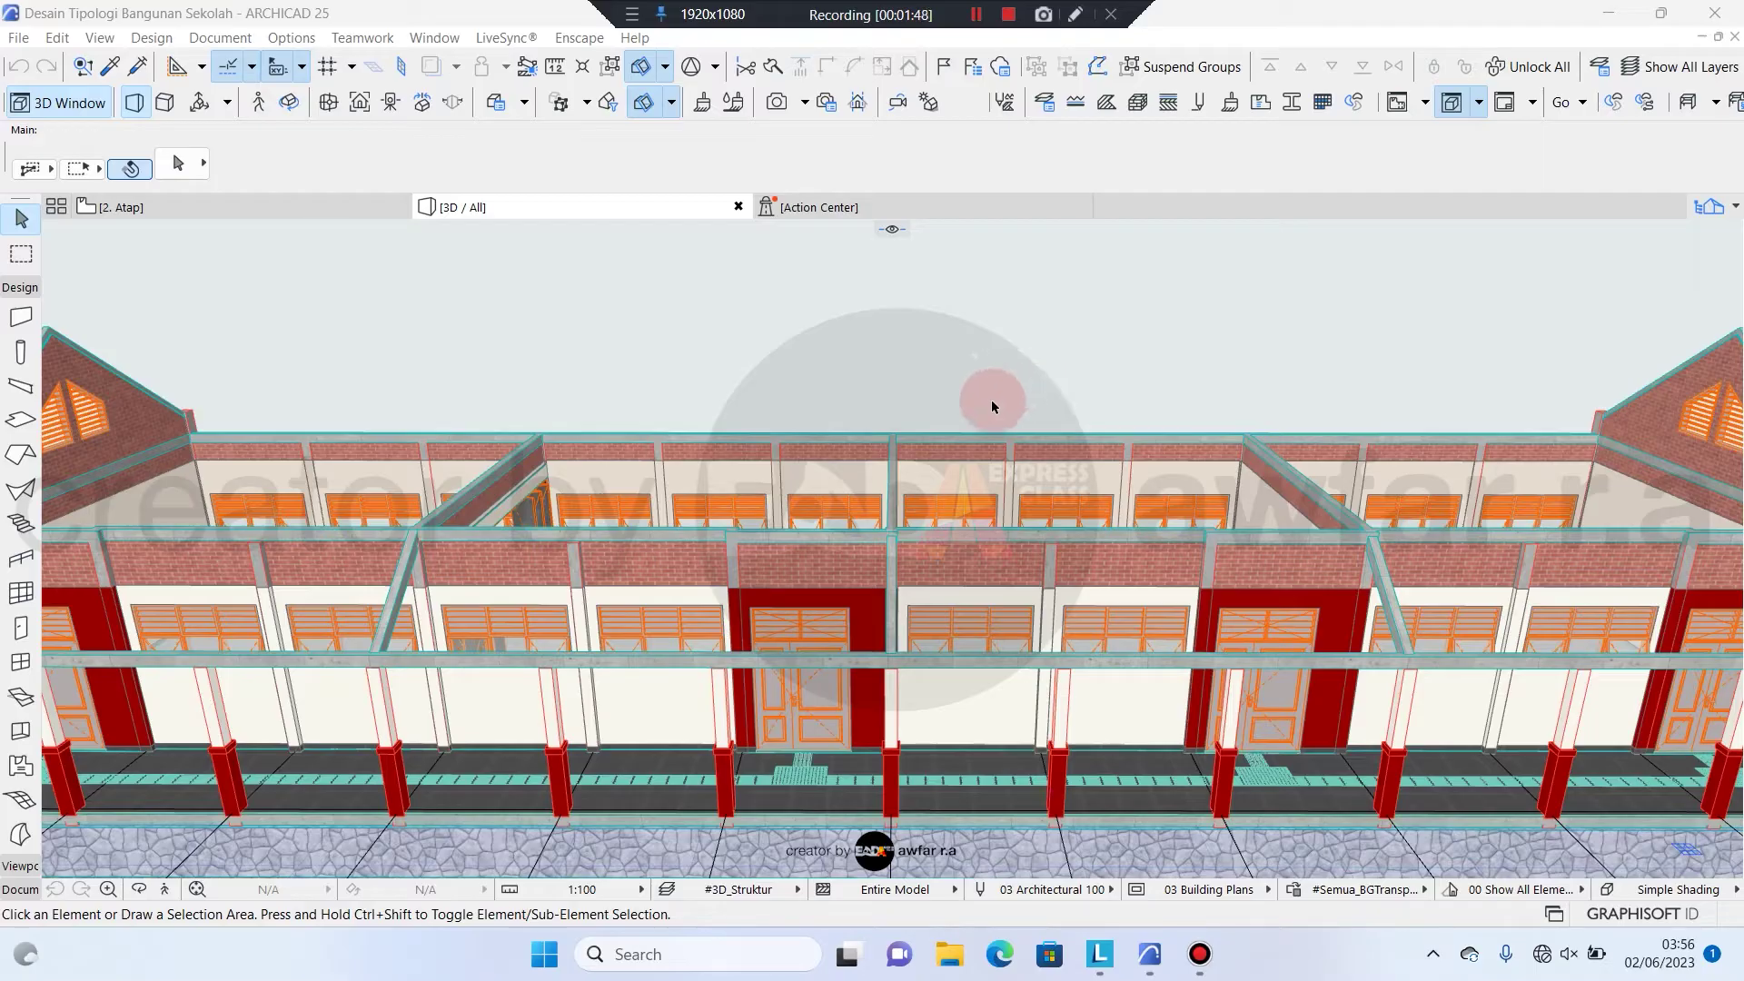
# Examine the long classroom block without its roof and its position among the surrounding school buildings in 3D
pyautogui.scroll(-4, 1015, 360)
pyautogui.keyDown('shift'); pyautogui.moveTo(1034, 357); pyautogui.dragTo(904, 487, button='middle'); pyautogui.keyUp('shift')
pyautogui.scroll(-1, 922, 378)
pyautogui.moveTo(964, 438); pyautogui.dragTo(930, 441, button='middle')
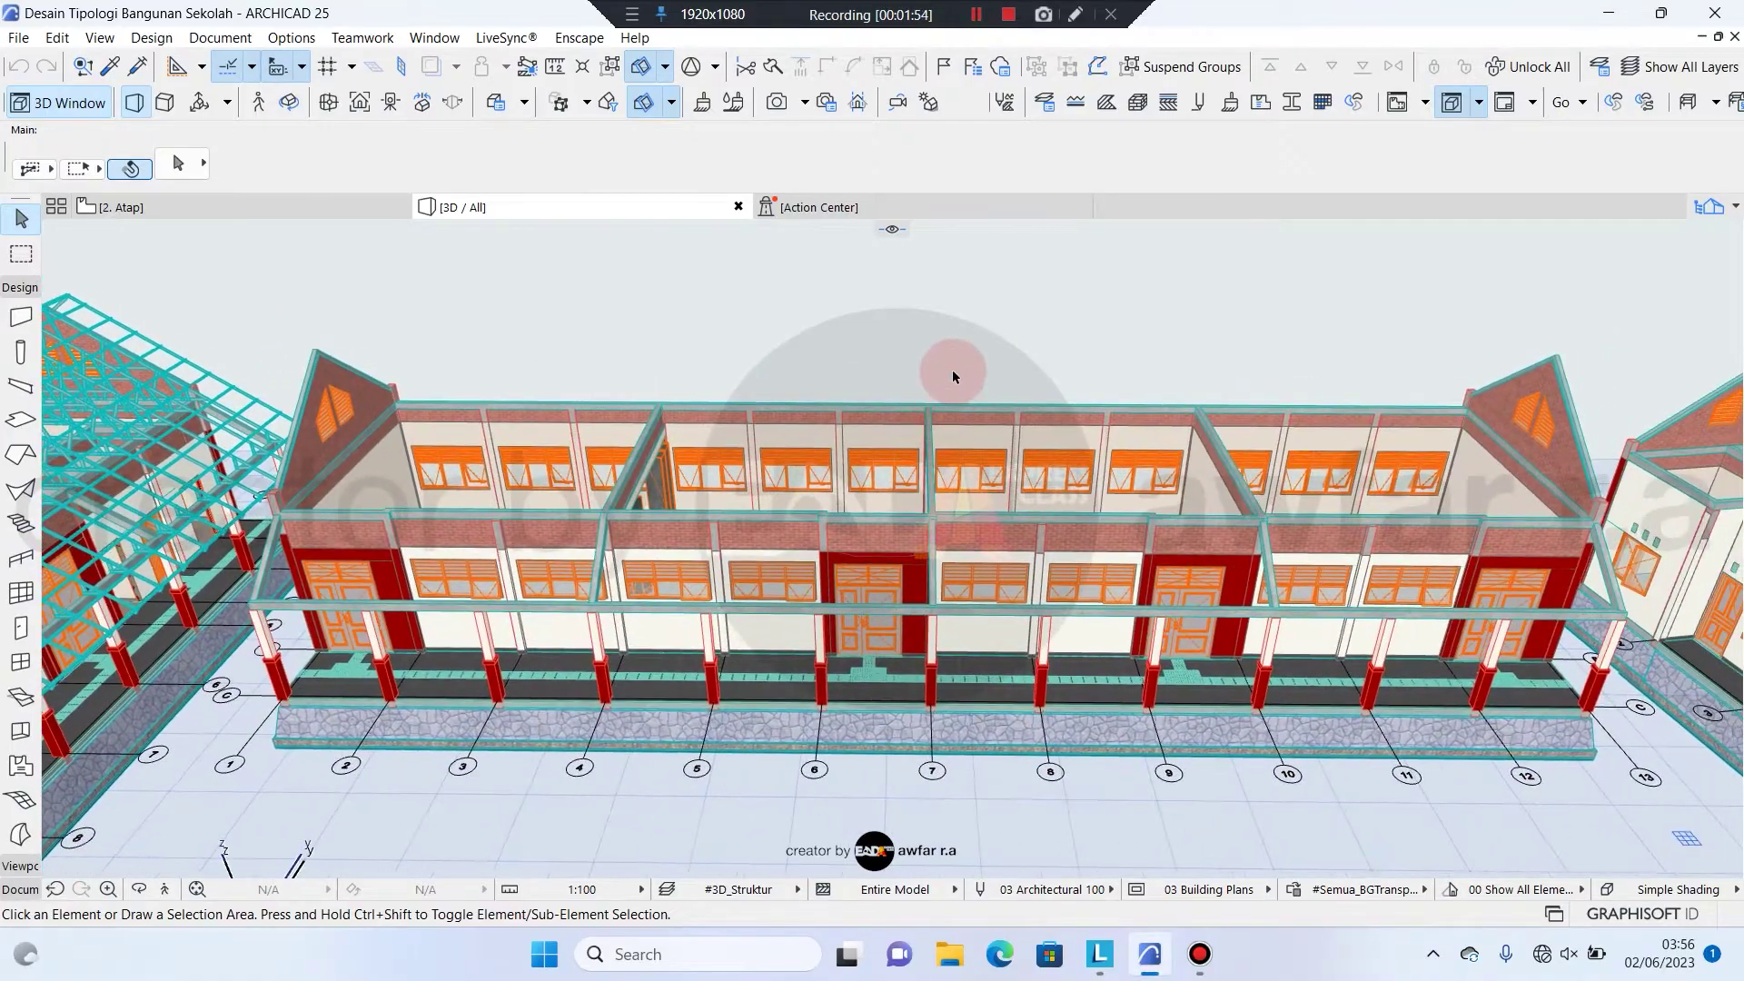
pyautogui.scroll(-1, 952, 369)
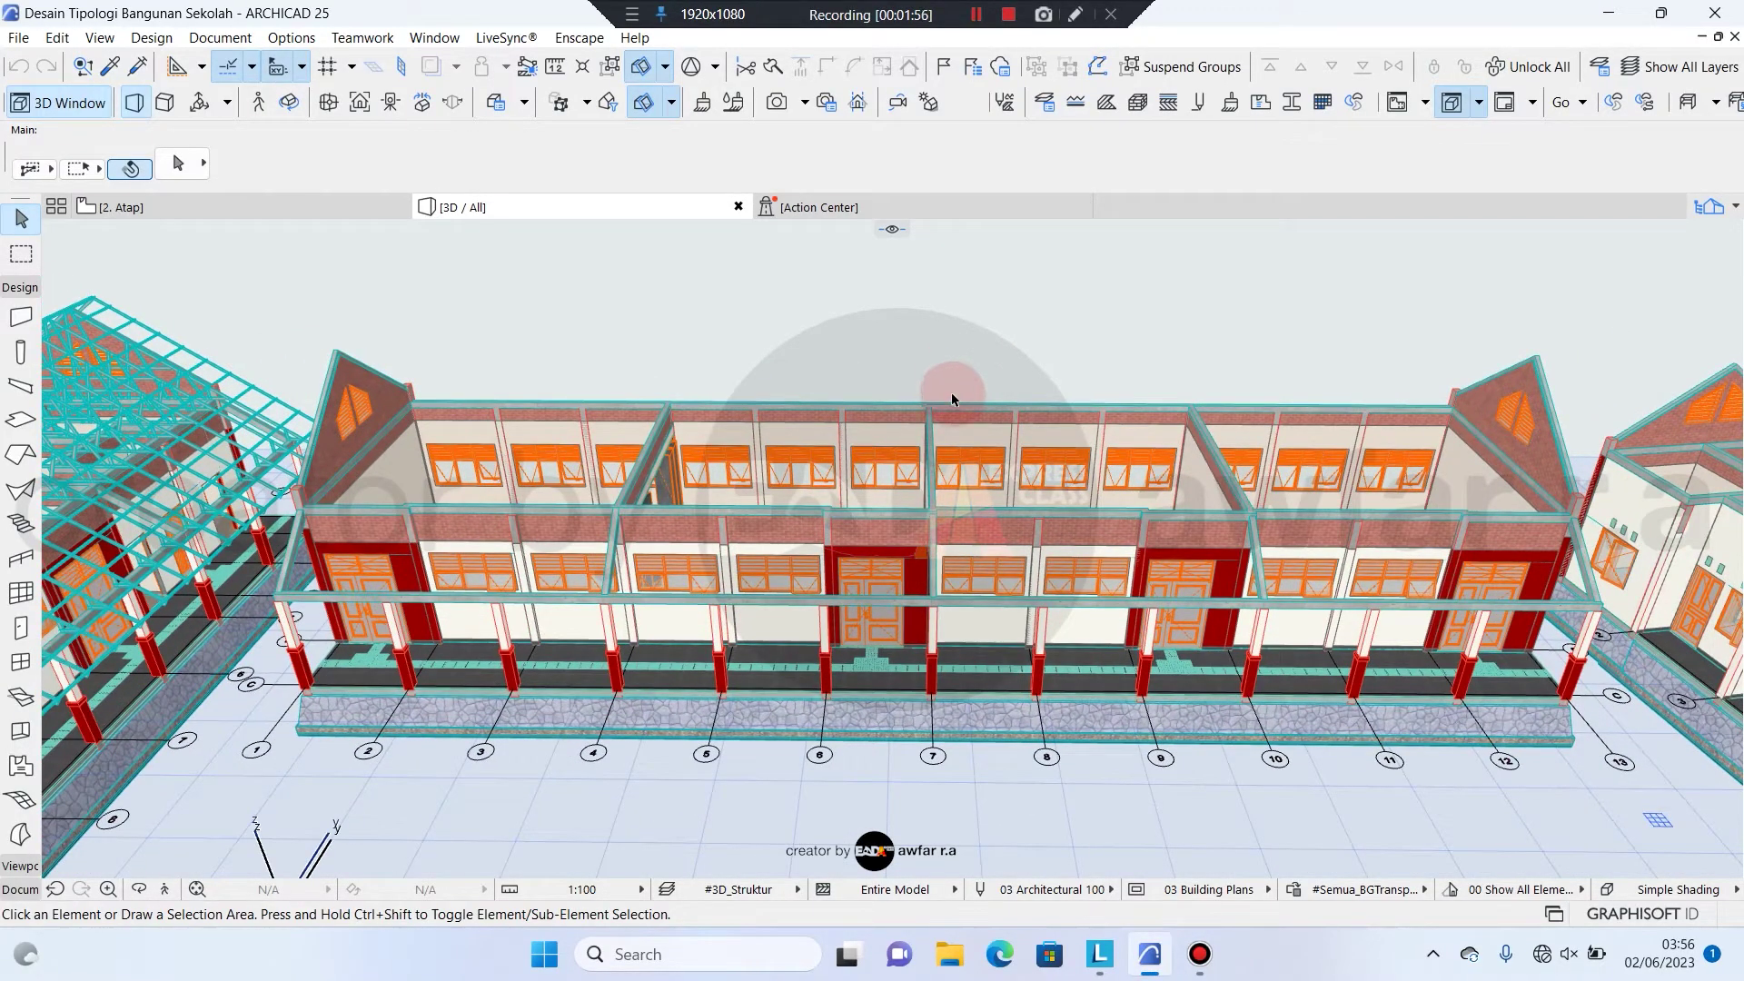
pyautogui.scroll(-3, 954, 394)
pyautogui.moveTo(957, 394); pyautogui.dragTo(1012, 408, button='middle')
pyautogui.scroll(-1, 1186, 456)
pyautogui.moveTo(1218, 459); pyautogui.dragTo(1075, 466, button='middle')
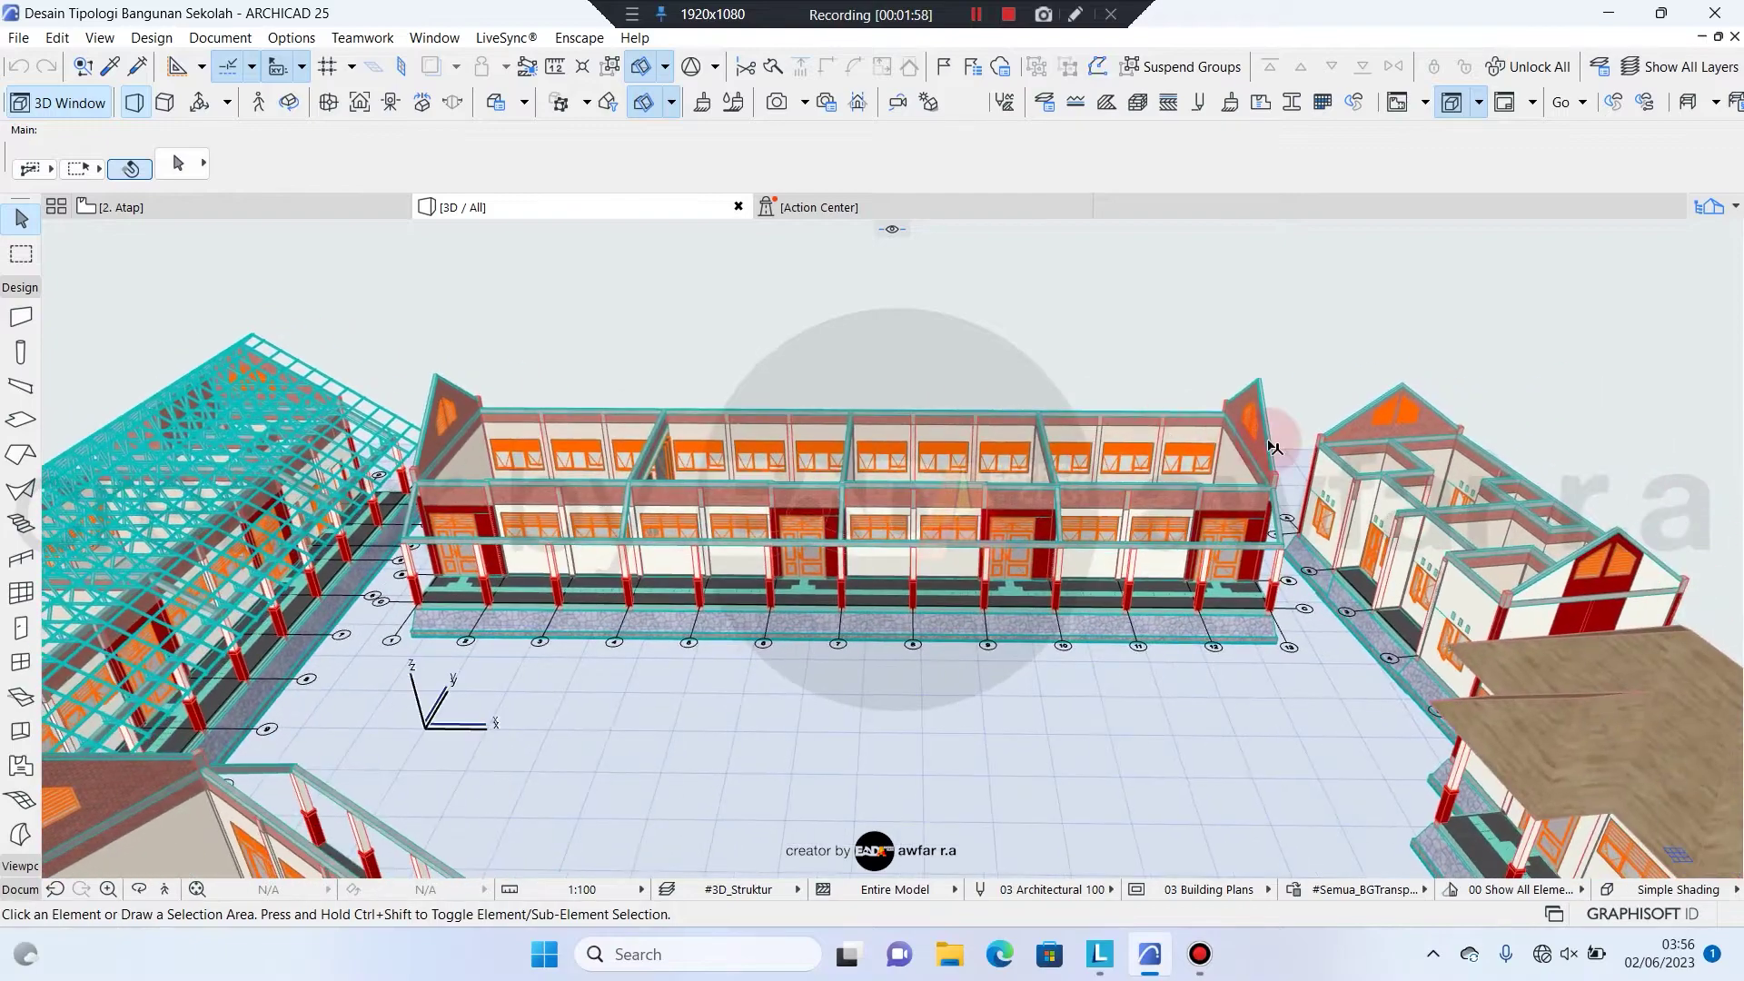
pyautogui.scroll(-1, 1335, 400)
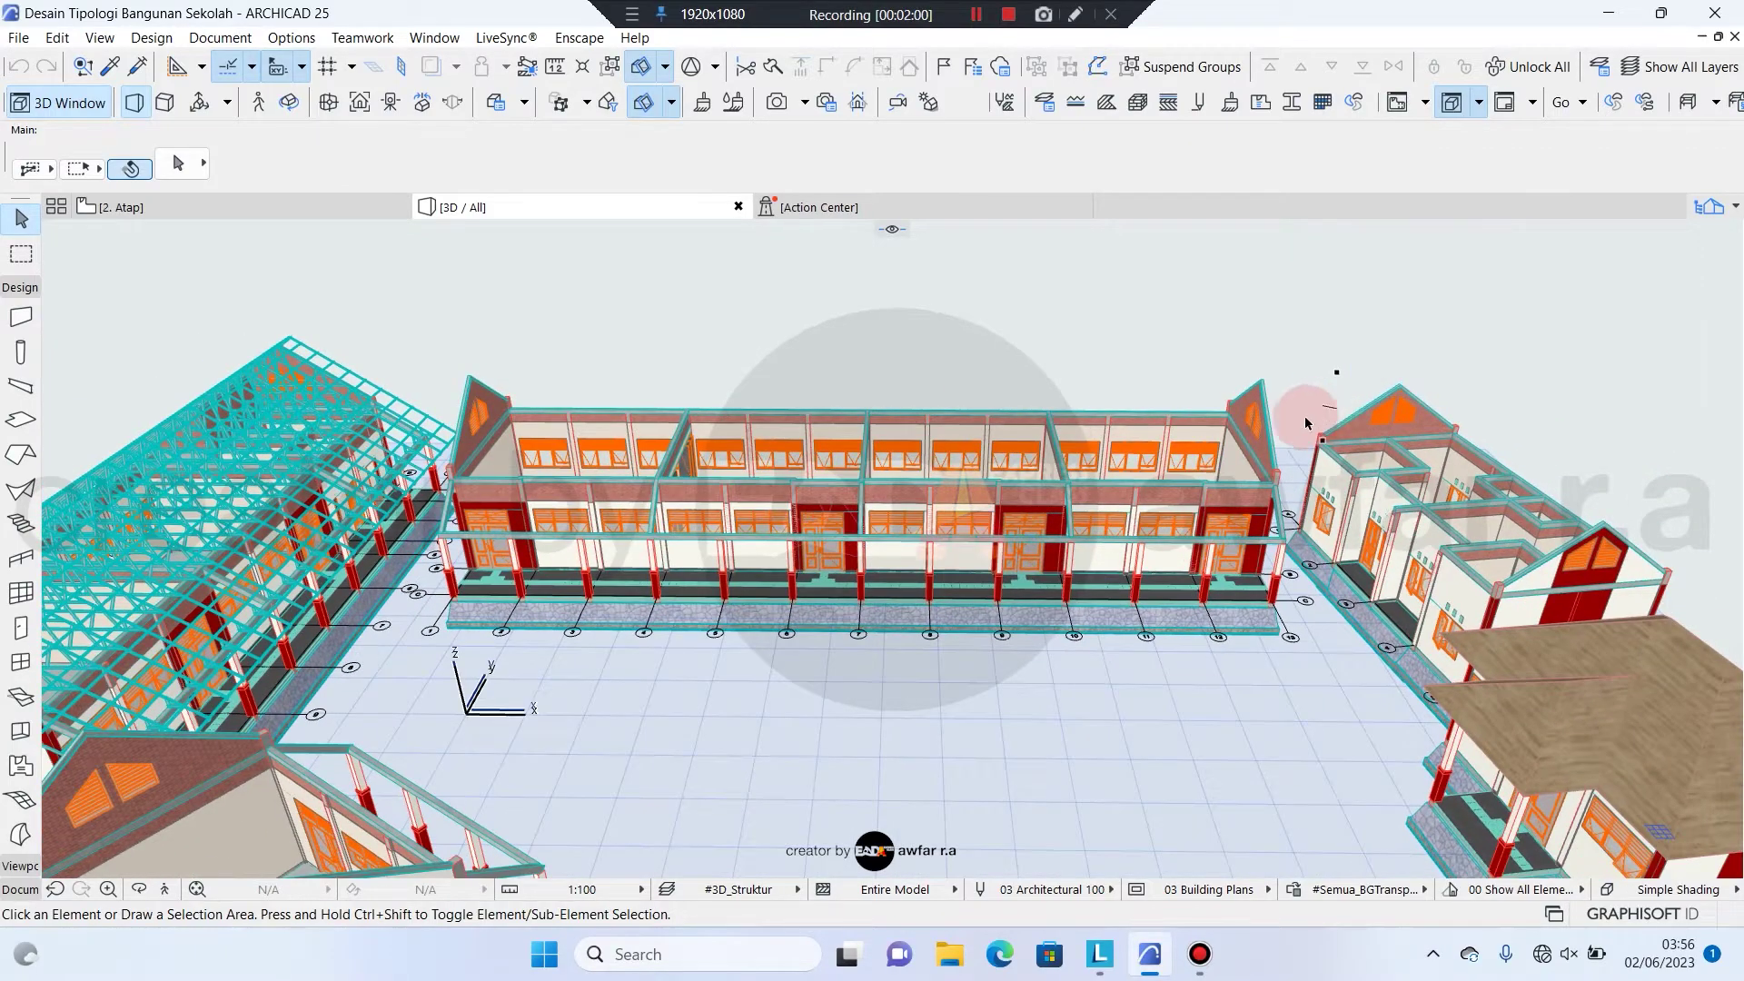
# Inspect the small building with the finished roof, and view the roofless classroom block from the front
pyautogui.scroll(5, 1231, 629)
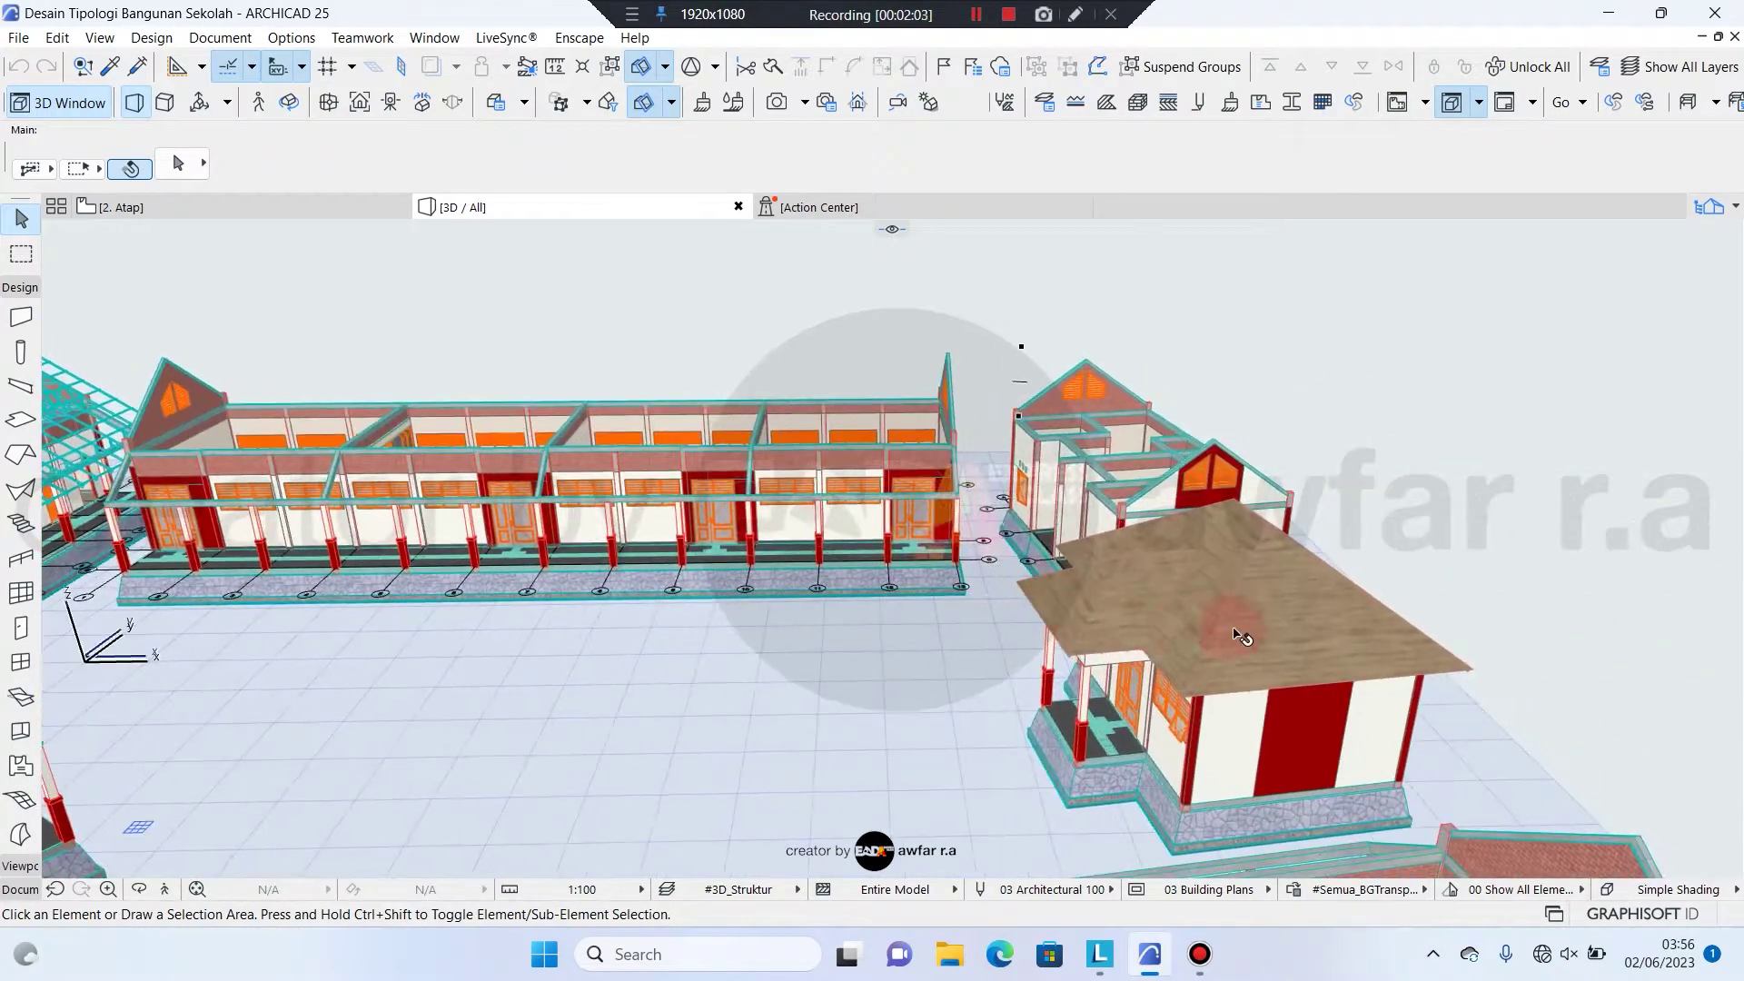
pyautogui.scroll(3, 1231, 627)
pyautogui.keyDown('shift'); pyautogui.moveTo(1140, 624); pyautogui.dragTo(1277, 646, button='middle'); pyautogui.keyUp('shift')
pyautogui.scroll(1, 1061, 515)
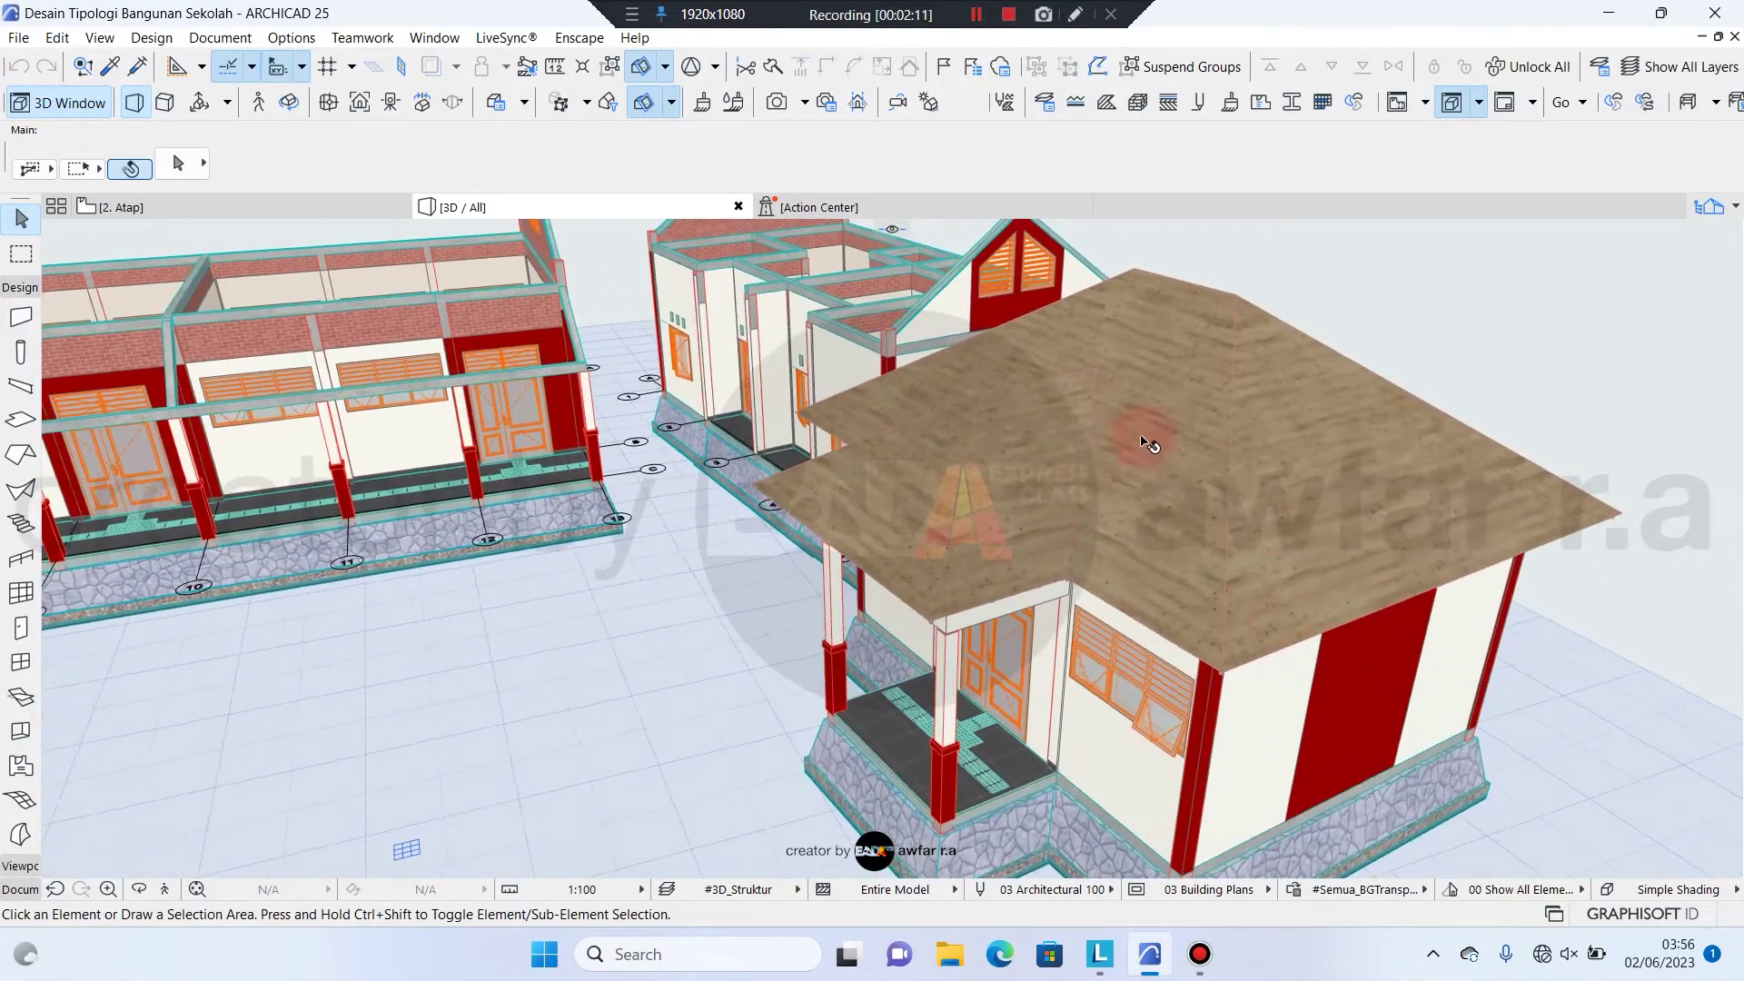
pyautogui.scroll(-3, 1219, 467)
pyautogui.moveTo(781, 433); pyautogui.dragTo(1299, 500, button='middle')
pyautogui.keyDown('shift'); pyautogui.moveTo(1299, 499); pyautogui.dragTo(939, 545, button='middle'); pyautogui.keyUp('shift')
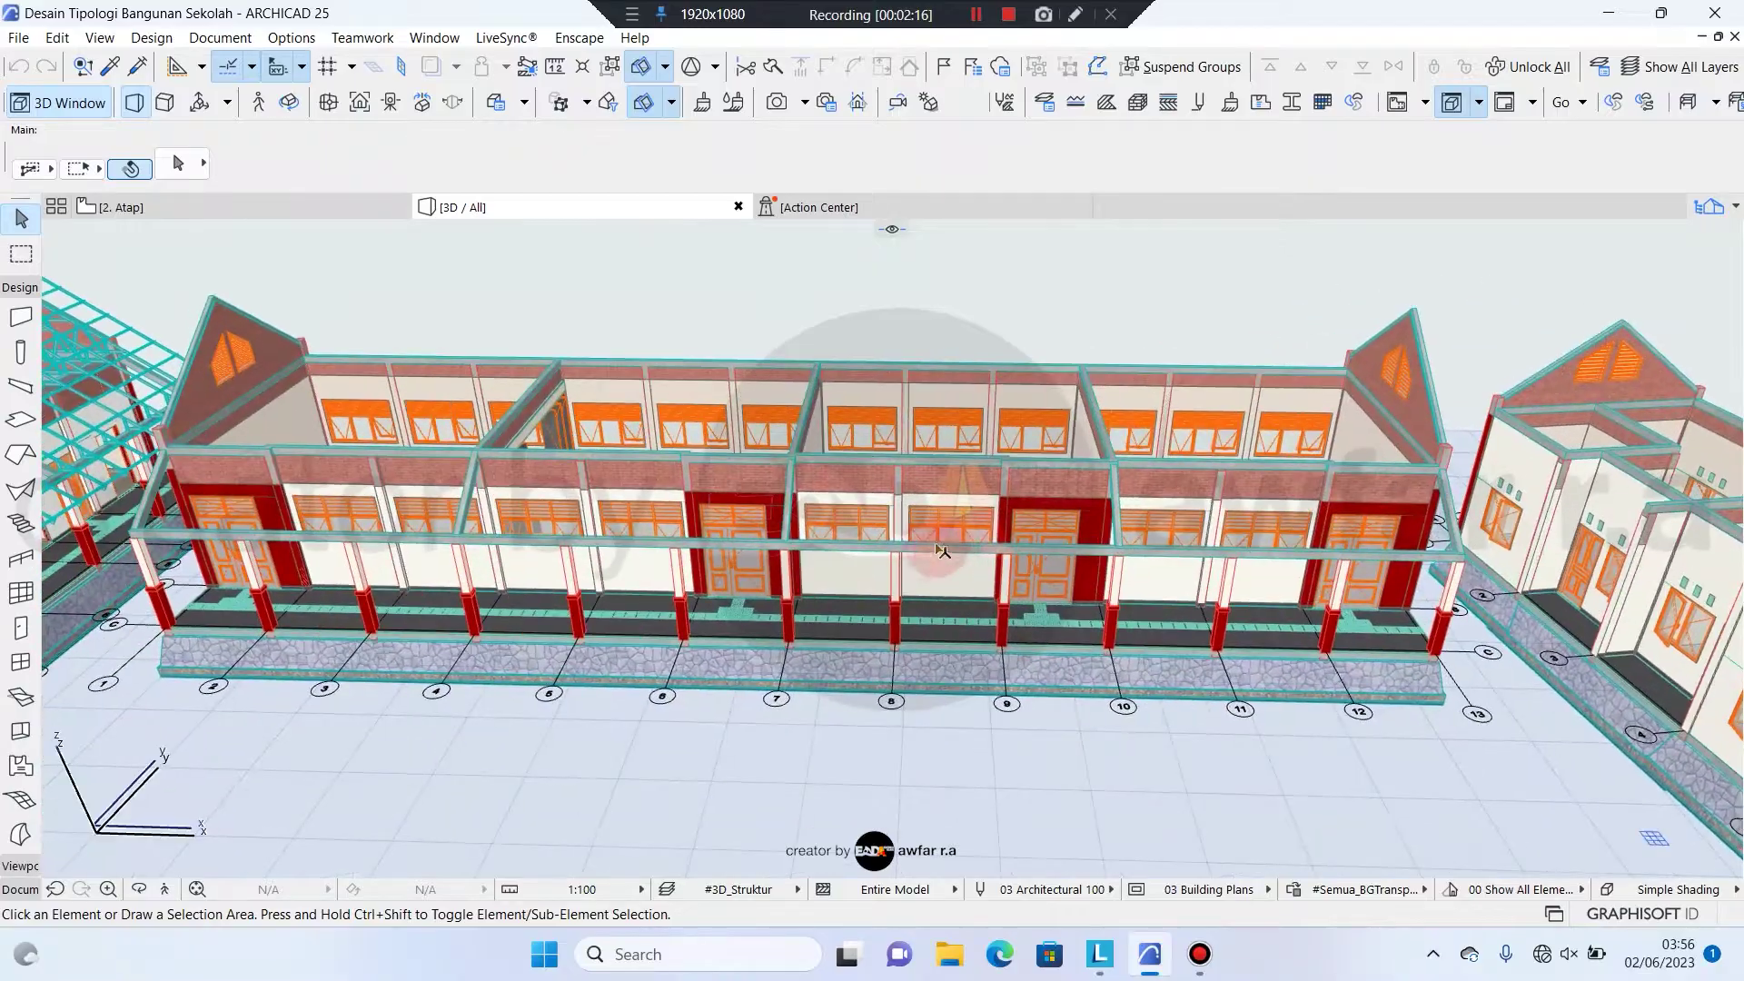
pyautogui.scroll(3, 850, 346)
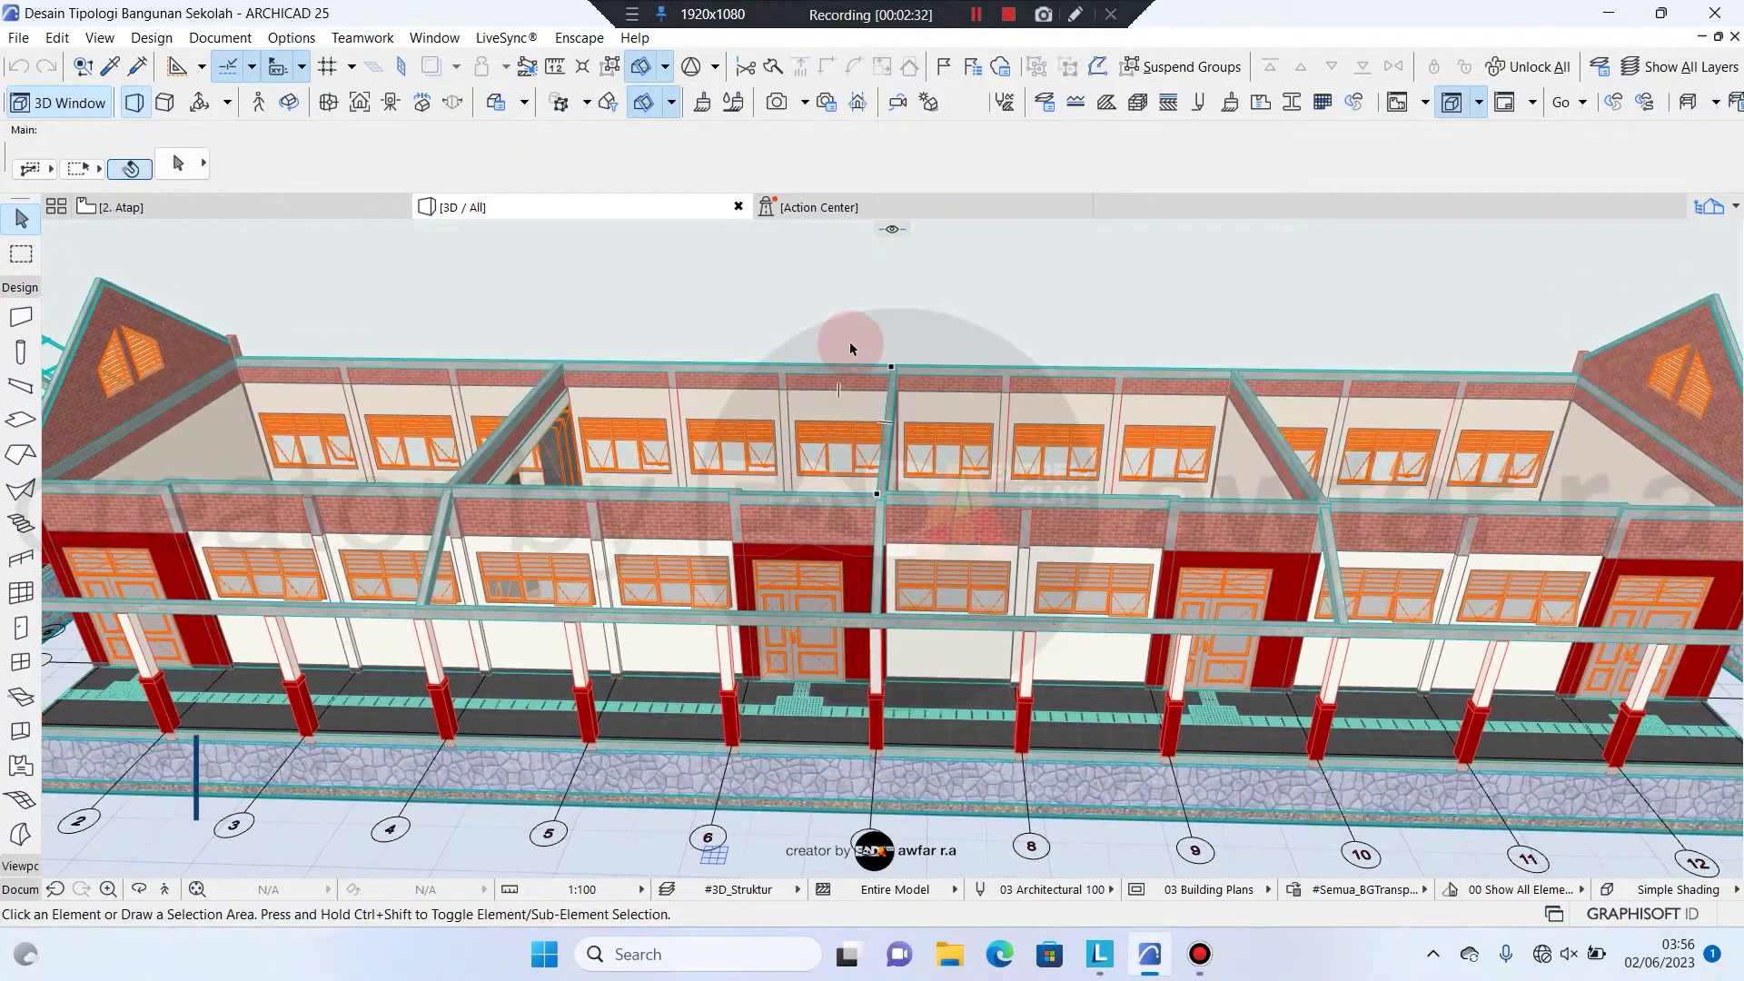
pyautogui.keyDown('shift'); pyautogui.moveTo(894, 445); pyautogui.dragTo(909, 441, button='middle'); pyautogui.keyUp('shift')
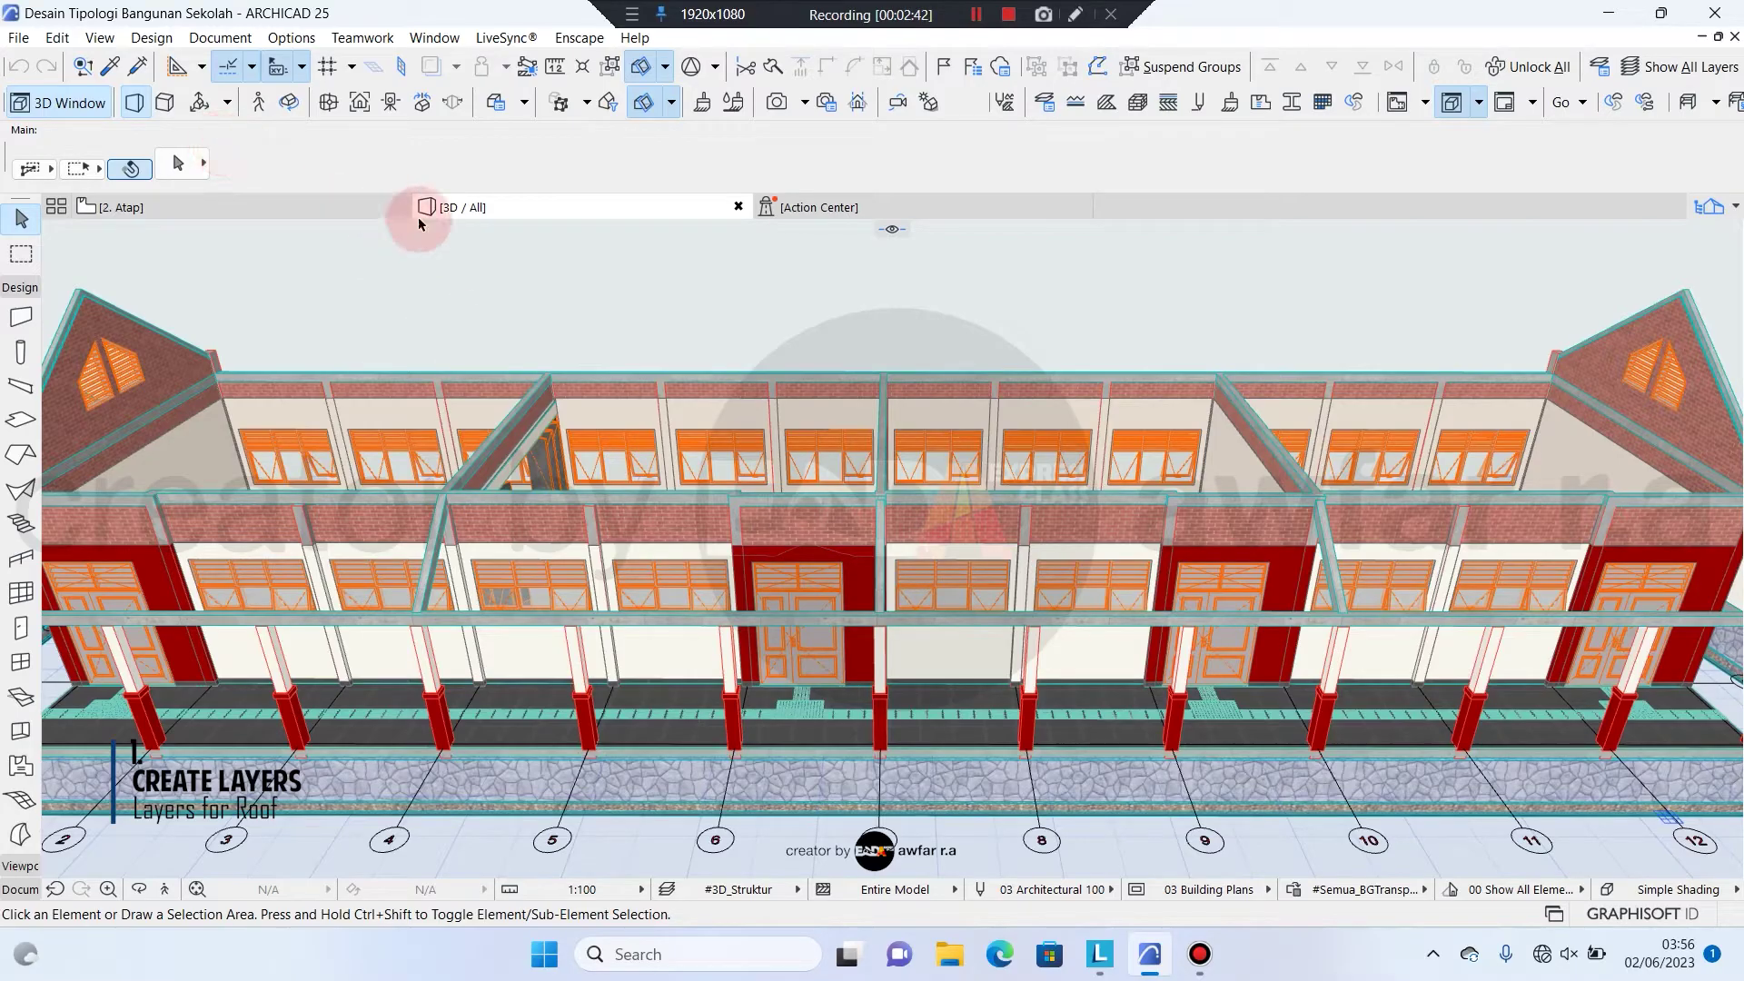
# Open the layer settings and resize the columns to check the Atap Rangka - C and Atap Rangka - V layers
pyautogui.click(274, 41)
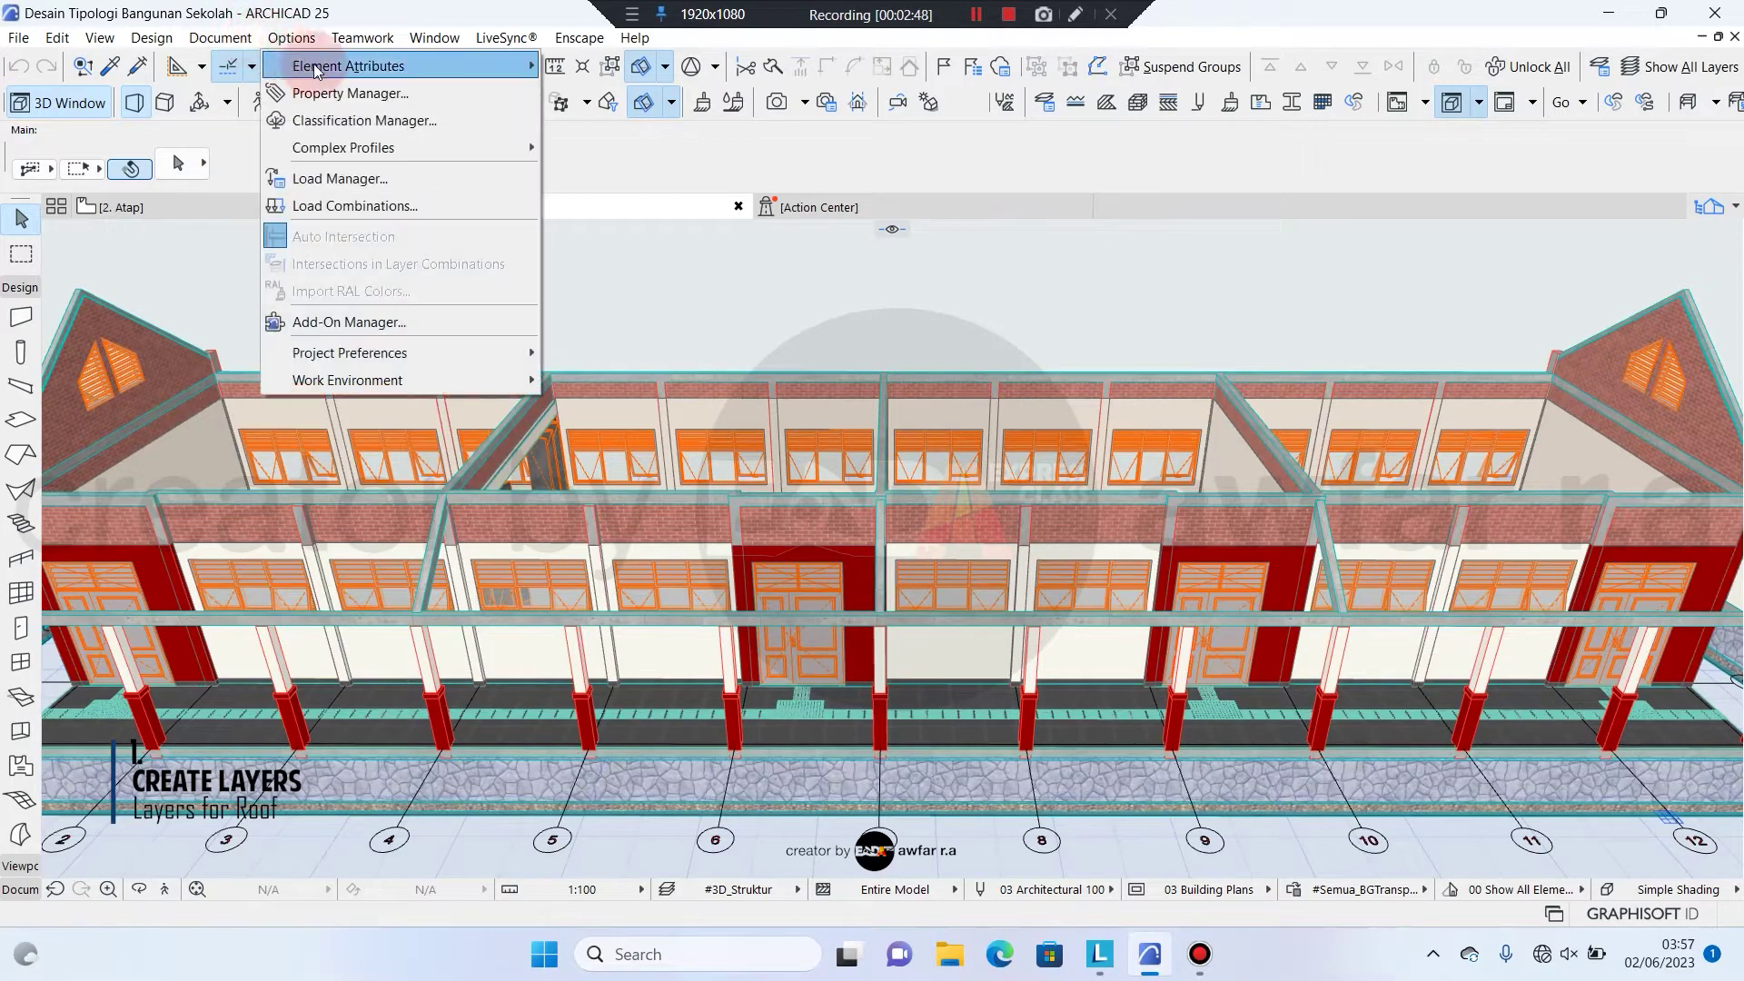
pyautogui.moveTo(323, 73)
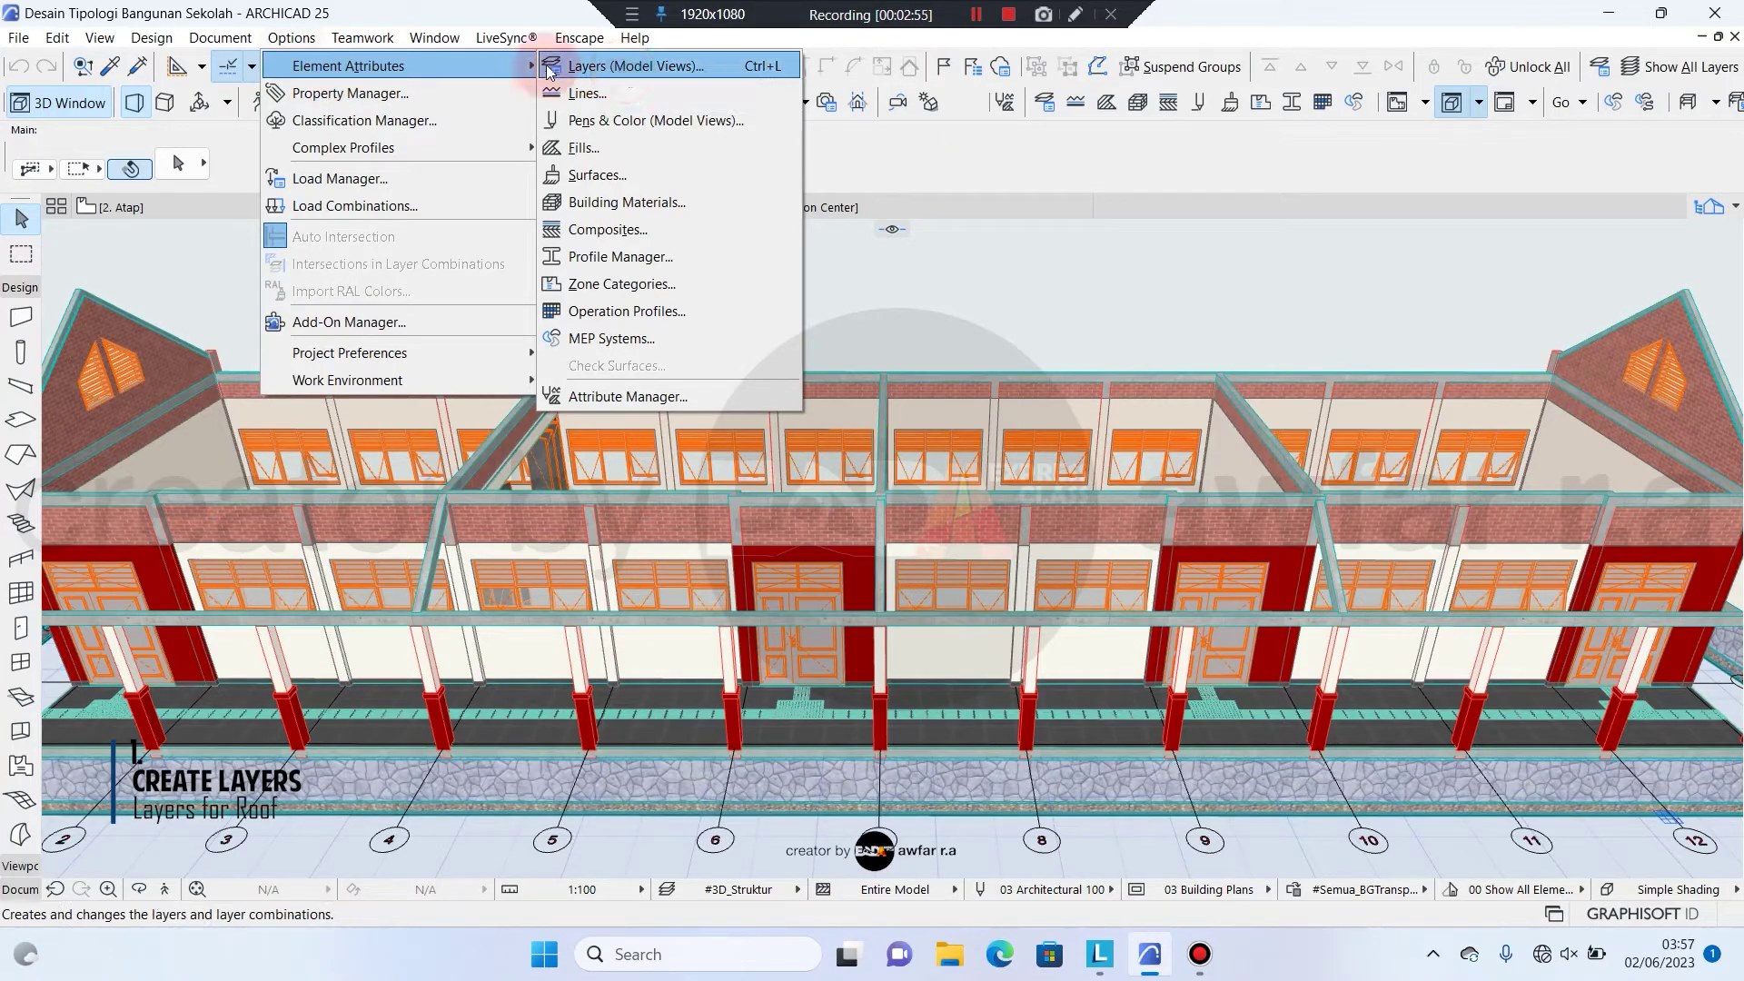
pyautogui.click(592, 68)
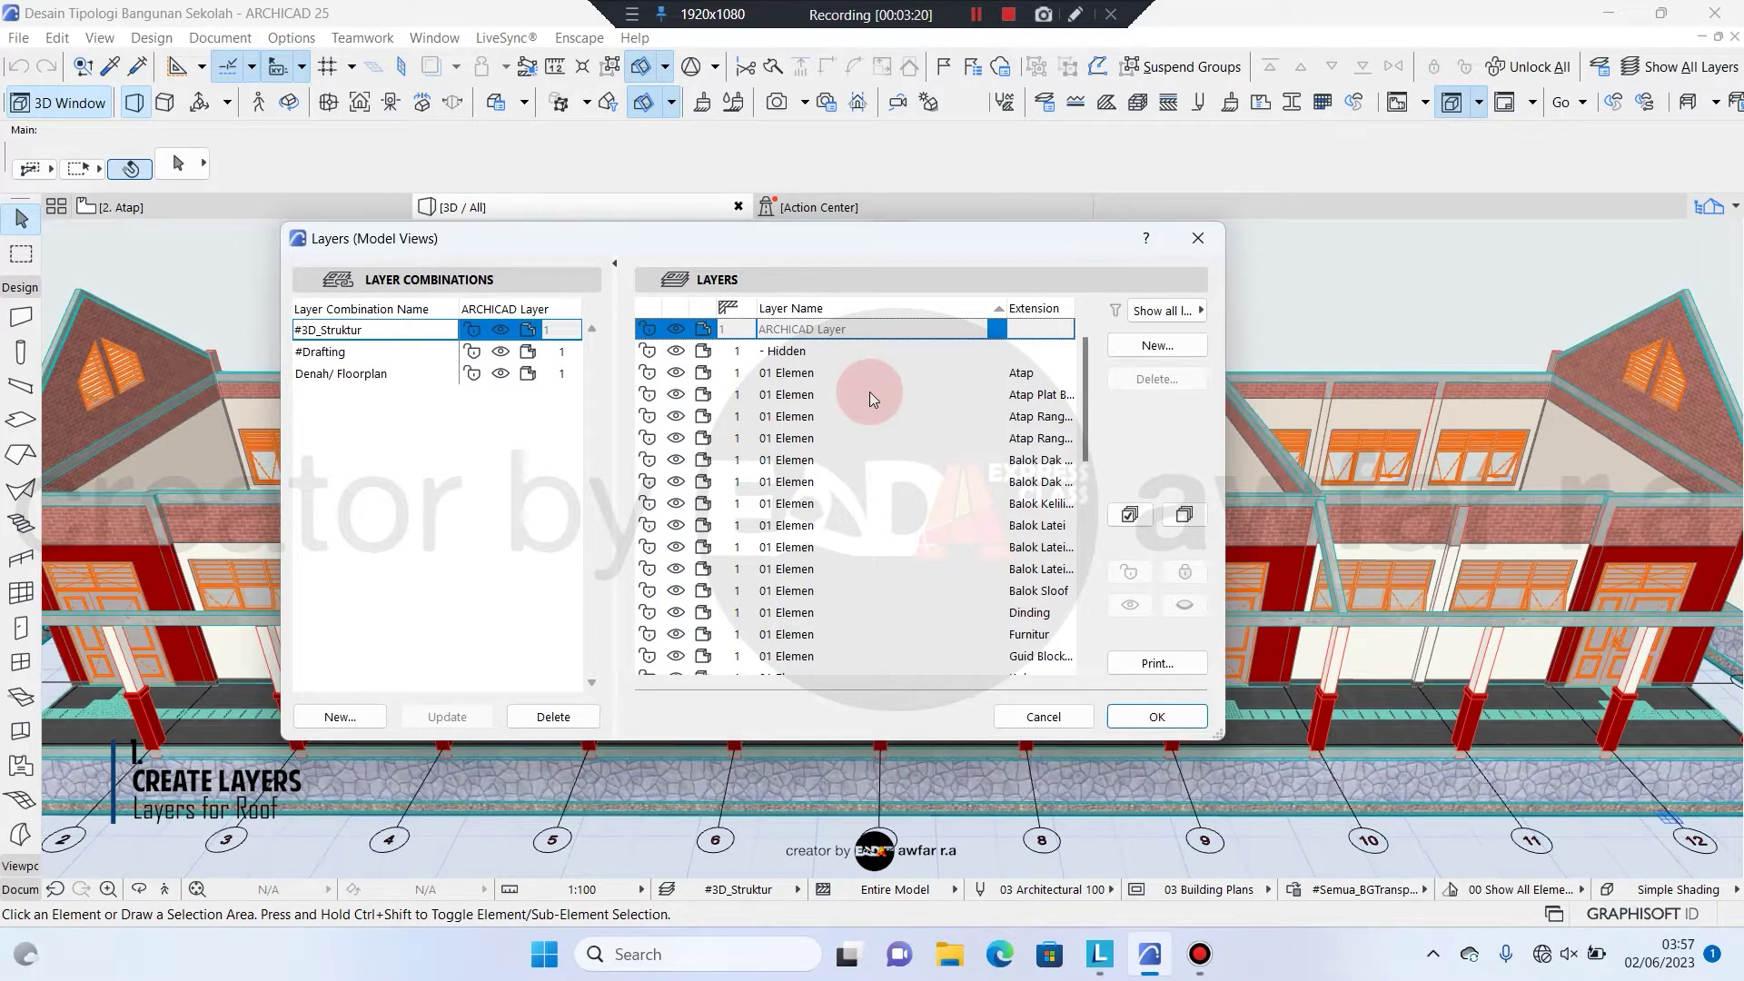
pyautogui.moveTo(1004, 308); pyautogui.dragTo(891, 308)
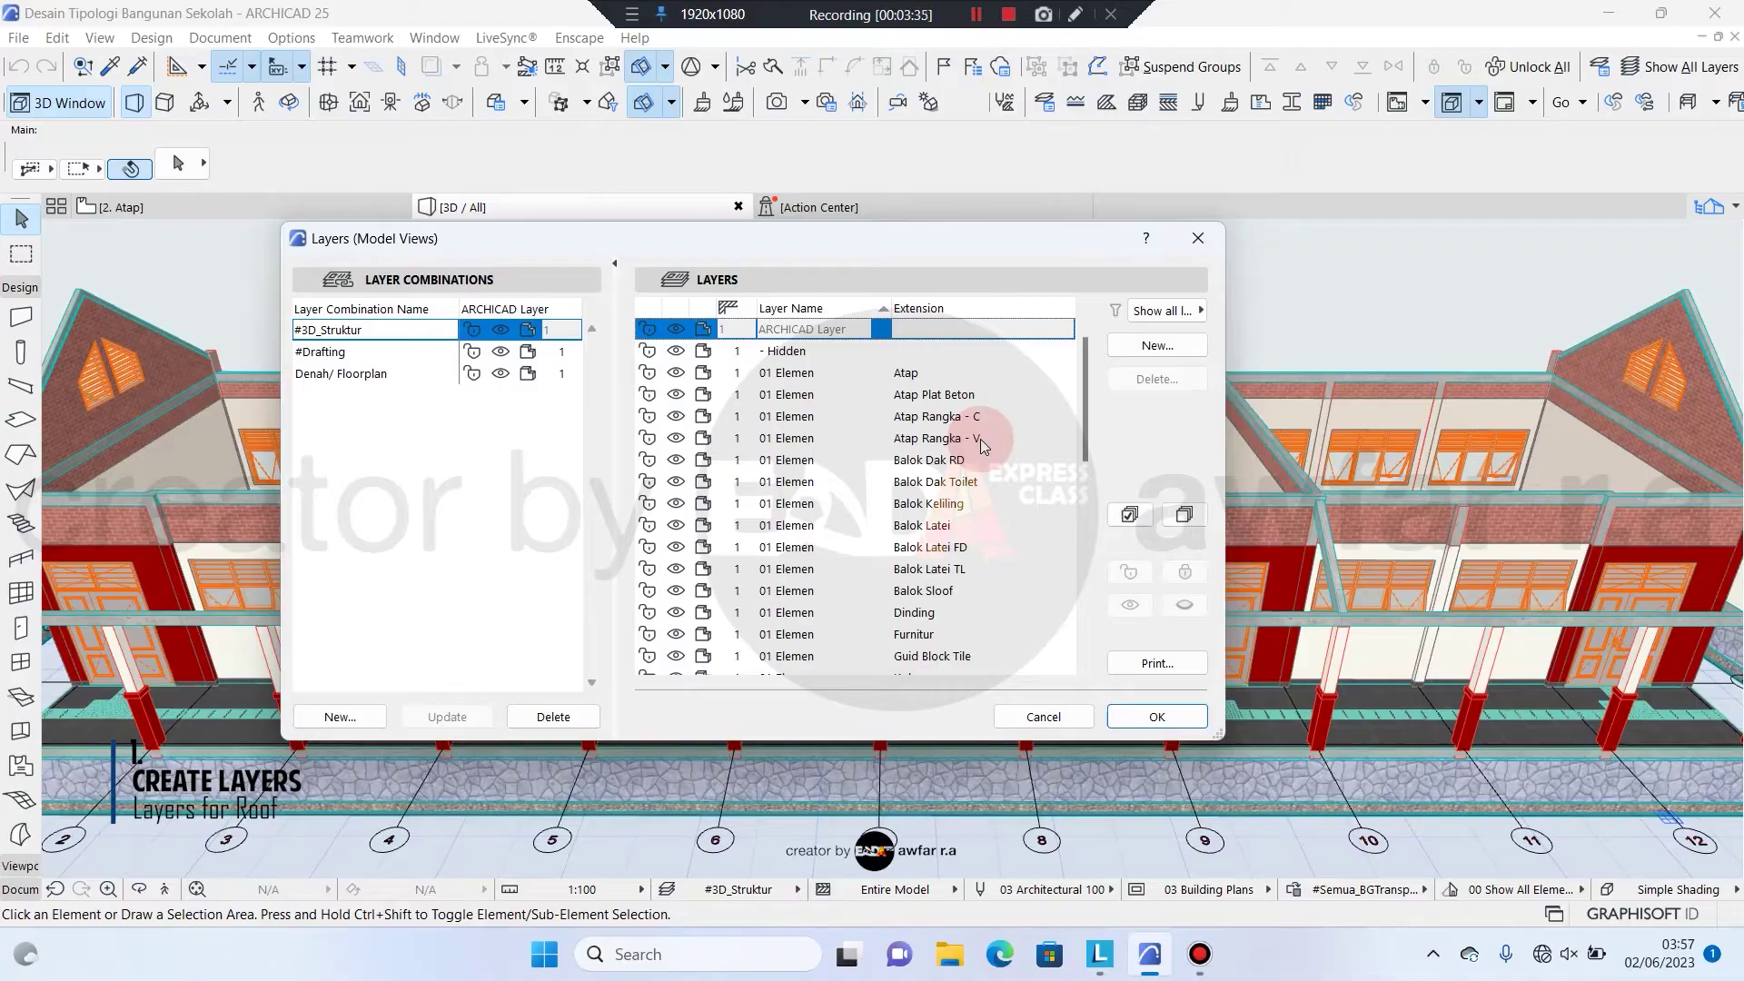
pyautogui.click(973, 417)
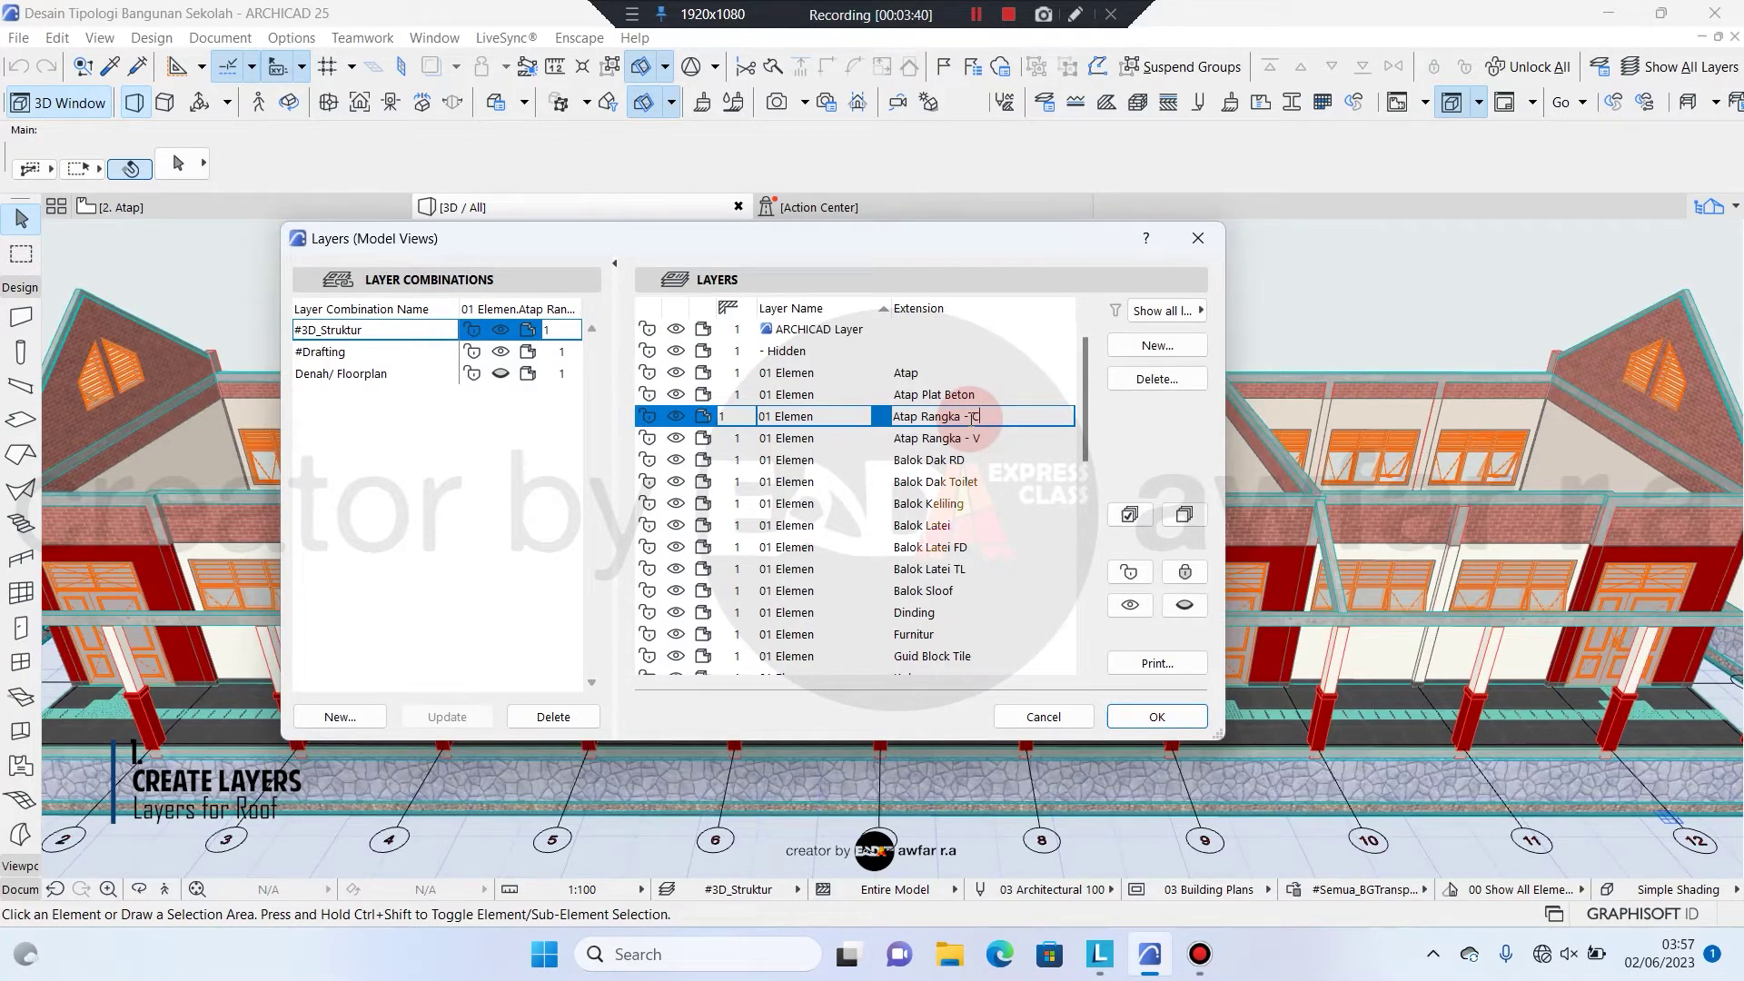
pyautogui.click(975, 437)
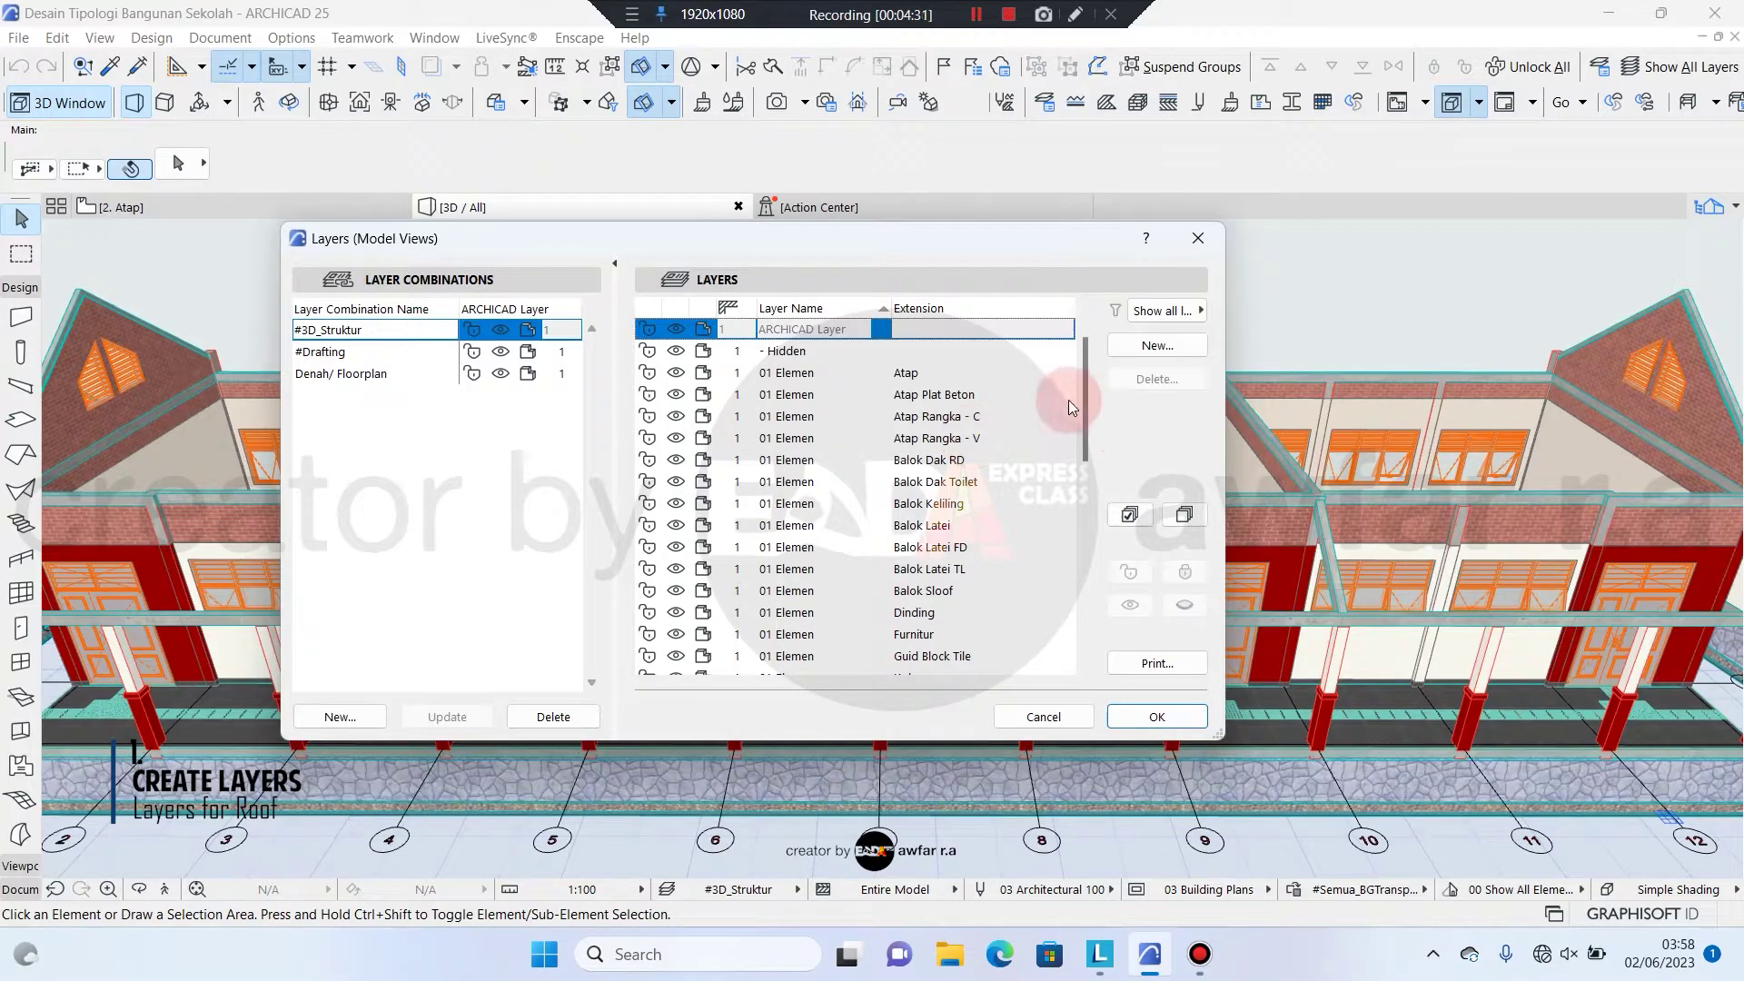
pyautogui.click(947, 399)
pyautogui.click(939, 418)
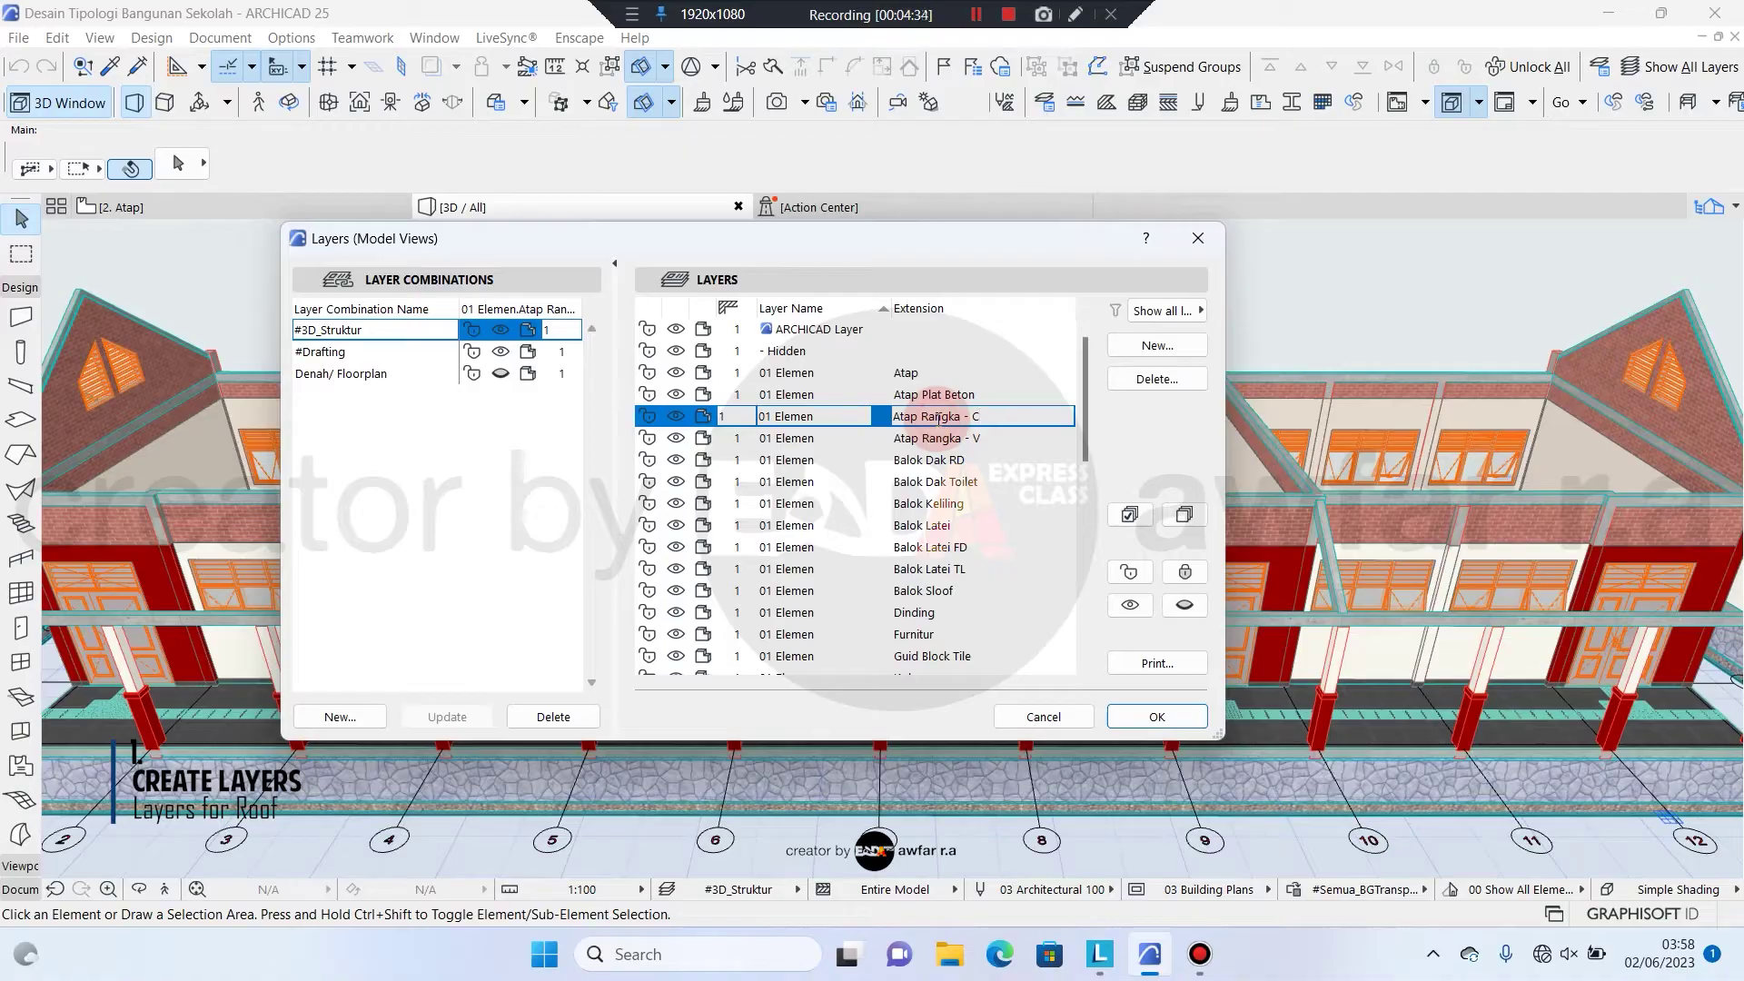
pyautogui.click(1156, 345)
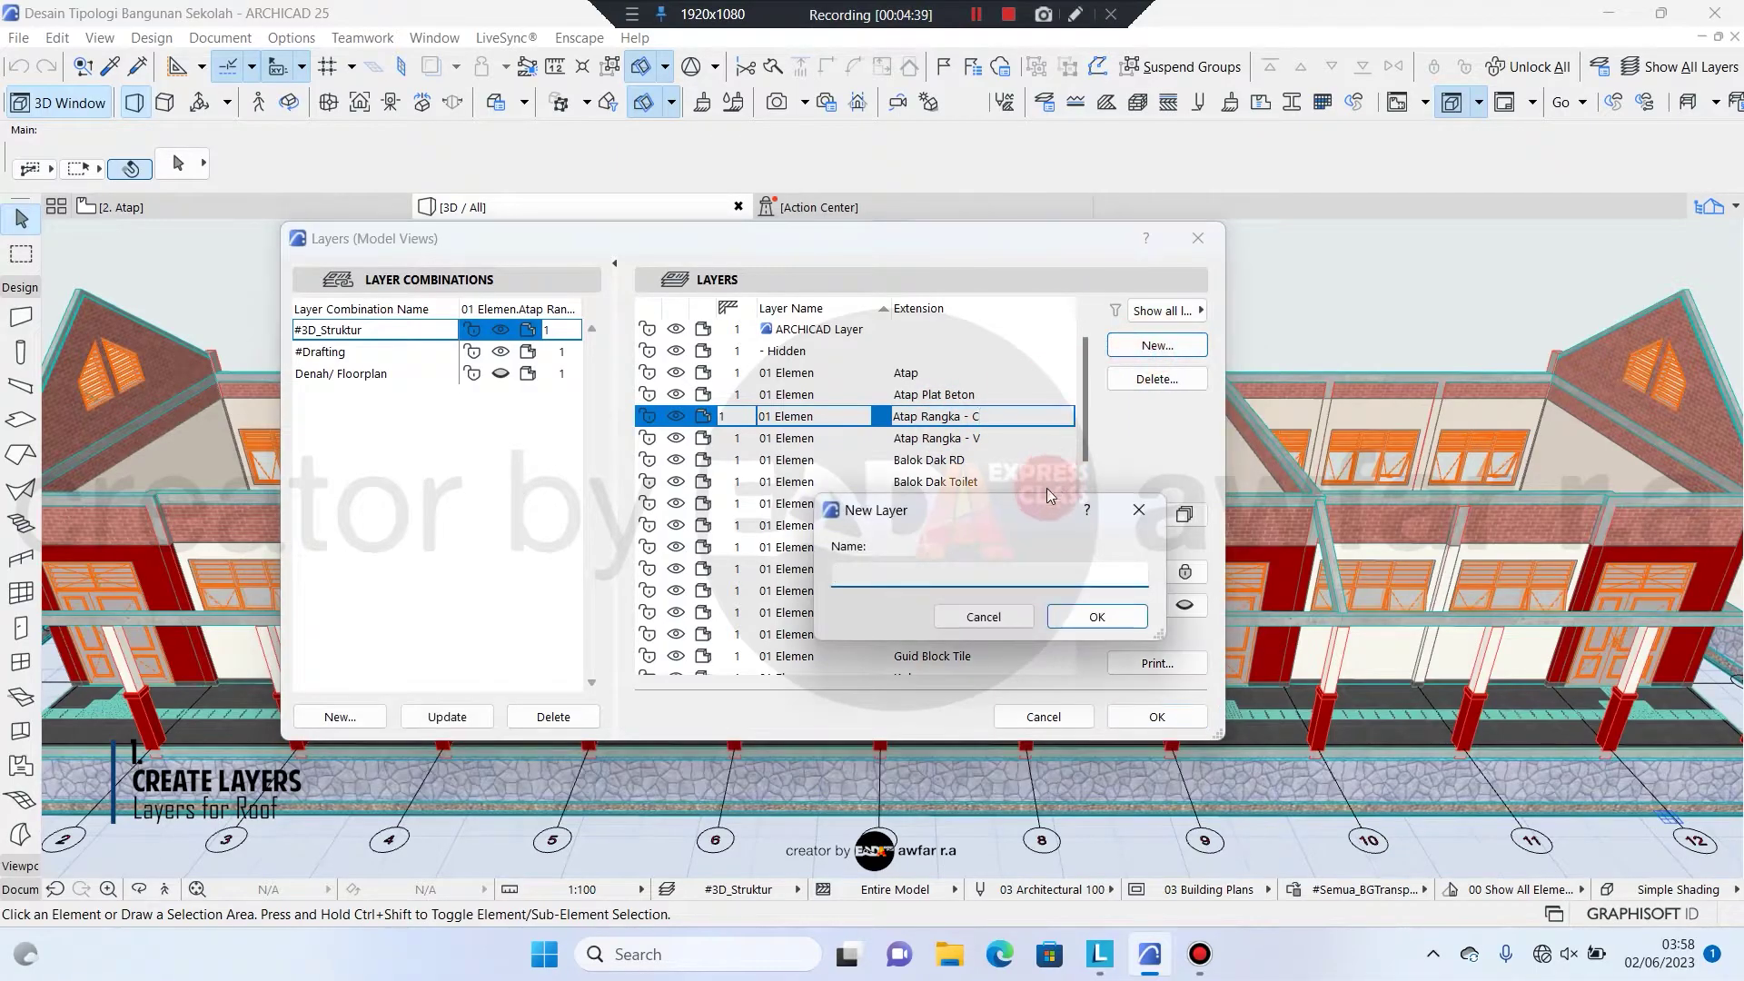
pyautogui.moveTo(1046, 488)
pyautogui.mouseDown()
pyautogui.moveTo(1032, 407)
pyautogui.moveTo(951, 416)
pyautogui.moveTo(930, 384)
pyautogui.mouseUp()
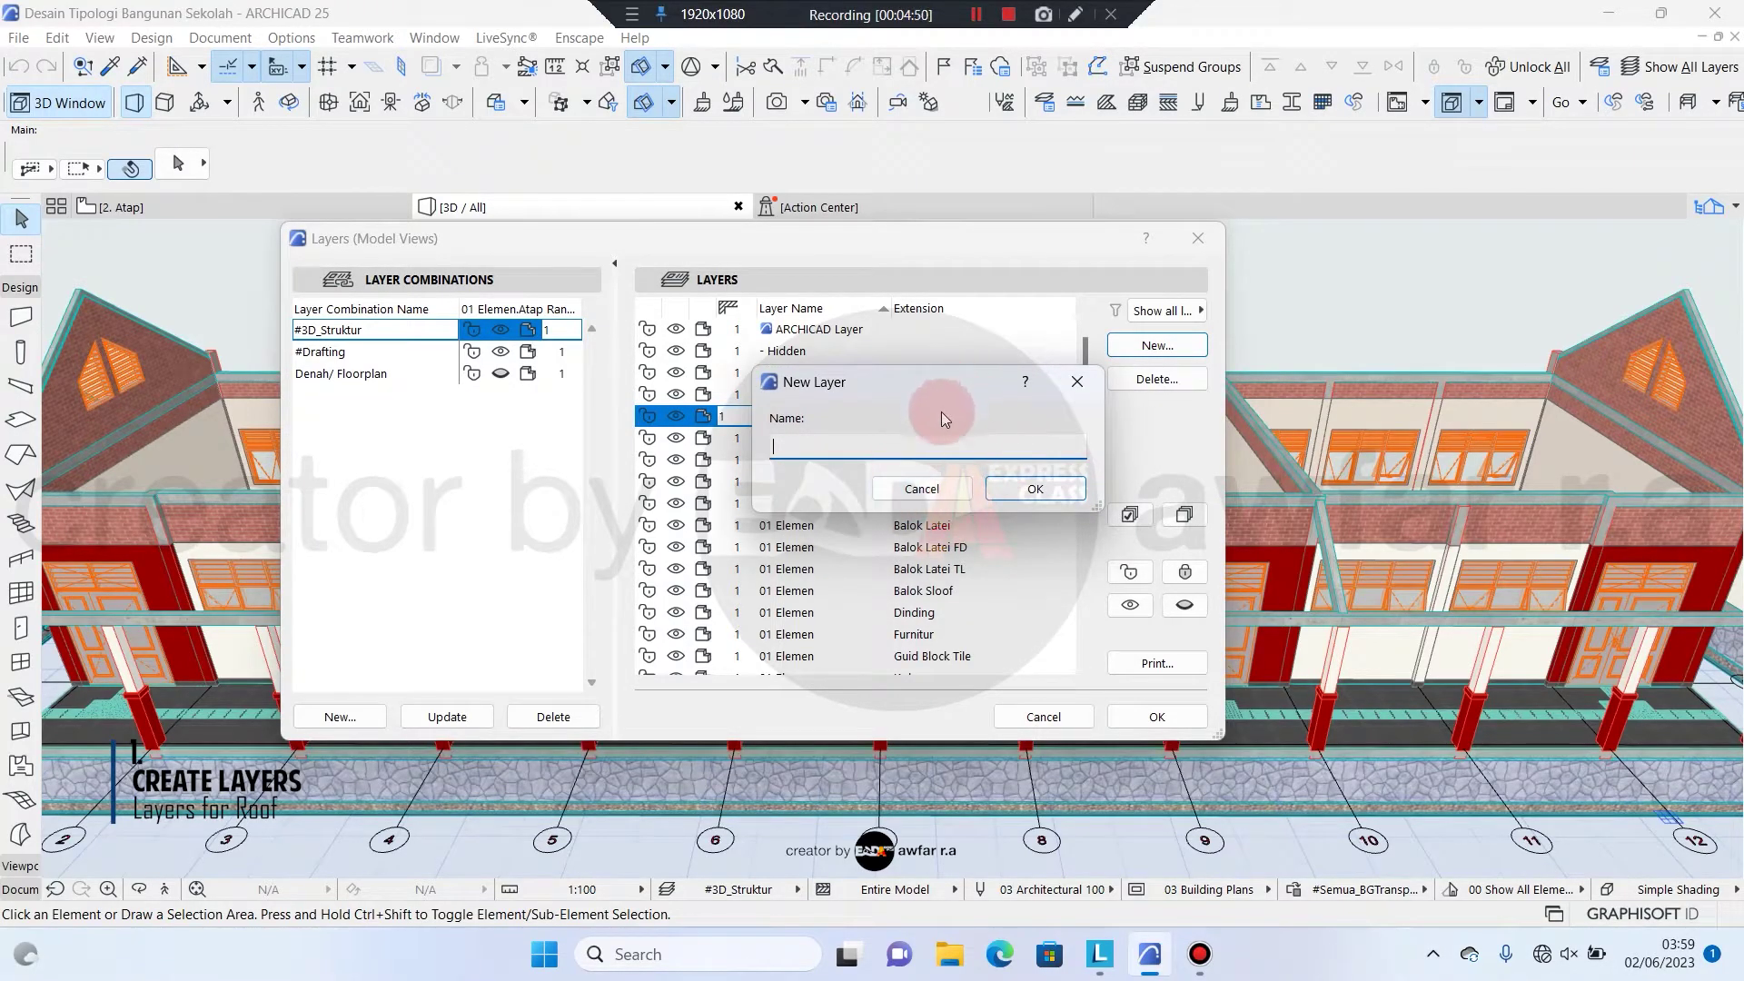
pyautogui.click(1077, 381)
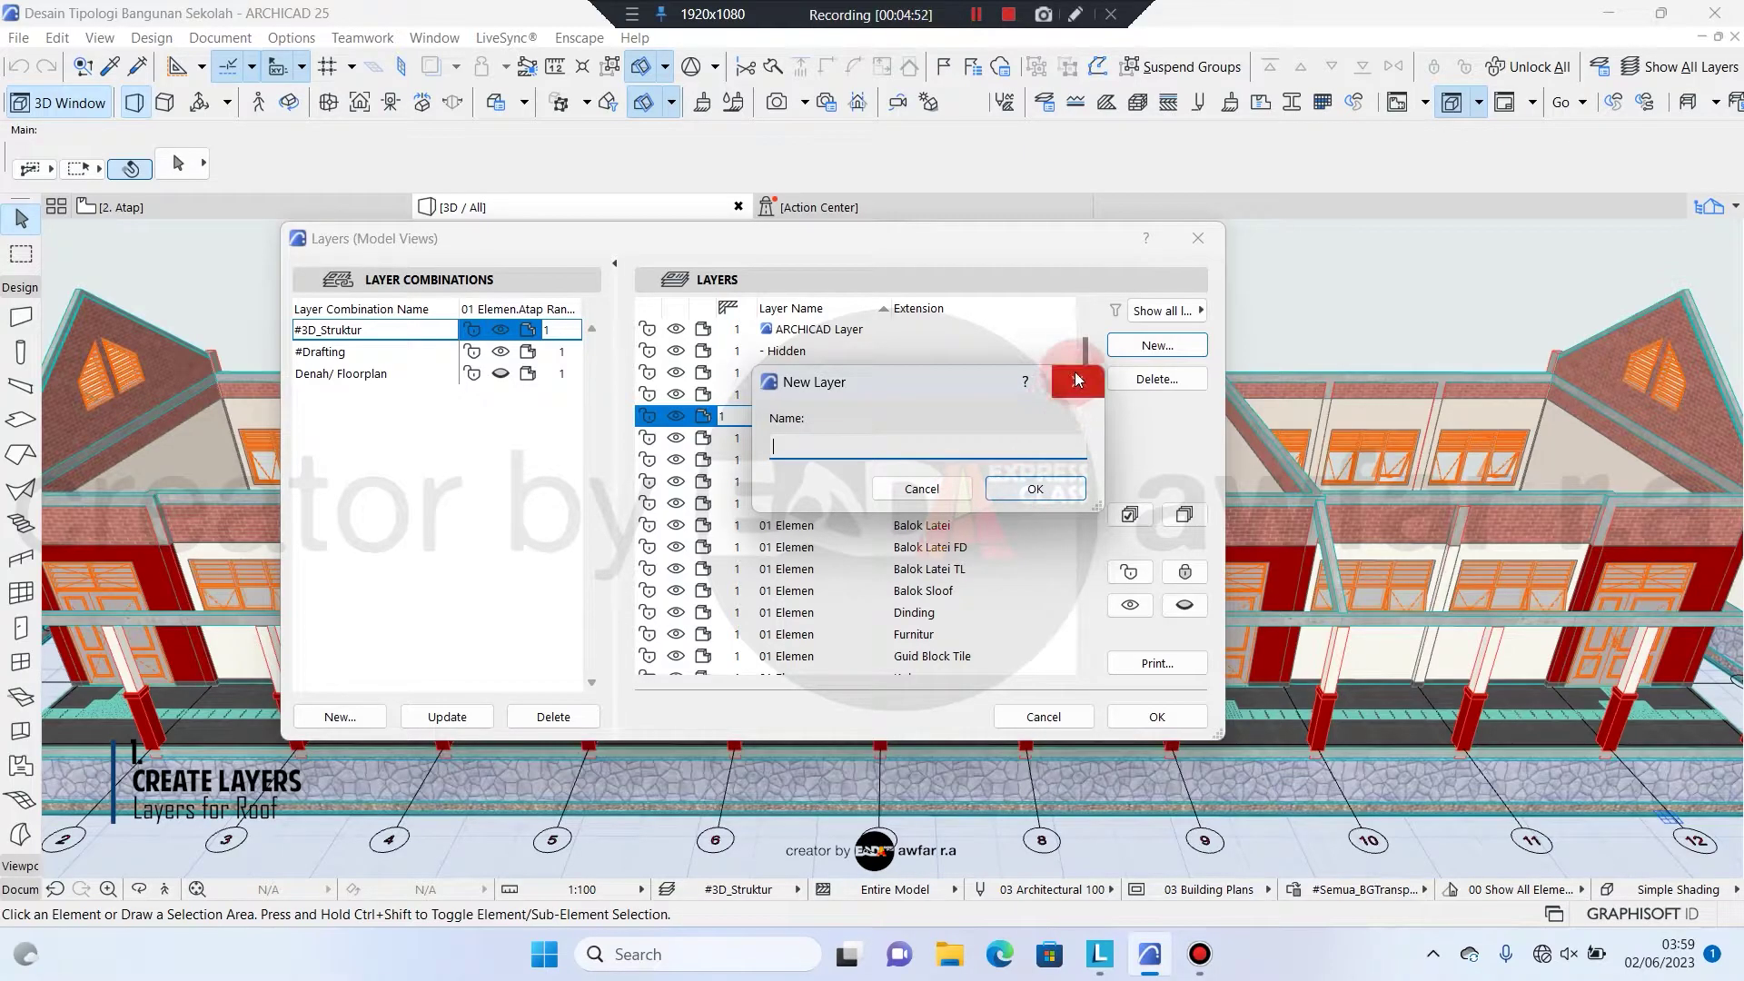
pyautogui.click(939, 418)
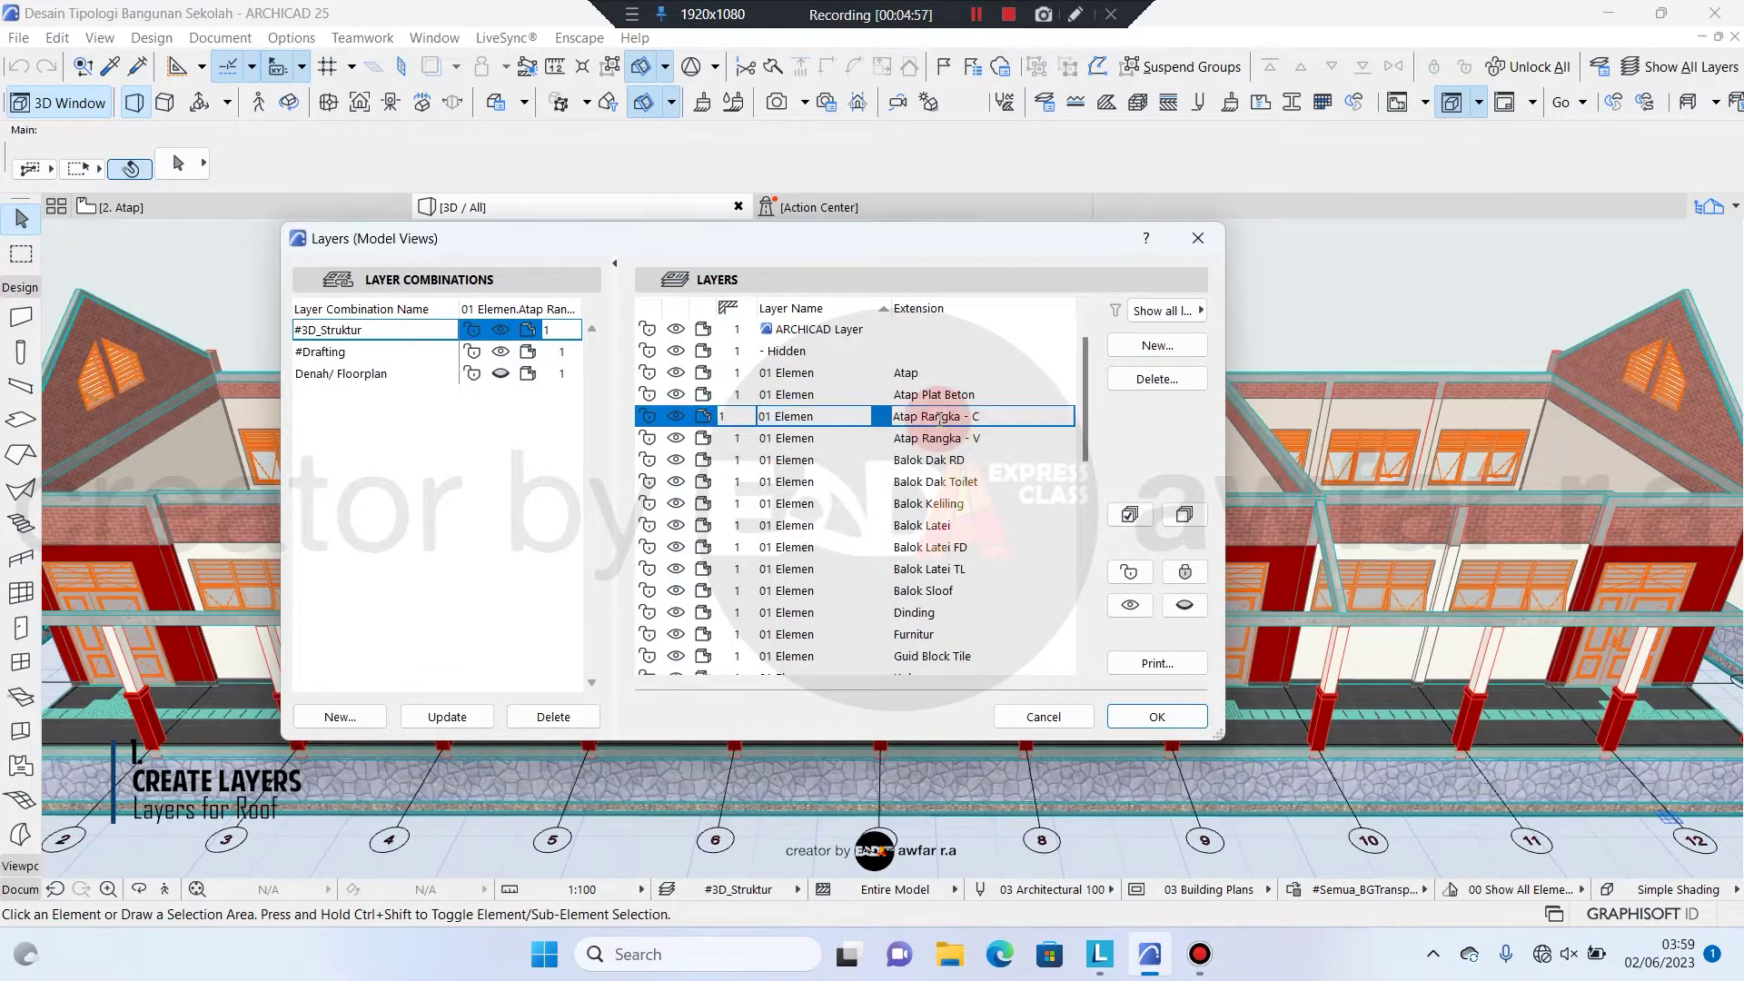
pyautogui.click(676, 438)
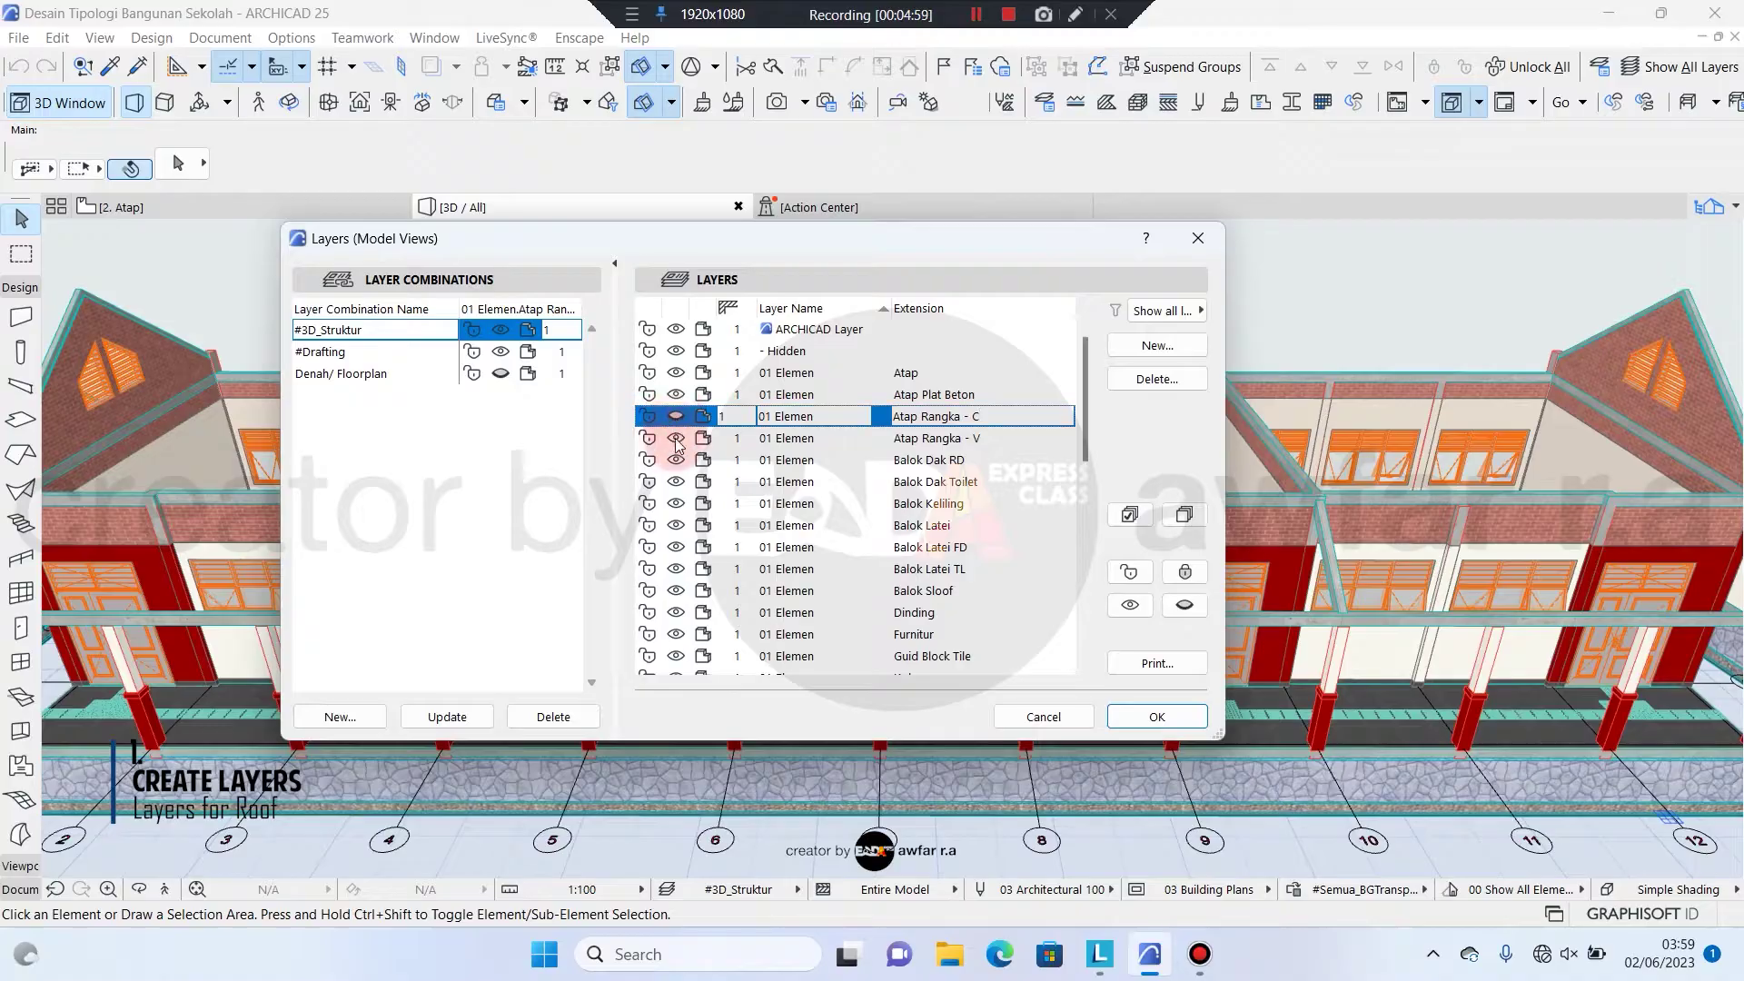
# Apply the #Drafting layer combination to the model
pyautogui.click(366, 329)
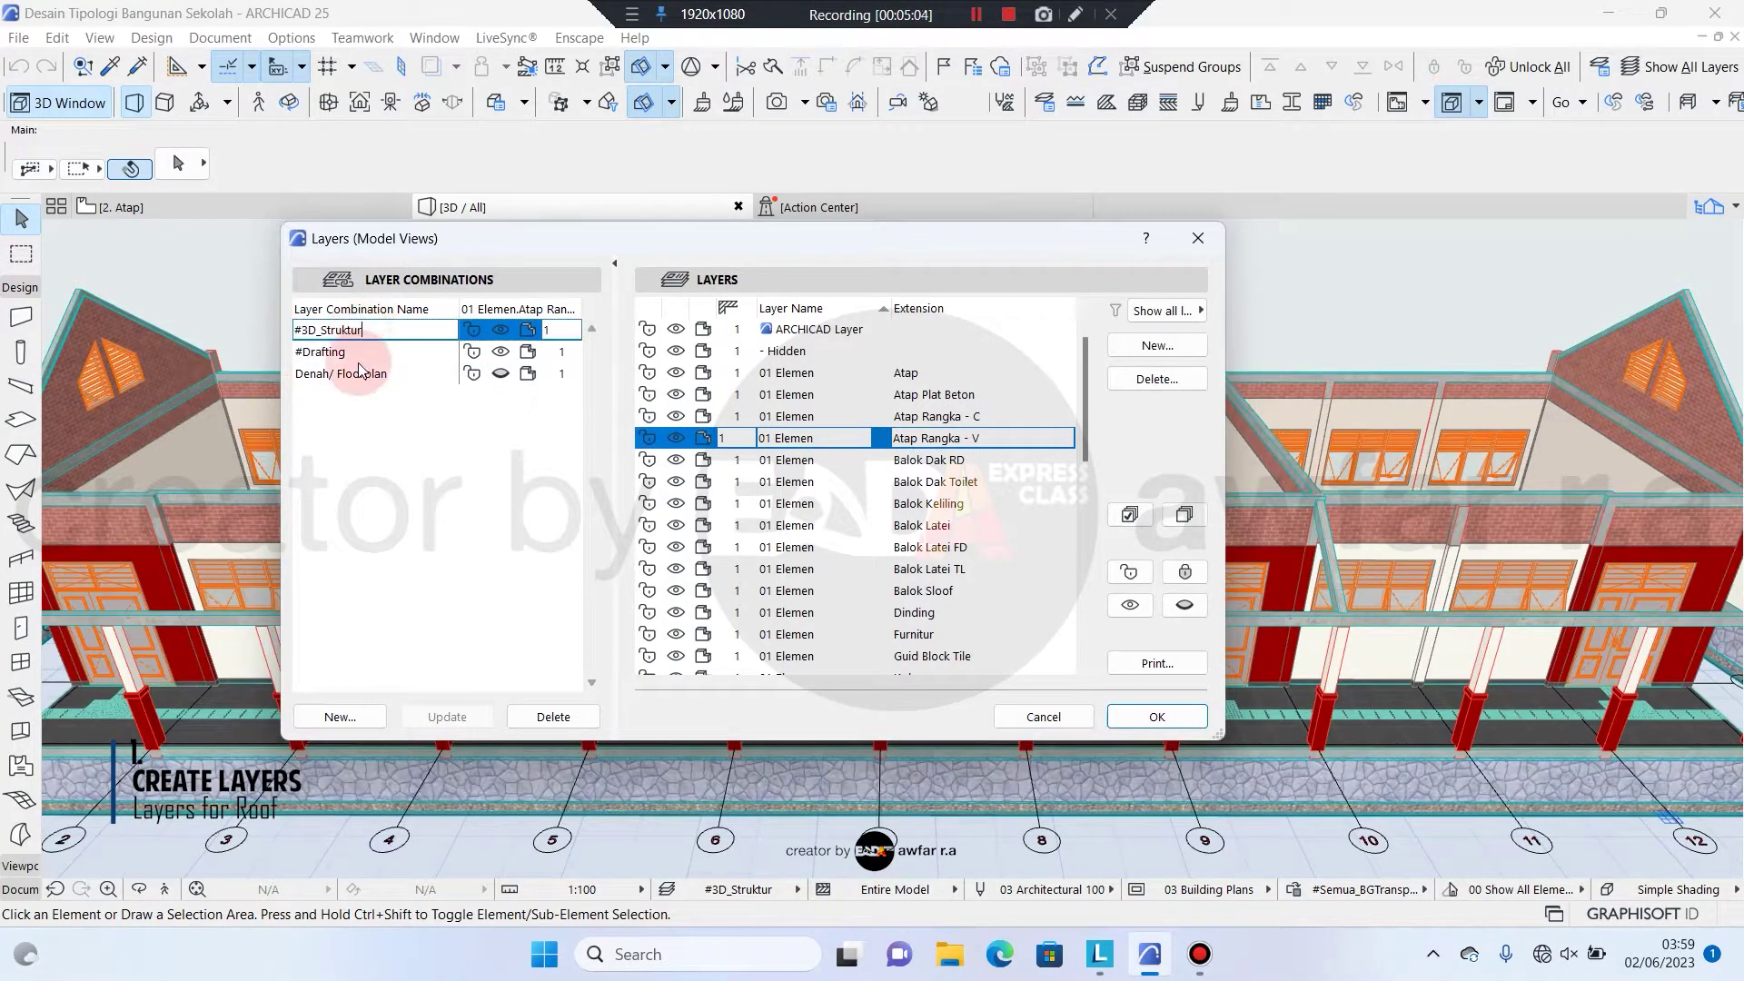
pyautogui.click(360, 355)
pyautogui.click(360, 375)
pyautogui.click(358, 331)
pyautogui.click(359, 374)
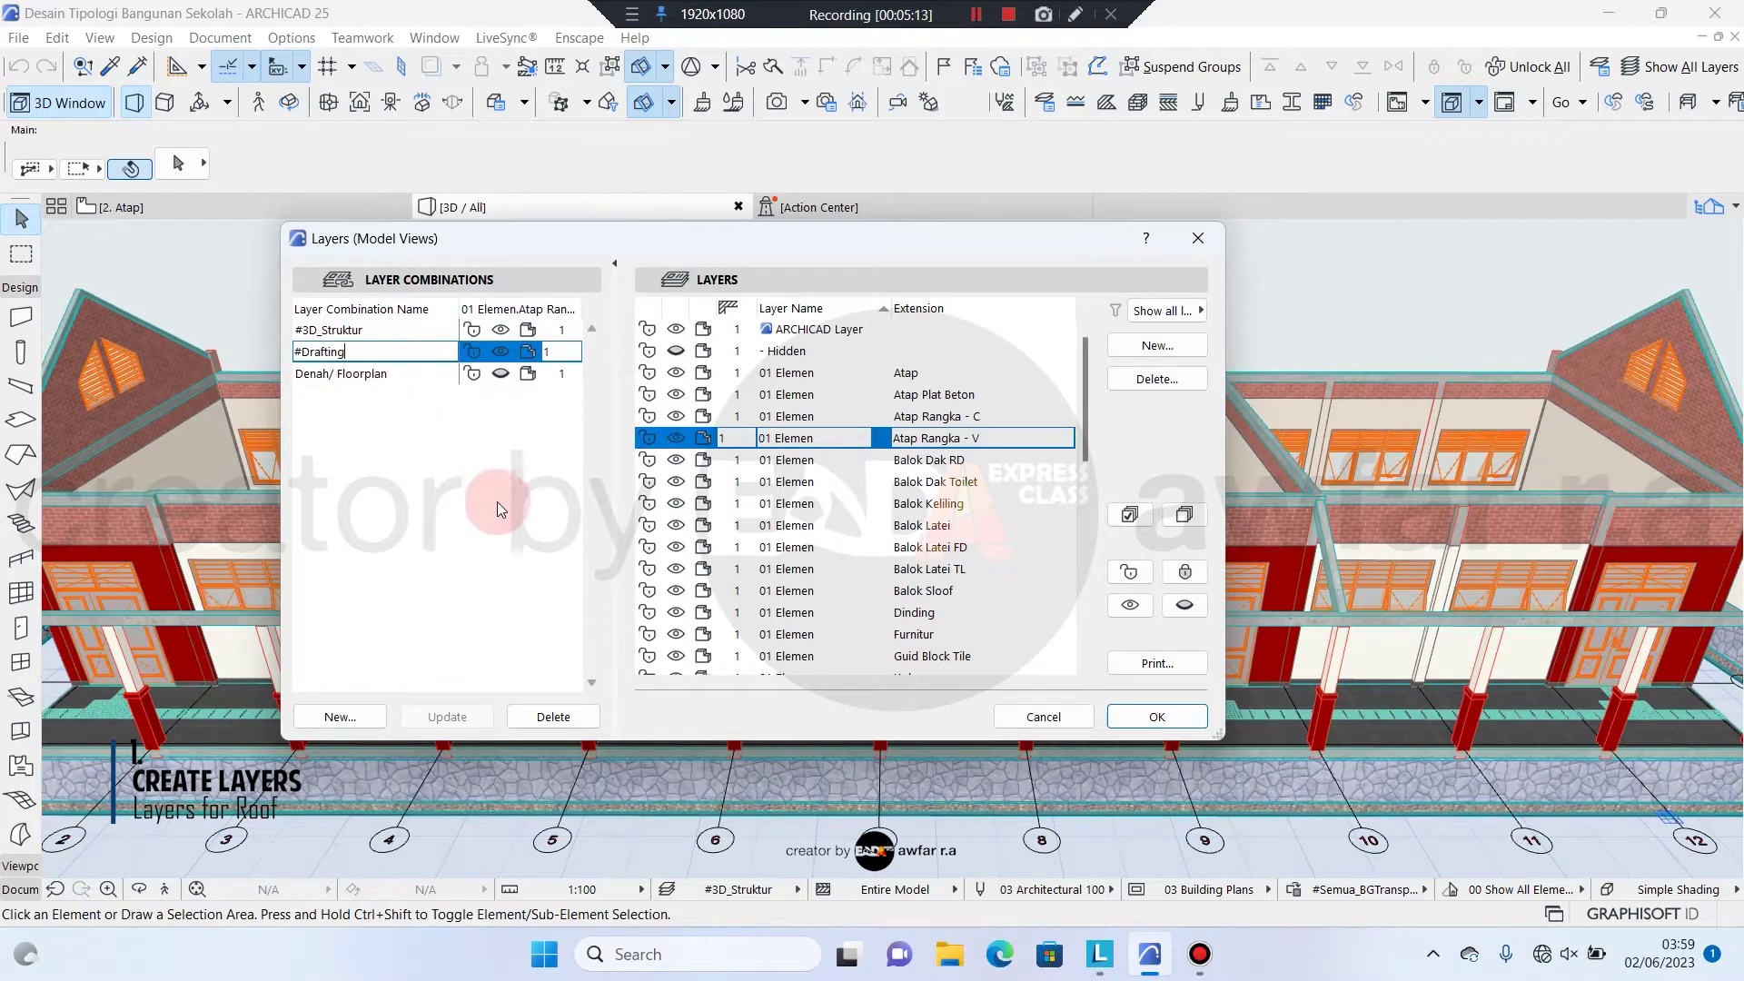
pyautogui.click(450, 698)
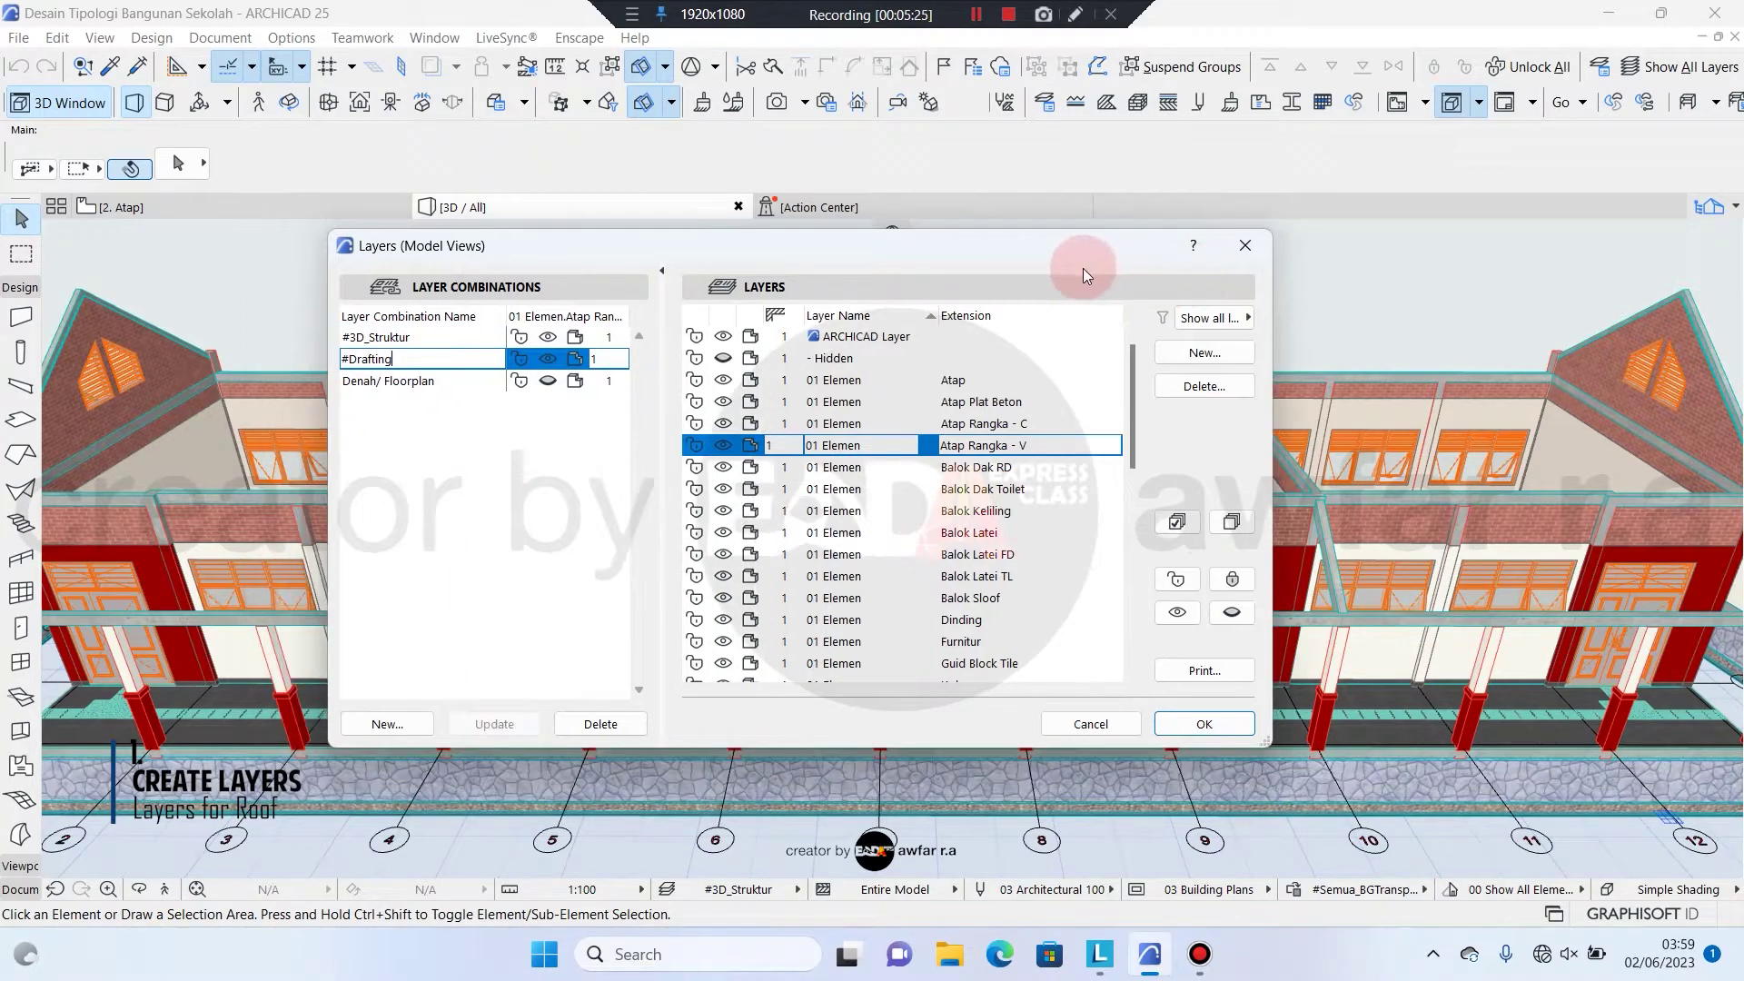
pyautogui.click(1186, 724)
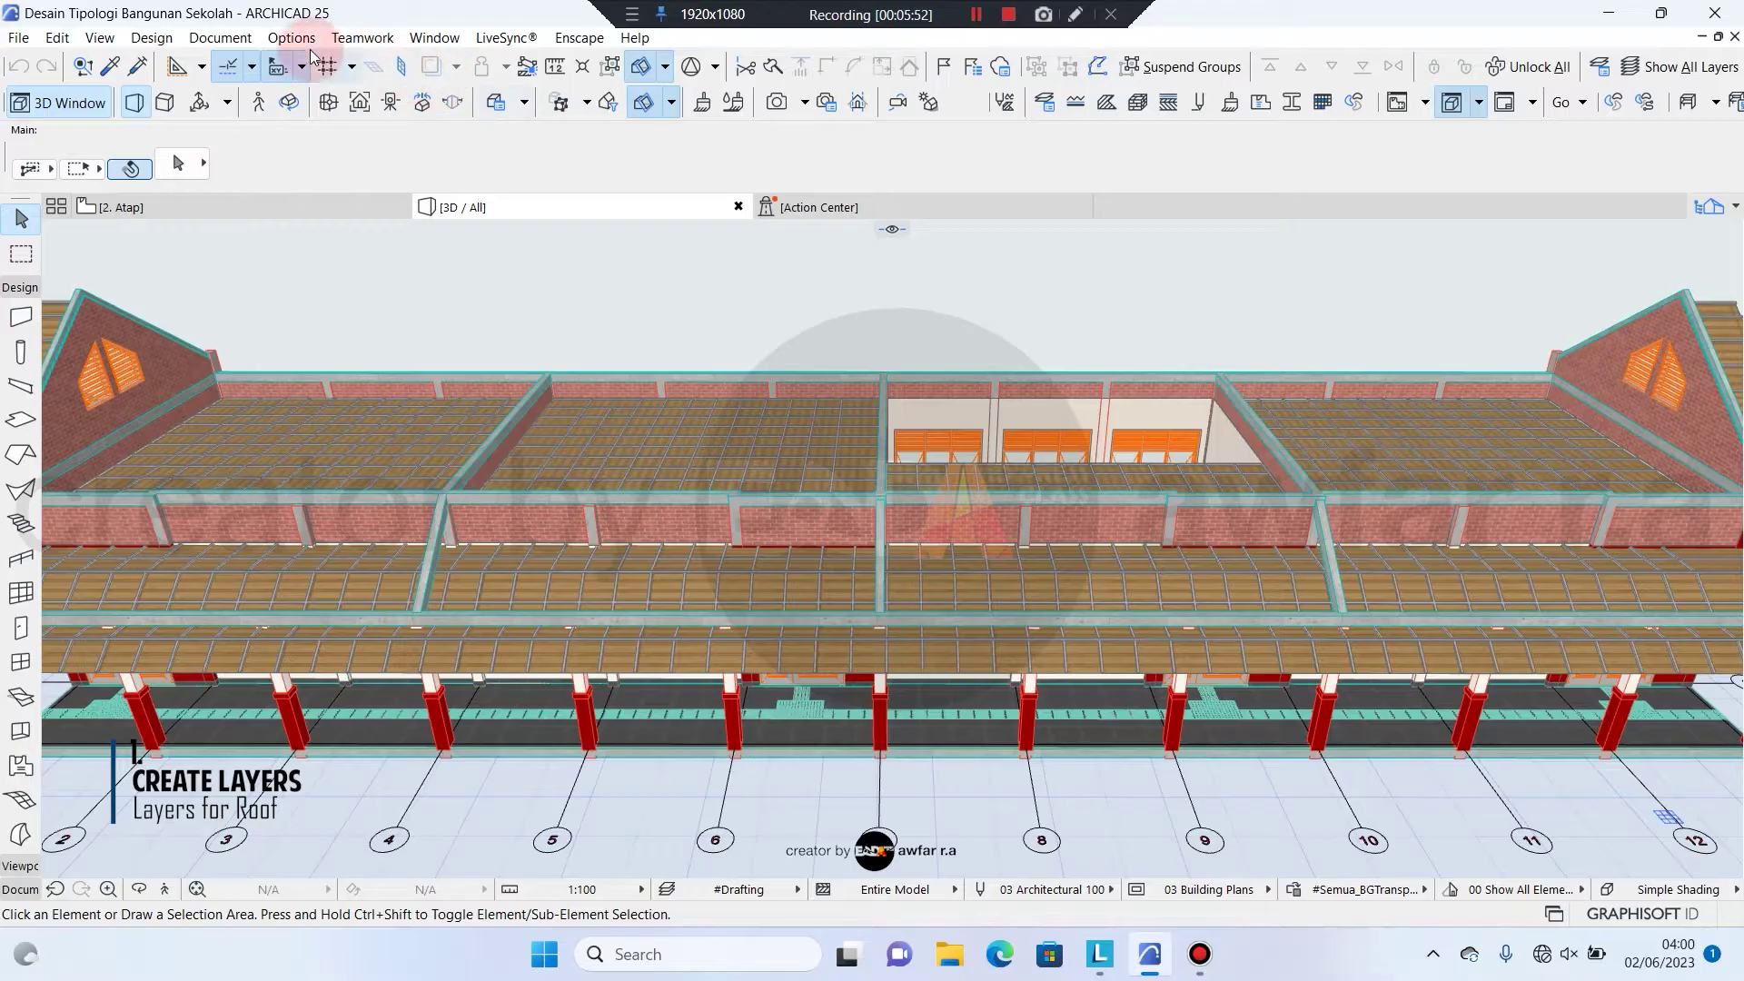
# Hide the 01 Elemen Plafond layer and update the #Drafting layer combination with this change
pyautogui.click(296, 37)
pyautogui.moveTo(320, 64)
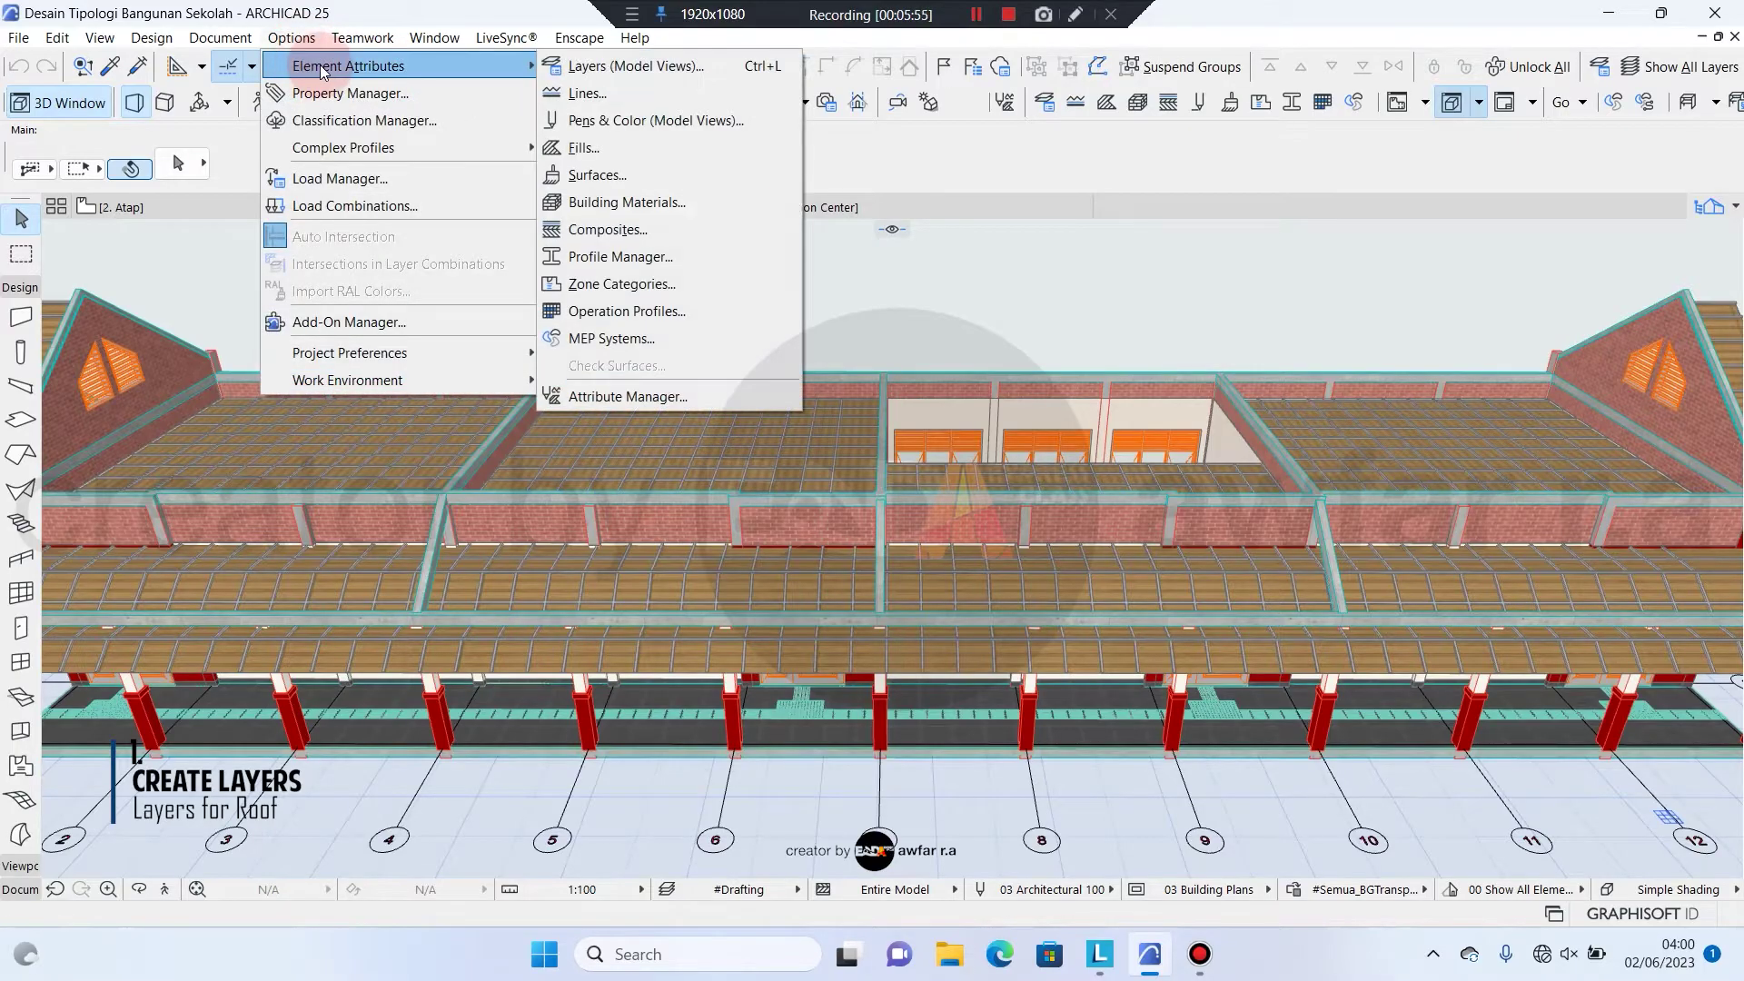
pyautogui.click(582, 65)
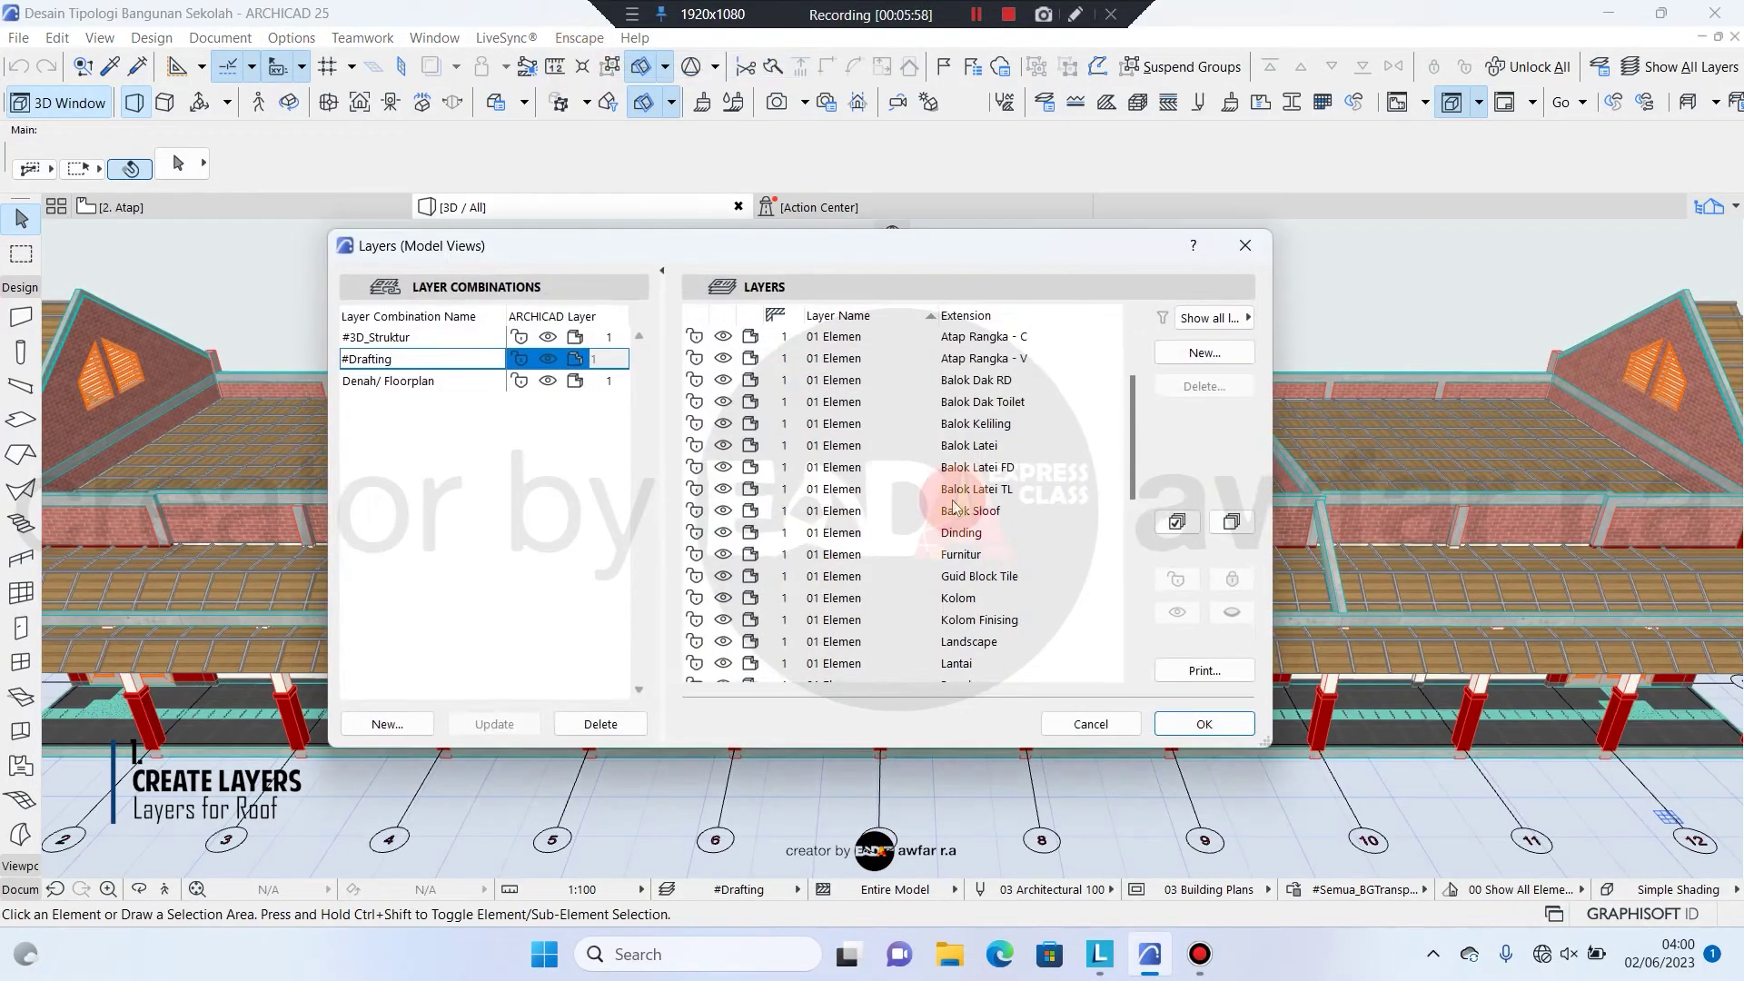
pyautogui.scroll(-2, 954, 507)
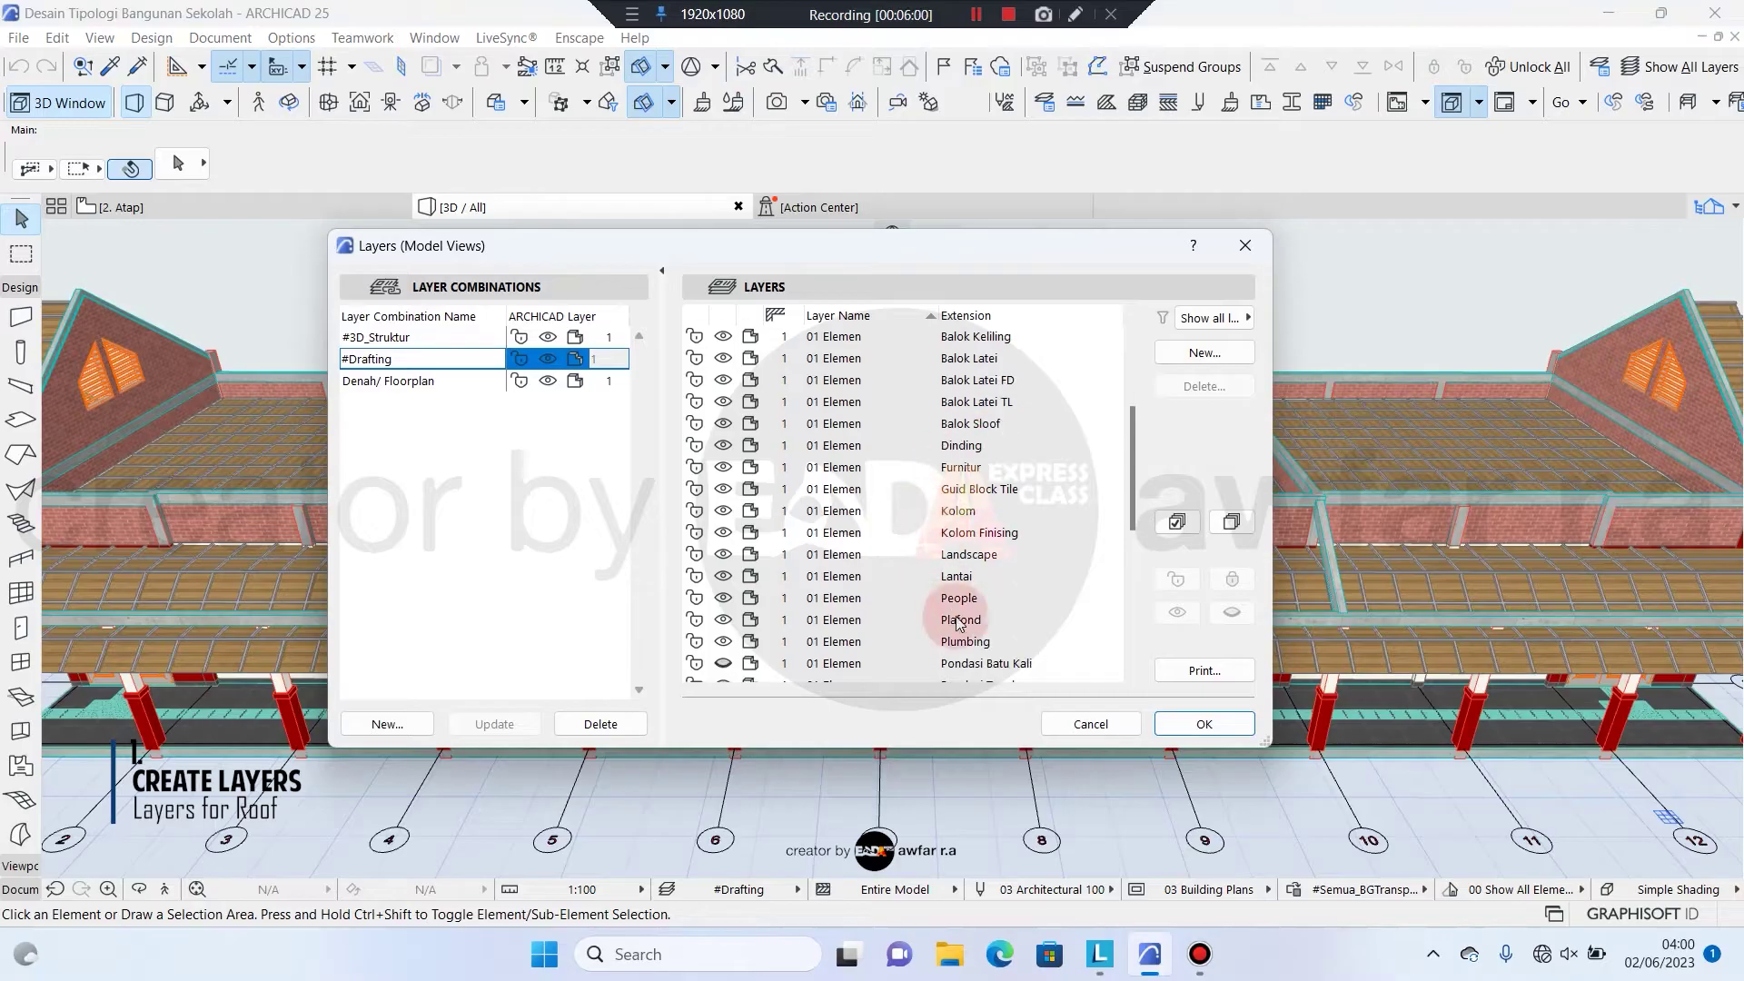
pyautogui.scroll(-2, 959, 622)
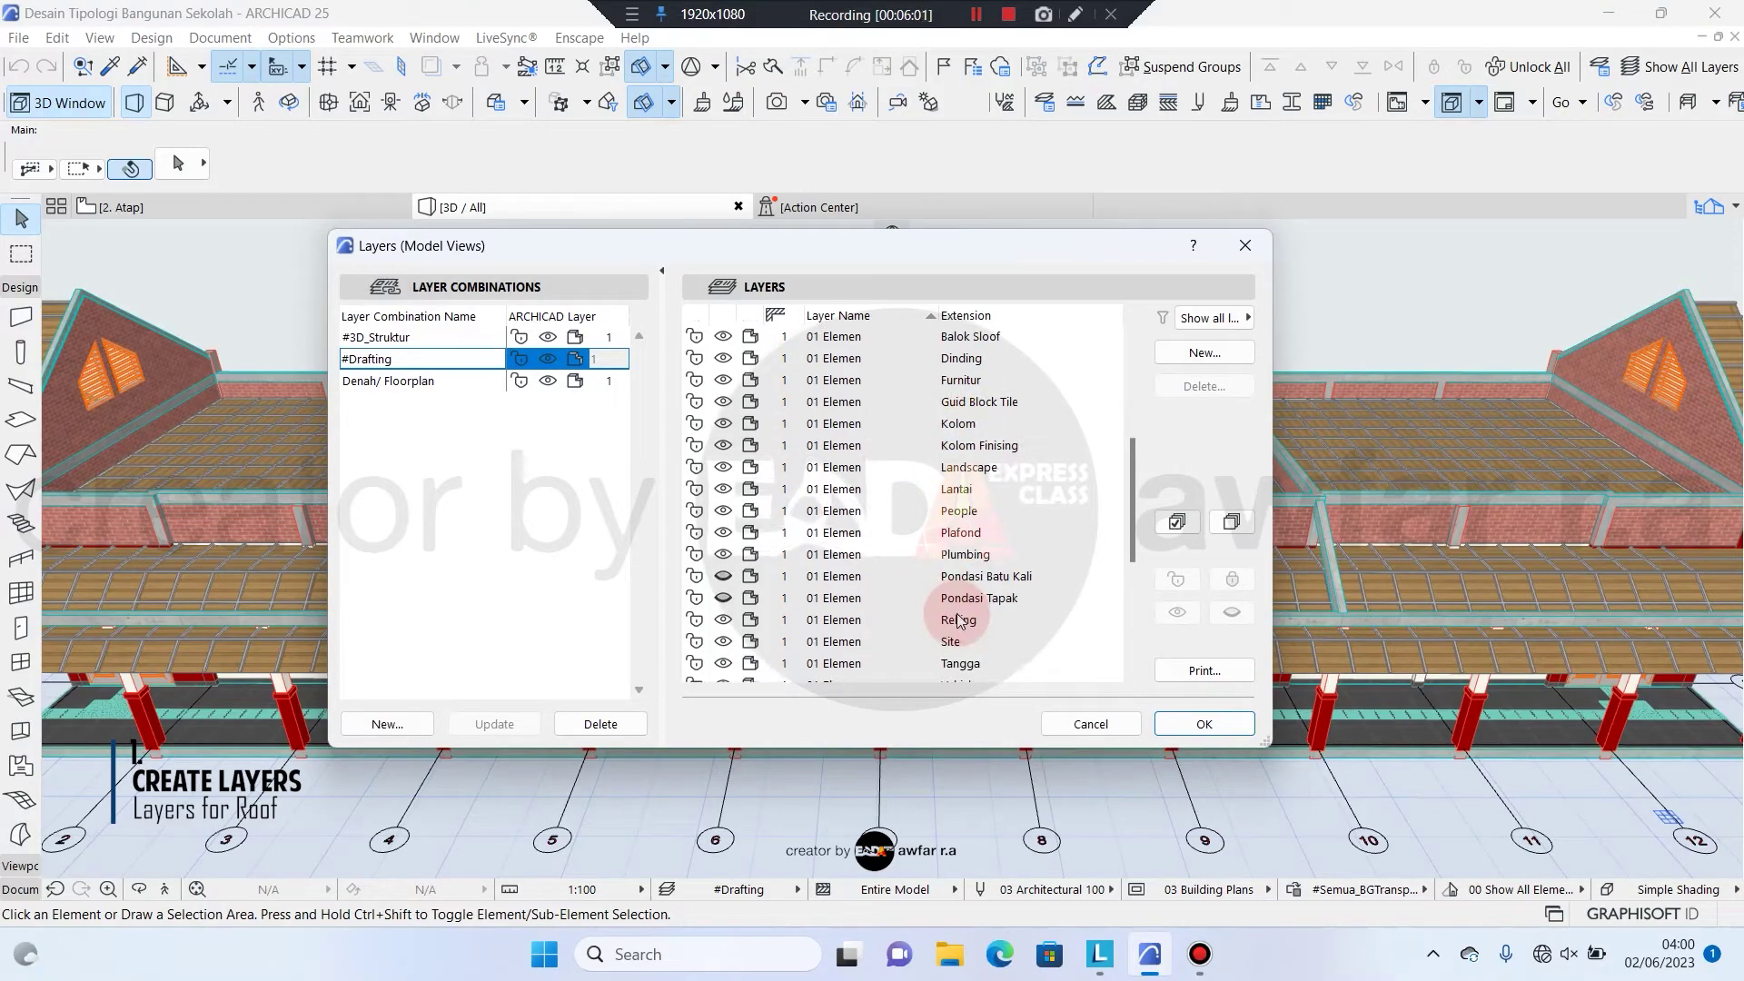
pyautogui.click(729, 536)
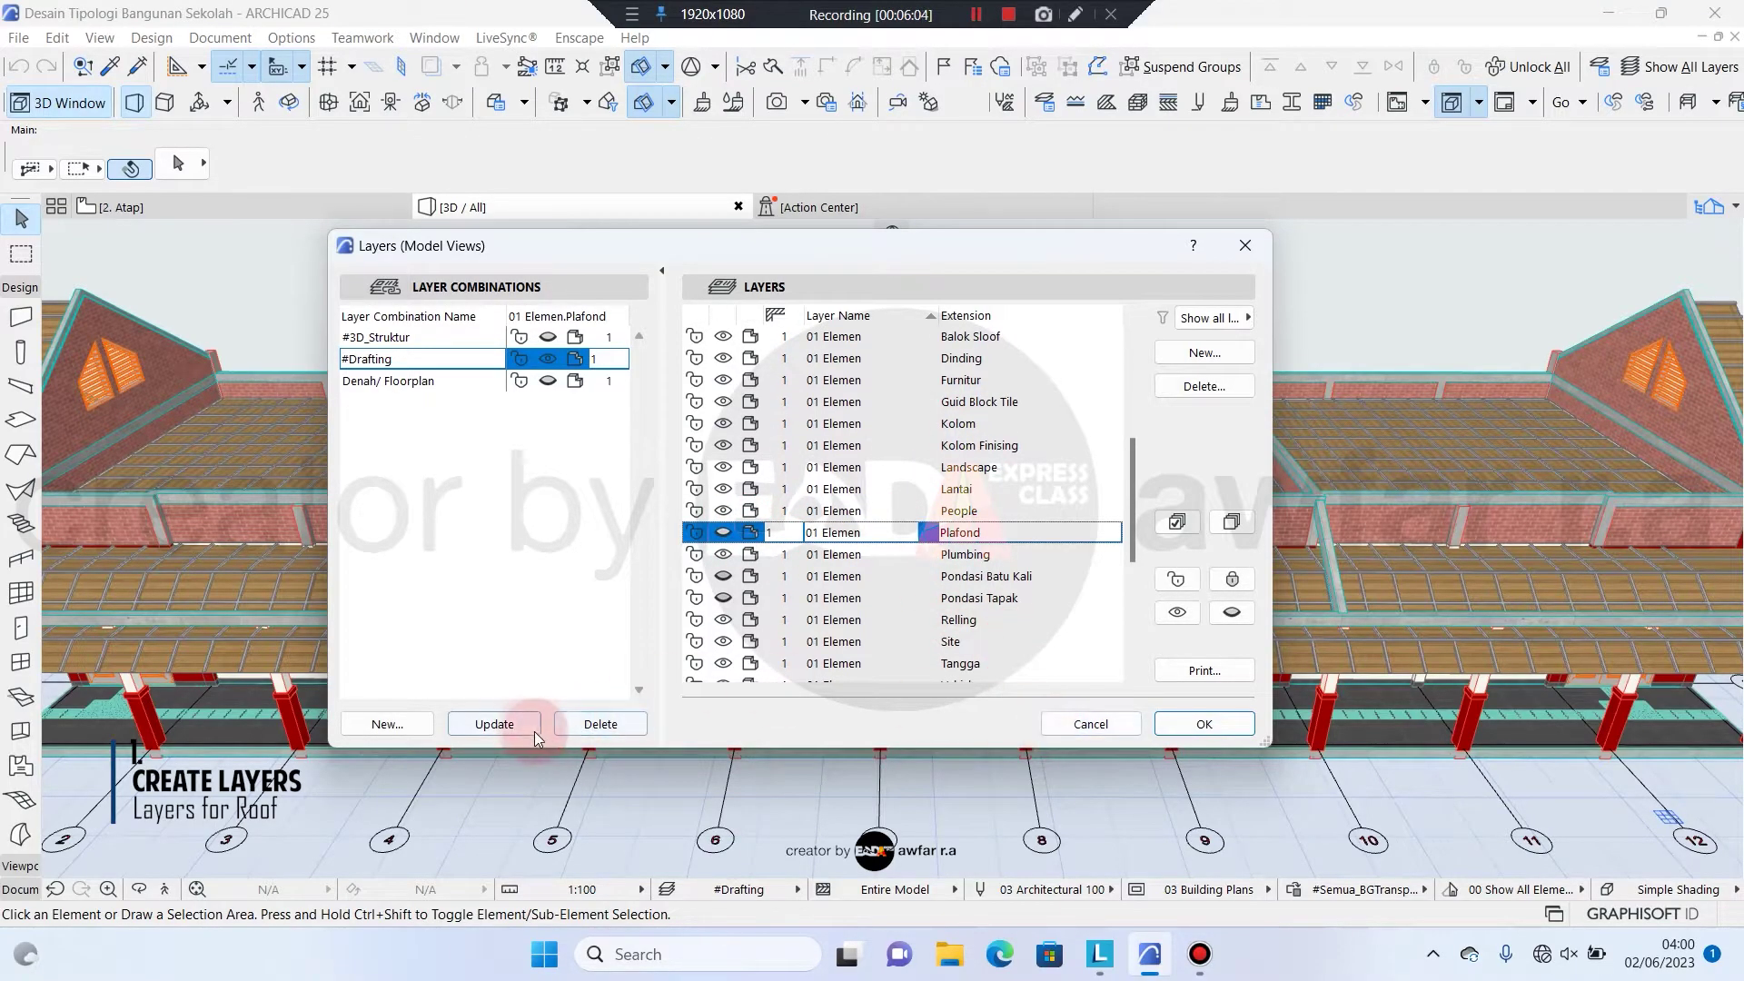
pyautogui.click(531, 731)
pyautogui.click(1177, 727)
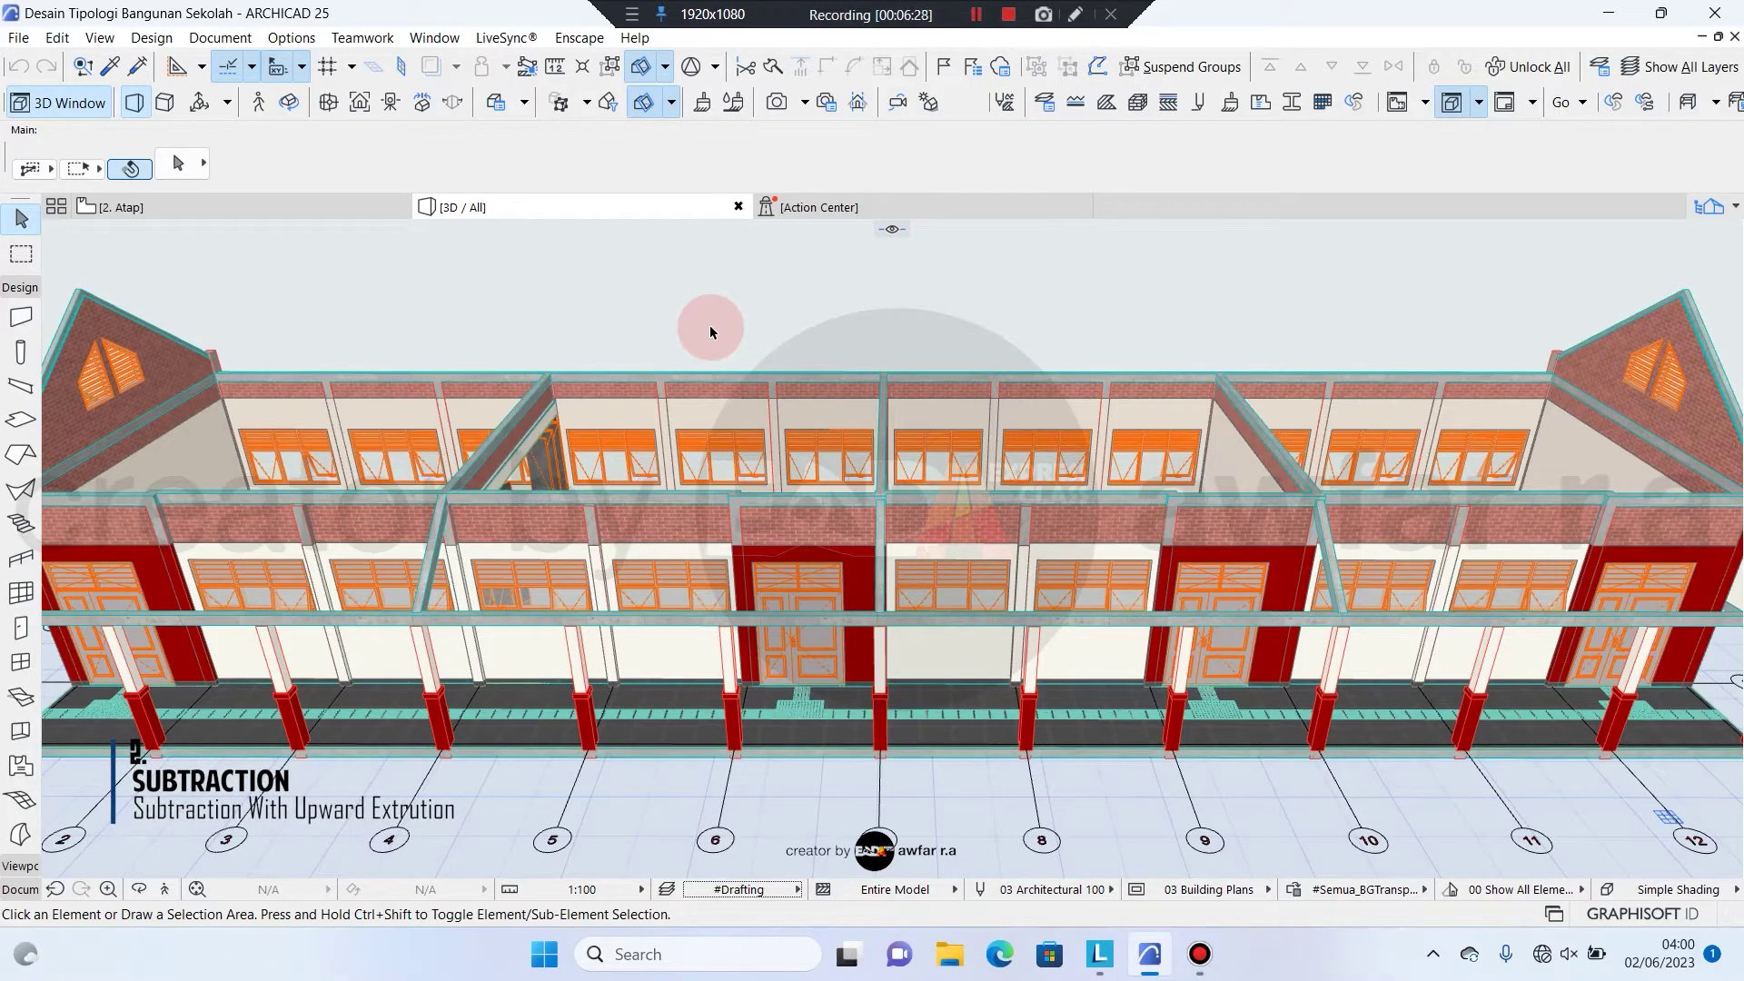
# Examine the left gable wall of the classroom block up close, including its sloped concrete beams and trapezoid windows
pyautogui.moveTo(710, 324); pyautogui.dragTo(685, 394)
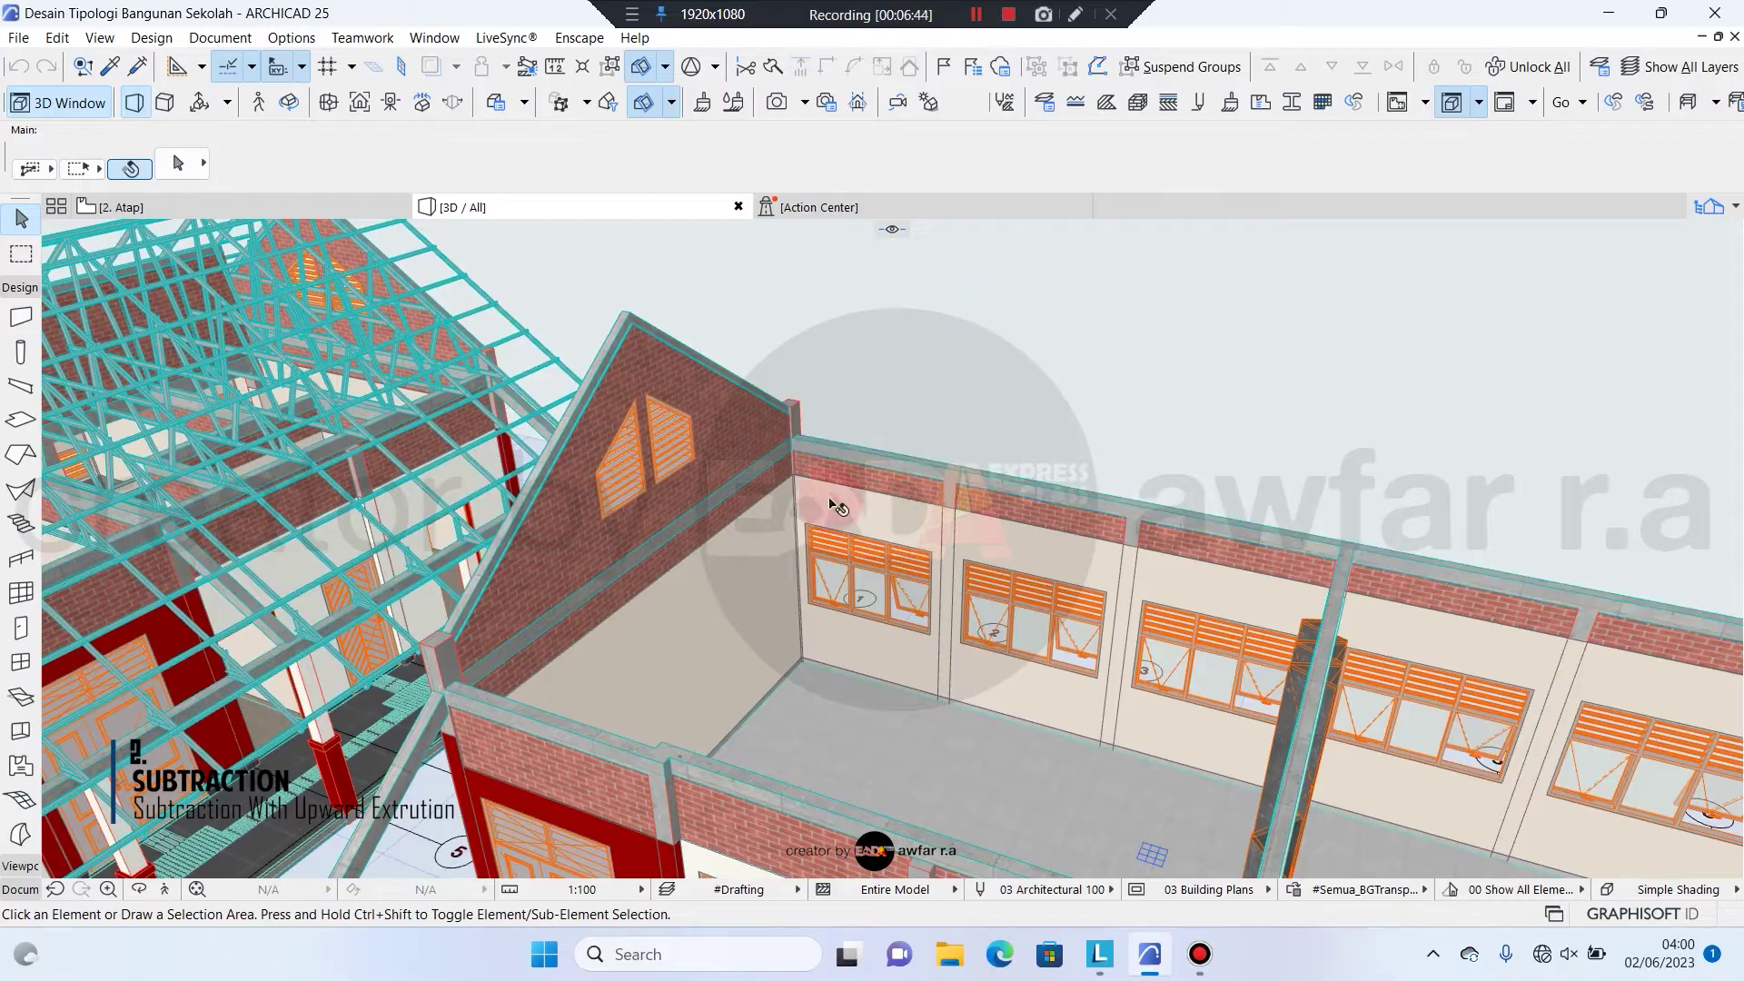
pyautogui.click(611, 350)
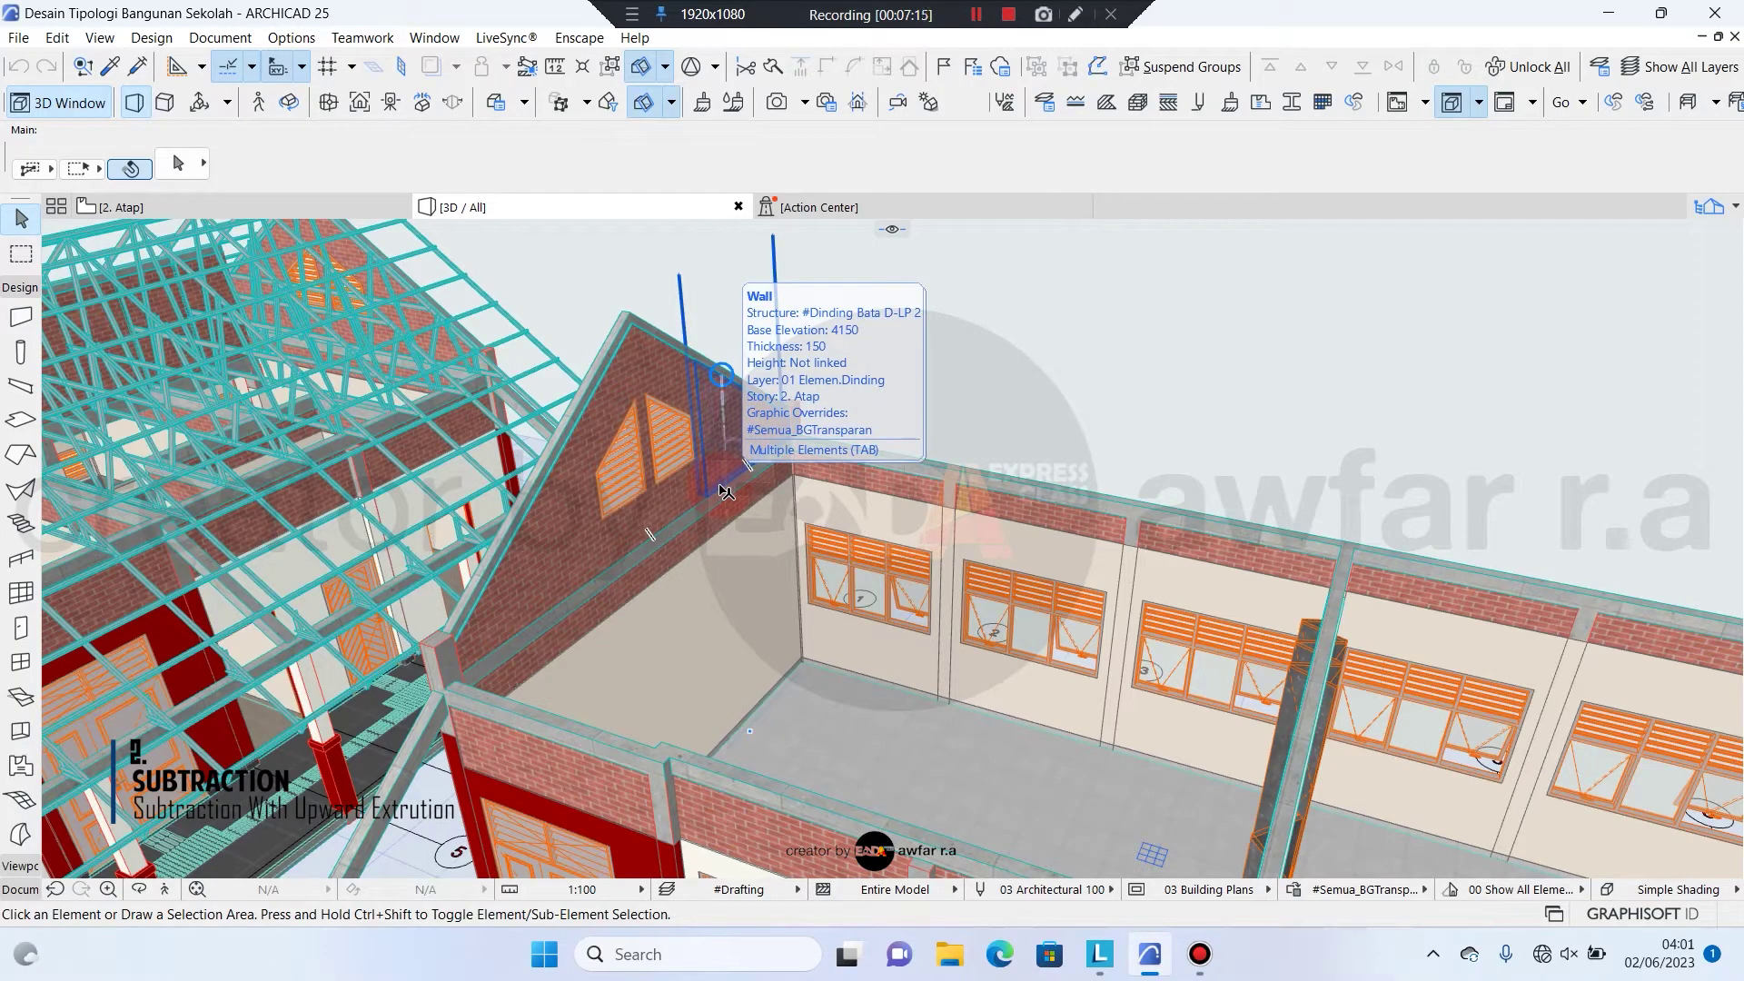
pyautogui.moveTo(924, 403)
pyautogui.mouseDown(button='middle')
pyautogui.moveTo(700, 490)
pyautogui.moveTo(691, 553)
pyautogui.moveTo(727, 414)
pyautogui.moveTo(681, 543)
pyautogui.moveTo(638, 534)
pyautogui.mouseUp(button='middle')
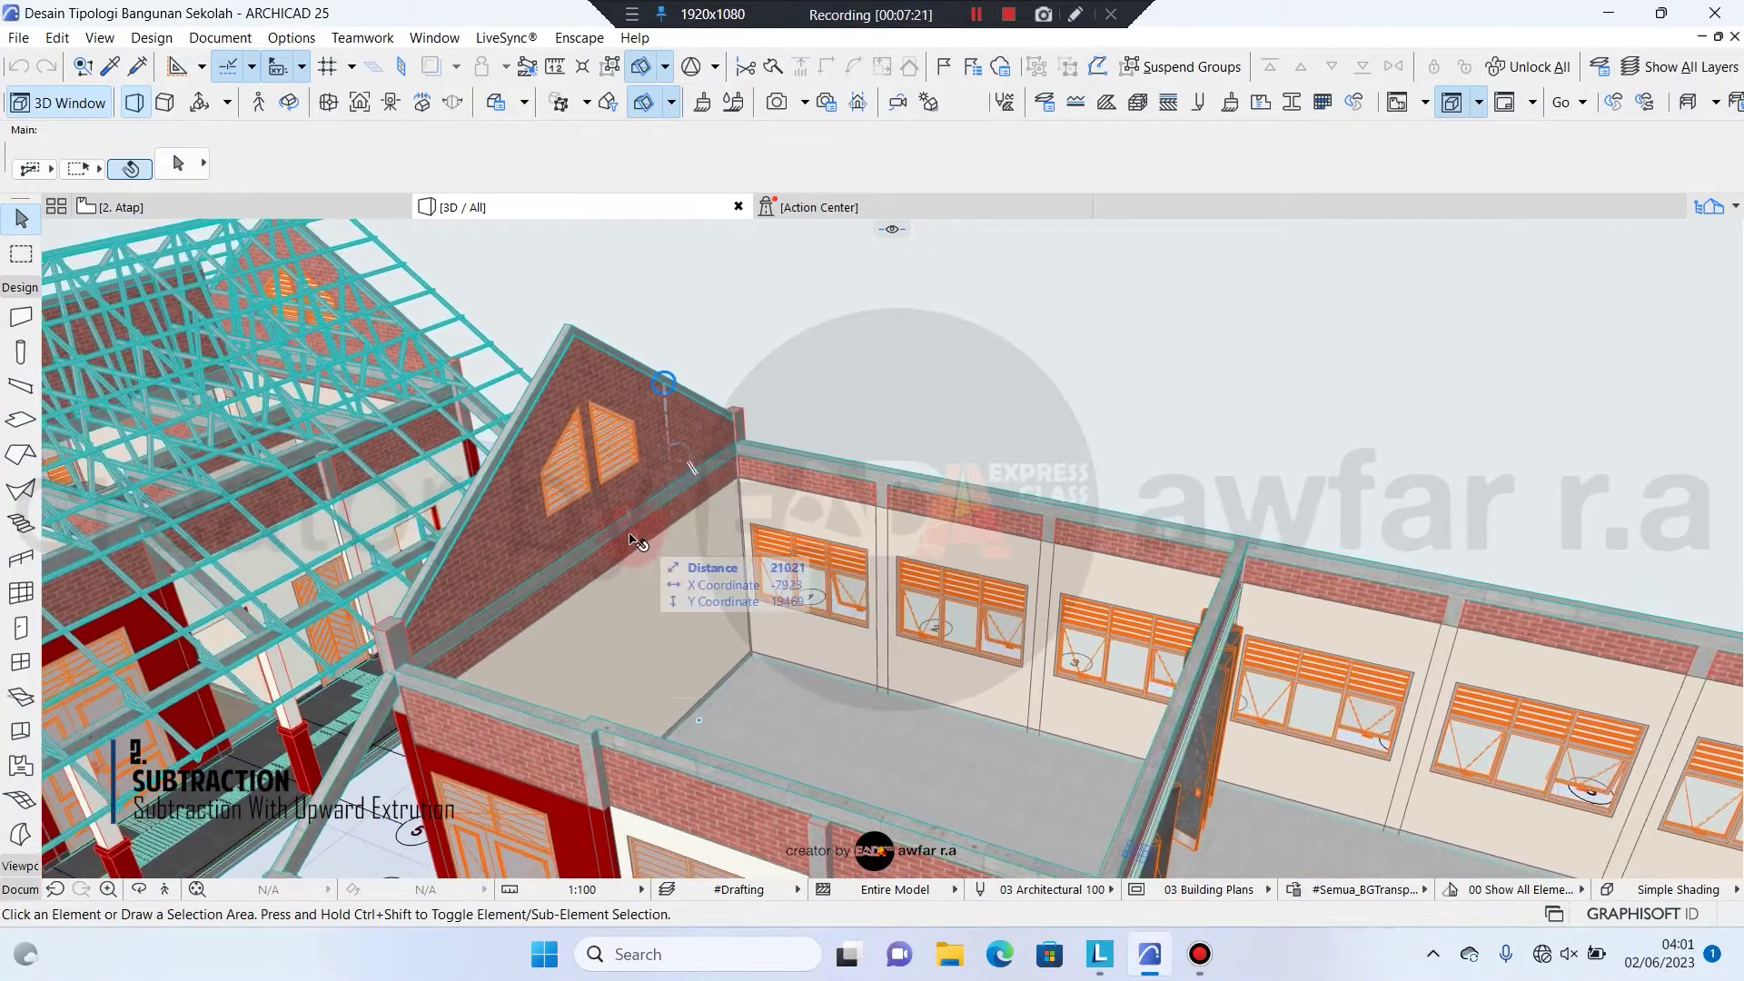
pyautogui.moveTo(638, 543); pyautogui.dragTo(732, 530, button='middle')
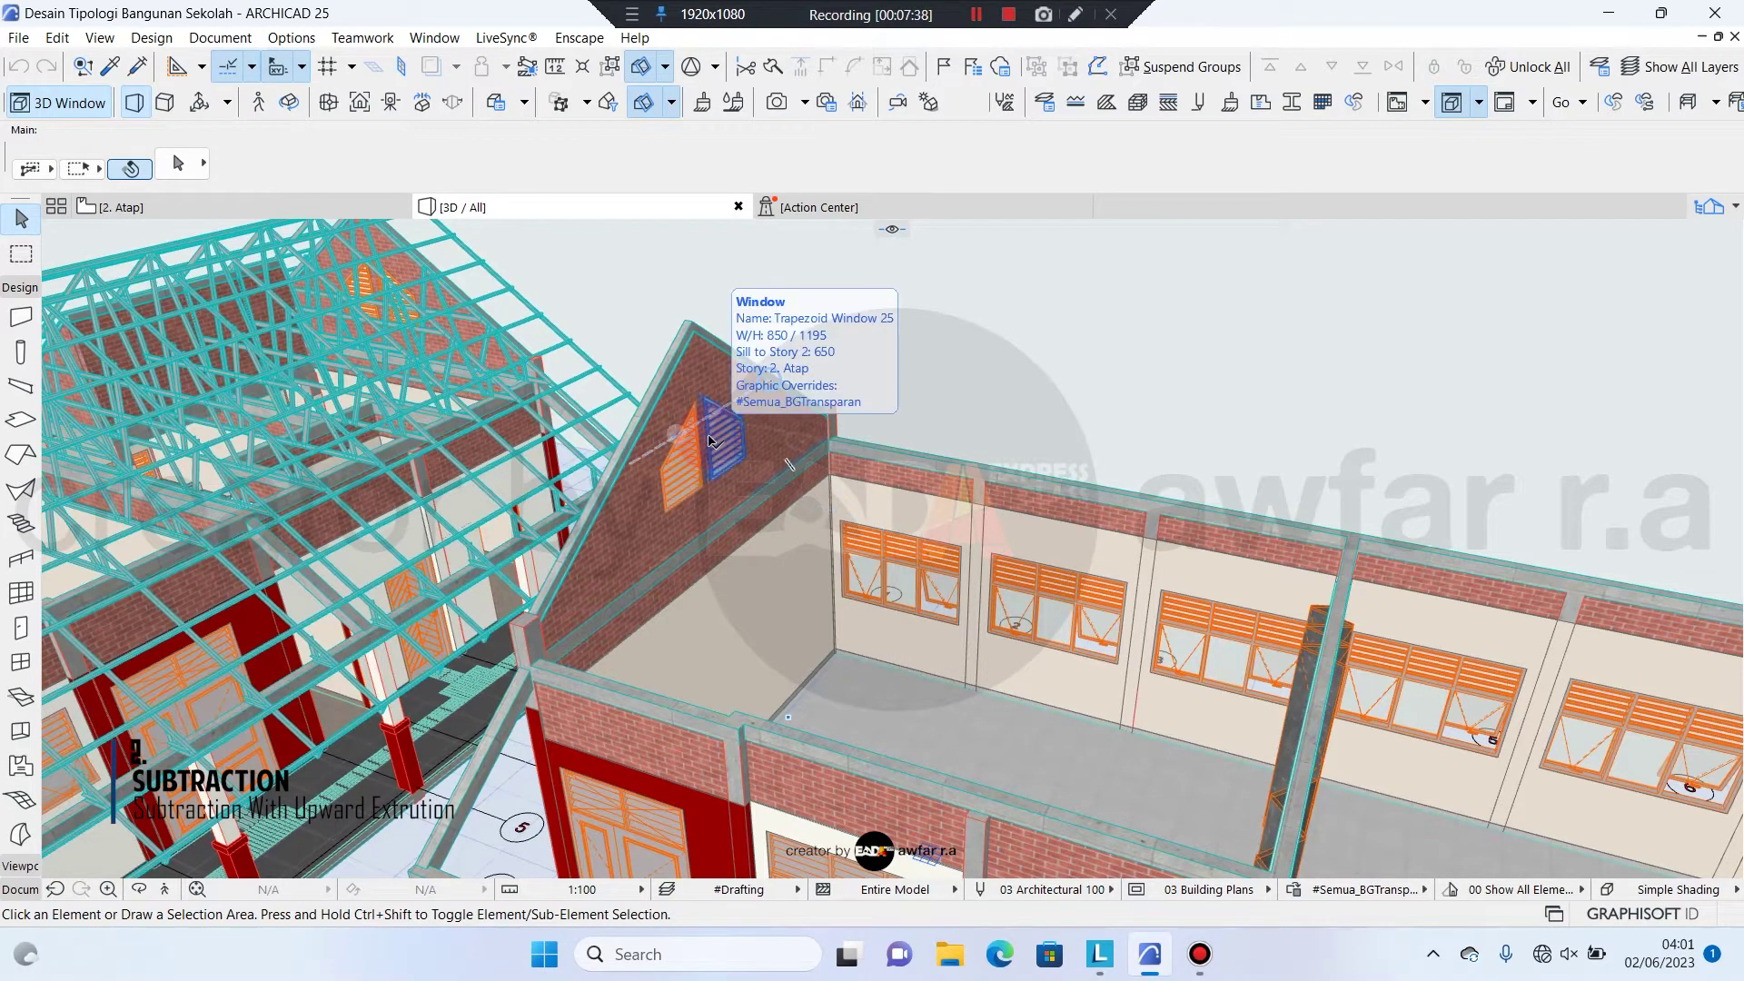
pyautogui.scroll(6, 659, 314)
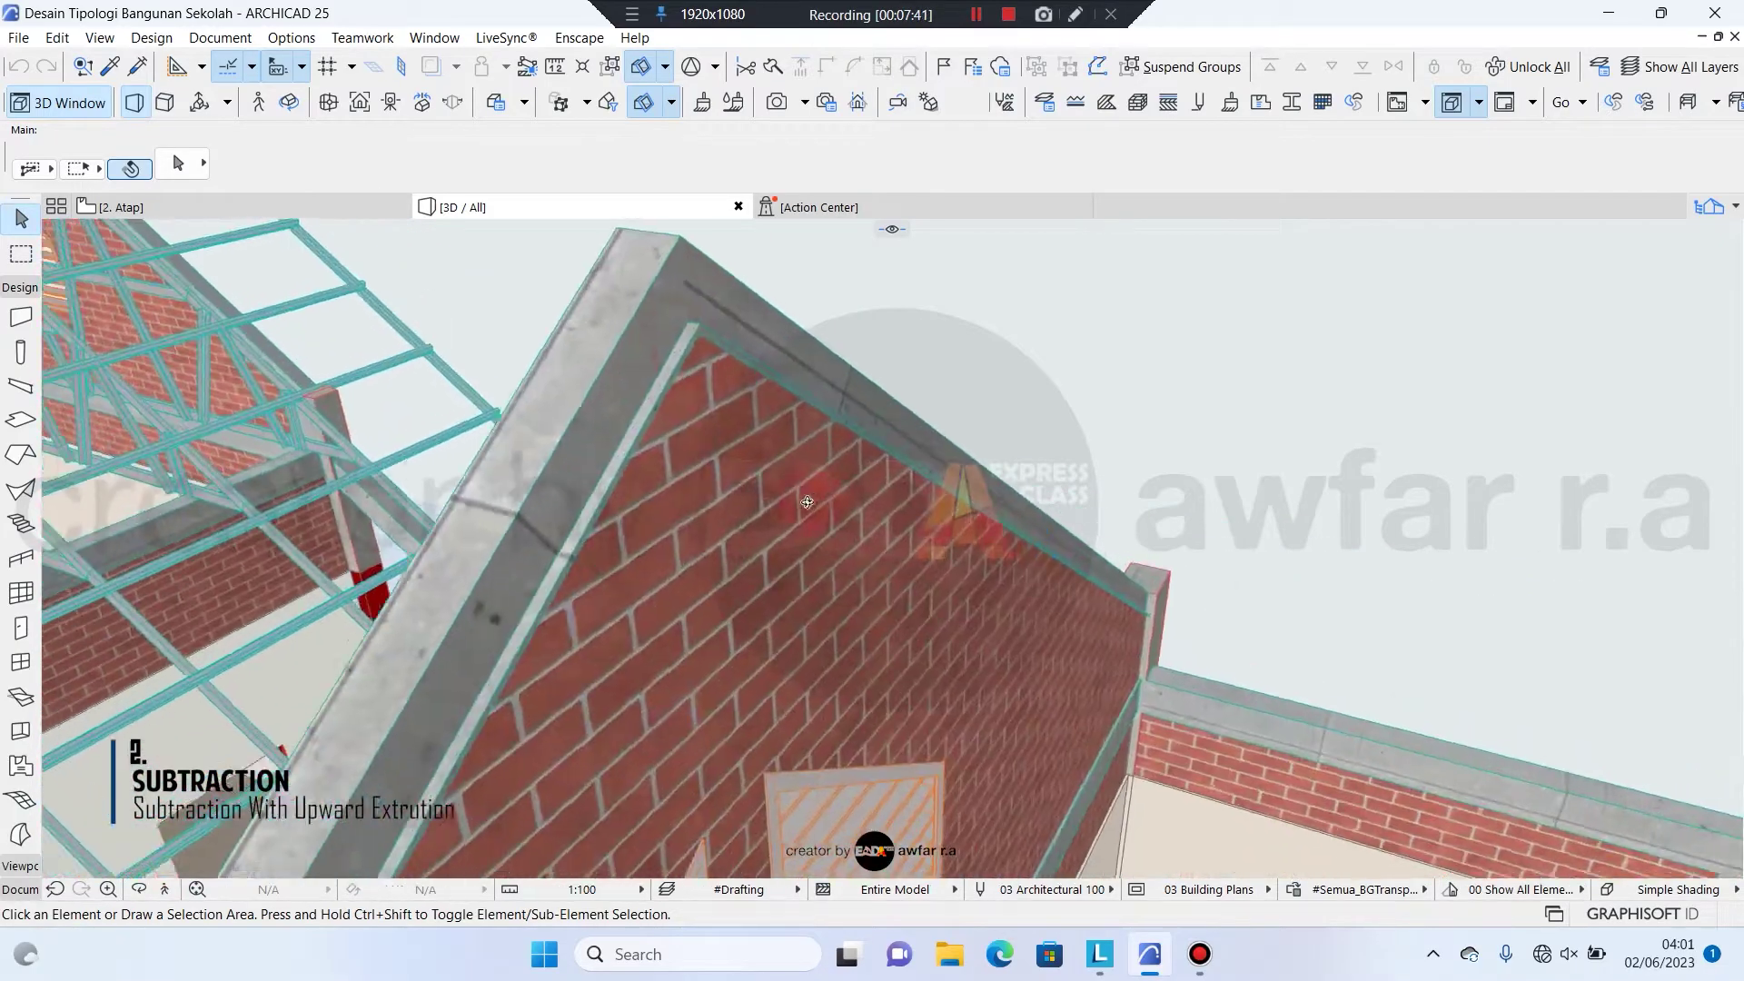
pyautogui.keyDown('shift'); pyautogui.moveTo(806, 502); pyautogui.dragTo(920, 582, button='middle'); pyautogui.keyUp('shift')
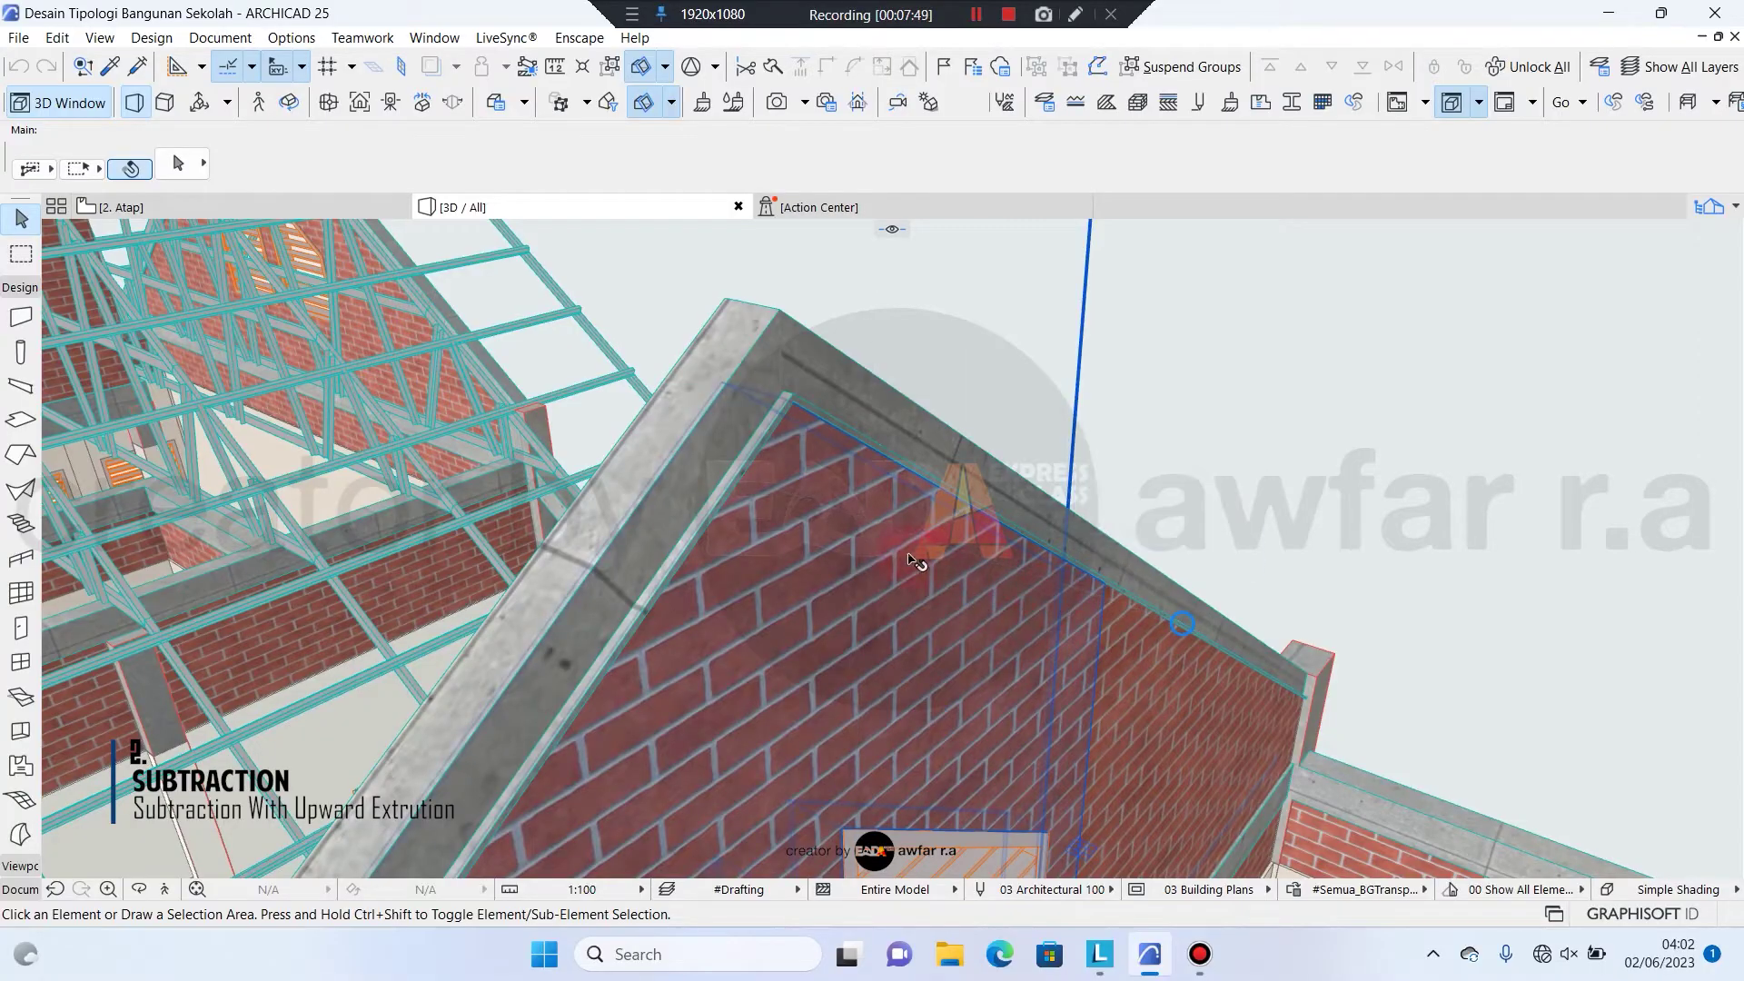
# Place a copy of the gable's left sloped concrete beam directly beneath the original, at an elevation of about 6881
pyautogui.click(722, 388)
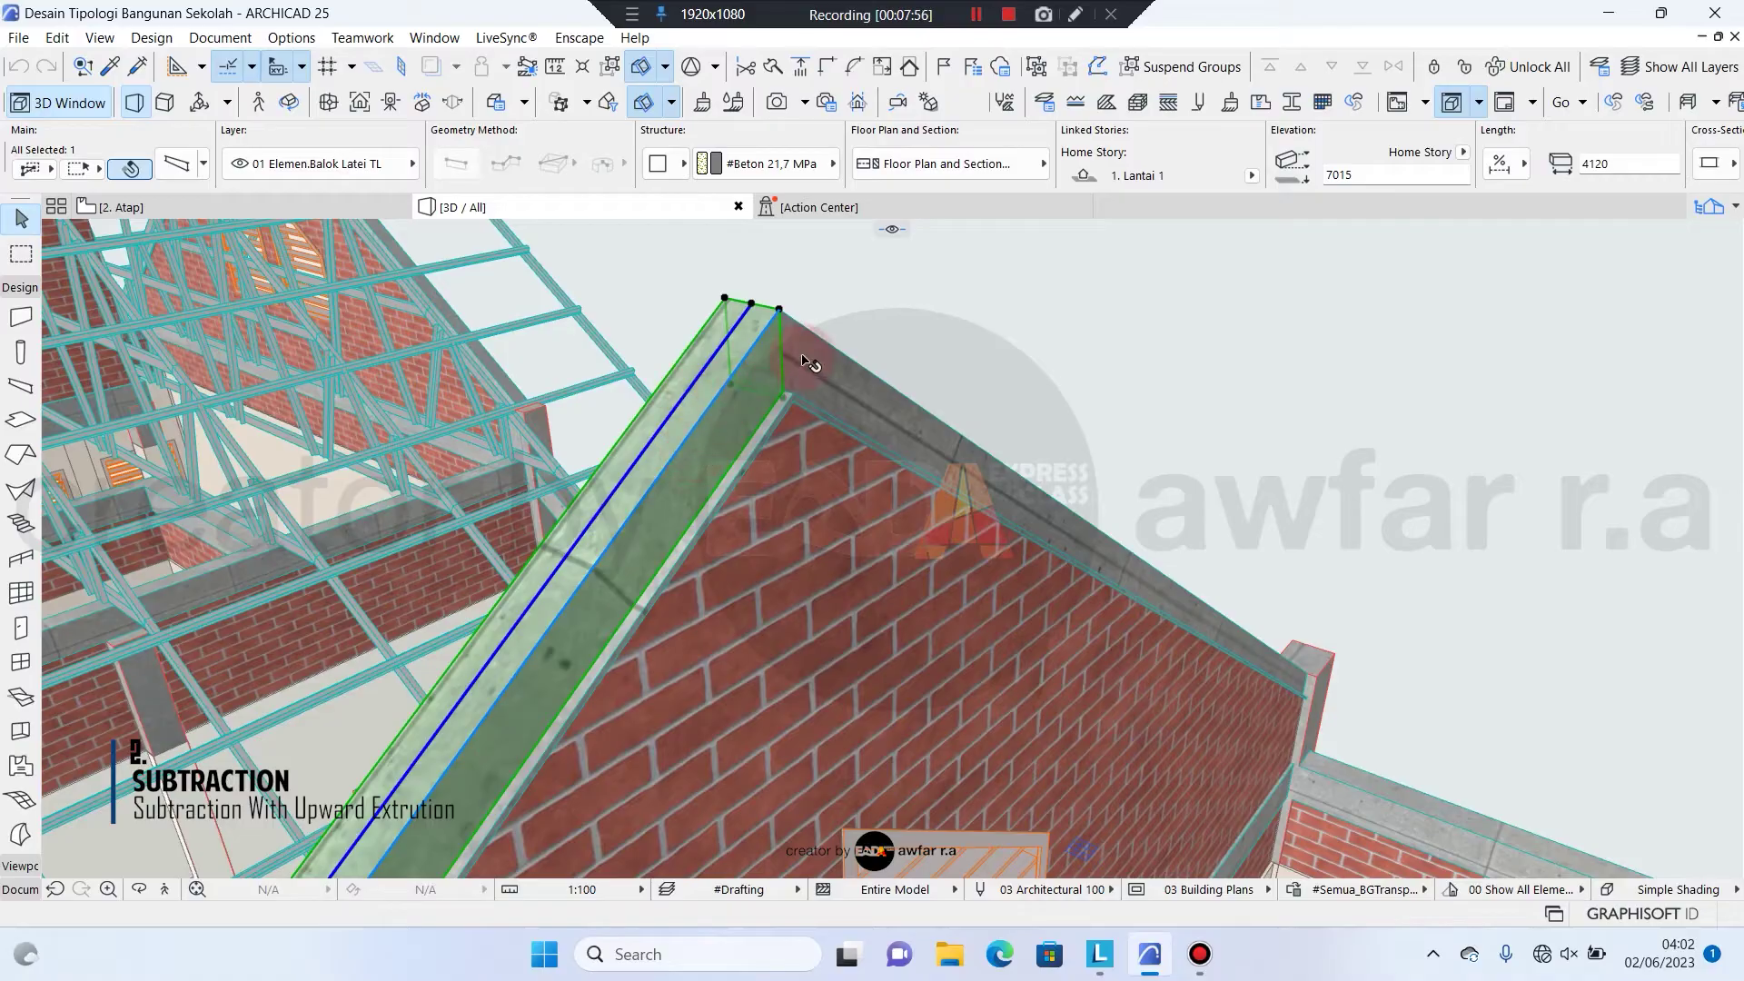
pyautogui.click(732, 380)
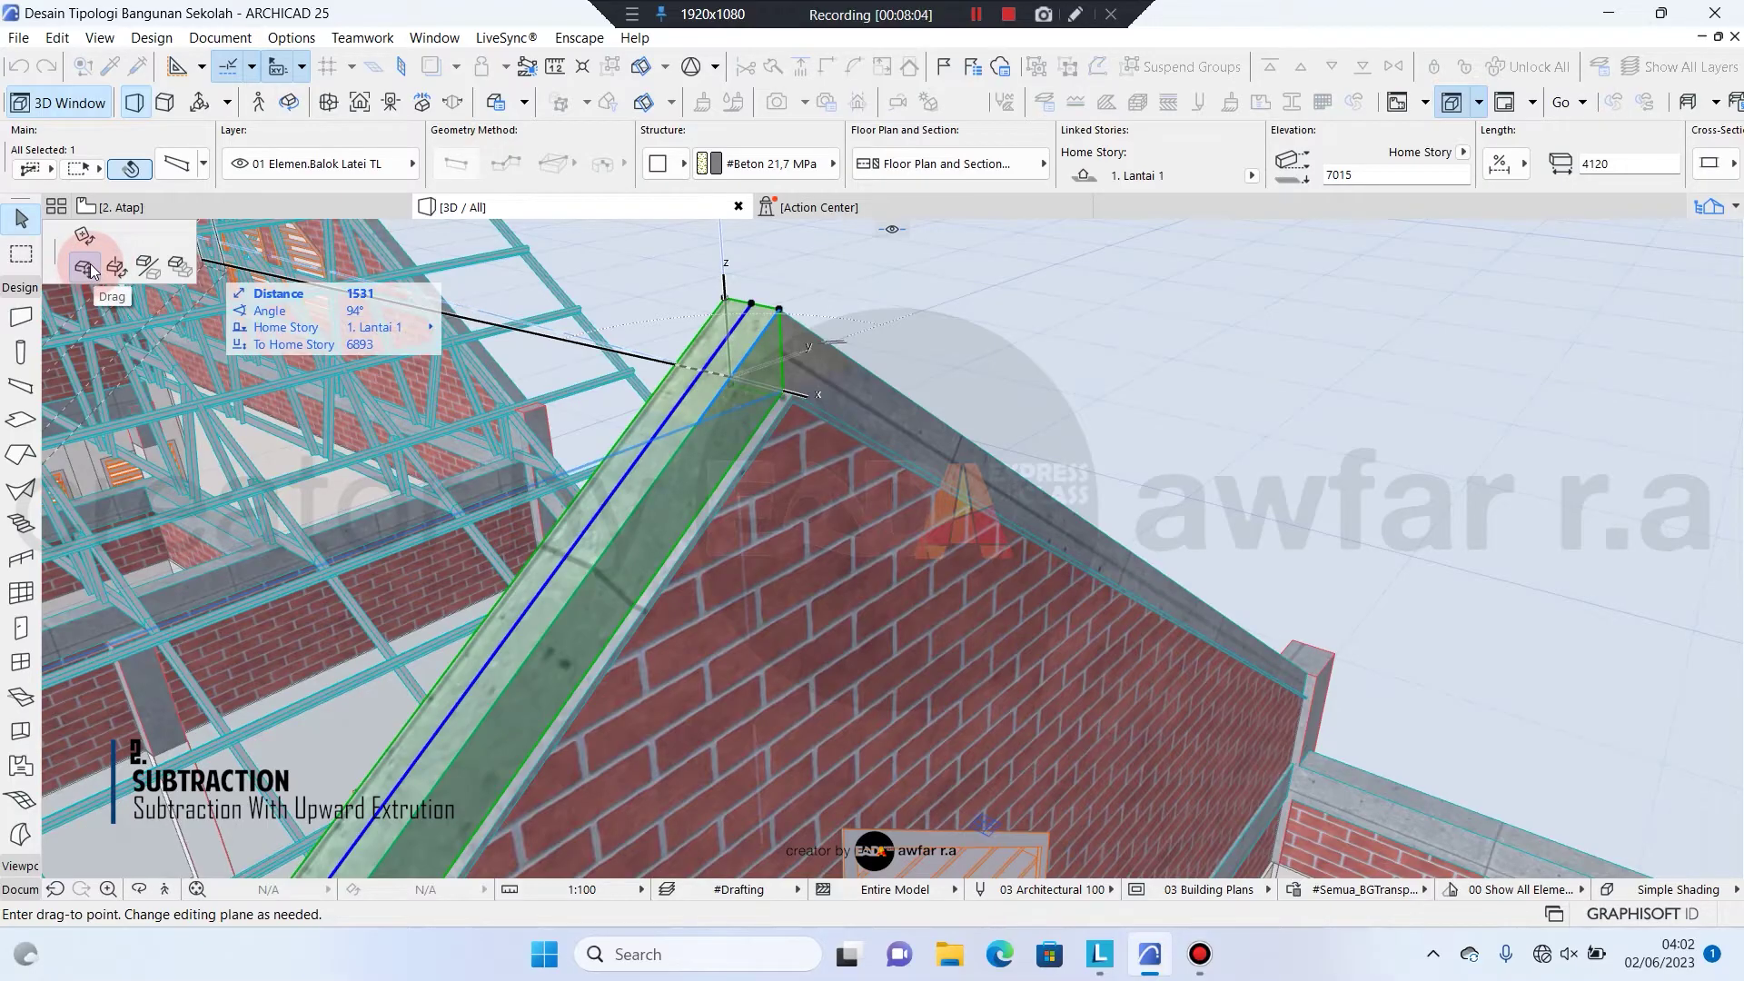
pyautogui.click(90, 269)
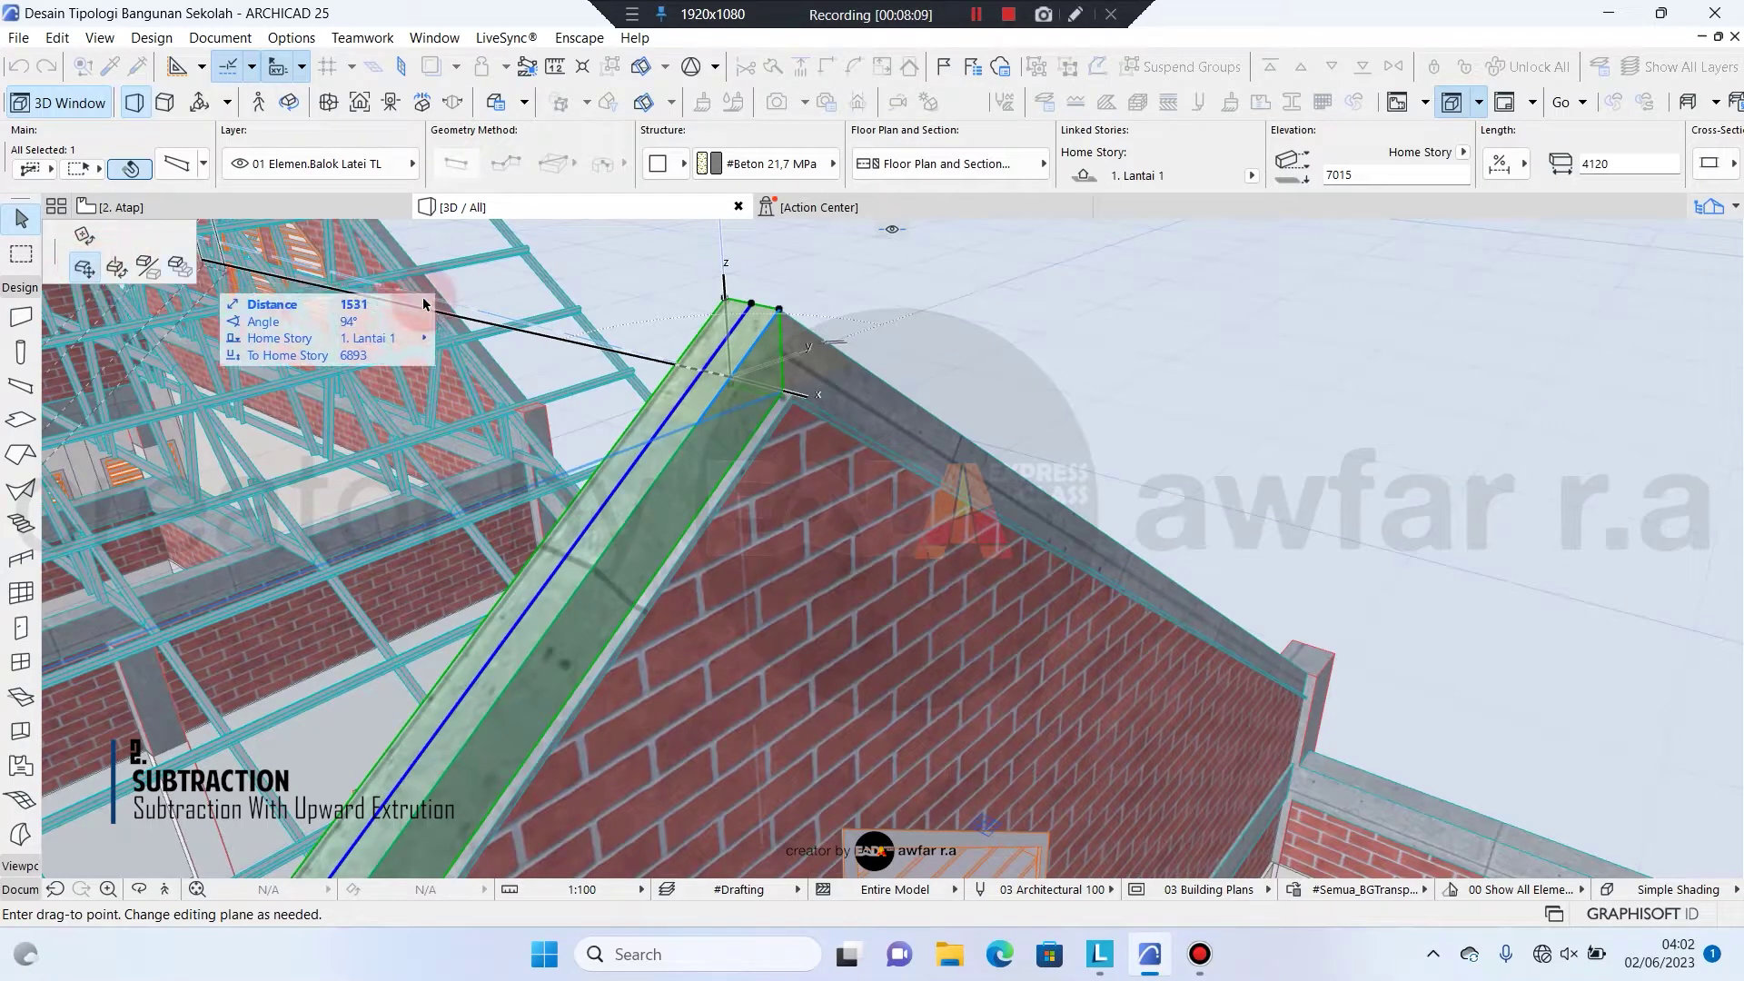
pyautogui.press('Escape')
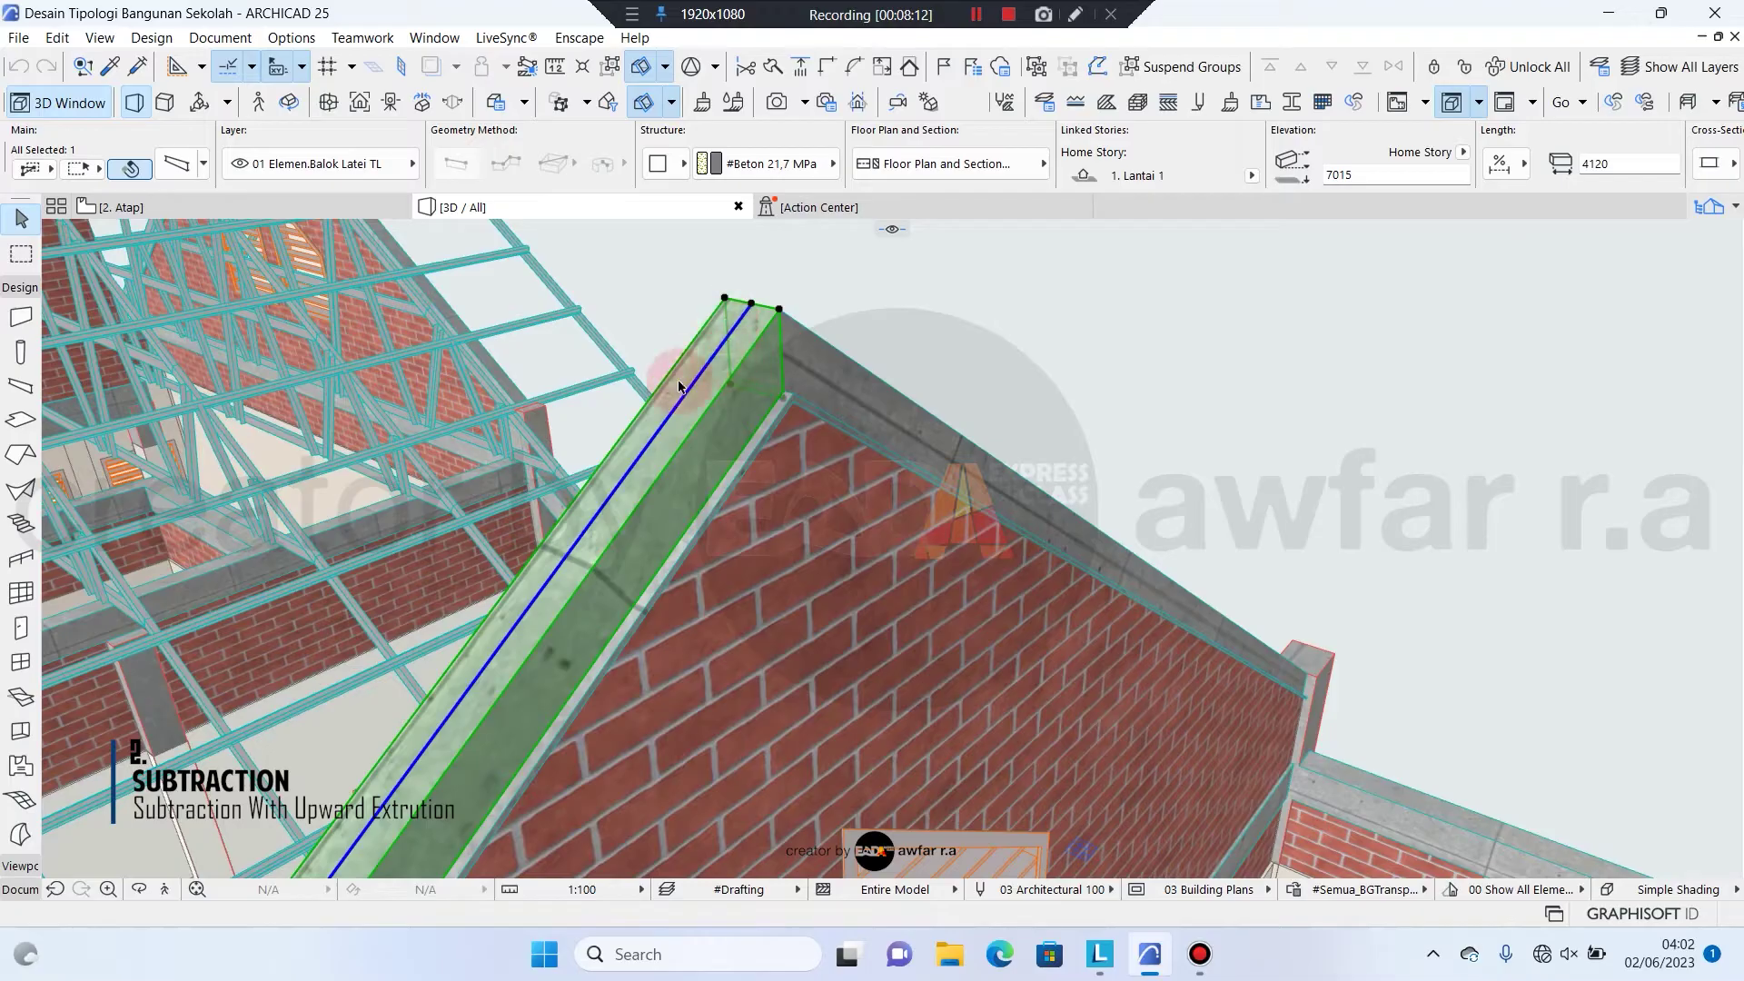
pyautogui.click(753, 306)
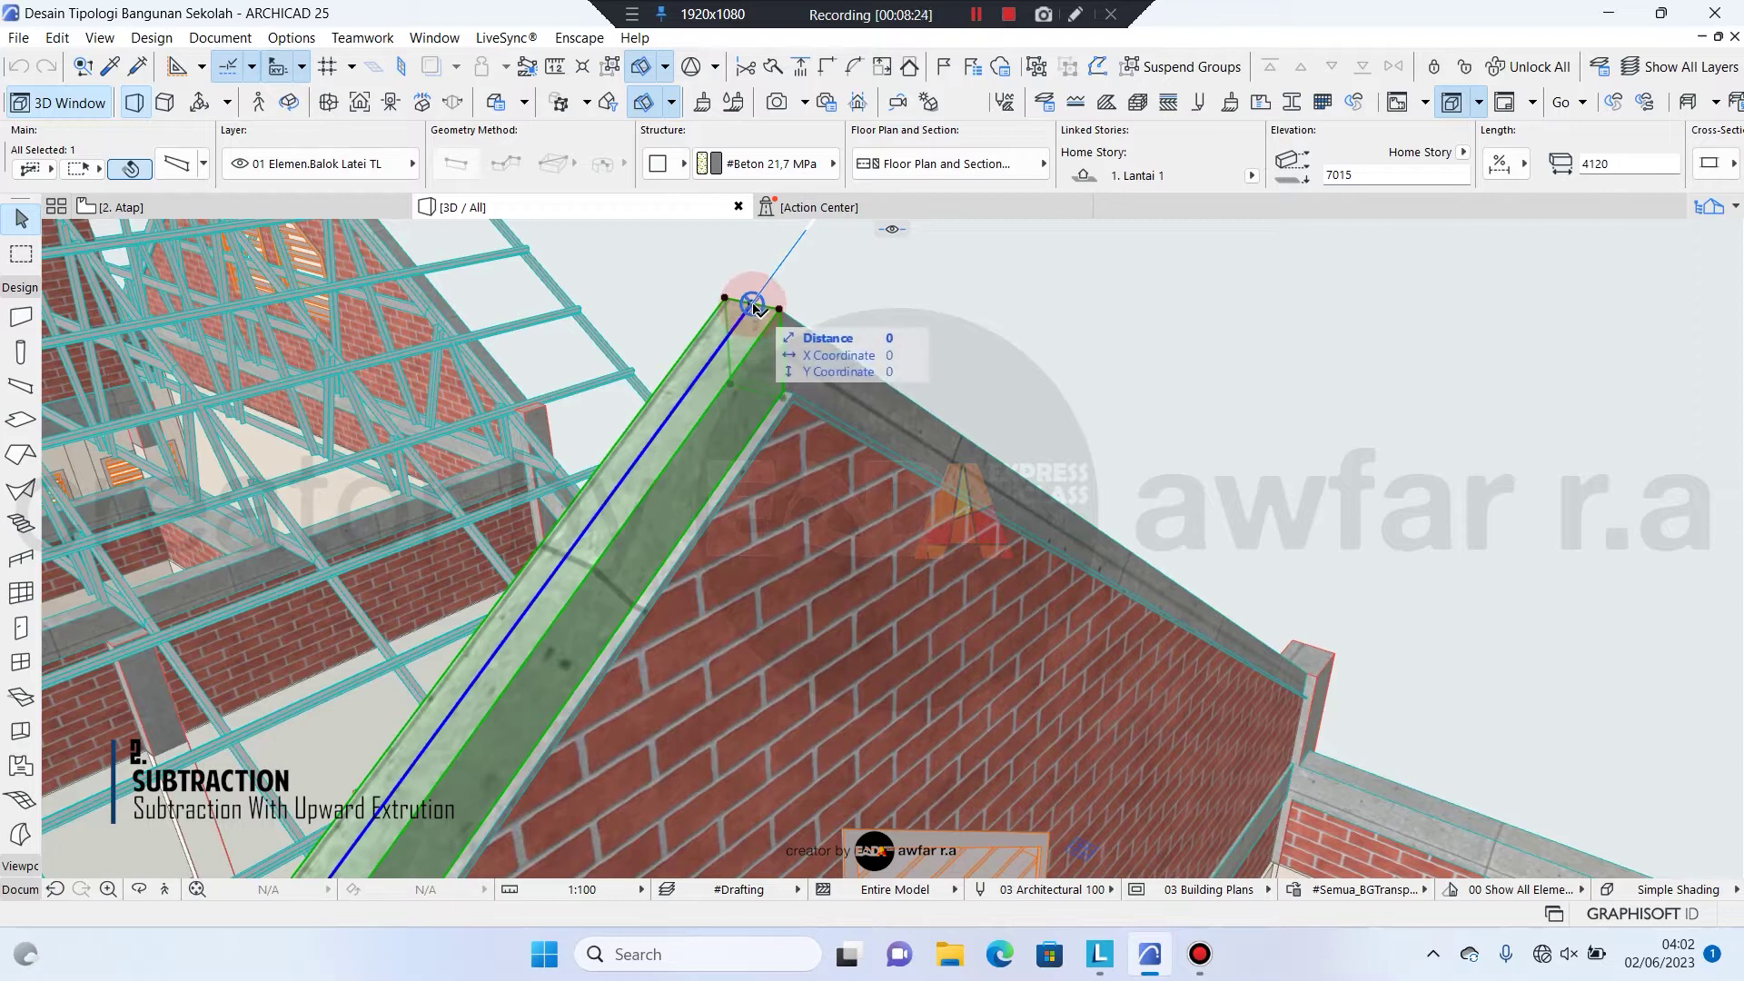
pyautogui.click(754, 306)
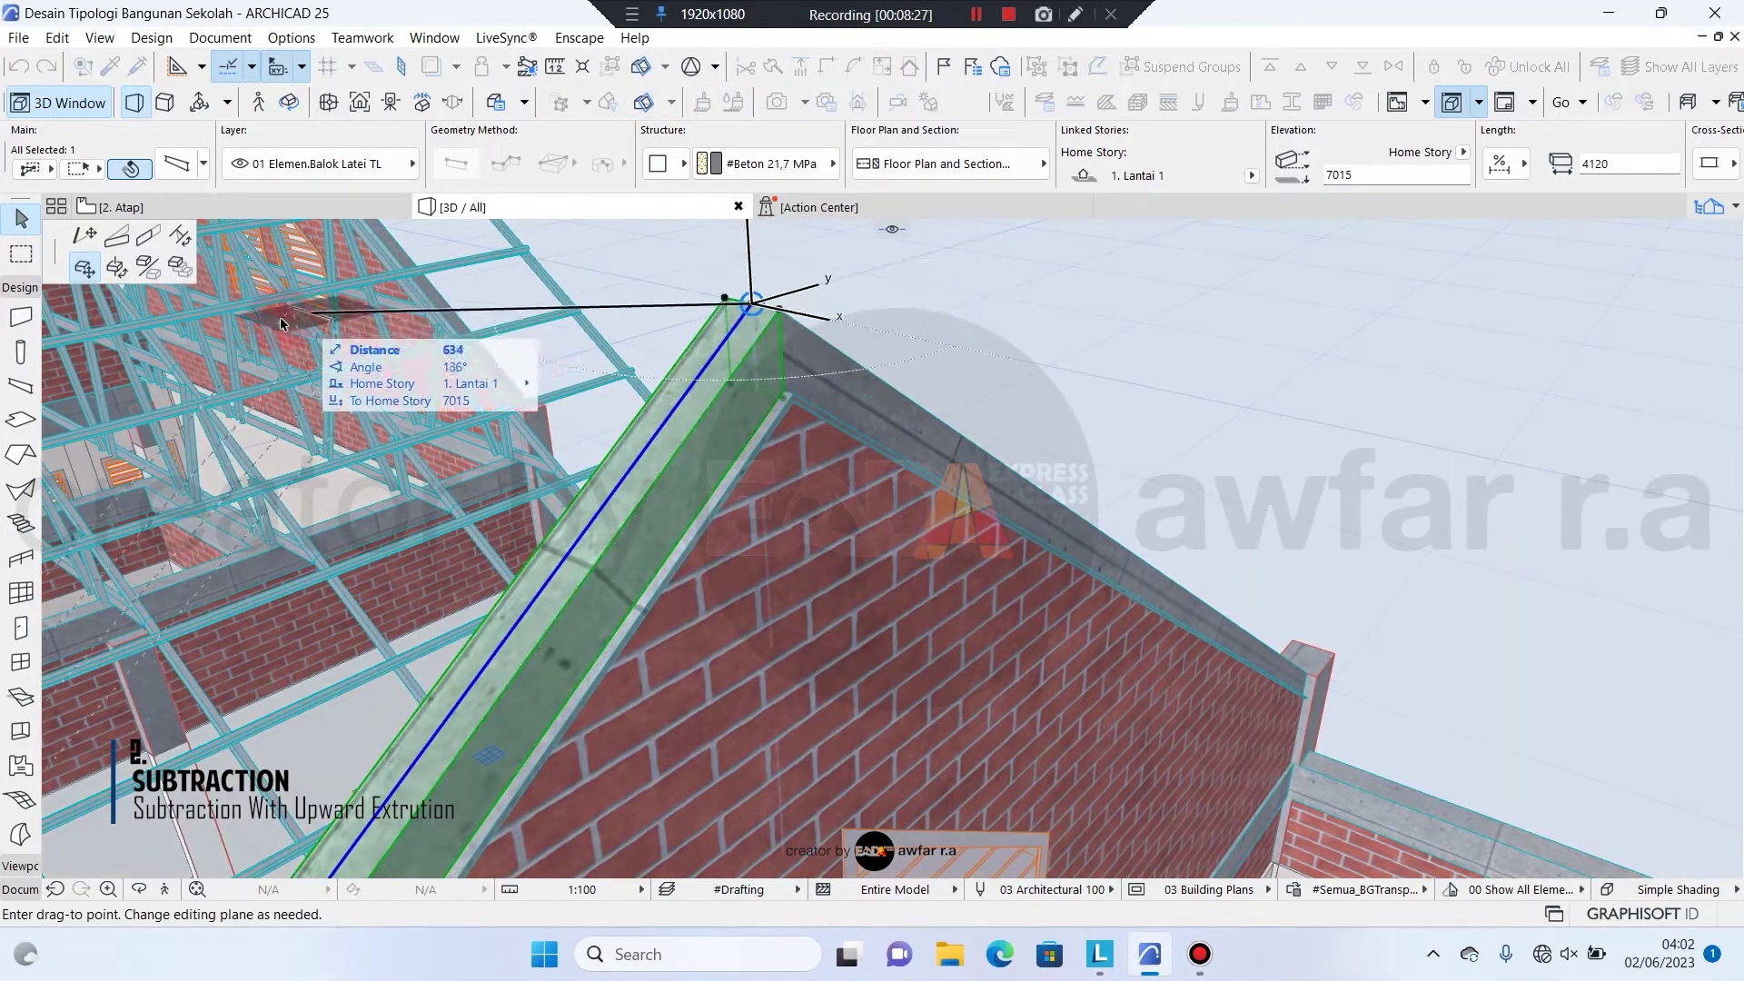
pyautogui.click(84, 267)
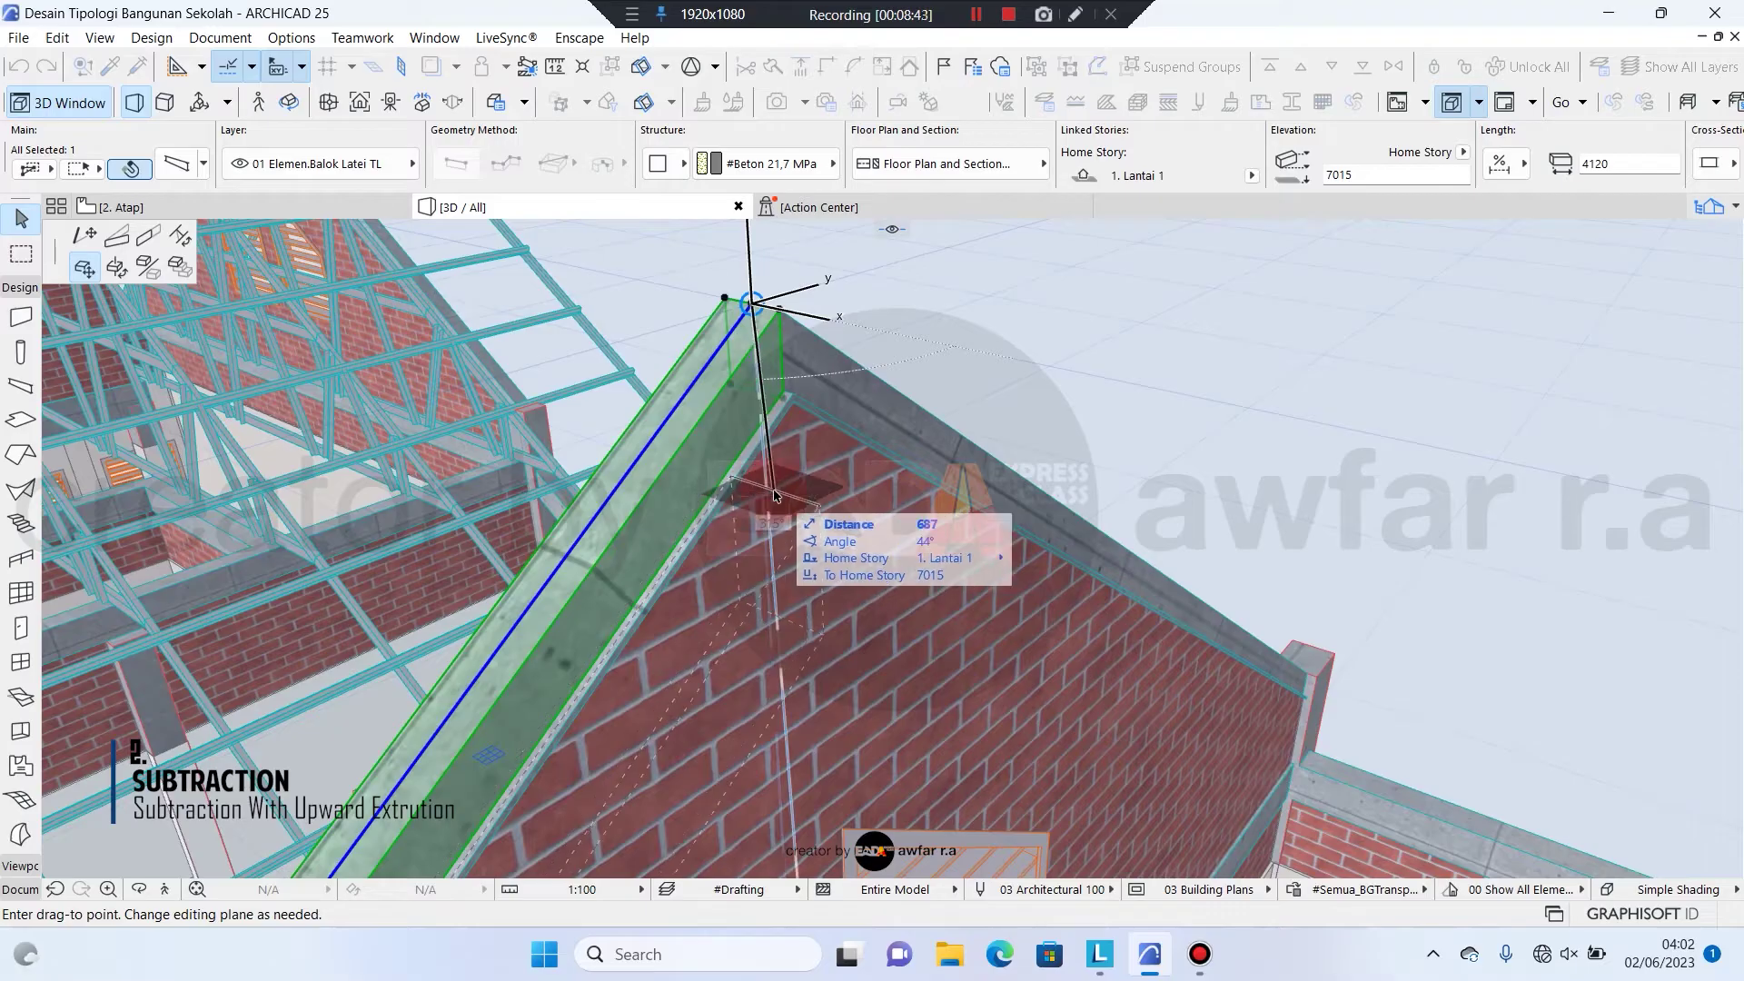
pyautogui.click(755, 393)
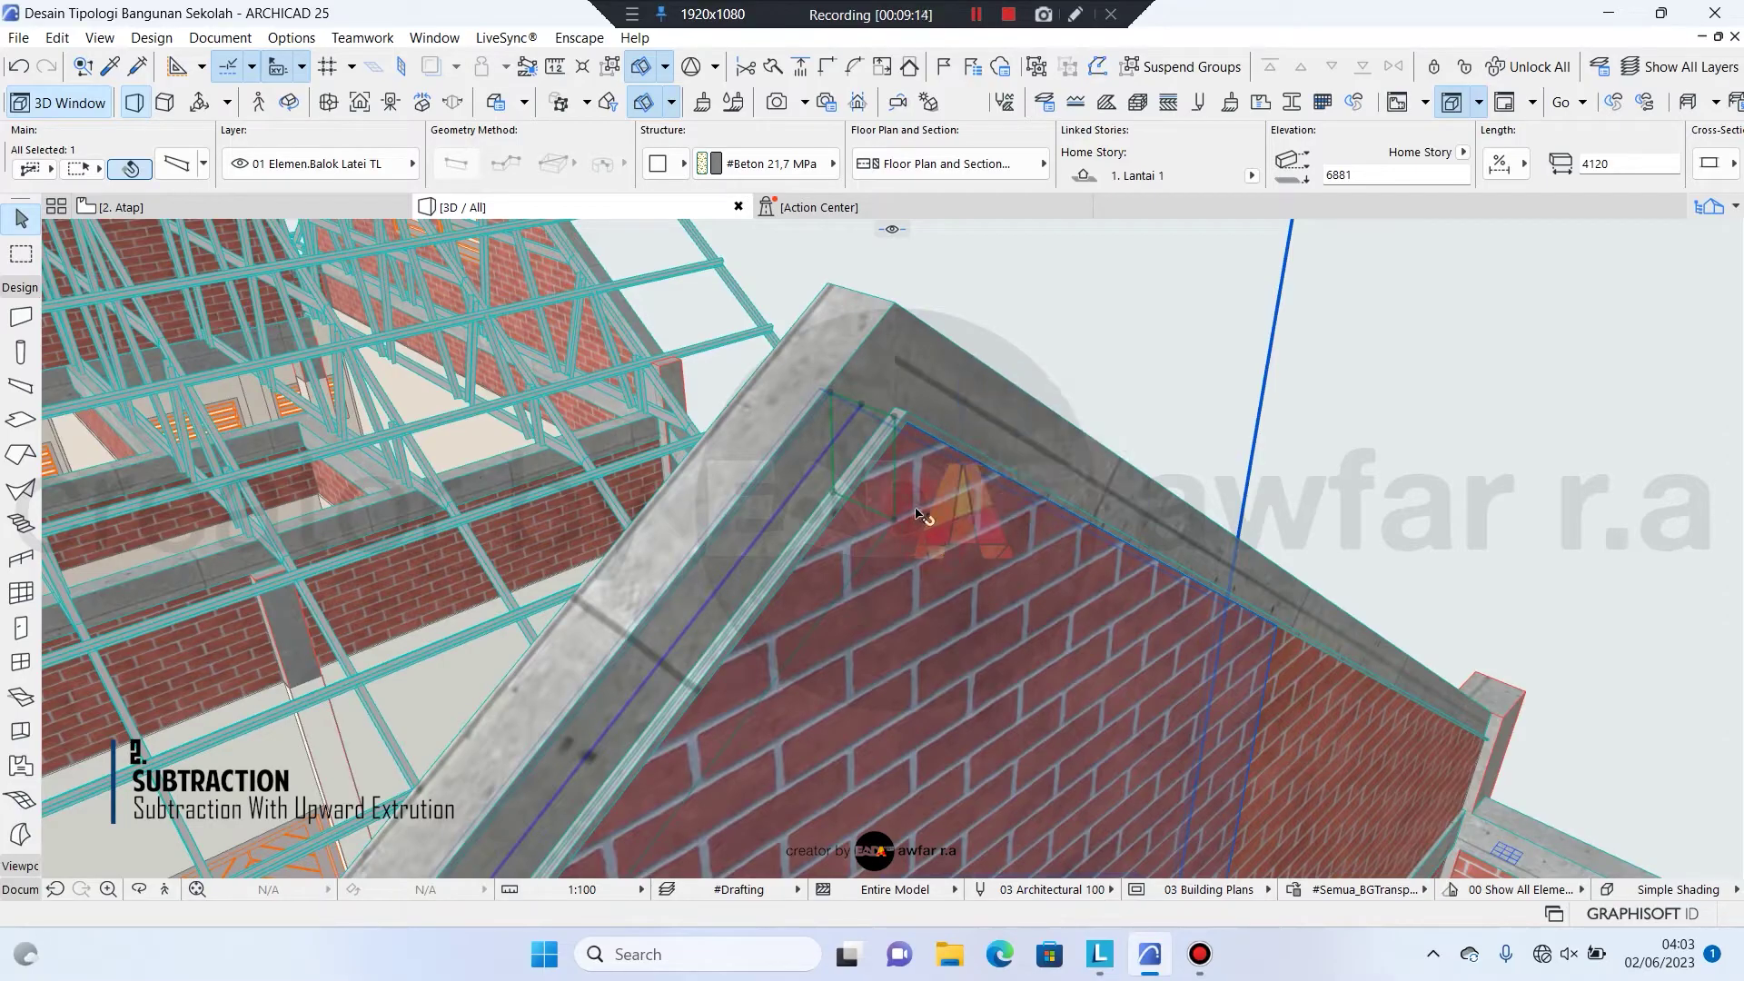
pyautogui.press('Escape')
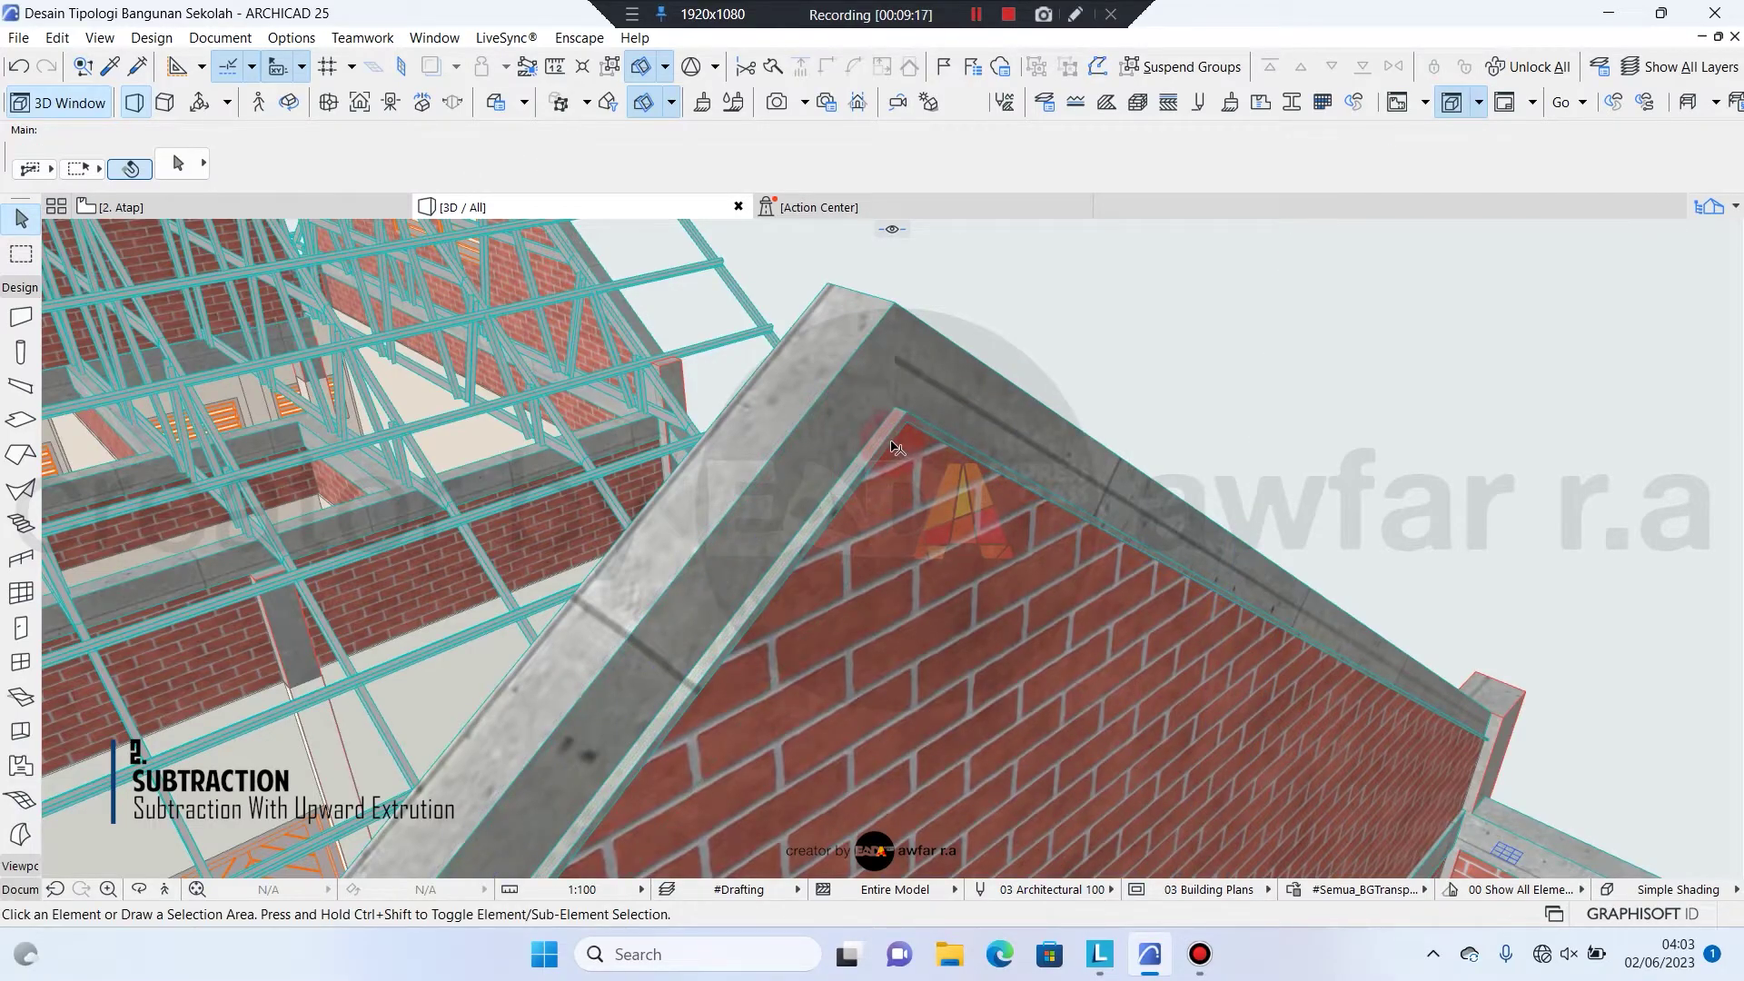
# Check the cross-section height and width of the thin sloped beam beneath the gable's concrete beam, and clear the selection
pyautogui.click(893, 443)
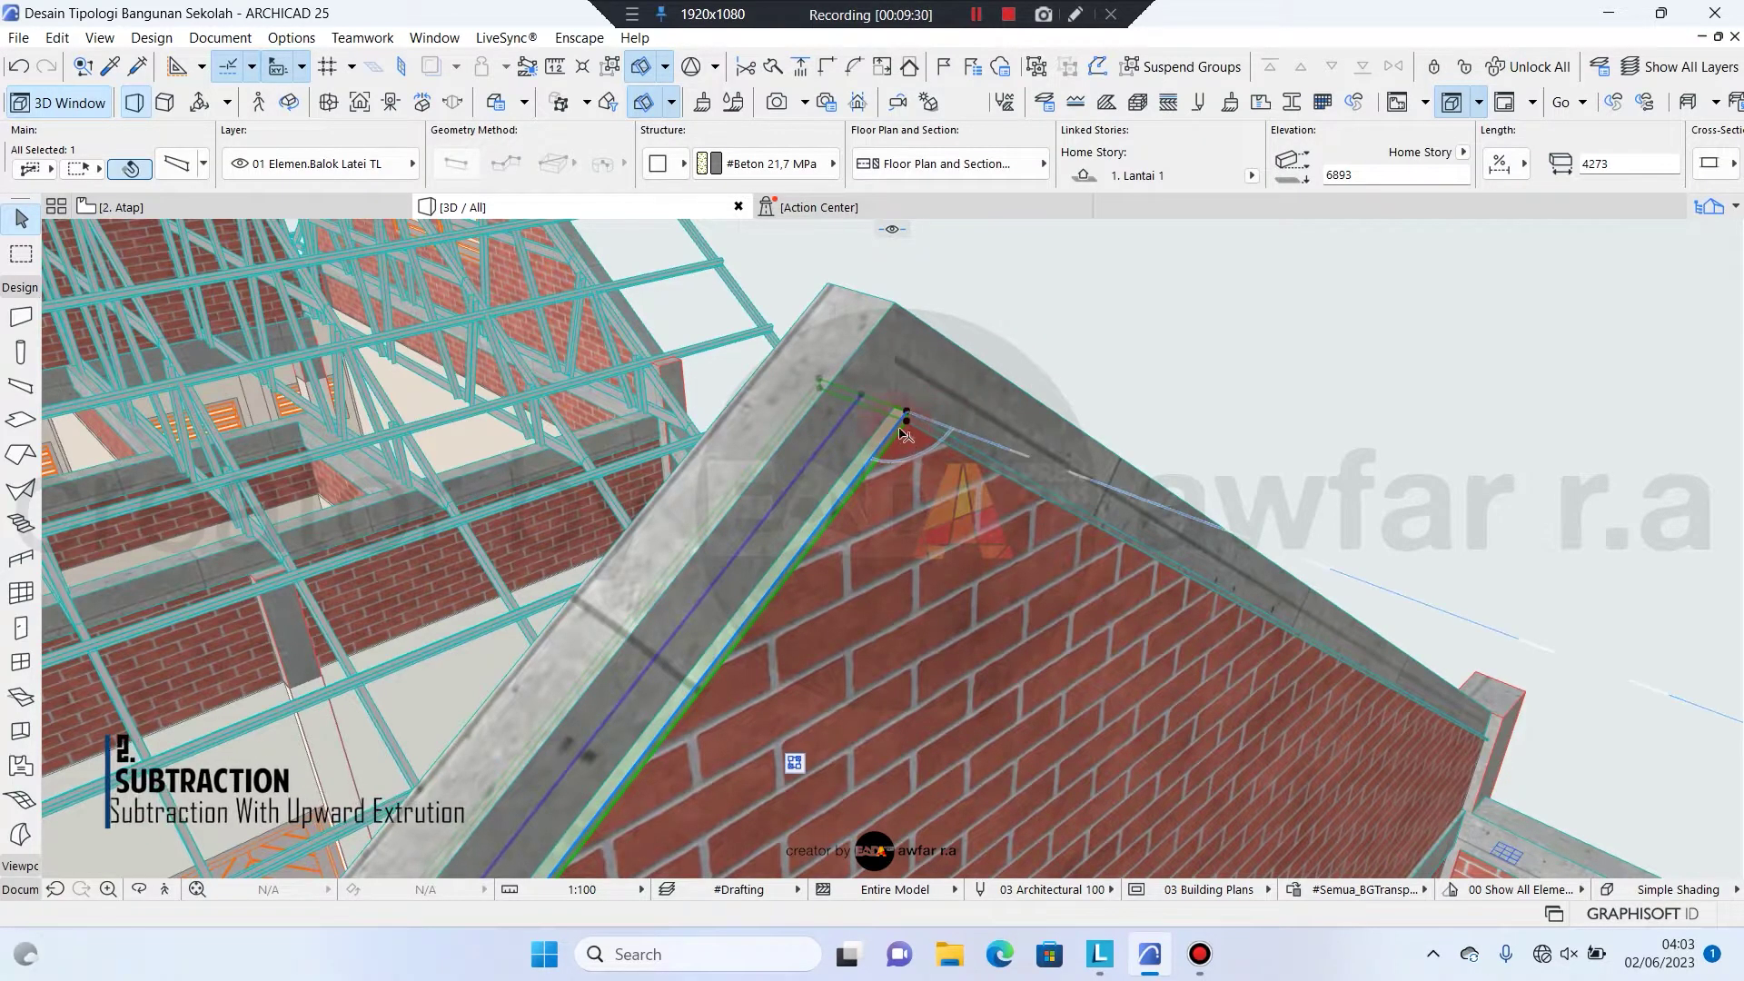
pyautogui.scroll(4, 906, 433)
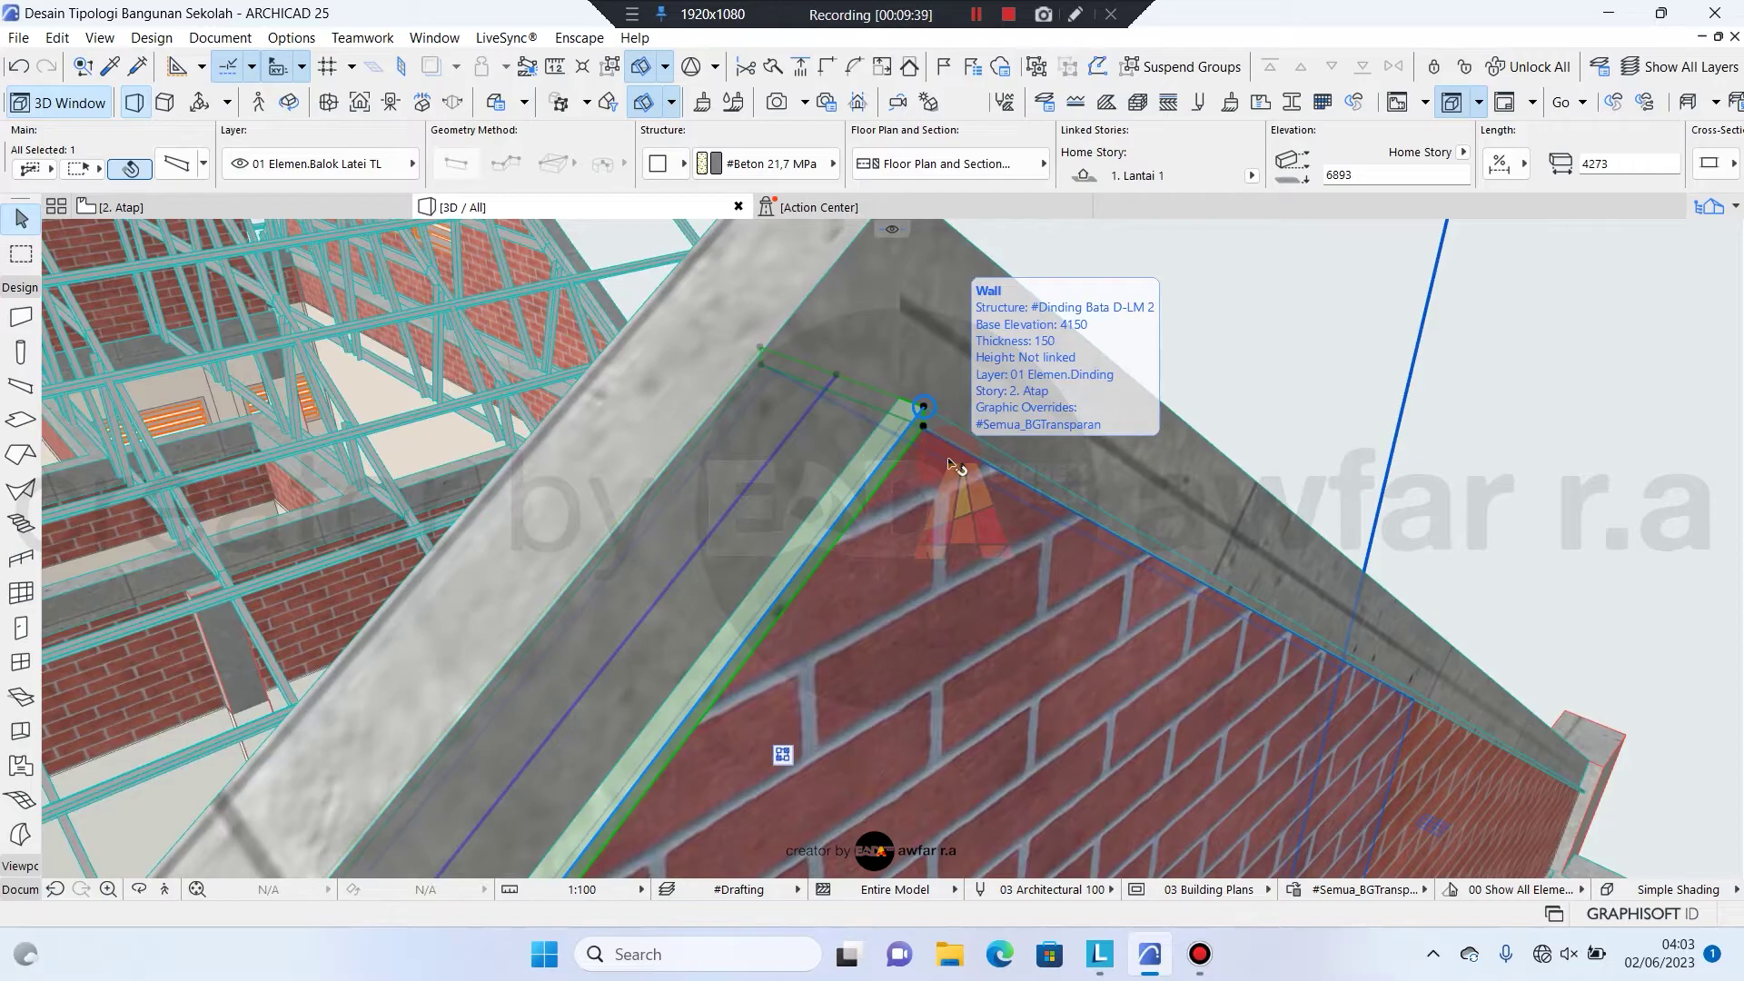
pyautogui.scroll(-3, 1160, 161)
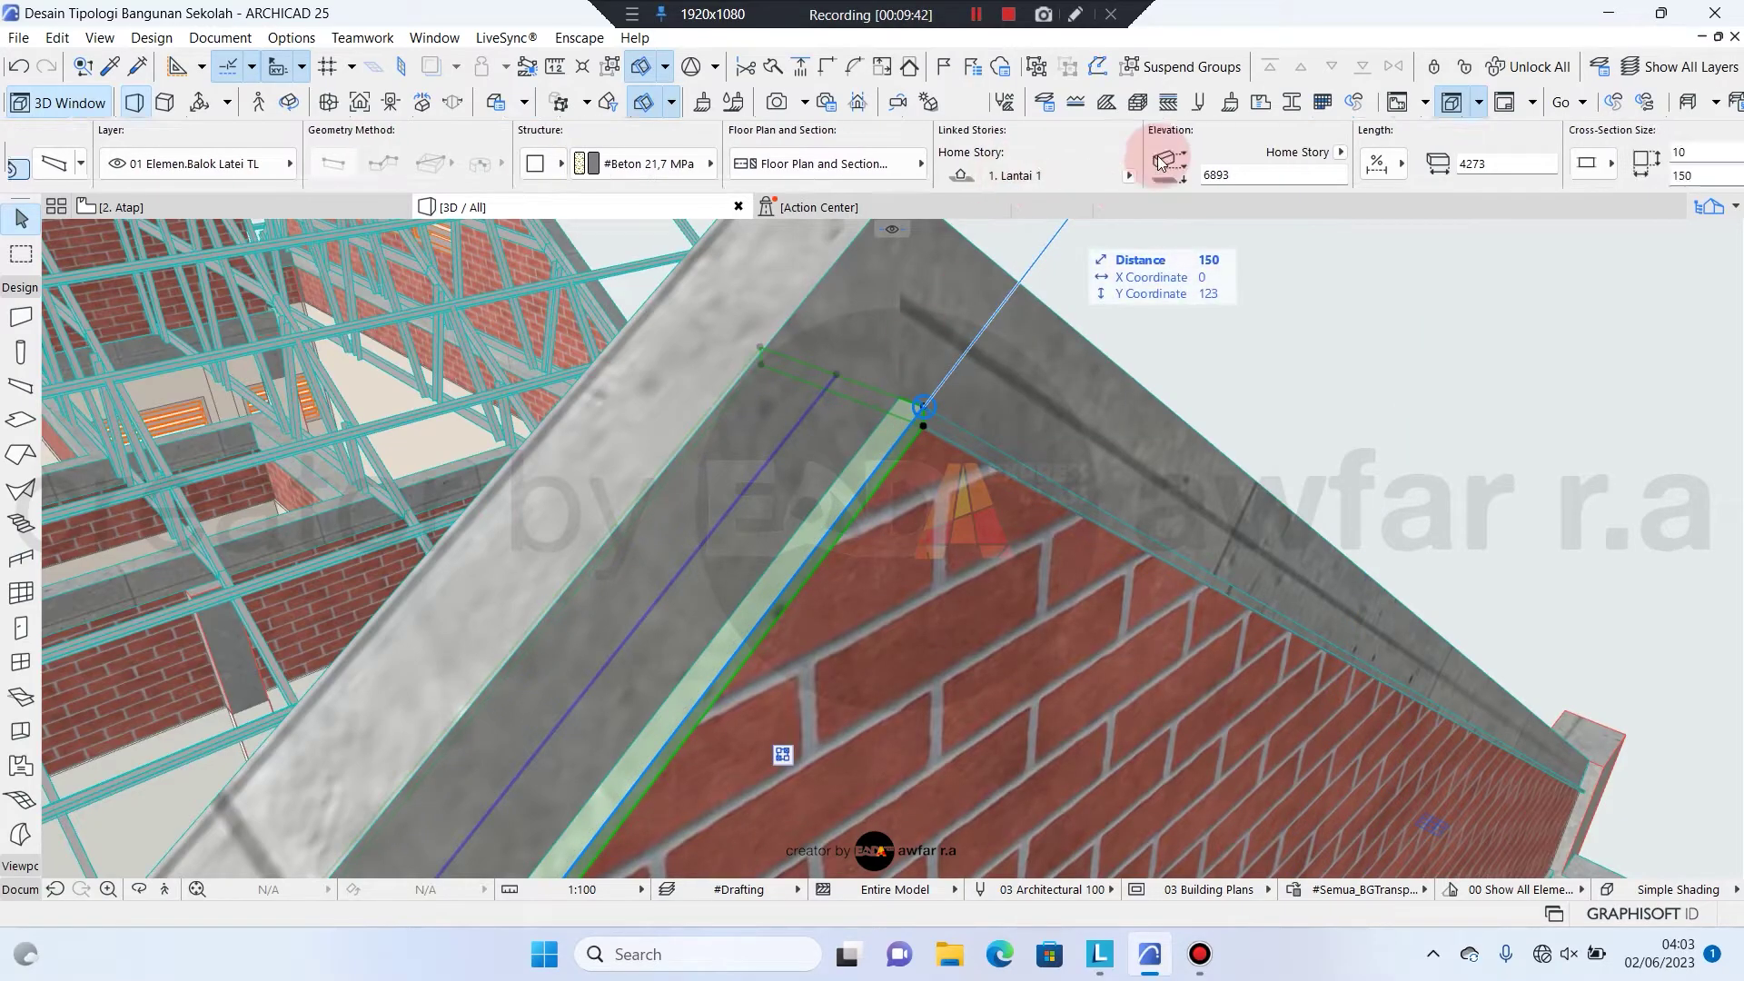
pyautogui.scroll(-2, 1159, 160)
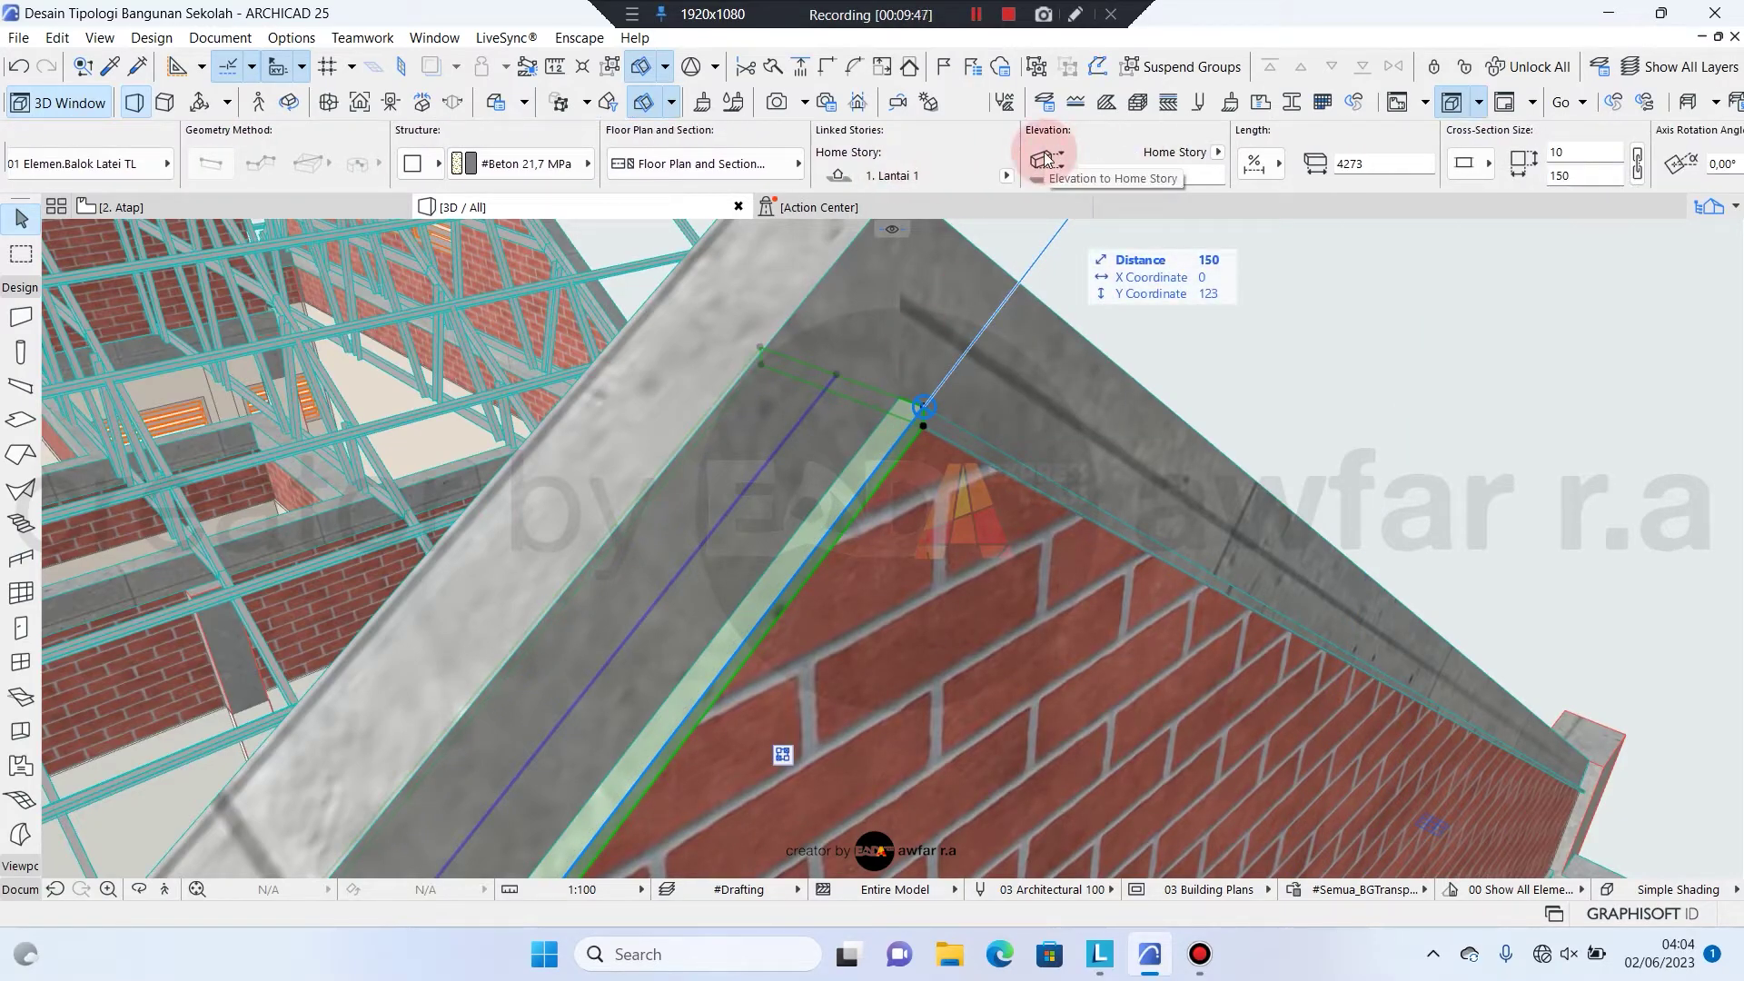
pyautogui.scroll(-4, 1054, 159)
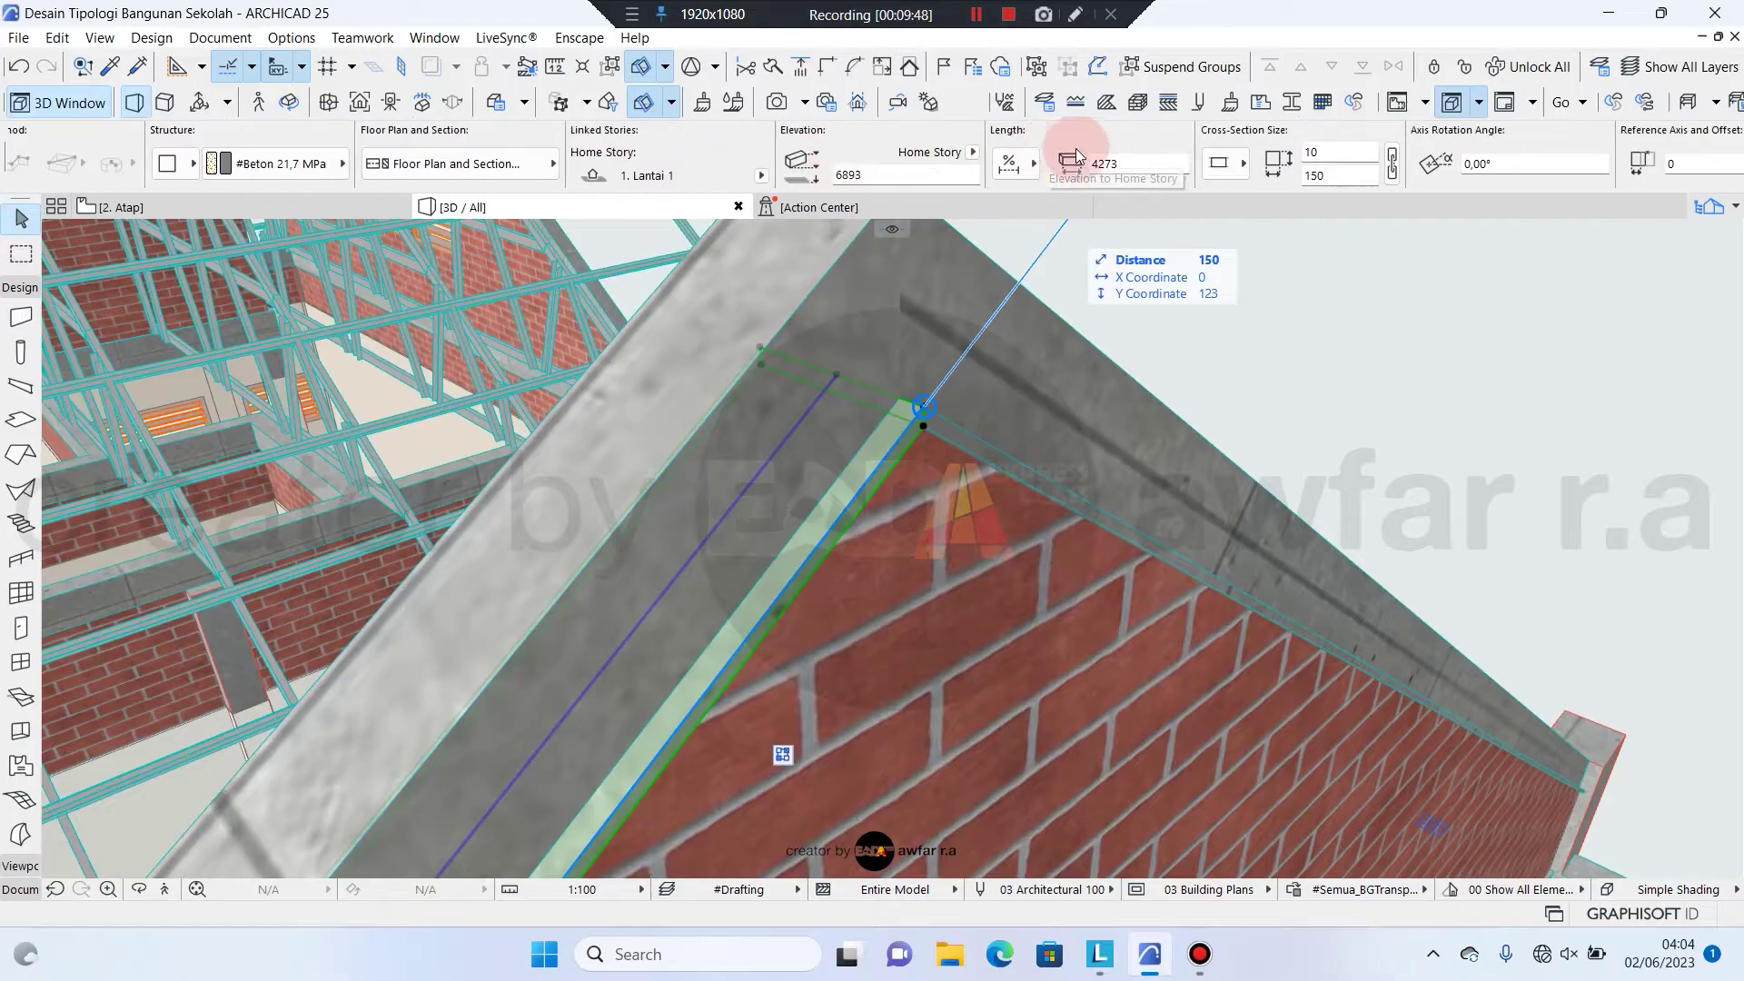
pyautogui.click(1314, 153)
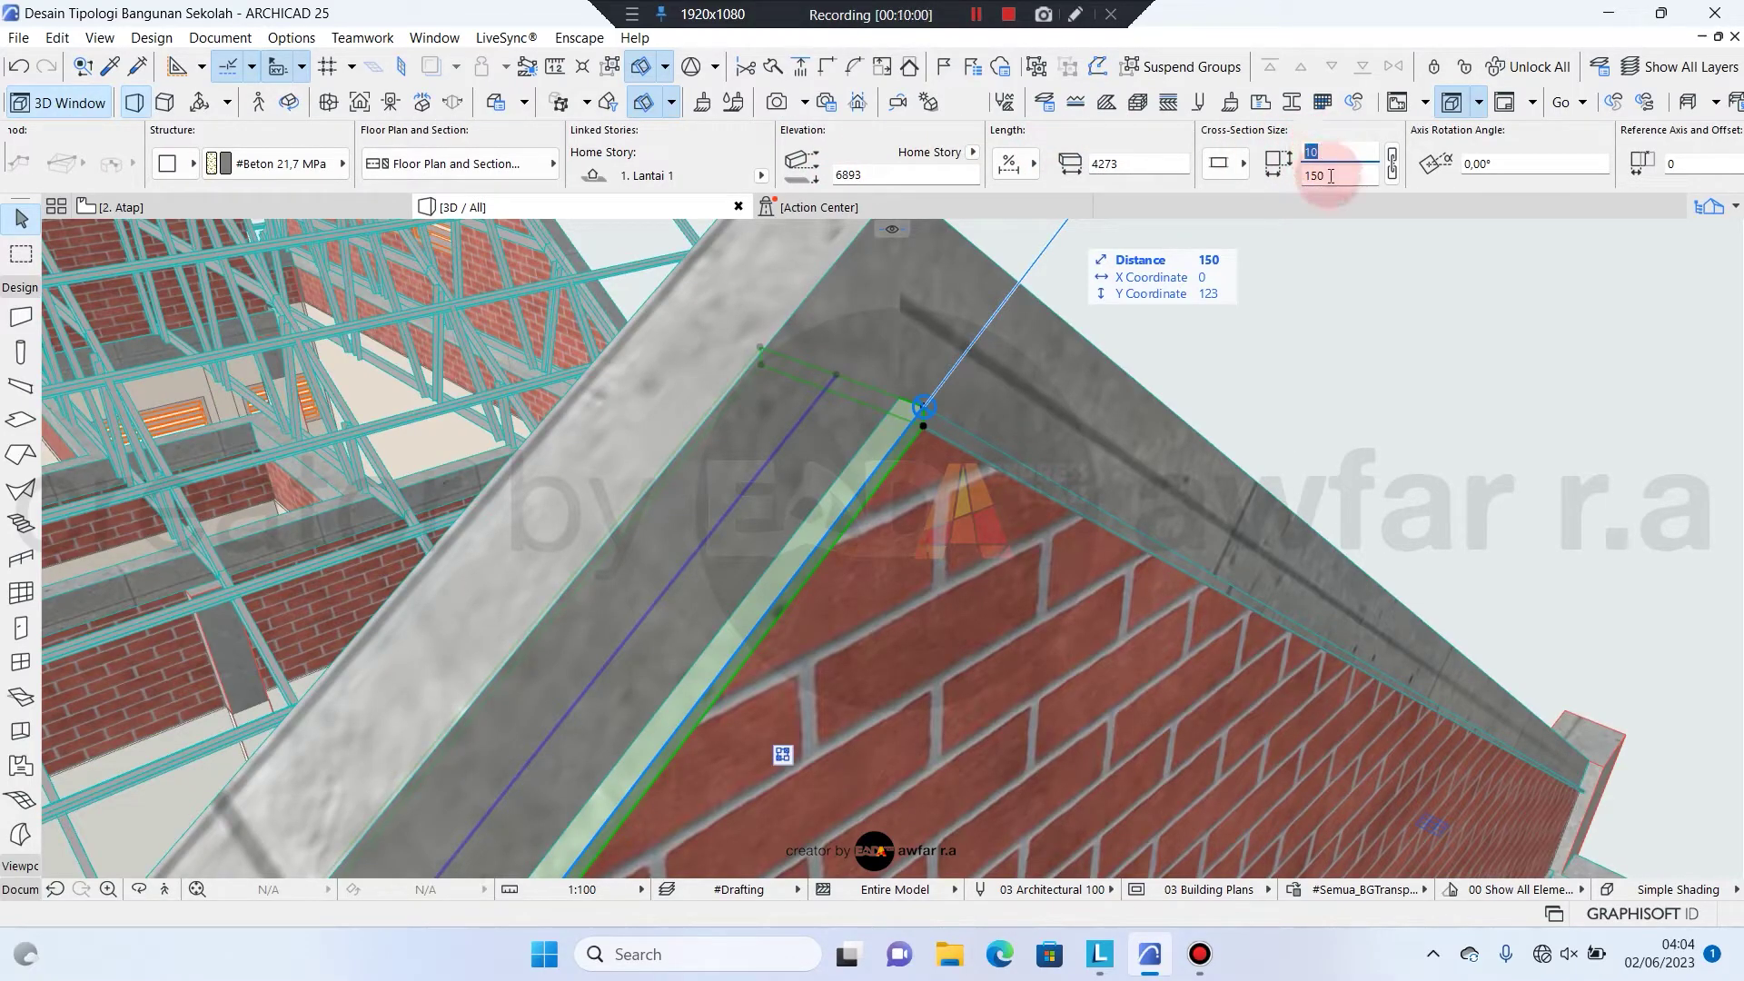
pyautogui.click(1309, 176)
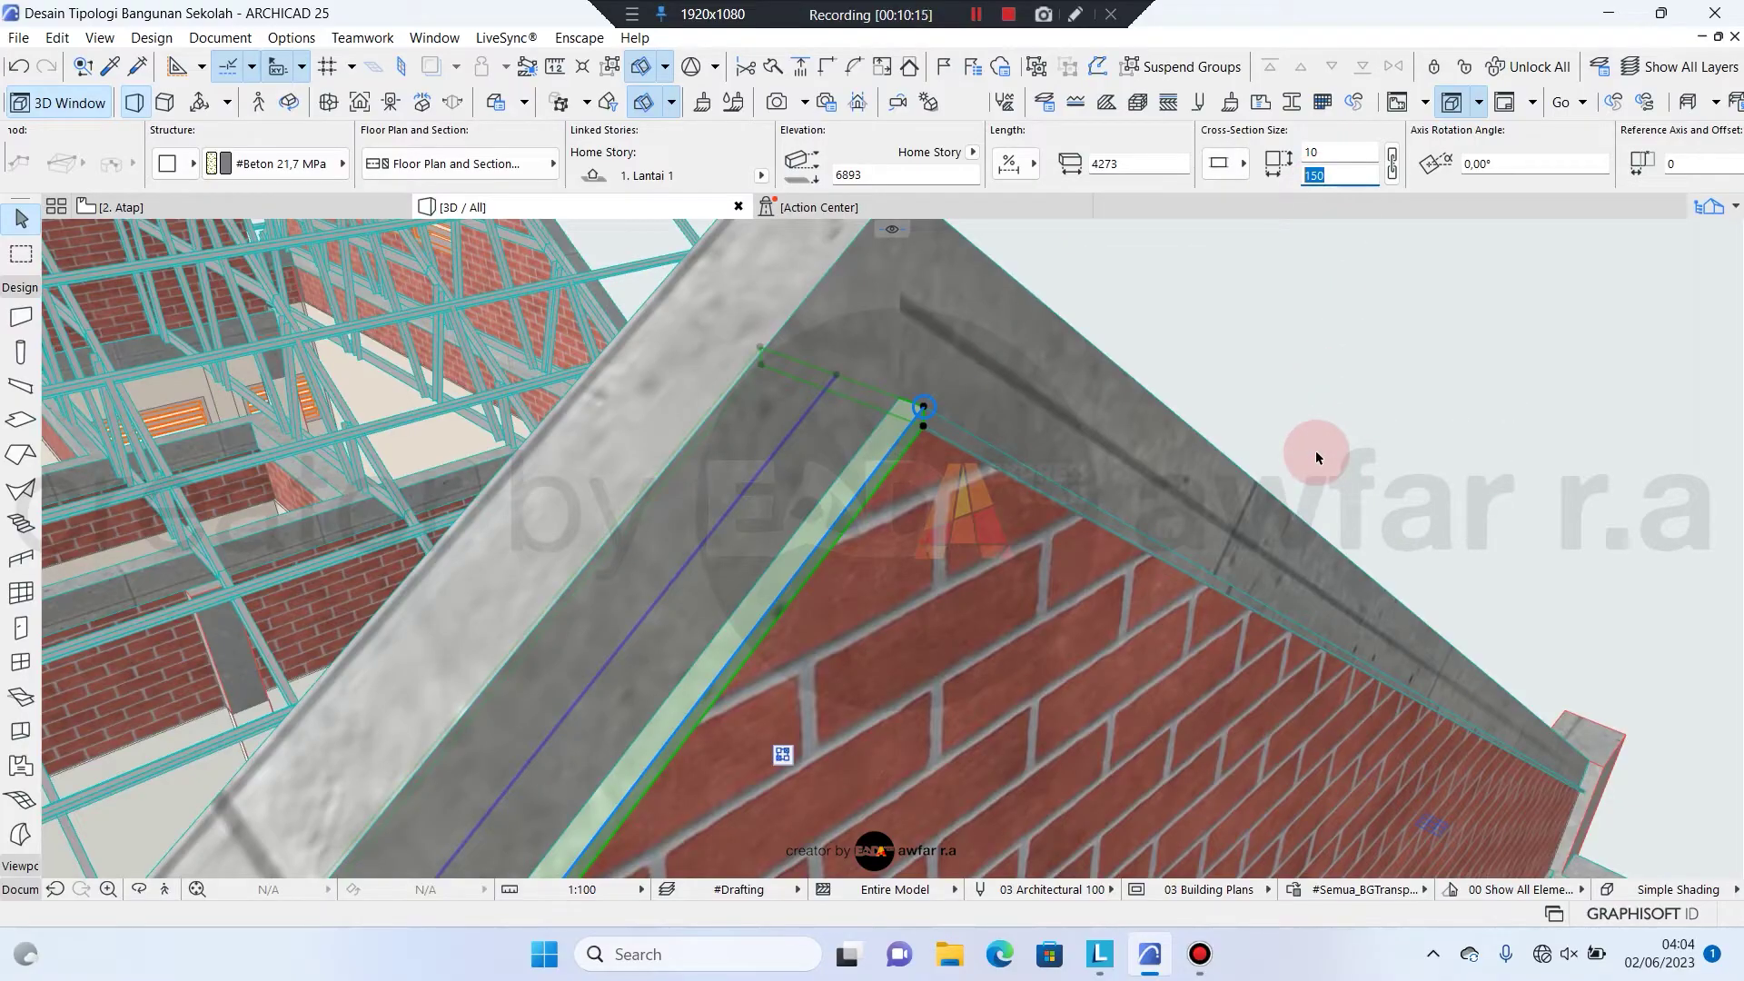
pyautogui.click(1131, 604)
pyautogui.keyDown('shift'); pyautogui.moveTo(1010, 542); pyautogui.dragTo(1234, 386, button='middle'); pyautogui.keyUp('shift')
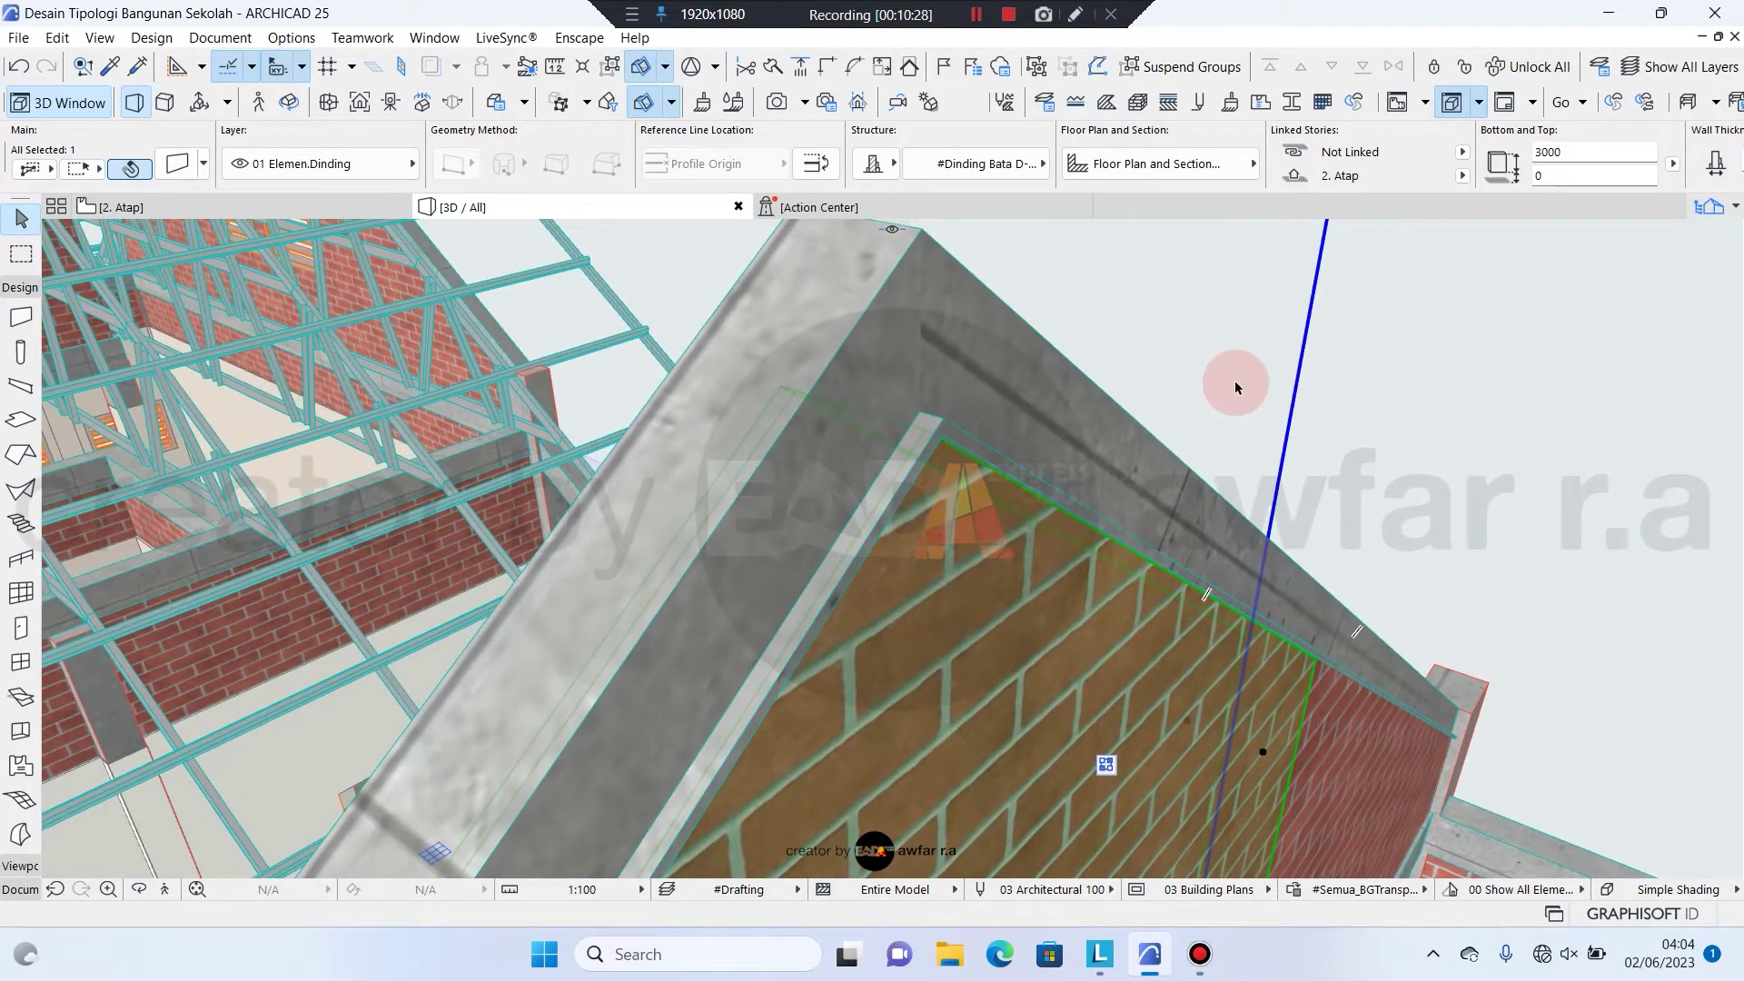
pyautogui.click(1235, 386)
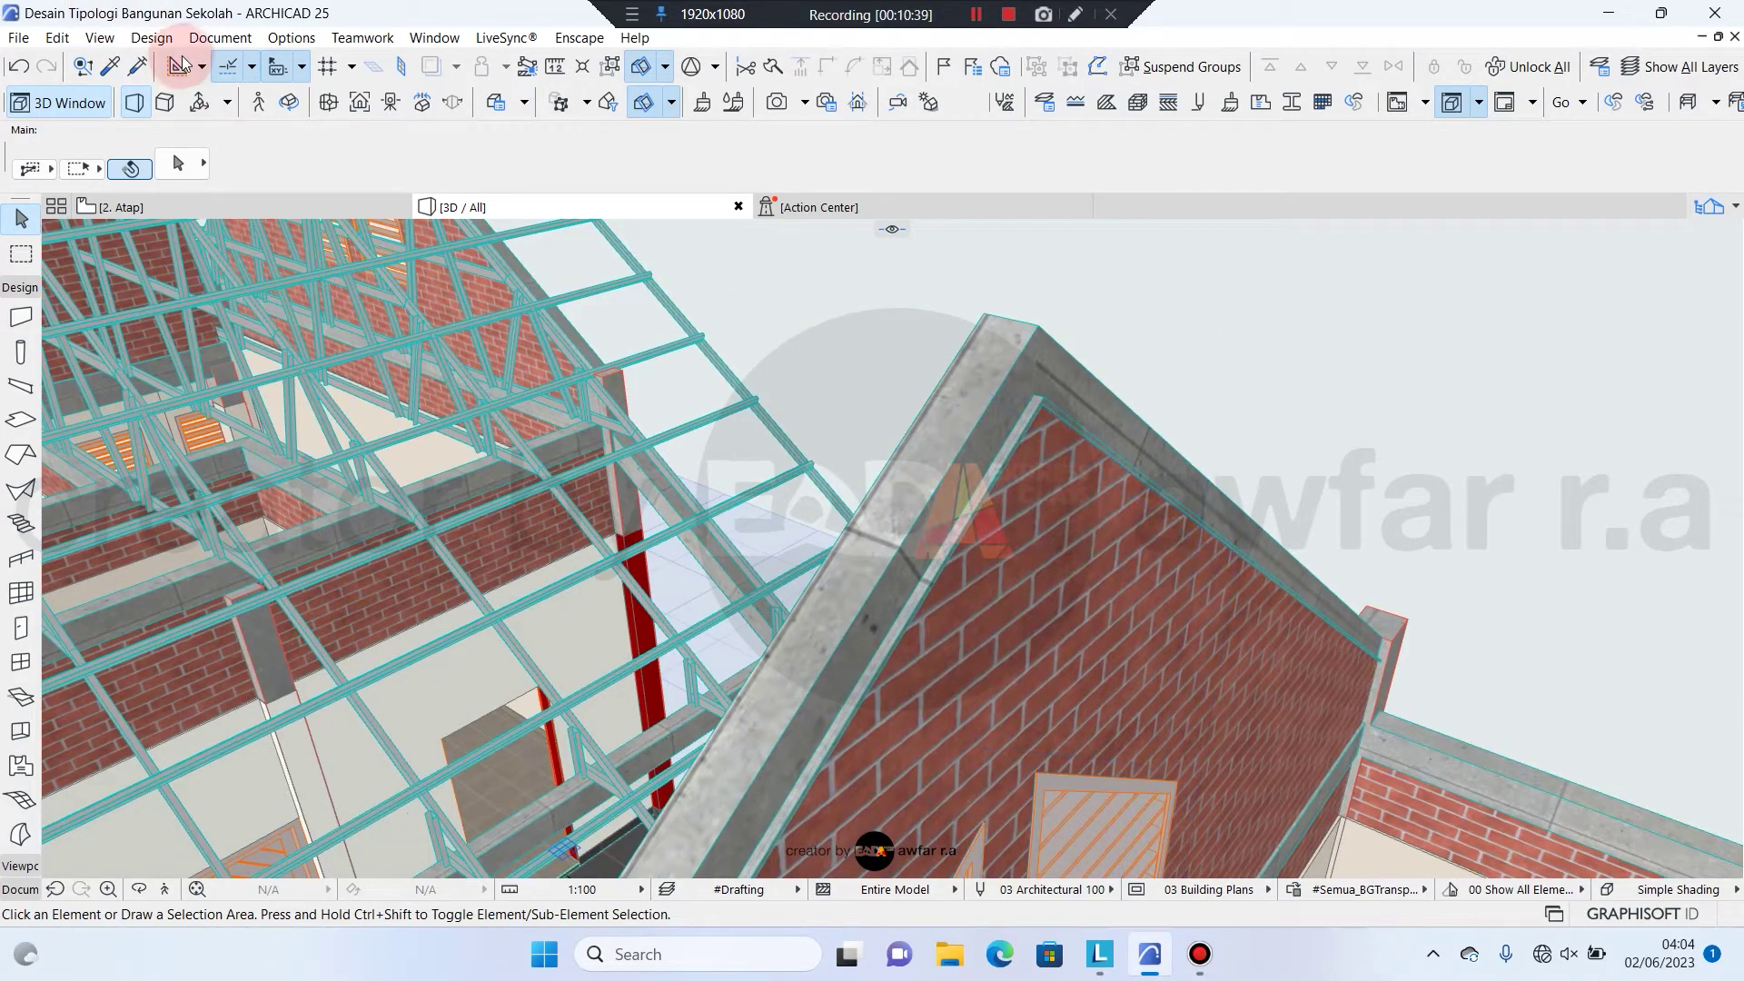
# Open Solid Element Operations and move its palette clear of the gable wall
pyautogui.click(160, 41)
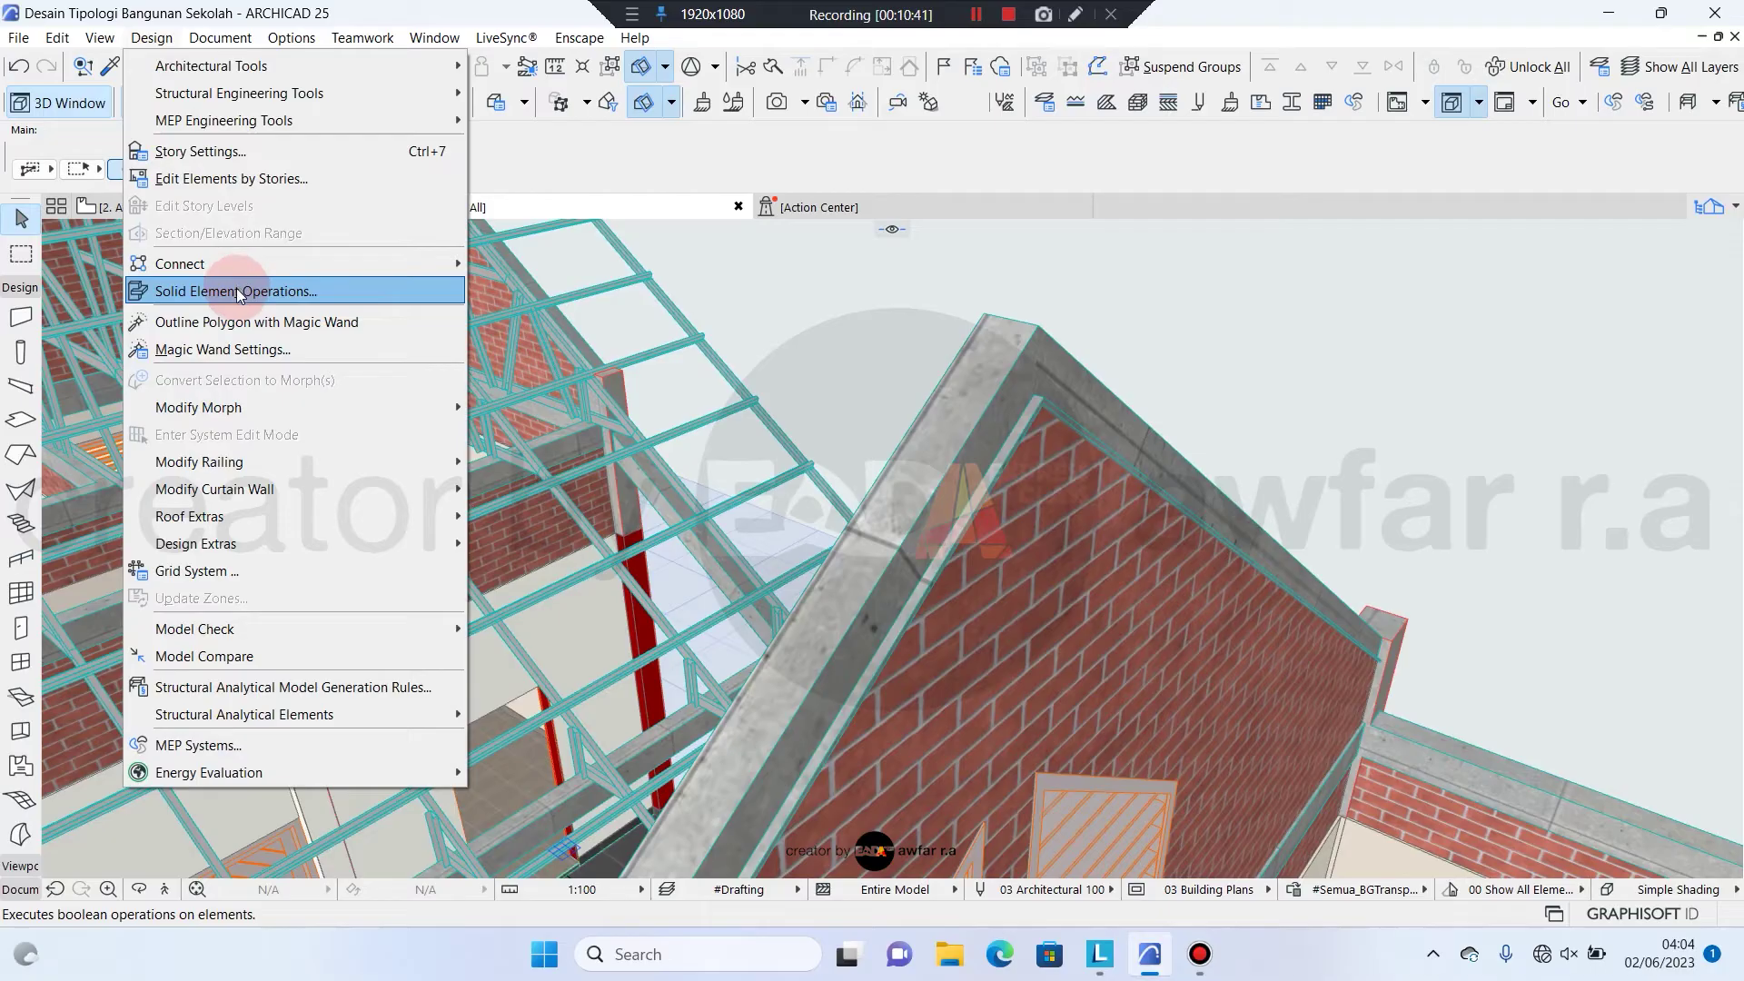
pyautogui.click(292, 296)
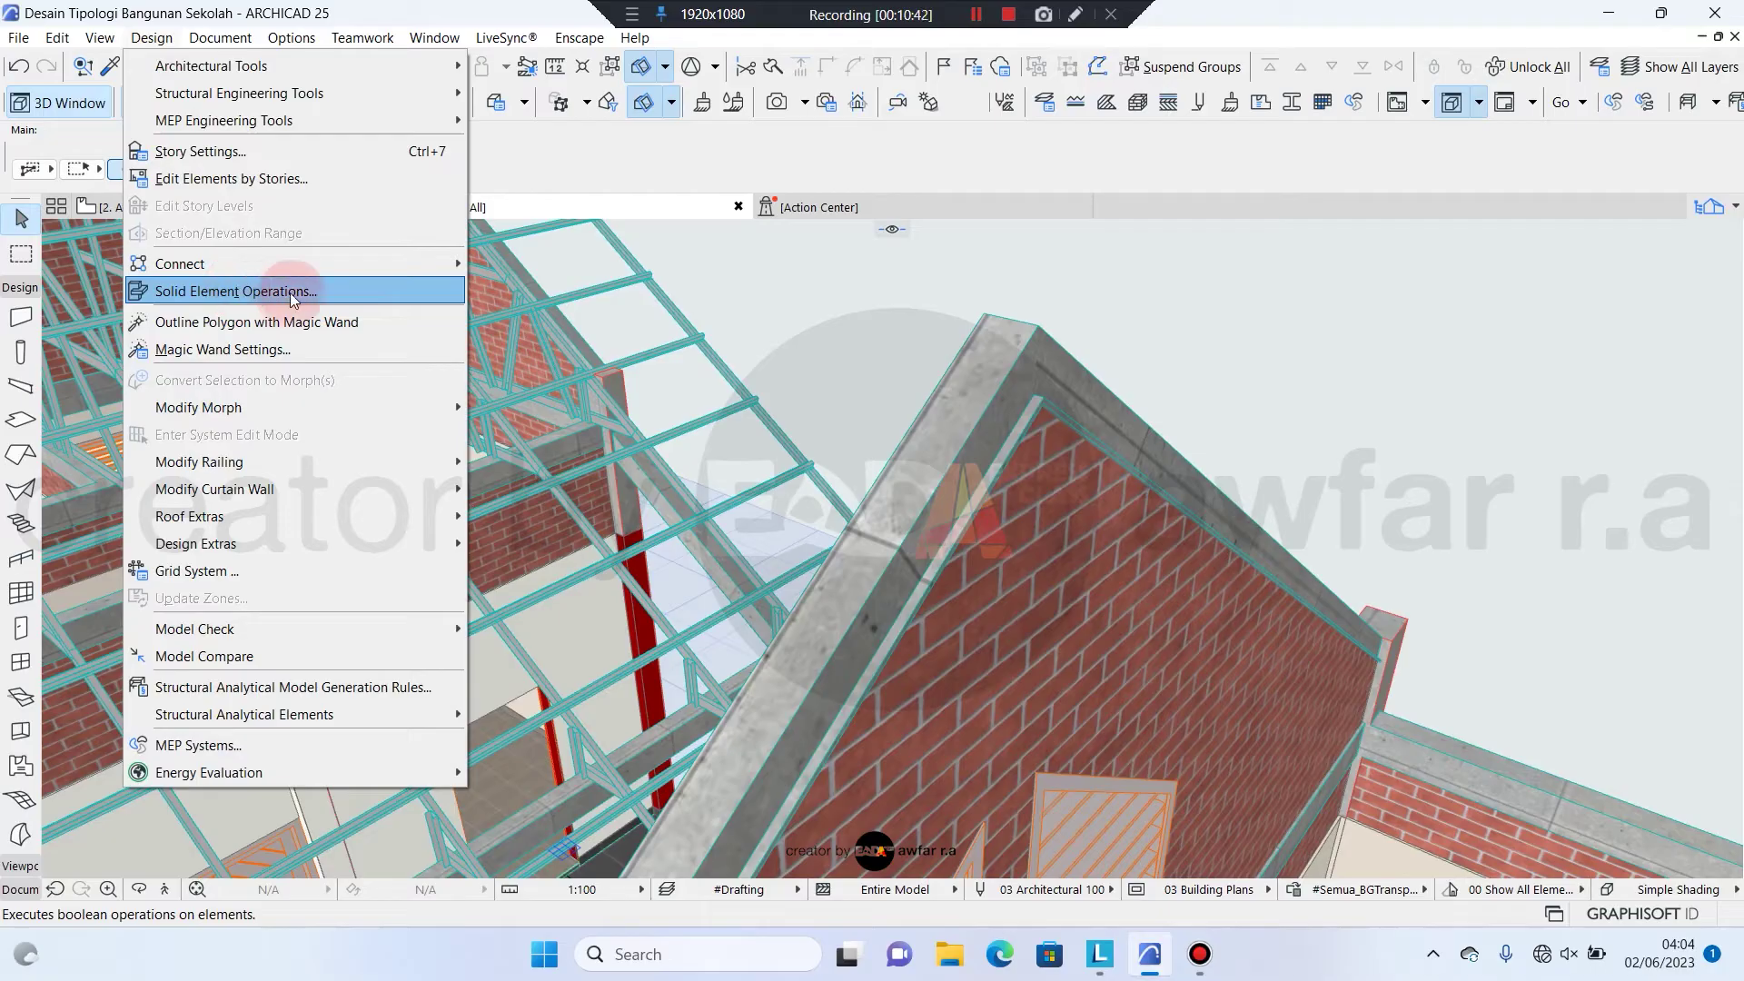
pyautogui.click(338, 289)
pyautogui.moveTo(1162, 238); pyautogui.dragTo(1531, 250)
pyautogui.scroll(-2, 1318, 313)
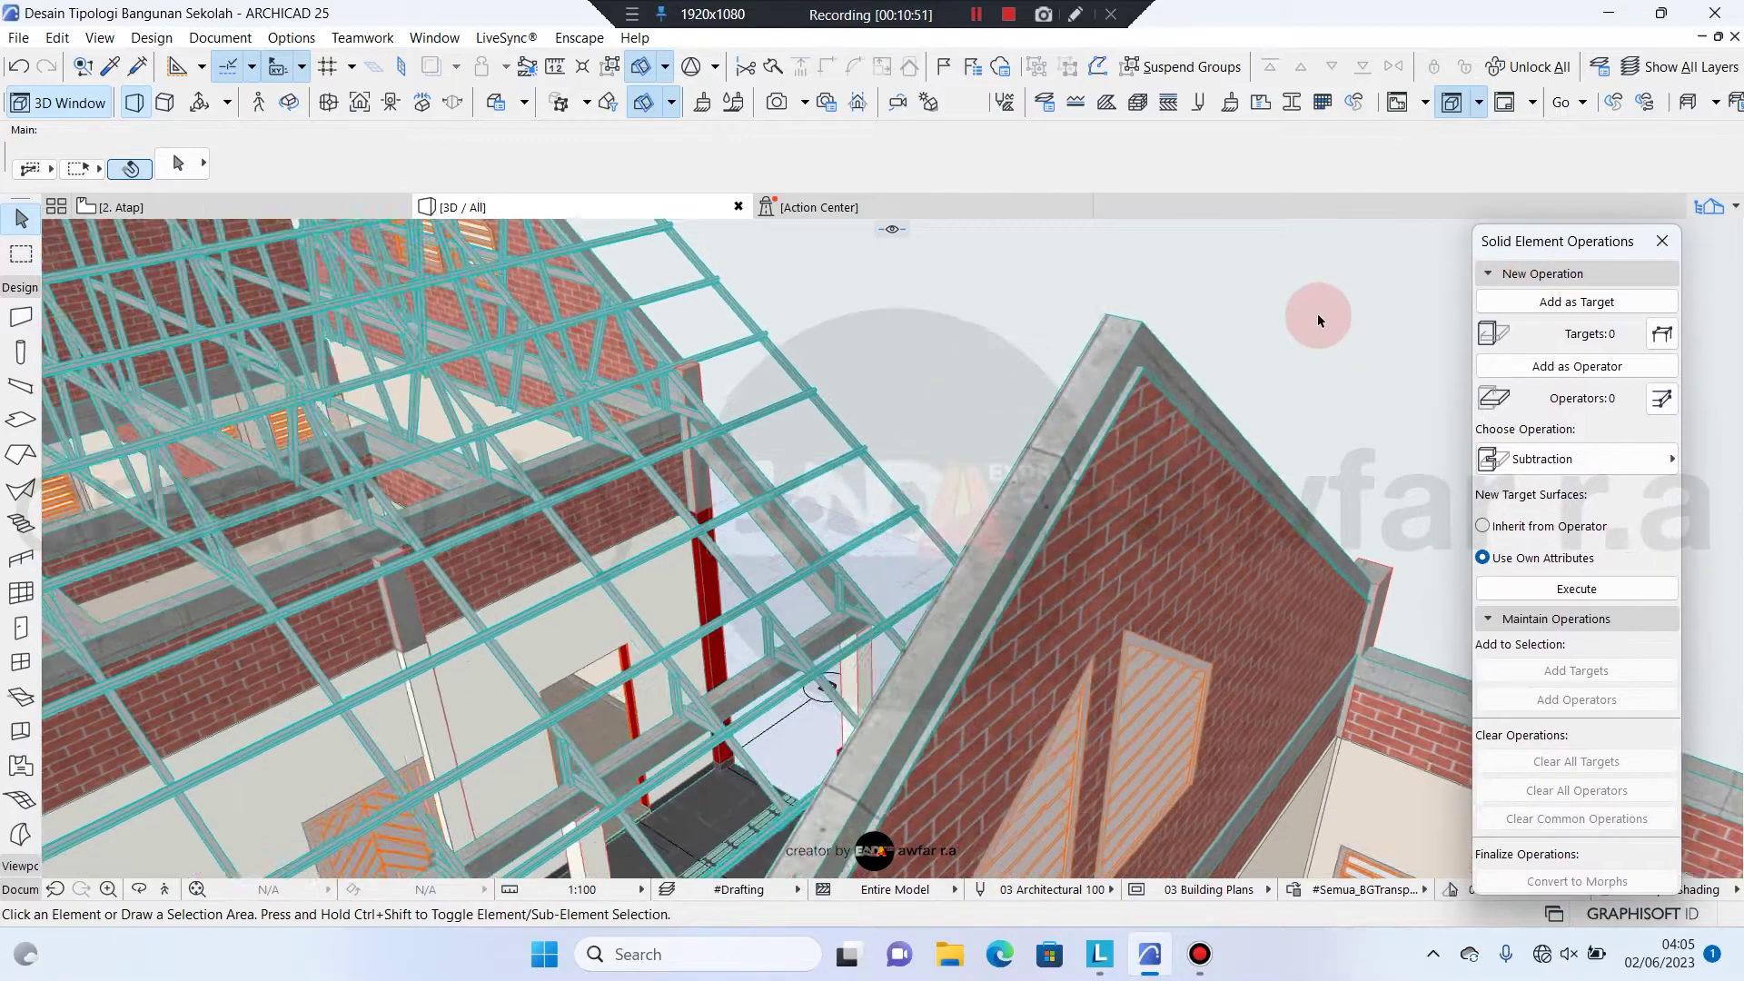
pyautogui.moveTo(1191, 668); pyautogui.dragTo(1110, 513, button='middle')
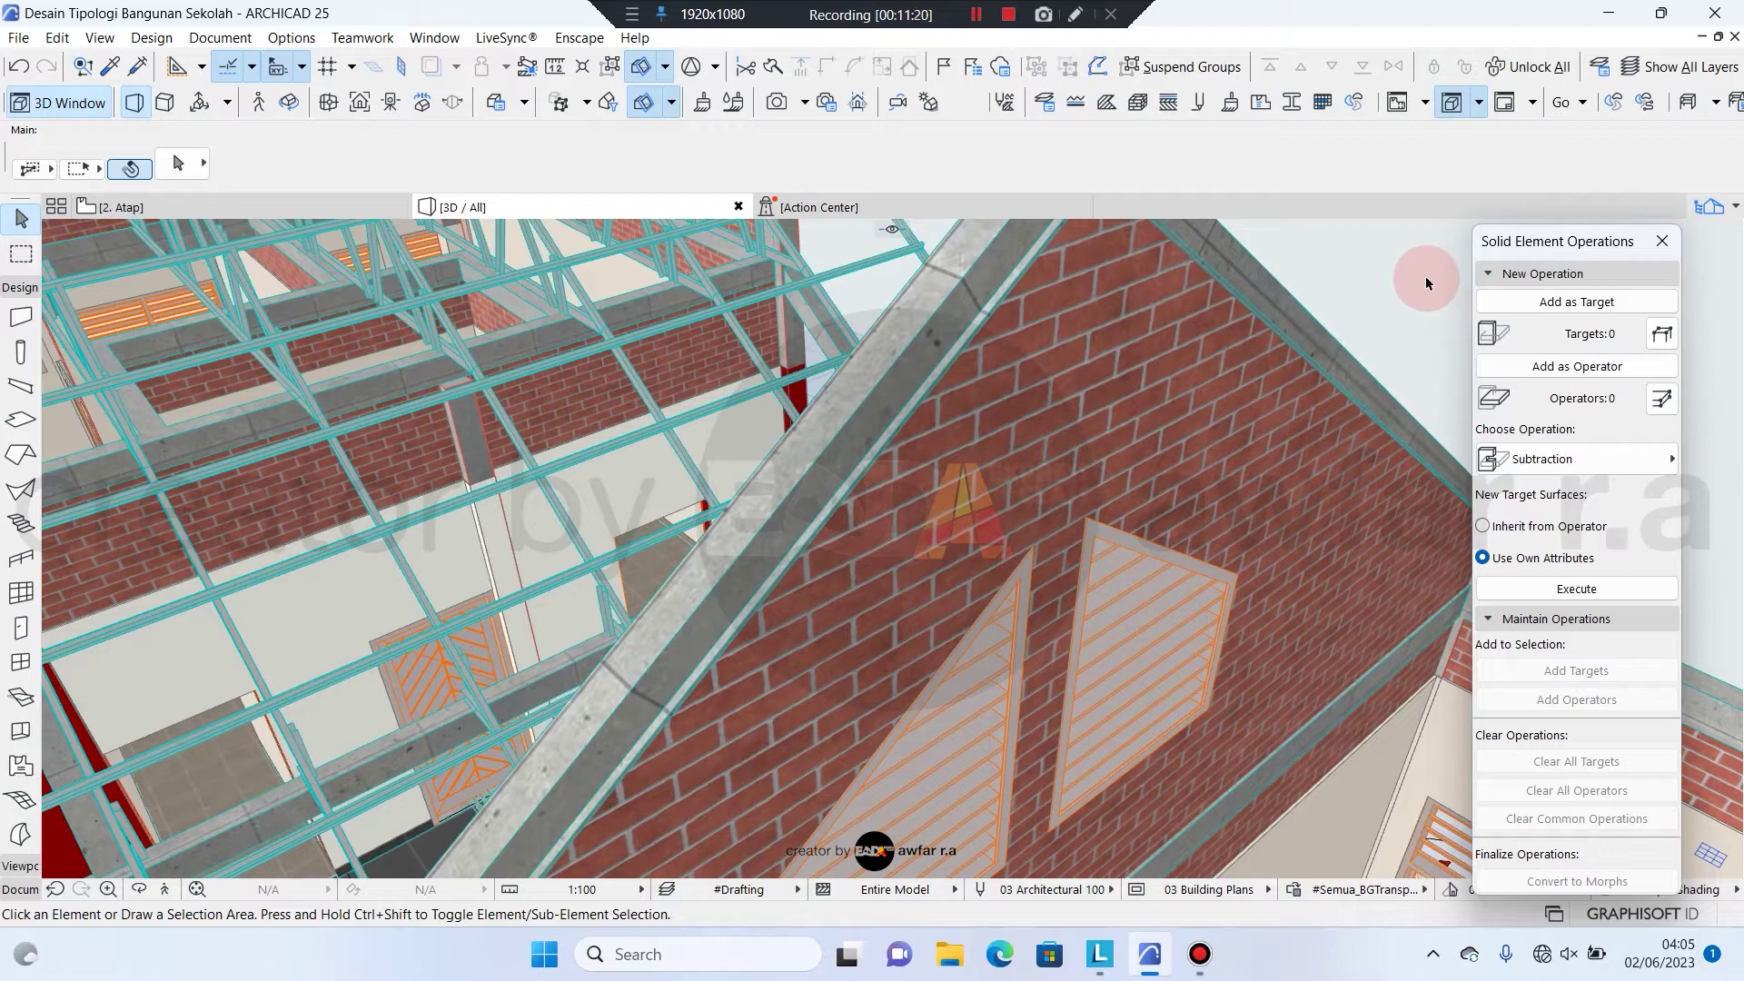
pyautogui.click(1311, 467)
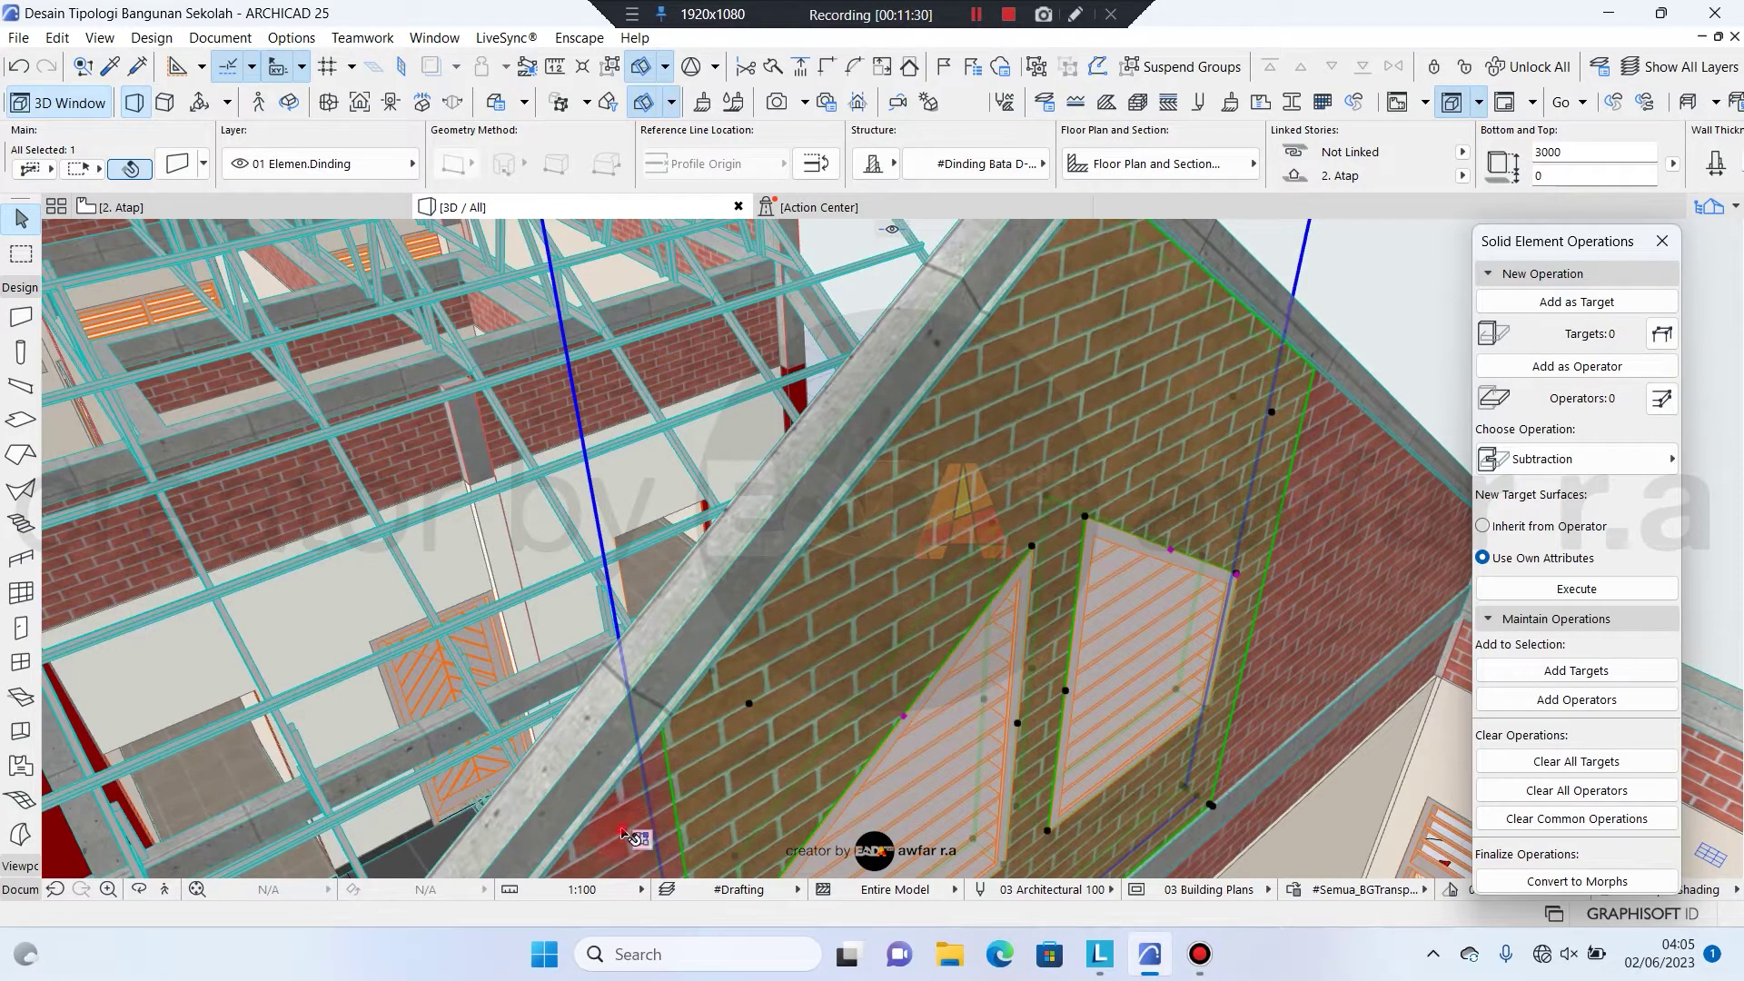
pyautogui.click(1382, 494)
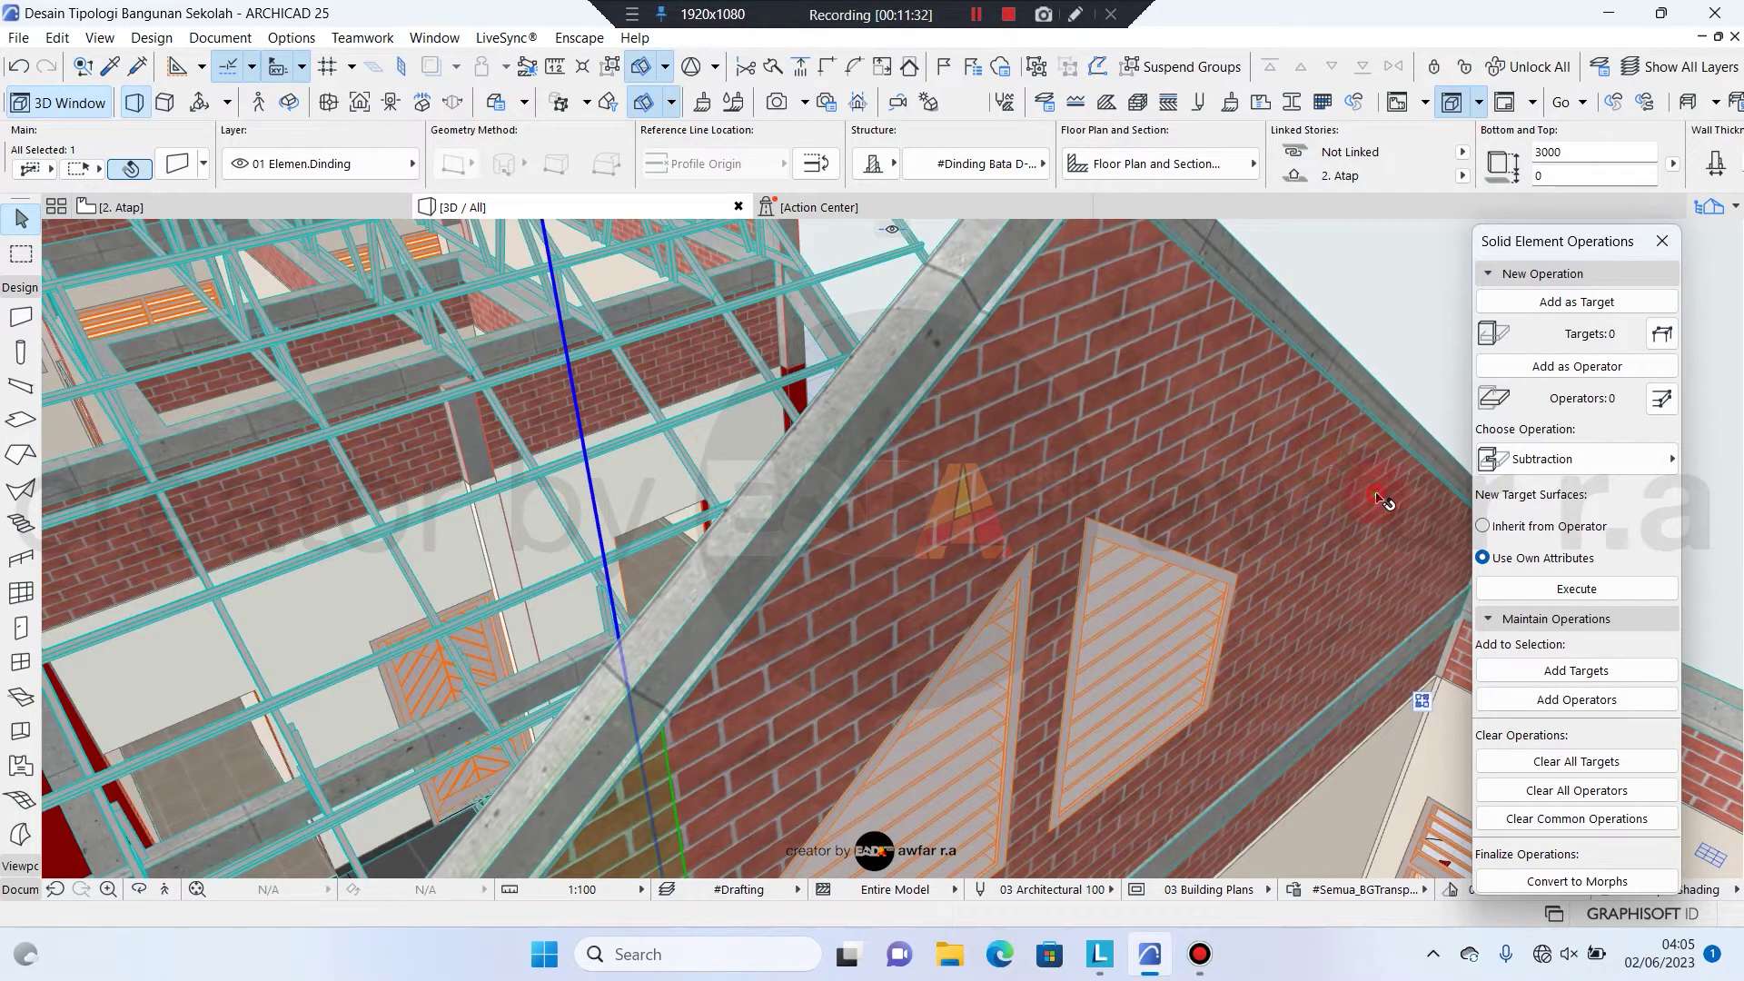
pyautogui.keyDown('shift'); pyautogui.click(1169, 429); pyautogui.keyUp('shift')
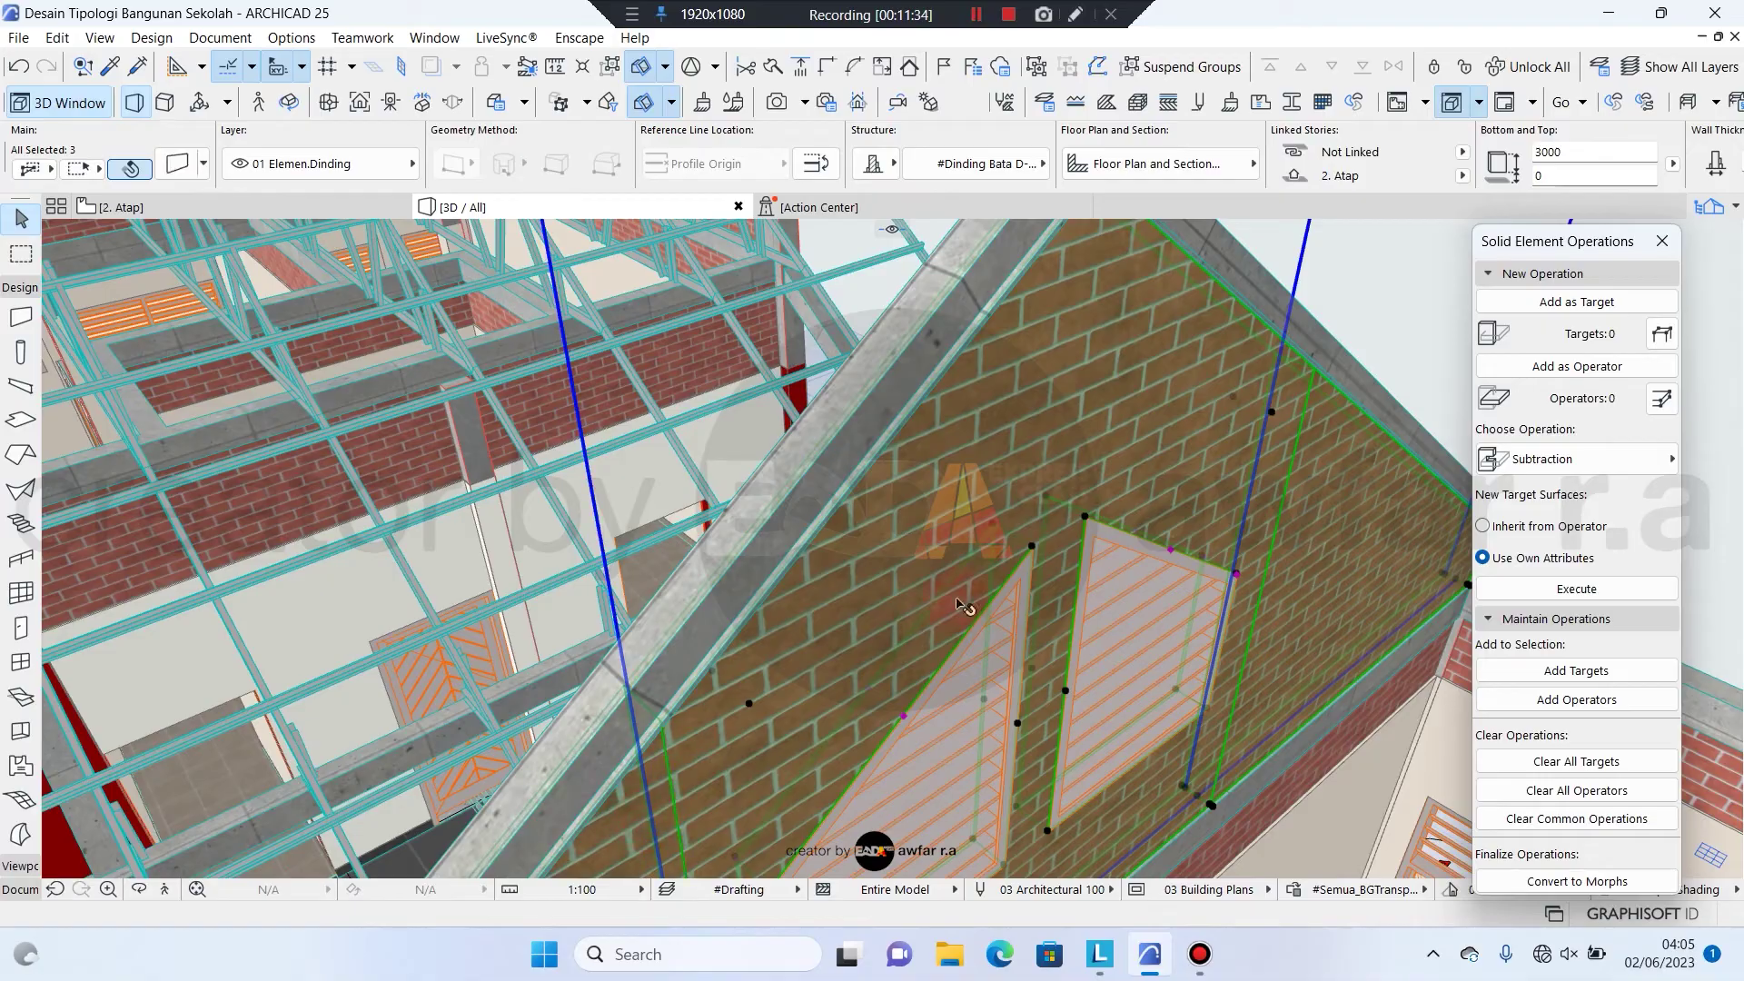
pyautogui.press('Escape')
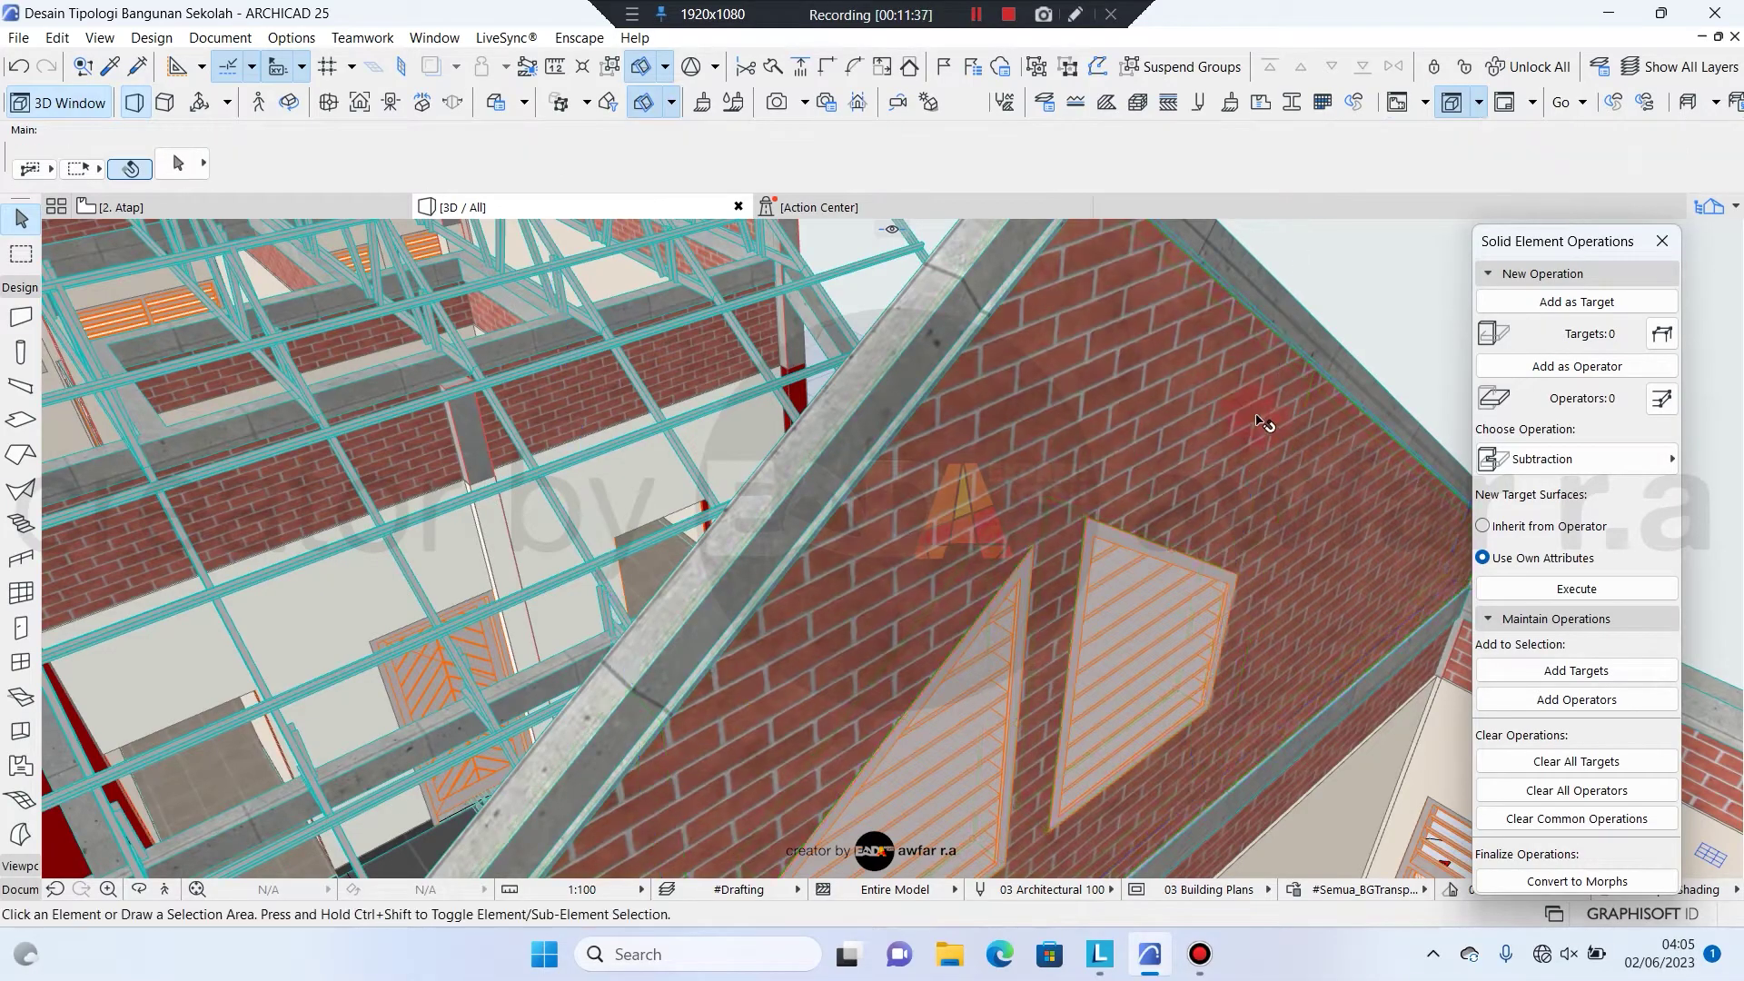
# Add the gable's three brick wall segments as targets of the solid element operation
pyautogui.click(1277, 456)
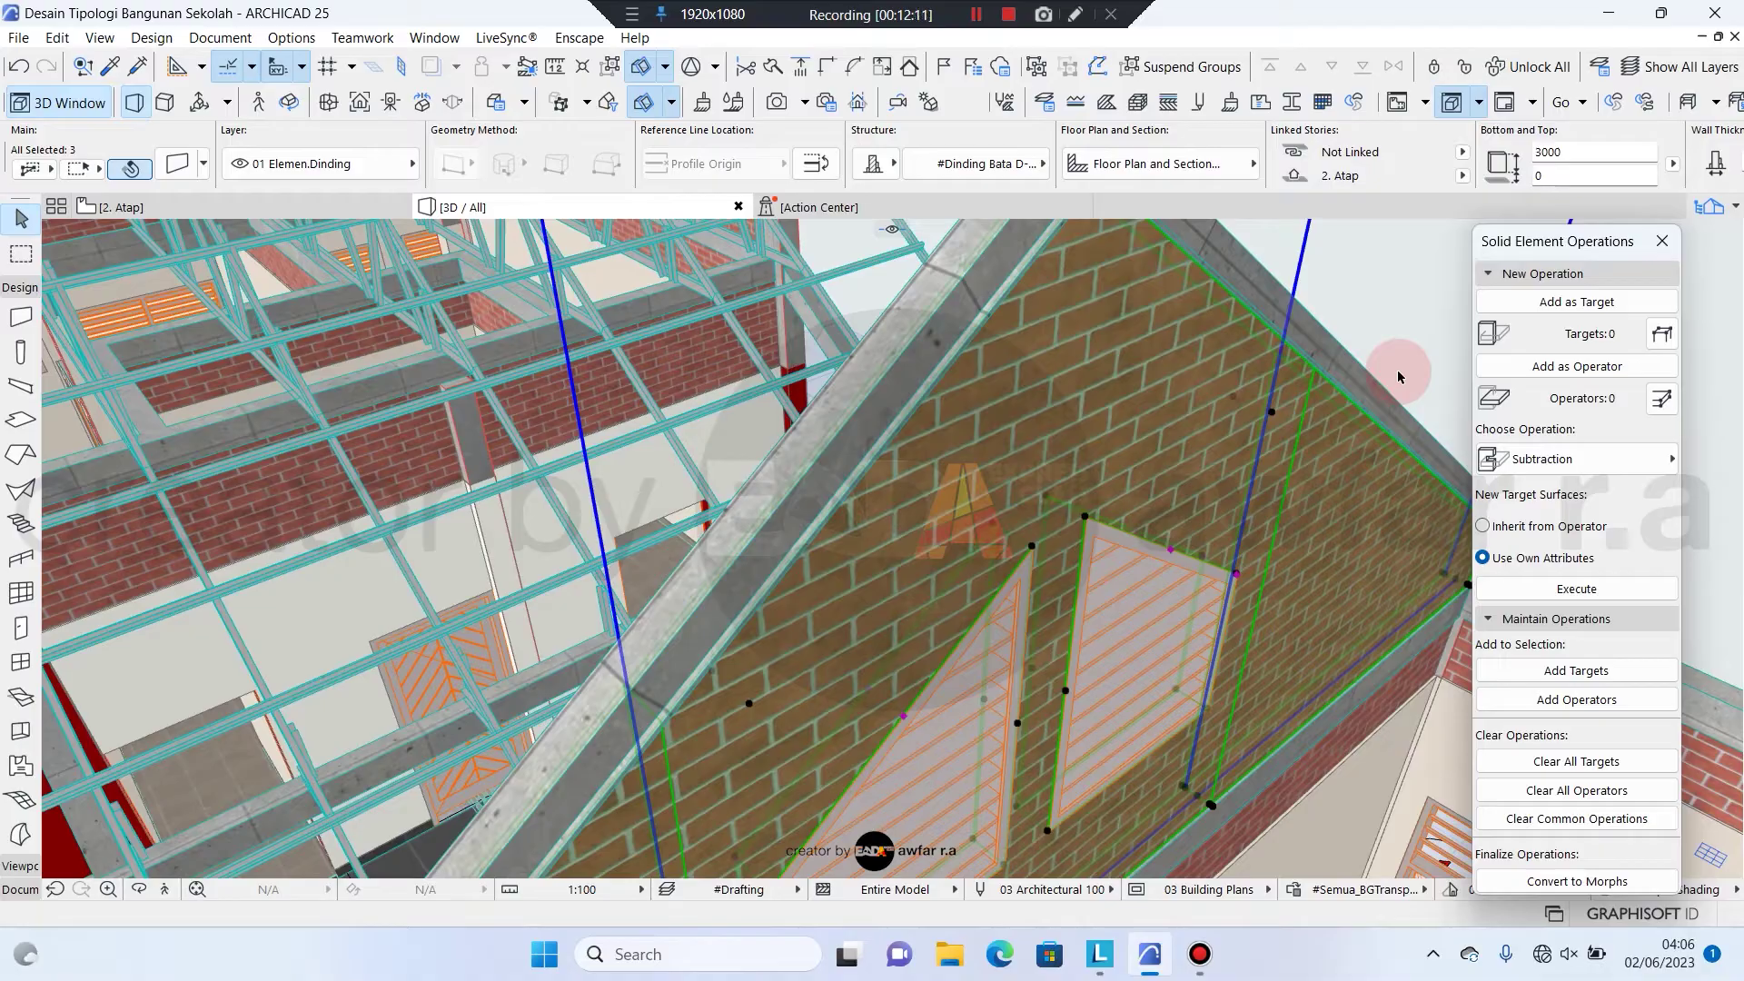
pyautogui.click(1612, 303)
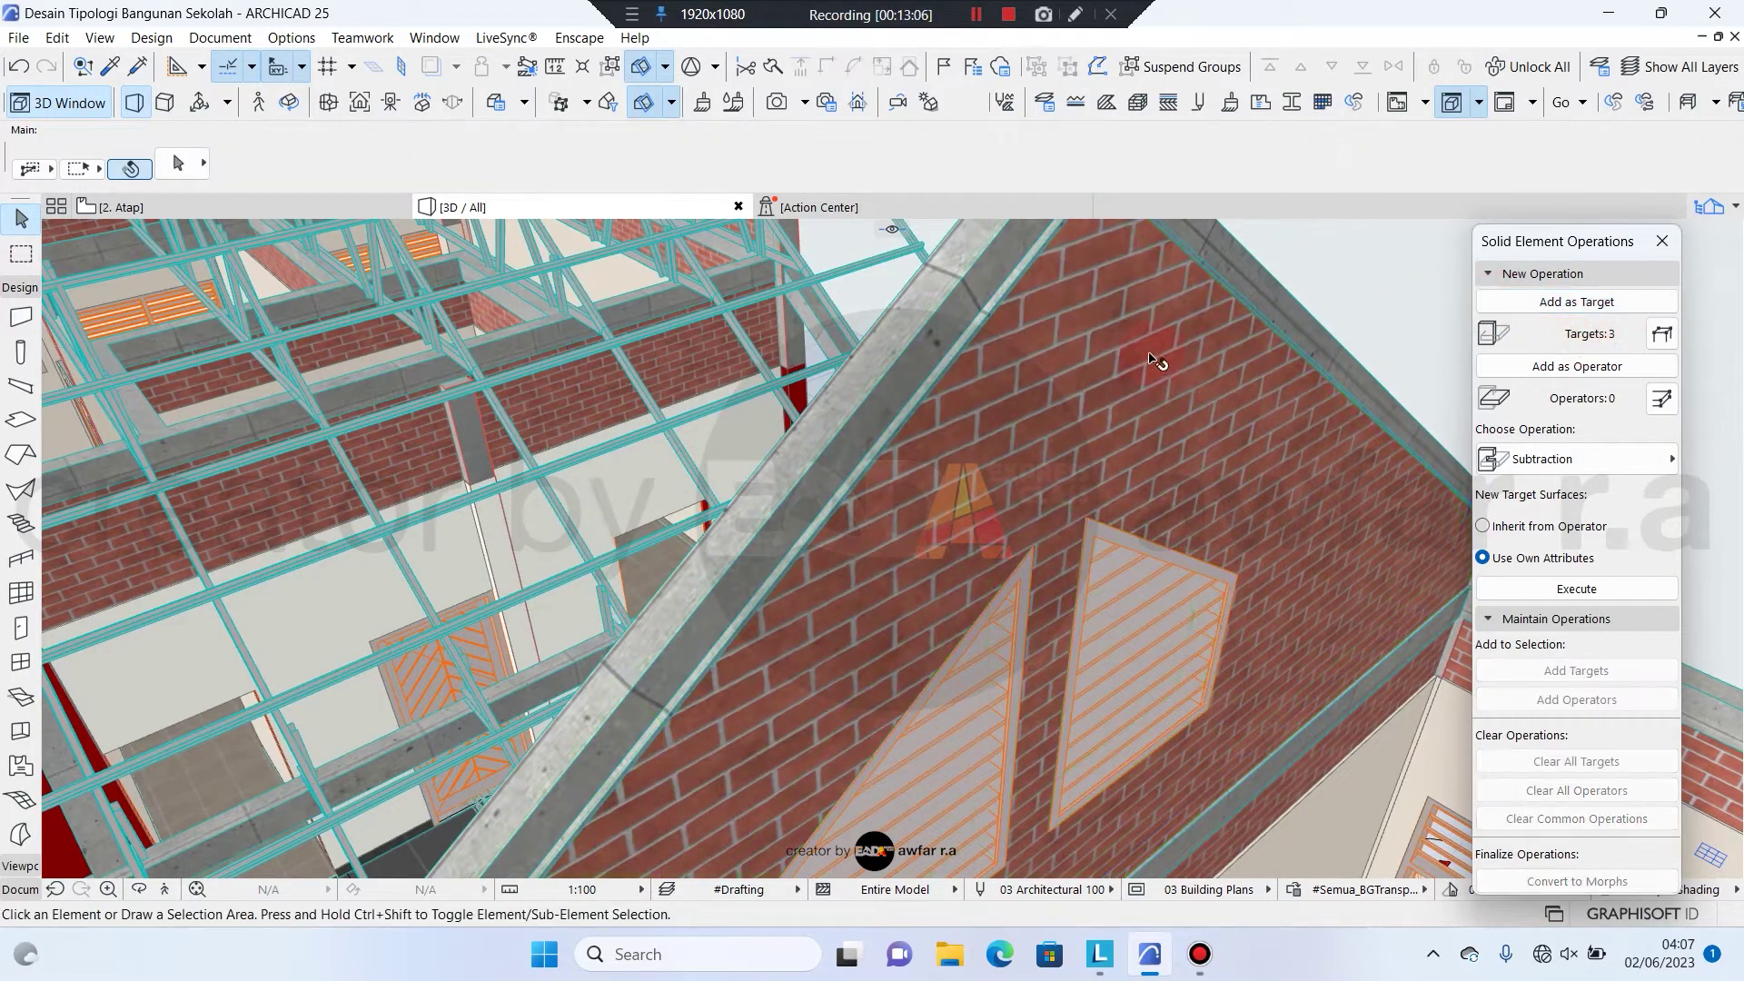
pyautogui.moveTo(1158, 361); pyautogui.dragTo(1102, 475, button='middle')
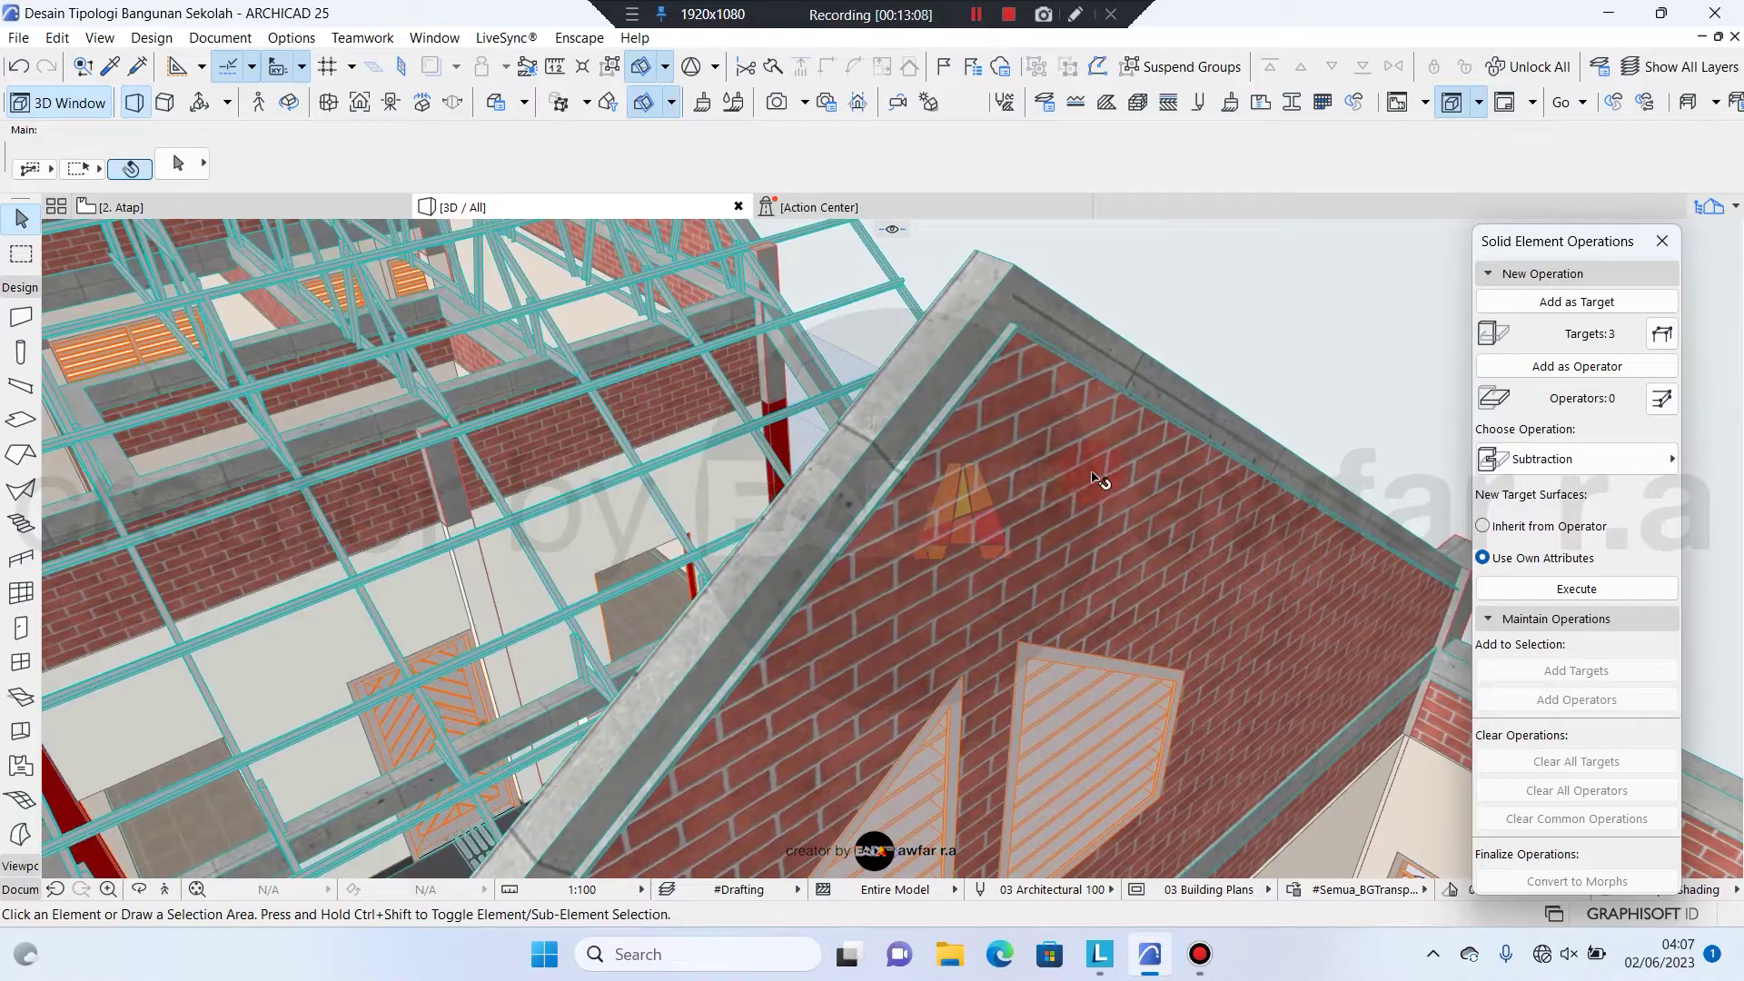
# Add the two thin sloped beams under the gable's concrete beams as operators of the solid element operation
pyautogui.click(1009, 351)
pyautogui.scroll(2, 1032, 345)
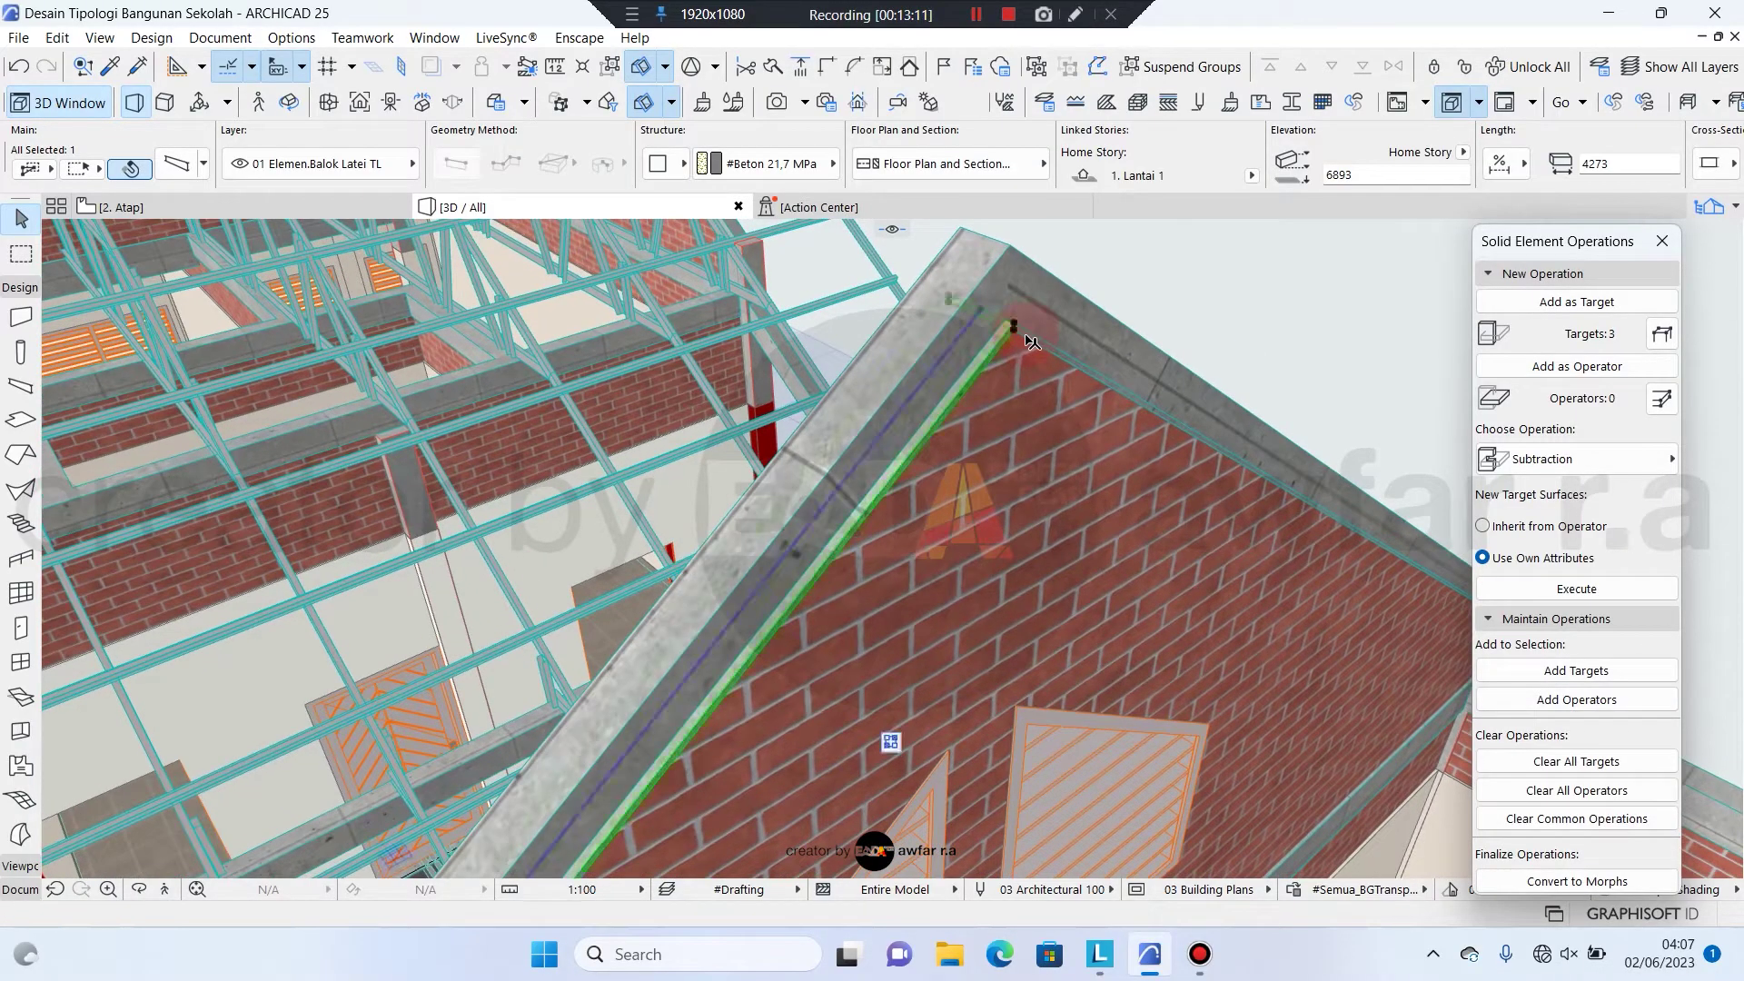
pyautogui.moveTo(1063, 409); pyautogui.dragTo(1195, 518, button='middle')
pyautogui.keyDown('shift'); pyautogui.click(1190, 514); pyautogui.keyUp('shift')
pyautogui.scroll(-2, 1075, 359)
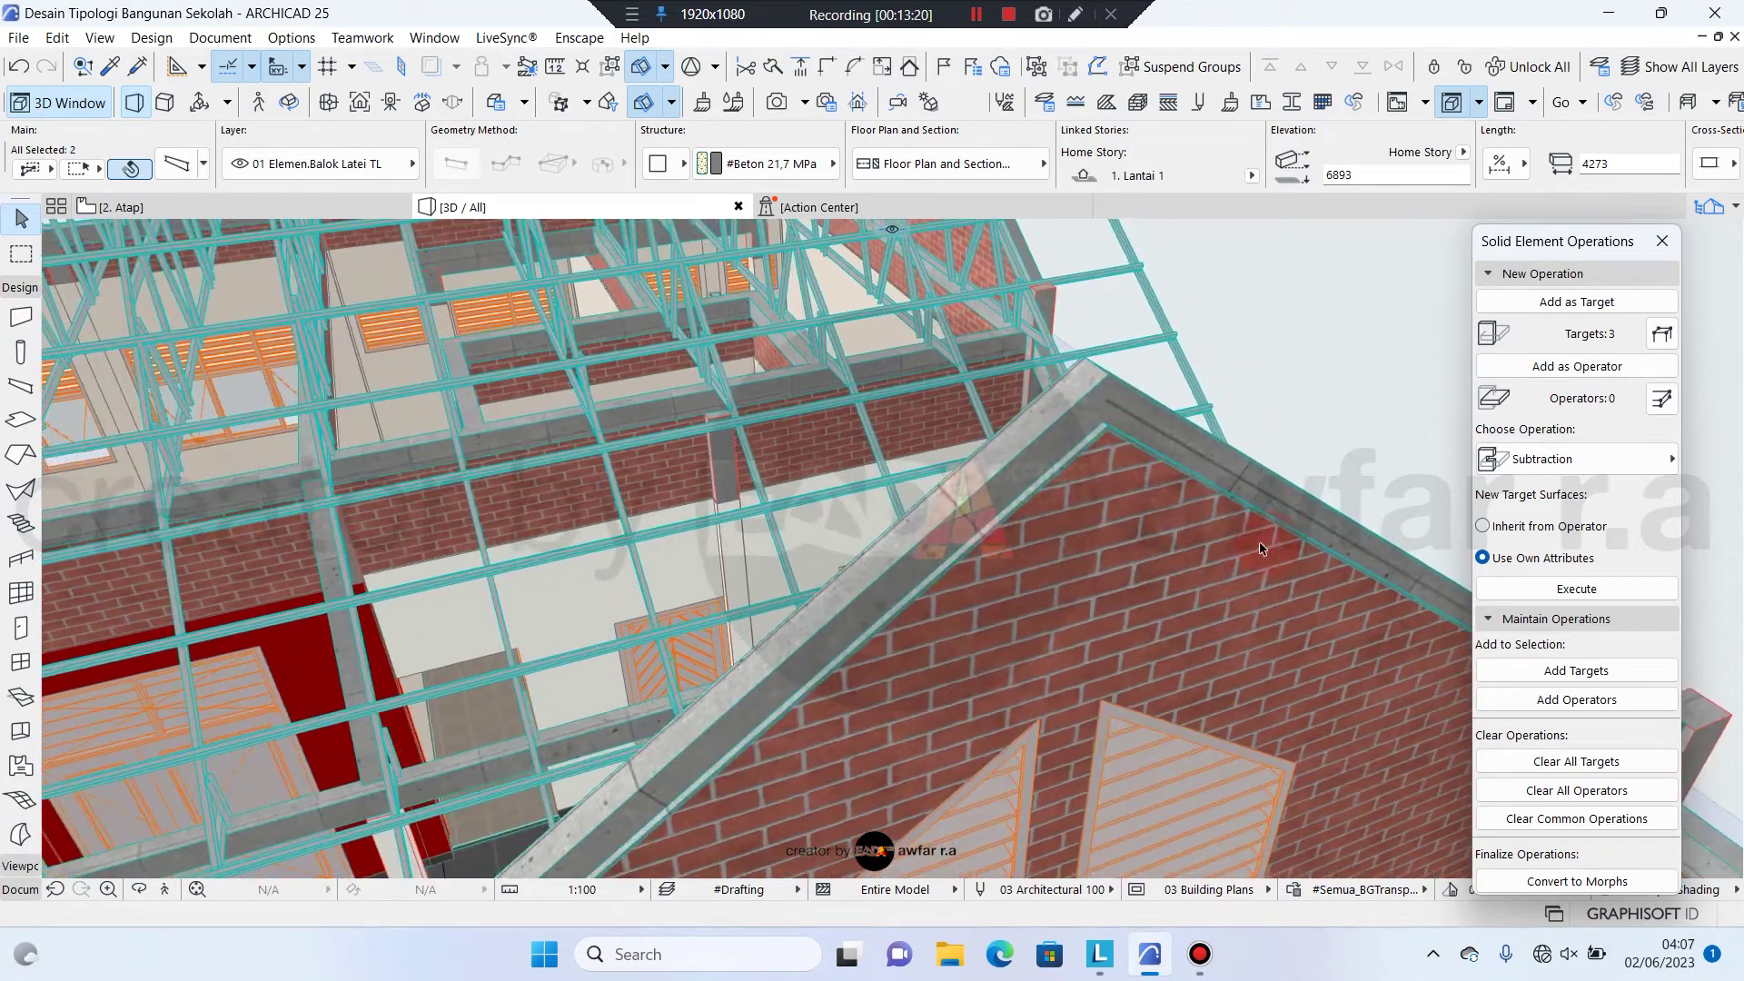
pyautogui.click(1569, 373)
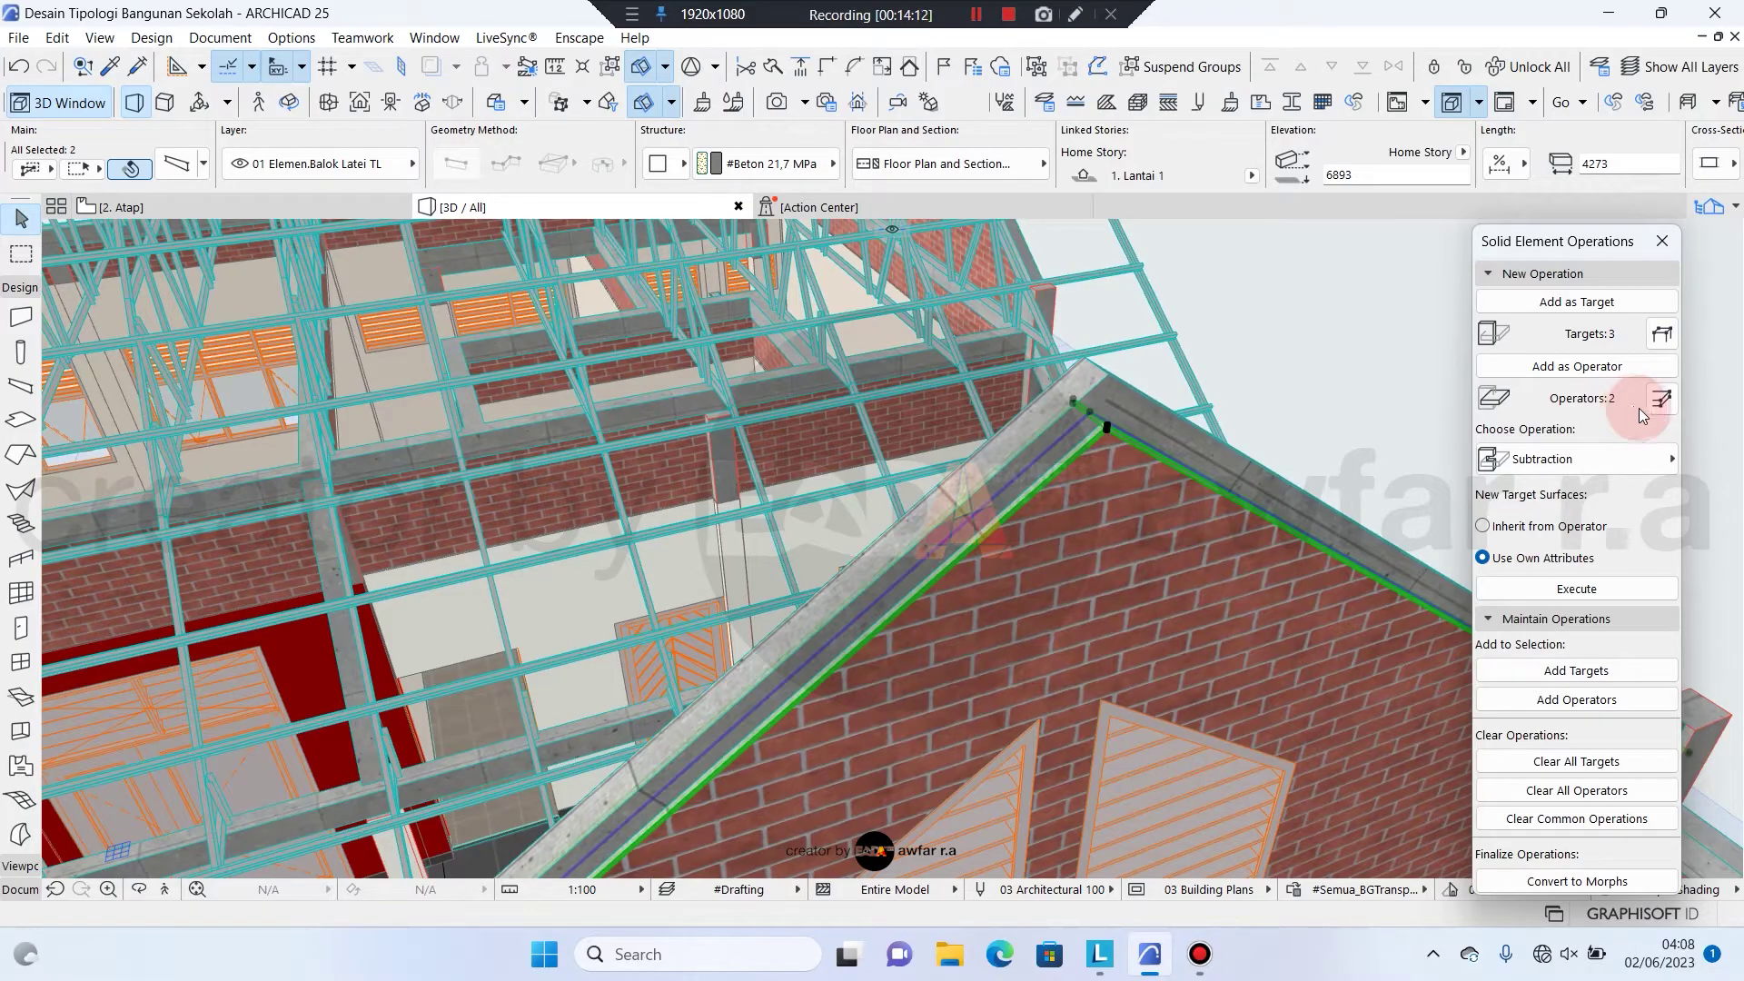
# Cut the gable's brick walls using Subtraction with upward extrusion, check the wall segments, and close Solid Element Operations
pyautogui.click(1576, 459)
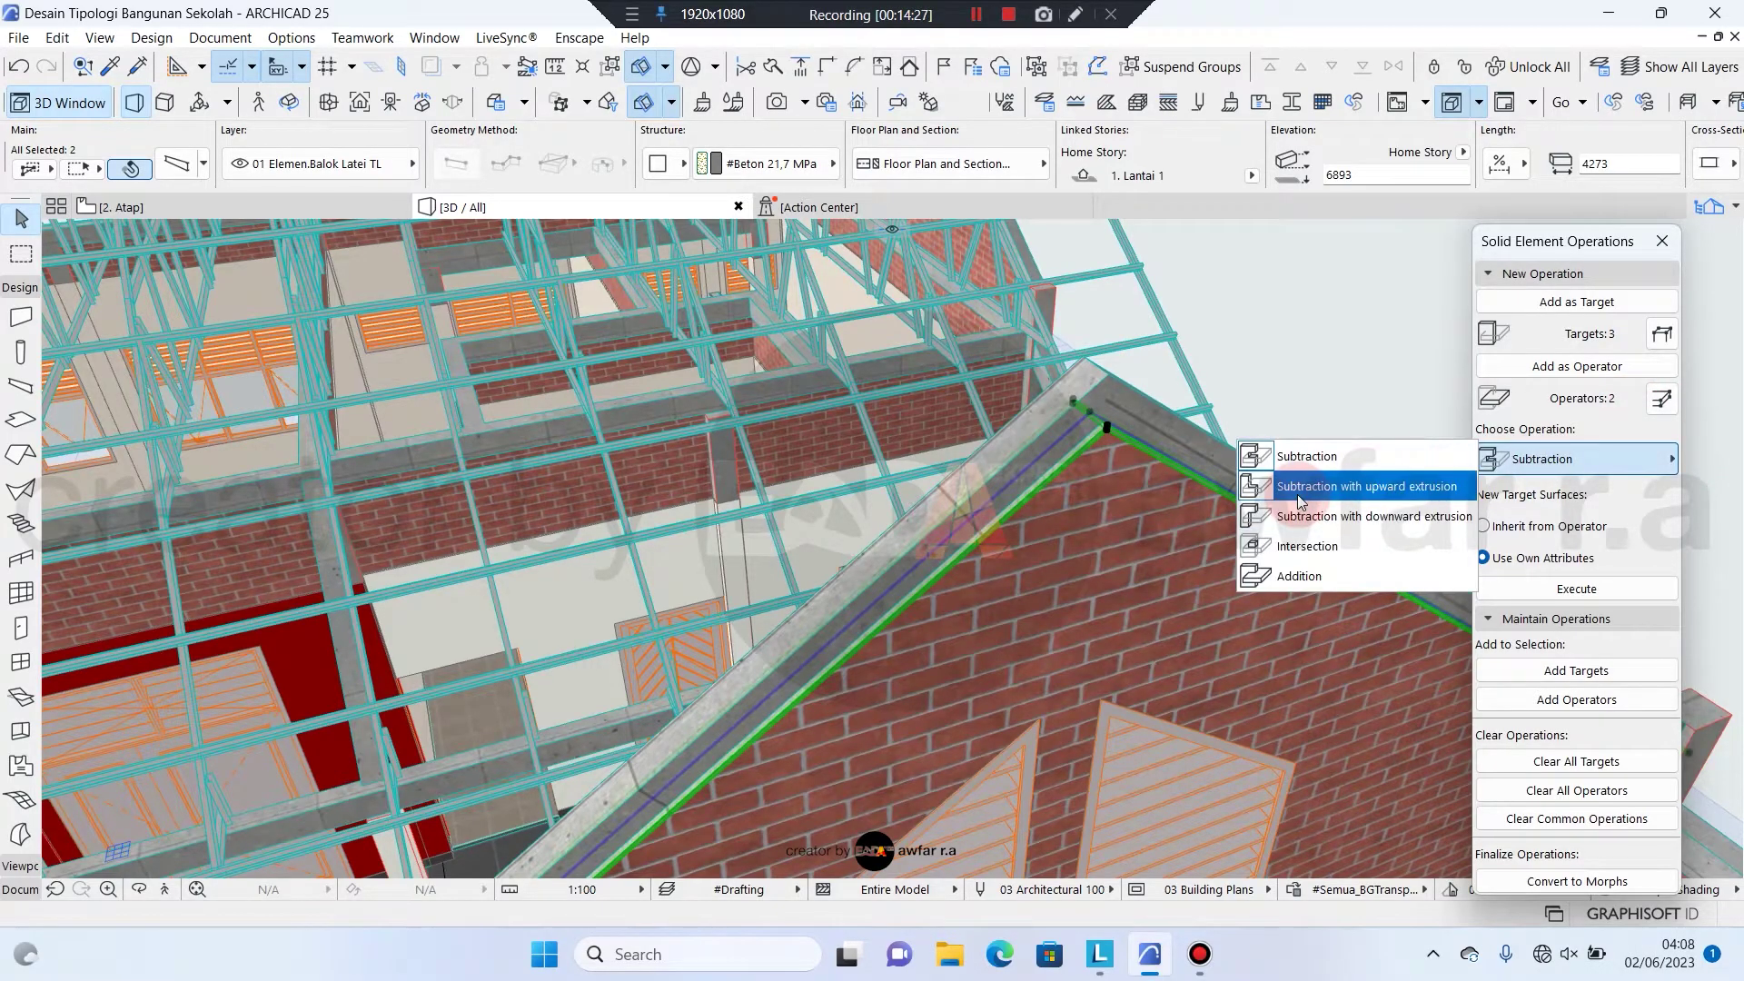
pyautogui.click(1417, 488)
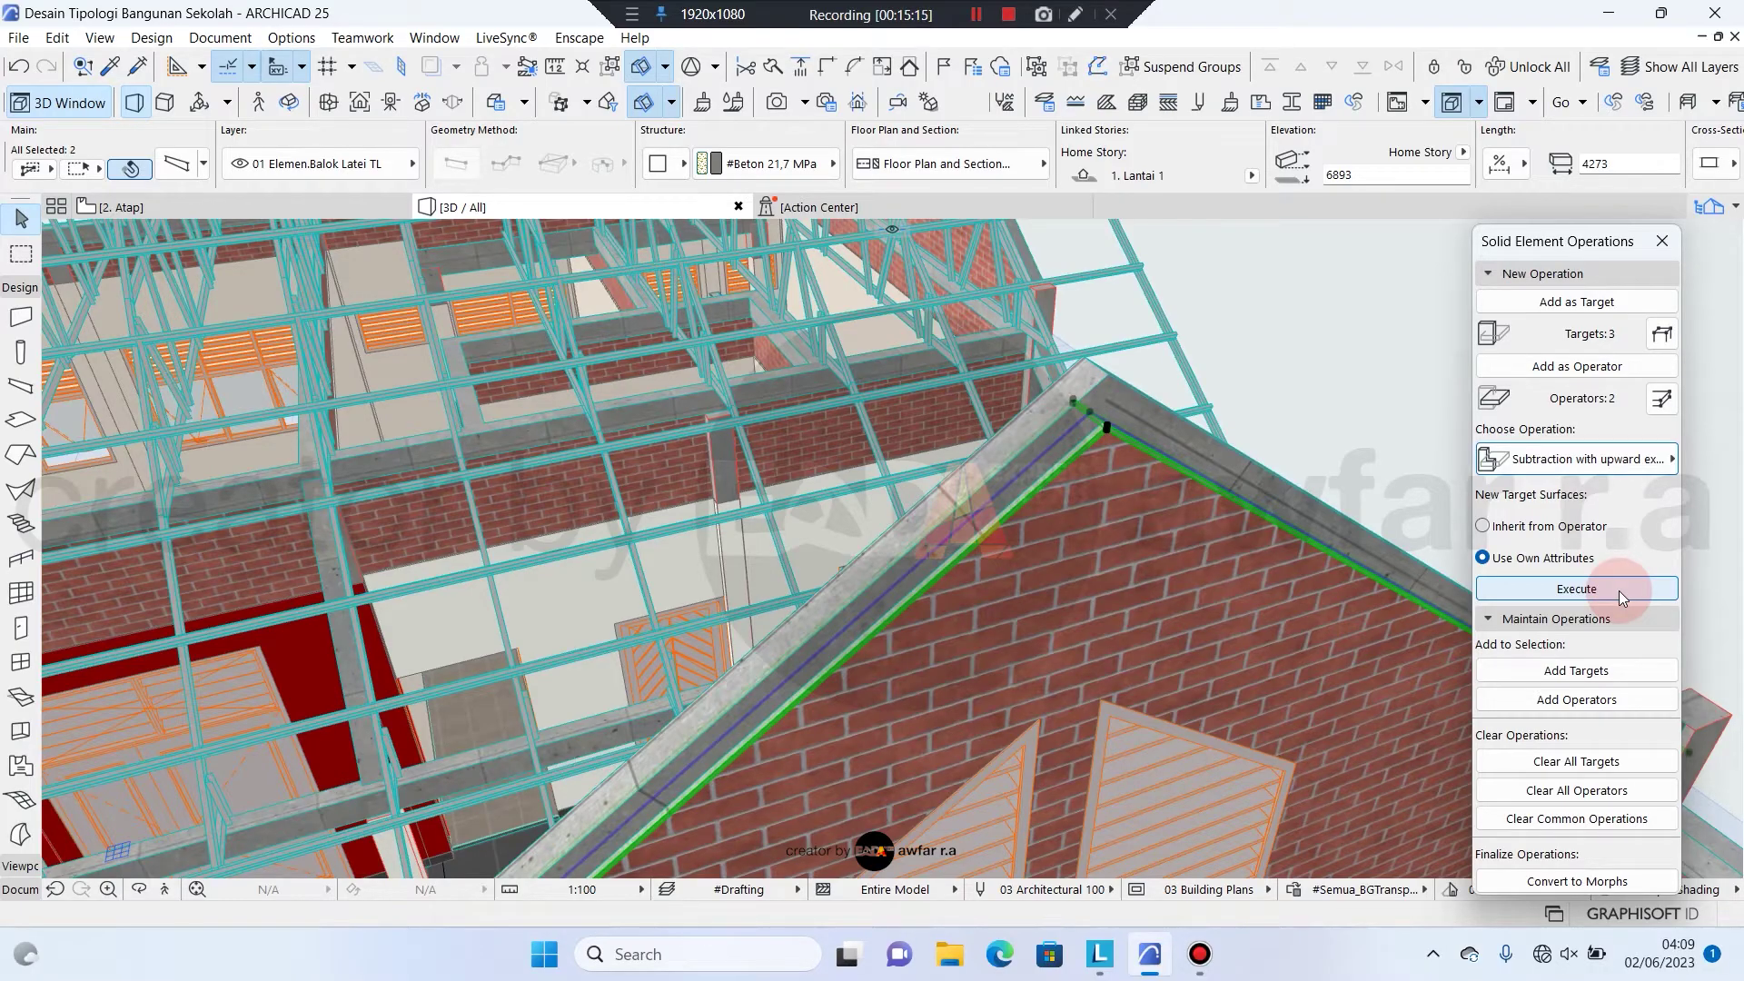
pyautogui.click(1123, 655)
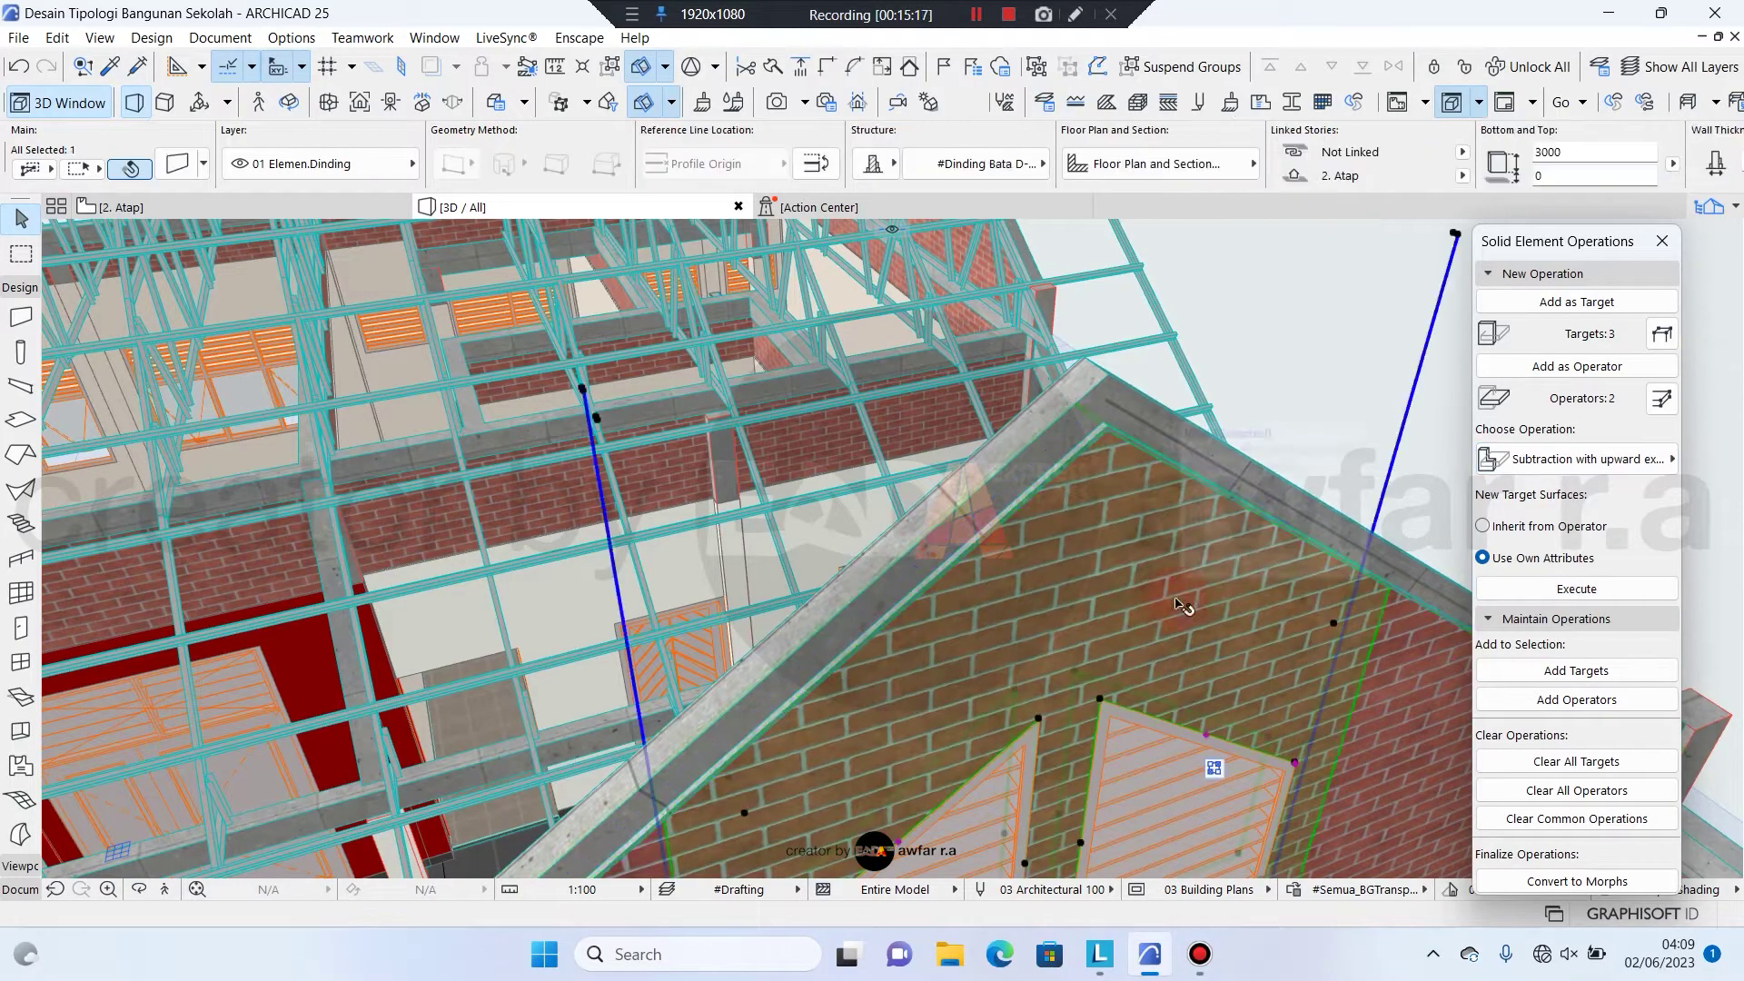
pyautogui.click(1399, 647)
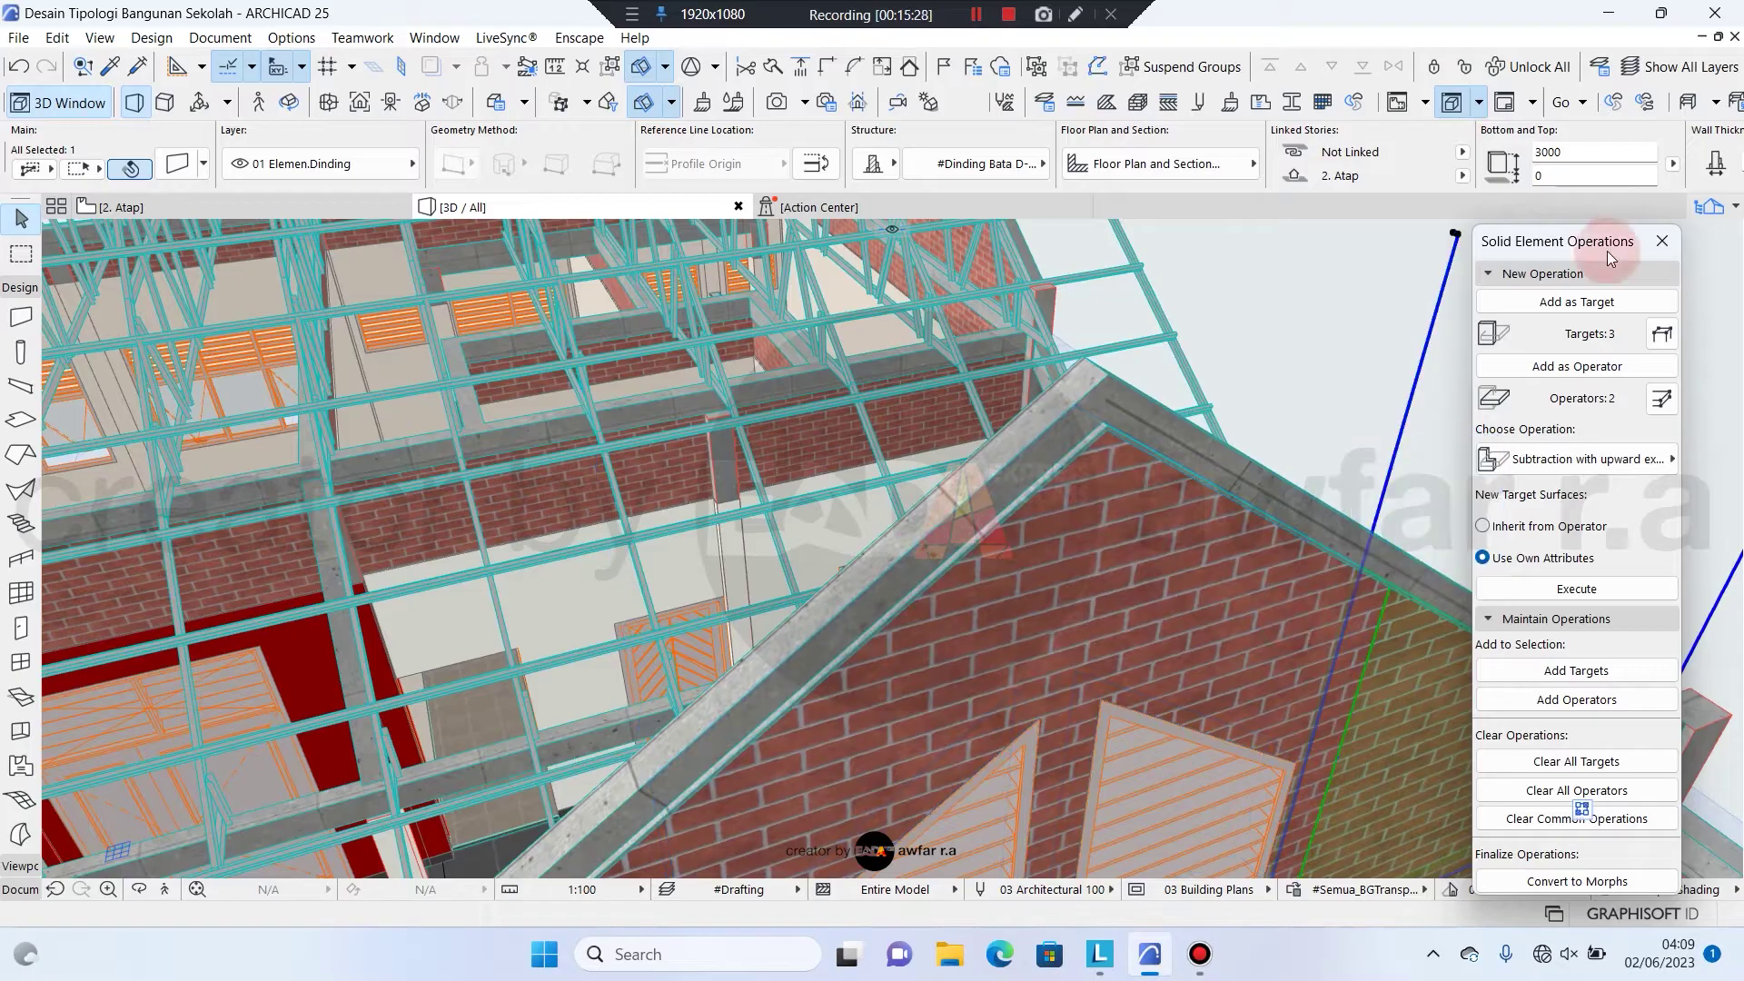
pyautogui.click(1661, 241)
# Examine the trimmed gable wall and the whole unroofed classroom block between its two gables
pyautogui.keyDown('shift'); pyautogui.moveTo(1605, 251); pyautogui.dragTo(1222, 565, button='middle'); pyautogui.keyUp('shift')
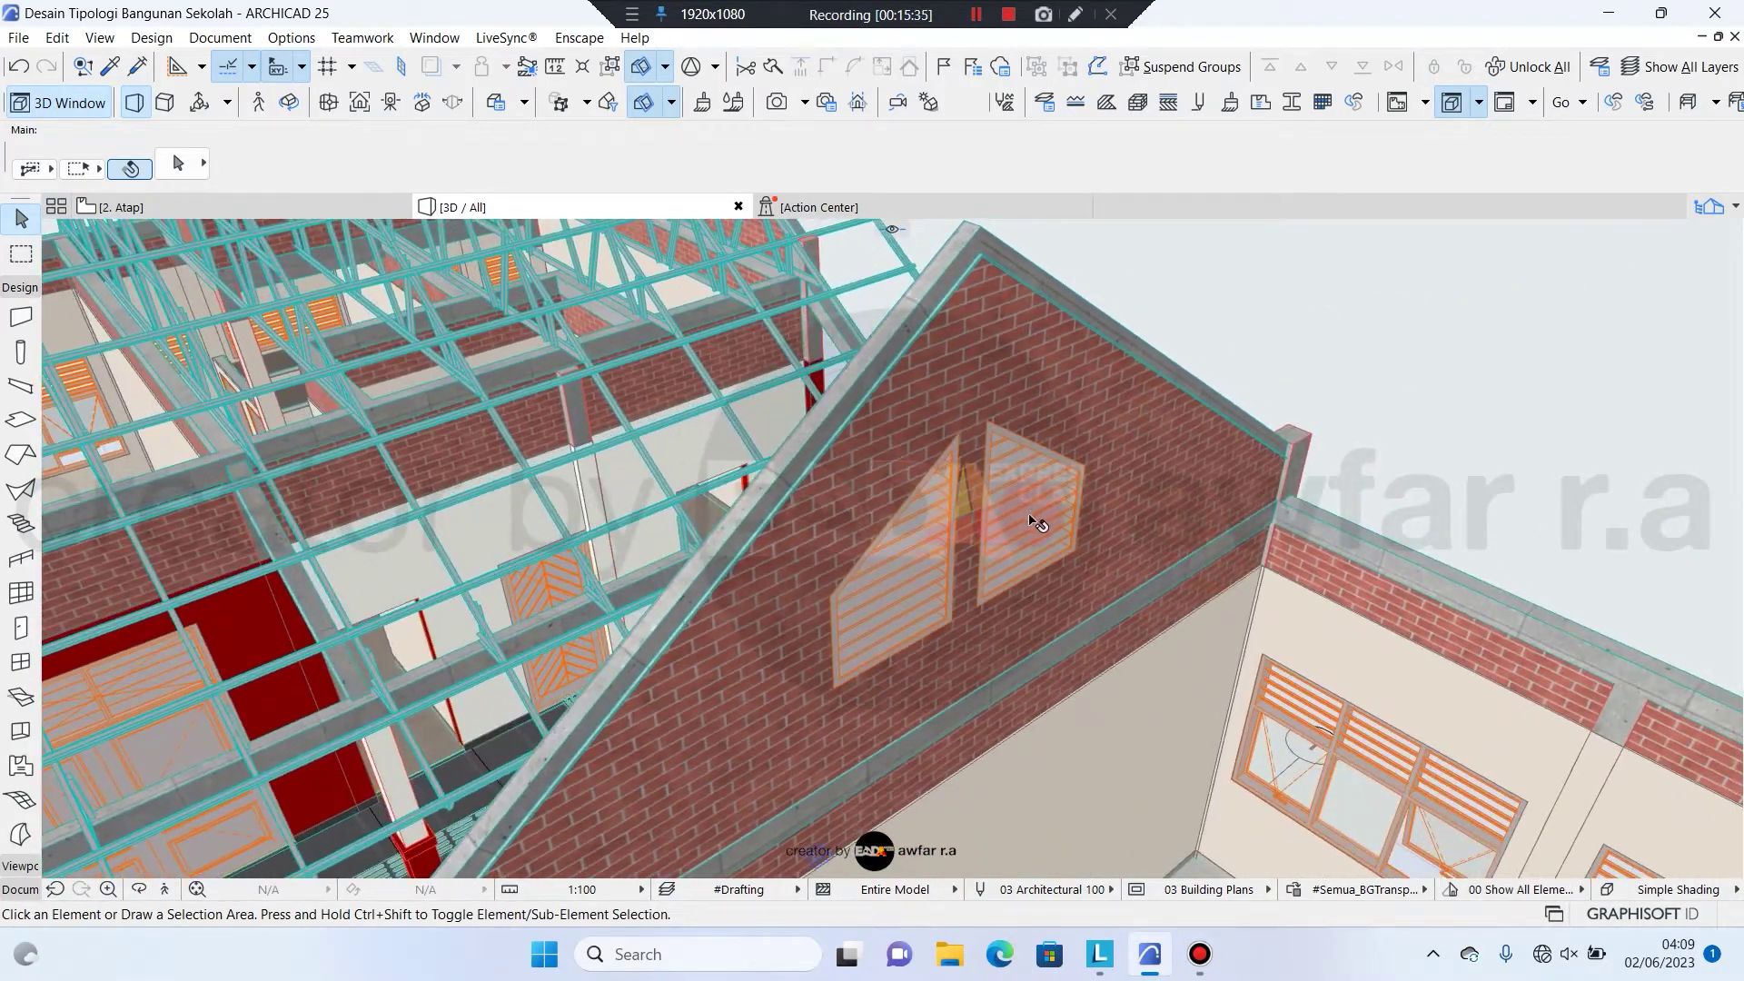
pyautogui.scroll(-5, 1045, 534)
pyautogui.scroll(-5, 1047, 529)
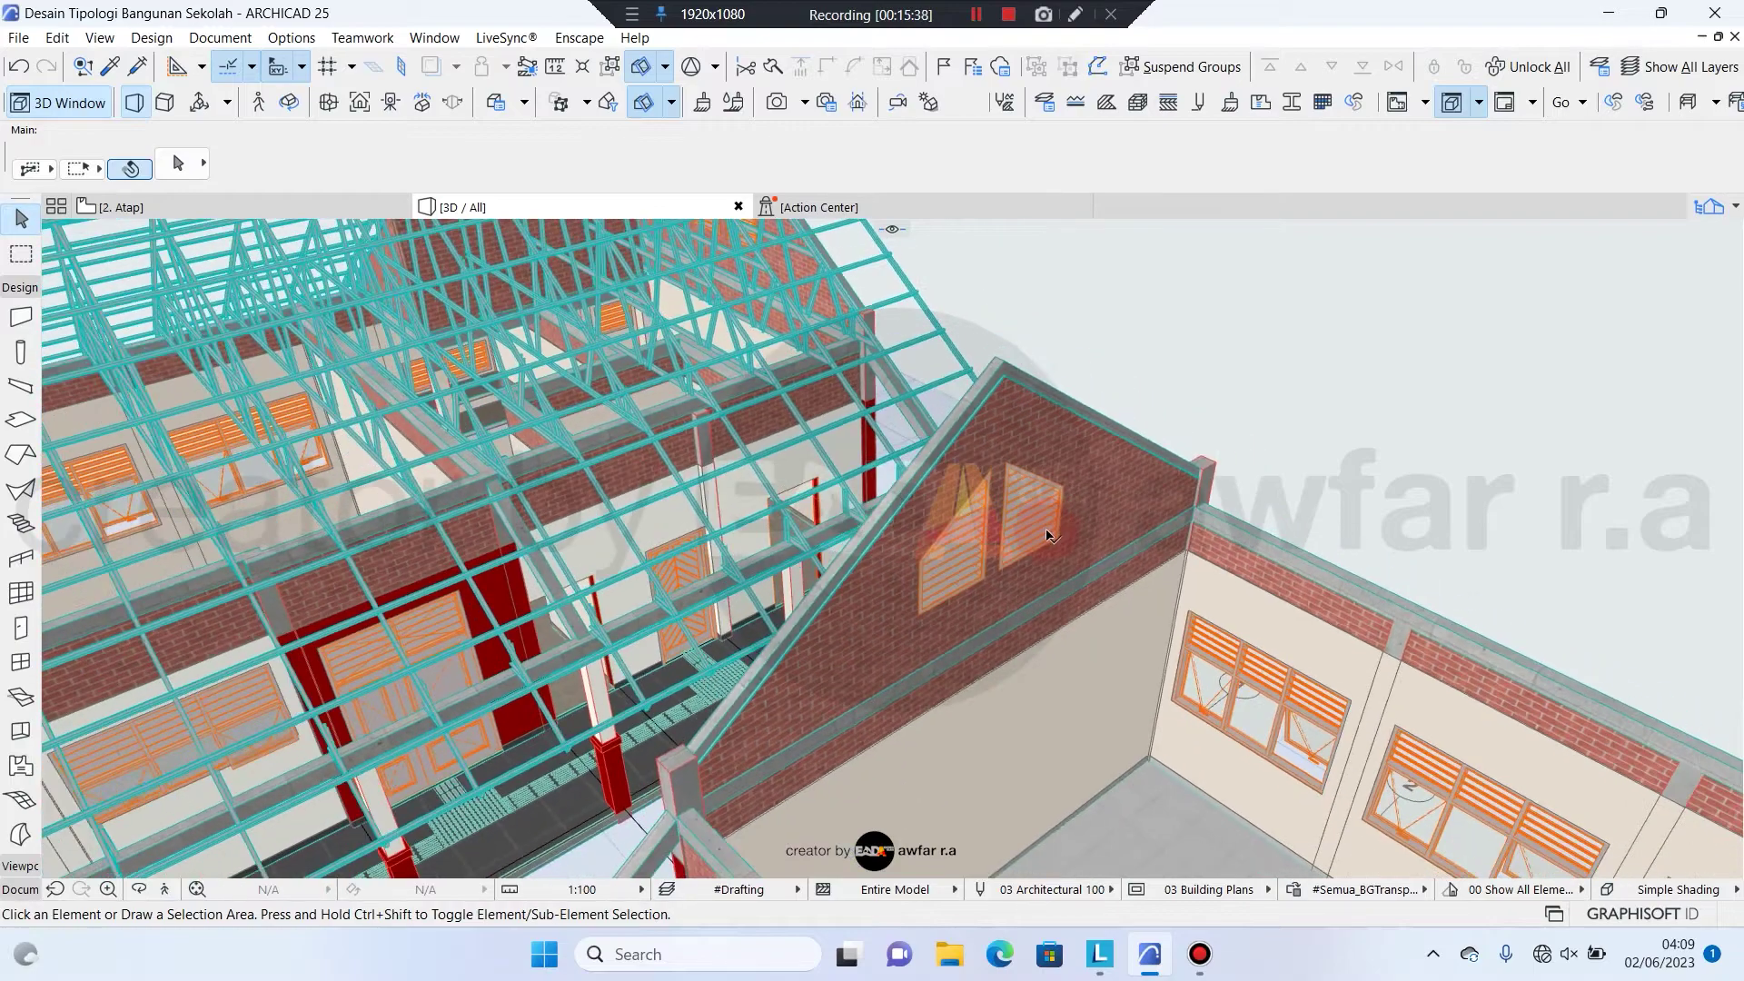
pyautogui.keyDown('shift'); pyautogui.moveTo(1078, 480); pyautogui.dragTo(1112, 586, button='middle'); pyautogui.keyUp('shift')
pyautogui.moveTo(1247, 596); pyautogui.dragTo(1015, 498, button='middle')
pyautogui.scroll(-5, 1015, 498)
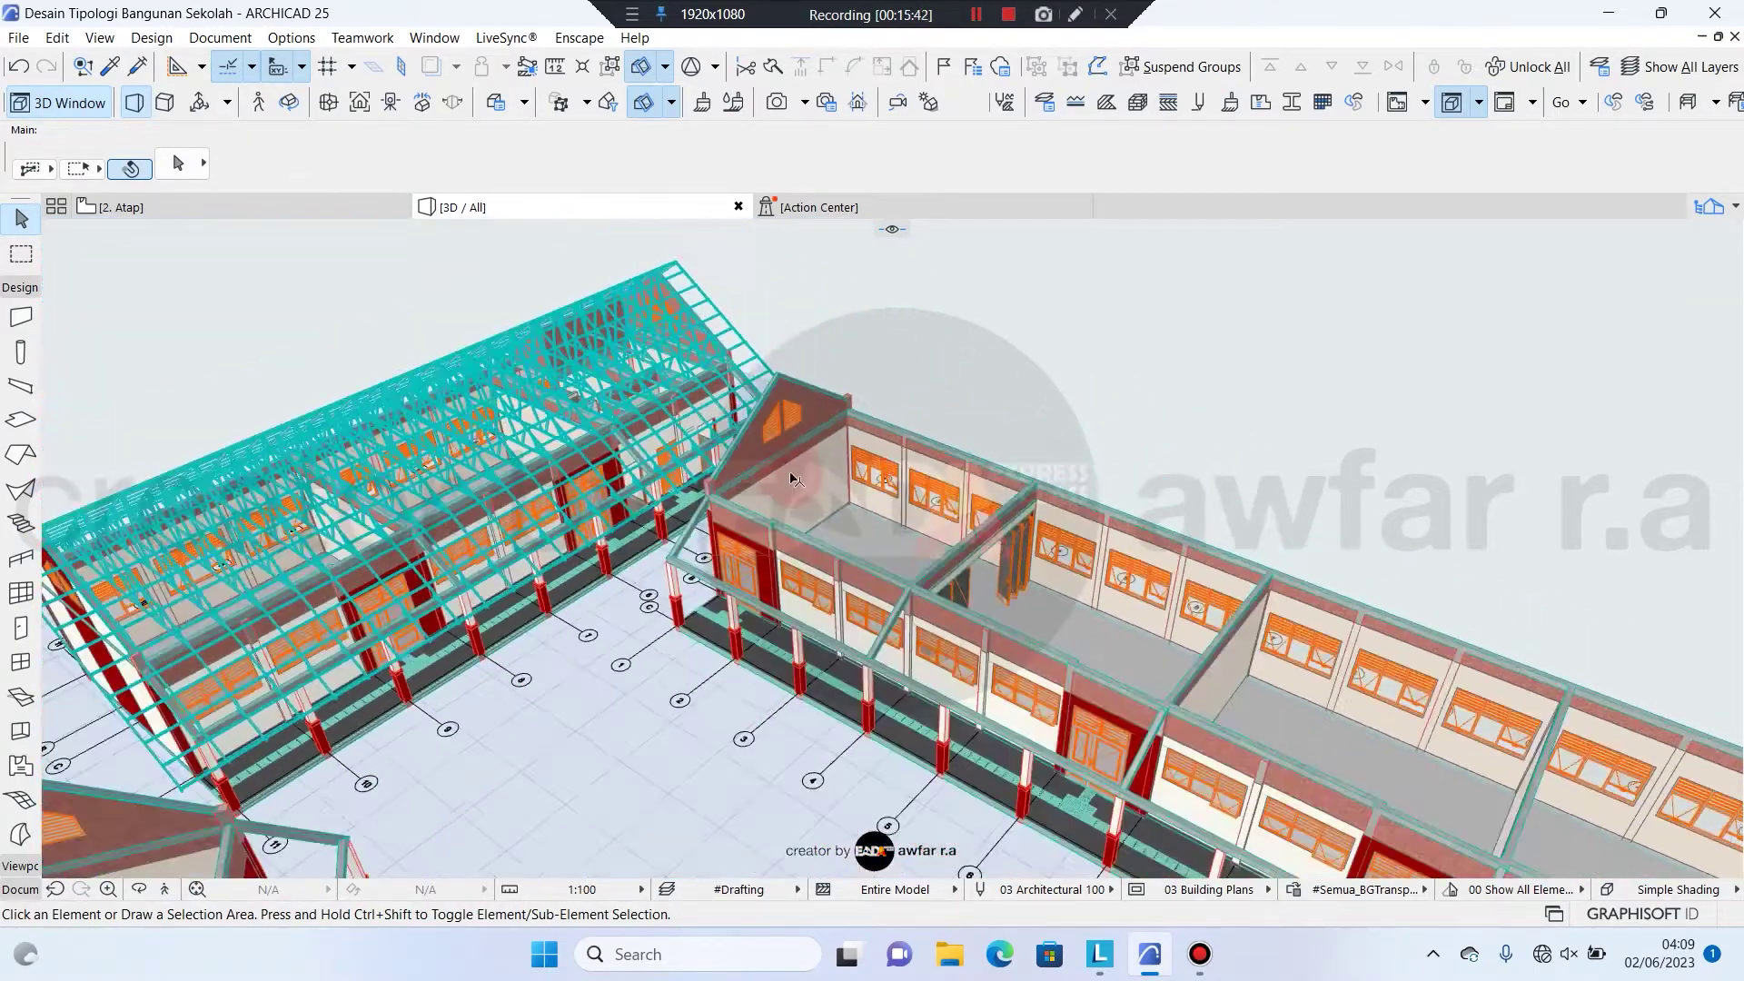
pyautogui.keyDown('shift'); pyautogui.moveTo(790, 477); pyautogui.dragTo(685, 391, button='middle'); pyautogui.keyUp('shift')
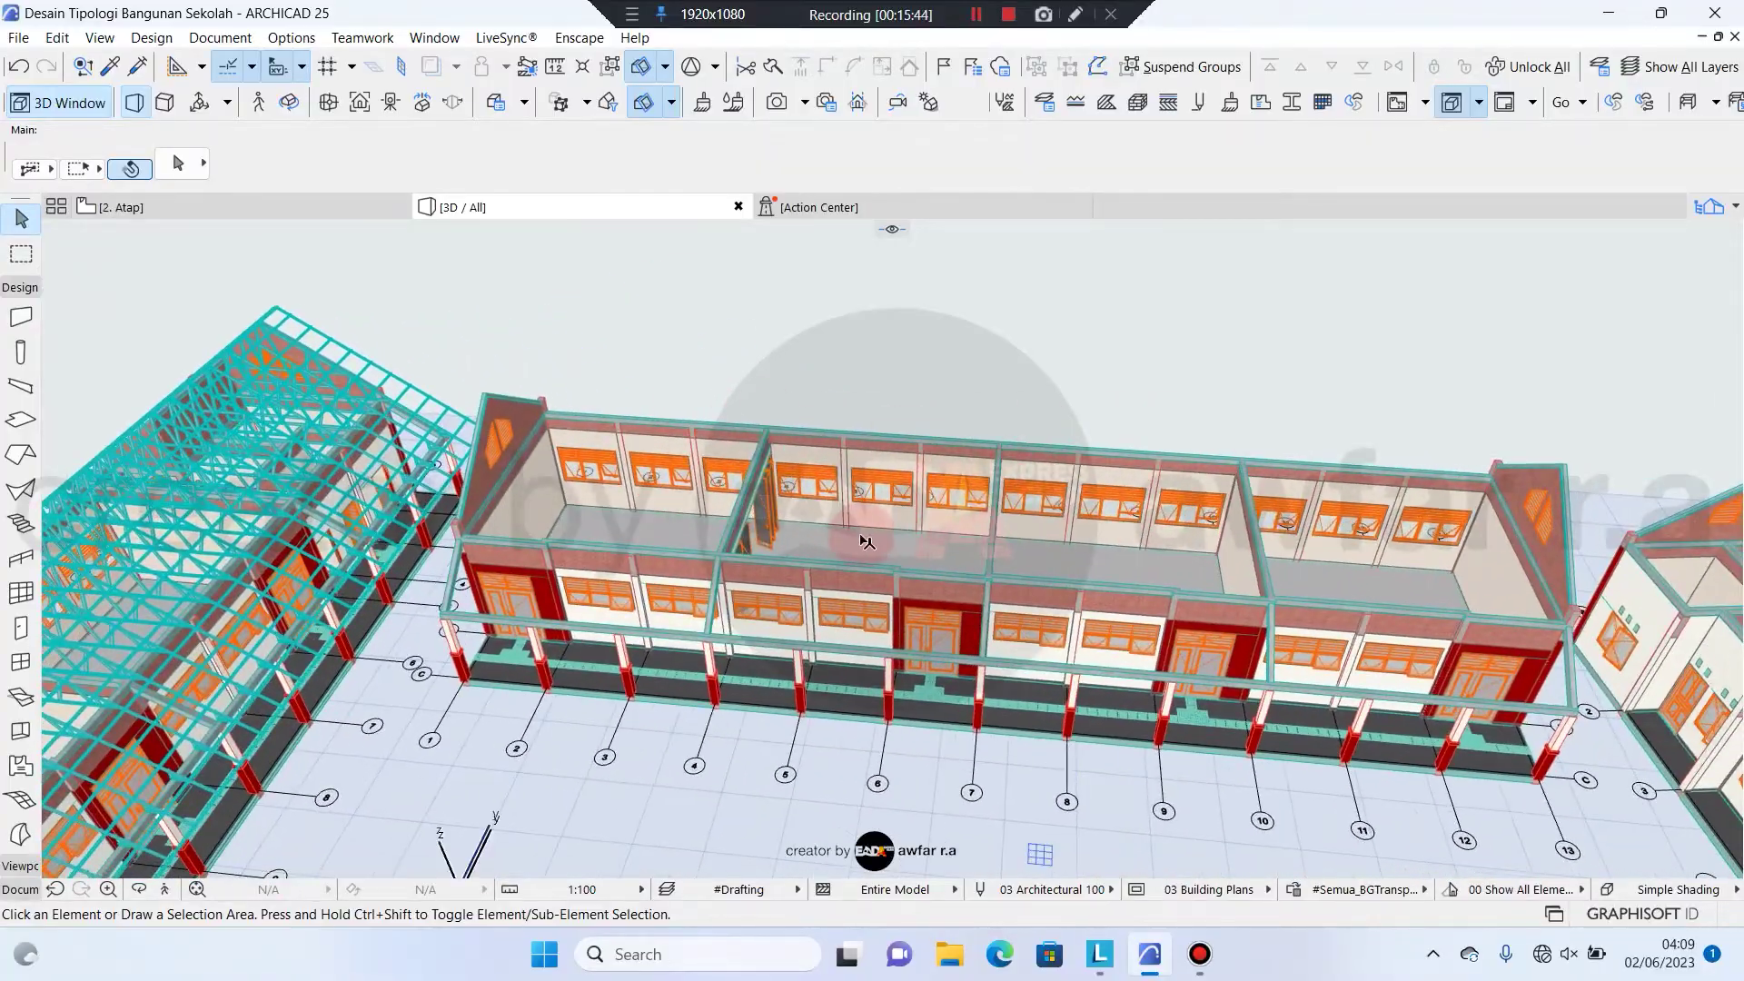
pyautogui.keyDown('shift'); pyautogui.moveTo(861, 534); pyautogui.dragTo(1125, 552, button='middle'); pyautogui.keyUp('shift')
pyautogui.scroll(-4, 1061, 405)
pyautogui.scroll(8, 1127, 545)
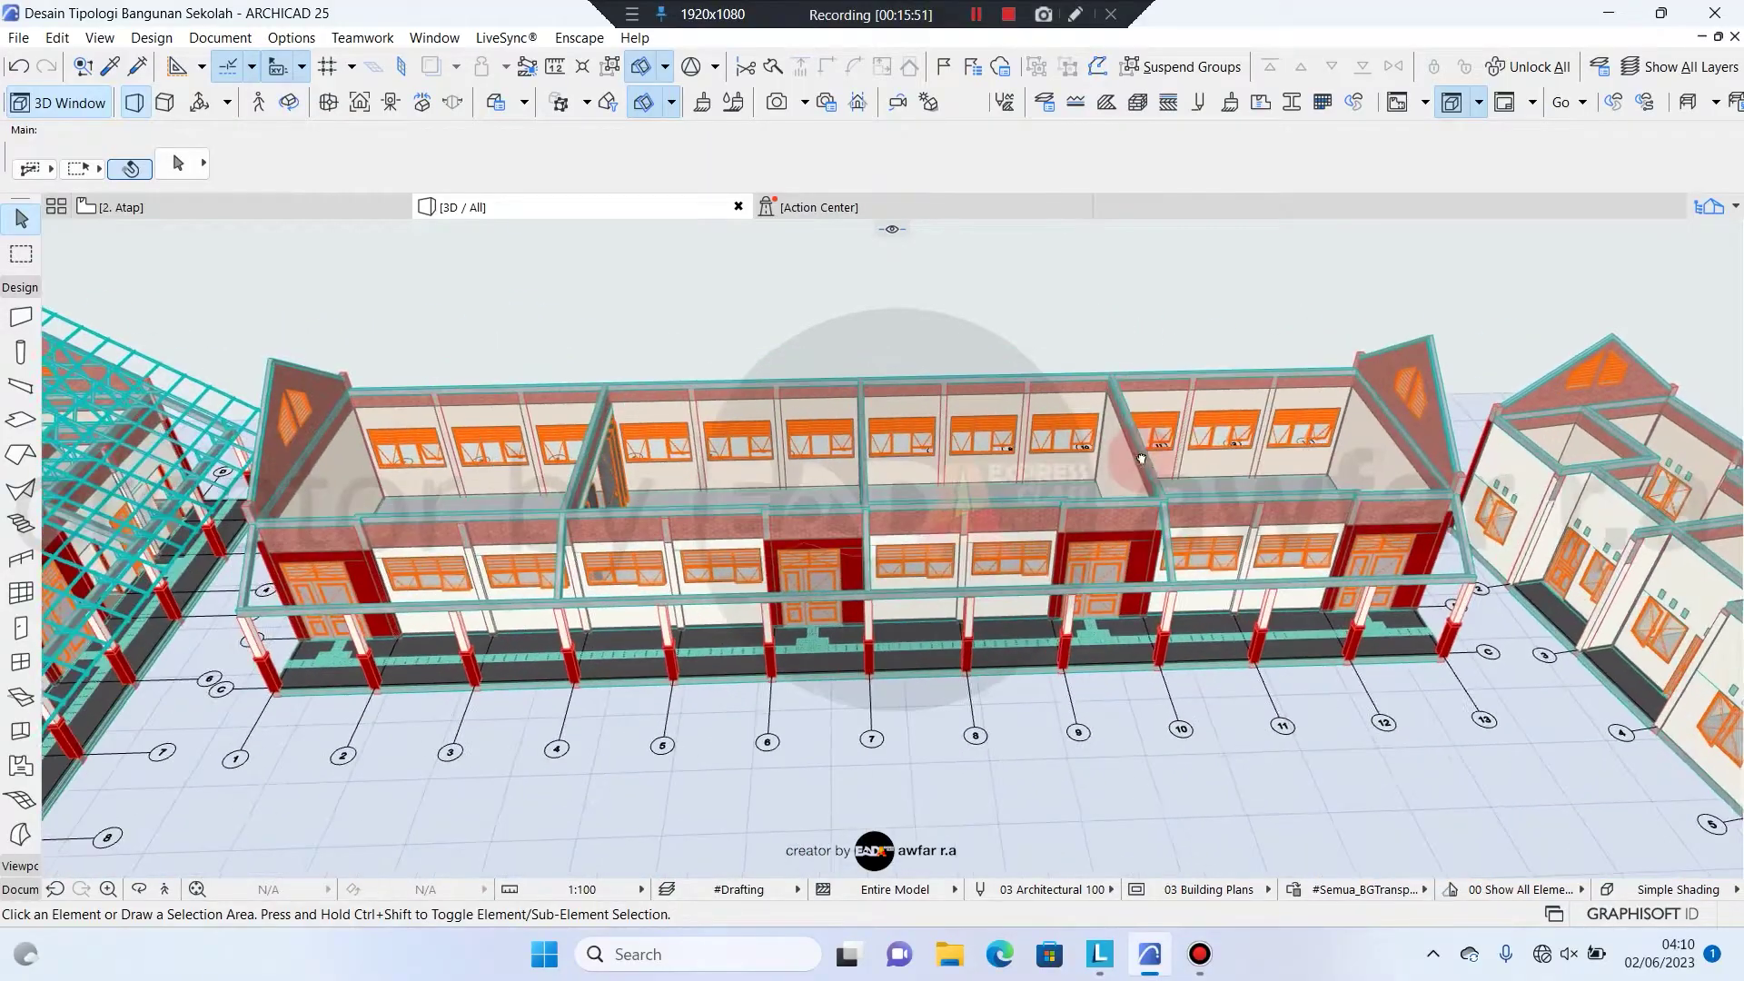
pyautogui.keyDown('shift'); pyautogui.moveTo(1141, 458); pyautogui.dragTo(834, 441, button='middle'); pyautogui.keyUp('shift')
pyautogui.scroll(2, 728, 467)
pyautogui.keyDown('shift'); pyautogui.moveTo(727, 481); pyautogui.dragTo(732, 369, button='middle'); pyautogui.keyUp('shift')
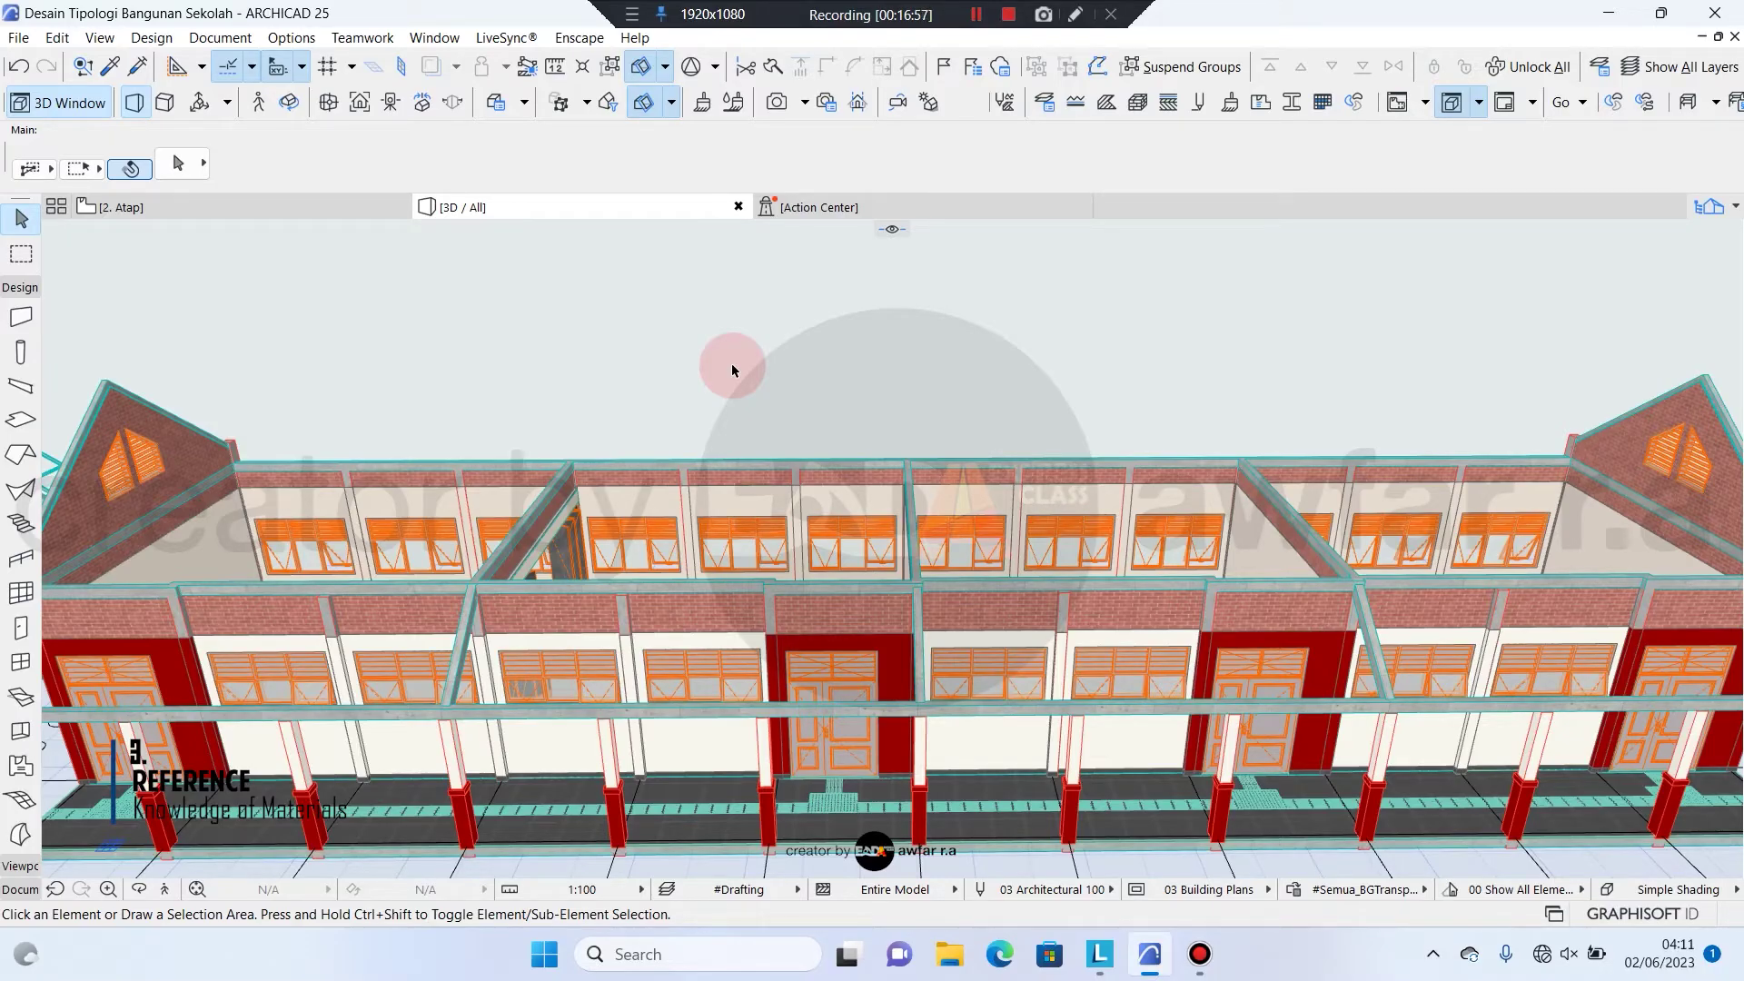
# Select the roof truss nearest the end gable of the neighbouring roofed block and examine its shape and object information
pyautogui.moveTo(845, 399); pyautogui.dragTo(902, 583, button='middle')
pyautogui.scroll(-2, 869, 413)
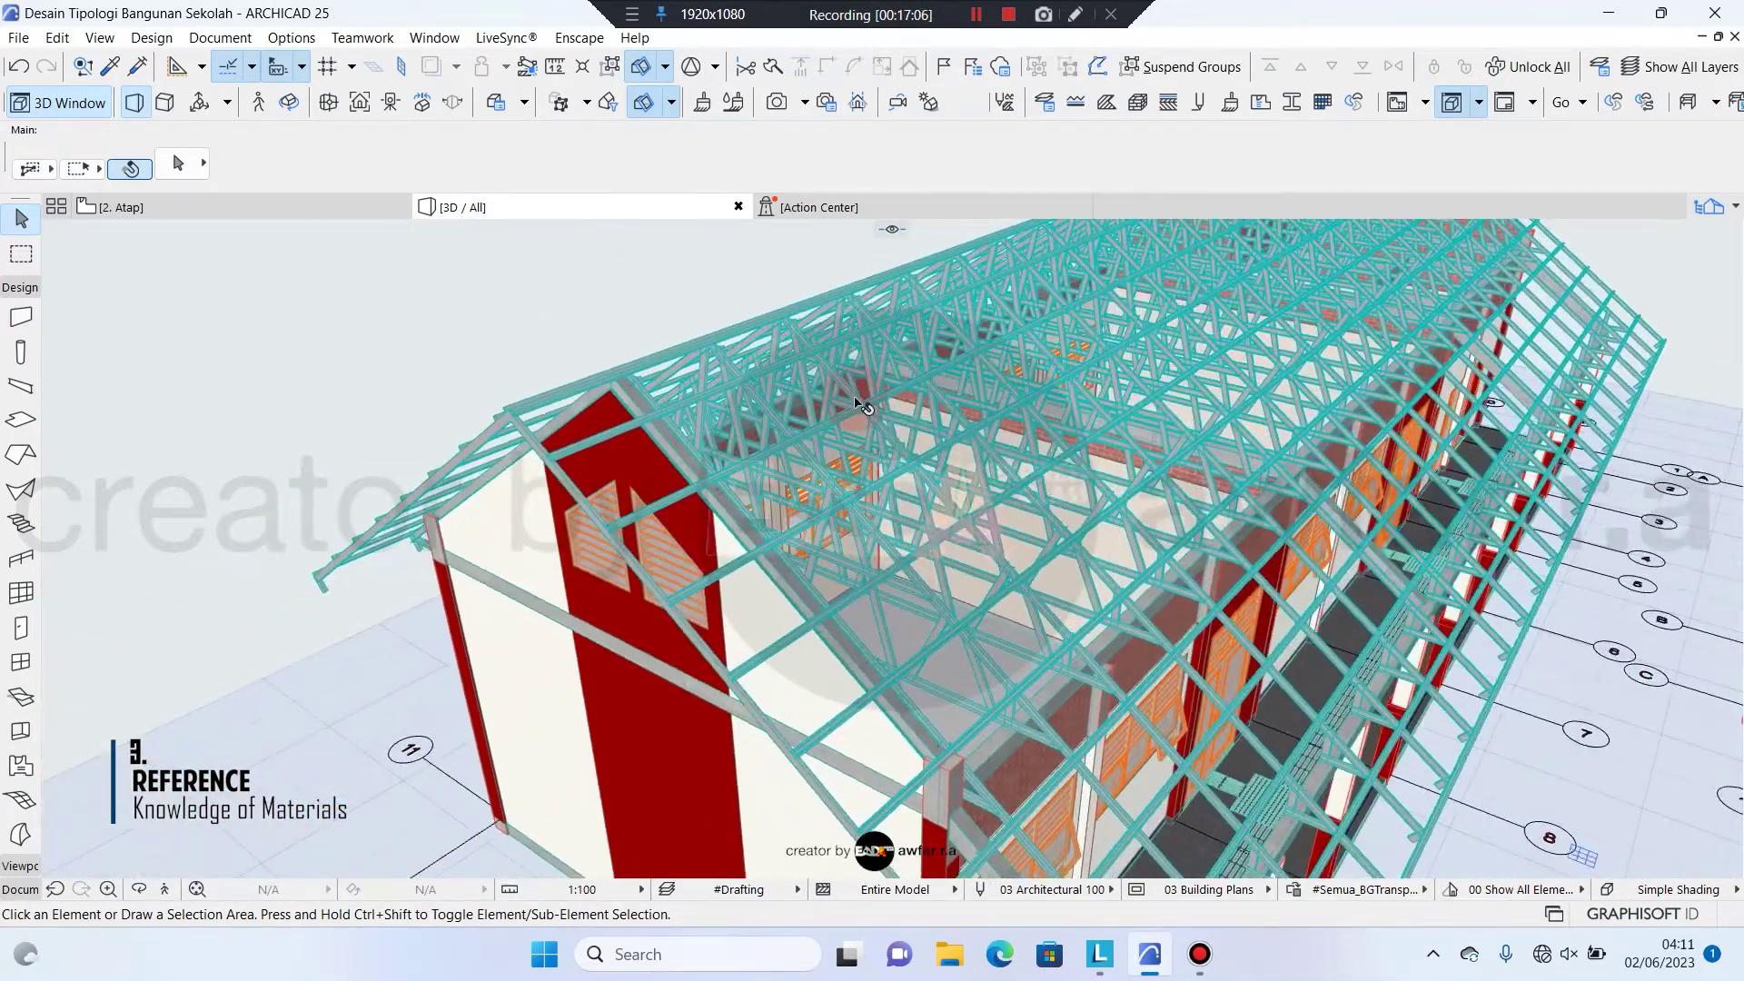
pyautogui.moveTo(854, 400); pyautogui.dragTo(786, 431, button='middle')
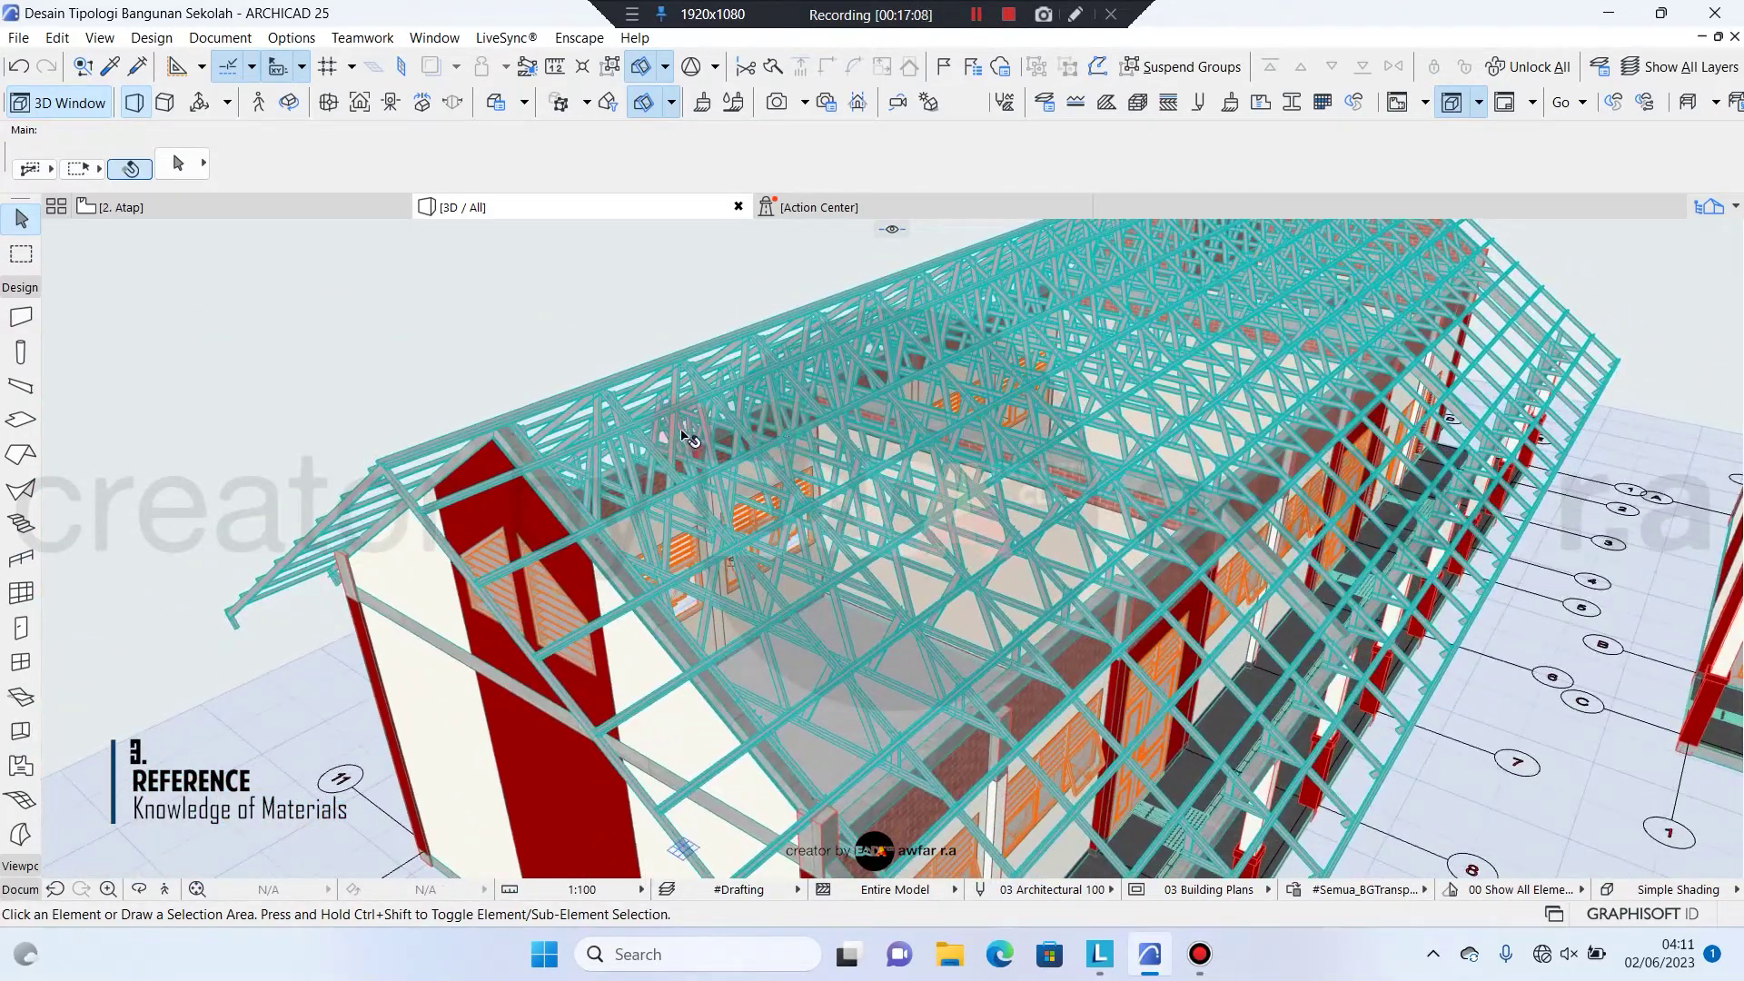
pyautogui.keyDown('shift'); pyautogui.moveTo(636, 496); pyautogui.dragTo(727, 511, button='middle'); pyautogui.keyUp('shift')
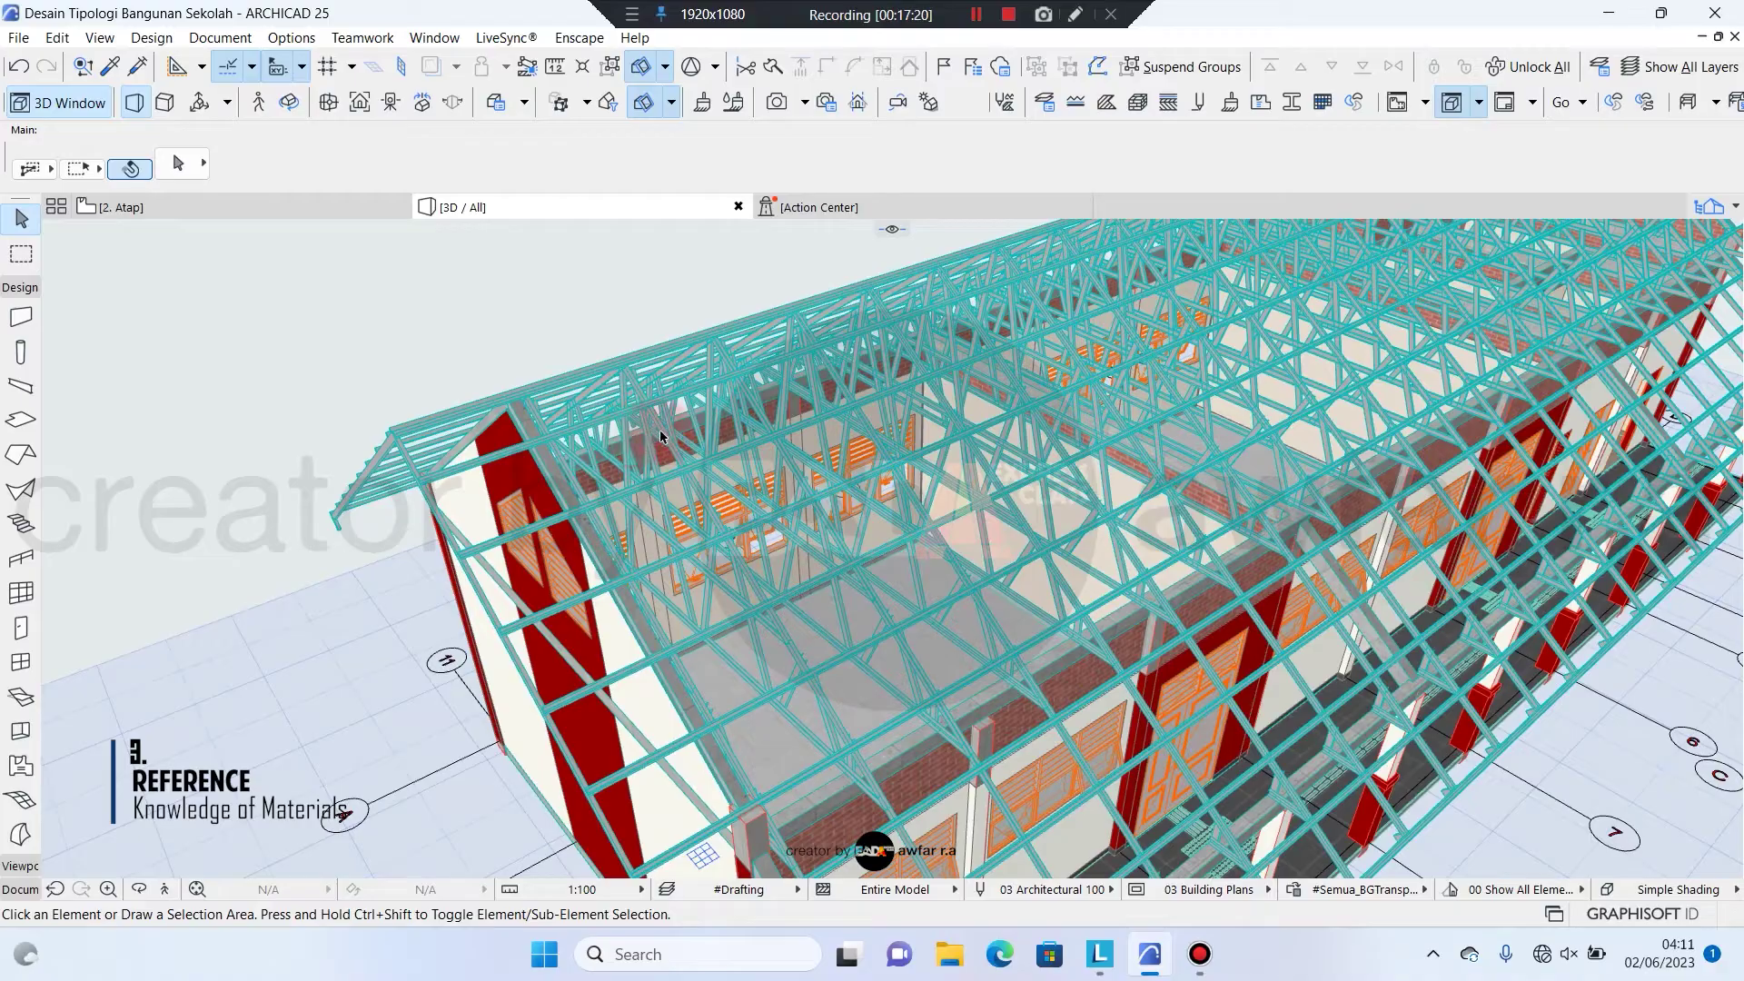
pyautogui.click(683, 474)
pyautogui.scroll(3, 677, 482)
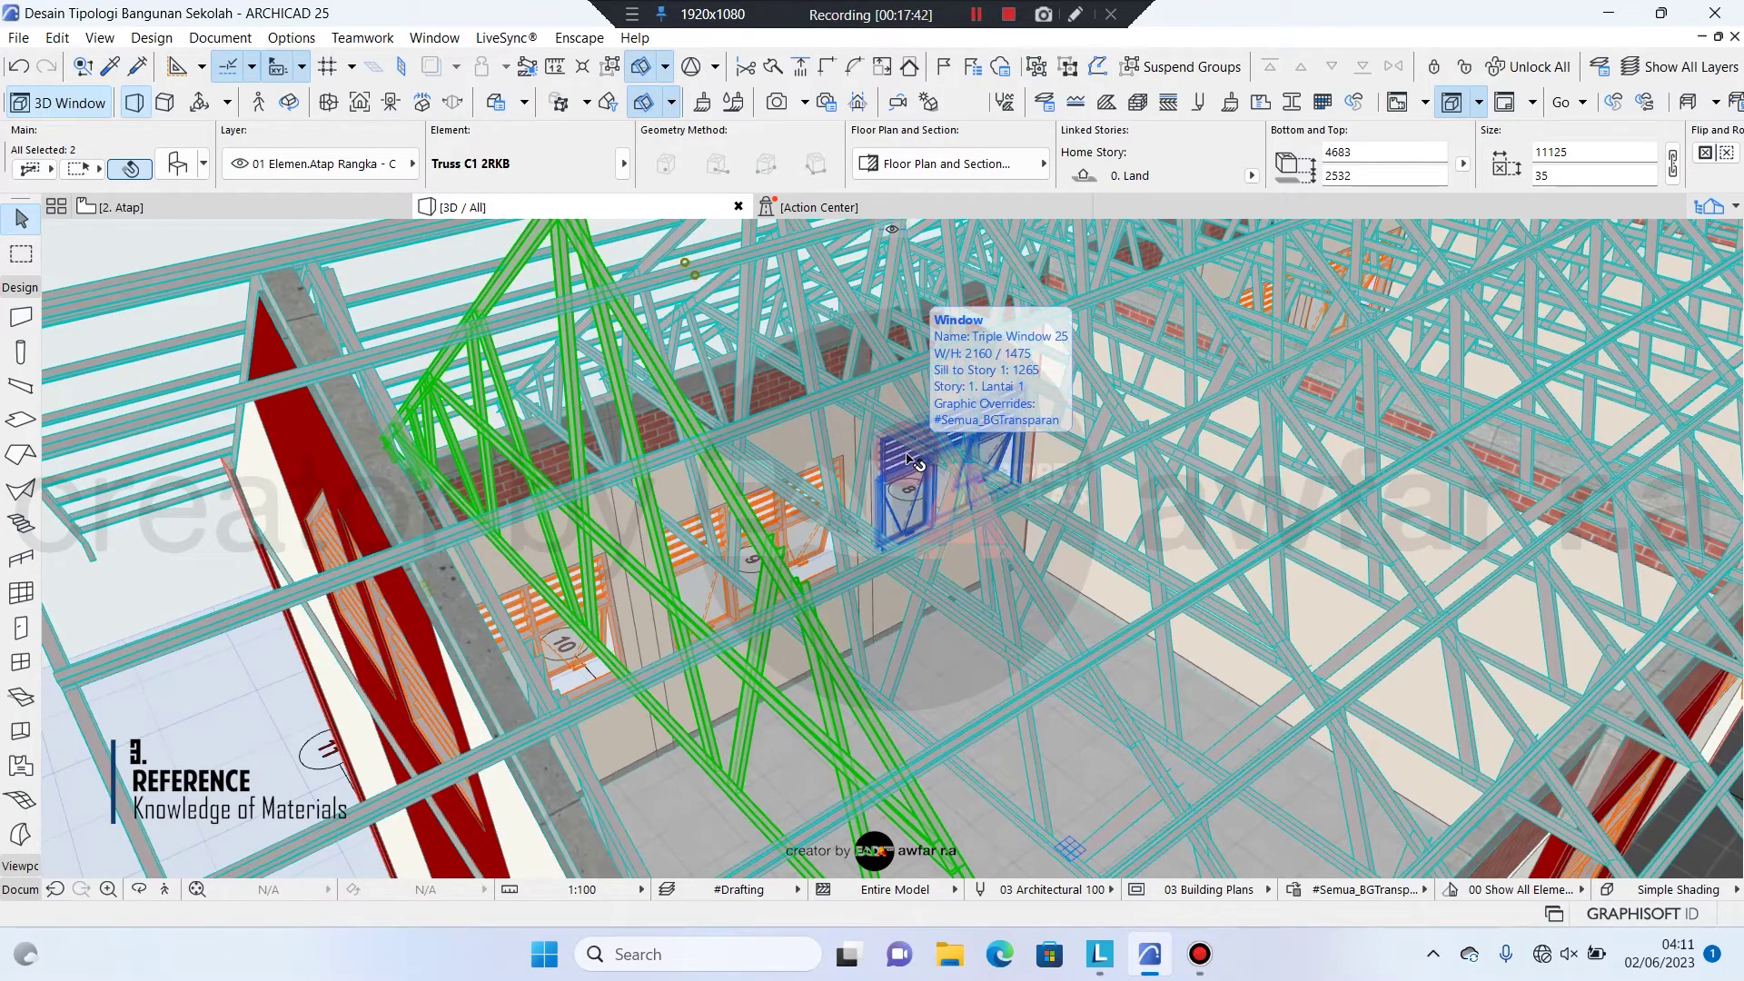
pyautogui.scroll(5, 913, 461)
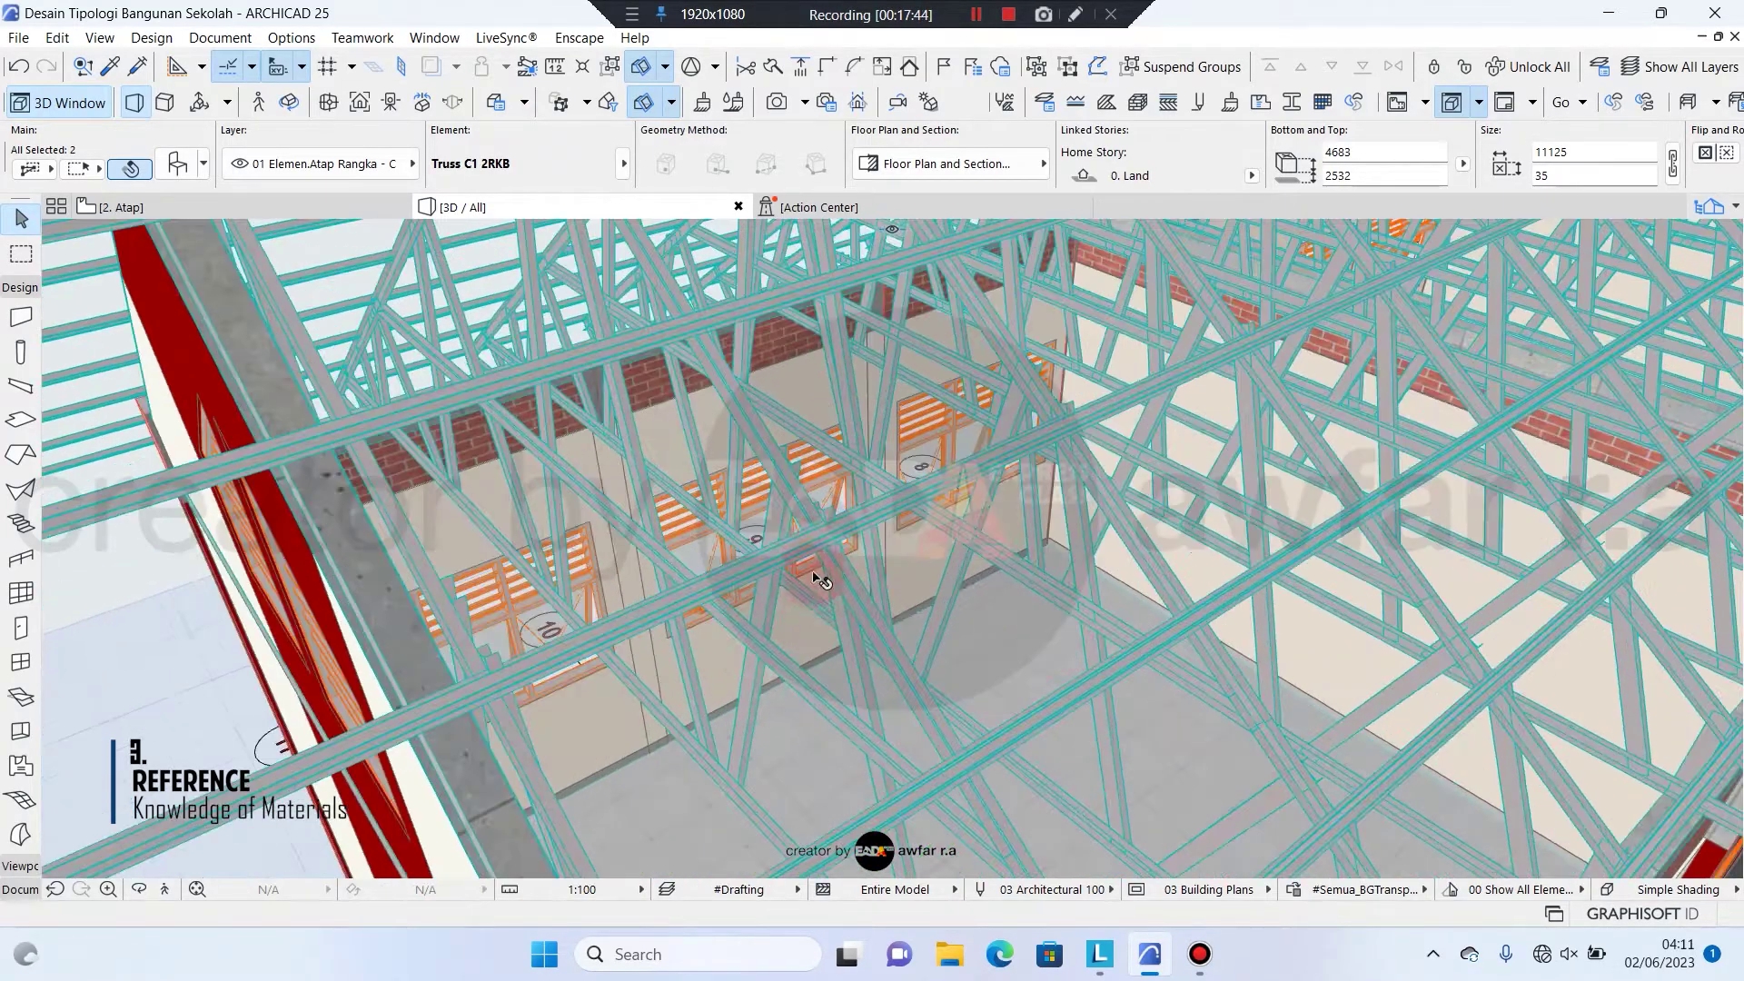
pyautogui.scroll(10, 805, 552)
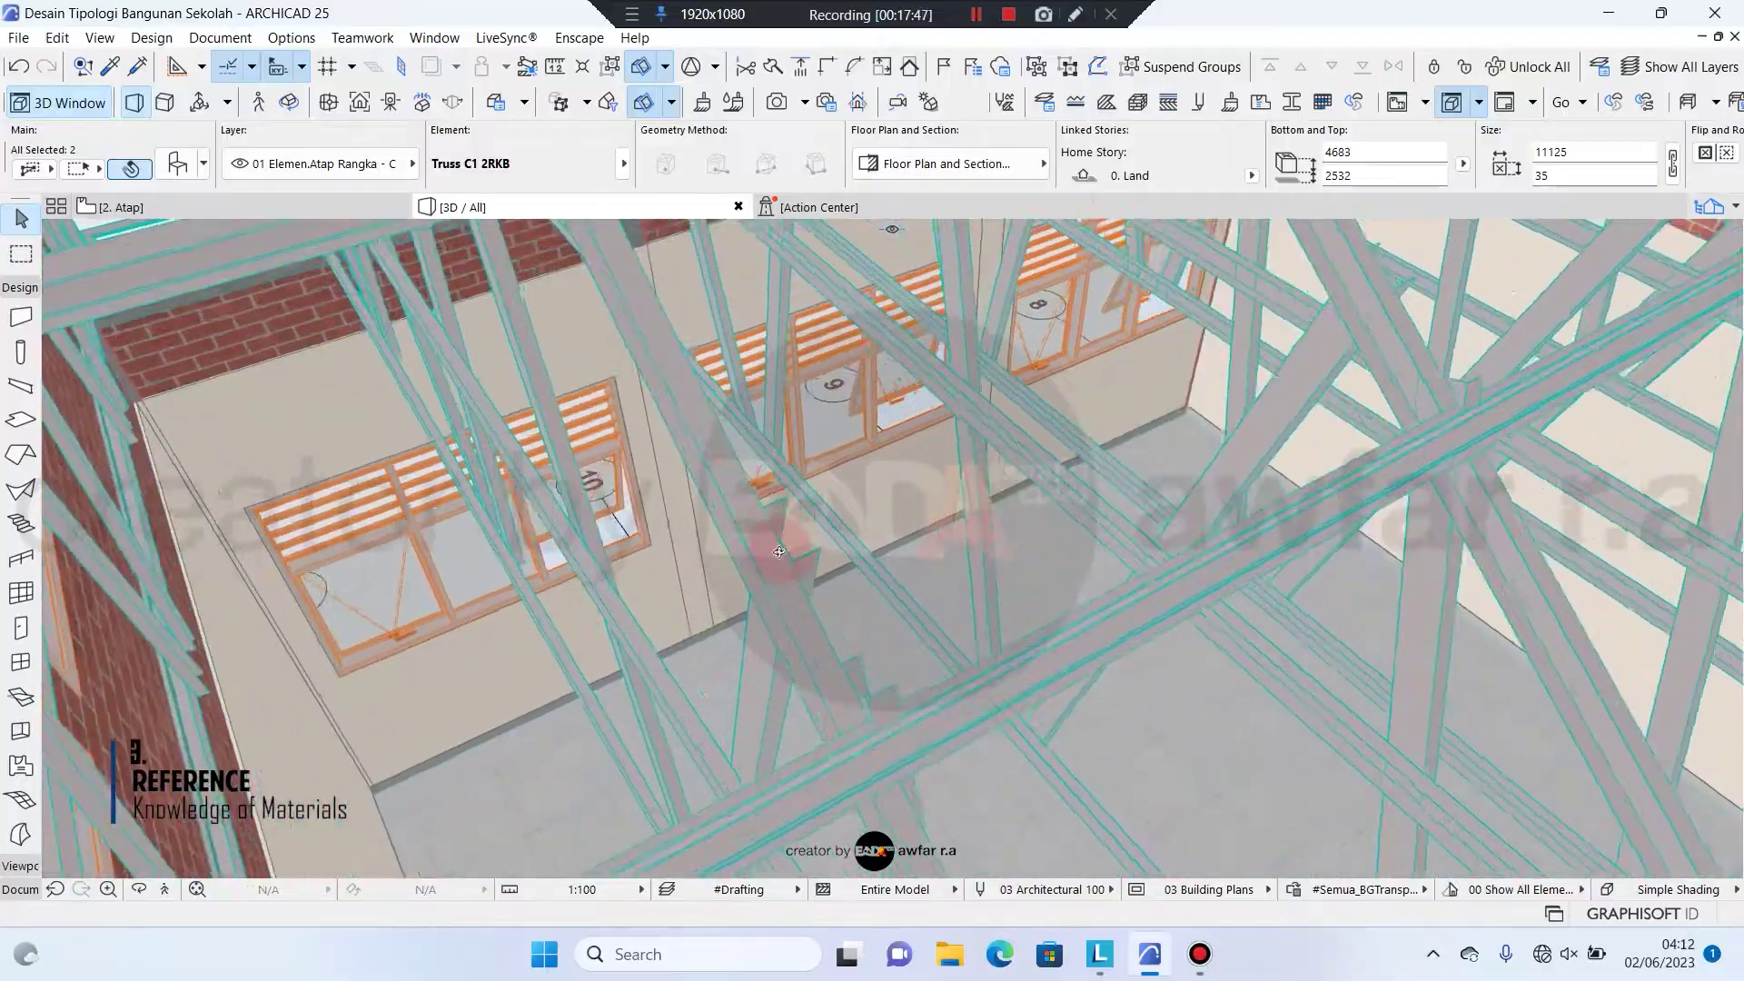
pyautogui.scroll(-6, 783, 583)
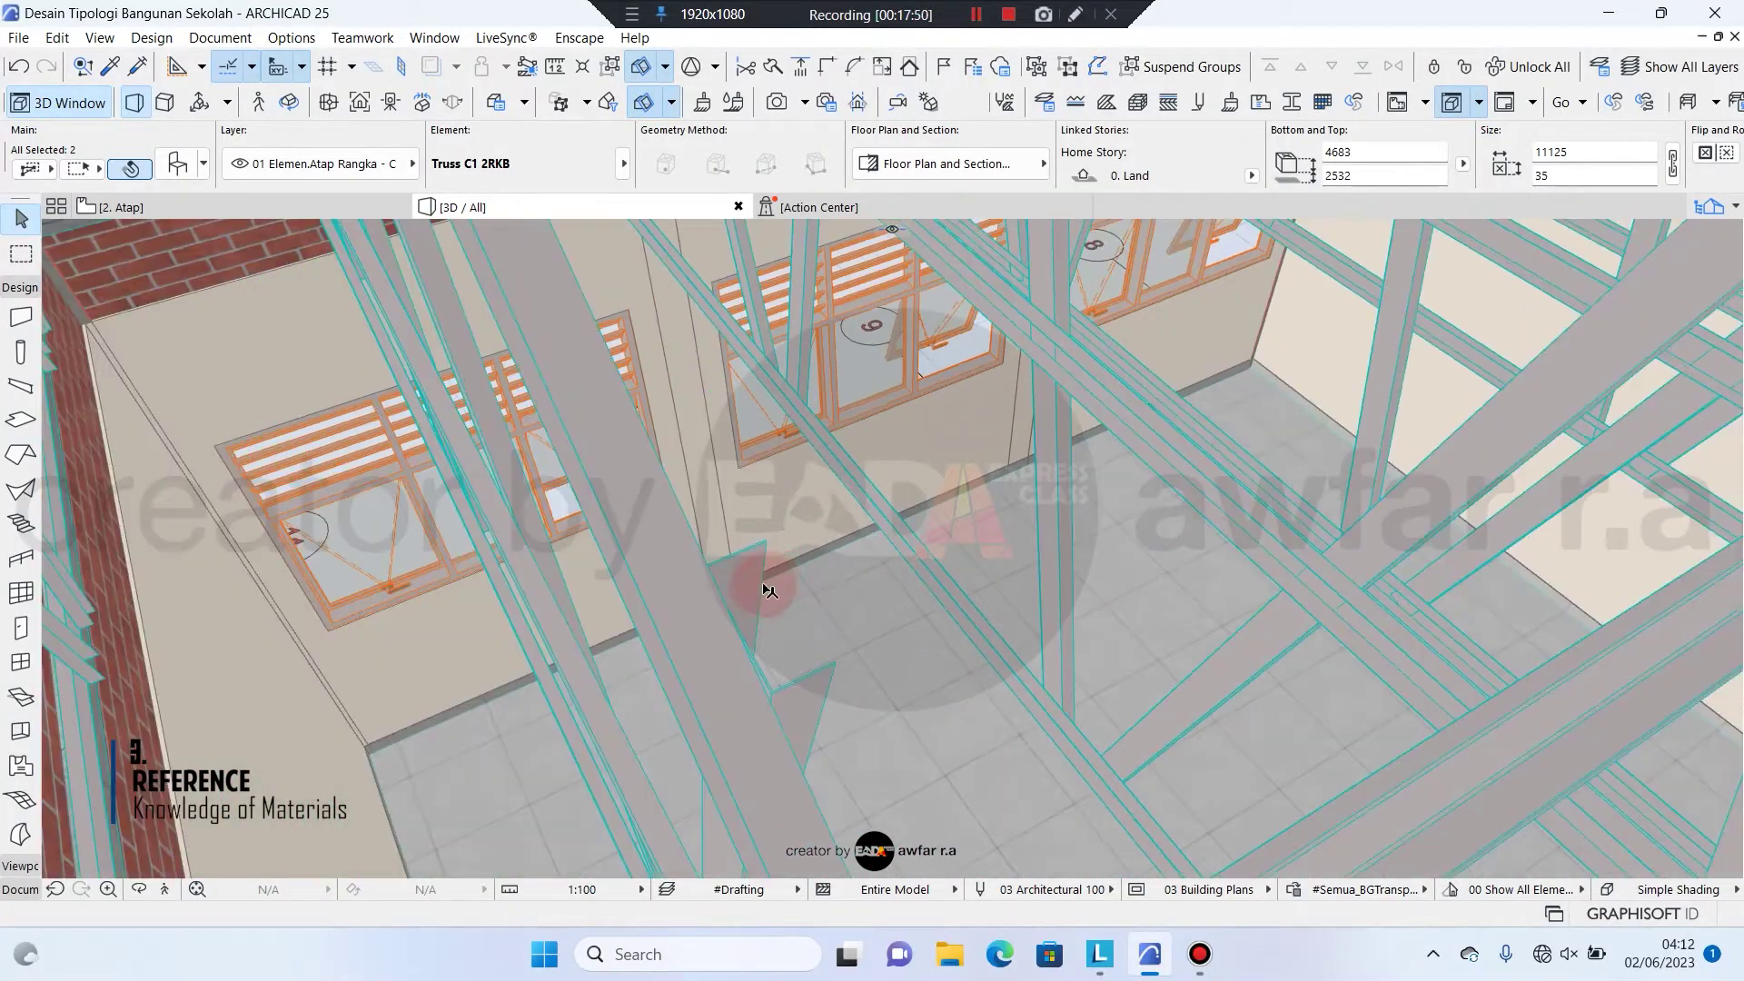
pyautogui.scroll(-8, 725, 620)
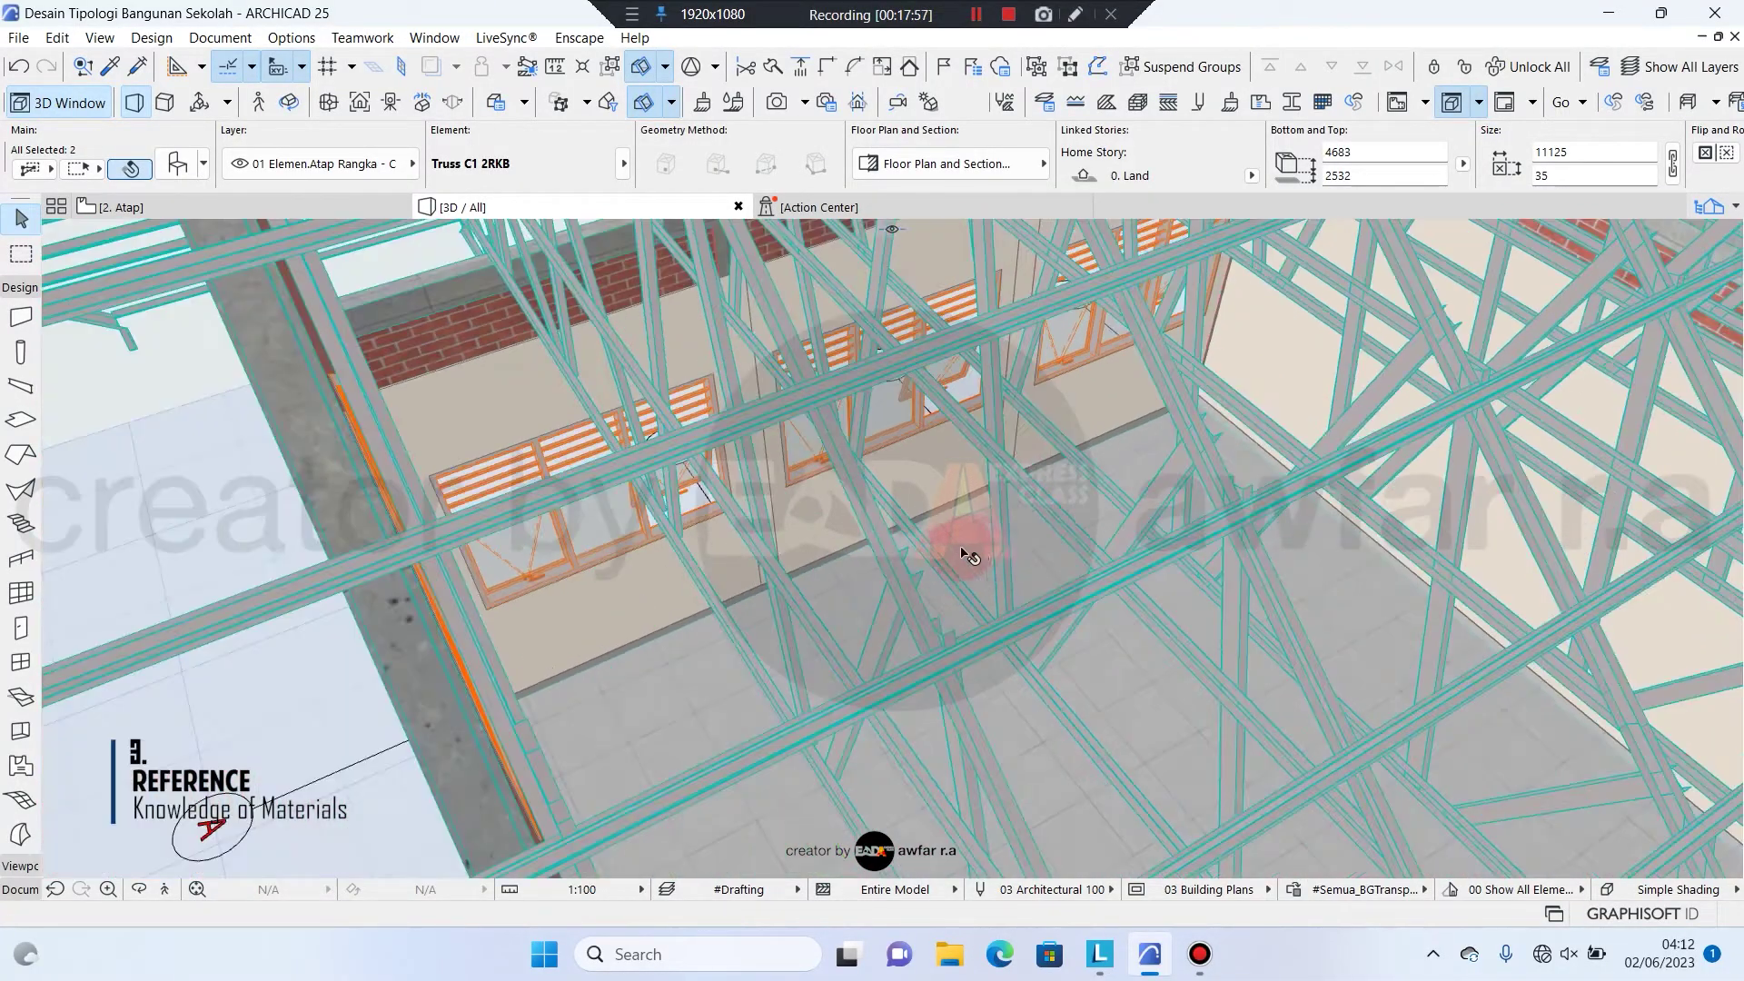
pyautogui.keyDown('shift'); pyautogui.moveTo(965, 548); pyautogui.dragTo(956, 627, button='middle'); pyautogui.keyUp('shift')
pyautogui.scroll(-5, 963, 633)
pyautogui.scroll(3, 761, 287)
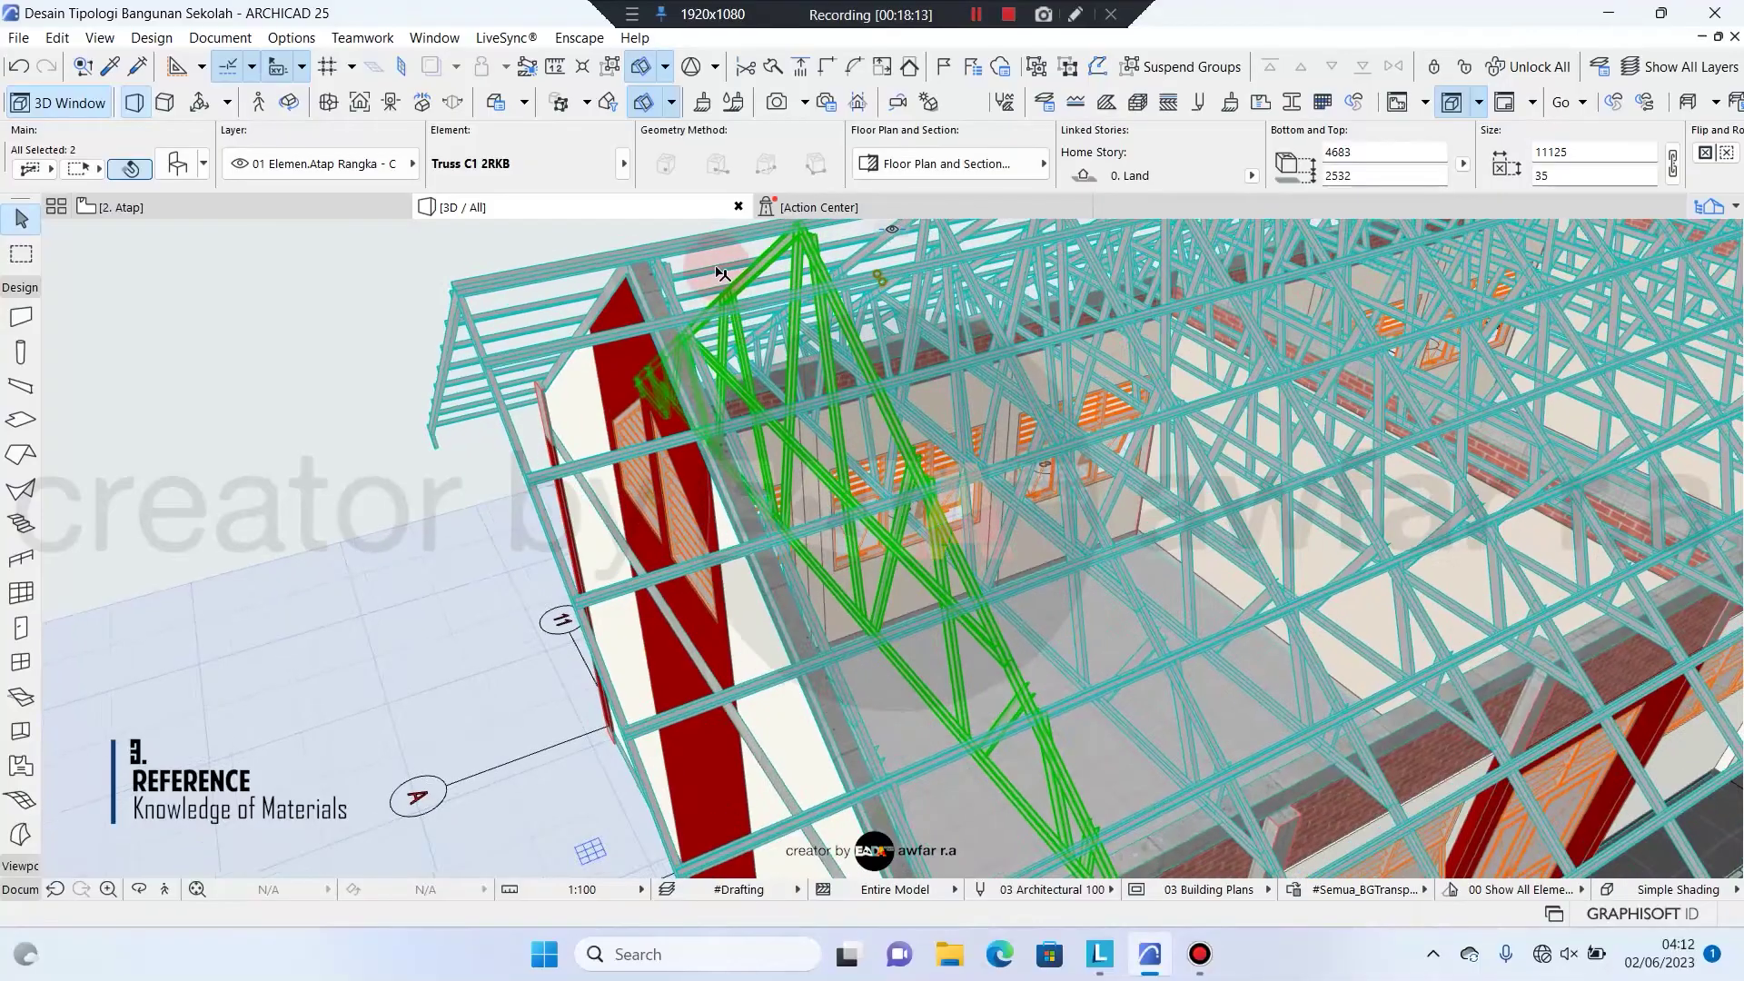
pyautogui.moveTo(763, 273)
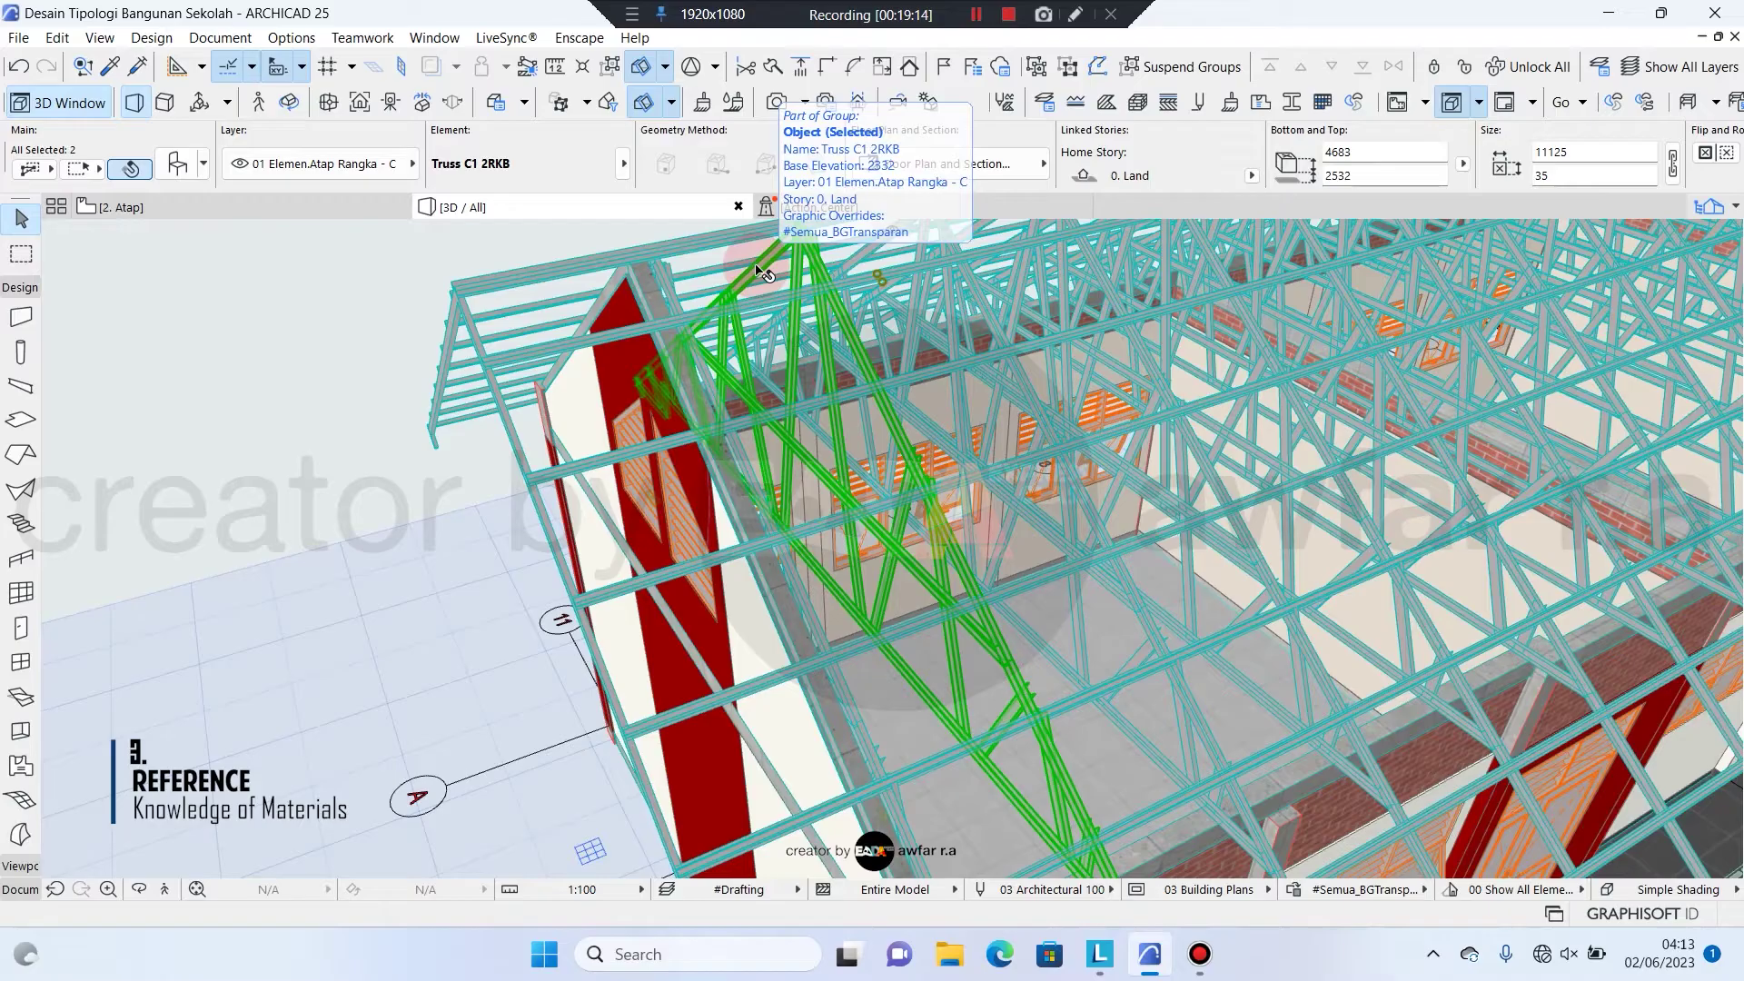
# Examine the classroom interior and its window wall beneath the roof trusses of the roofed block
pyautogui.keyDown('shift'); pyautogui.moveTo(868, 515); pyautogui.dragTo(674, 314, button='middle'); pyautogui.keyUp('shift')
pyautogui.scroll(2, 854, 633)
pyautogui.scroll(3, 845, 627)
pyautogui.scroll(-3, 862, 619)
pyautogui.scroll(-3, 667, 281)
pyautogui.scroll(4, 845, 525)
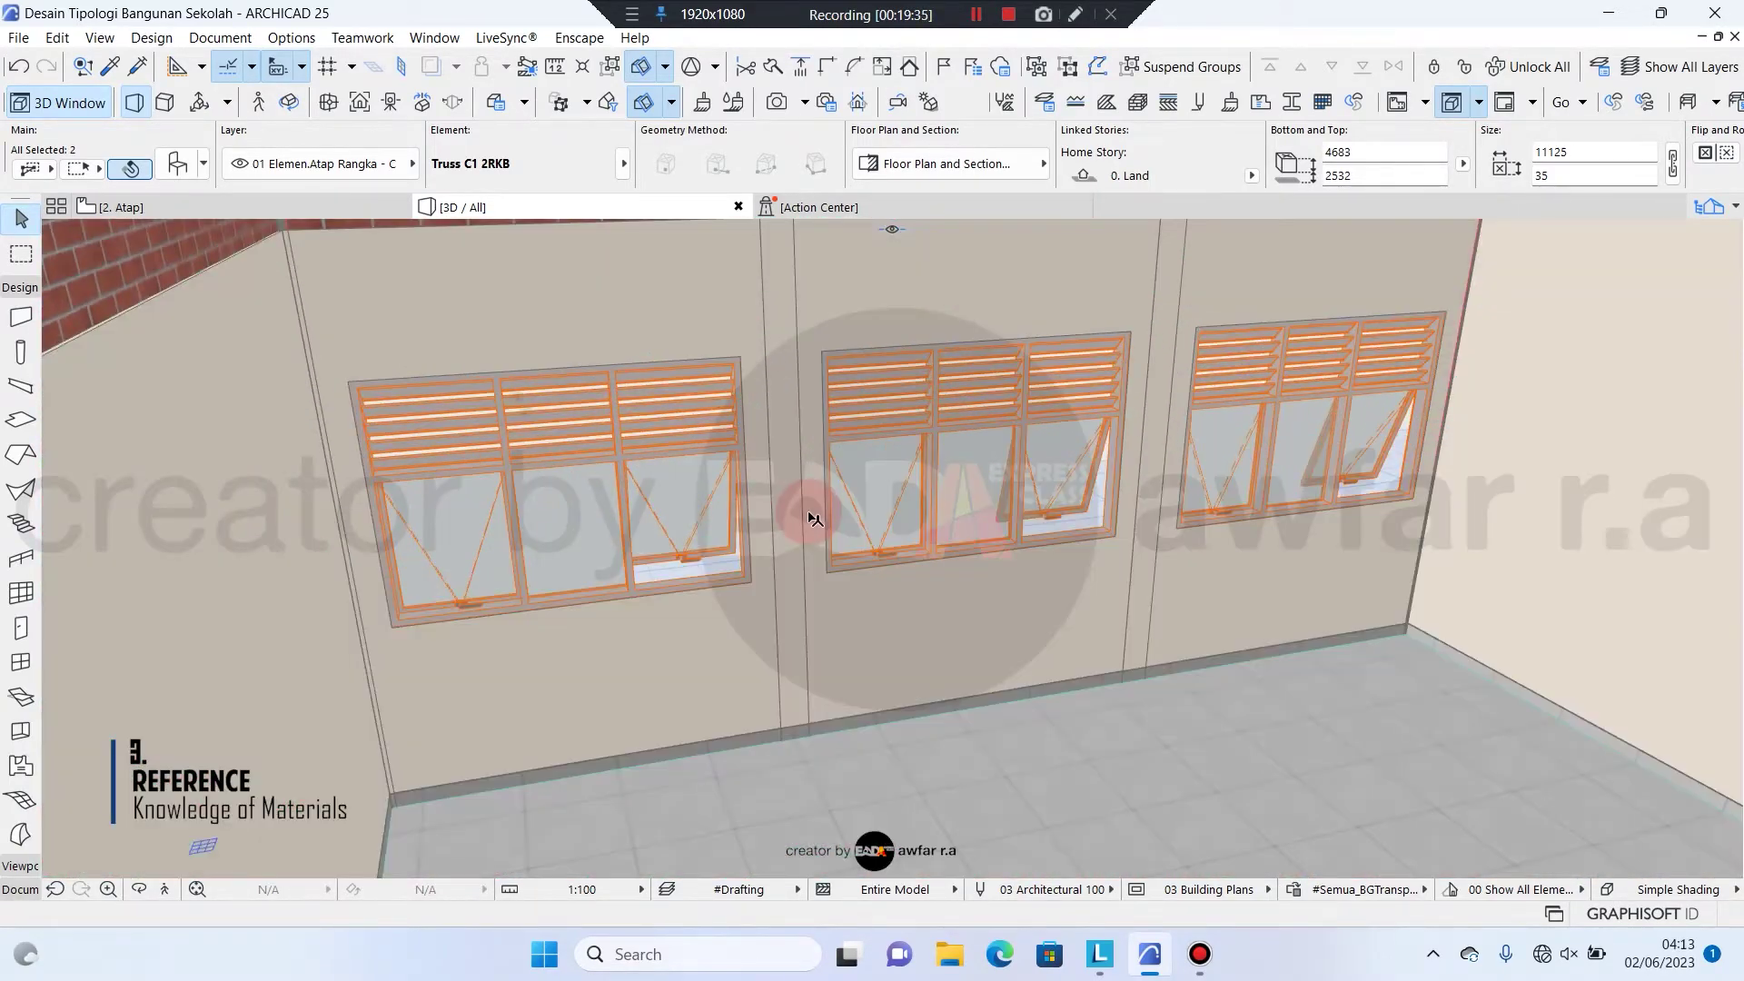
pyautogui.scroll(-3, 814, 519)
pyautogui.keyDown('shift'); pyautogui.moveTo(814, 518); pyautogui.dragTo(841, 581, button='middle'); pyautogui.keyUp('shift')
# Select the long steel roof beam above the roofed block's veranda and examine its V-shaped end profile and properties
pyautogui.click(1140, 647)
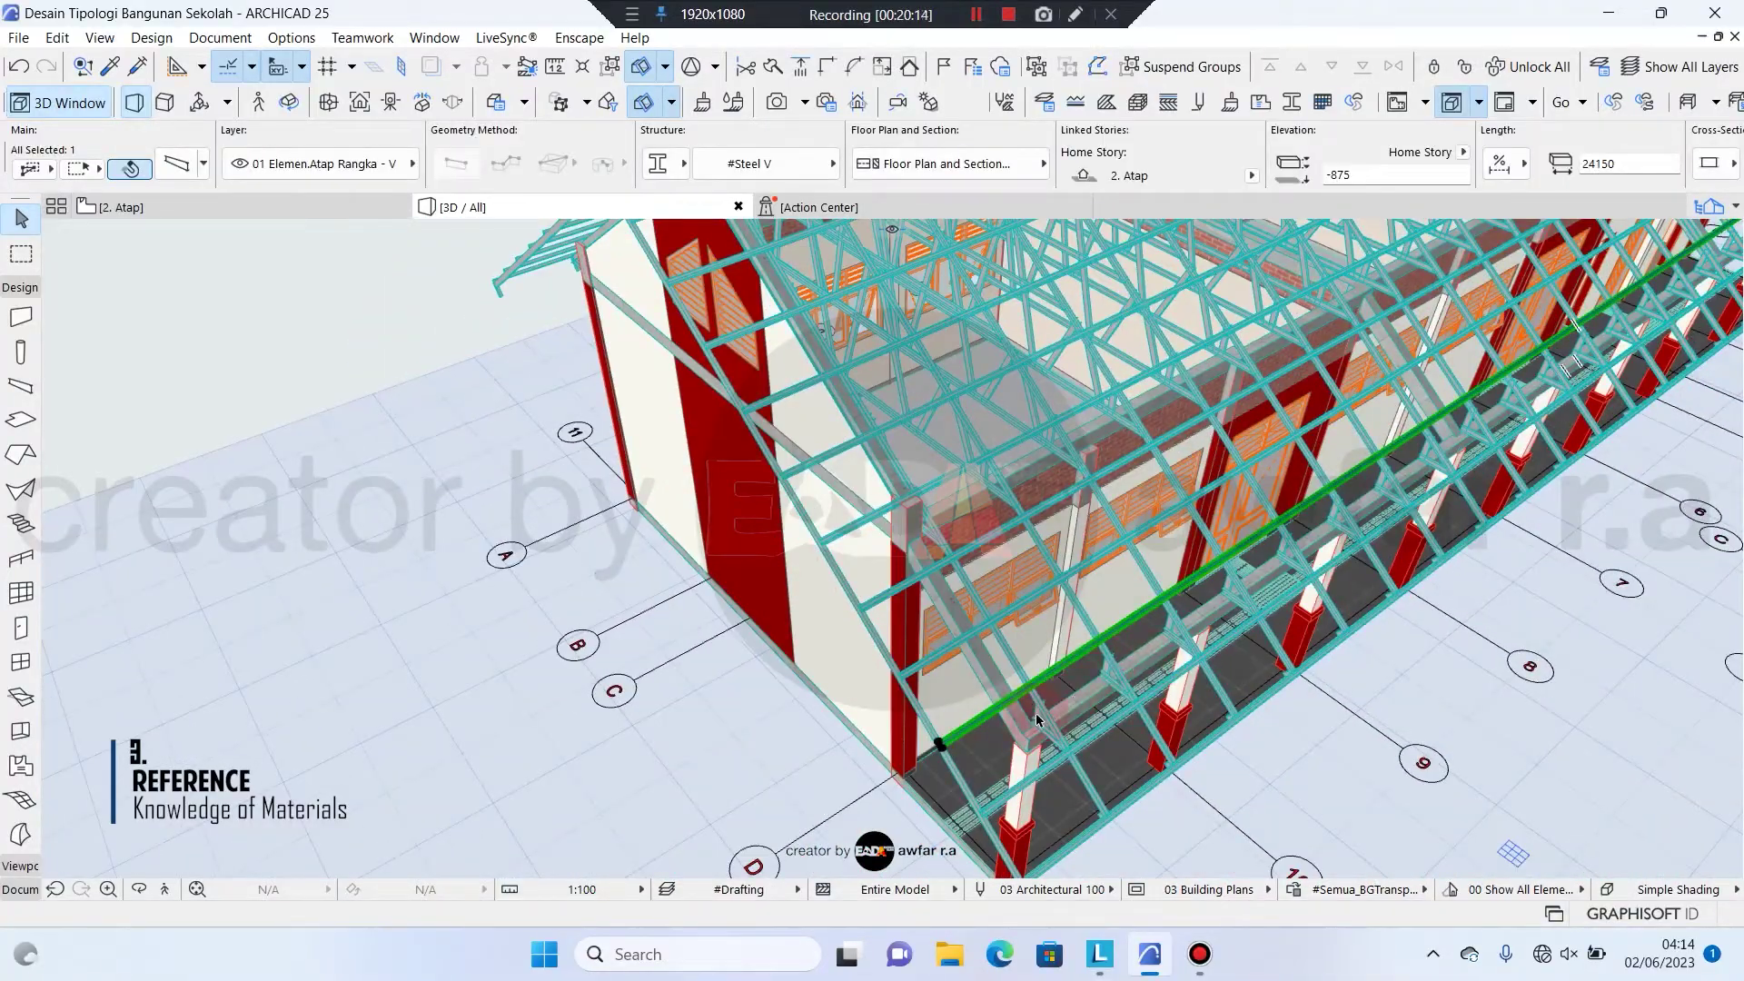
pyautogui.keyDown('shift'); pyautogui.moveTo(953, 714); pyautogui.dragTo(1106, 515, button='middle'); pyautogui.keyUp('shift')
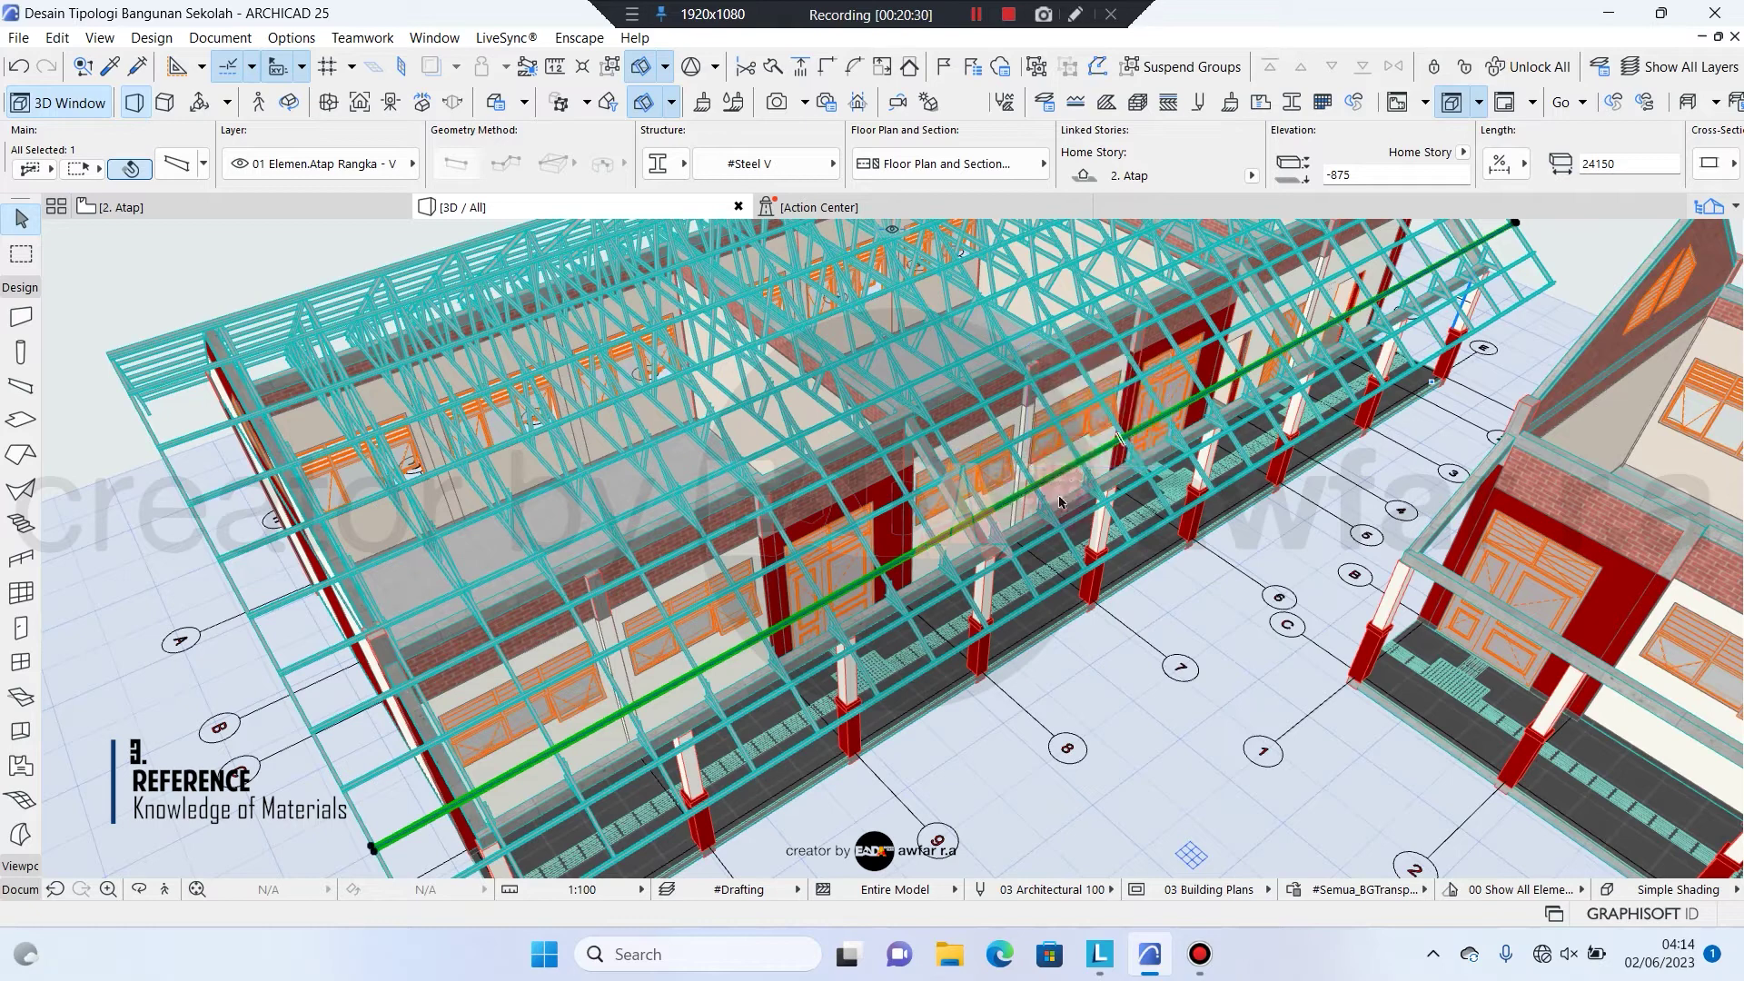
pyautogui.moveTo(882, 570)
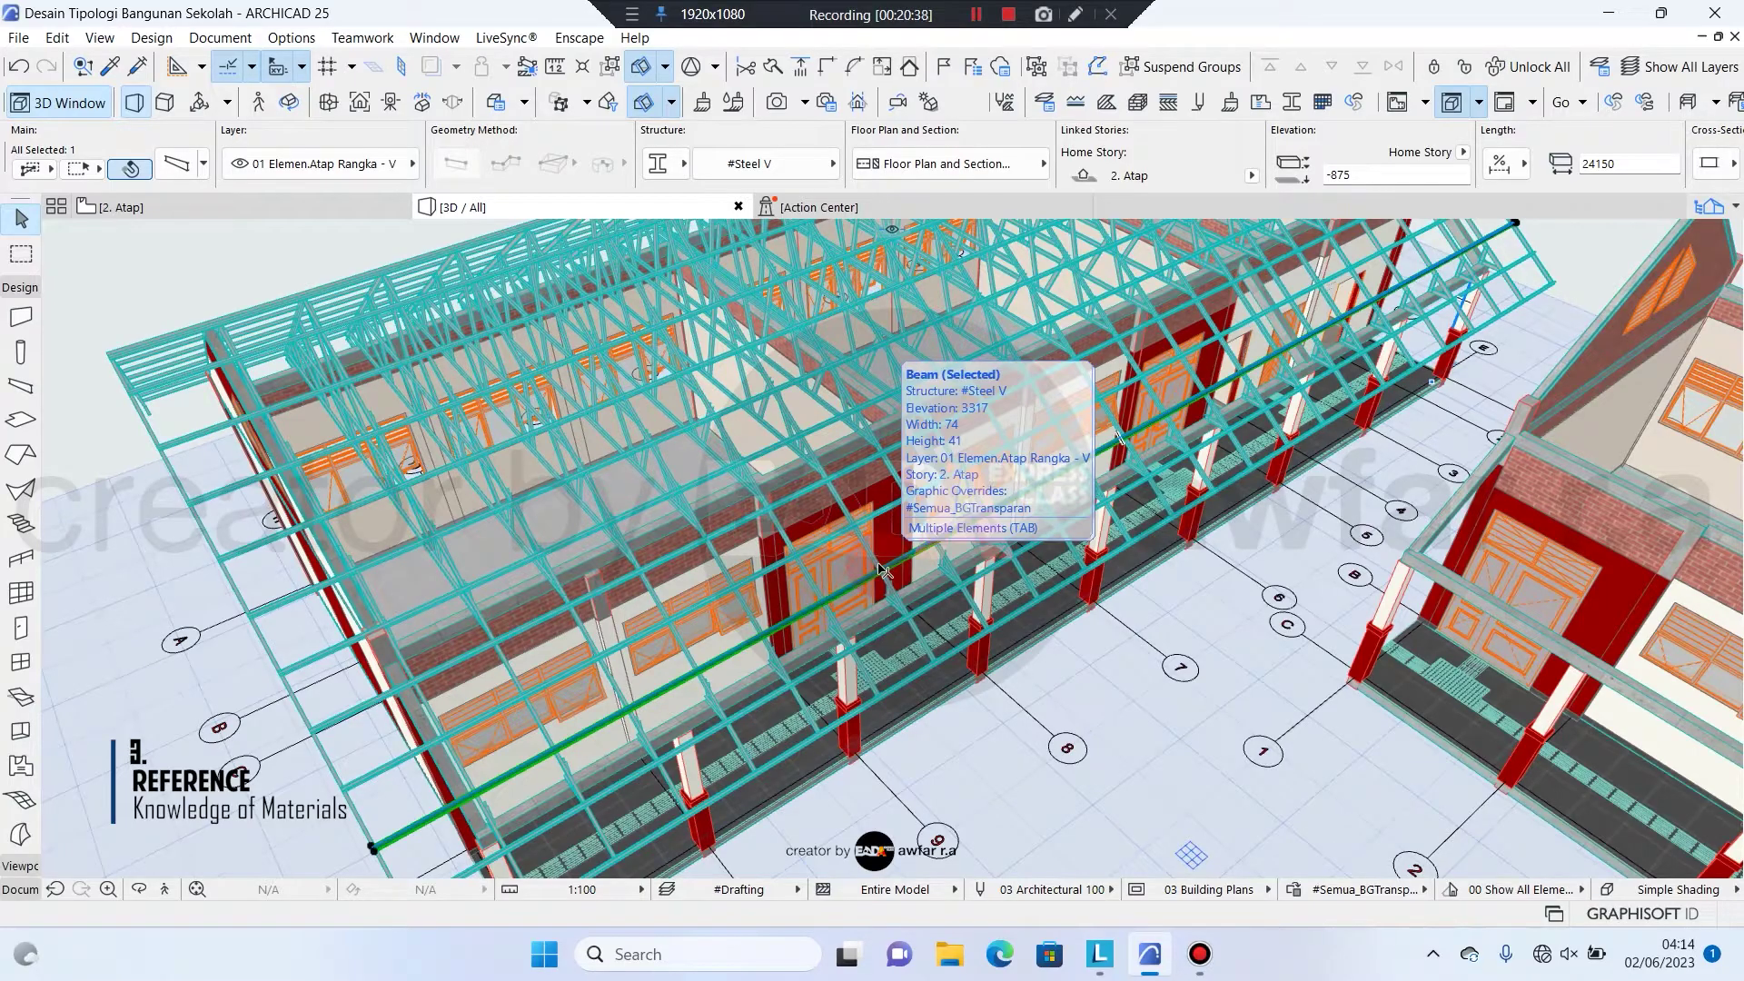
pyautogui.moveTo(889, 601); pyautogui.dragTo(1022, 560, button='middle')
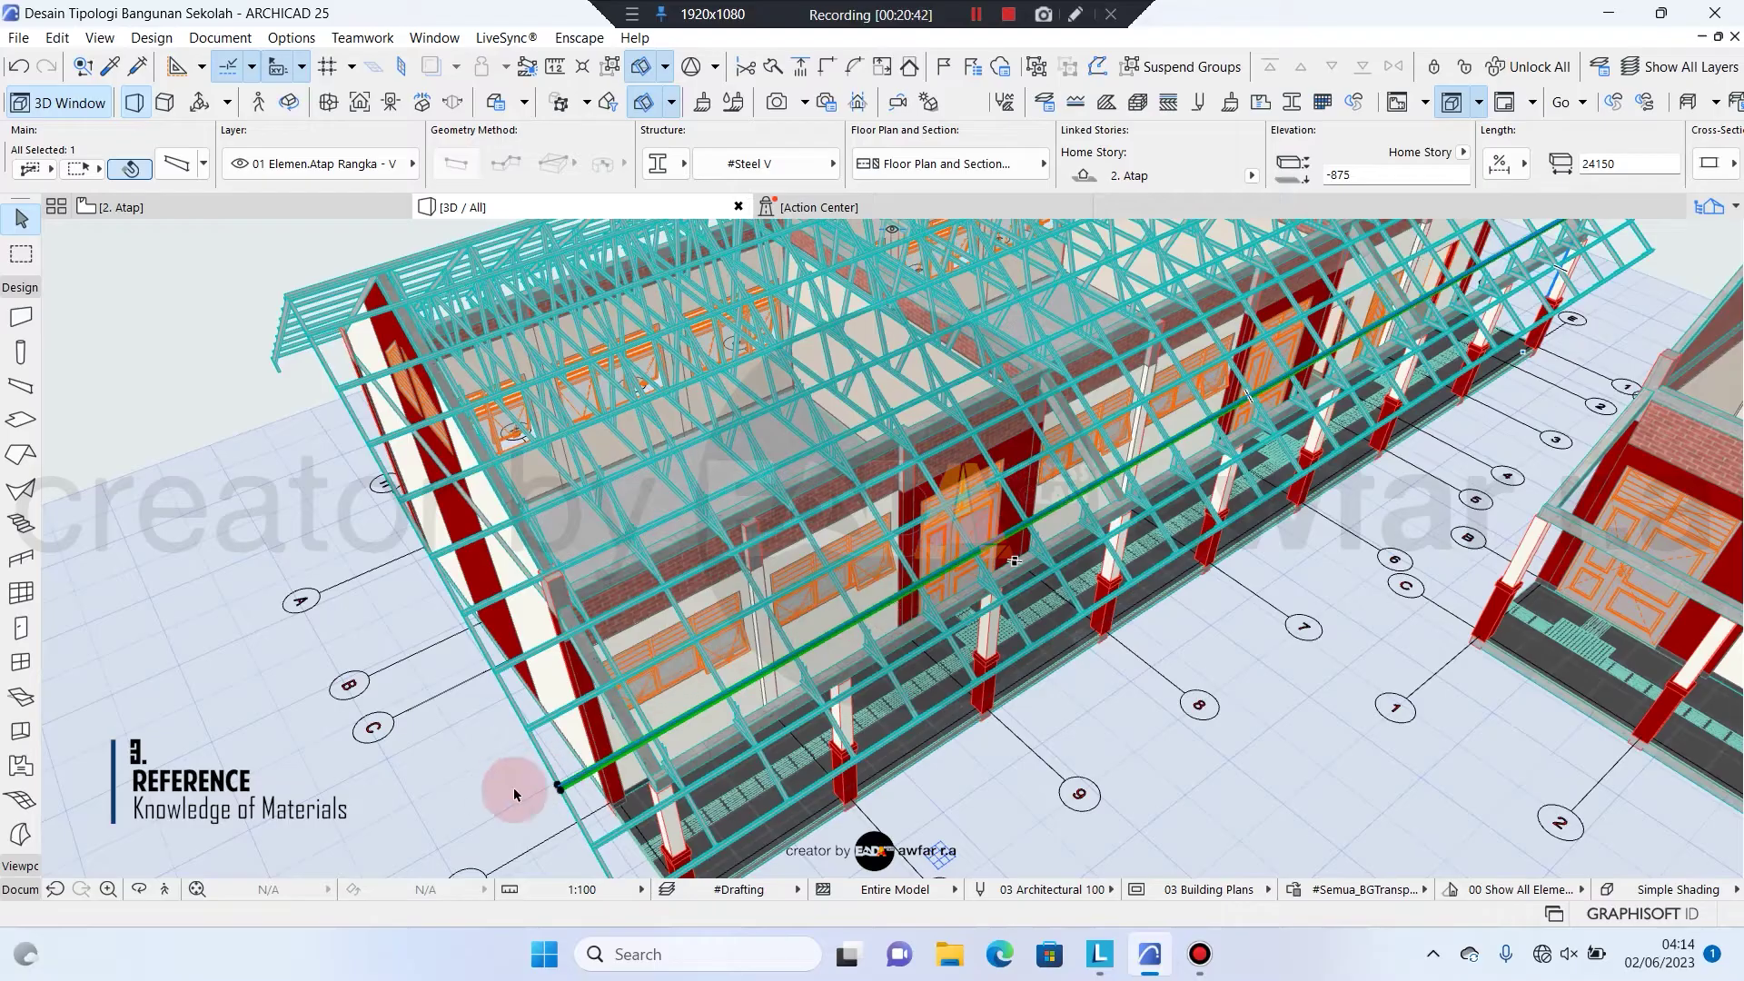
pyautogui.scroll(6, 530, 800)
pyautogui.keyDown('shift'); pyautogui.moveTo(613, 785); pyautogui.dragTo(804, 681, button='middle'); pyautogui.keyUp('shift')
pyautogui.keyDown('shift'); pyautogui.moveTo(804, 680); pyautogui.dragTo(774, 677); pyautogui.keyUp('shift')
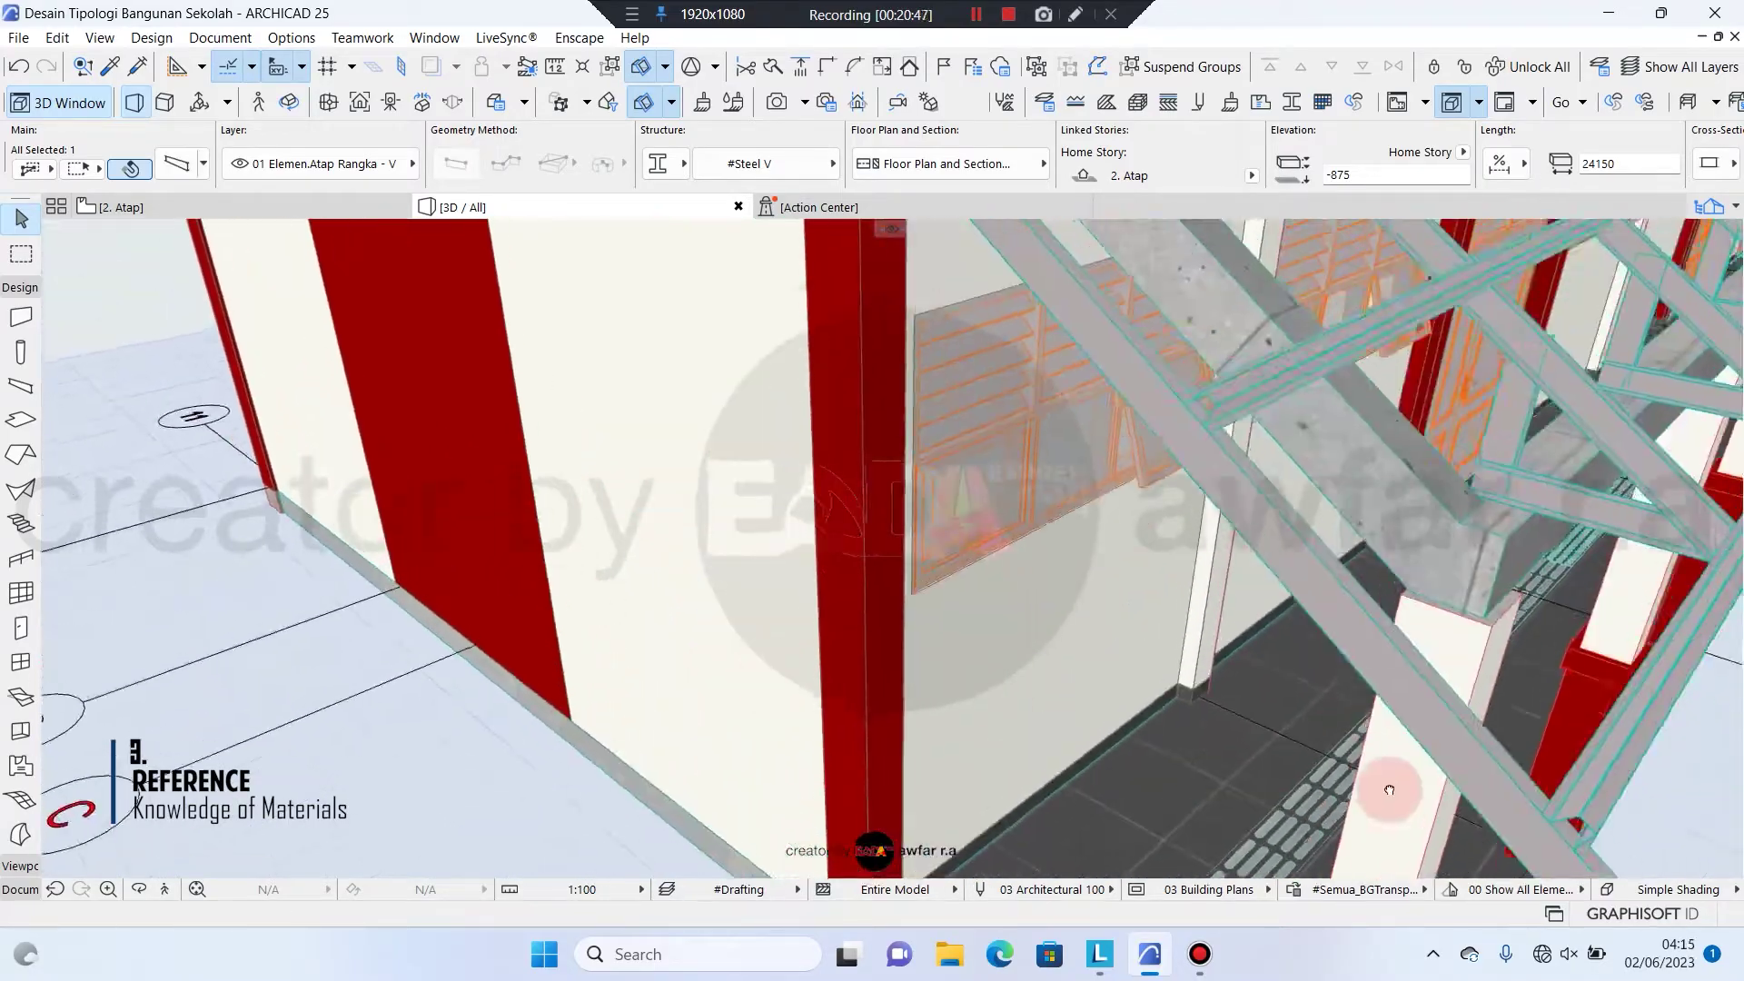
pyautogui.scroll(4, 1211, 557)
pyautogui.scroll(-5, 1218, 591)
pyautogui.scroll(6, 1470, 488)
pyautogui.moveTo(1466, 482); pyautogui.dragTo(1354, 454, button='middle')
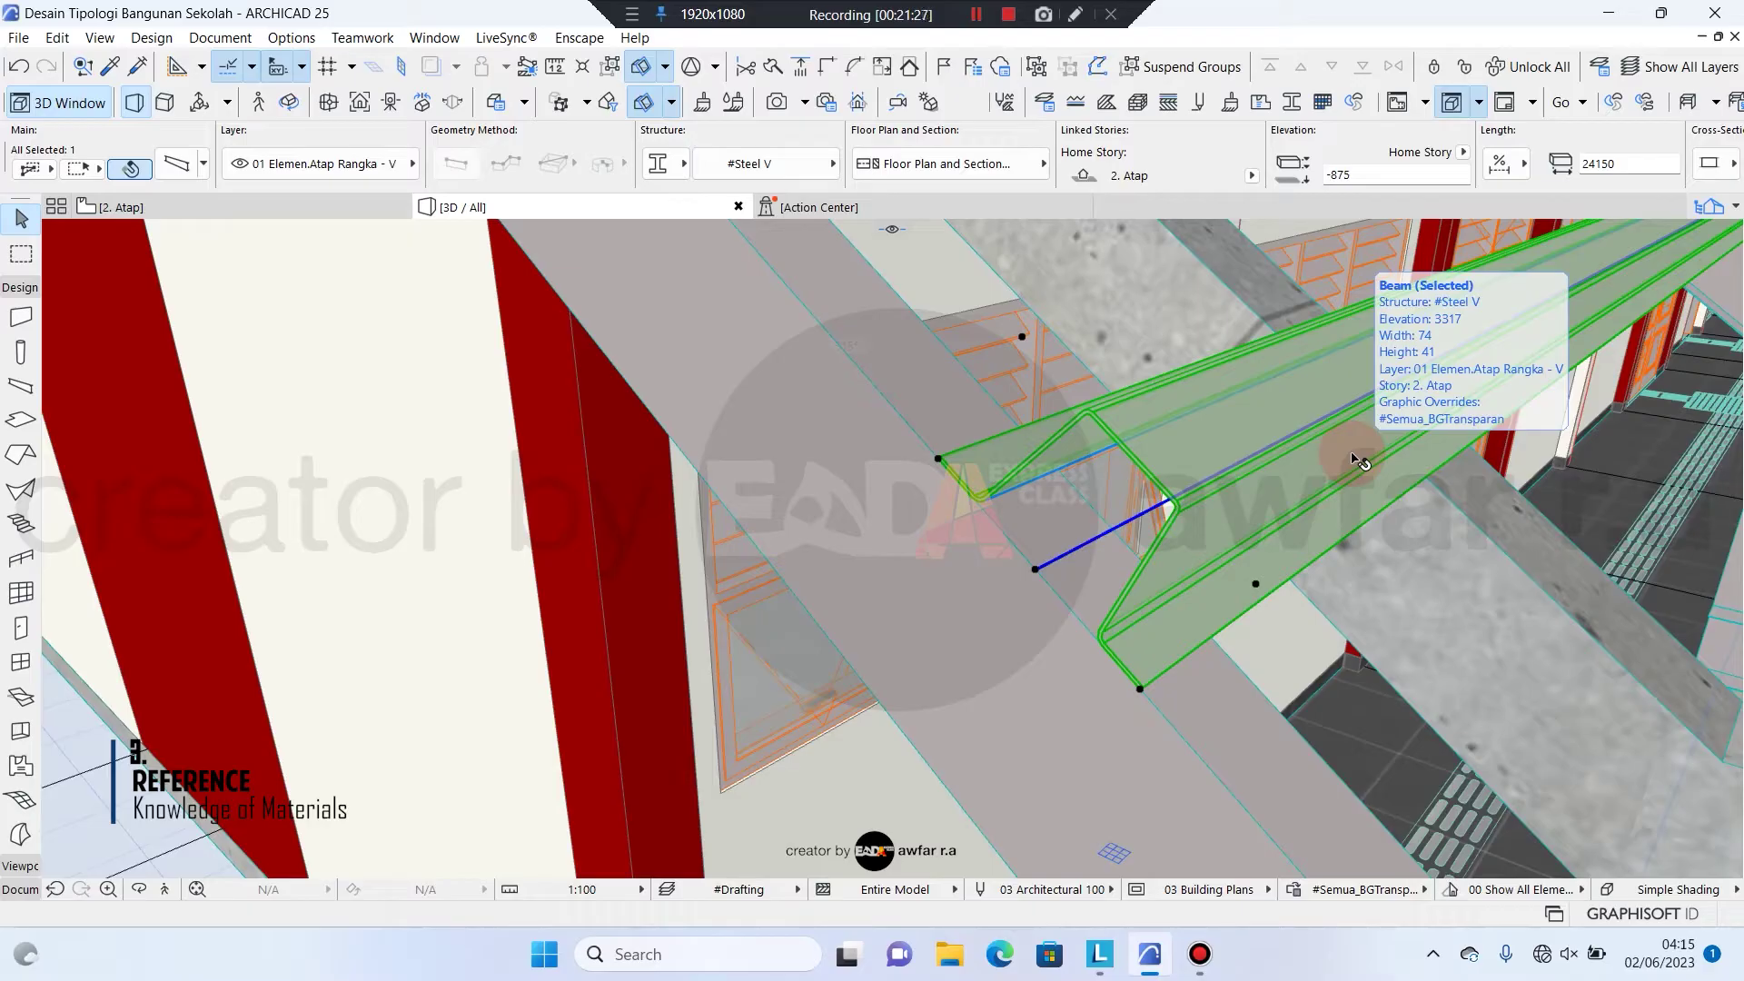
pyautogui.scroll(-5, 902, 464)
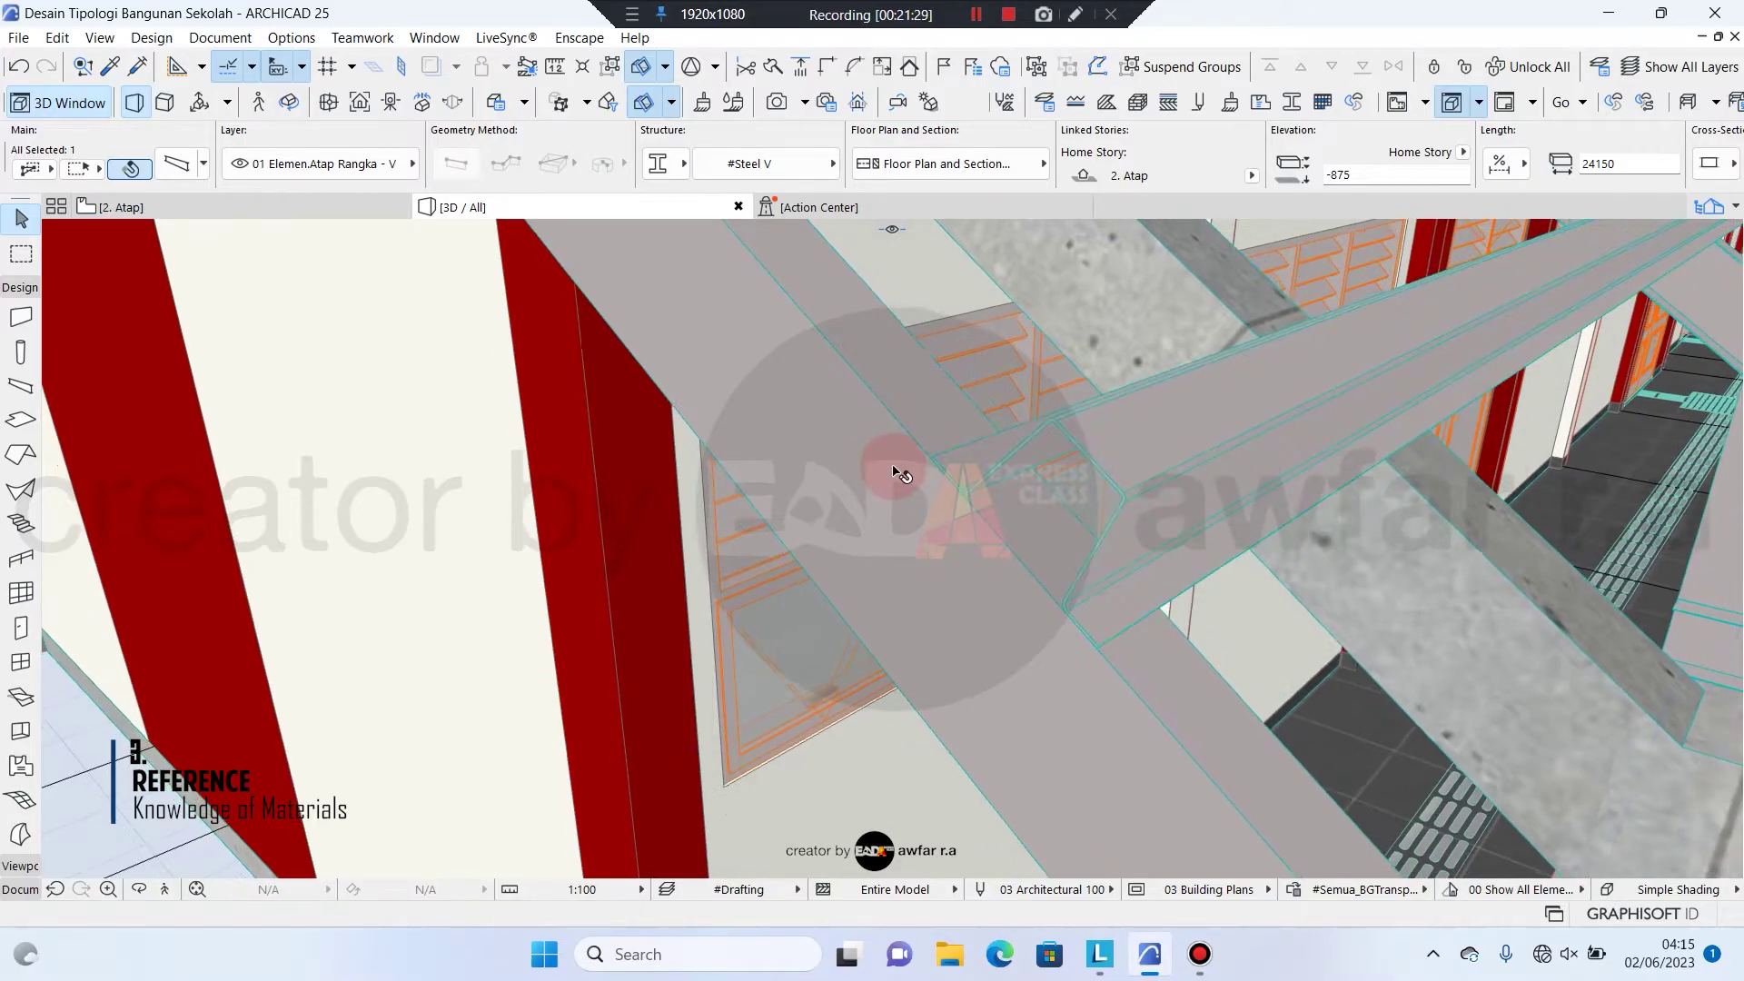
pyautogui.scroll(-4, 1093, 467)
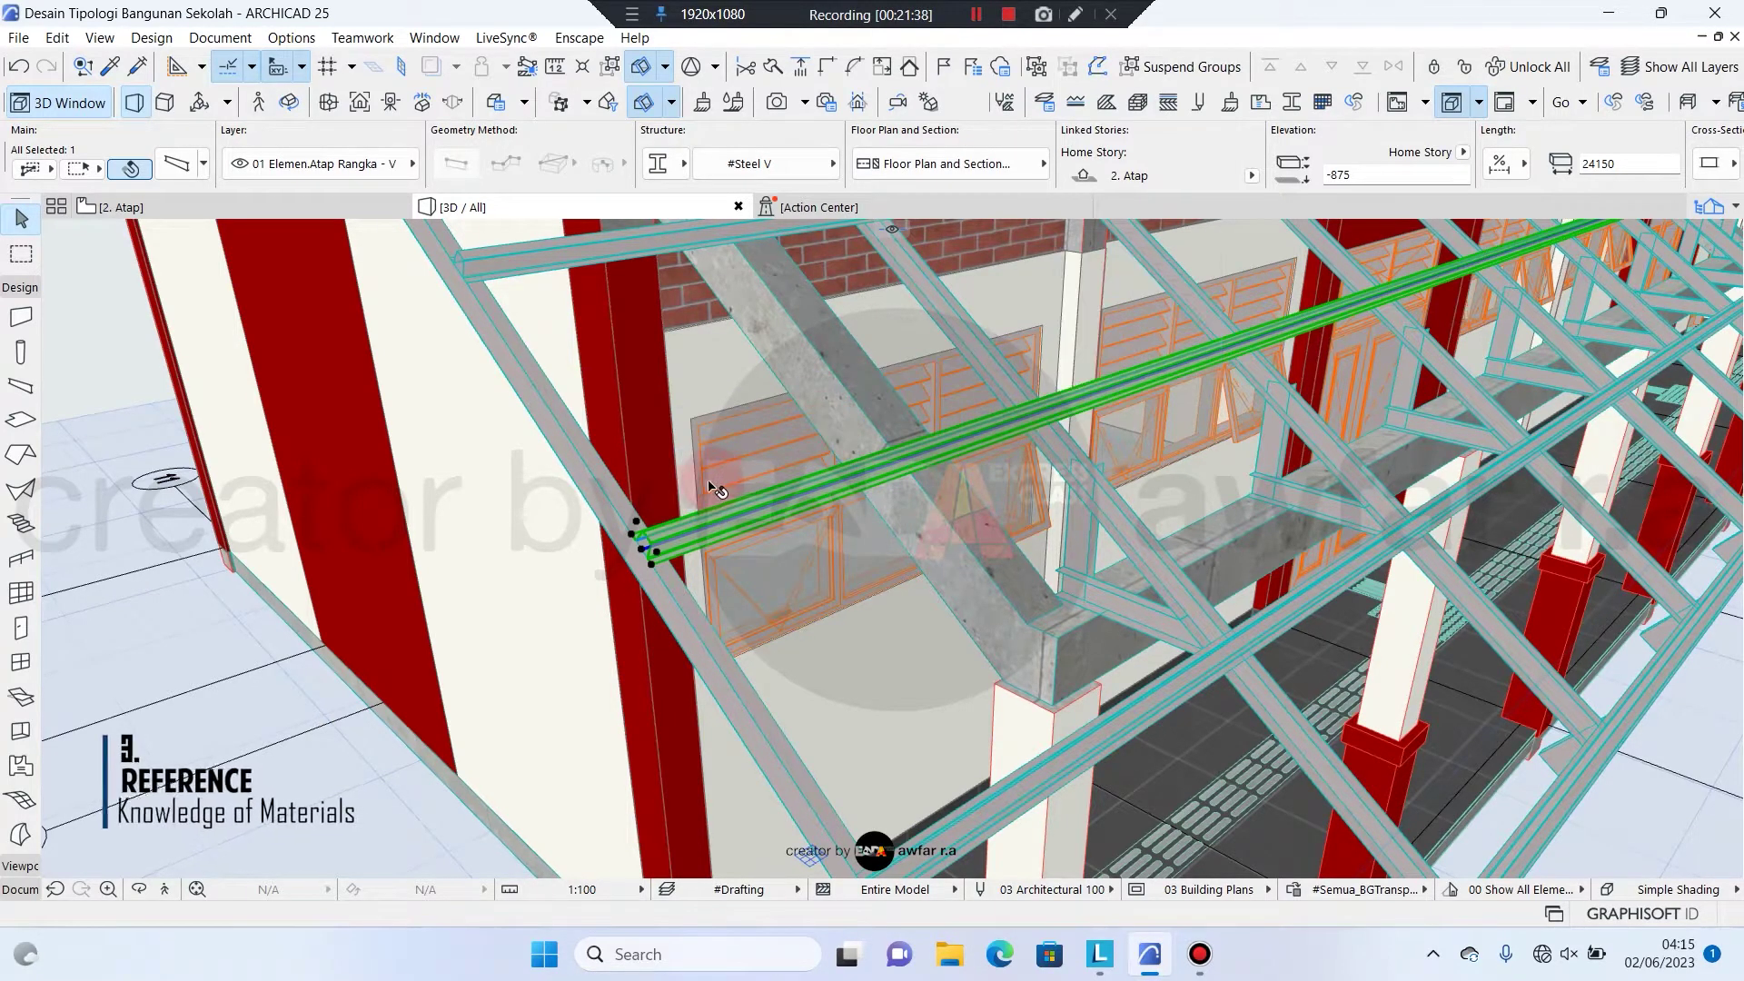
pyautogui.scroll(-6, 713, 487)
# Bring the unroofed classroom block back into view from its veranda side
pyautogui.keyDown('shift'); pyautogui.moveTo(1148, 526); pyautogui.dragTo(877, 586, button='middle'); pyautogui.keyUp('shift')
pyautogui.moveTo(1026, 627); pyautogui.dragTo(761, 611, button='middle')
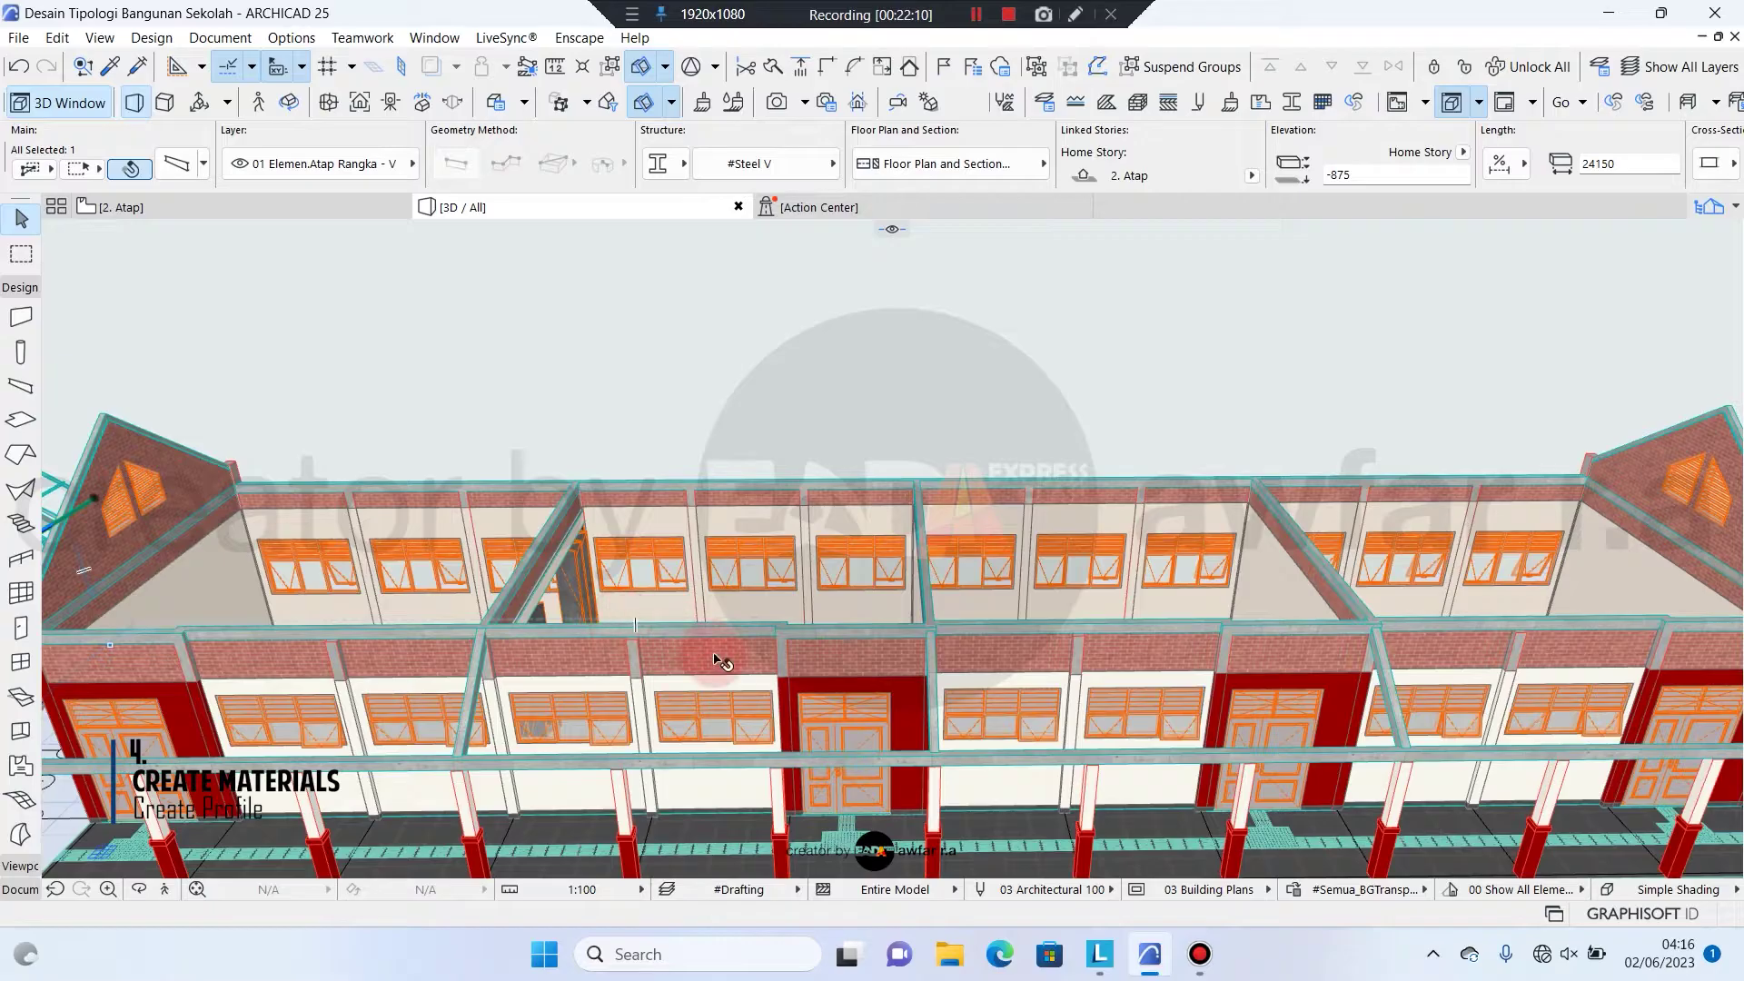
pyautogui.moveTo(718, 660)
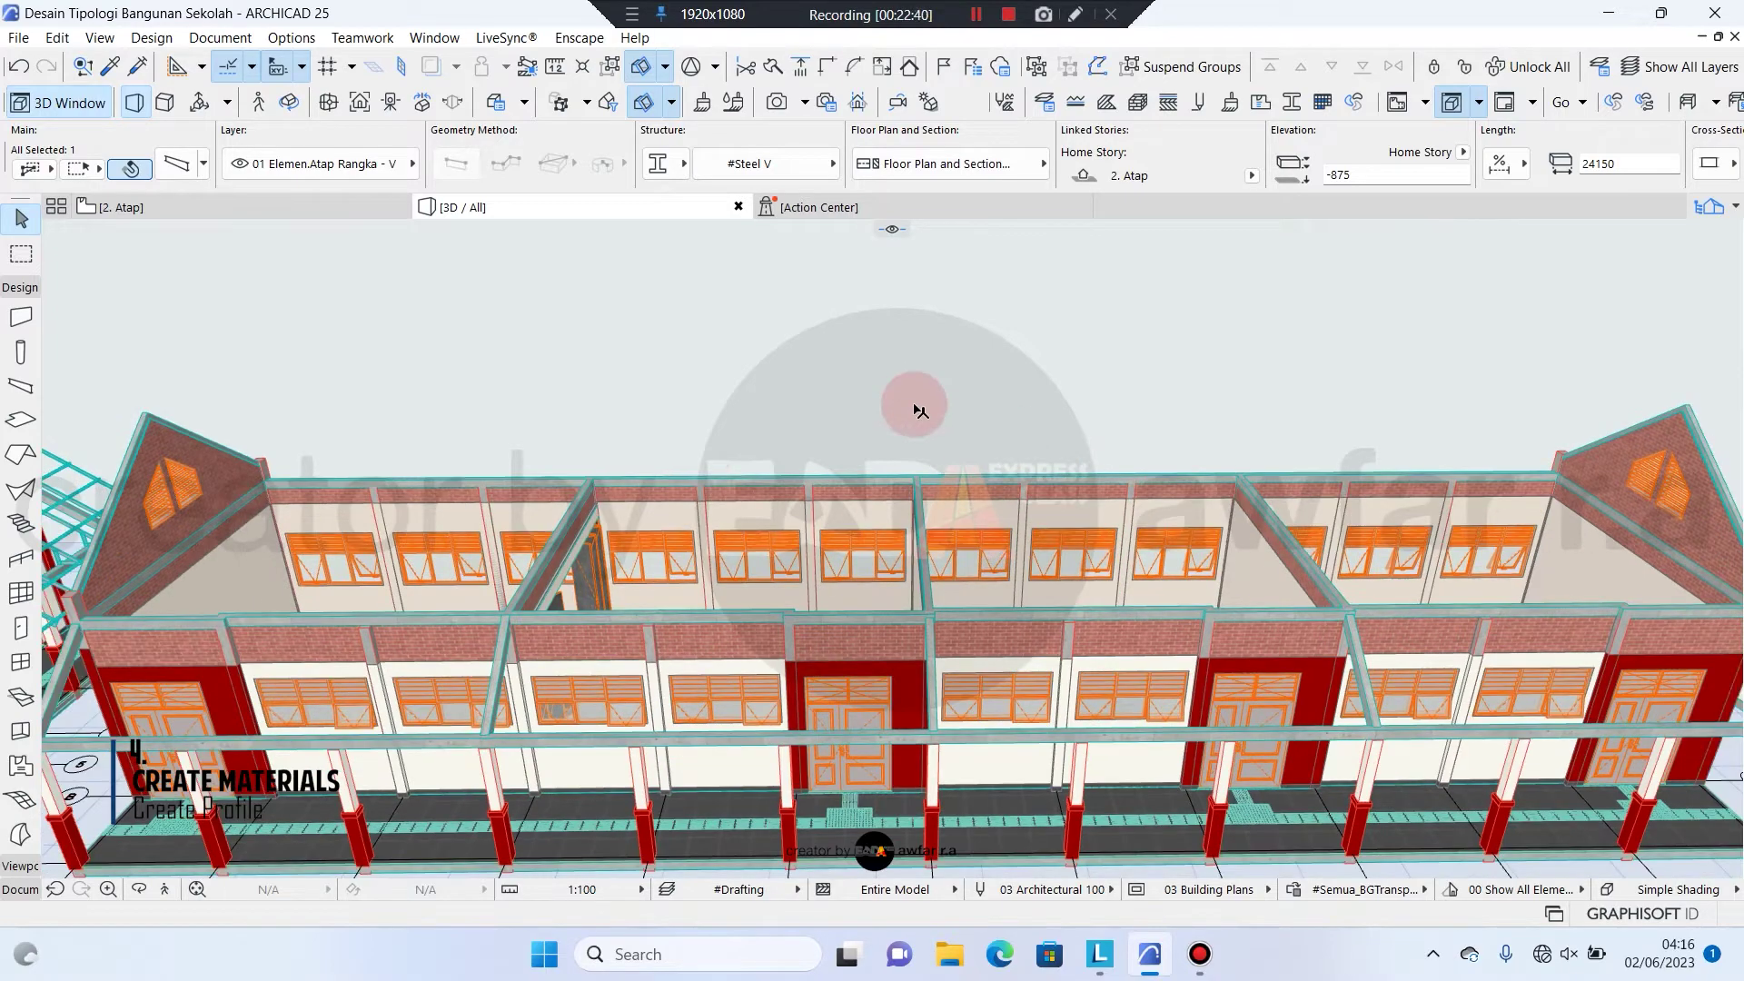
pyautogui.keyDown('shift'); pyautogui.moveTo(915, 405); pyautogui.dragTo(793, 440, button='middle'); pyautogui.keyUp('shift')
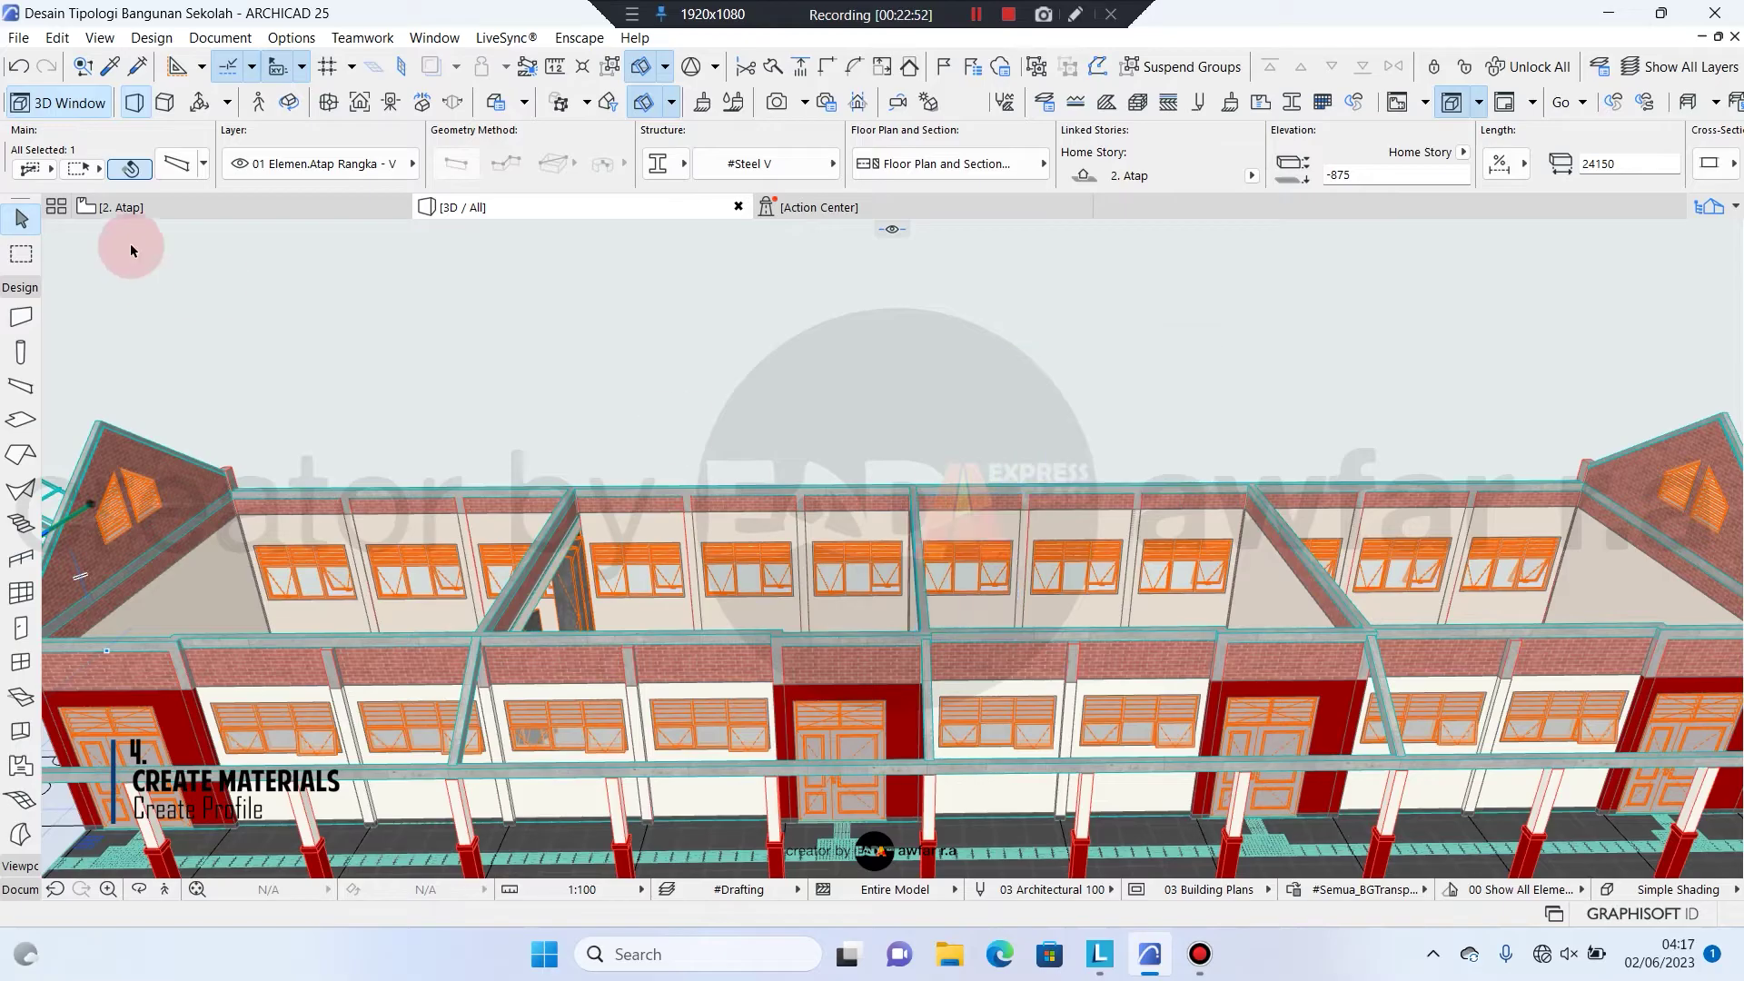
# Switch to the 2. Atap floor plan and show the empty area beside the classroom block's numbered grid lines
pyautogui.click(121, 207)
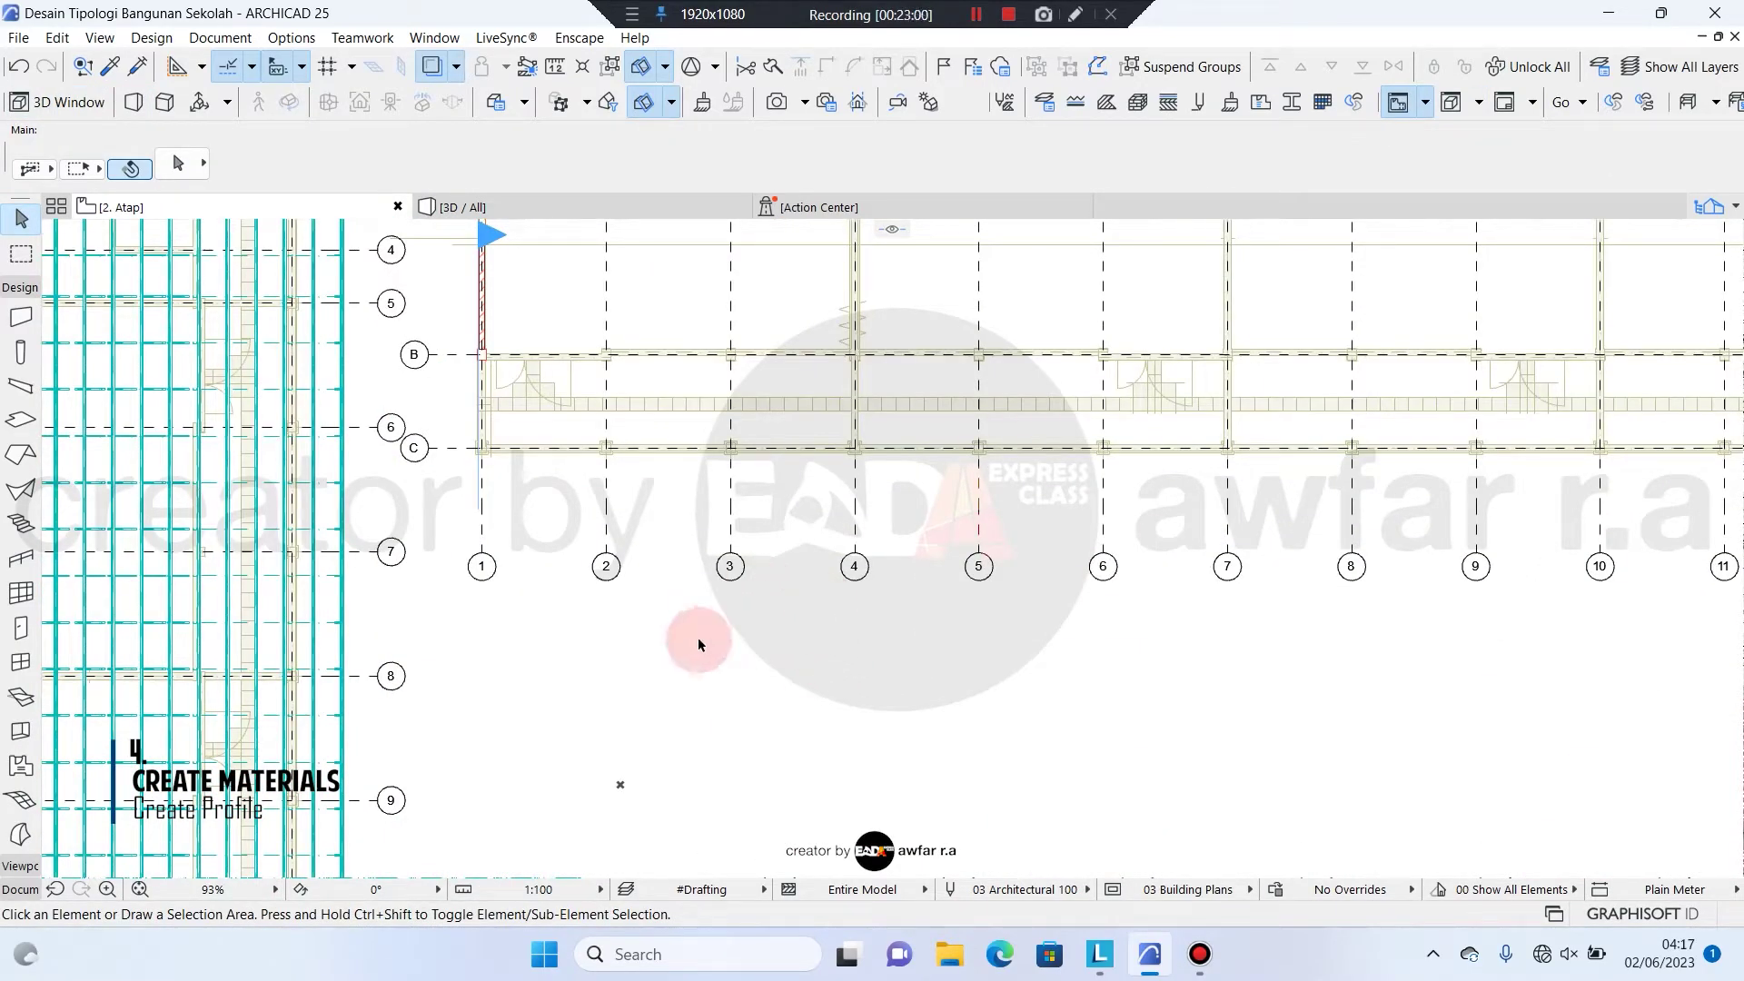
pyautogui.moveTo(877, 582); pyautogui.dragTo(829, 565, button='middle')
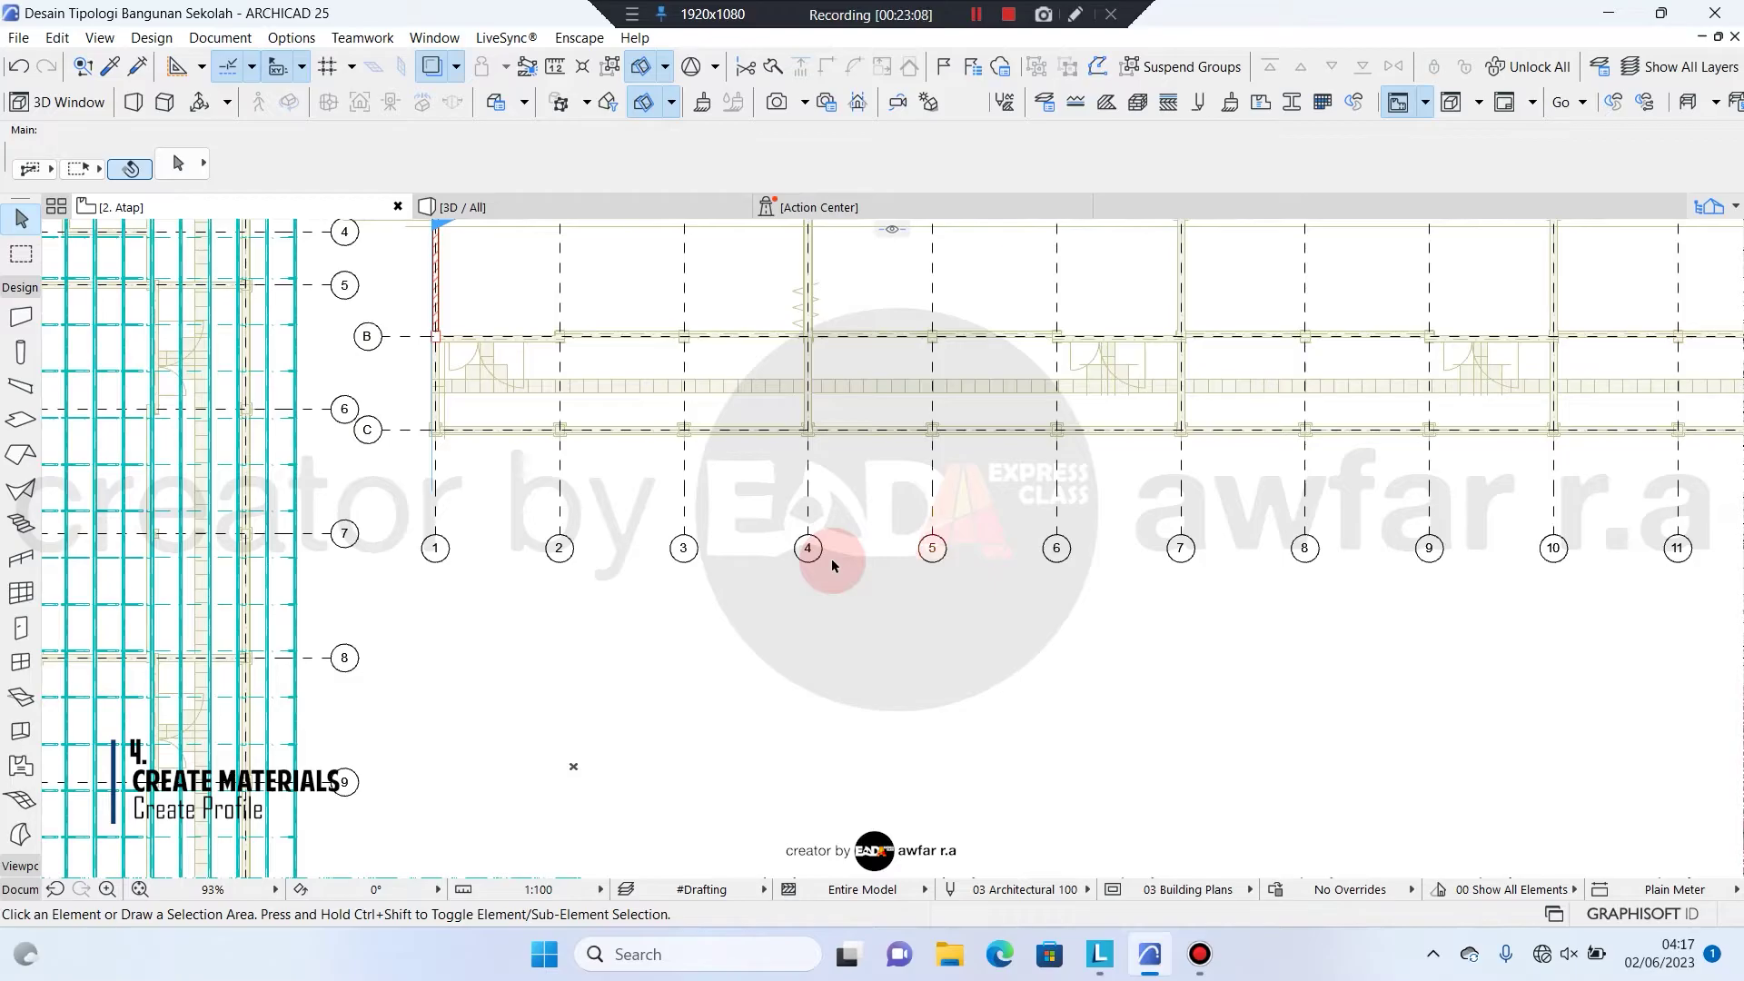
pyautogui.scroll(5, 831, 557)
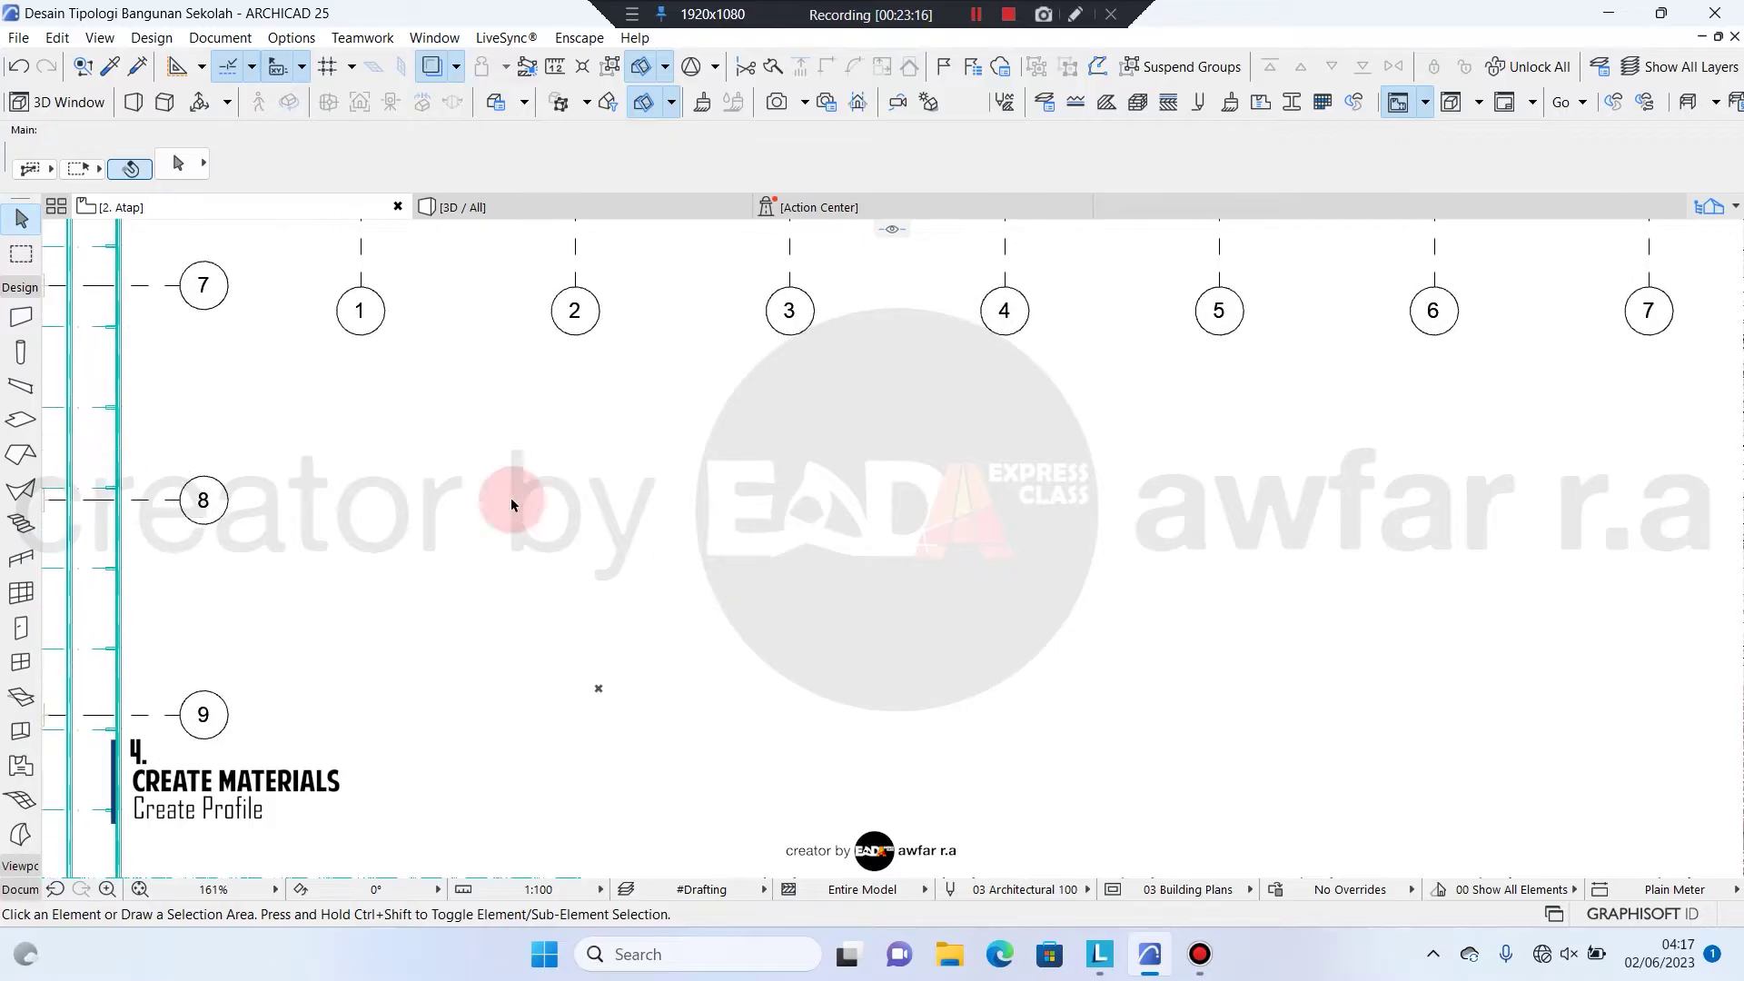
pyautogui.click(20, 889)
pyautogui.click(20, 743)
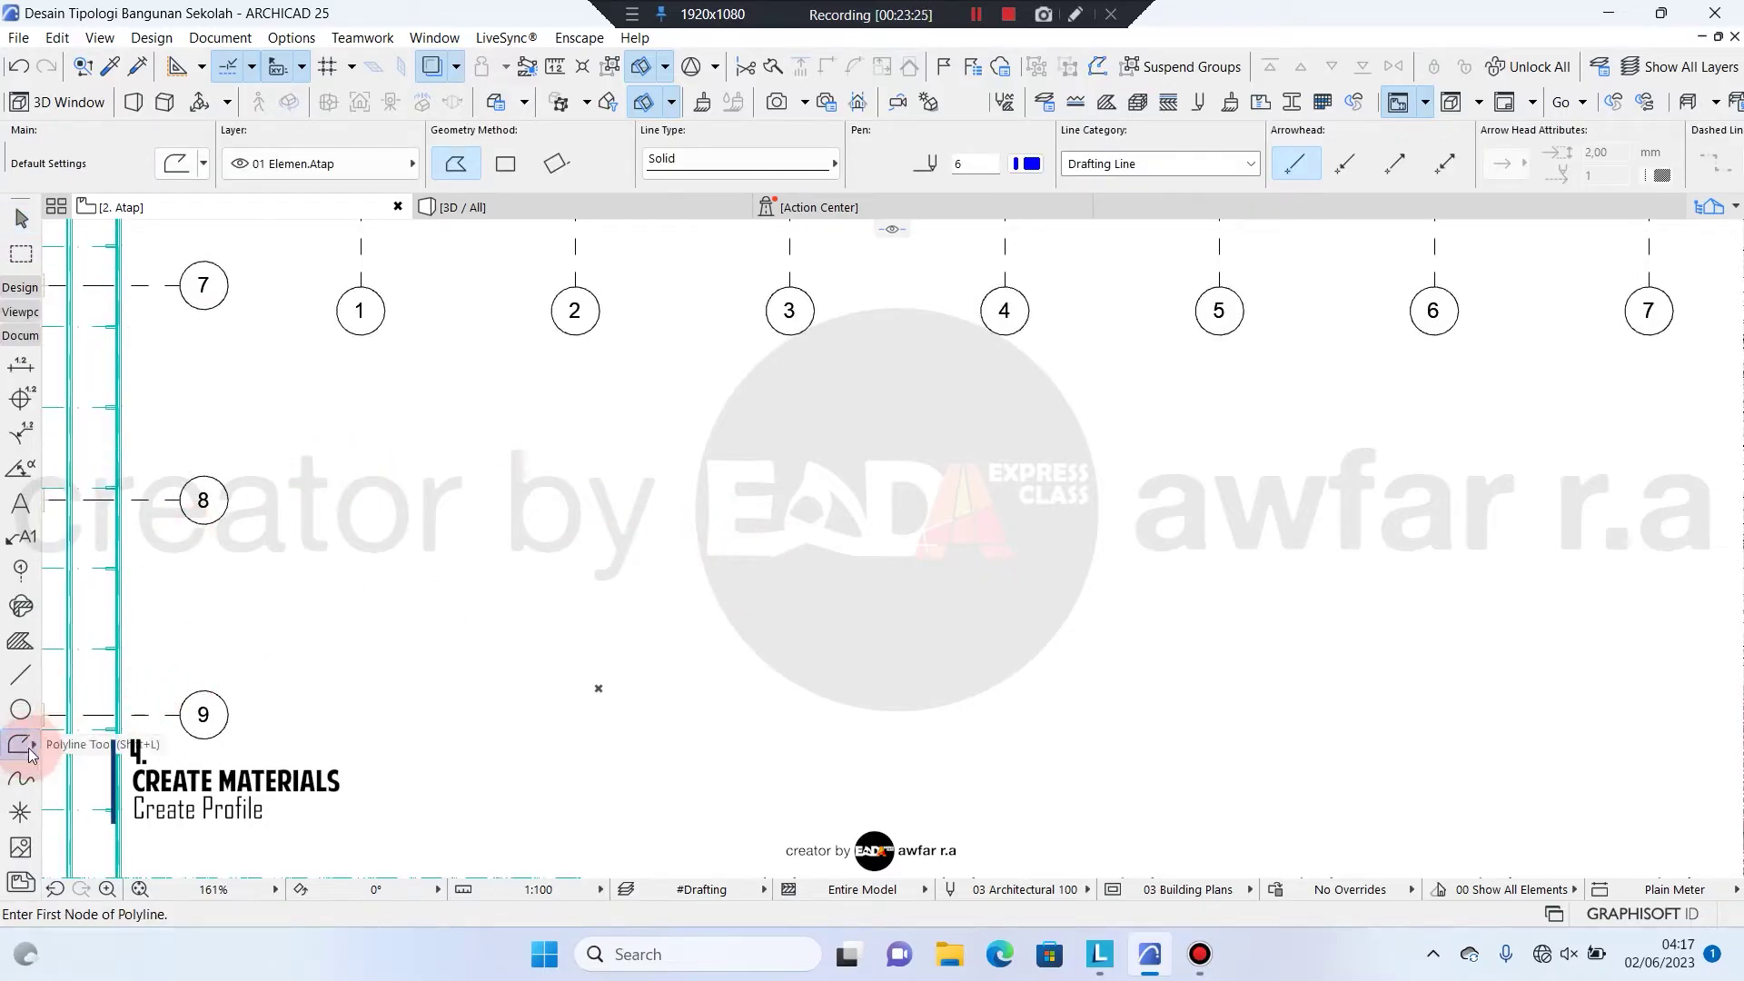
pyautogui.click(568, 529)
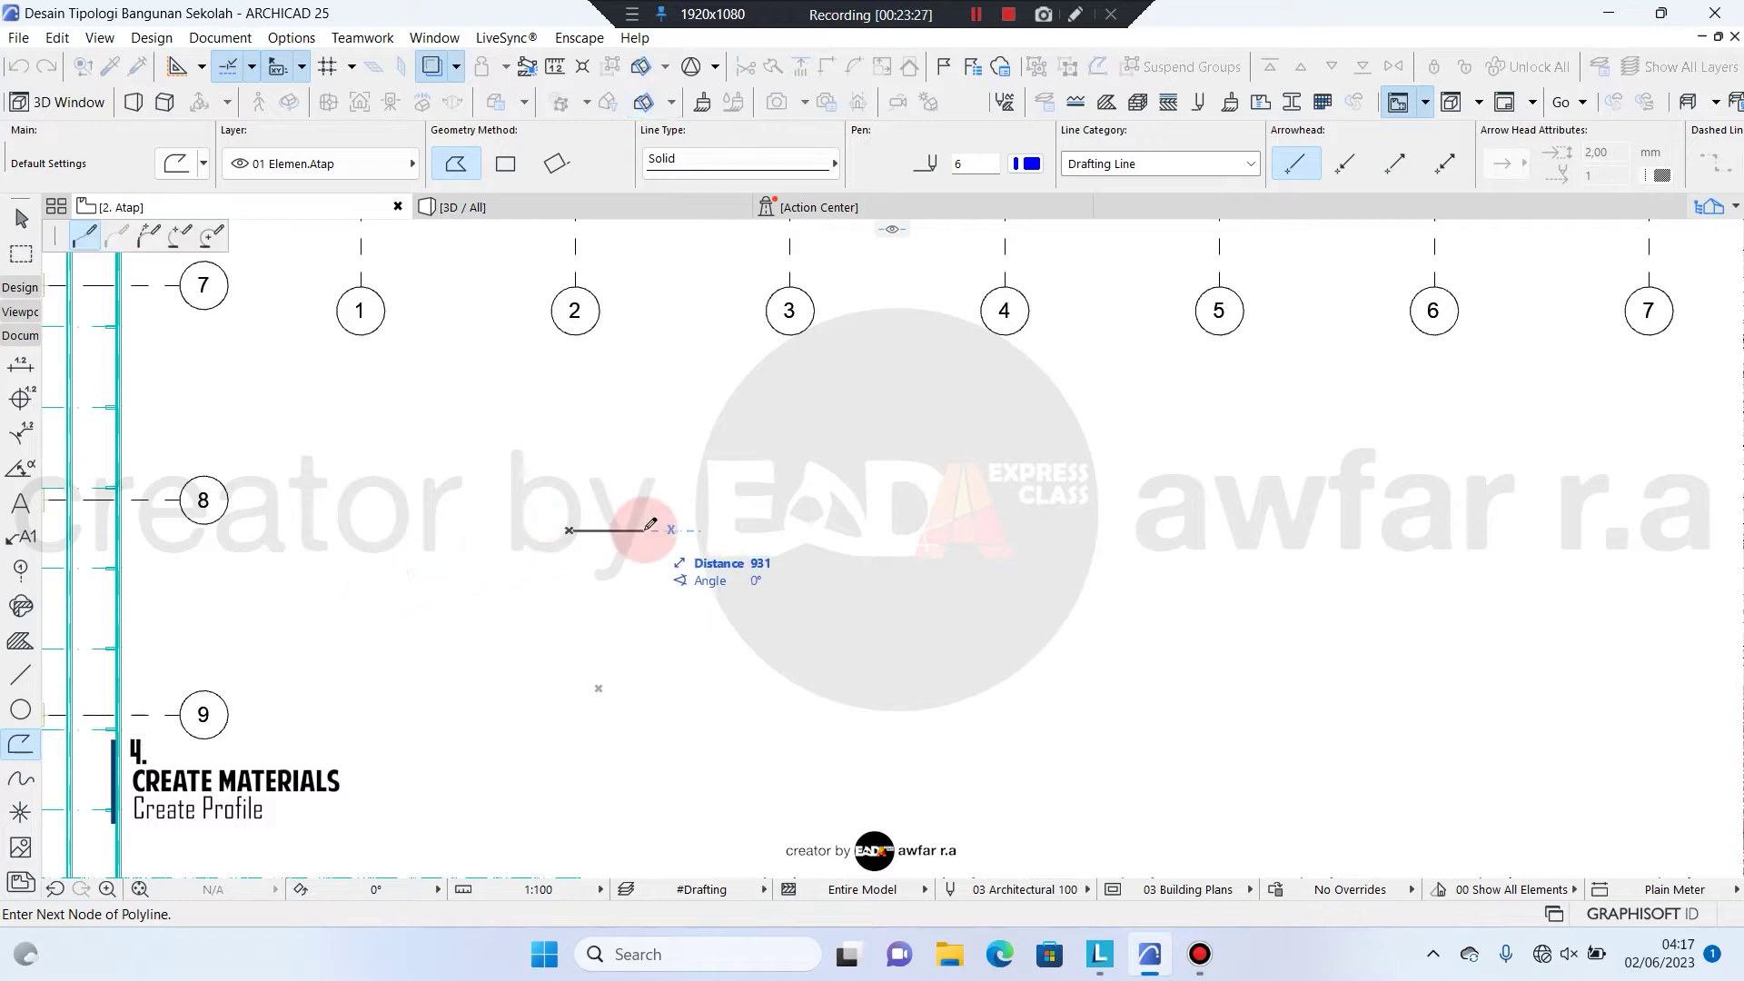
pyautogui.click(608, 530)
pyautogui.click(646, 438)
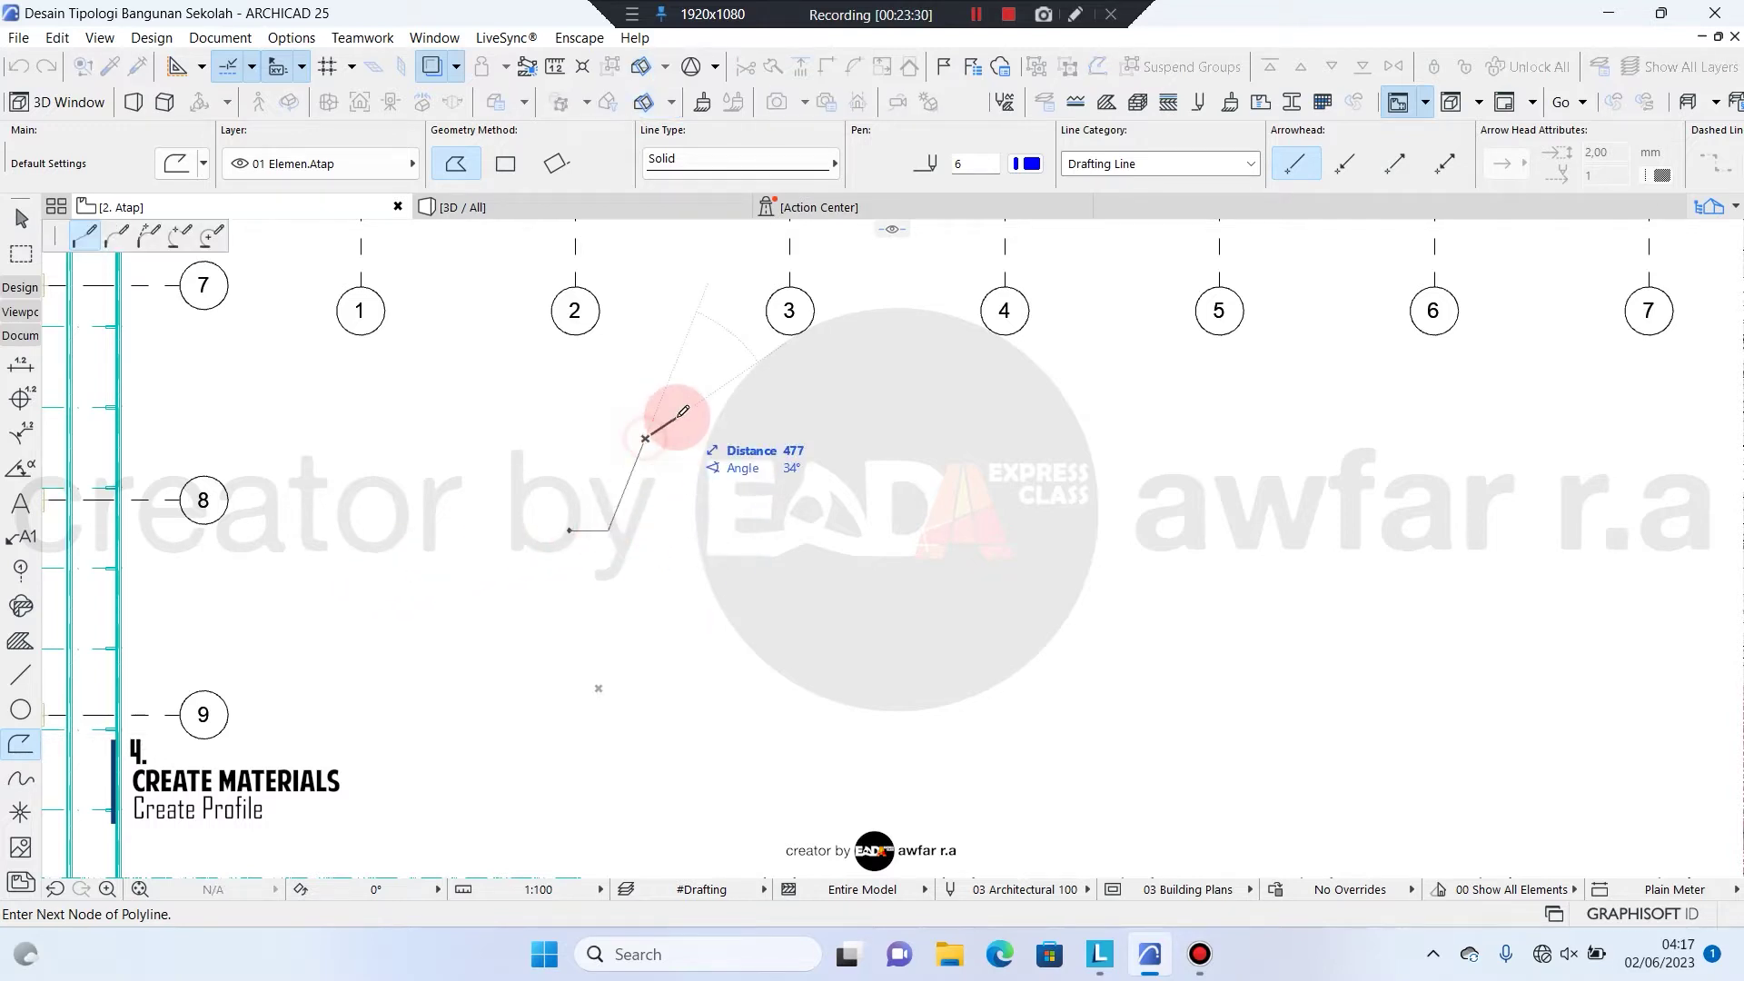
pyautogui.click(735, 439)
pyautogui.click(761, 530)
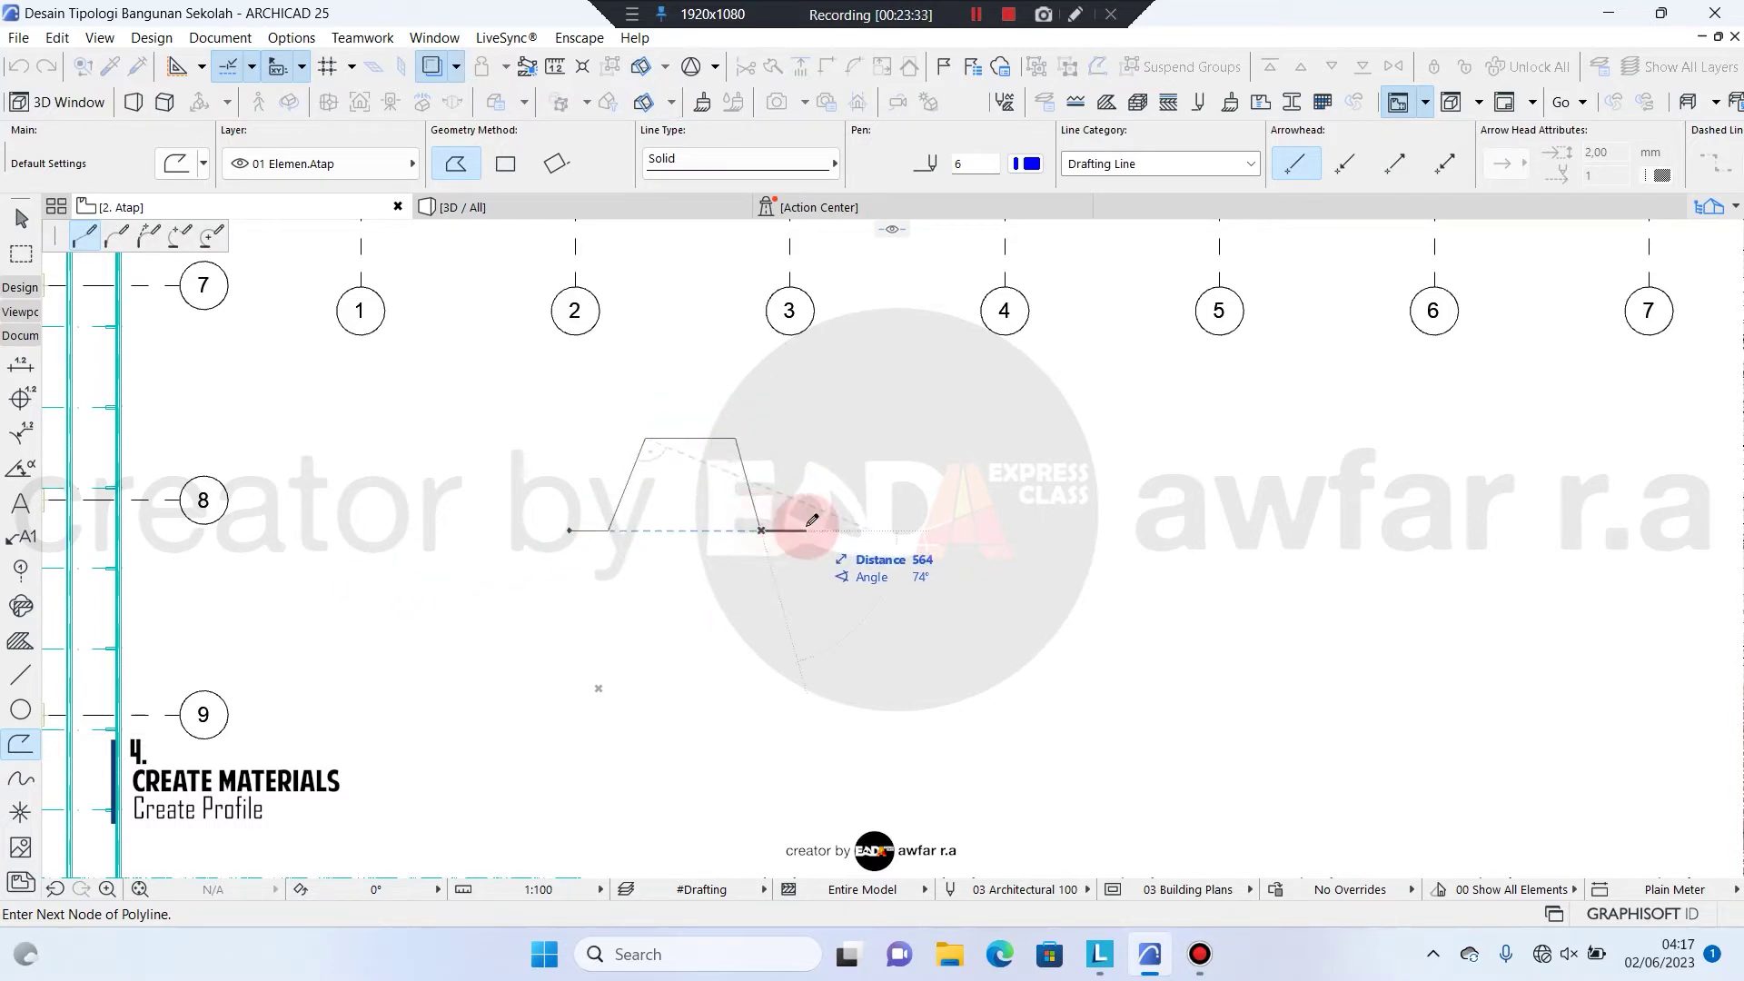
pyautogui.press('Escape')
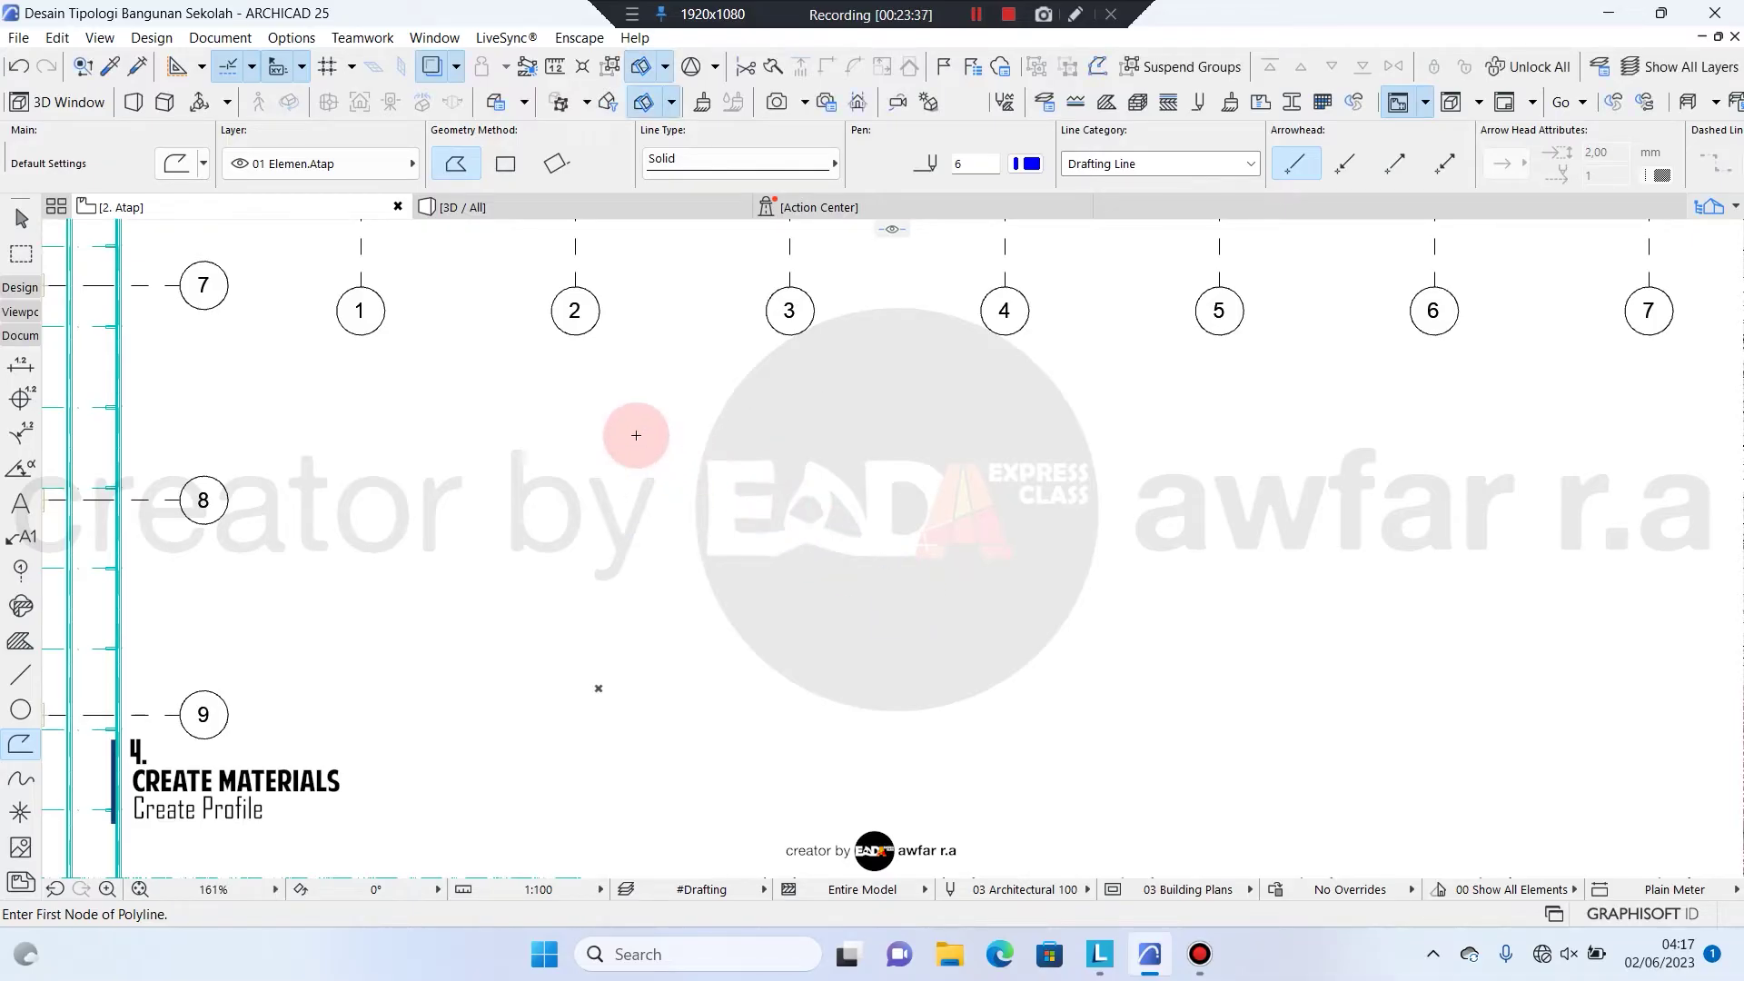
pyautogui.press('Escape')
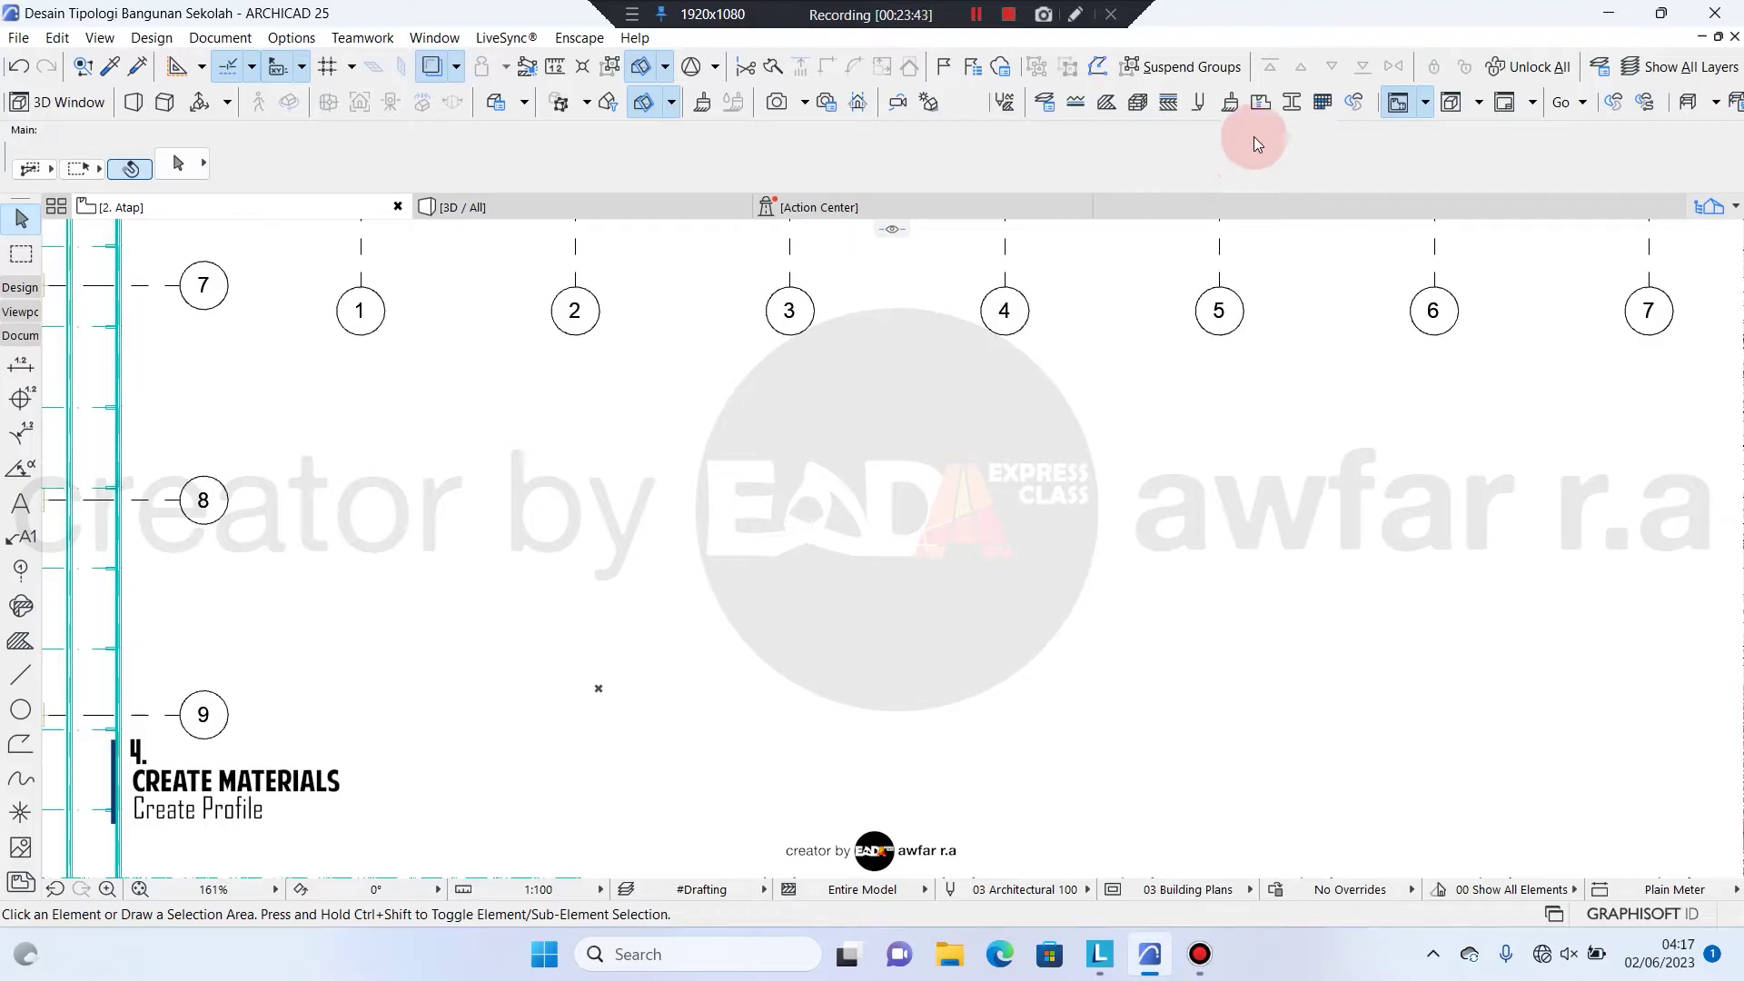
# Open the #Steel V profile from the Profile Manager, examine its cross-section and nominal dimensions, and close the manager
pyautogui.click(1292, 102)
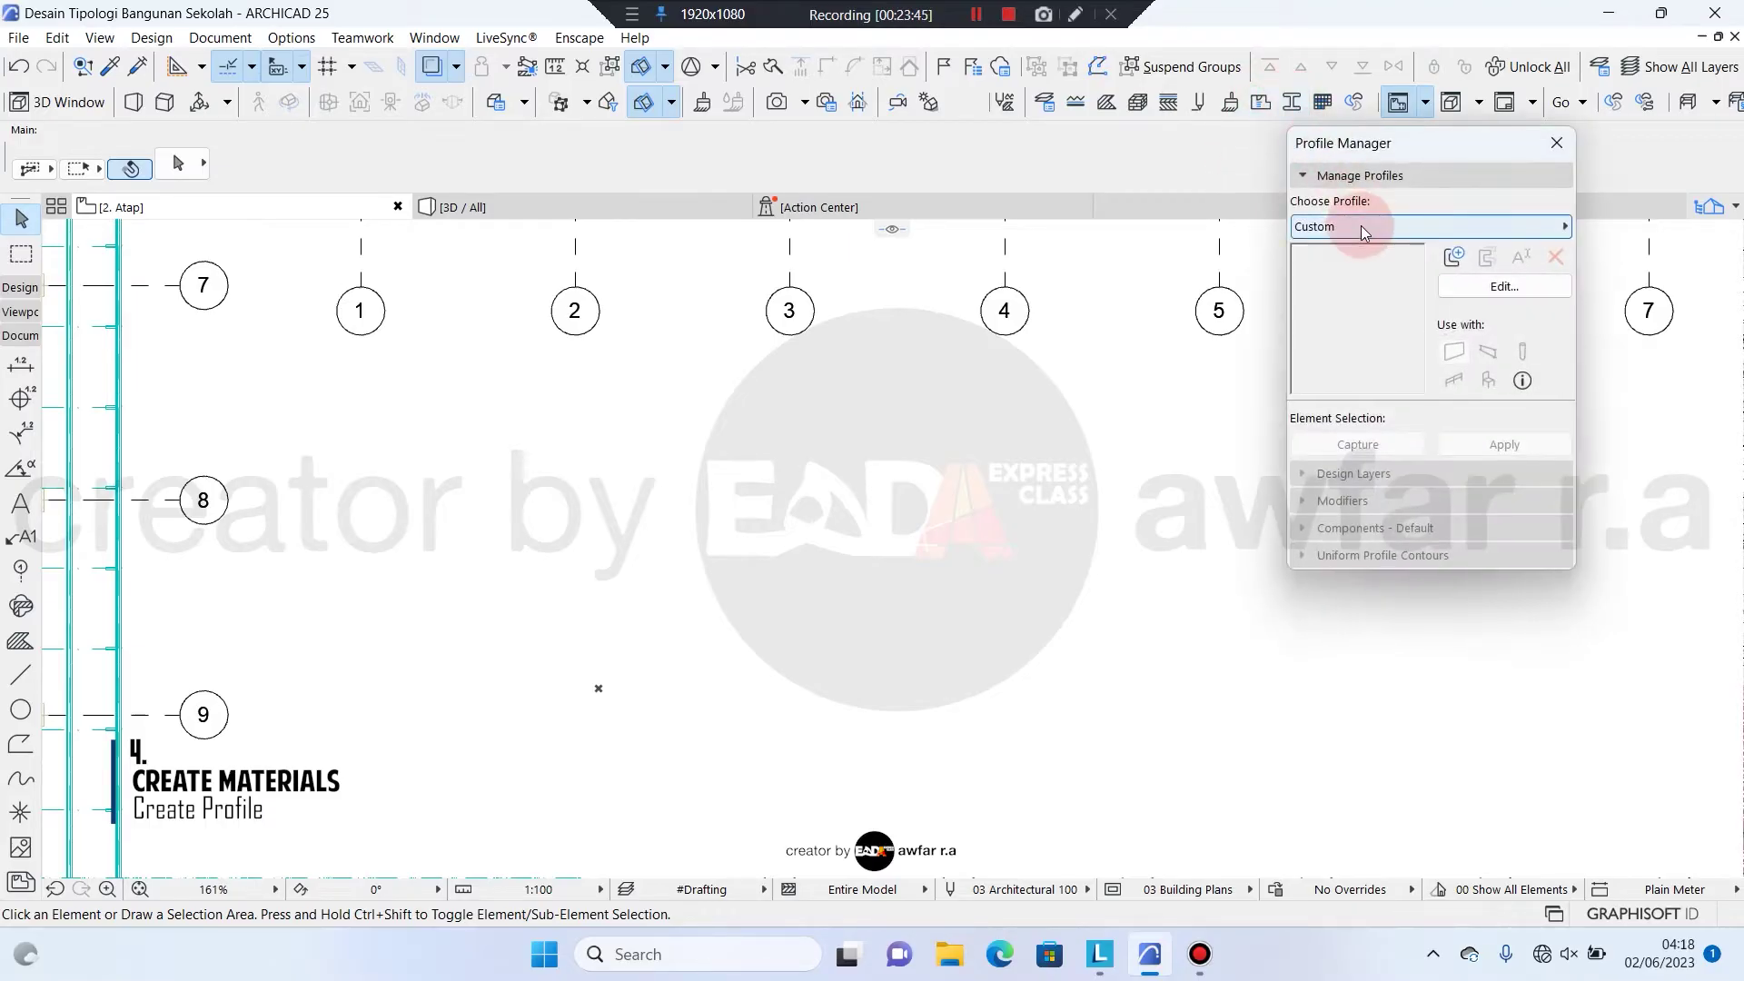
pyautogui.click(1362, 227)
pyautogui.scroll(-3, 1054, 495)
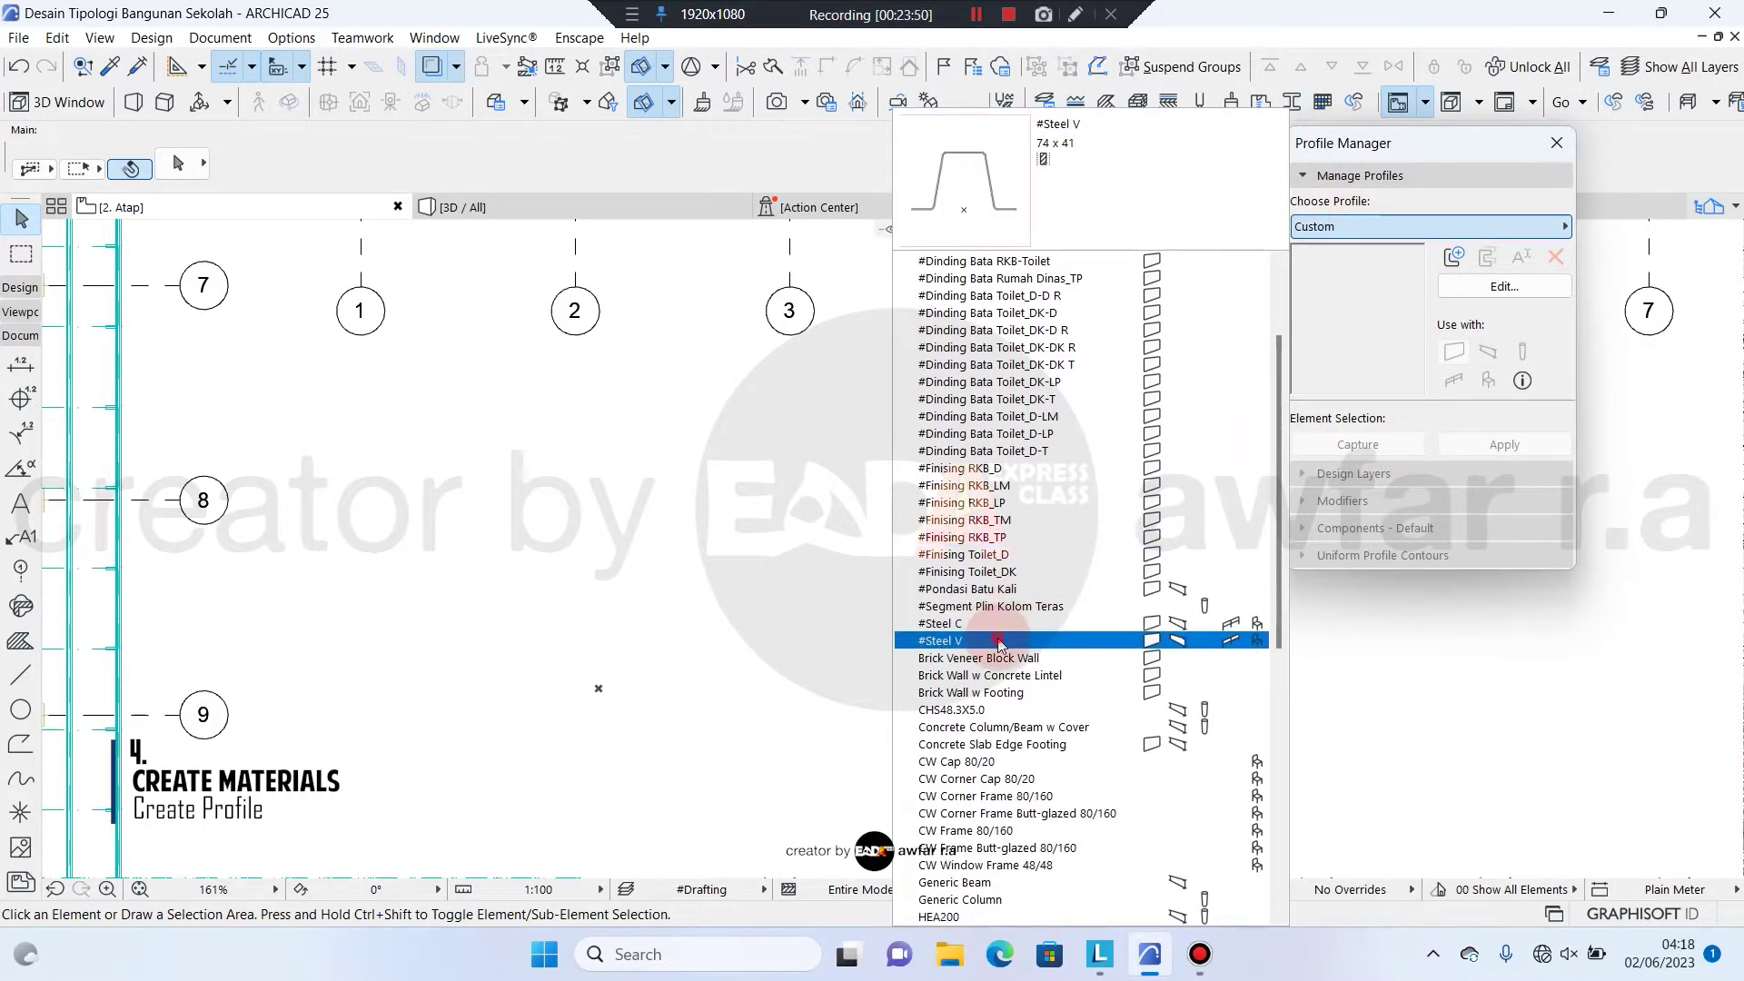
pyautogui.click(999, 642)
pyautogui.click(1481, 281)
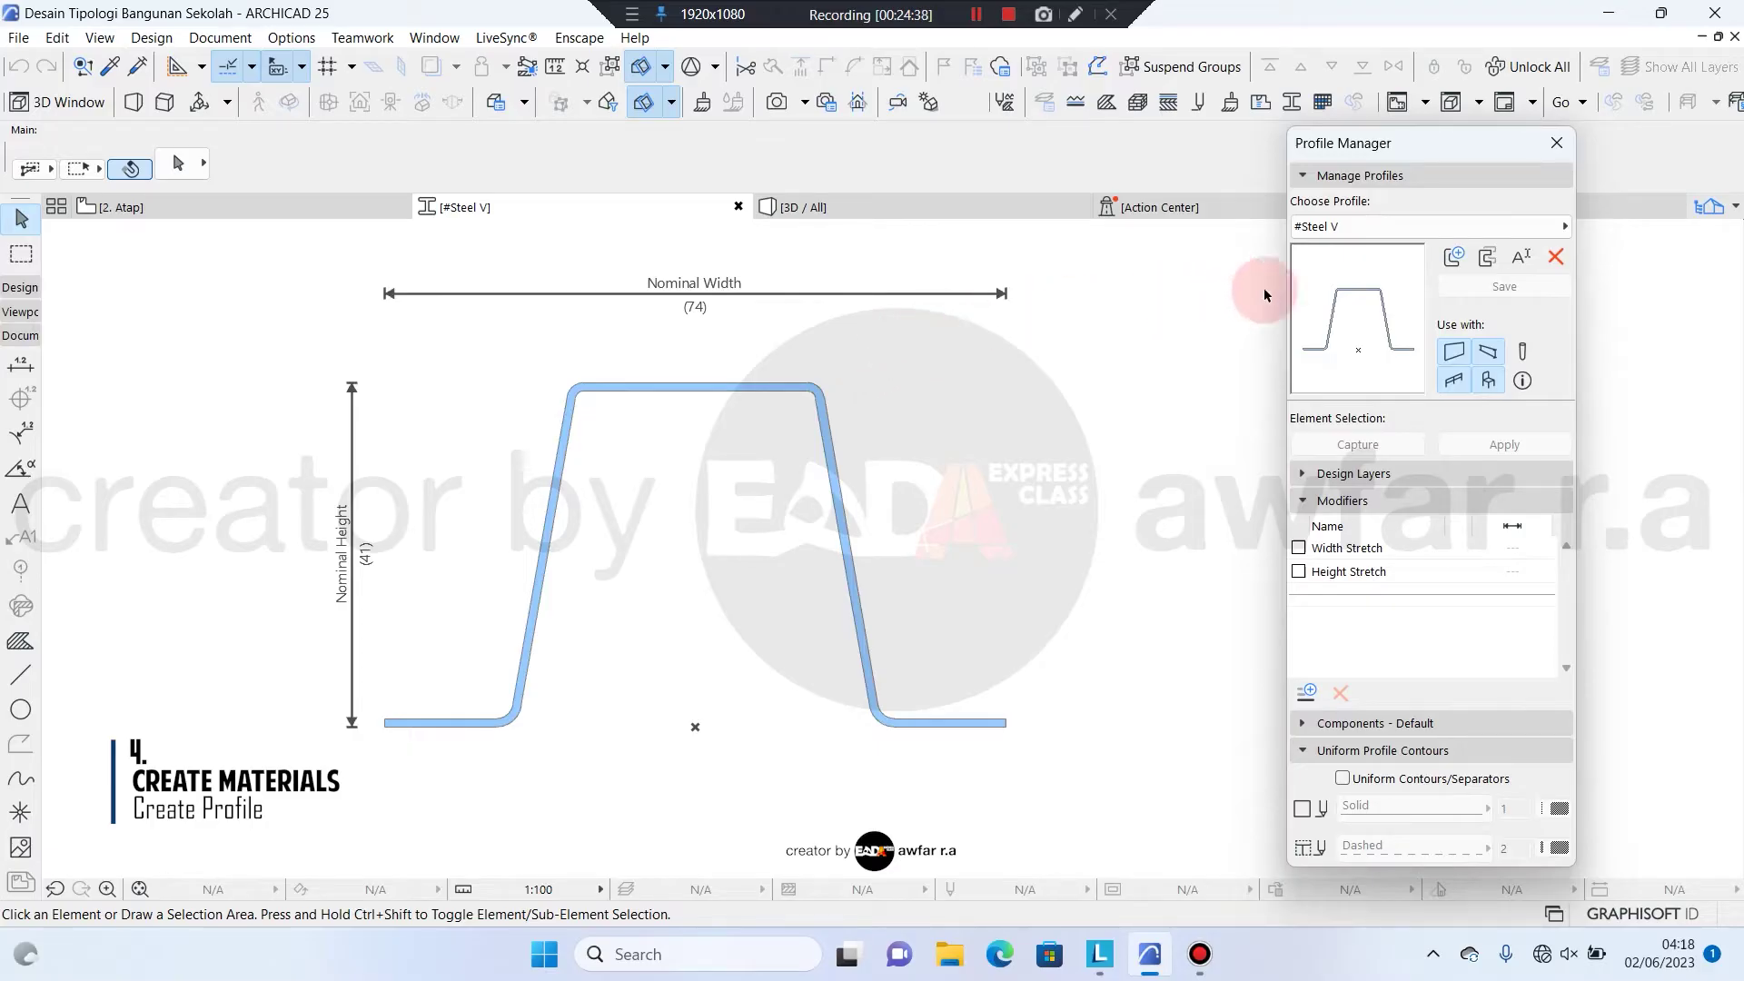
pyautogui.moveTo(1559, 146); pyautogui.dragTo(1612, 171)
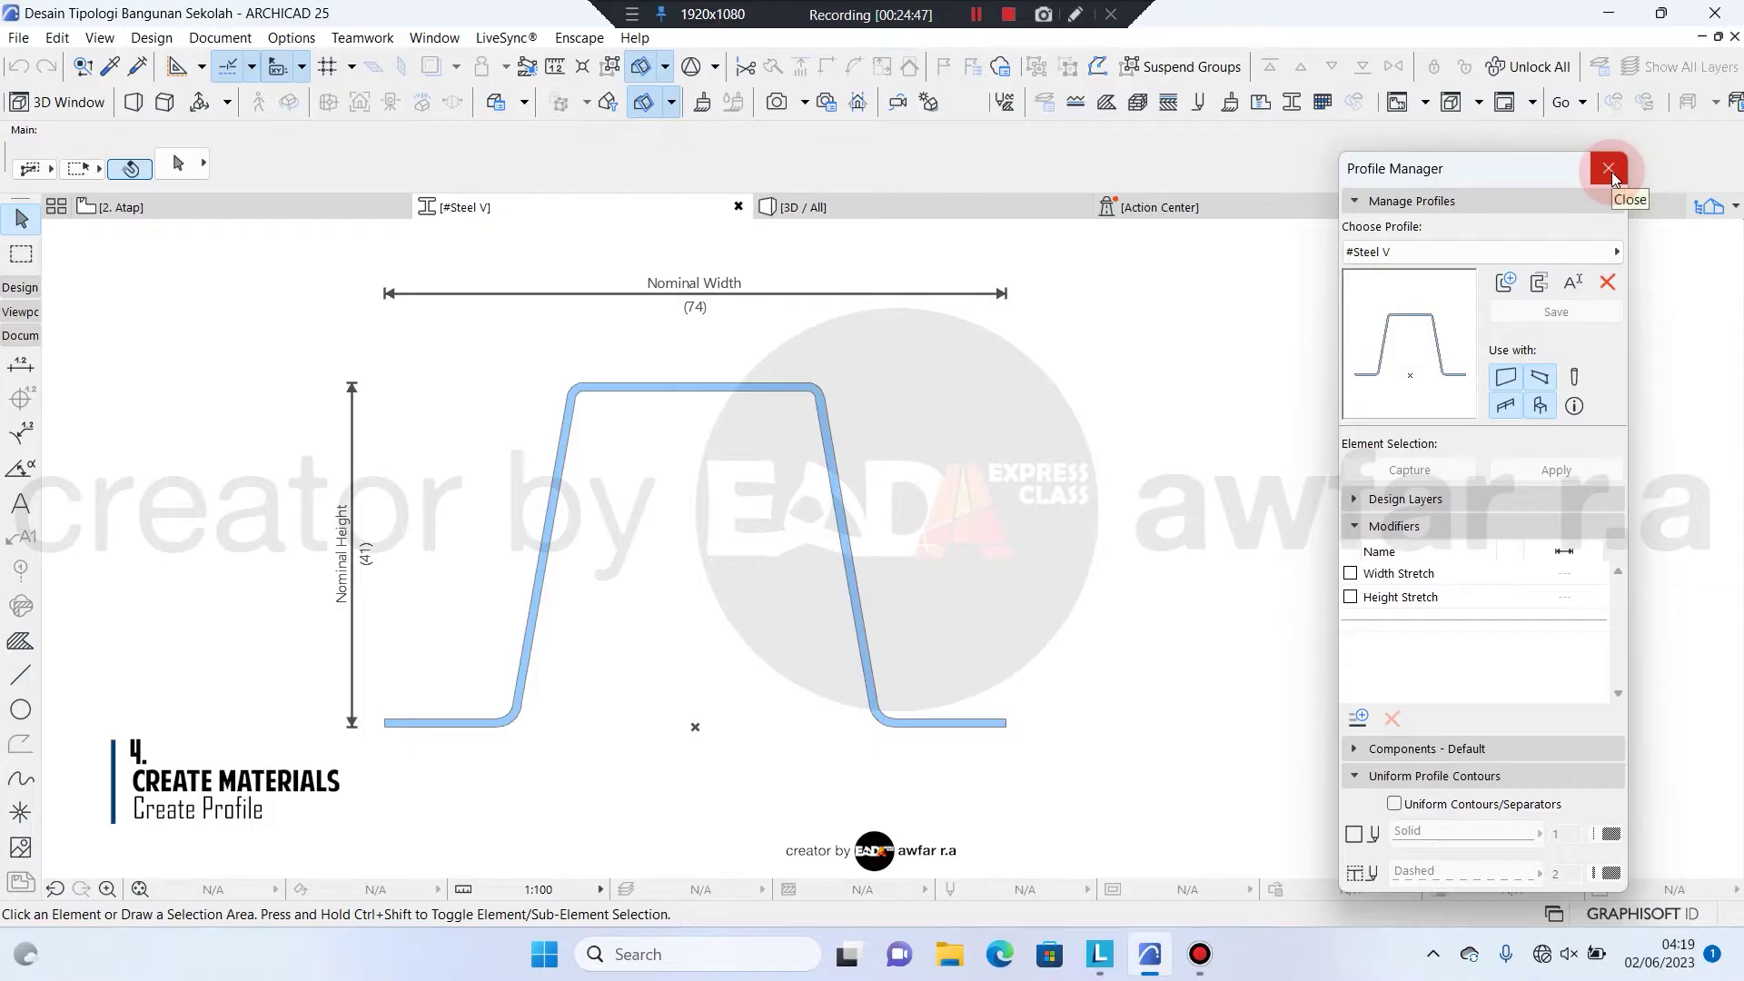
pyautogui.click(1609, 169)
pyautogui.click(1294, 103)
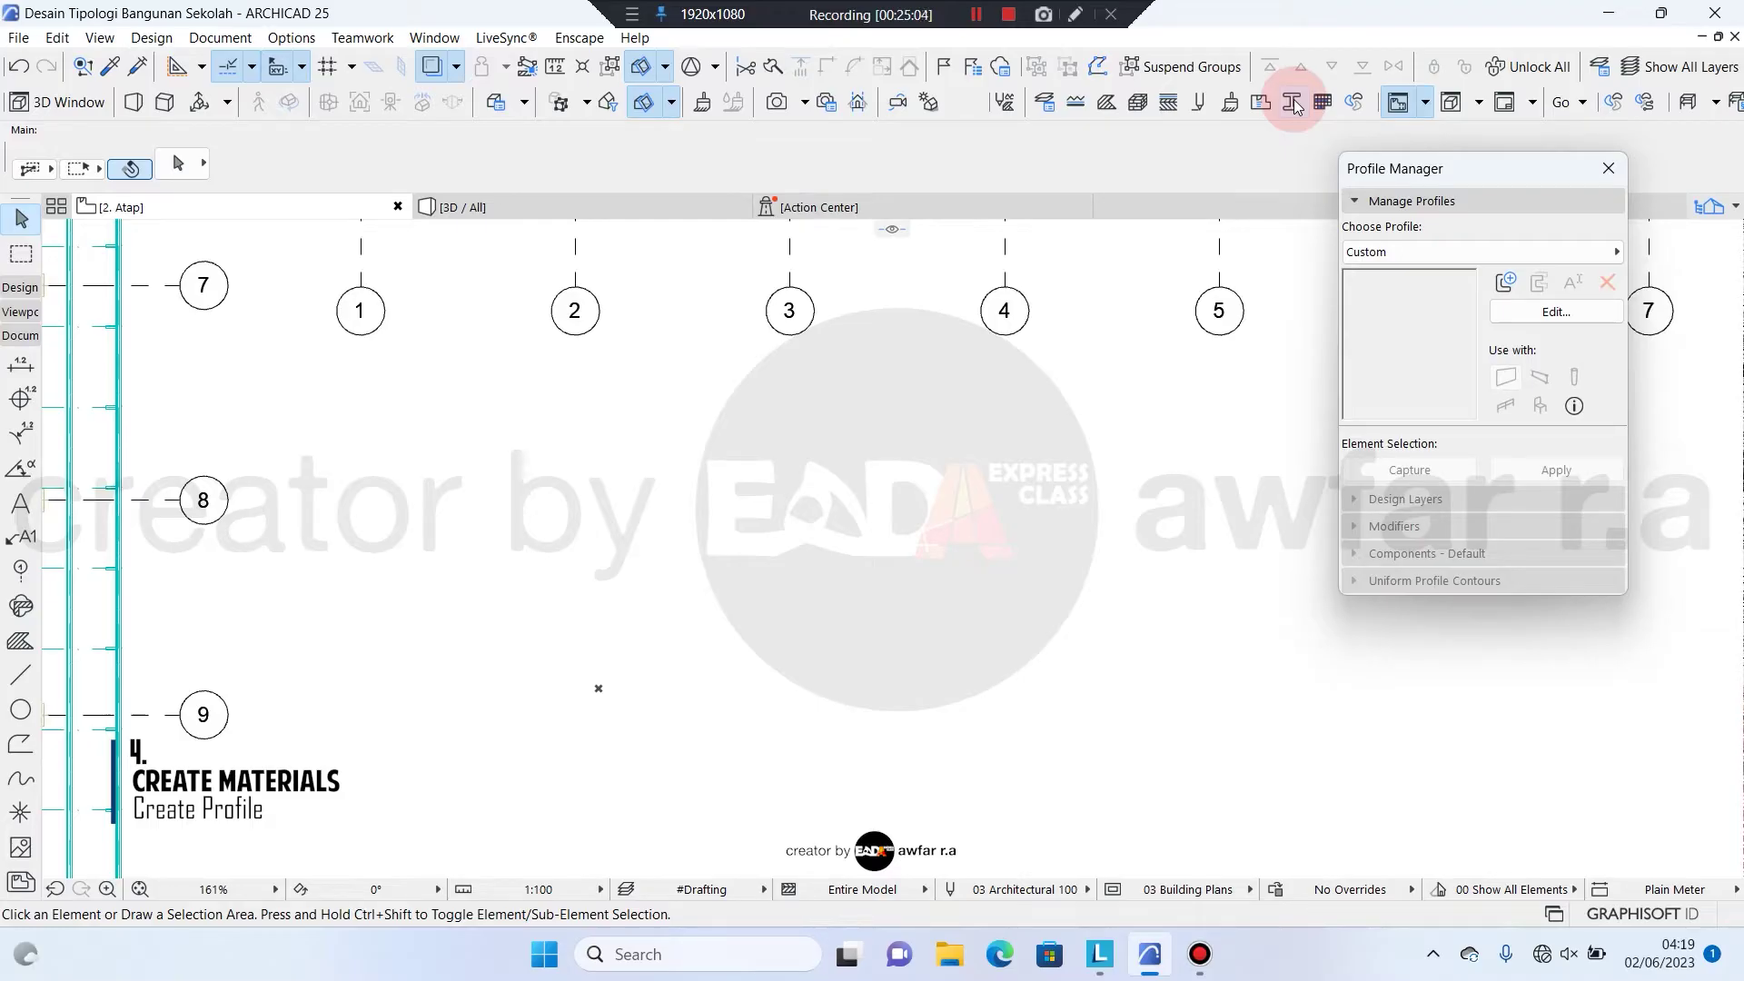
pyautogui.click(1504, 285)
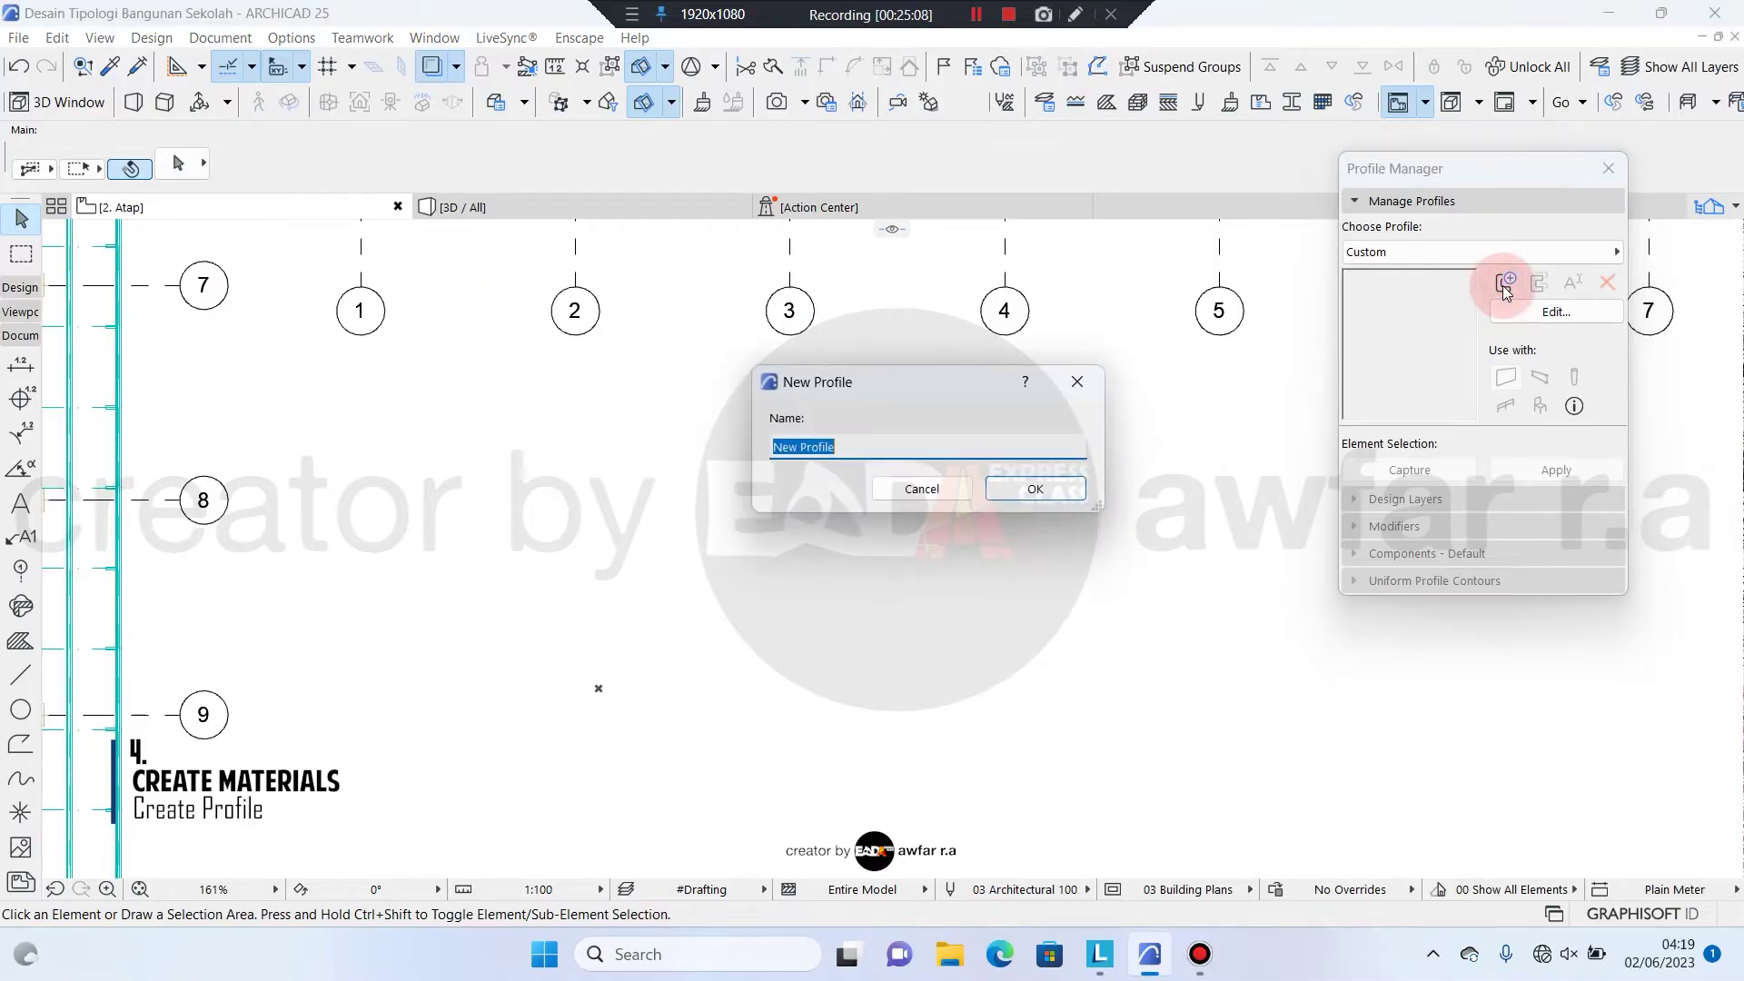
pyautogui.moveTo(885, 391); pyautogui.dragTo(952, 387)
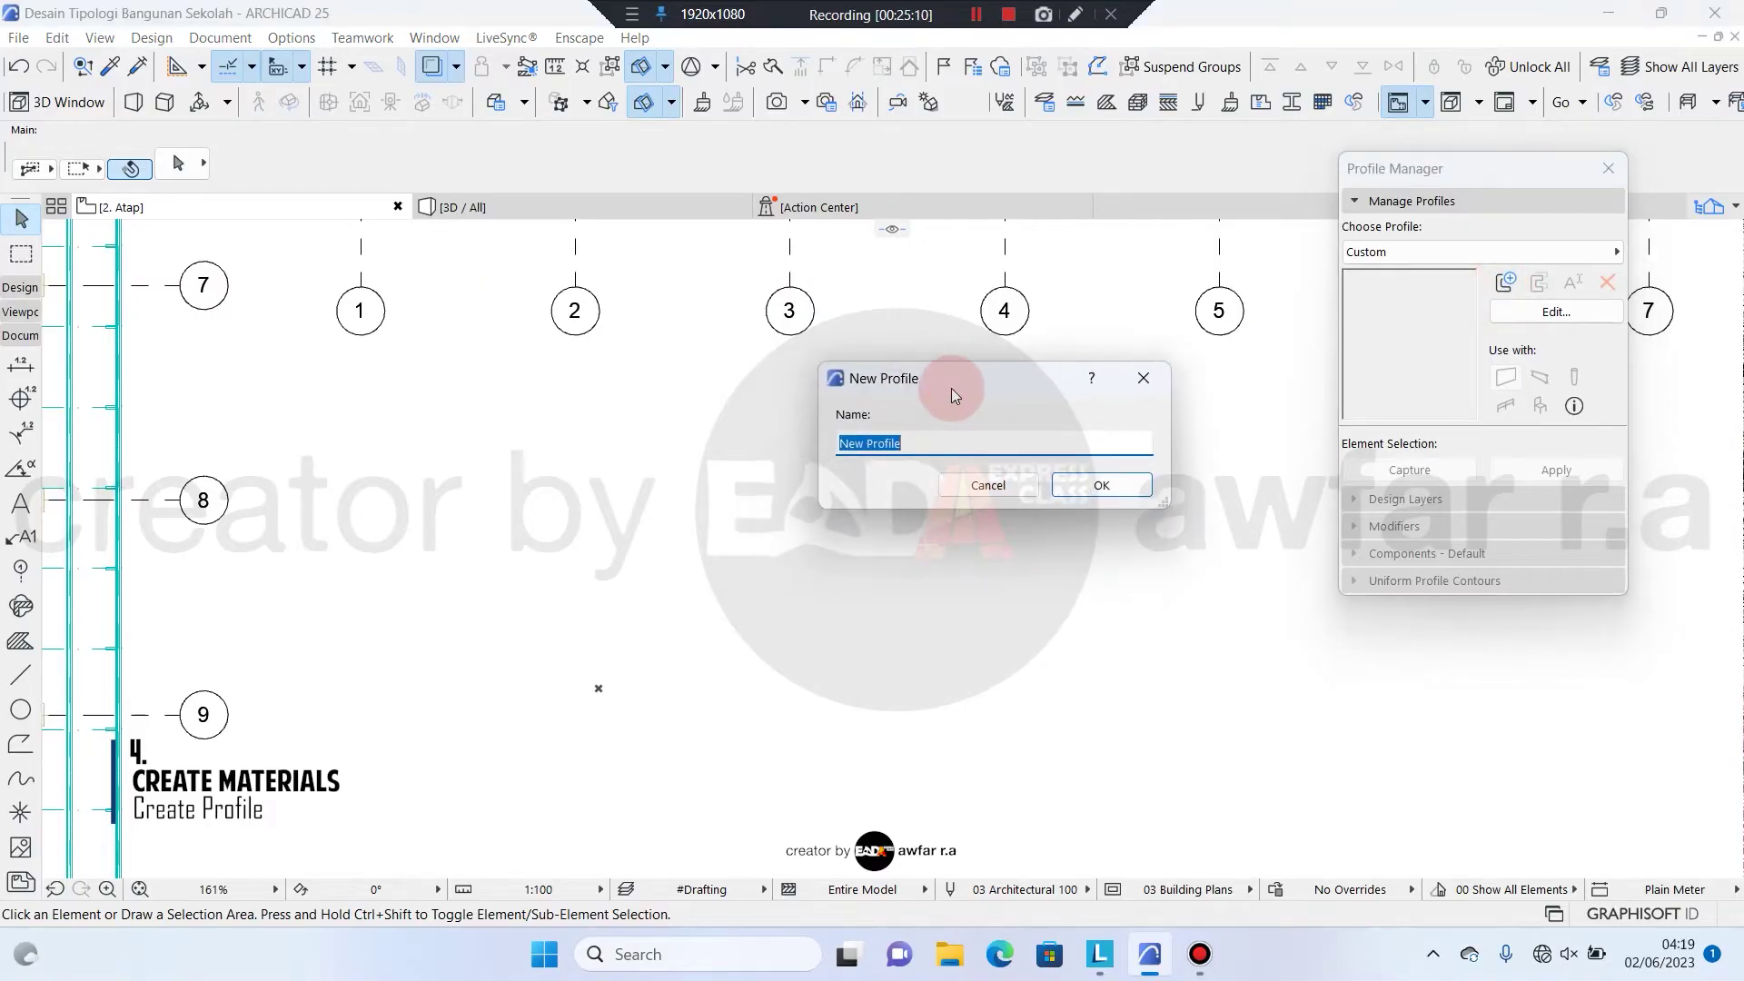
pyautogui.click(946, 441)
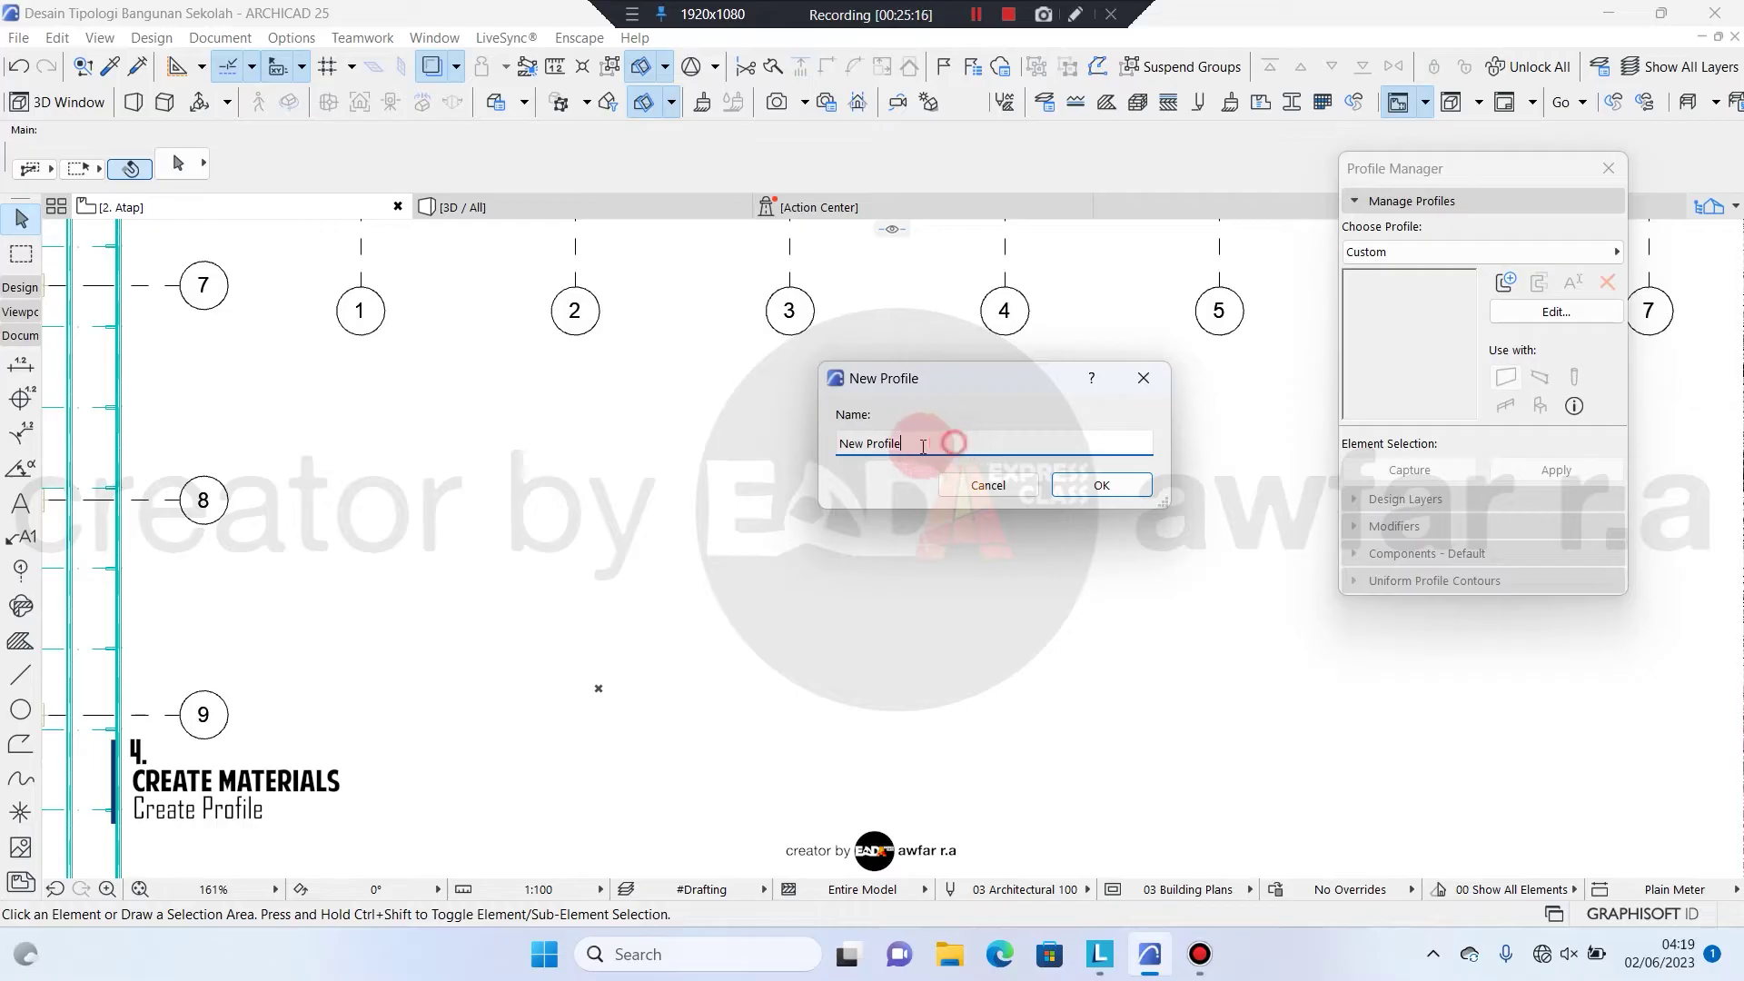
pyautogui.moveTo(922, 447); pyautogui.dragTo(819, 451)
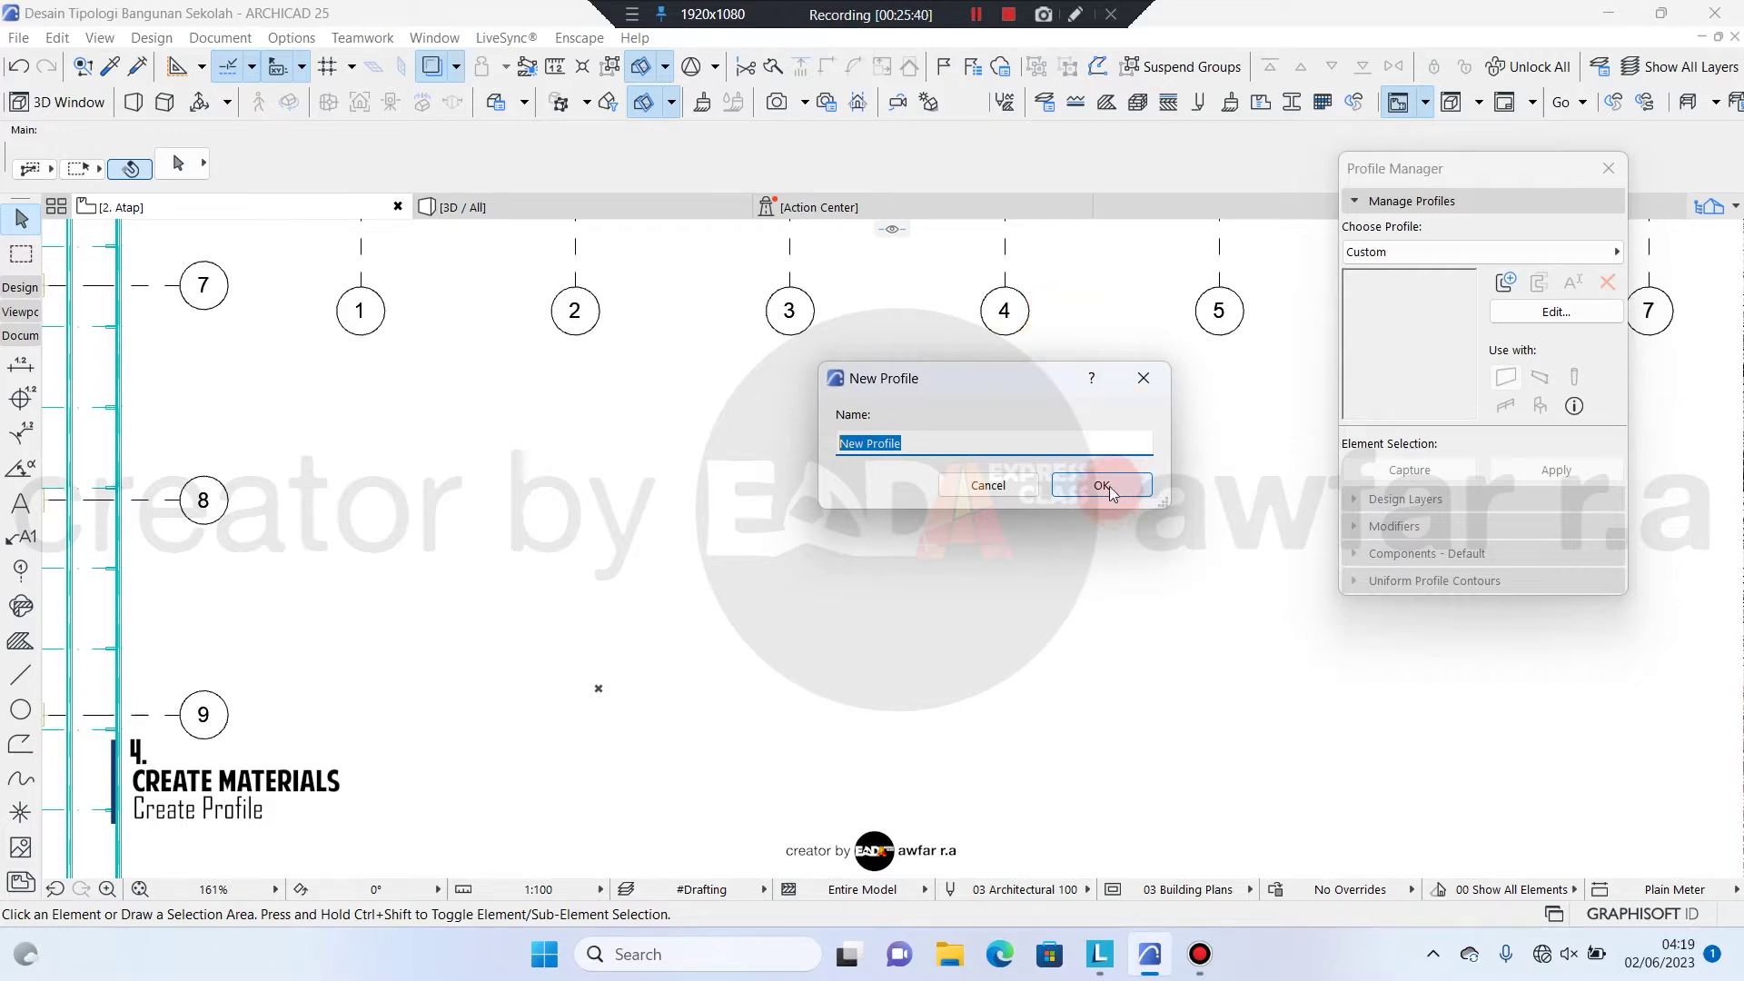
pyautogui.click(1150, 379)
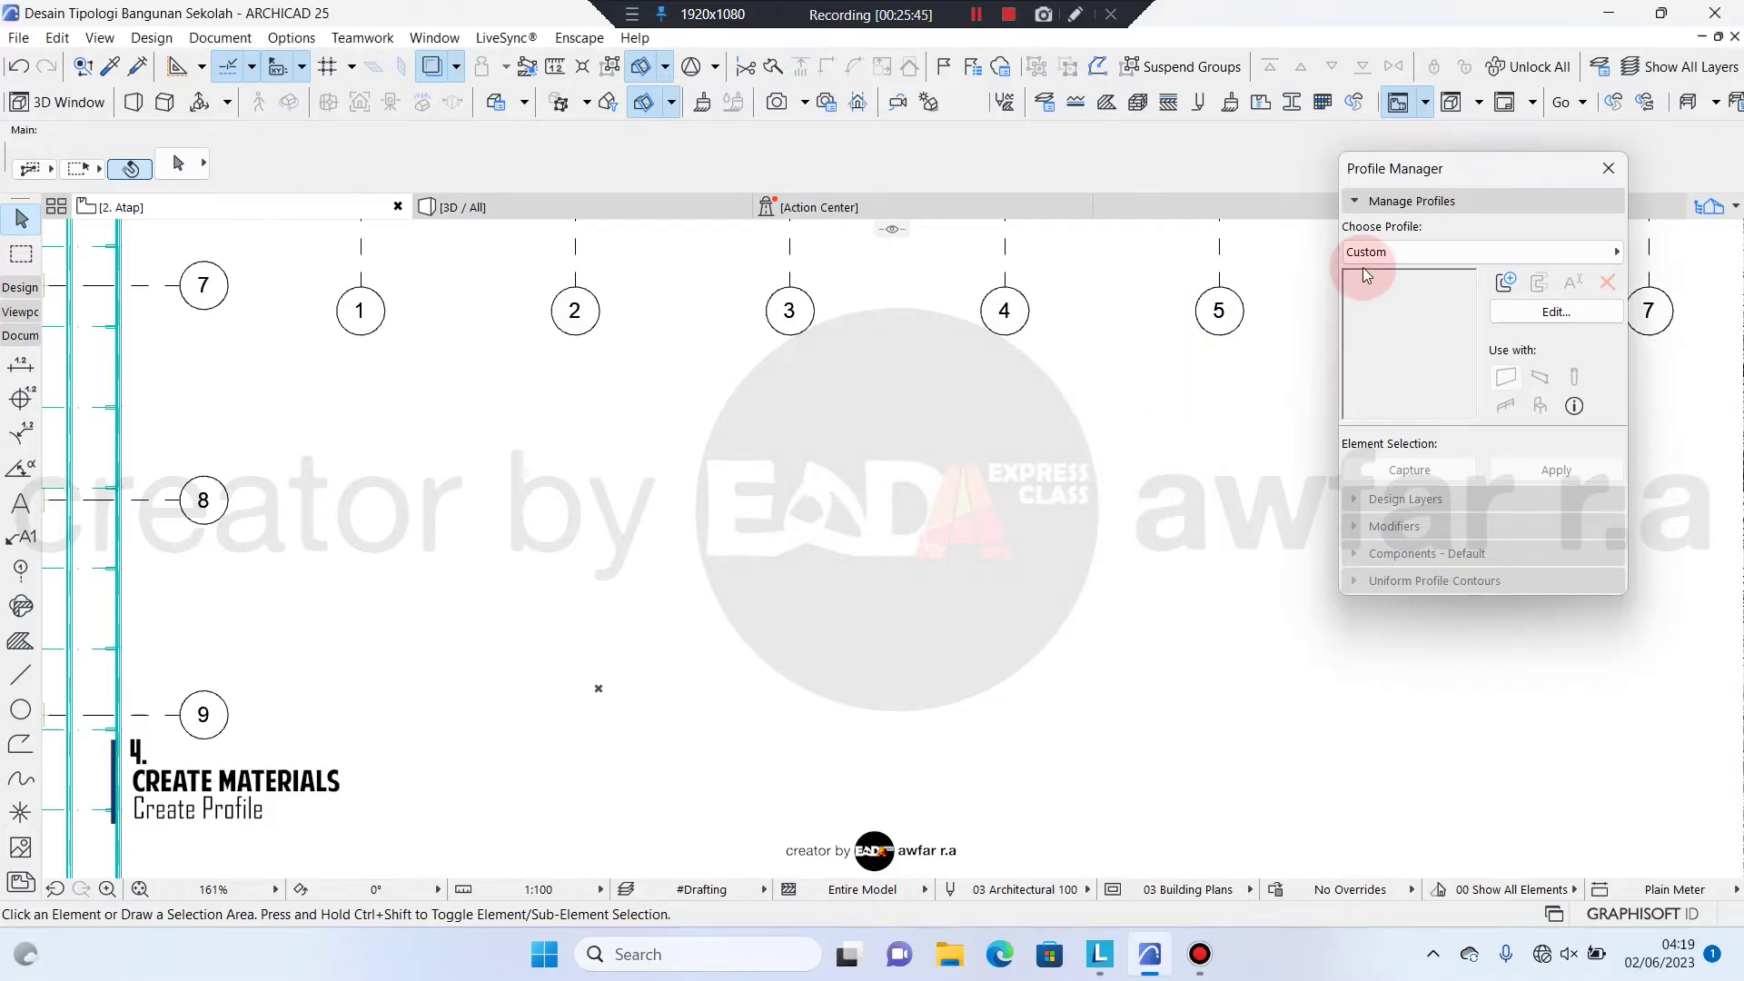
# Reopen the #Steel V profile for editing and inspect its Nominal Width and Nominal Height dimensions up close
pyautogui.click(1370, 254)
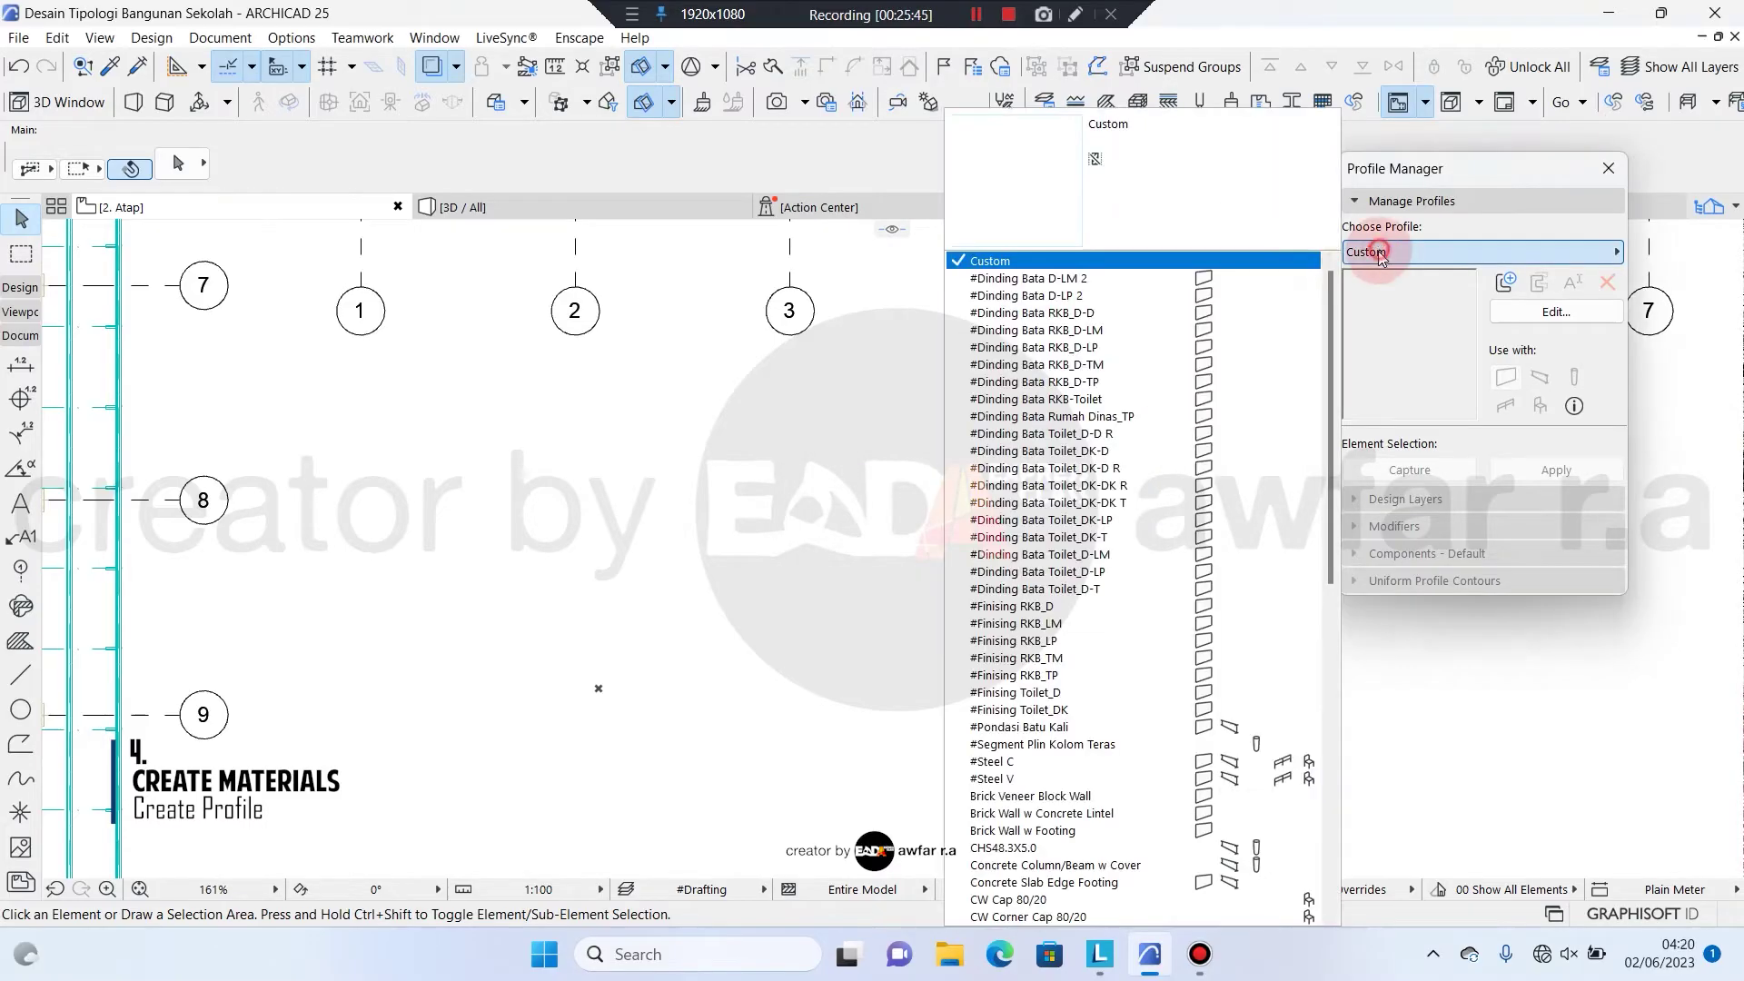
pyautogui.click(1049, 774)
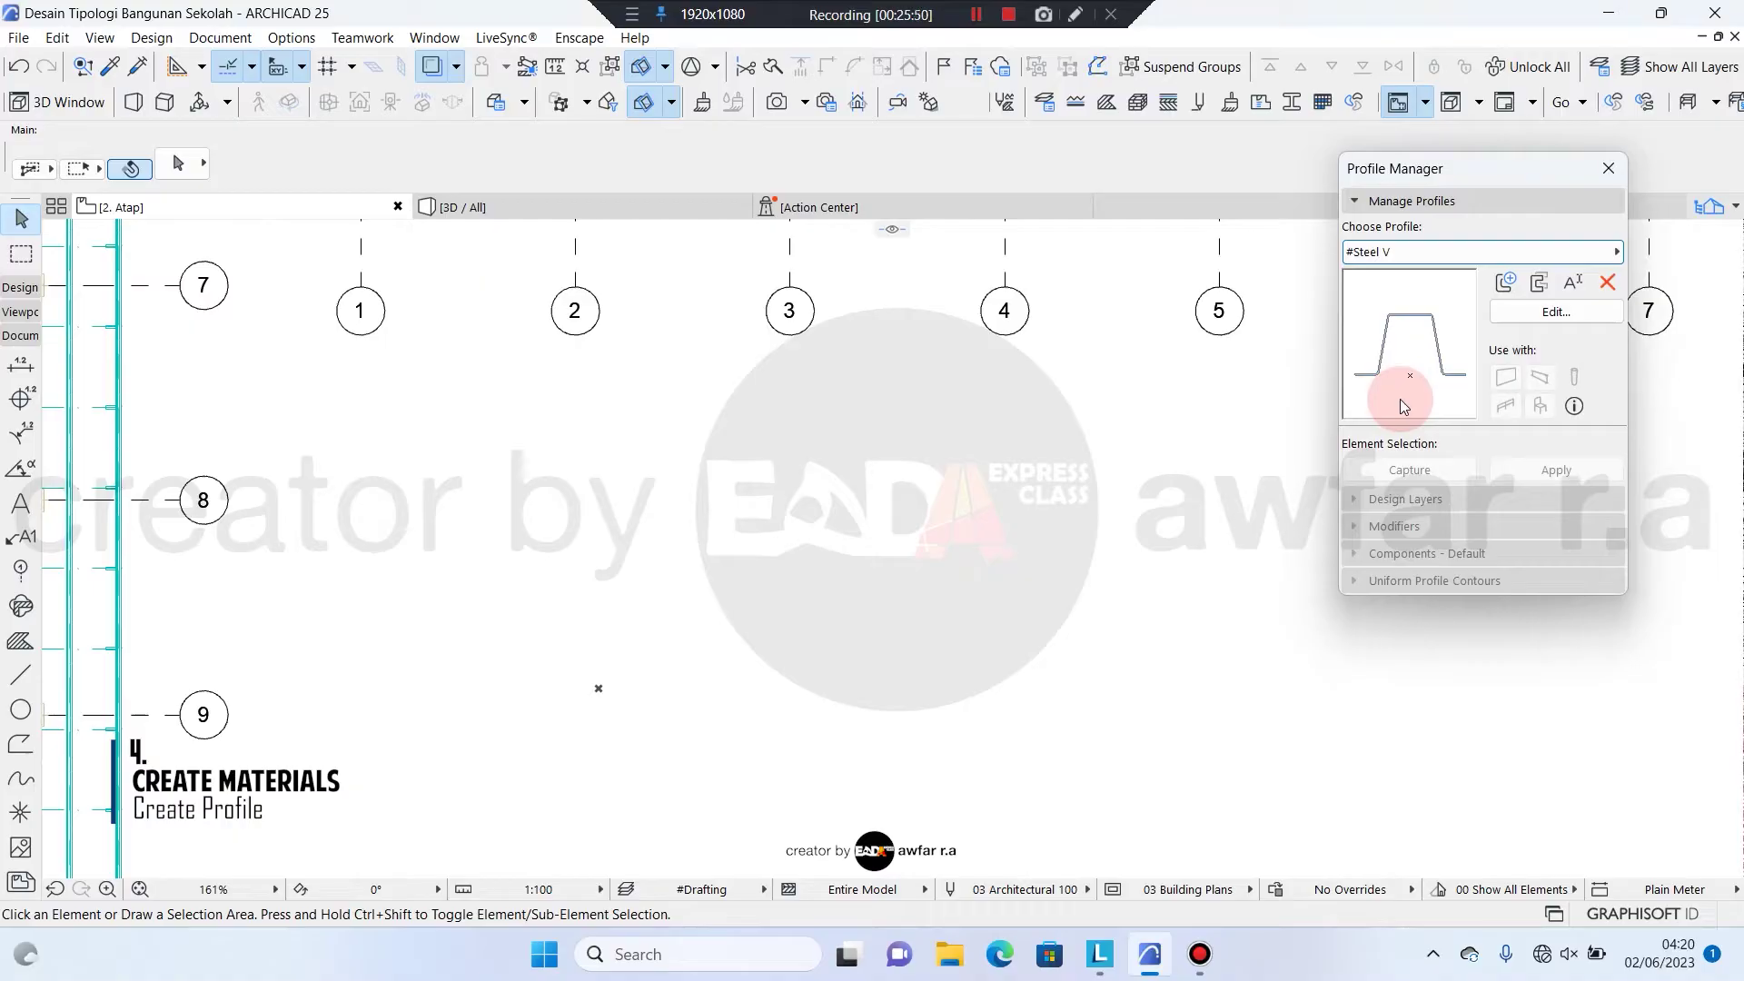
pyautogui.click(1521, 318)
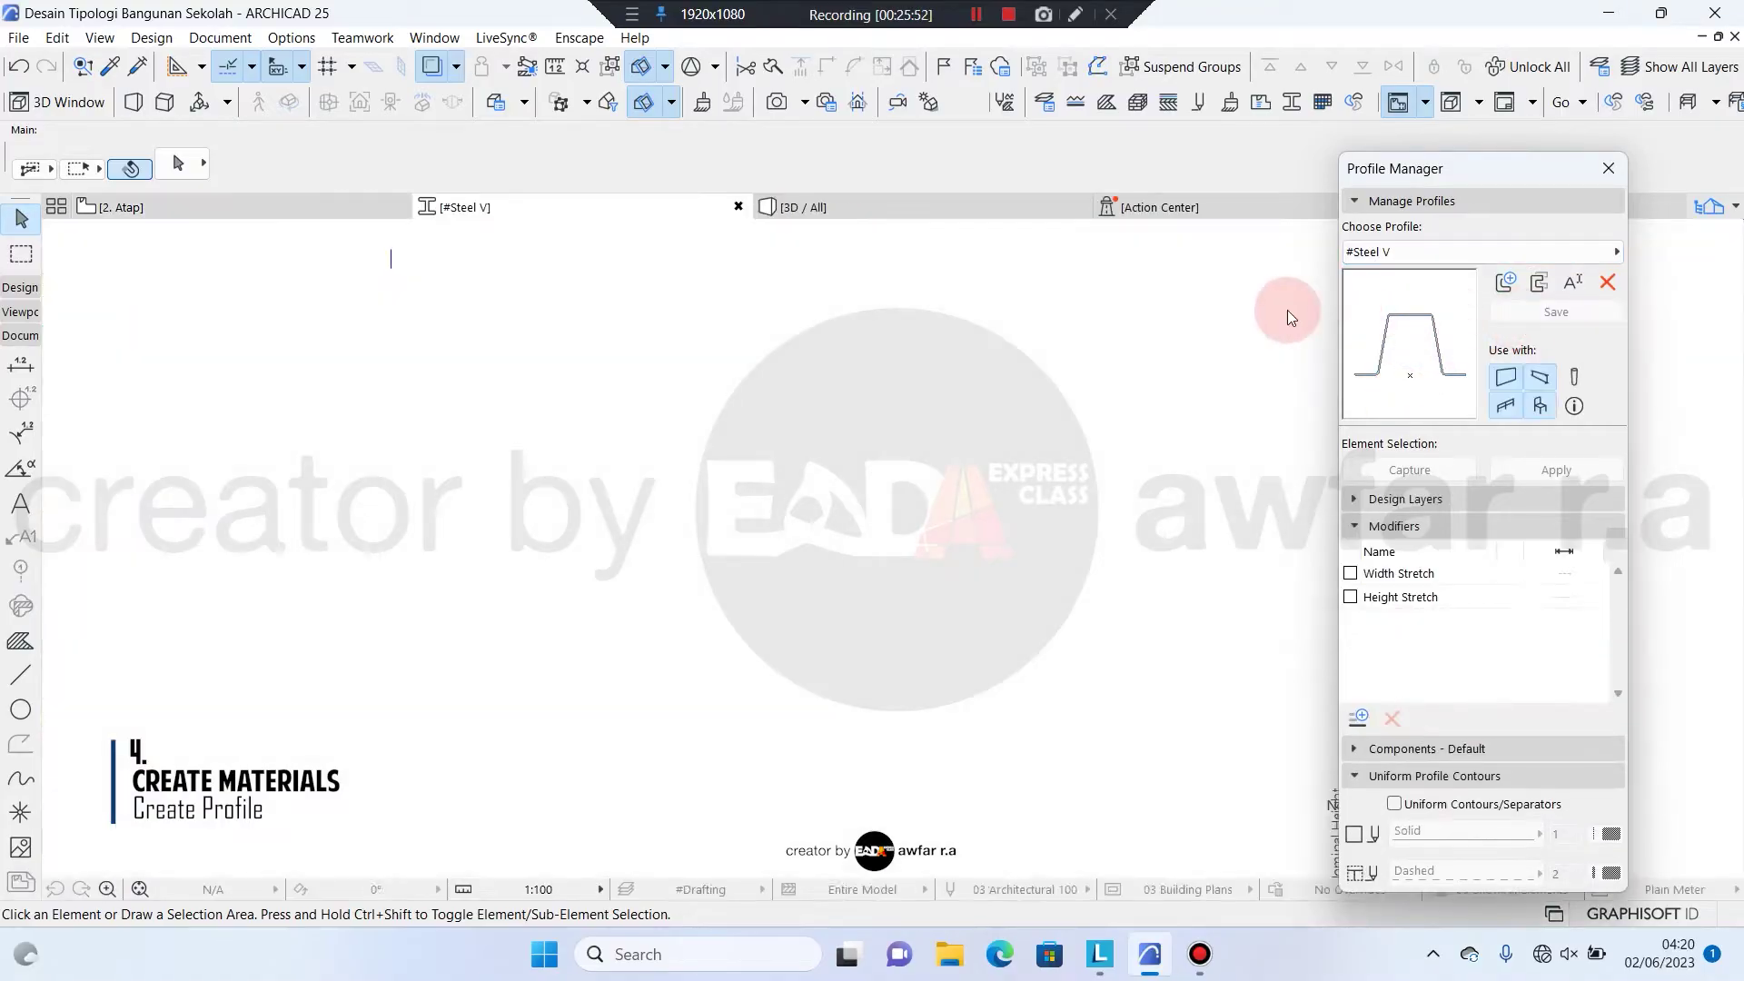
pyautogui.scroll(8, 1093, 658)
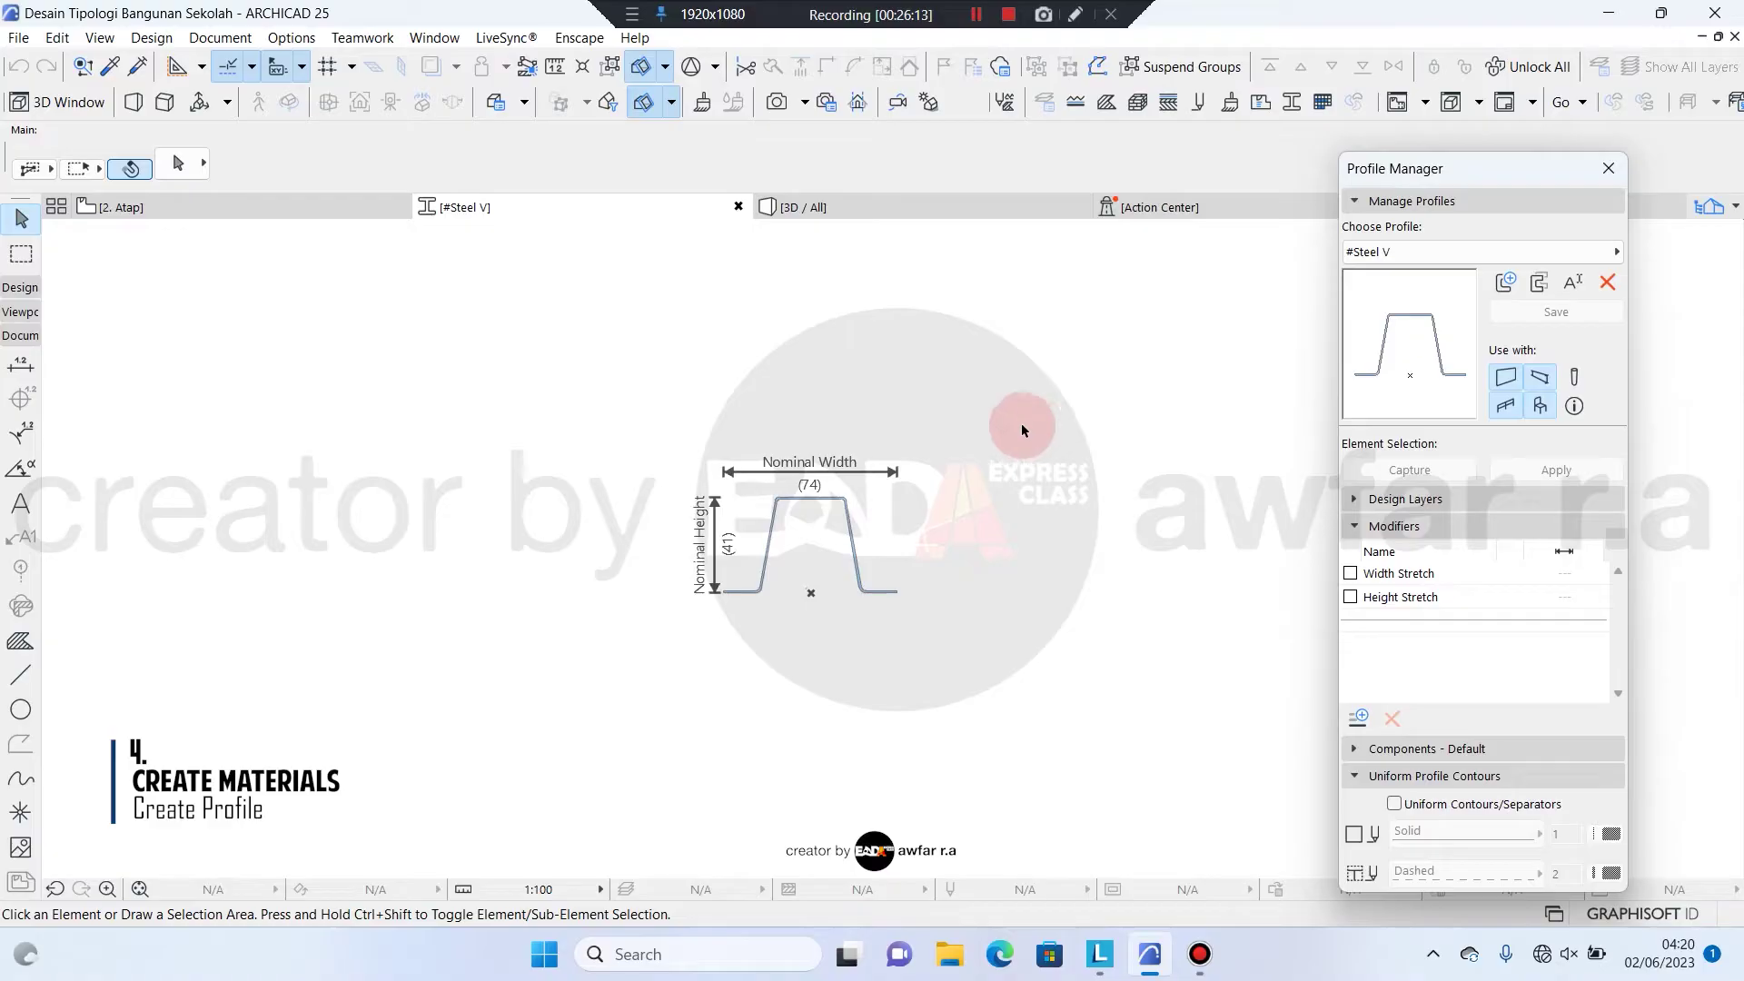
pyautogui.scroll(3, 781, 595)
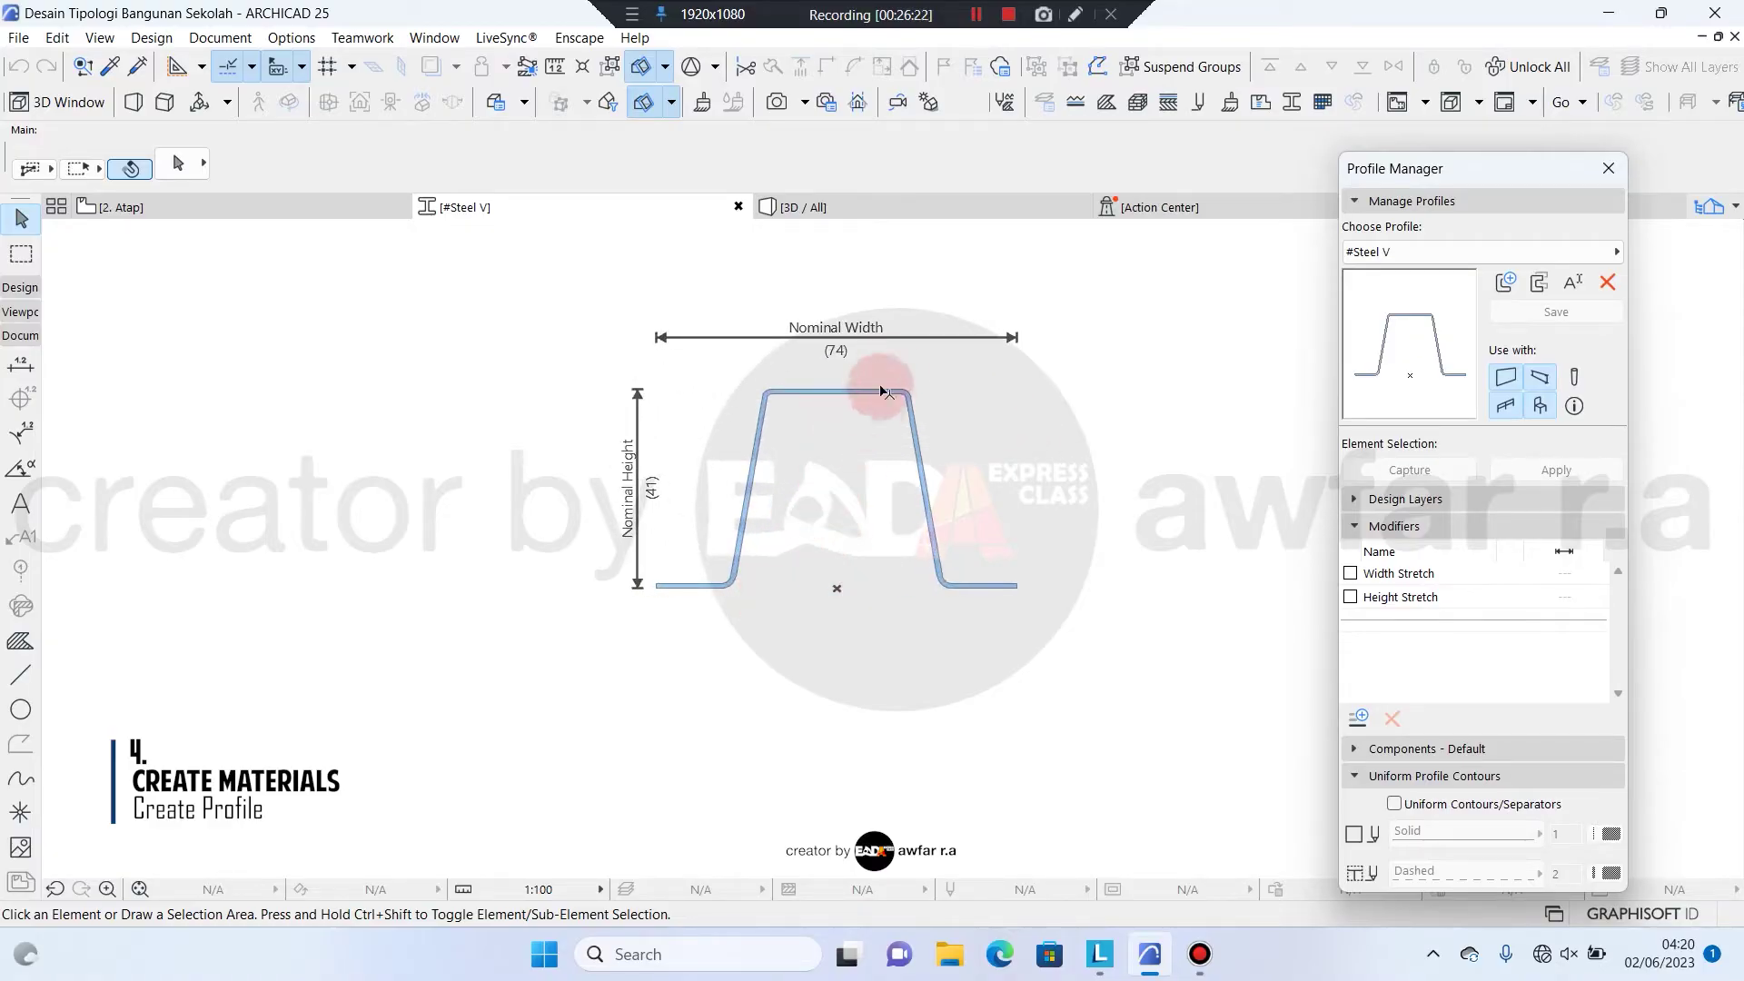
pyautogui.click(901, 338)
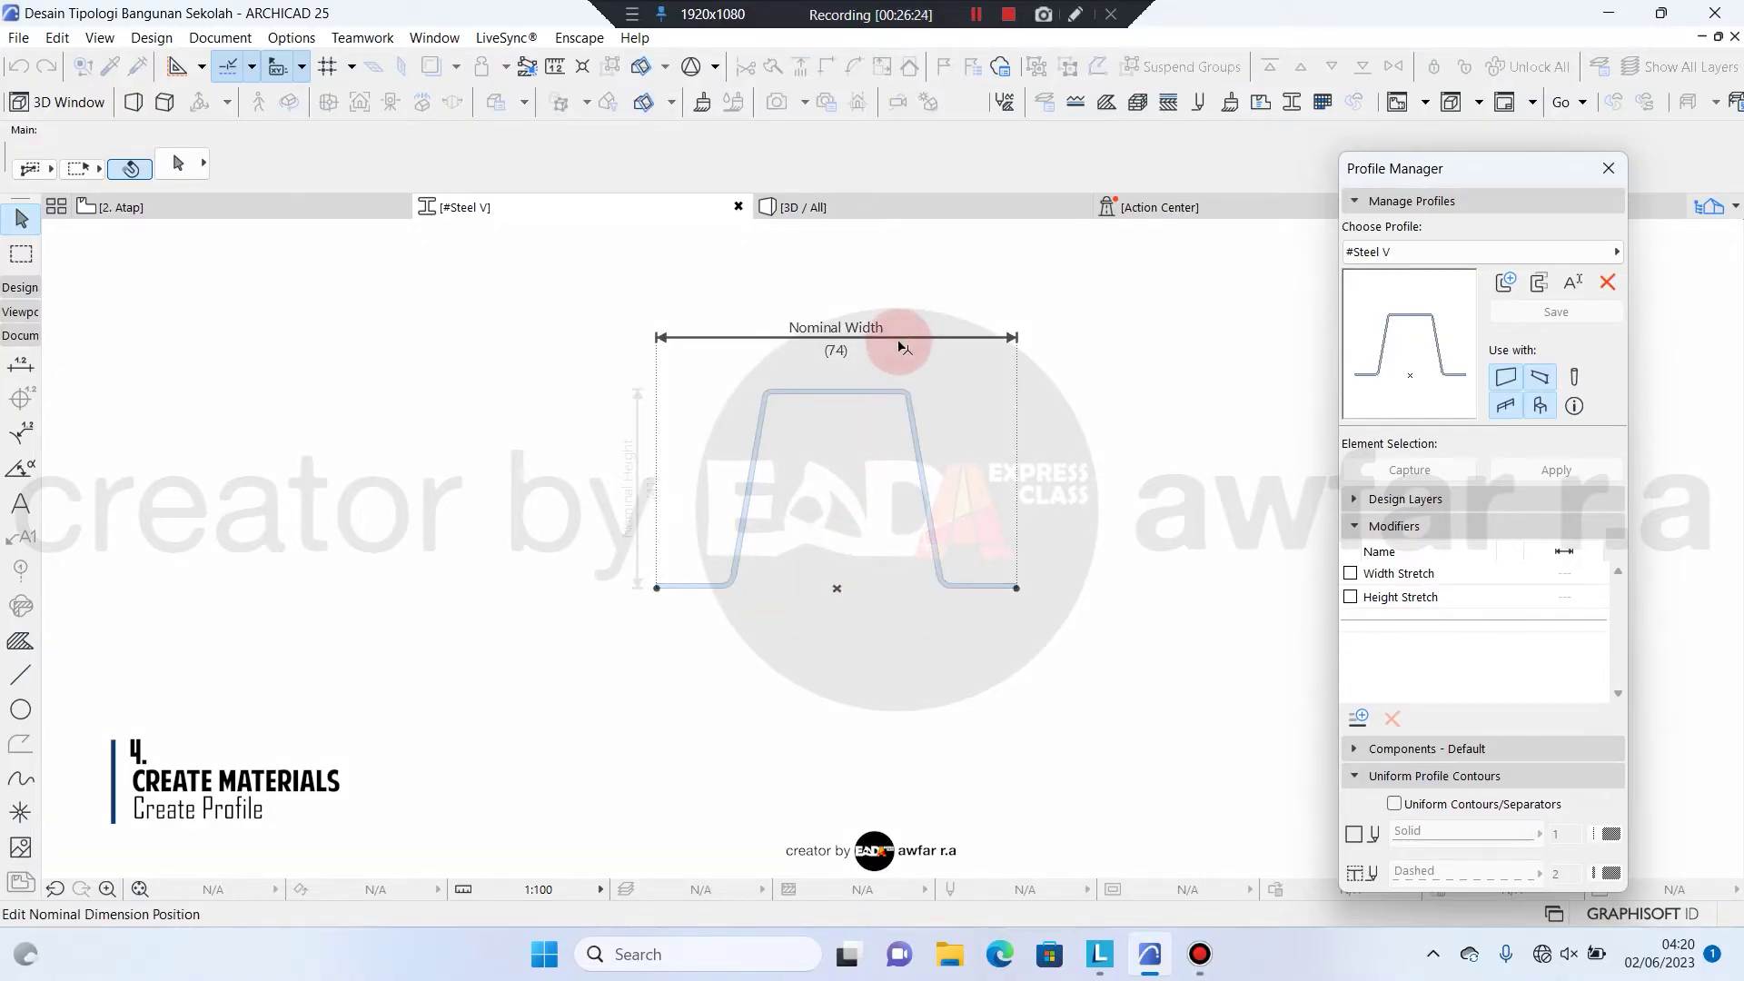
pyautogui.click(968, 352)
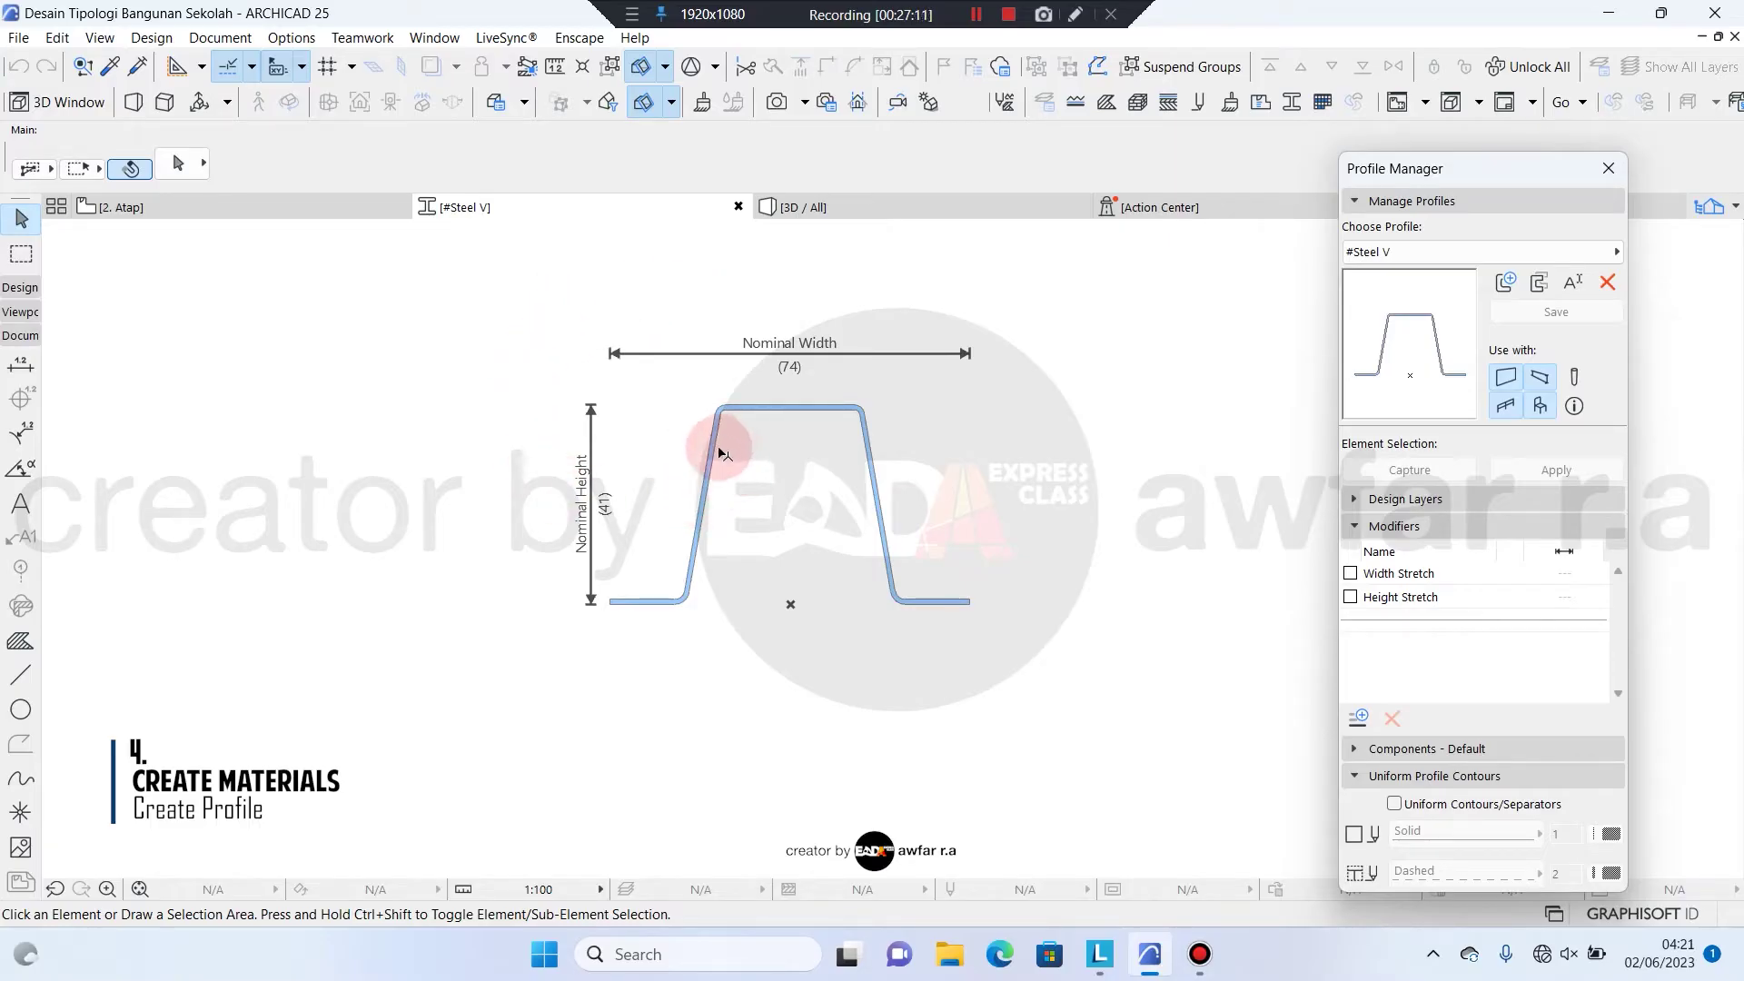
# Select the hat-shaped fill of the #Steel V profile and review the building materials available for it
pyautogui.click(803, 413)
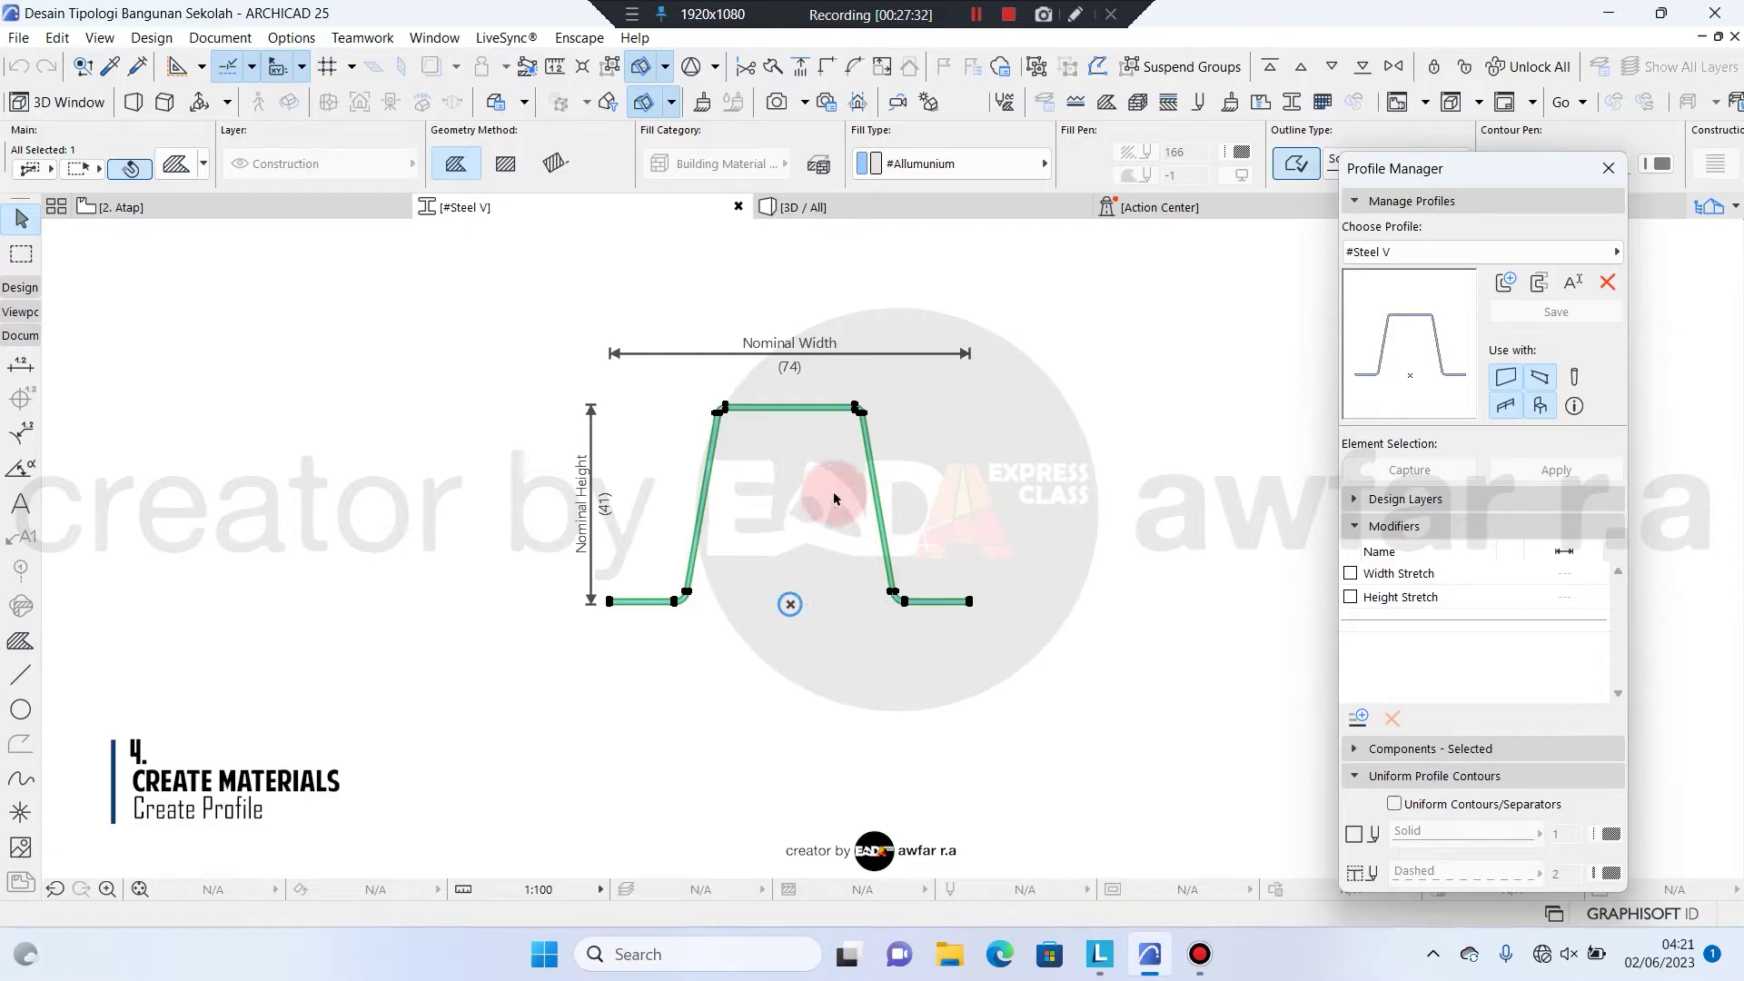
pyautogui.click(771, 440)
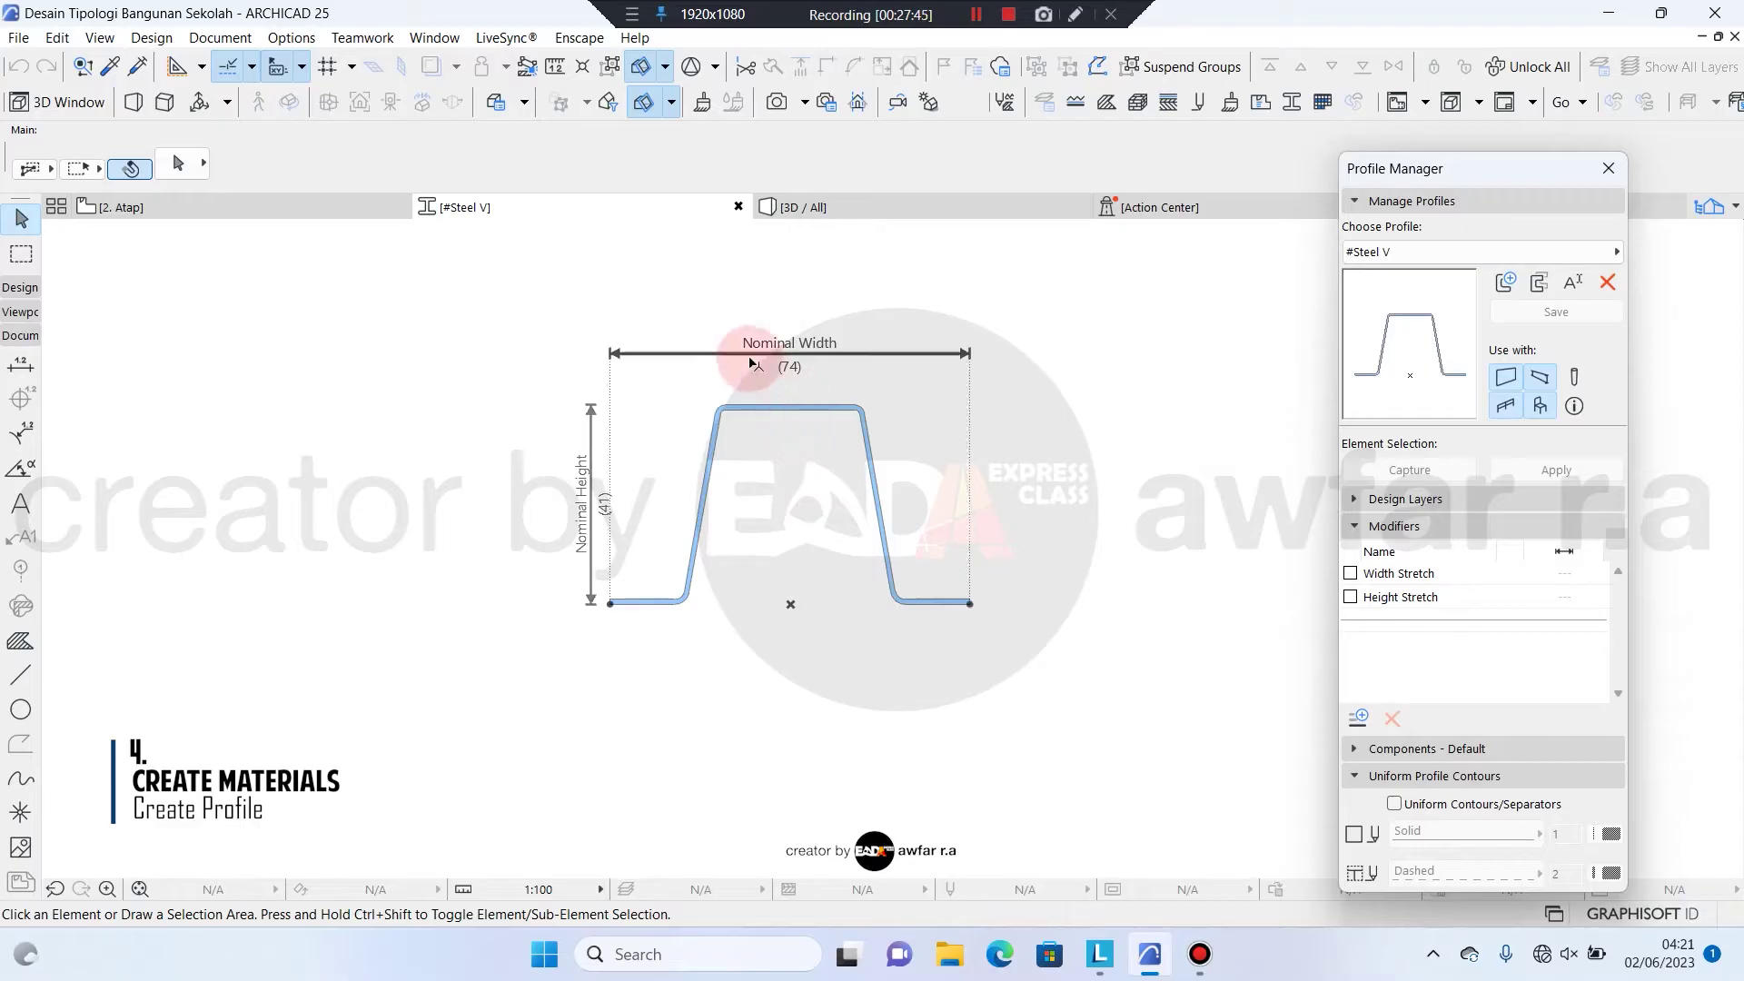
pyautogui.click(789, 409)
pyautogui.click(817, 416)
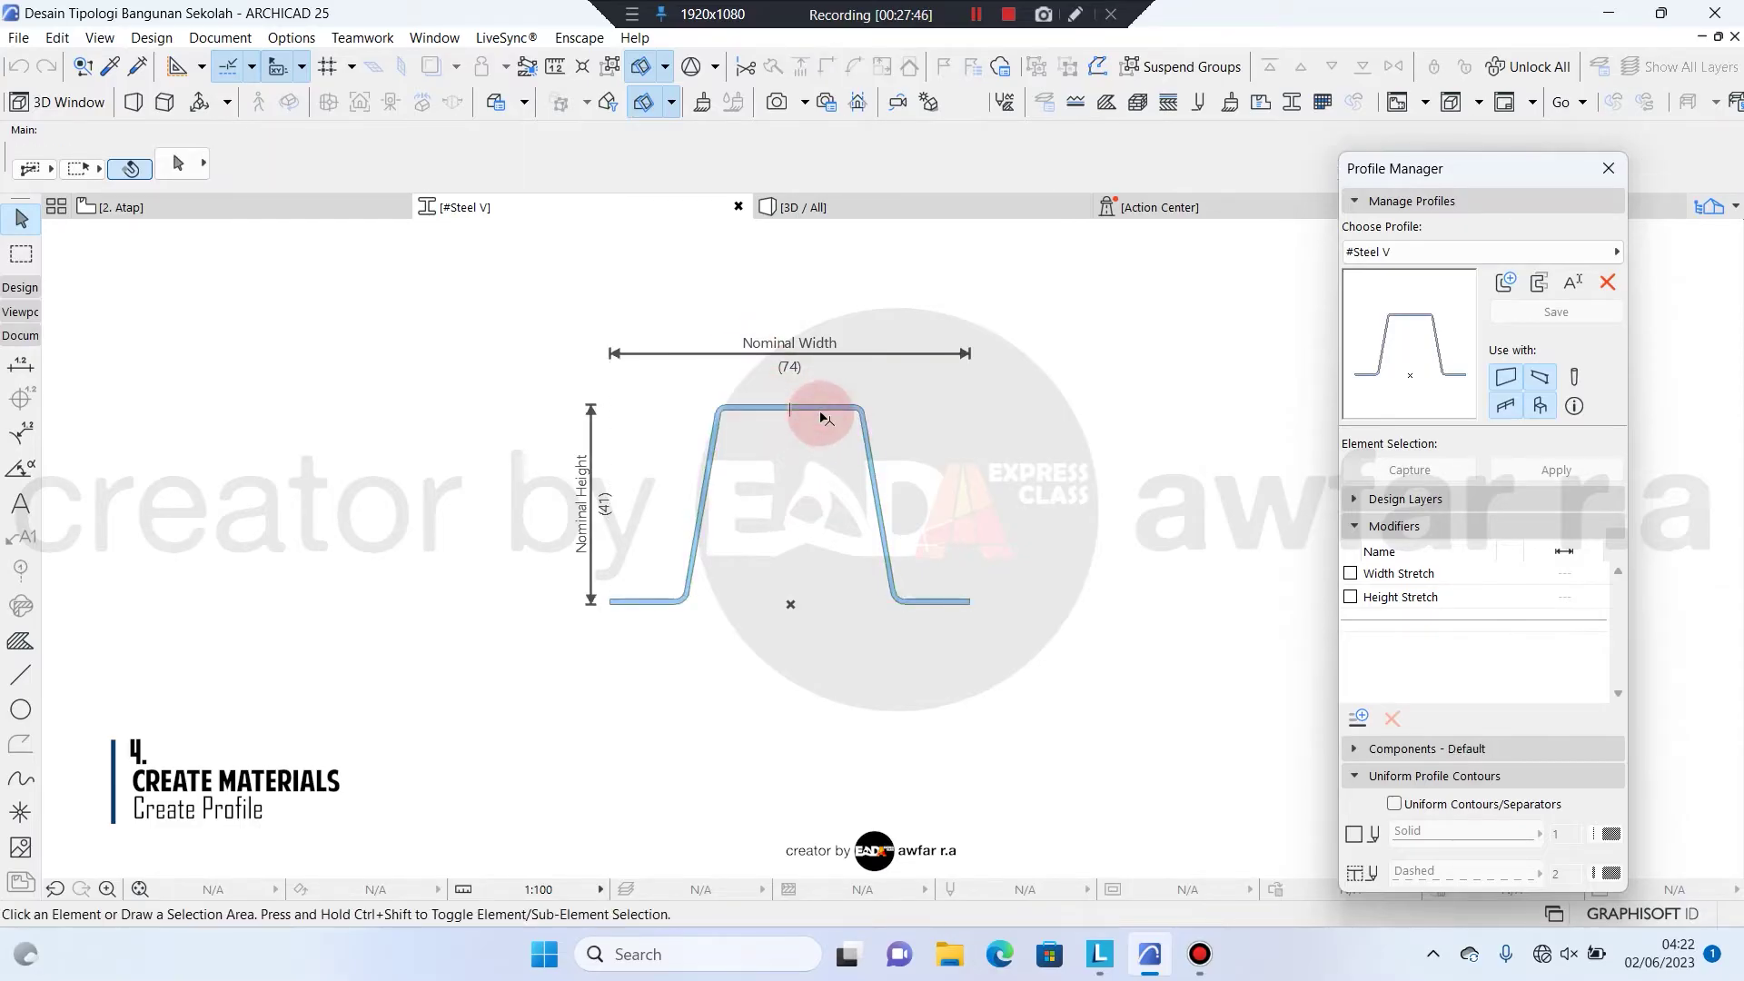
pyautogui.click(821, 413)
pyautogui.click(822, 411)
pyautogui.click(79, 266)
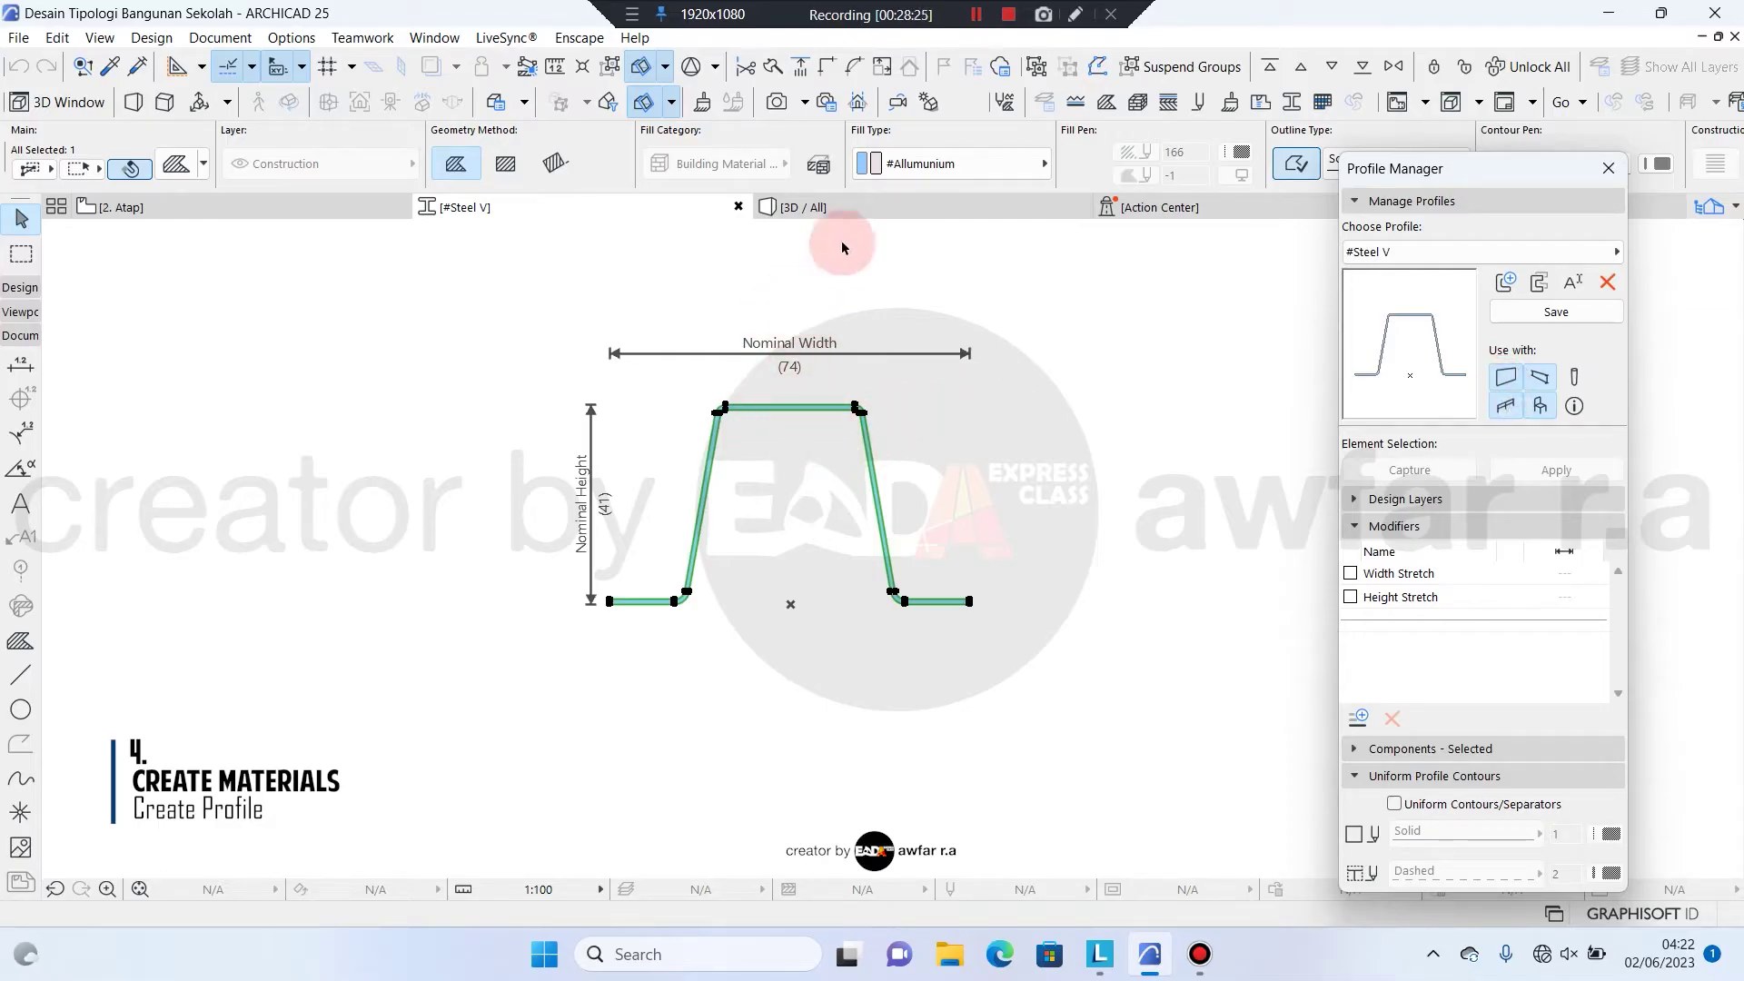
pyautogui.click(937, 167)
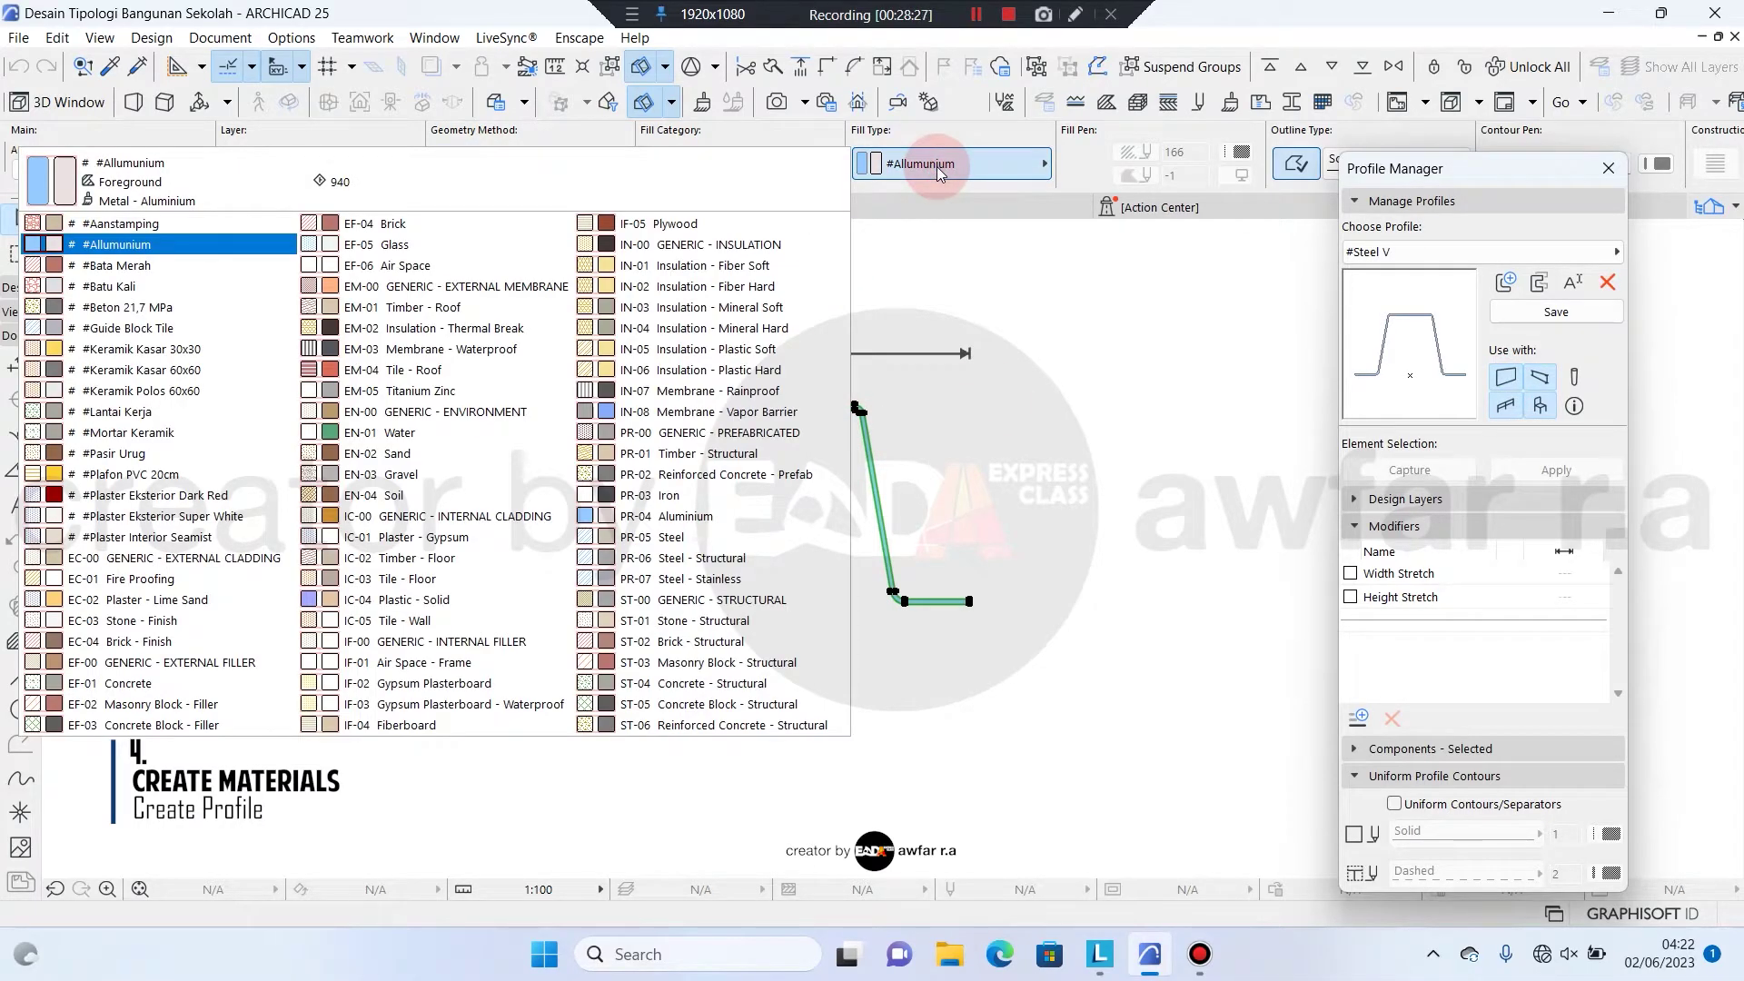
pyautogui.click(936, 166)
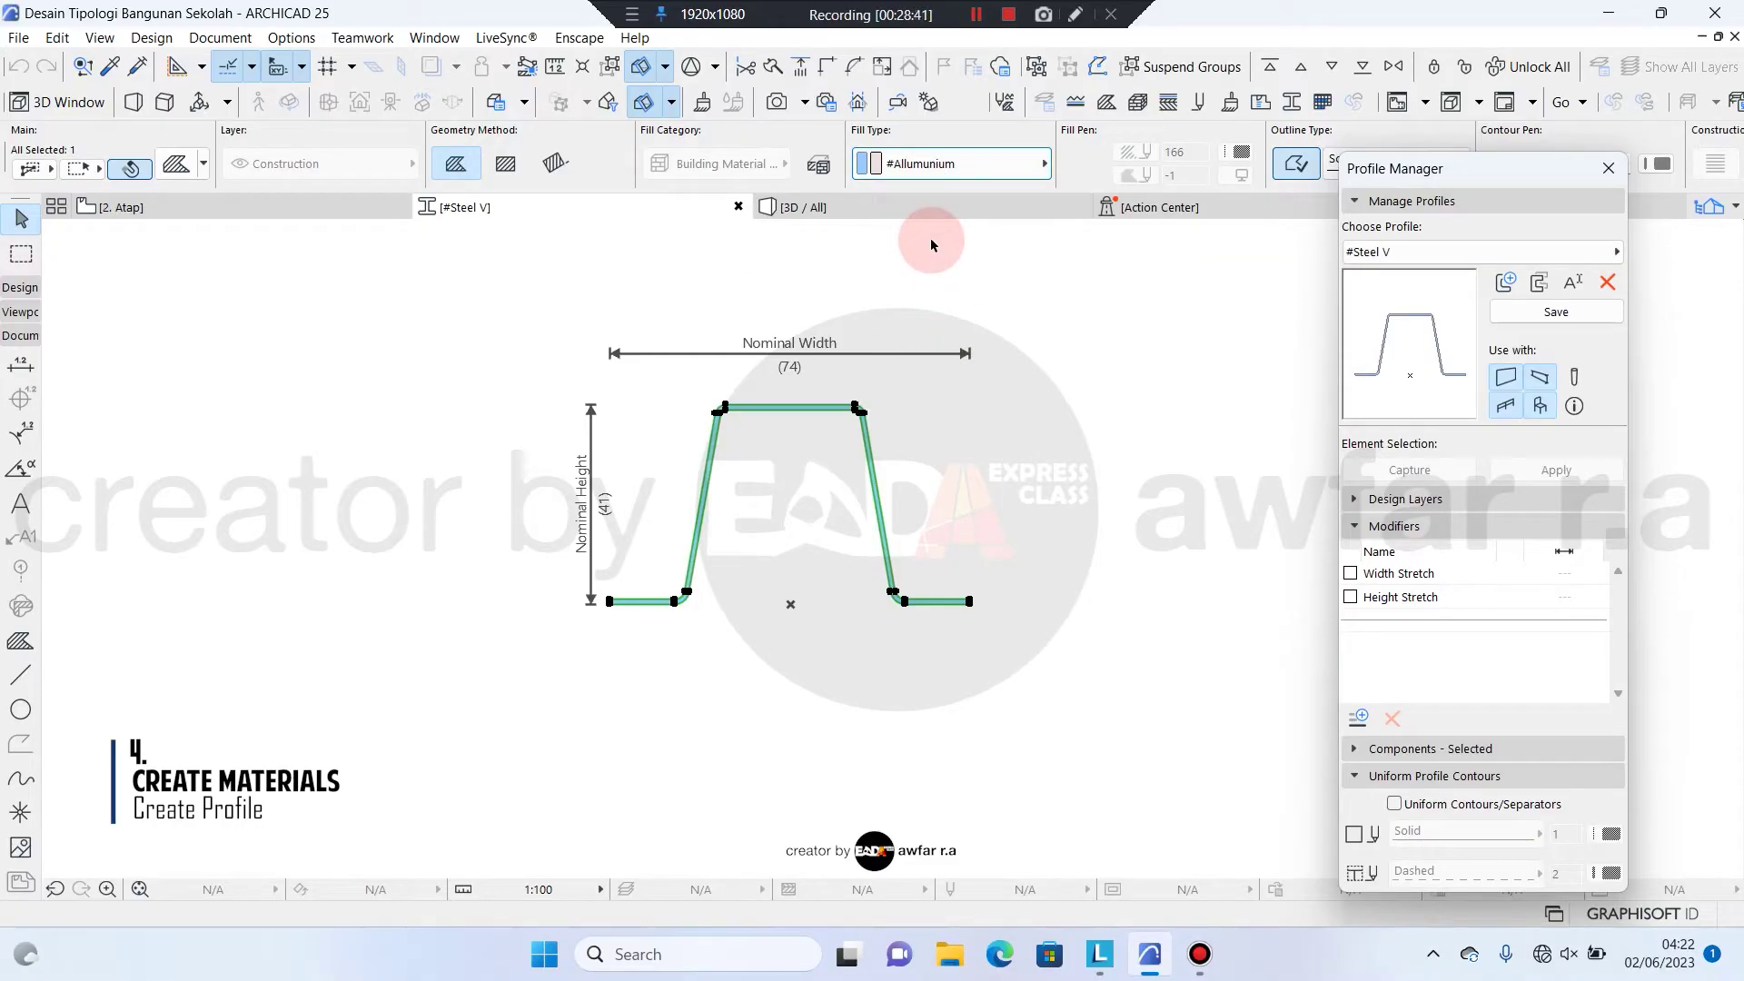
# Close the Profile Manager and show the whole unroofed classroom block in the 2. Atap floor plan
pyautogui.moveTo(1459, 179); pyautogui.dragTo(1422, 181)
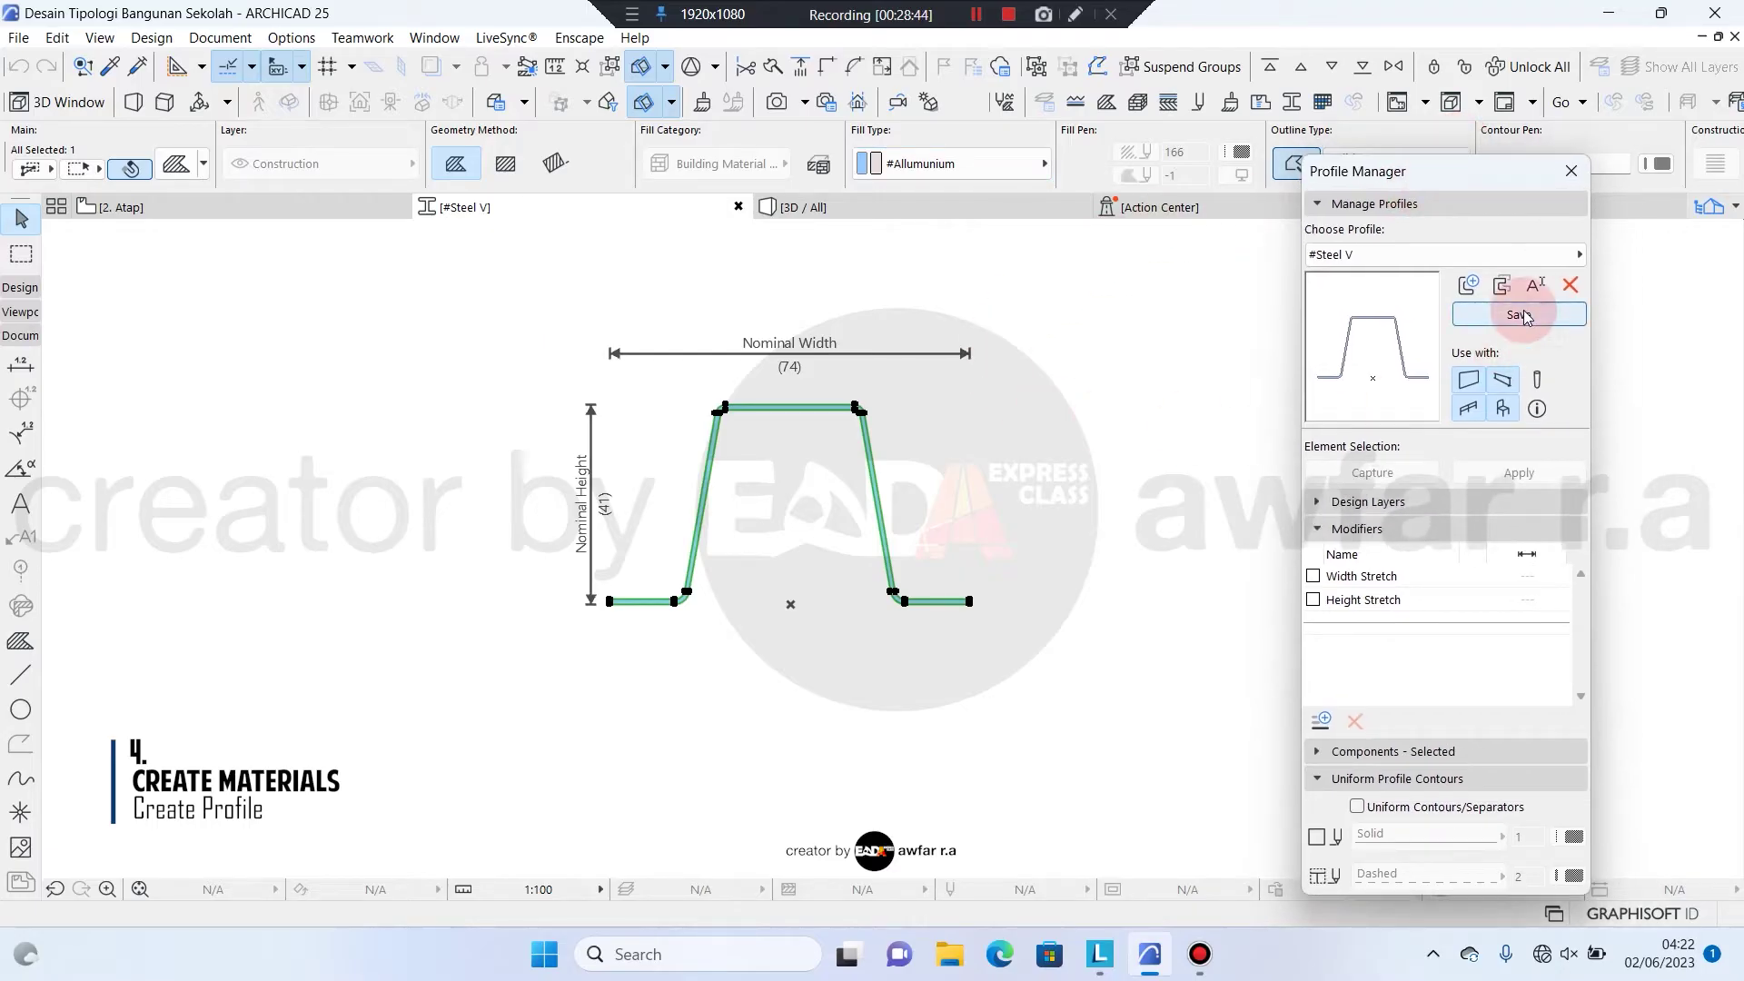
pyautogui.click(1567, 175)
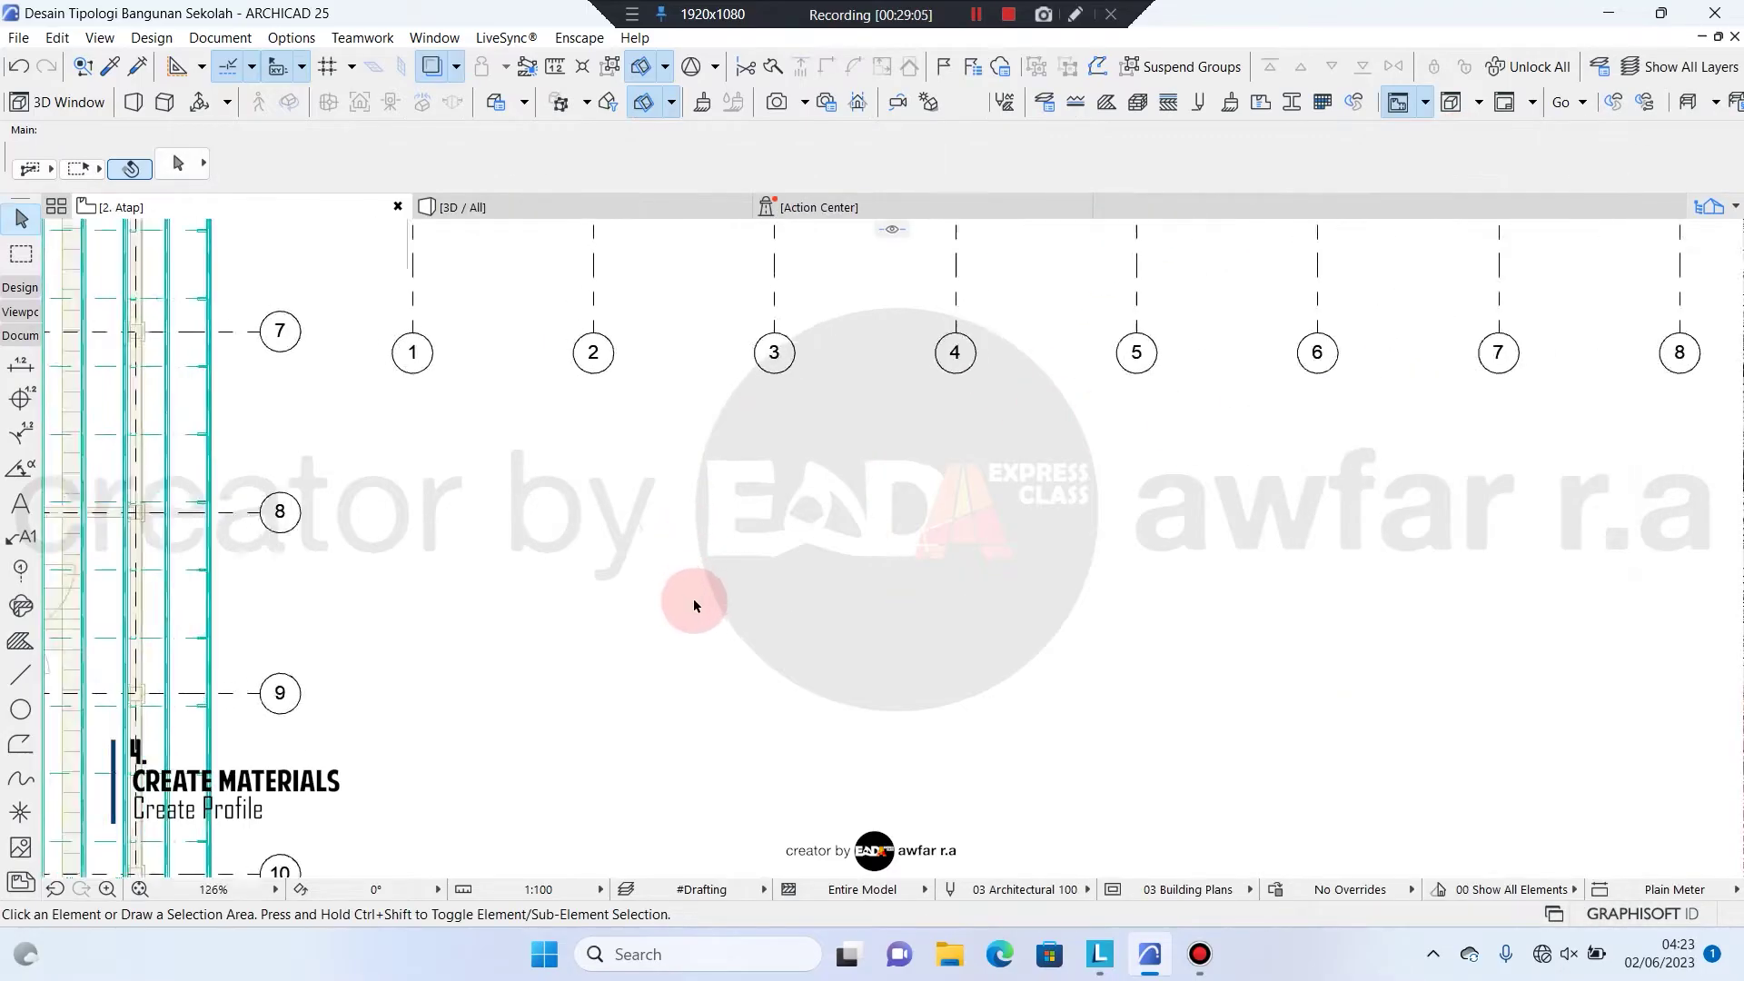
pyautogui.scroll(-5, 763, 506)
pyautogui.scroll(4, 766, 517)
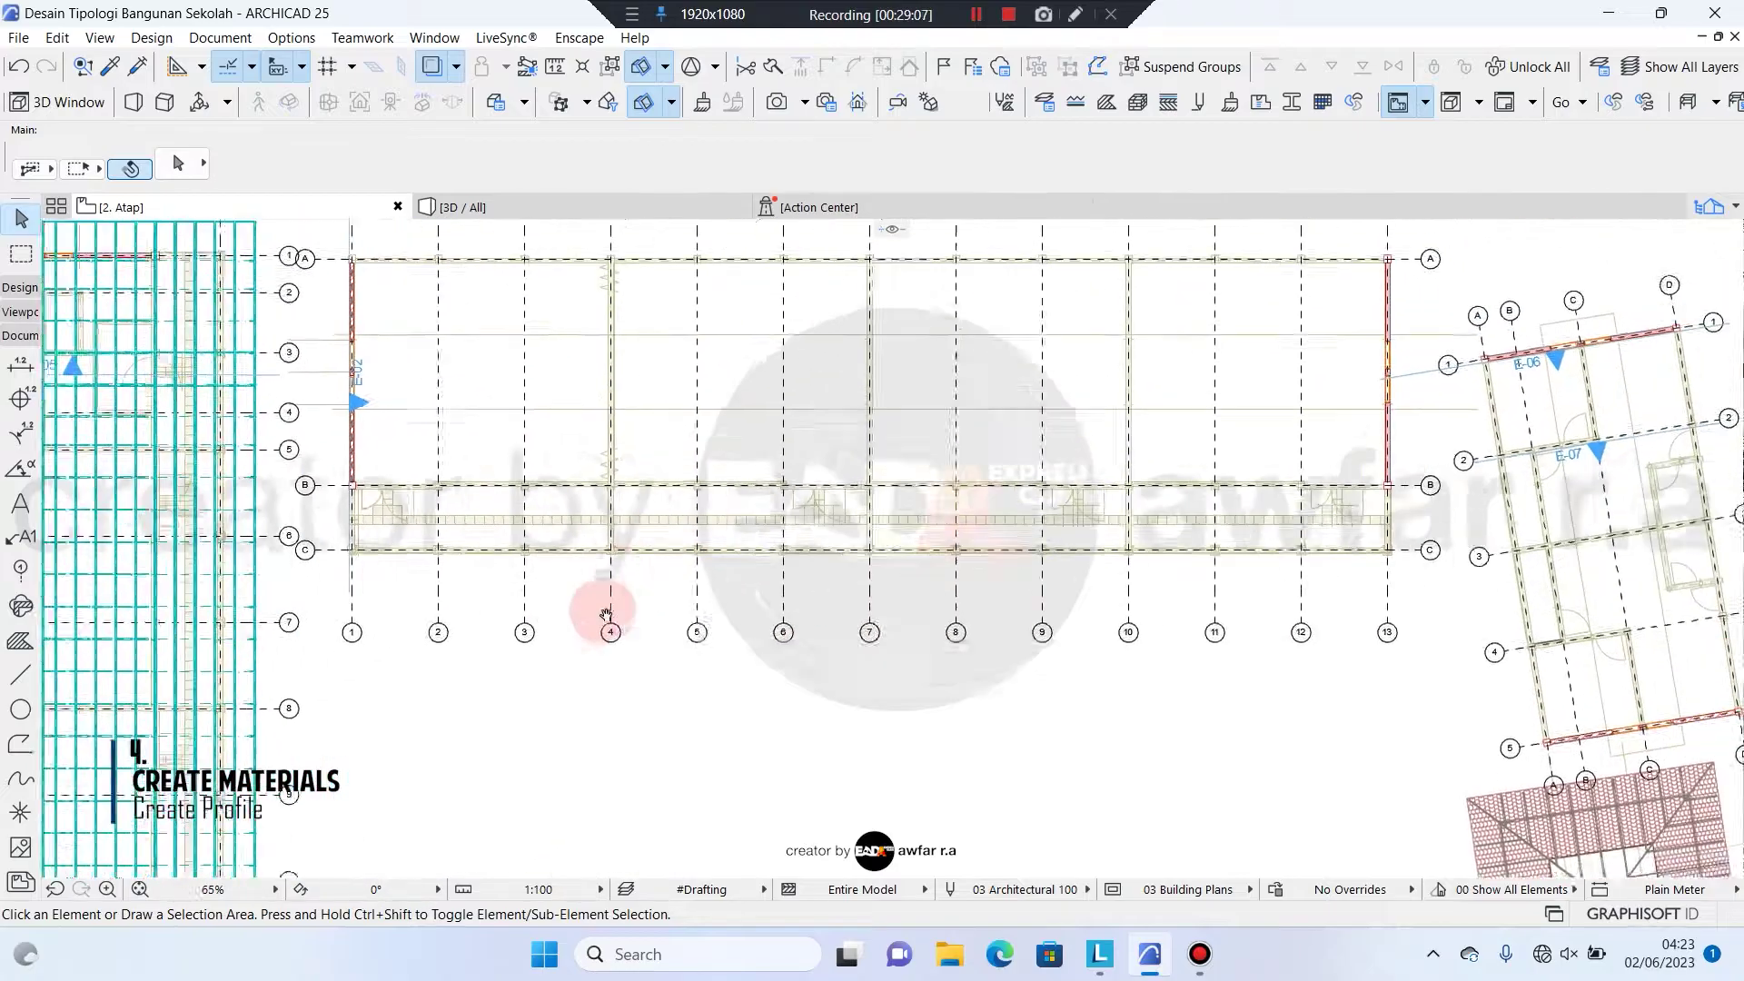
# Switch from the roof plan to the 1. Lantai 1 floor plan
pyautogui.moveTo(636, 498); pyautogui.dragTo(601, 533, button='middle')
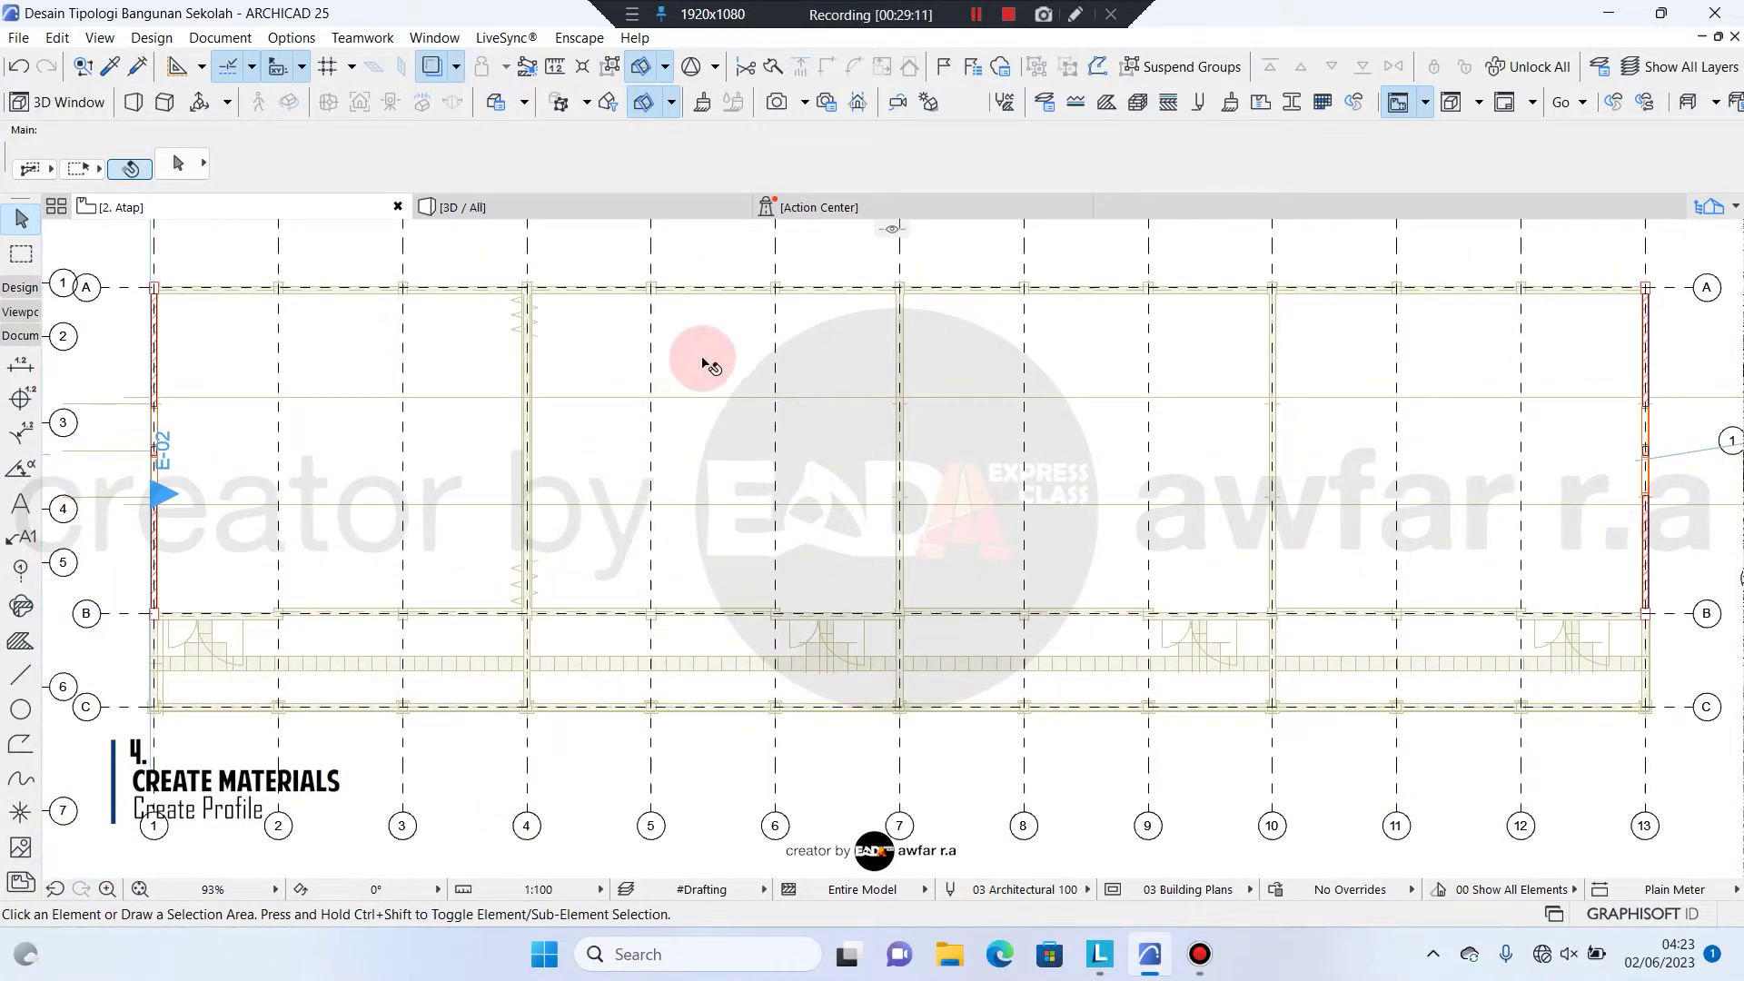
pyautogui.moveTo(705, 363)
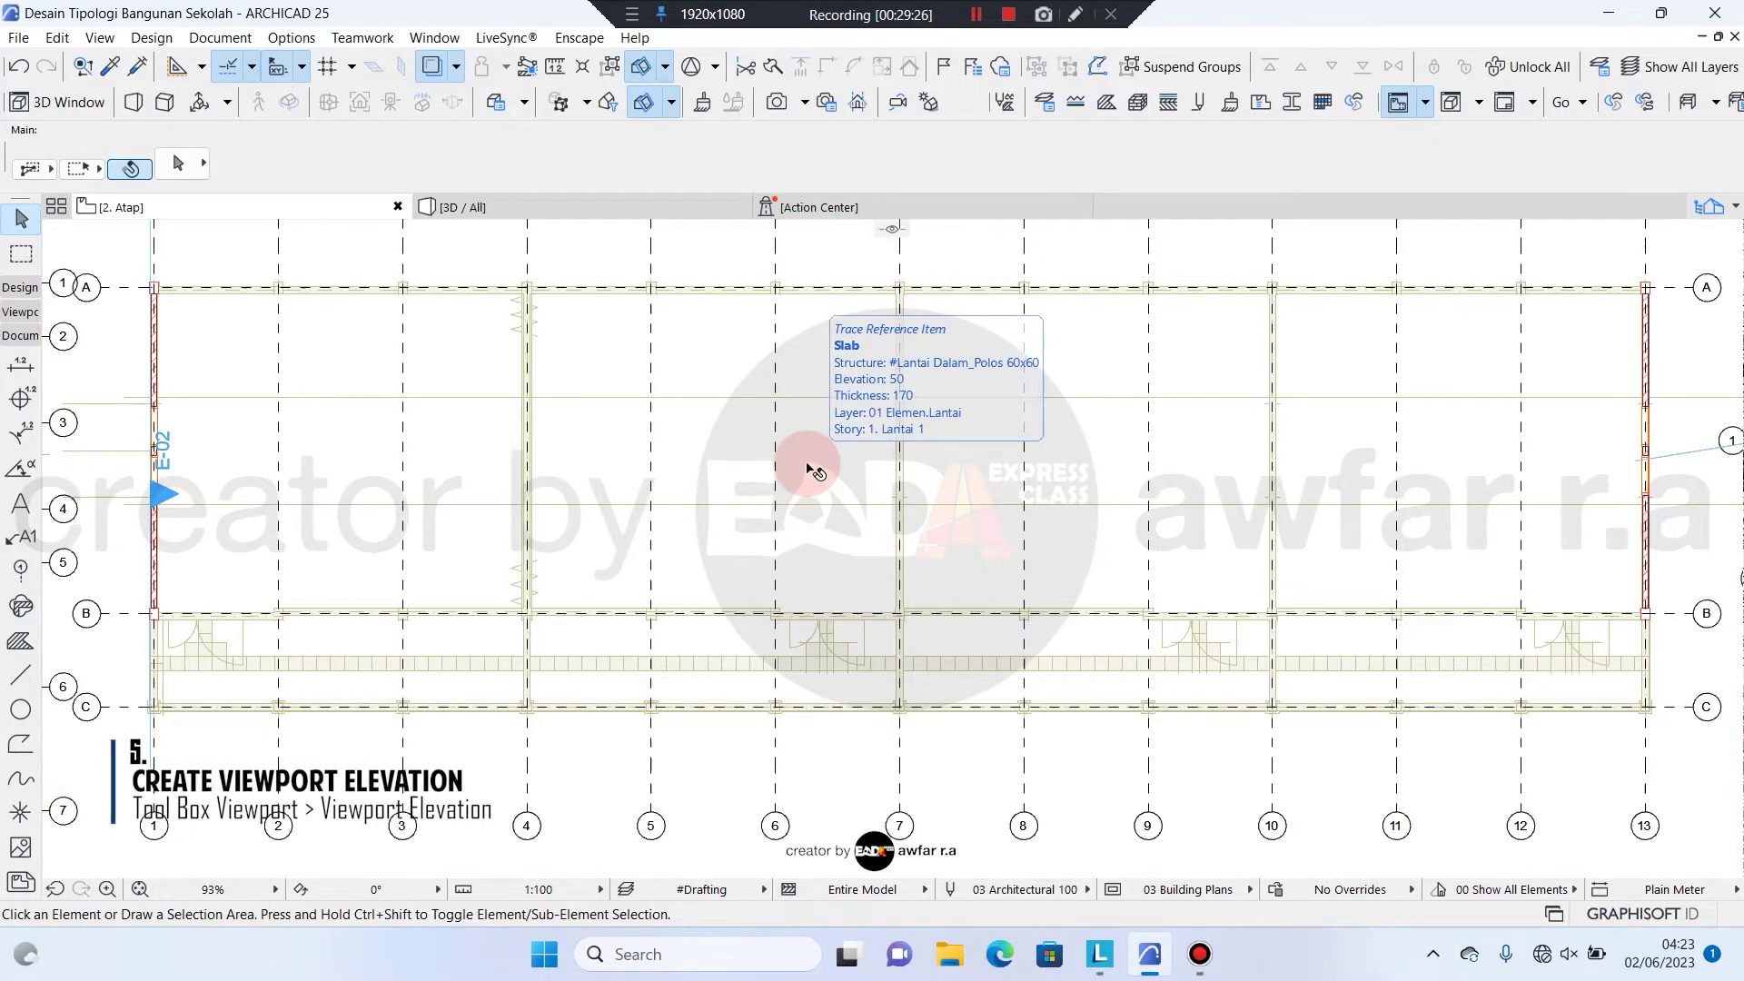
pyautogui.rightClick(349, 207)
pyautogui.click(422, 362)
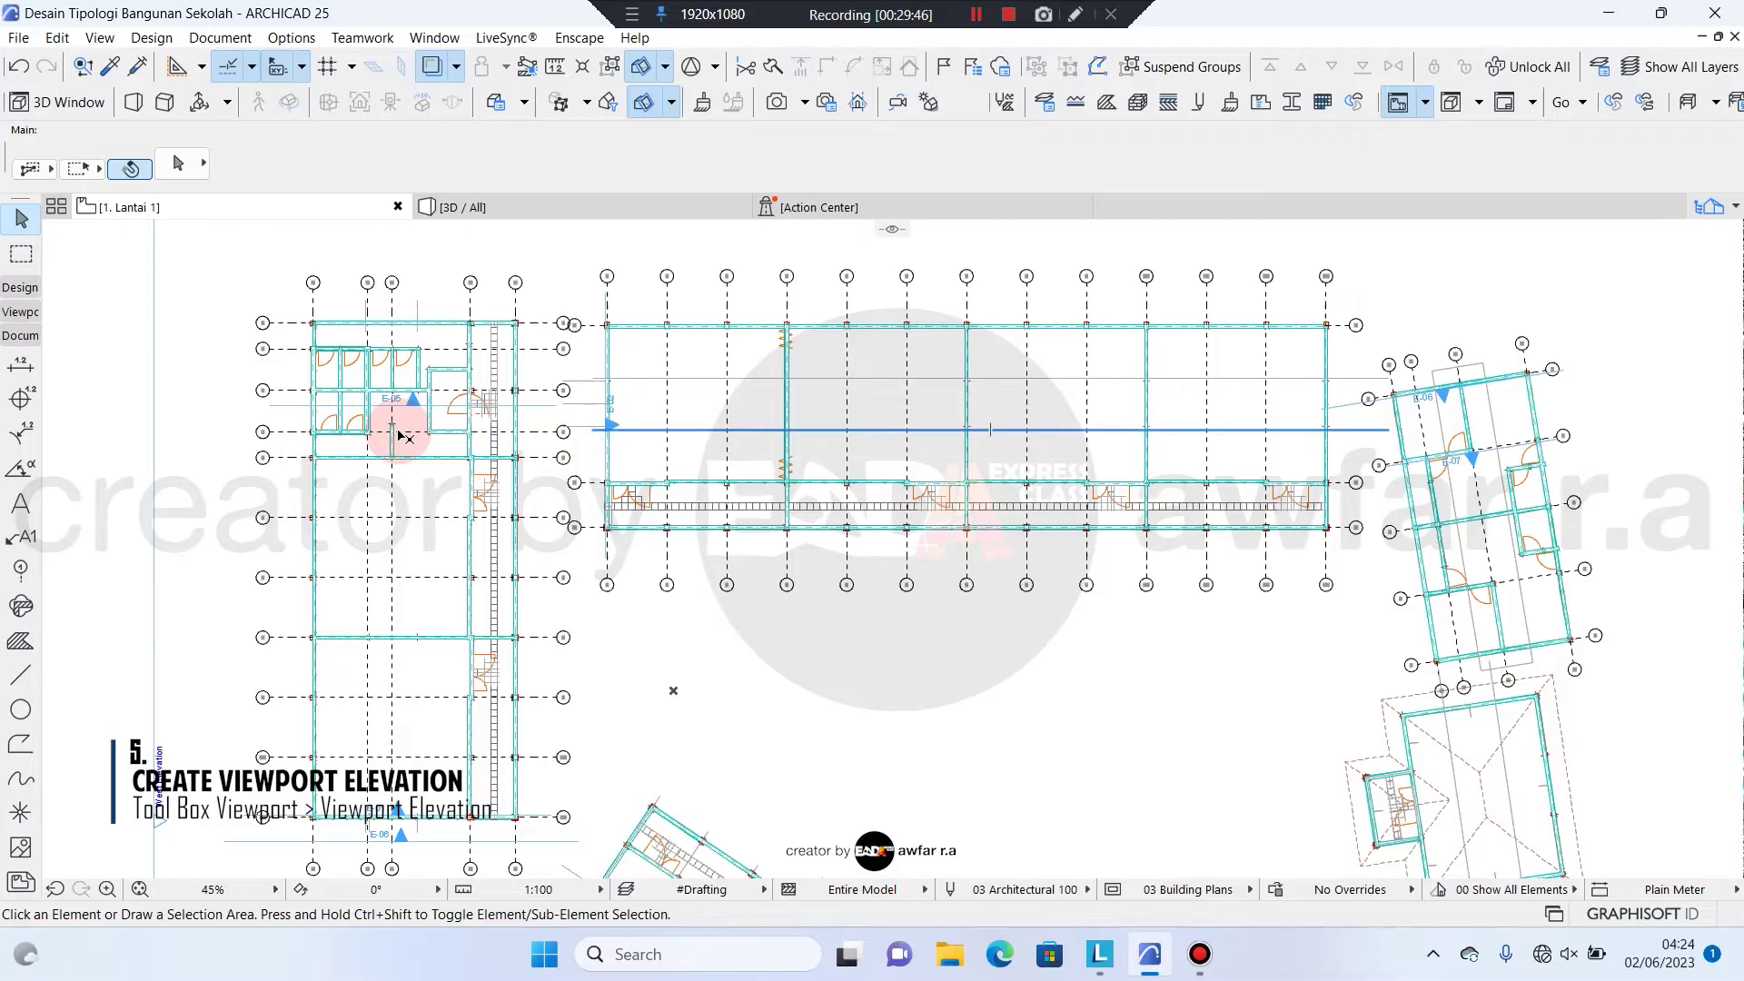
# Examine the existing elevation markers E-01, E-05, E-06 and E-07 on the school blocks in the 1. Lantai 1 plan
pyautogui.scroll(6, 420, 681)
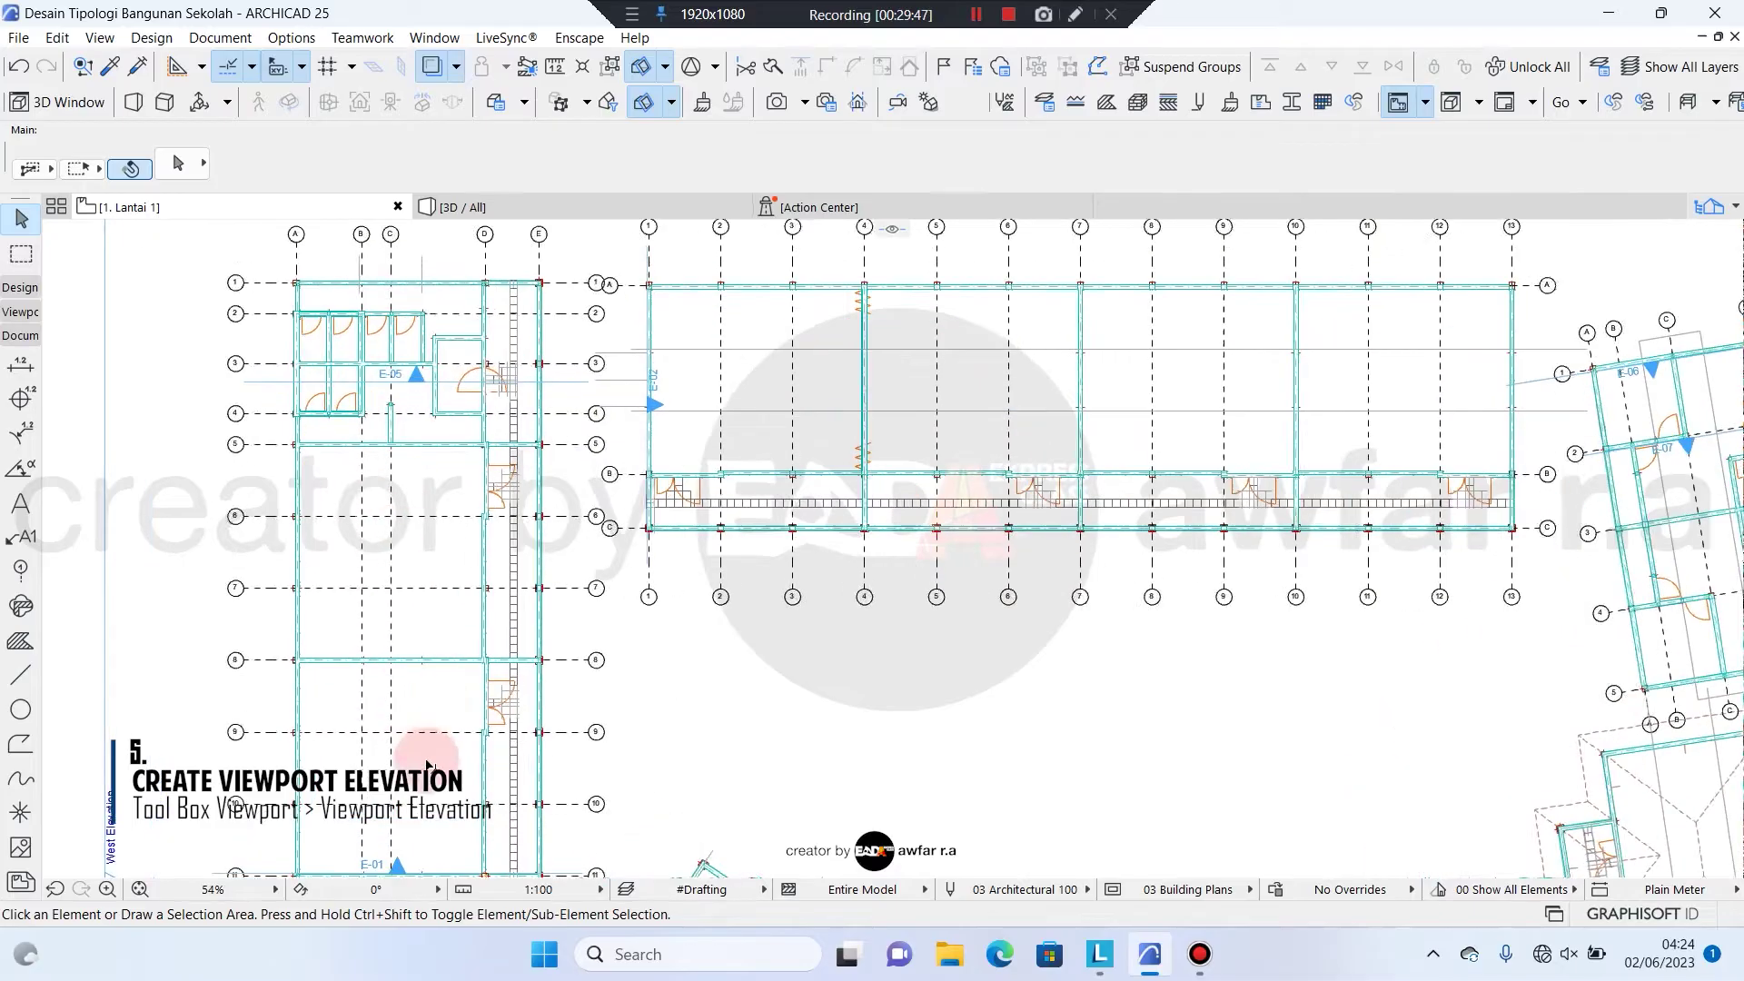
pyautogui.scroll(-4, 387, 597)
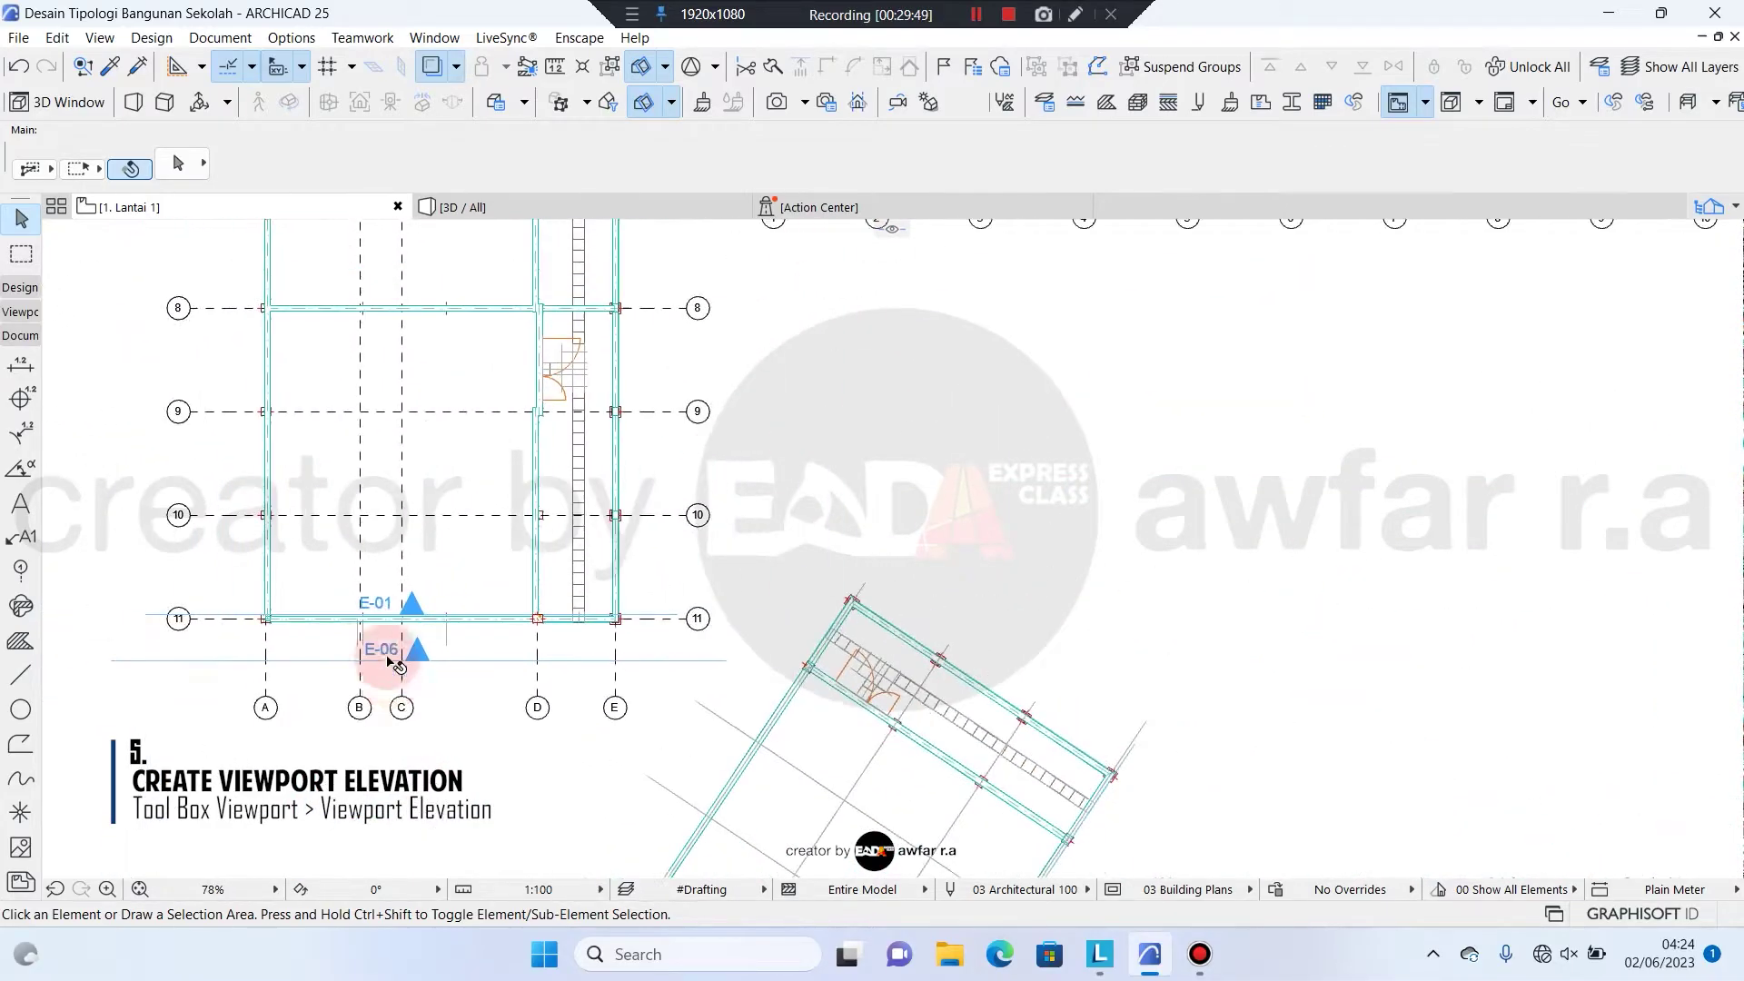
pyautogui.scroll(-6, 383, 653)
pyautogui.scroll(6, 387, 405)
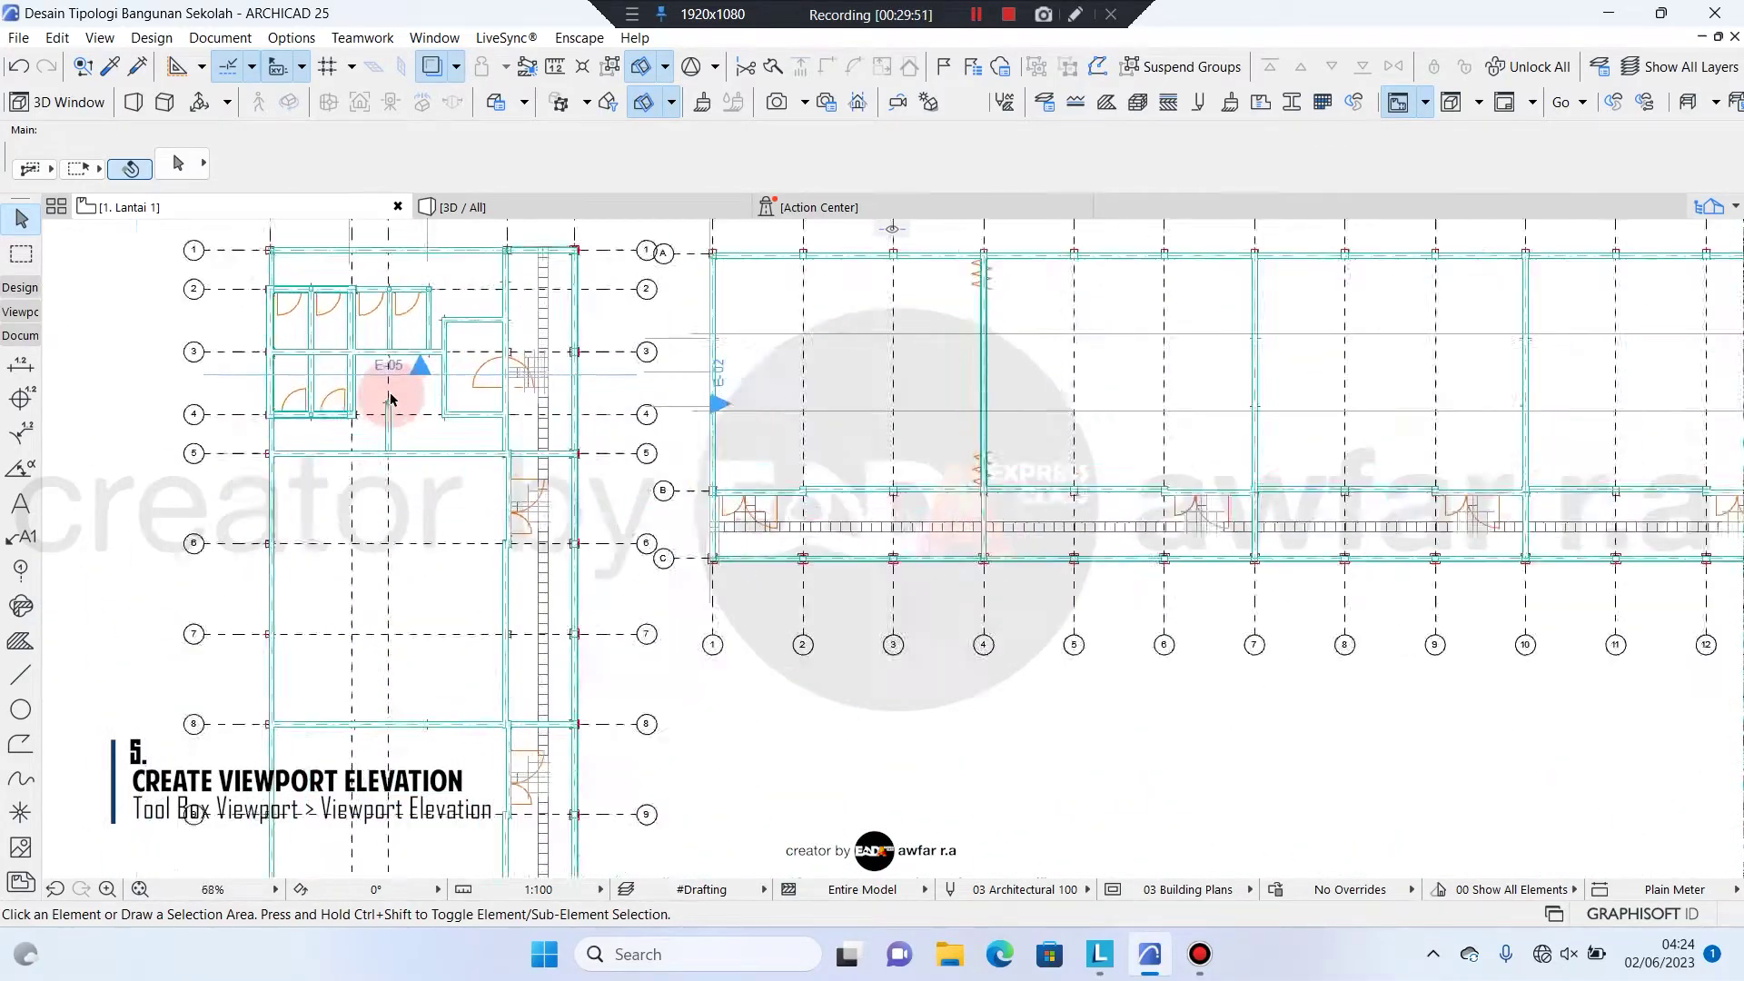
pyautogui.scroll(-3, 355, 387)
pyautogui.scroll(1, 1423, 463)
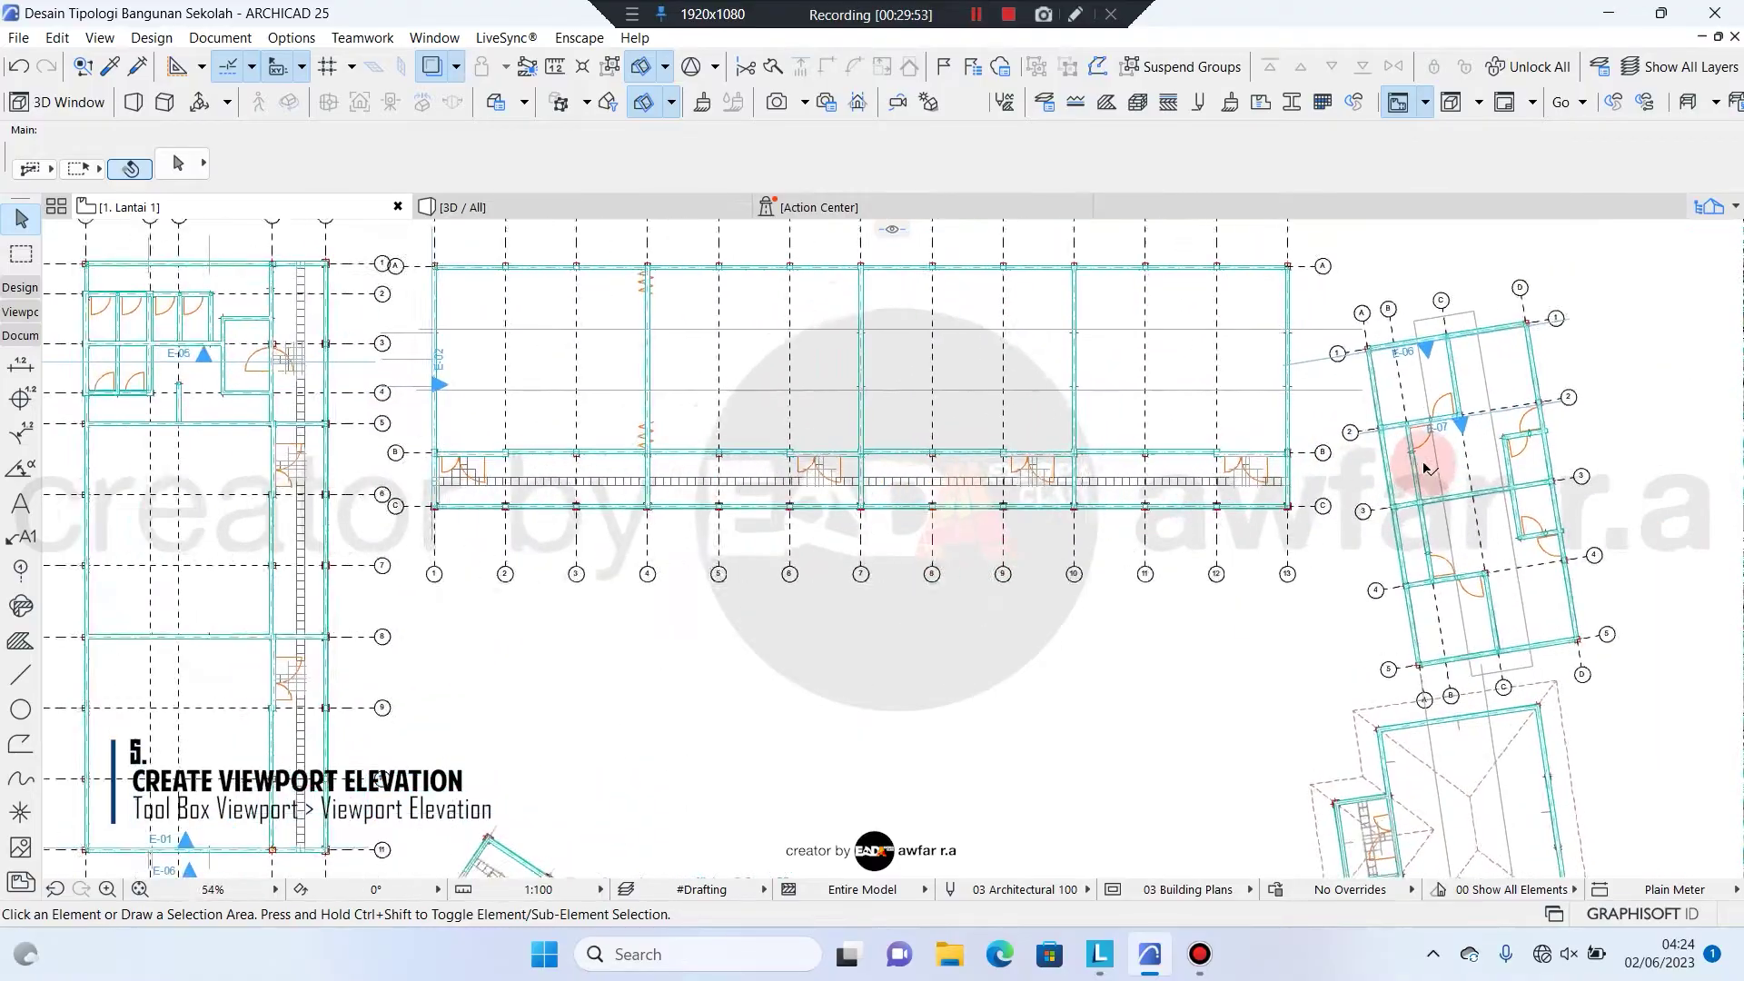
pyautogui.scroll(5, 1384, 482)
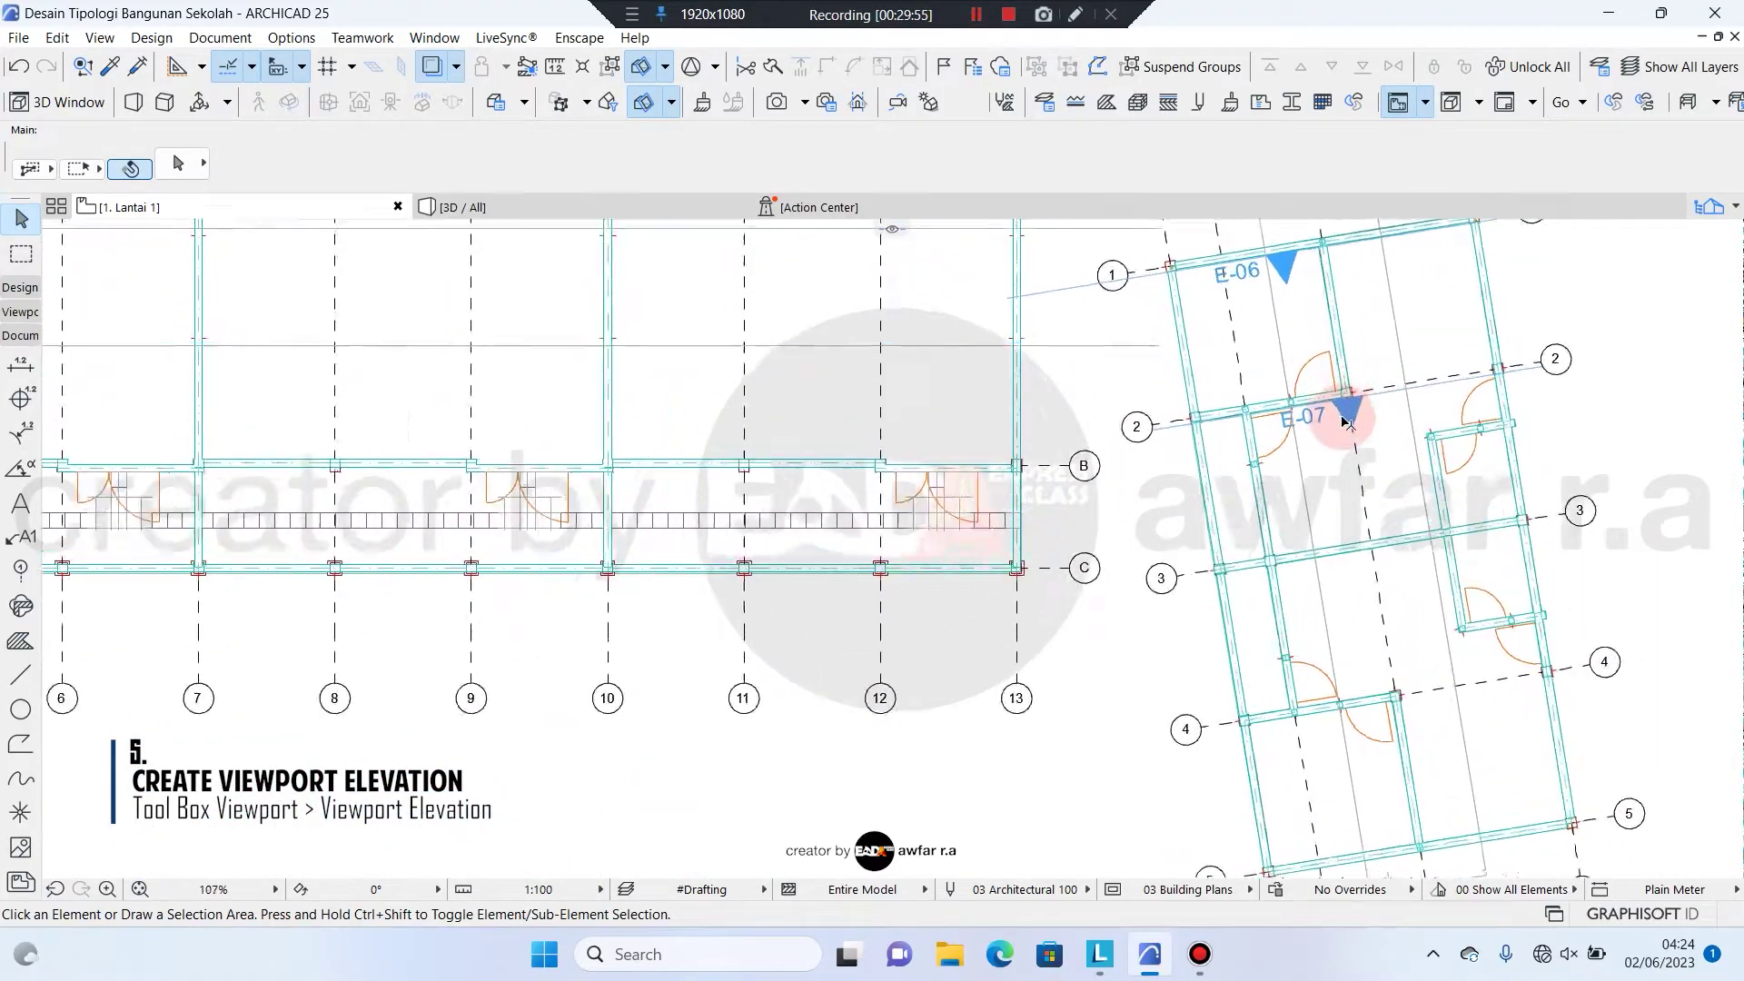
pyautogui.scroll(-6, 1381, 418)
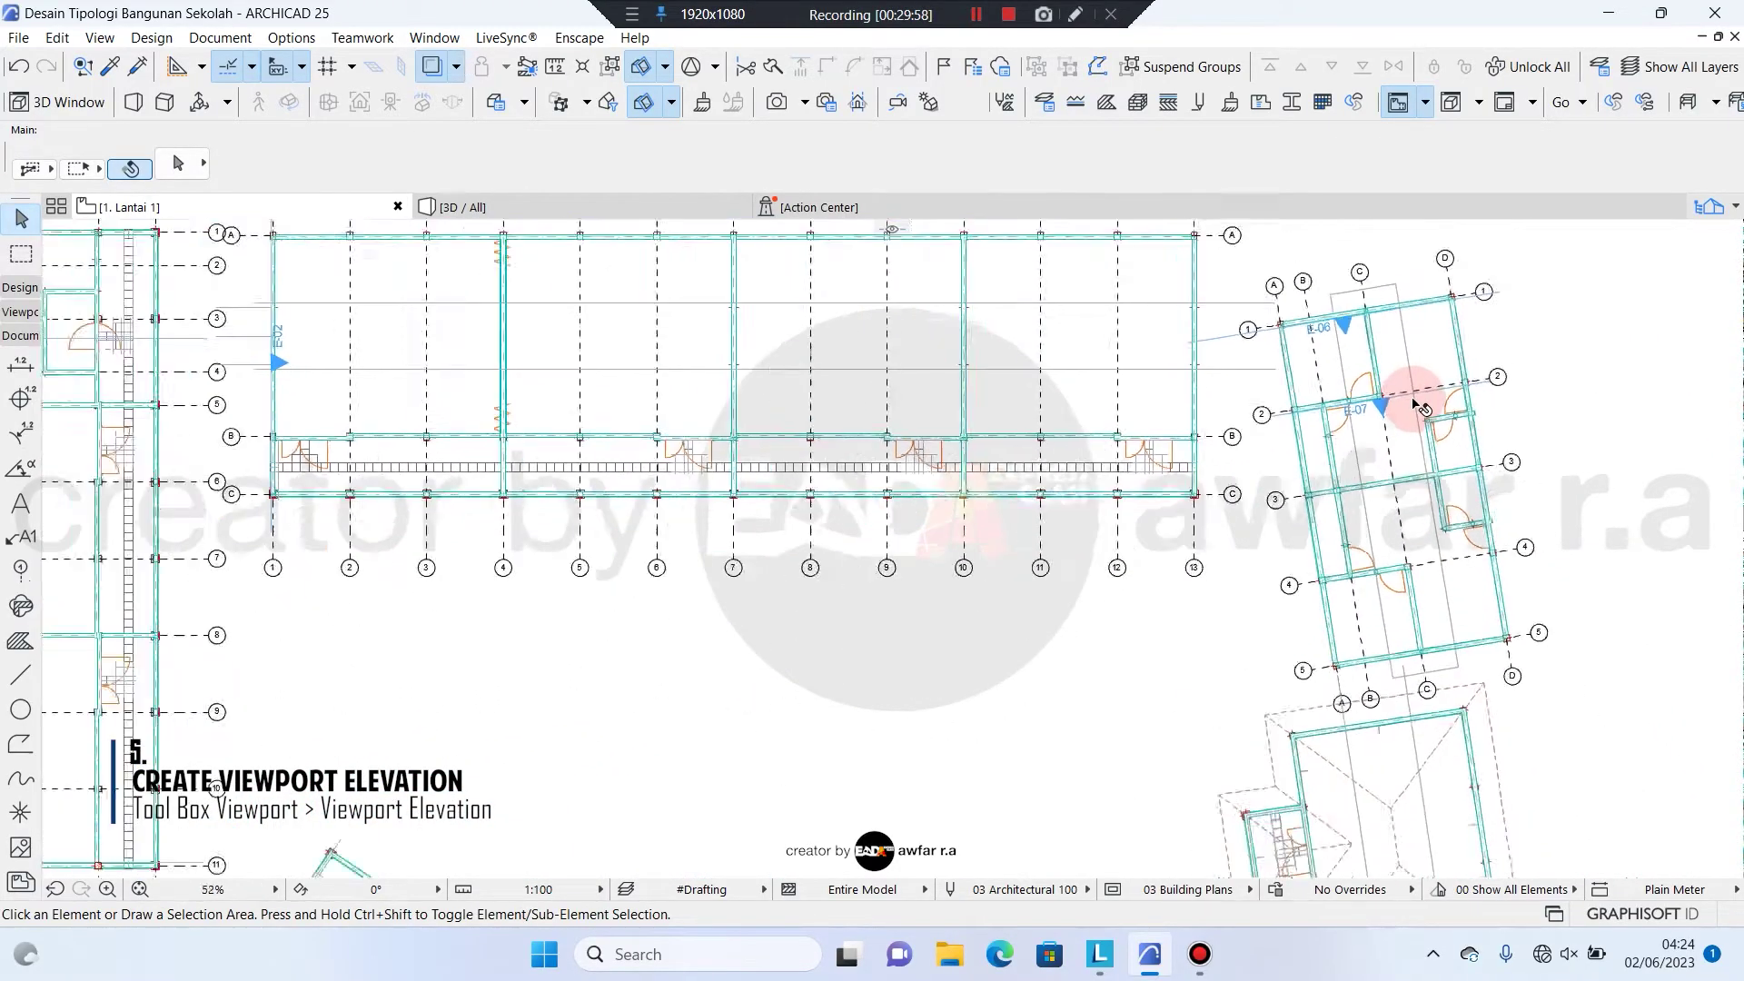
pyautogui.click(19, 312)
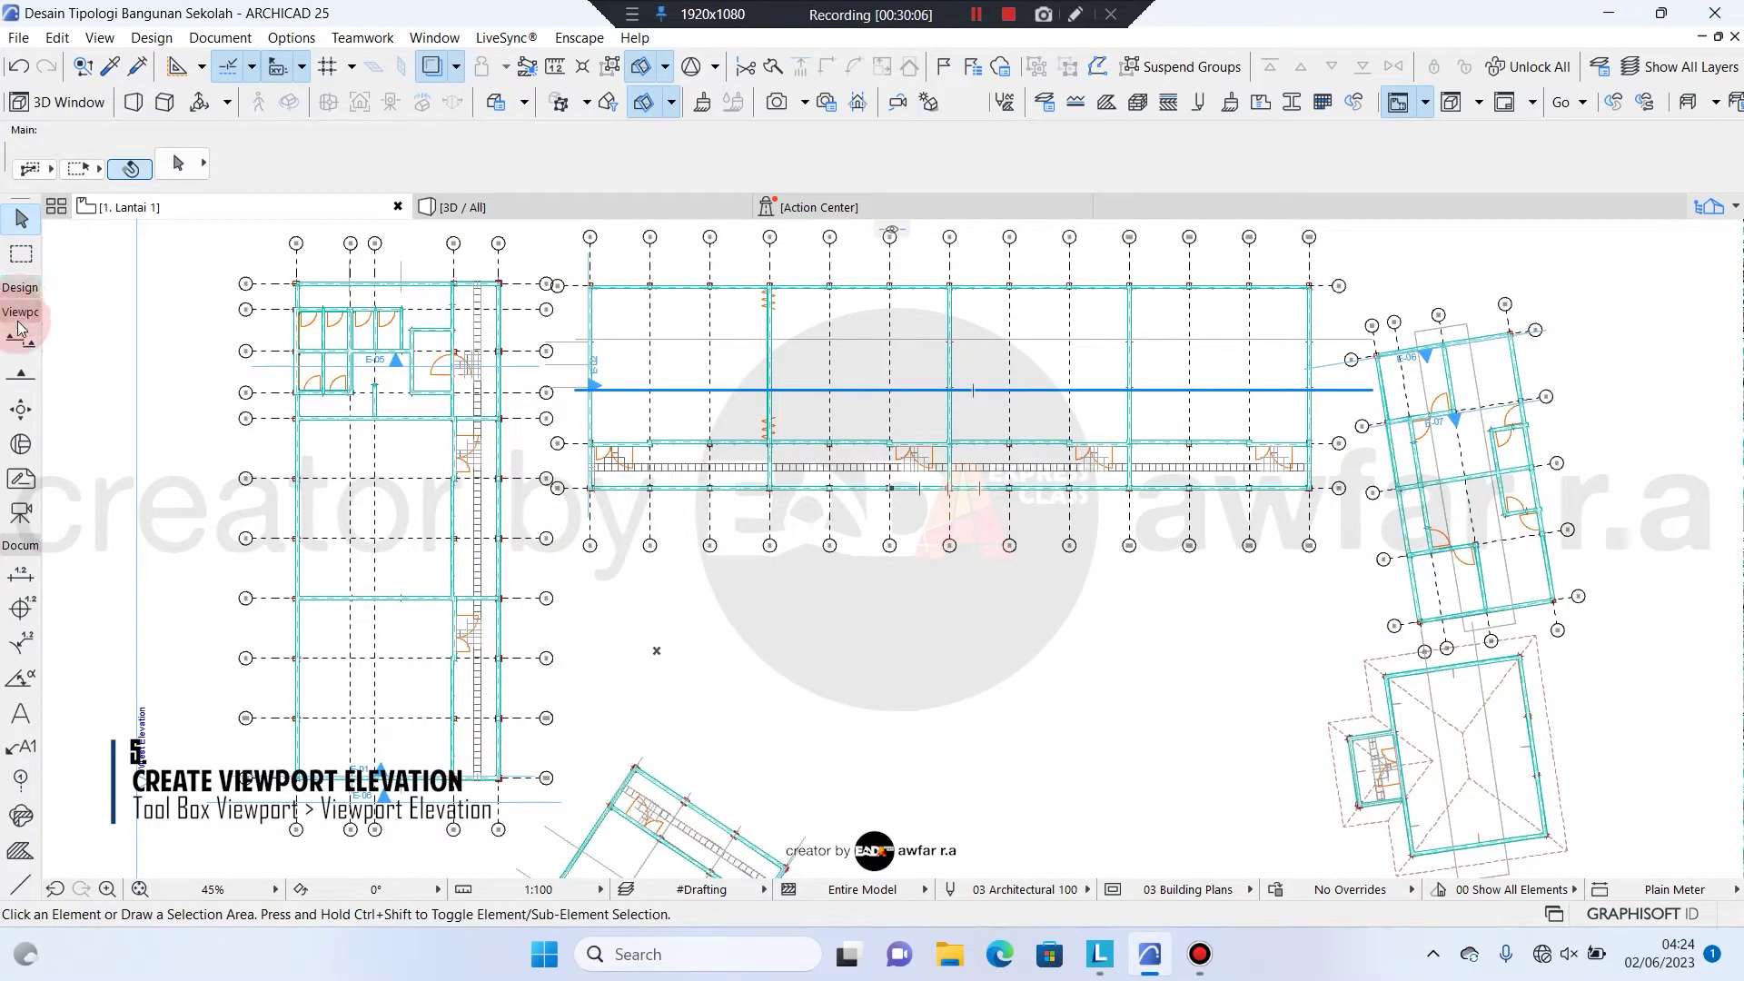
pyautogui.click(18, 375)
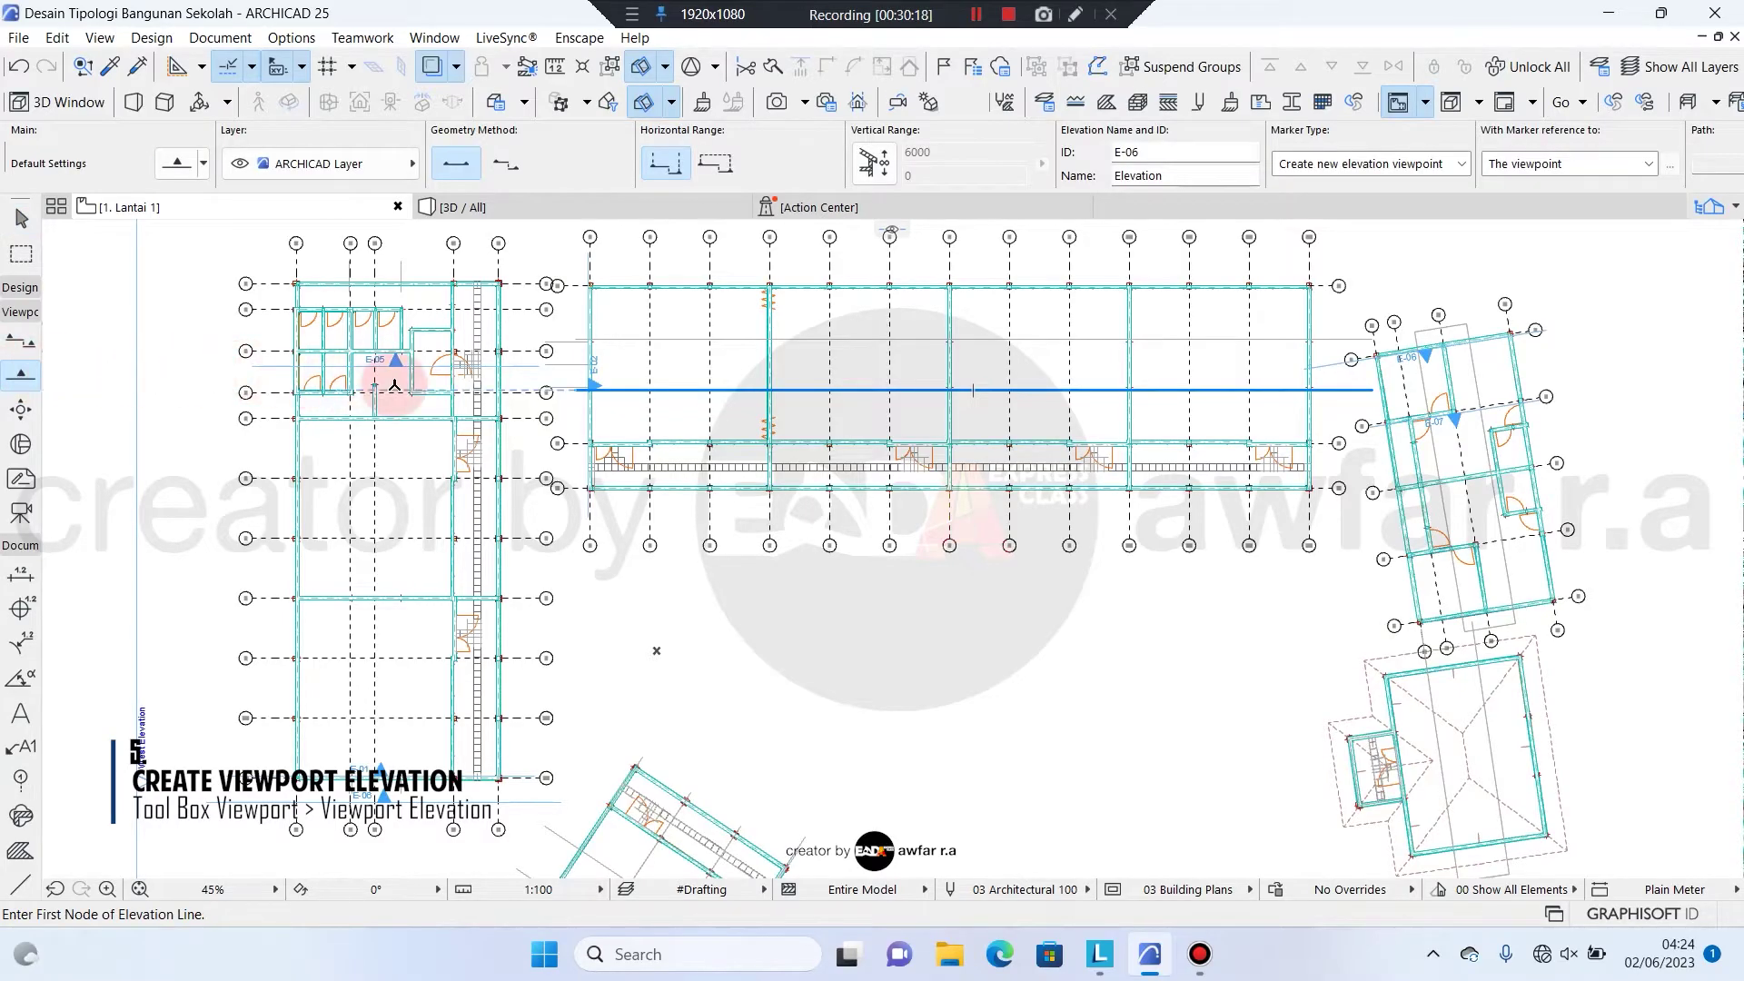
pyautogui.scroll(2, 436, 391)
pyautogui.moveTo(454, 636); pyautogui.dragTo(644, 395, button='middle')
pyautogui.scroll(4, 385, 705)
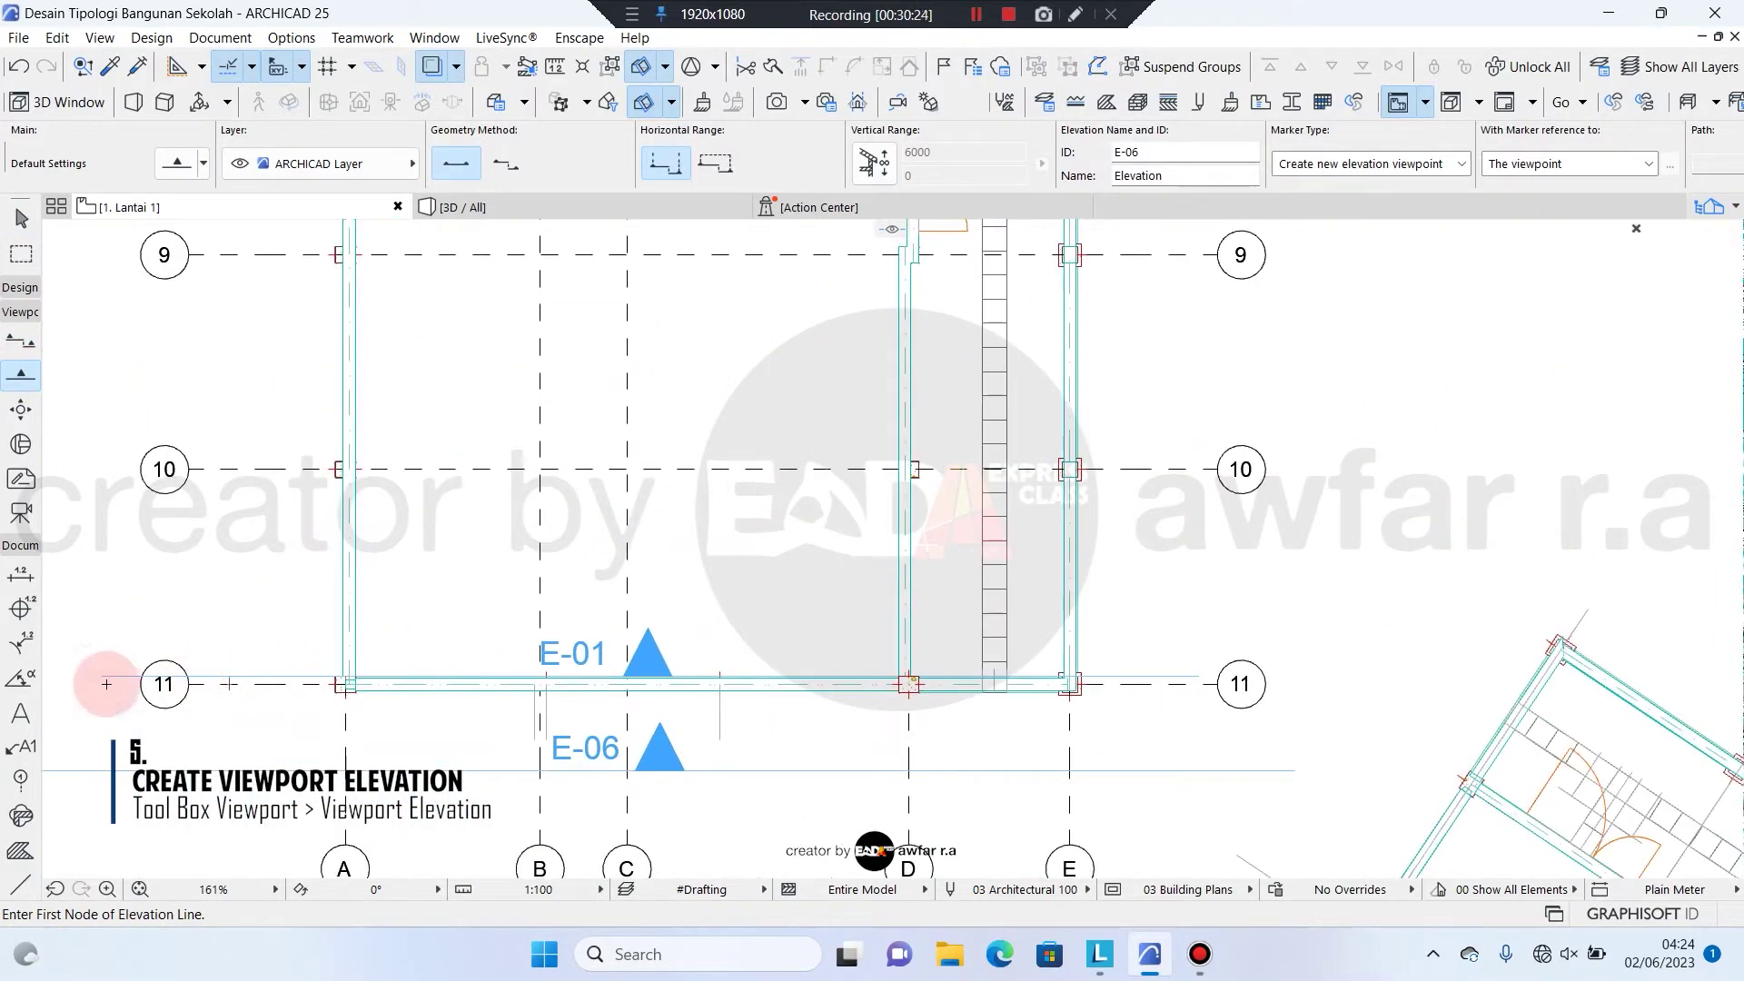
pyautogui.click(122, 588)
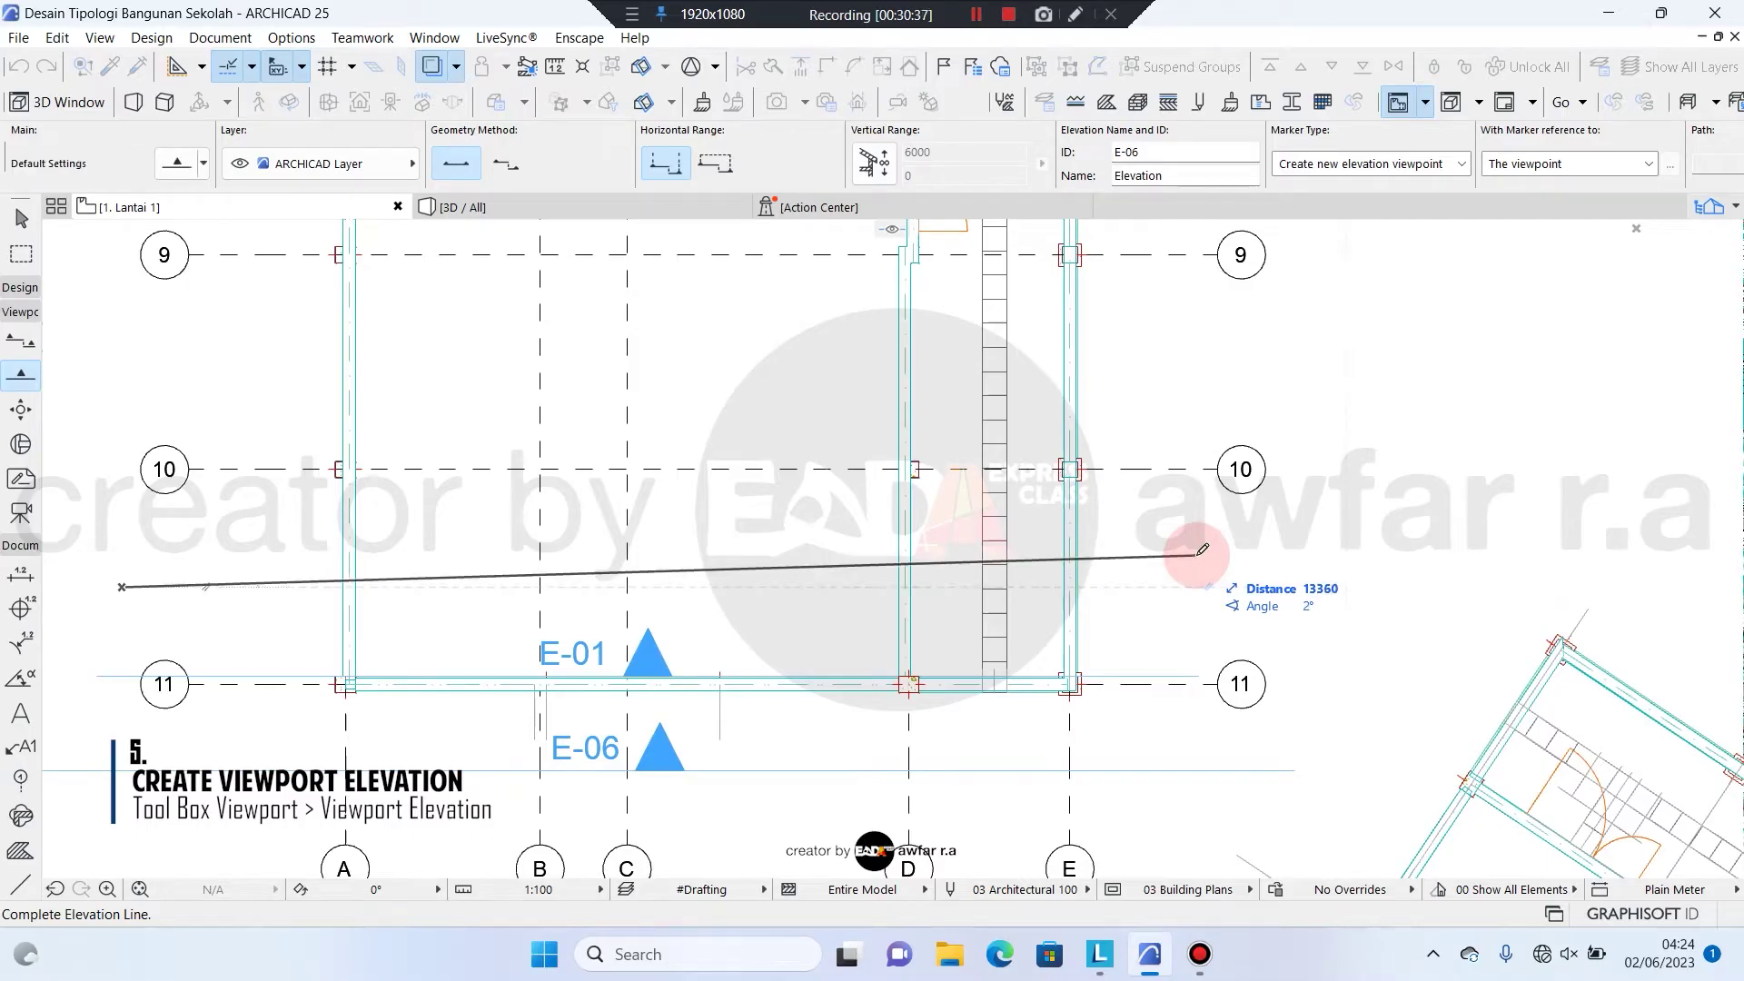
pyautogui.press('Escape')
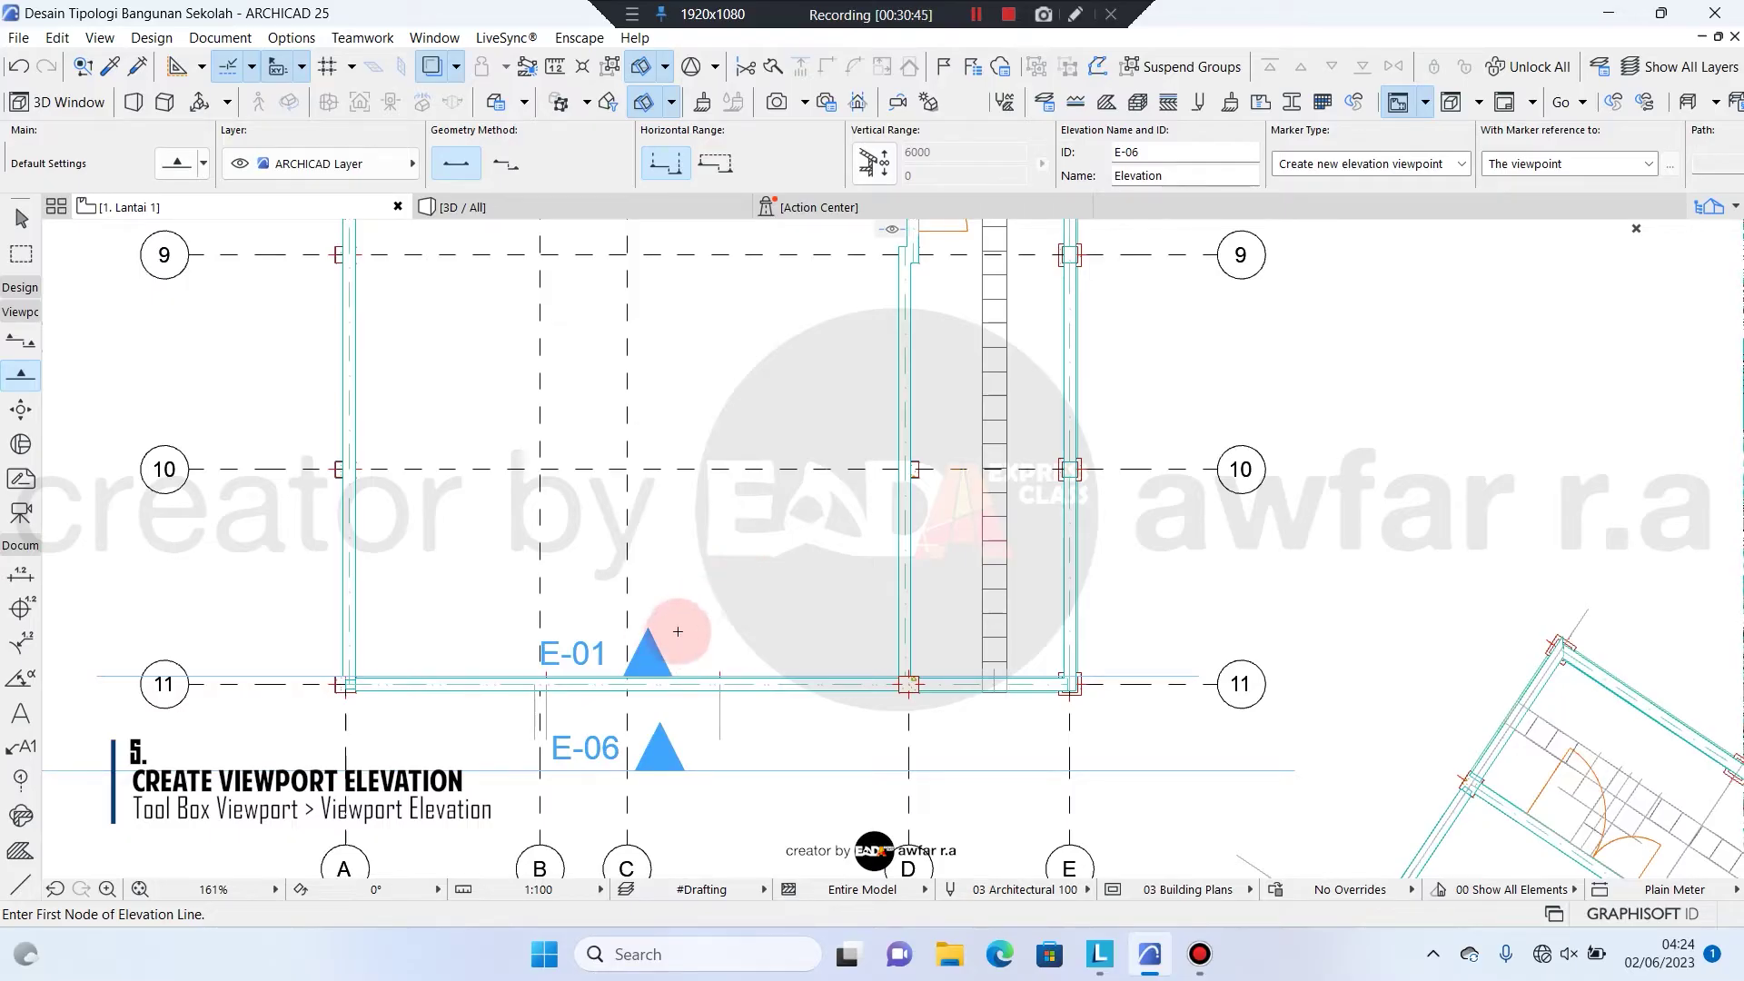
# Select elevation E-01 and inspect how its line aligns with the wall and corner columns along grid 11
pyautogui.click(652, 650)
pyautogui.scroll(10, 300, 691)
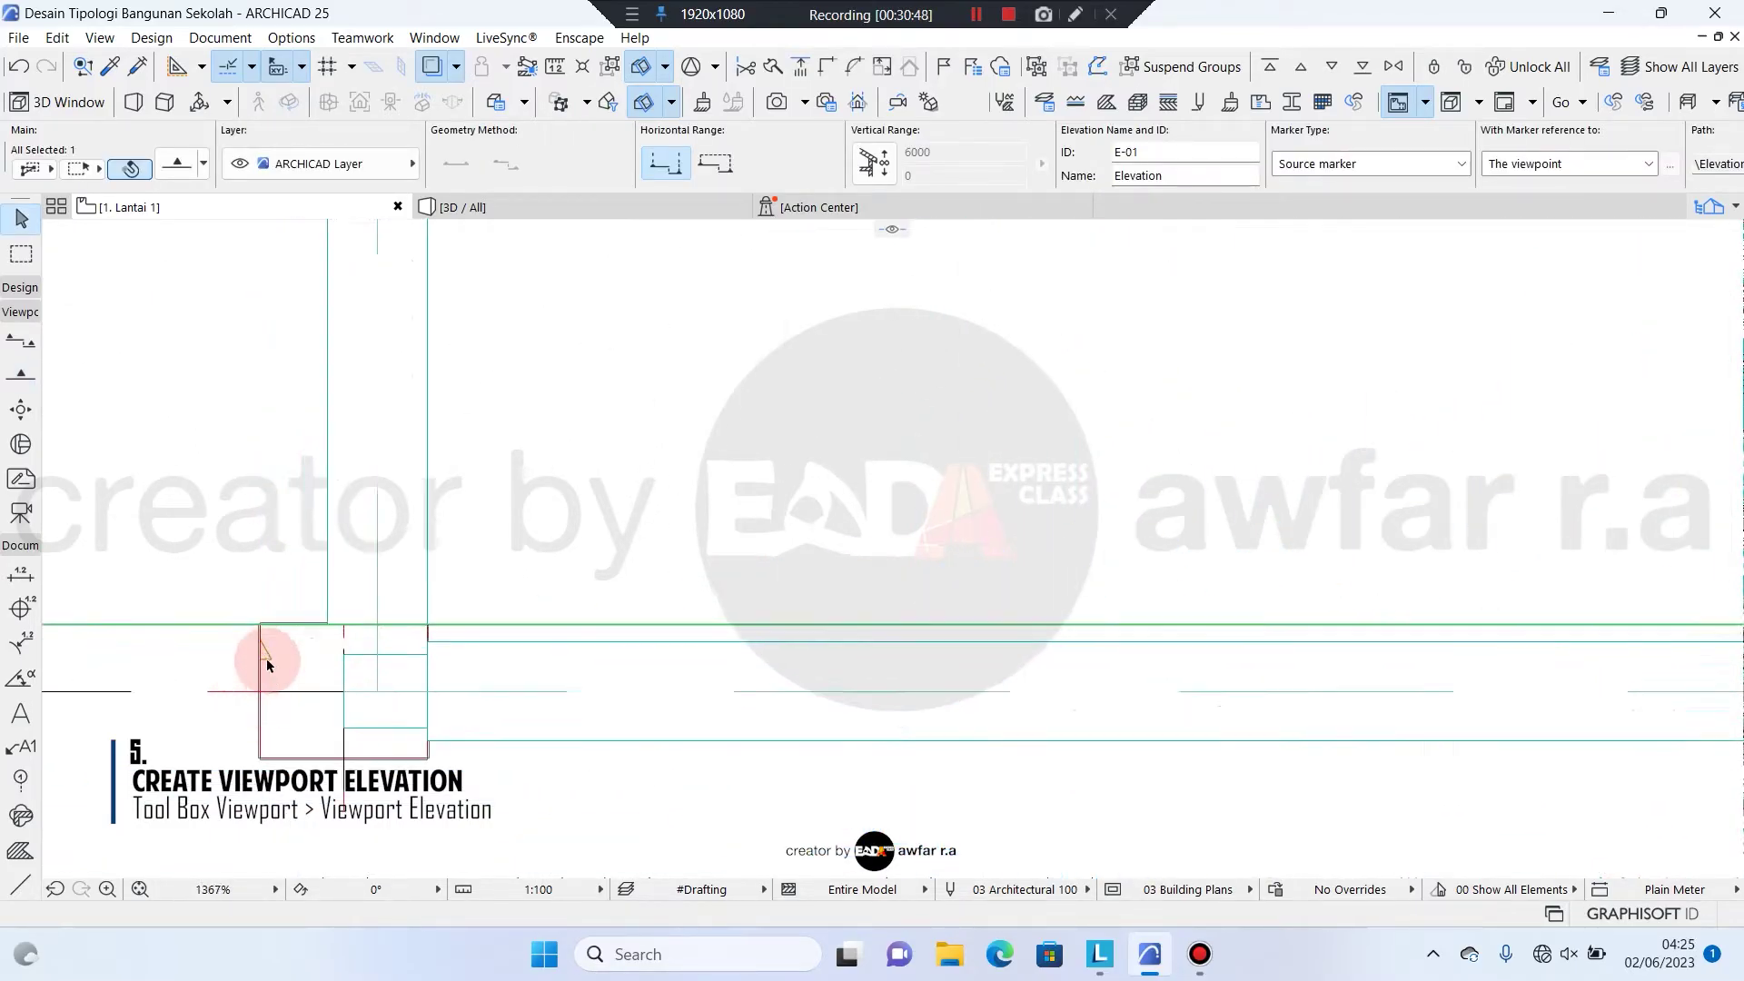
pyautogui.scroll(8, 267, 665)
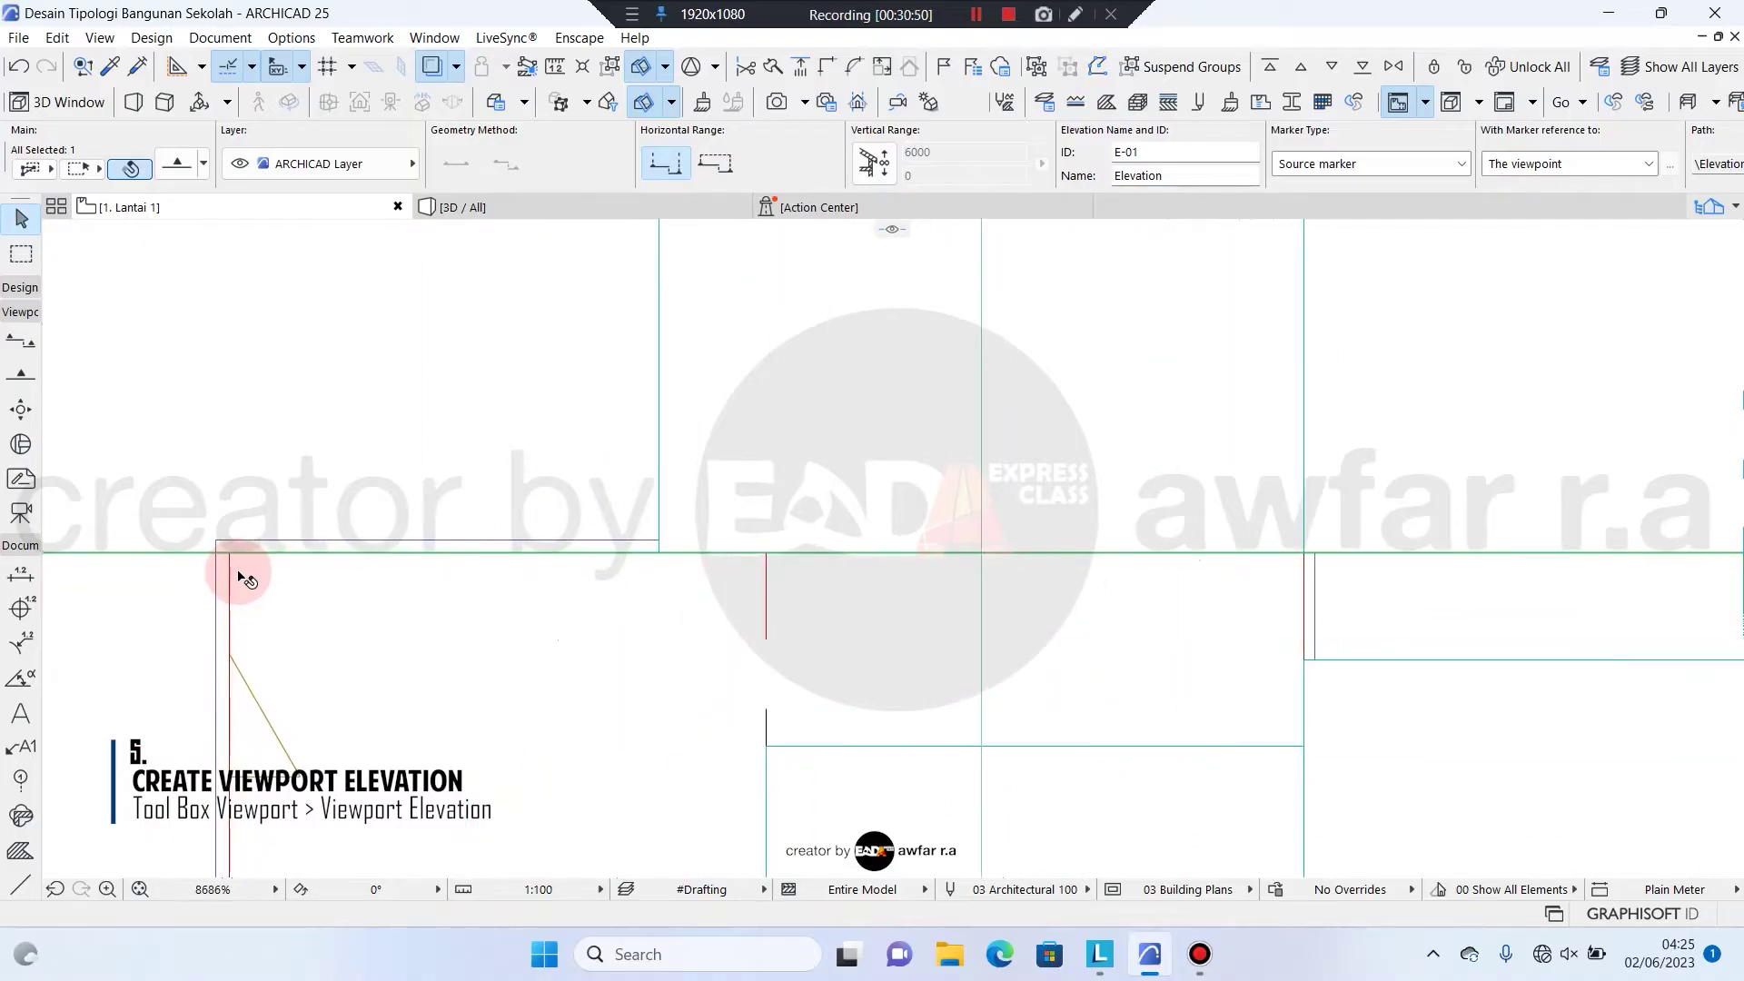
pyautogui.scroll(1, 240, 568)
pyautogui.scroll(-12, 423, 567)
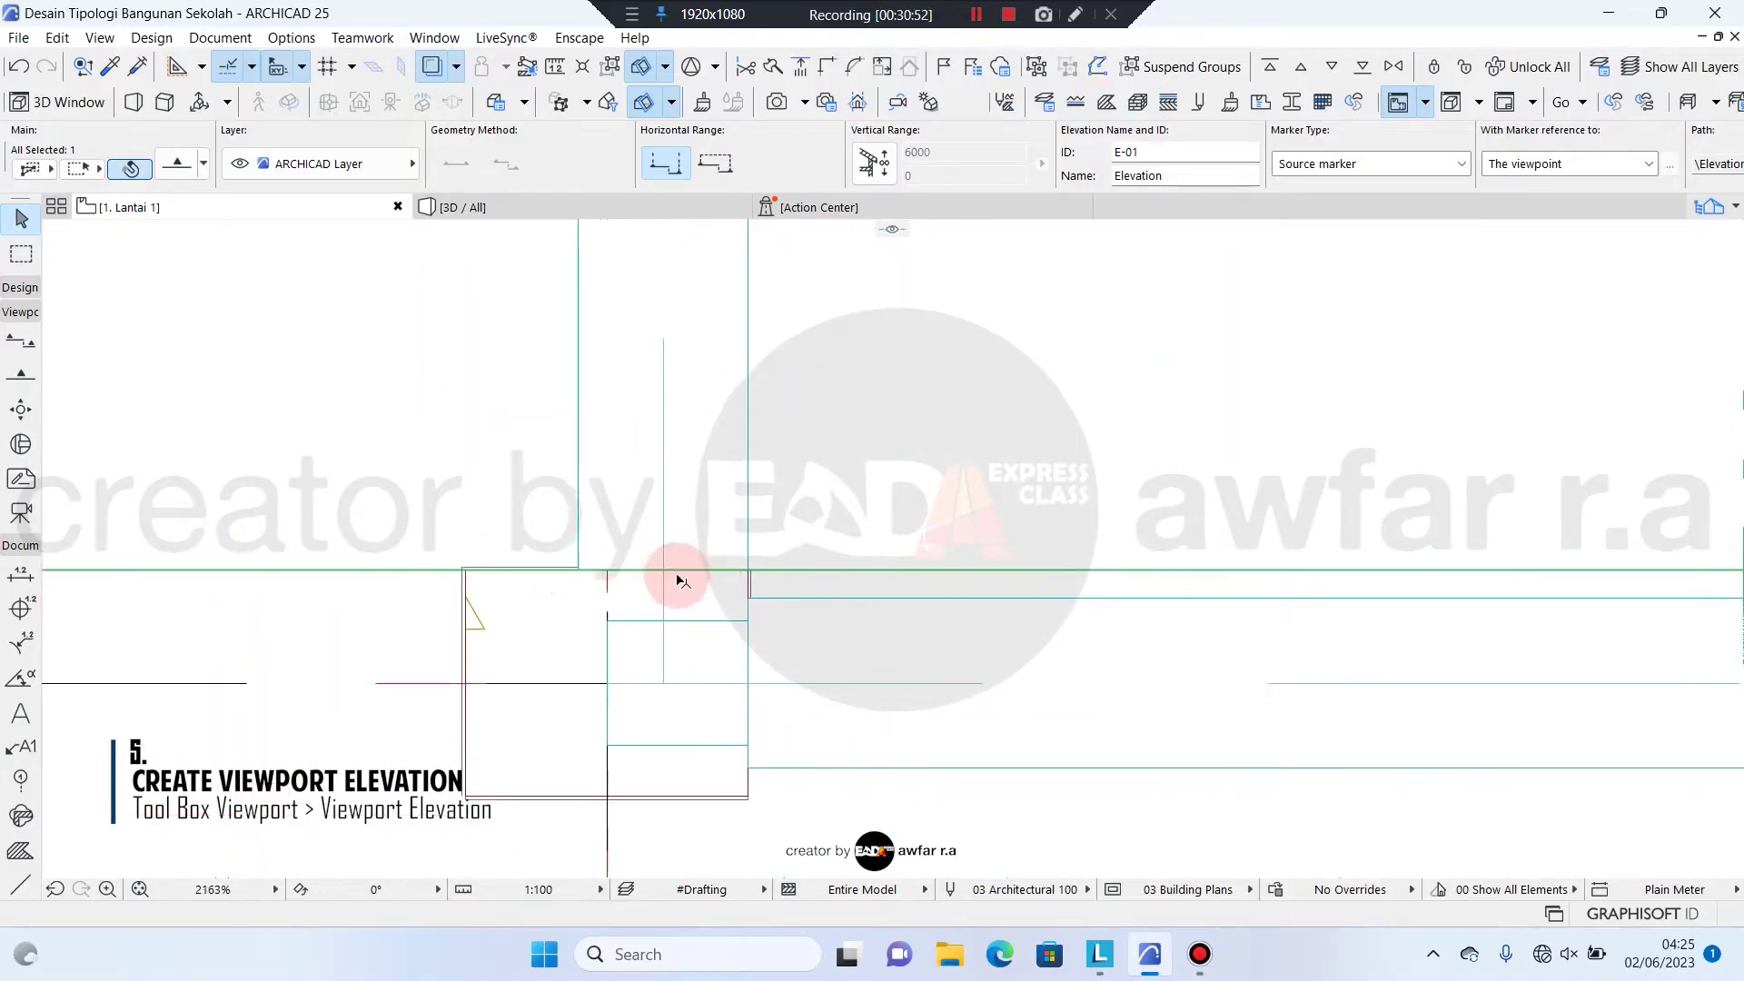
pyautogui.scroll(-4, 623, 564)
pyautogui.scroll(1, 1070, 557)
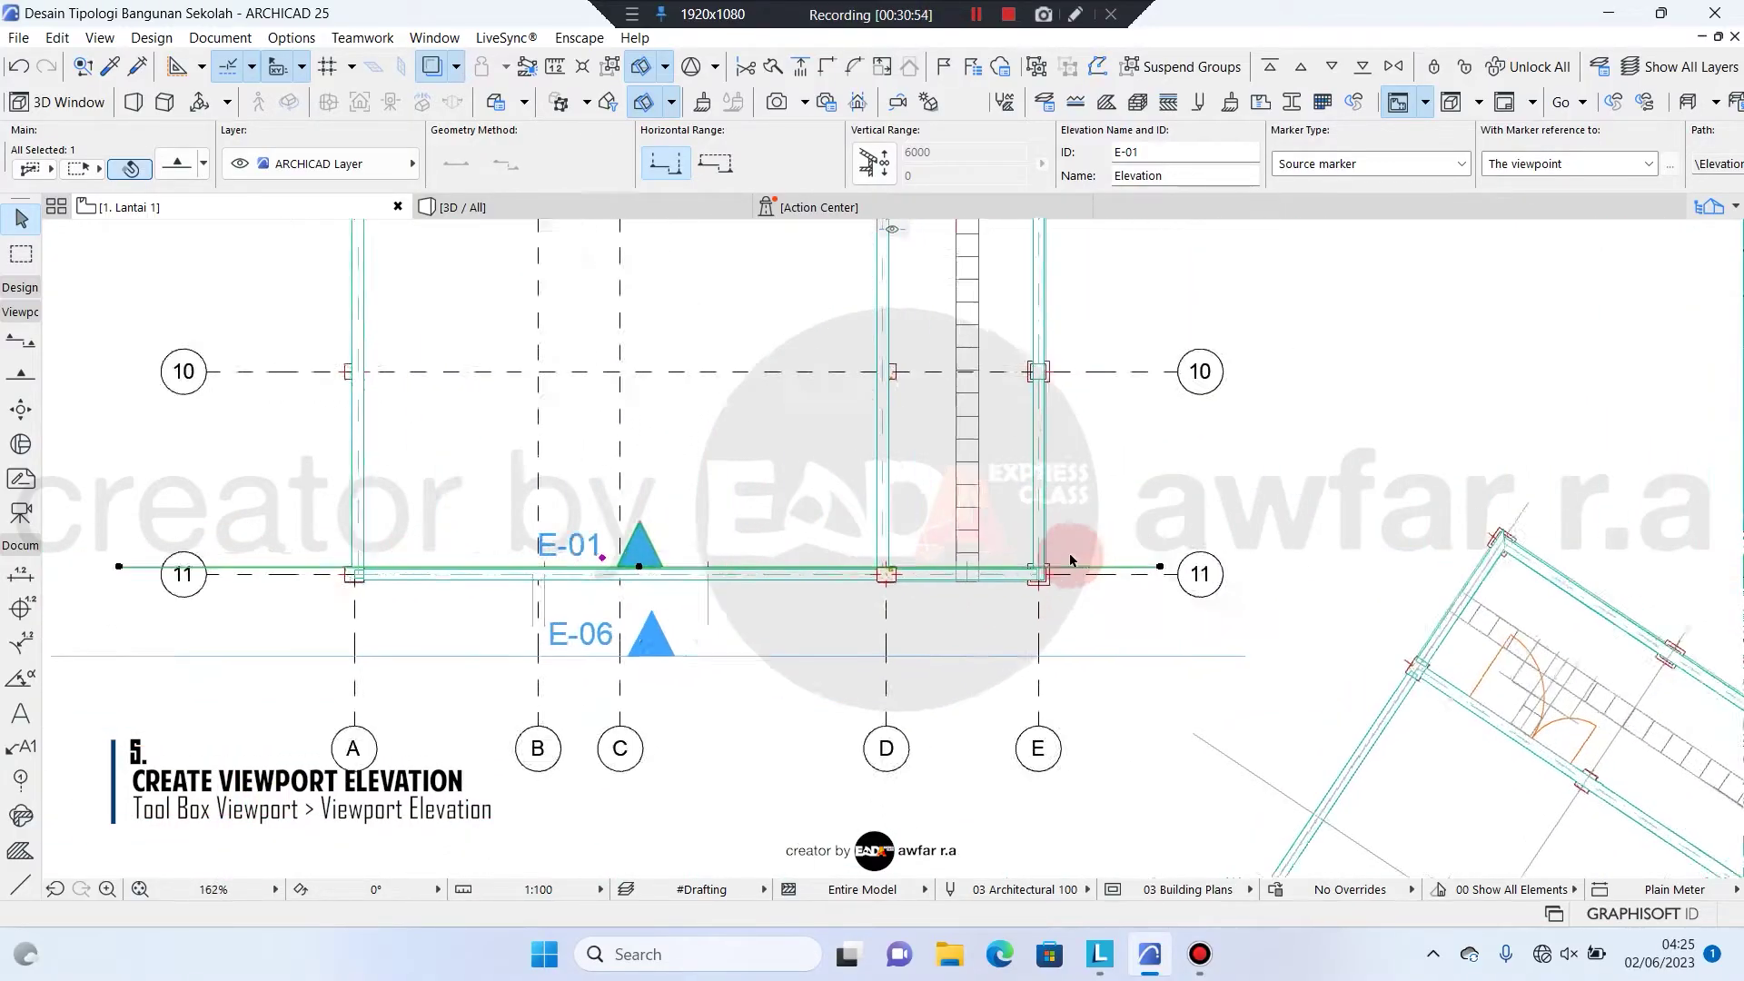
pyautogui.scroll(6, 927, 591)
pyautogui.scroll(5, 940, 588)
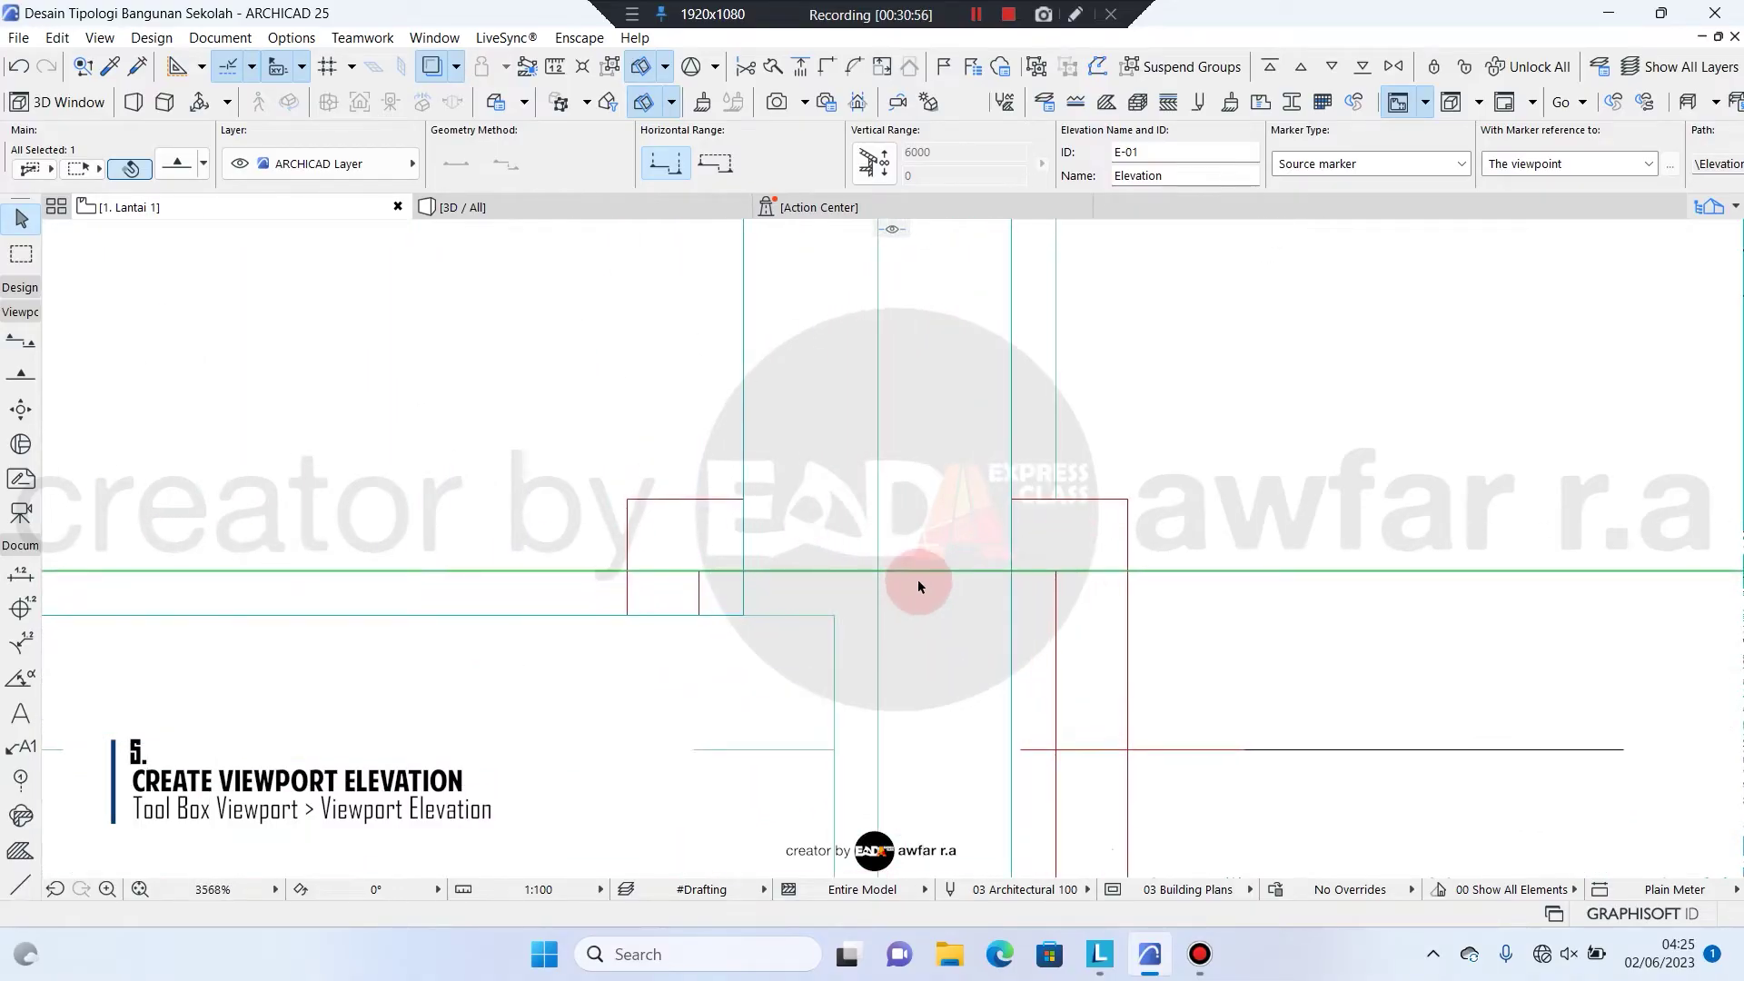
pyautogui.scroll(-3, 927, 502)
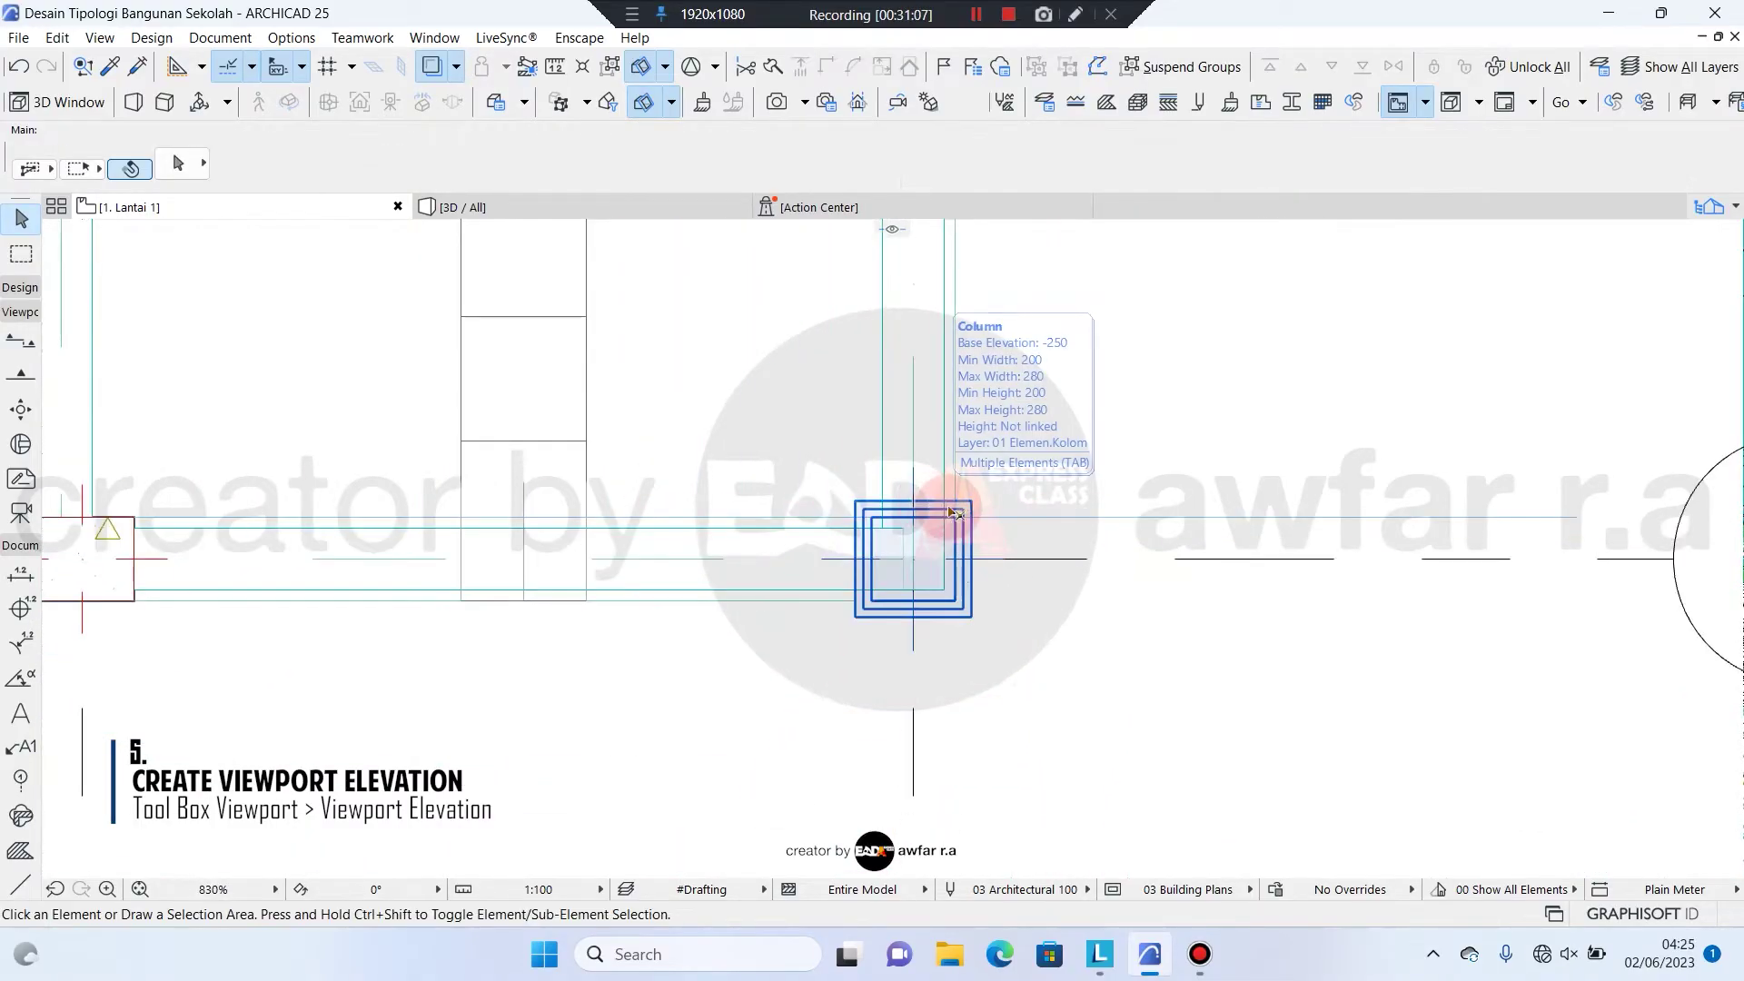
# Inspect the corner column at grids E and 11 and the adjoining ring beam against the E-01 elevation line
pyautogui.scroll(-2, 970, 510)
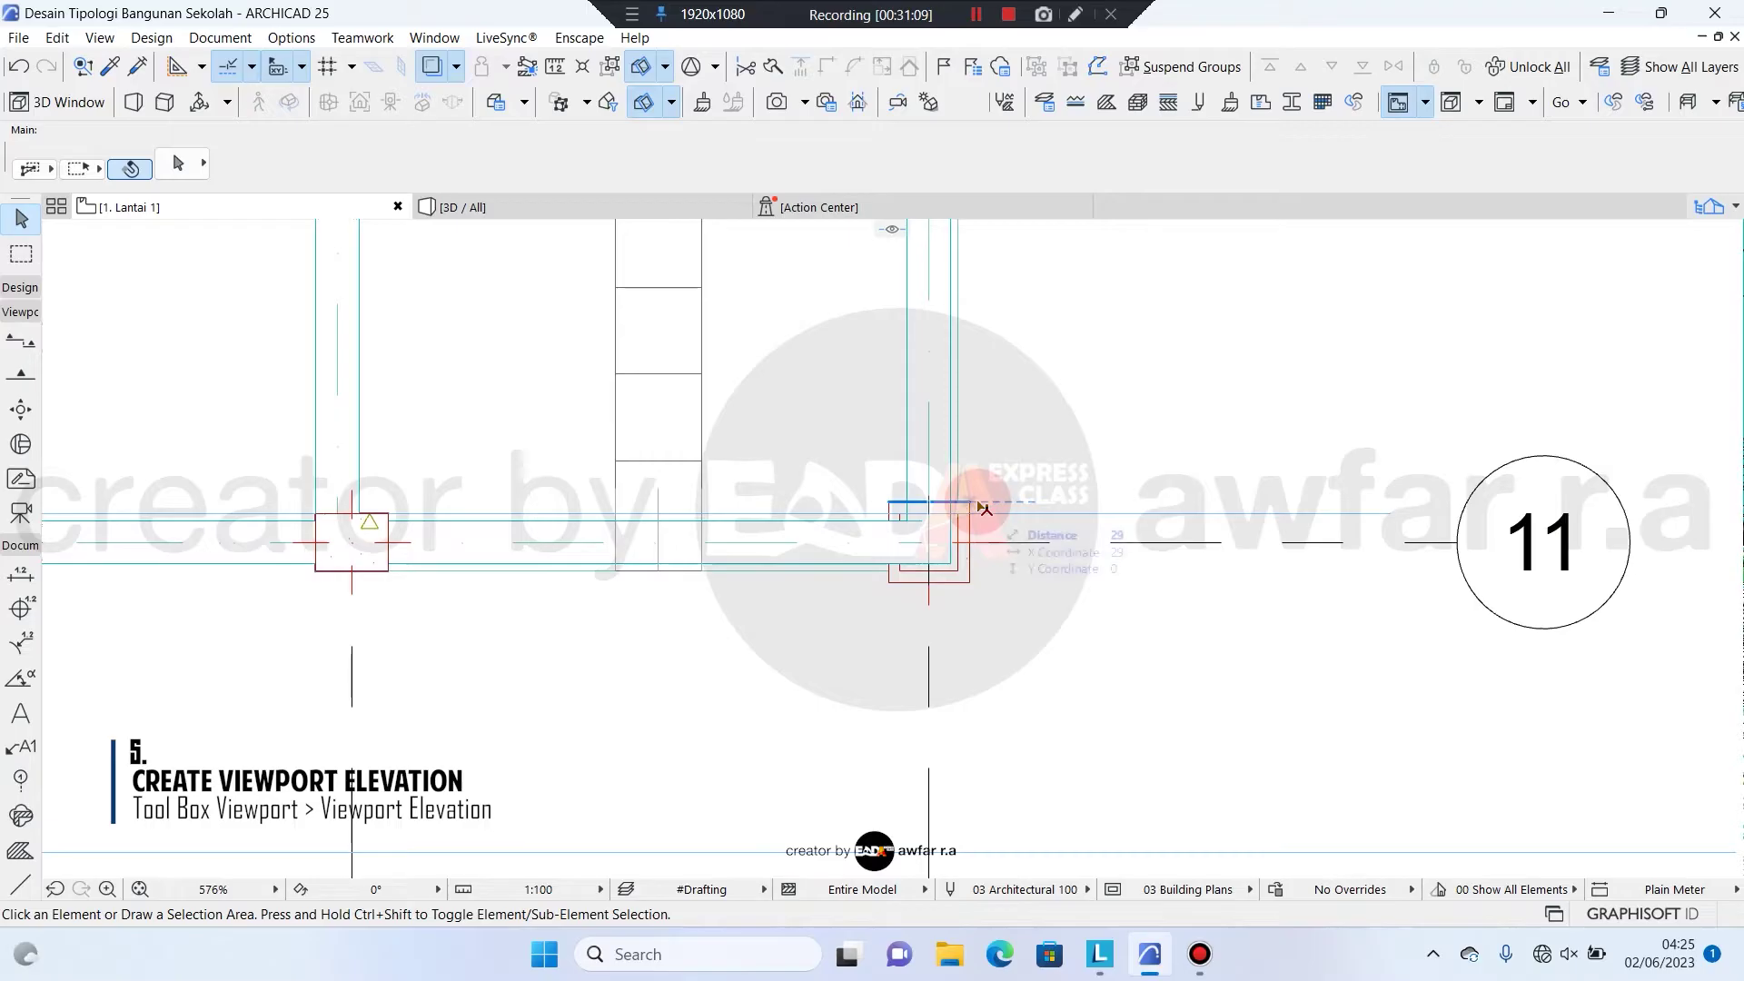
pyautogui.scroll(1, 1001, 493)
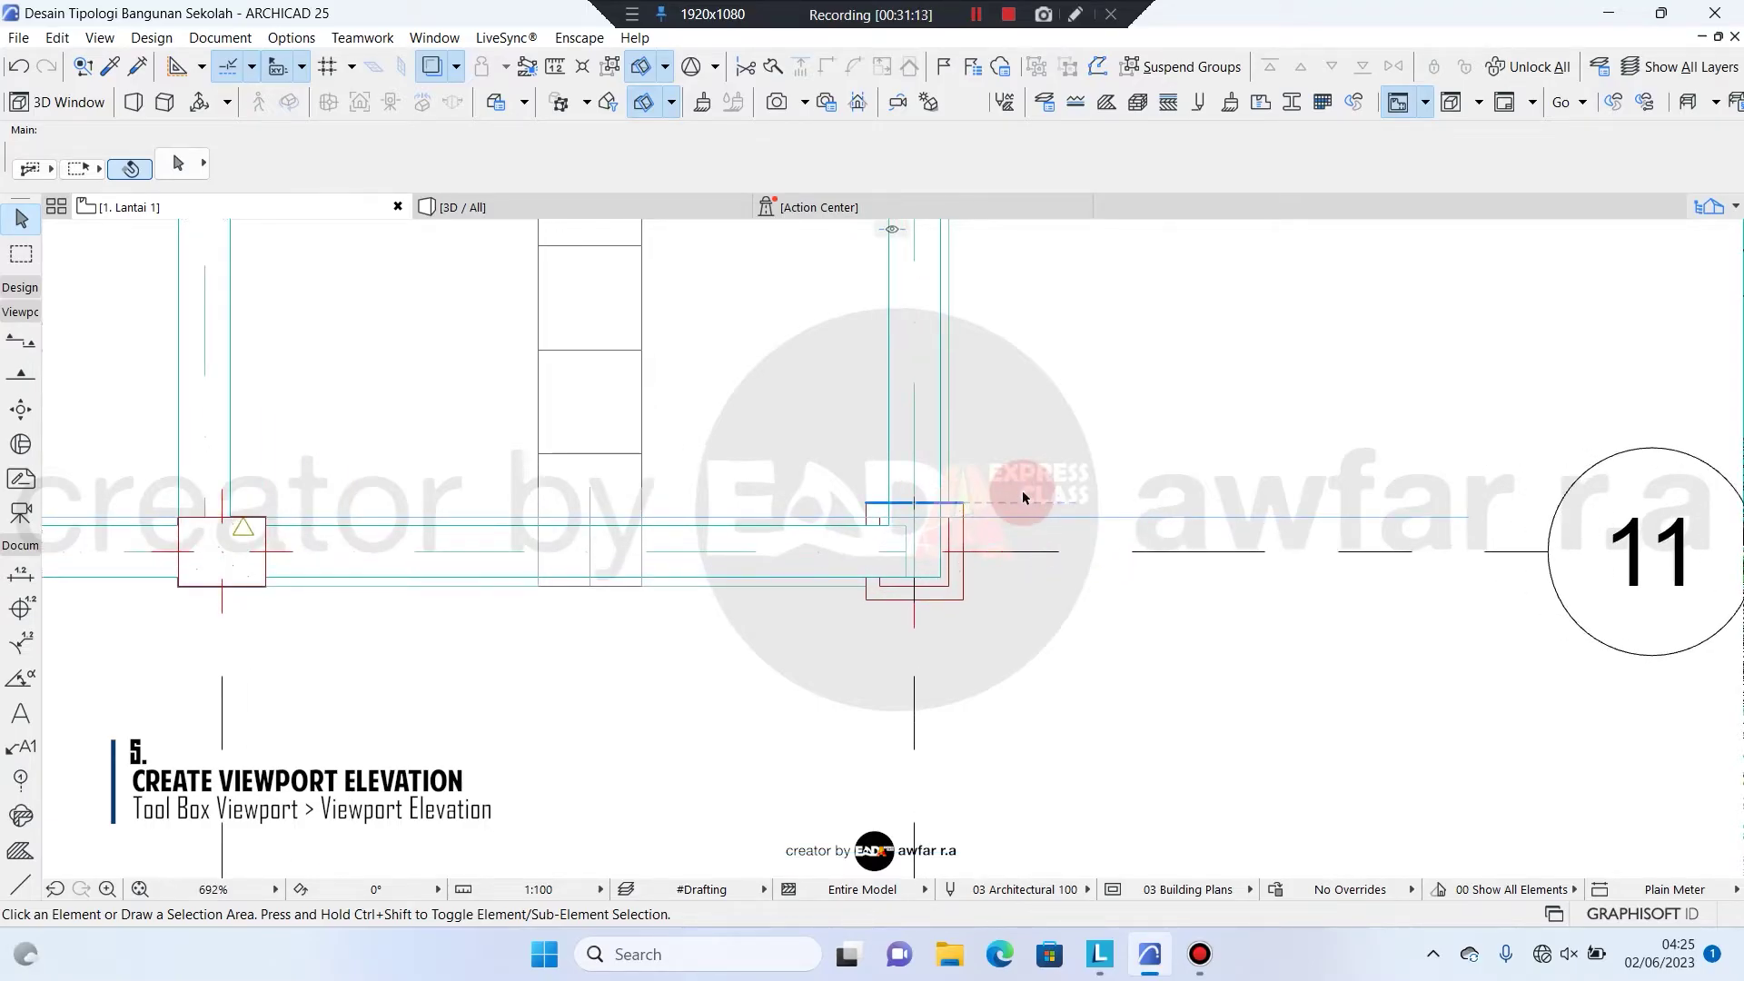
pyautogui.scroll(-3, 1044, 473)
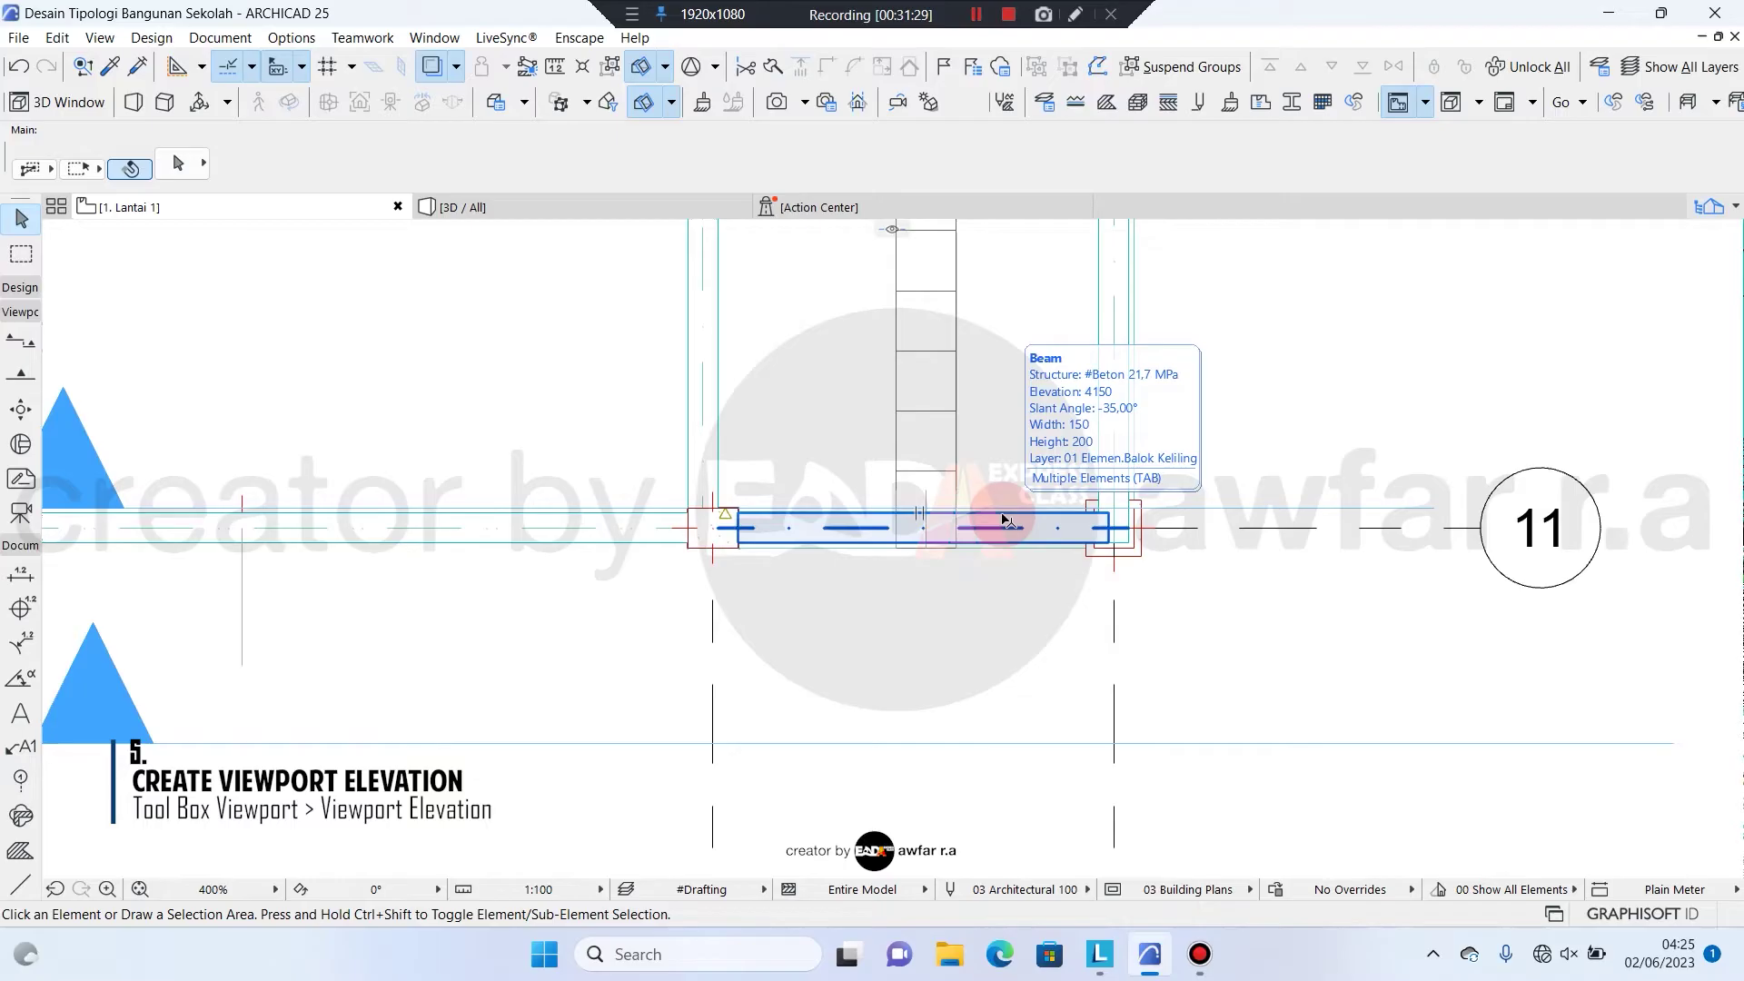
pyautogui.scroll(-4, 1201, 476)
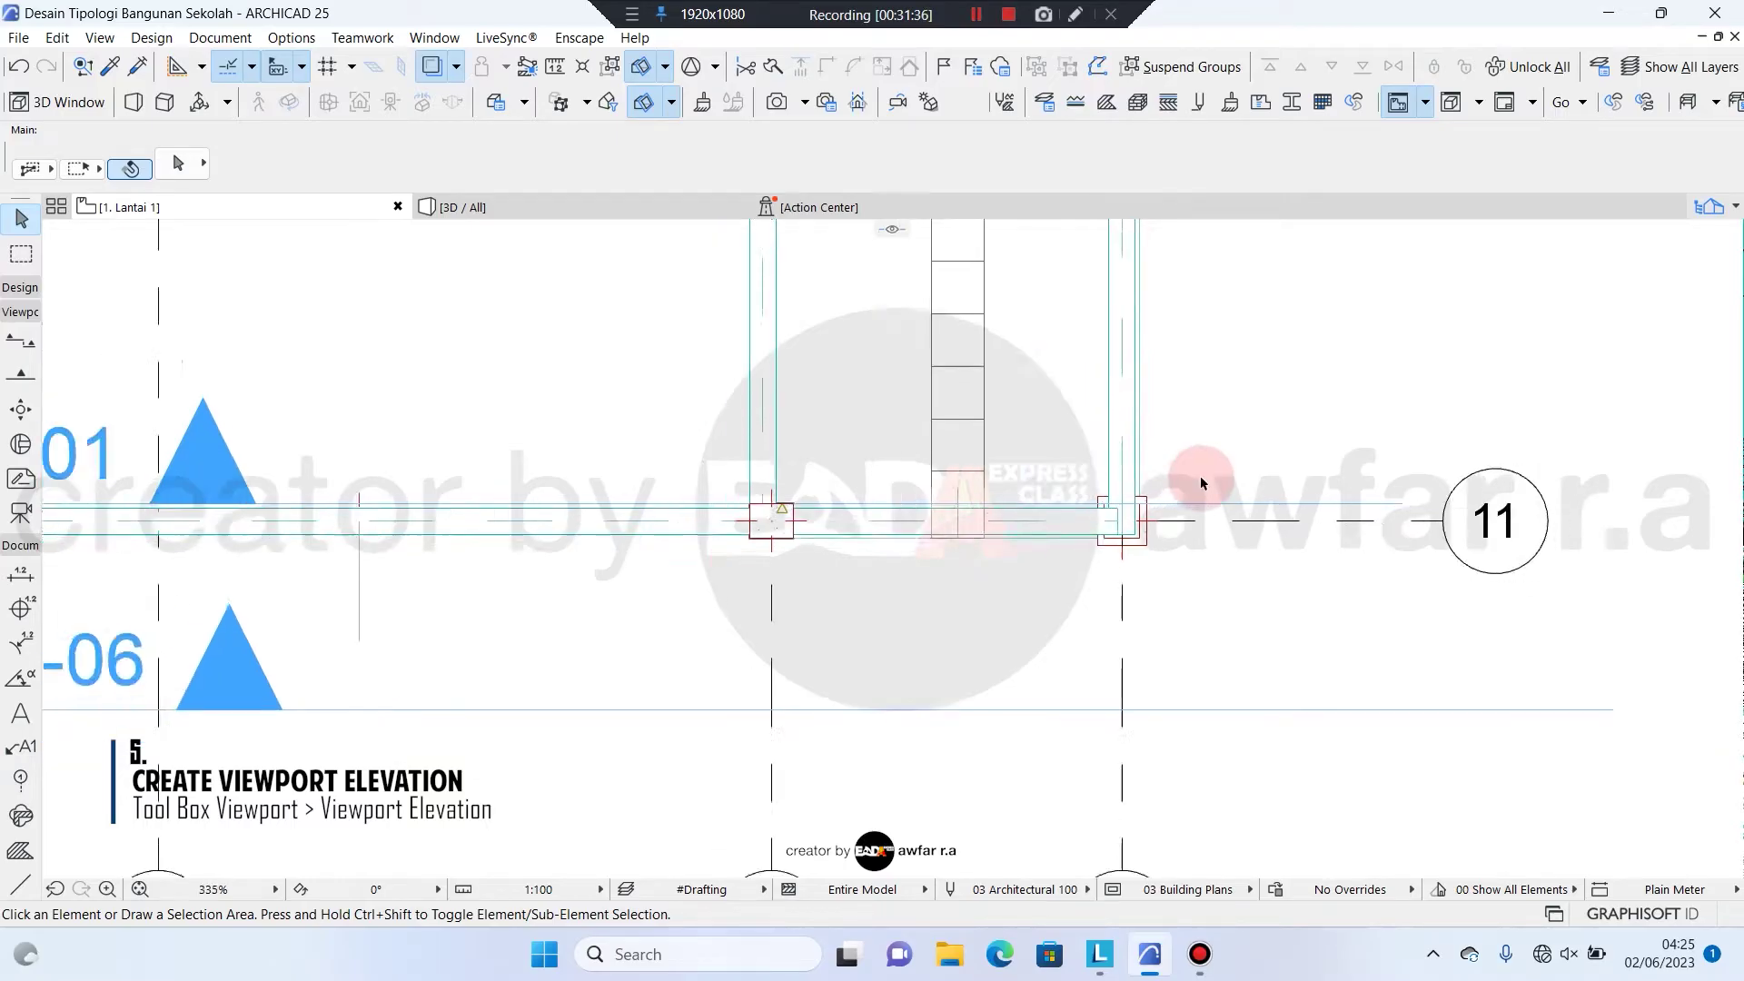
pyautogui.moveTo(790, 466); pyautogui.dragTo(1020, 465, button='middle')
pyautogui.scroll(2, 621, 473)
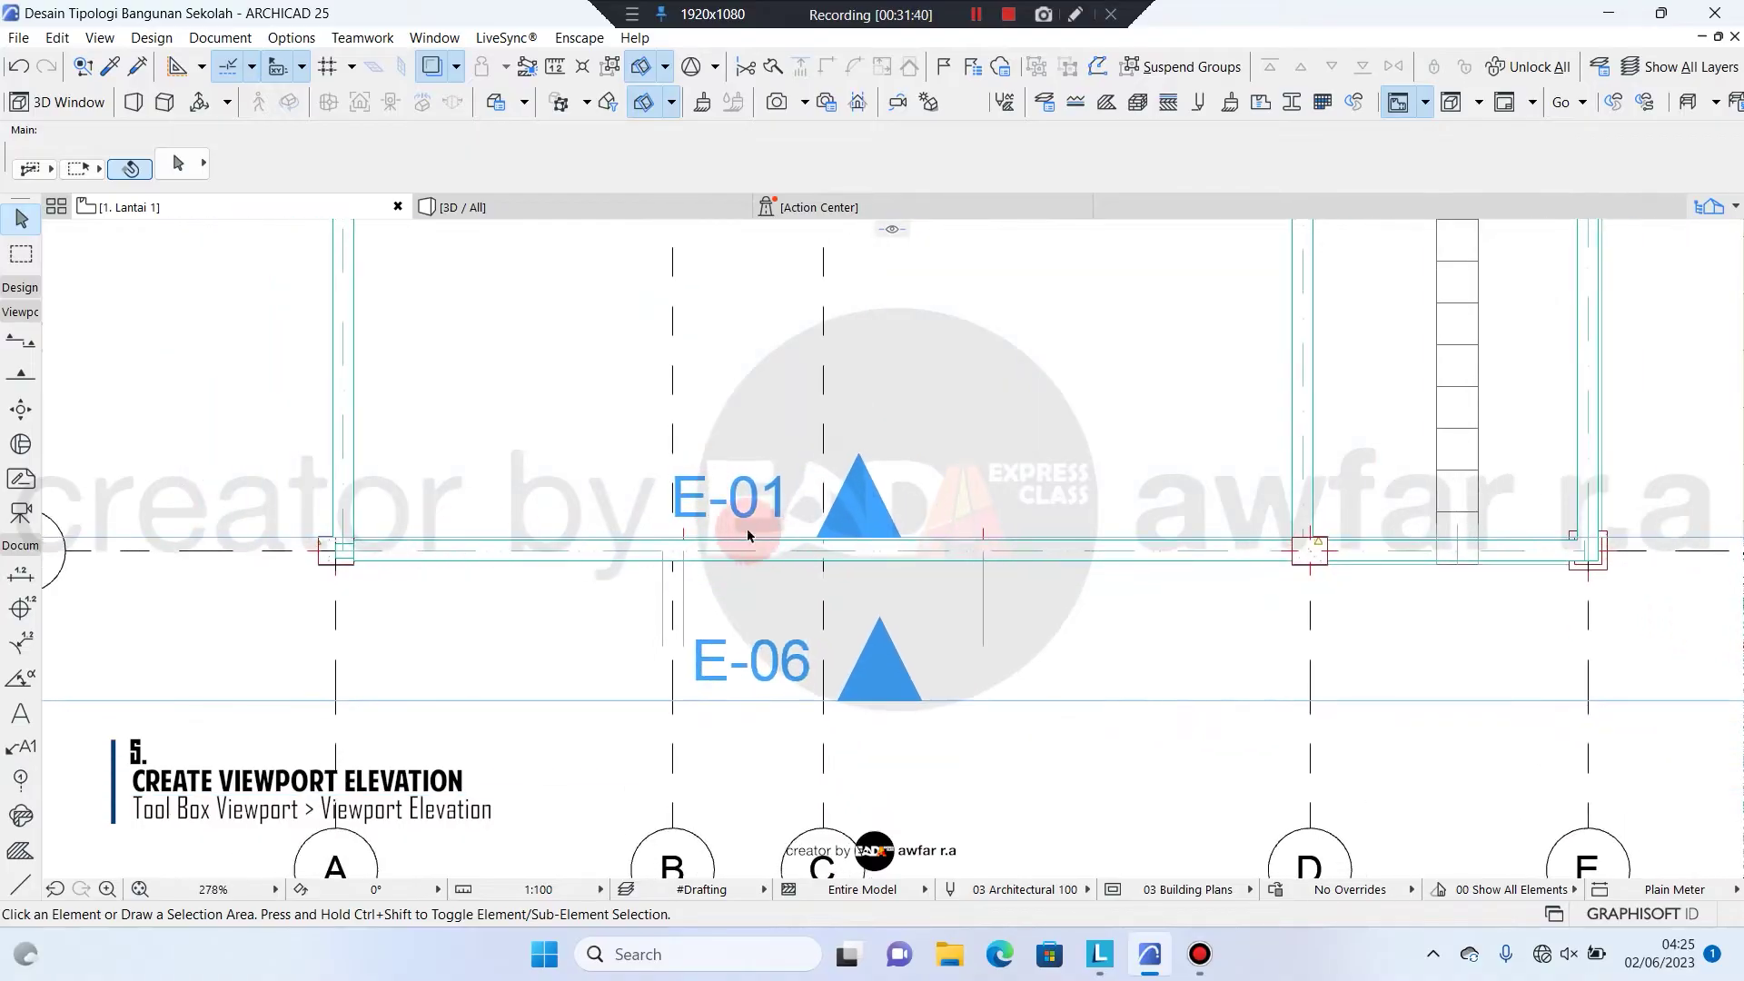
# Select elevation E-02 on the classroom block's grid 1 wall and inspect its line near the columns at grids B and C
pyautogui.scroll(-5, 331, 537)
pyautogui.scroll(-3, 564, 533)
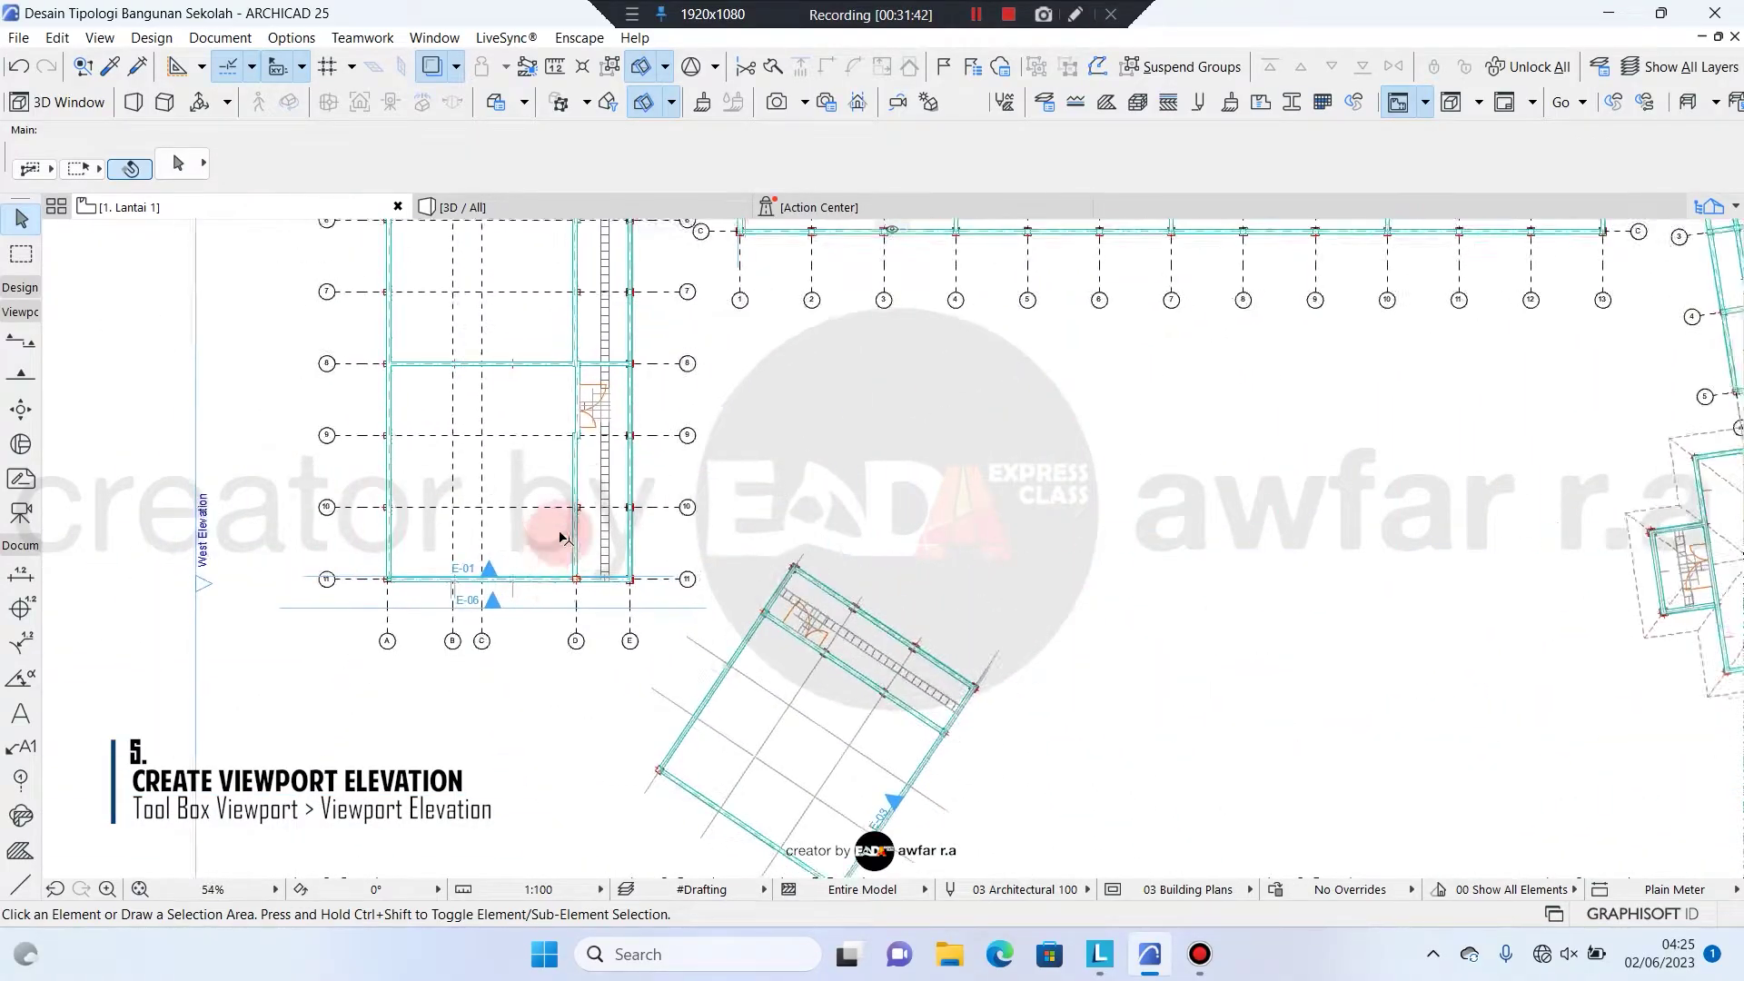
pyautogui.scroll(5, 693, 428)
pyautogui.scroll(1, 762, 754)
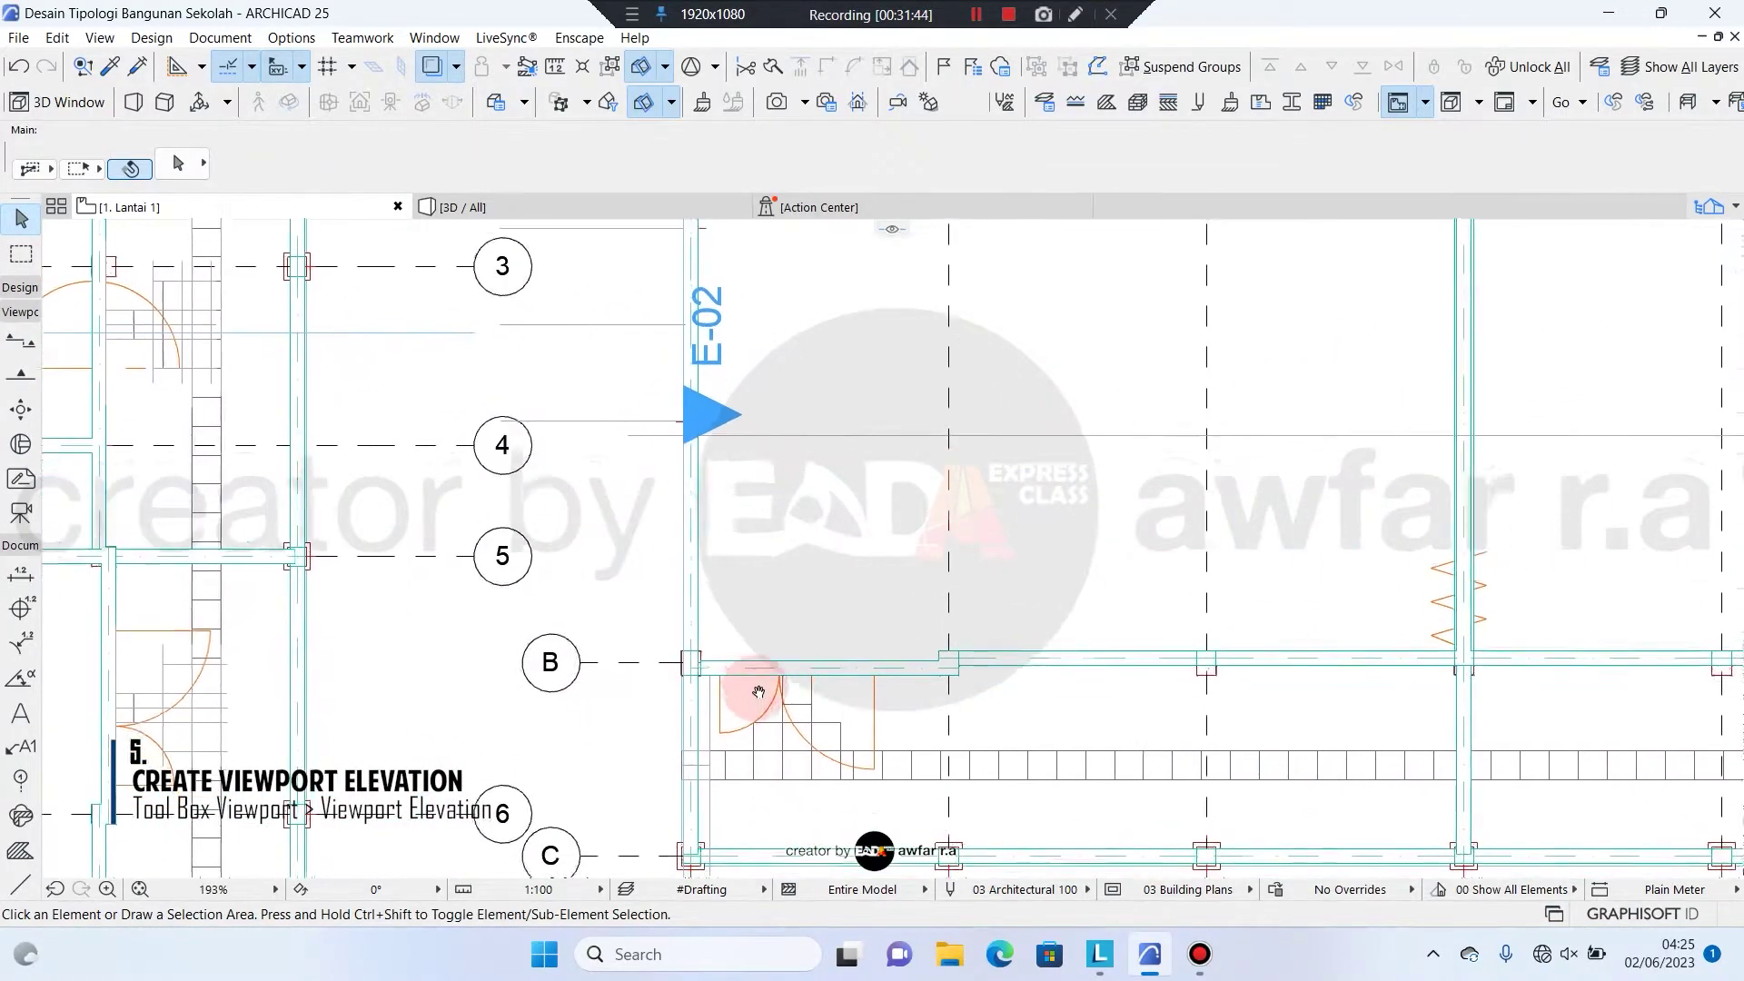
pyautogui.click(727, 389)
pyautogui.scroll(10, 740, 662)
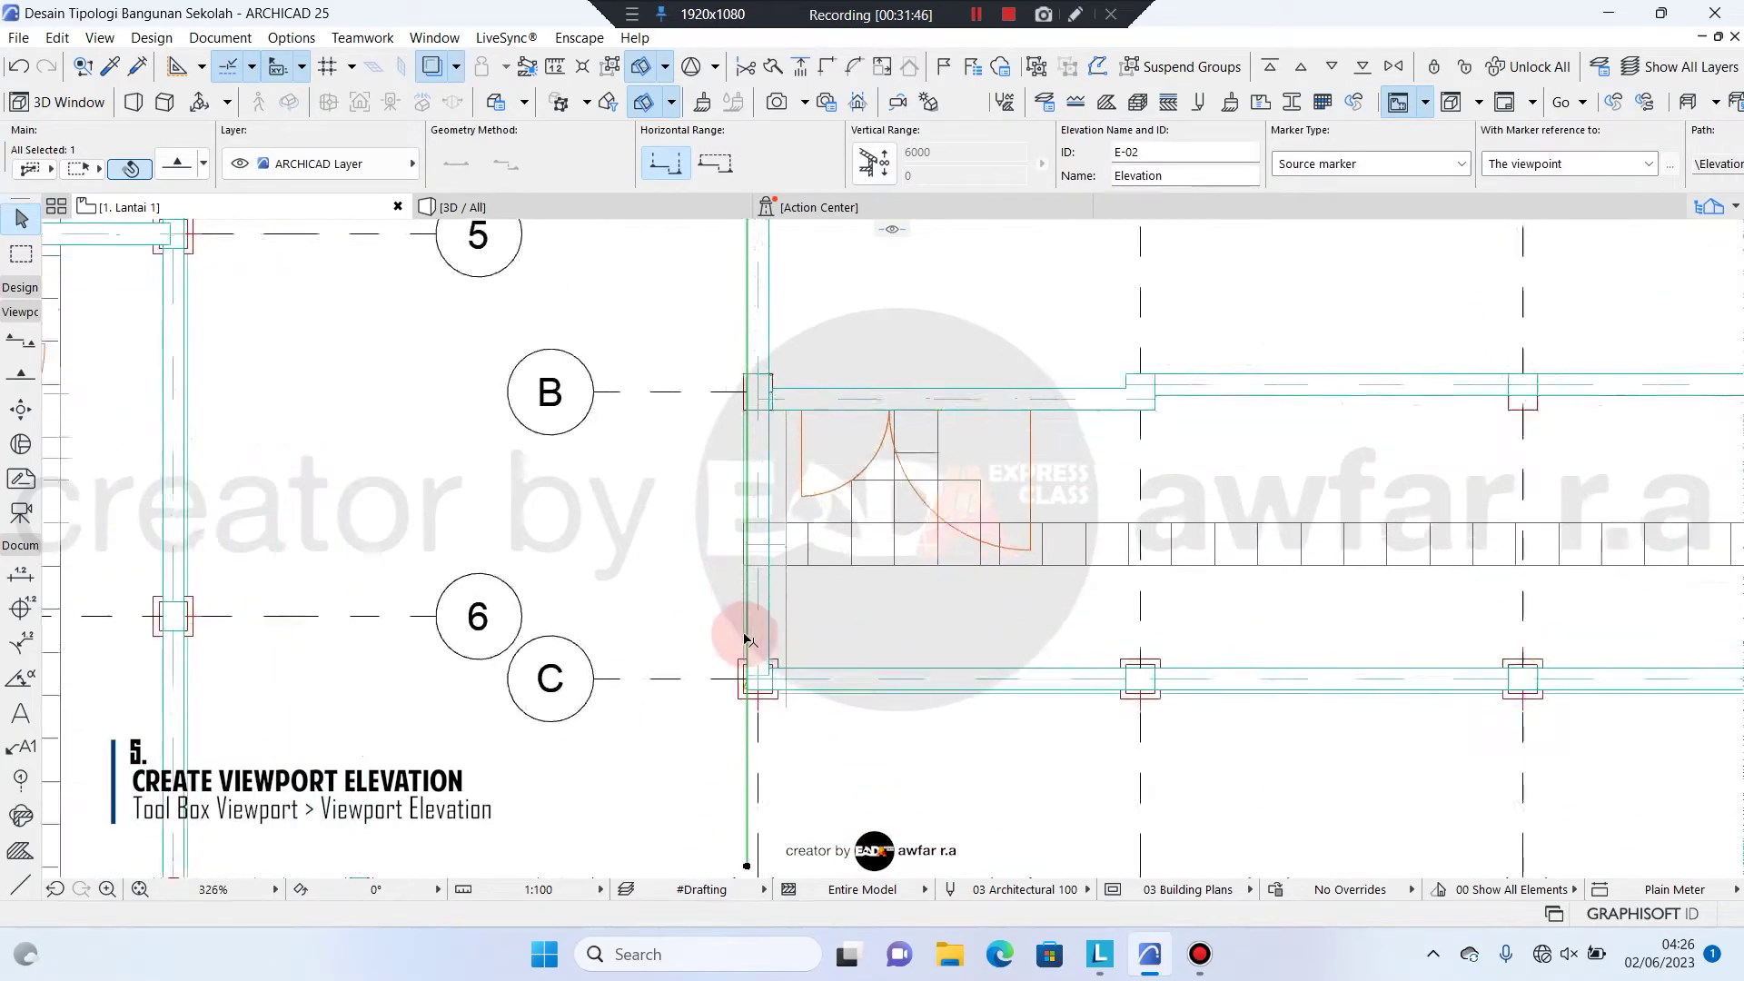
pyautogui.scroll(-12, 752, 727)
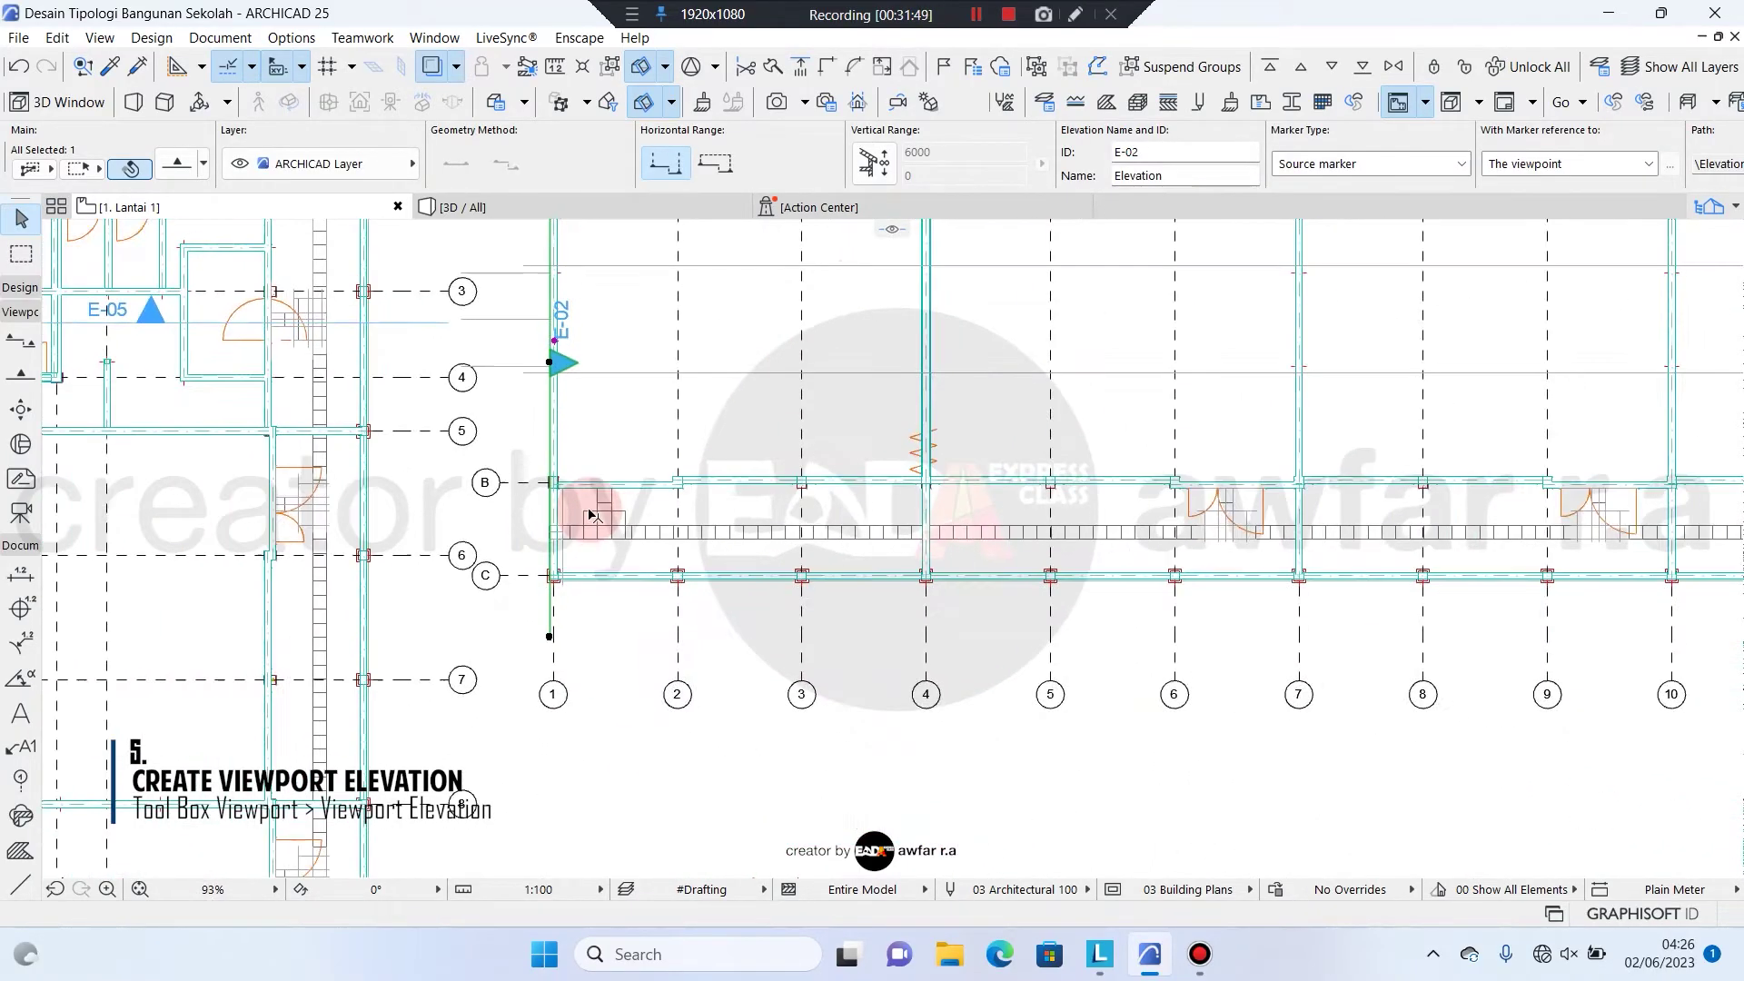
# Select elevation E-03 on the end wall of the small rotated block and inspect its line along the wall to the corner column
pyautogui.moveTo(592, 514); pyautogui.dragTo(858, 555, button='middle')
pyautogui.scroll(-4, 841, 483)
pyautogui.moveTo(1068, 557); pyautogui.dragTo(844, 527, button='middle')
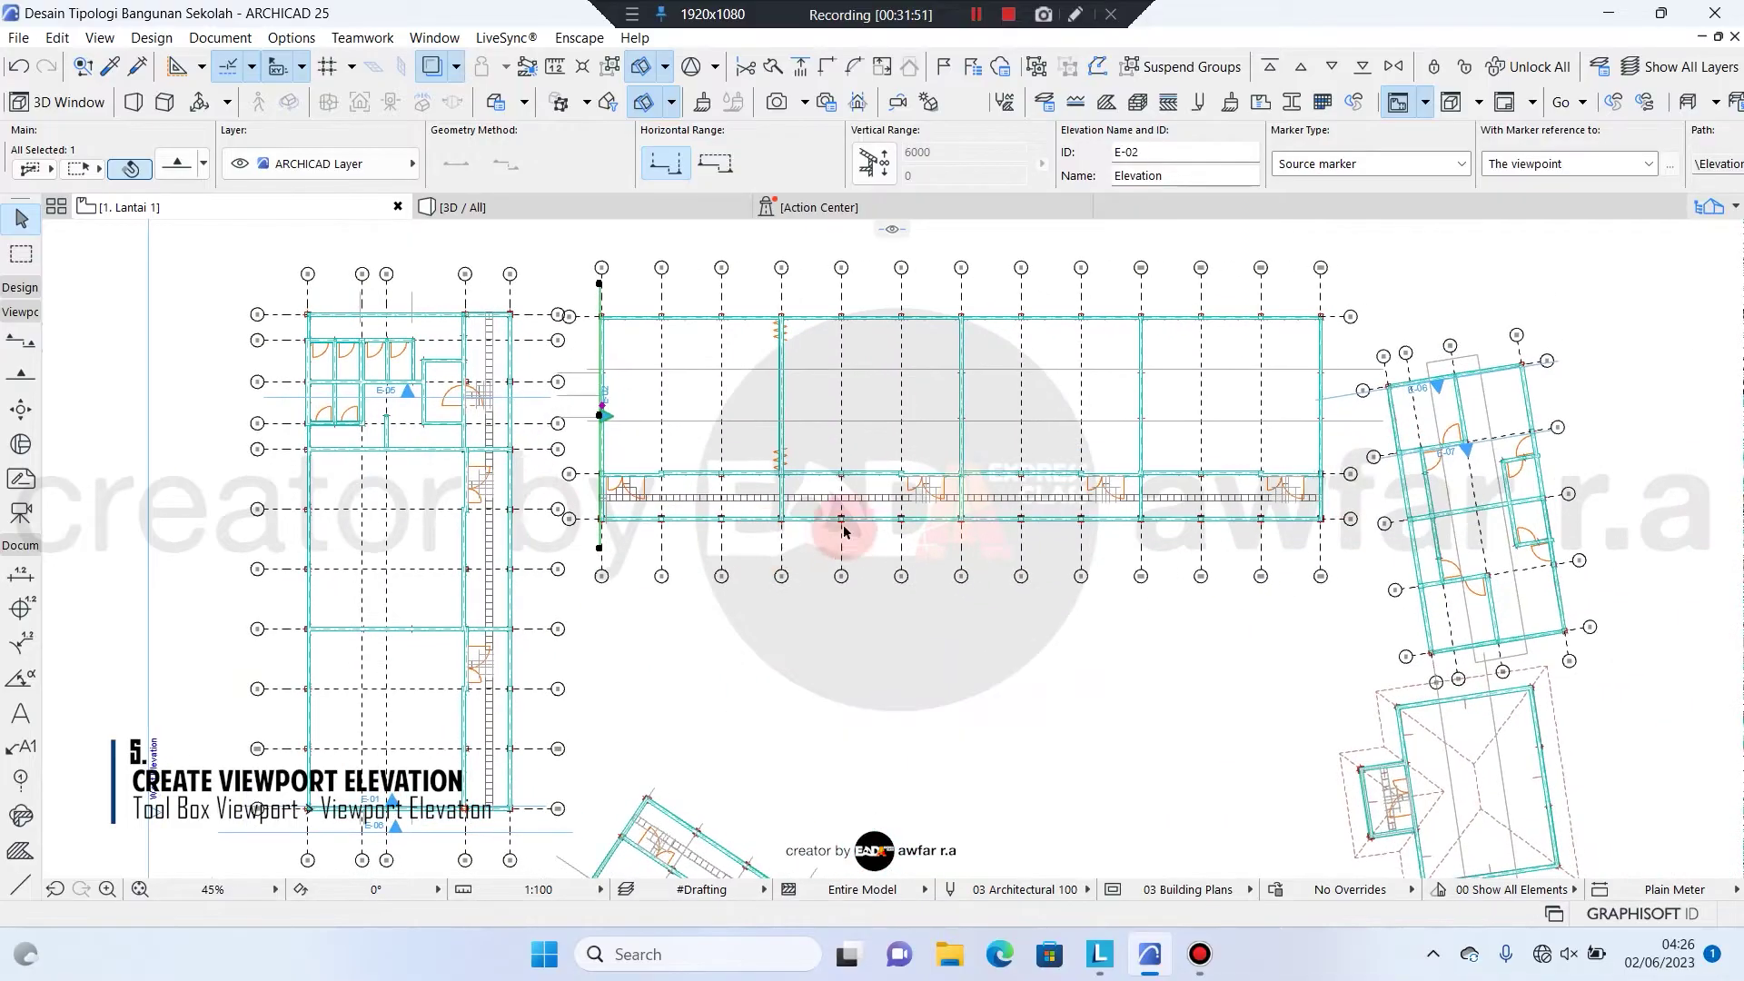
pyautogui.scroll(1, 1497, 336)
pyautogui.scroll(3, 1490, 338)
pyautogui.scroll(-4, 1489, 339)
pyautogui.moveTo(902, 645); pyautogui.dragTo(1004, 378, button='middle')
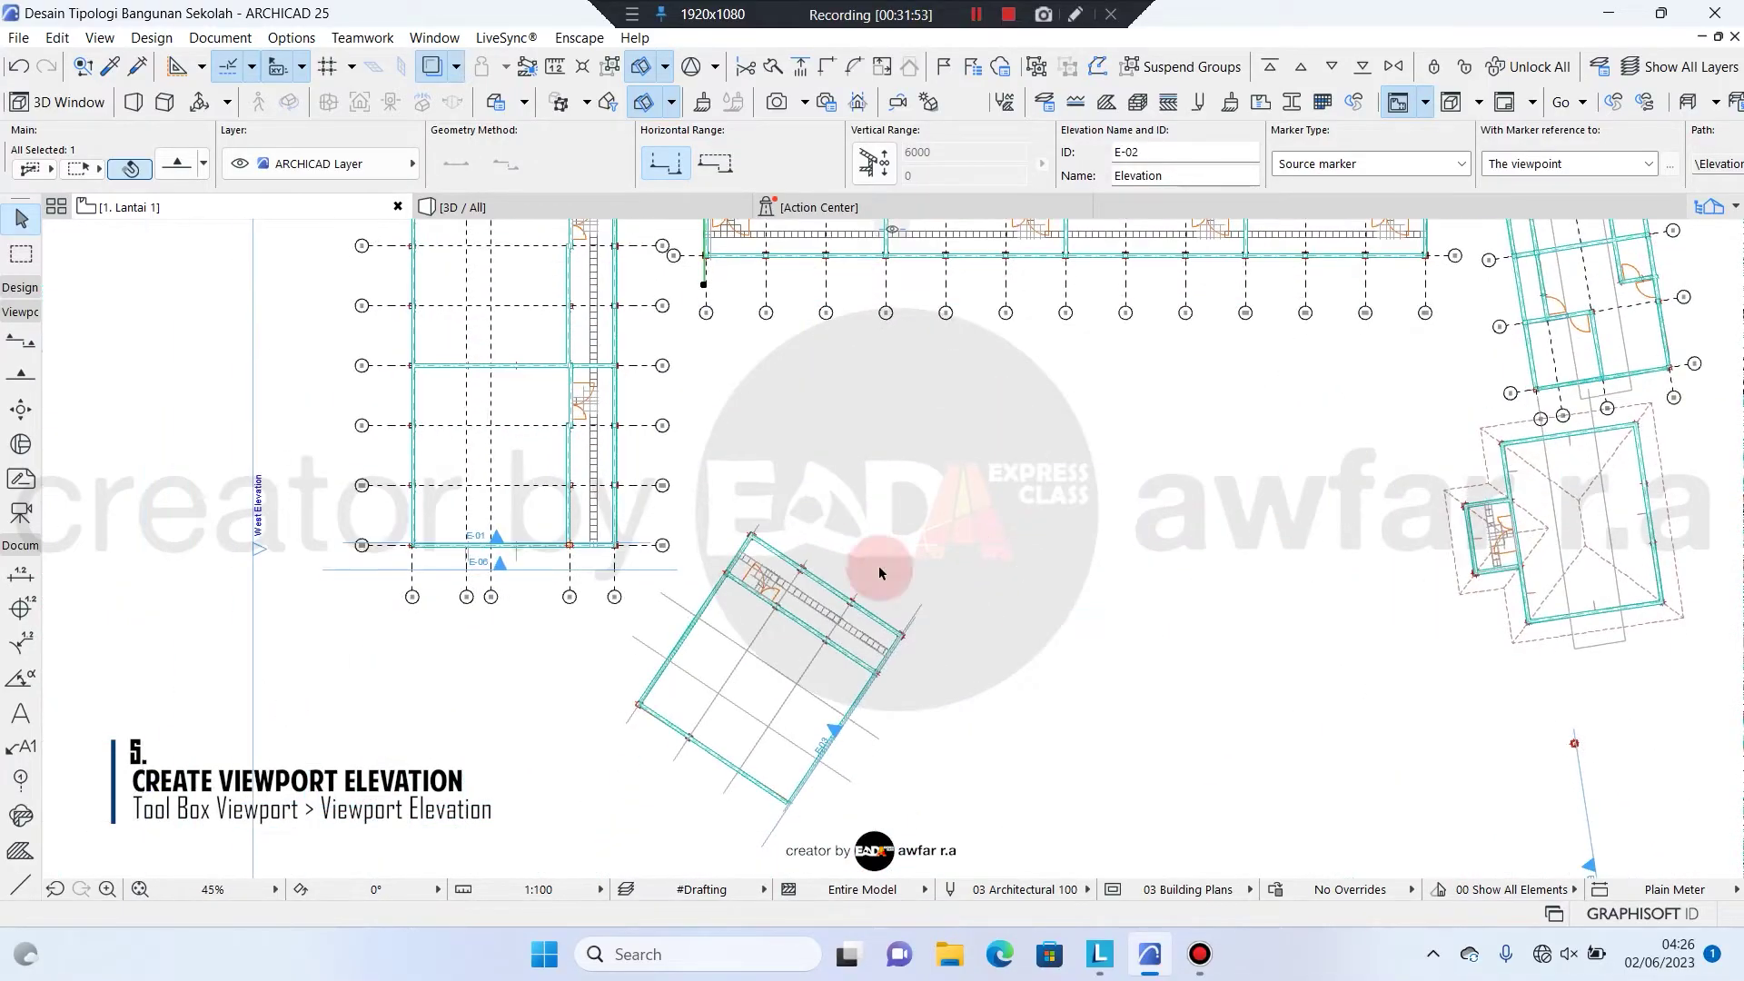
pyautogui.scroll(4, 759, 653)
pyautogui.moveTo(907, 694); pyautogui.dragTo(874, 393, button='middle')
pyautogui.scroll(7, 892, 495)
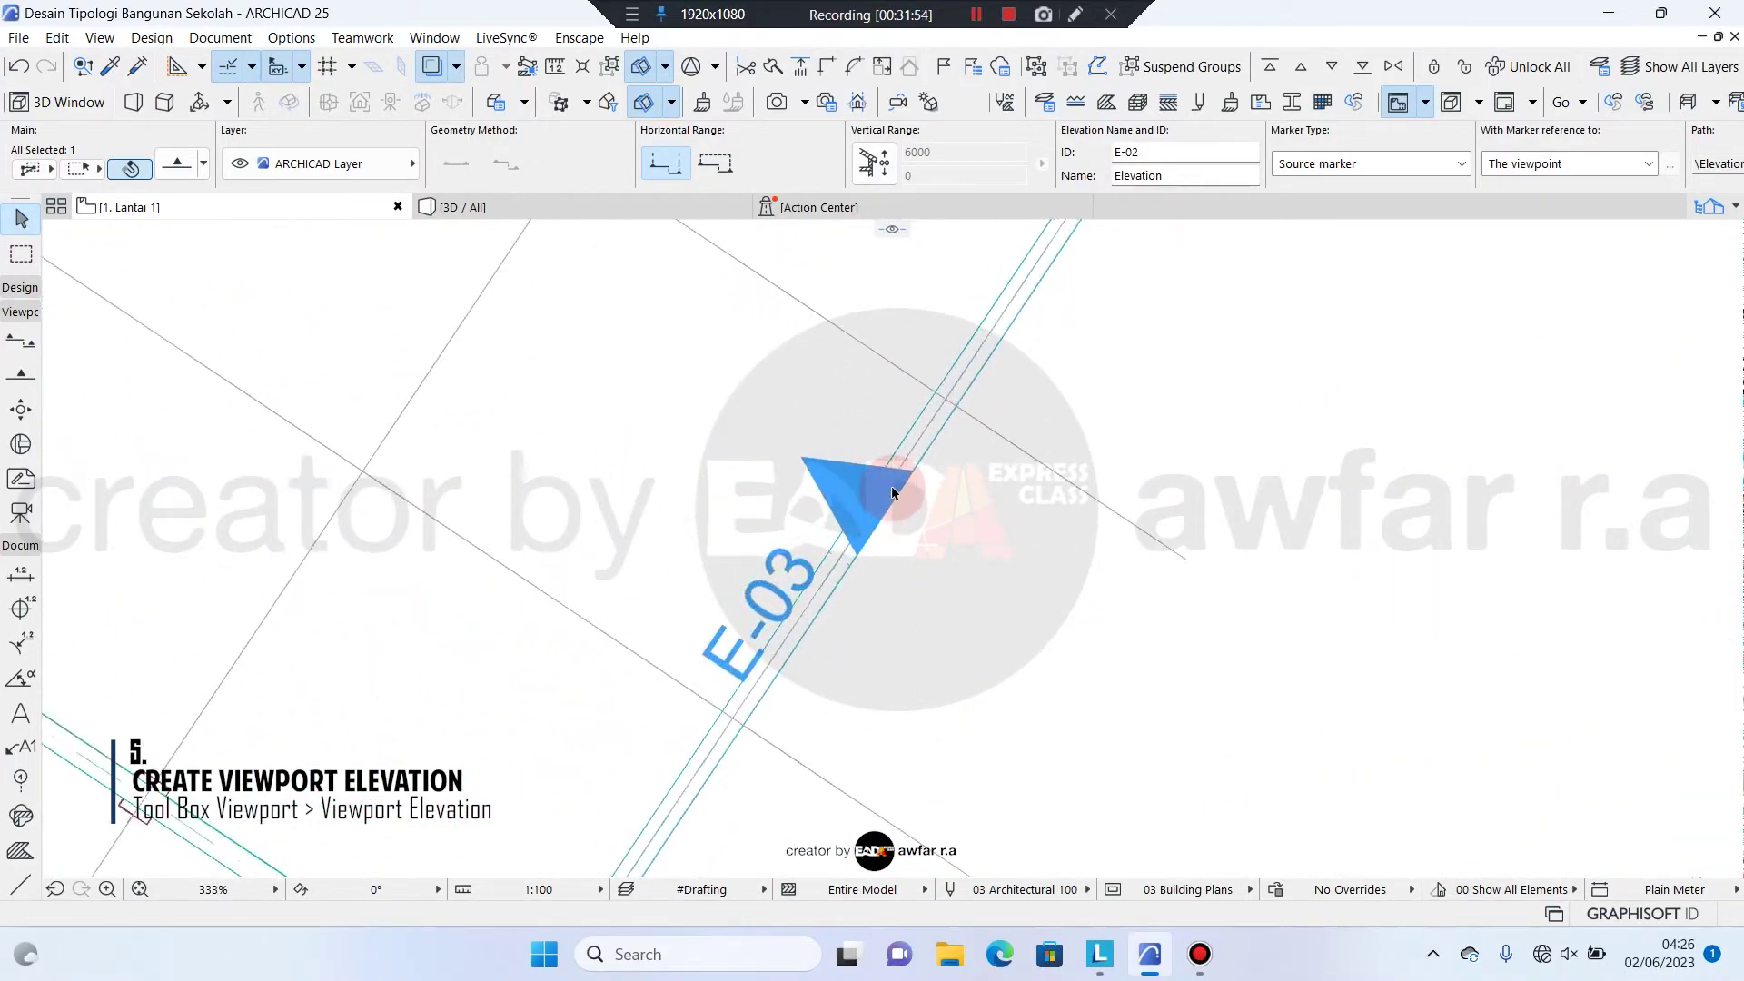
pyautogui.scroll(-4, 695, 420)
pyautogui.scroll(1, 592, 667)
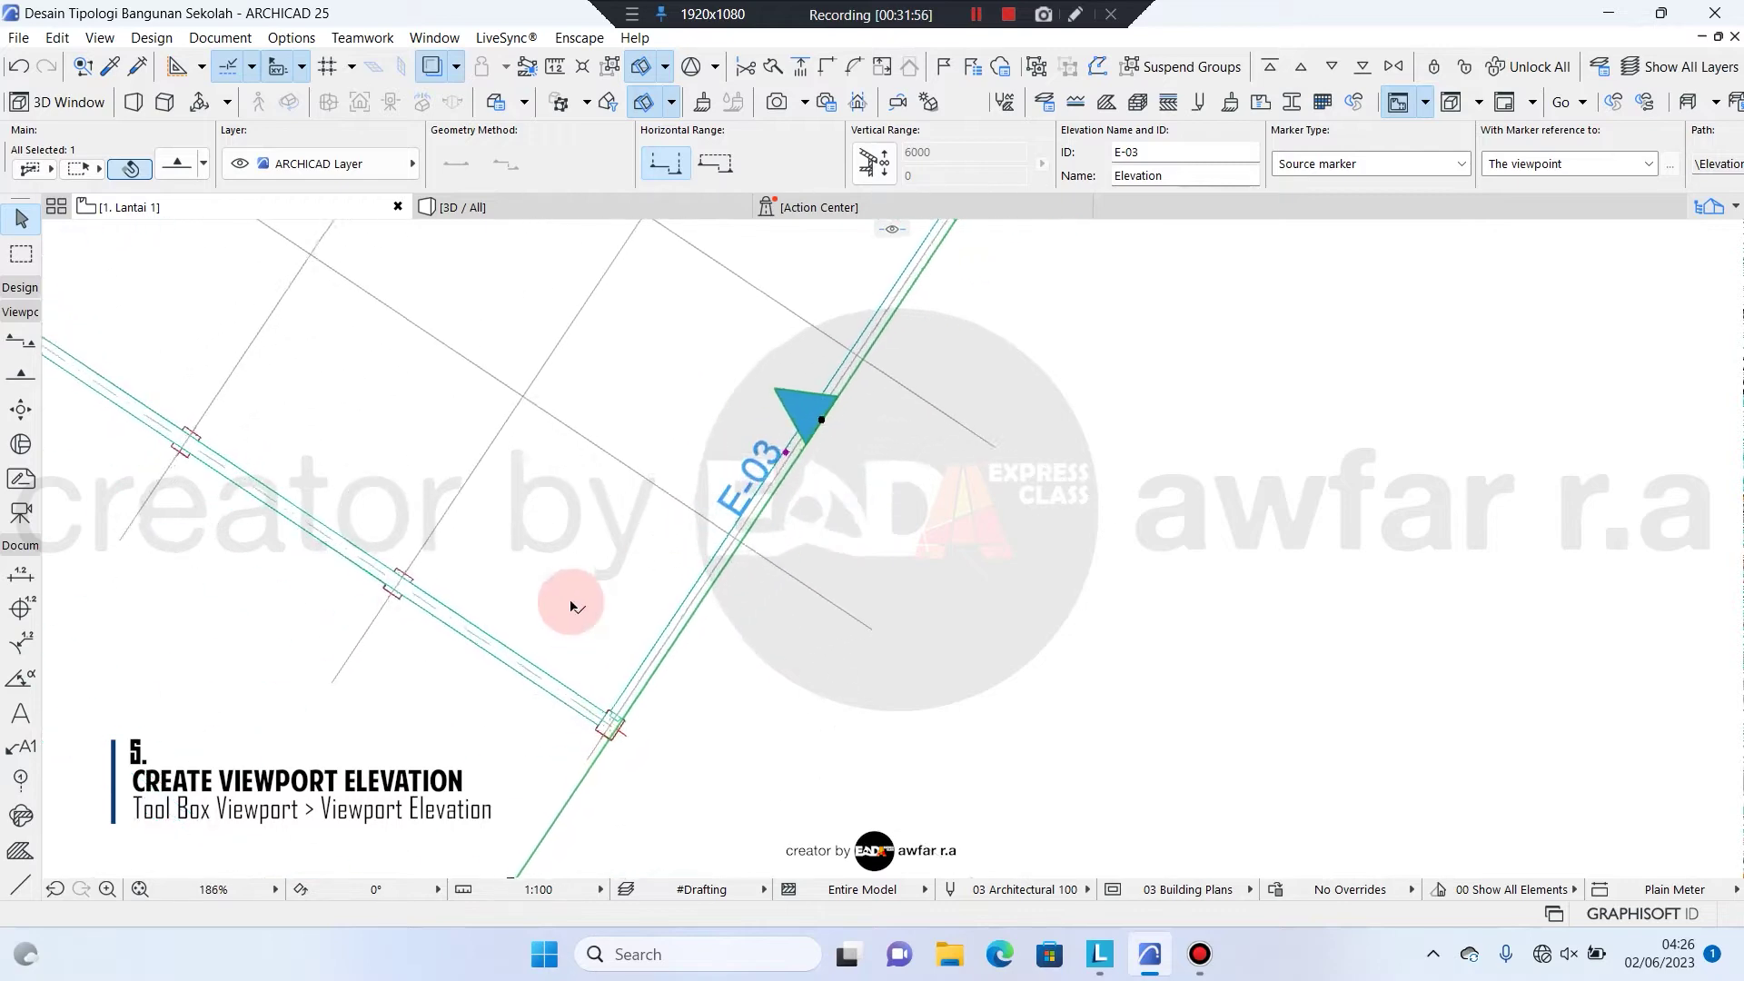
# Select elevation E-04 on the end wall of its slightly rotated block and inspect its line at the corner column
pyautogui.scroll(-4, 570, 599)
pyautogui.moveTo(1085, 628); pyautogui.dragTo(683, 402, button='middle')
pyautogui.moveTo(1417, 656); pyautogui.dragTo(751, 538, button='middle')
pyautogui.scroll(5, 1175, 444)
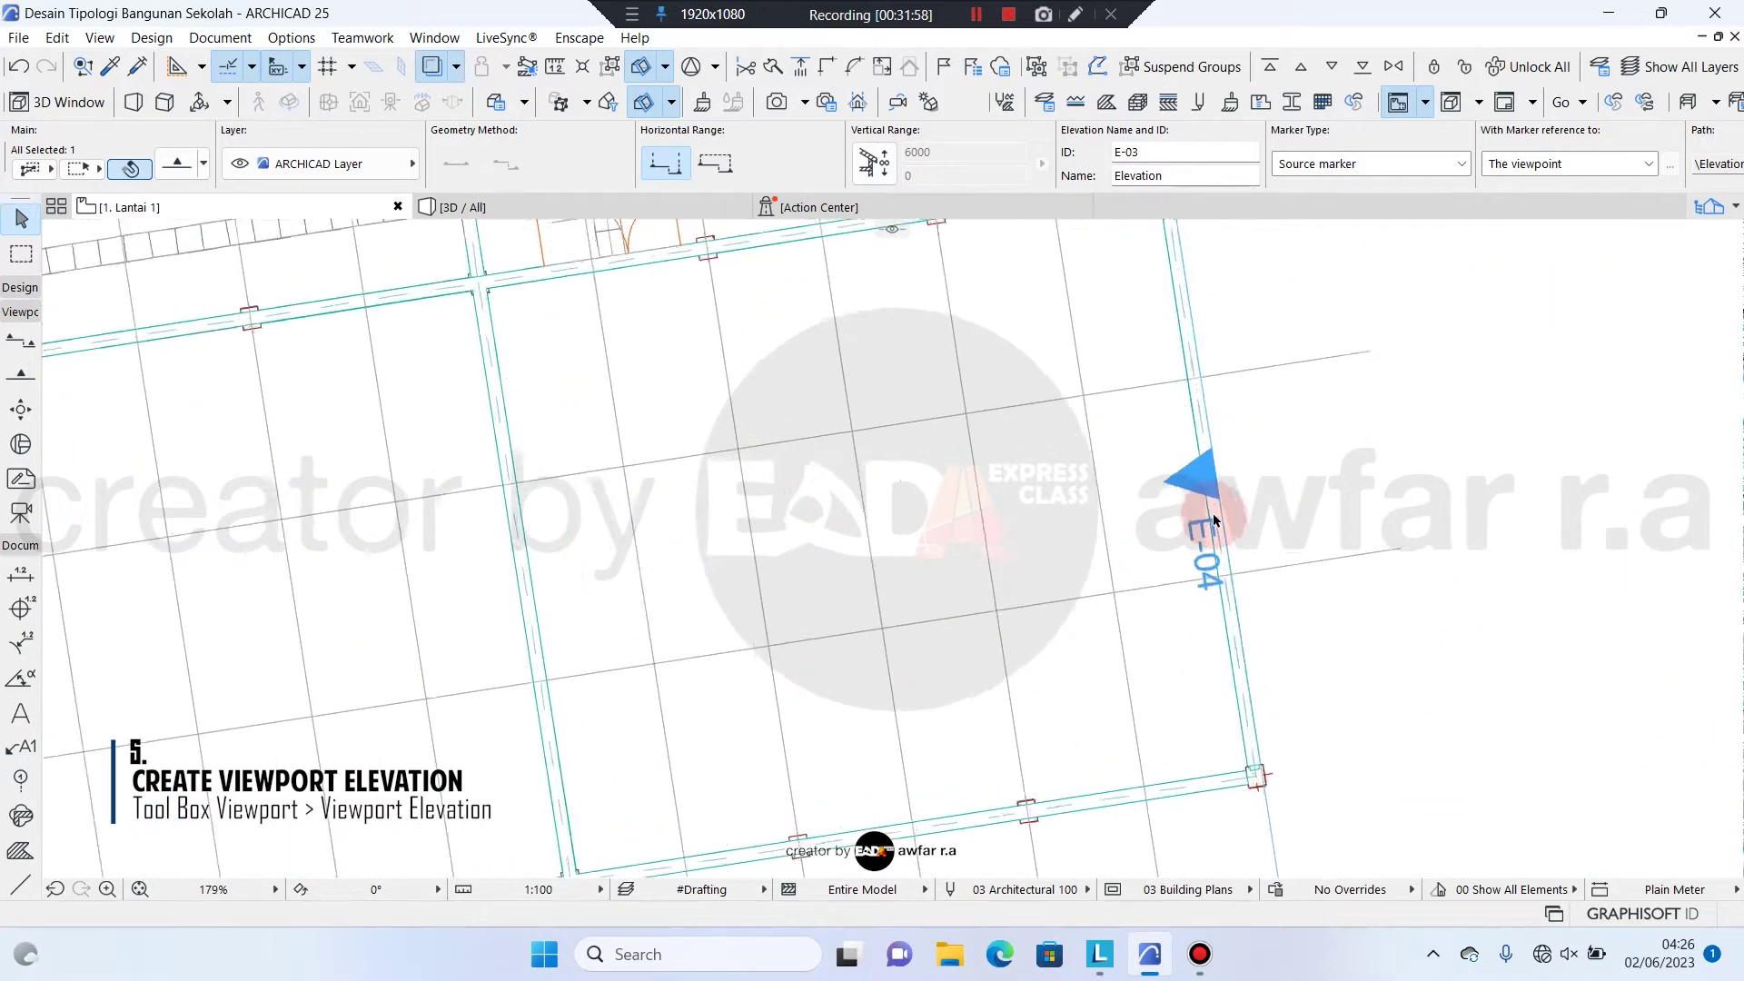
pyautogui.click(1180, 476)
pyautogui.moveTo(1385, 648); pyautogui.dragTo(1342, 474, button='middle')
pyautogui.scroll(7, 1181, 699)
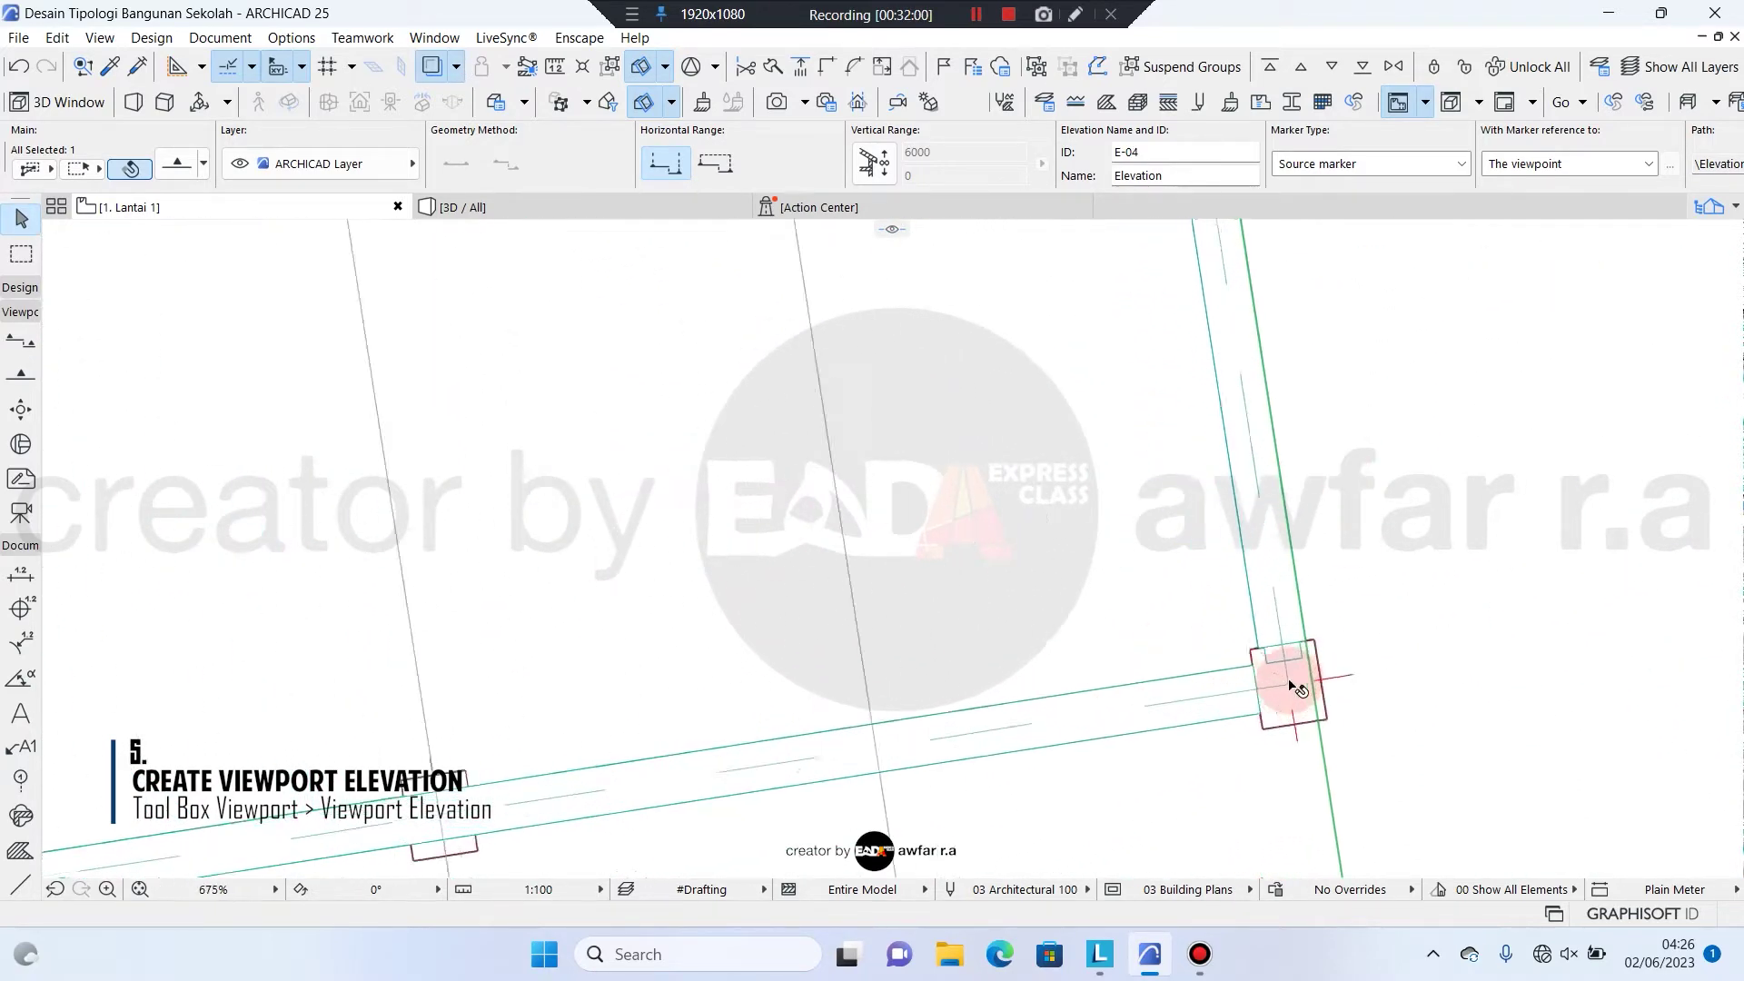
# Select elevation E-05 in the long north-south block and inspect its line between grids 3 and 4
pyautogui.scroll(-10, 1306, 706)
pyautogui.scroll(-10, 1249, 679)
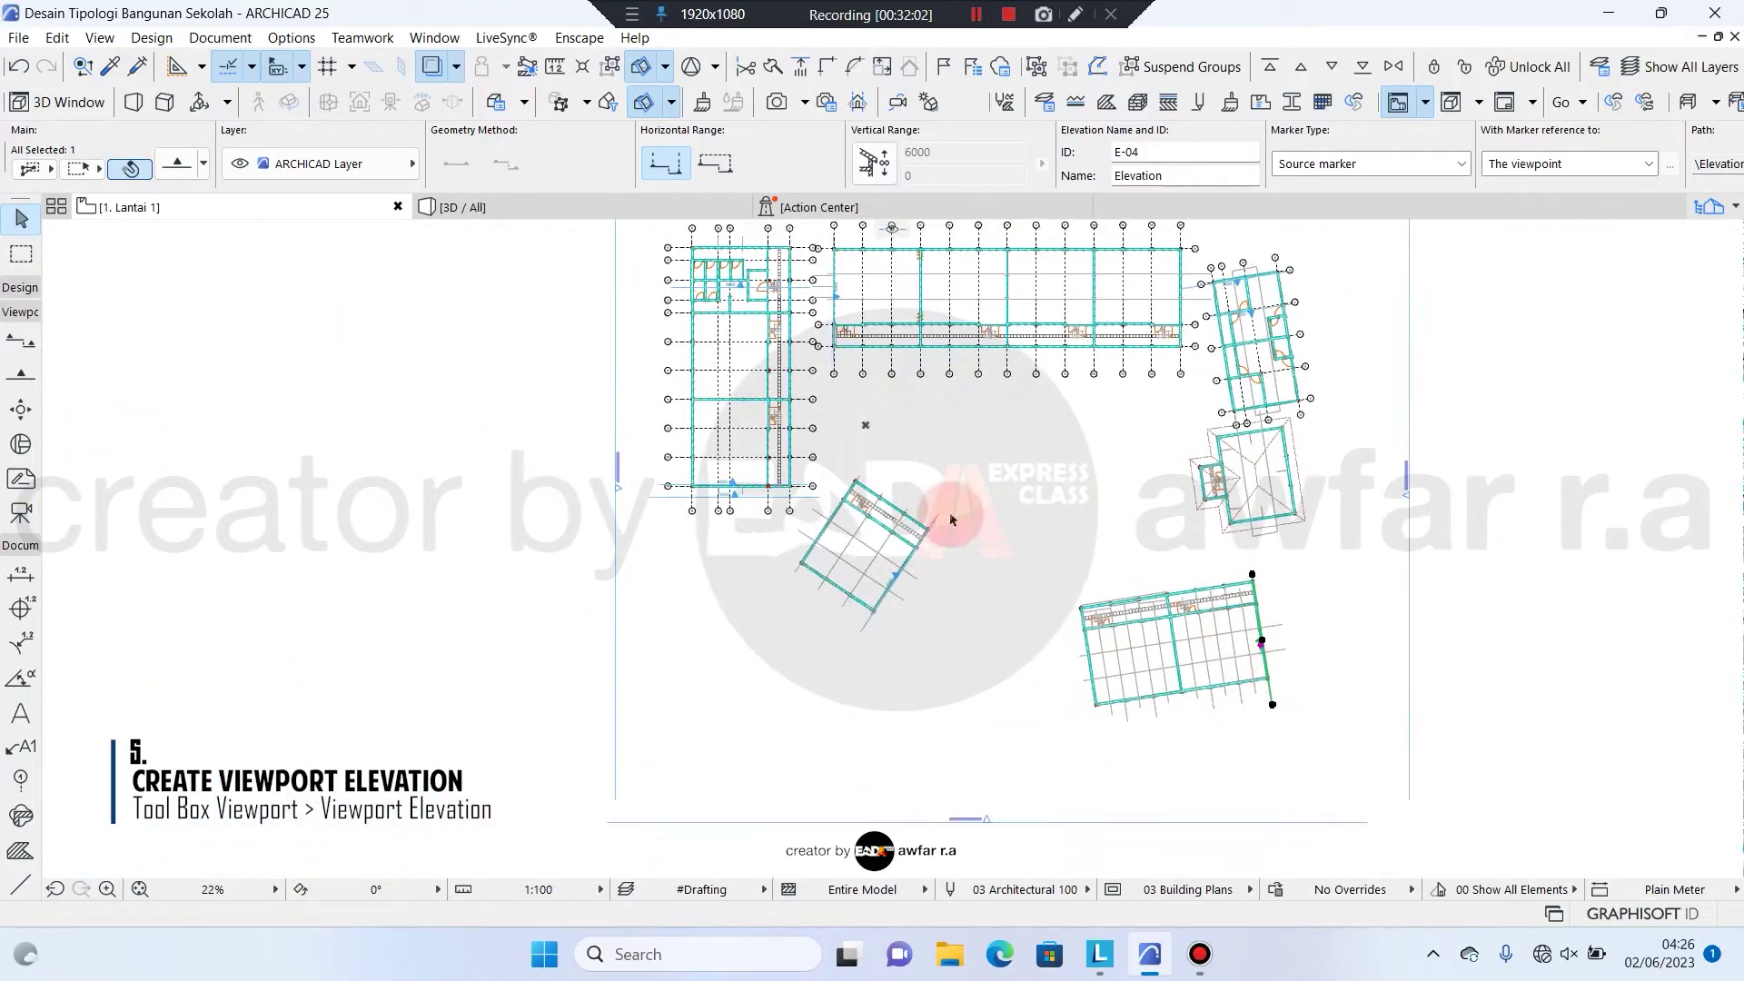
pyautogui.scroll(3, 949, 516)
pyautogui.moveTo(1266, 433); pyautogui.dragTo(1144, 592, button='middle')
pyautogui.scroll(9, 1329, 287)
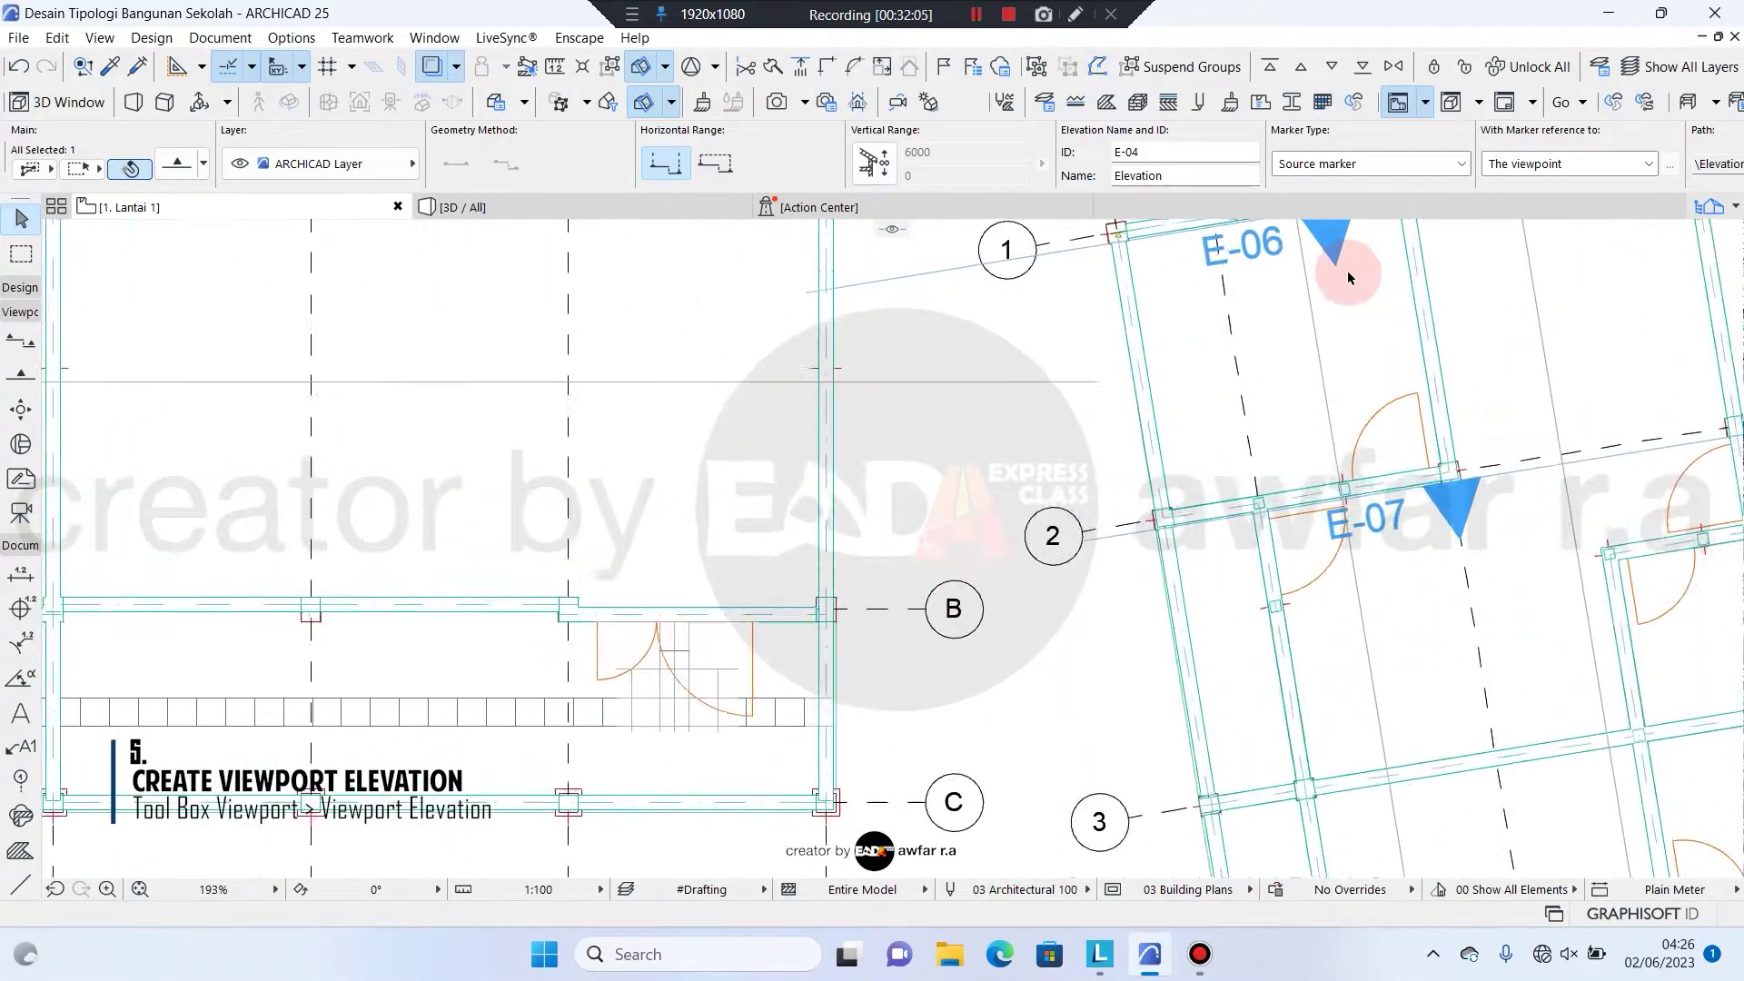
pyautogui.scroll(-11, 1348, 269)
pyautogui.scroll(3, 592, 398)
pyautogui.scroll(8, 556, 344)
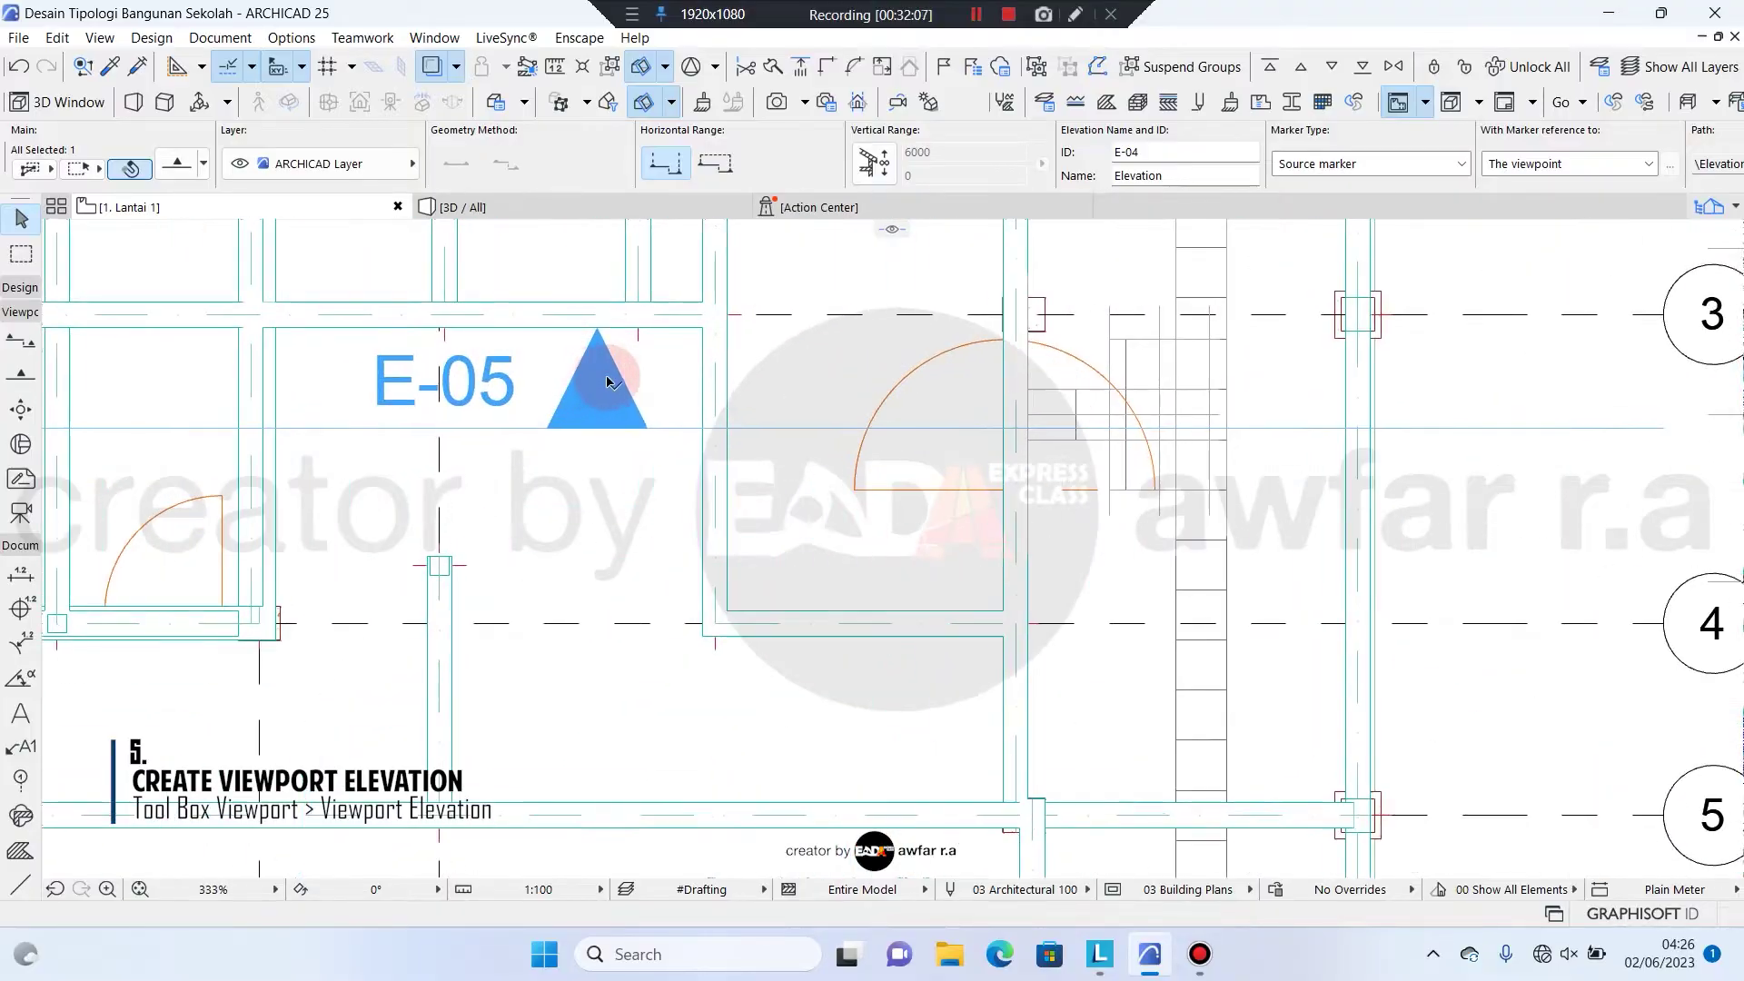
pyautogui.scroll(-6, 1110, 378)
pyautogui.scroll(4, 867, 456)
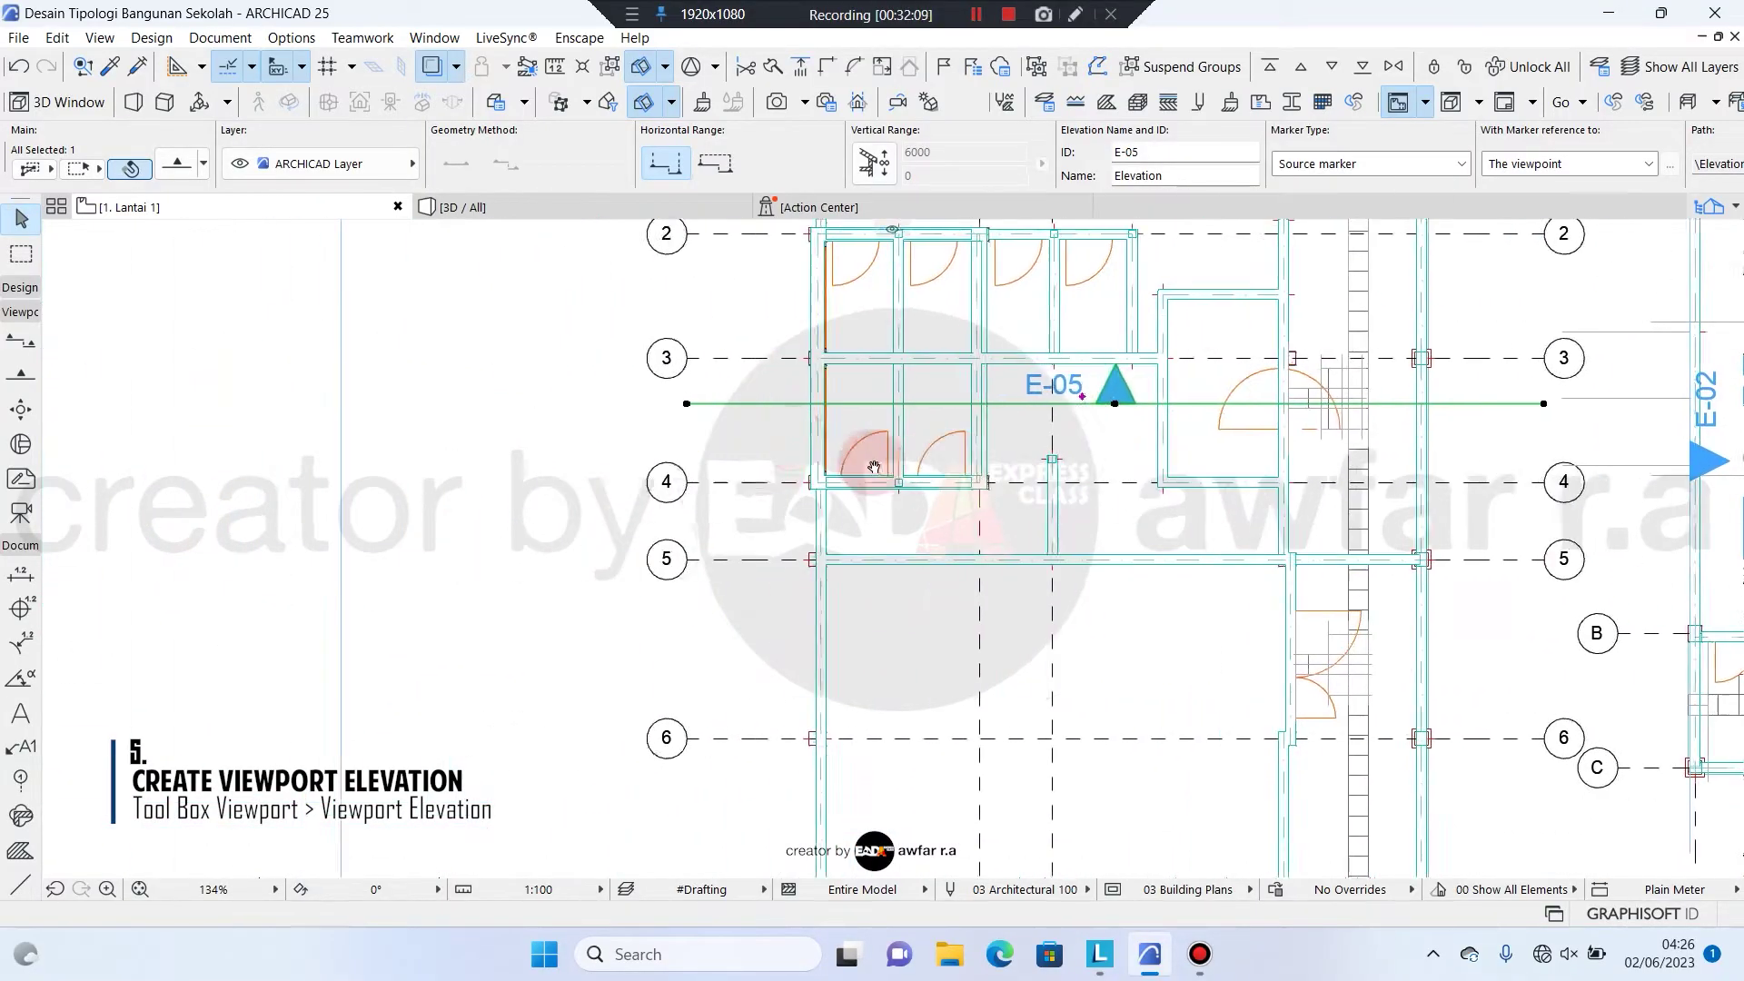
# Select elevation E-07 near grid 2 of the rotated block east of the classrooms, inspect its line, and clear the selection
pyautogui.scroll(-4, 577, 451)
pyautogui.moveTo(1299, 476); pyautogui.dragTo(683, 471, button='middle')
pyautogui.moveTo(1249, 457); pyautogui.dragTo(830, 441, button='middle')
pyautogui.scroll(6, 1284, 401)
pyautogui.scroll(-2, 1190, 354)
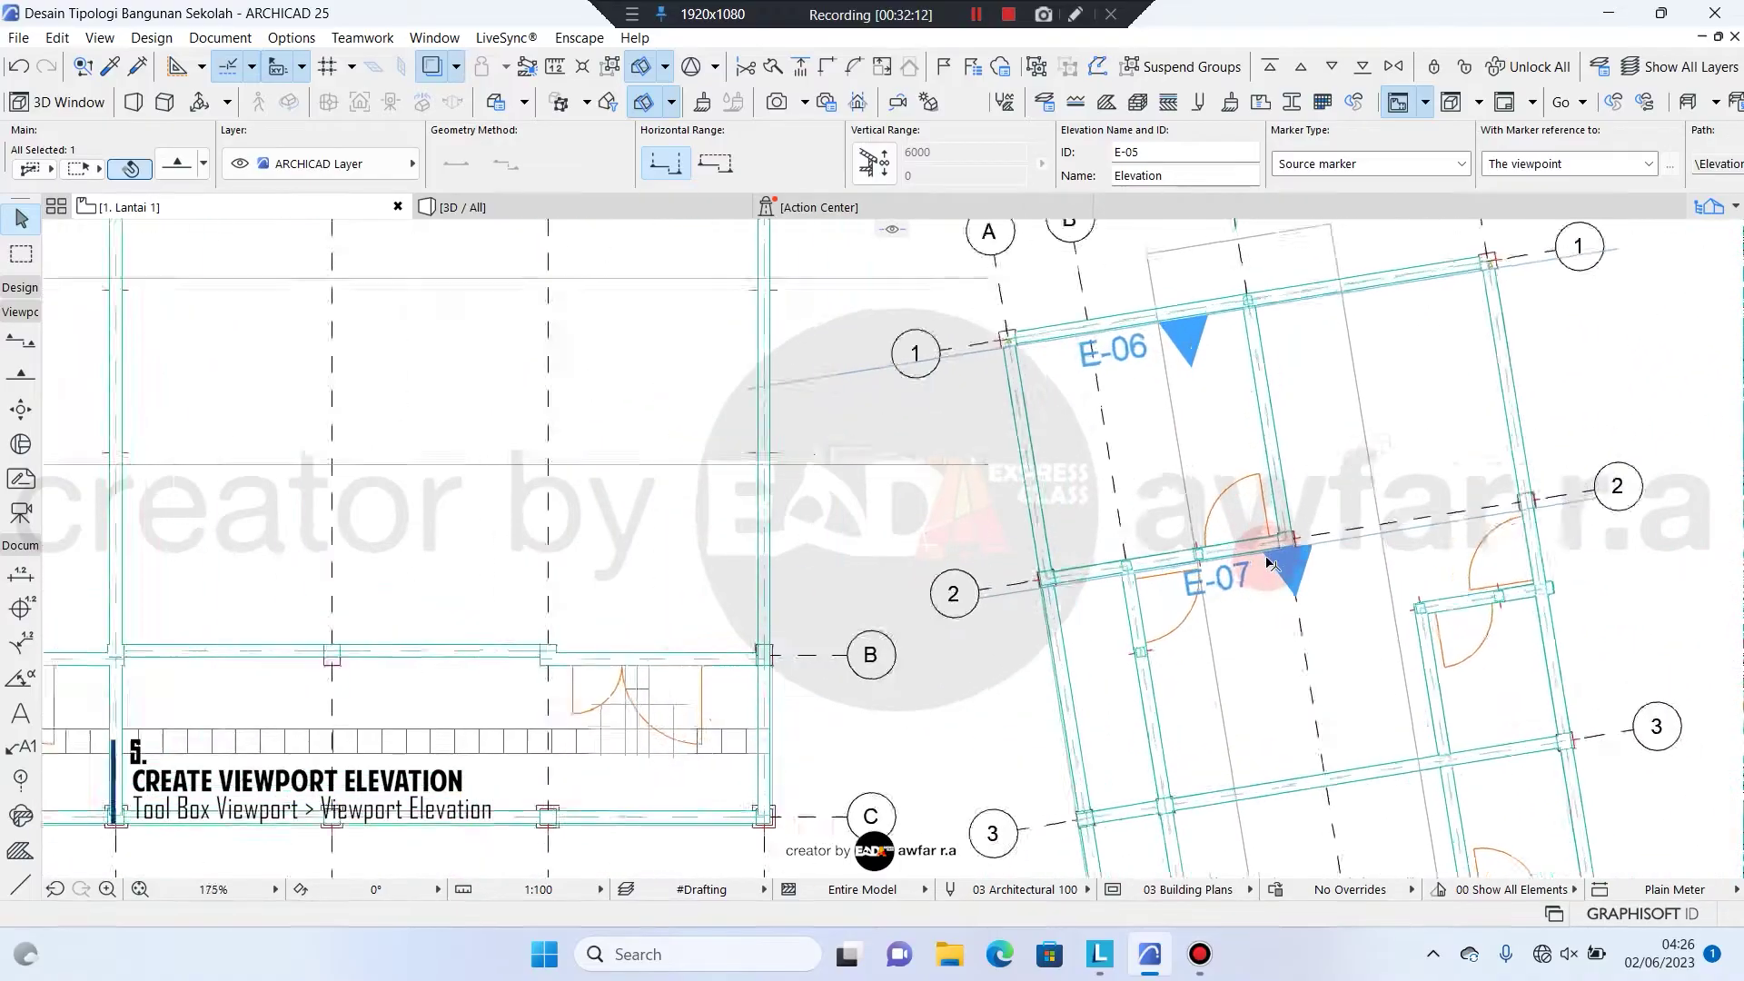
pyautogui.scroll(3, 1294, 581)
pyautogui.scroll(-10, 1290, 545)
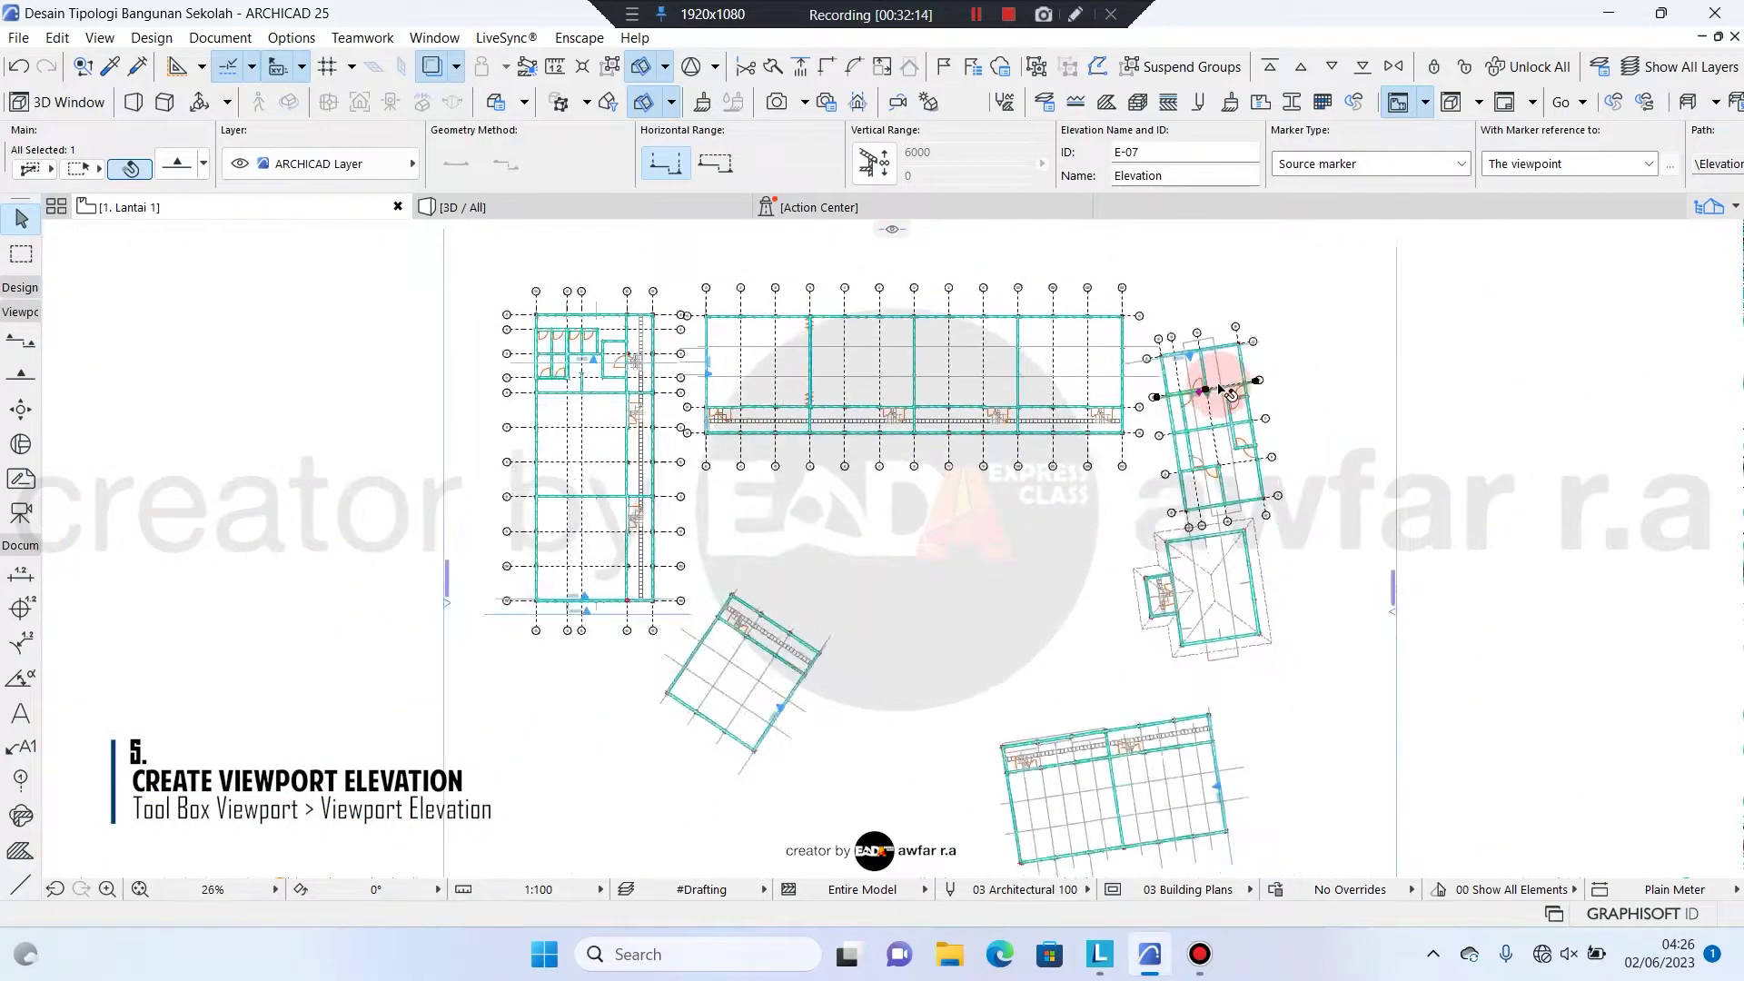
pyautogui.click(1109, 542)
pyautogui.scroll(3, 1143, 391)
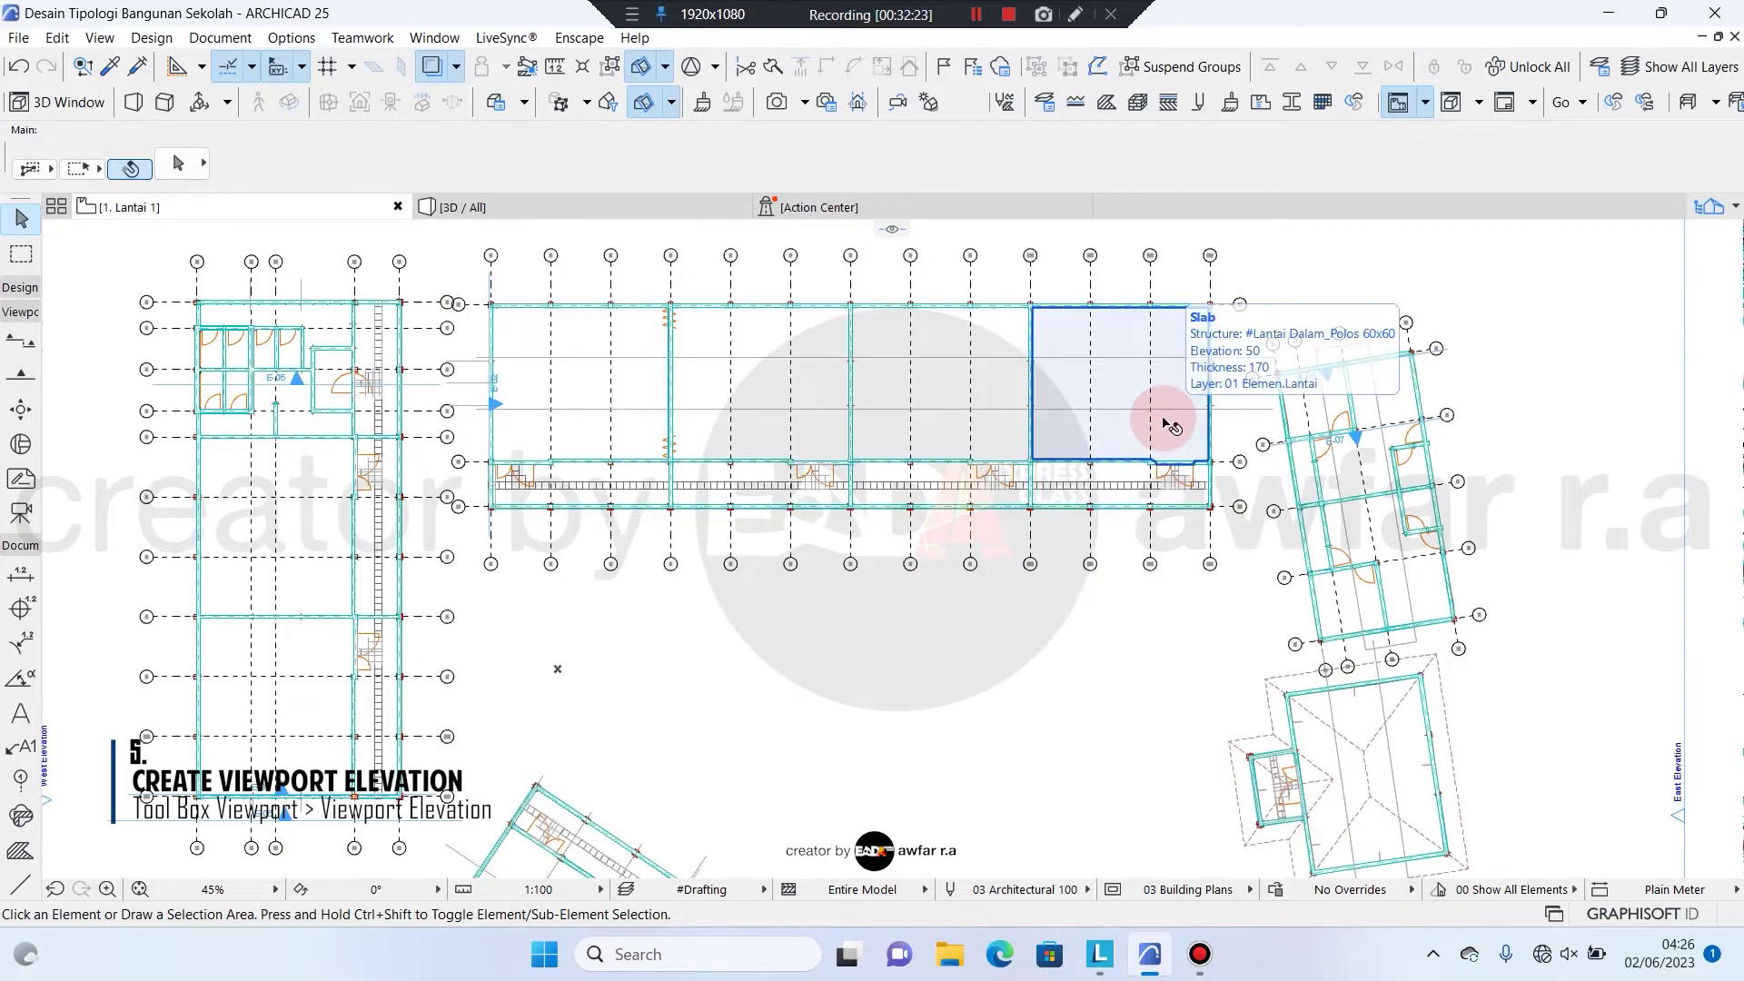
pyautogui.scroll(-1, 1168, 423)
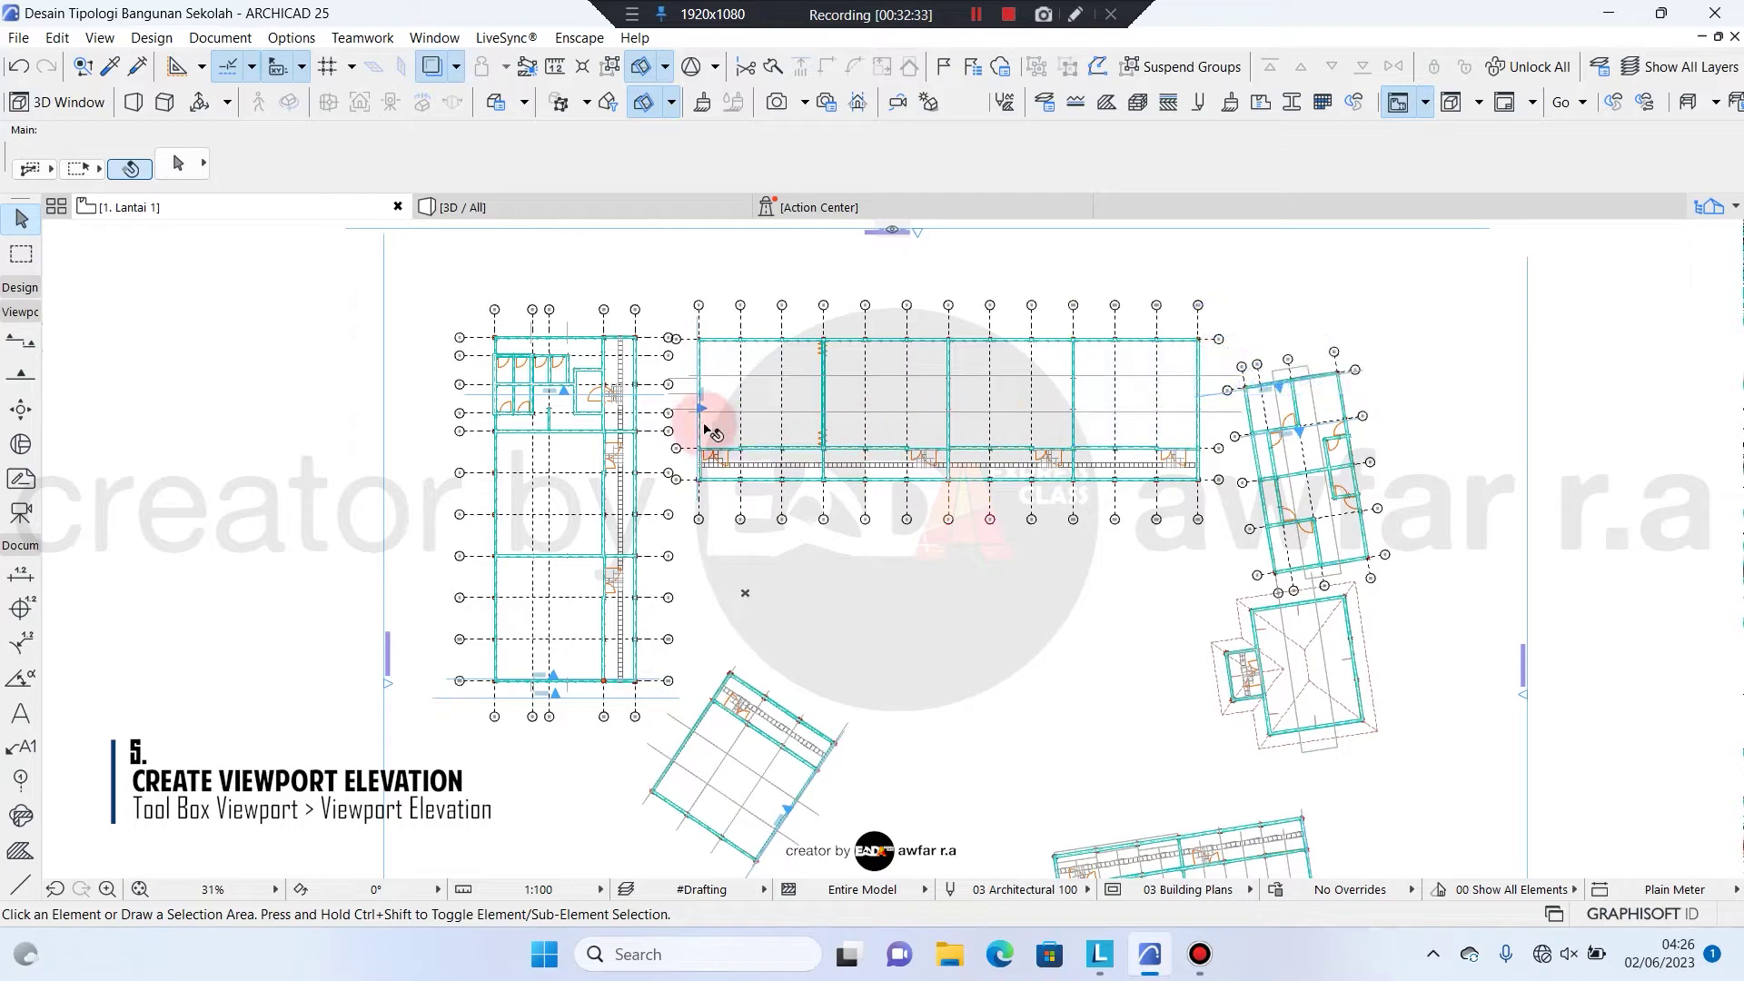
# Open the E-01 elevation from its marker on the grid 11 end wall
pyautogui.scroll(4, 702, 406)
pyautogui.scroll(-4, 783, 375)
pyautogui.scroll(5, 590, 627)
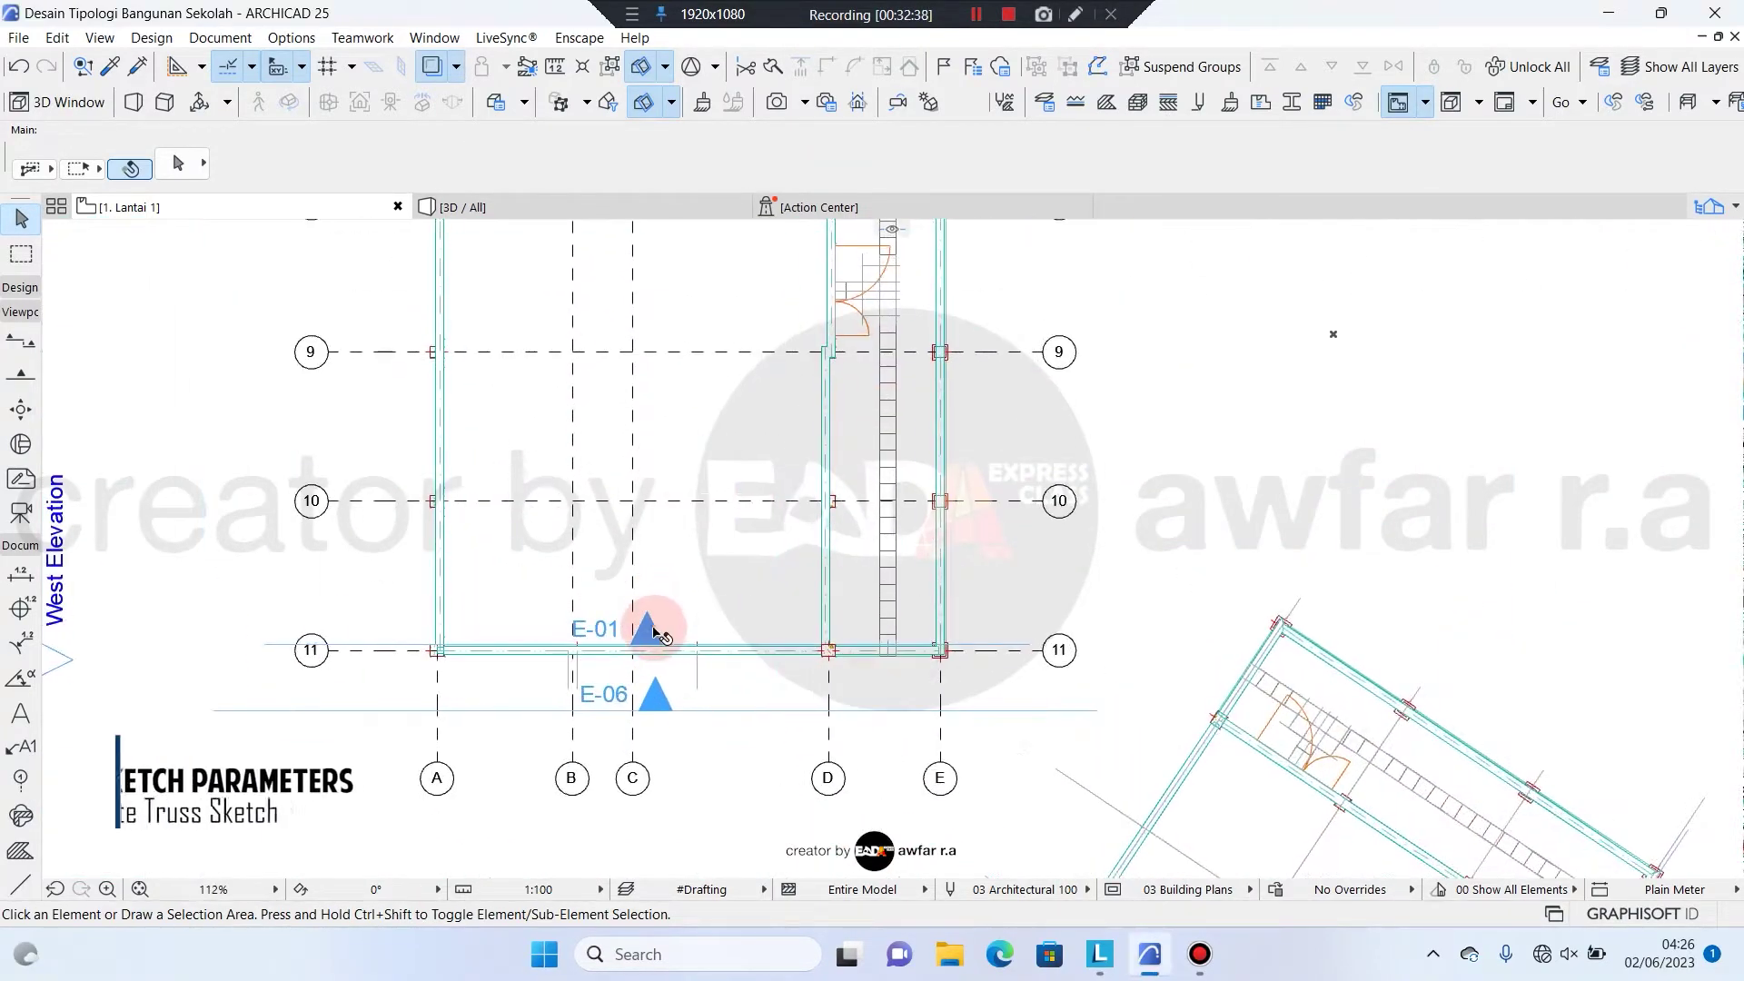
pyautogui.rightClick(645, 675)
pyautogui.click(750, 182)
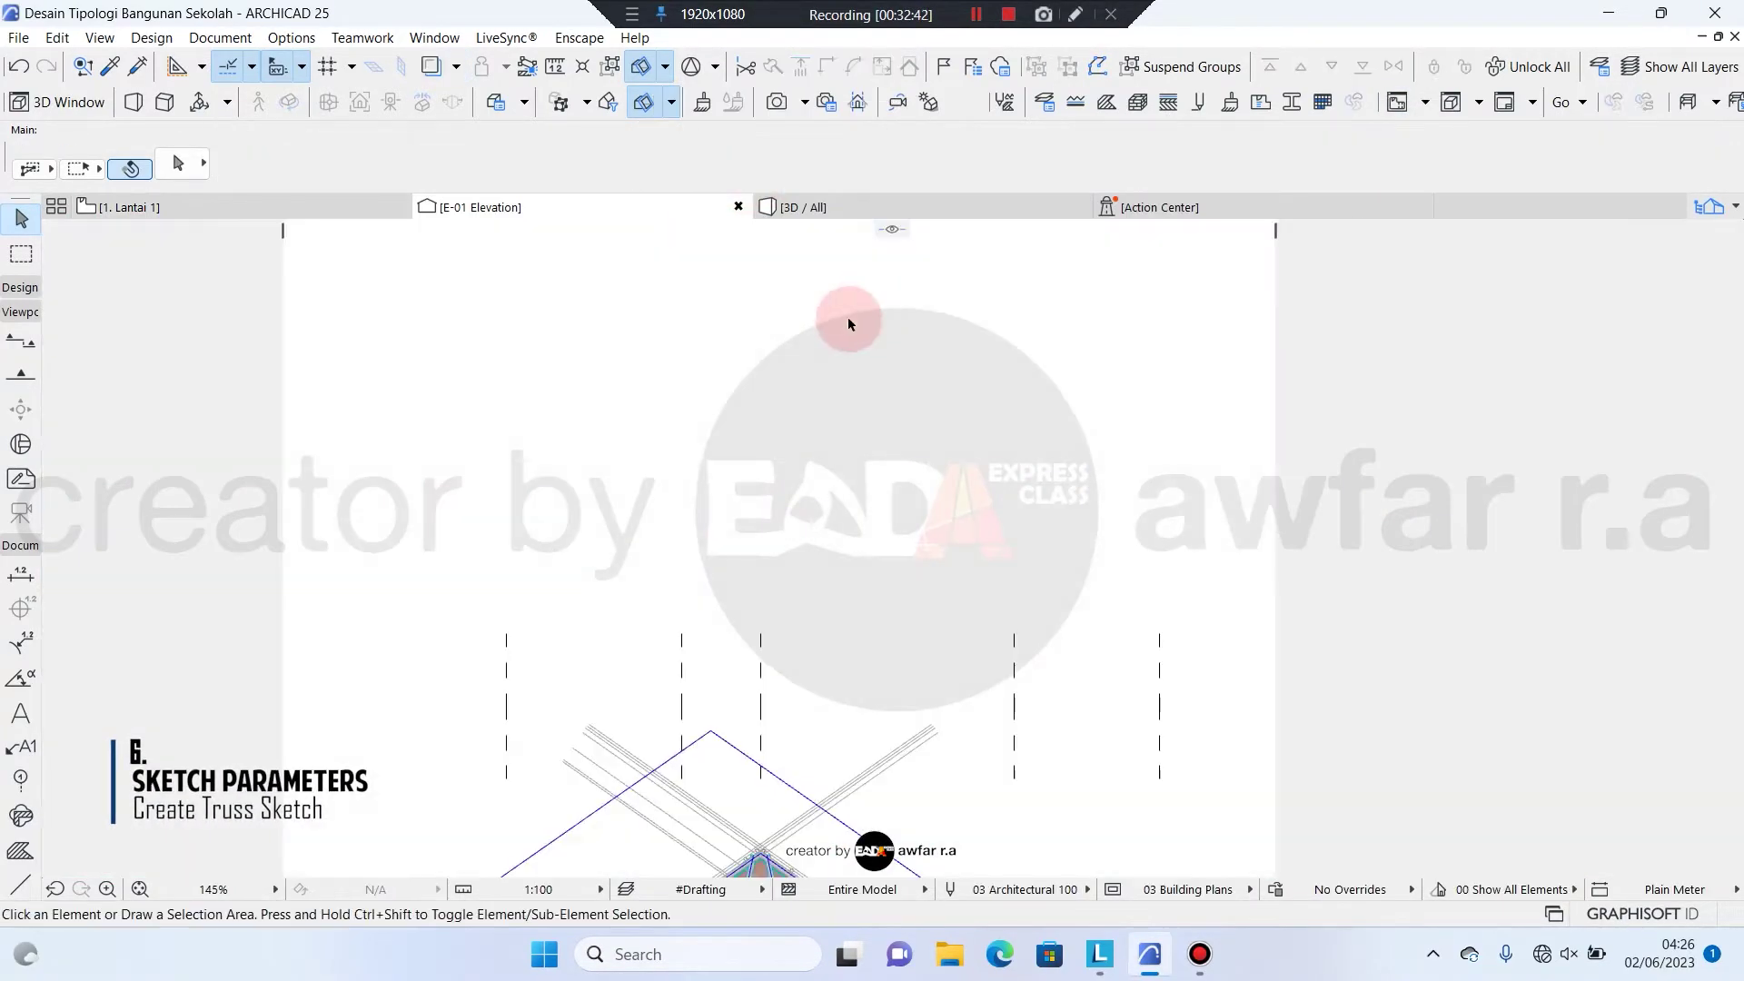
# Copy both groups of blue truss sketch lines, the chords and the web members, from the E-01 elevation
pyautogui.scroll(-5, 846, 318)
pyautogui.scroll(4, 799, 463)
pyautogui.scroll(6, 591, 639)
pyautogui.scroll(1, 405, 688)
pyautogui.click(521, 567)
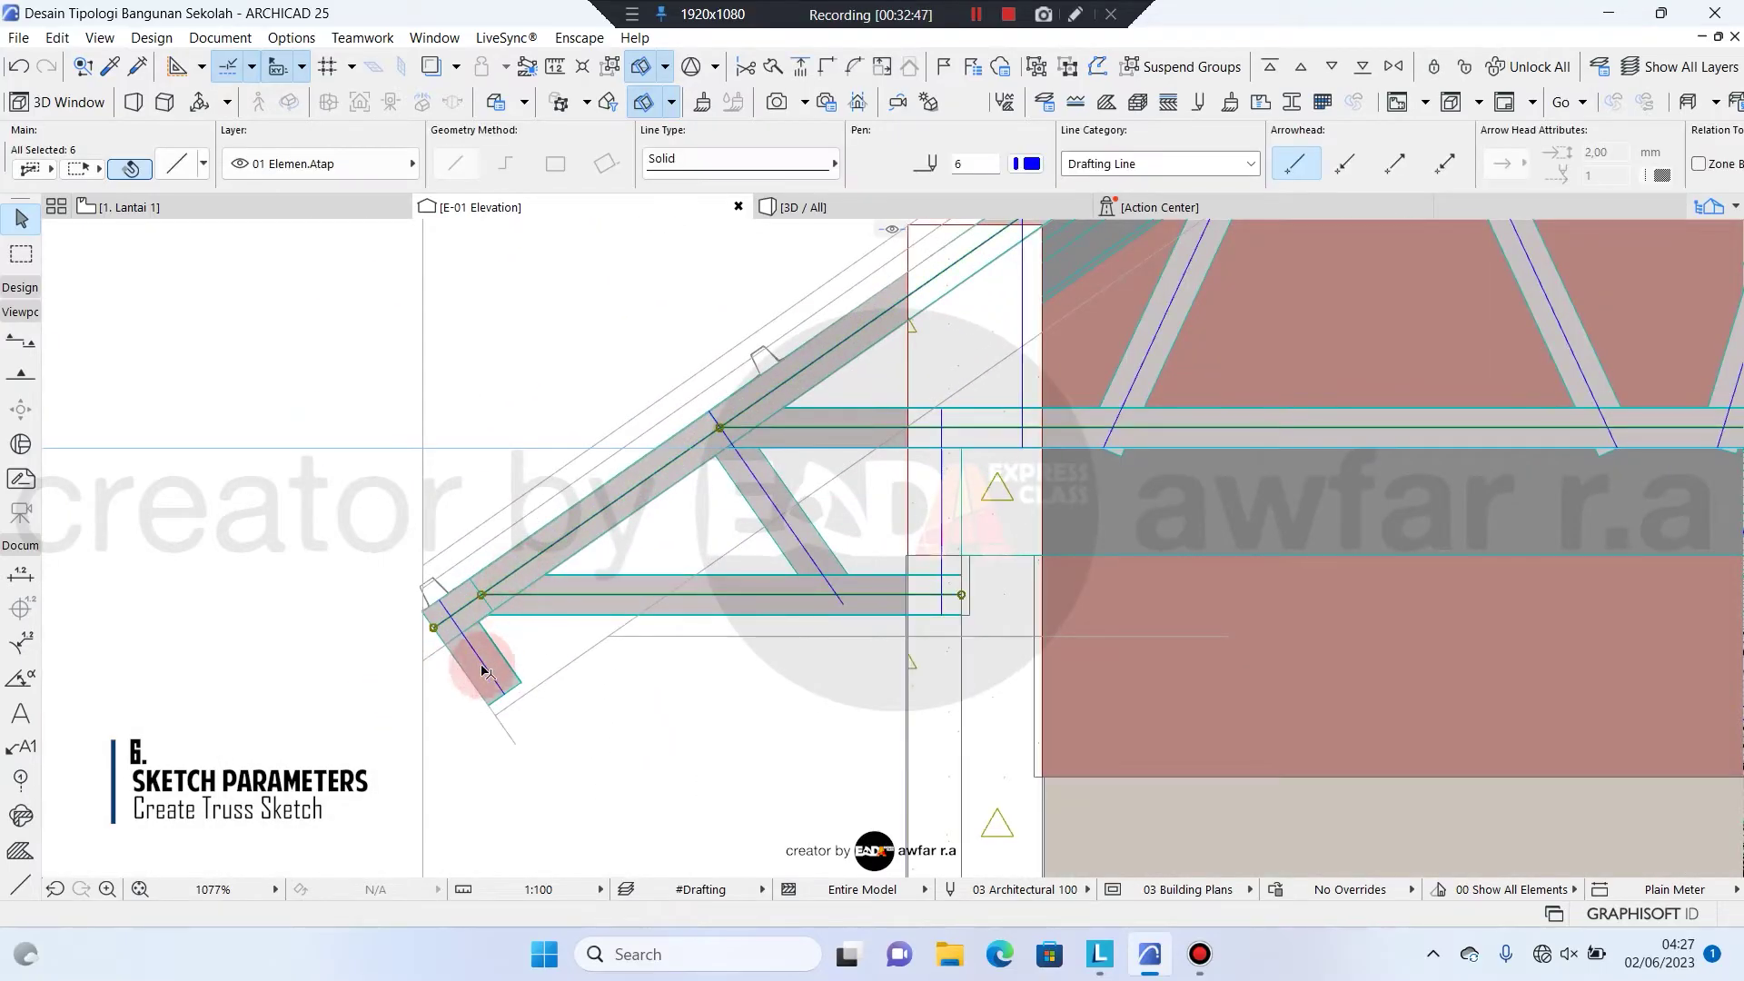
pyautogui.keyDown('shift'); pyautogui.click(483, 664); pyautogui.keyUp('shift')
# Return to the 1. Lantai 1 floor plan and open the E-02 elevation from its marker on the classroom block
pyautogui.click(280, 204)
pyautogui.scroll(-6, 714, 401)
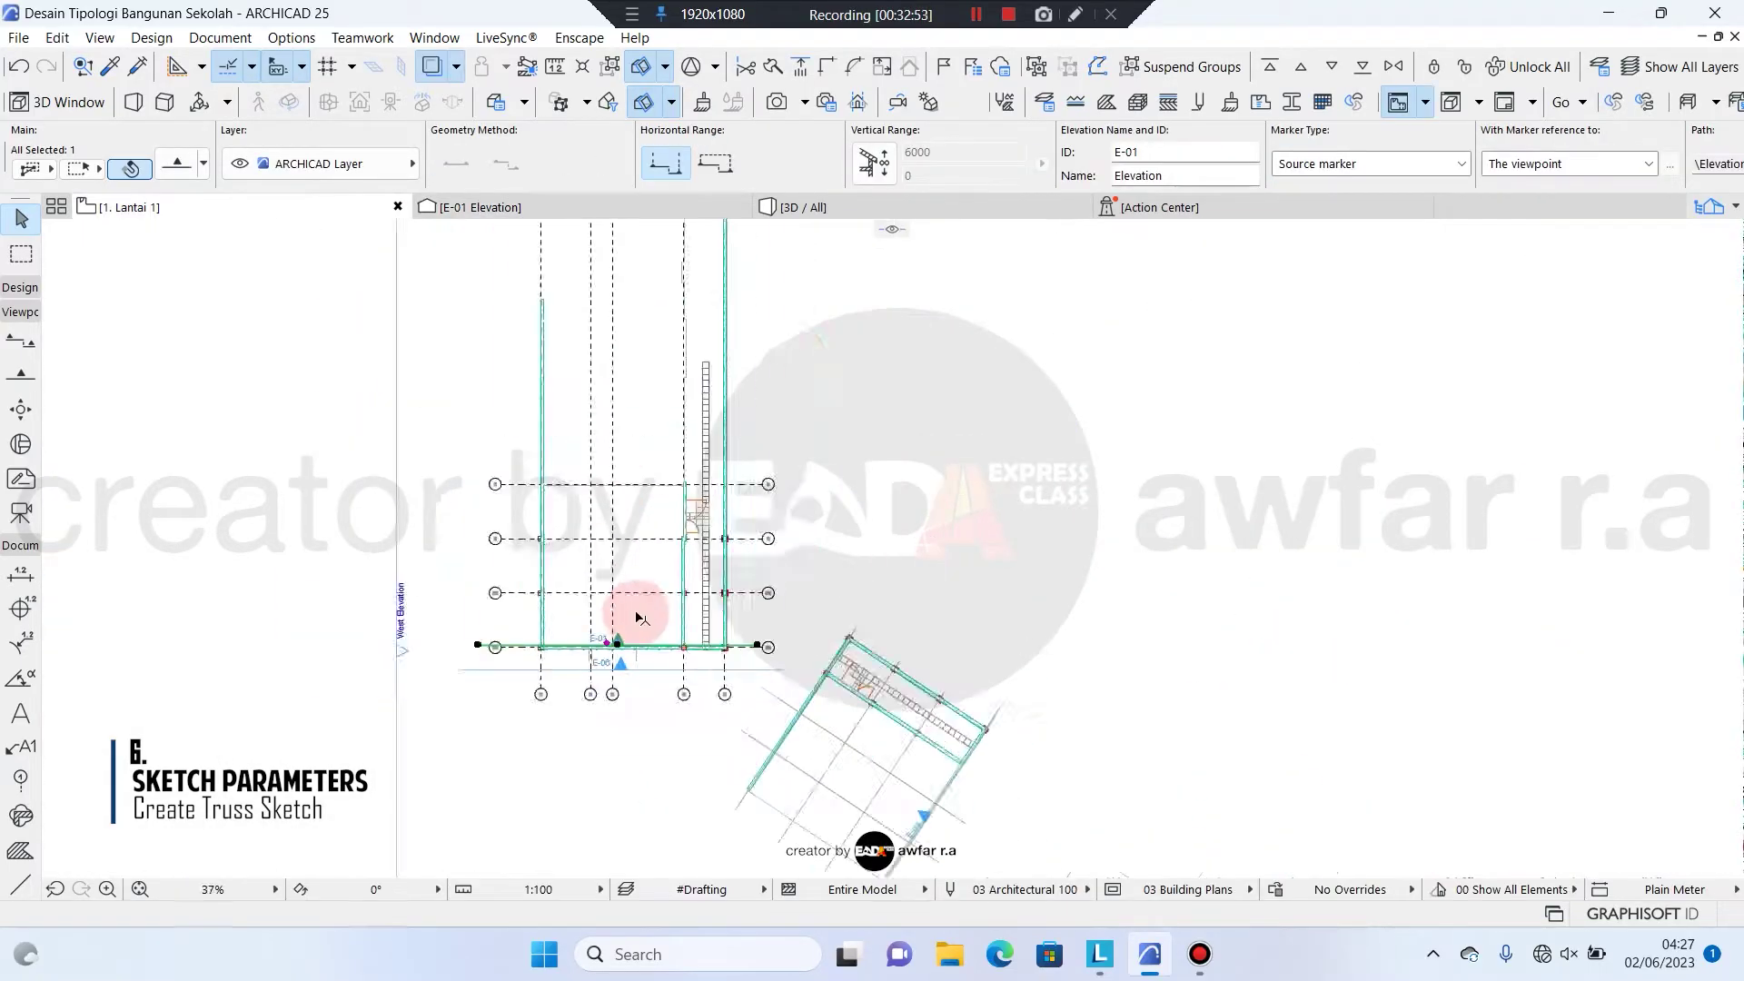
pyautogui.scroll(4, 697, 521)
pyautogui.scroll(5, 677, 543)
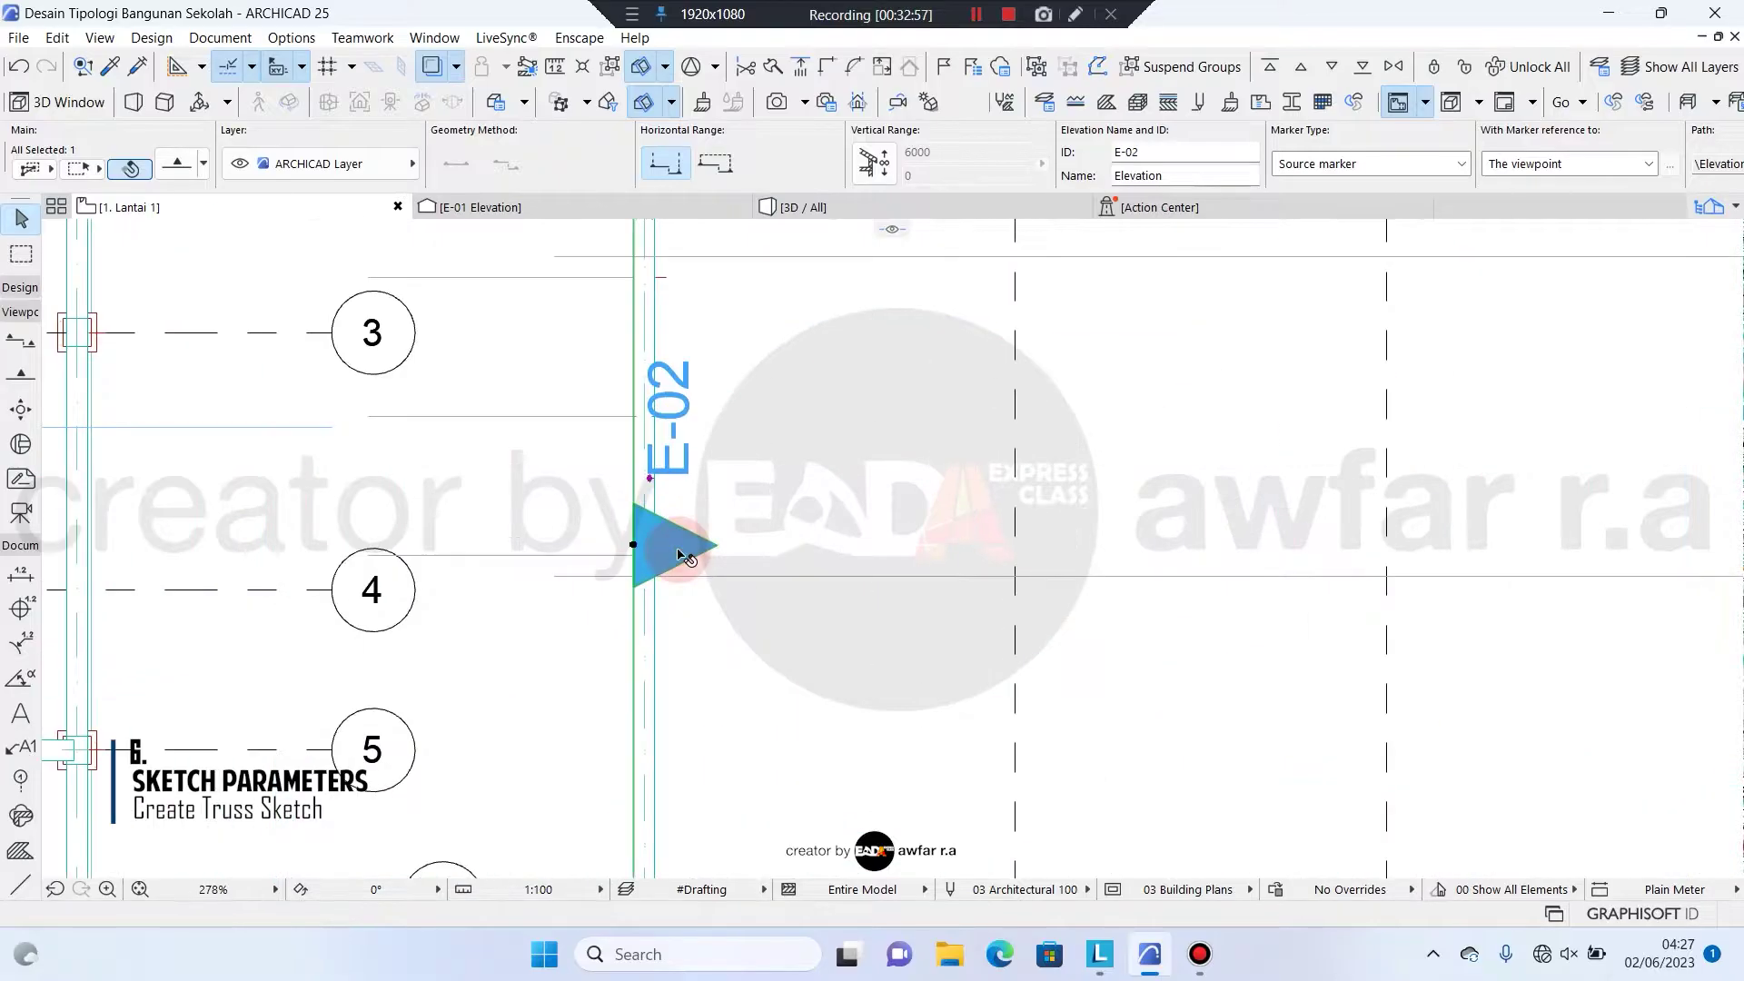
pyautogui.rightClick(671, 547)
pyautogui.click(864, 845)
pyautogui.scroll(-3, 730, 448)
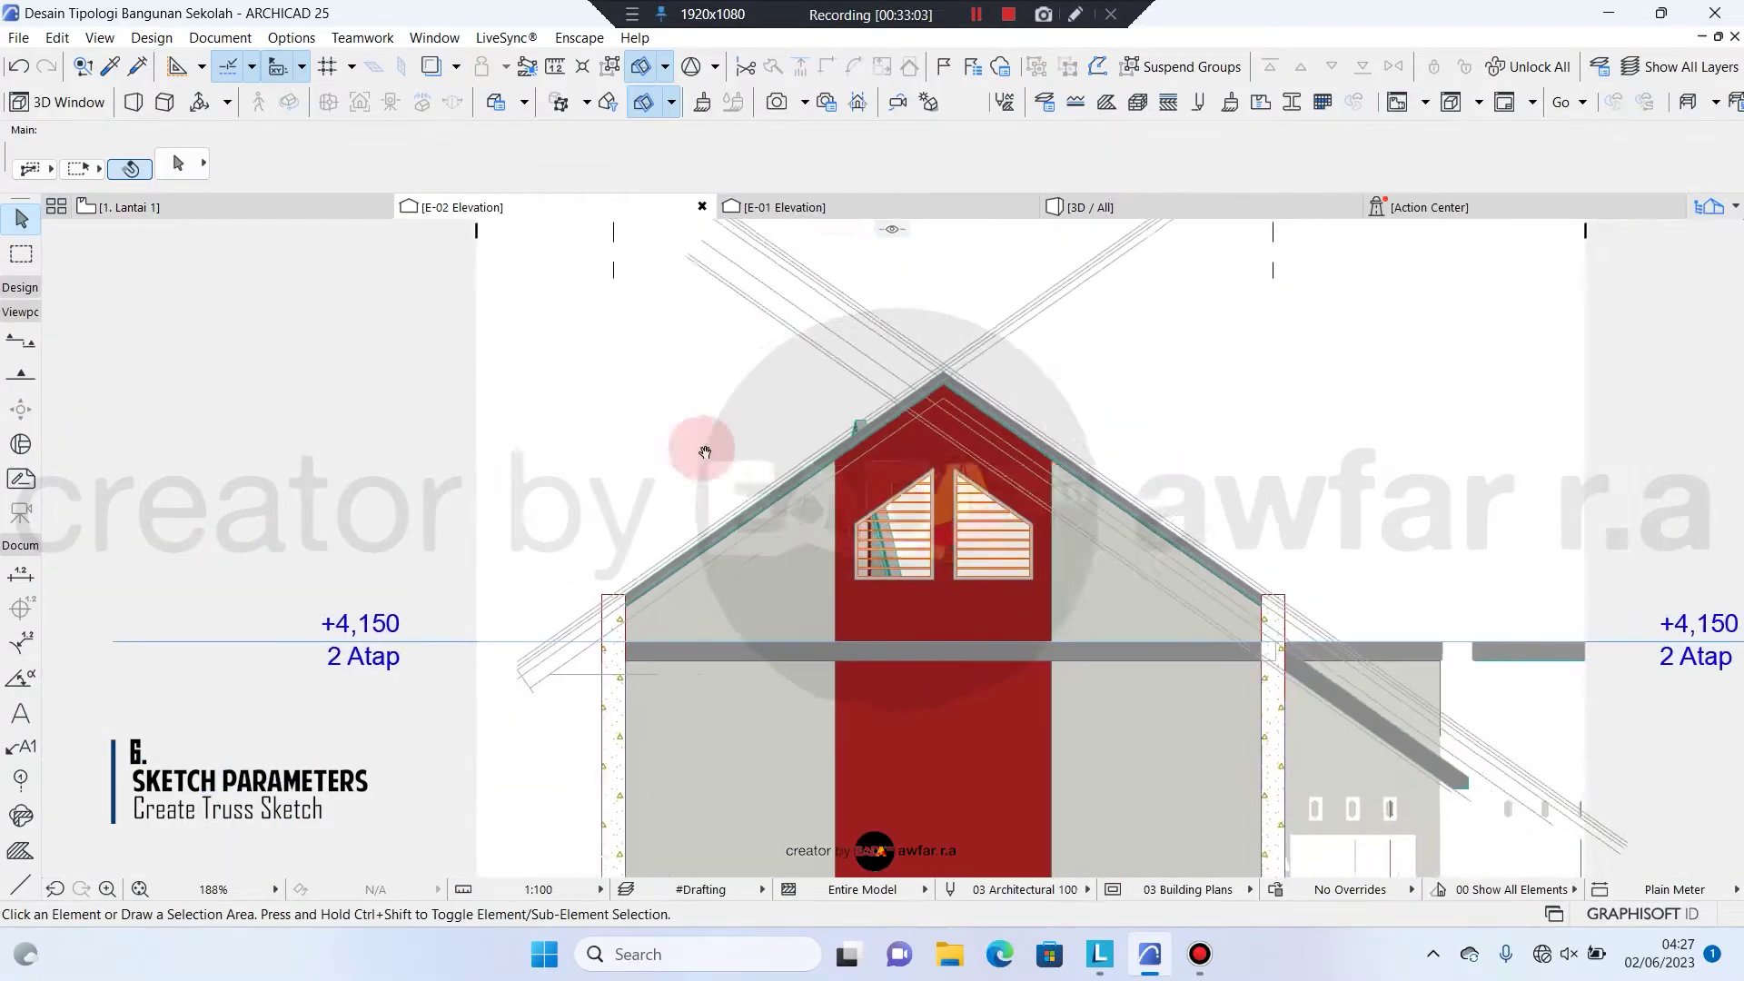
# Paste the truss sketch into the E-02 elevation and move it onto the grey roof guide lines at the eave overhang
pyautogui.hotkey('ctrl', 'v')
pyautogui.scroll(10, 389, 670)
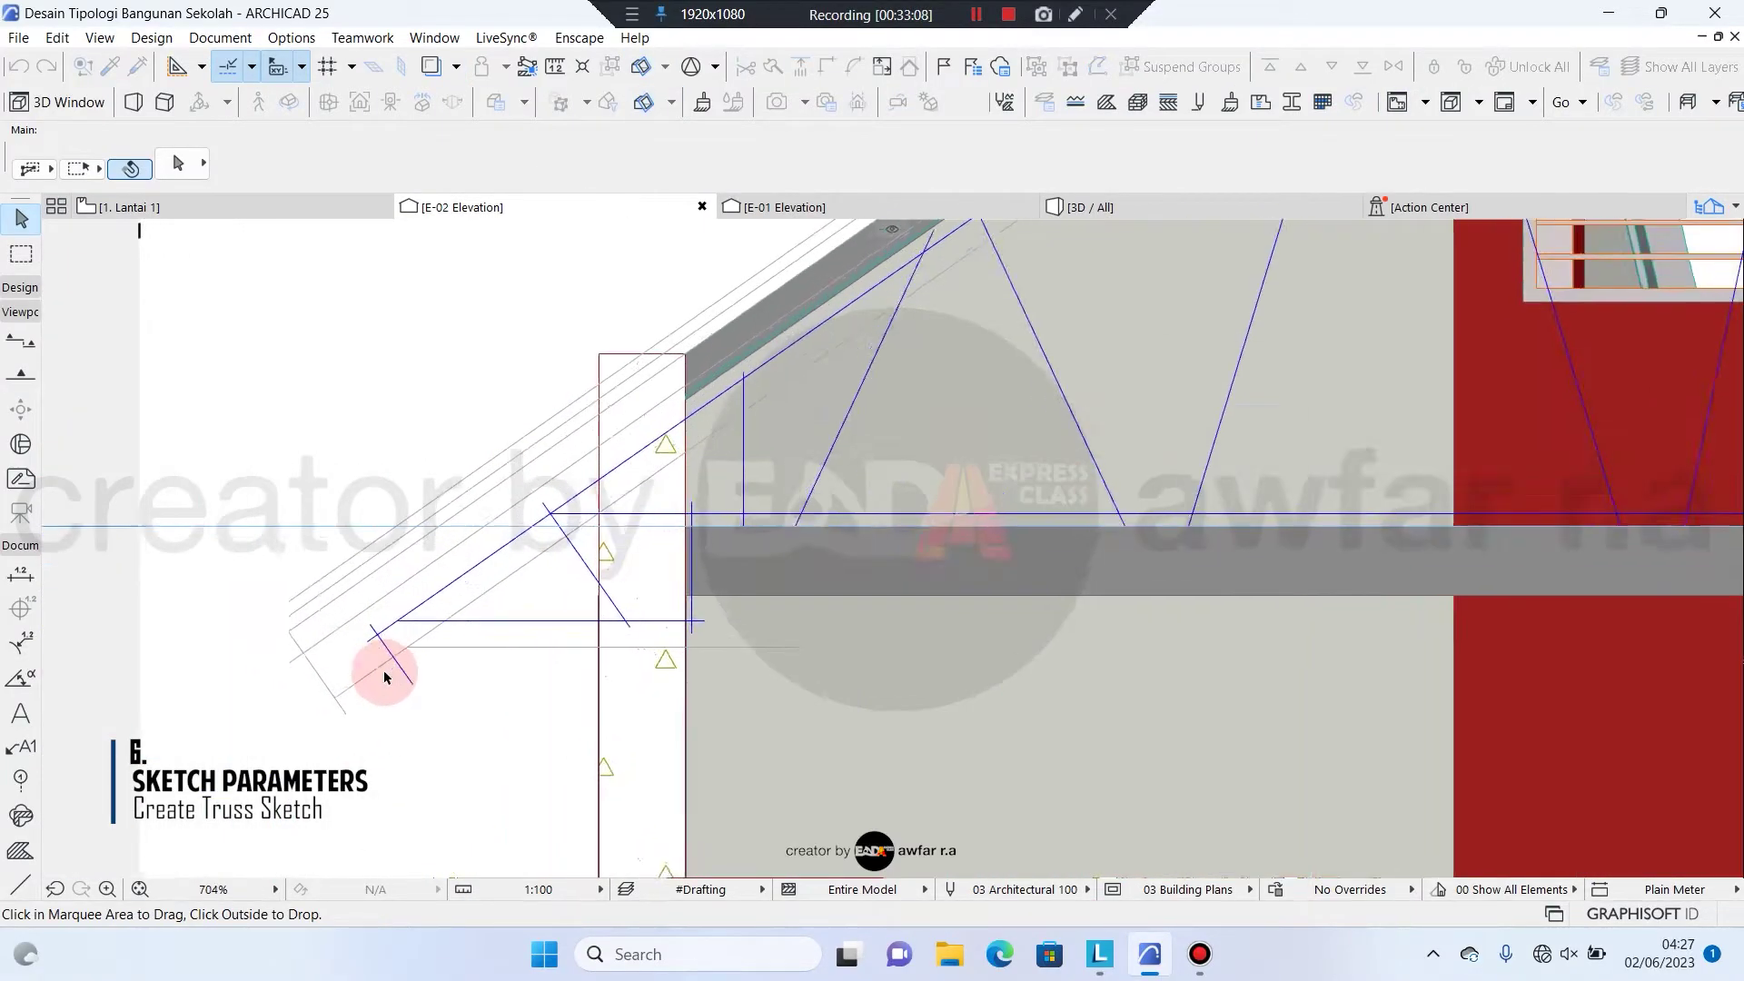
pyautogui.click(202, 439)
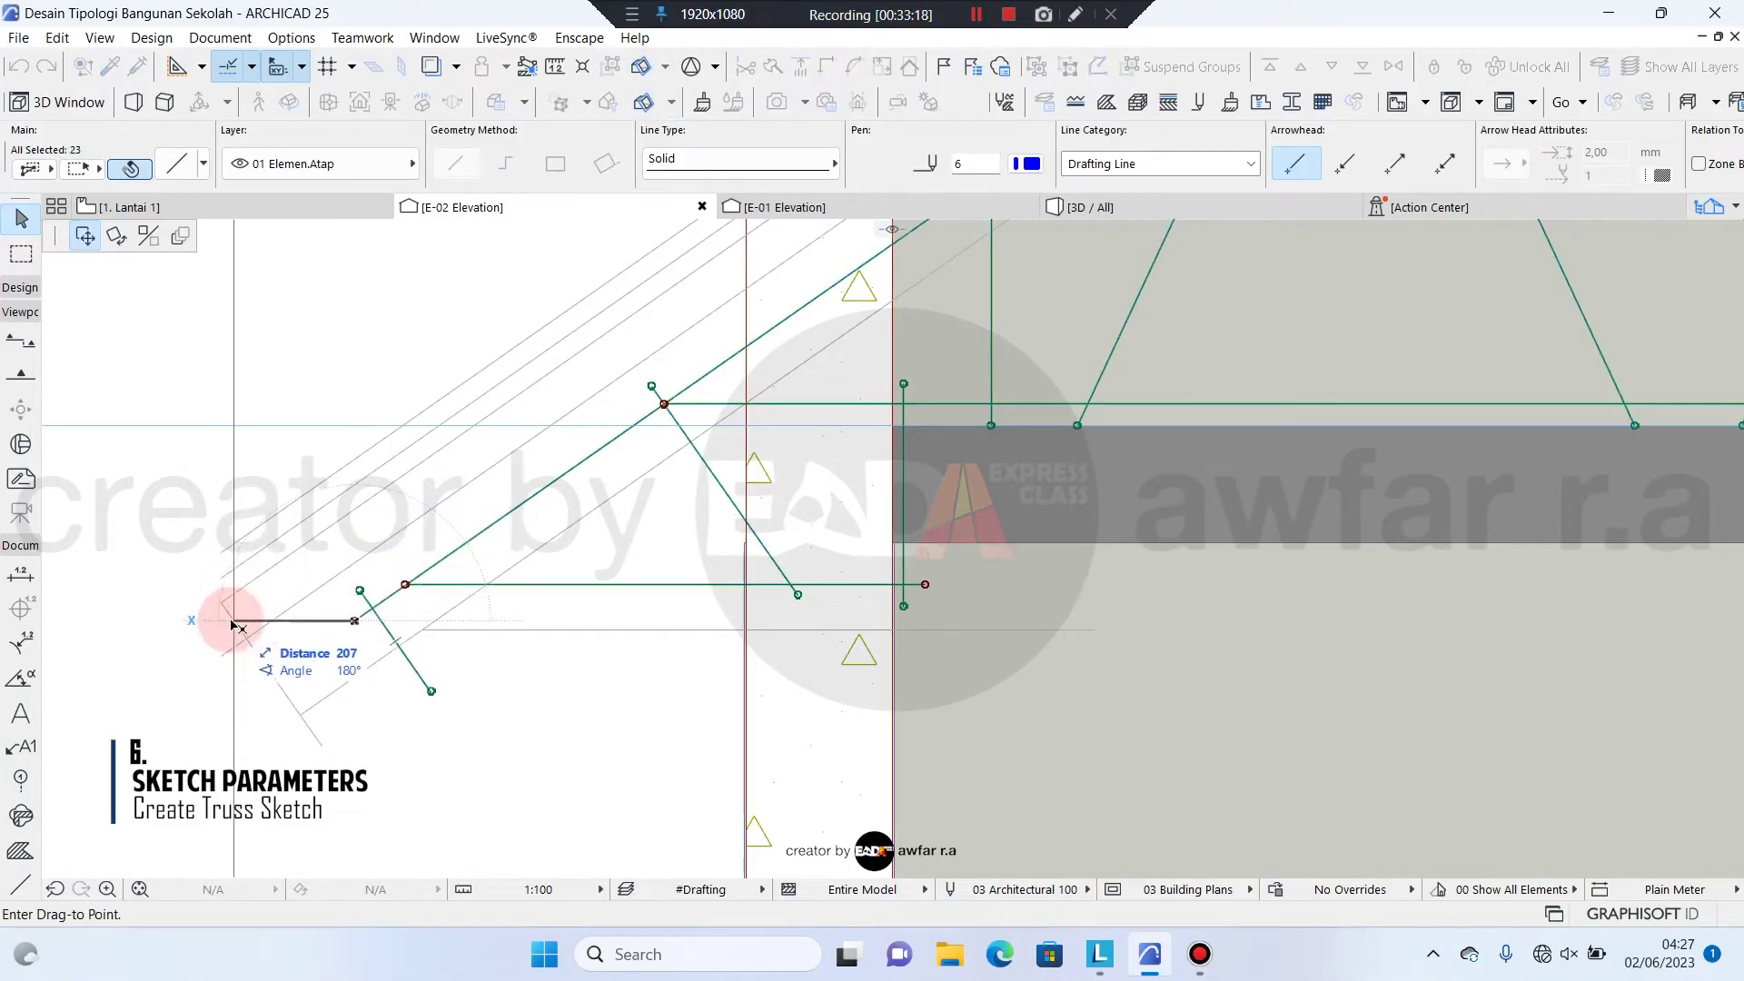
pyautogui.scroll(5, 218, 605)
pyautogui.scroll(-3, 213, 583)
pyautogui.moveTo(487, 580); pyautogui.dragTo(203, 791, button='middle')
pyautogui.scroll(-2, 313, 683)
pyautogui.scroll(8, 753, 601)
pyautogui.scroll(-6, 768, 452)
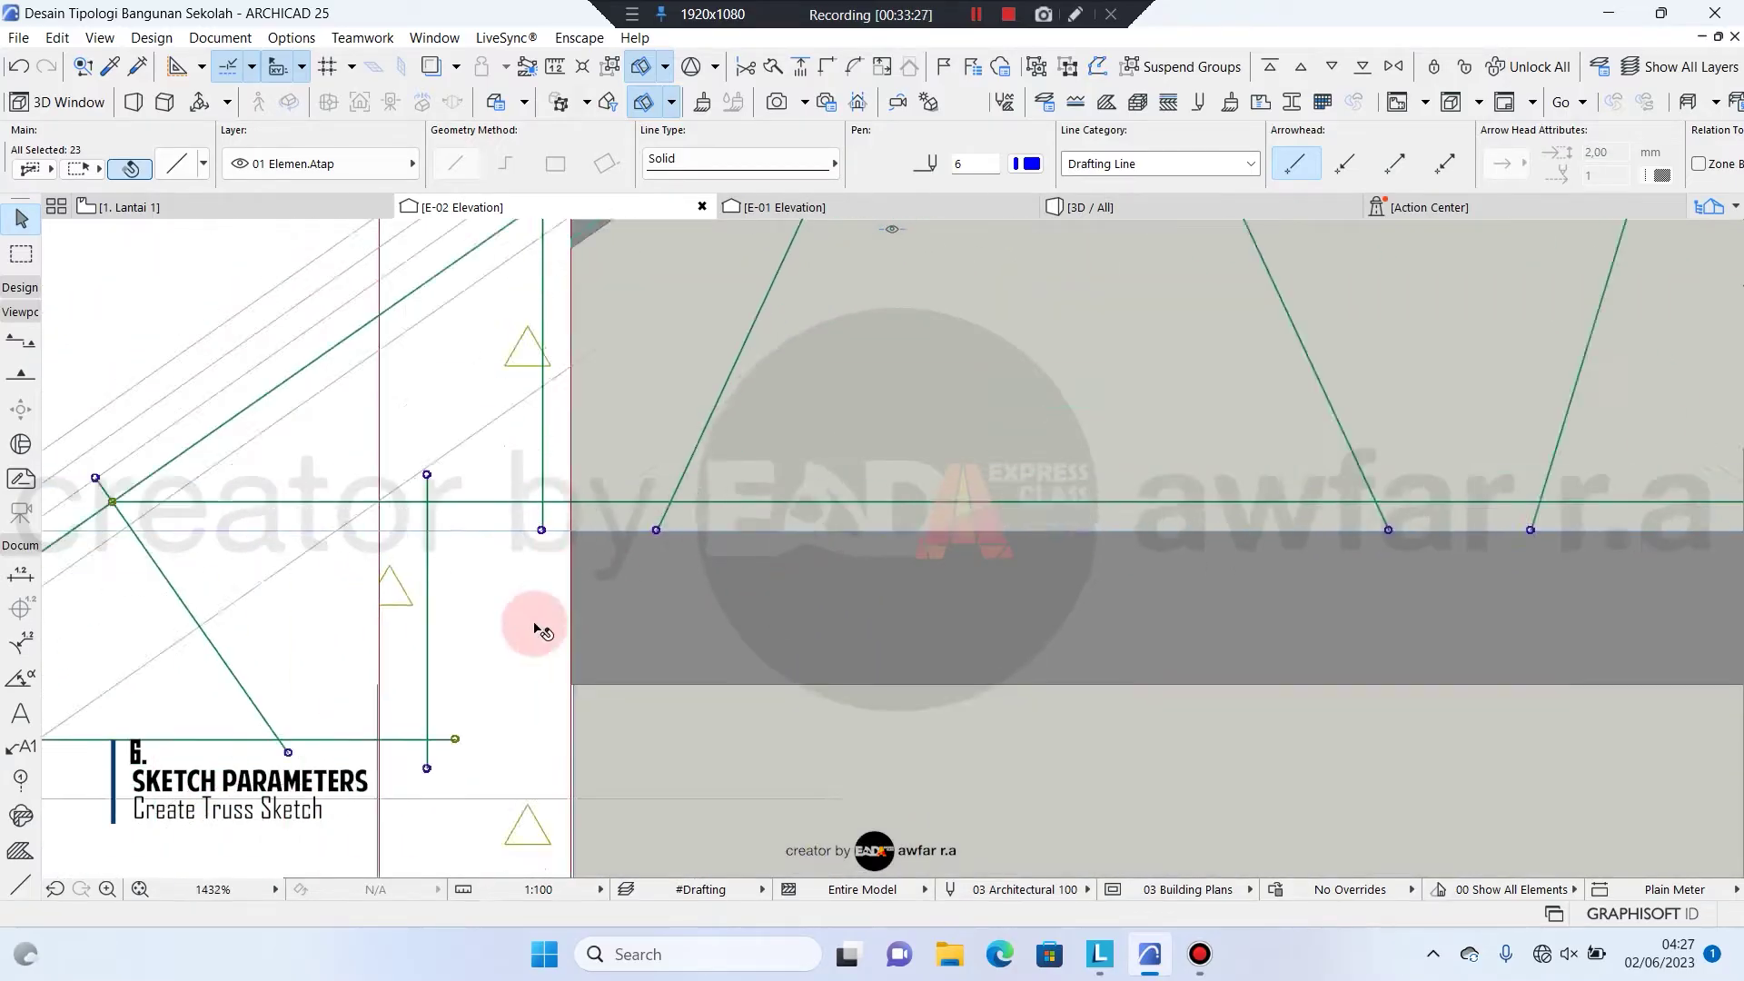
pyautogui.scroll(6, 760, 324)
pyautogui.scroll(-8, 717, 354)
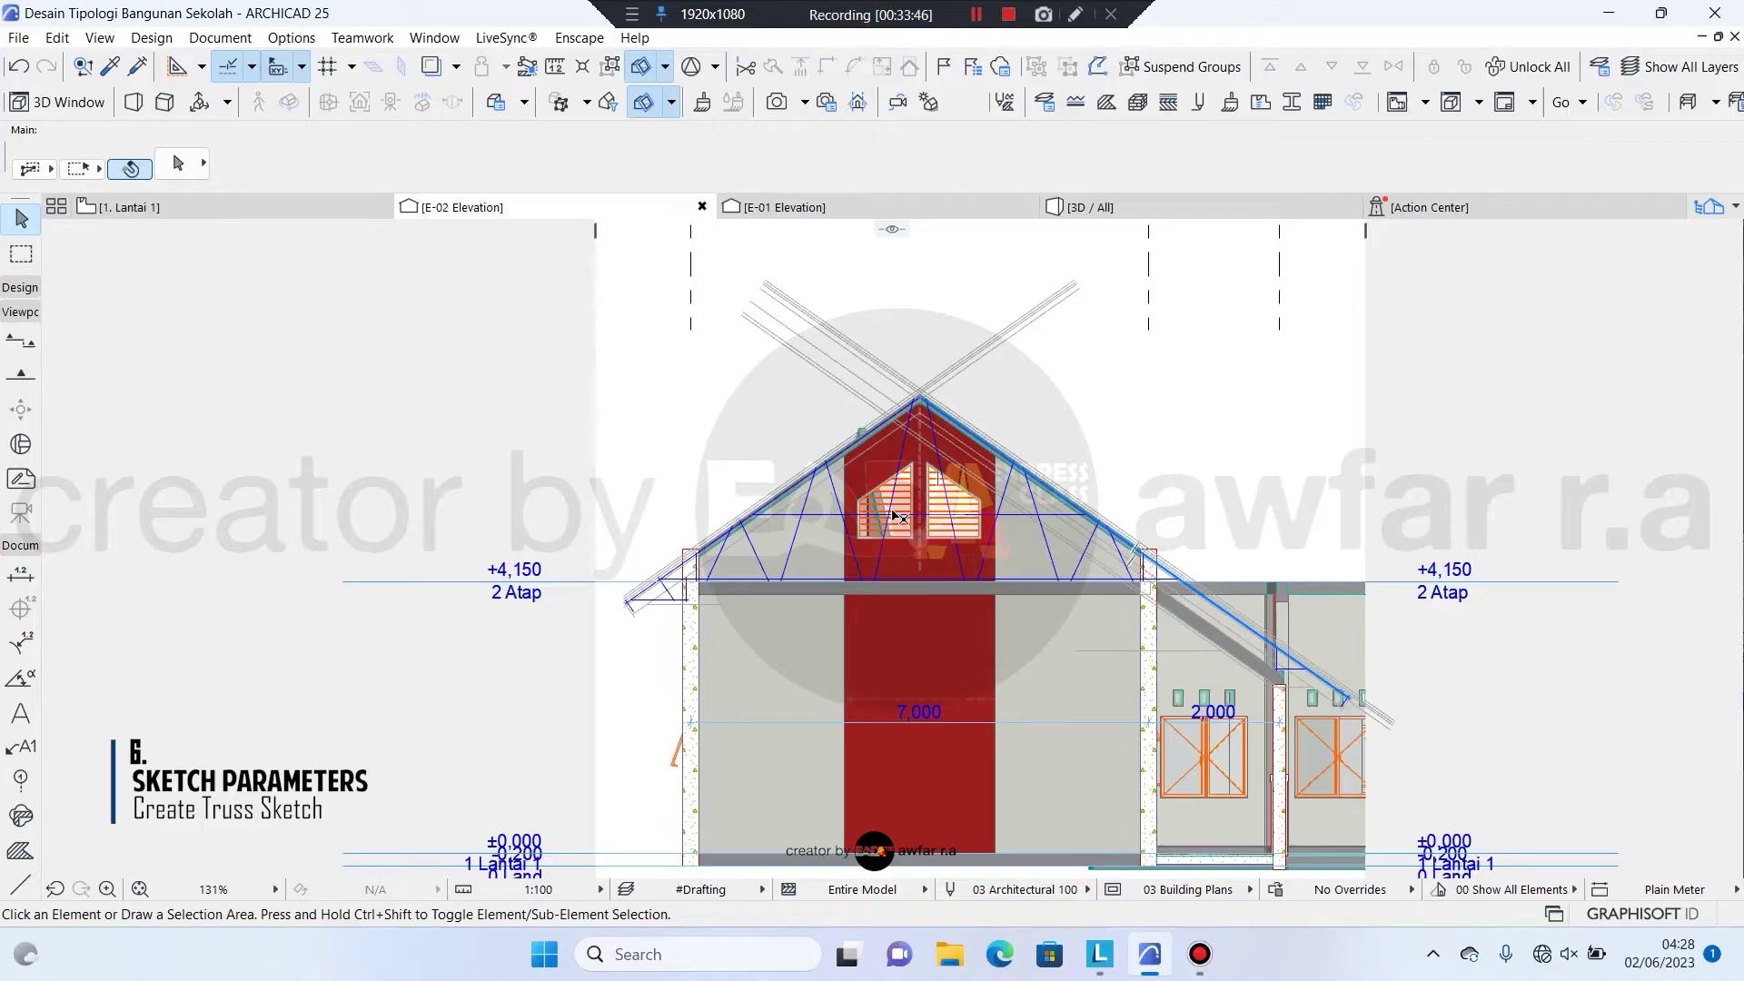
# Inspect the placed truss sketch against the roof slopes, gable wall and ring beam, from the ridge to the eave end
pyautogui.scroll(4, 899, 516)
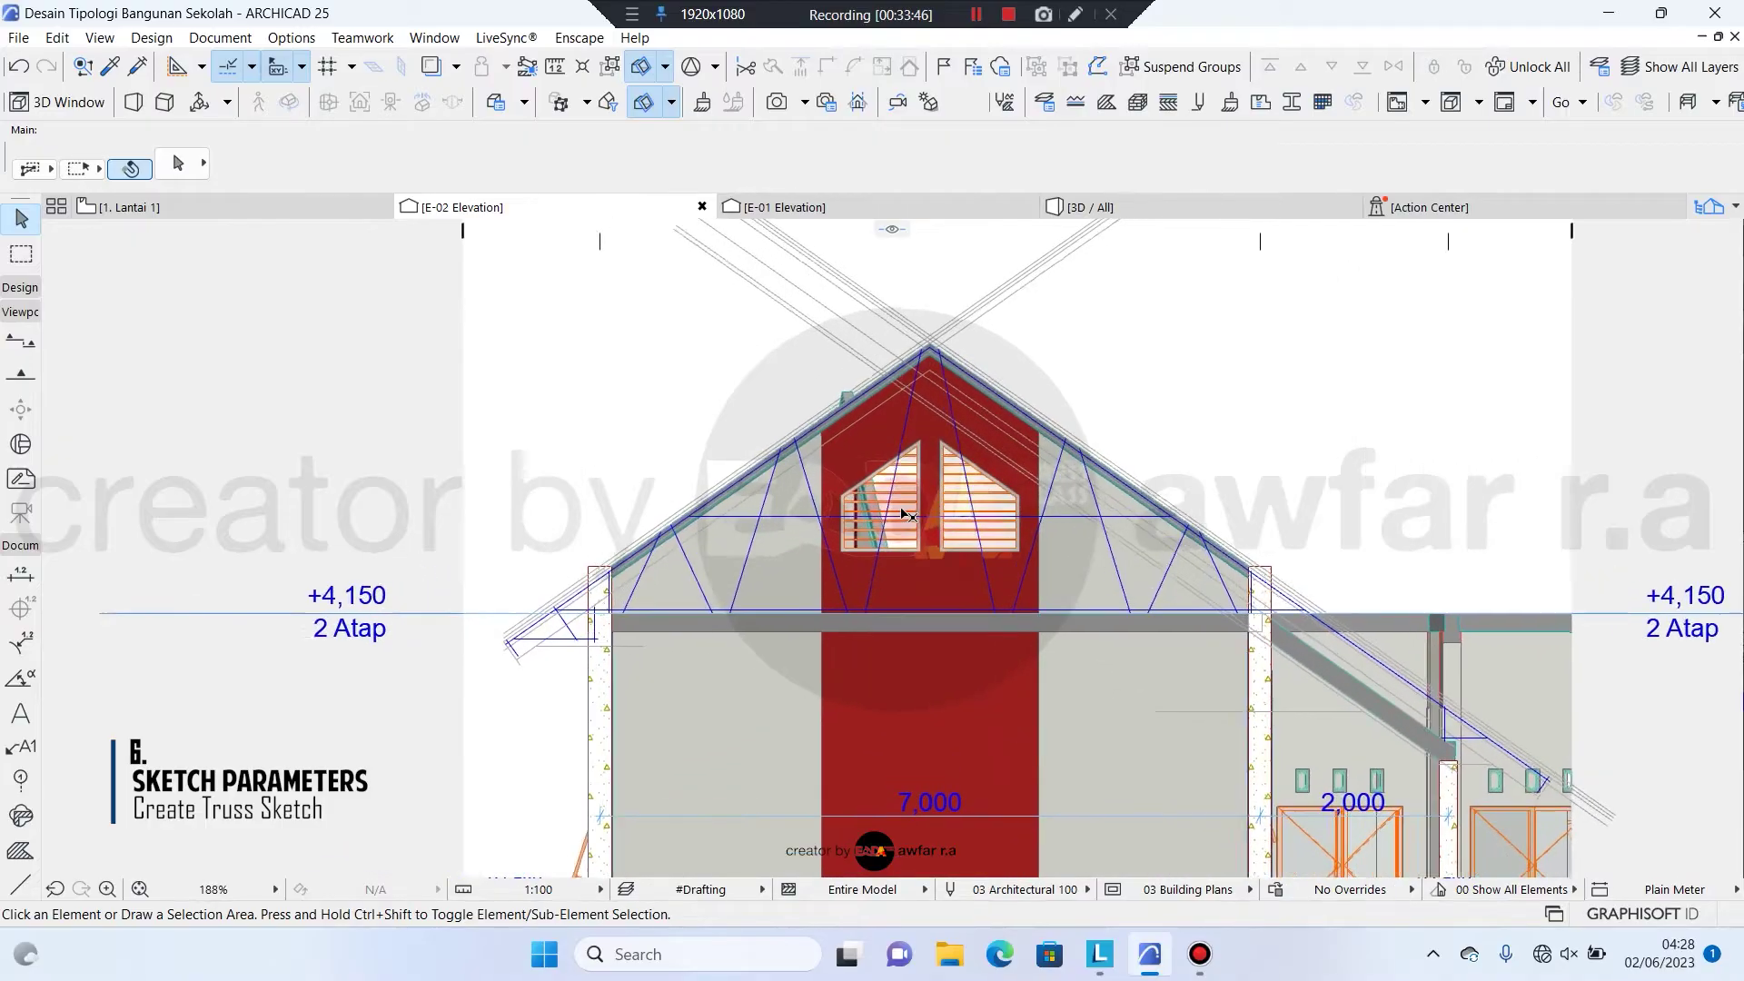
pyautogui.scroll(2, 858, 530)
pyautogui.moveTo(857, 530); pyautogui.dragTo(833, 566, button='middle')
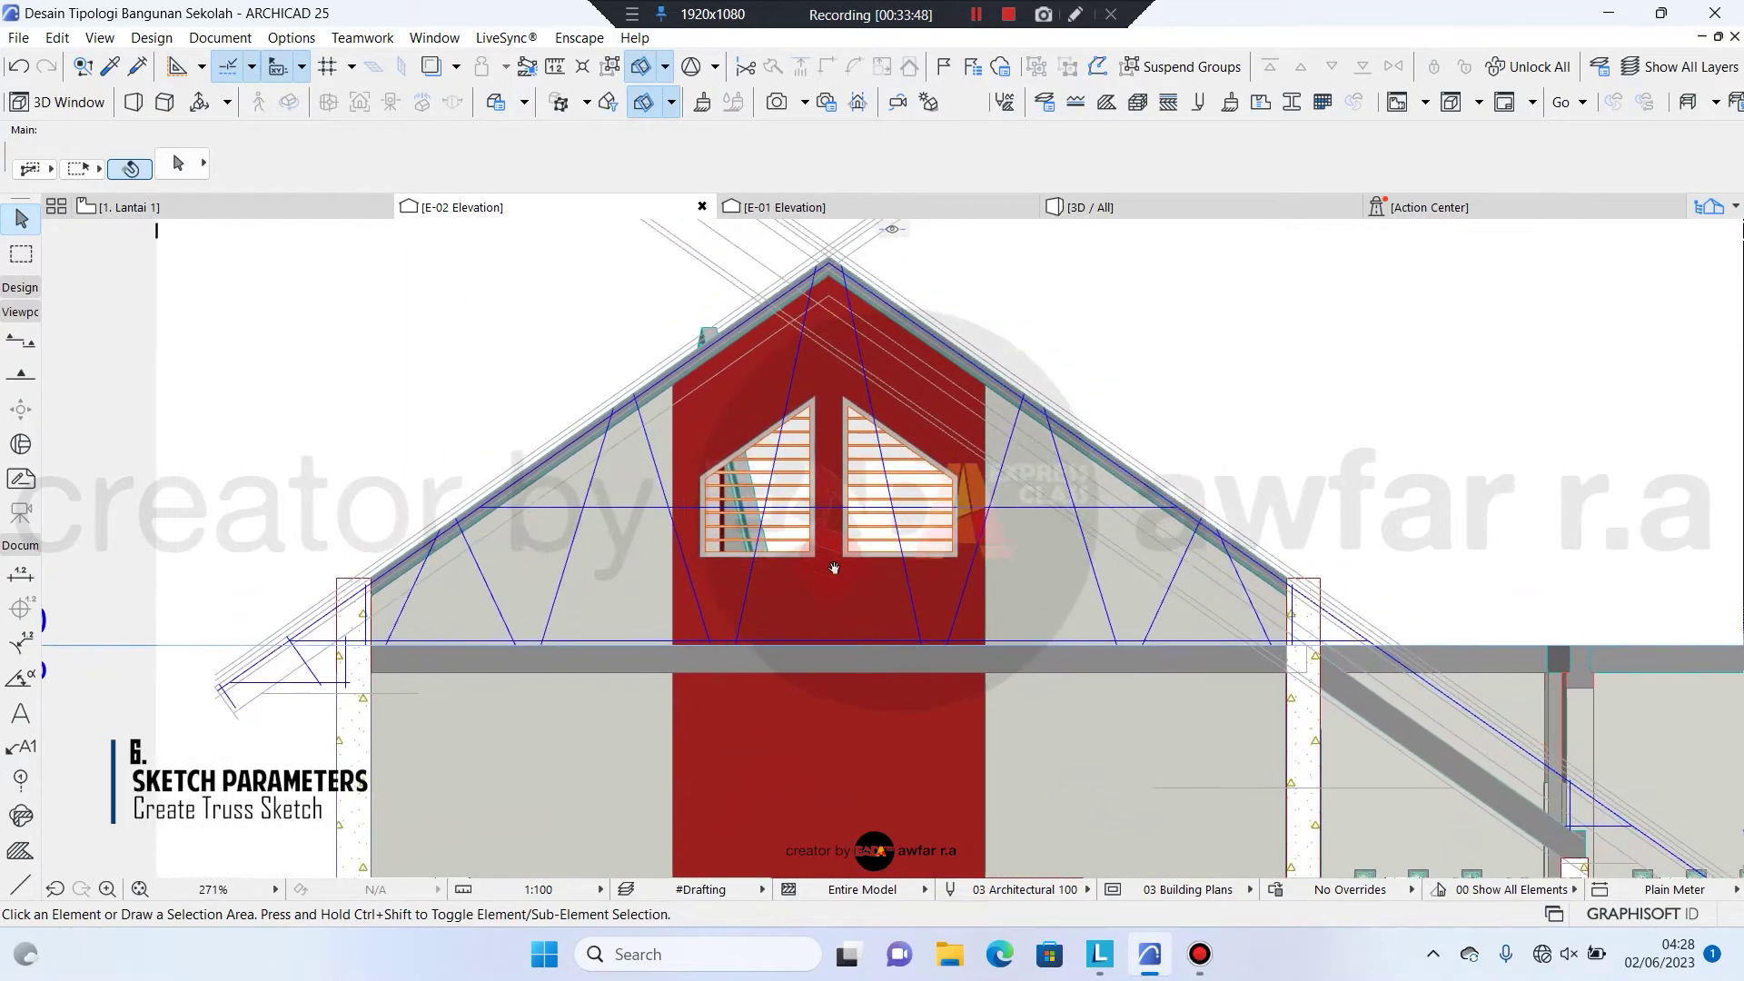
pyautogui.click(512, 273)
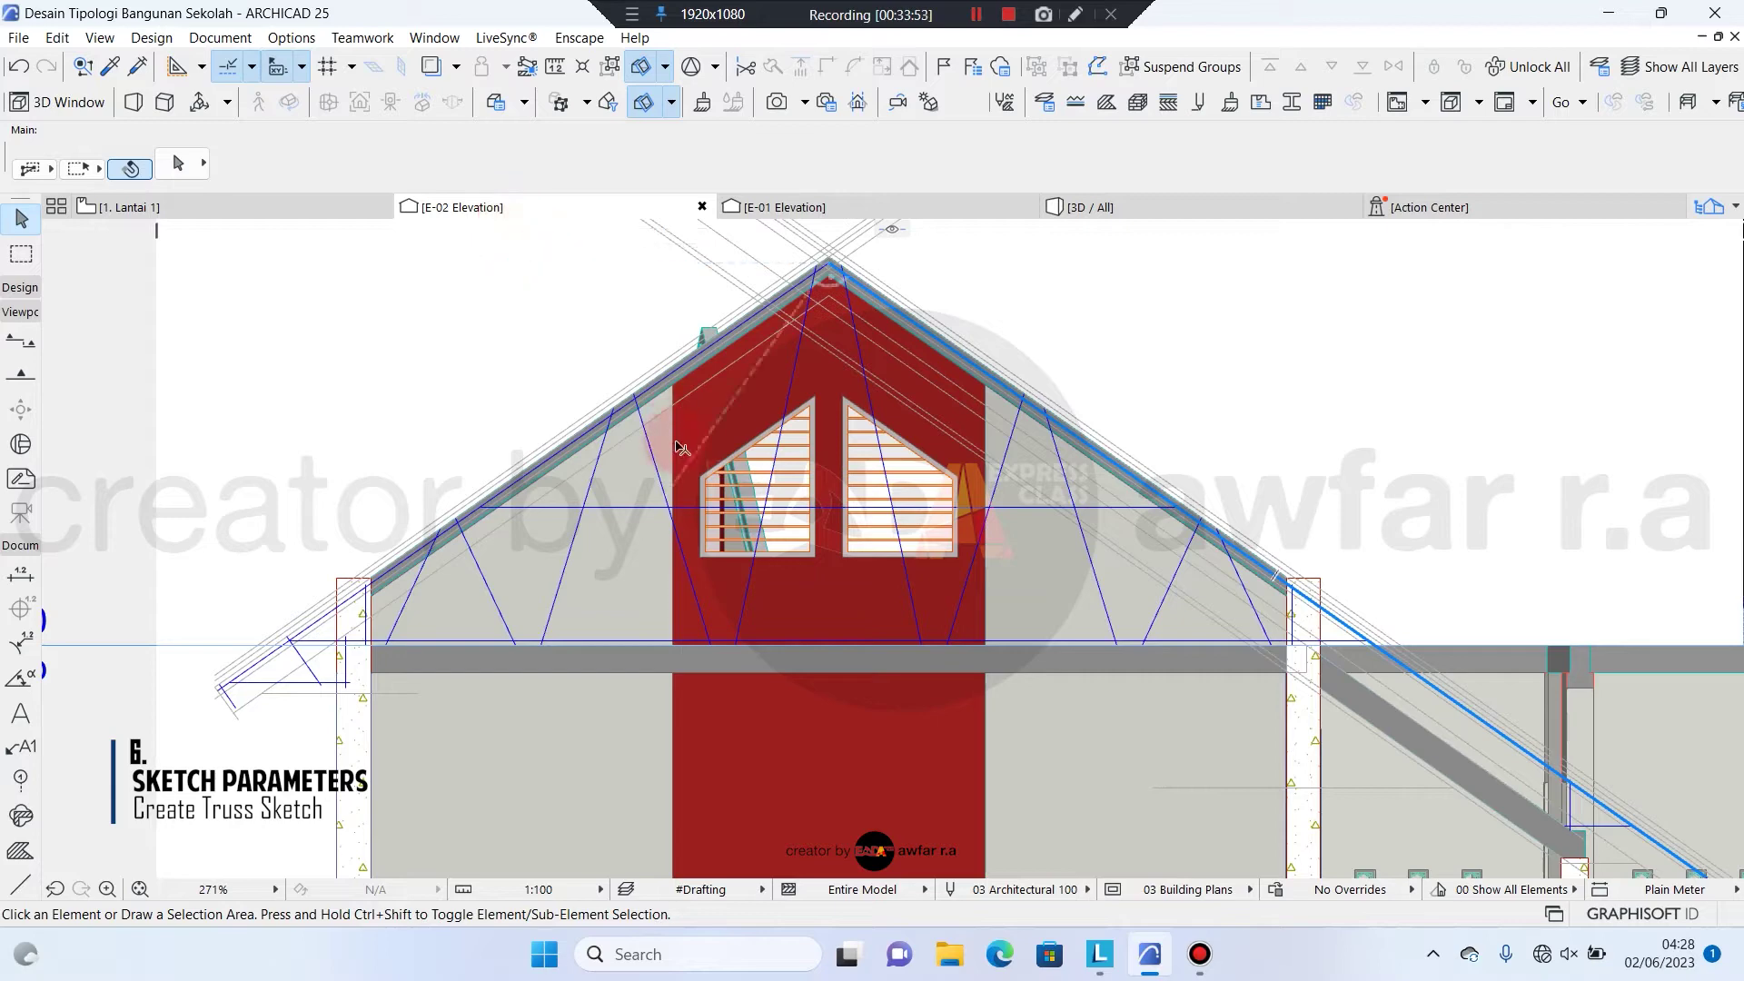
pyautogui.moveTo(688, 484); pyautogui.dragTo(665, 472, button='middle')
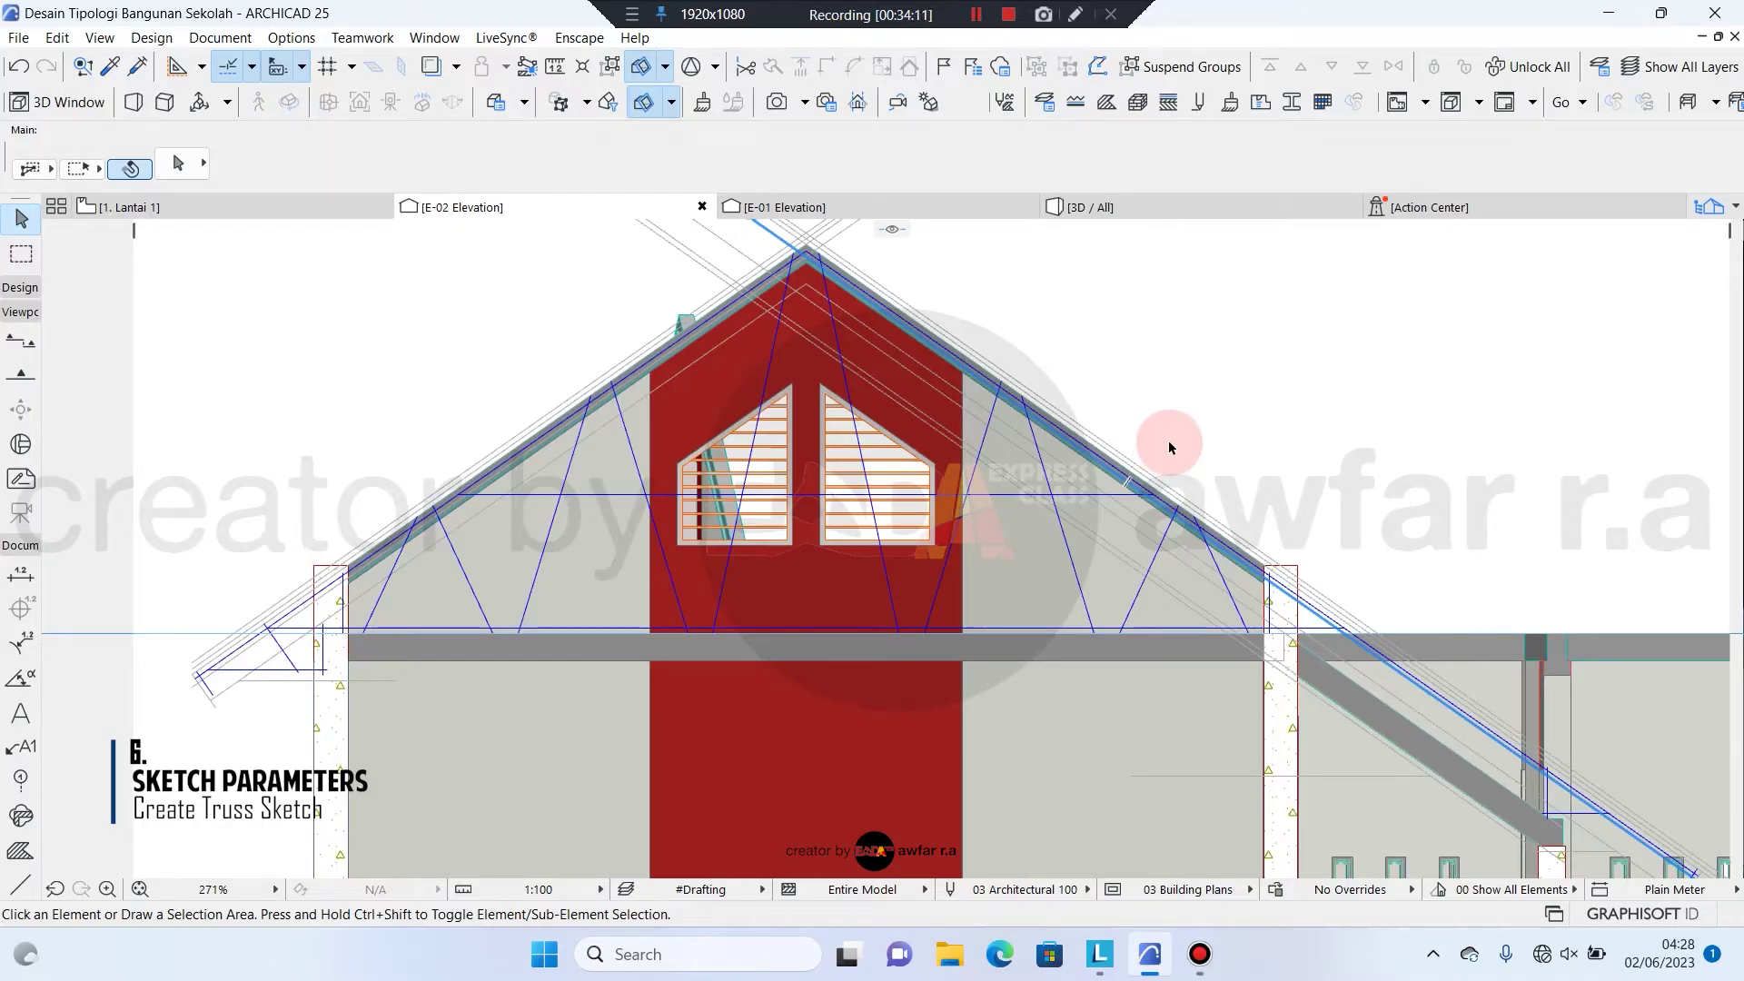
pyautogui.moveTo(1170, 445); pyautogui.dragTo(1124, 445, button='middle')
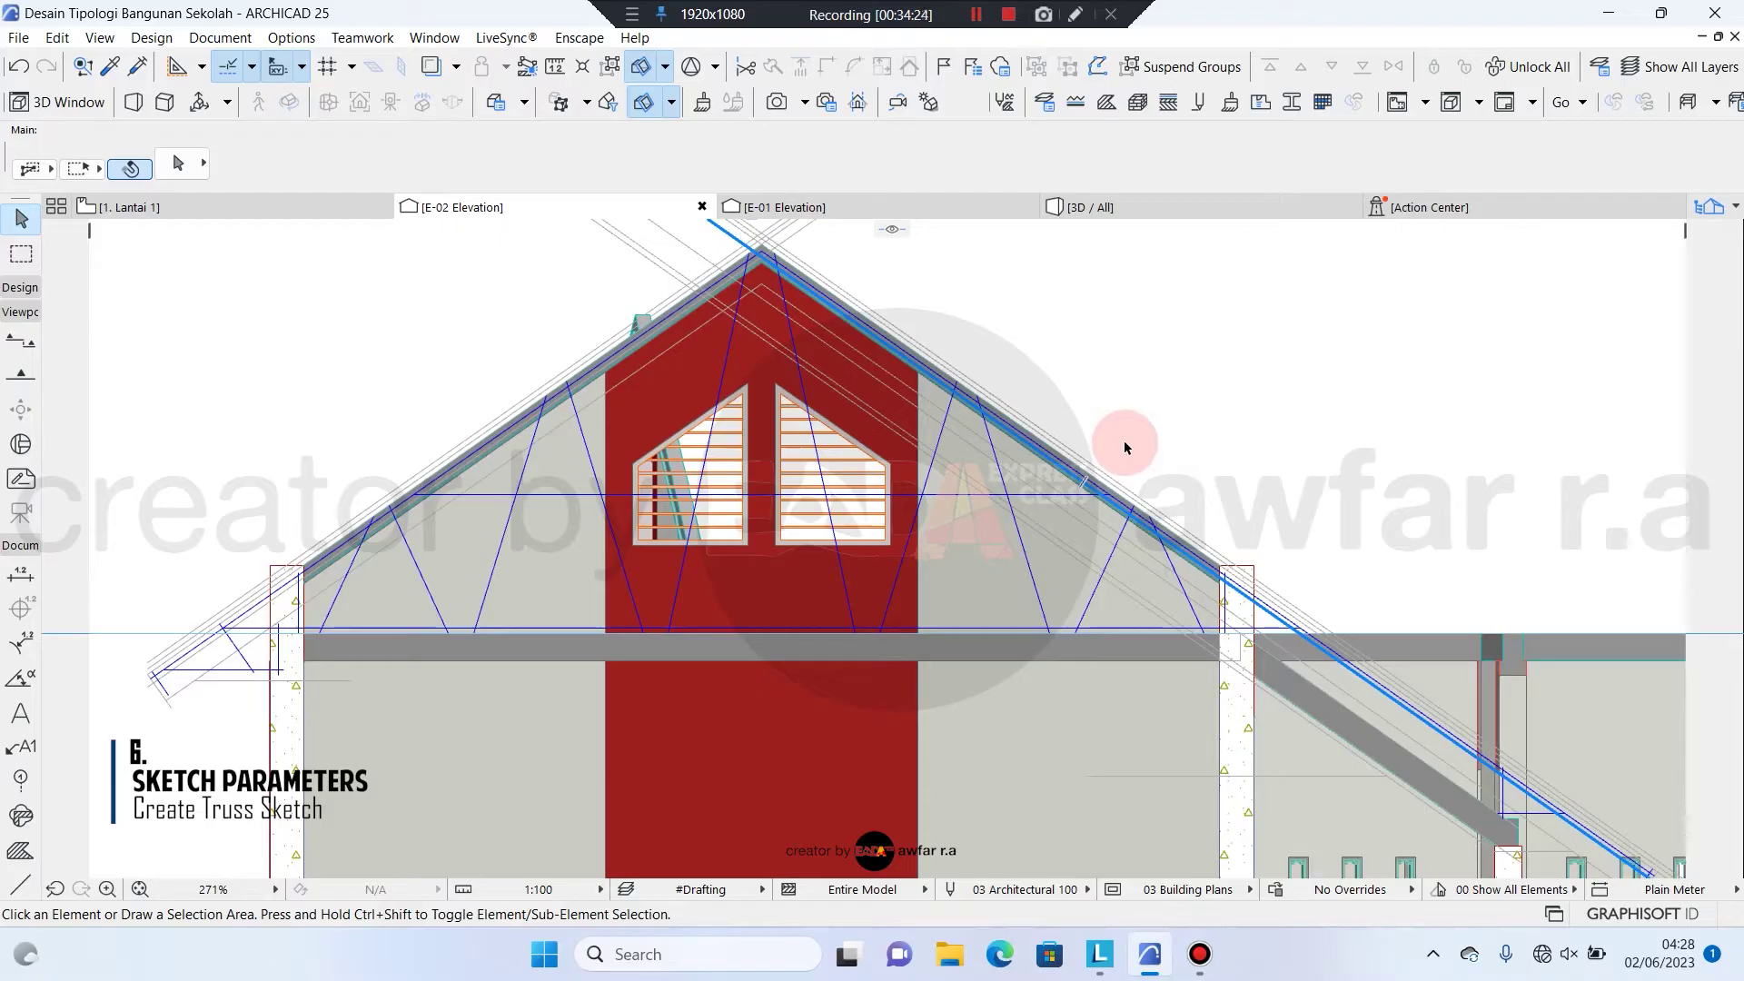
pyautogui.scroll(5, 423, 591)
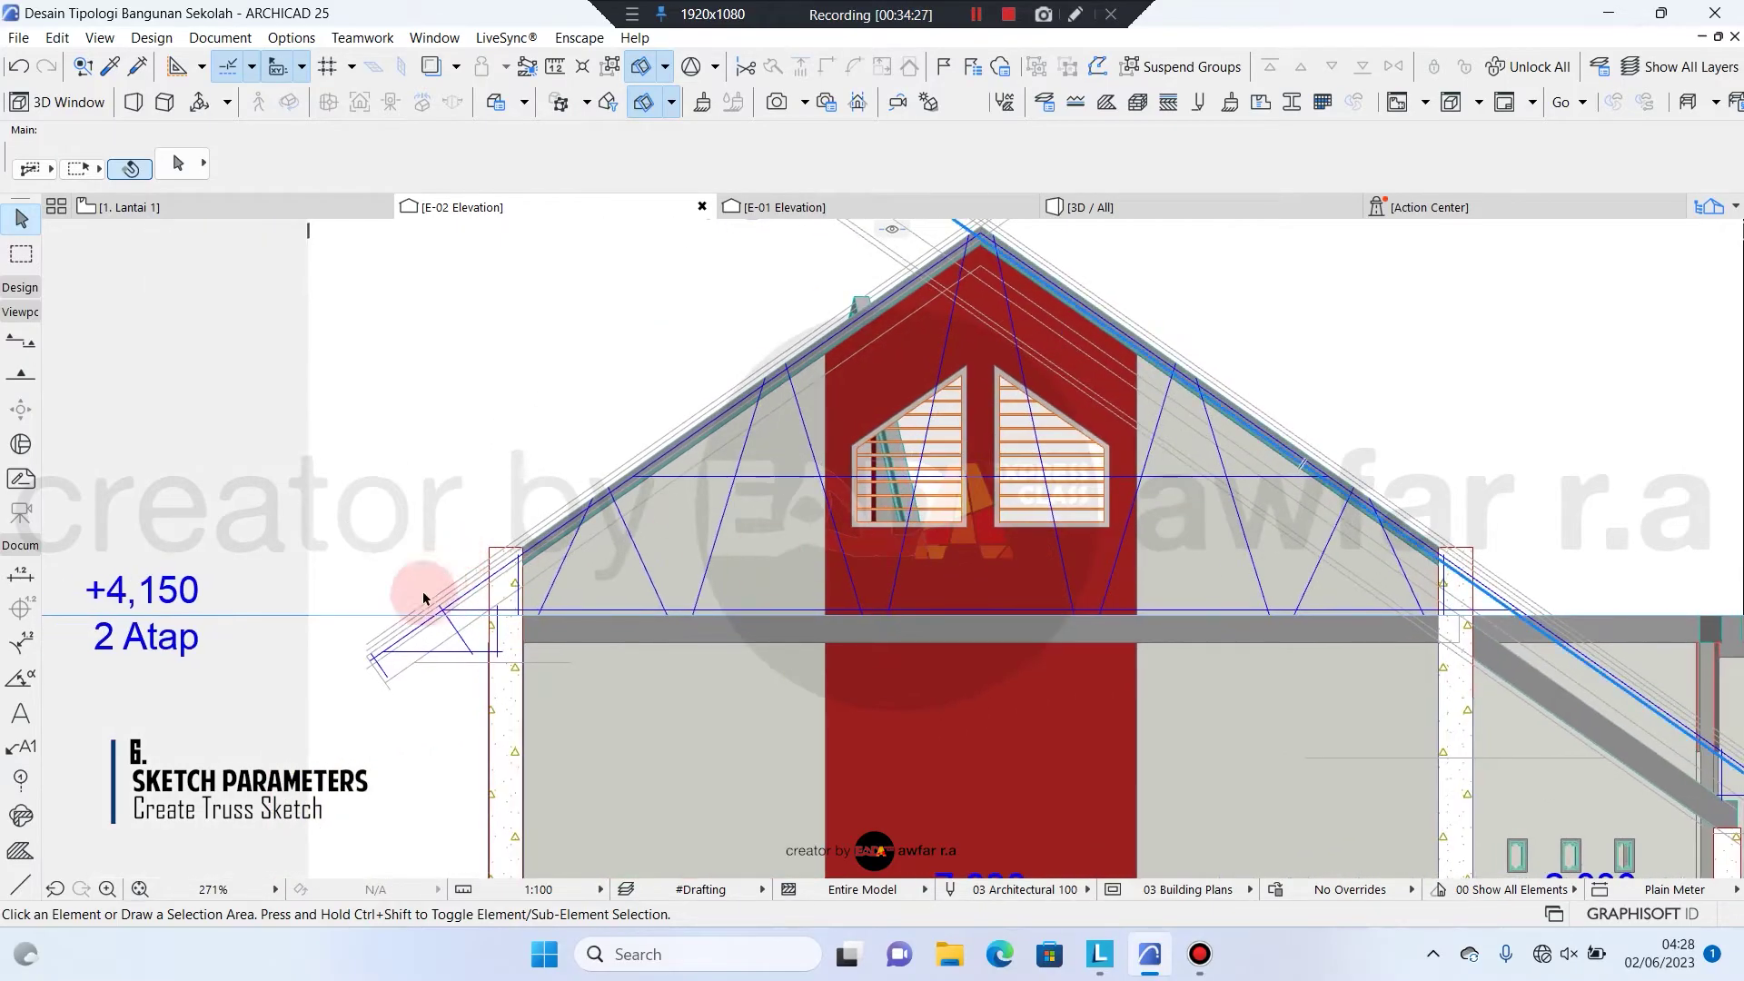
pyautogui.scroll(5, 331, 680)
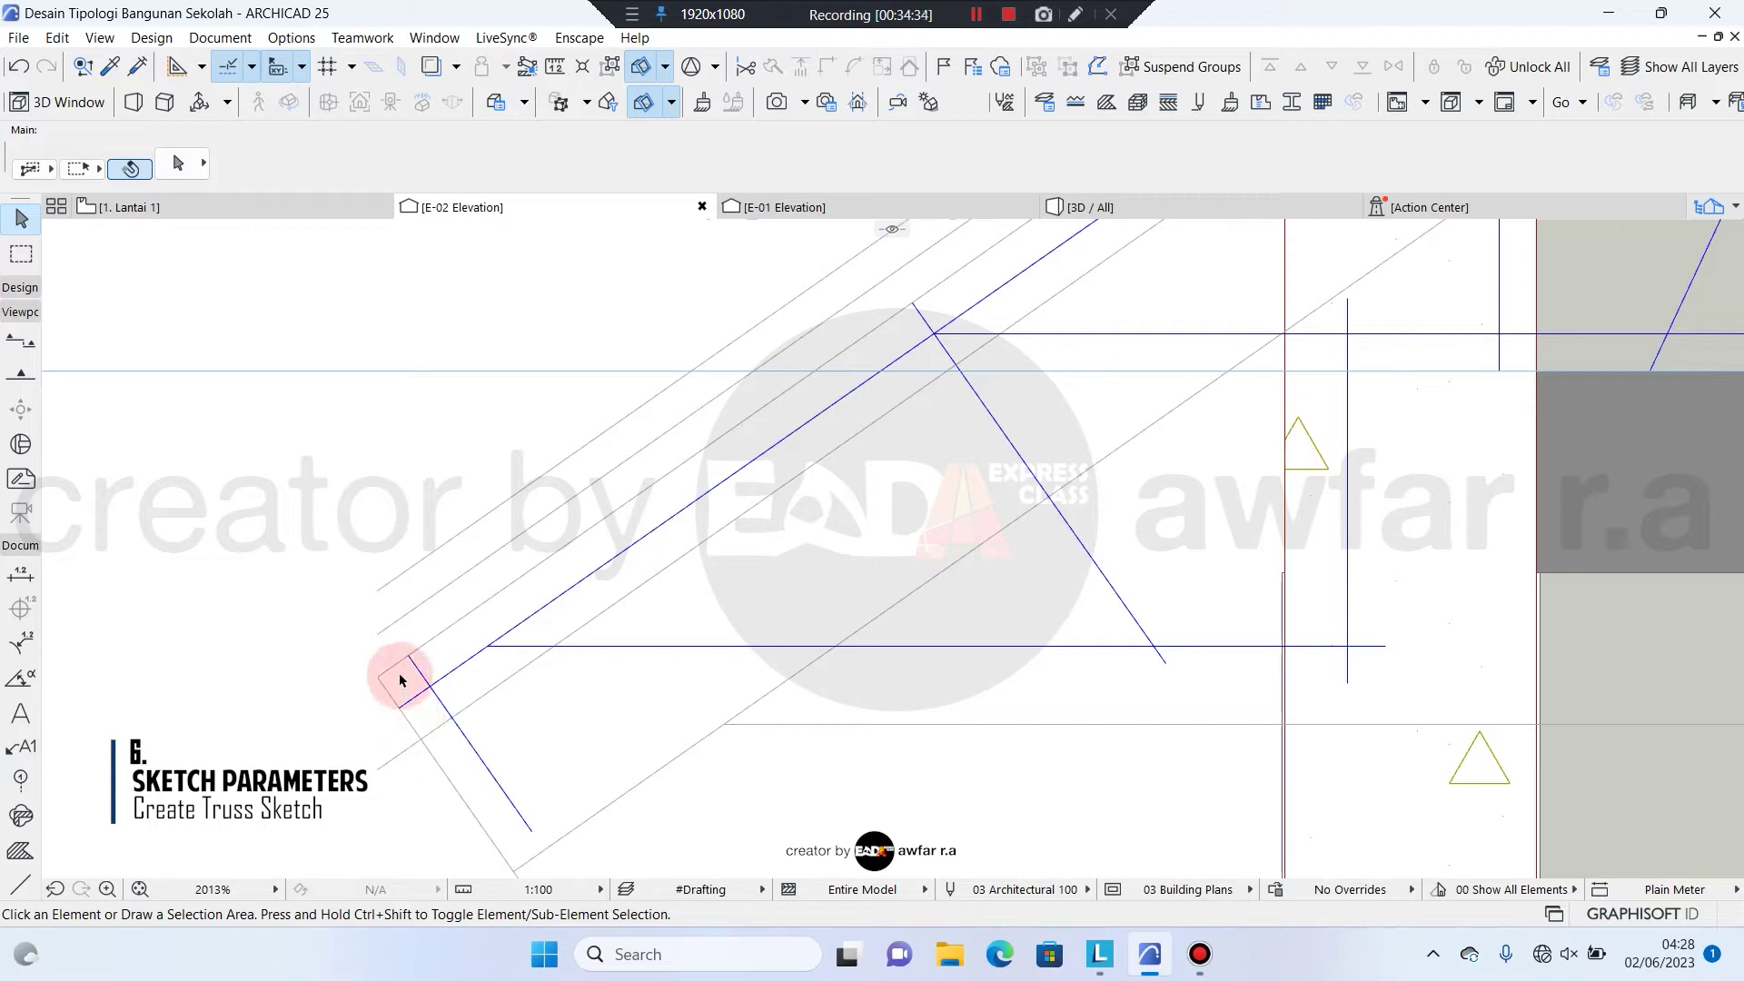
# Measure the perpendicular distance between the rafter's upper and lower guide lines at the eave end
pyautogui.scroll(3, 400, 668)
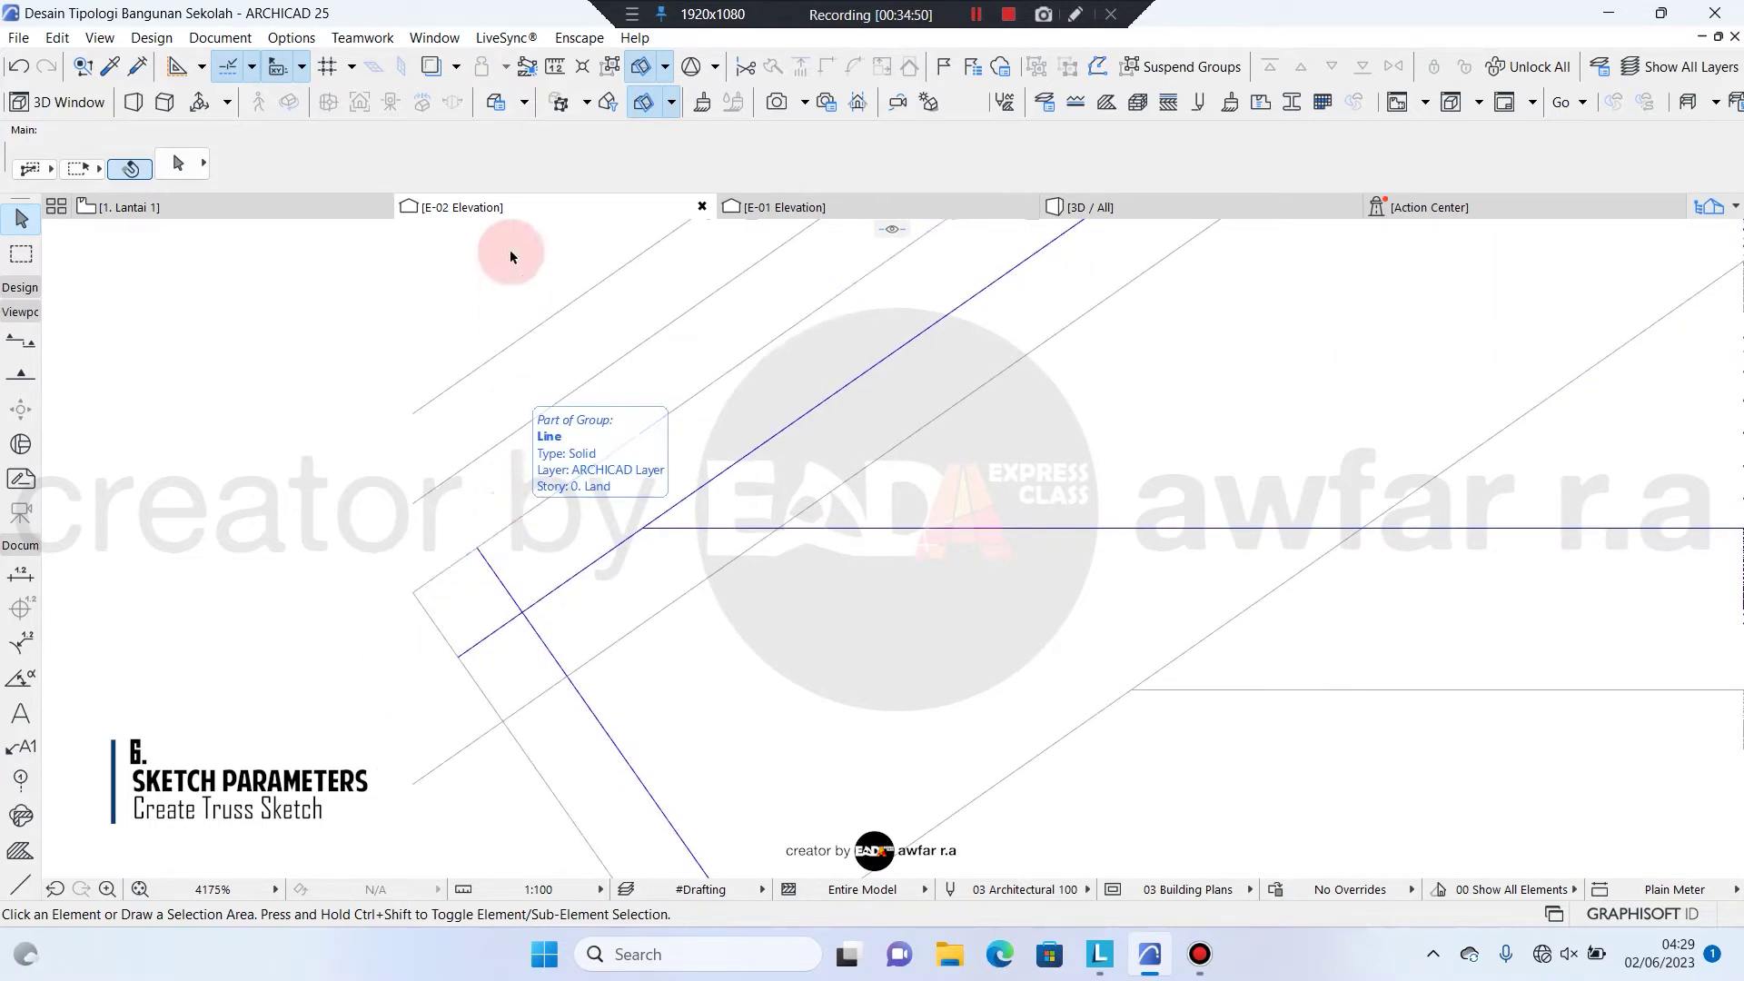
pyautogui.click(555, 73)
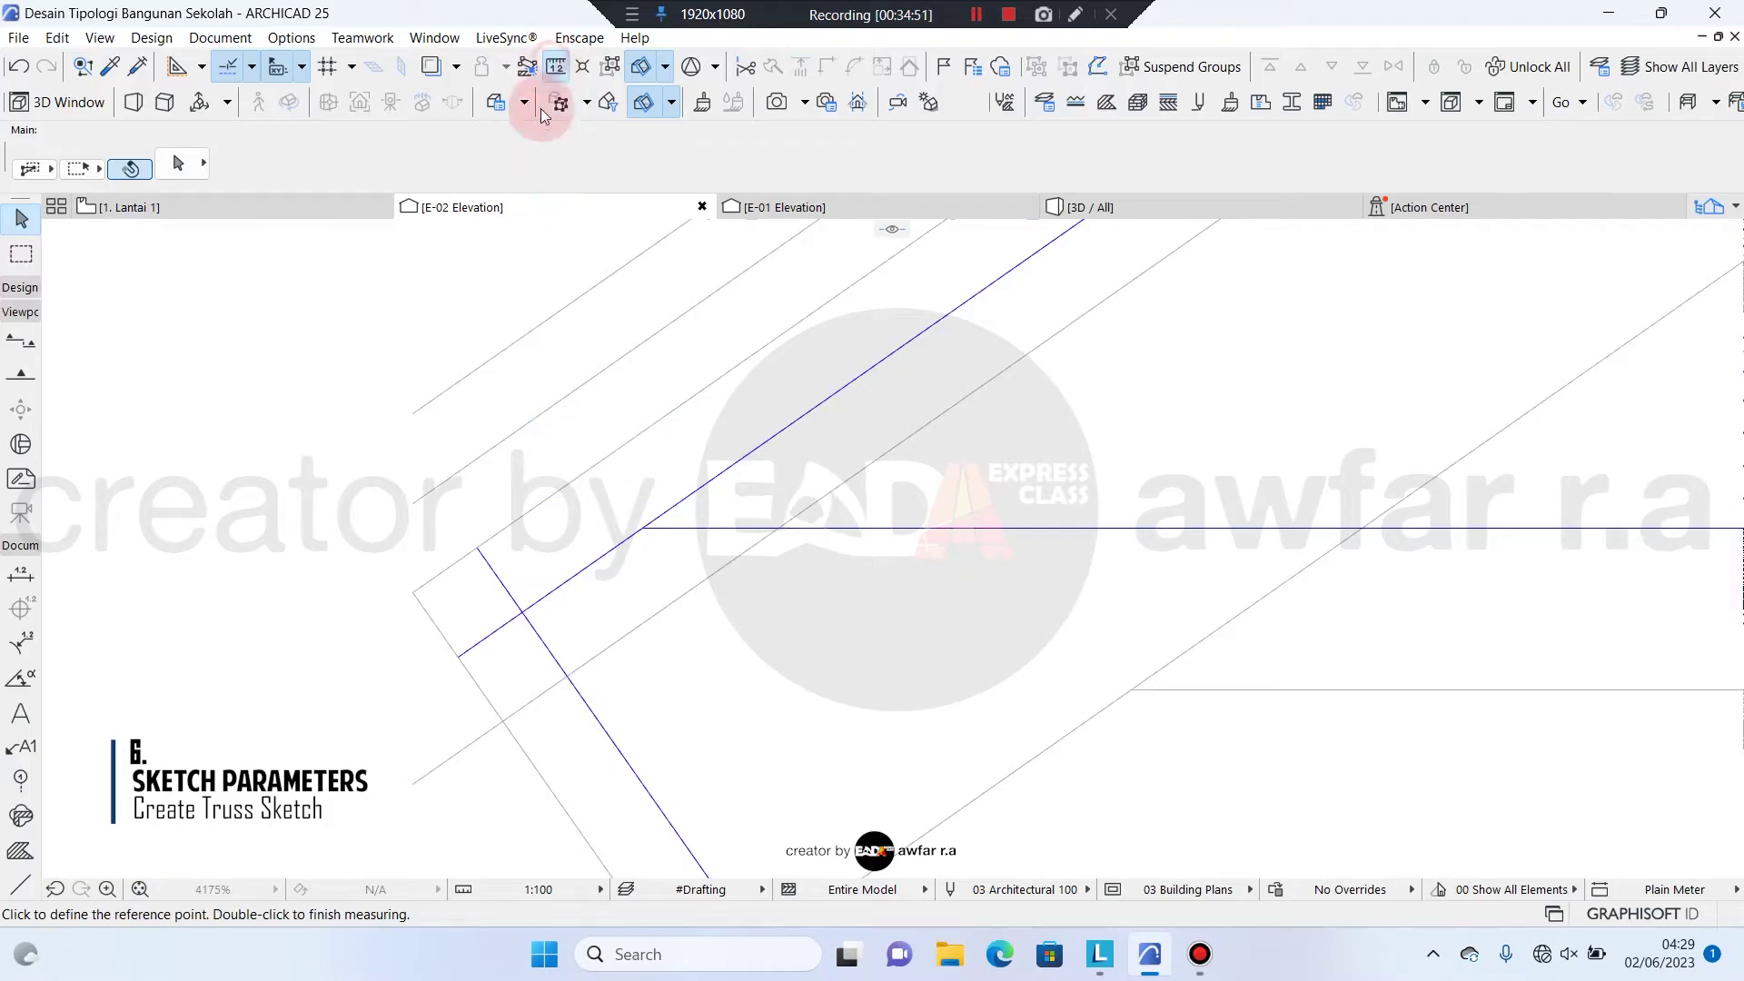
pyautogui.click(413, 594)
pyautogui.click(503, 722)
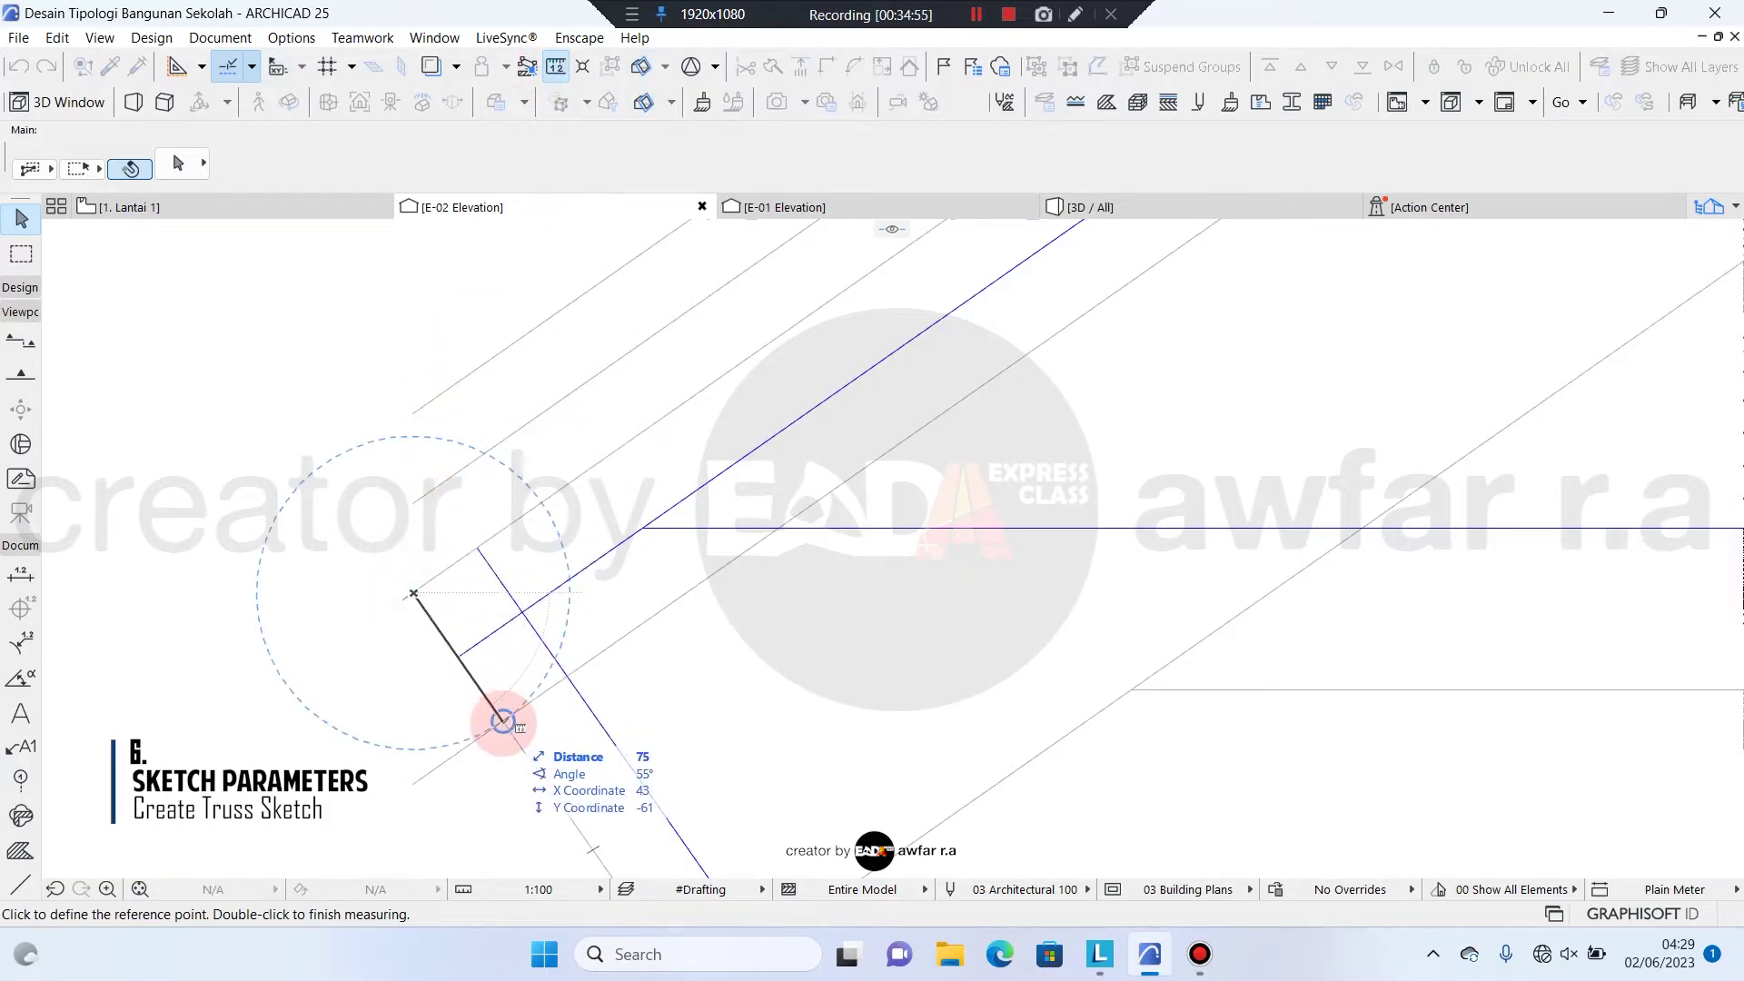
pyautogui.press('Escape')
pyautogui.scroll(-1, 360, 655)
pyautogui.moveTo(439, 655); pyautogui.dragTo(345, 648, button='middle')
pyautogui.scroll(-1, 396, 634)
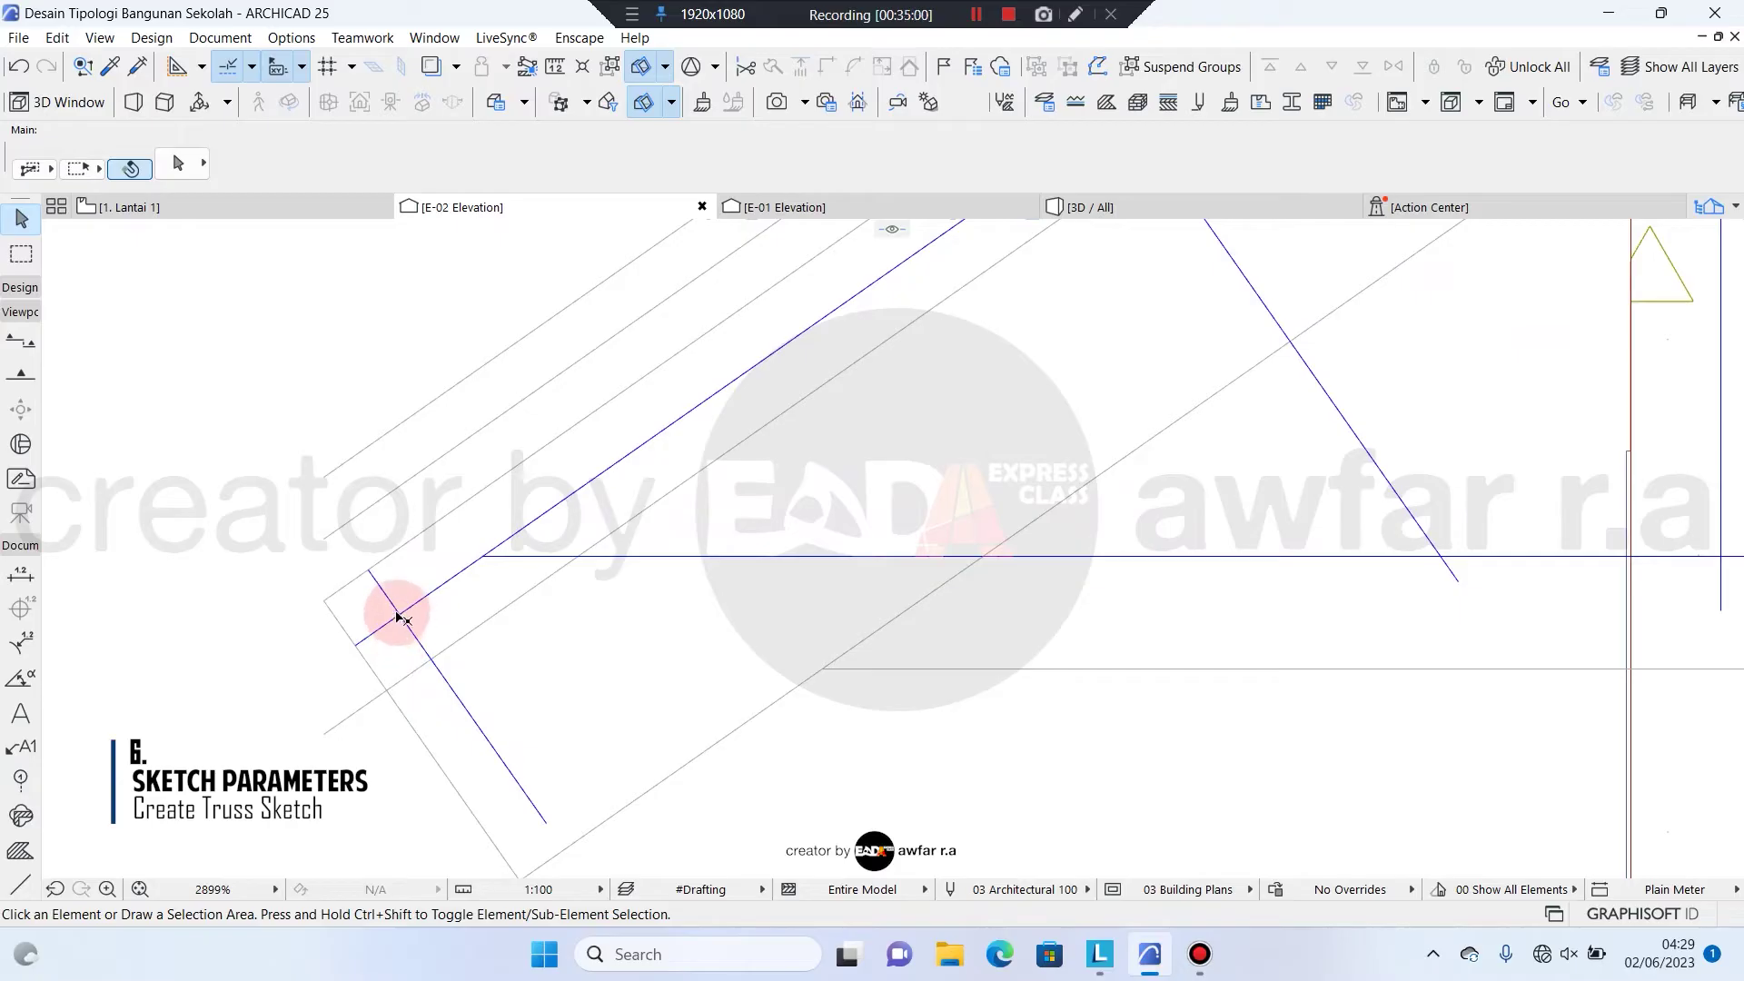
# Select the truss chord line group at the eave and inspect its rafter and horizontal lines along the roof
pyautogui.click(388, 626)
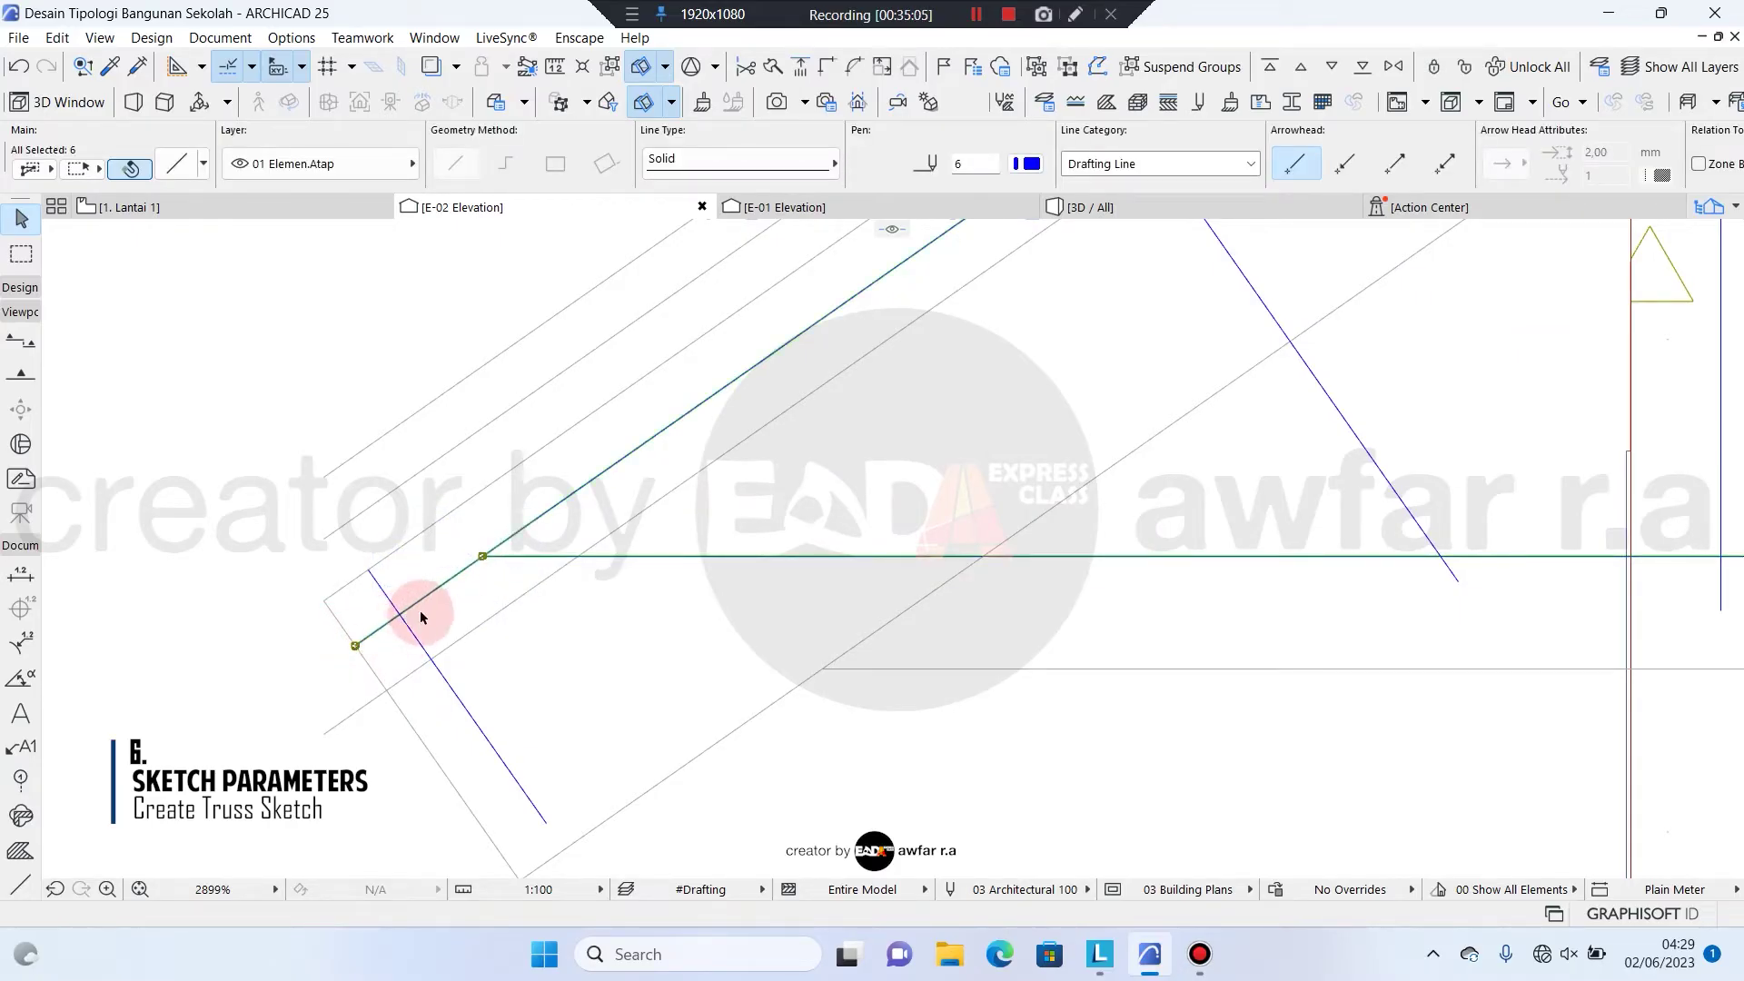
pyautogui.moveTo(632, 463); pyautogui.dragTo(333, 694, button='middle')
pyautogui.scroll(-1, 327, 697)
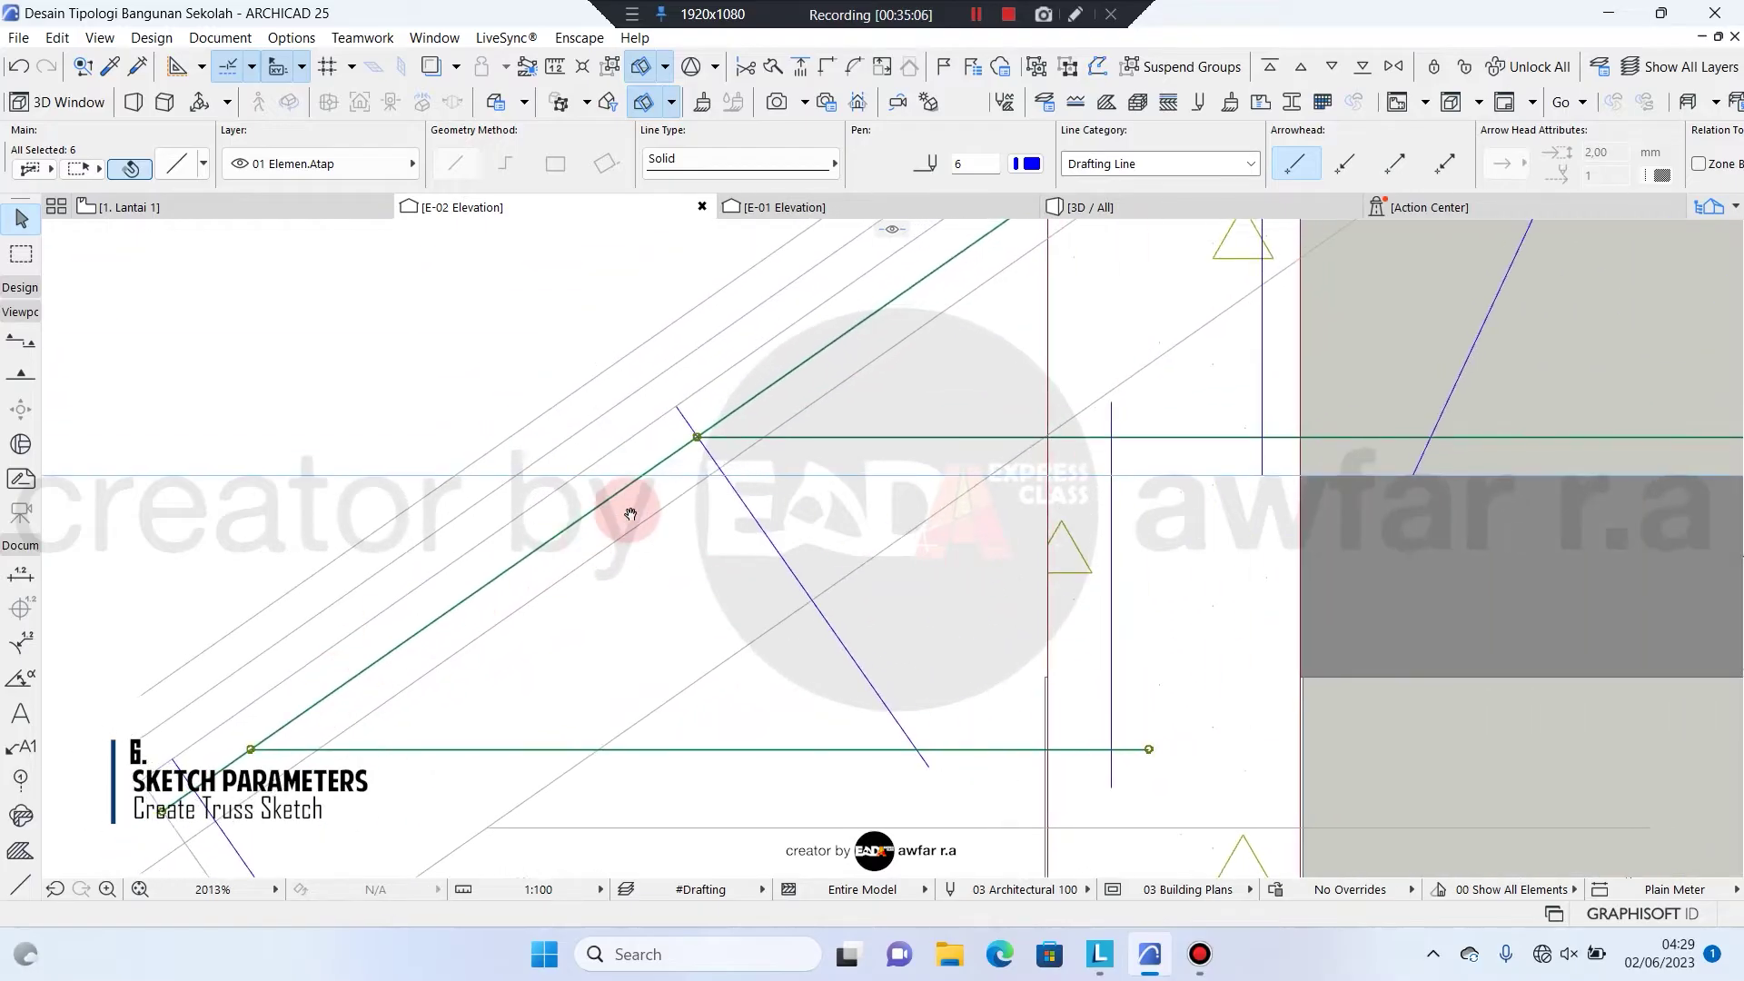
pyautogui.moveTo(631, 510); pyautogui.dragTo(242, 765, button='middle')
pyautogui.scroll(-1, 300, 708)
pyautogui.moveTo(703, 490); pyautogui.dragTo(386, 740, button='middle')
pyautogui.moveTo(629, 493); pyautogui.dragTo(152, 733, button='middle')
pyautogui.scroll(-1, 563, 507)
pyautogui.moveTo(683, 429); pyautogui.dragTo(451, 605, button='middle')
pyautogui.scroll(-3, 934, 309)
pyautogui.moveTo(434, 697); pyautogui.dragTo(612, 576, button='middle')
pyautogui.scroll(3, 591, 586)
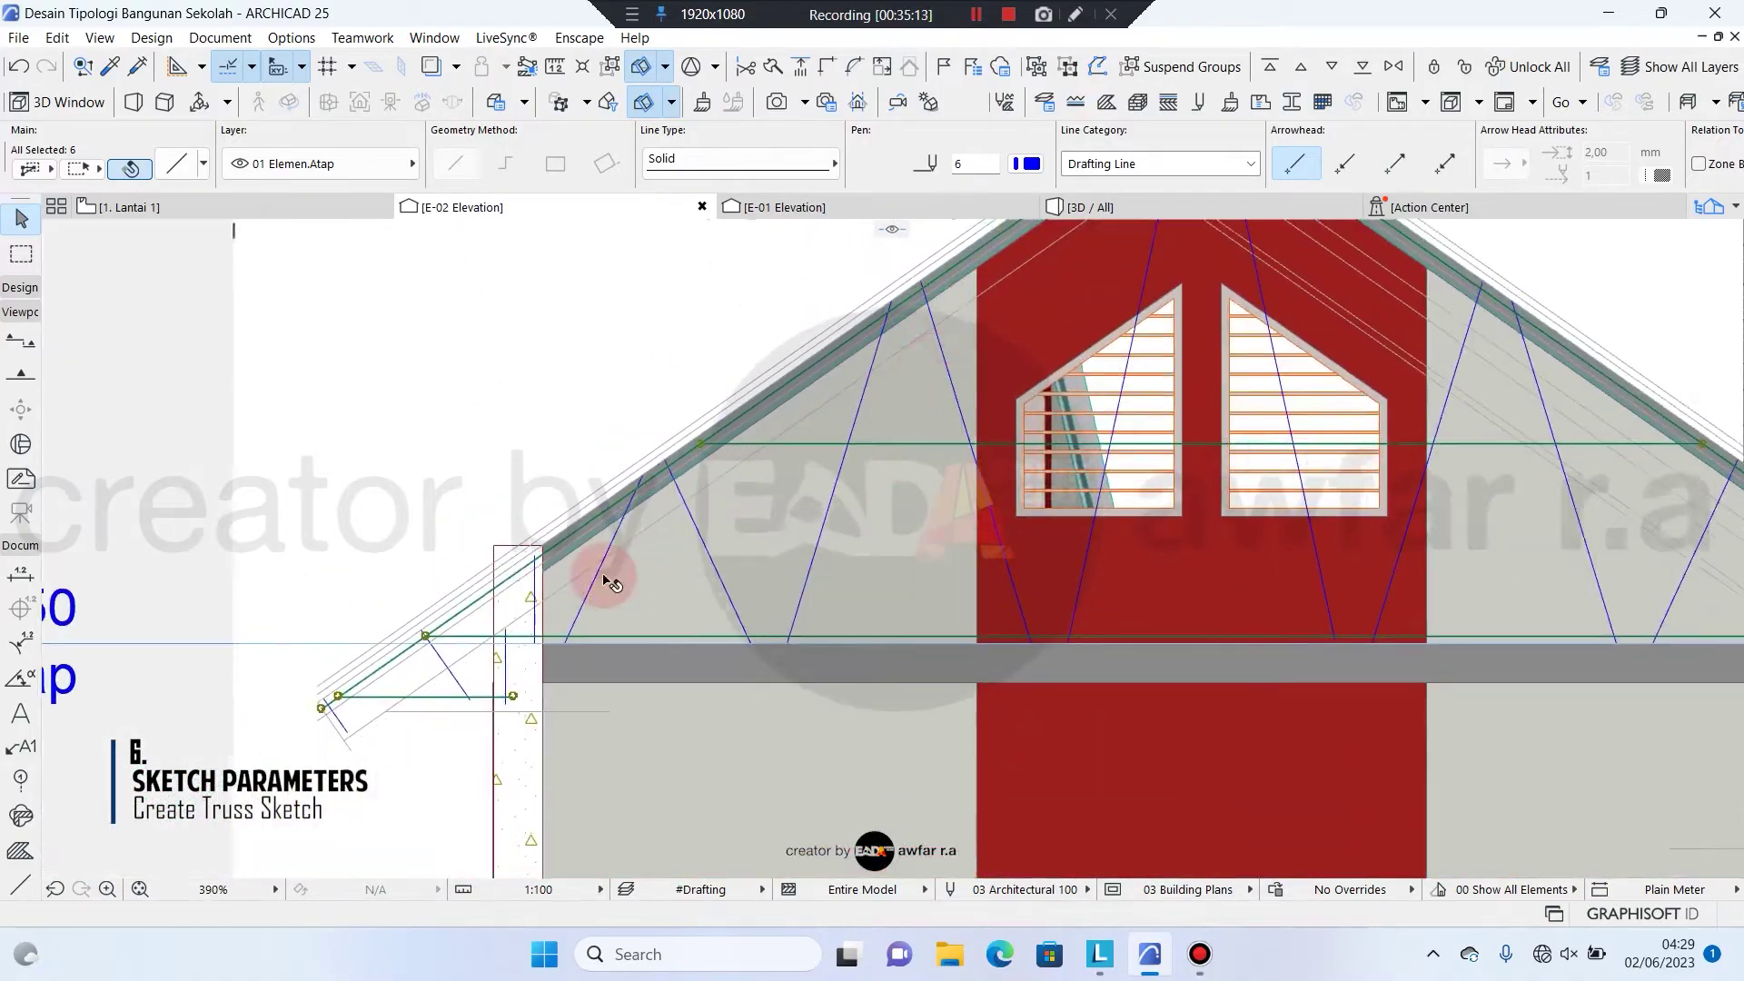
# Select the group of vertical and diagonal web lines, inspect it across the whole truss, and clear the selection
pyautogui.click(669, 562)
pyautogui.moveTo(442, 616); pyautogui.dragTo(743, 464, button='middle')
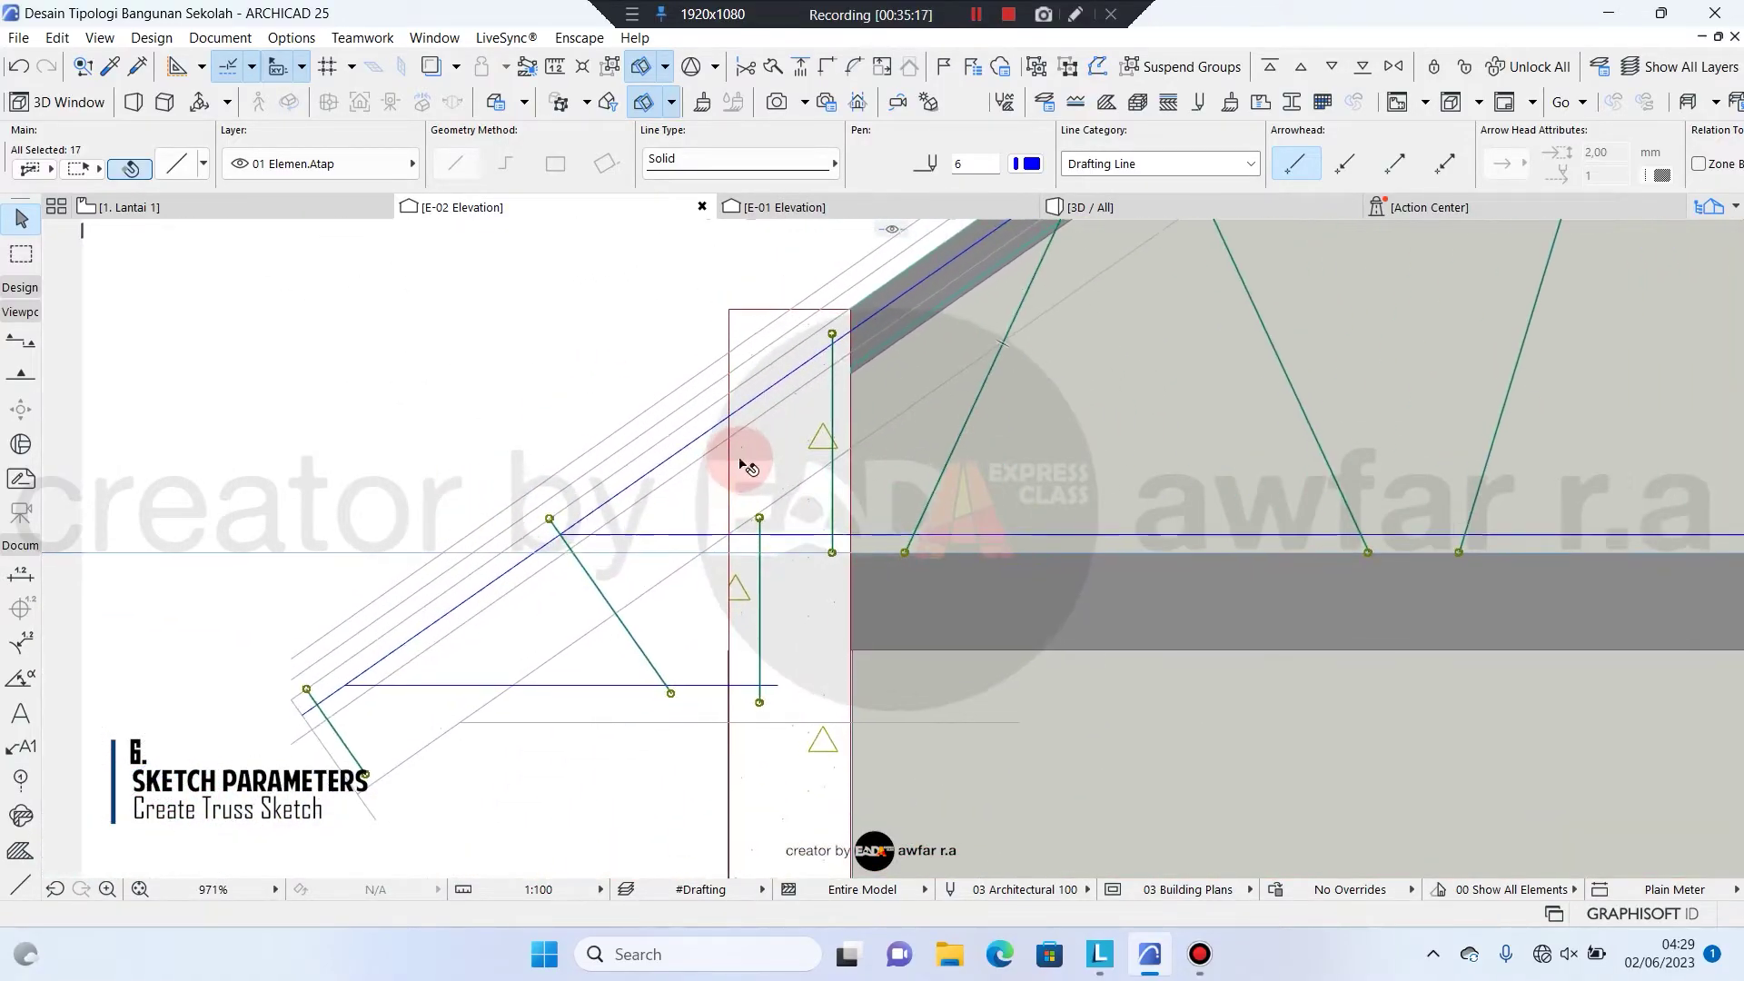
pyautogui.scroll(1, 578, 630)
pyautogui.scroll(-3, 573, 545)
pyautogui.scroll(-1, 550, 603)
pyautogui.moveTo(718, 582); pyautogui.dragTo(414, 727, button='middle')
pyautogui.scroll(-2, 604, 569)
pyautogui.moveTo(1330, 551); pyautogui.dragTo(902, 582, button='middle')
pyautogui.moveTo(981, 642); pyautogui.dragTo(1058, 603, button='middle')
pyautogui.scroll(-1, 1123, 497)
pyautogui.moveTo(697, 528); pyautogui.dragTo(900, 478, button='middle')
pyautogui.click(342, 603)
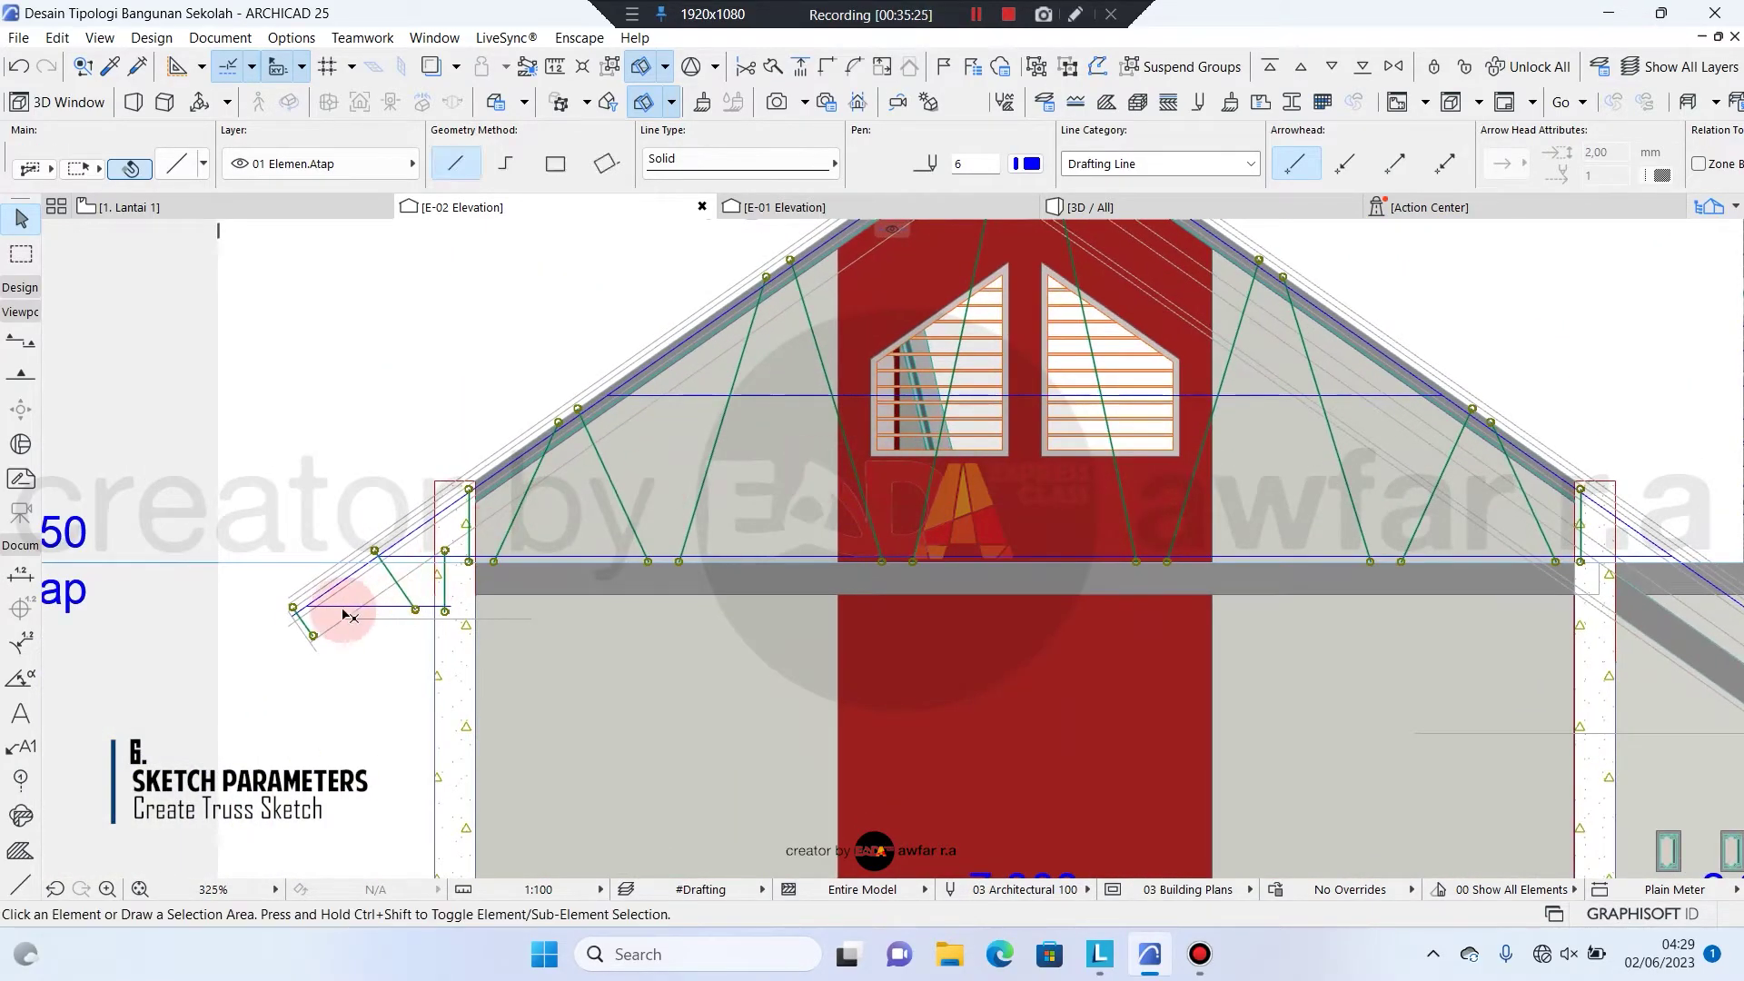
pyautogui.scroll(8, 281, 612)
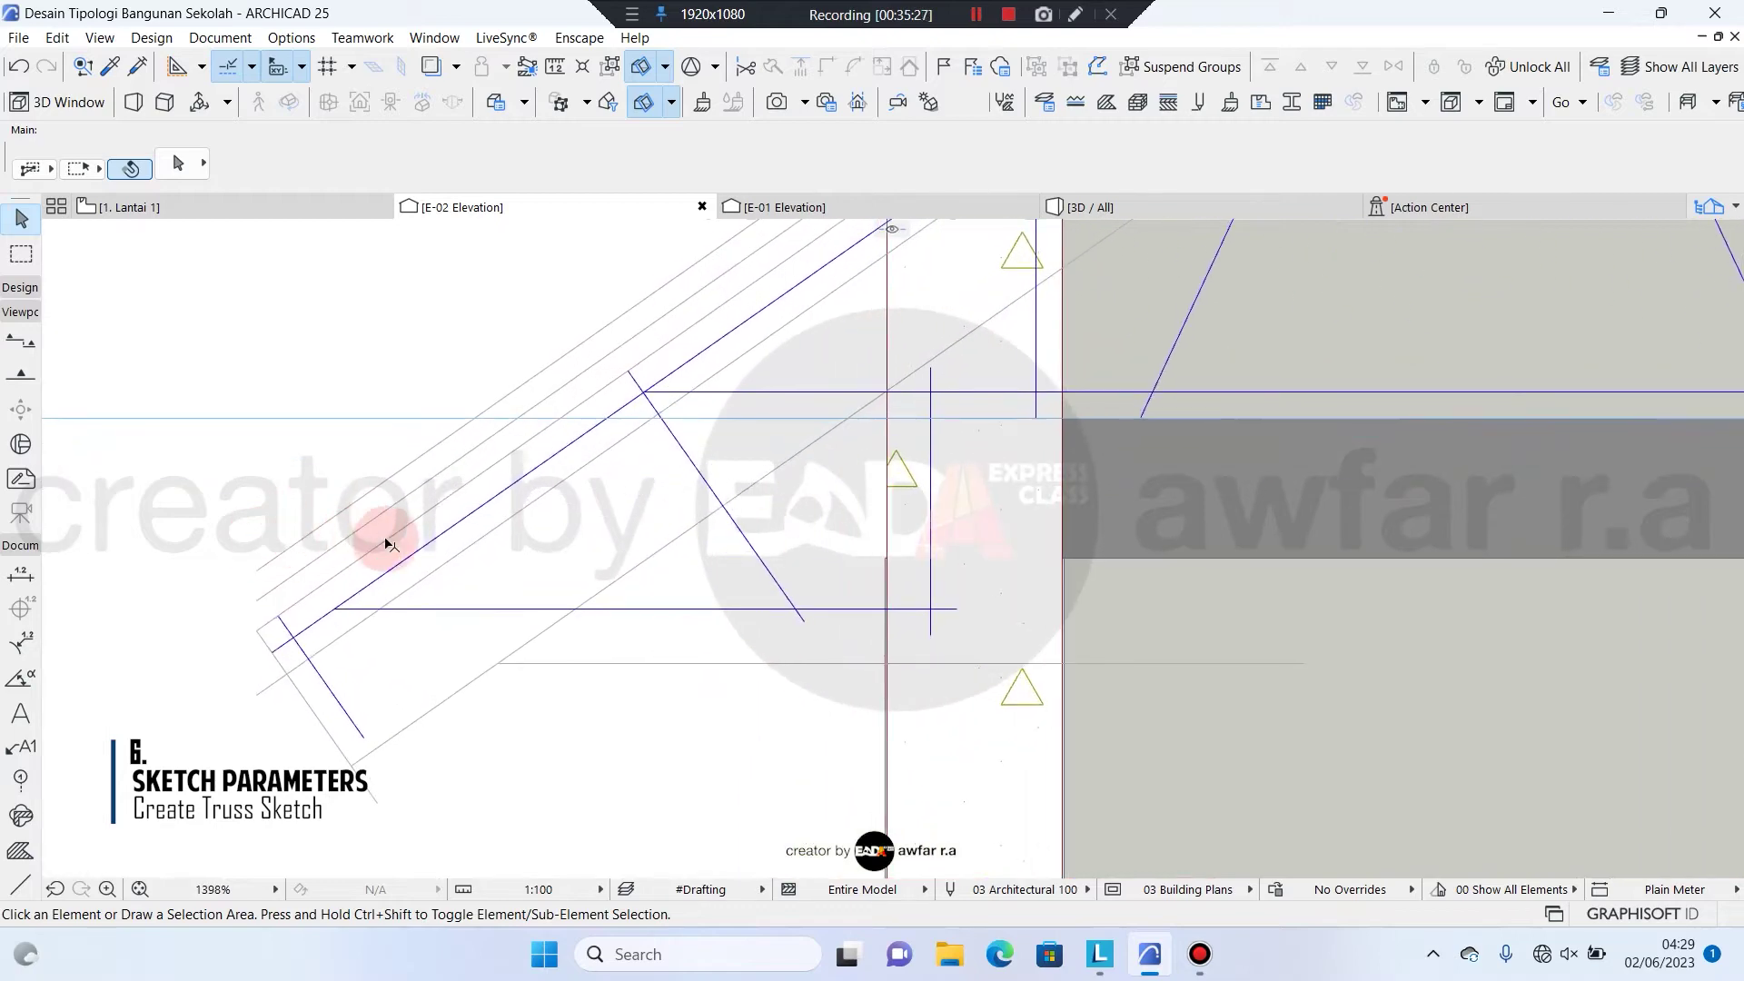
# Inspect the truss sketch along both roof slopes, from the gable-side eave across the louvred gable to the veranda overhang
pyautogui.scroll(-3, 330, 518)
pyautogui.moveTo(435, 518); pyautogui.dragTo(182, 657, button='middle')
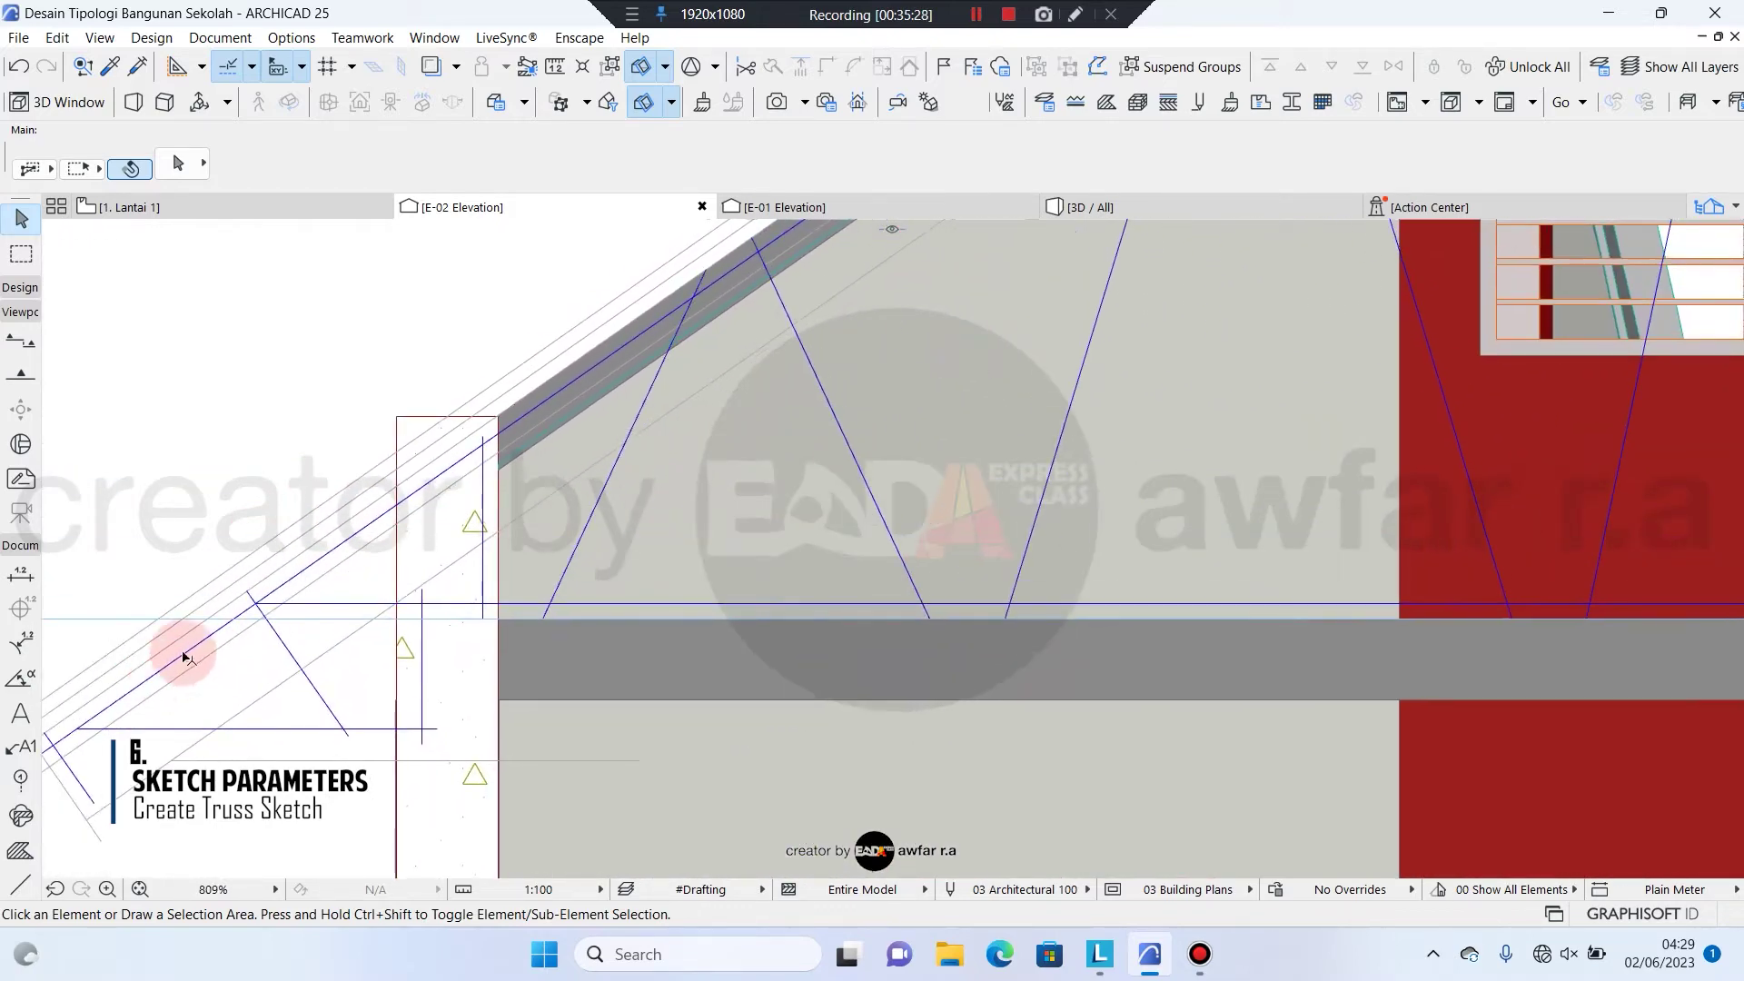
pyautogui.moveTo(713, 559); pyautogui.dragTo(313, 718, button='middle')
pyautogui.scroll(-3, 474, 595)
pyautogui.moveTo(880, 598); pyautogui.dragTo(358, 591, button='middle')
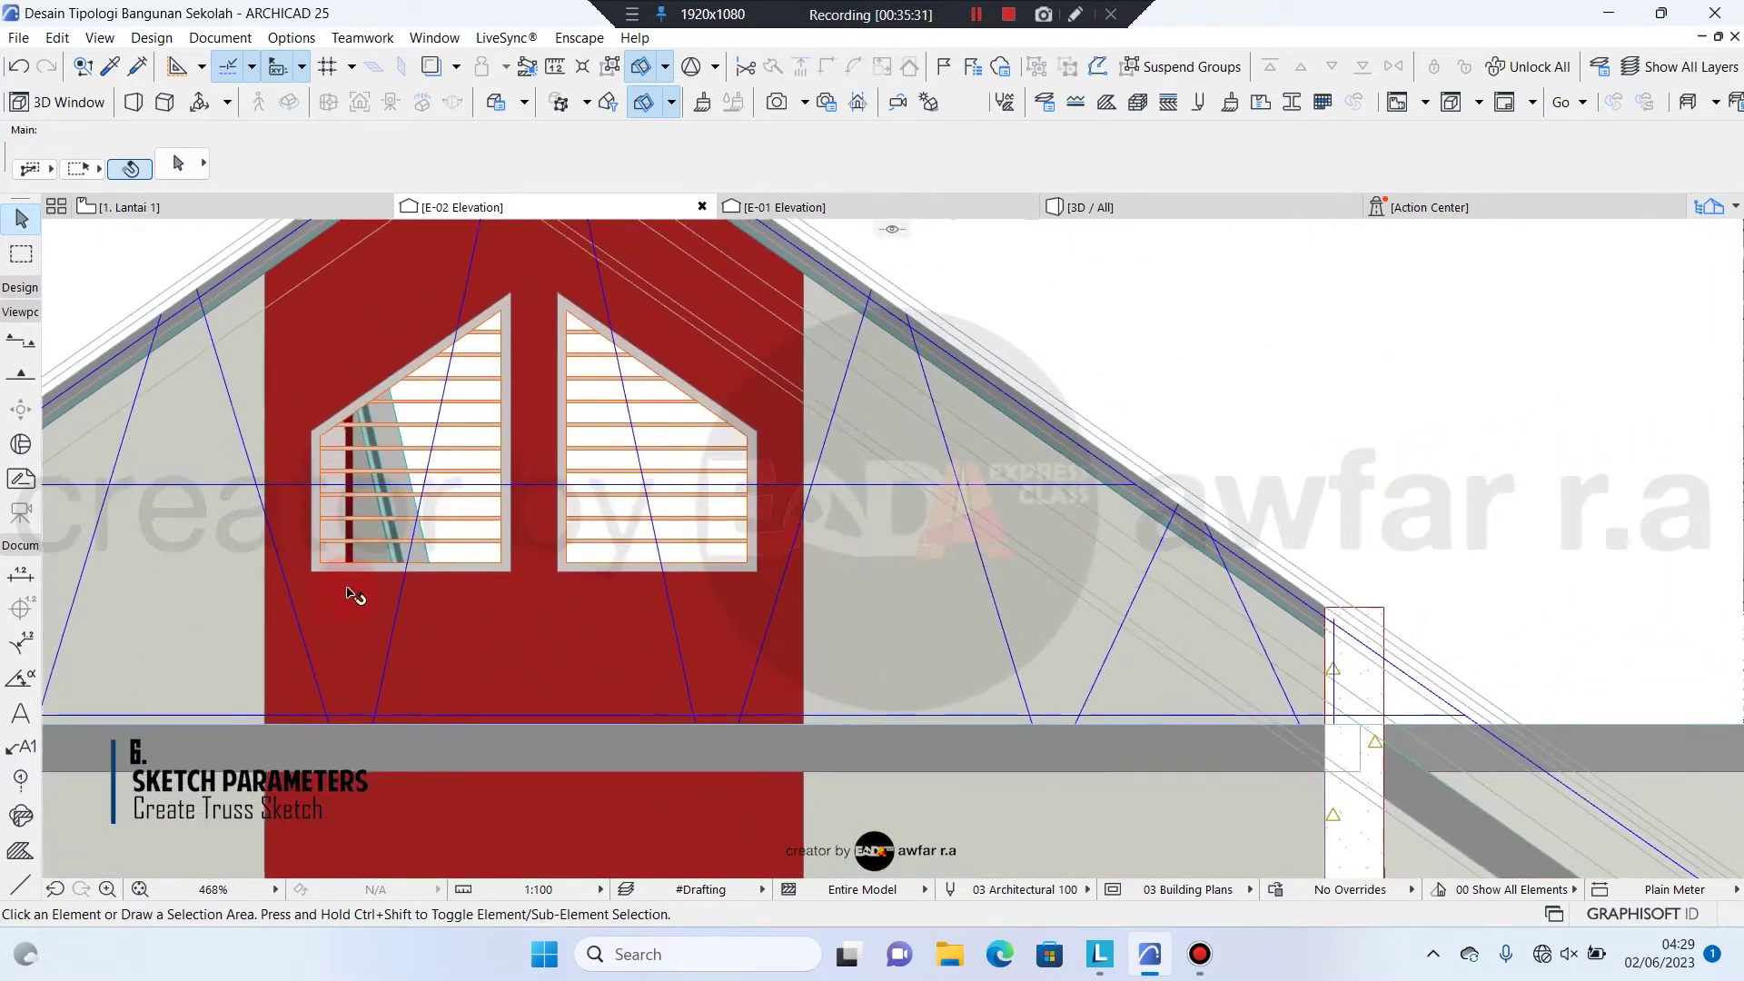
pyautogui.scroll(-2, 935, 670)
pyautogui.moveTo(935, 670); pyautogui.dragTo(681, 518, button='middle')
pyautogui.moveTo(873, 581); pyautogui.dragTo(804, 549, button='middle')
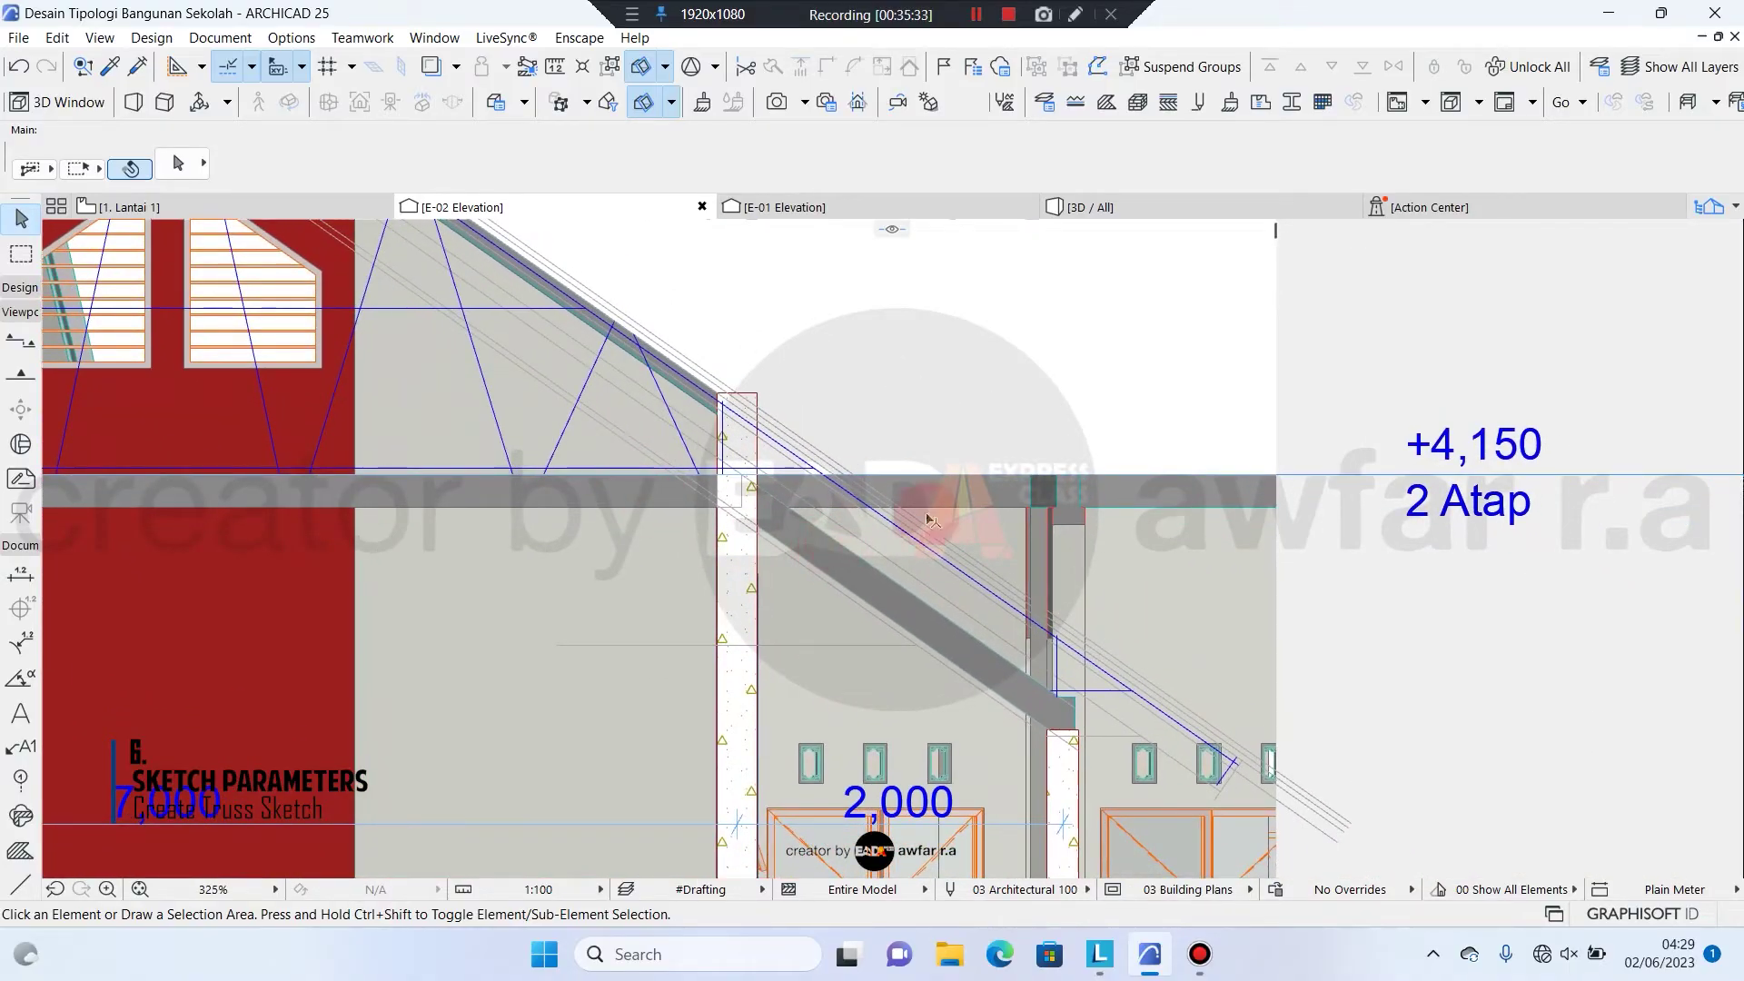
pyautogui.scroll(-2, 927, 506)
pyautogui.moveTo(636, 527); pyautogui.dragTo(992, 622, button='middle')
pyautogui.scroll(3, 173, 604)
pyautogui.scroll(4, 173, 604)
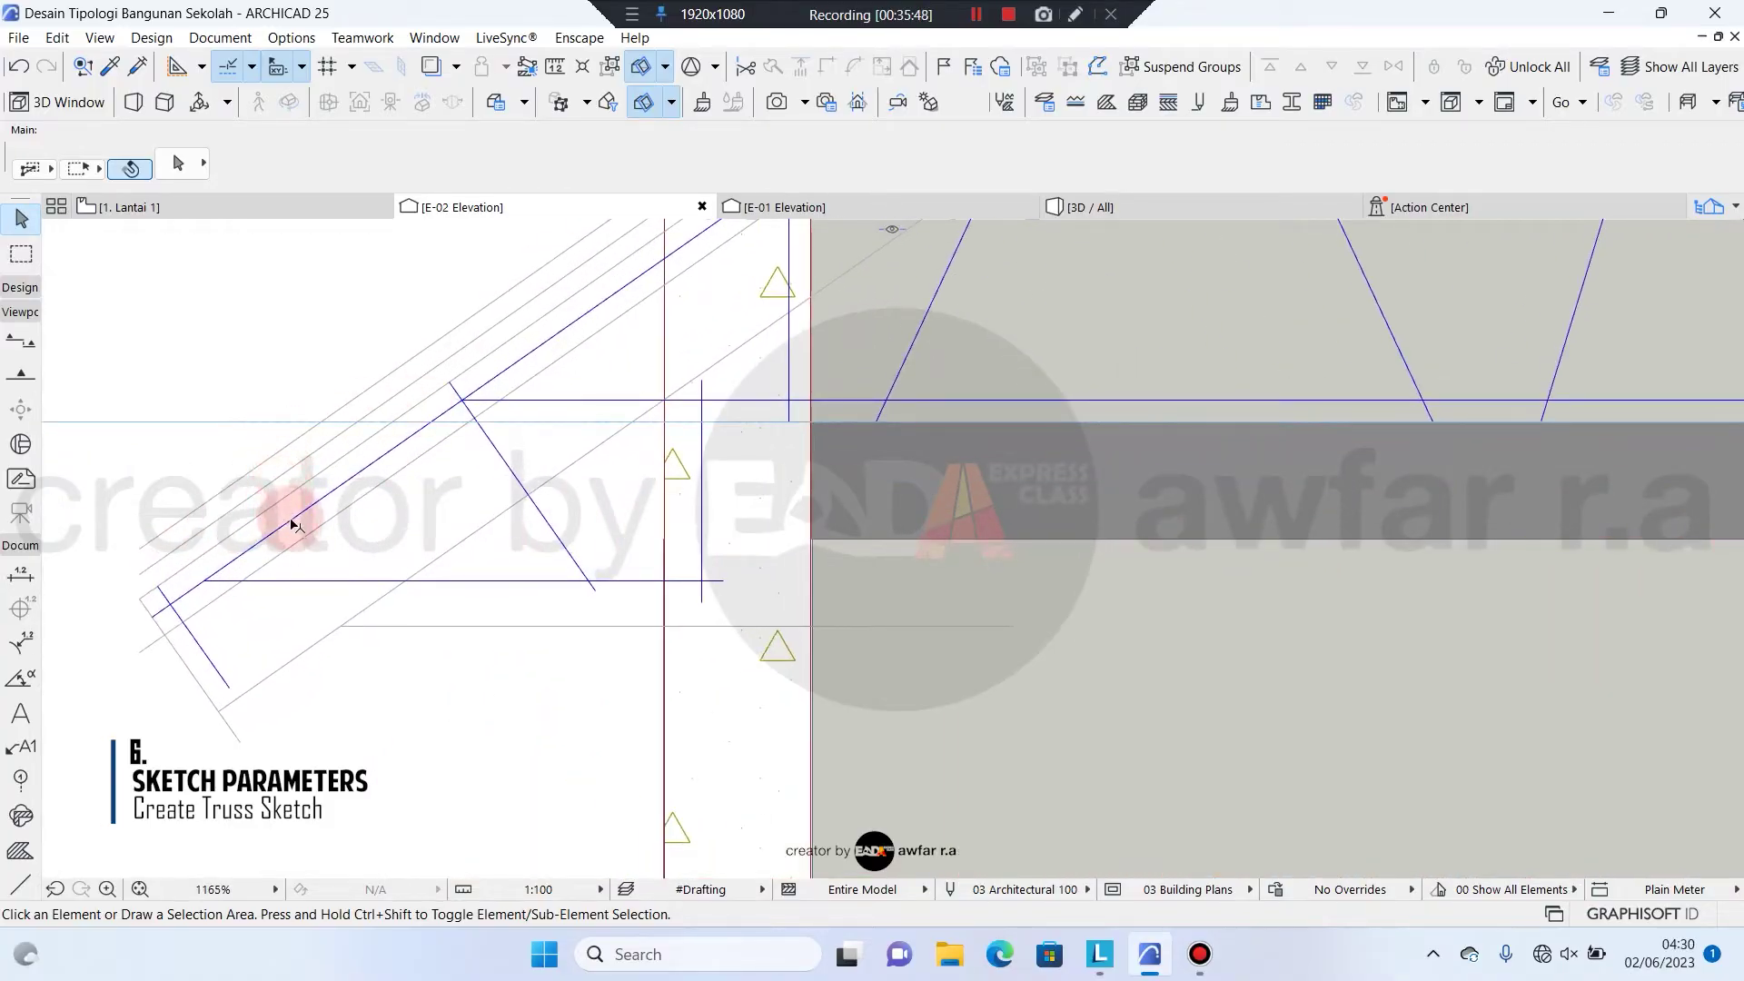
# Select the chord and web line groups together, move them to the empty area beside the building elevation, and clear the selection
pyautogui.click(292, 521)
pyautogui.keyDown('shift'); pyautogui.click(205, 654); pyautogui.keyUp('shift')
pyautogui.click(222, 581)
pyautogui.scroll(-3, 186, 555)
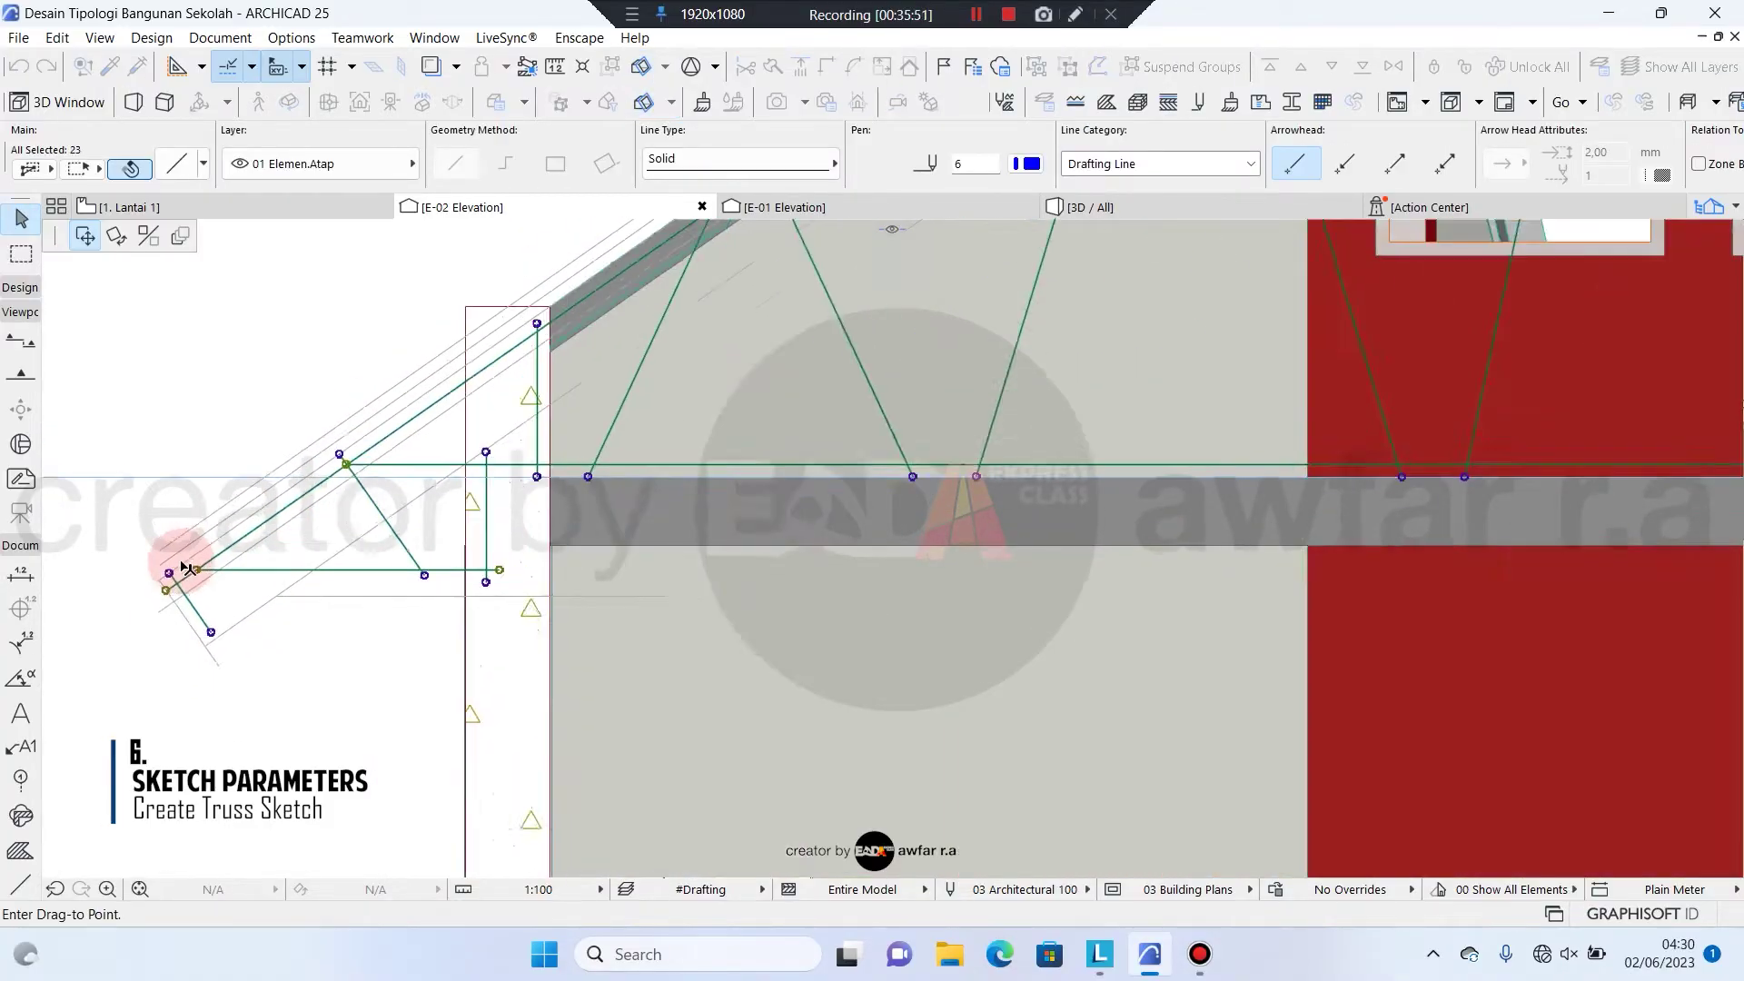
pyautogui.scroll(-8, 181, 563)
pyautogui.click(777, 429)
pyautogui.scroll(3, 922, 386)
pyautogui.moveTo(834, 410); pyautogui.dragTo(689, 449, button='middle')
pyautogui.click(794, 364)
pyautogui.scroll(1, 796, 364)
pyautogui.moveTo(794, 363); pyautogui.dragTo(701, 401, button='middle')
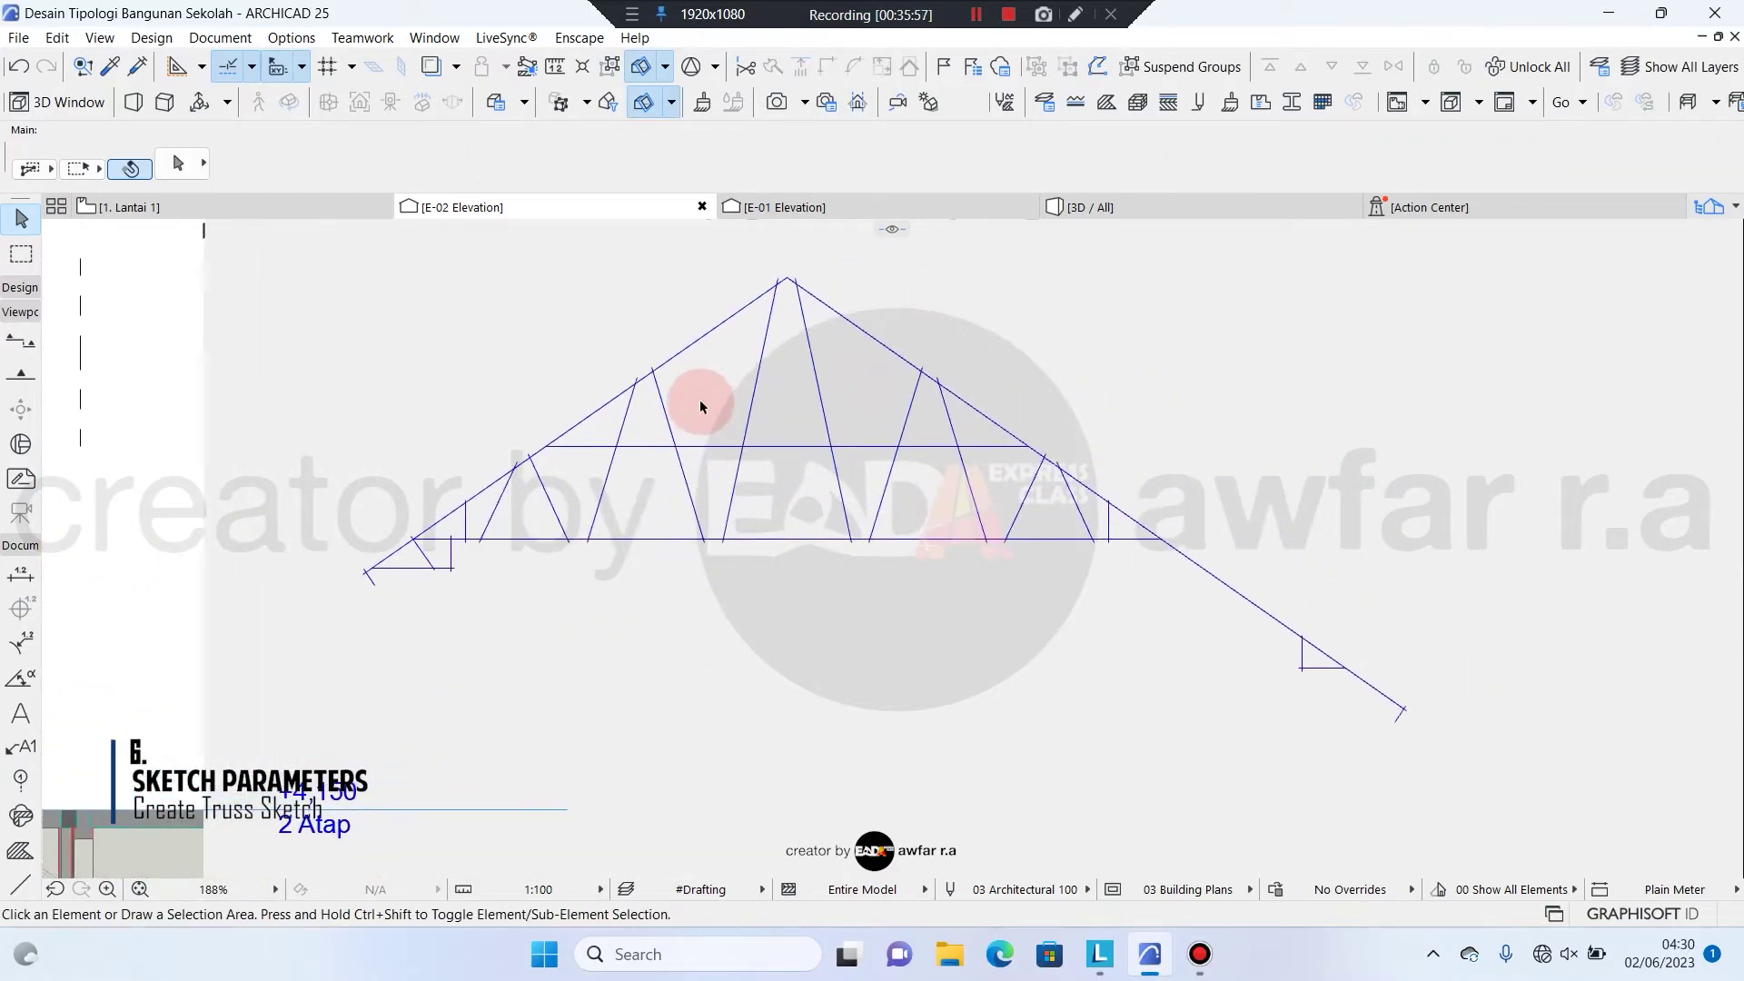
# Examine the isolated truss sketch and highlight its group of rafter and horizontal chord lines, clearing the selection each time
pyautogui.scroll(1, 618, 436)
pyautogui.scroll(1, 1020, 534)
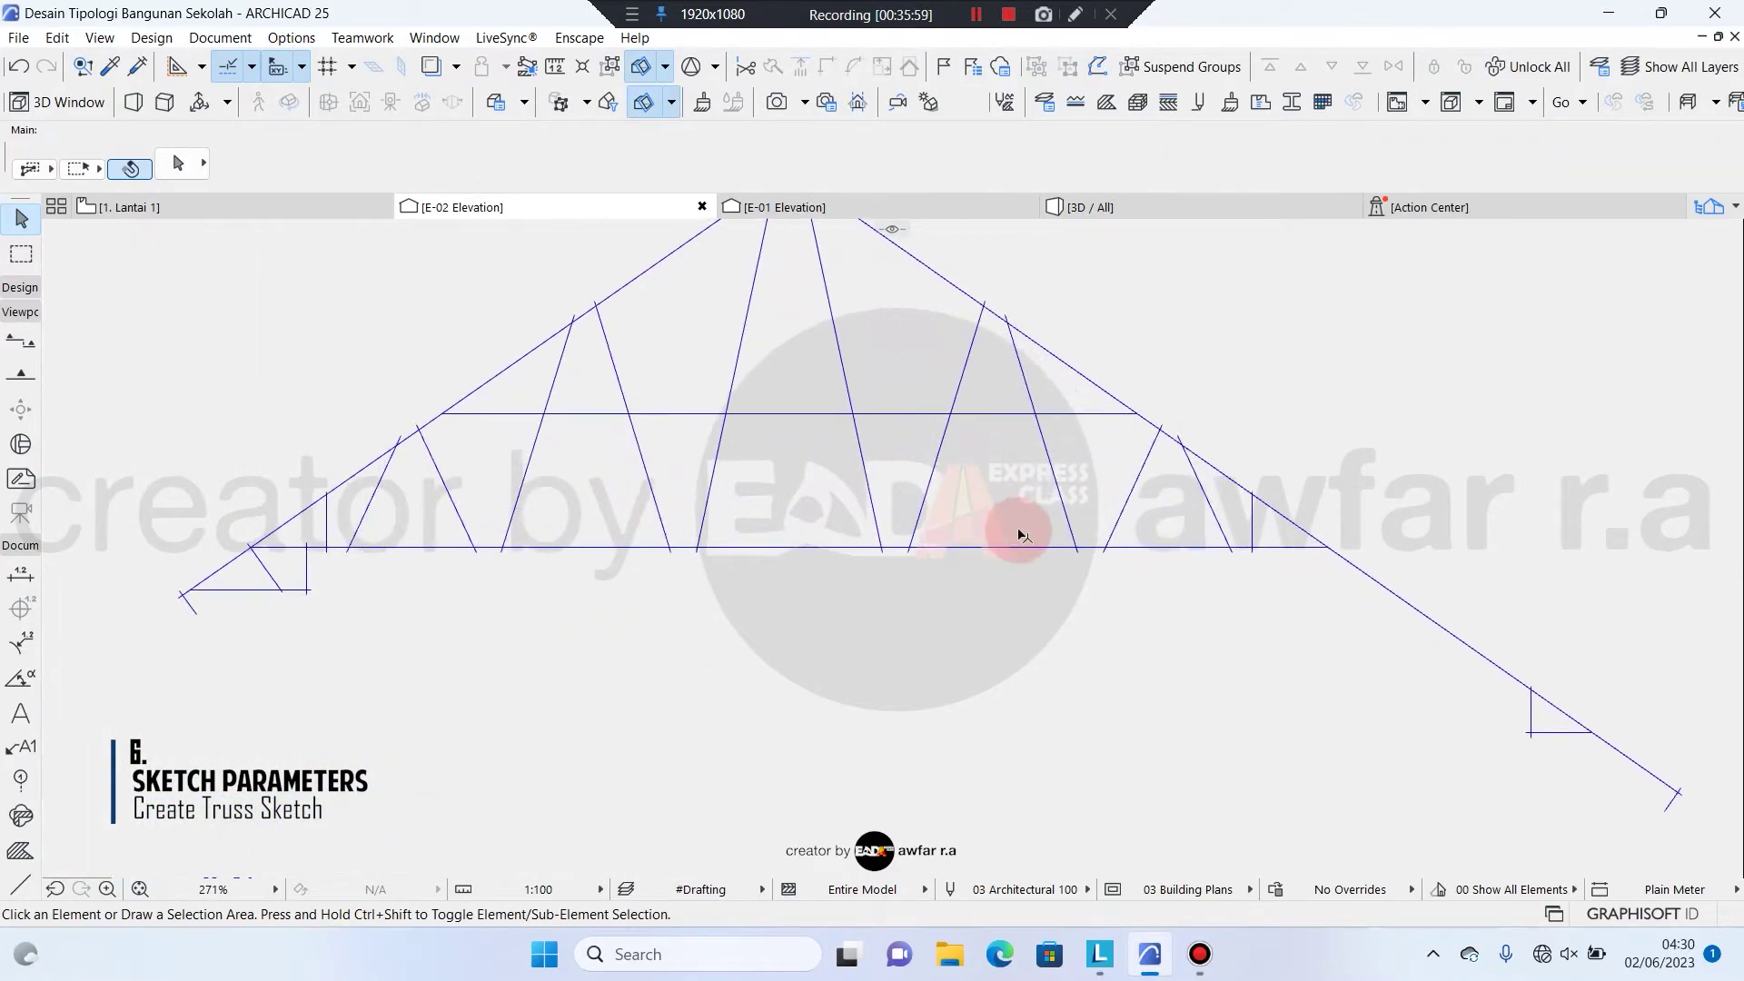
pyautogui.moveTo(1019, 534); pyautogui.dragTo(873, 545, button='middle')
pyautogui.scroll(-1, 859, 509)
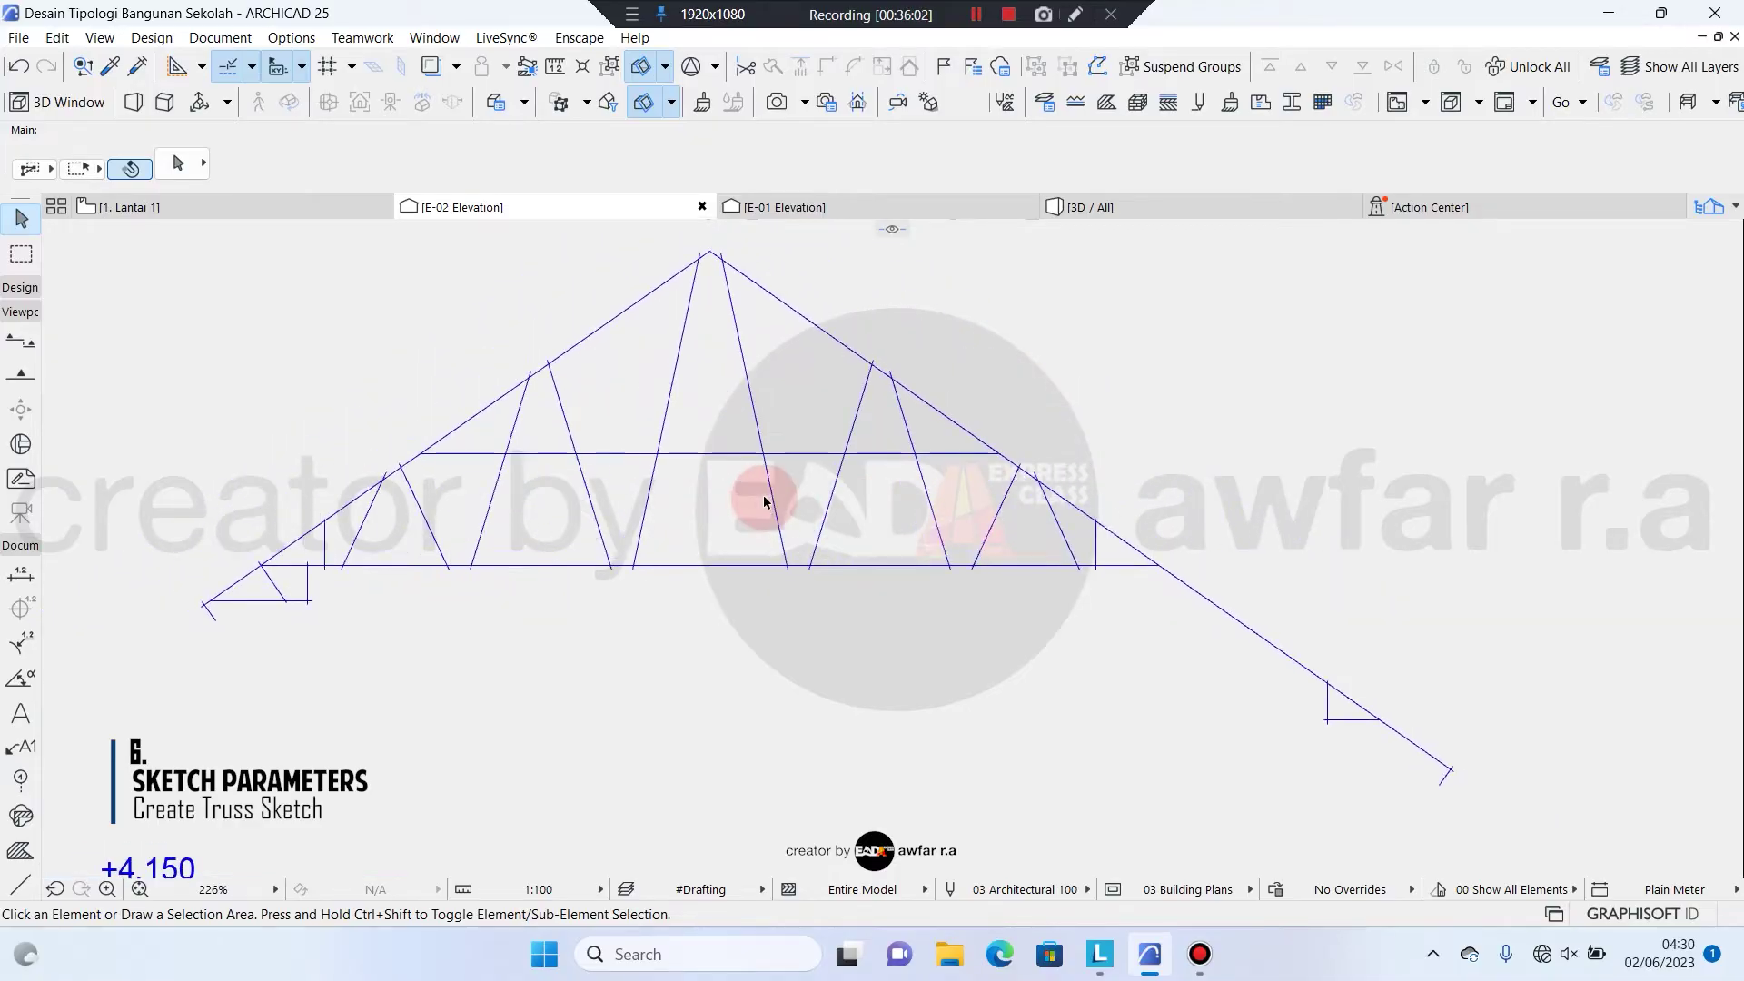
pyautogui.scroll(1, 768, 494)
pyautogui.scroll(-1, 777, 468)
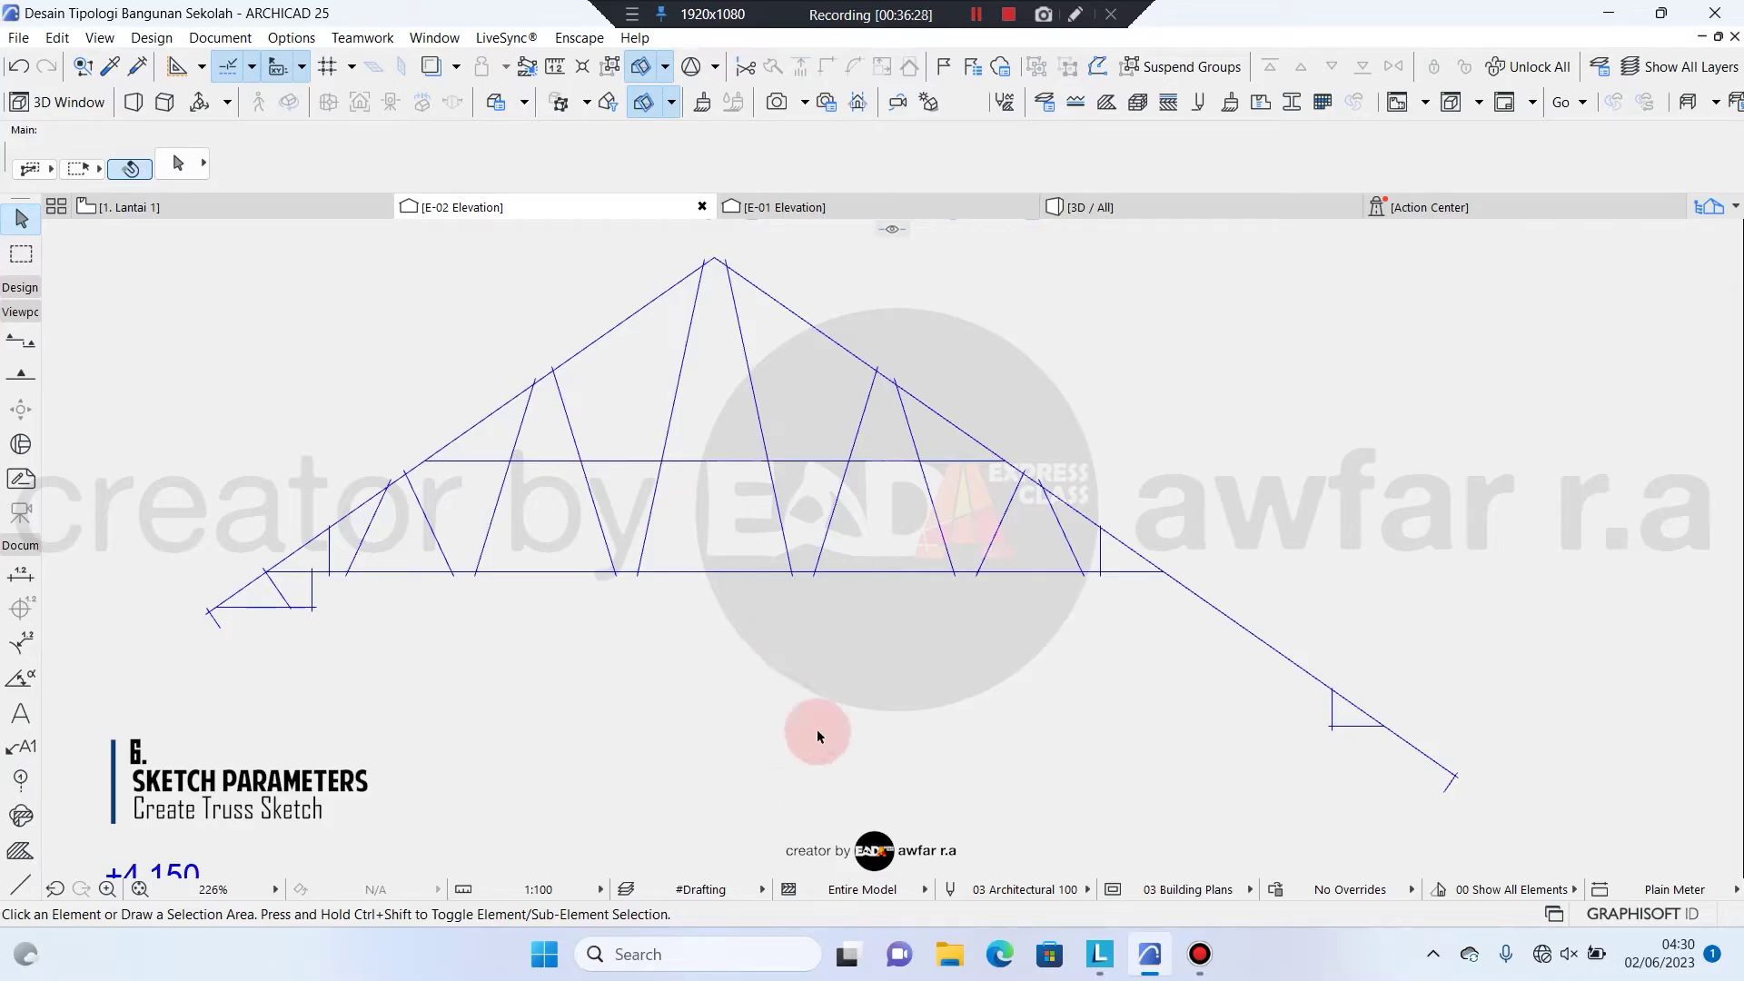
pyautogui.rightClick(834, 346)
pyautogui.click(895, 272)
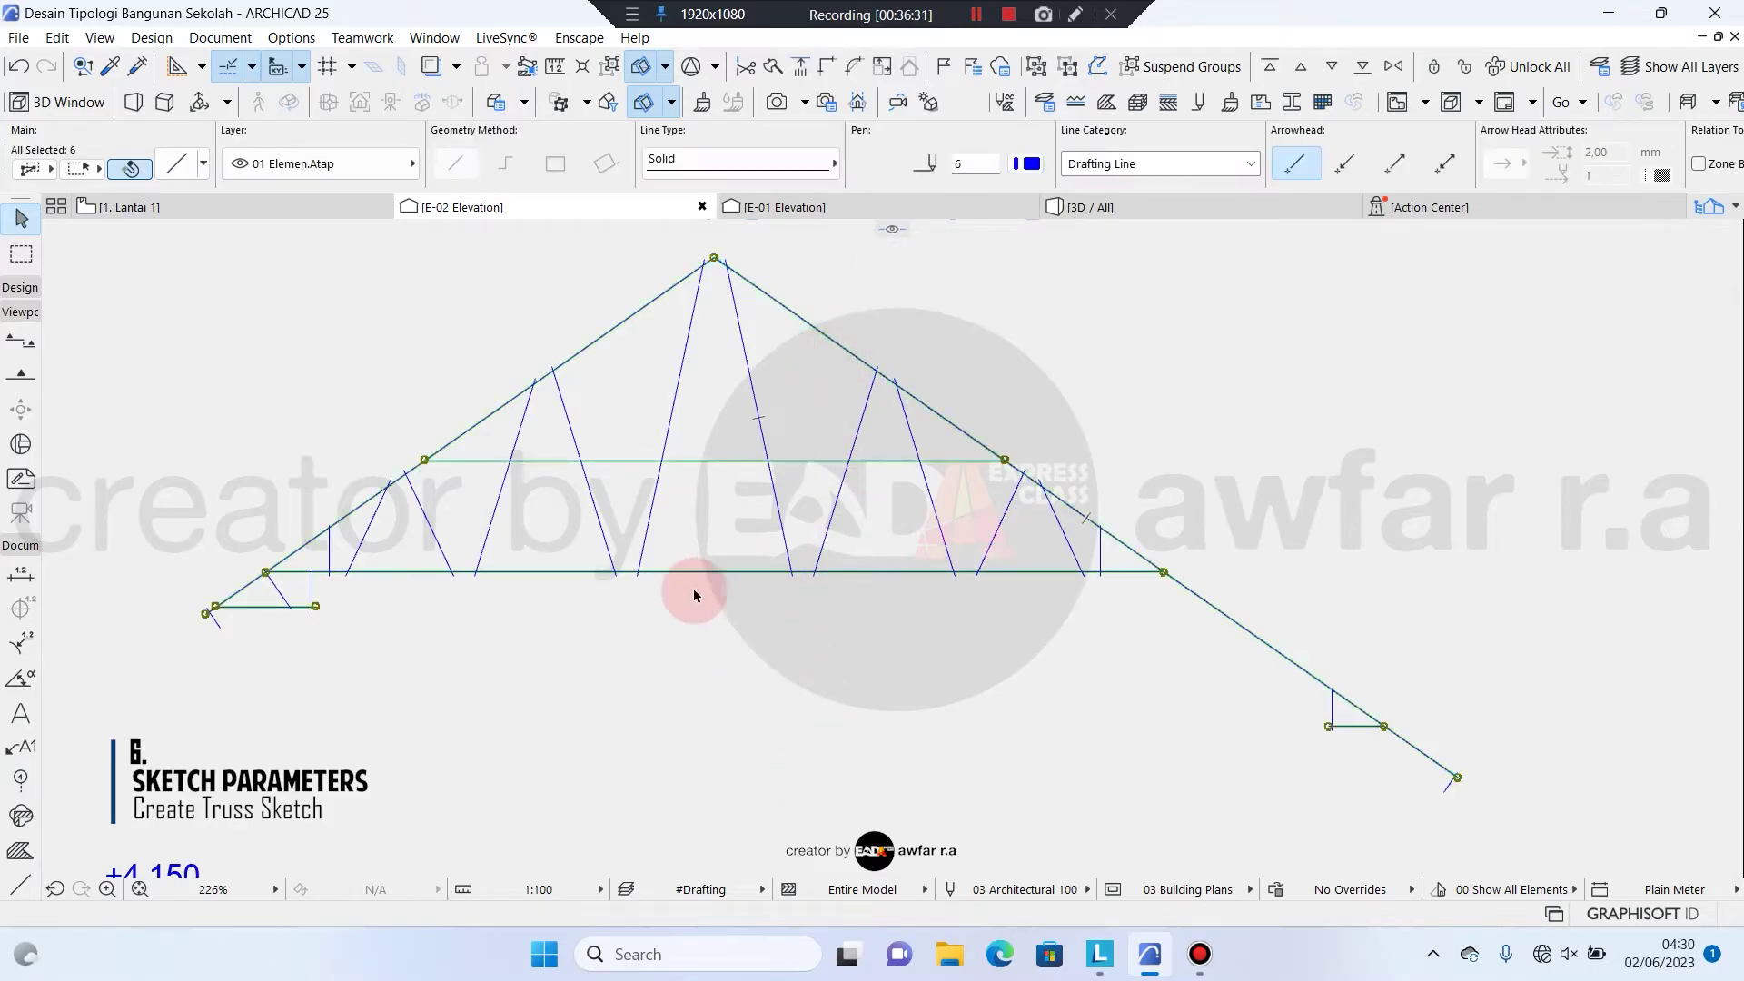
pyautogui.press('Escape')
pyautogui.click(779, 303)
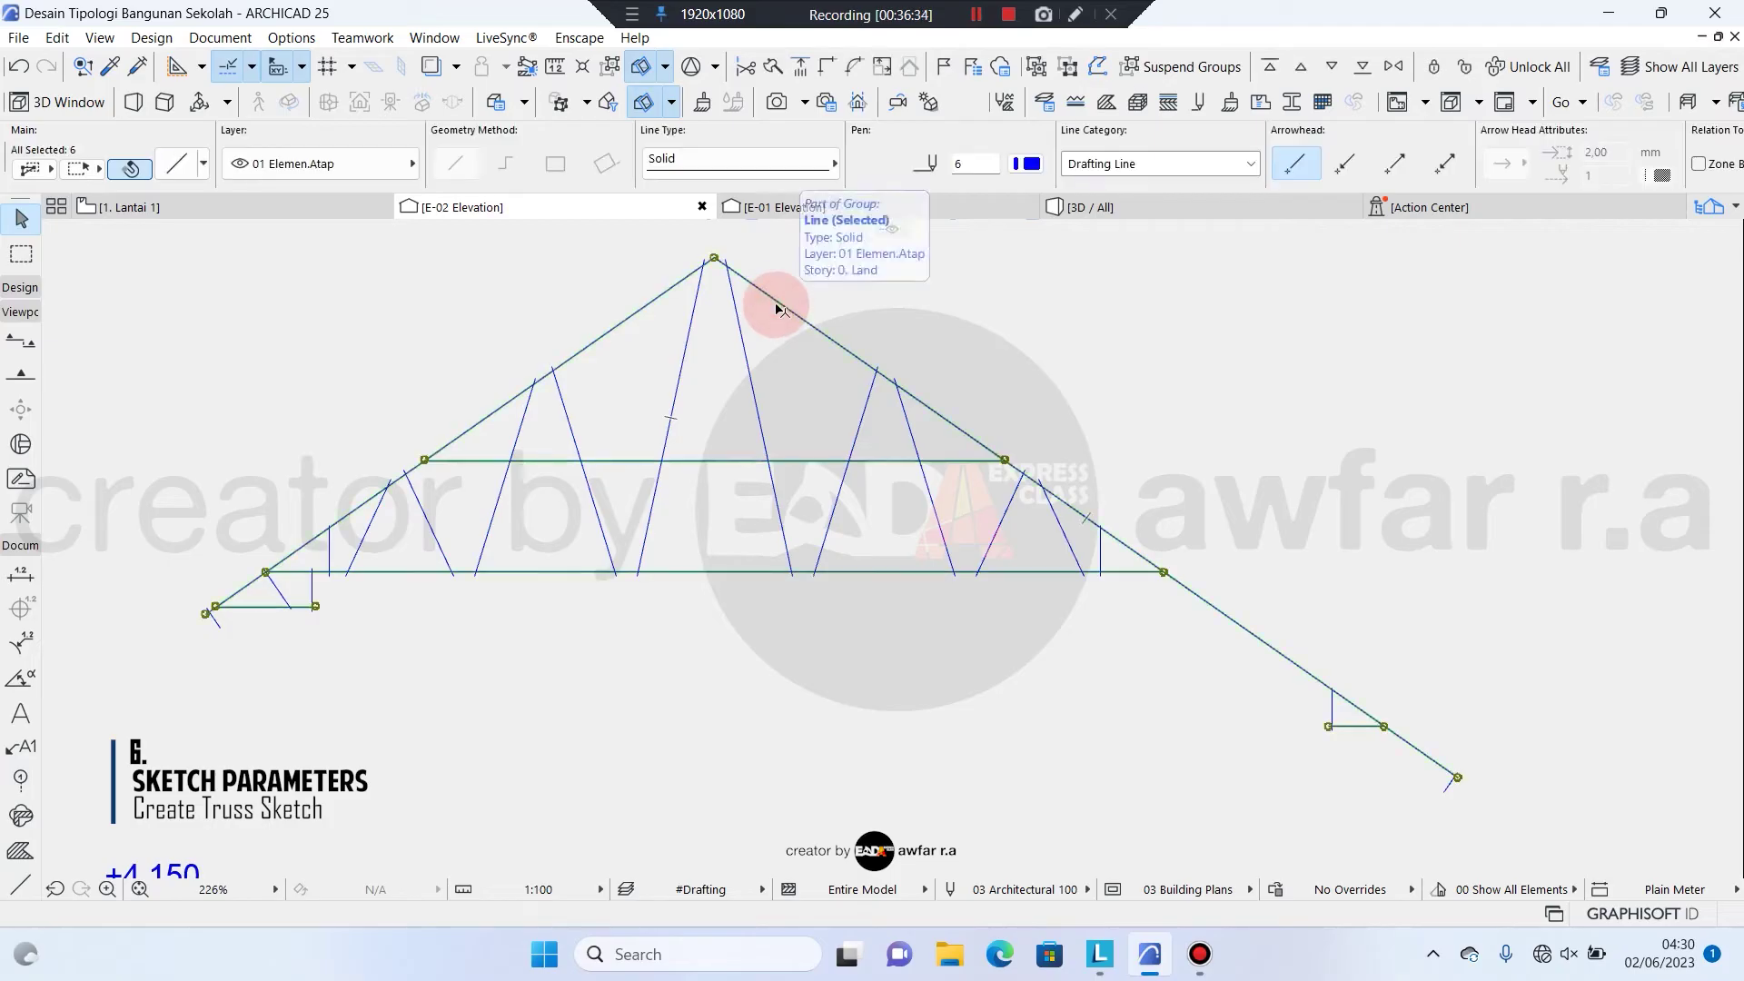
pyautogui.press('Escape')
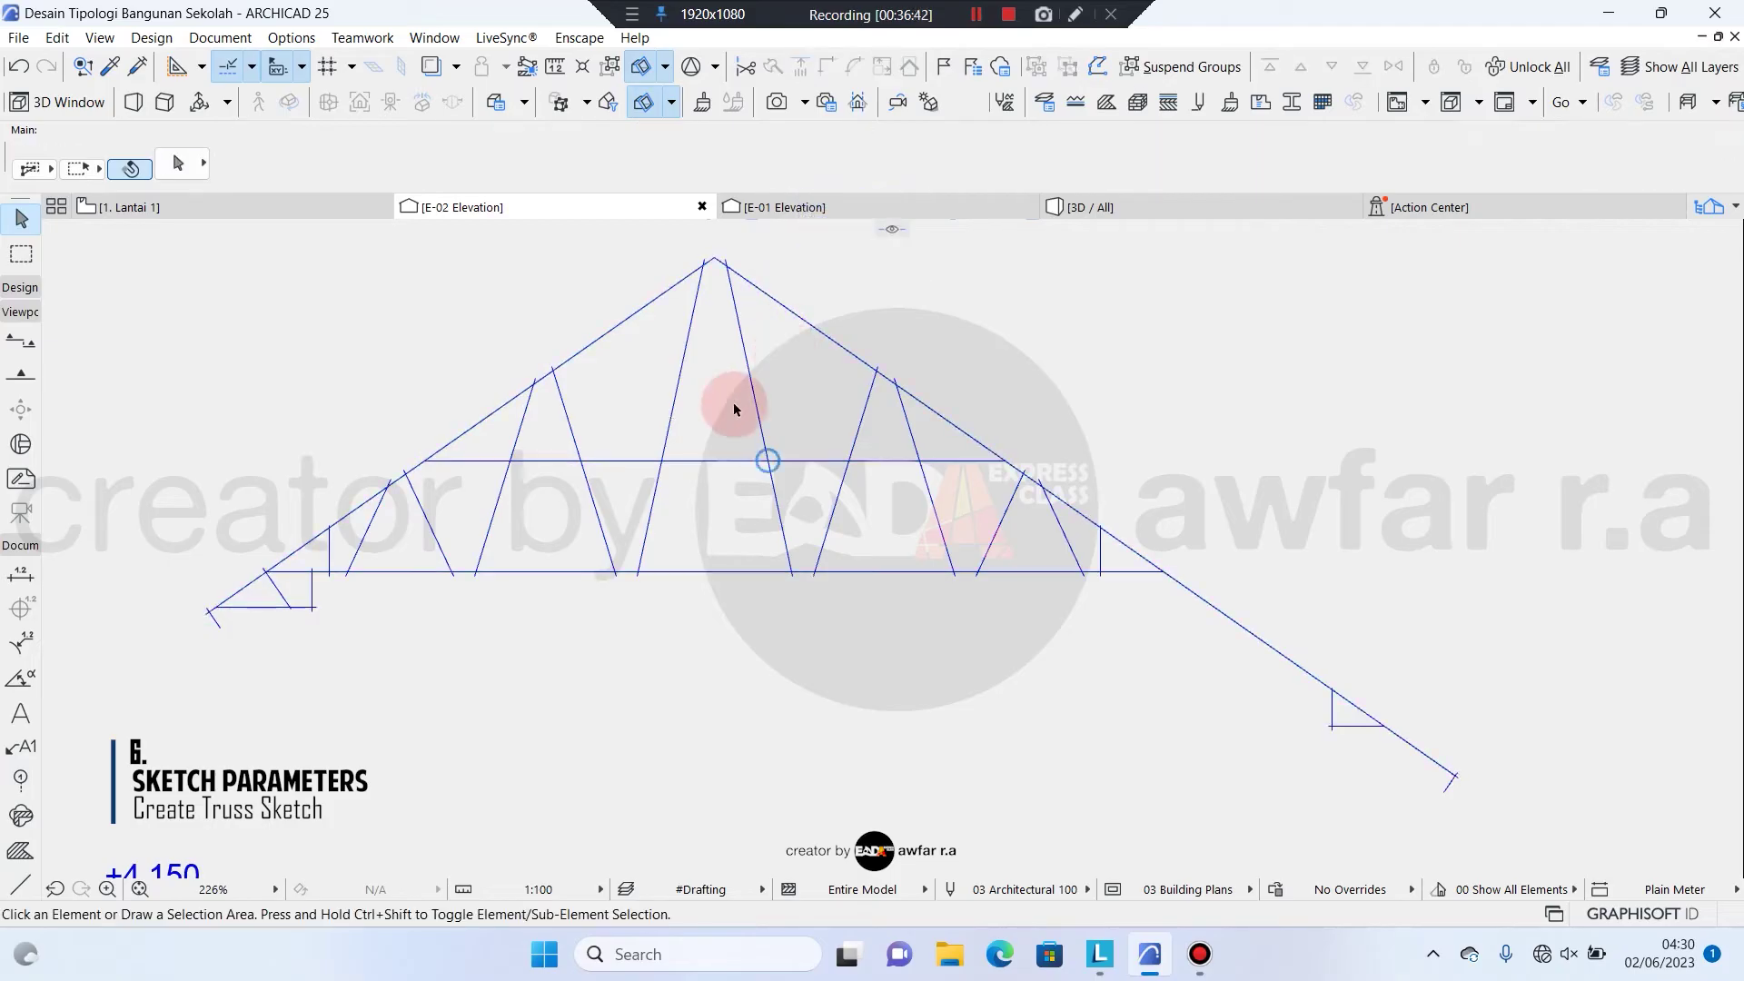
# Compare the chord line group with the vertical and diagonal web line group by selecting them in turn
pyautogui.click(791, 317)
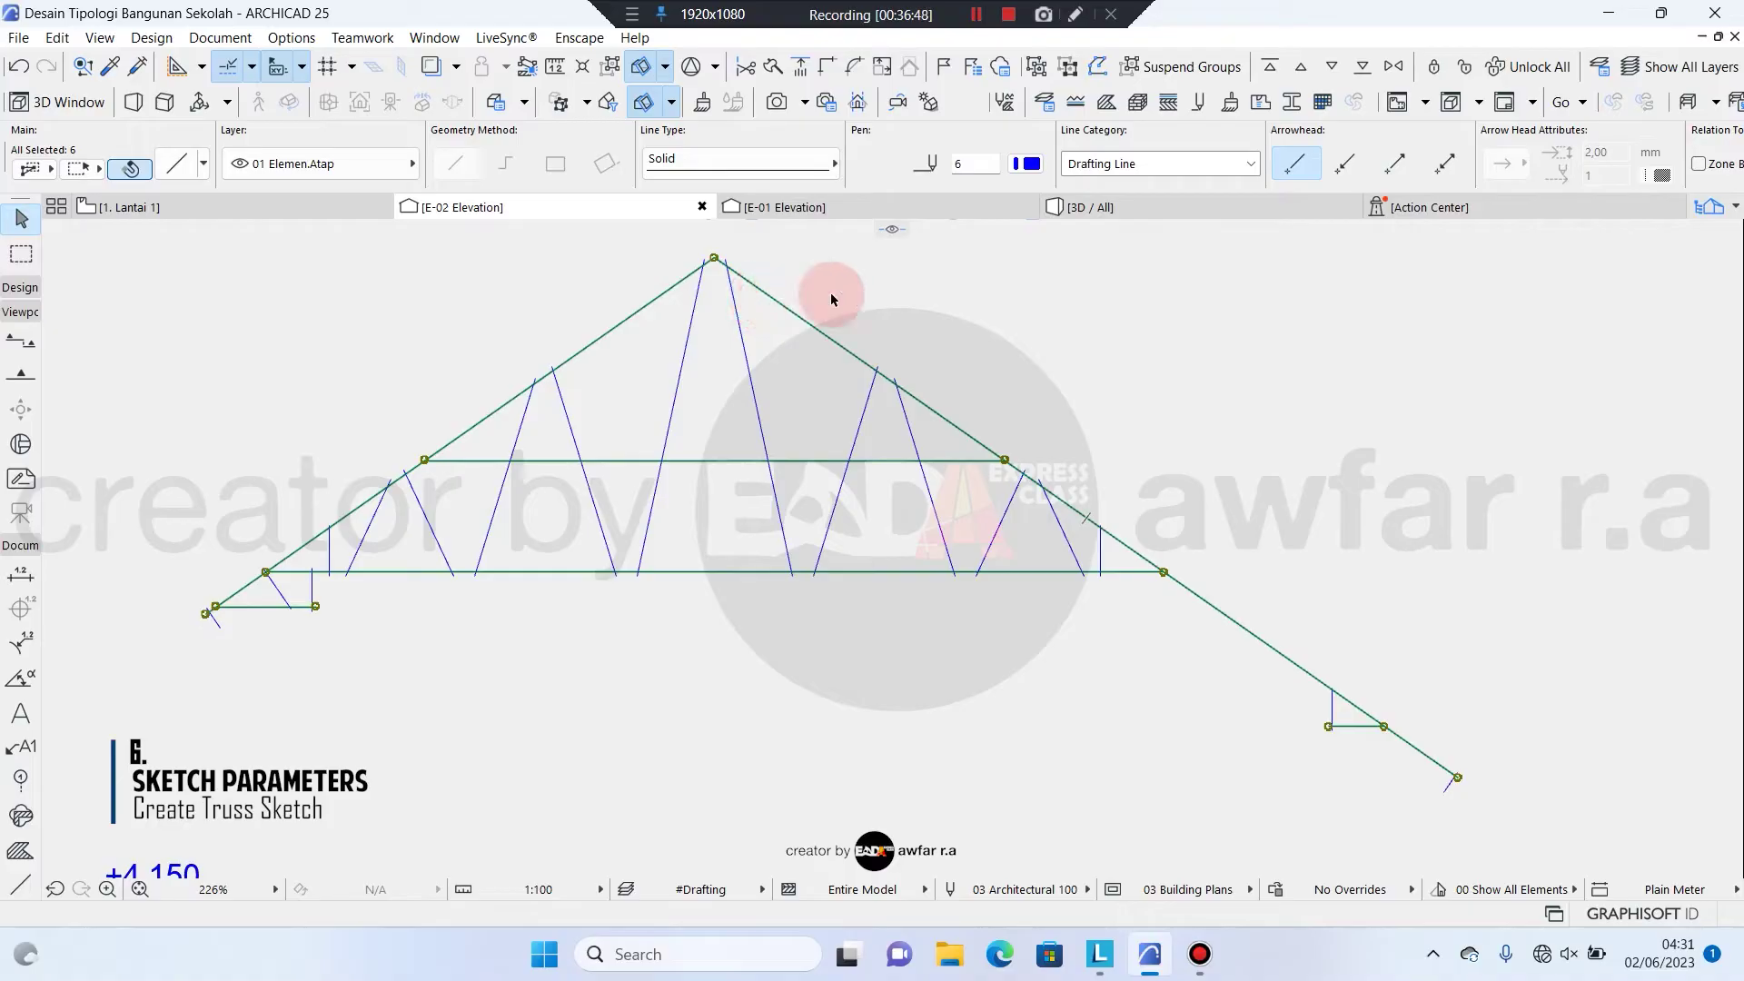
pyautogui.click(749, 329)
pyautogui.click(735, 320)
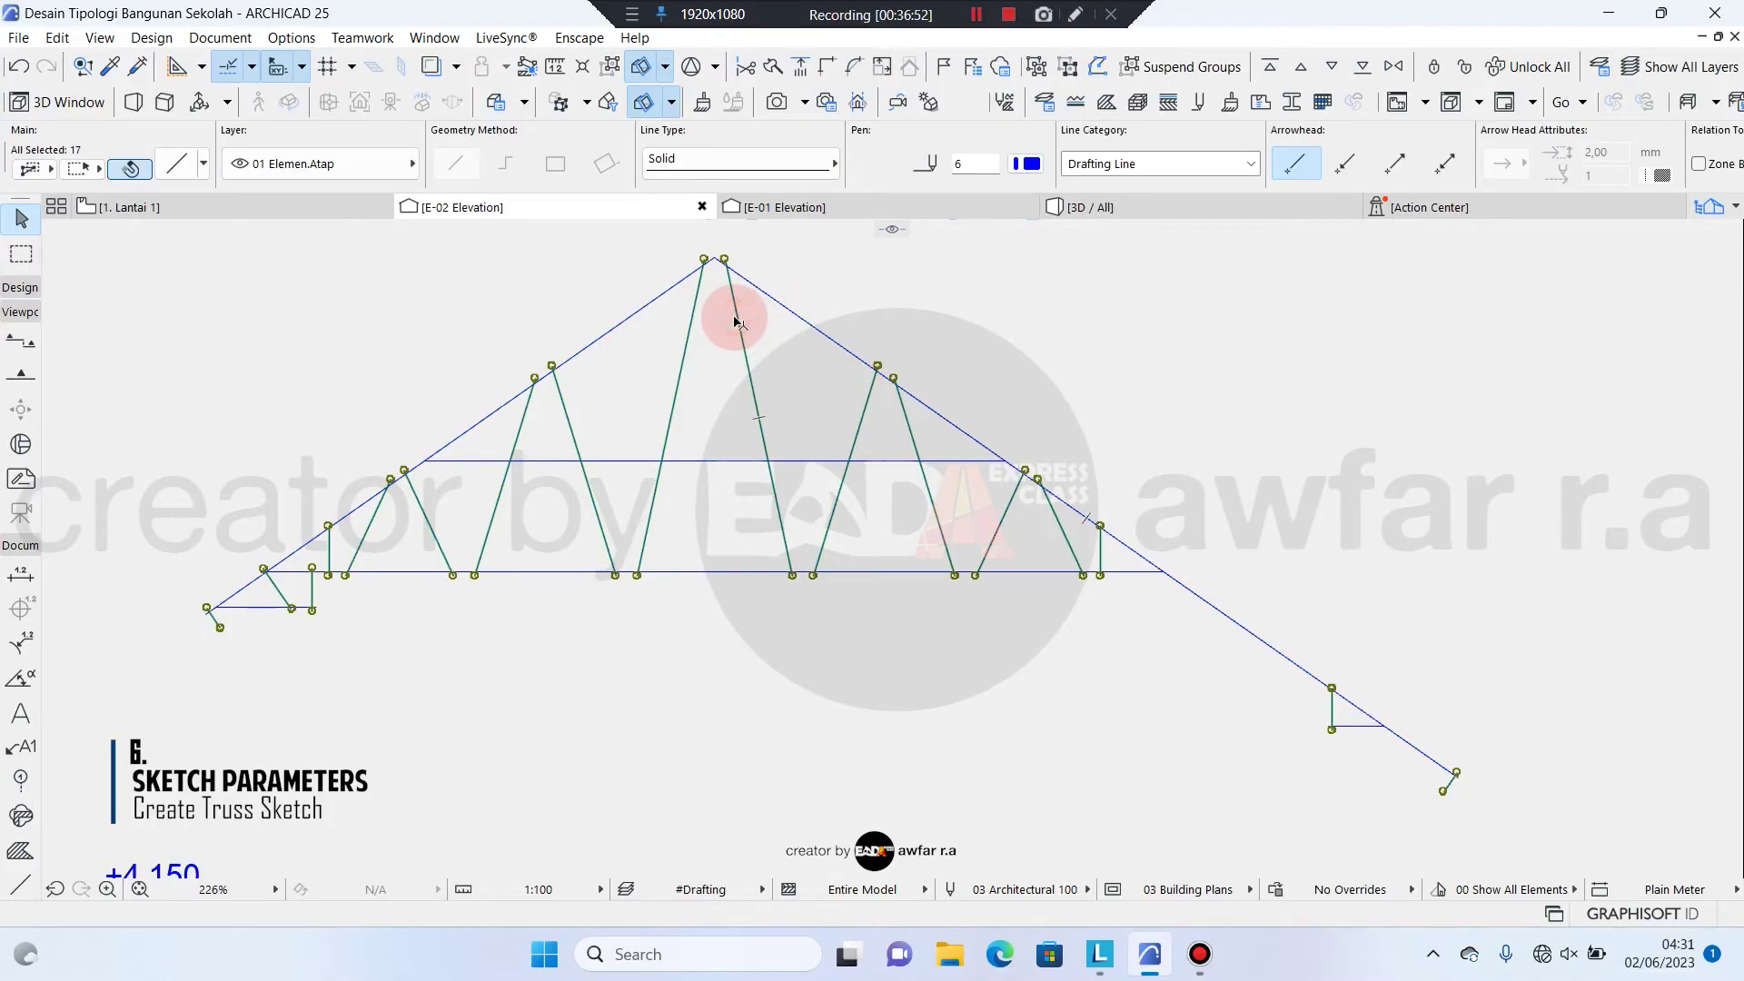
pyautogui.click(822, 289)
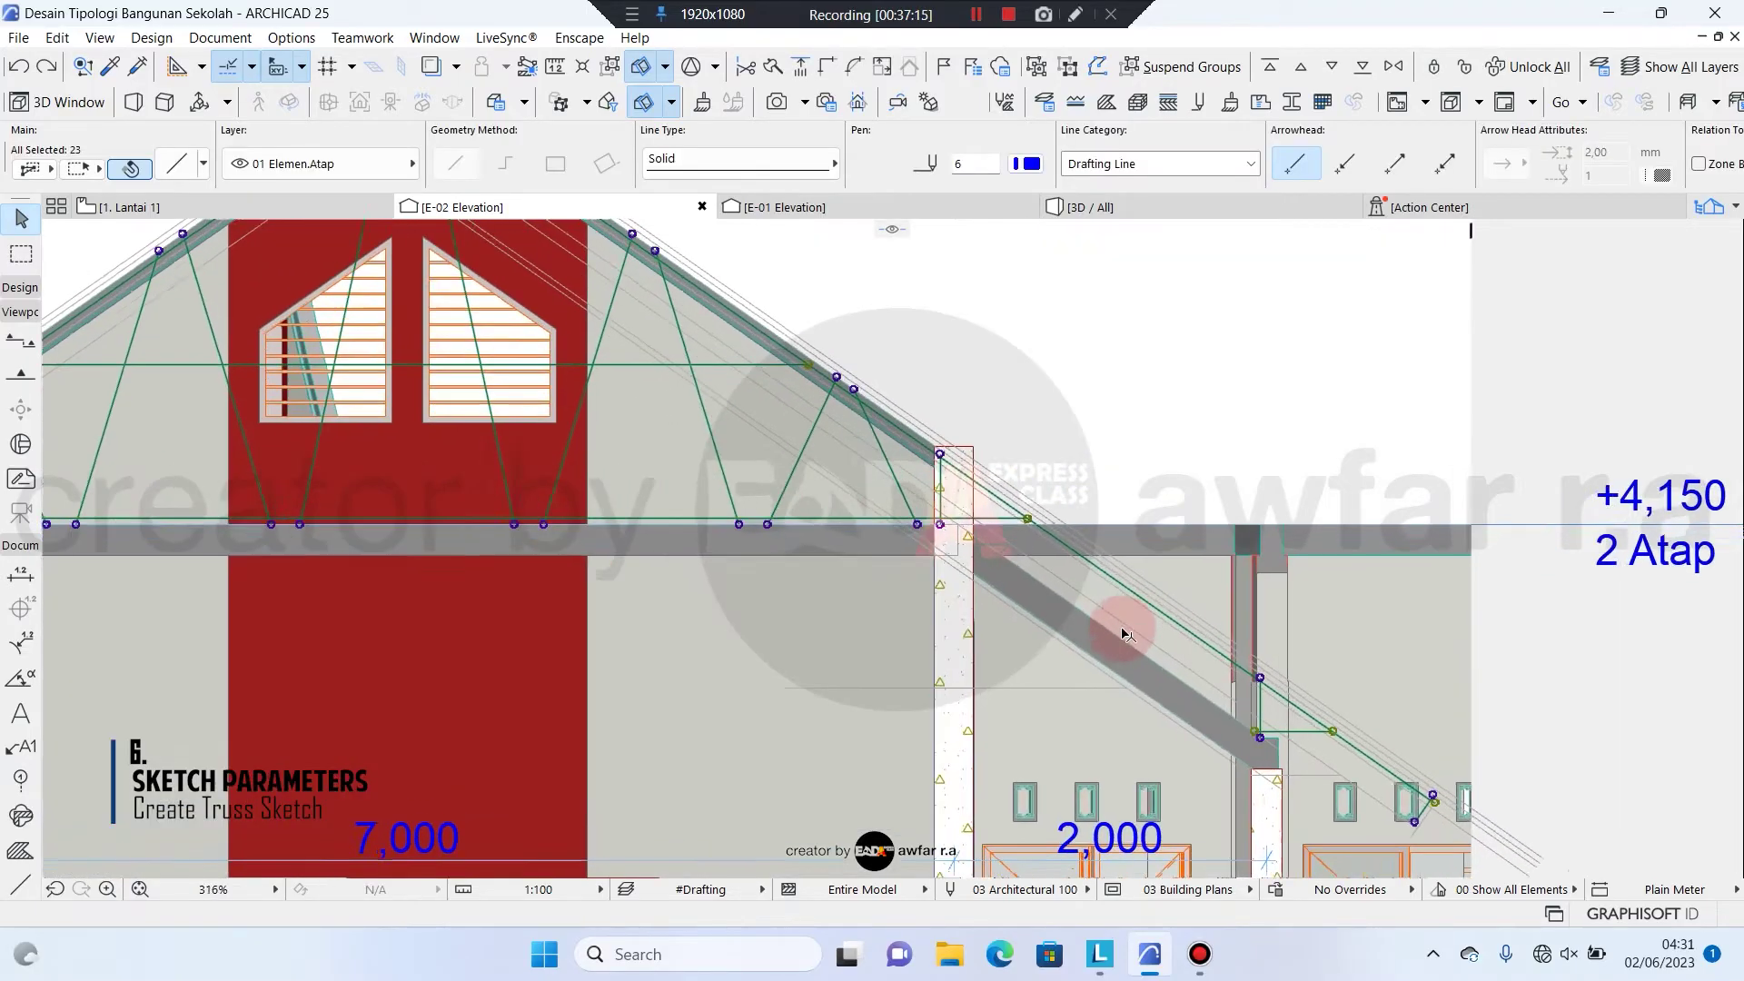
# Clear the line selection and inspect how the truss sketch meets the beam and column at the veranda eave
pyautogui.press('Escape')
pyautogui.scroll(5, 1127, 634)
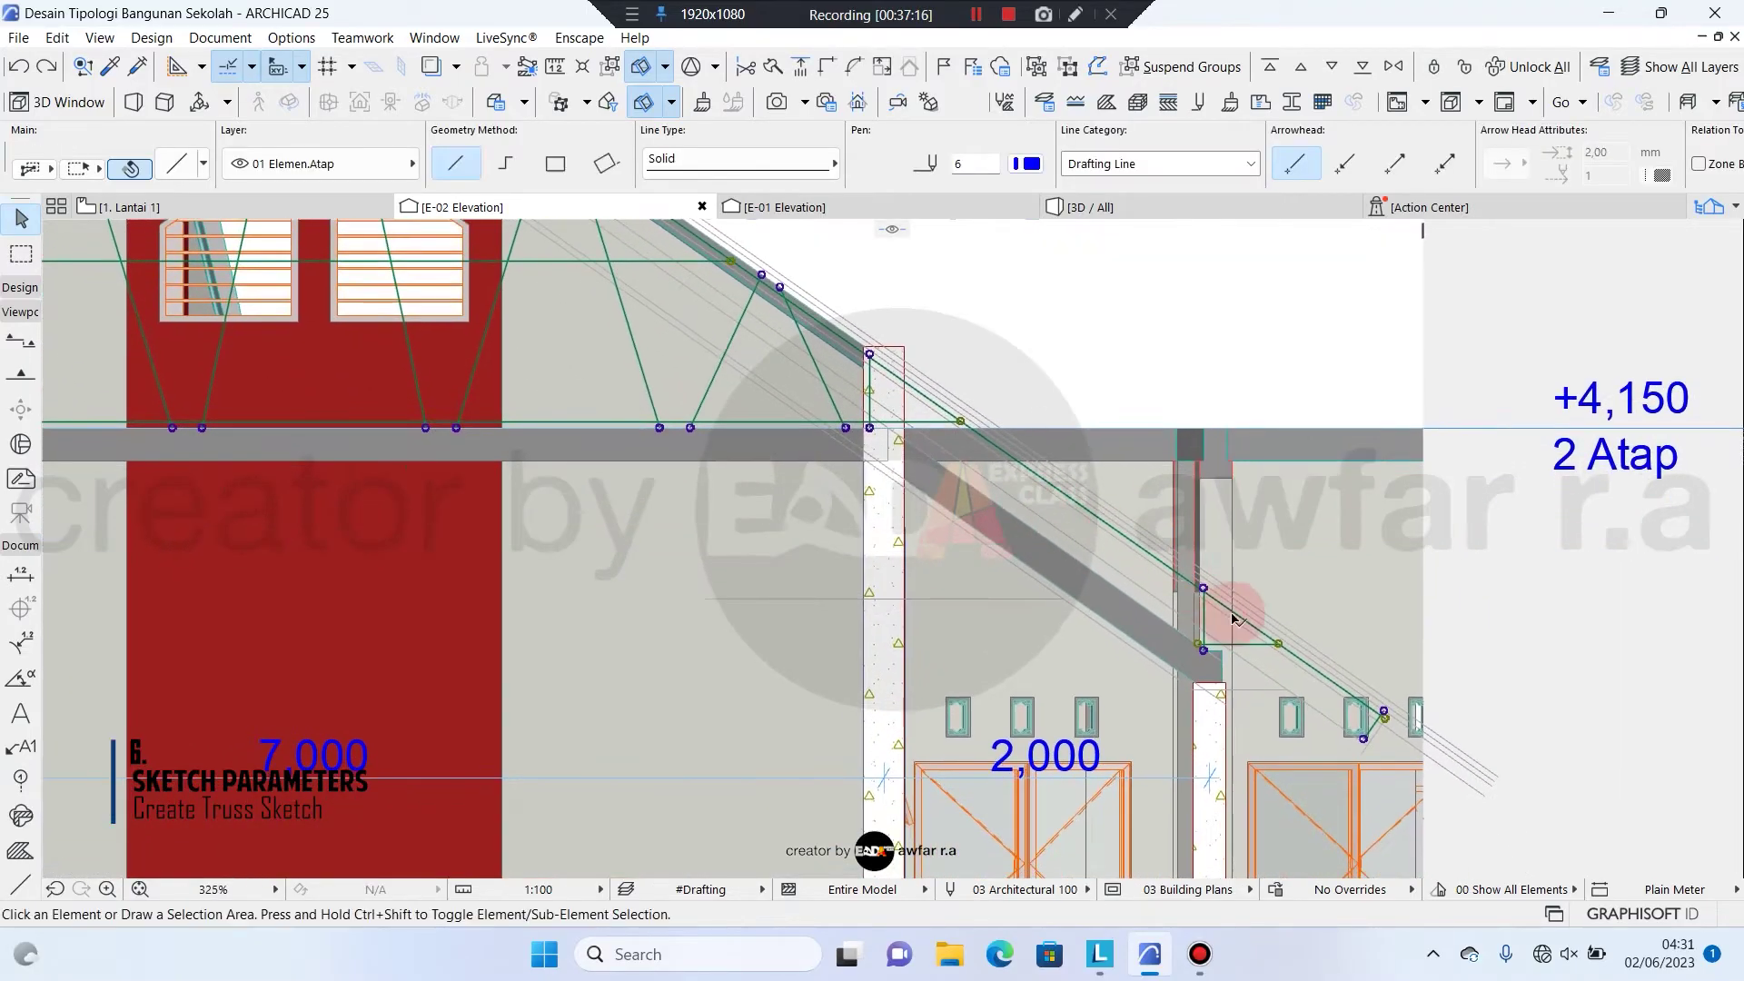
pyautogui.scroll(3, 1114, 575)
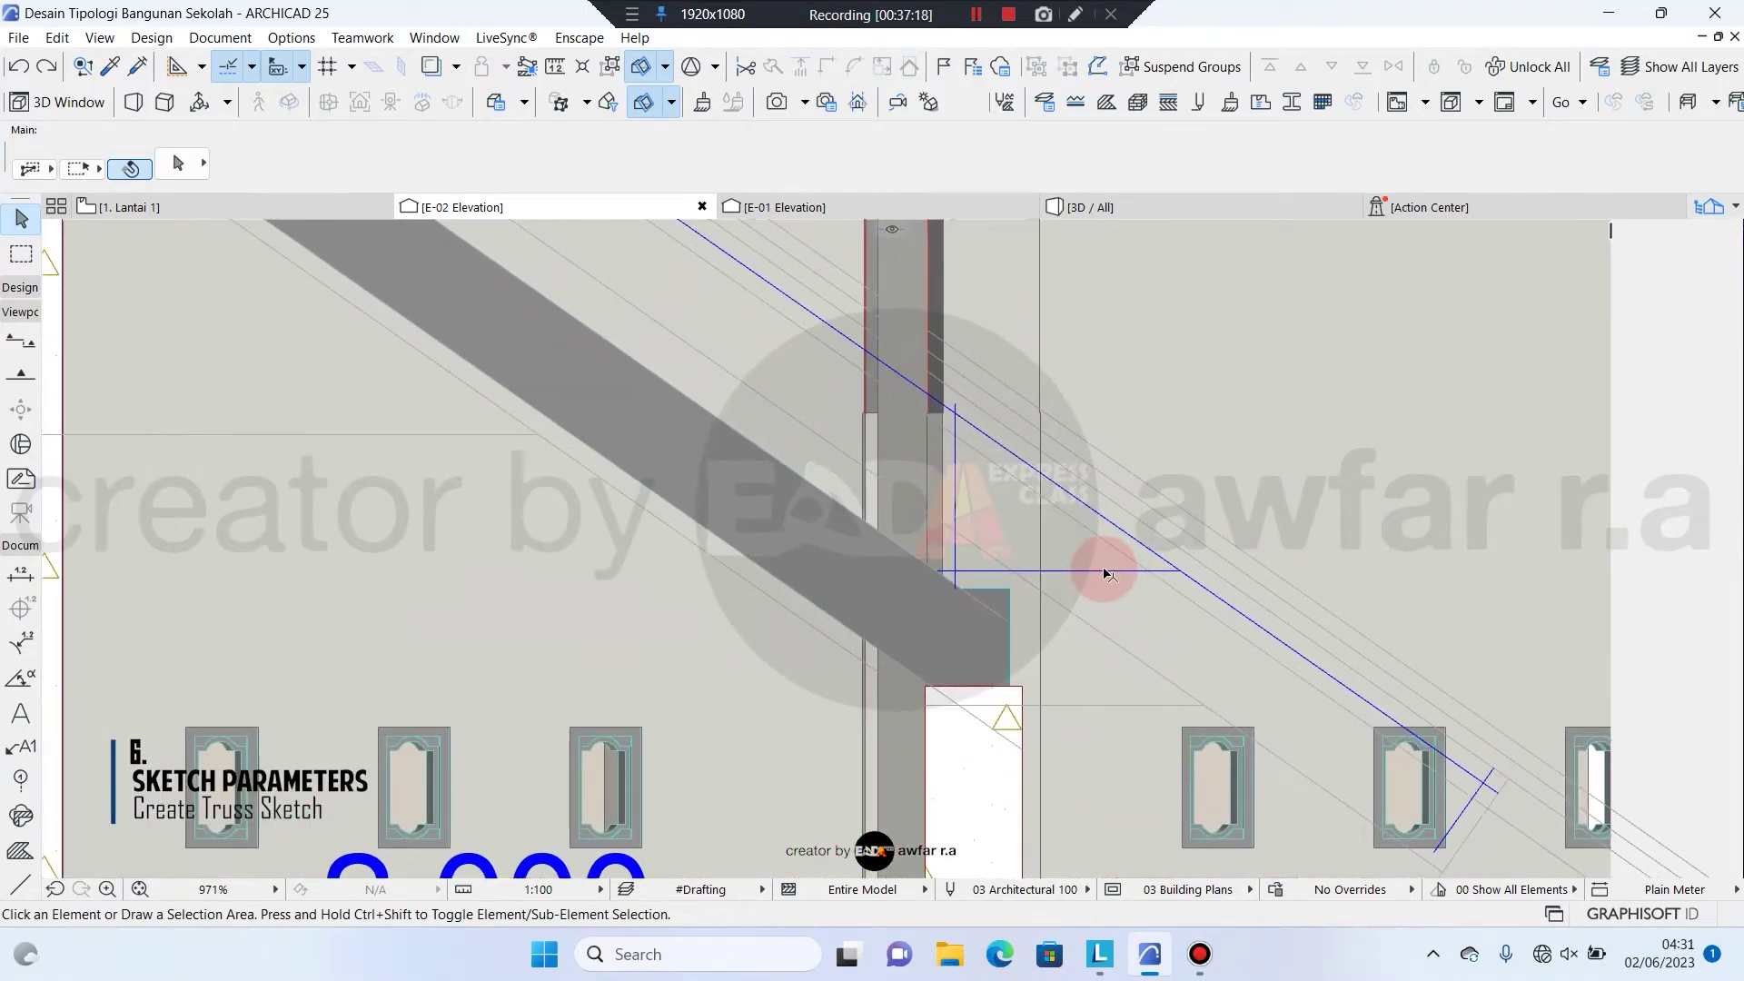
pyautogui.scroll(-1, 804, 379)
pyautogui.moveTo(1171, 572)
pyautogui.mouseDown(button='middle')
pyautogui.moveTo(970, 473)
pyautogui.moveTo(1008, 569)
pyautogui.mouseUp(button='middle')
pyautogui.scroll(-3, 1072, 586)
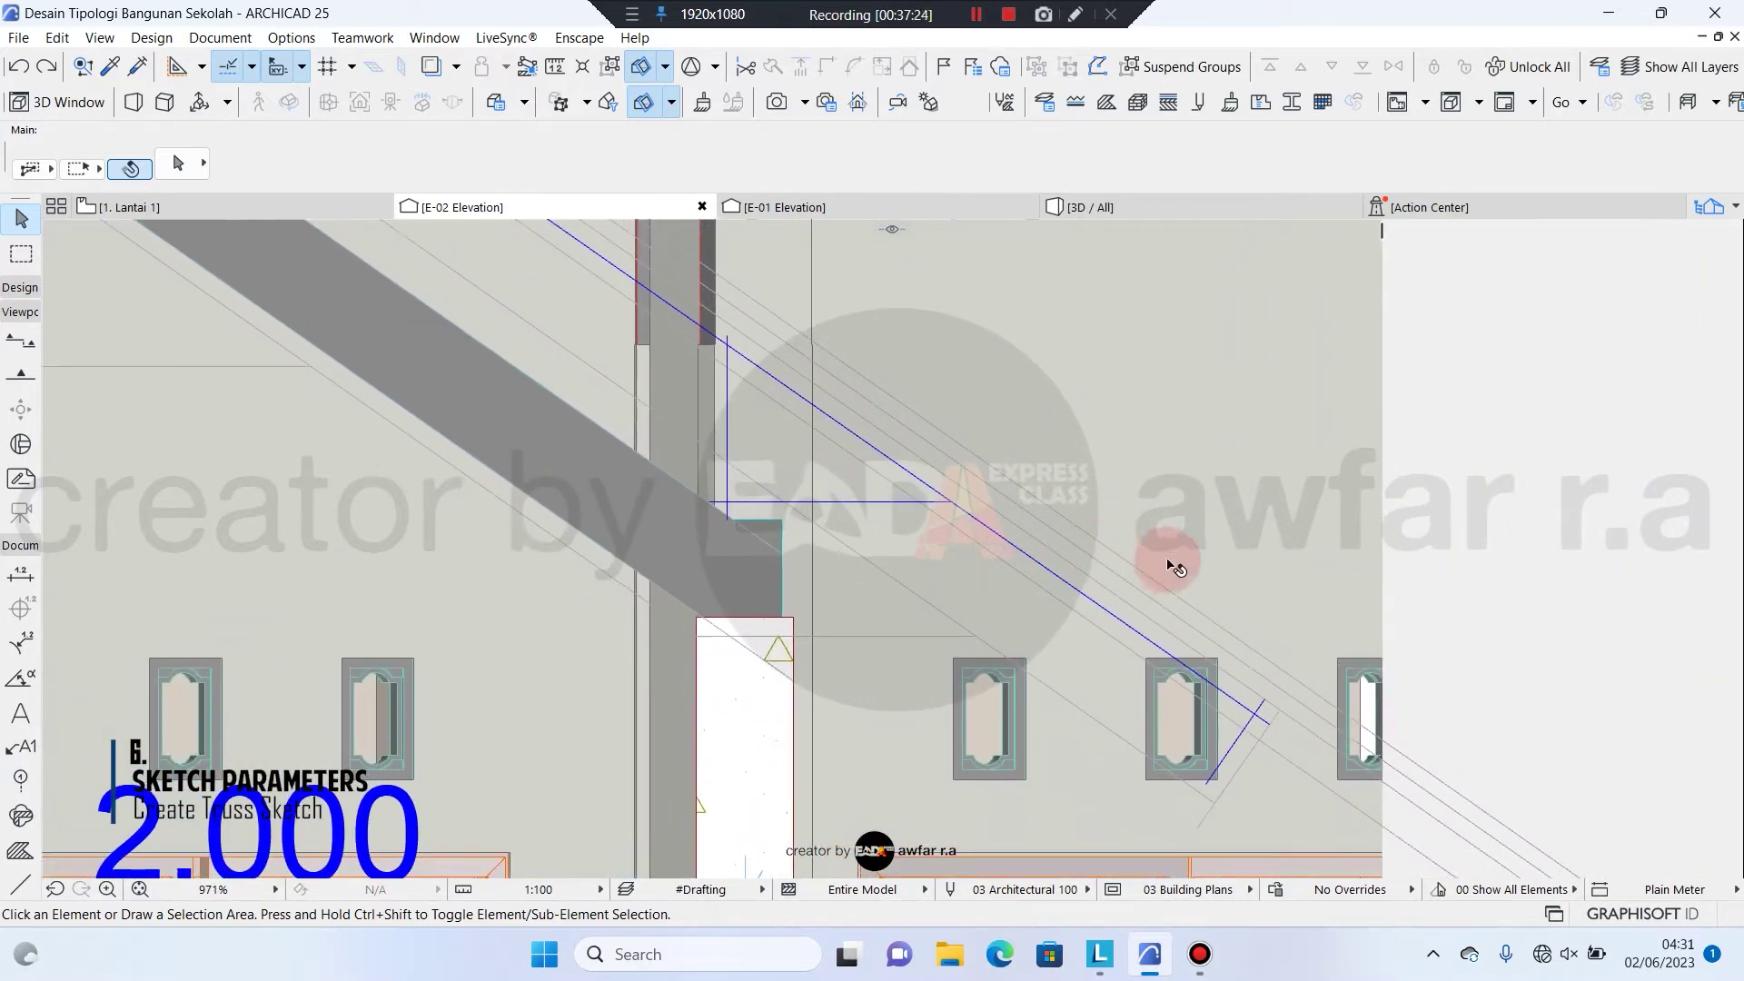
# Inspect the truss sketch at the ridge, at the wall beside the veranda, and at the opposite eave
pyautogui.scroll(-8, 1304, 707)
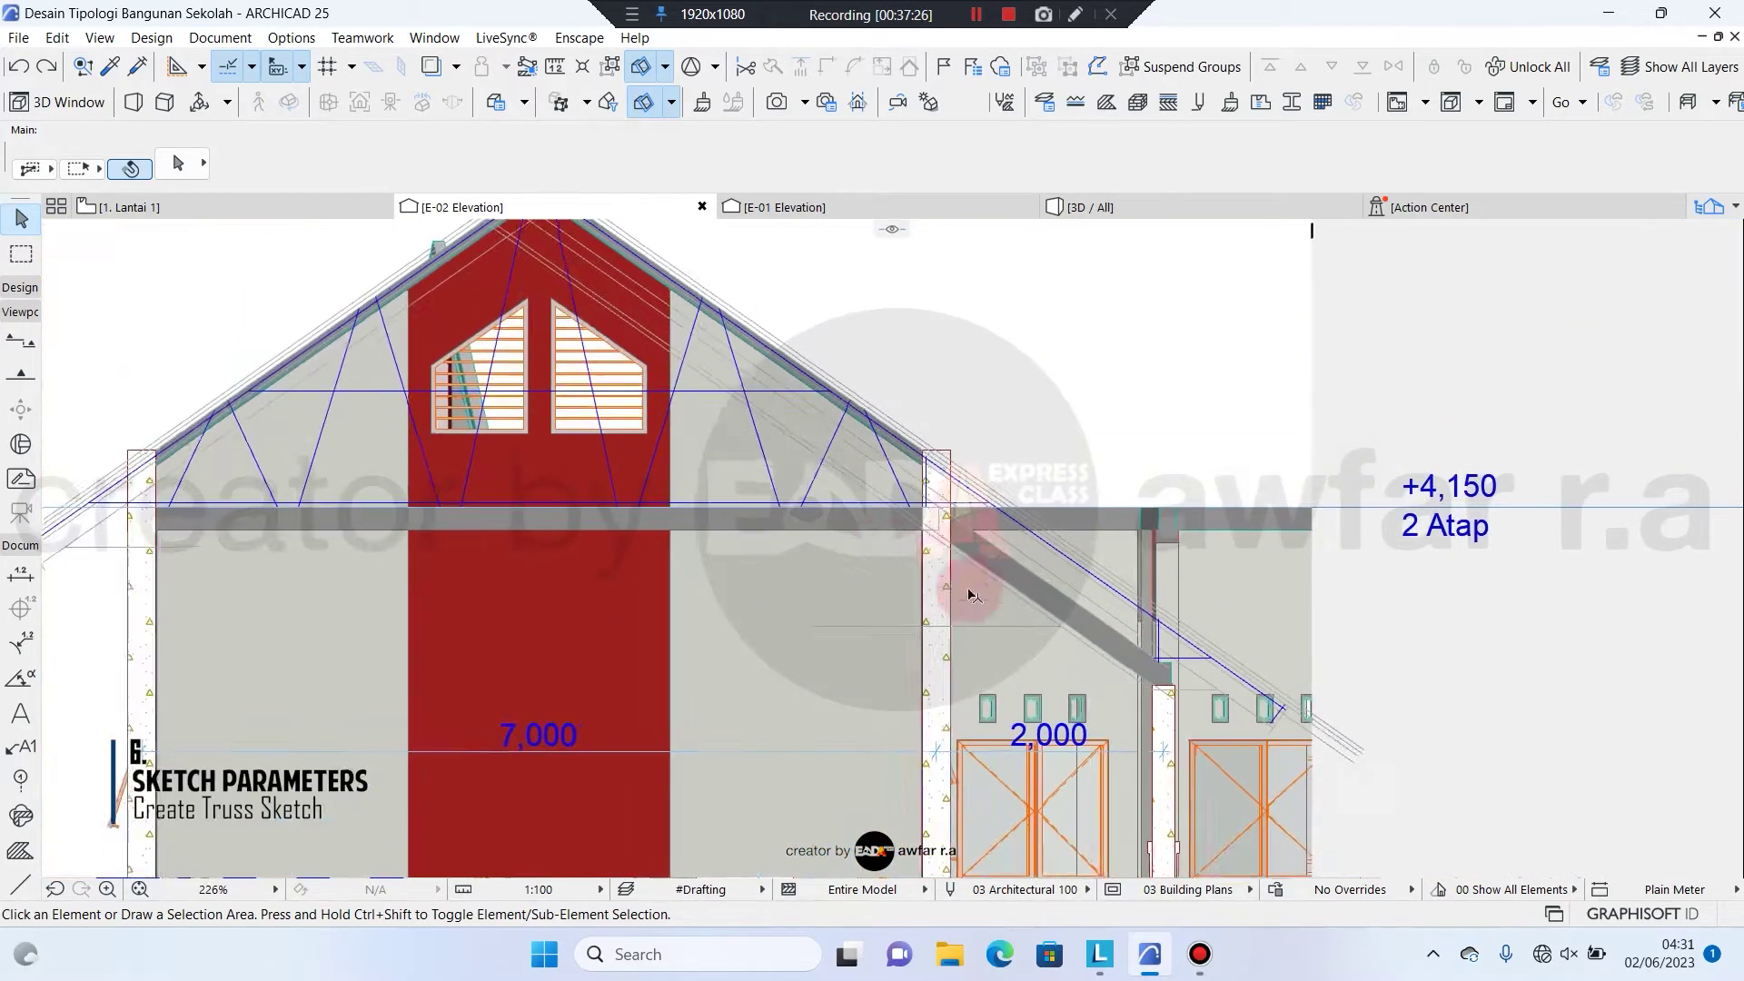
pyautogui.moveTo(970, 596); pyautogui.dragTo(1152, 713, button='middle')
pyautogui.scroll(8, 704, 314)
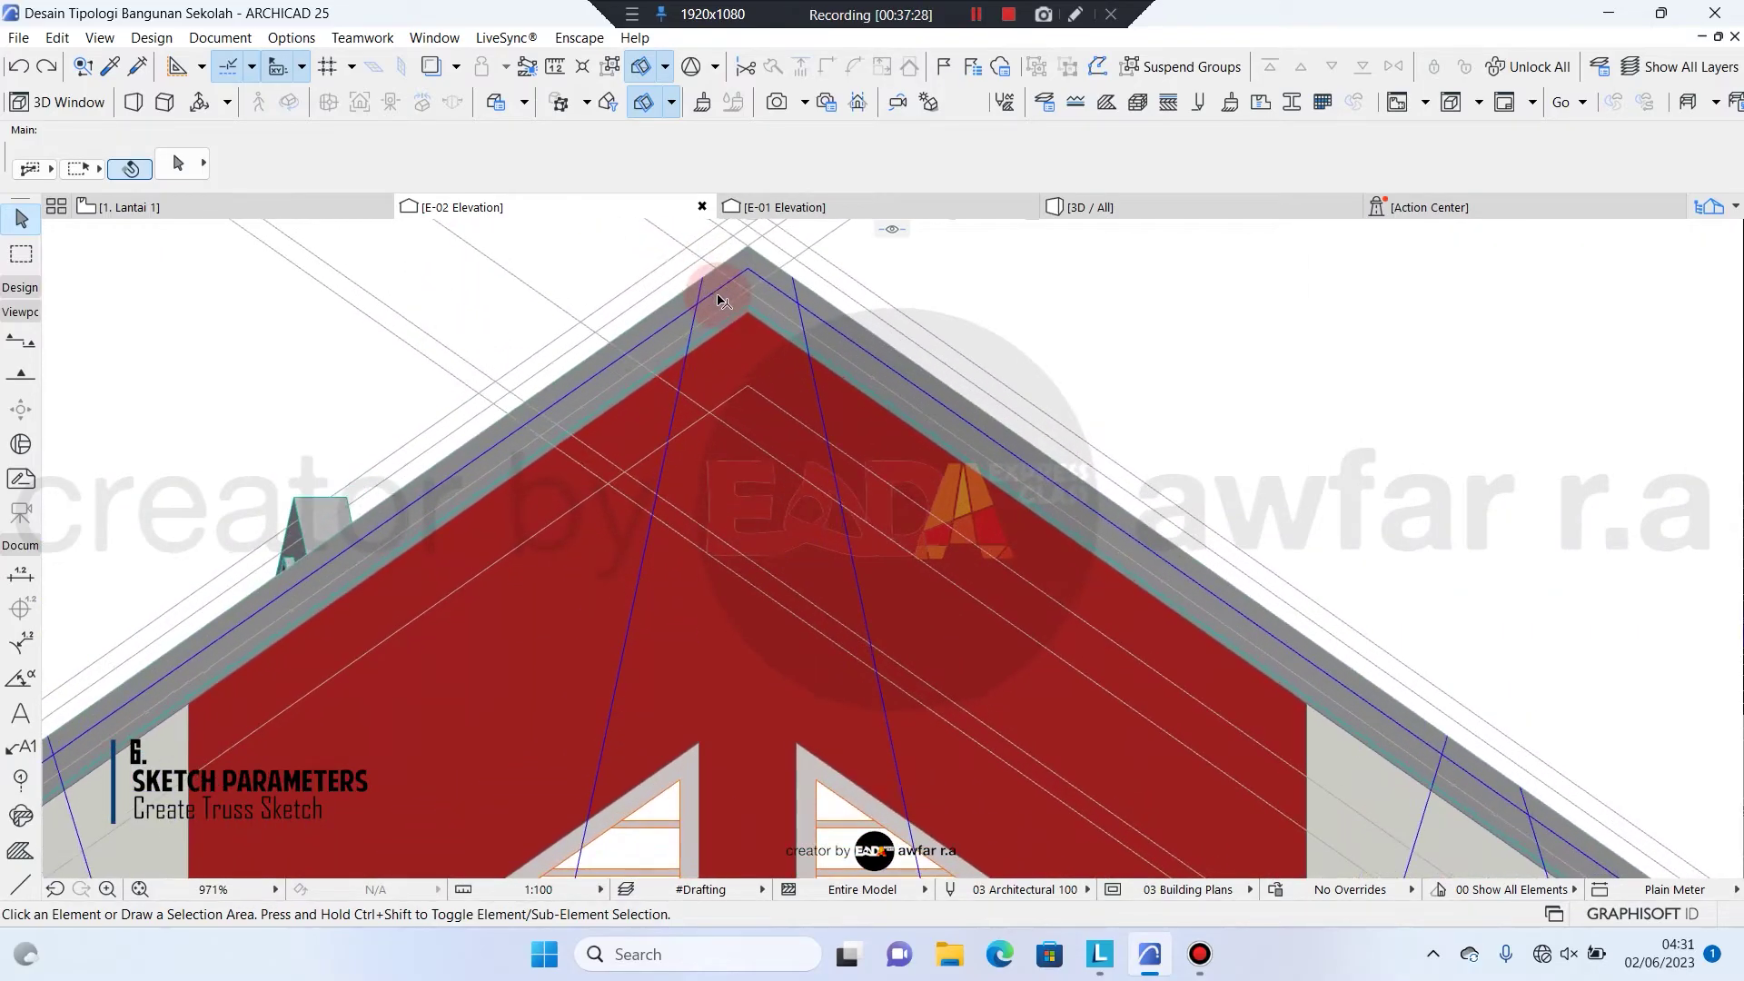
pyautogui.scroll(-10, 704, 334)
pyautogui.scroll(5, 1181, 750)
pyautogui.scroll(3, 1272, 673)
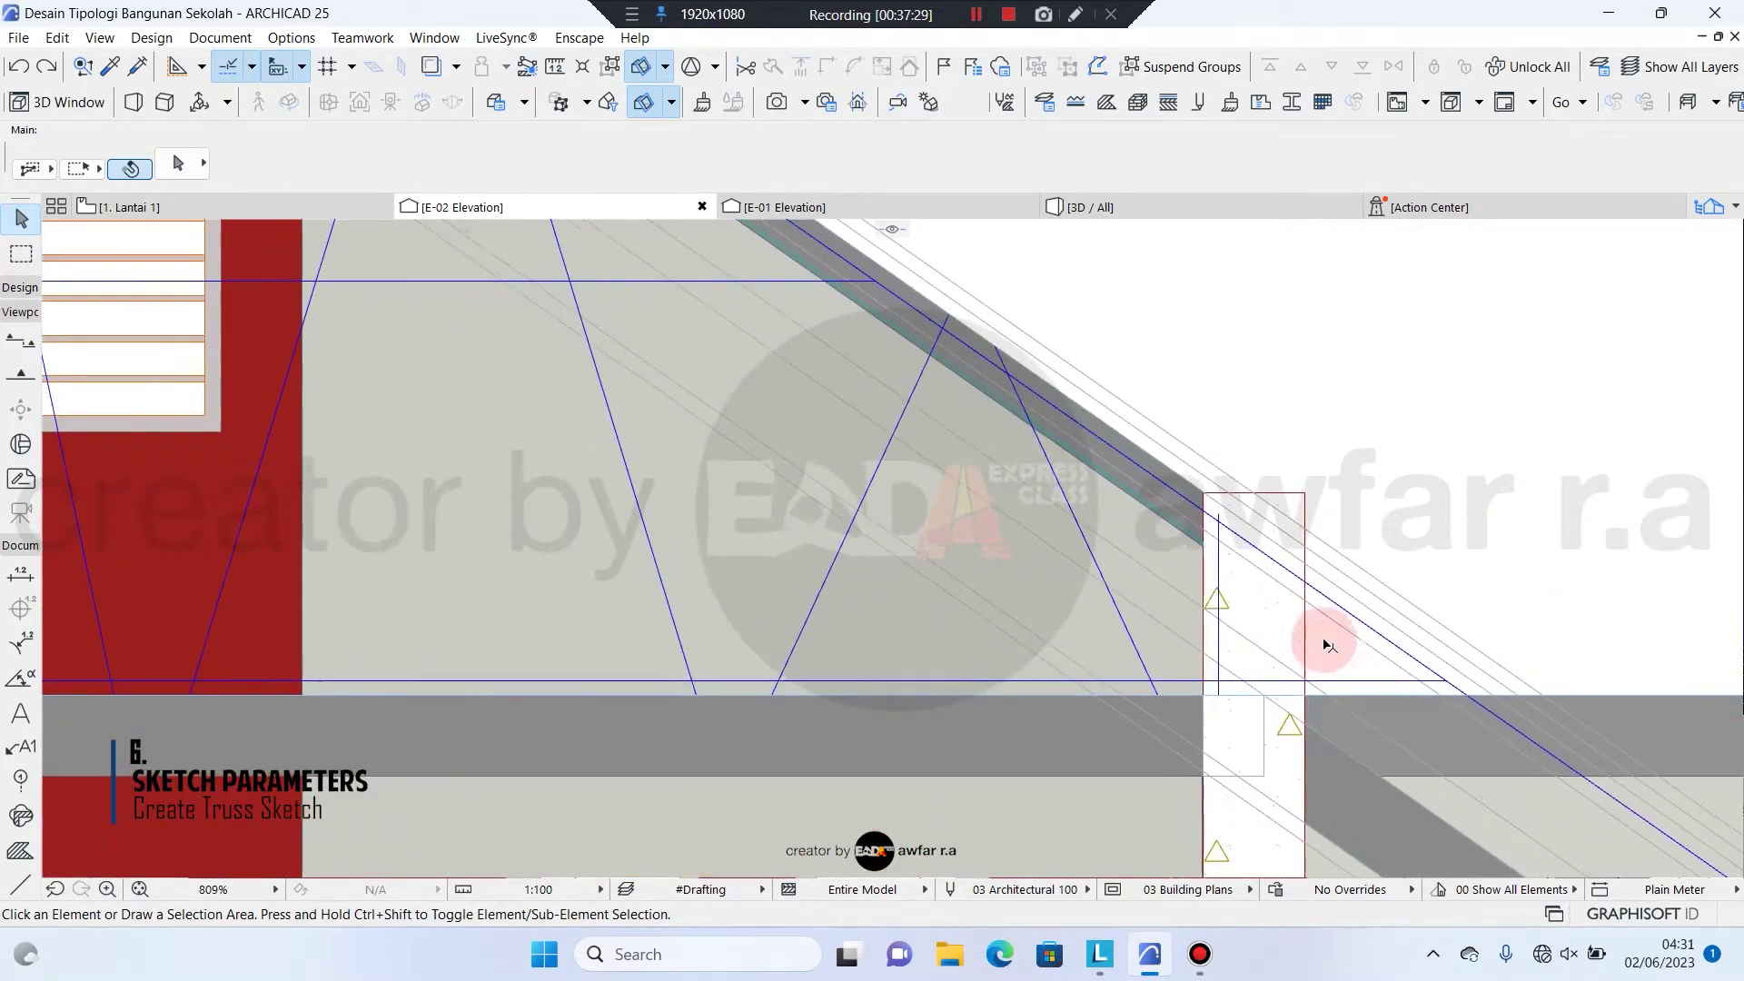
pyautogui.scroll(-6, 1201, 625)
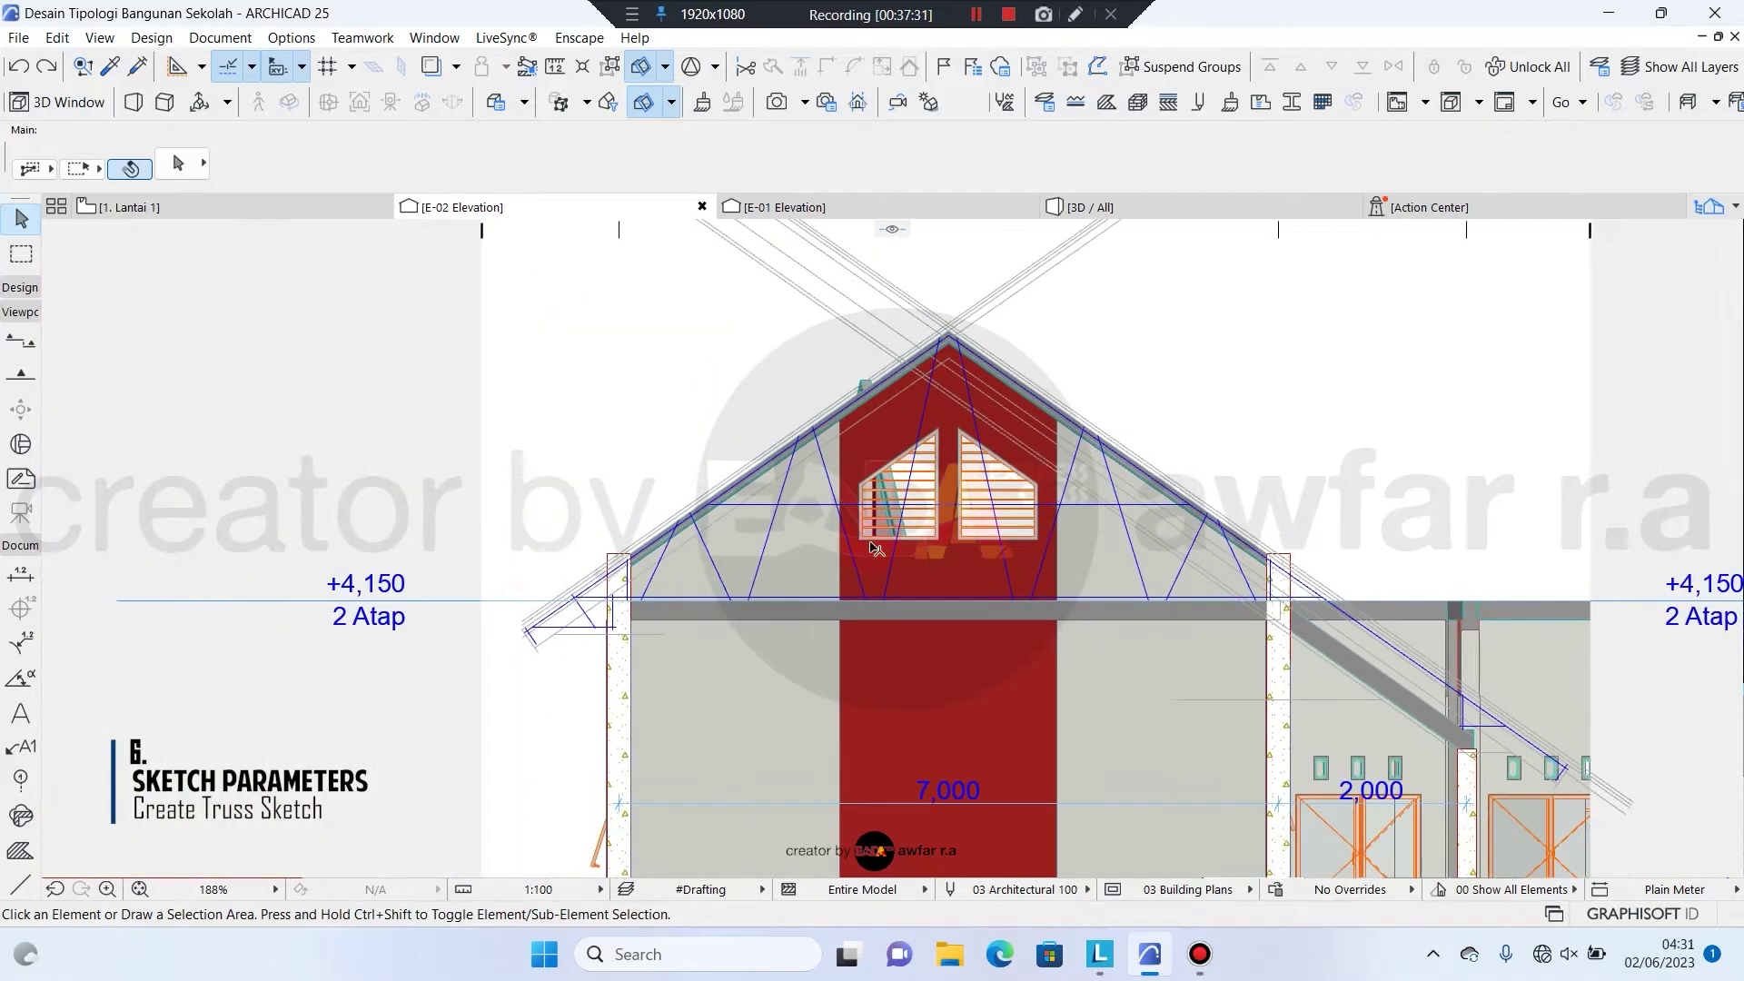
pyautogui.scroll(6, 547, 624)
pyautogui.scroll(2, 650, 643)
pyautogui.moveTo(827, 590); pyautogui.dragTo(673, 591, button='middle')
pyautogui.scroll(-1, 461, 509)
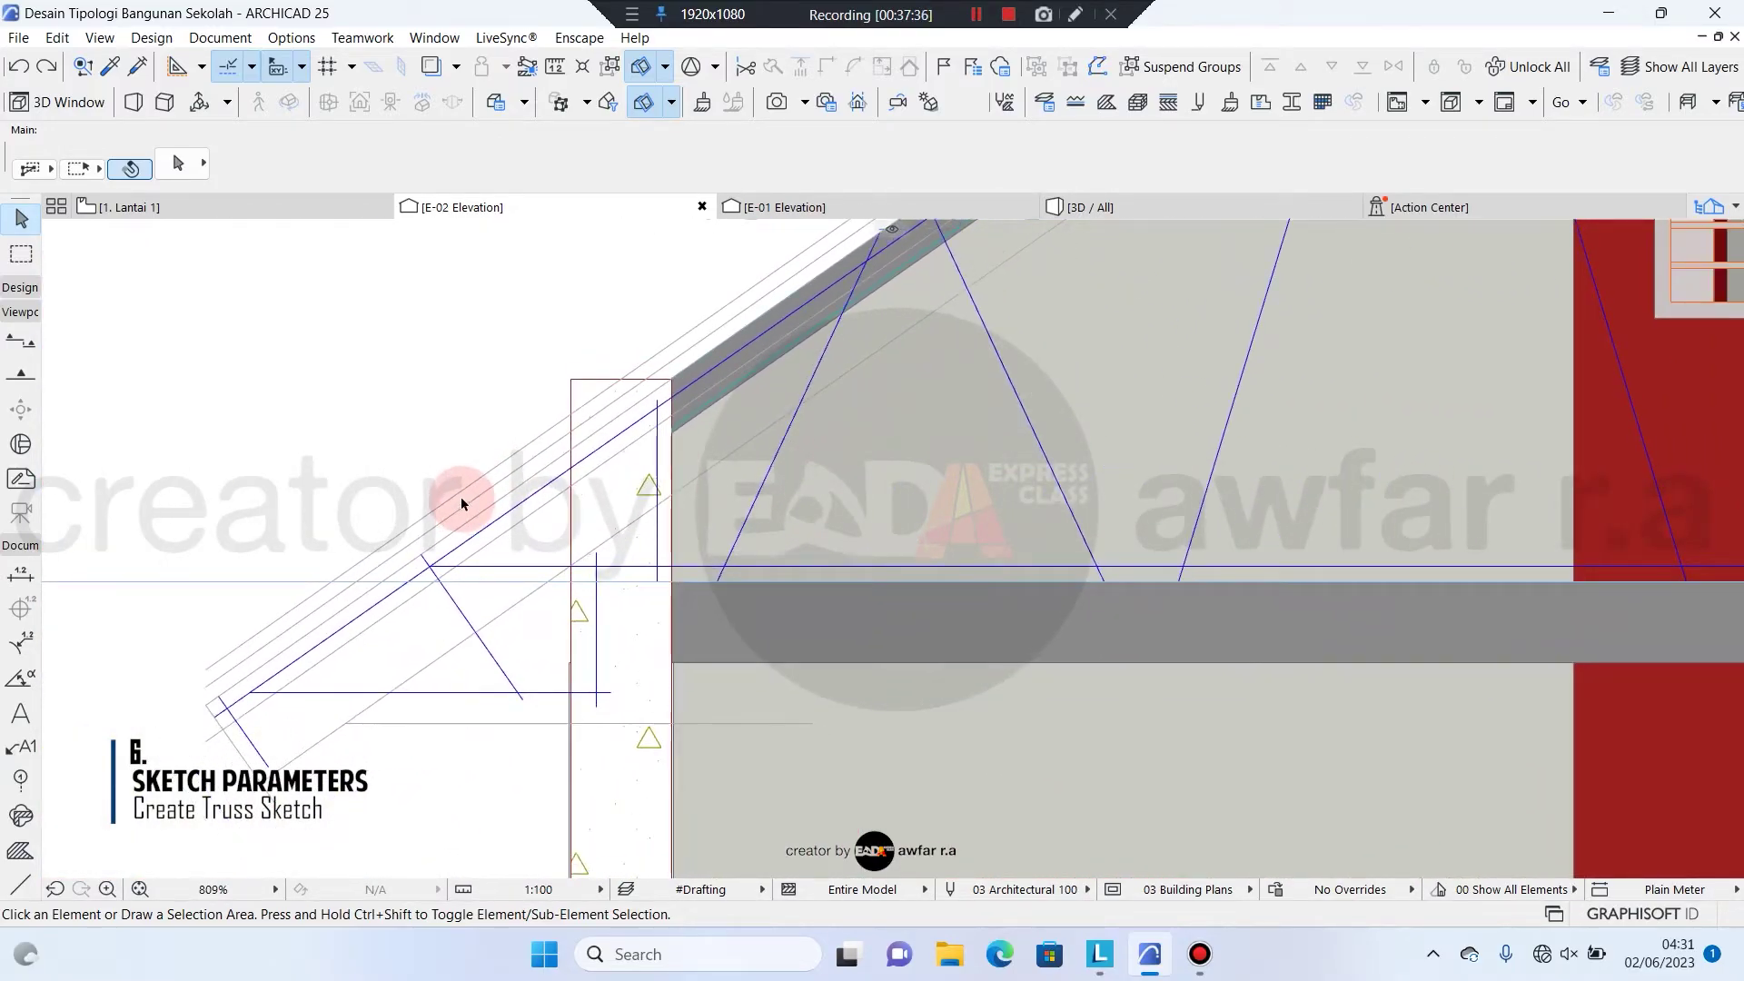
# Open the 3D view, select a truss in the neighbouring block's finished roof frame to examine its member joints, and clear the selection
pyautogui.click(1156, 208)
pyautogui.scroll(-3, 1045, 509)
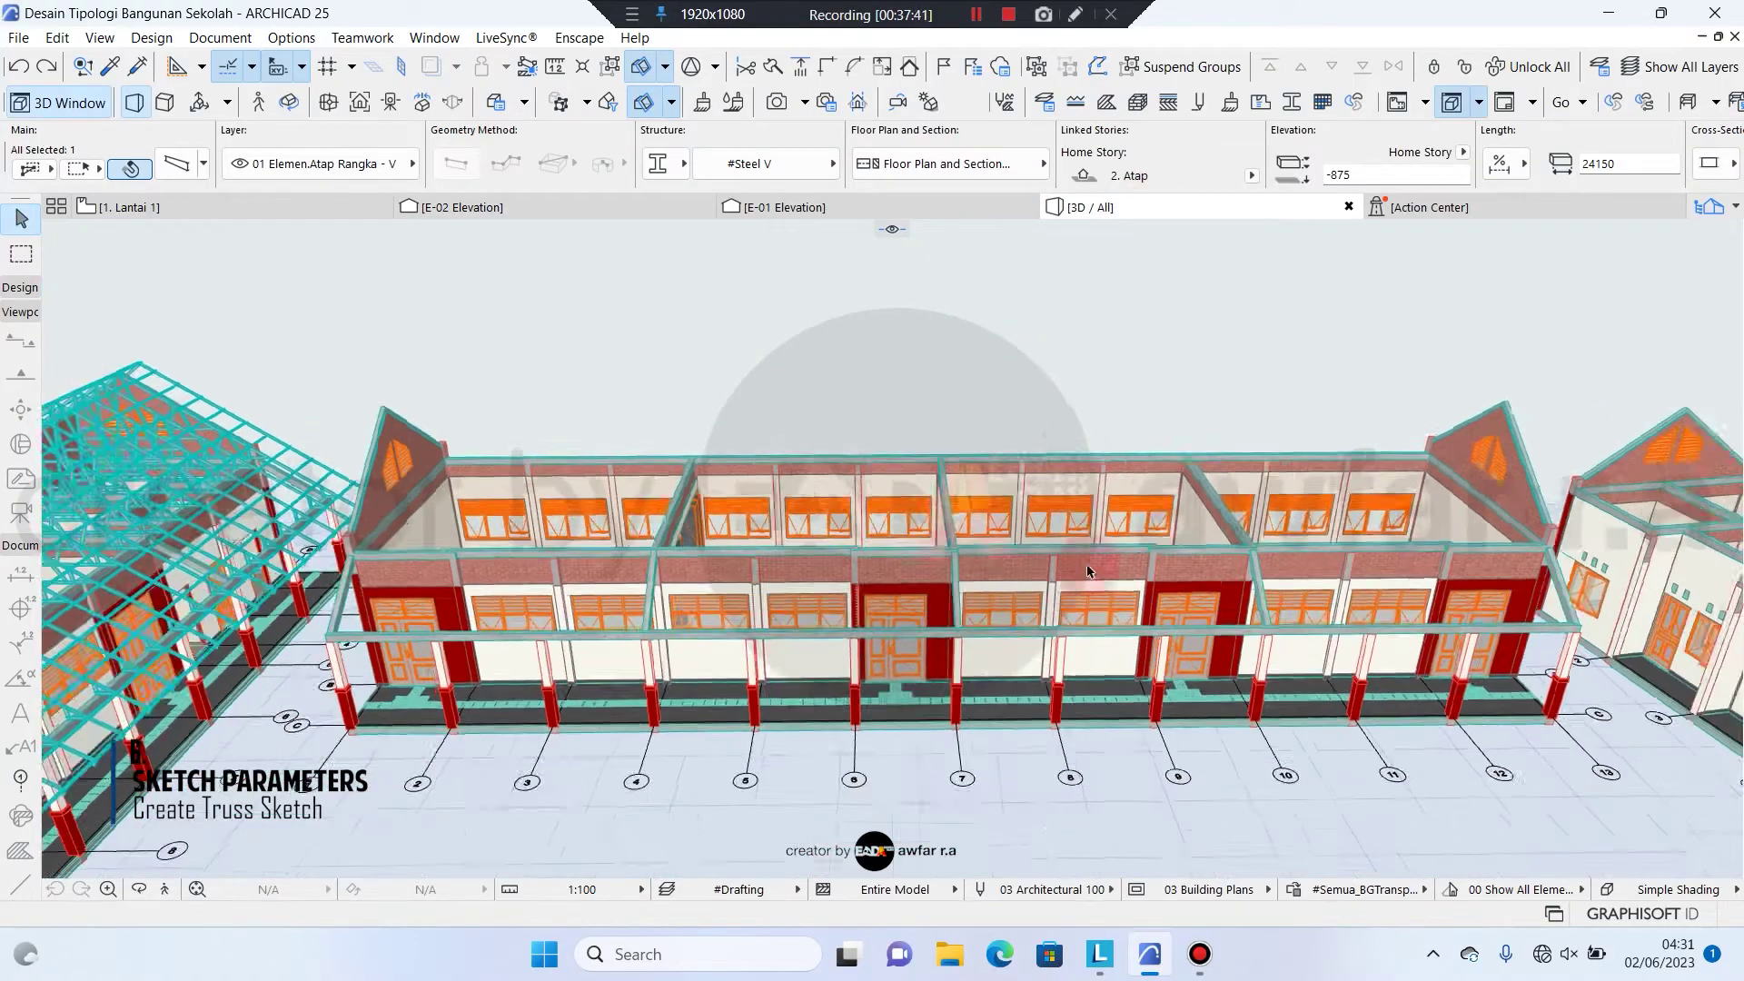
pyautogui.moveTo(300, 563); pyautogui.dragTo(819, 590, button='middle')
pyautogui.scroll(10, 822, 592)
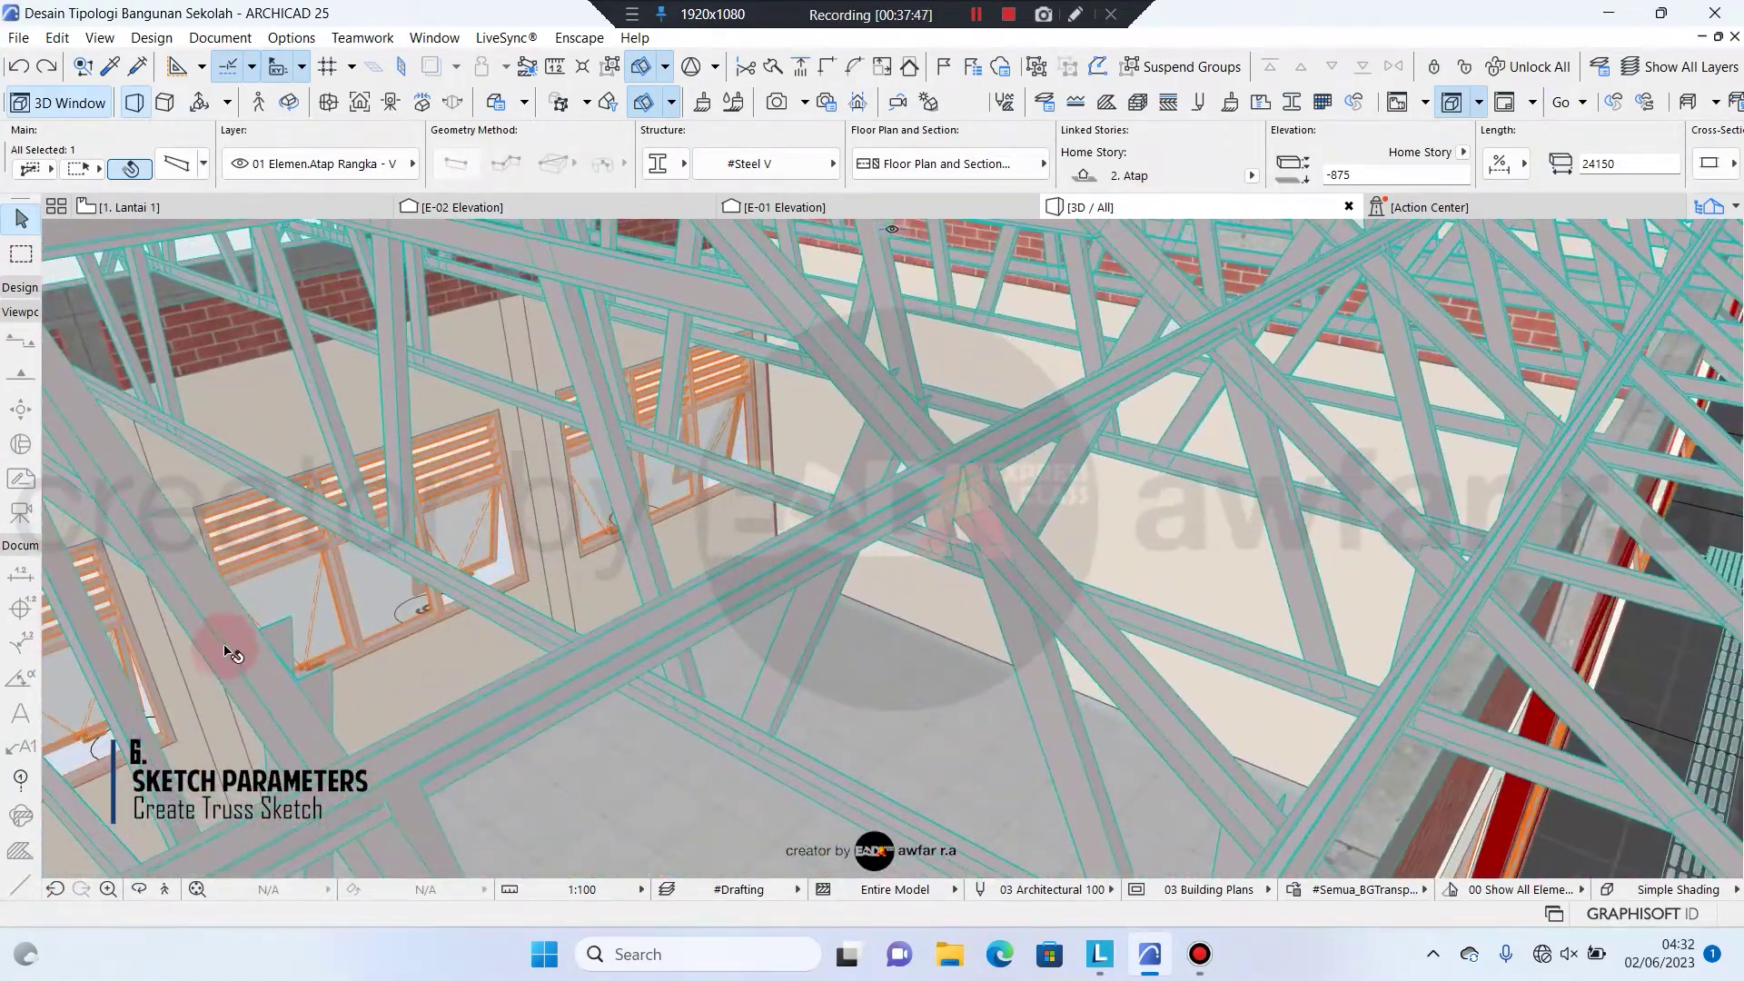
pyautogui.scroll(4, 473, 620)
pyautogui.scroll(2, 553, 647)
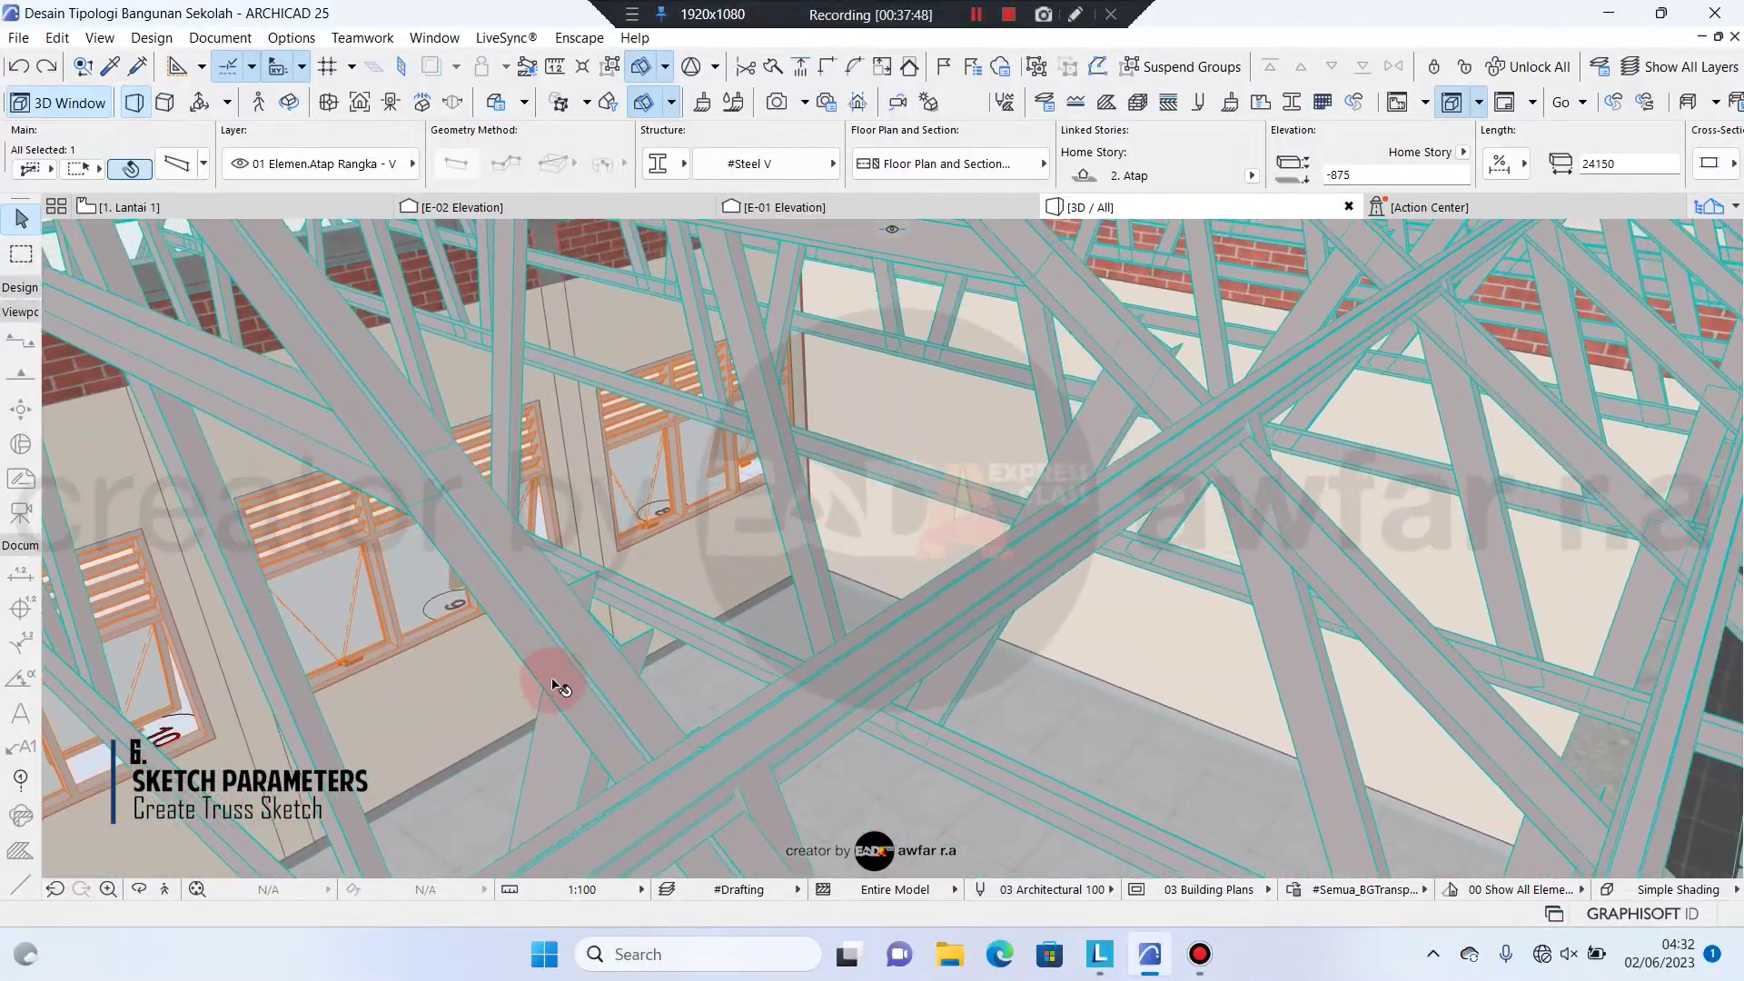
pyautogui.scroll(2, 581, 592)
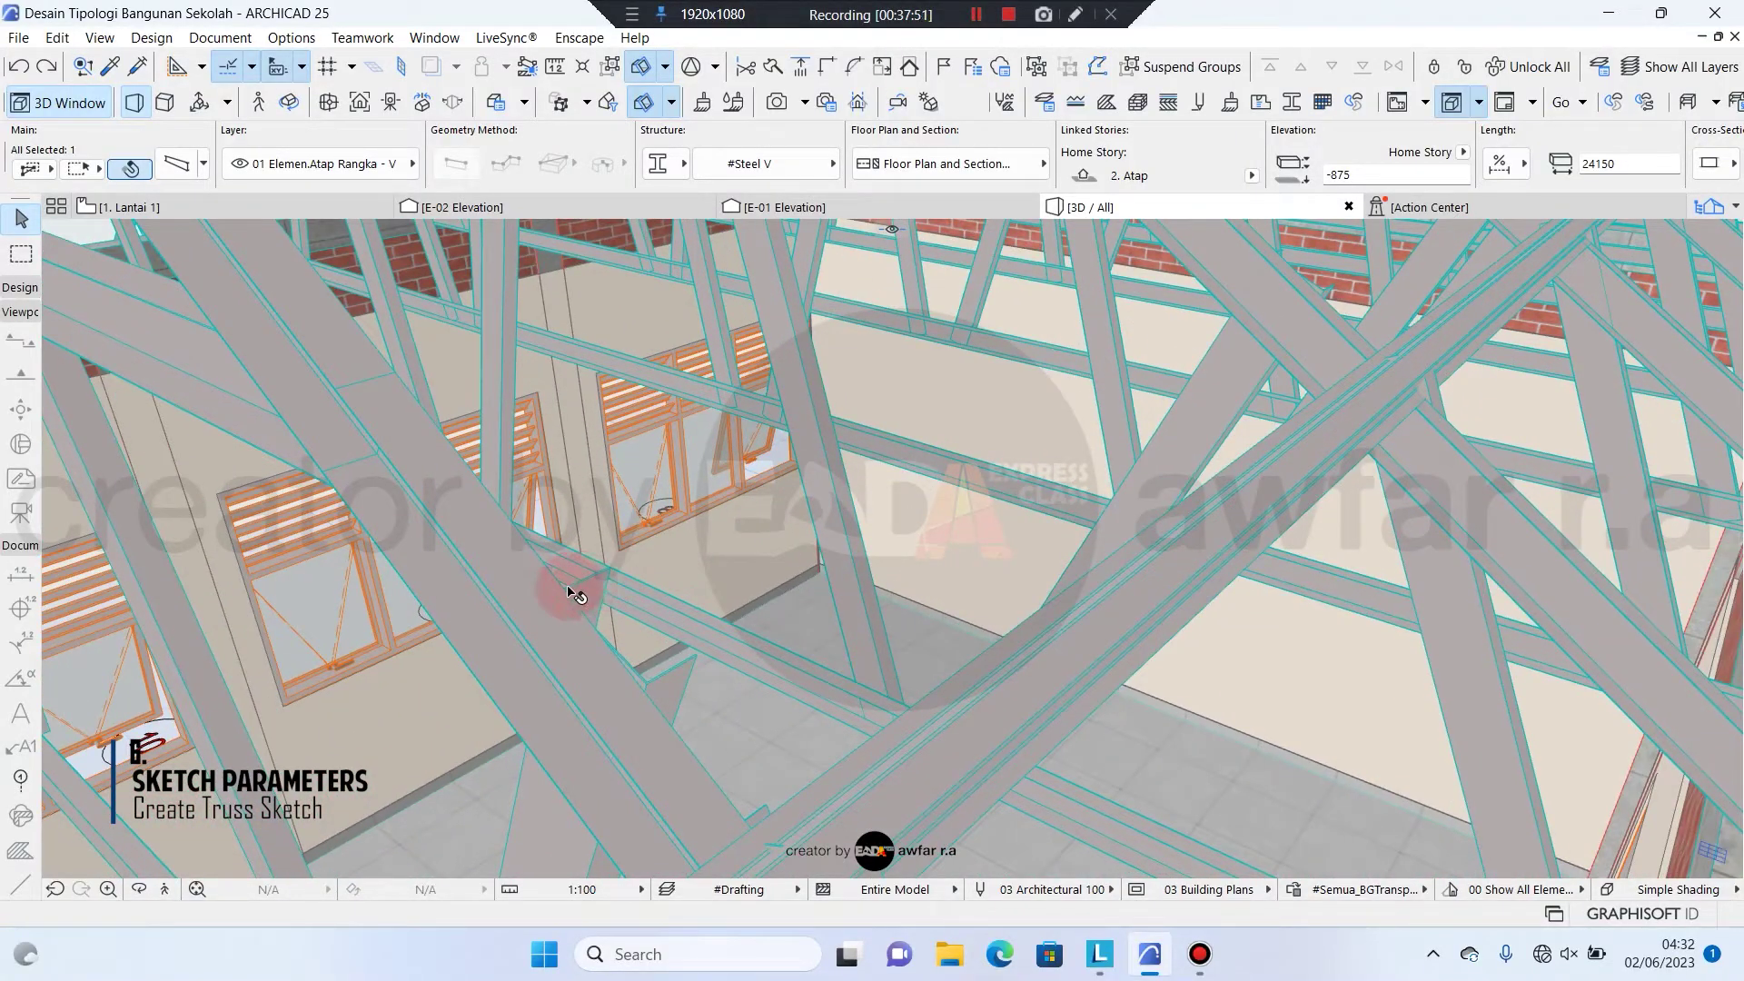
pyautogui.click(588, 595)
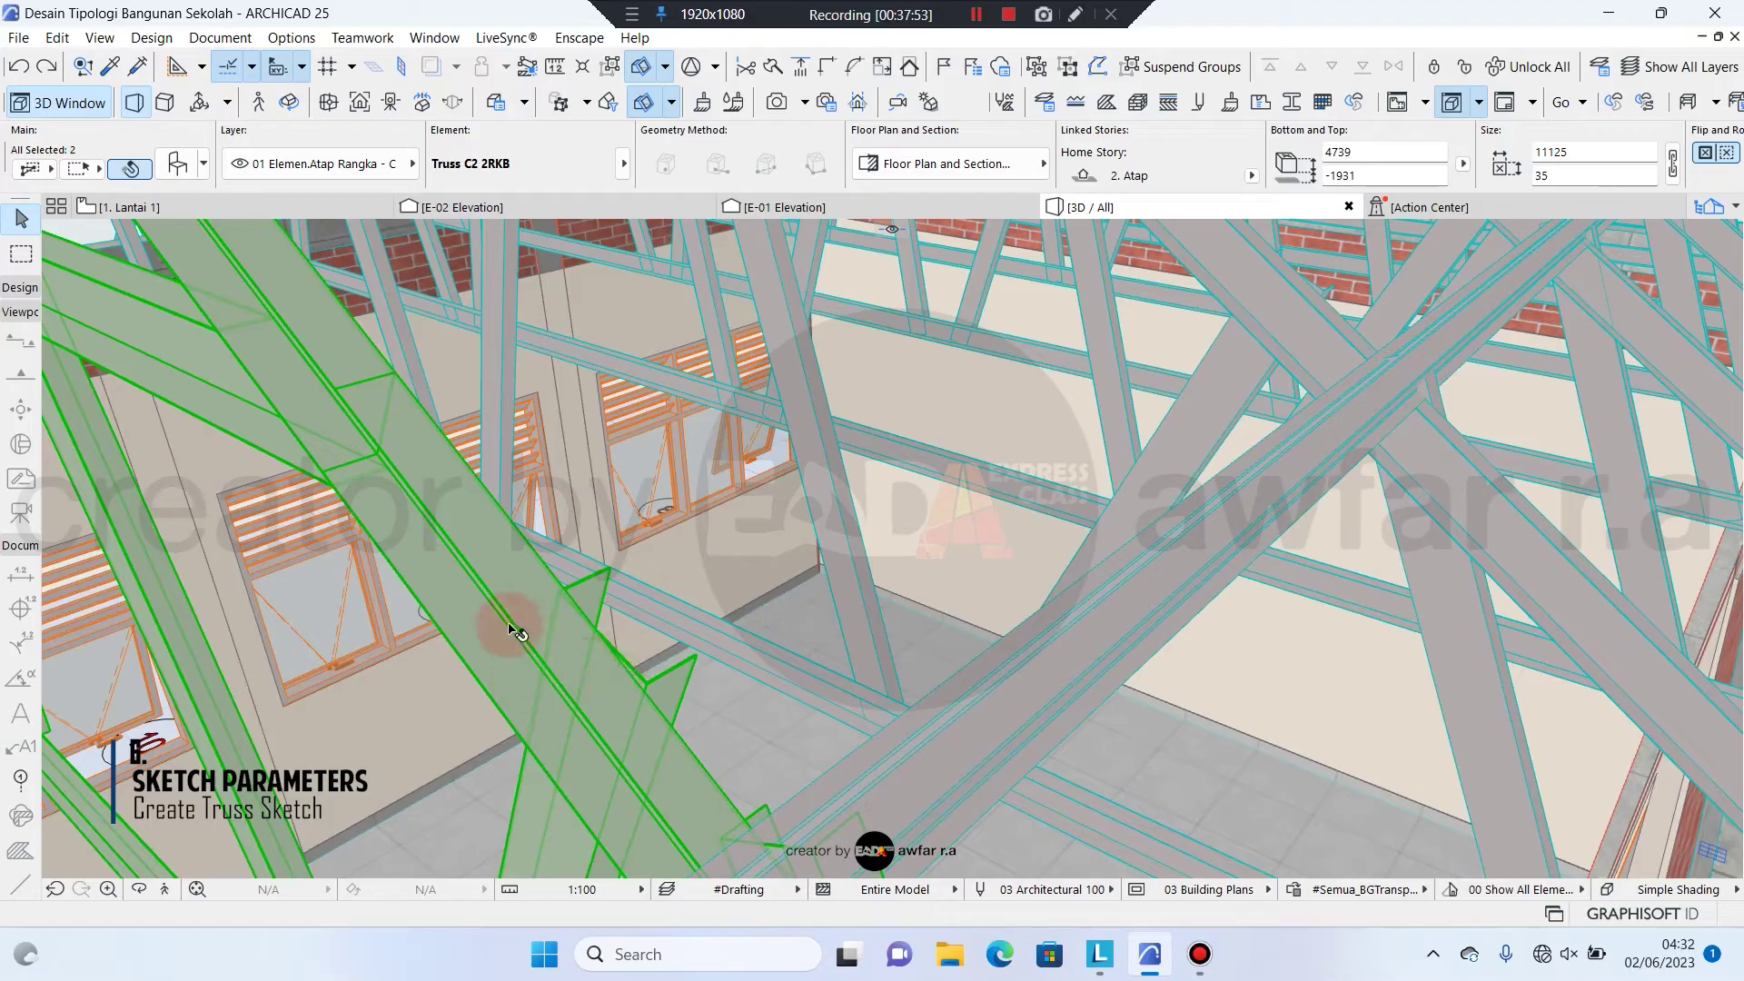
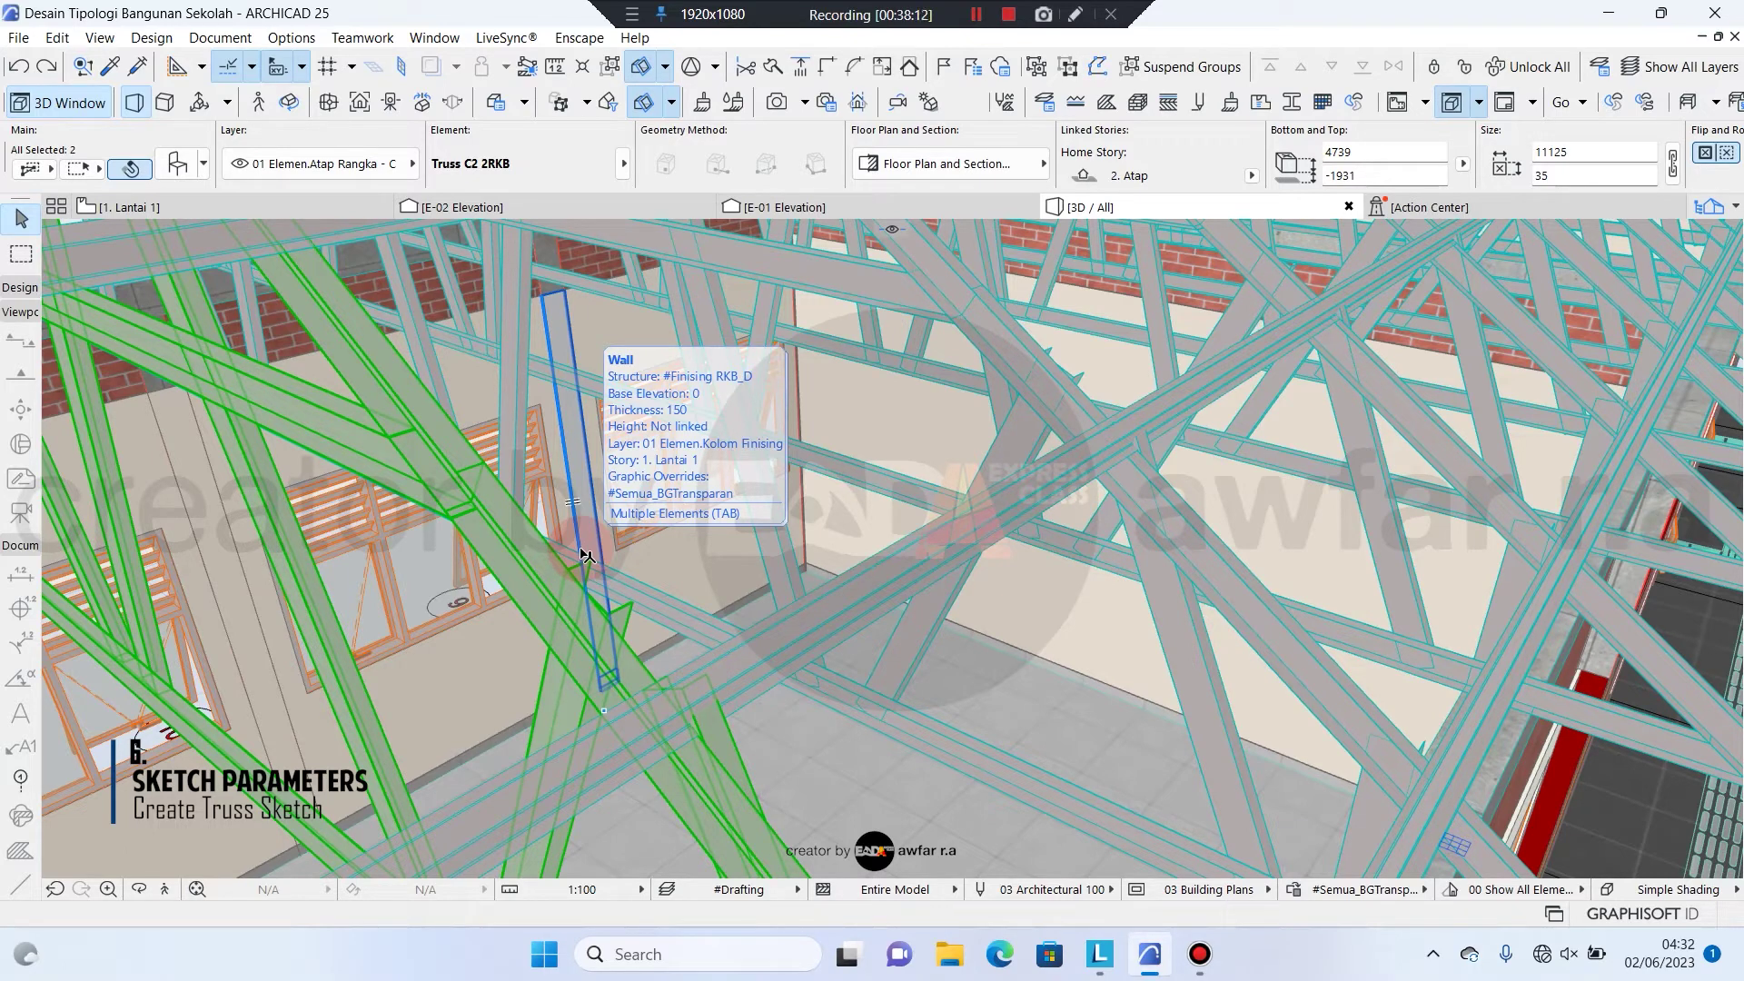
pyautogui.press('Escape')
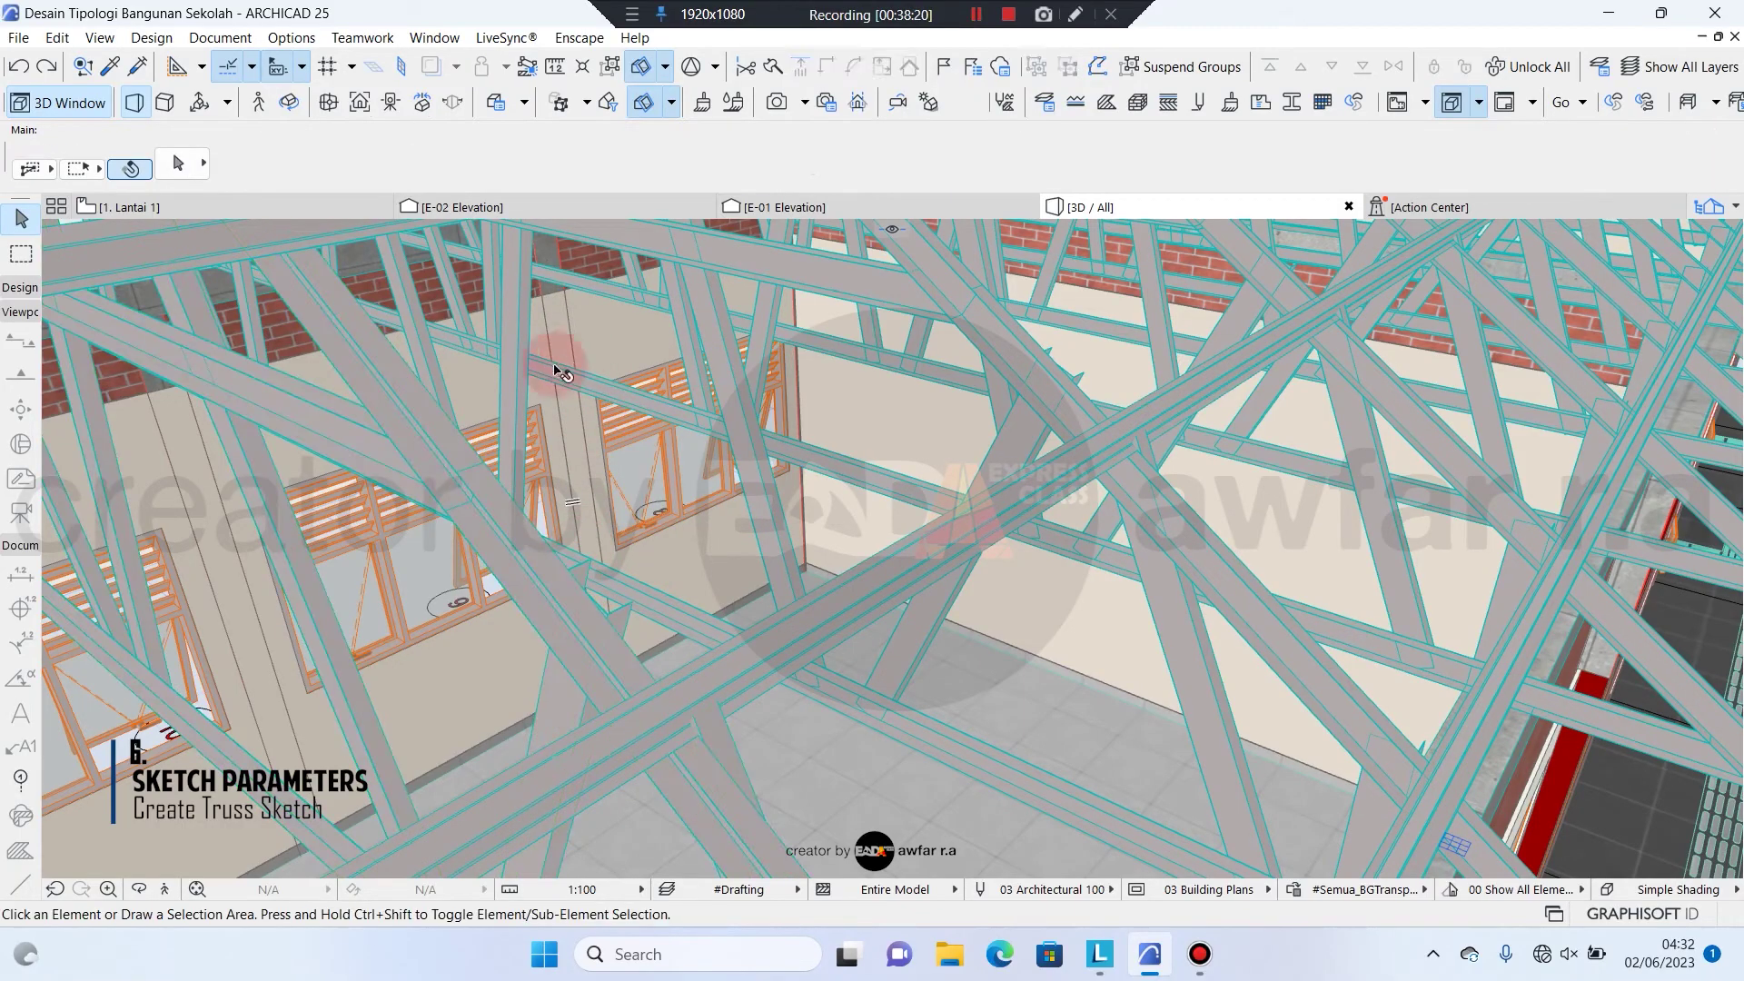
# Return to the E-02 elevation and select the web line group above the ring beam to inspect it near the eave
pyautogui.click(560, 205)
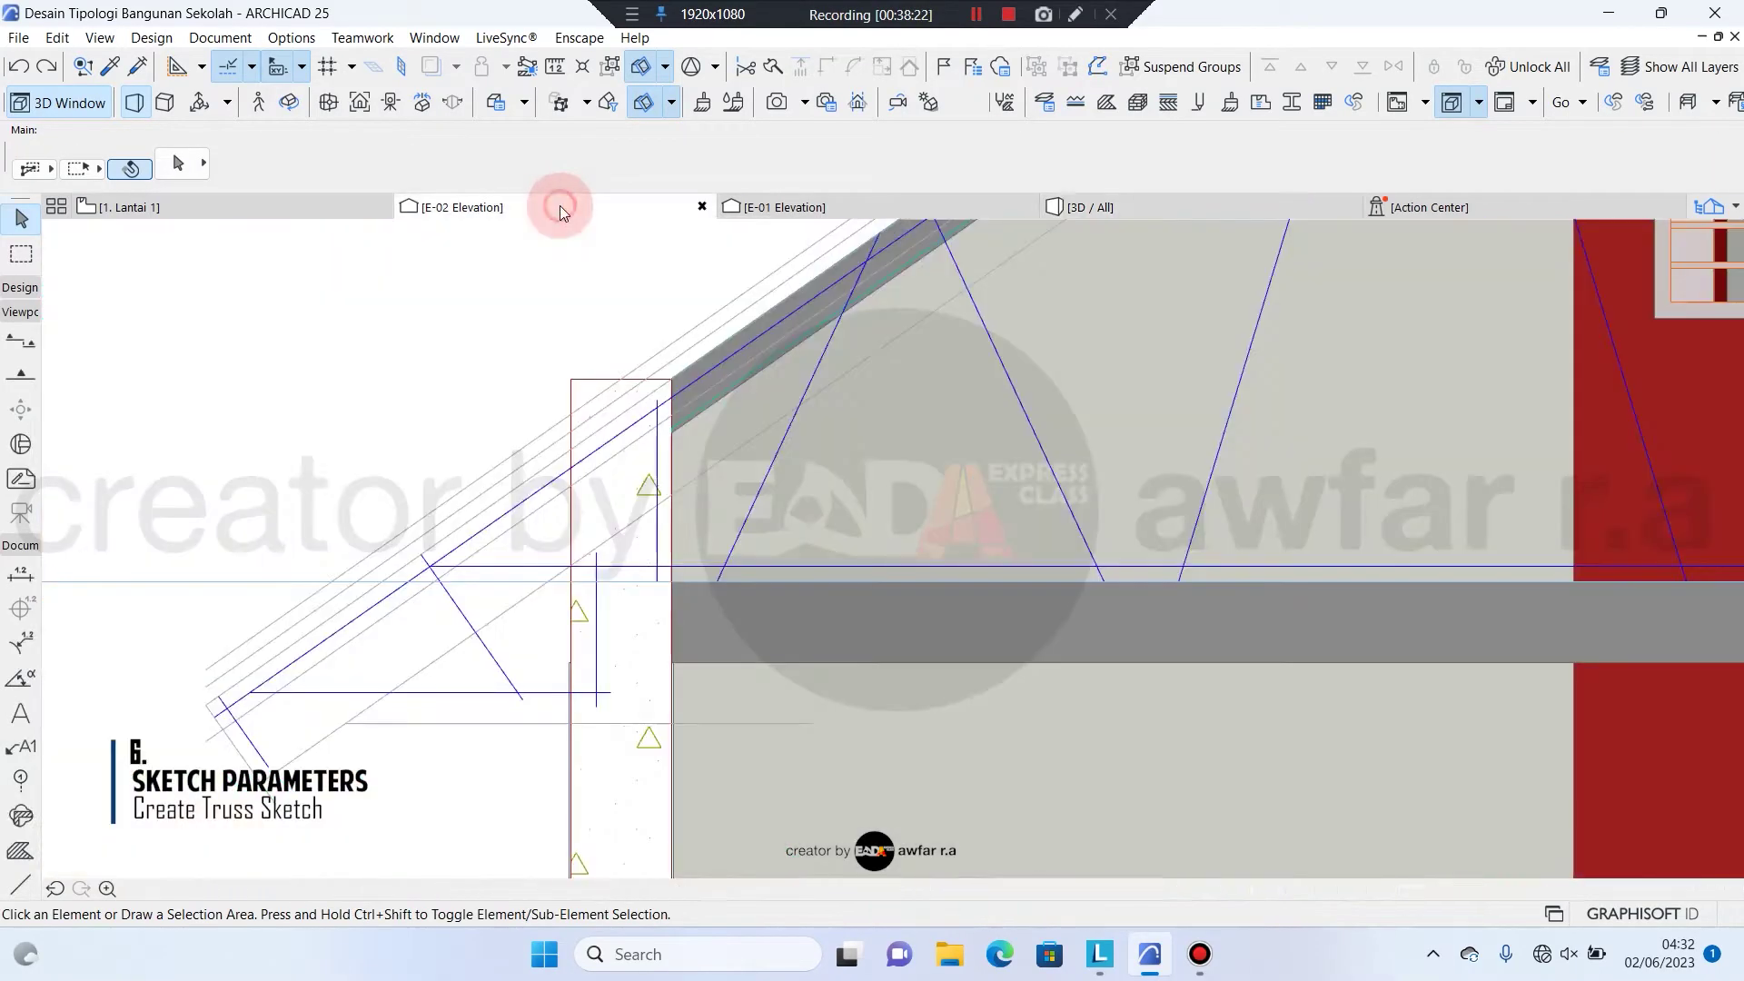
pyautogui.click(741, 498)
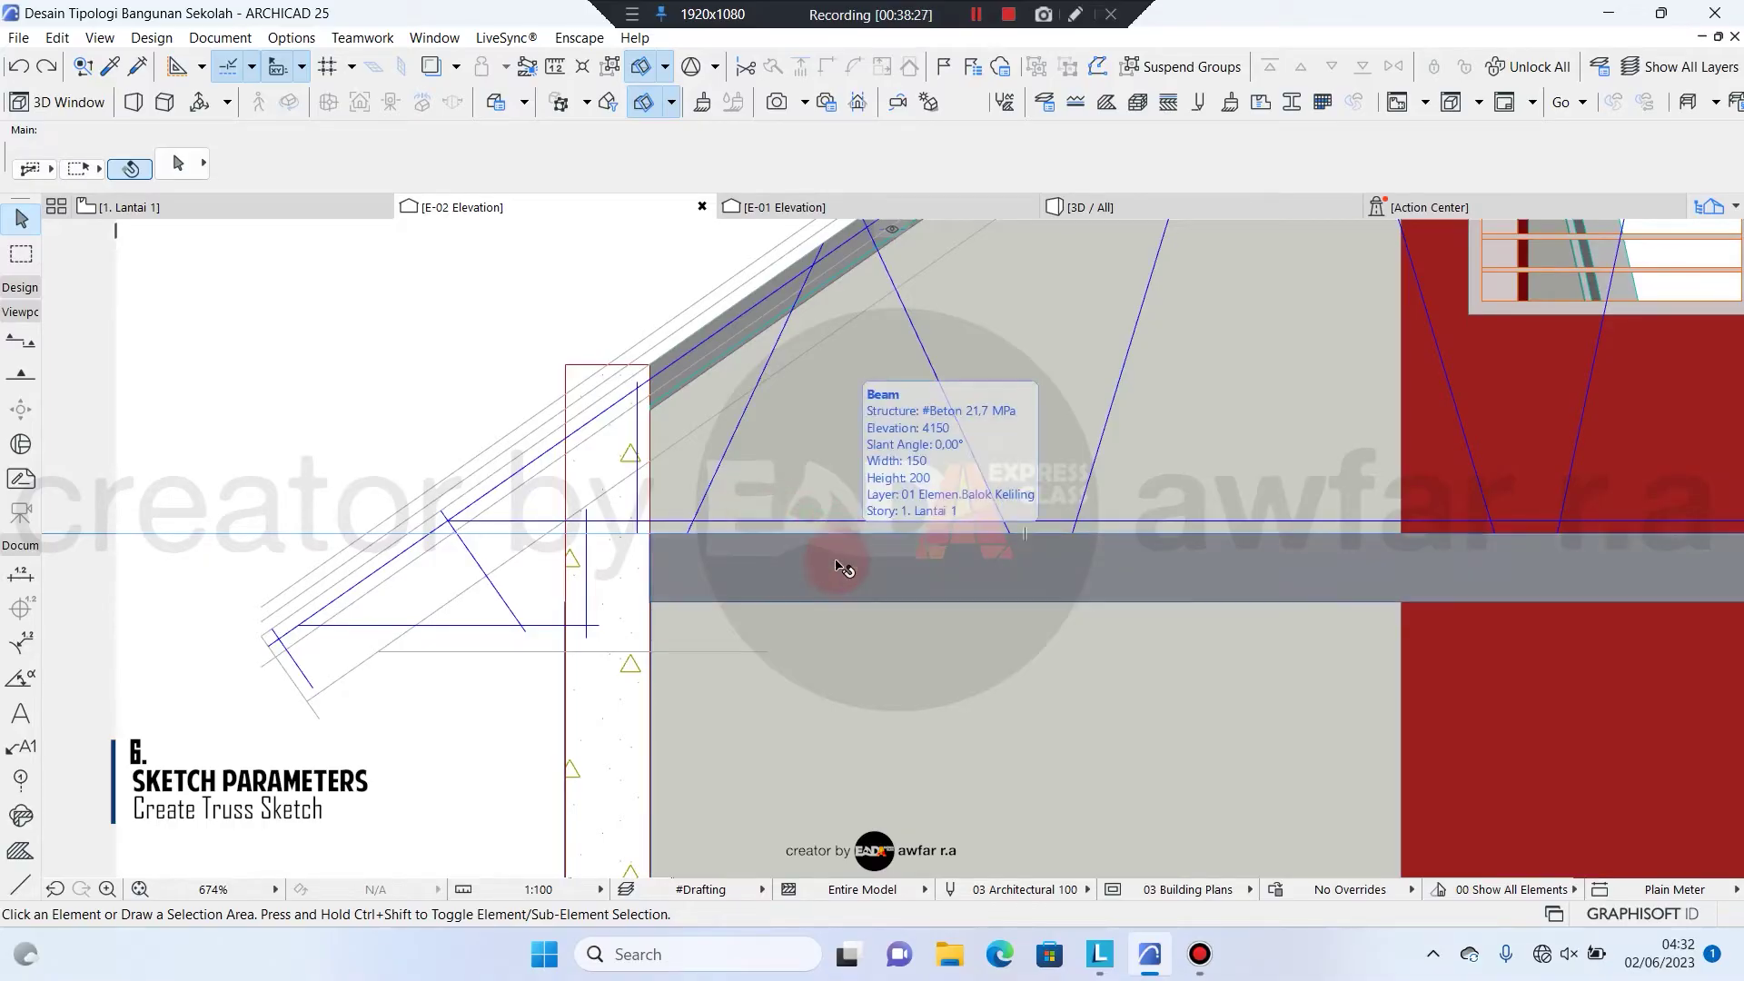
pyautogui.click(915, 579)
pyautogui.click(1009, 608)
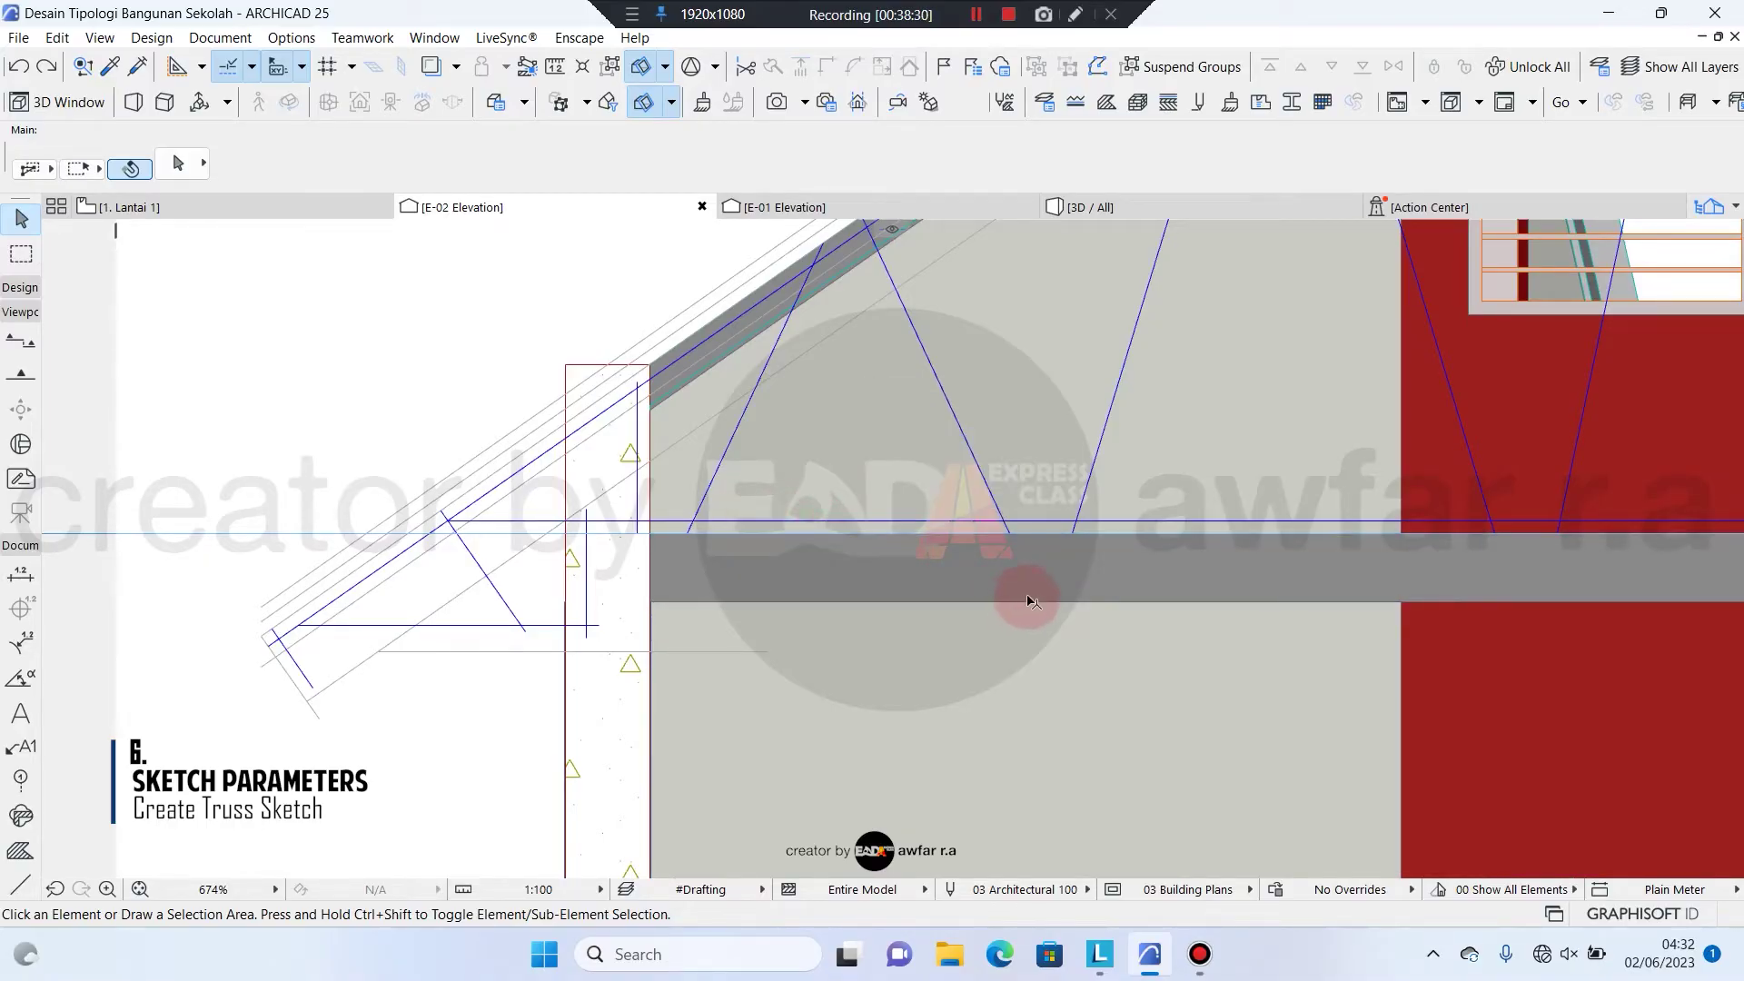
pyautogui.scroll(-2, 911, 670)
pyautogui.click(762, 520)
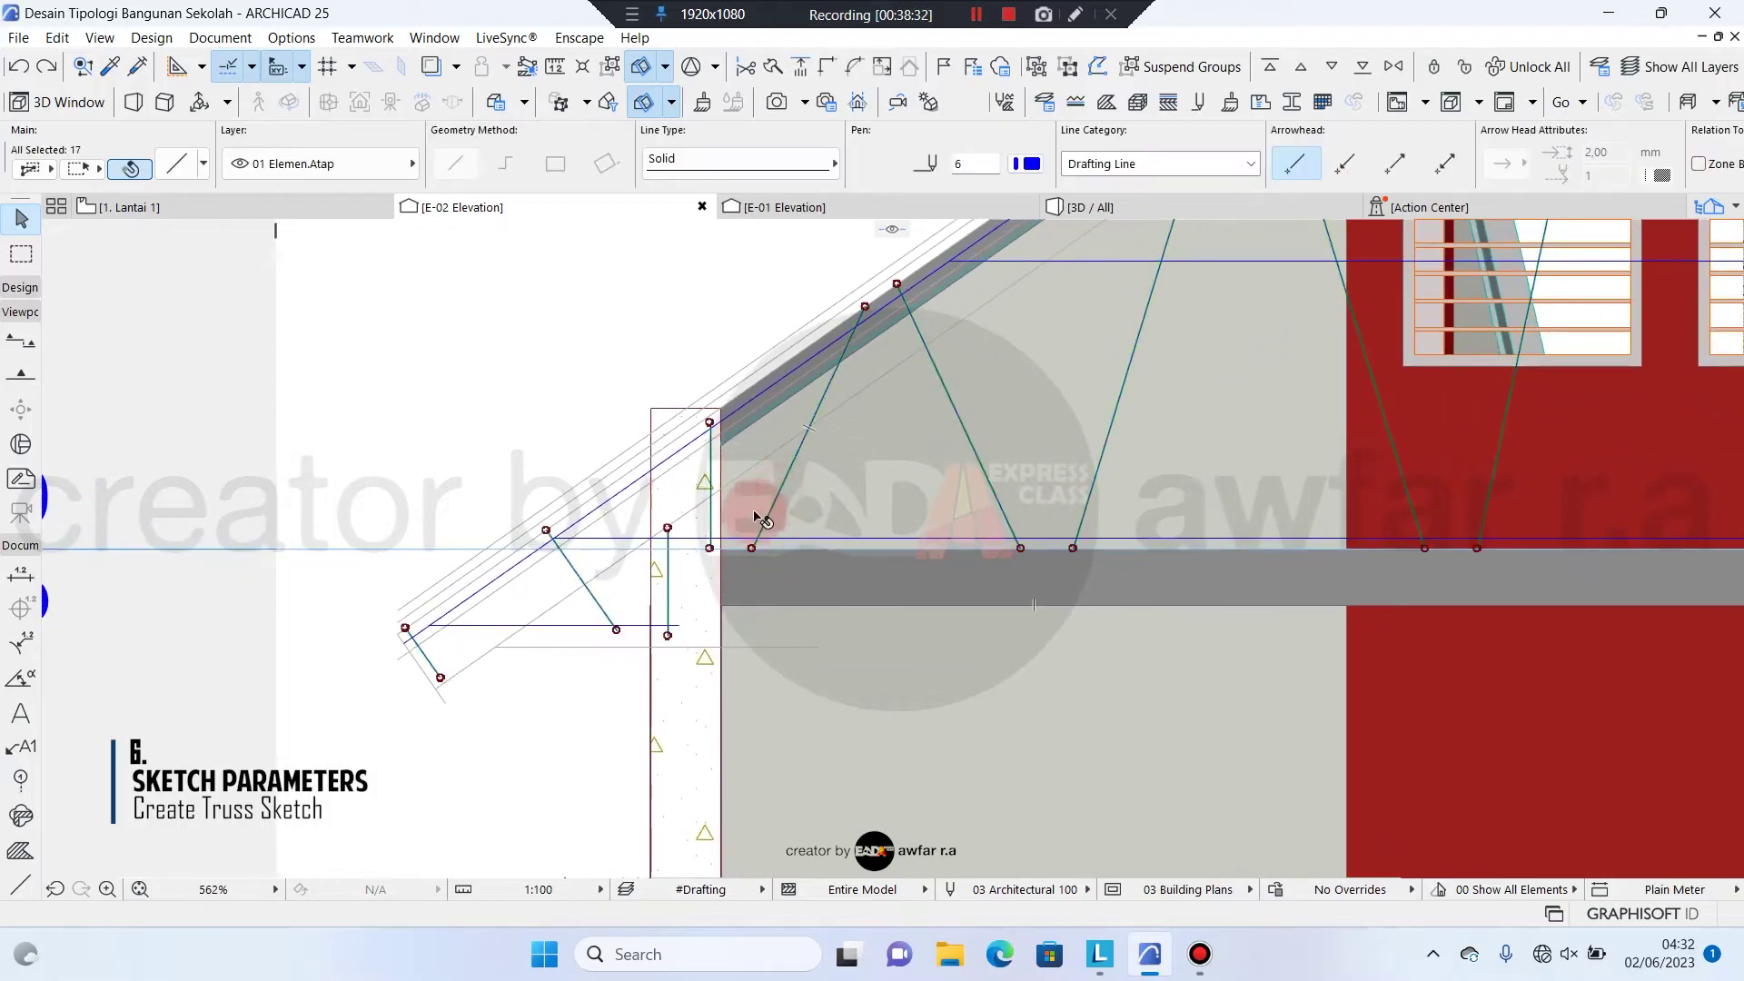
pyautogui.scroll(-1, 754, 518)
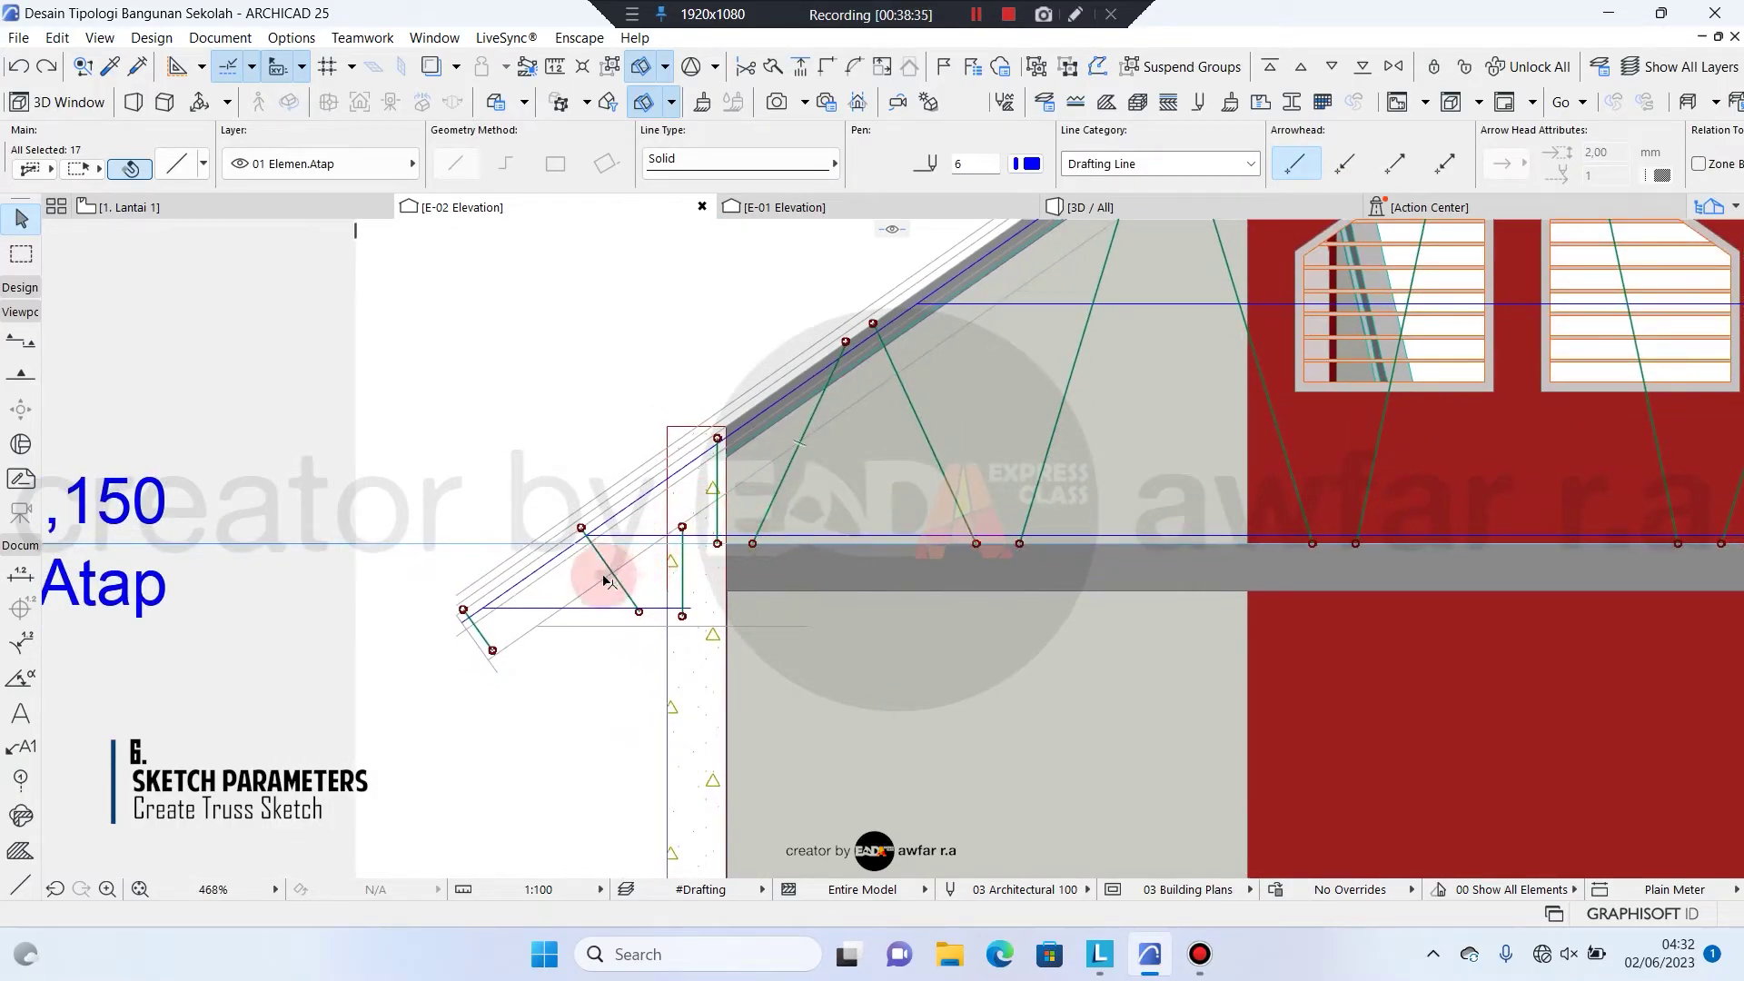
# Check the chord line group, select the truss sketch's web line group in E-02, and start creating a TrussMaker truss from it
pyautogui.click(555, 555)
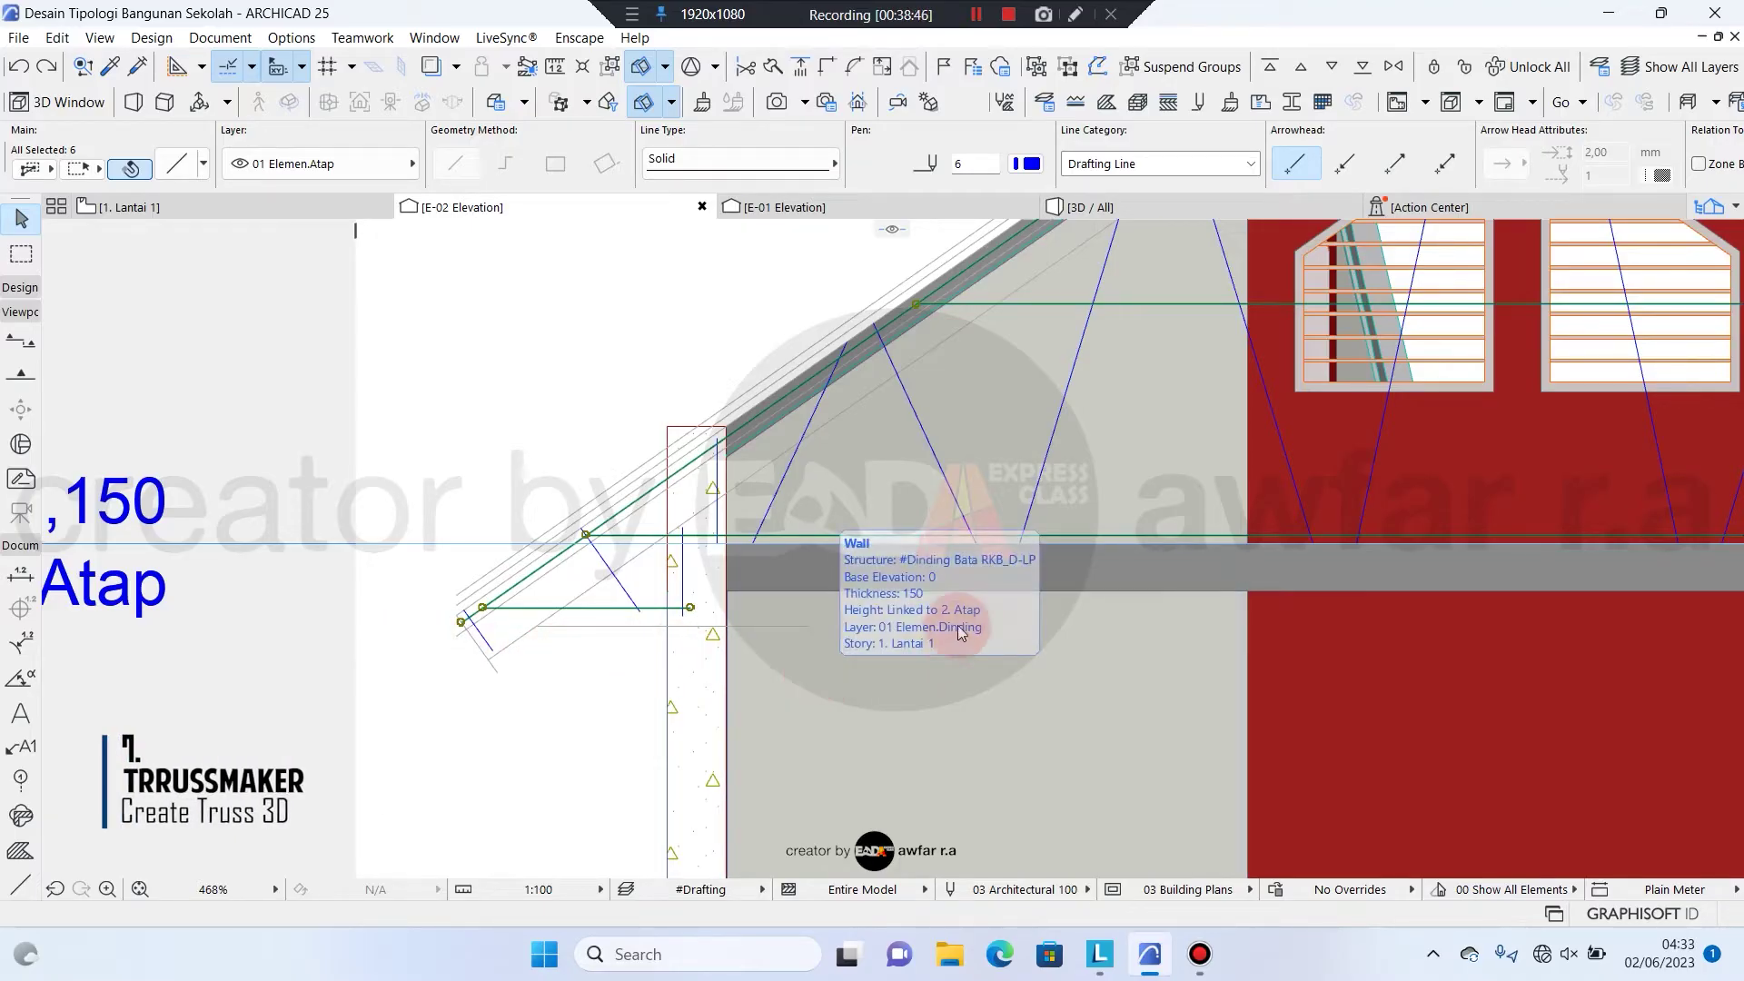
pyautogui.moveTo(632, 697); pyautogui.dragTo(546, 703, button='middle')
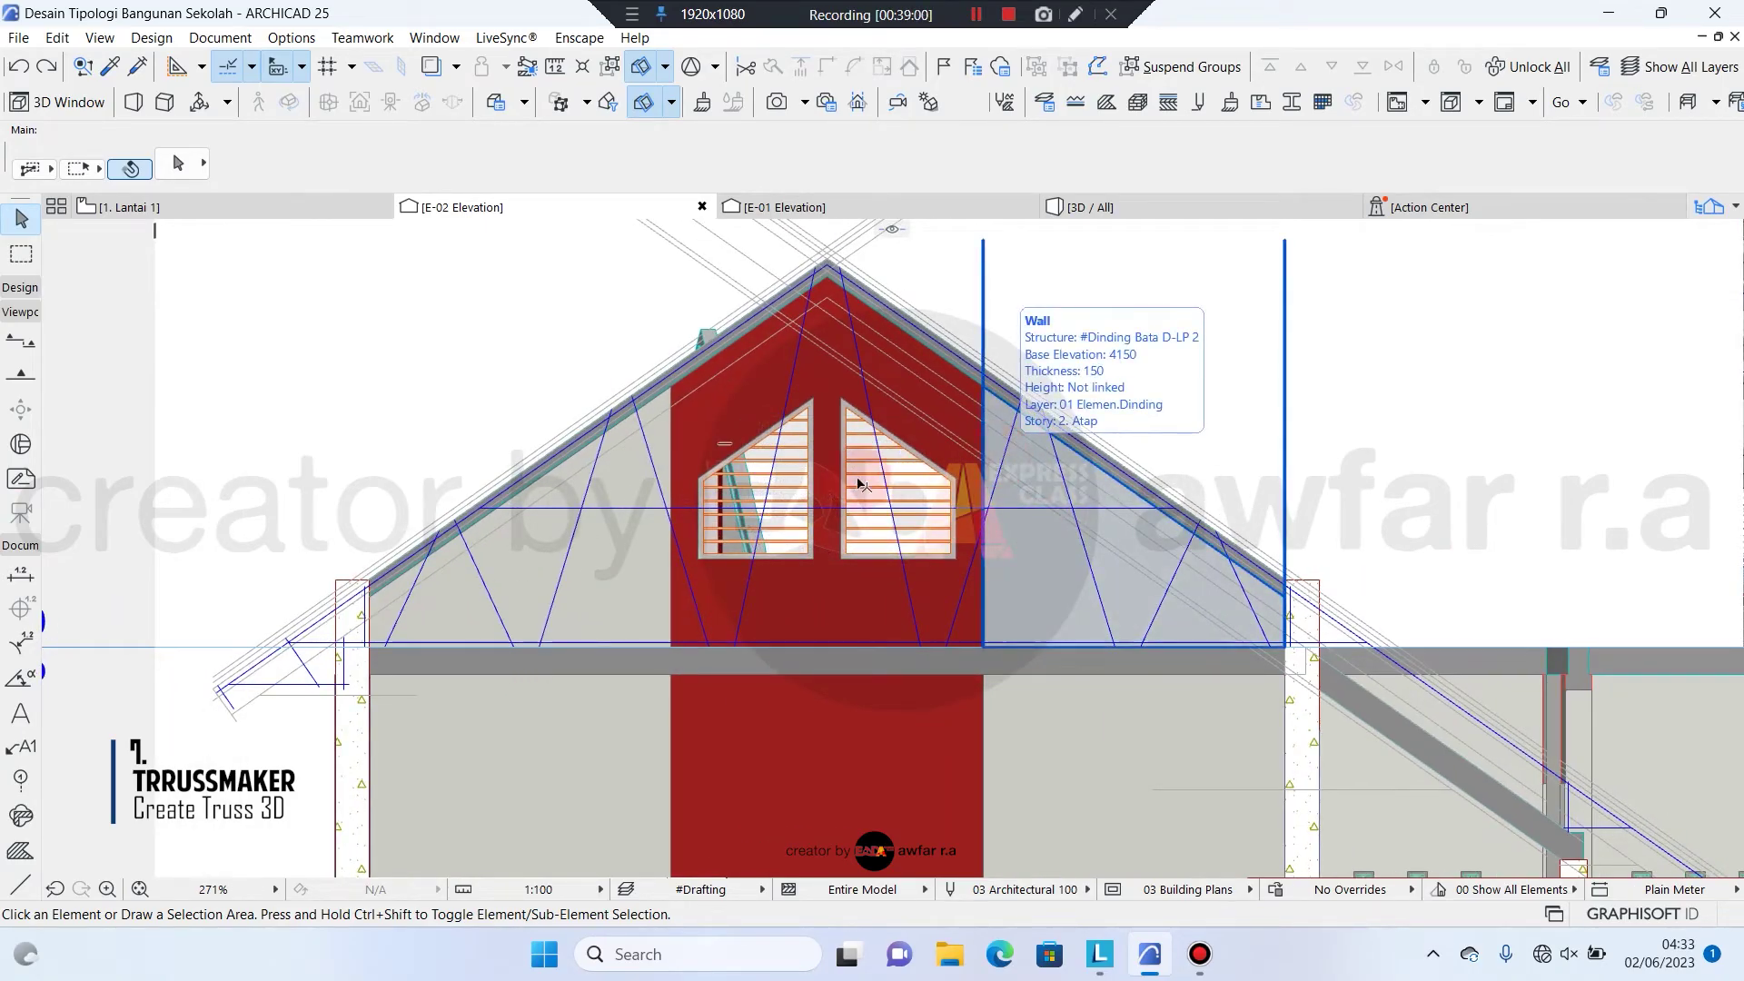
pyautogui.click(291, 643)
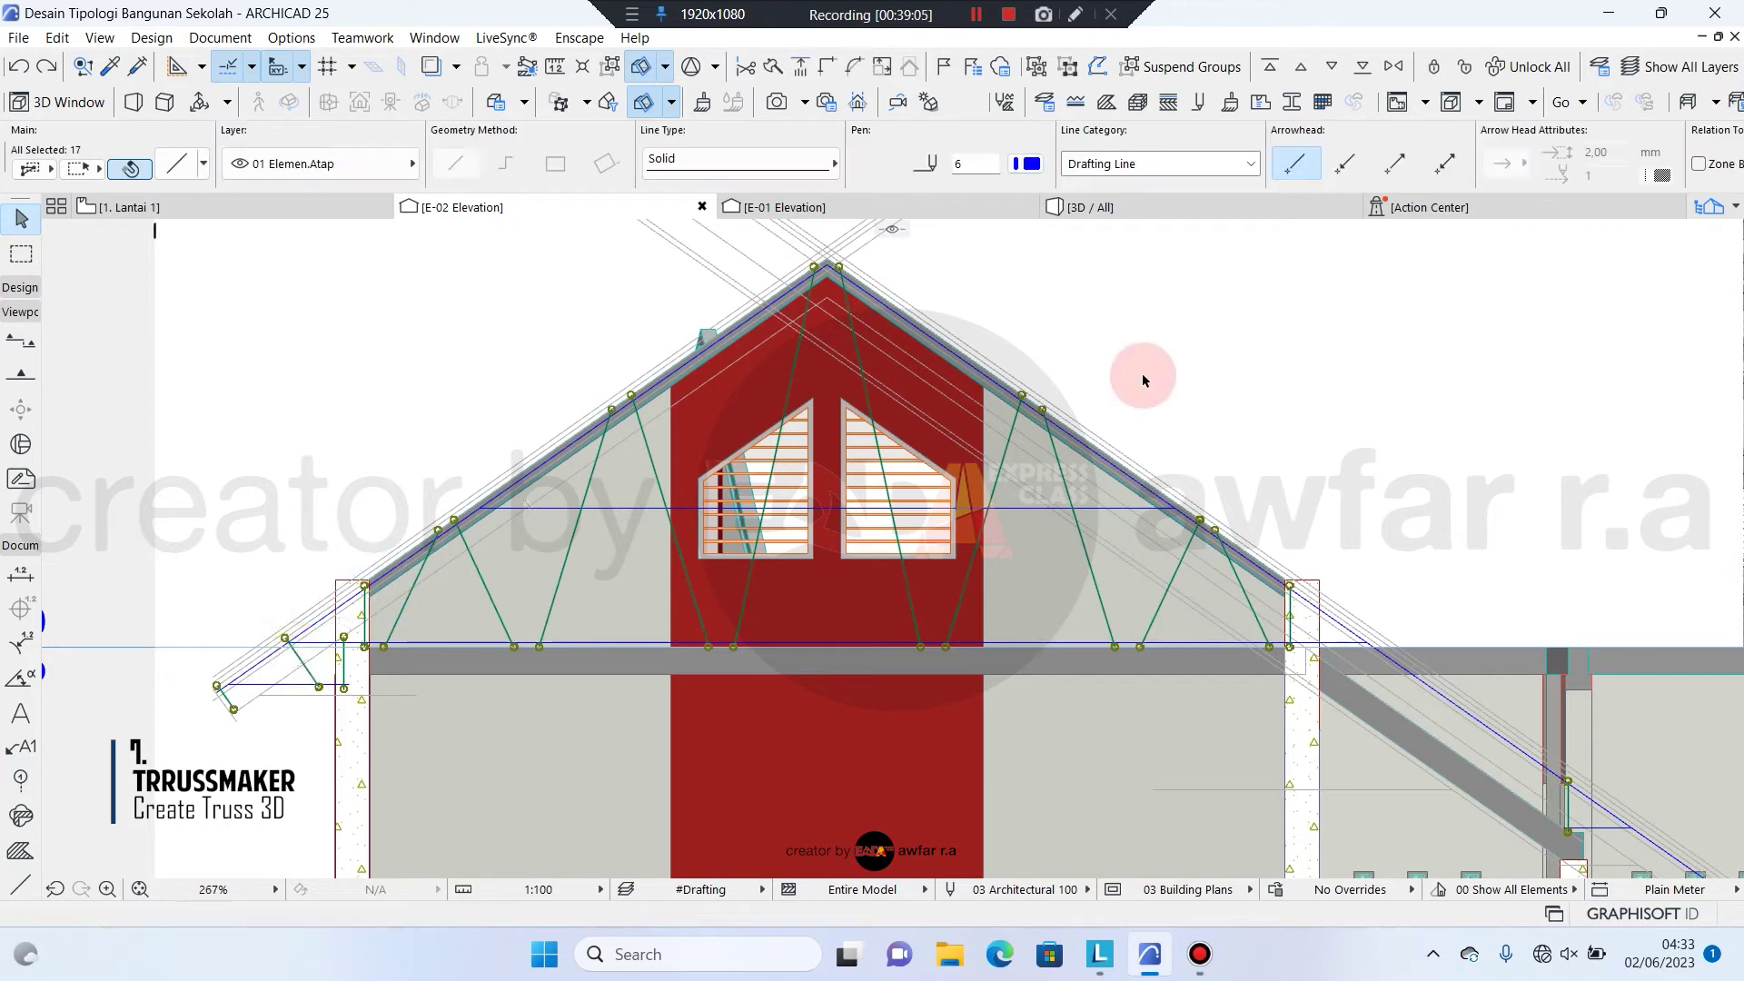
pyautogui.scroll(-3, 1142, 380)
pyautogui.scroll(2, 1157, 405)
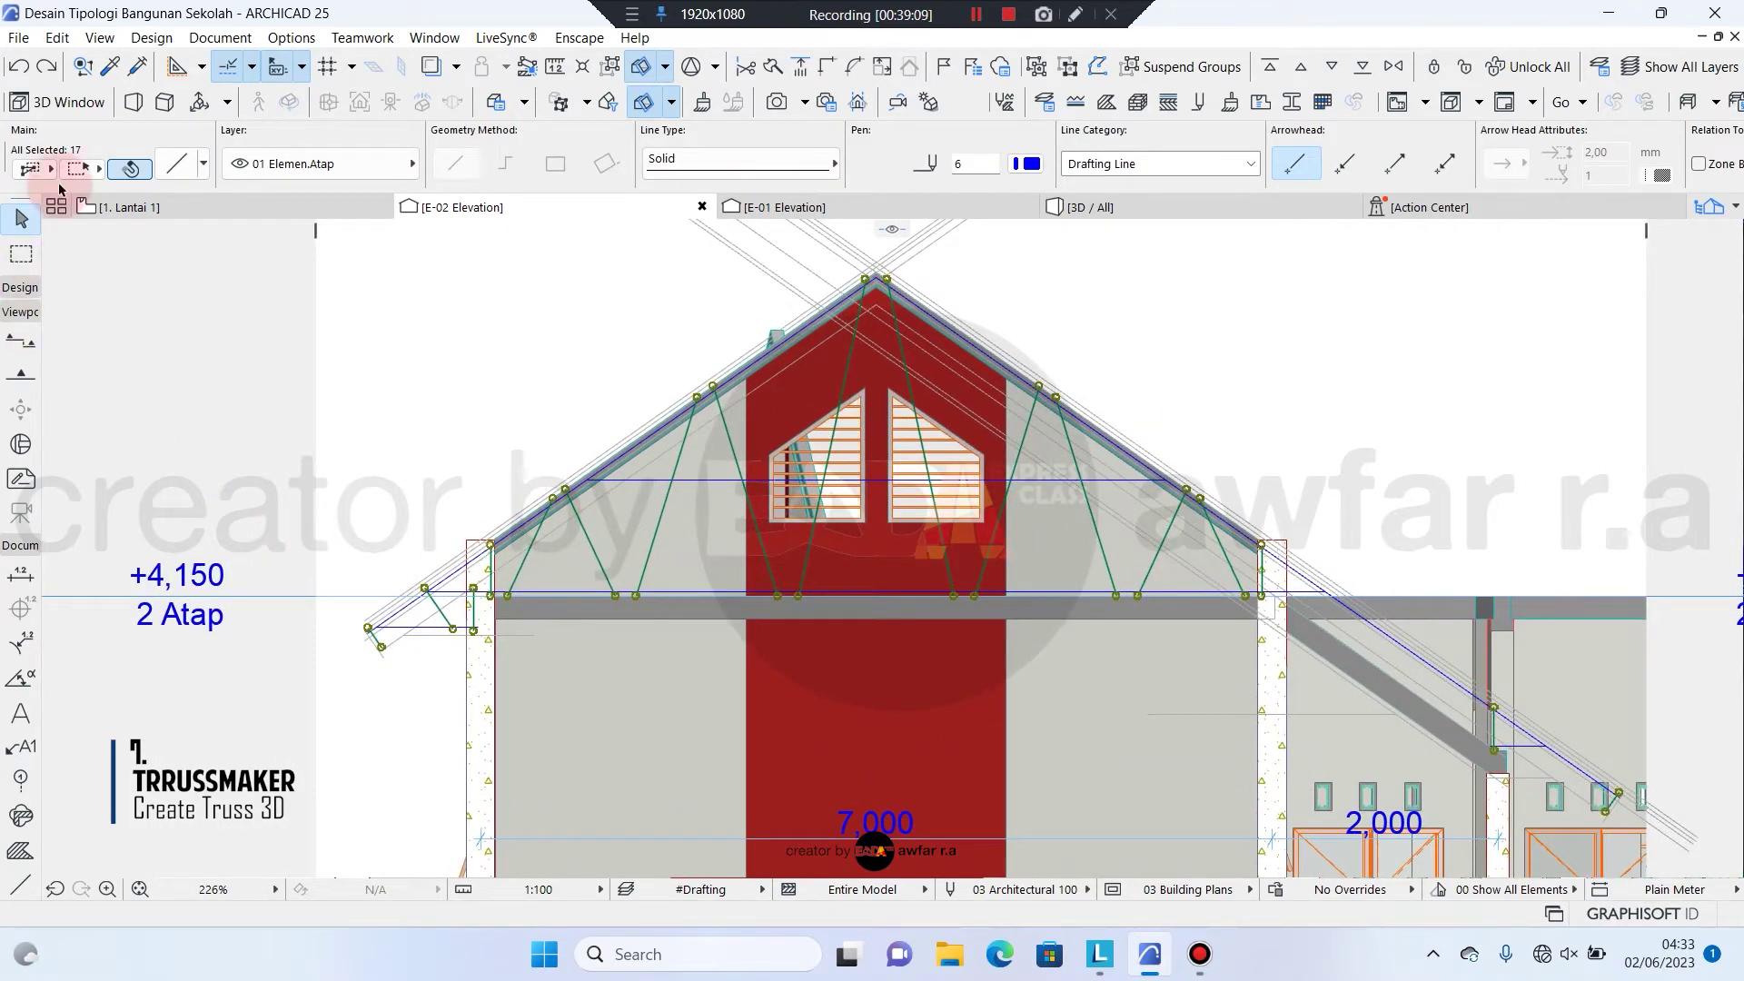
pyautogui.click(150, 37)
pyautogui.moveTo(385, 554)
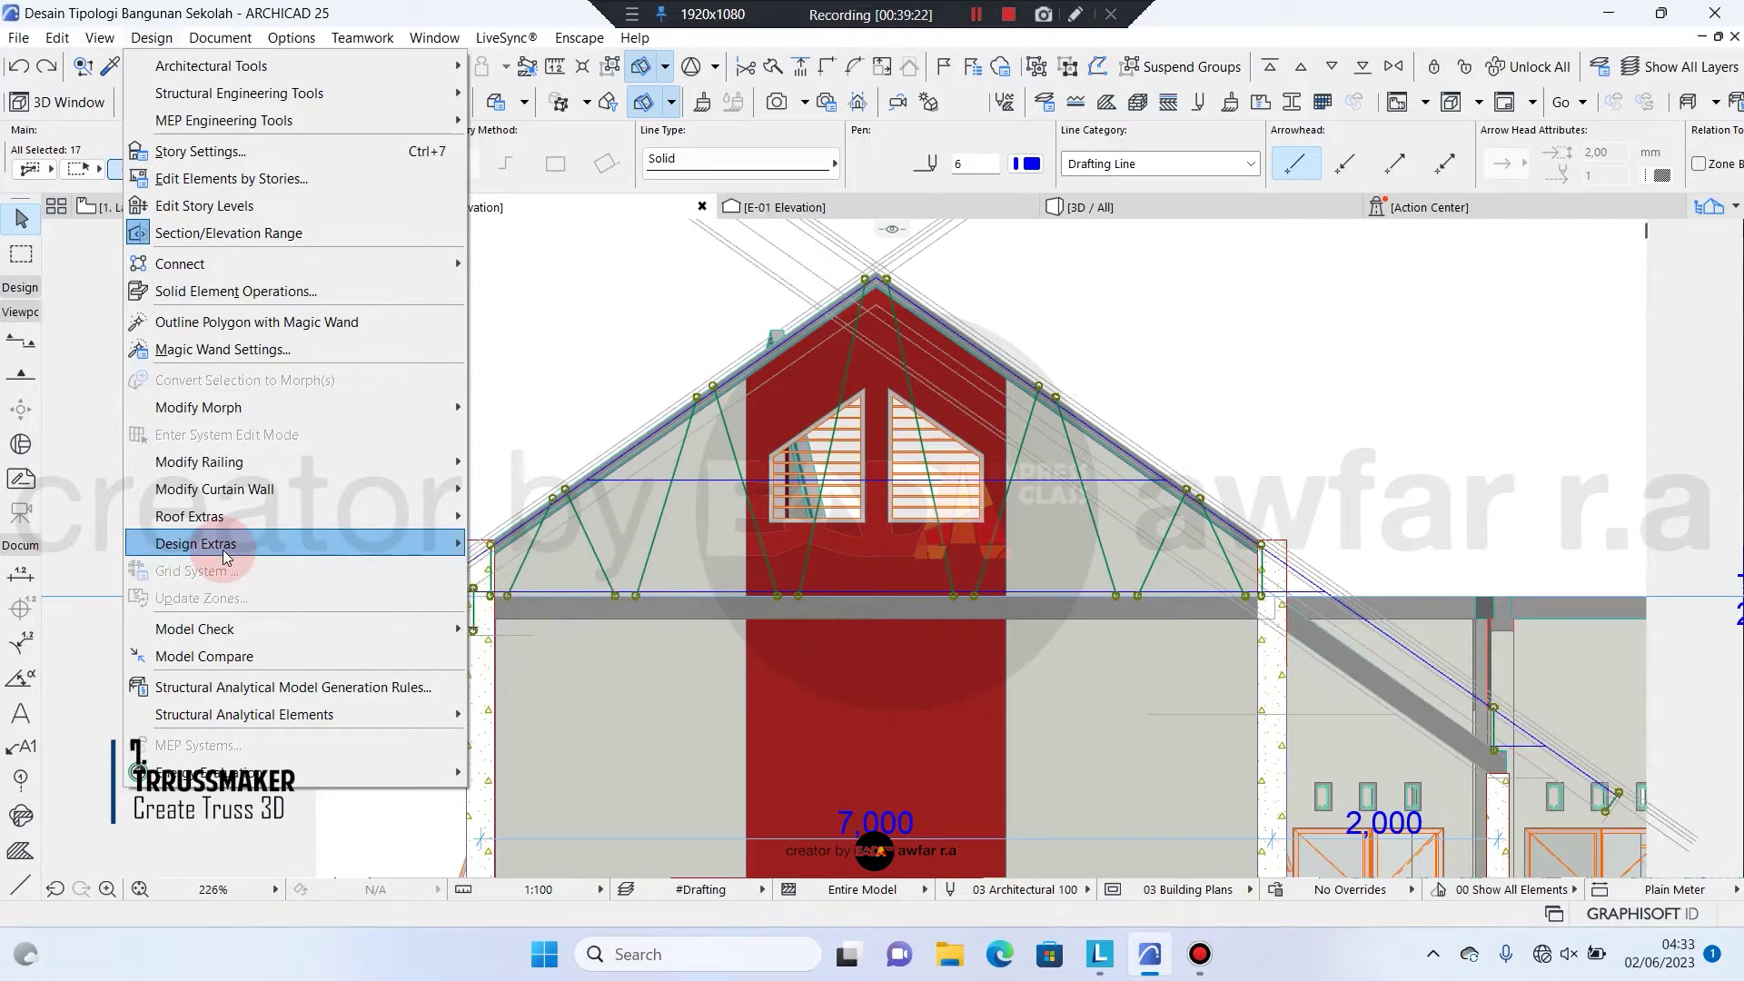
pyautogui.moveTo(538, 601)
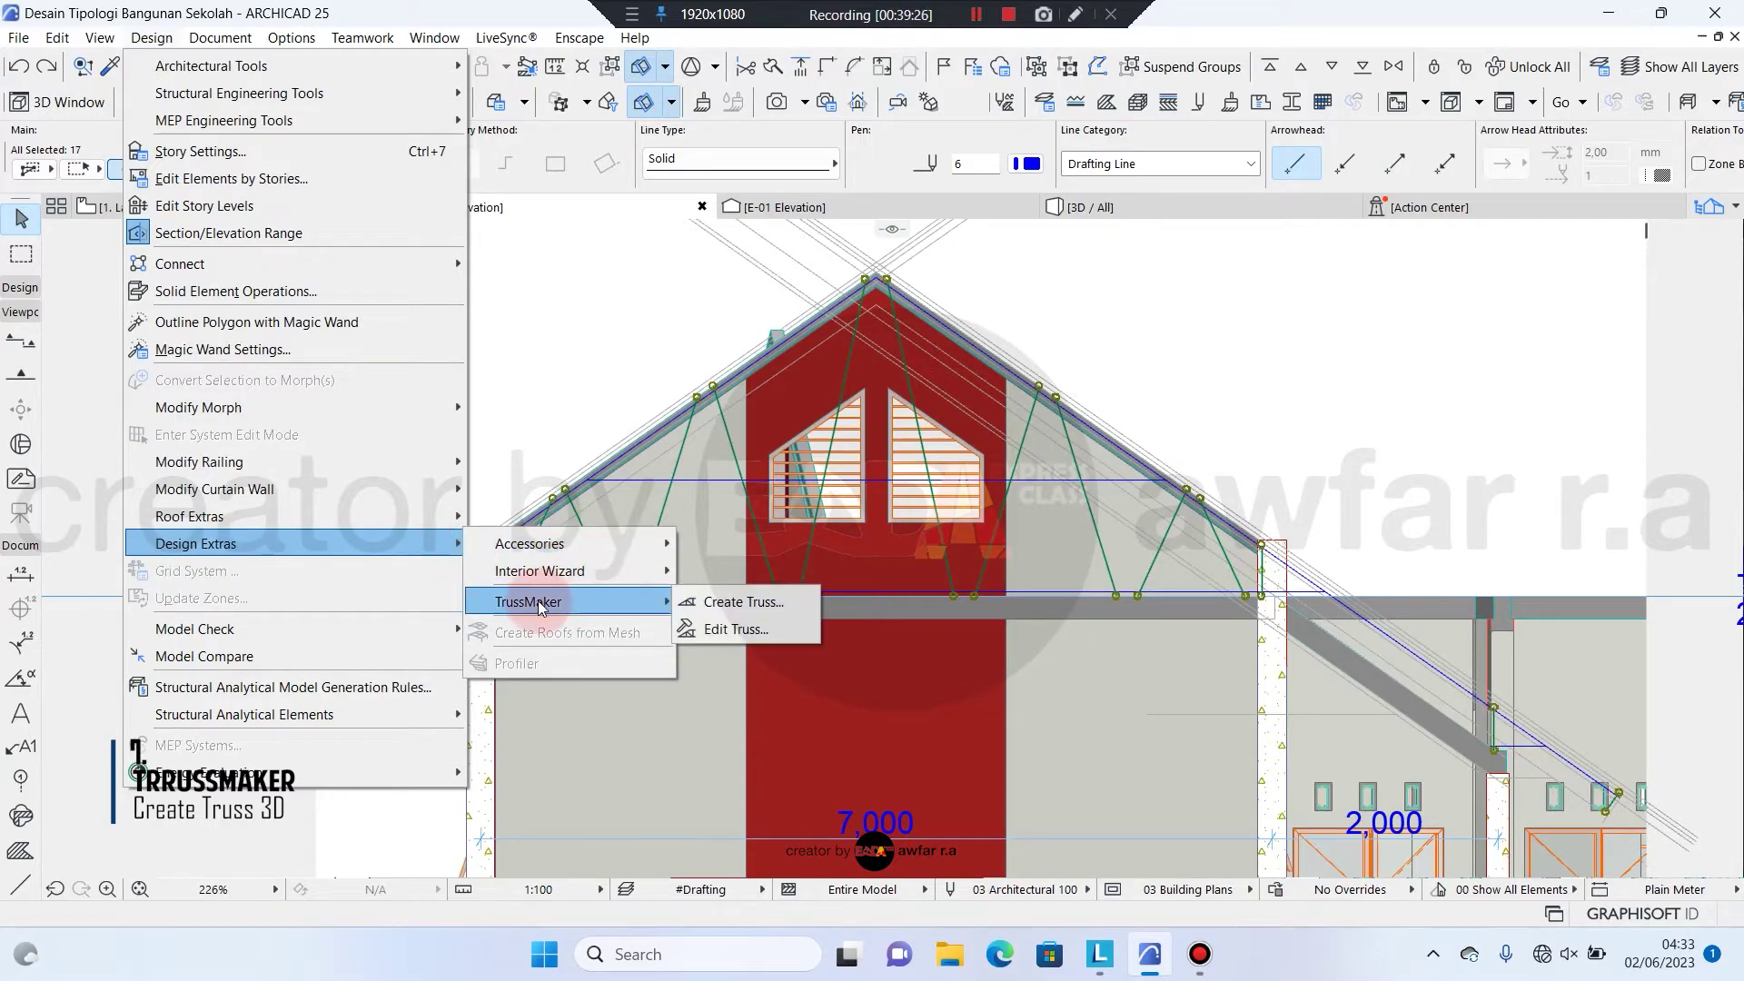
pyautogui.click(743, 602)
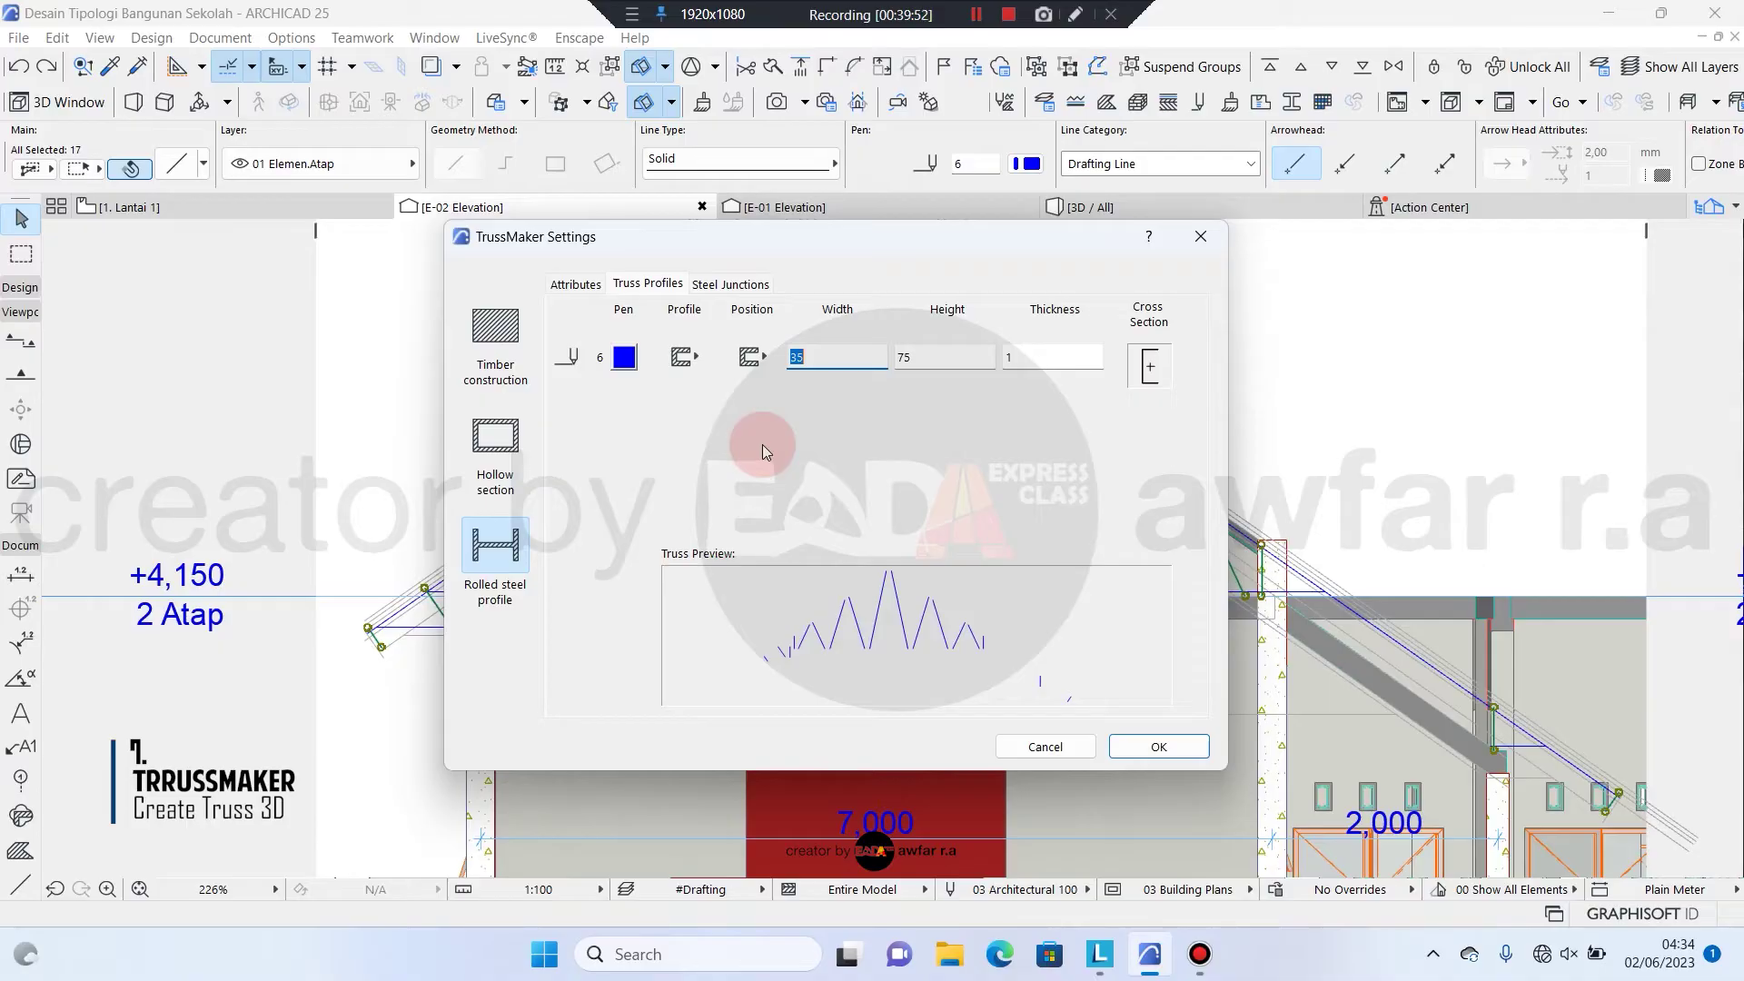
# Choose the rolled steel profile and keep contour pen 90, surface Metal - Aluminium and layer 01 Elemen.Atap Rangka - C
pyautogui.click(507, 548)
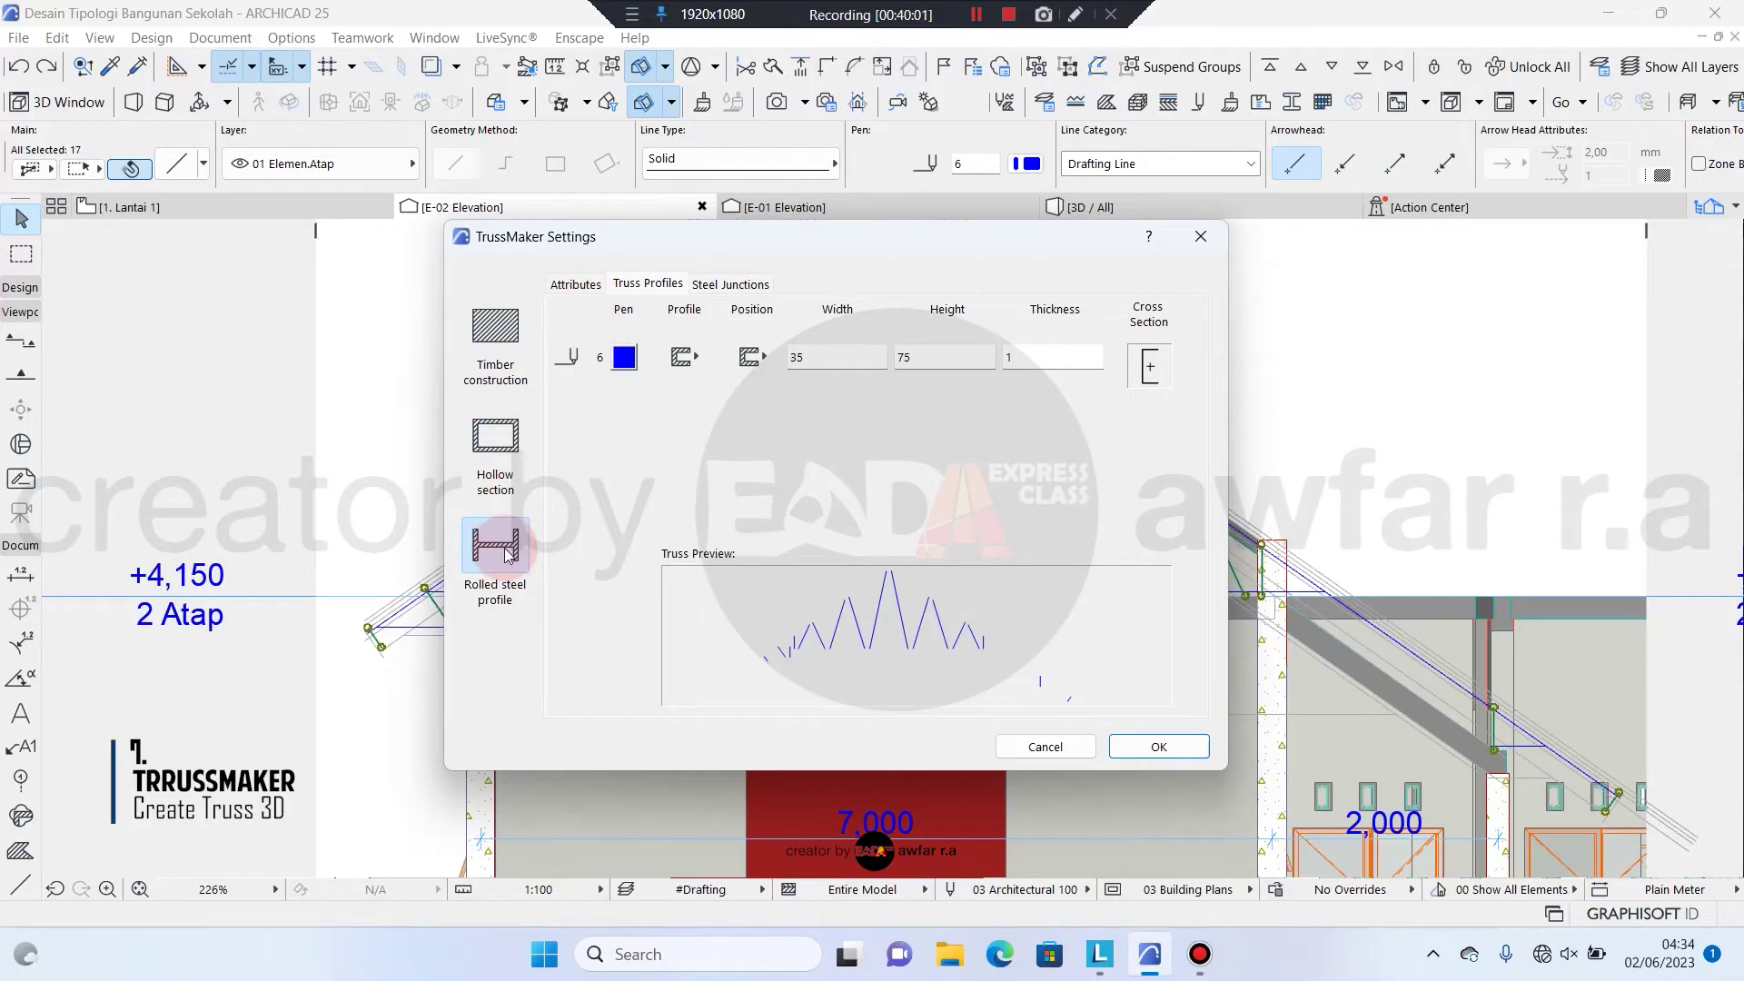
pyautogui.click(586, 289)
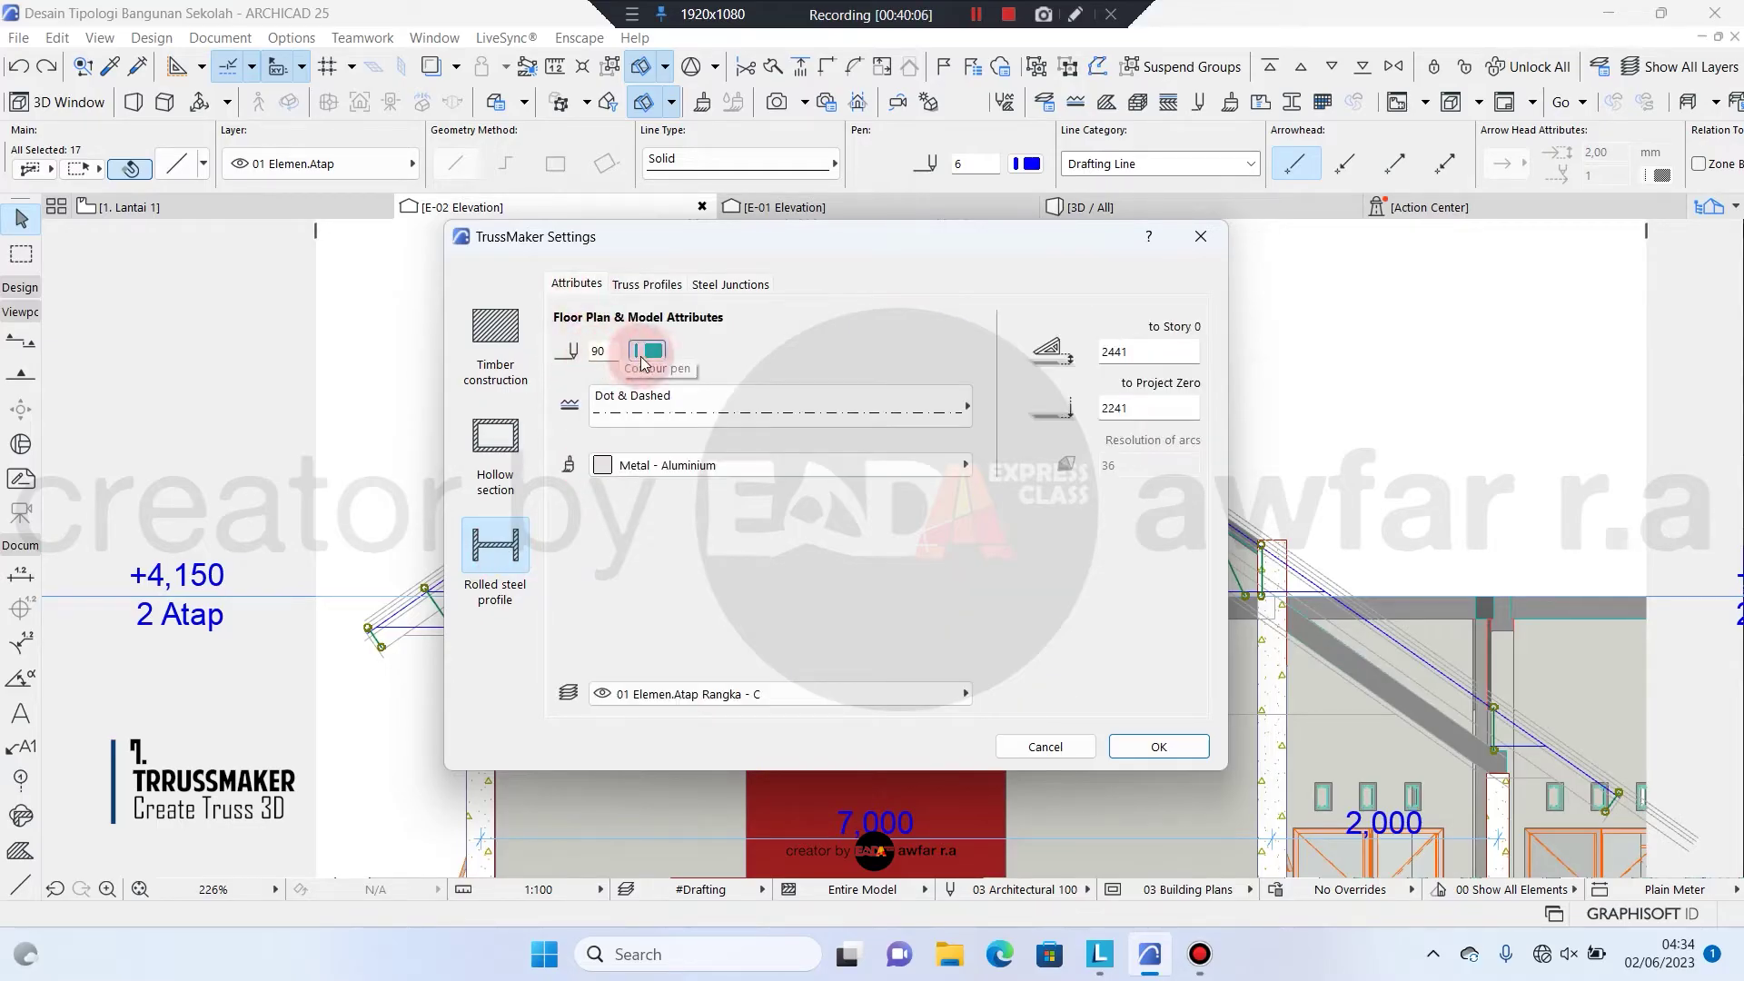
pyautogui.click(652, 352)
pyautogui.click(658, 357)
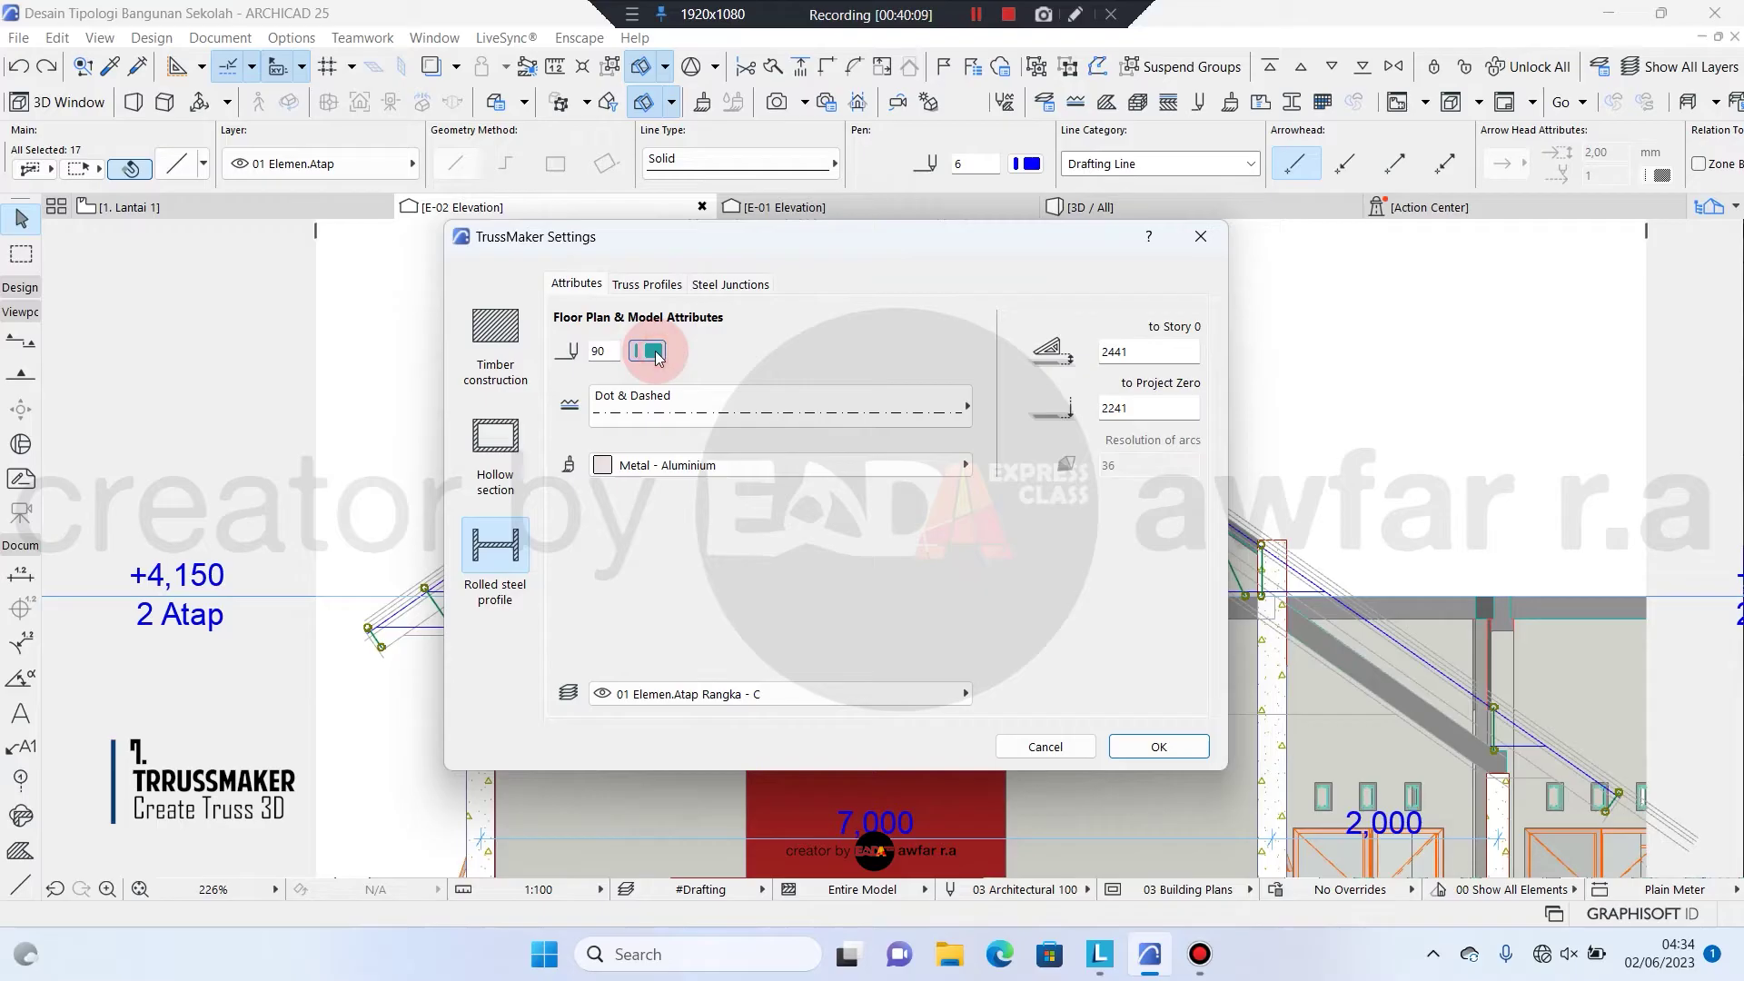
pyautogui.click(705, 472)
pyautogui.click(723, 531)
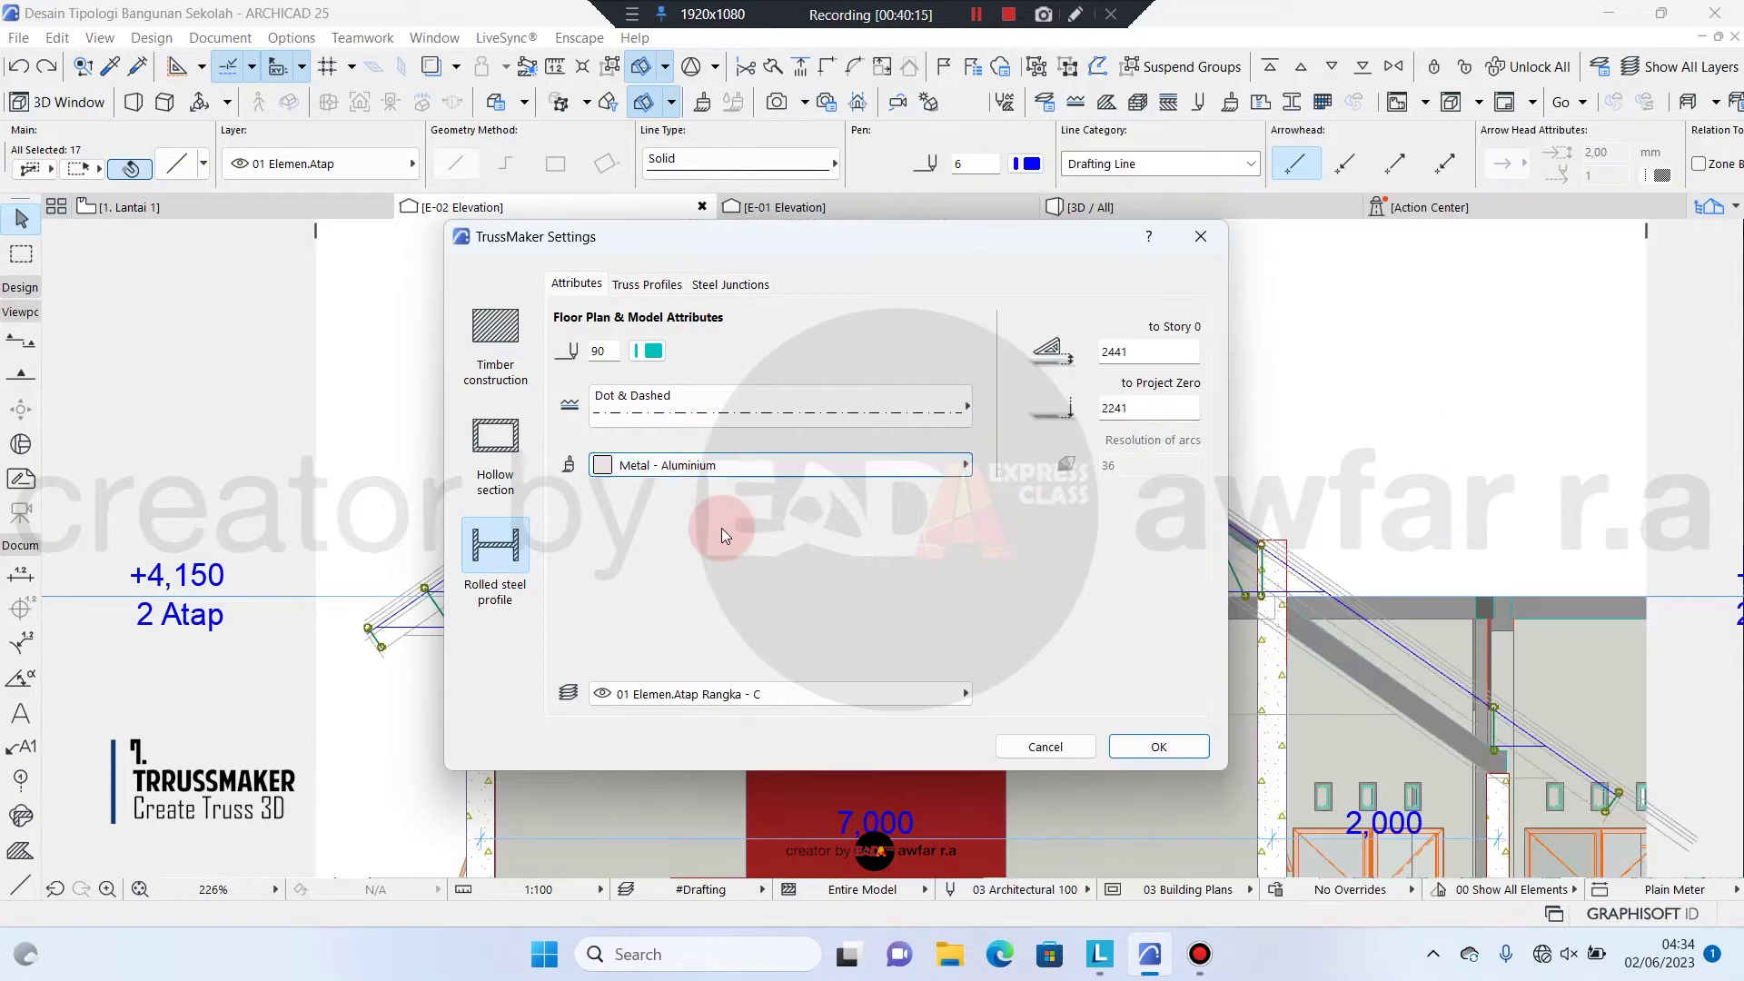
pyautogui.click(685, 694)
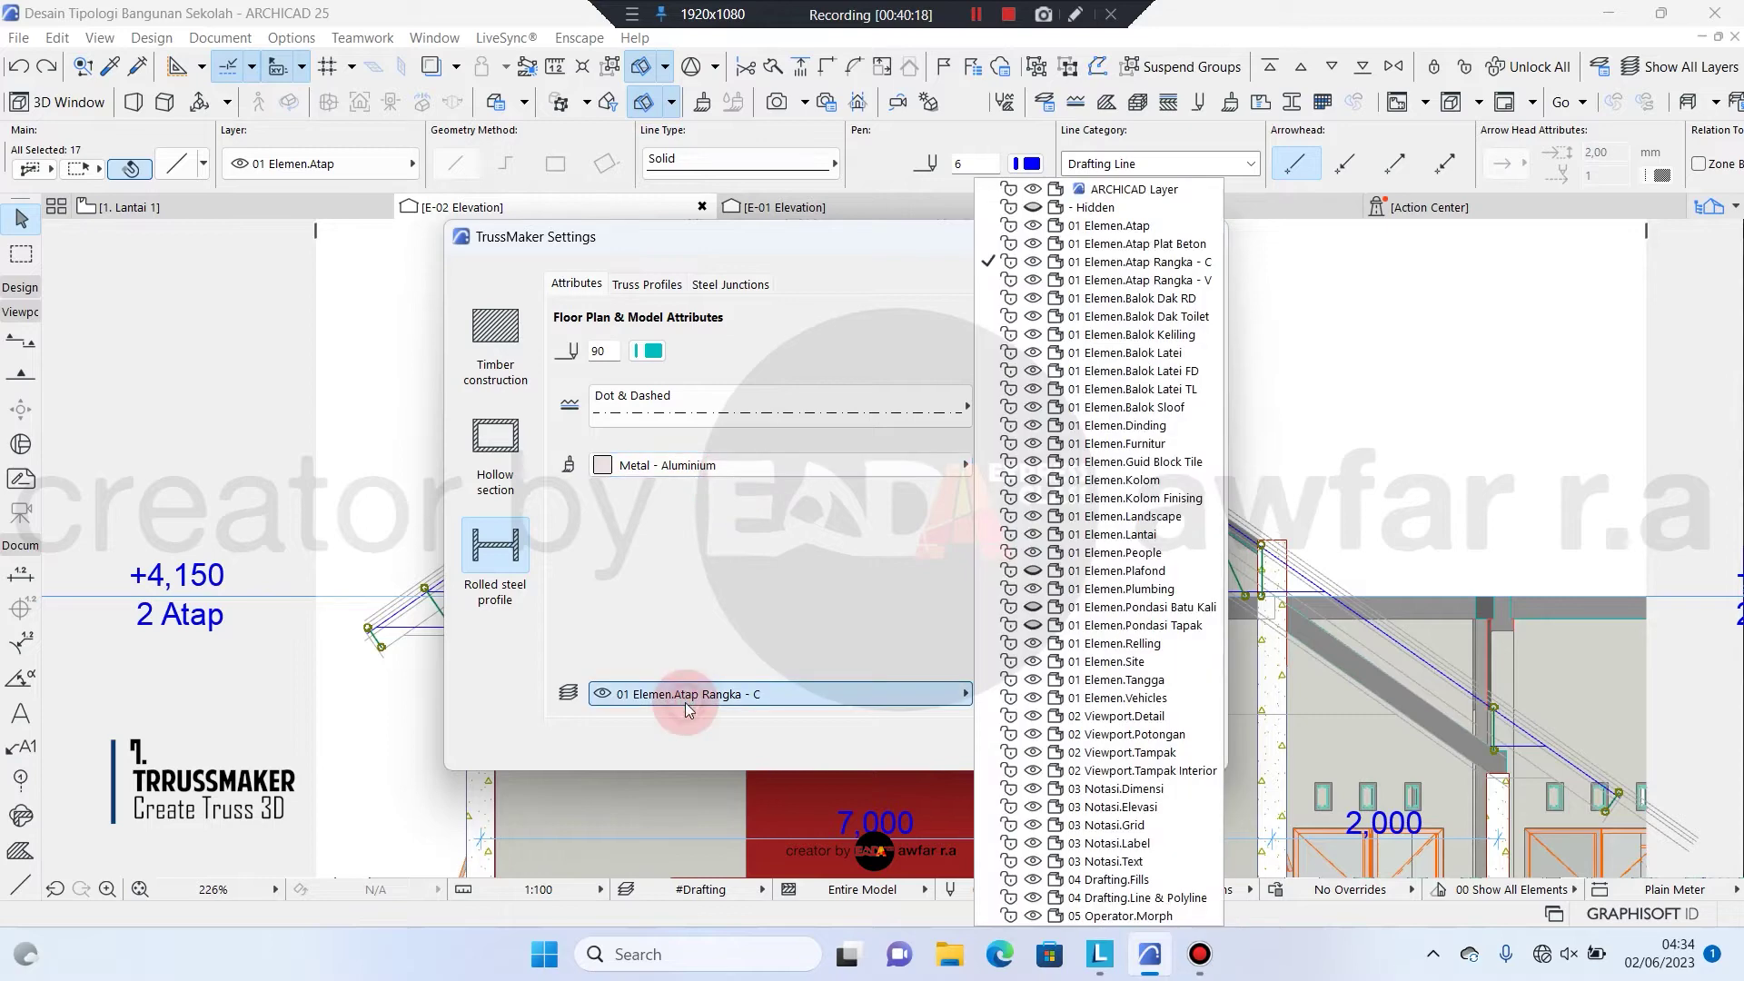
pyautogui.click(804, 567)
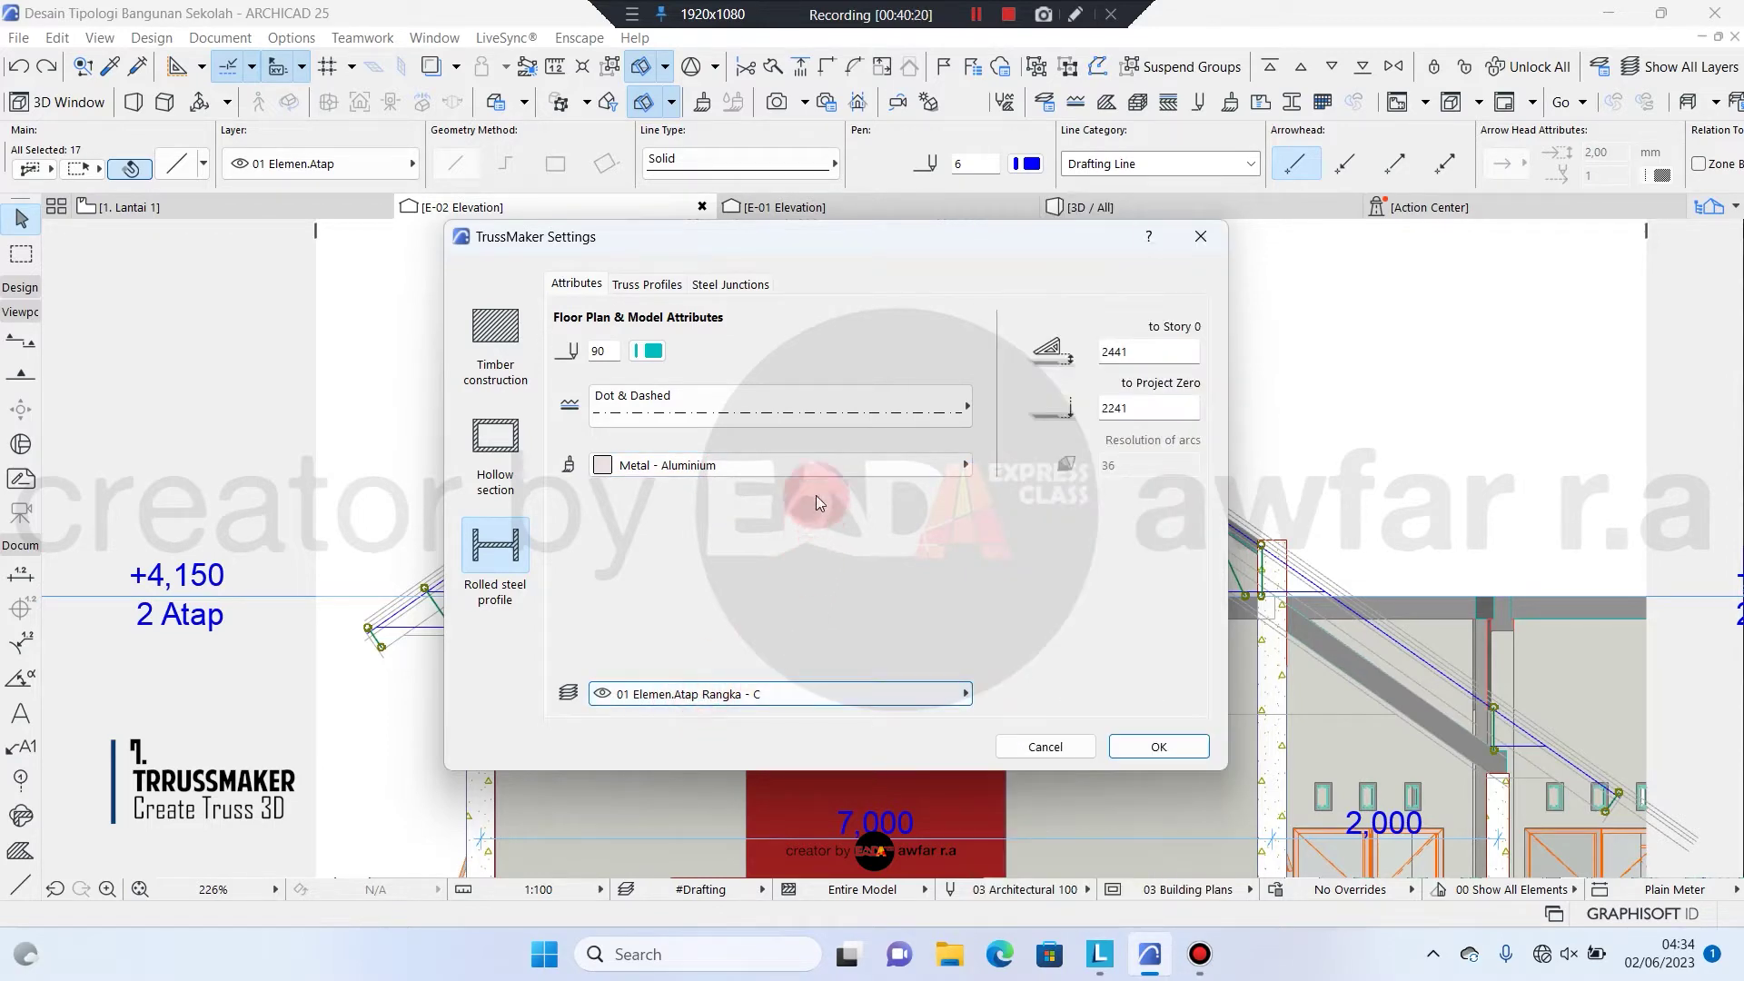
# Use a C profile 35 wide, 75 high and 1 thick without junction plates, and accept the truss settings
pyautogui.click(643, 285)
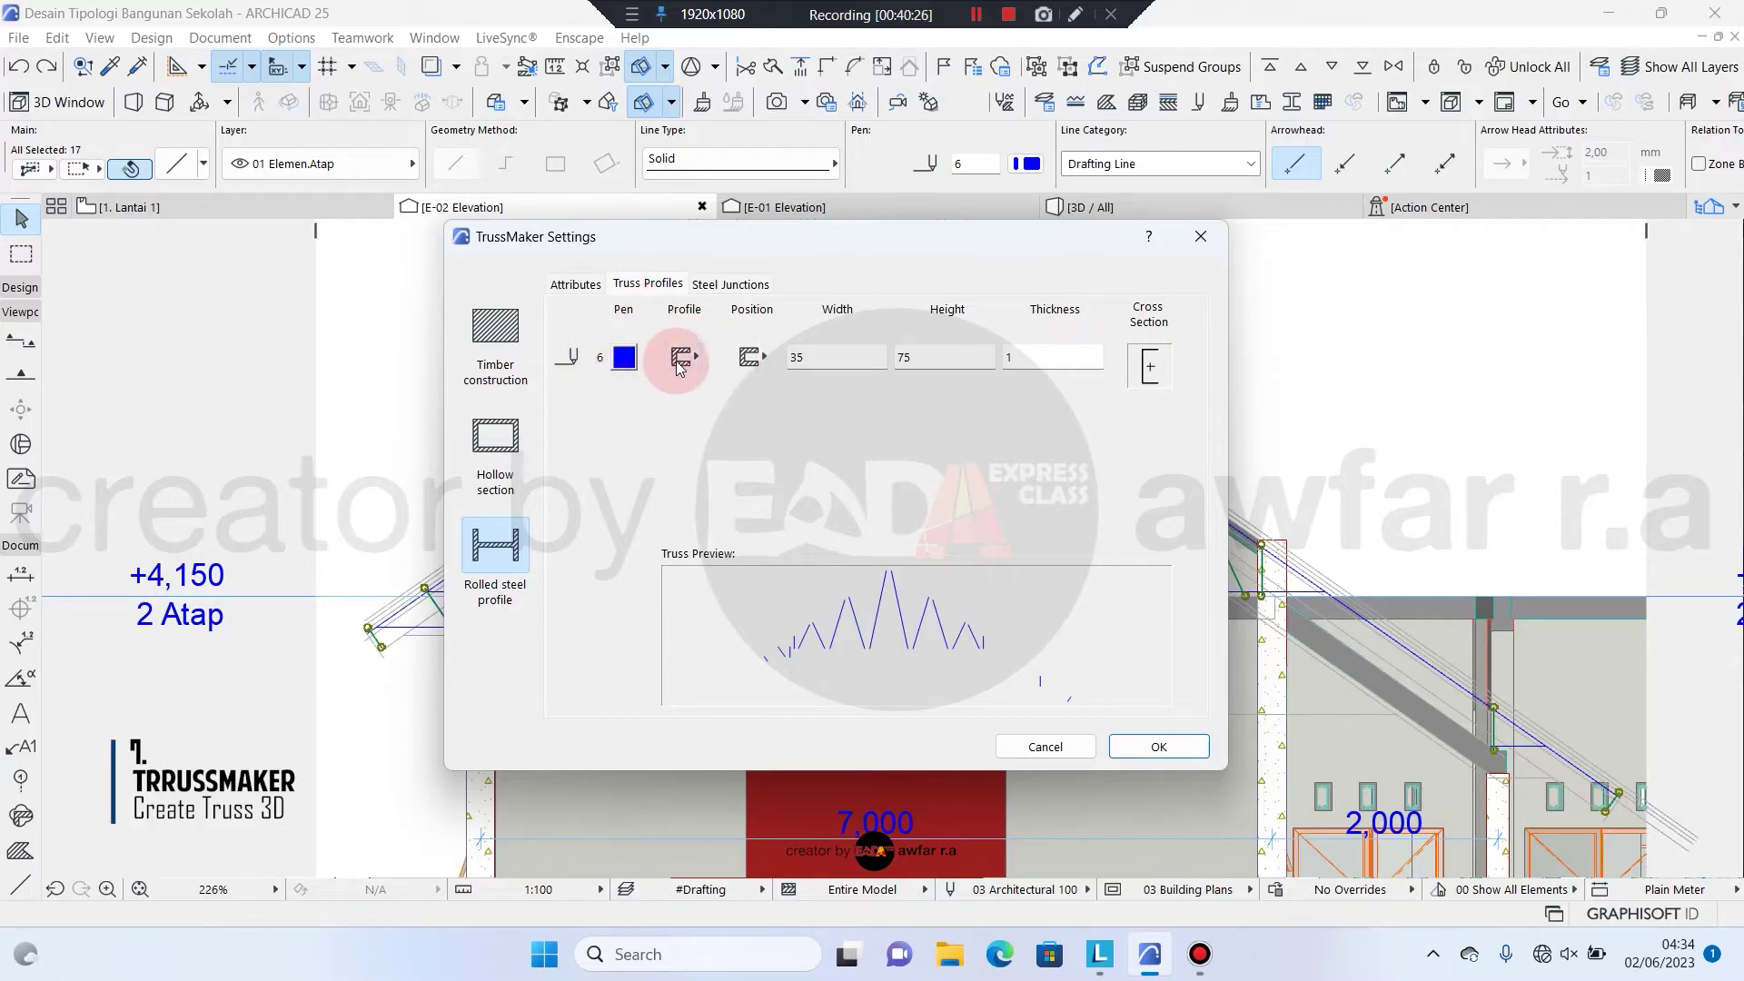
pyautogui.click(679, 358)
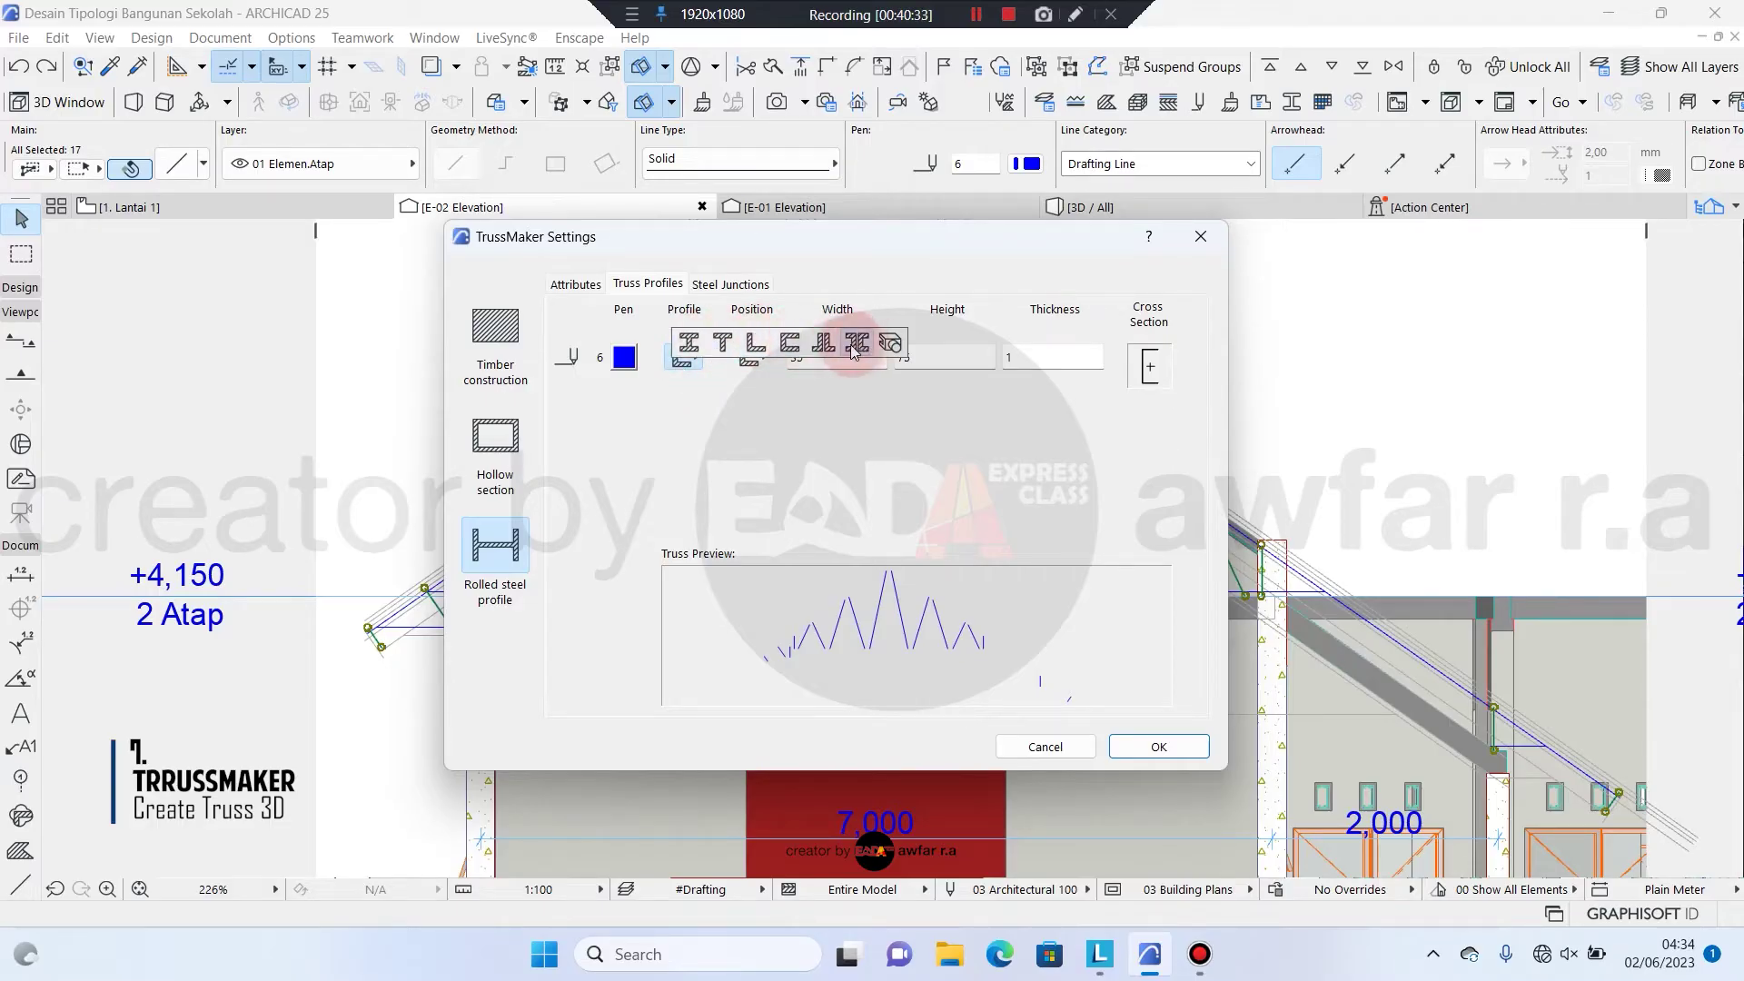
pyautogui.click(791, 342)
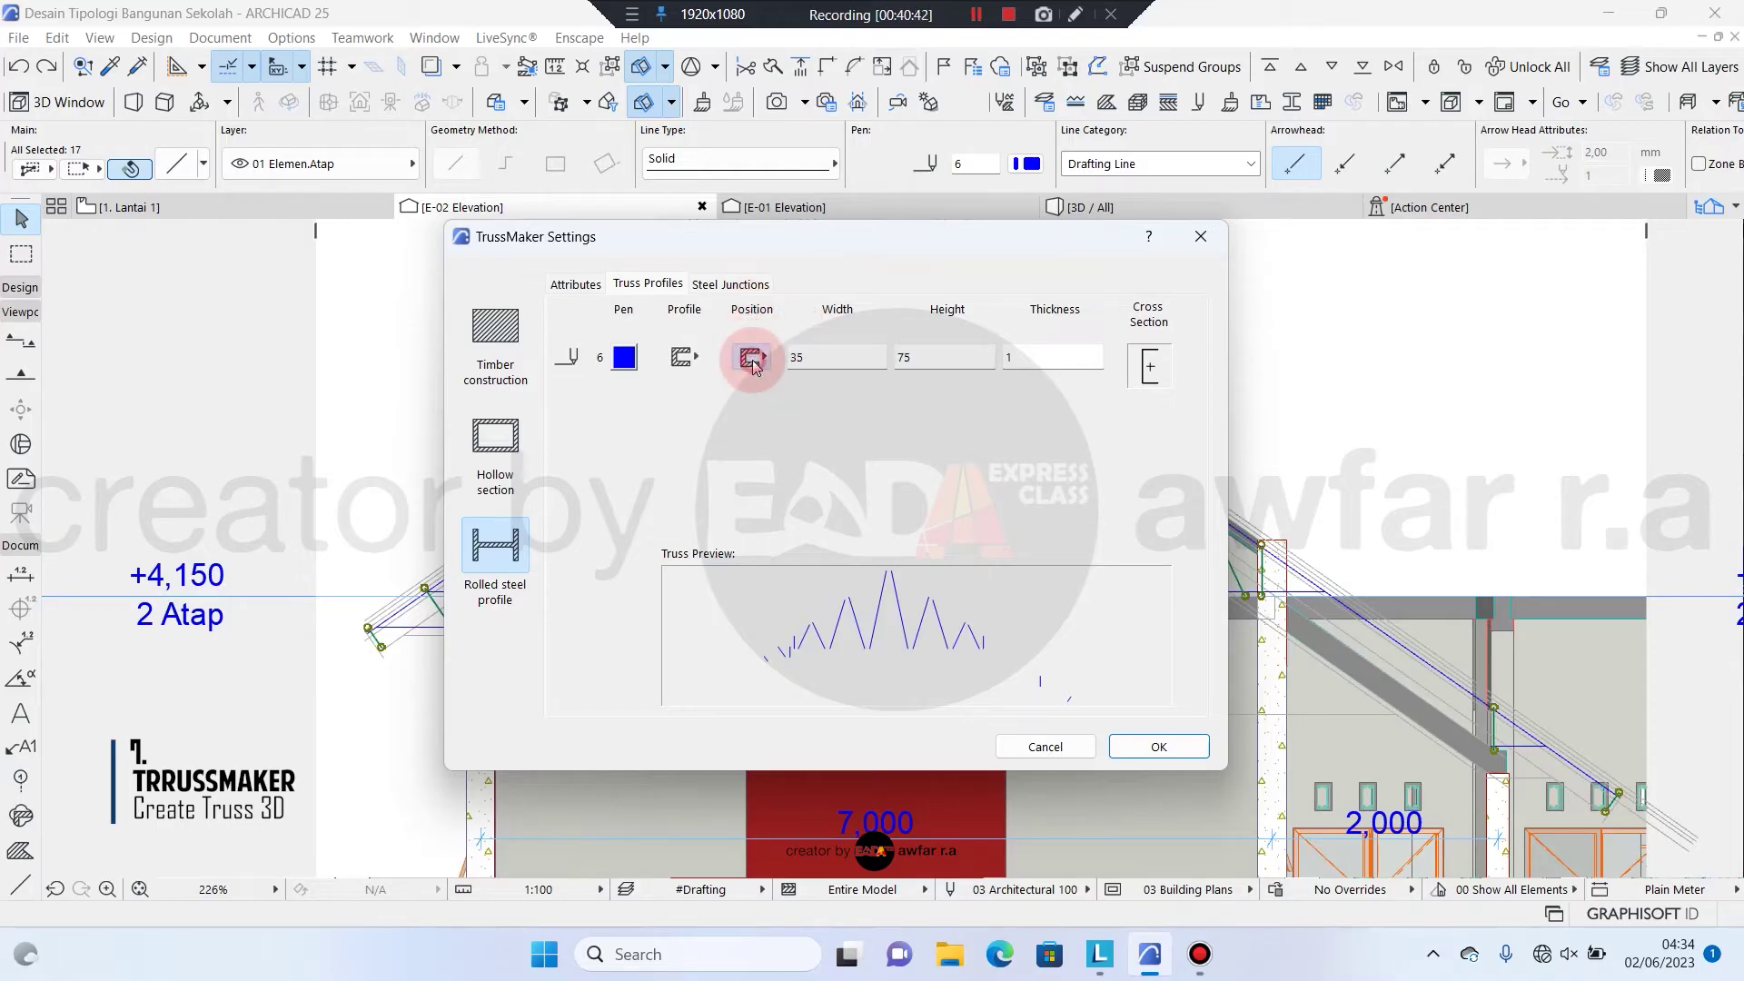
pyautogui.click(769, 343)
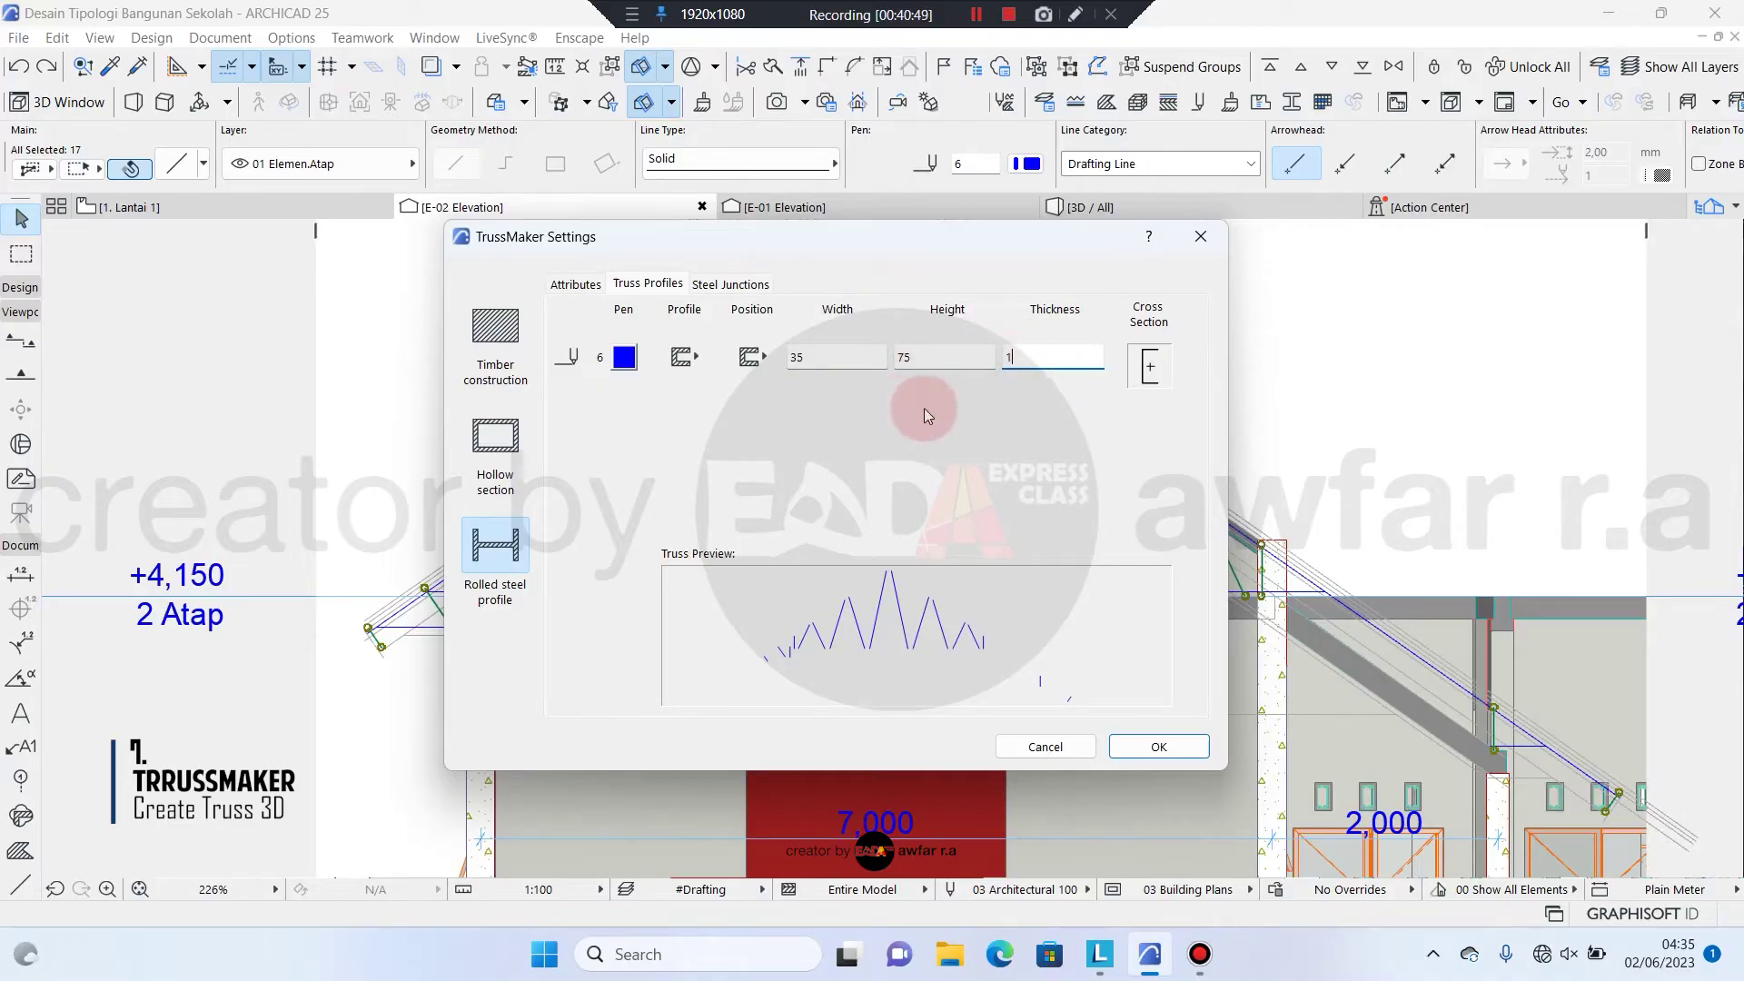
pyautogui.click(745, 285)
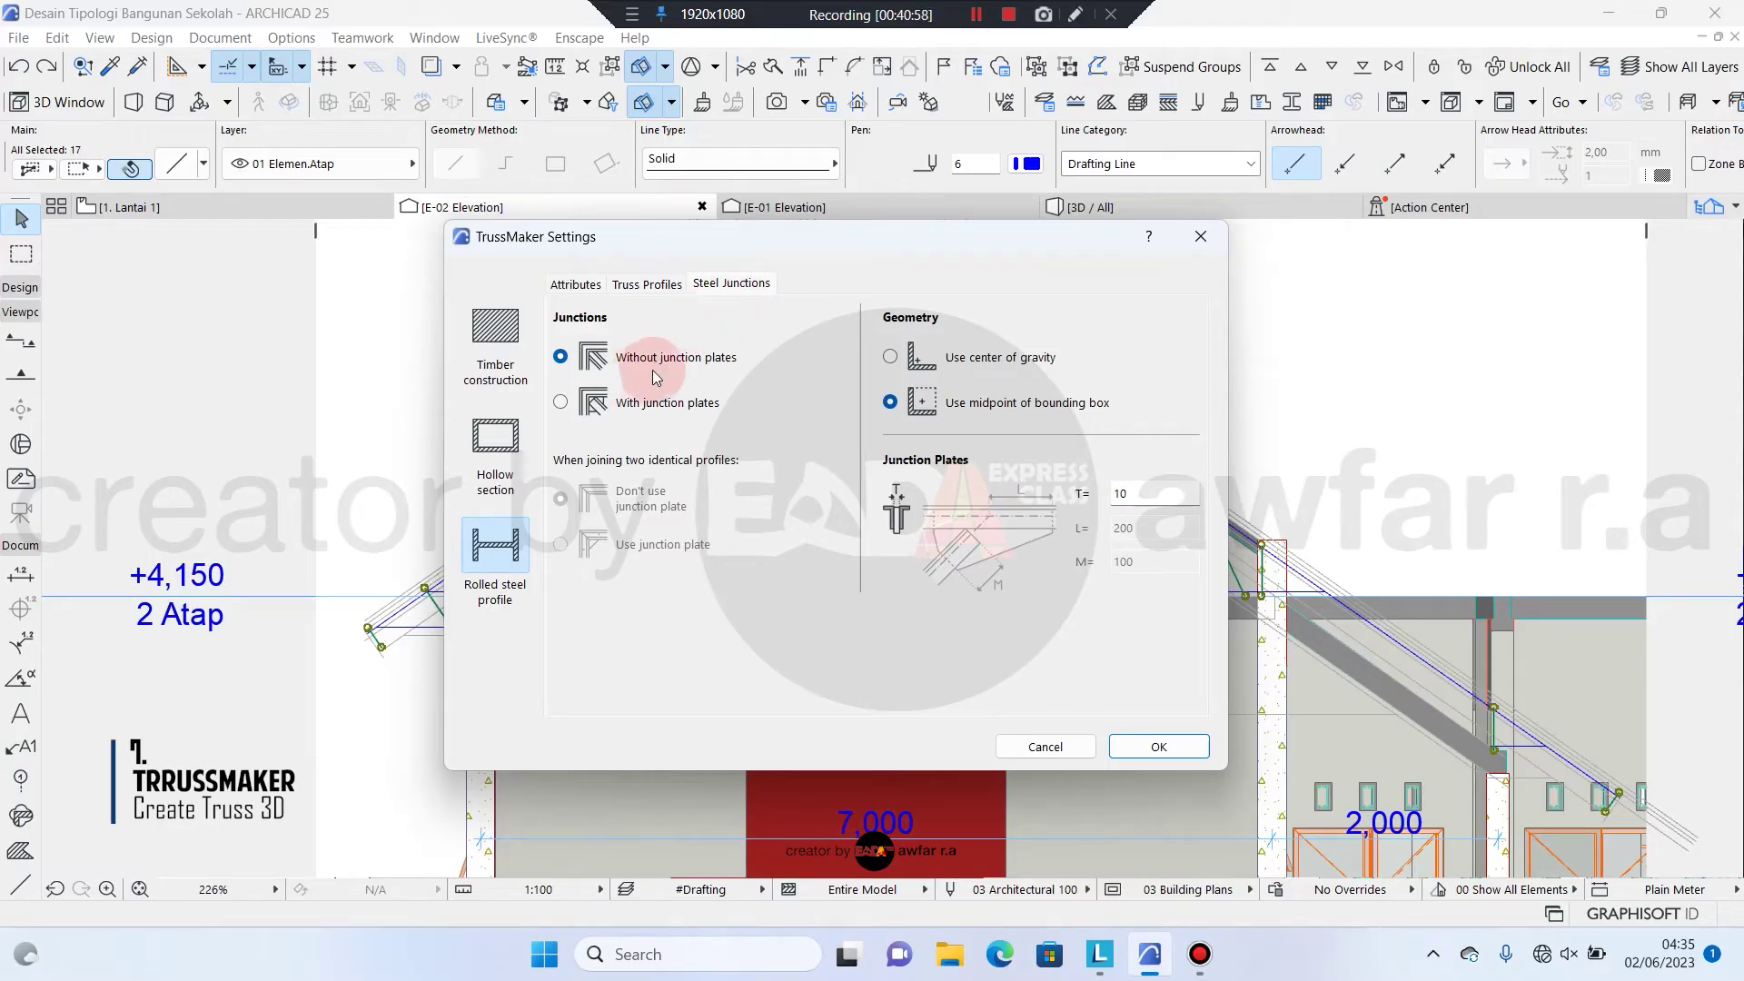
pyautogui.click(1157, 750)
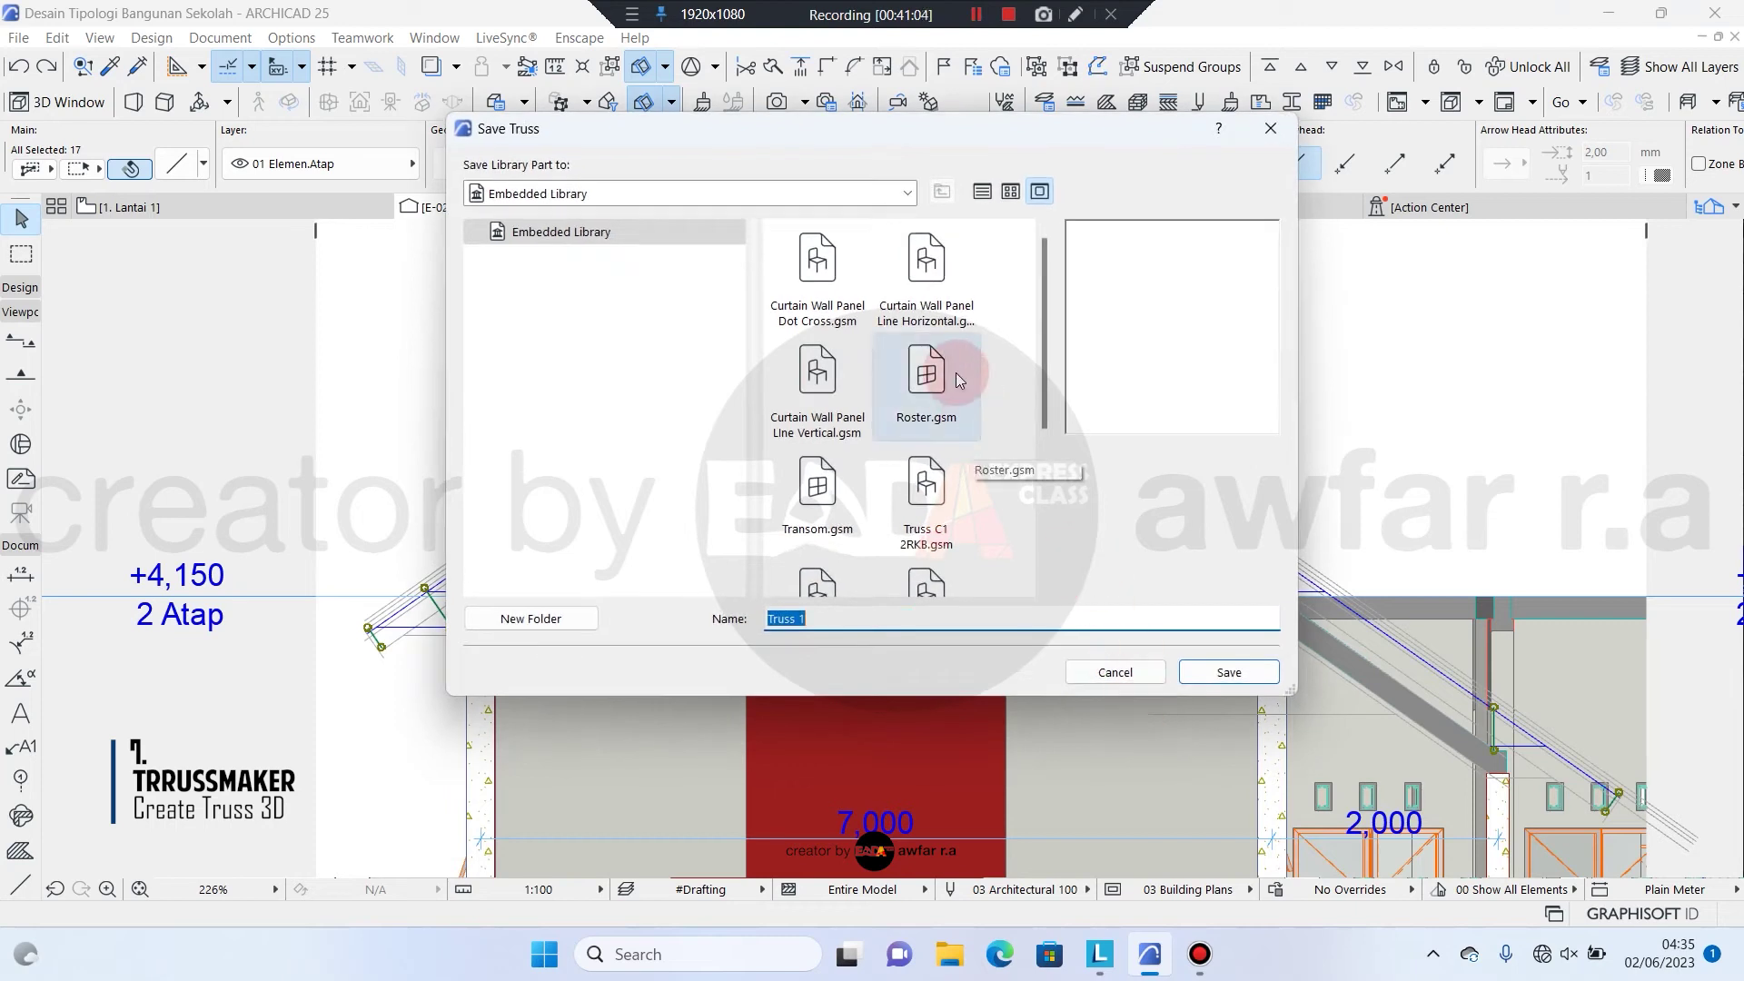
# Save the web truss in the Embedded Library as Objek 1 and dismiss the notice
pyautogui.scroll(-5, 956, 372)
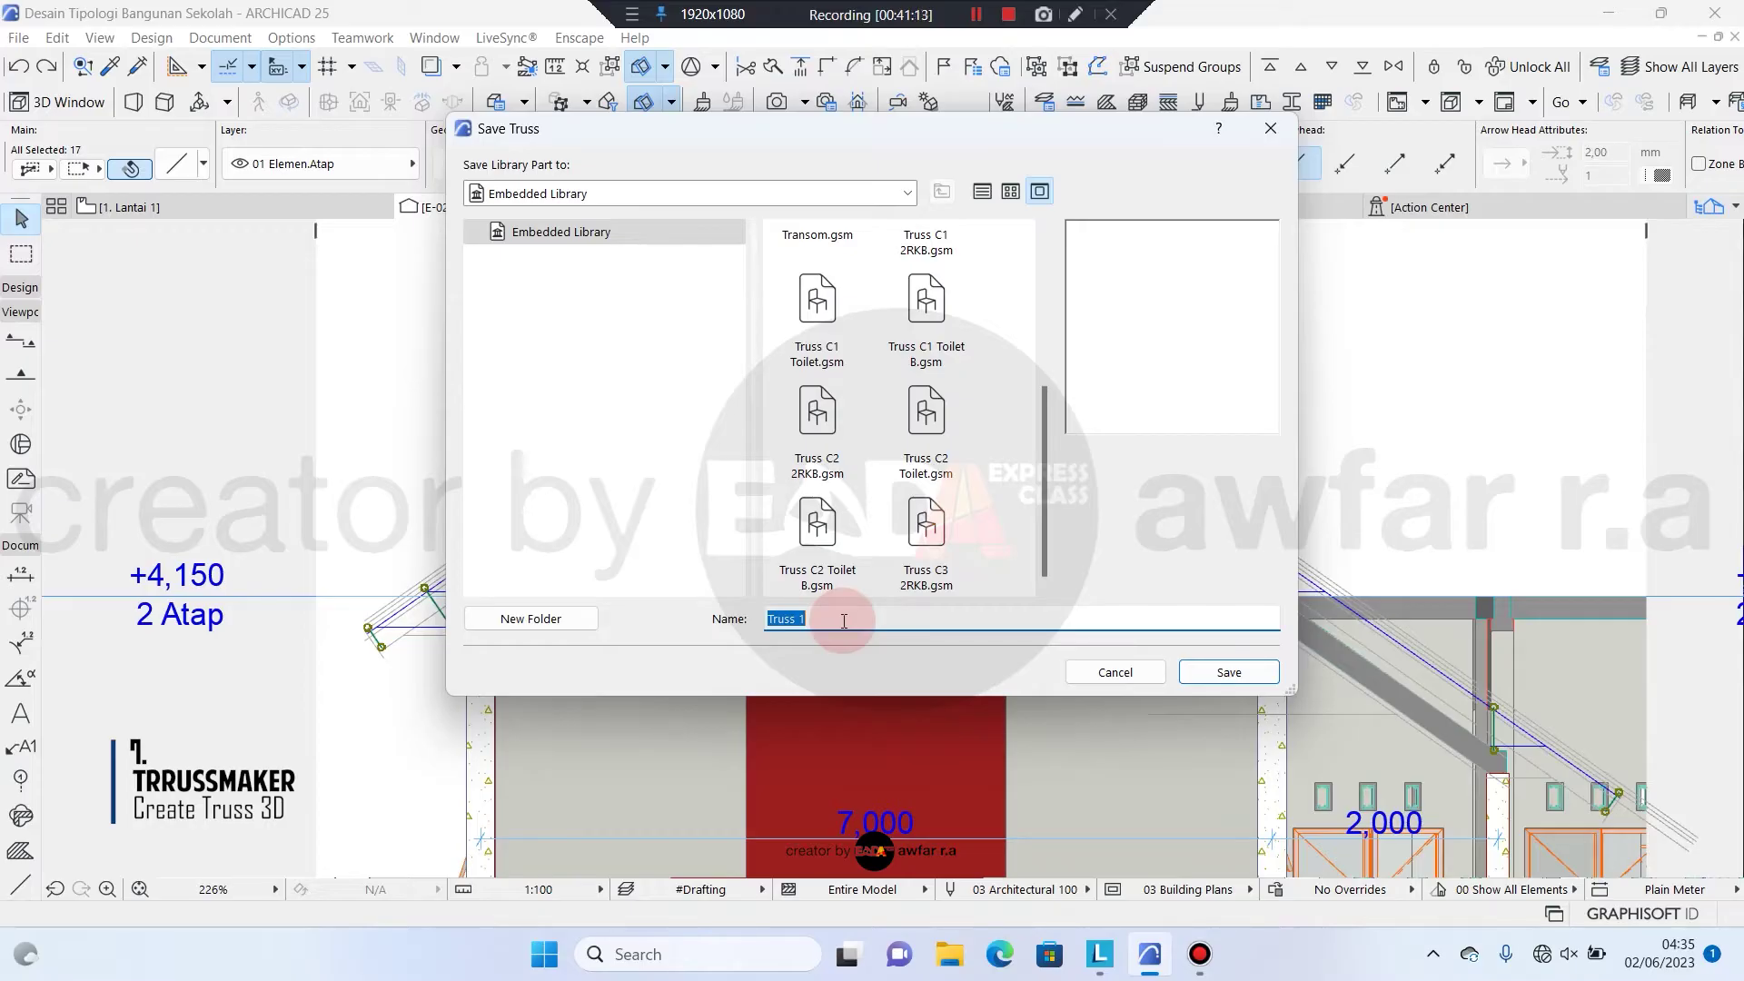
pyautogui.write('Objek')
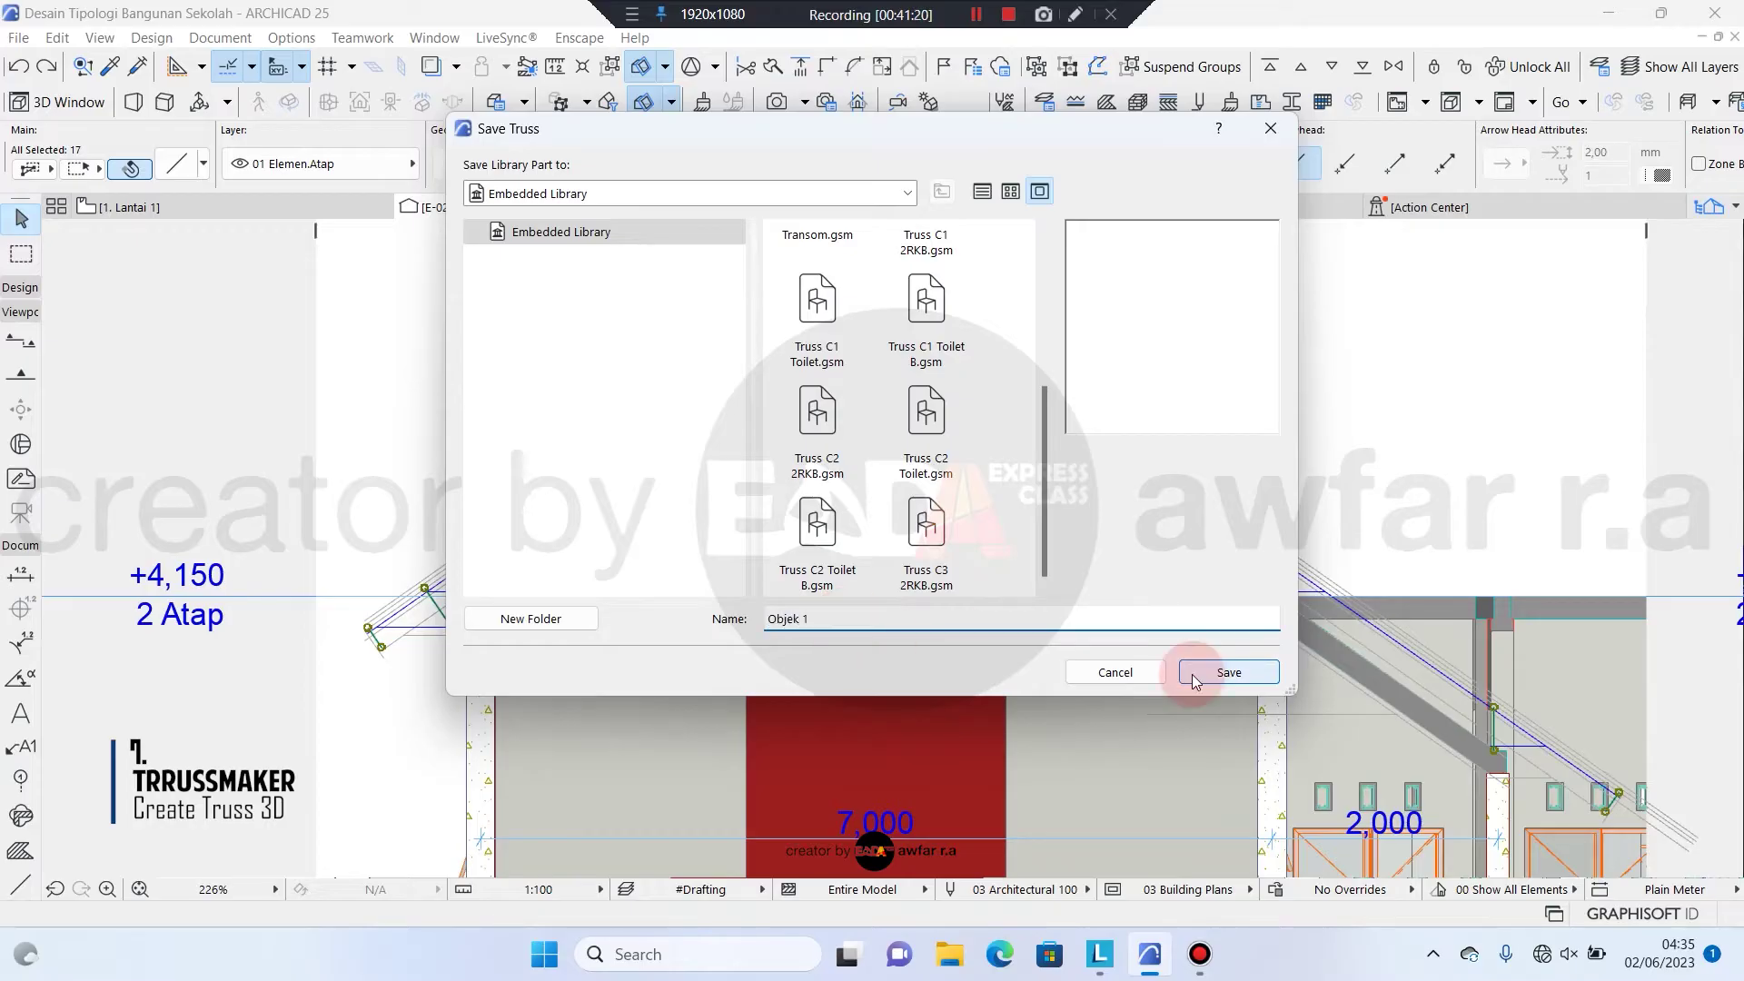
pyautogui.click(1193, 674)
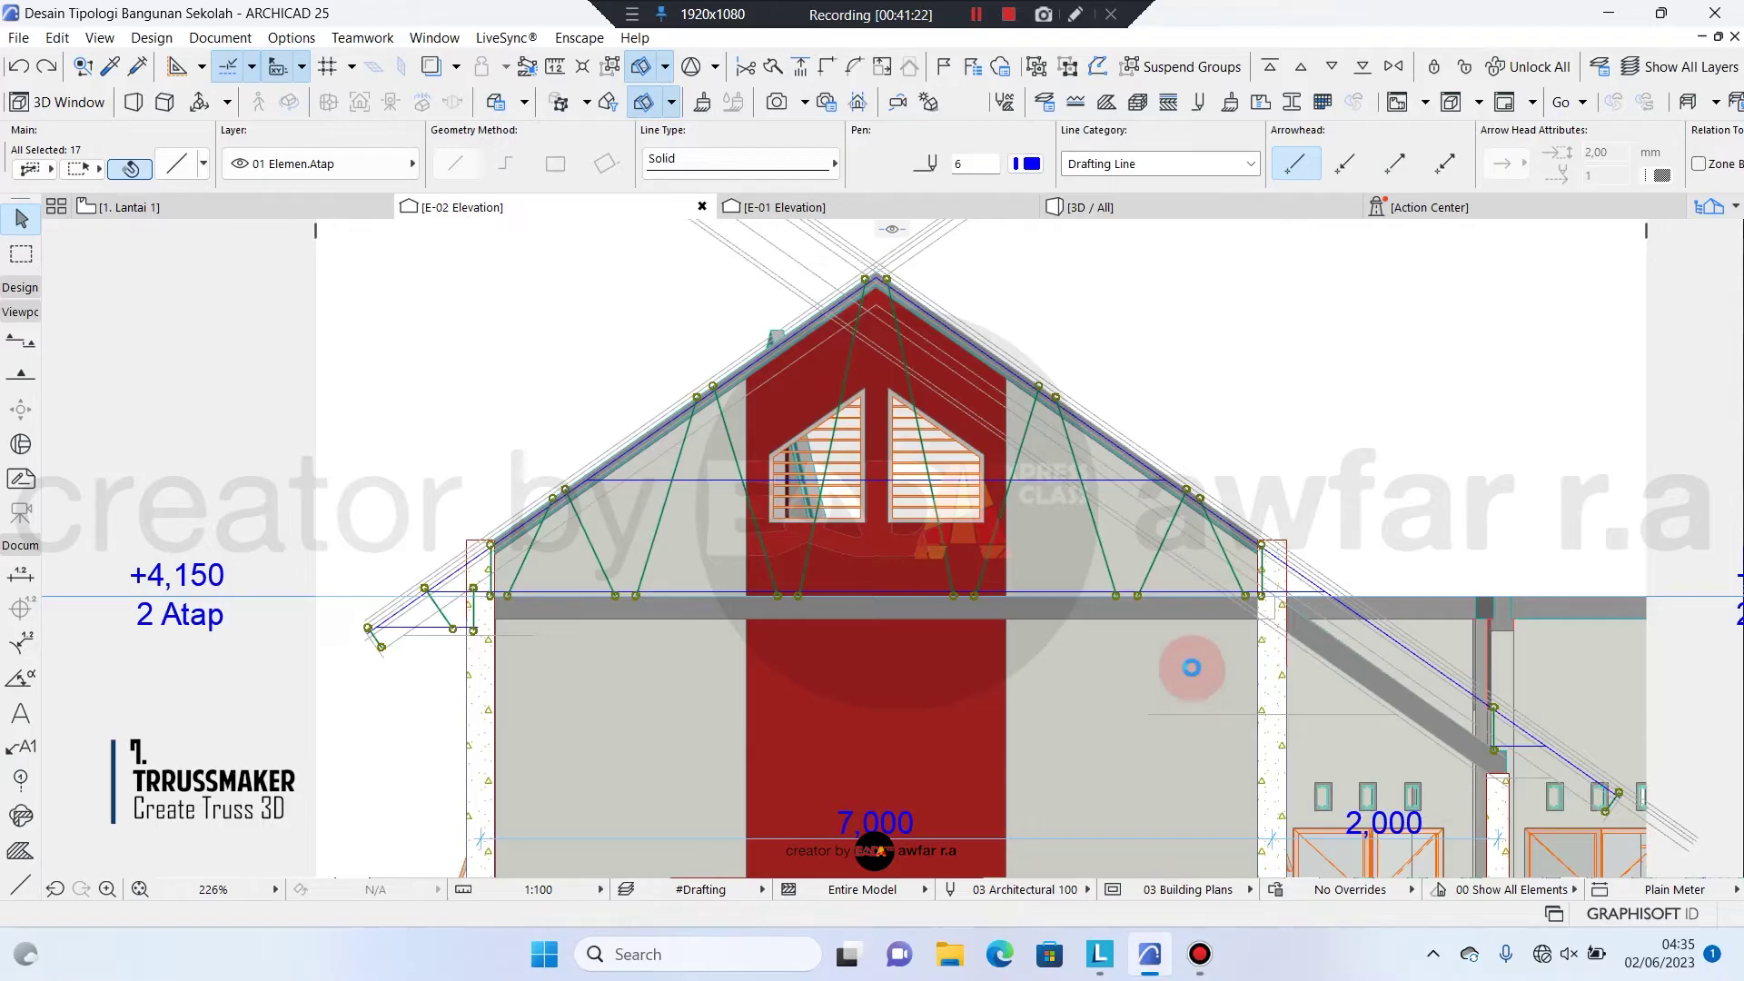
pyautogui.click(1030, 378)
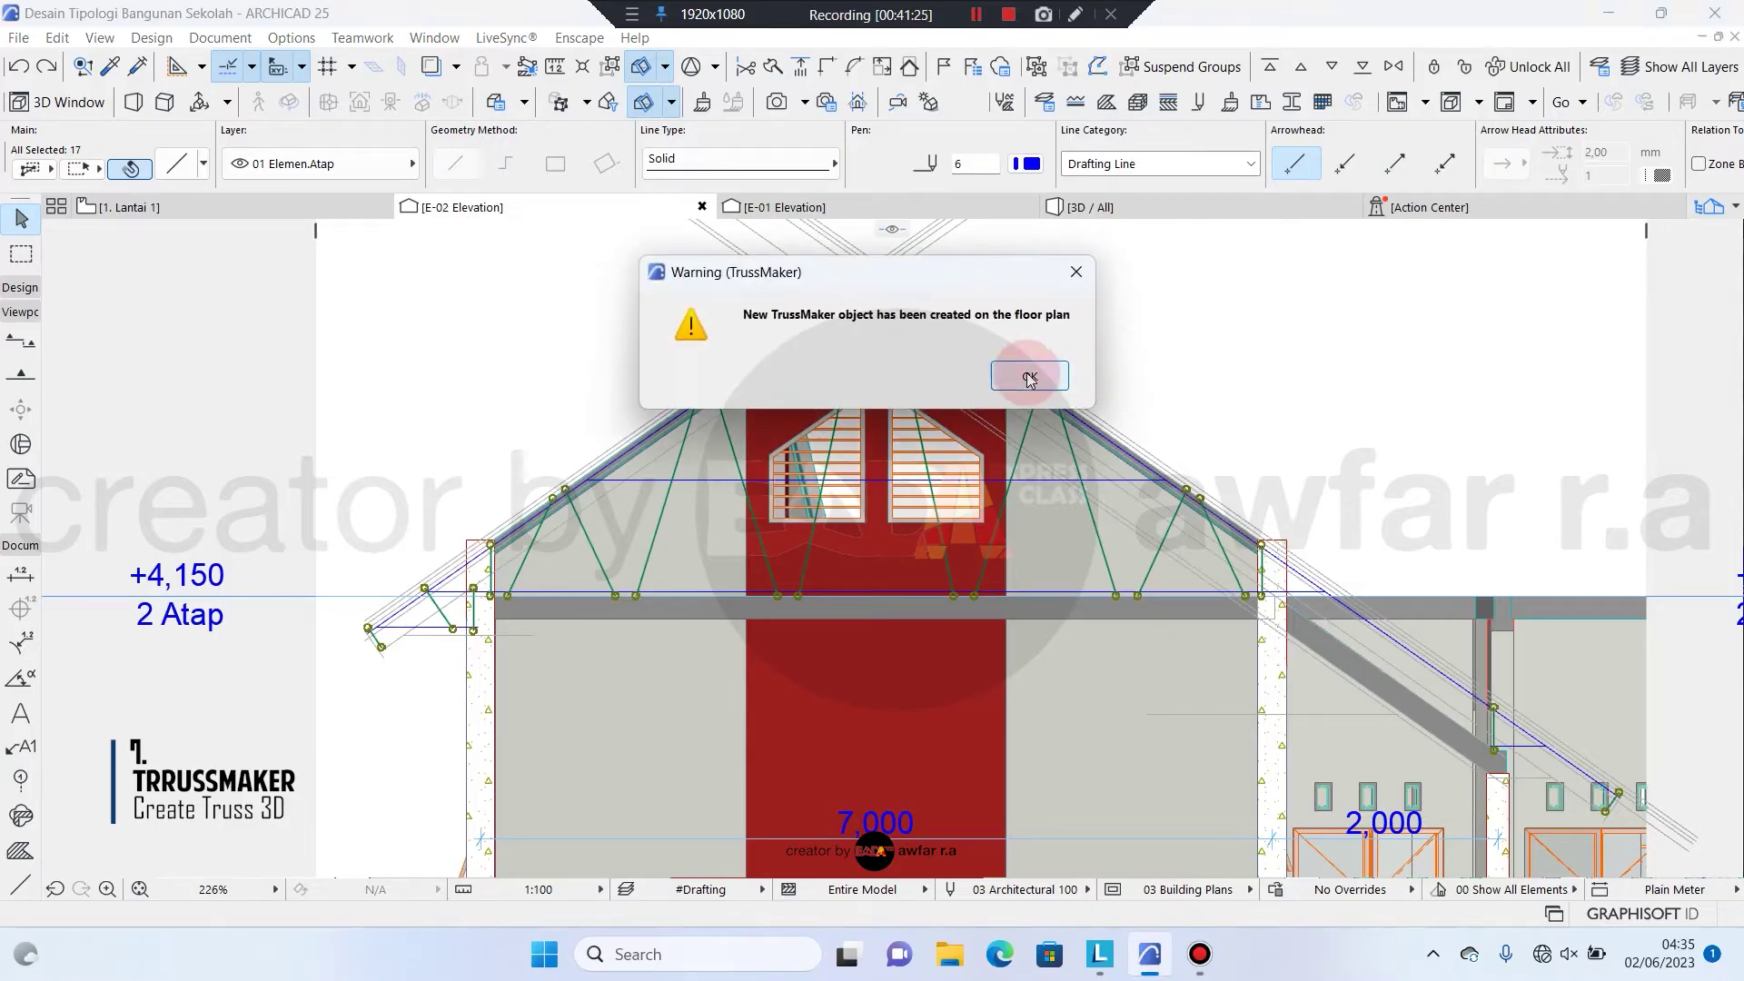
# Open the 3D view and examine the new web members against the gable wall of the unroofed block
pyautogui.click(1118, 209)
pyautogui.keyDown('shift'); pyautogui.moveTo(809, 370); pyautogui.dragTo(680, 411, button='middle'); pyautogui.keyUp('shift')
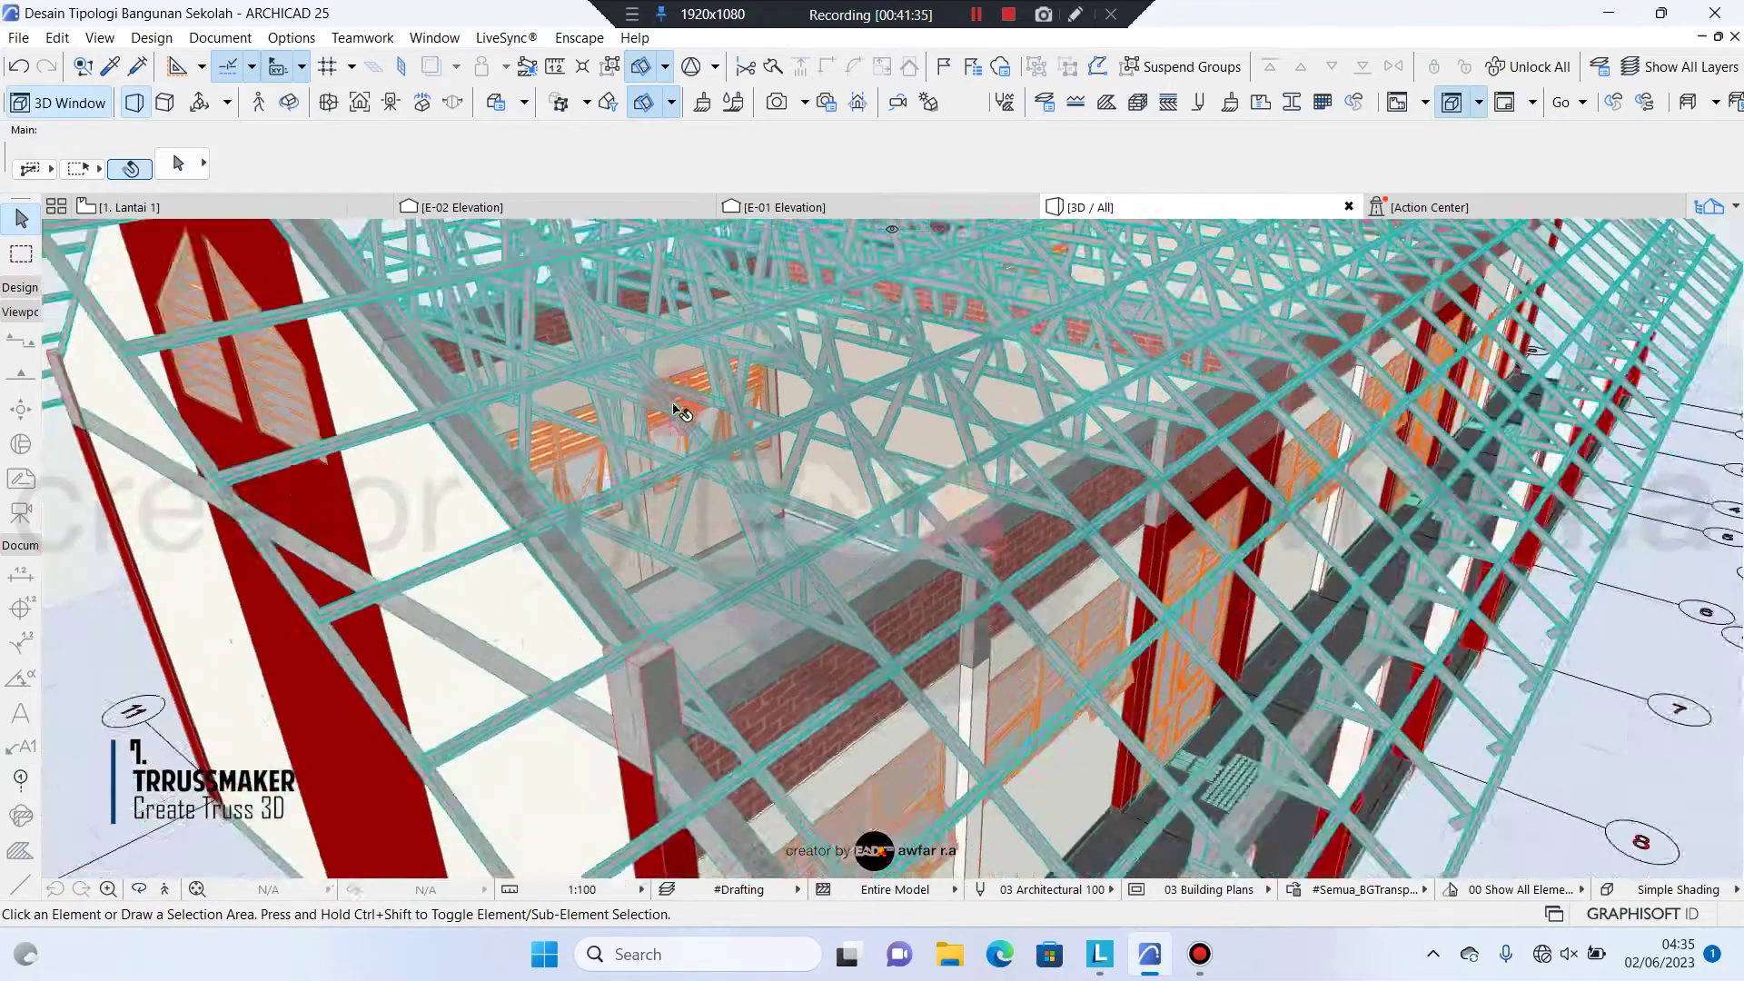
pyautogui.scroll(-6, 674, 411)
pyautogui.scroll(4, 1017, 445)
pyautogui.moveTo(1308, 382); pyautogui.dragTo(683, 377, button='middle')
pyautogui.scroll(3, 1041, 473)
pyautogui.scroll(-5, 965, 603)
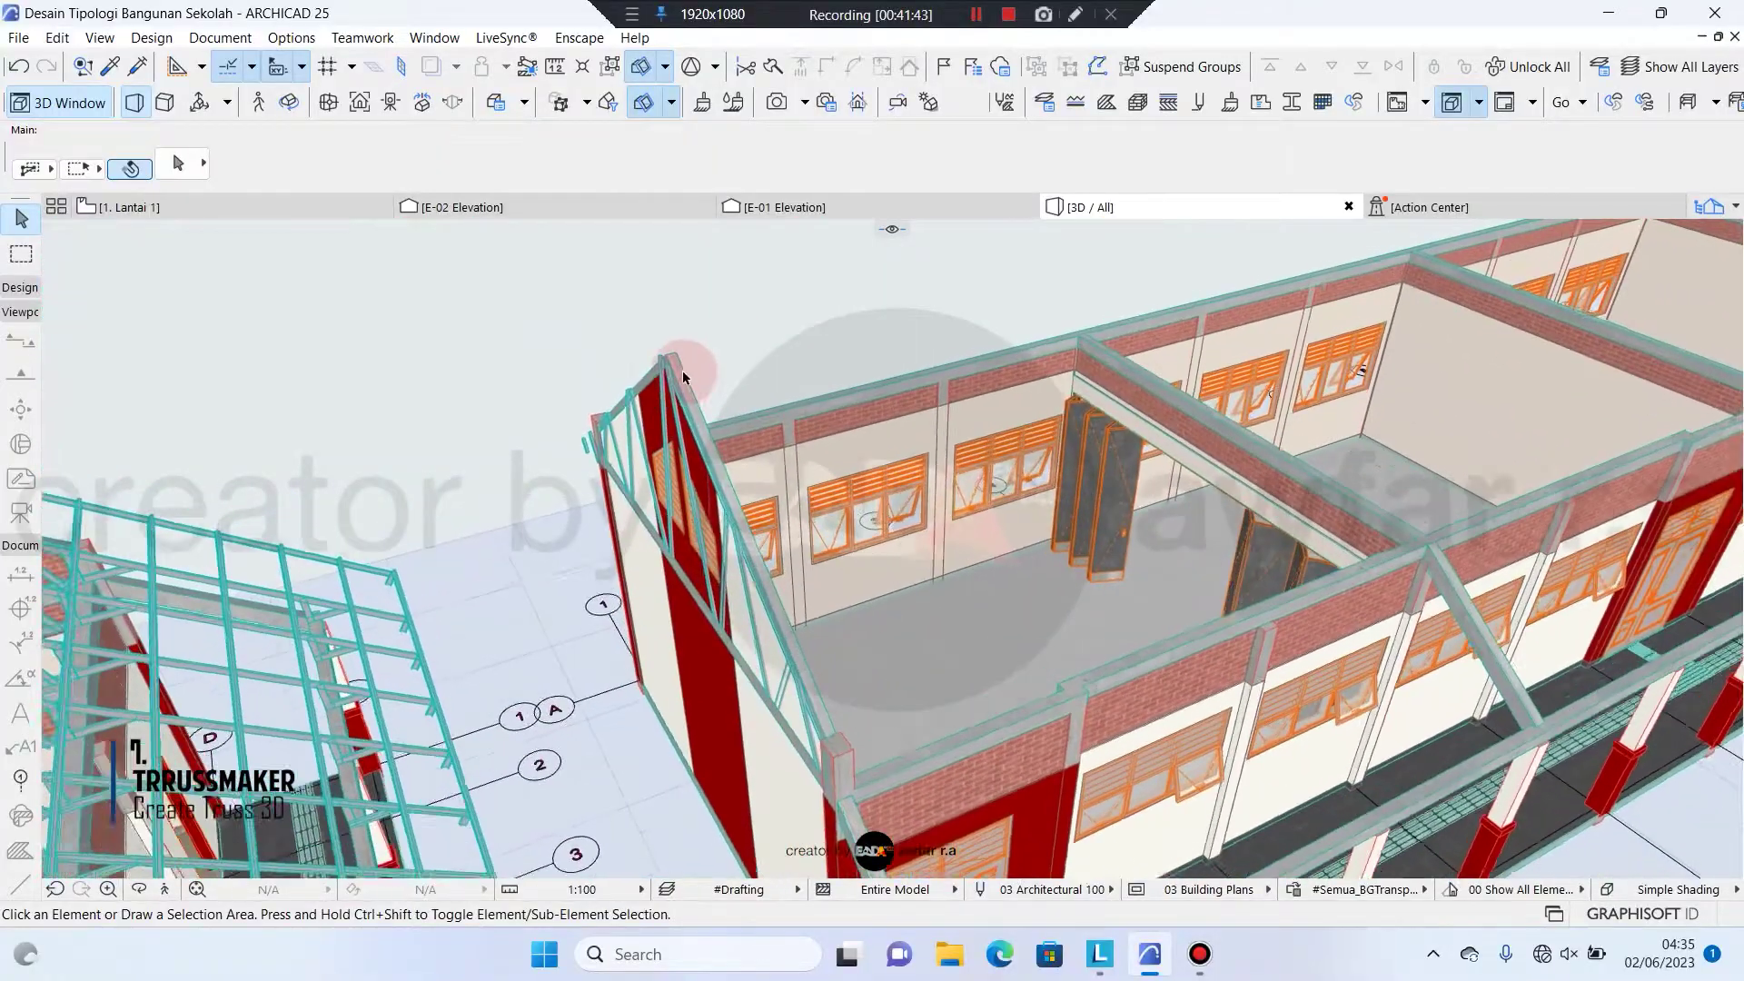
pyautogui.scroll(2, 683, 377)
pyautogui.scroll(3, 661, 341)
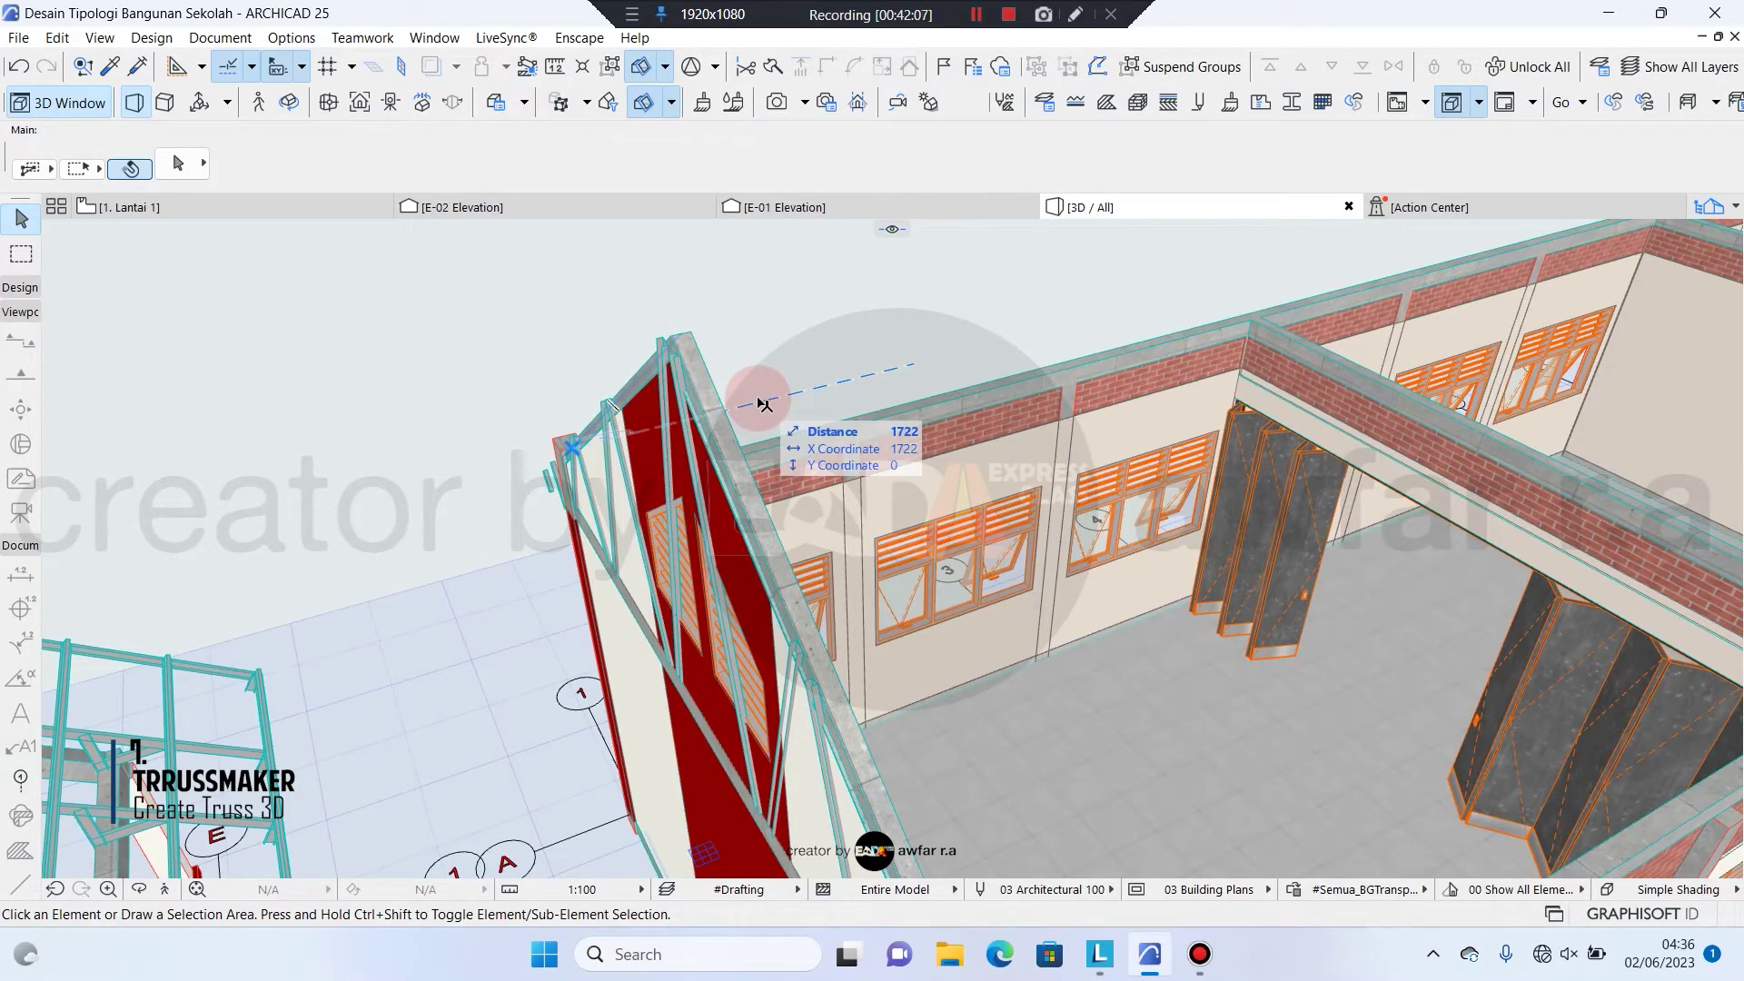
pyautogui.scroll(1, 669, 333)
pyautogui.keyDown('shift'); pyautogui.moveTo(670, 333); pyautogui.dragTo(742, 564, button='middle'); pyautogui.keyUp('shift')
pyautogui.scroll(3, 734, 394)
pyautogui.scroll(-4, 711, 425)
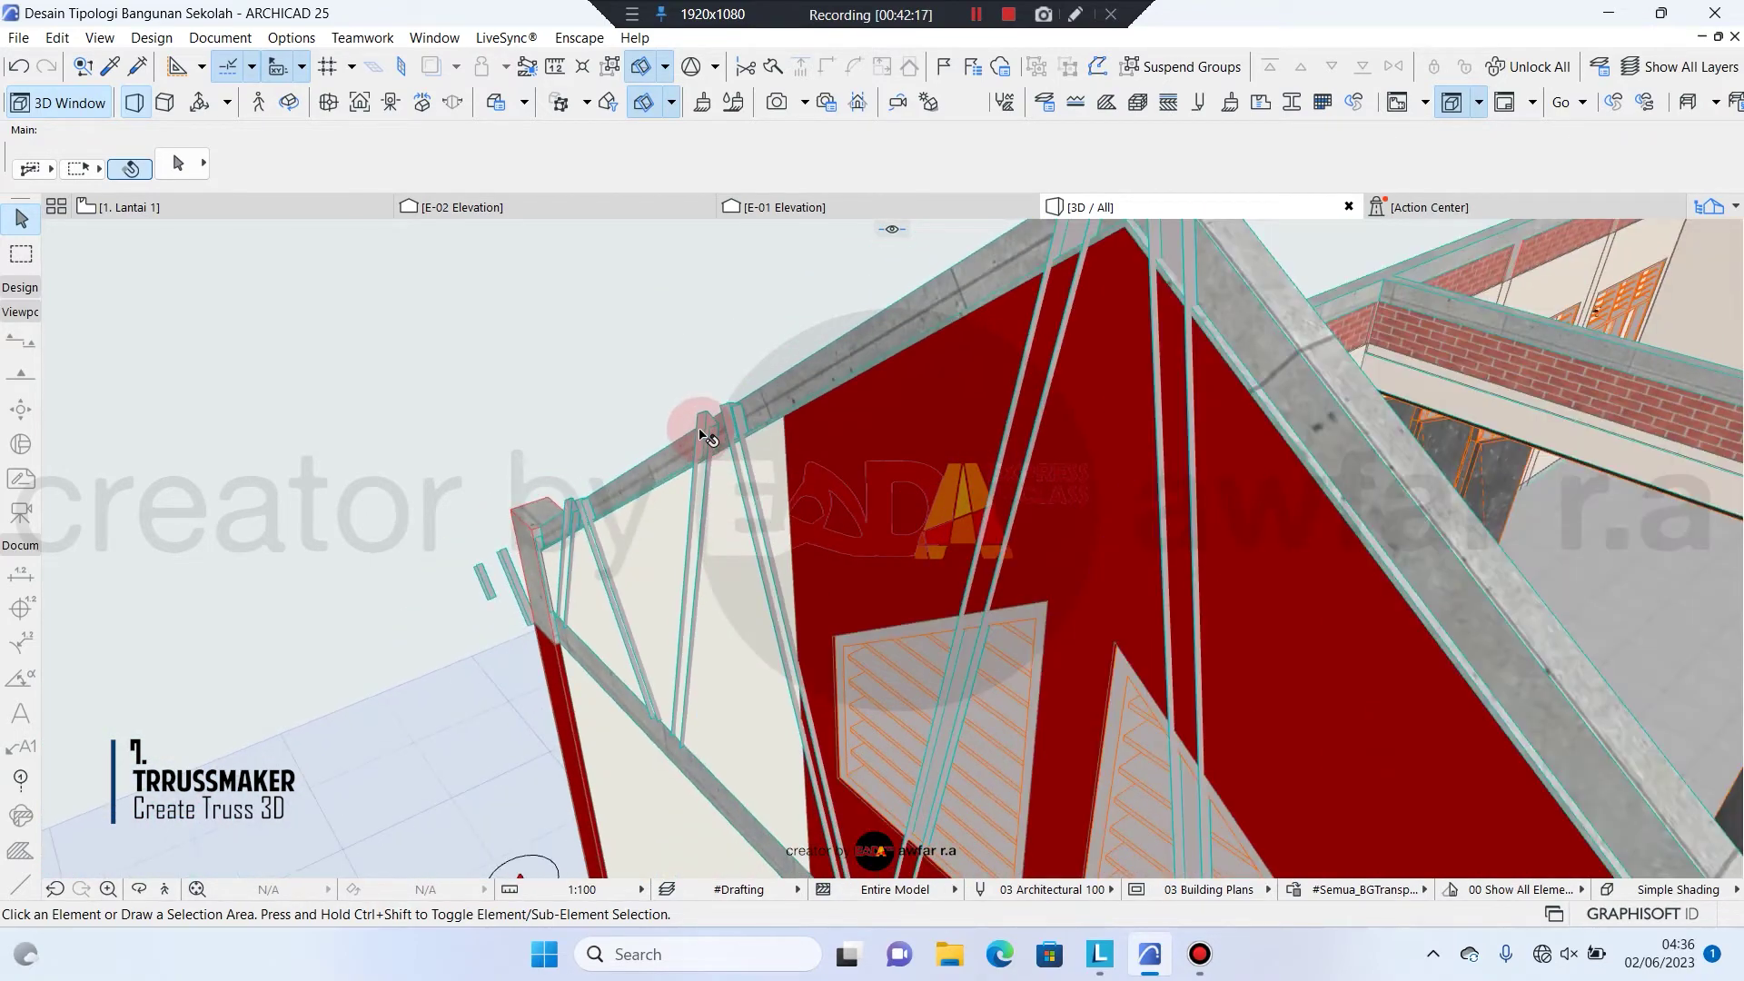
pyautogui.scroll(-1, 718, 389)
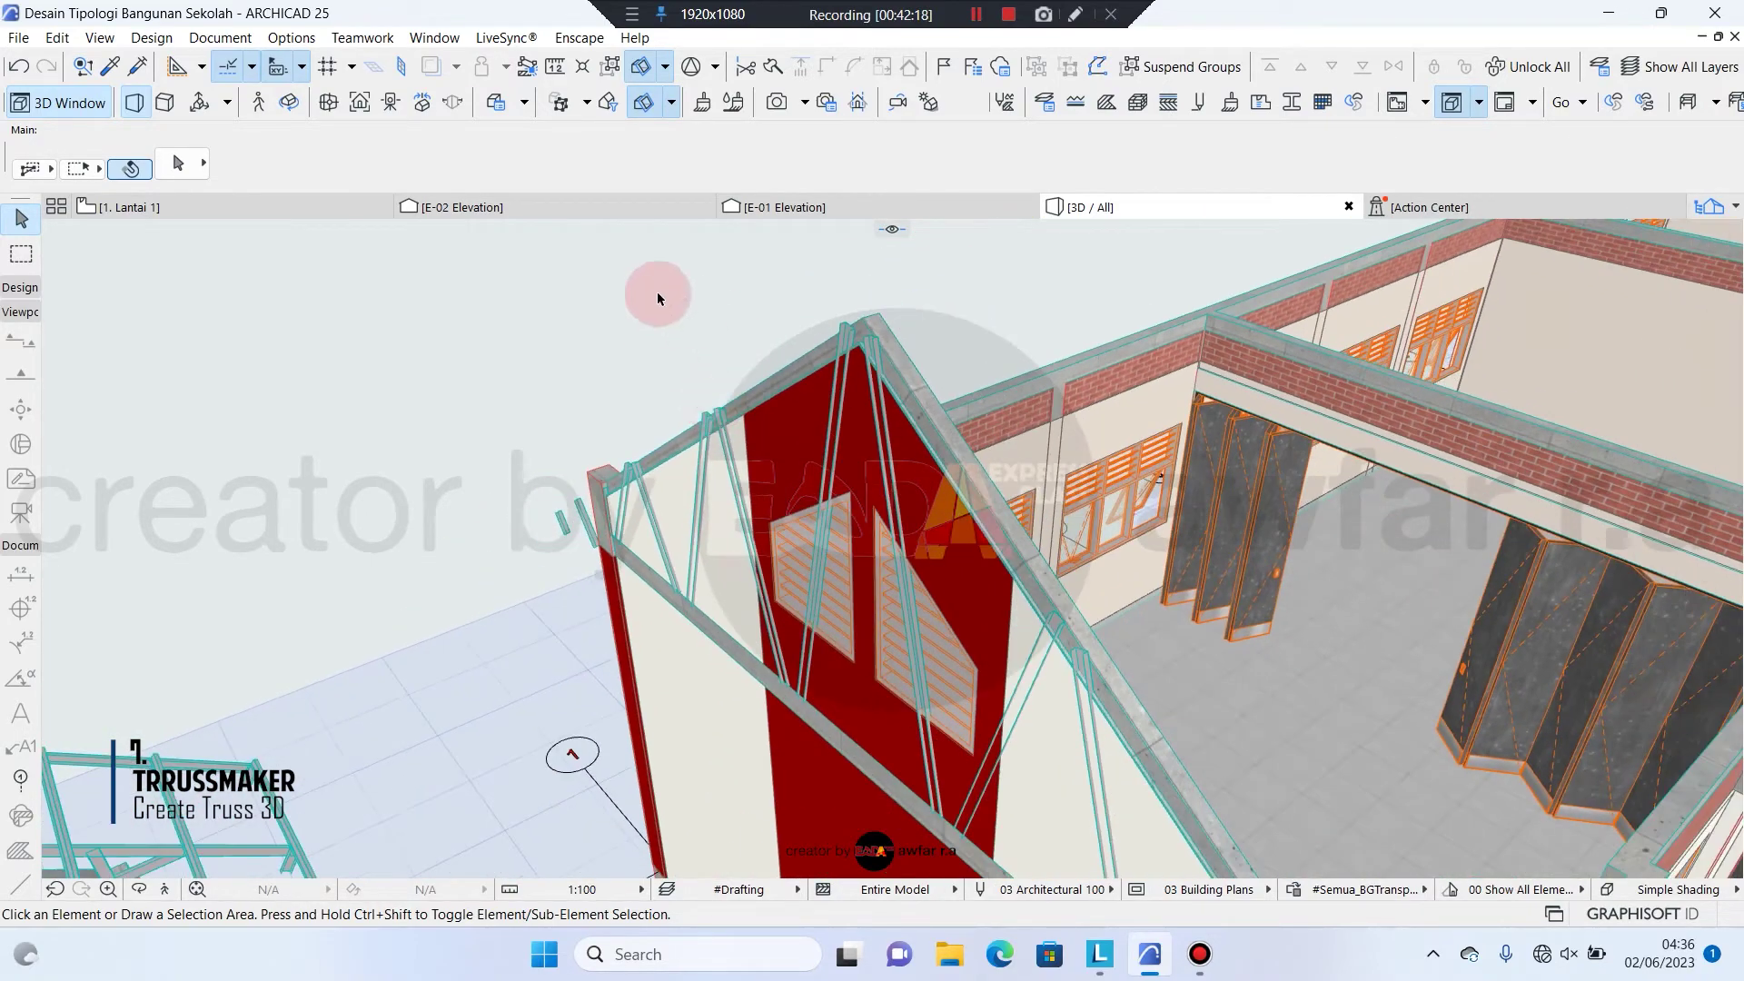
# Select the chord line group of the truss sketch at the eave in the E-02 elevation
pyautogui.click(518, 209)
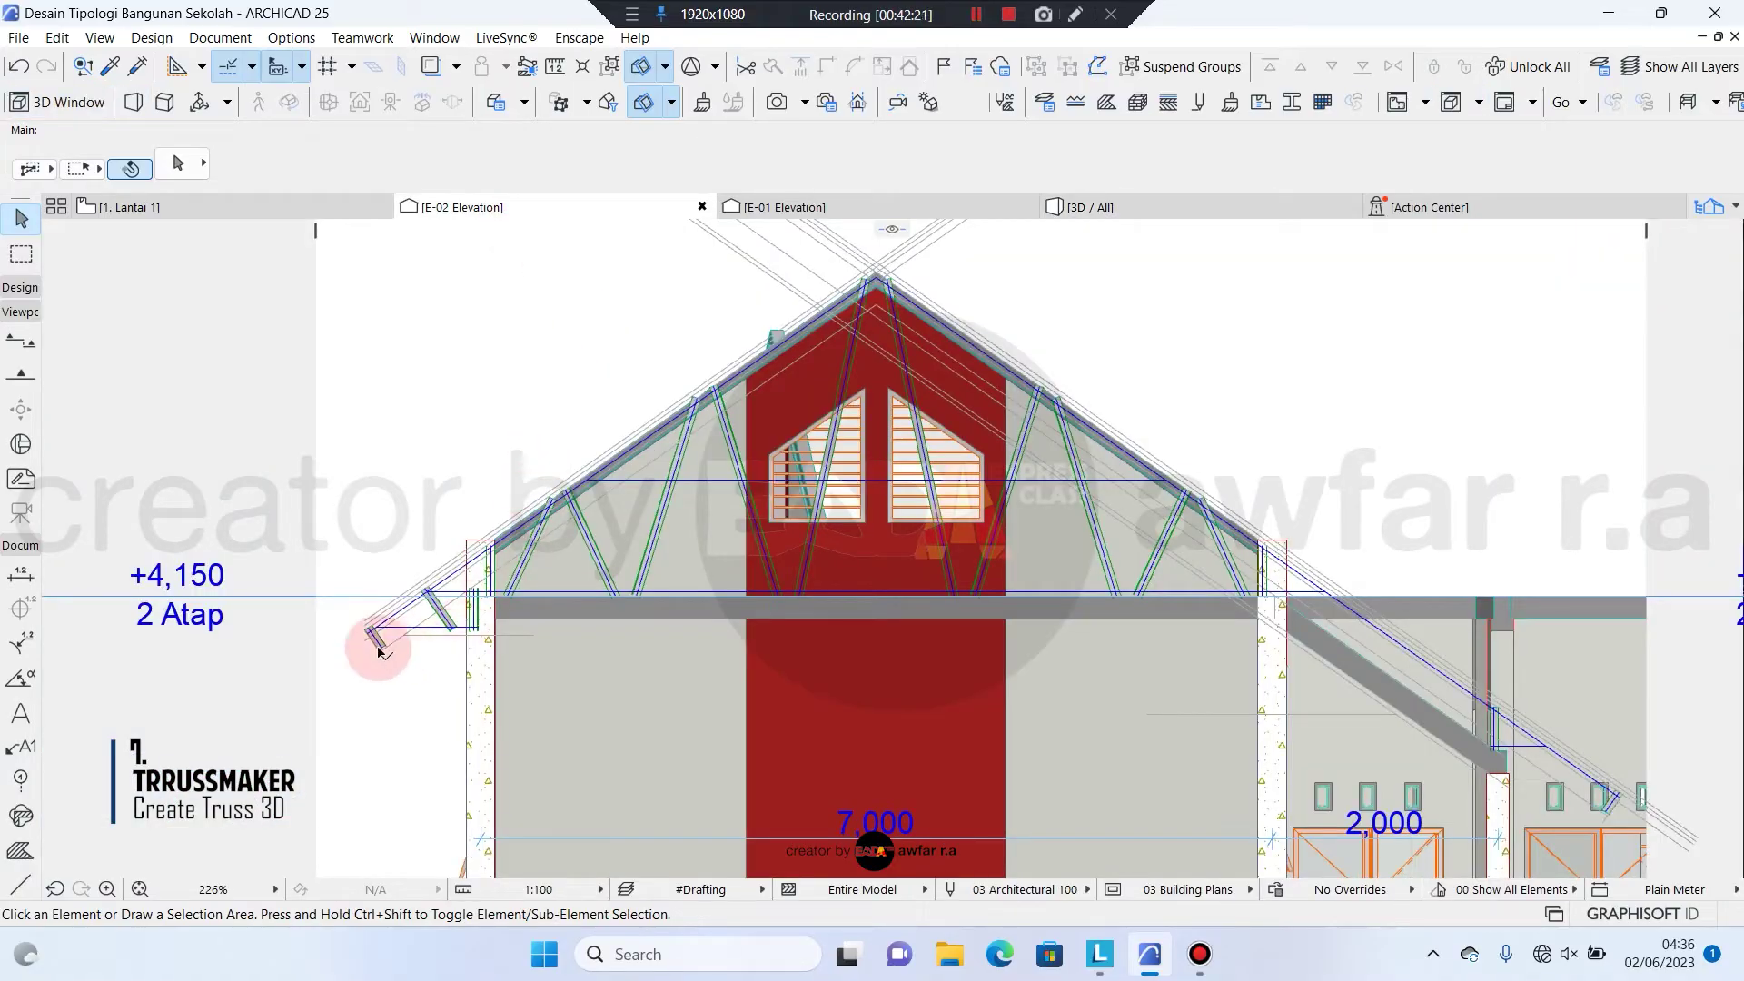
pyautogui.scroll(5, 376, 636)
pyautogui.scroll(3, 373, 631)
pyautogui.click(401, 612)
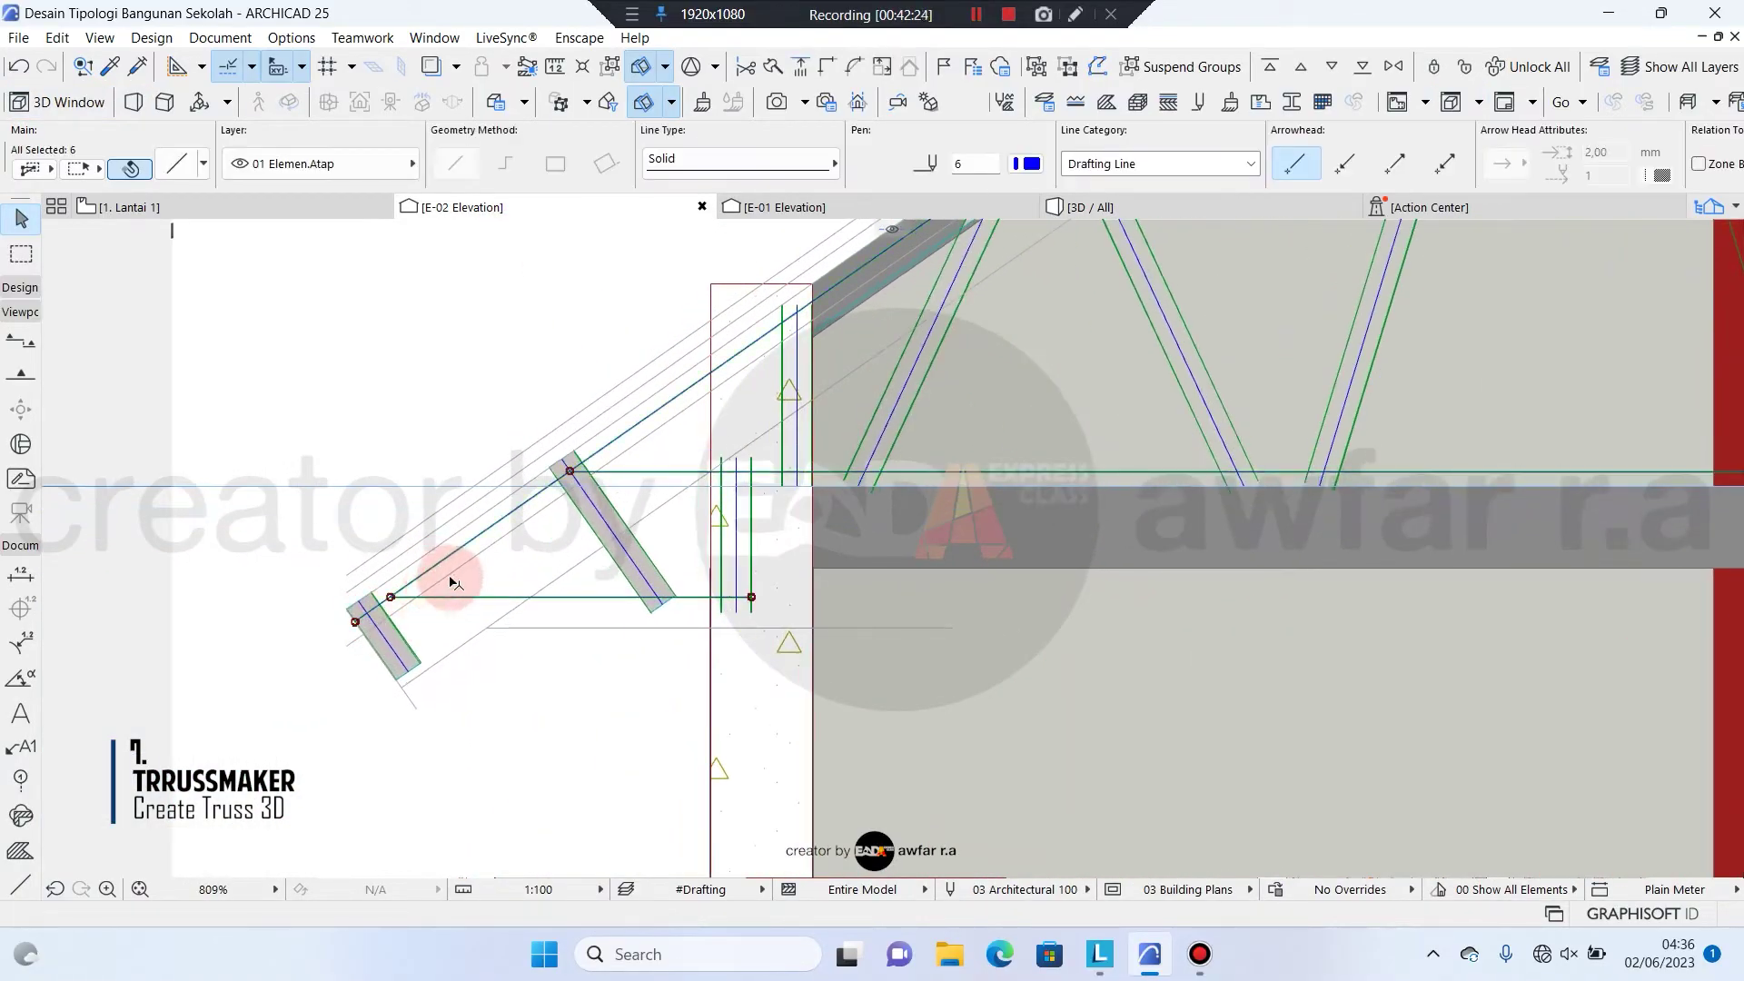
pyautogui.scroll(-3, 421, 703)
pyautogui.scroll(5, 584, 586)
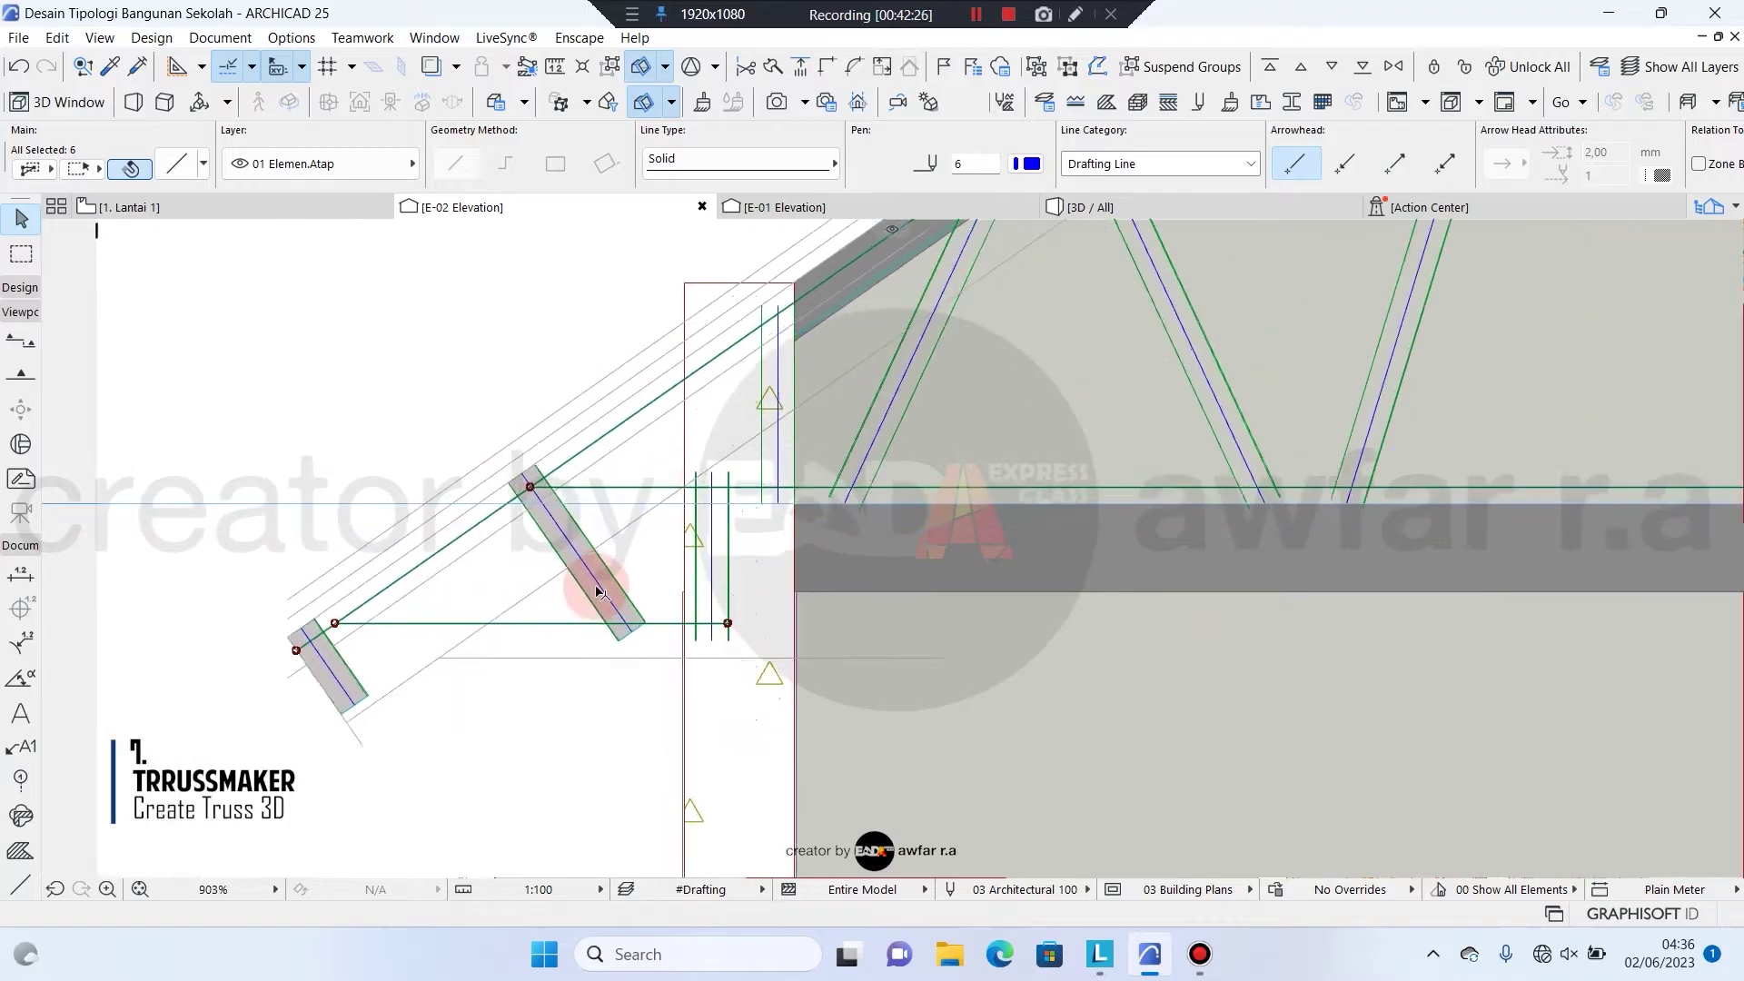
pyautogui.scroll(-6, 475, 483)
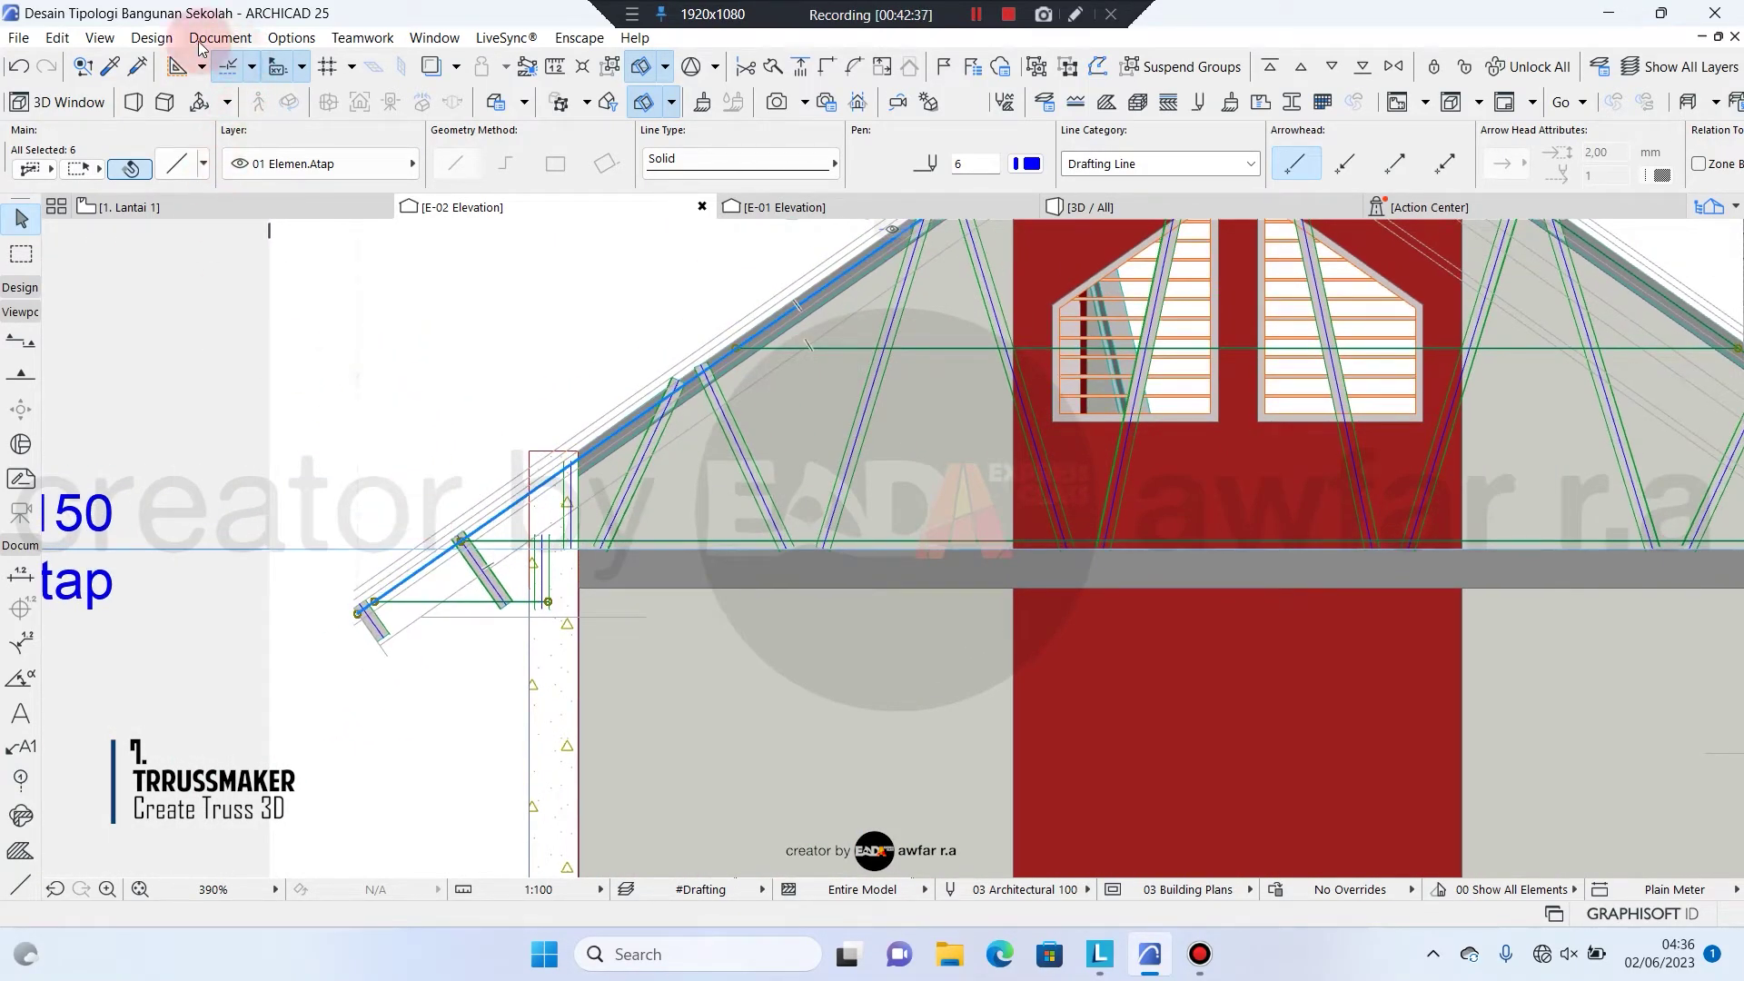
# Start a rolled steel TrussMaker truss from the selected chord lines and switch the C profile's position to the mirrored, left-opening orientation
pyautogui.click(152, 37)
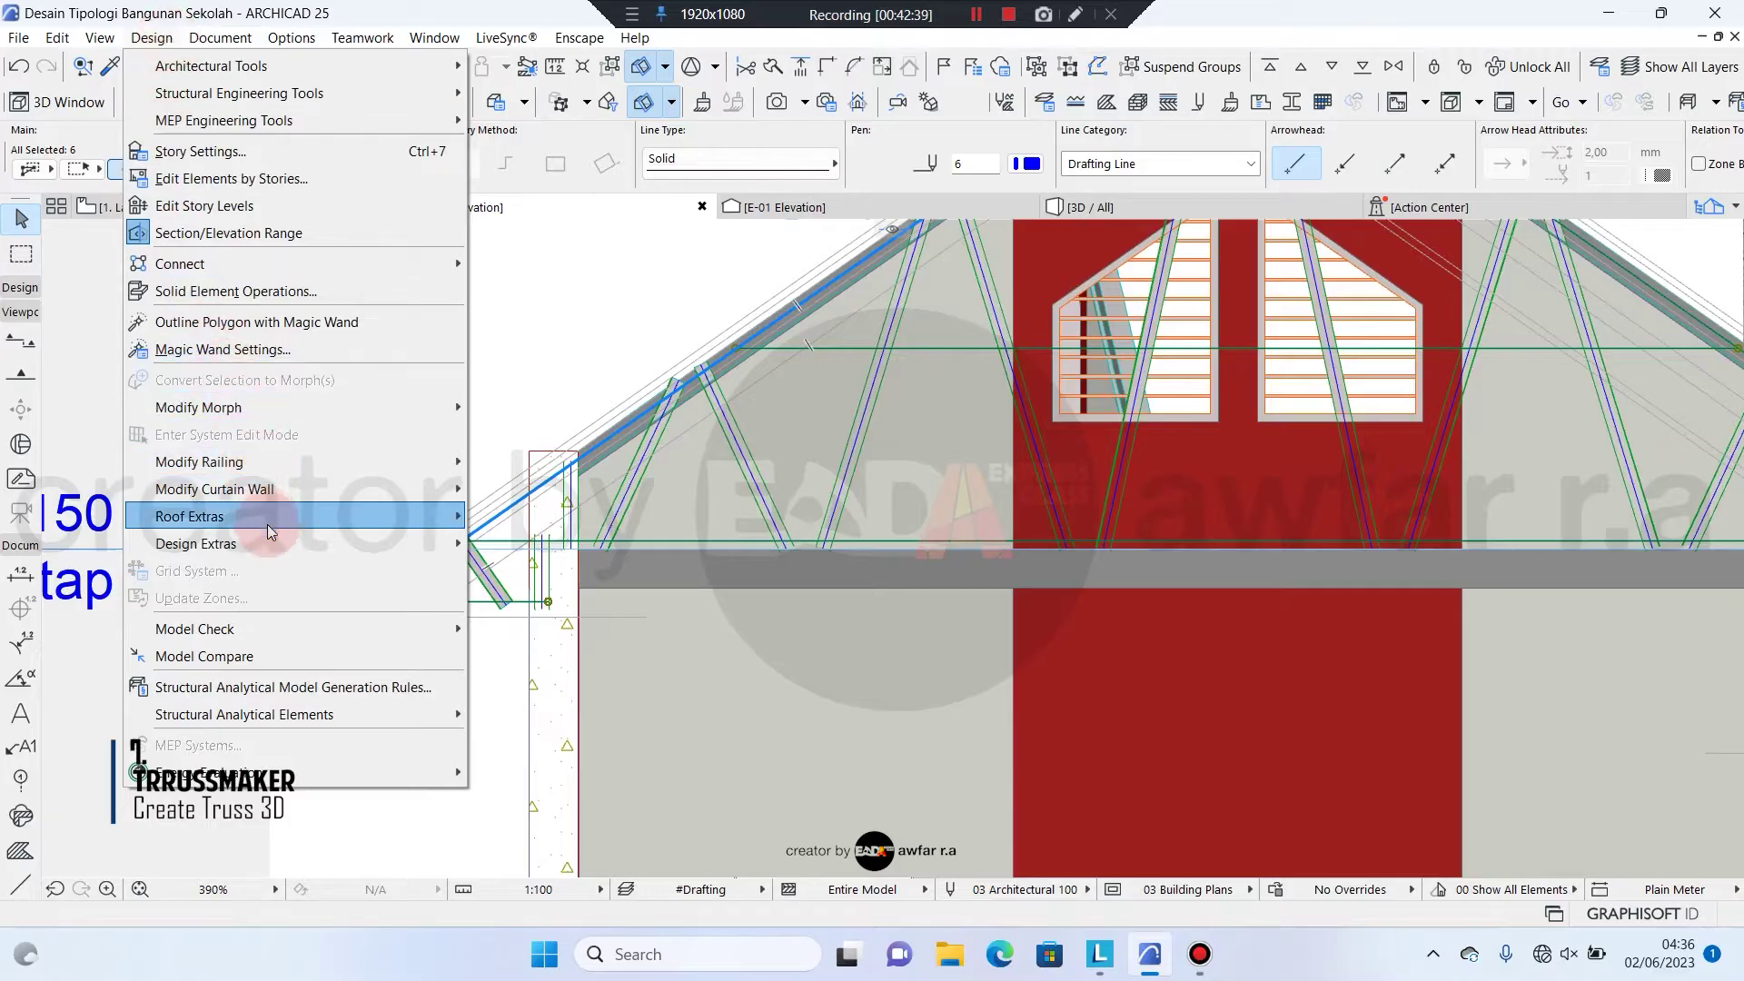
pyautogui.moveTo(267, 543)
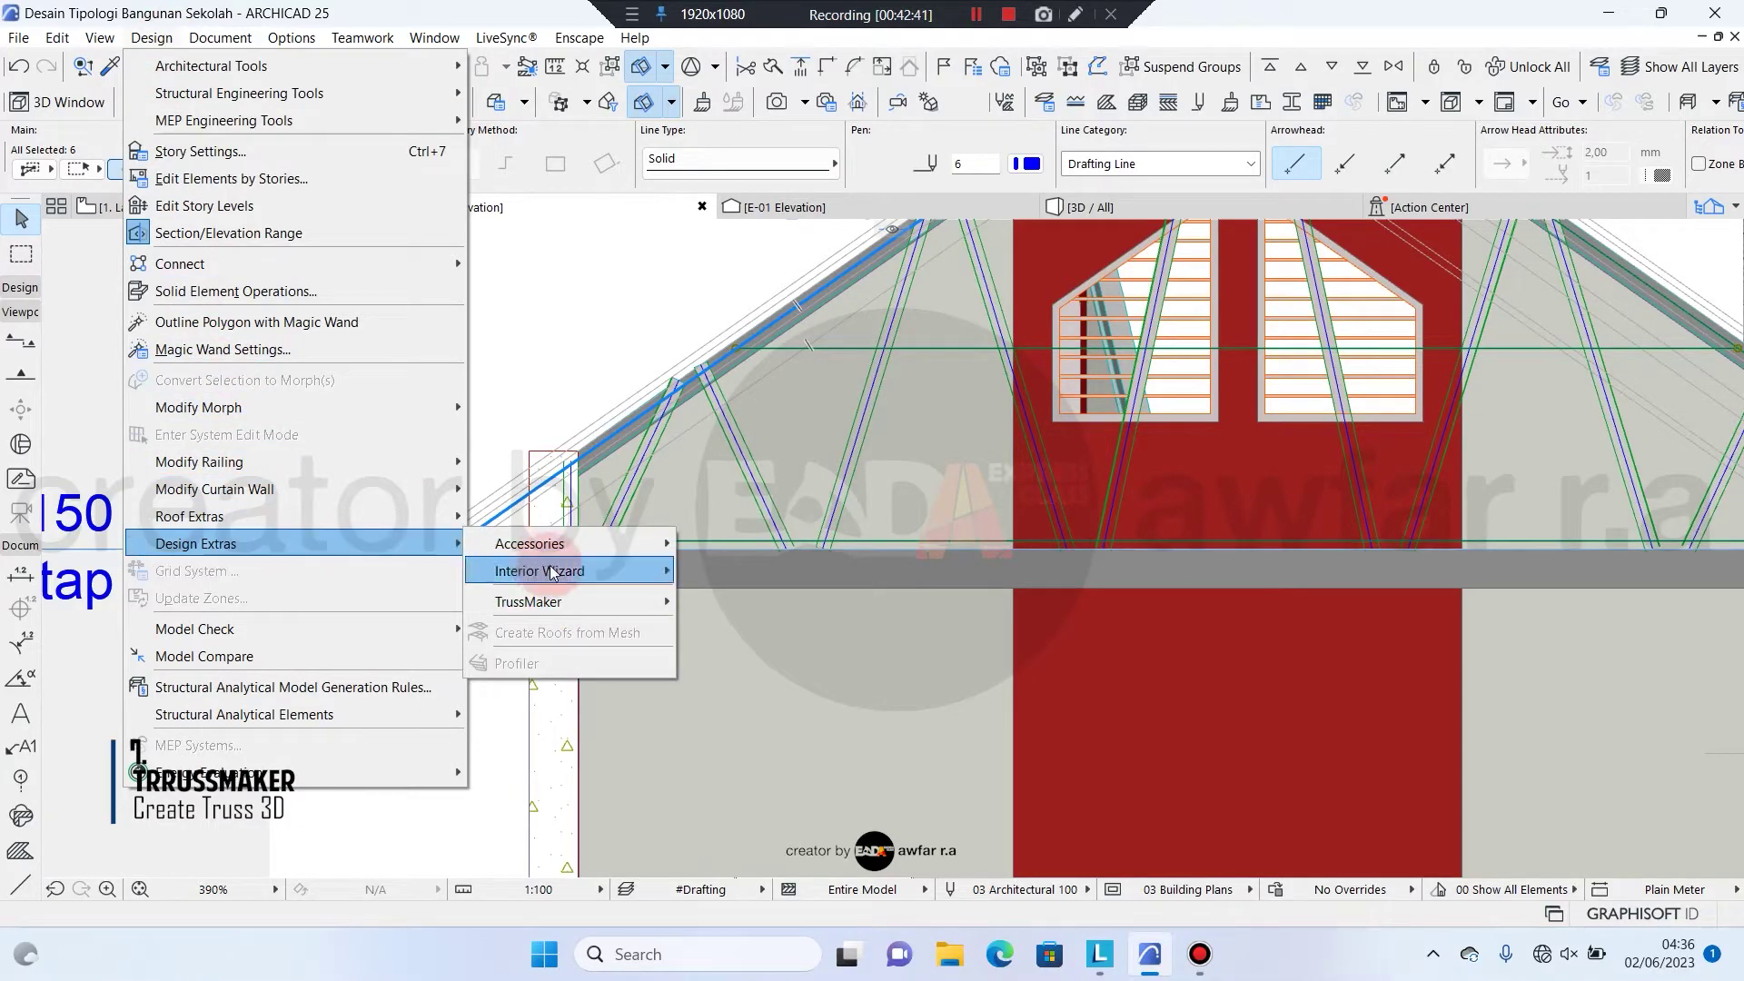
pyautogui.moveTo(582, 601)
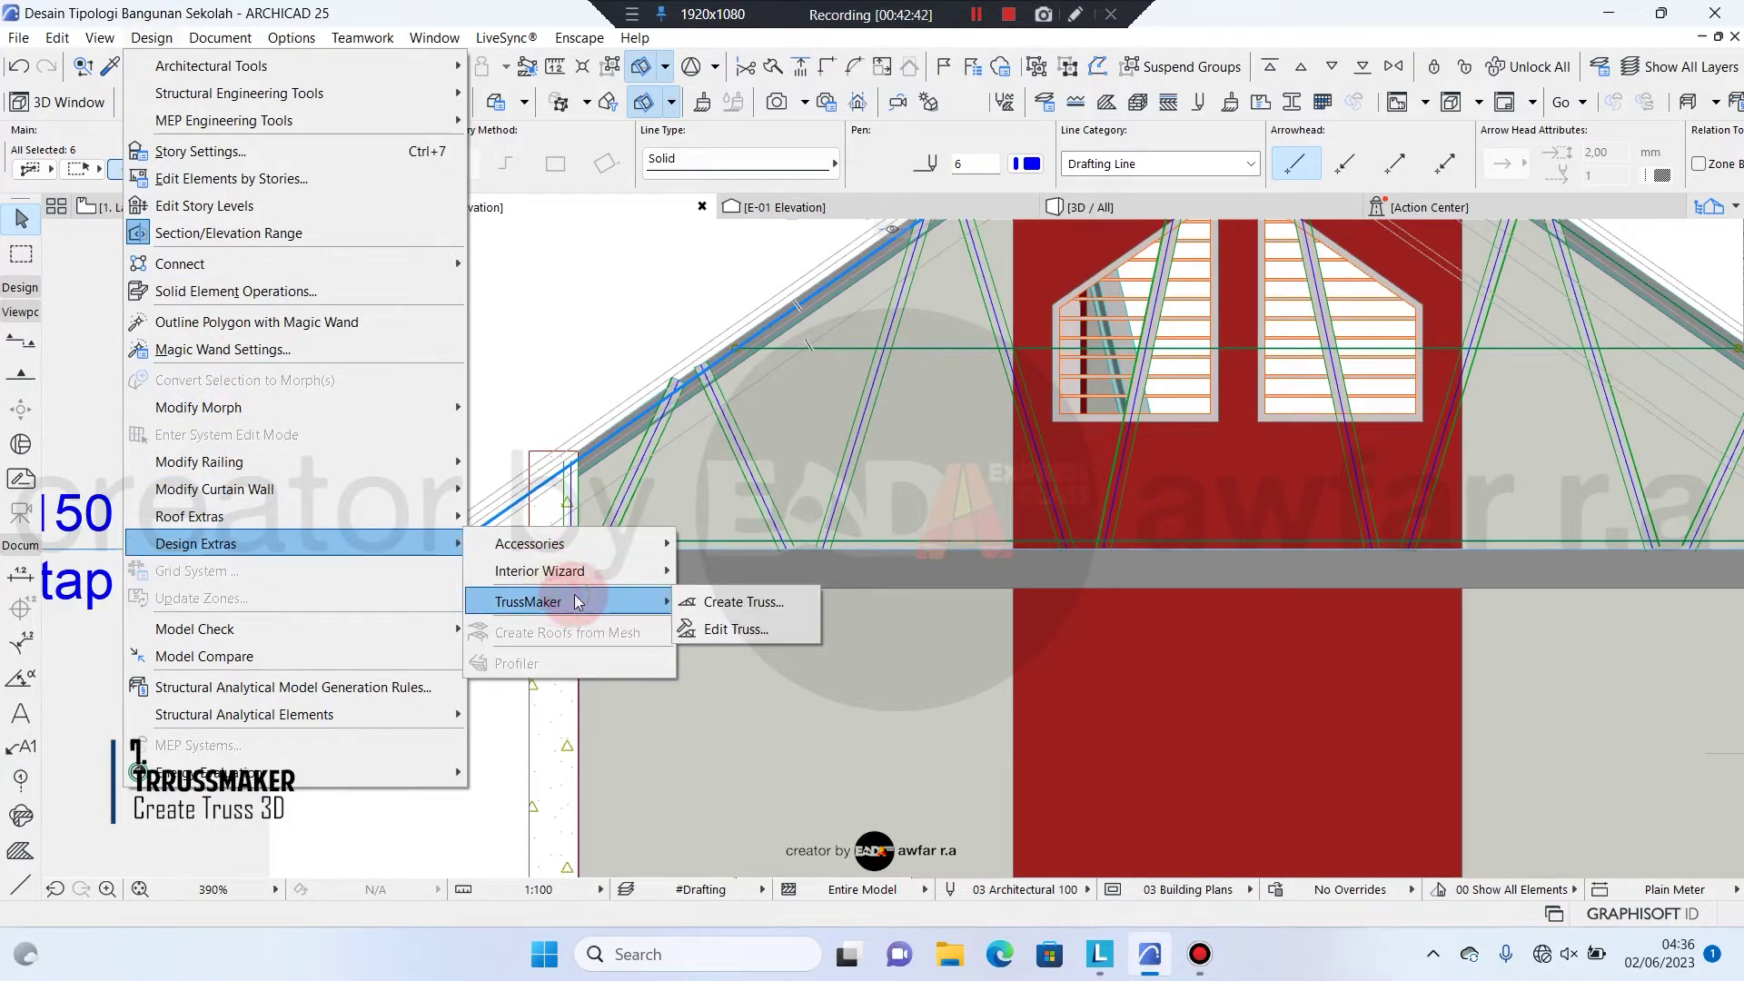
pyautogui.click(725, 603)
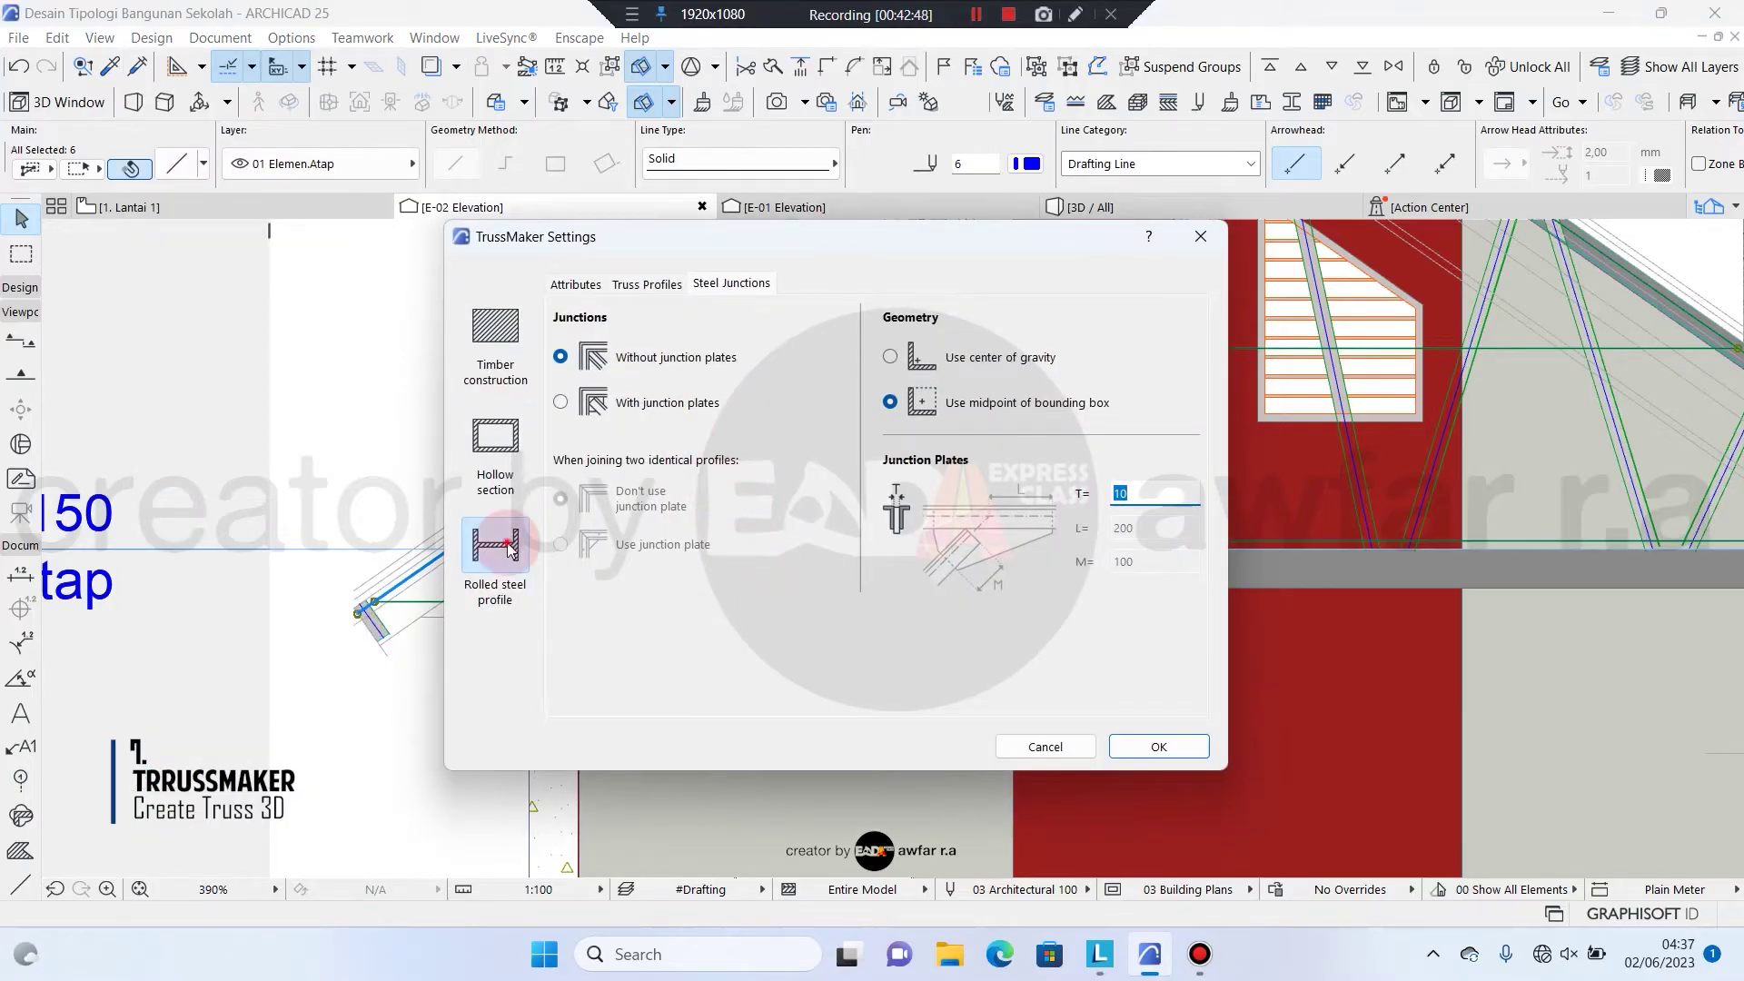
pyautogui.click(572, 282)
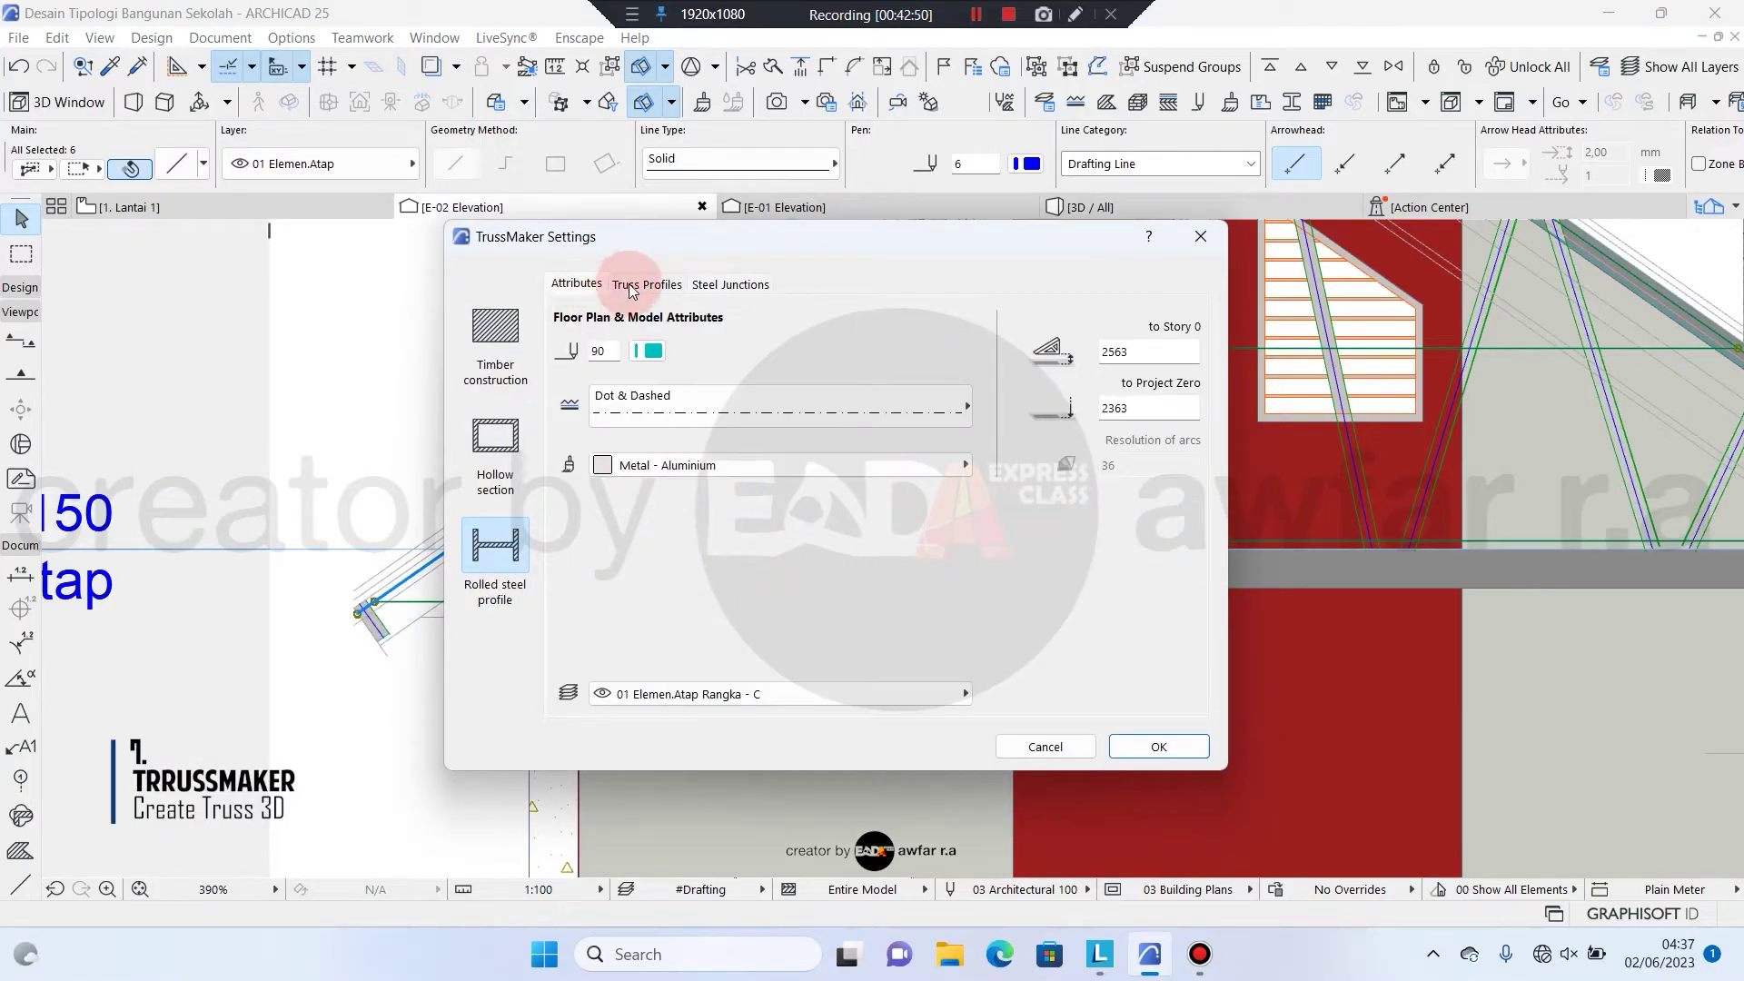
pyautogui.click(634, 287)
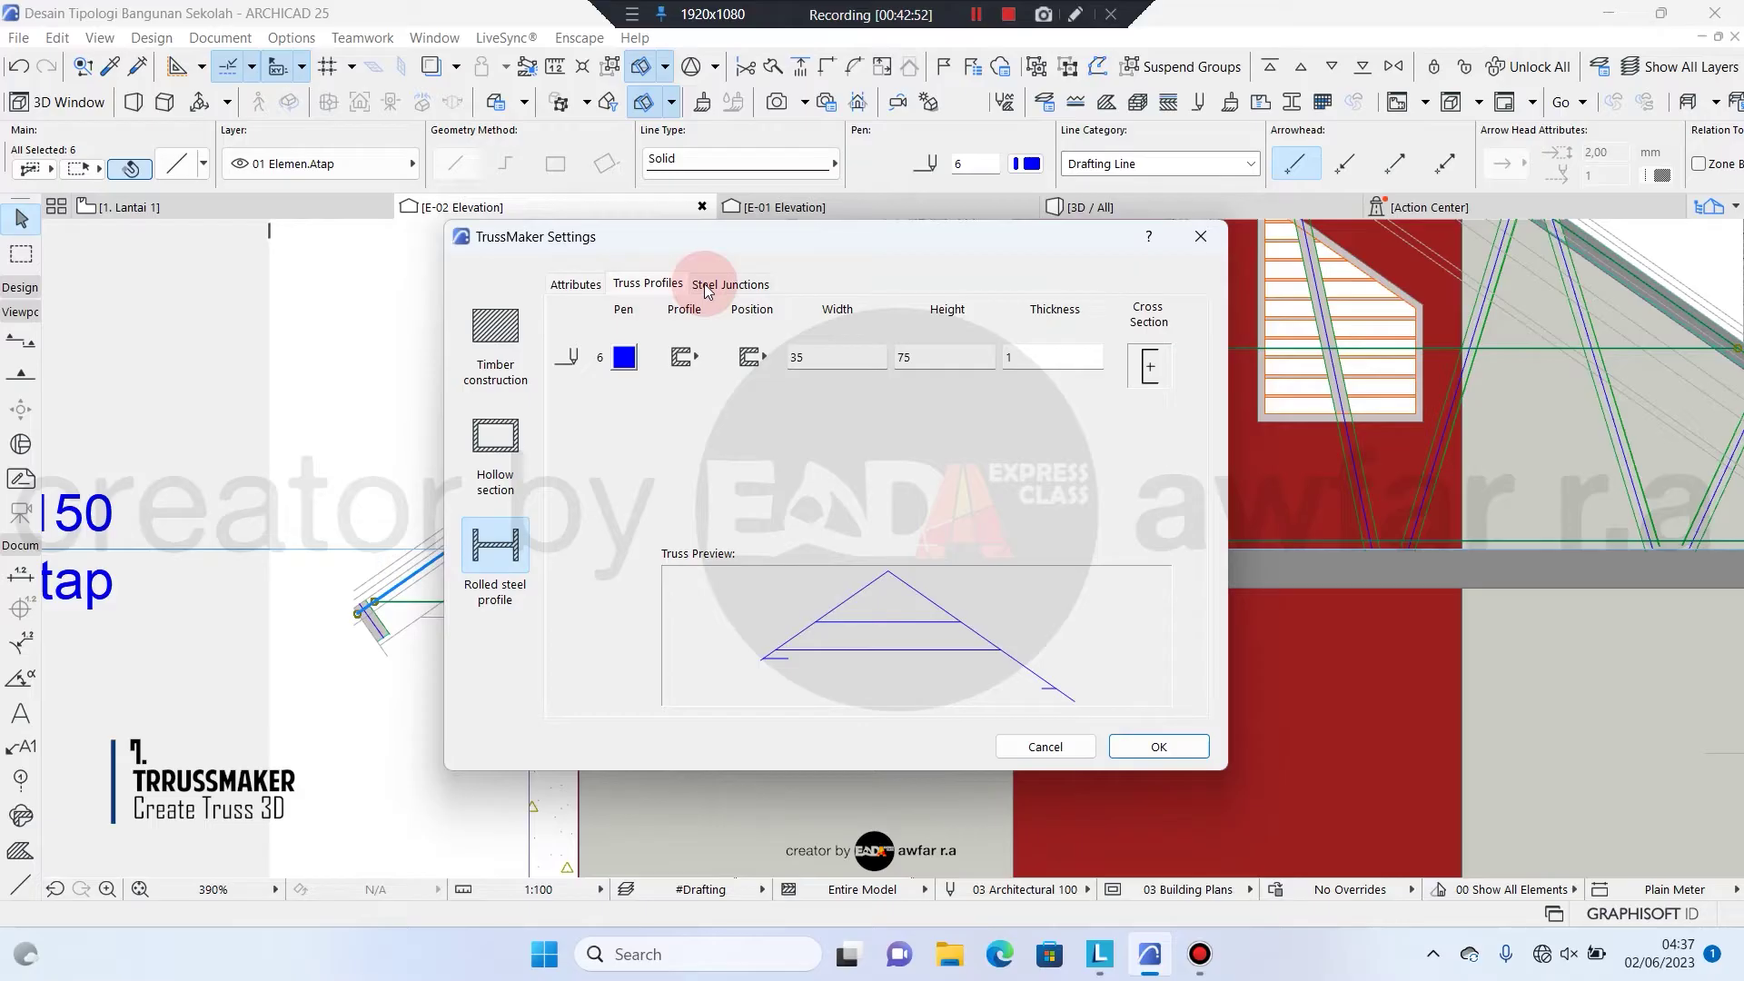
pyautogui.click(706, 287)
pyautogui.click(647, 283)
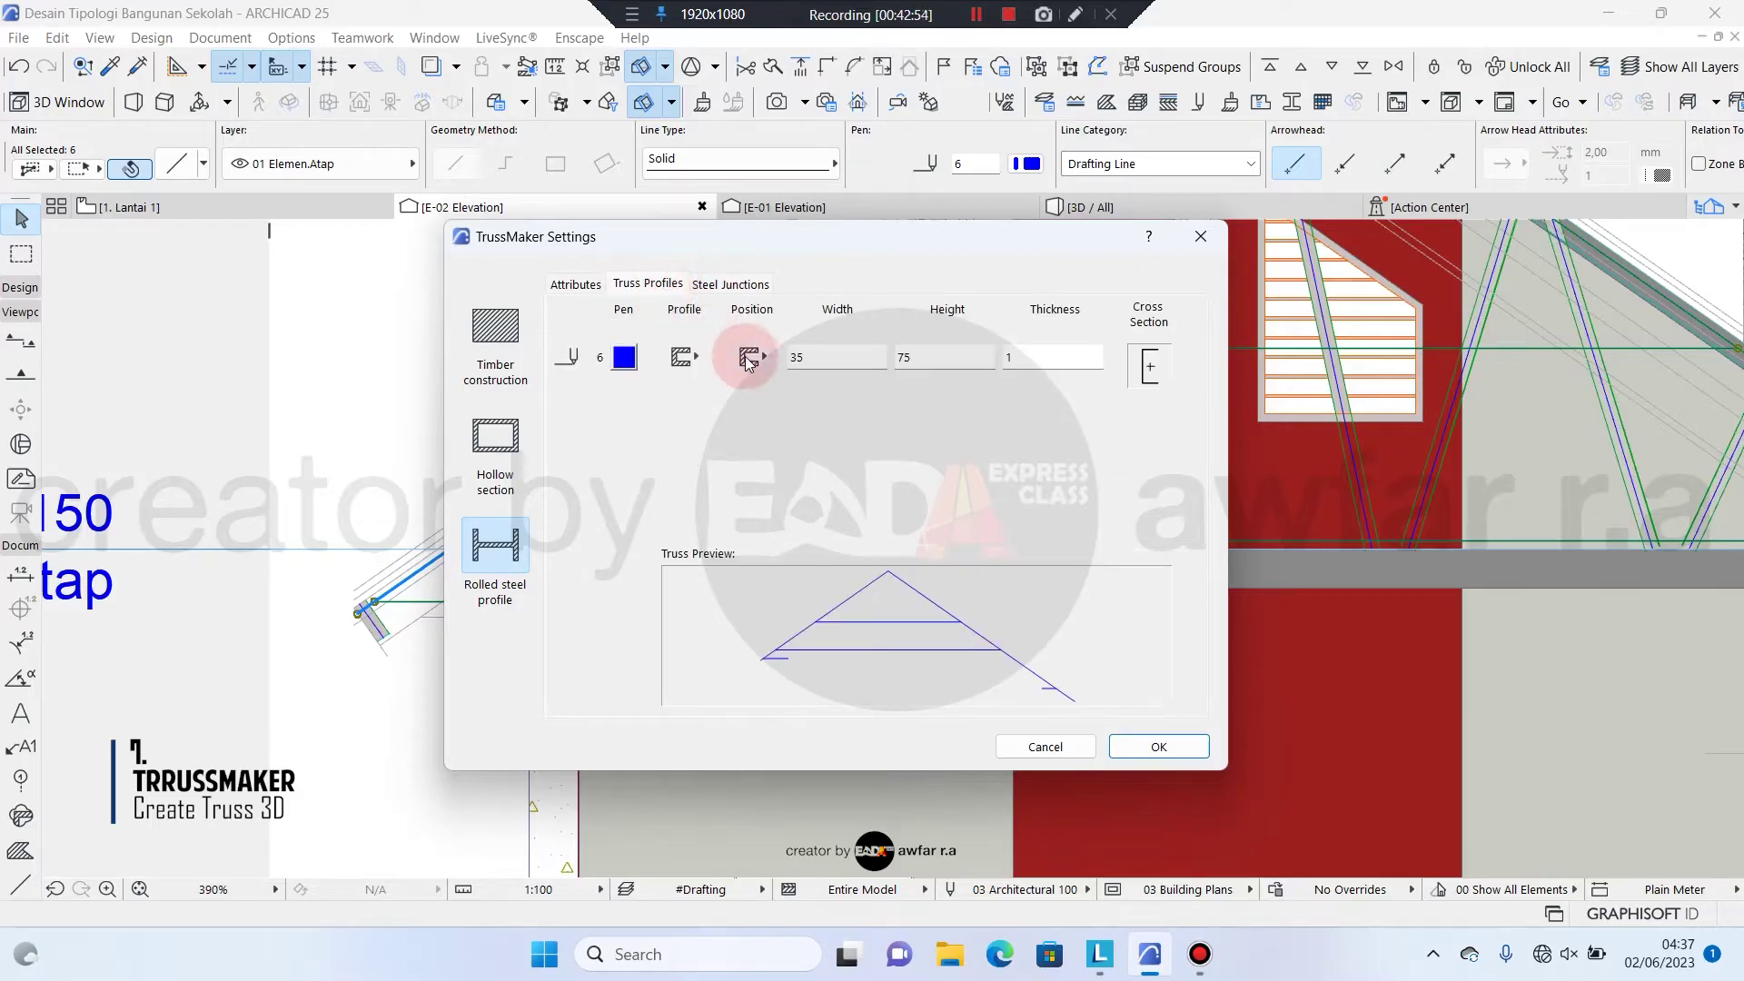
pyautogui.click(750, 359)
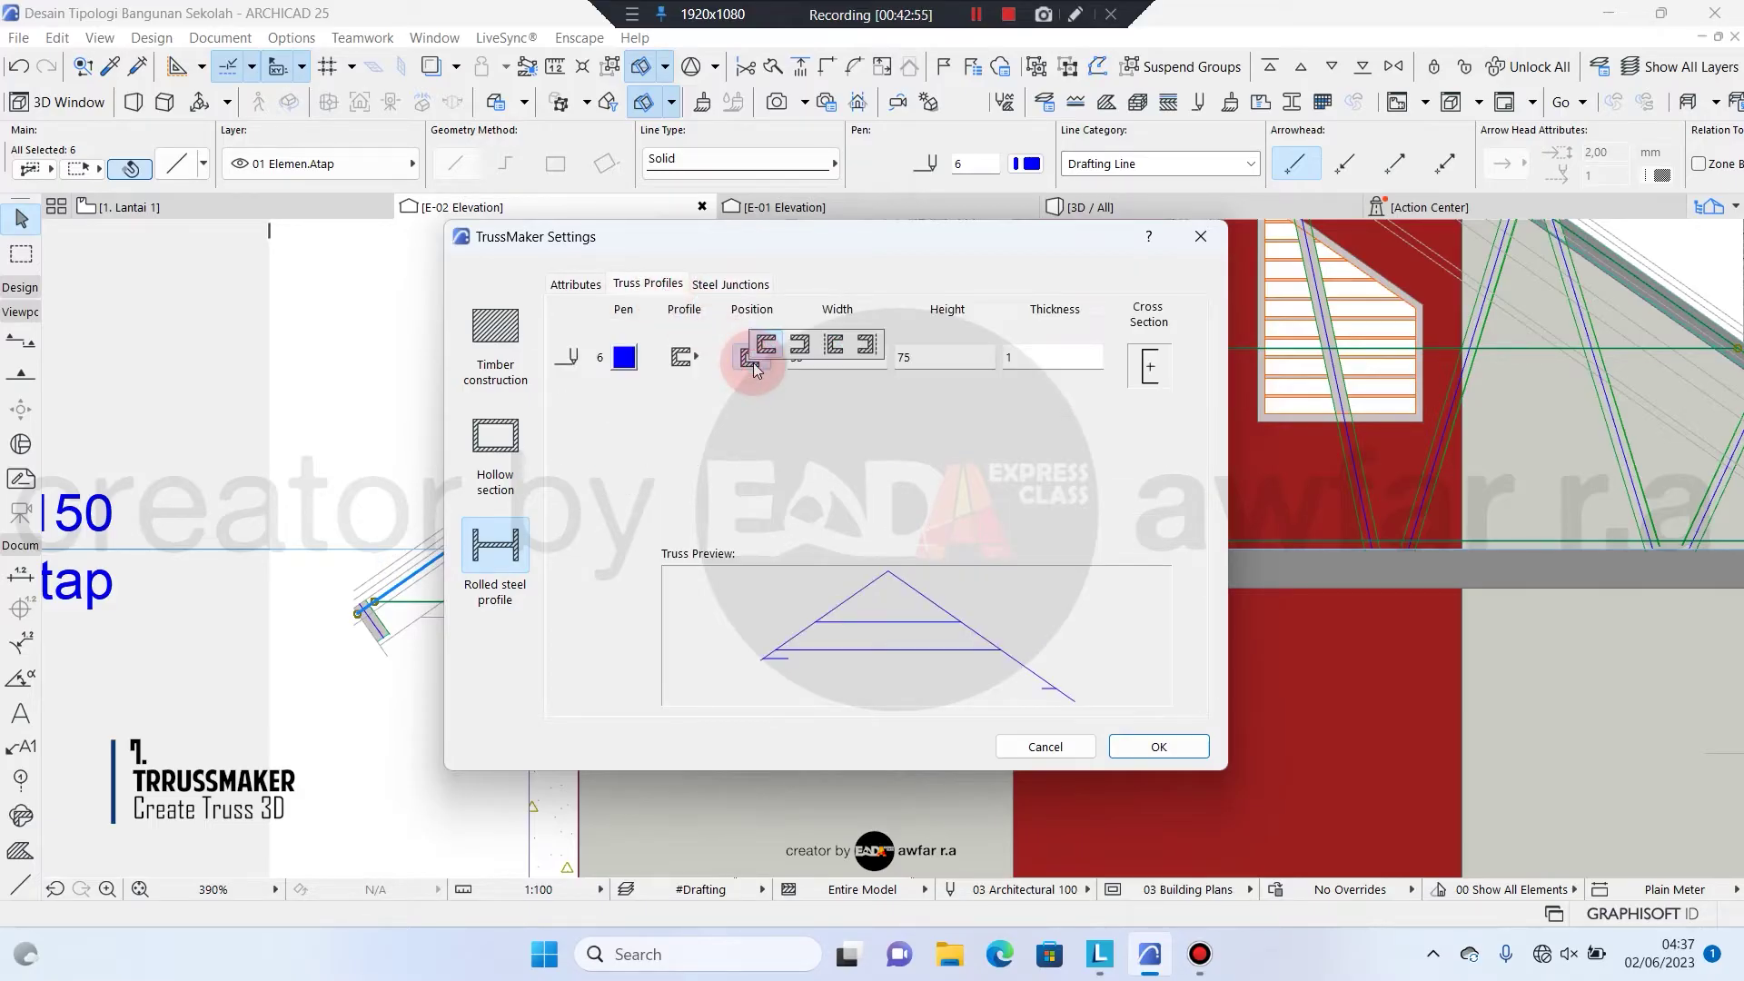
pyautogui.click(801, 344)
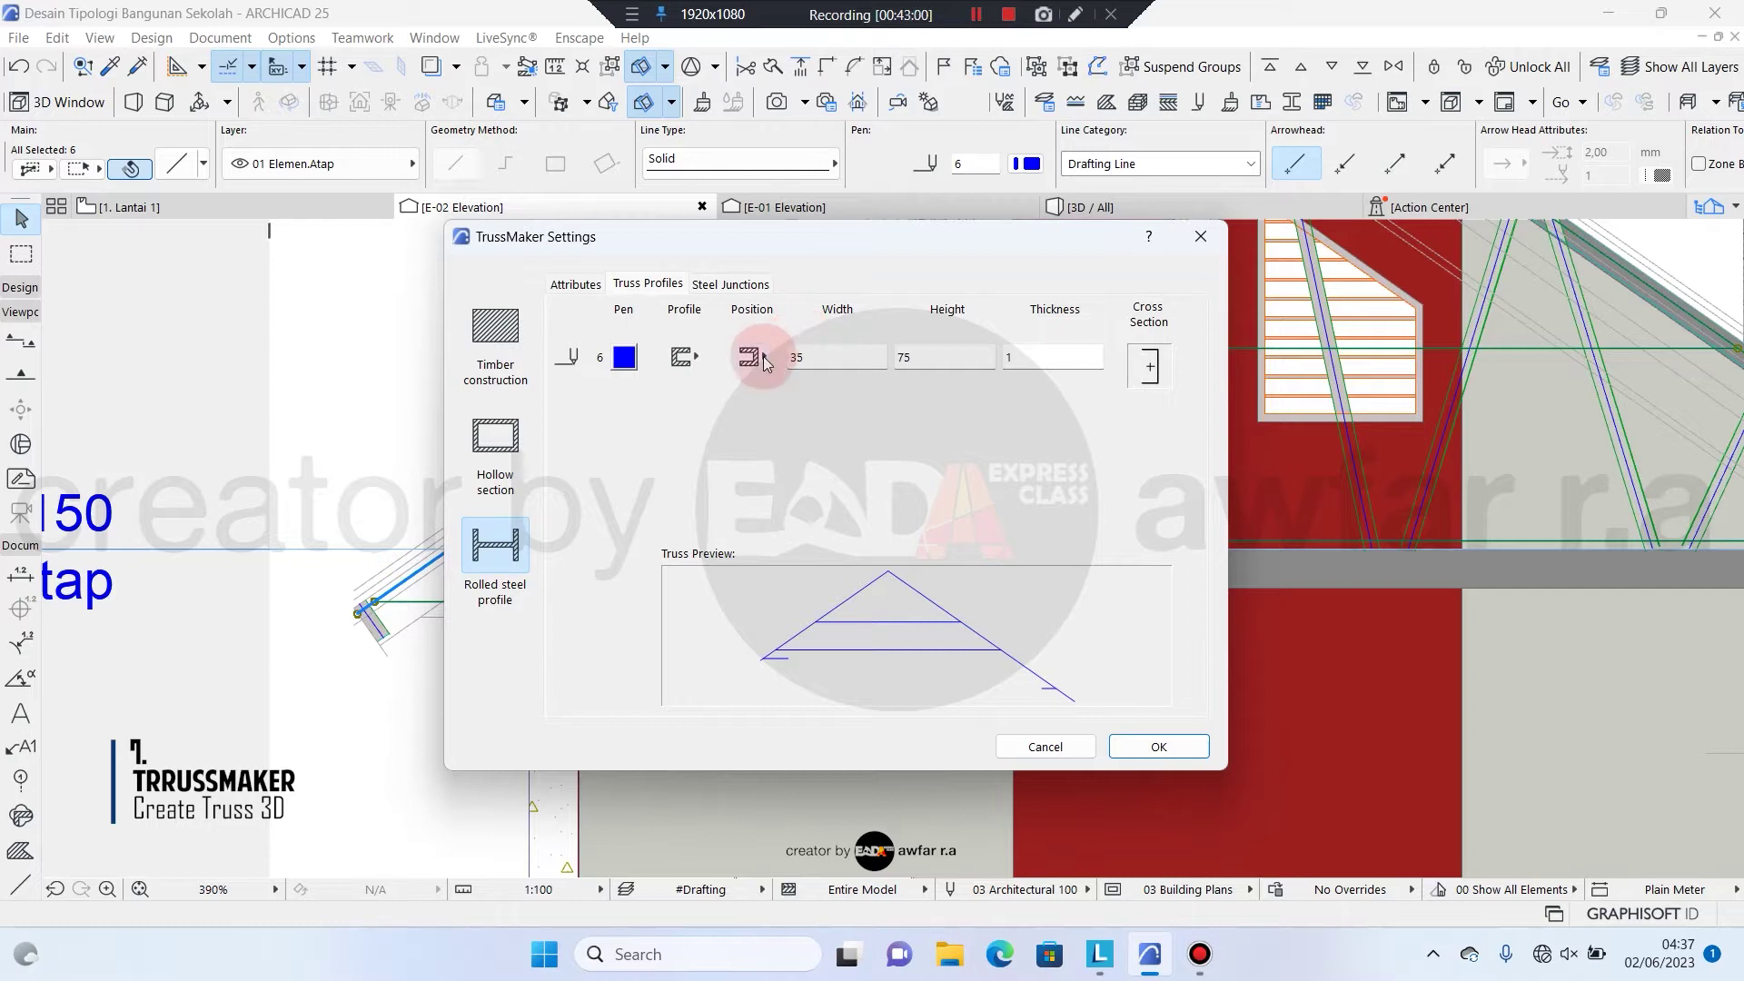
# Check the rolled steel profile's width, height and thickness, and accept the TrussMaker settings
pyautogui.click(829, 359)
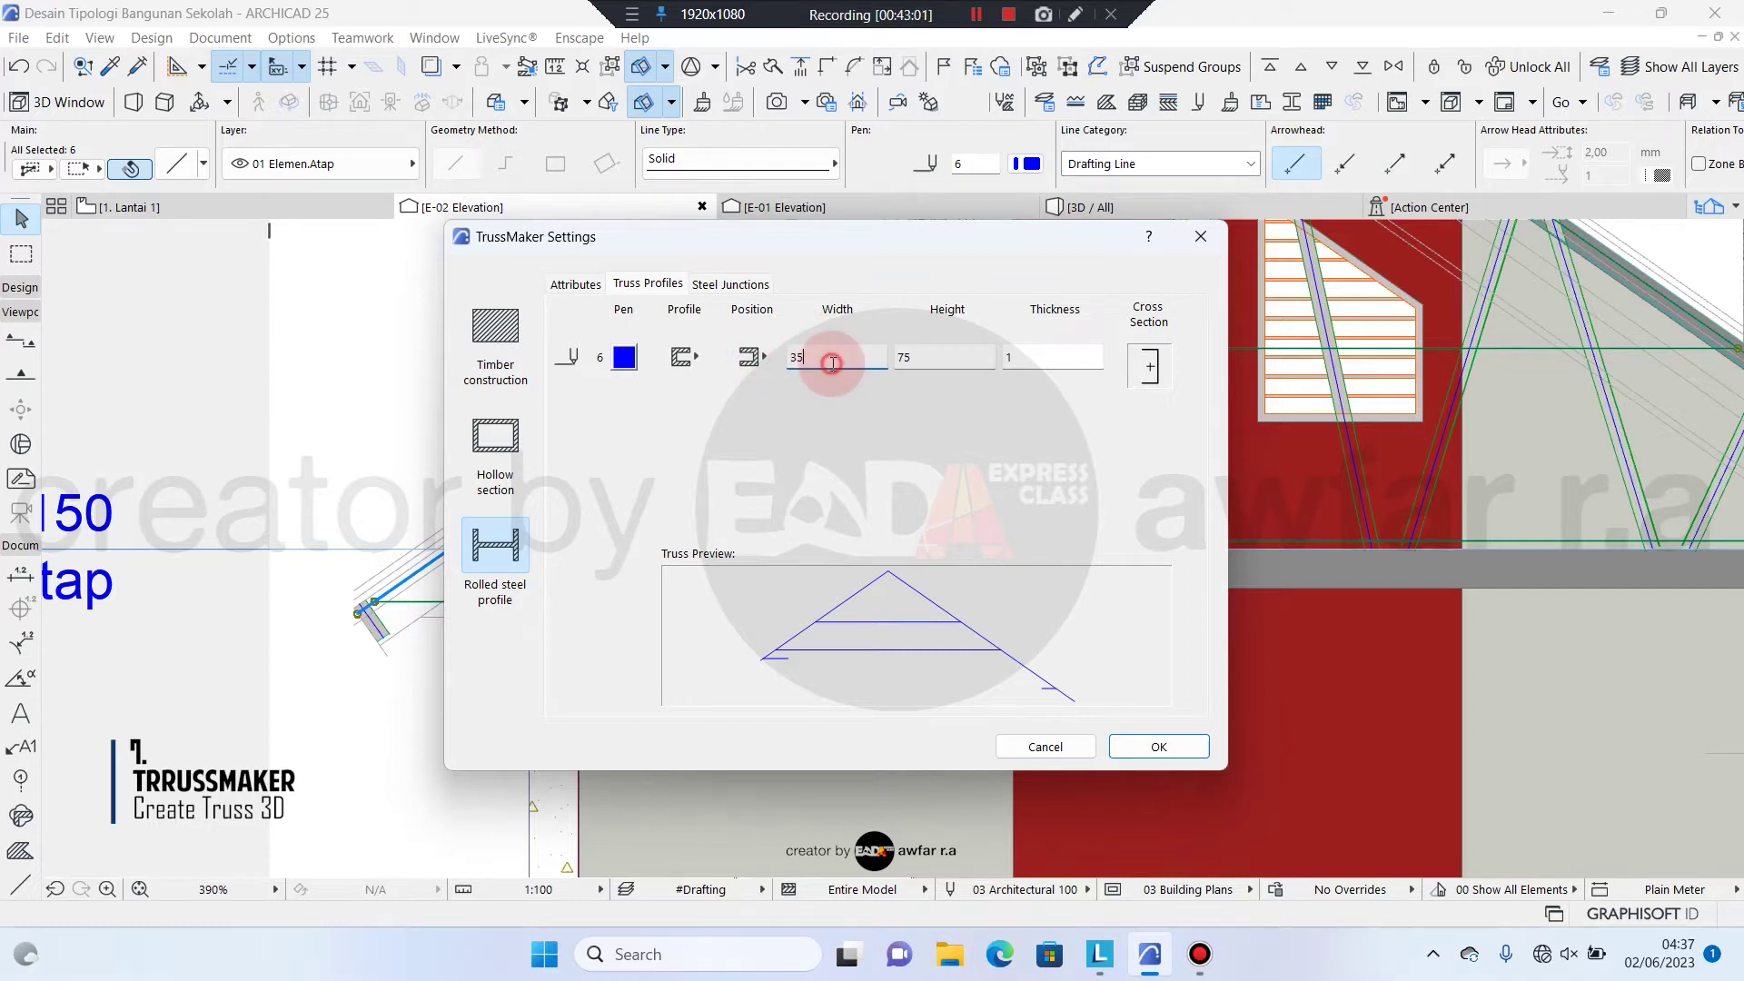
pyautogui.click(930, 356)
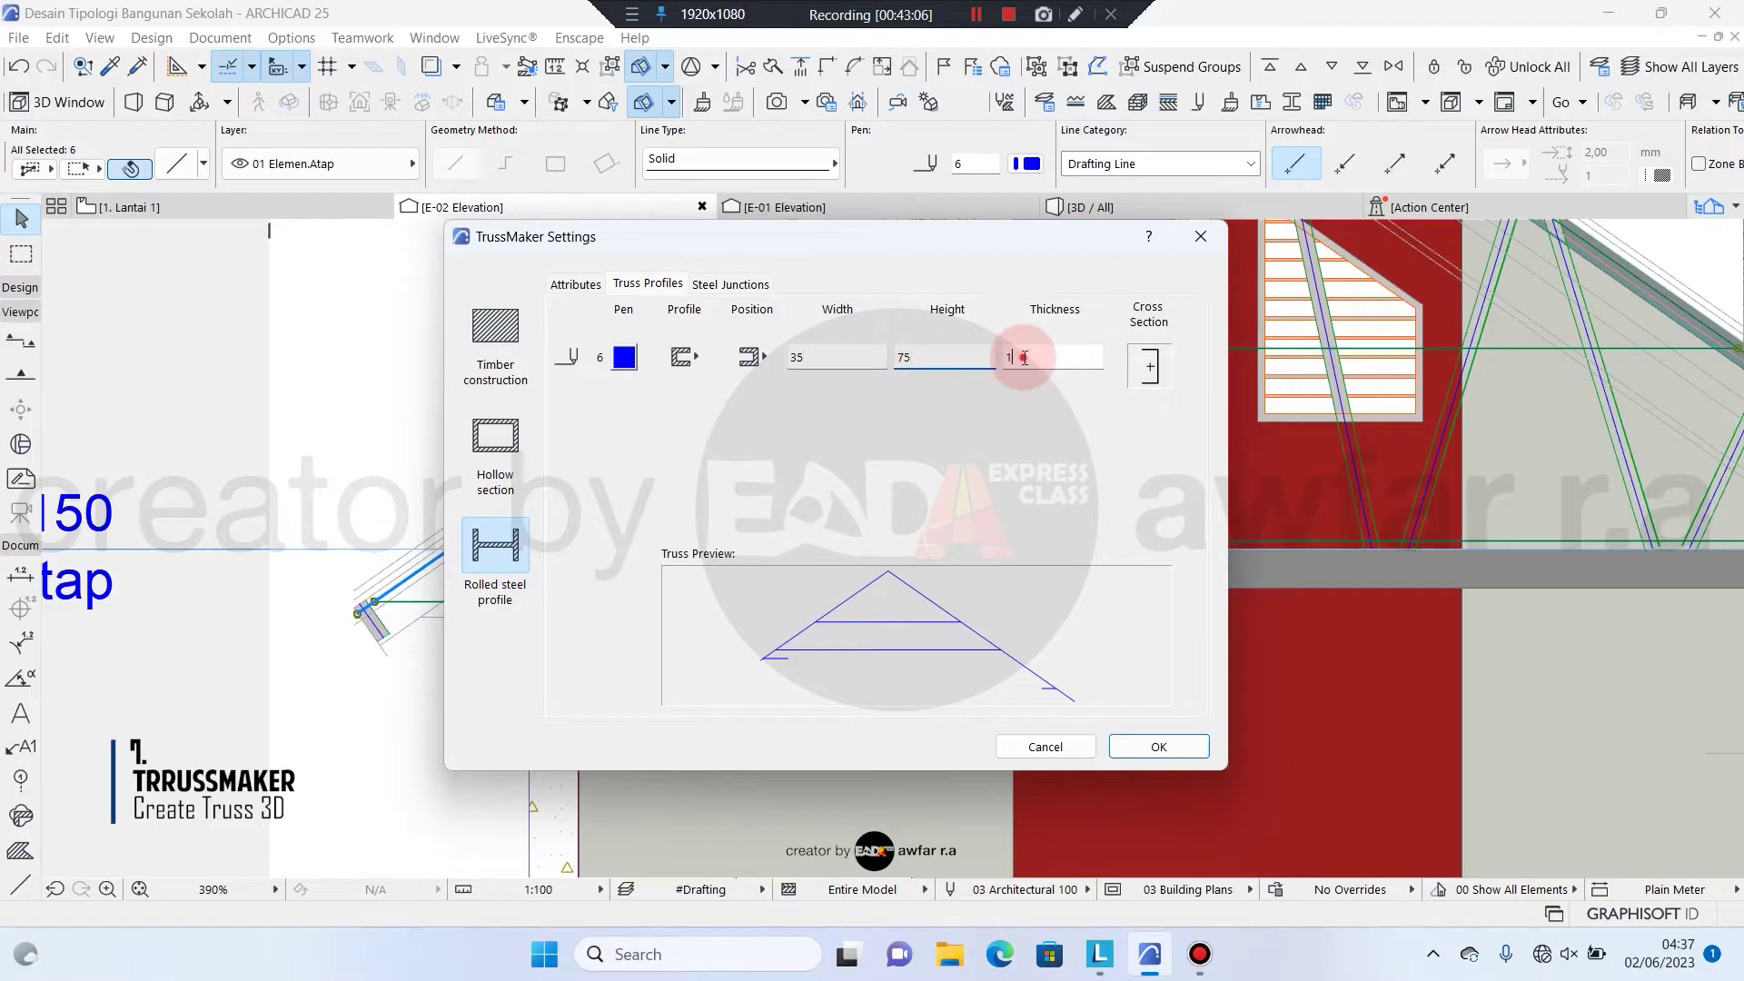
pyautogui.click(1024, 357)
pyautogui.click(1152, 743)
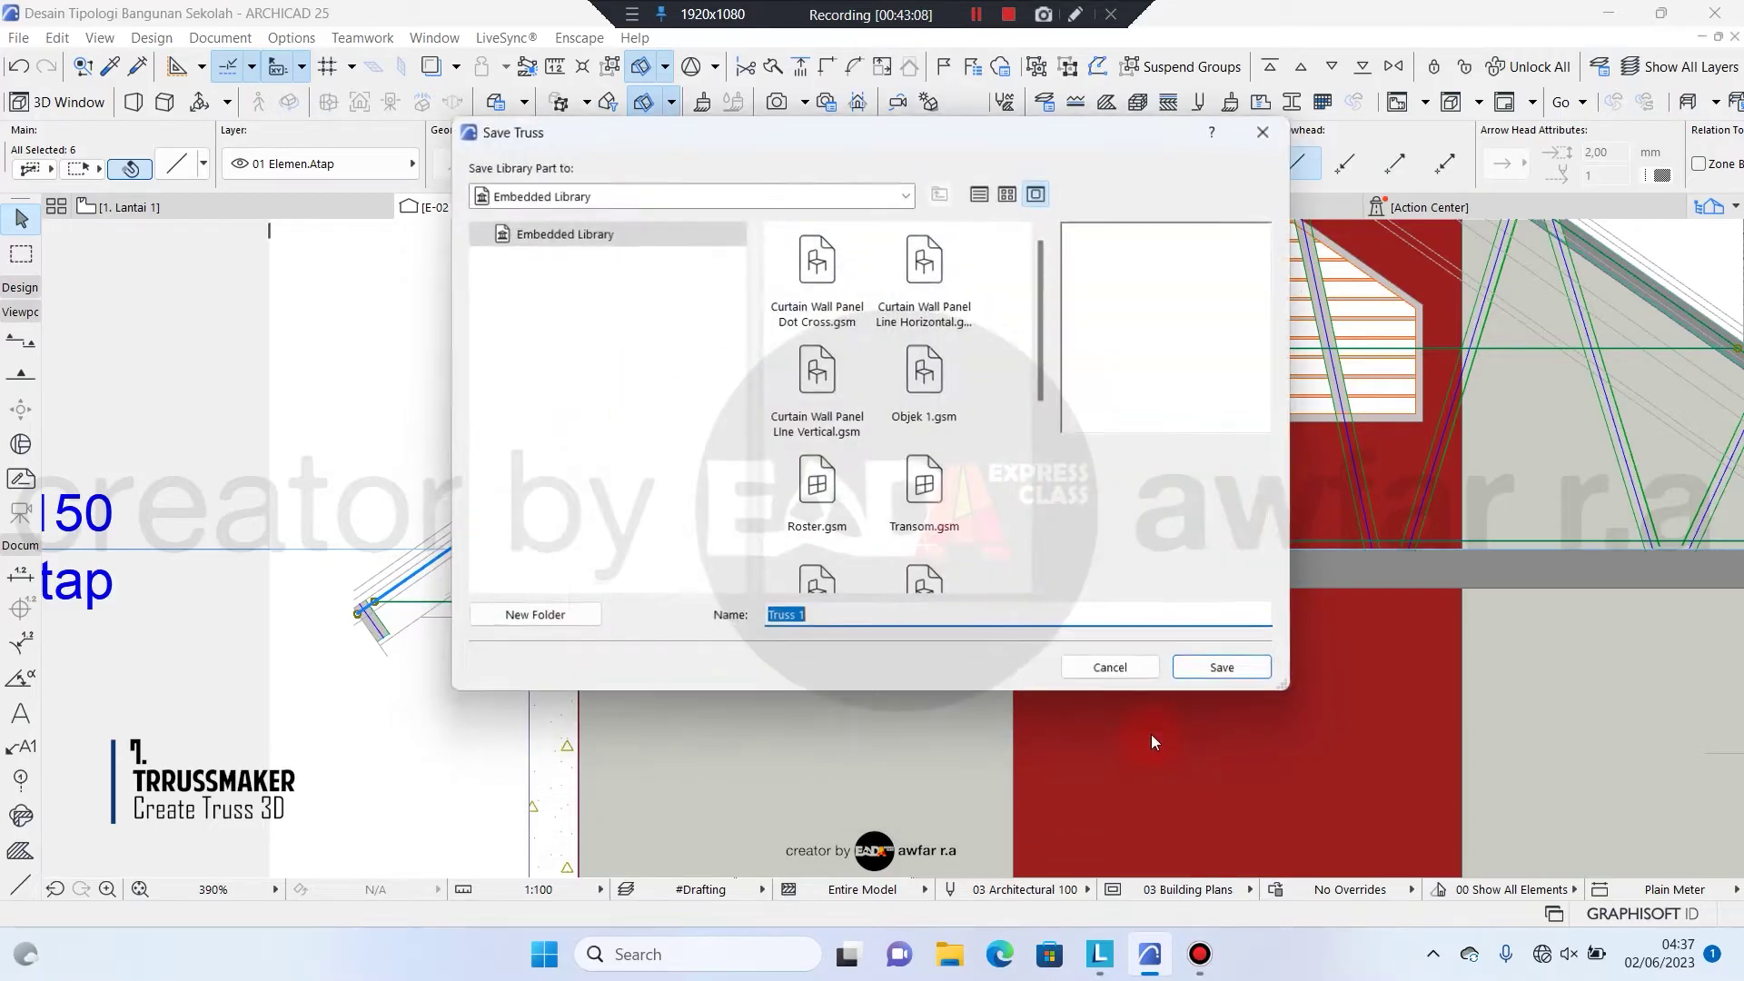
# Save the truss in the Embedded Library as Objek 2 and acknowledge the object creation notice
pyautogui.scroll(-3, 999, 509)
pyautogui.scroll(2, 963, 472)
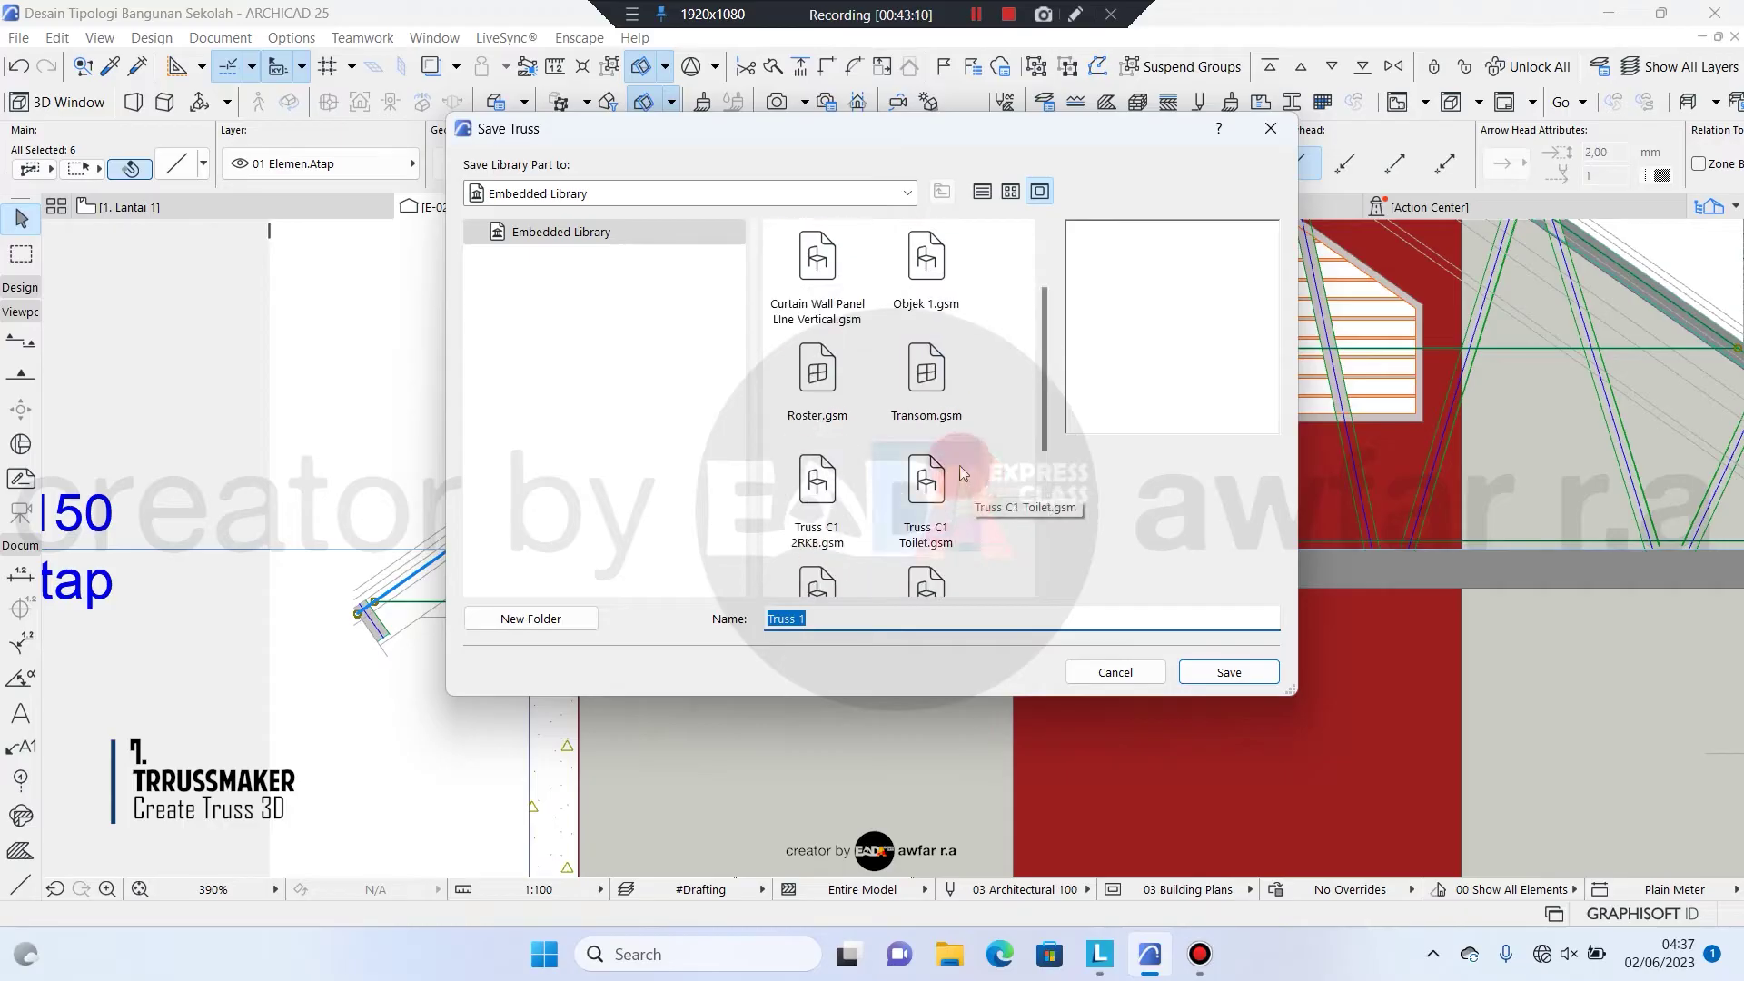
pyautogui.click(927, 254)
pyautogui.click(868, 621)
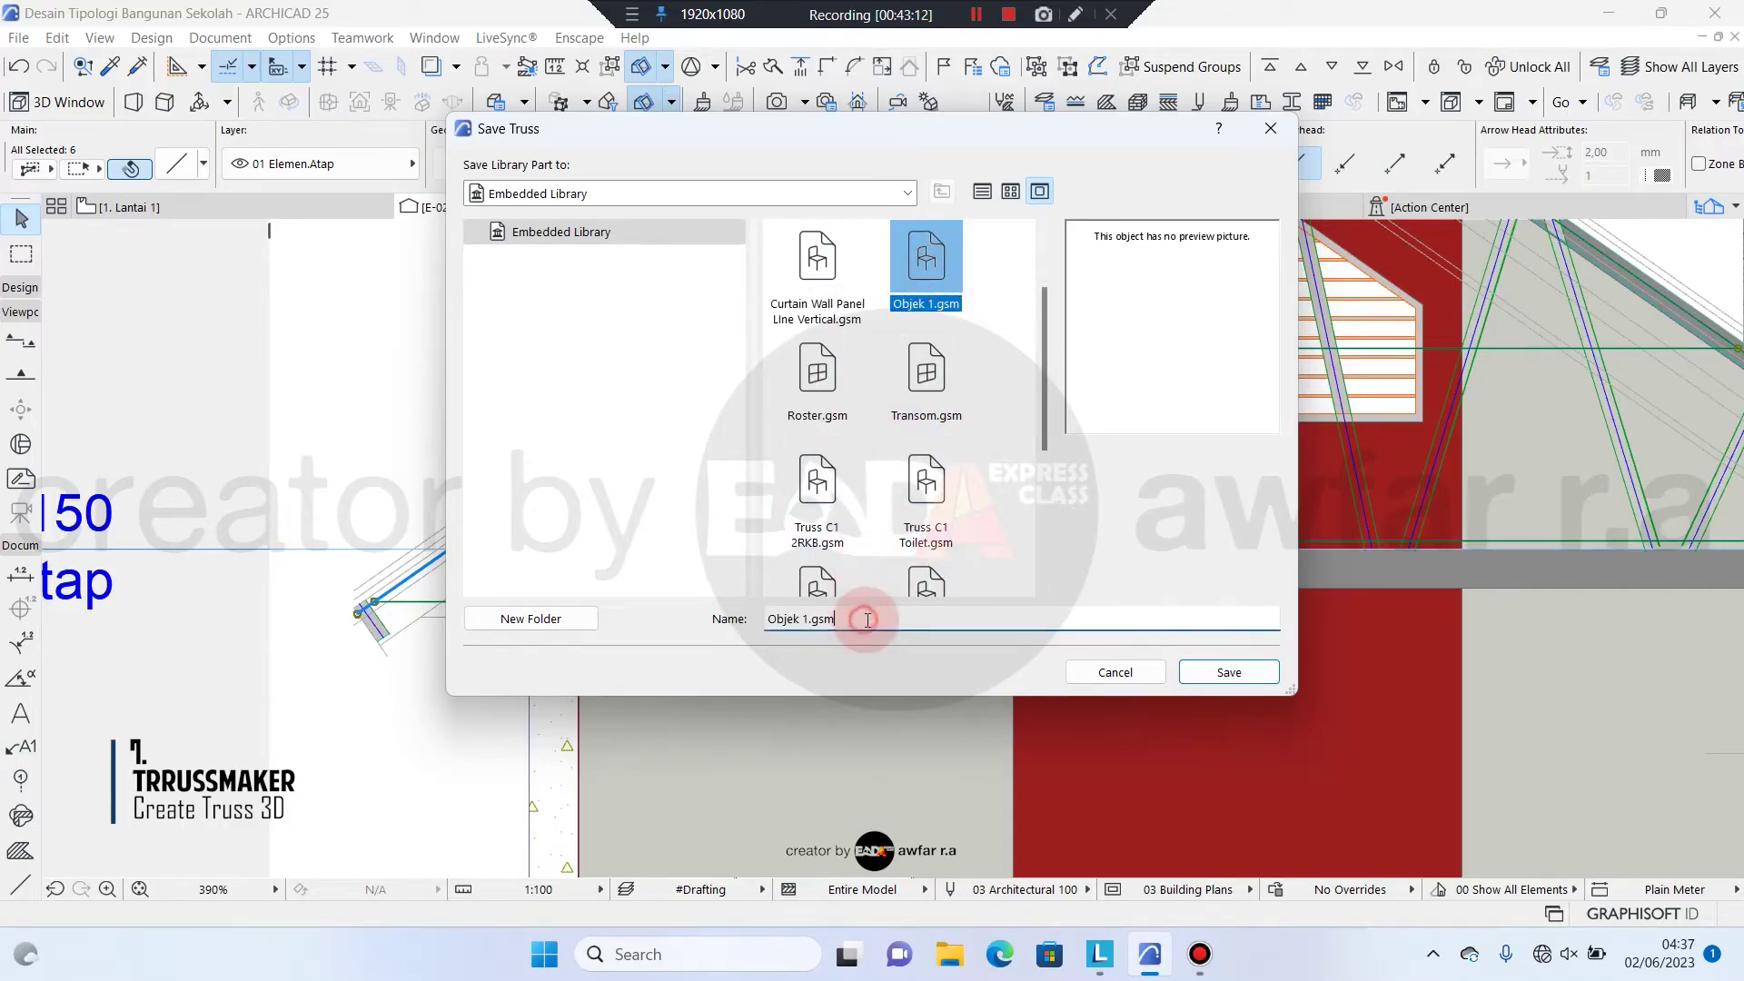
pyautogui.moveTo(817, 619); pyautogui.dragTo(895, 619)
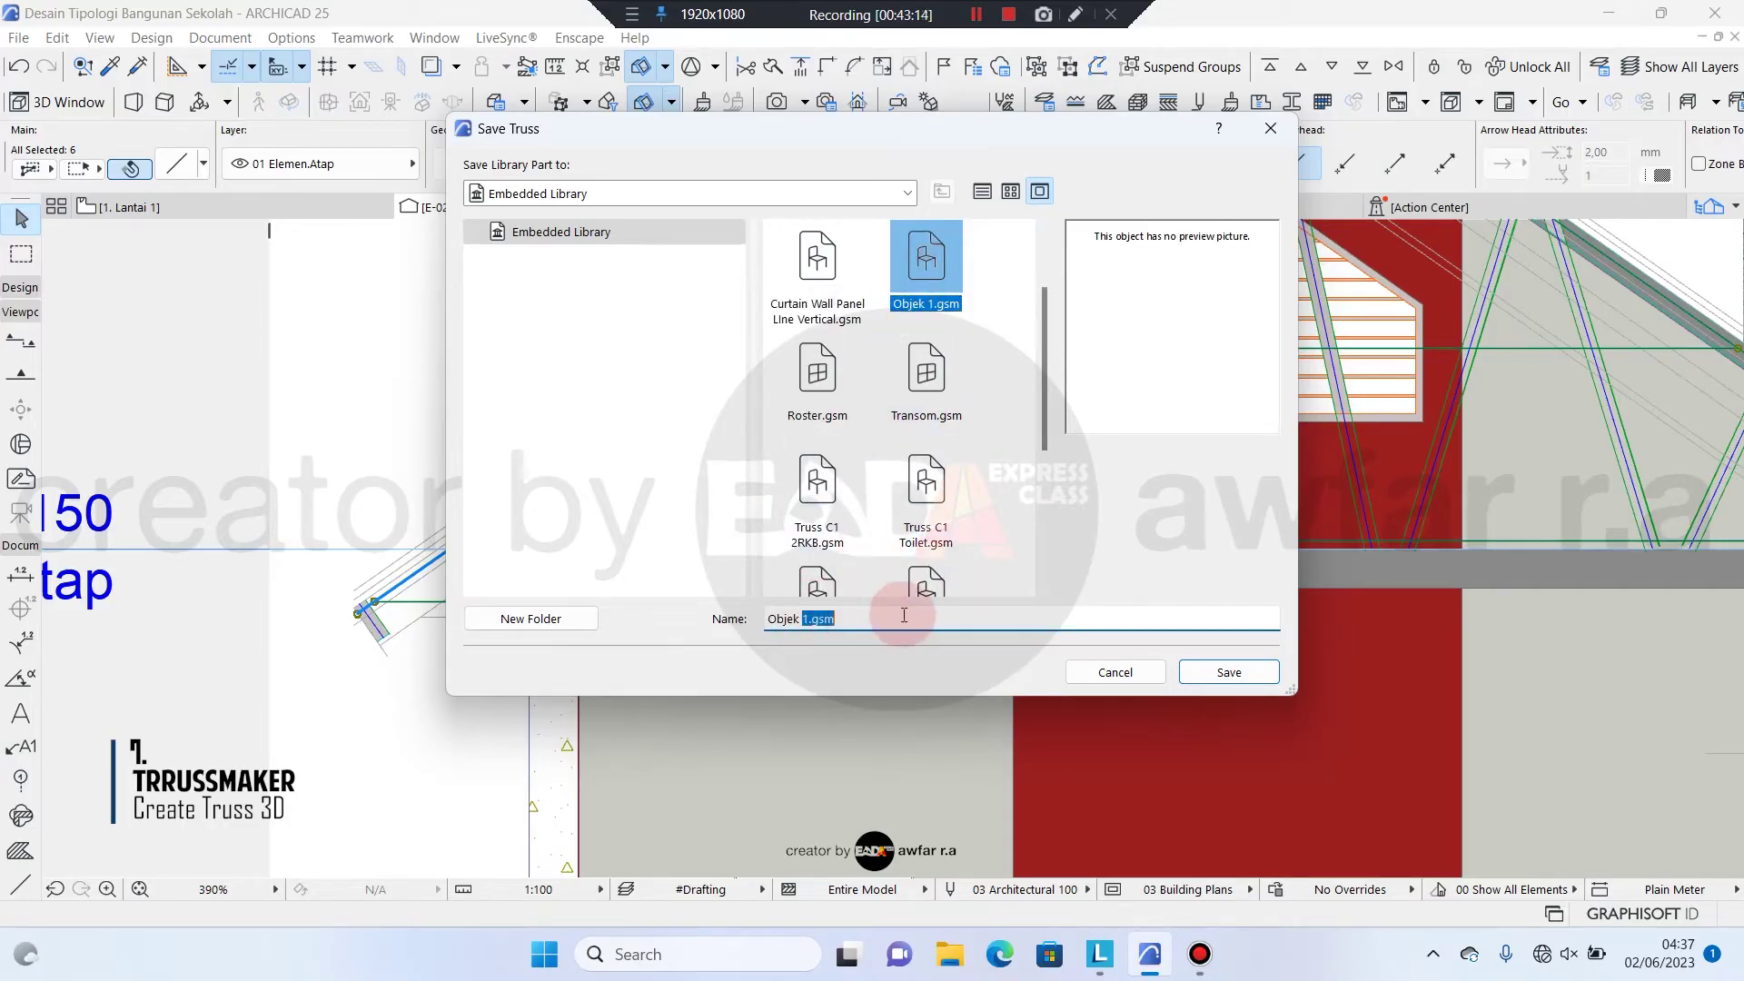
pyautogui.write('2')
pyautogui.click(1205, 674)
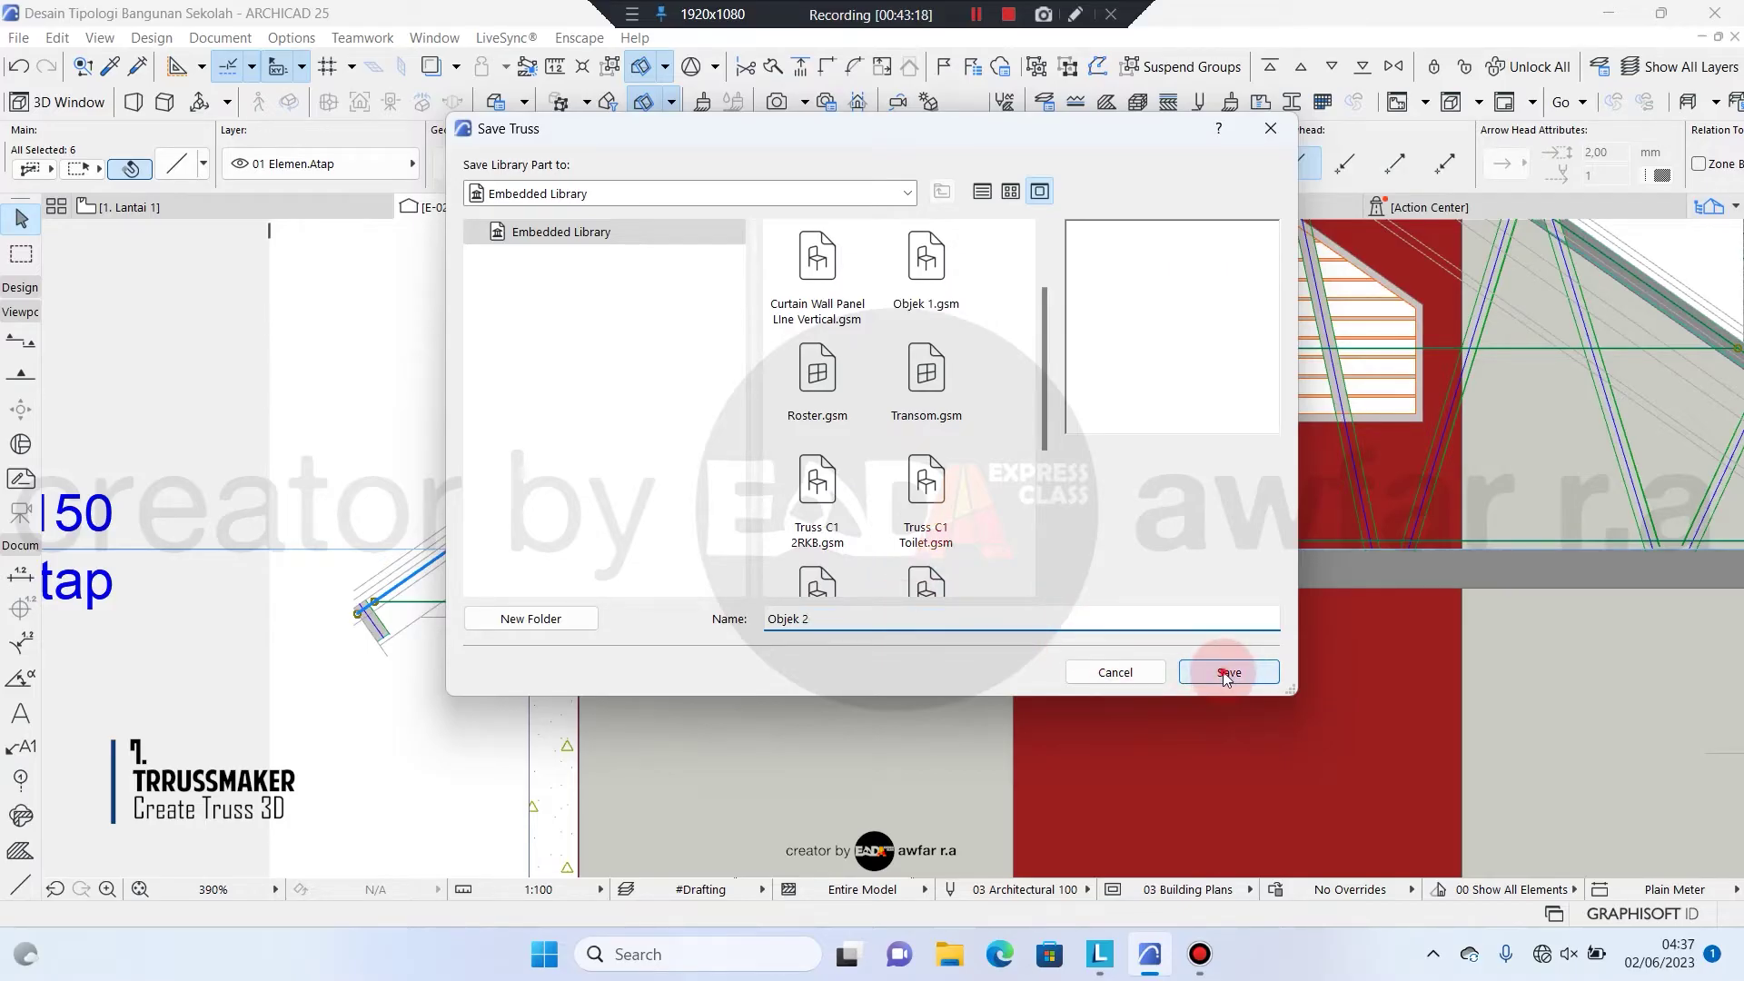
pyautogui.click(1223, 672)
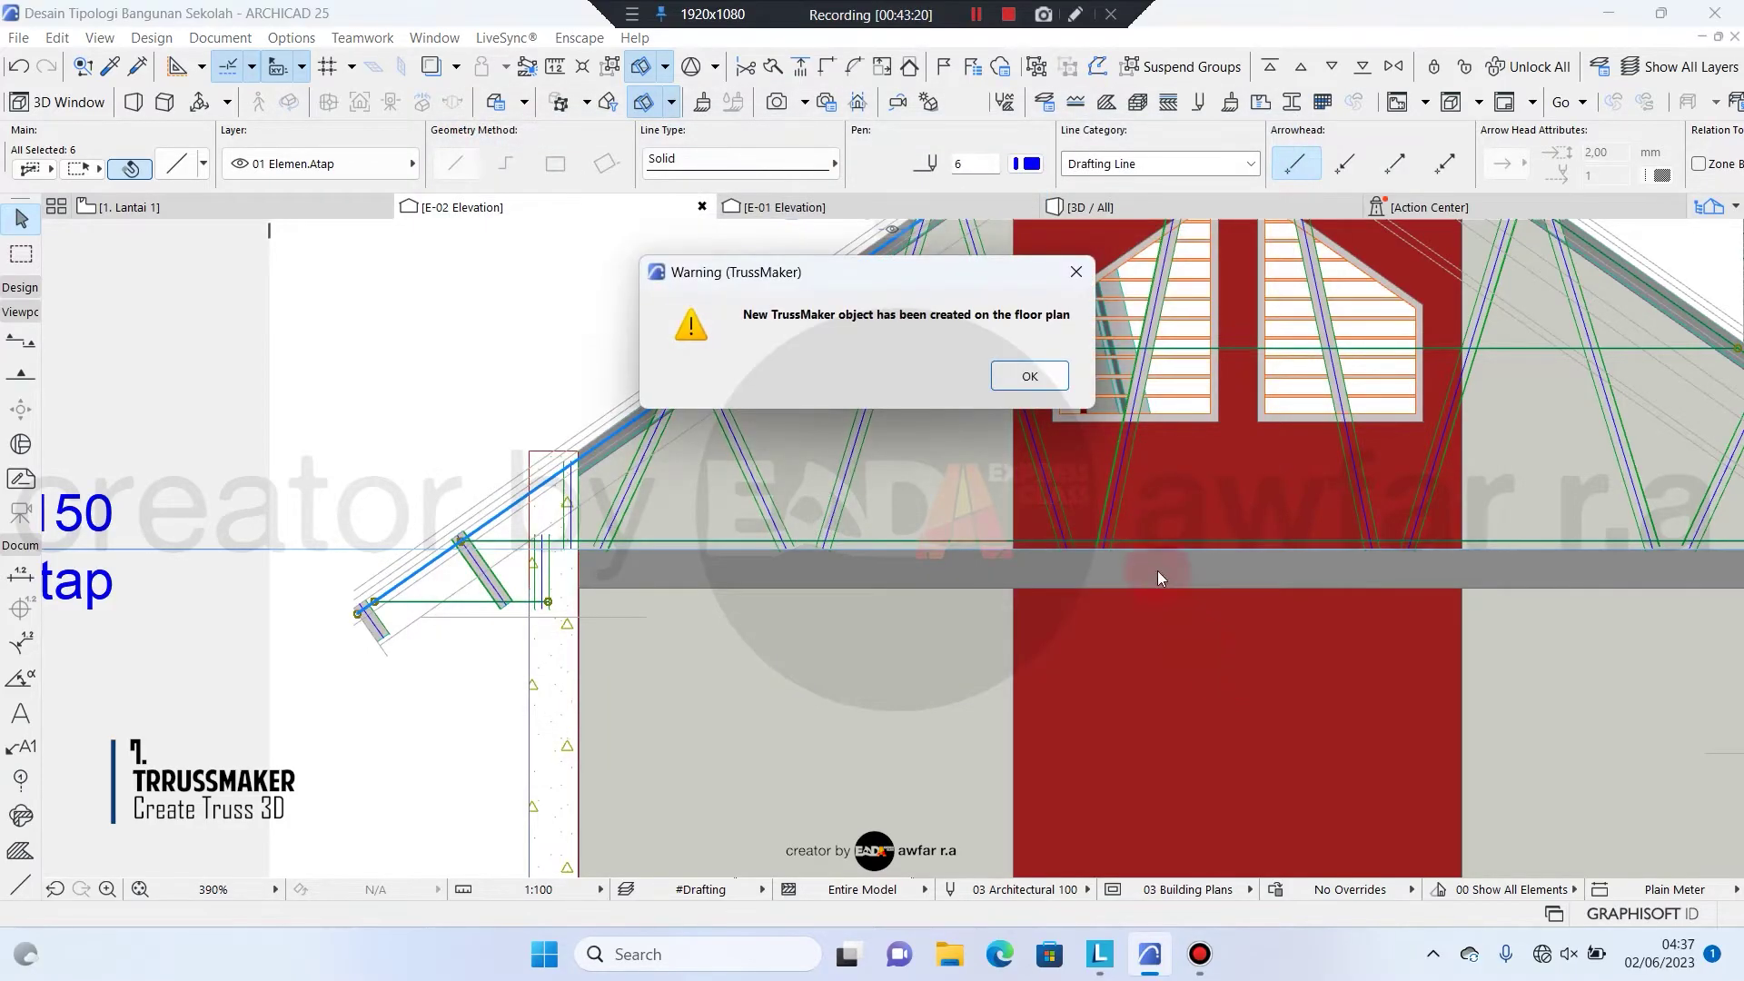
pyautogui.click(1034, 376)
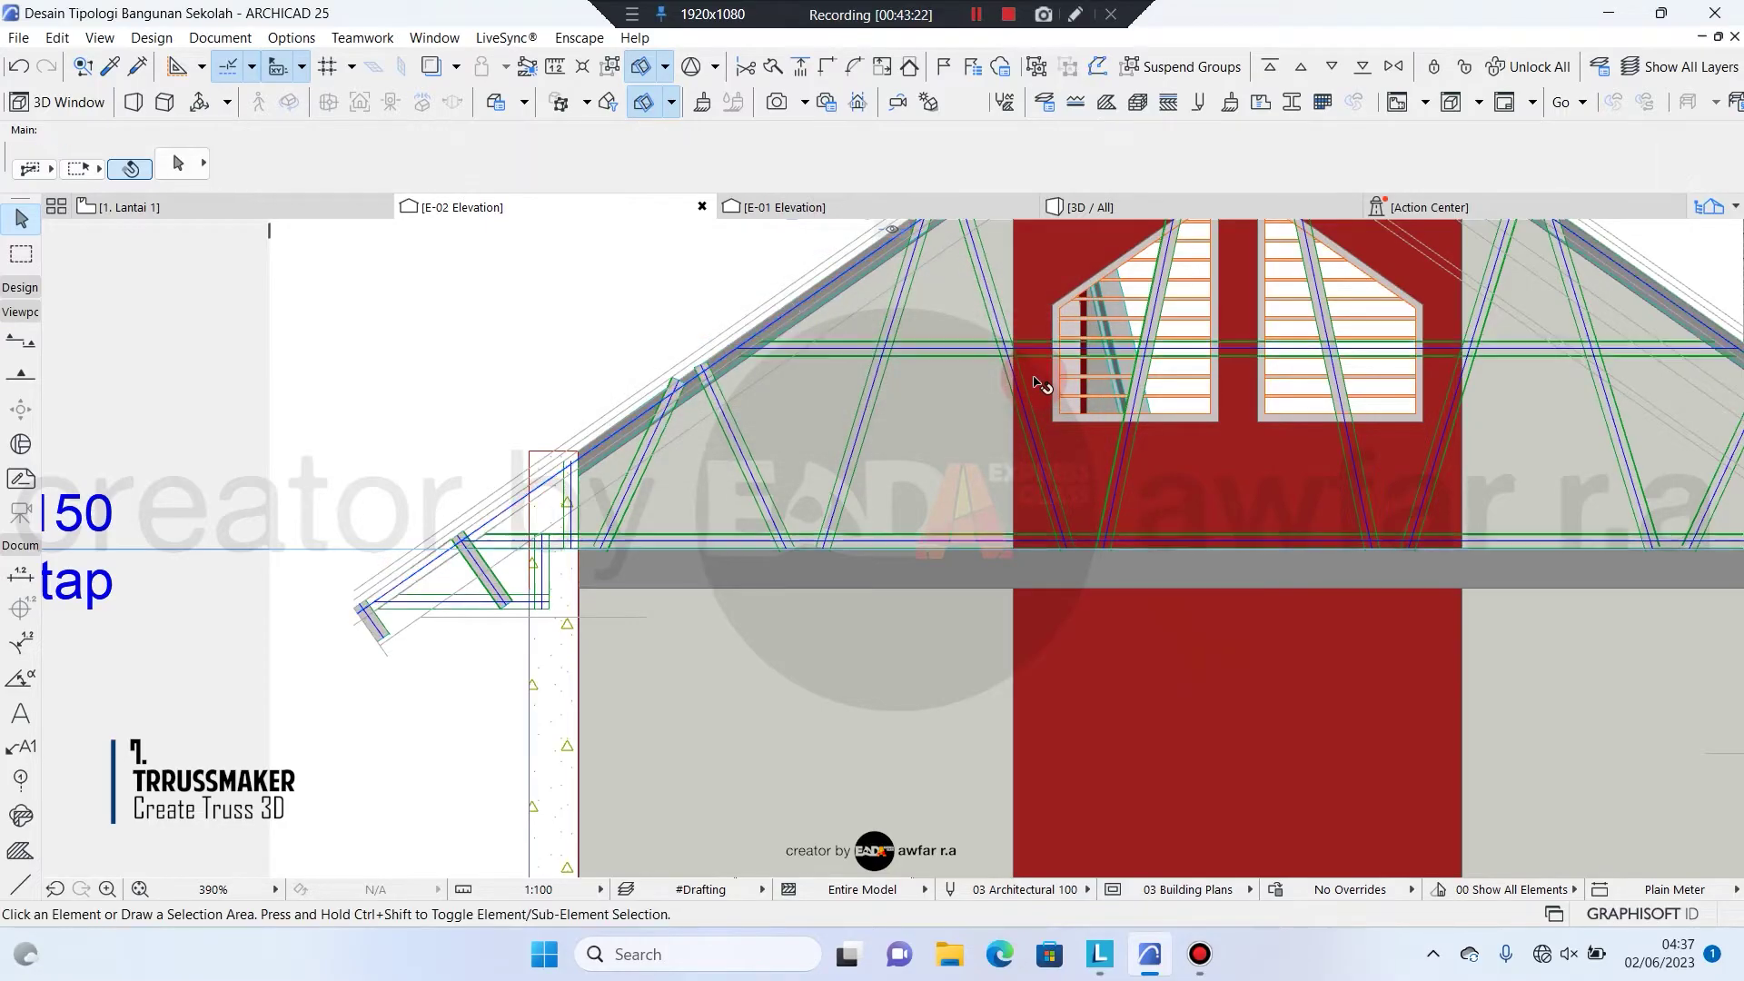
# Switch to the 3D view of the model and examine the new truss where it passes the column at the eave
pyautogui.click(837, 411)
pyautogui.click(537, 577)
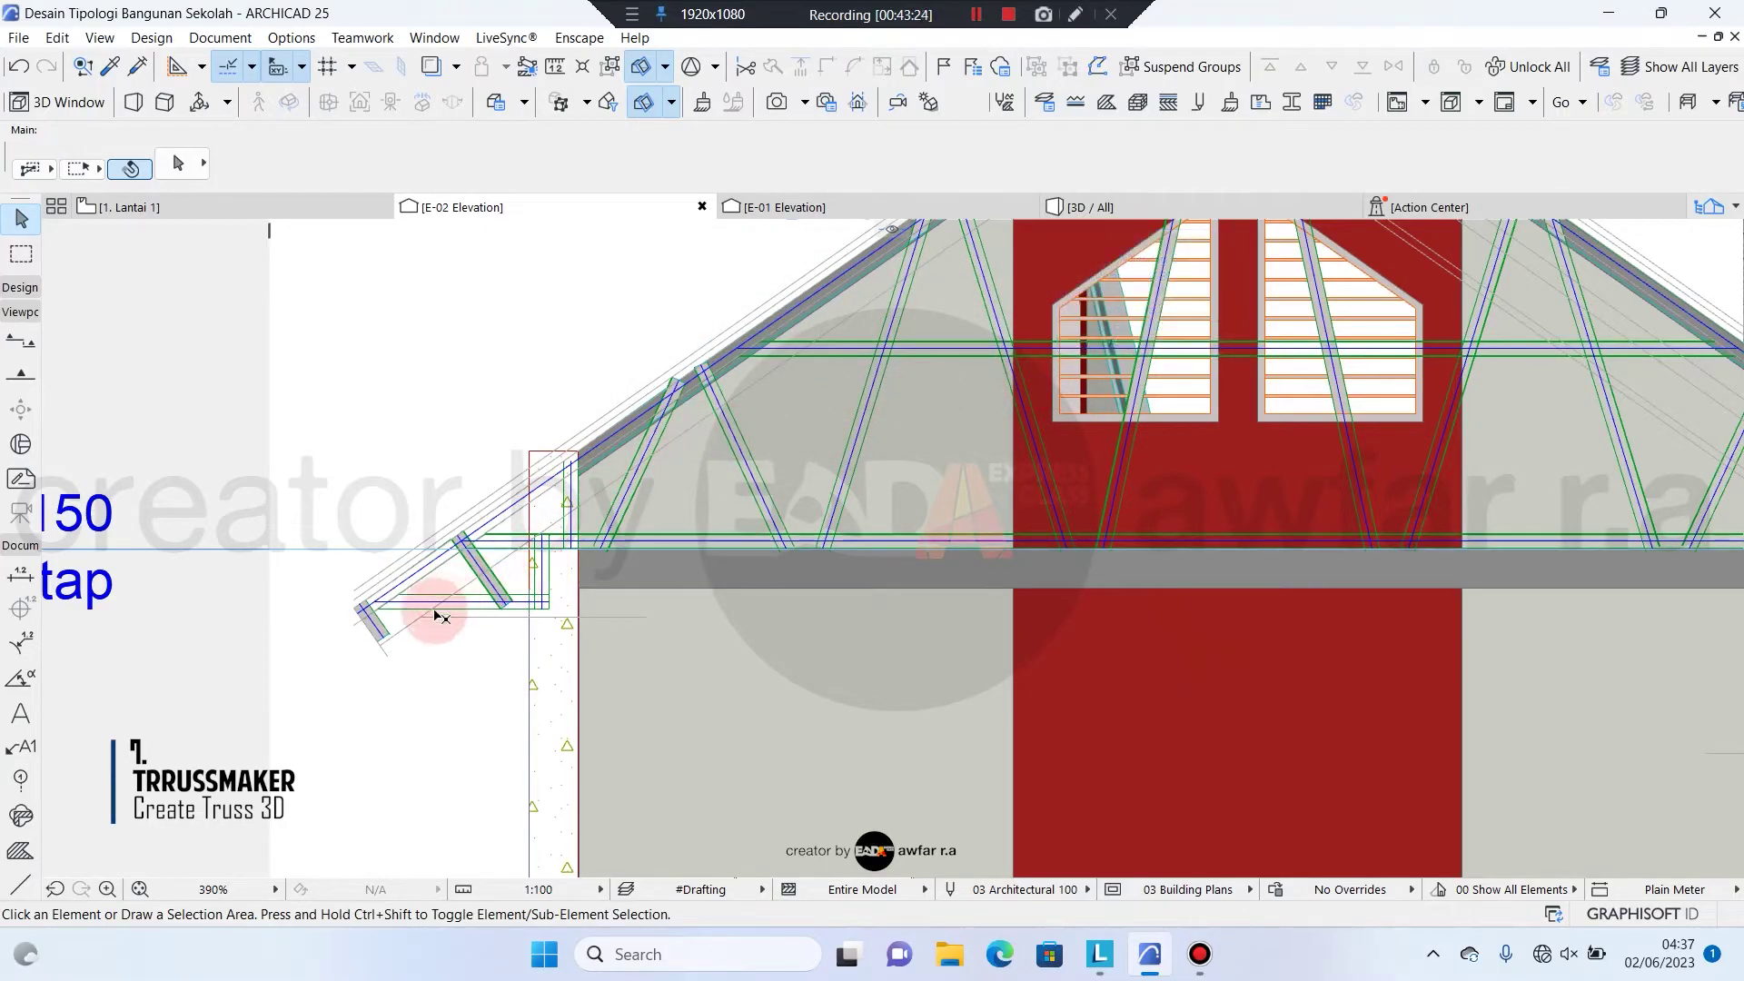
pyautogui.scroll(1, 378, 623)
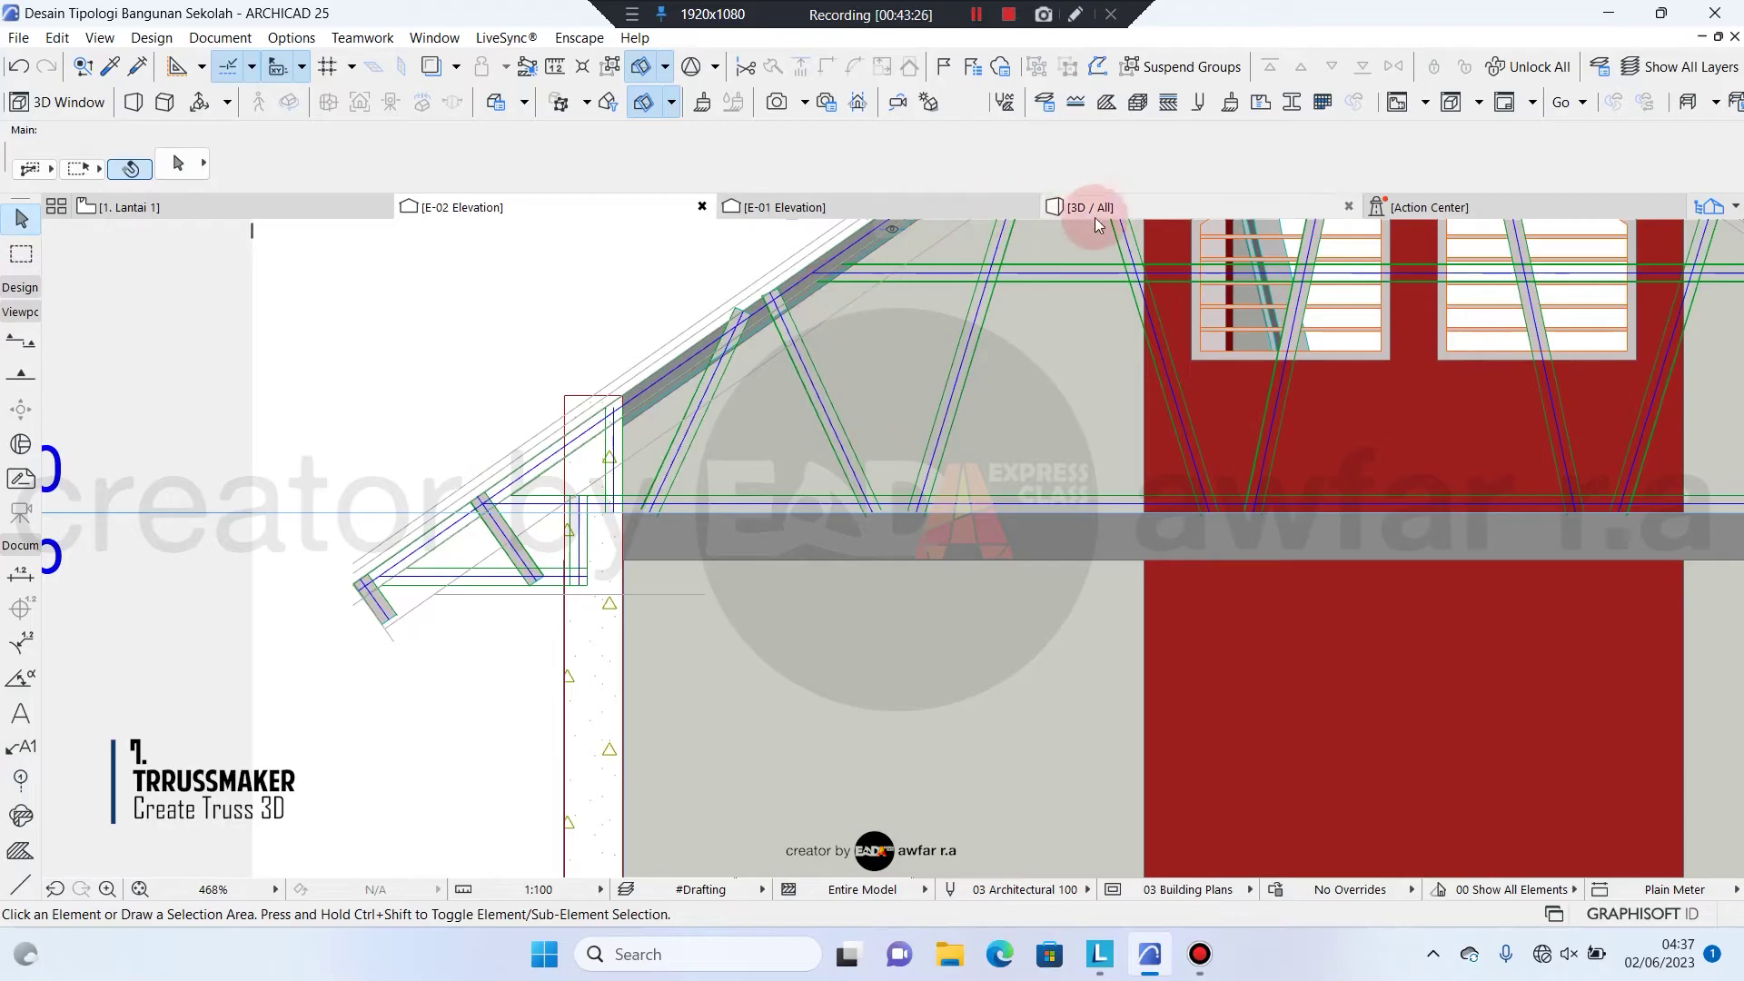
pyautogui.click(1132, 206)
pyautogui.click(1000, 305)
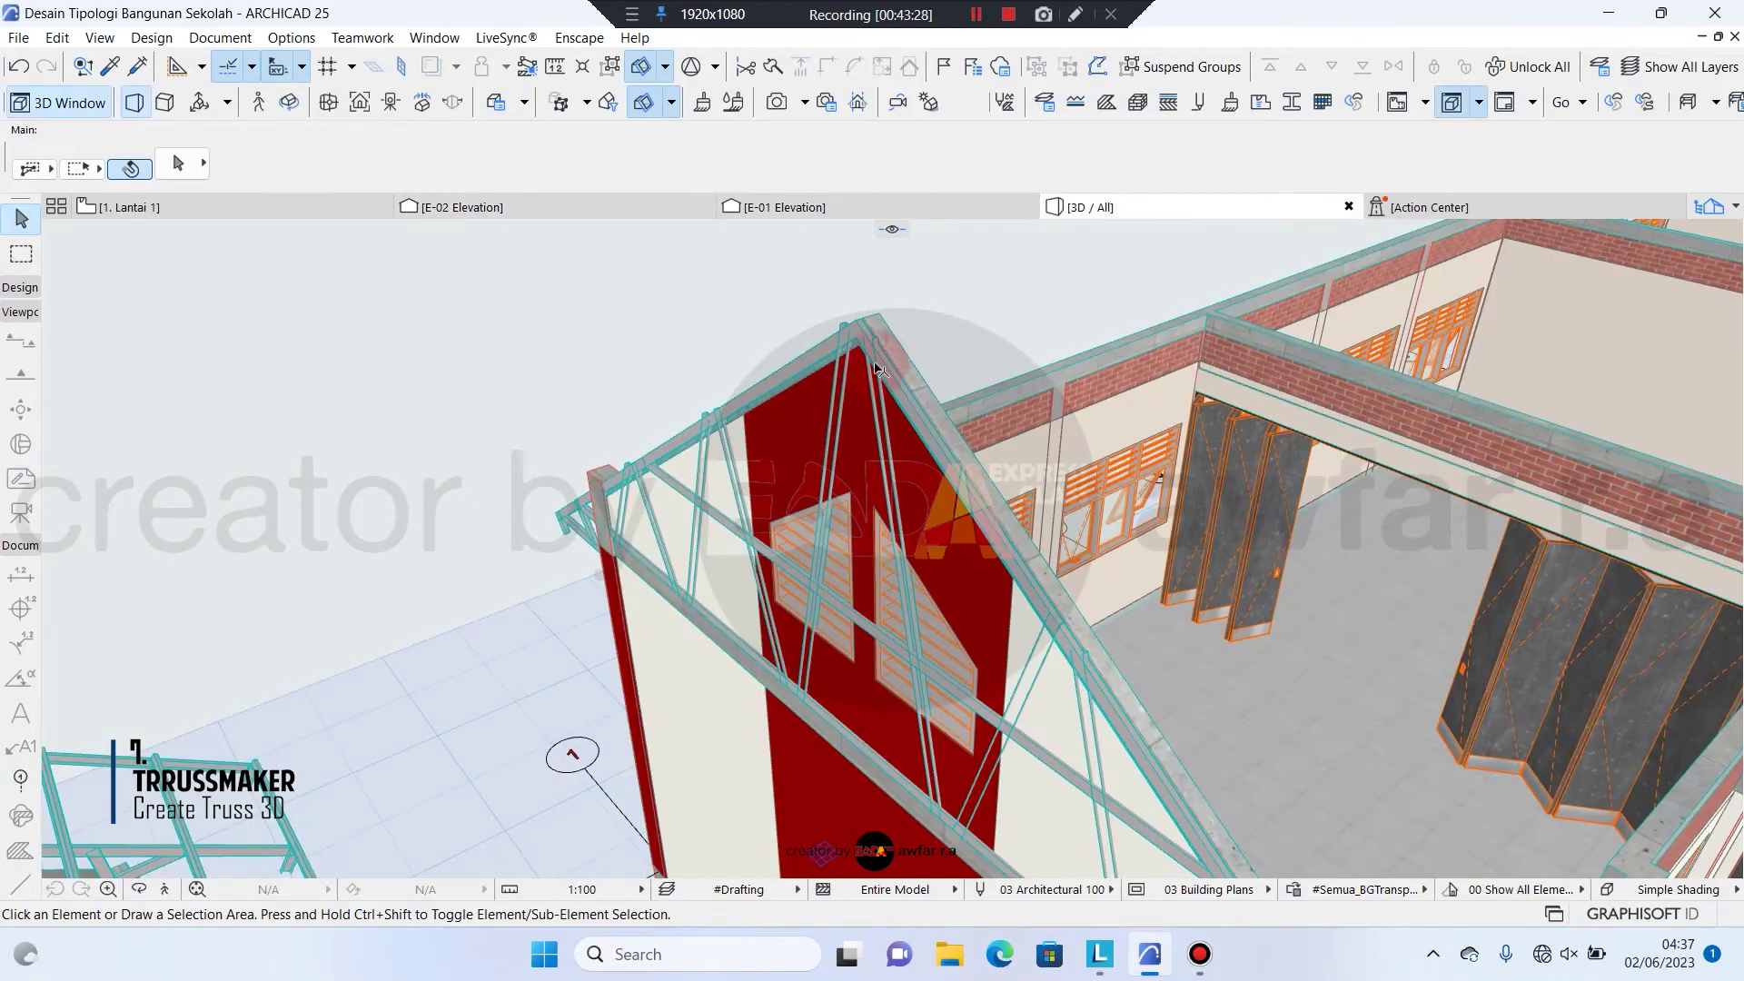
pyautogui.click(560, 486)
pyautogui.scroll(4, 560, 509)
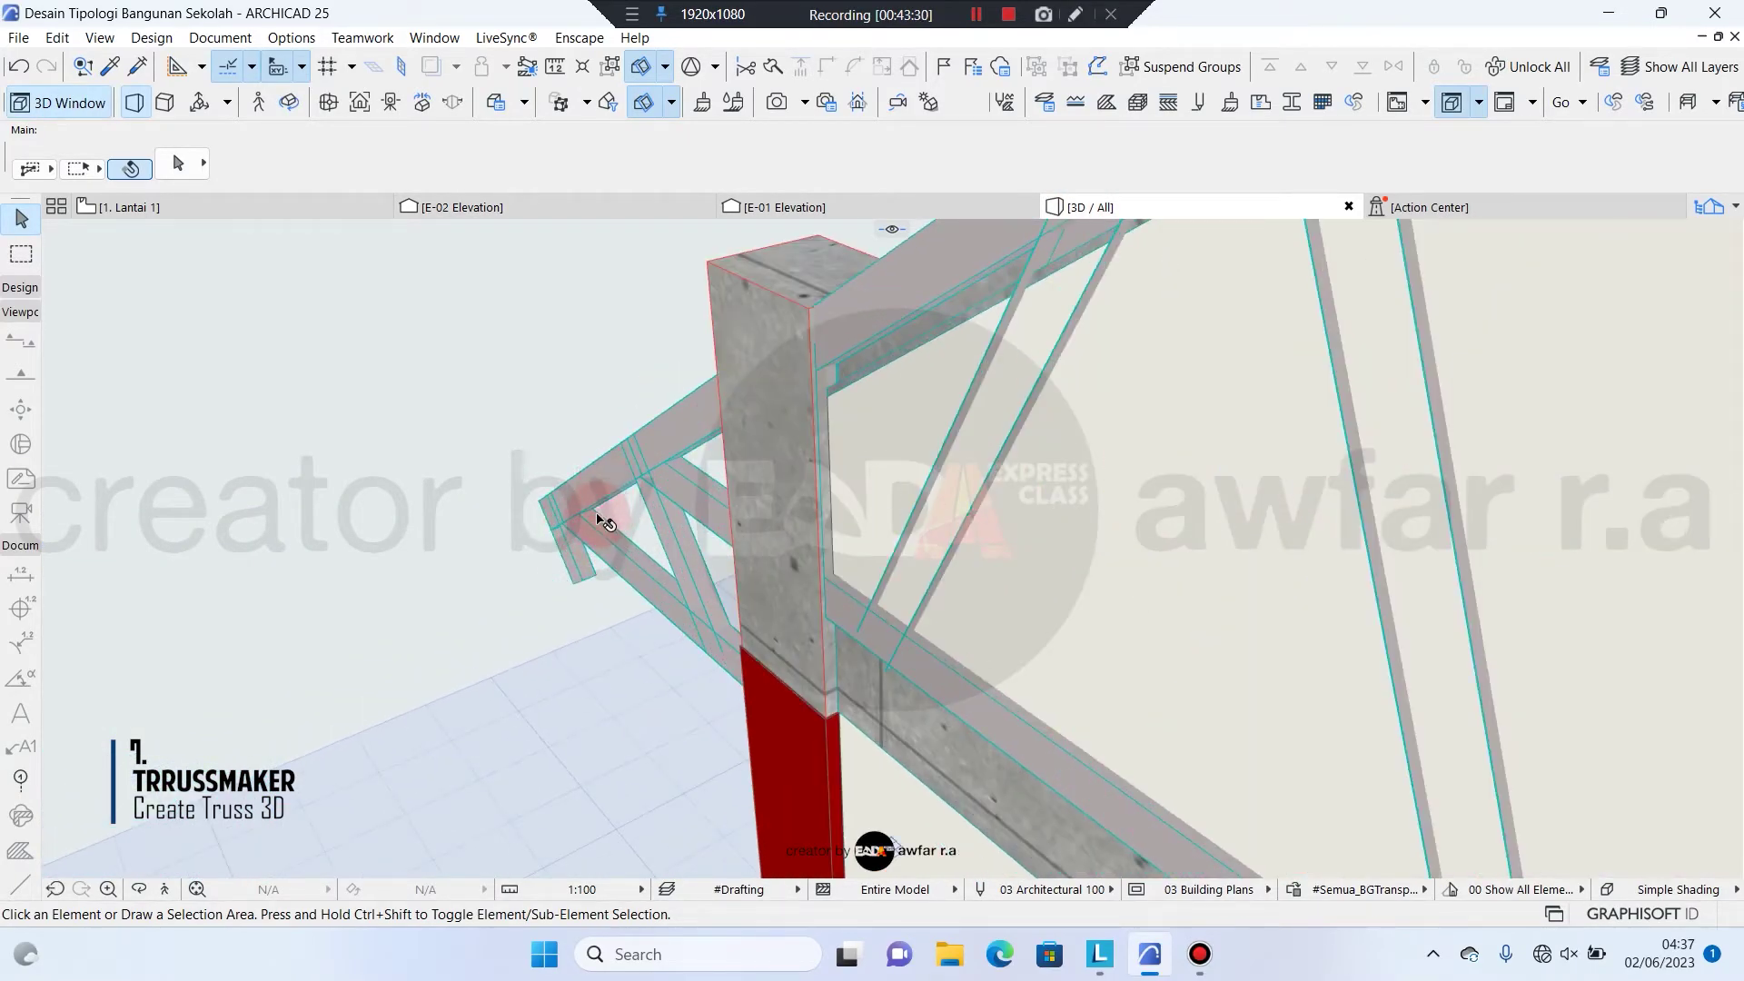
pyautogui.scroll(1, 590, 536)
pyautogui.keyDown('shift'); pyautogui.moveTo(593, 543); pyautogui.dragTo(954, 441, button='middle'); pyautogui.keyUp('shift')
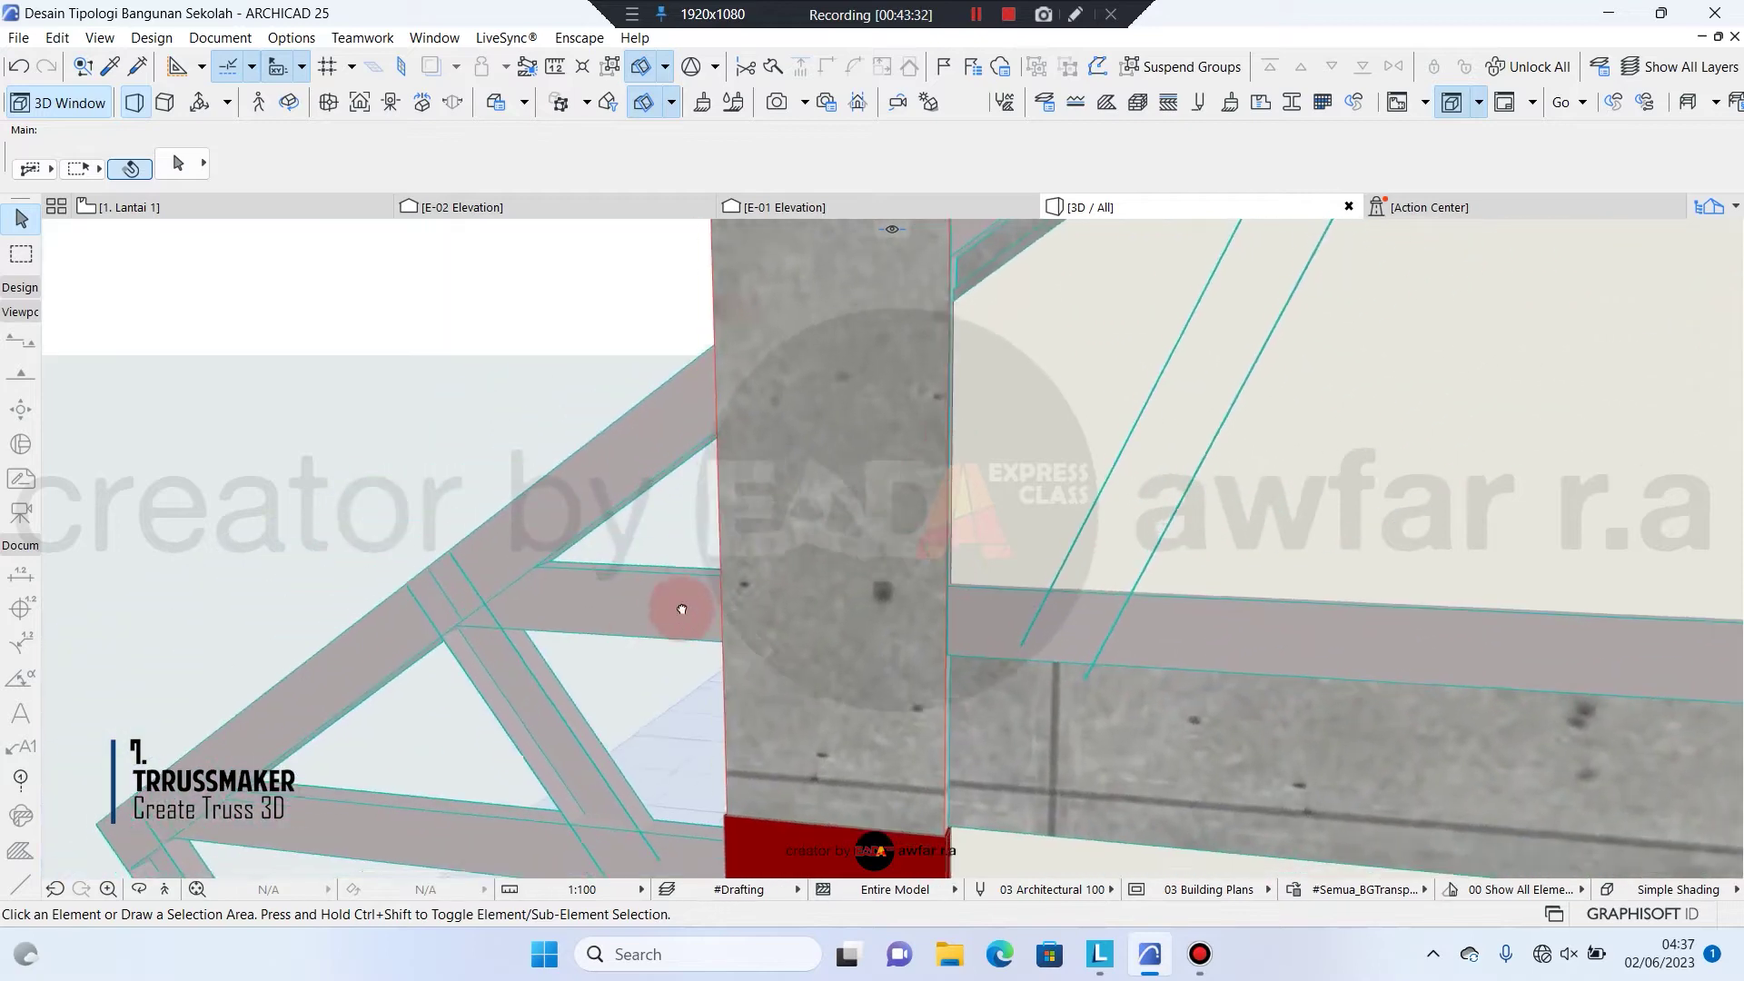
pyautogui.keyDown('shift'); pyautogui.moveTo(682, 608); pyautogui.dragTo(1248, 618, button='middle'); pyautogui.keyUp('shift')
# Move the Objek 2 truss 35 mm along the X axis relative to the Objek 1 truss
pyautogui.scroll(5, 532, 570)
pyautogui.click(490, 582)
pyautogui.scroll(-5, 1267, 614)
pyautogui.scroll(5, 1268, 613)
pyautogui.scroll(-3, 1248, 618)
pyautogui.click(1265, 563)
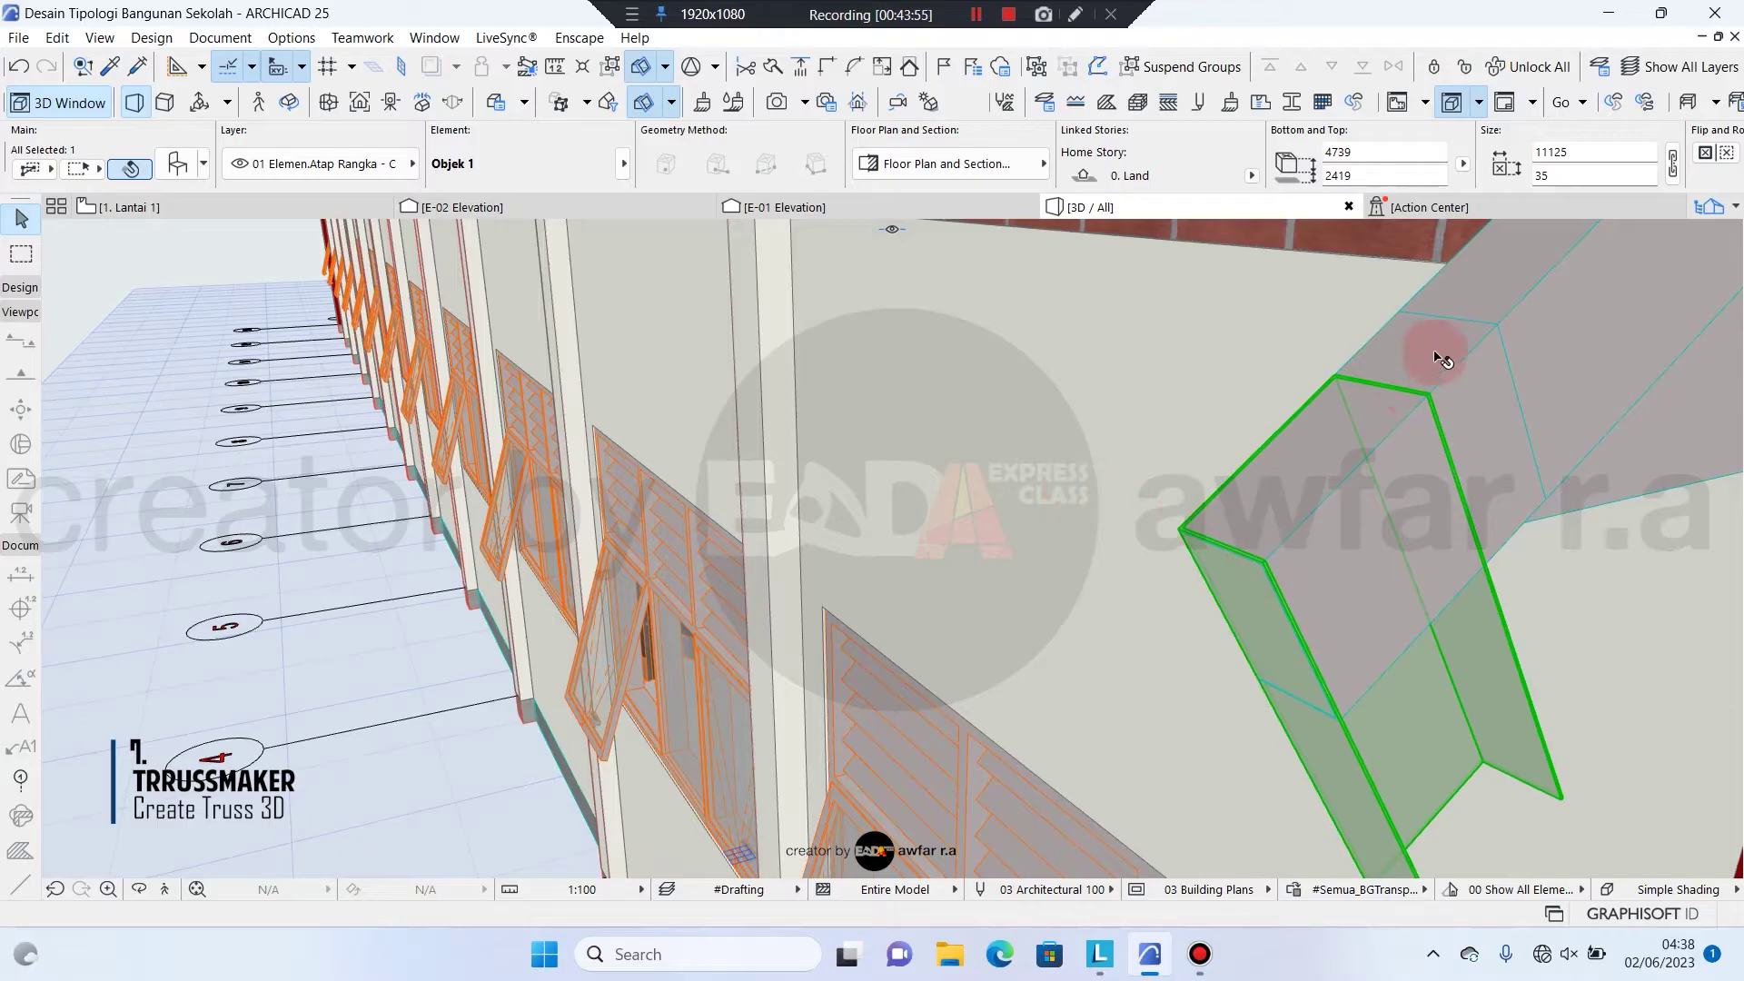
pyautogui.click(1446, 371)
pyautogui.click(1450, 376)
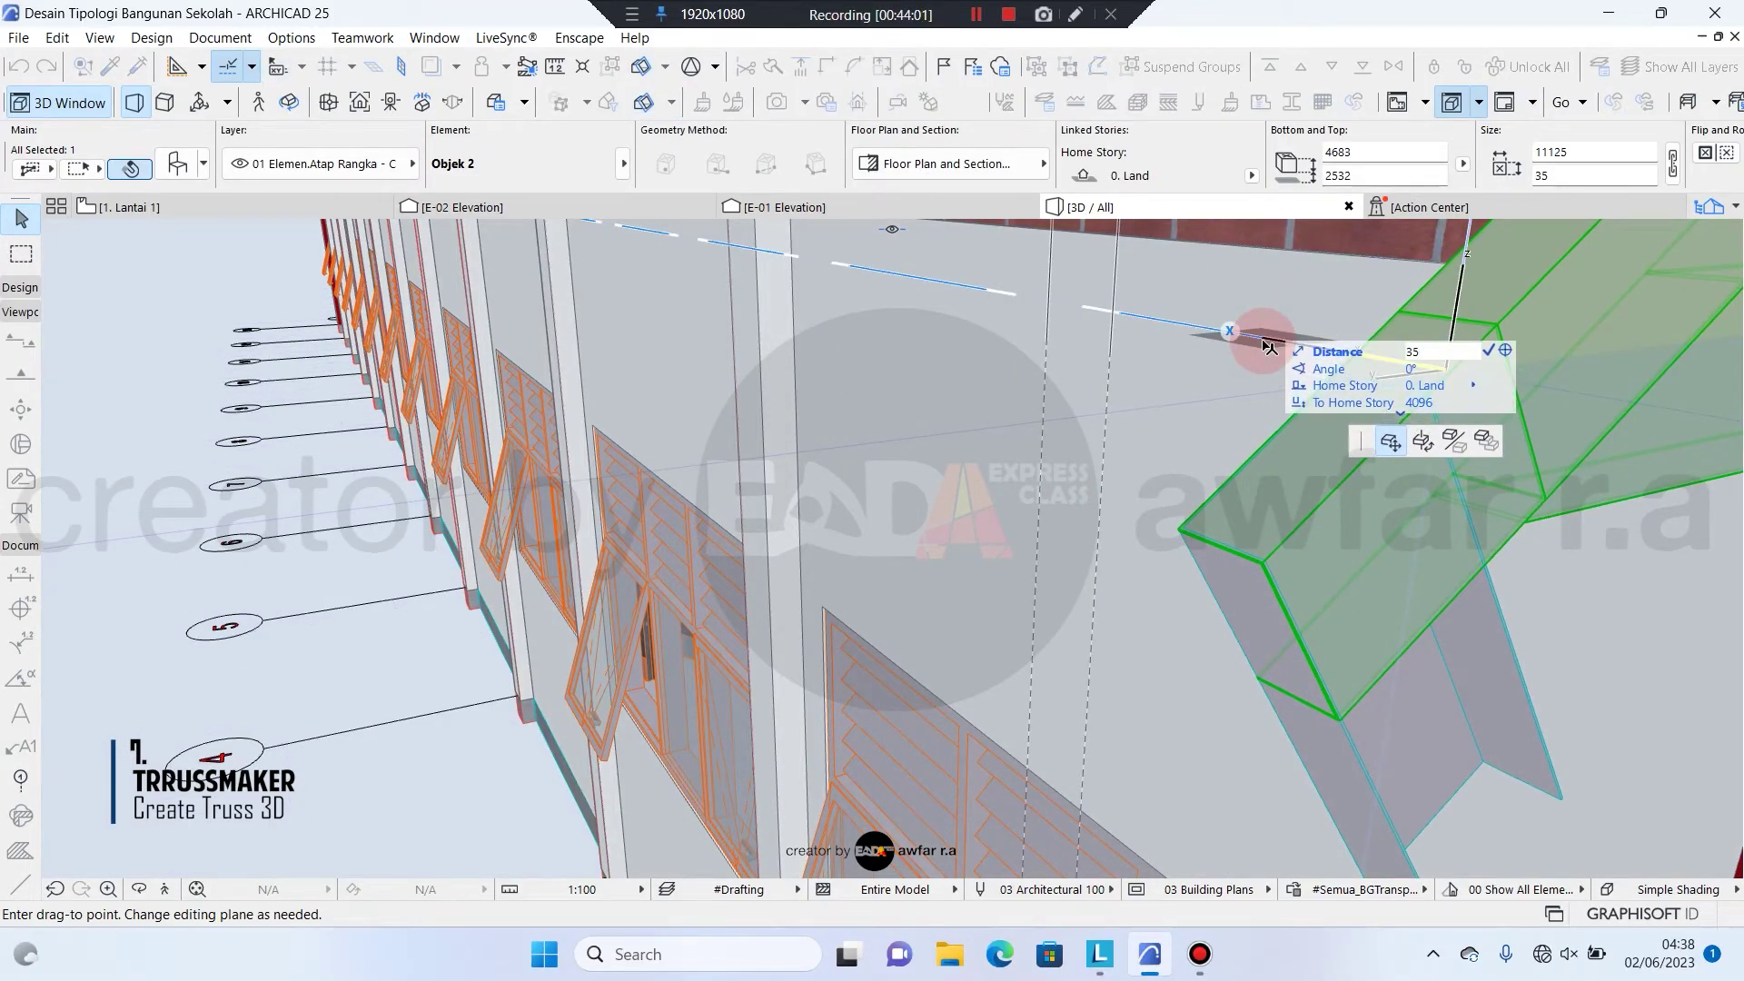
pyautogui.press('Return')
pyautogui.press('Escape')
# Group the Objek 2 and Objek 1 truss objects together
pyautogui.keyDown('shift'); pyautogui.moveTo(1195, 513); pyautogui.dragTo(1231, 530, button='middle'); pyautogui.keyUp('shift')
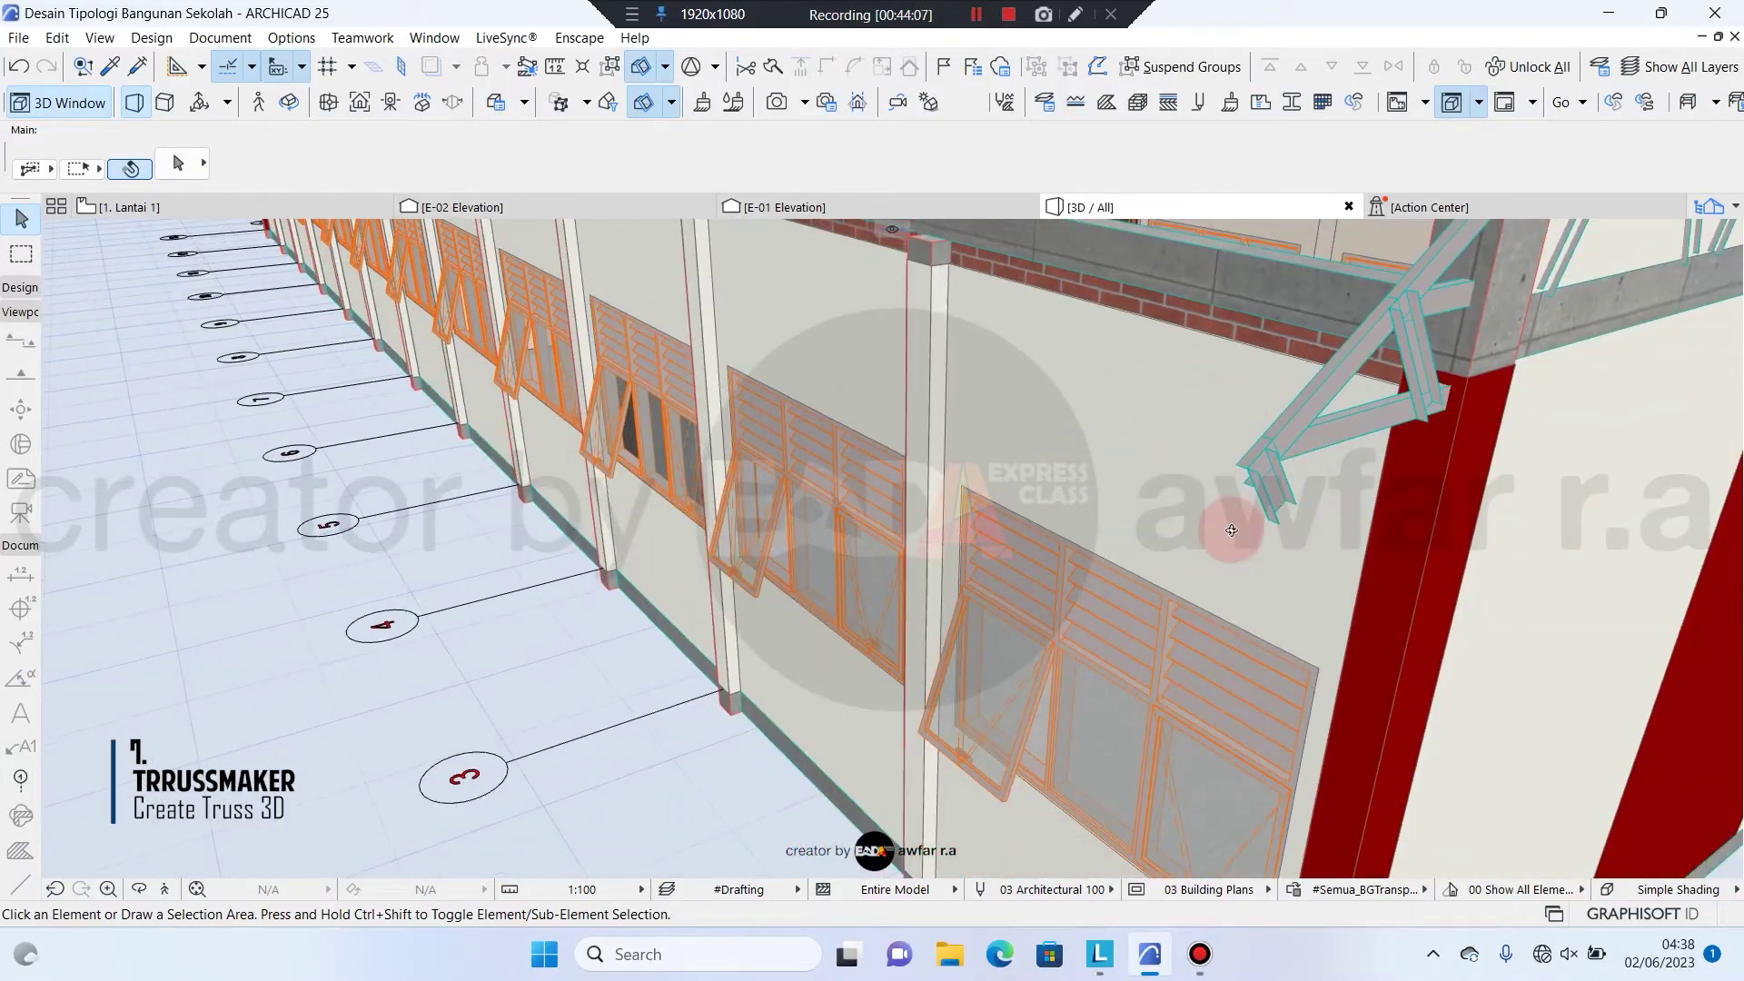
pyautogui.scroll(10, 1231, 530)
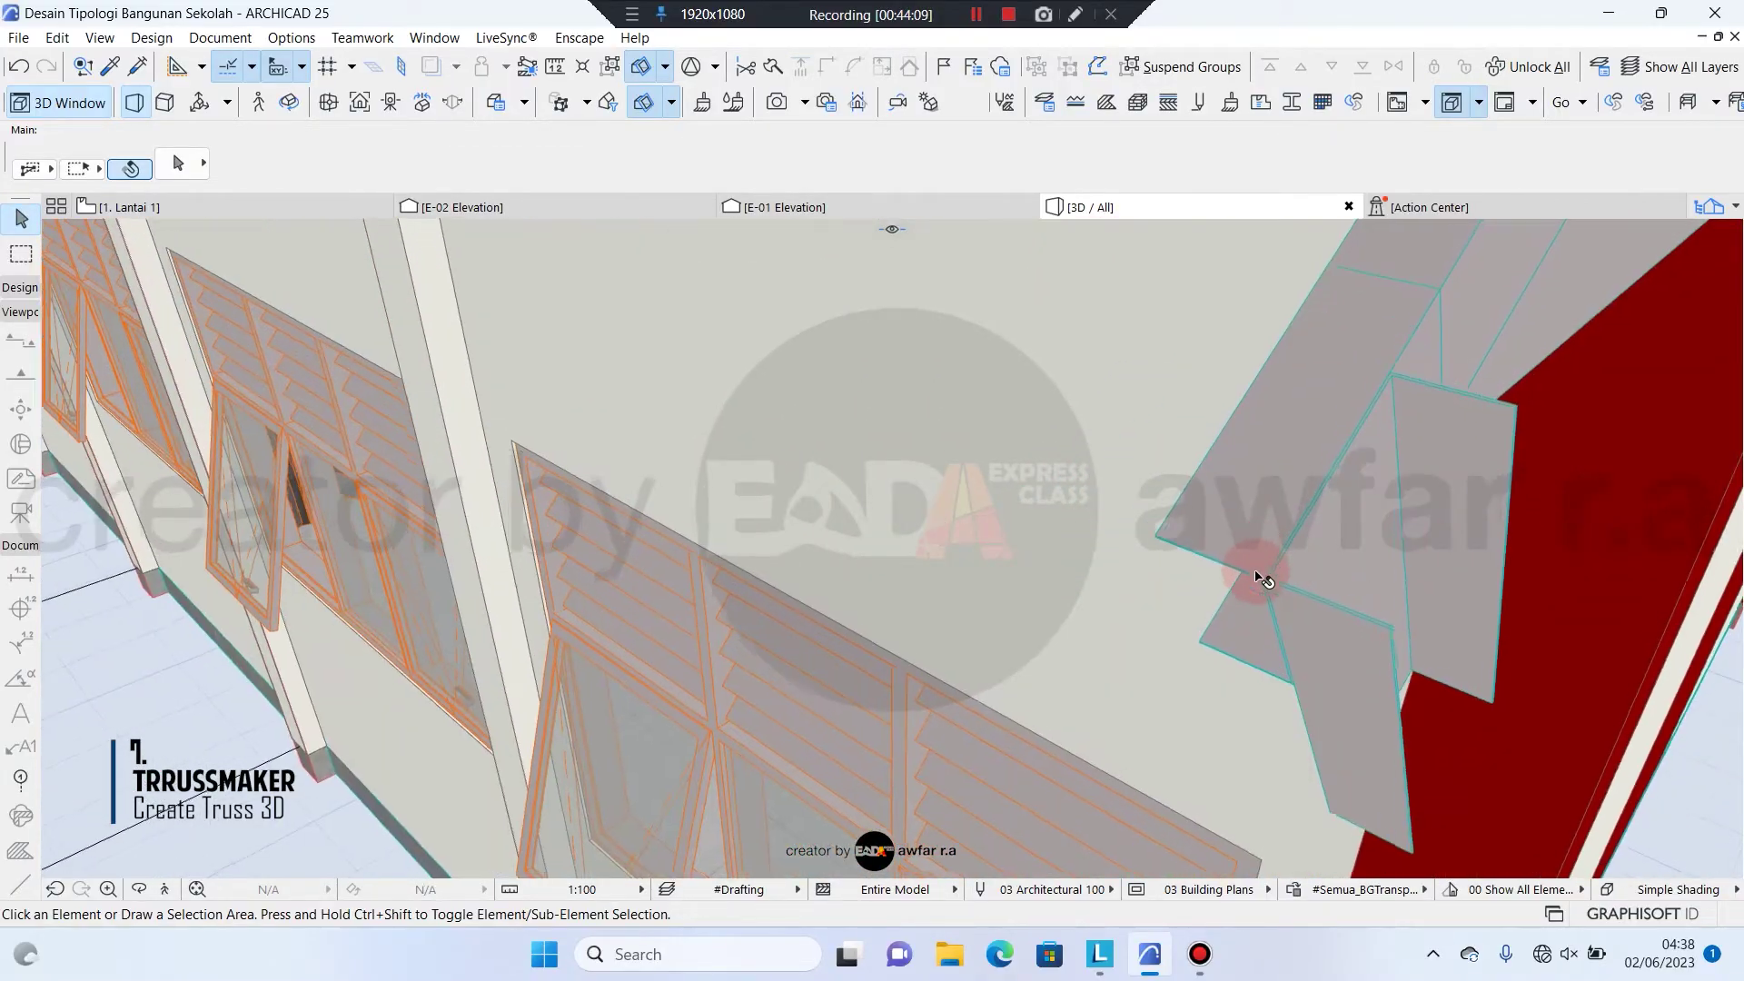
pyautogui.scroll(-3, 1263, 580)
pyautogui.click(1262, 580)
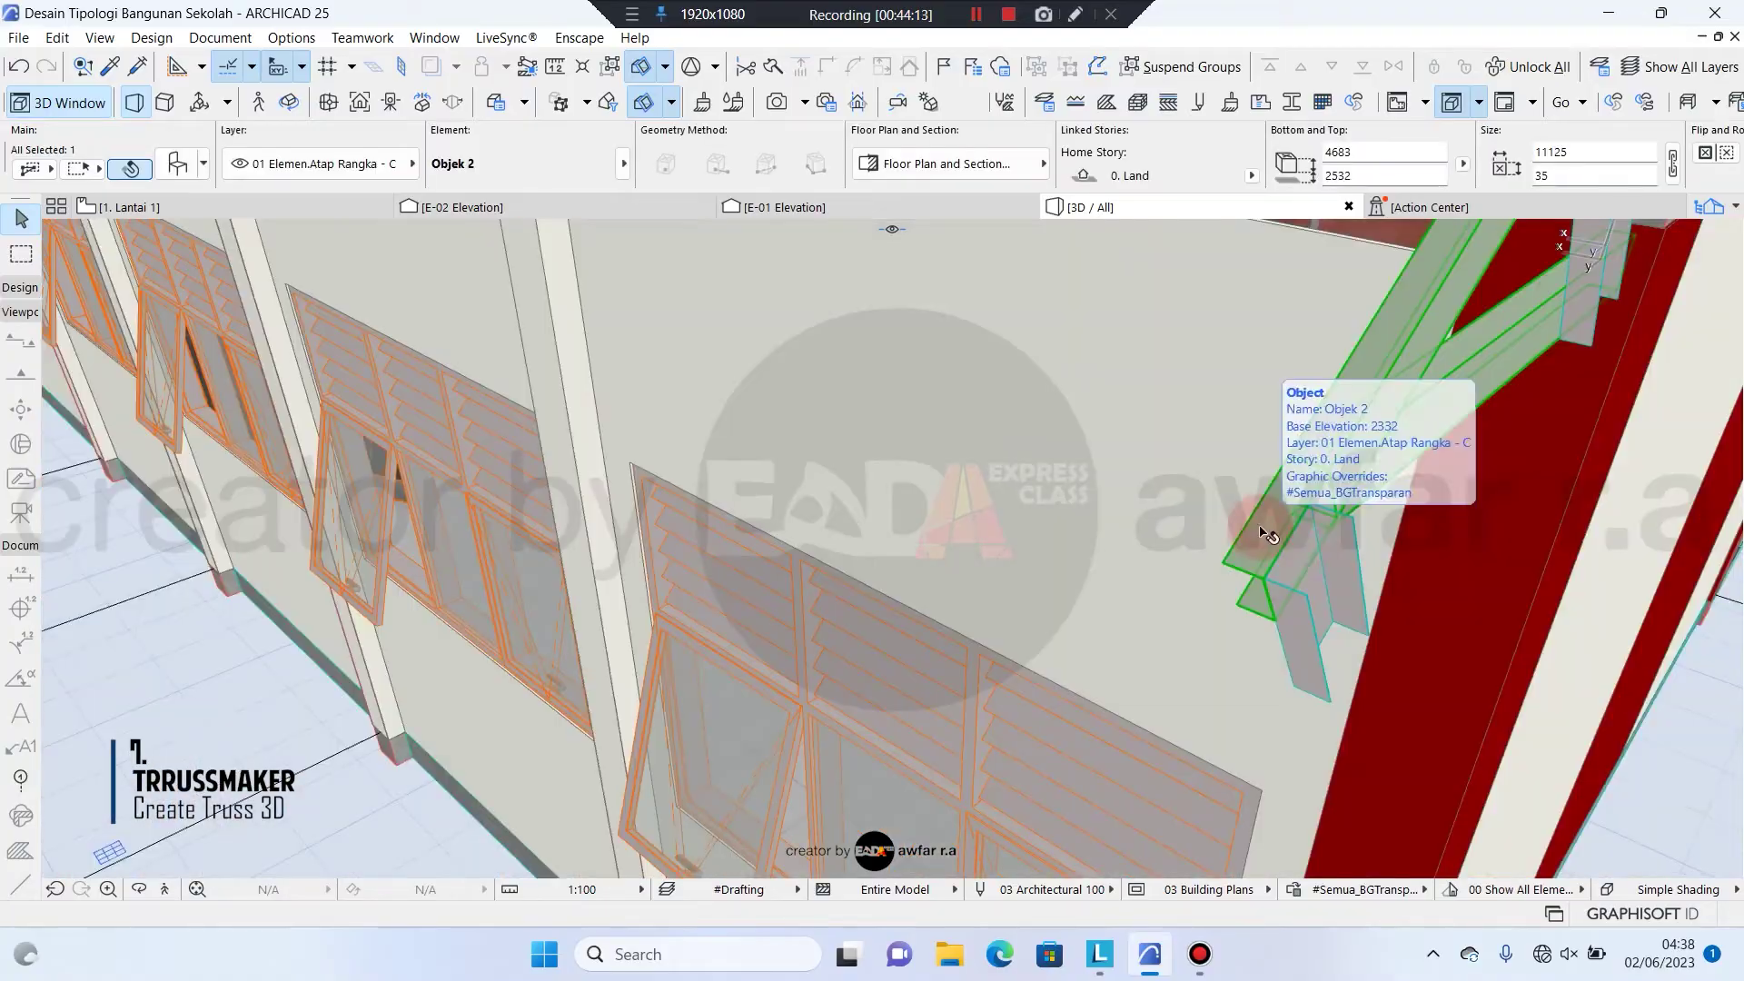
pyautogui.keyDown('shift'); pyautogui.click(1343, 604); pyautogui.keyUp('shift')
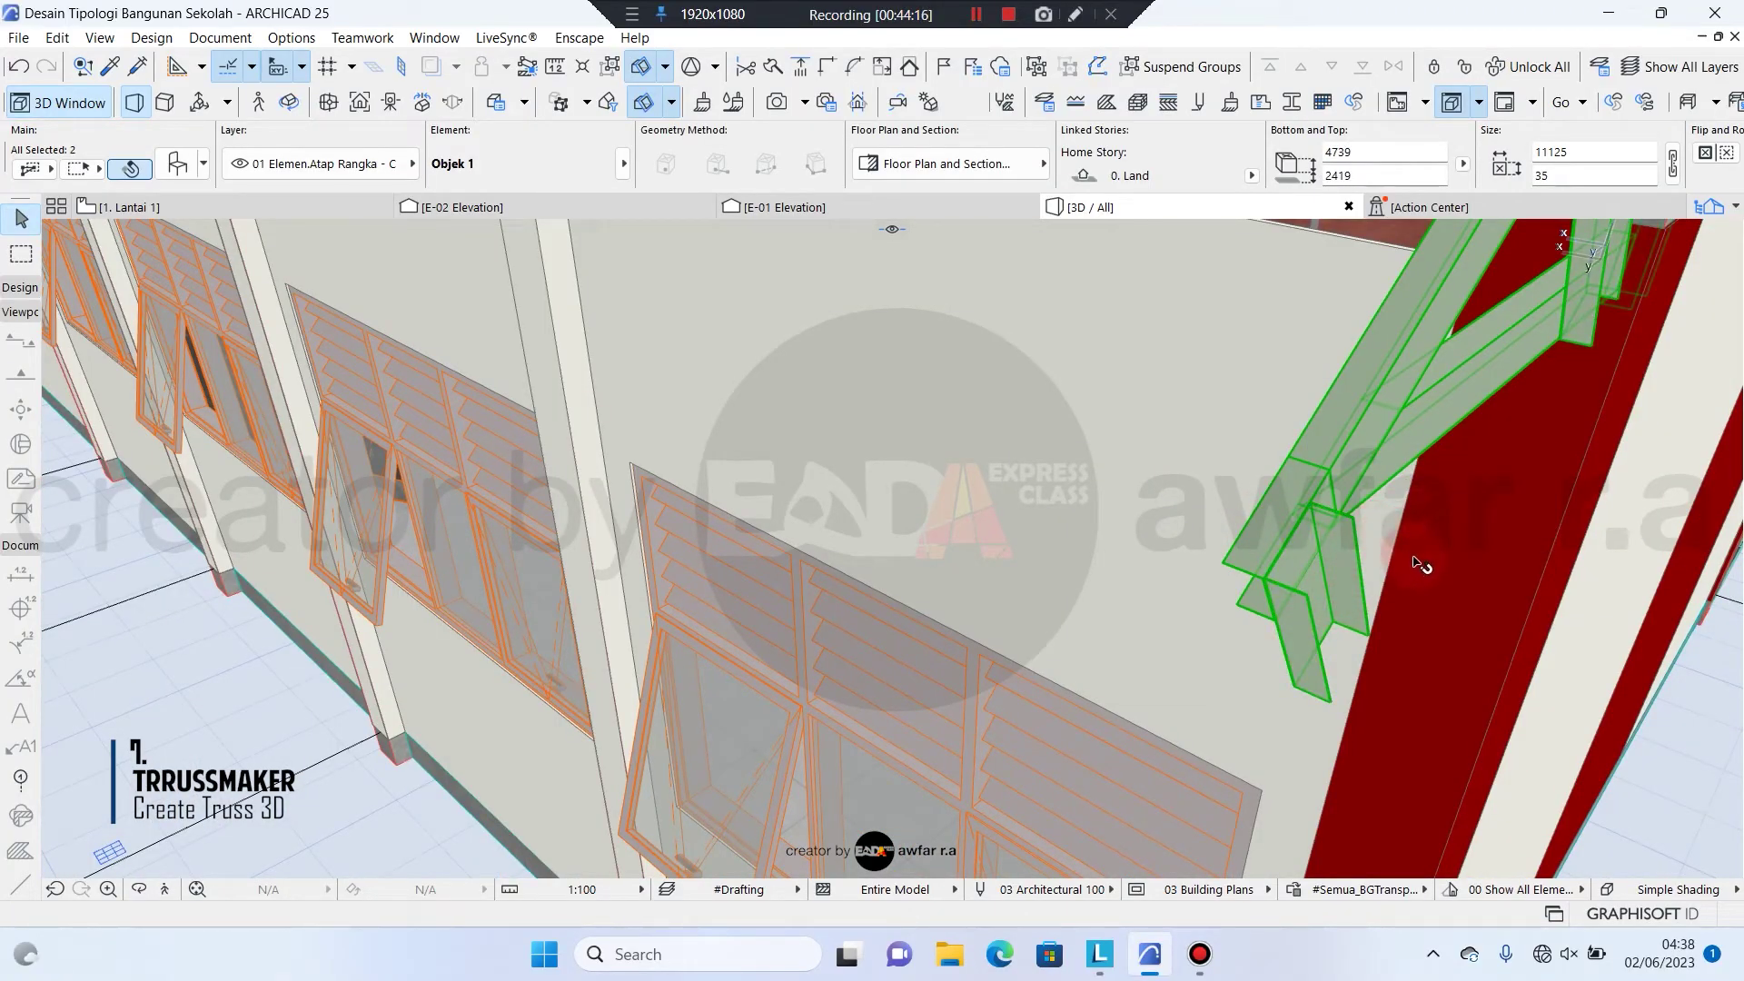
pyautogui.hotkey('ctrl', 'g')
pyautogui.press('Escape')
# Move the grouped truss 150 mm along the X axis from the gable ridge
pyautogui.scroll(-10, 1141, 522)
pyautogui.keyDown('shift'); pyautogui.moveTo(1044, 705); pyautogui.dragTo(1126, 431, button='middle'); pyautogui.keyUp('shift')
pyautogui.scroll(5, 859, 368)
pyautogui.keyDown('shift'); pyautogui.moveTo(965, 490); pyautogui.dragTo(897, 510, button='middle'); pyautogui.keyUp('shift')
pyautogui.hotkey('ctrl', 'd')
pyautogui.click(962, 427)
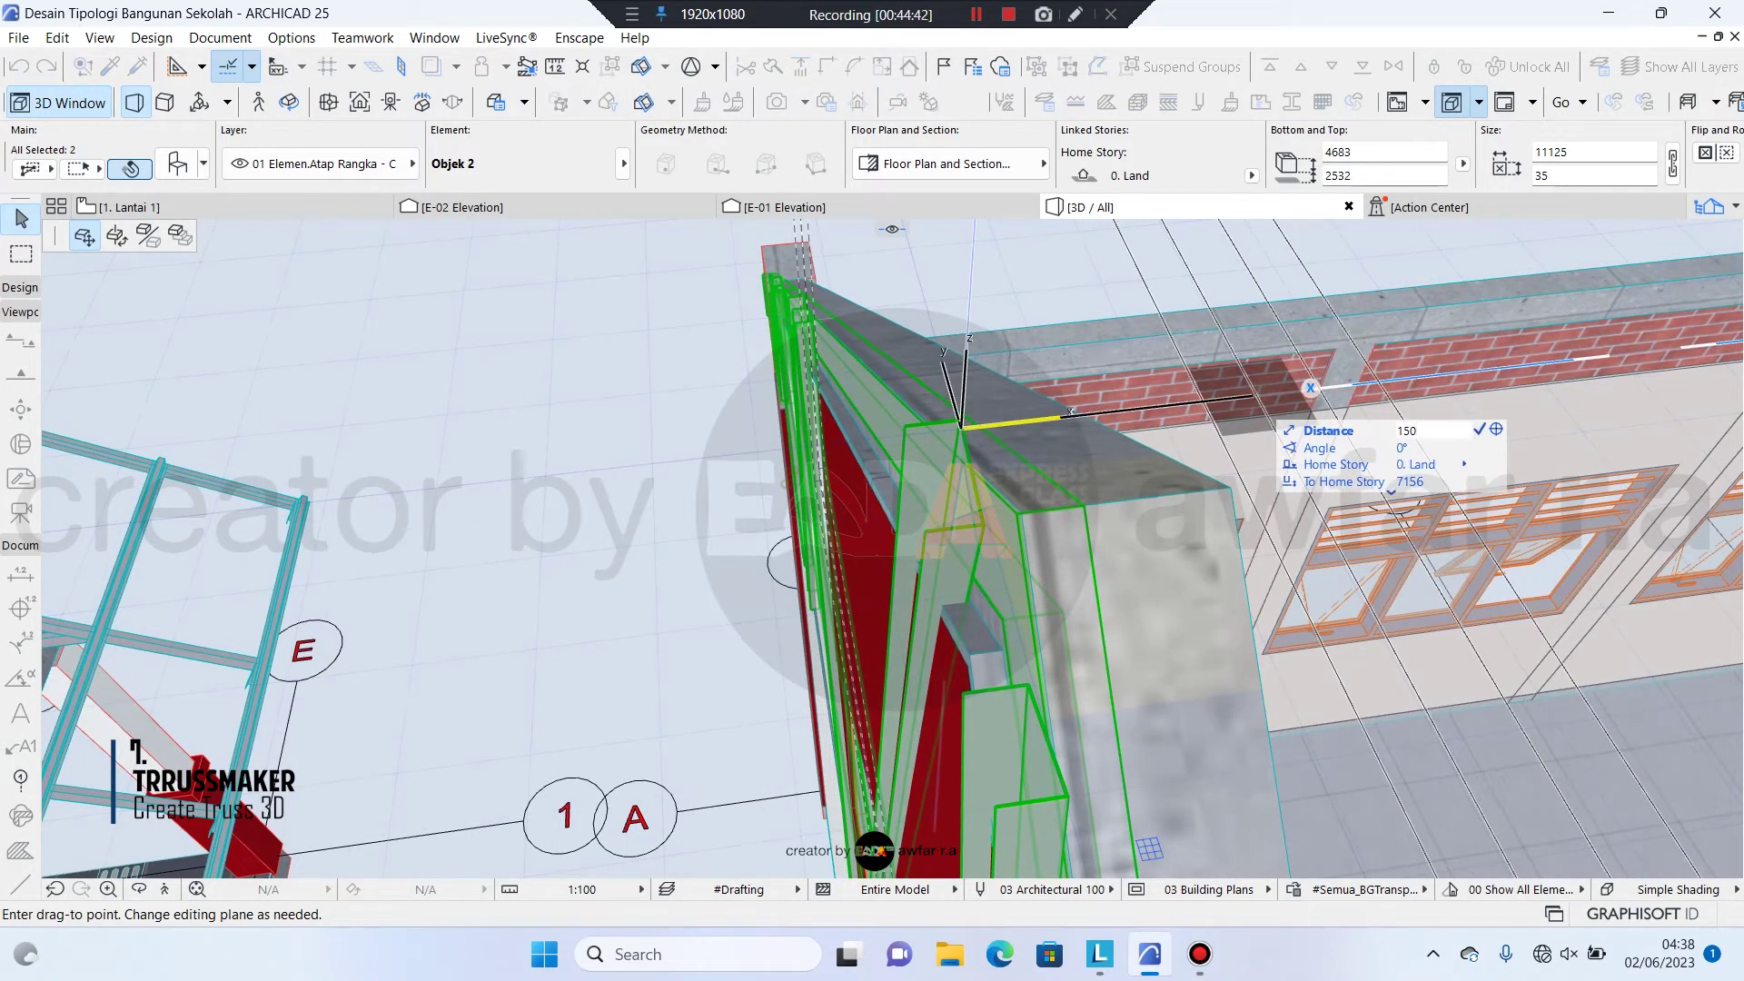
pyautogui.press('Return')
pyautogui.press('Escape')
# Shift the grouped truss a short distance along the X axis to adjust its position on the concrete beam
pyautogui.keyDown('shift'); pyautogui.moveTo(1060, 455); pyautogui.dragTo(909, 546, button='middle'); pyautogui.keyUp('shift')
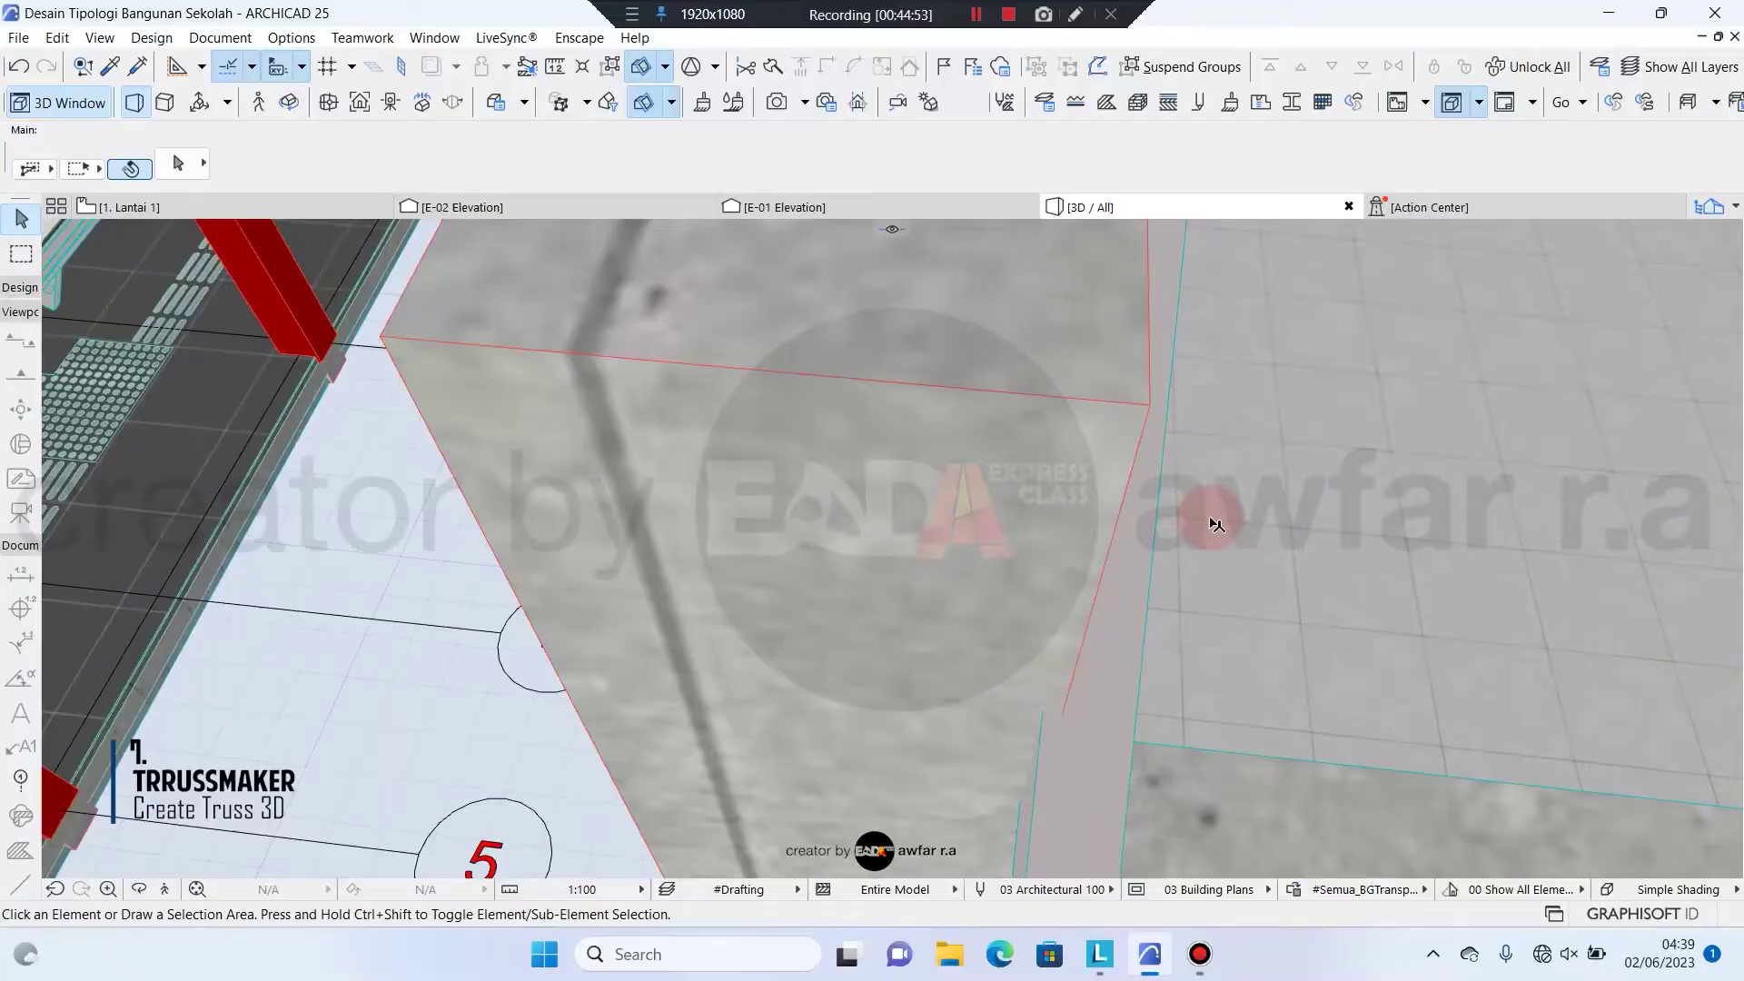
pyautogui.keyDown('shift'); pyautogui.moveTo(1215, 524); pyautogui.dragTo(1409, 551, button='middle'); pyautogui.keyUp('shift')
pyautogui.click(893, 425)
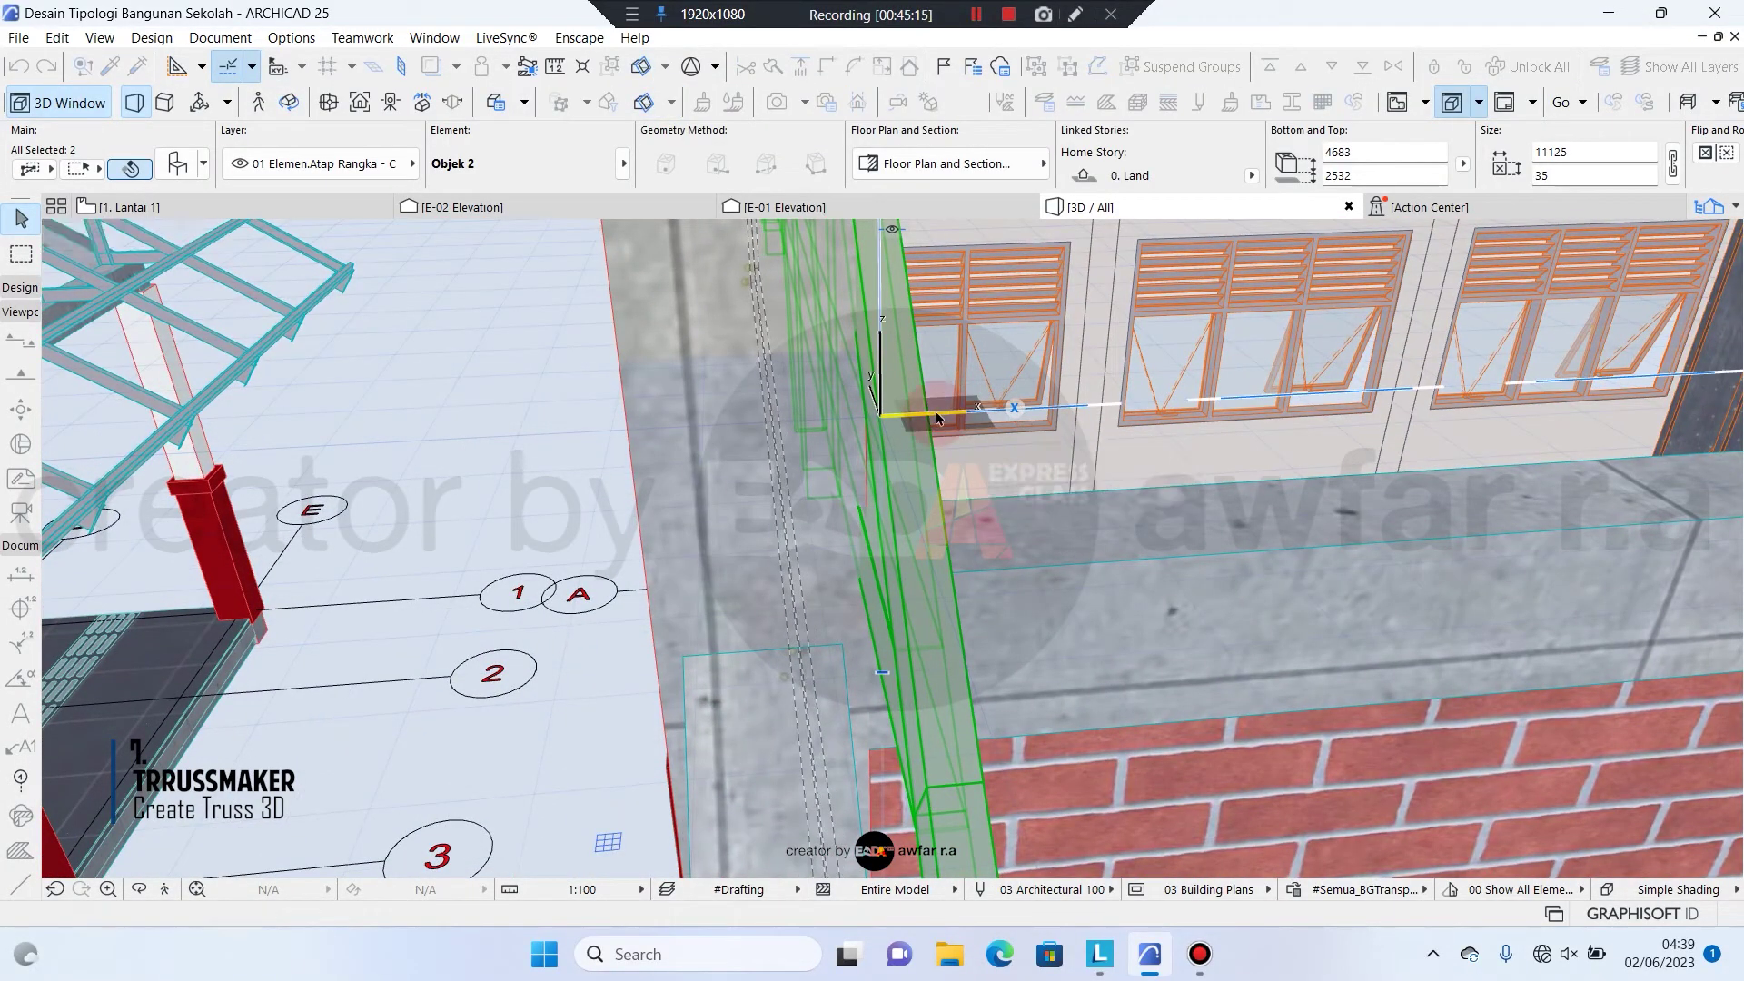
pyautogui.keyDown('shift'); pyautogui.moveTo(927, 537); pyautogui.dragTo(886, 538, button='middle'); pyautogui.keyUp('shift')
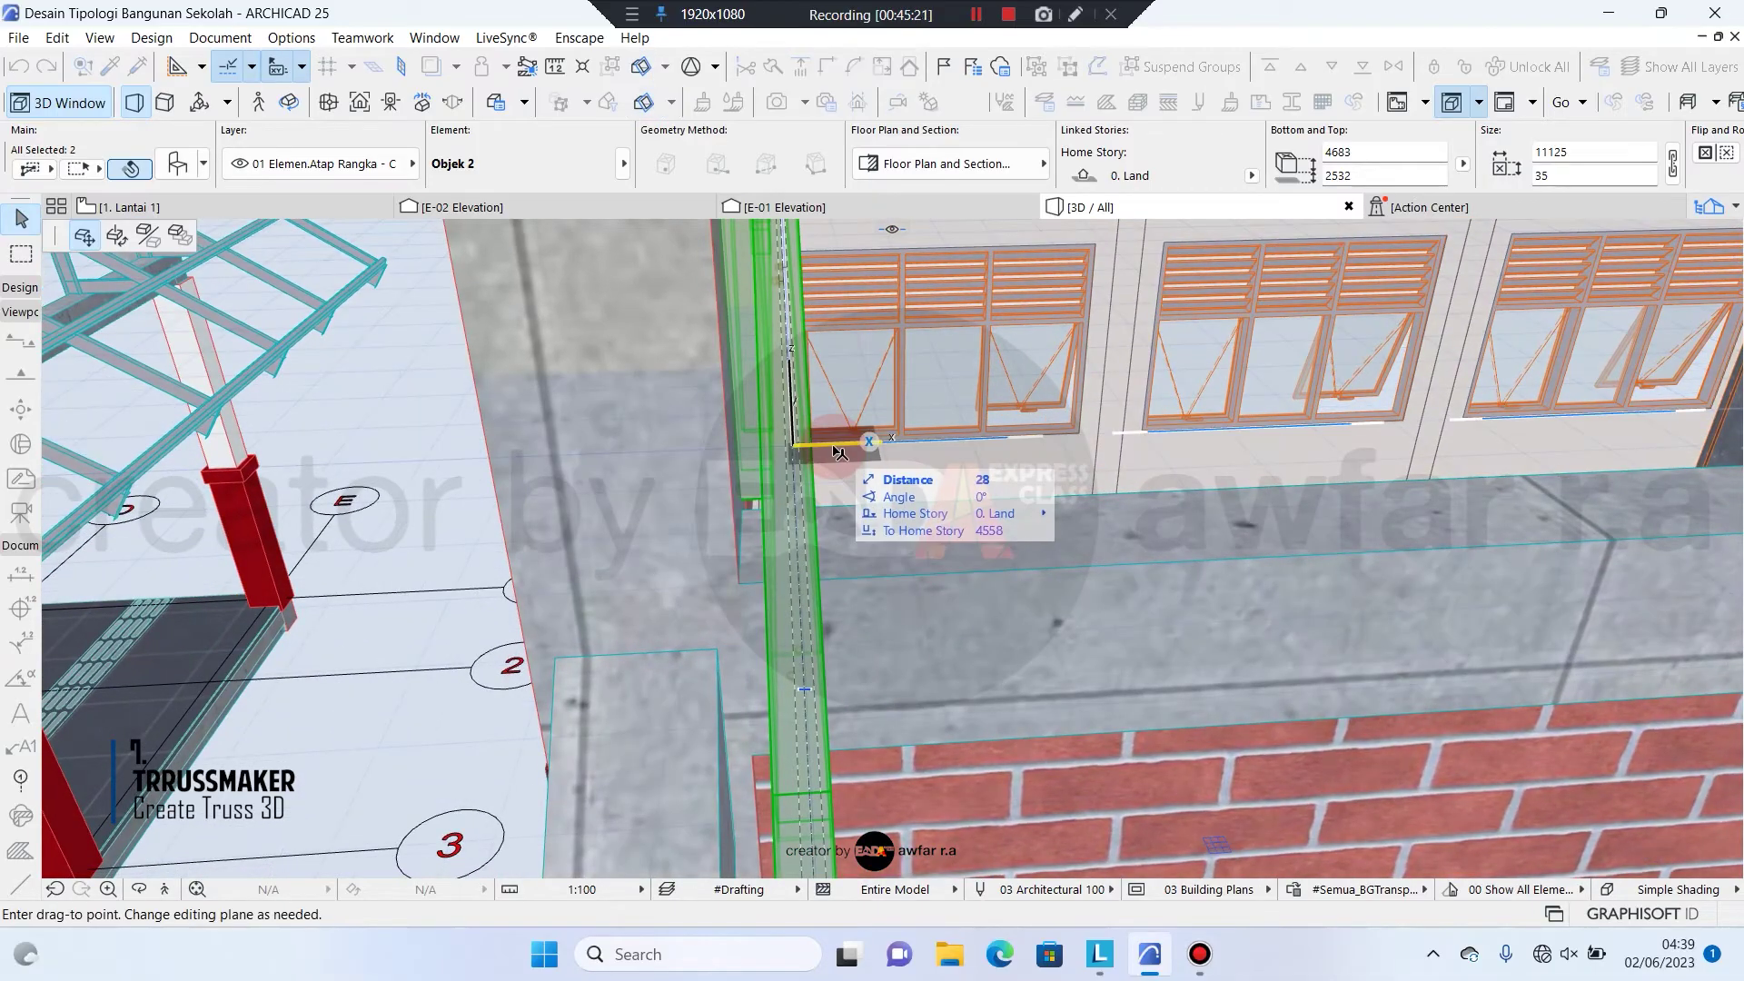
pyautogui.click(807, 449)
# Examine how the grouped truss sits against the columns, beams and gable wall from several angles
pyautogui.keyDown('shift'); pyautogui.moveTo(805, 454); pyautogui.dragTo(728, 741, button='middle'); pyautogui.keyUp('shift')
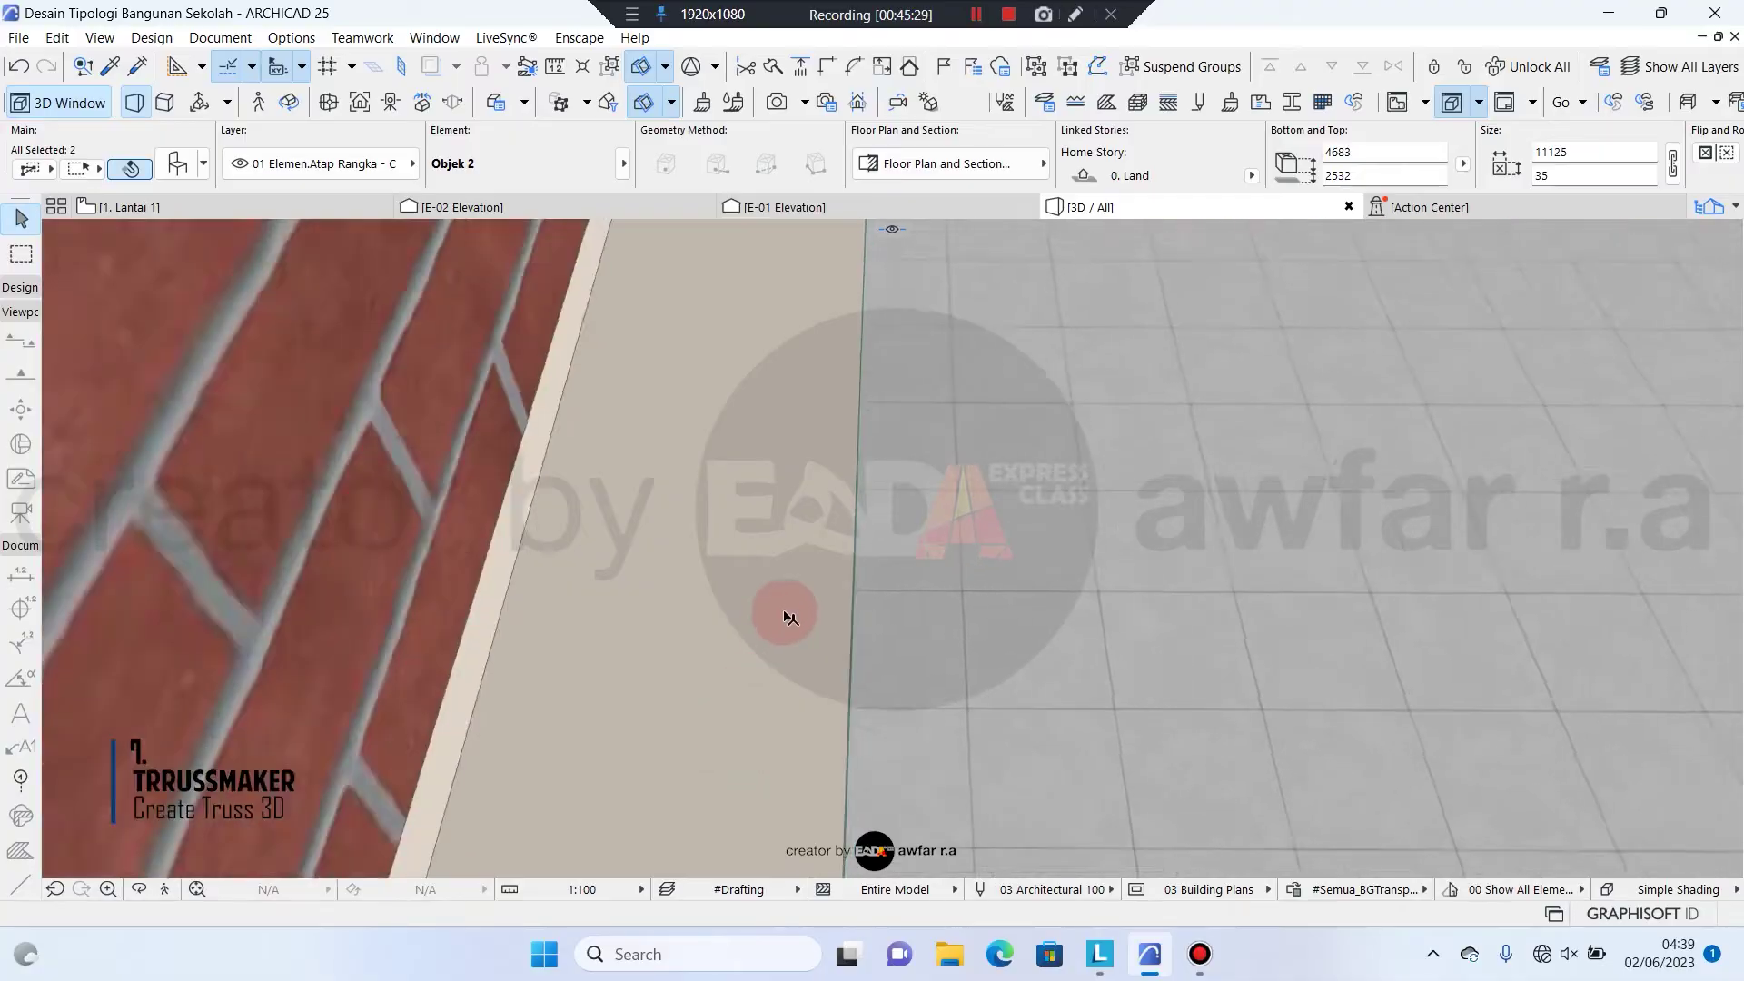
pyautogui.scroll(-4, 651, 580)
pyautogui.keyDown('shift'); pyautogui.moveTo(651, 581); pyautogui.dragTo(690, 596, button='middle'); pyautogui.keyUp('shift')
pyautogui.scroll(-2, 798, 473)
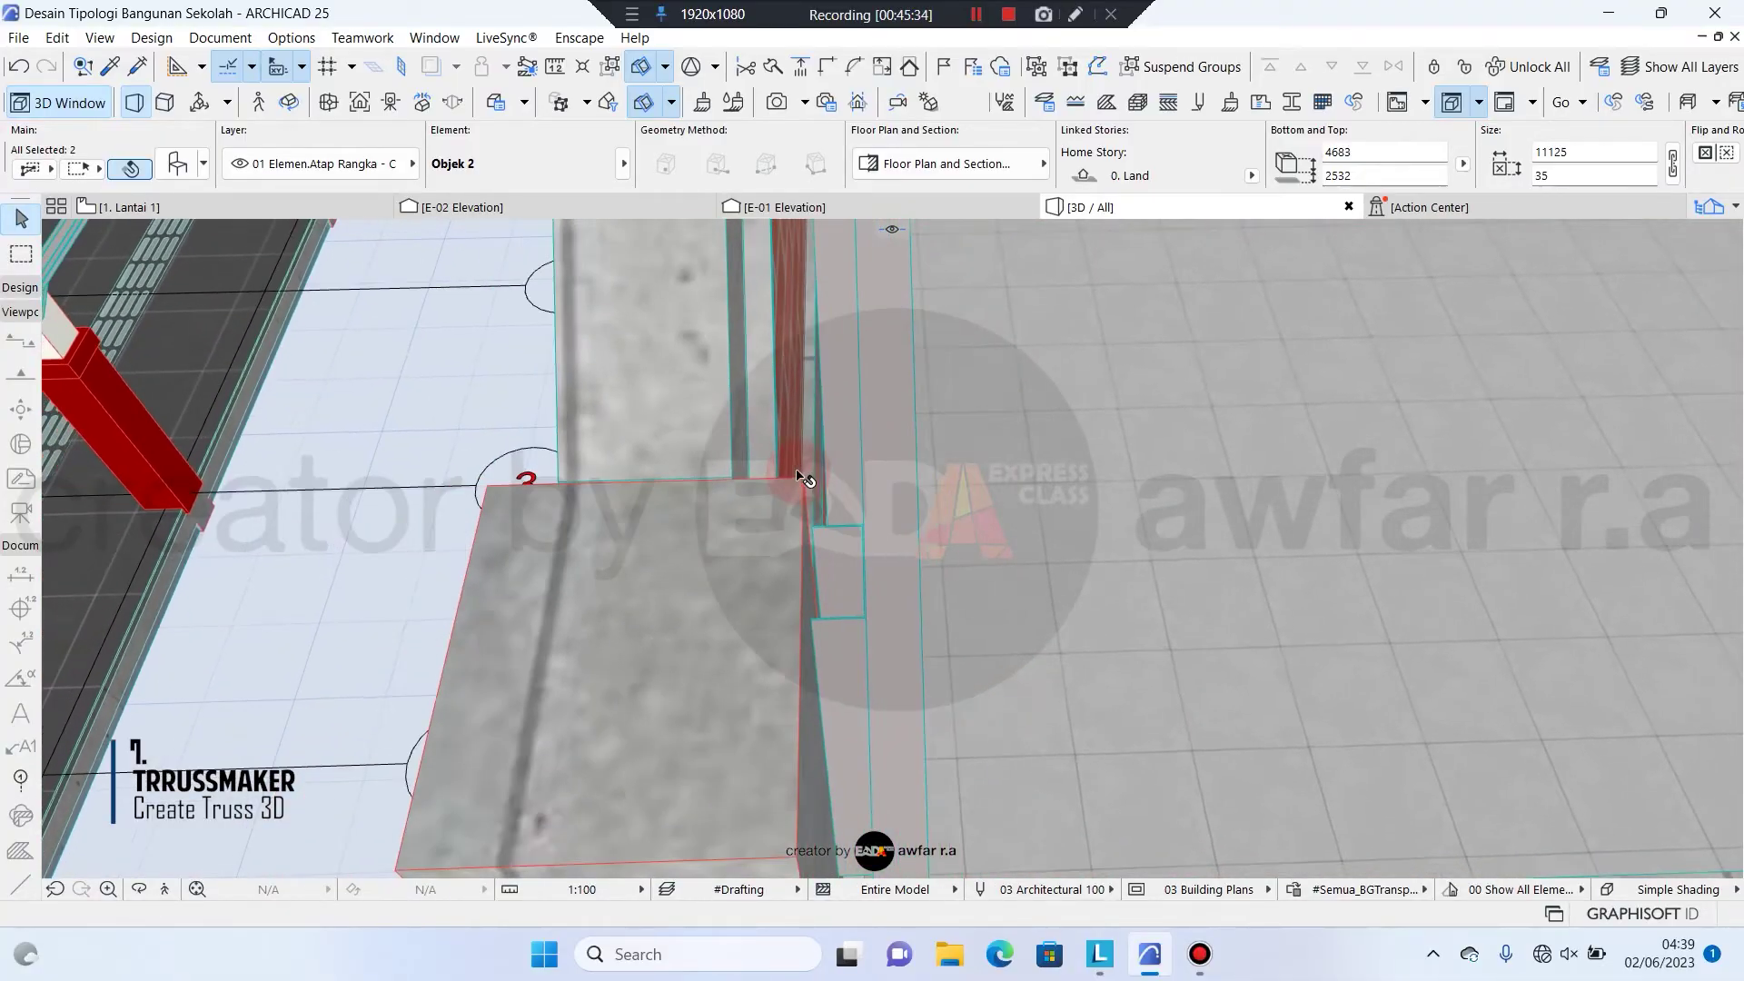
pyautogui.scroll(-8, 798, 475)
pyautogui.keyDown('shift'); pyautogui.moveTo(790, 571); pyautogui.dragTo(273, 641, button='middle'); pyautogui.keyUp('shift')
pyautogui.press('Escape')
pyautogui.scroll(-1, 841, 654)
pyautogui.moveTo(728, 518)
pyautogui.mouseDown(button='middle')
pyautogui.moveTo(690, 530)
pyautogui.moveTo(740, 507)
pyautogui.mouseUp(button='middle')
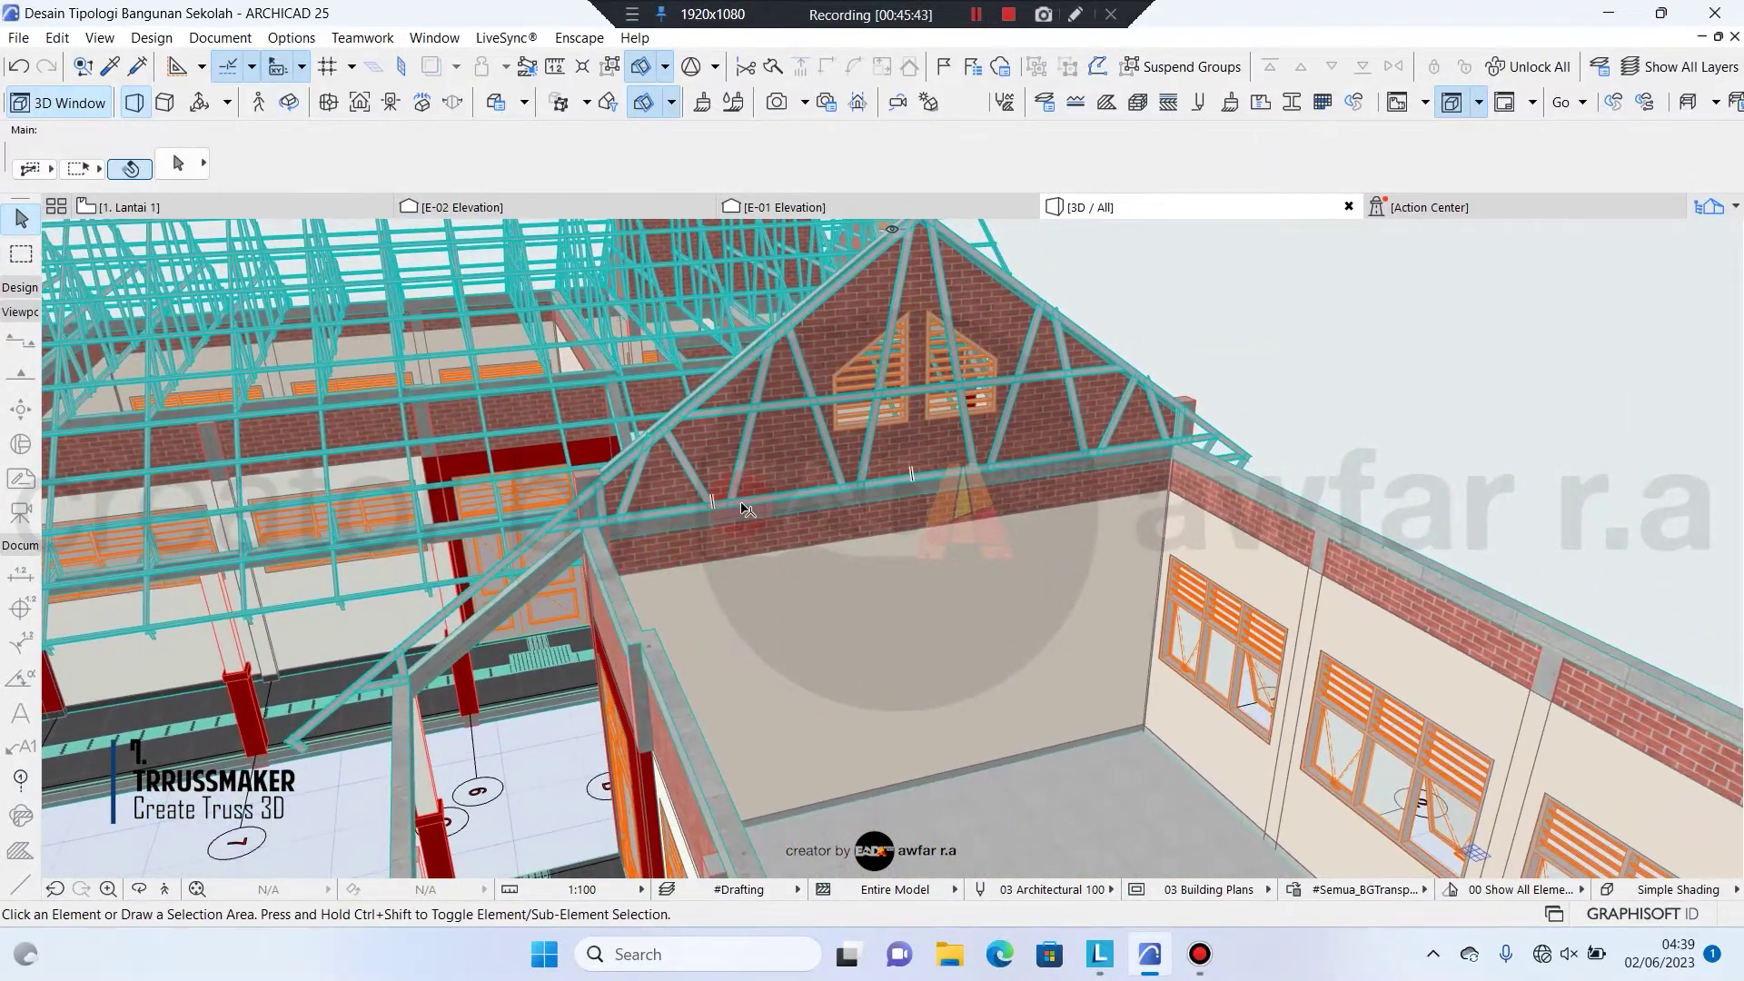
pyautogui.keyDown('shift'); pyautogui.moveTo(973, 499); pyautogui.dragTo(1052, 536, button='middle'); pyautogui.keyUp('shift')
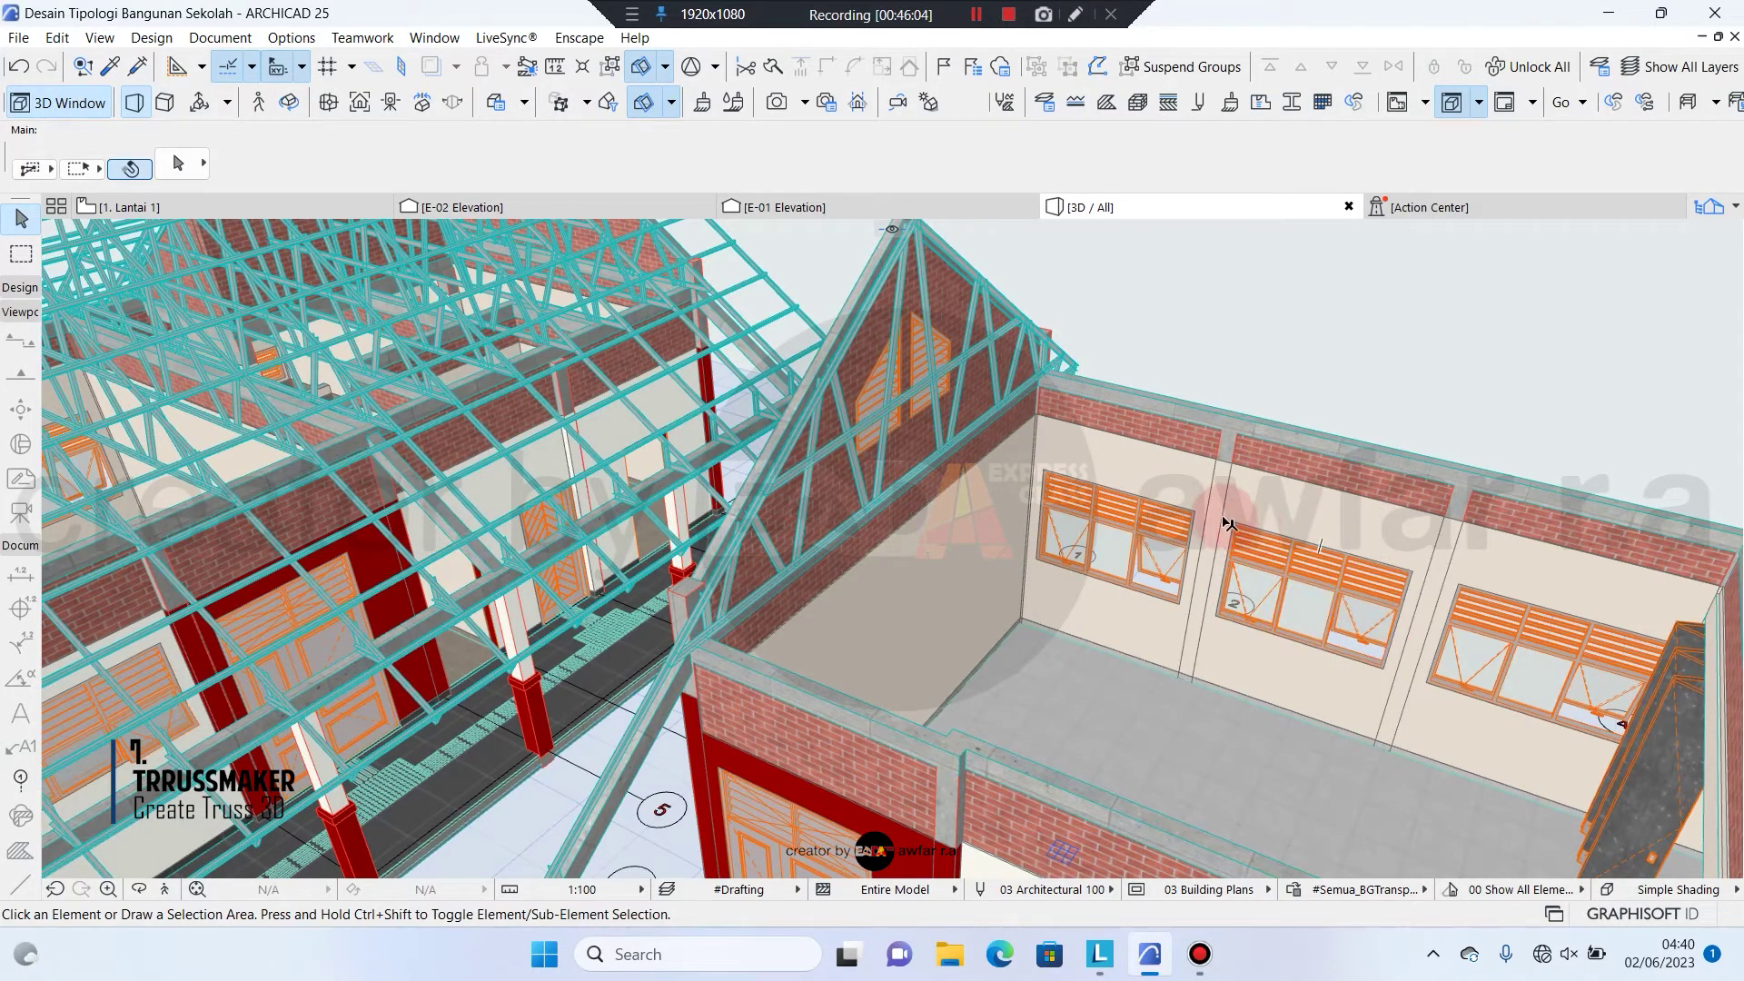
pyautogui.keyDown('shift'); pyautogui.moveTo(945, 454); pyautogui.dragTo(875, 270, button='middle'); pyautogui.keyUp('shift')
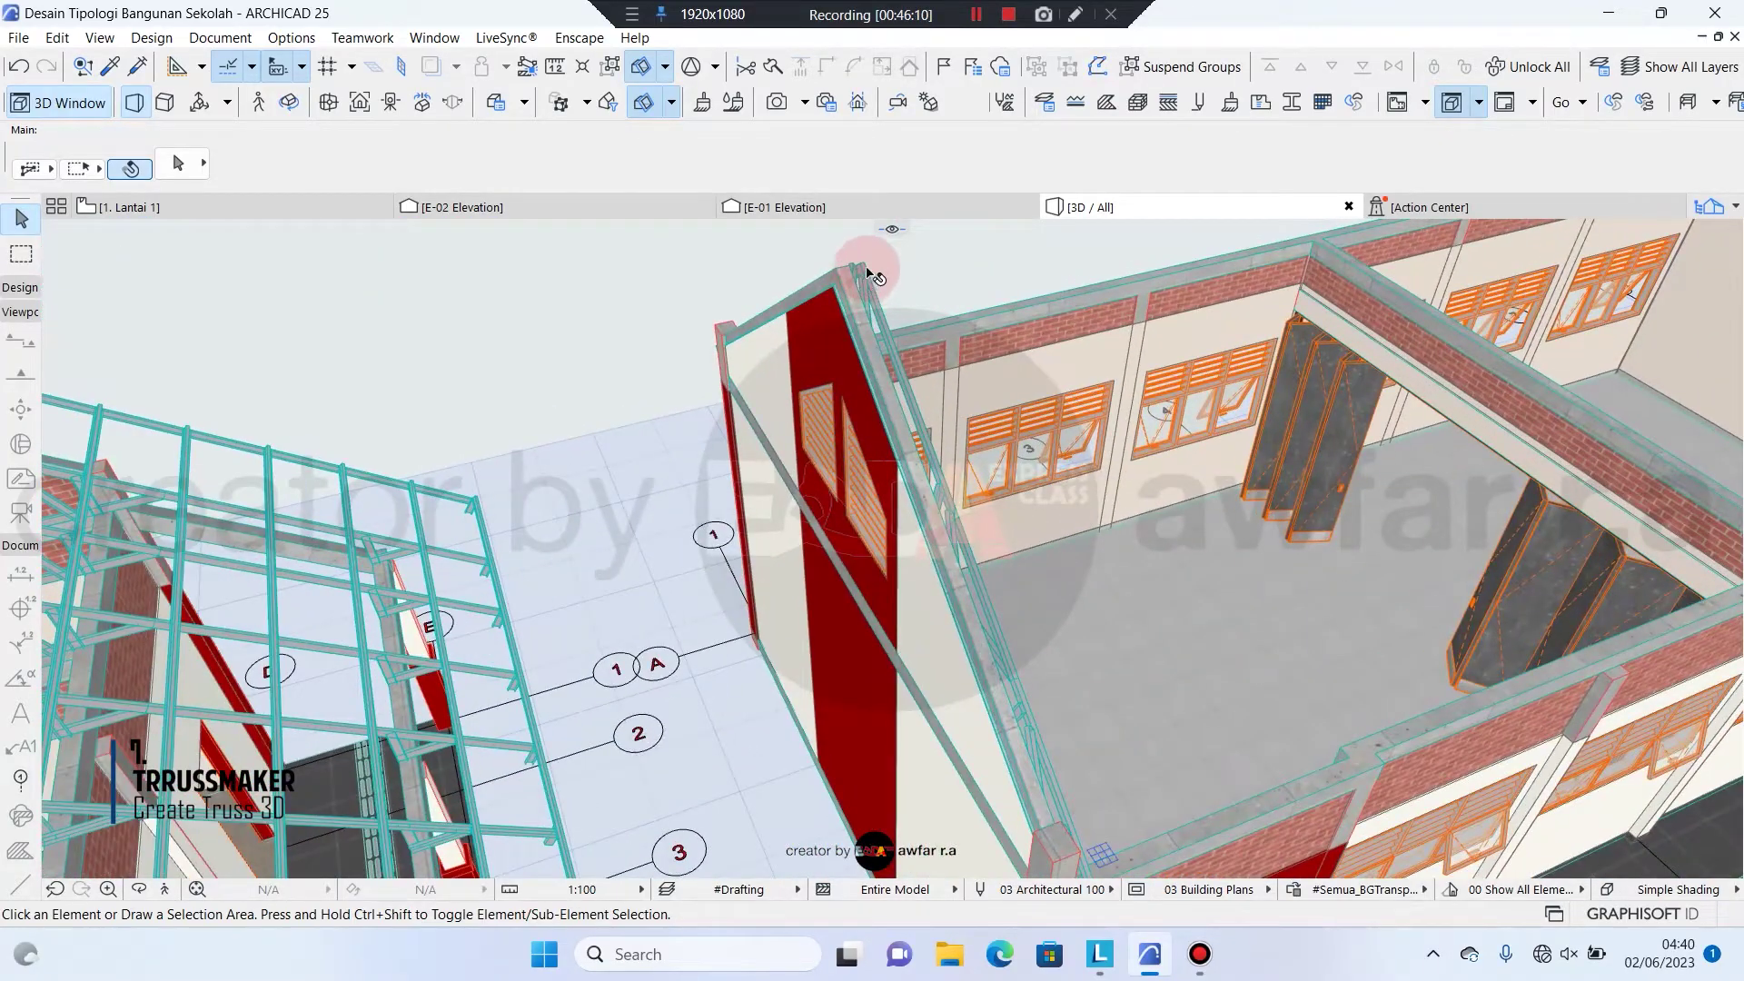
# Start multiplying the grouped truss at the gable by dragging with the Increment and Spread method and vertical displacement turned off
pyautogui.click(875, 273)
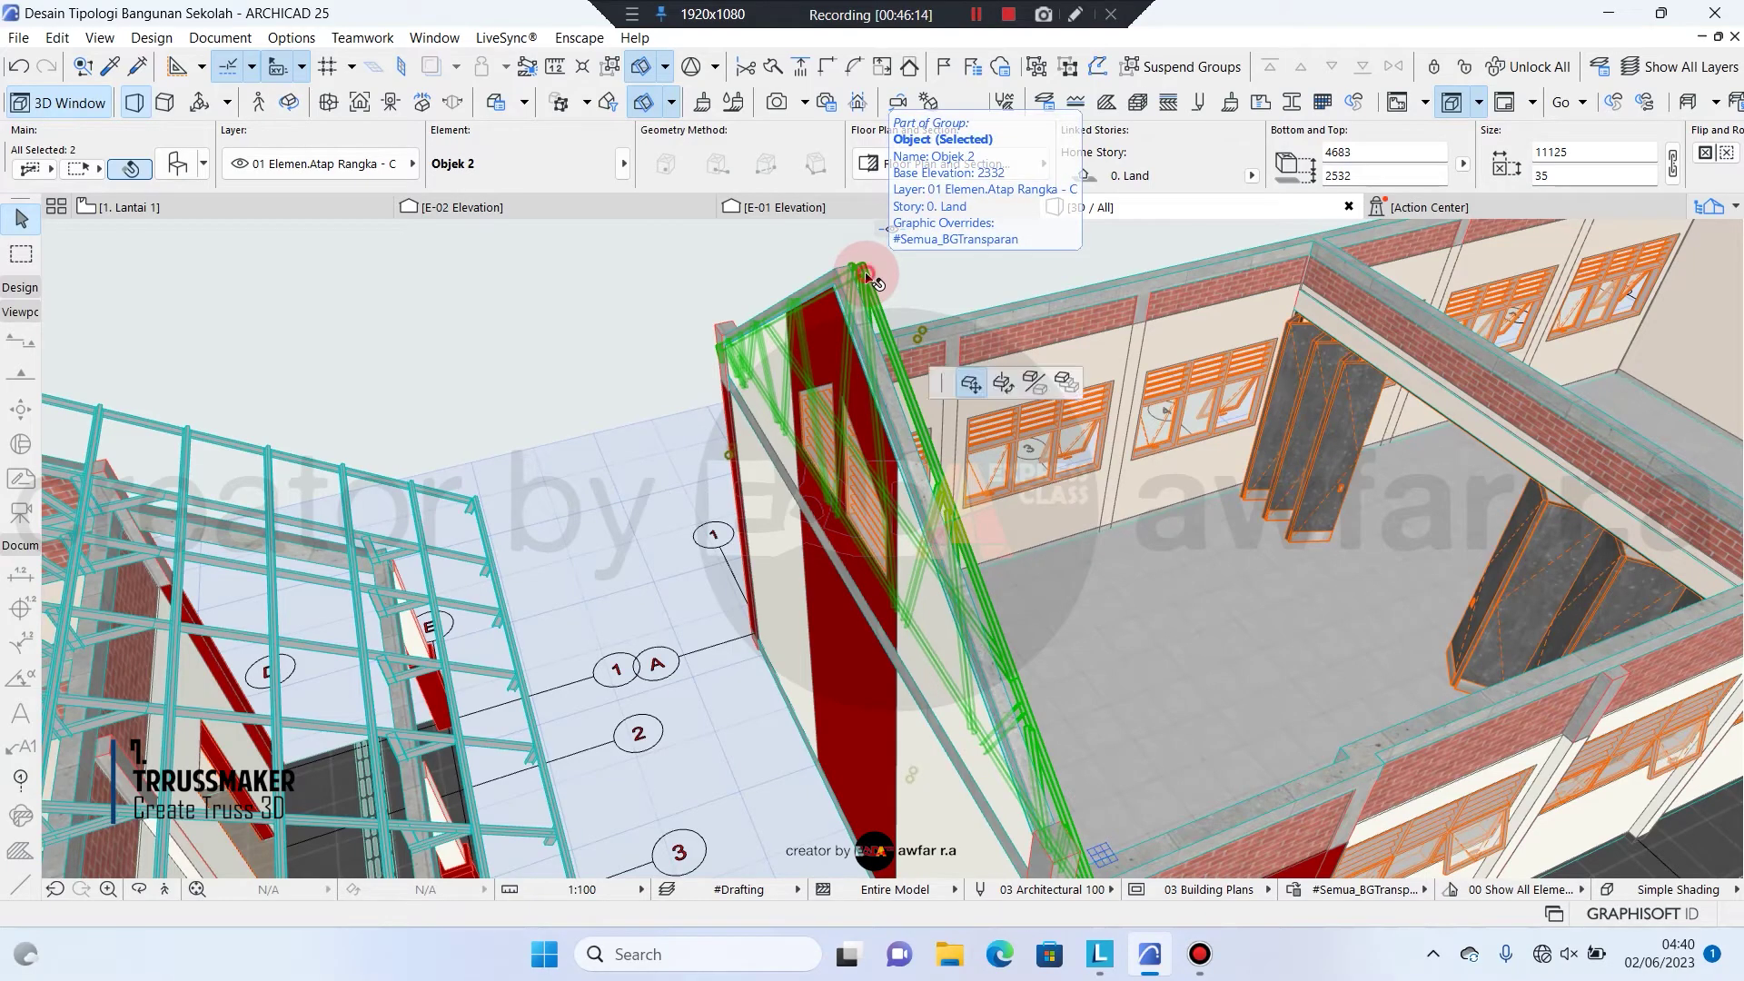
pyautogui.click(867, 274)
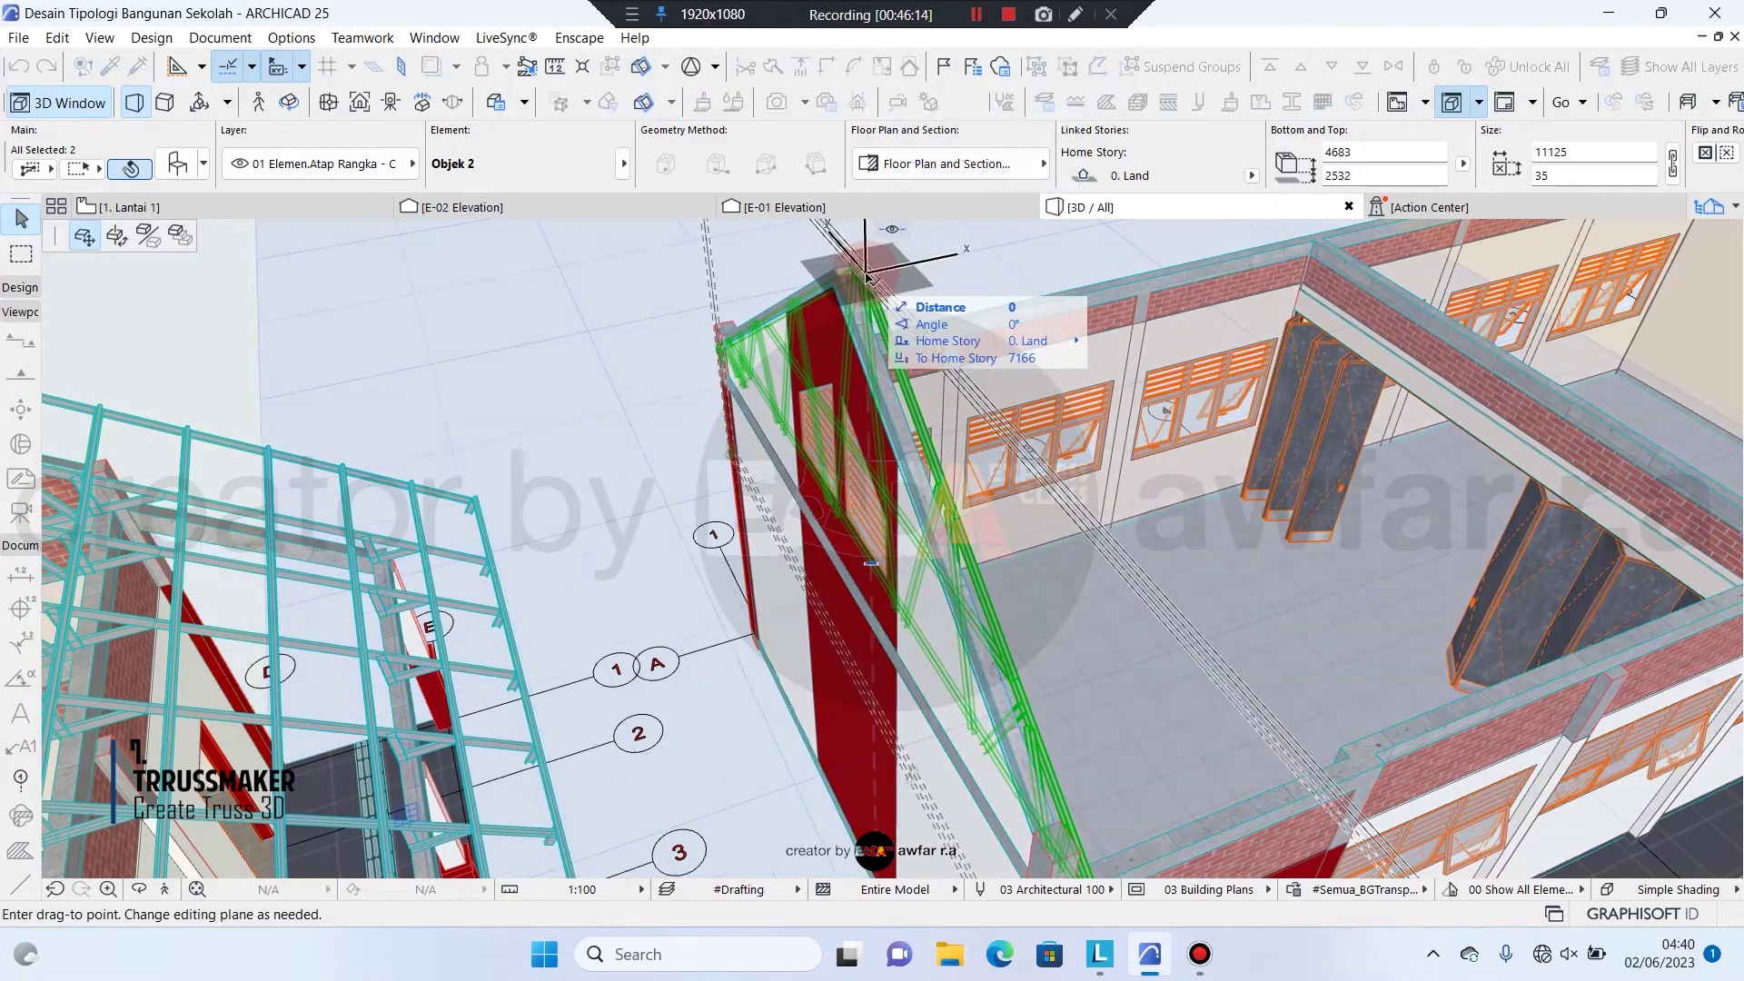
pyautogui.click(179, 237)
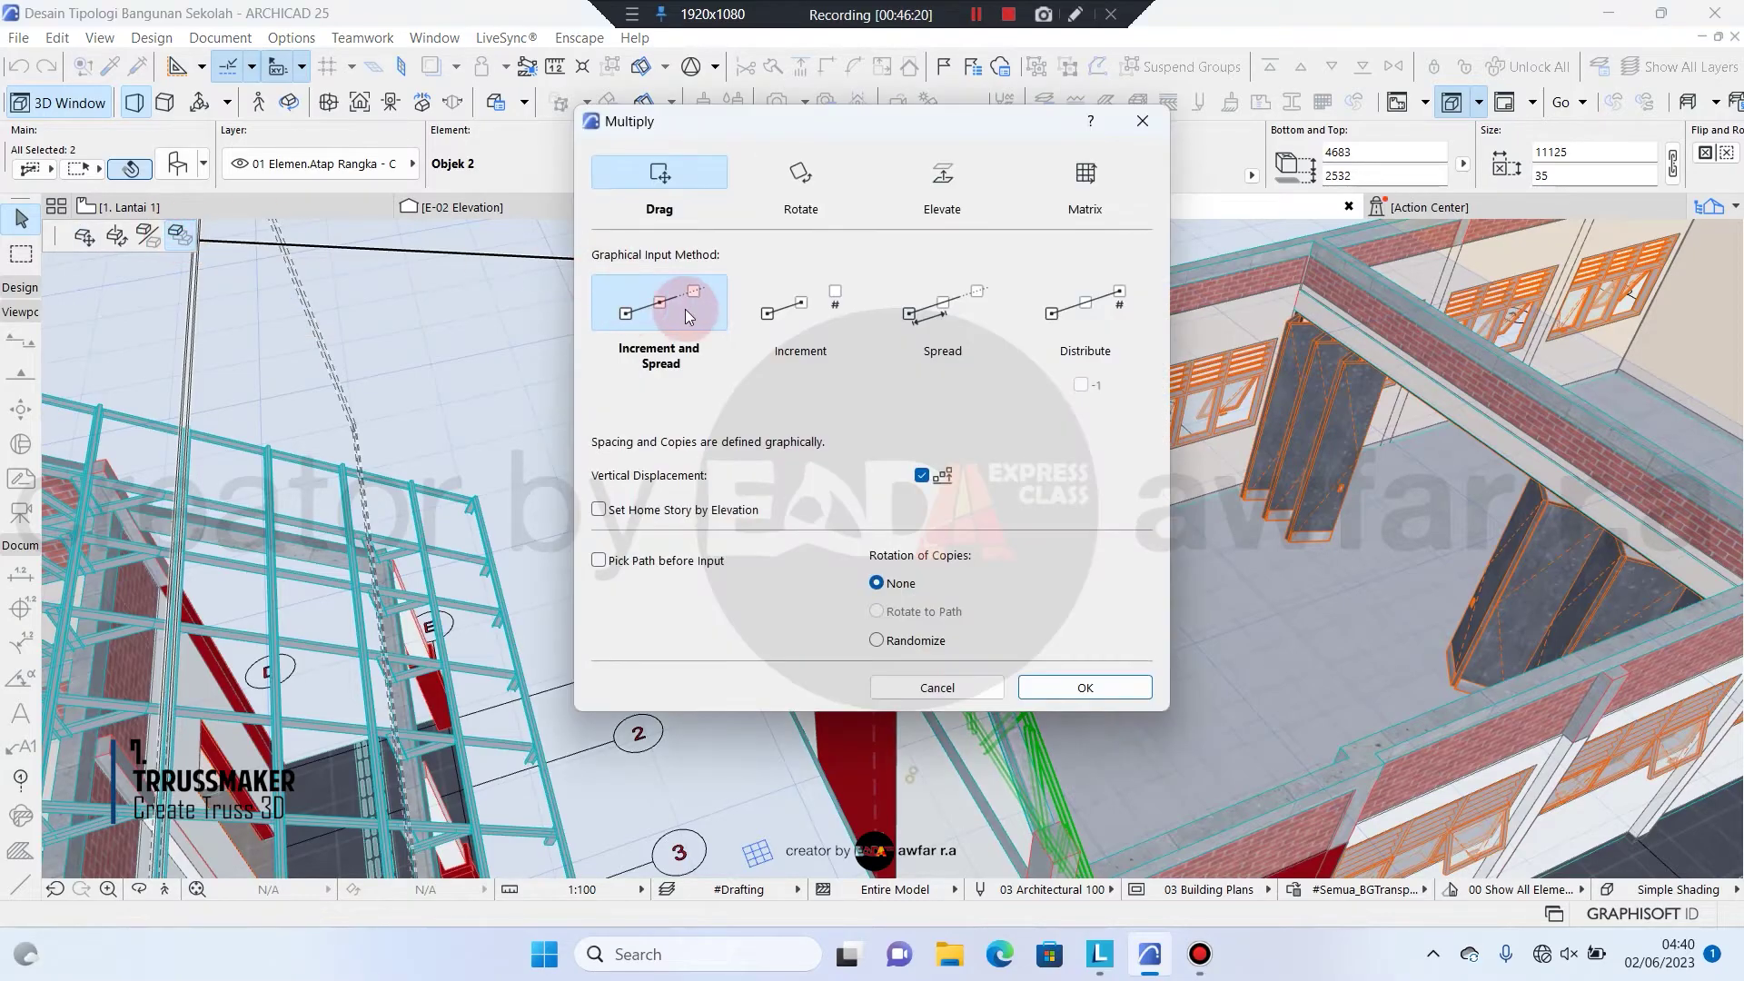
pyautogui.click(921, 476)
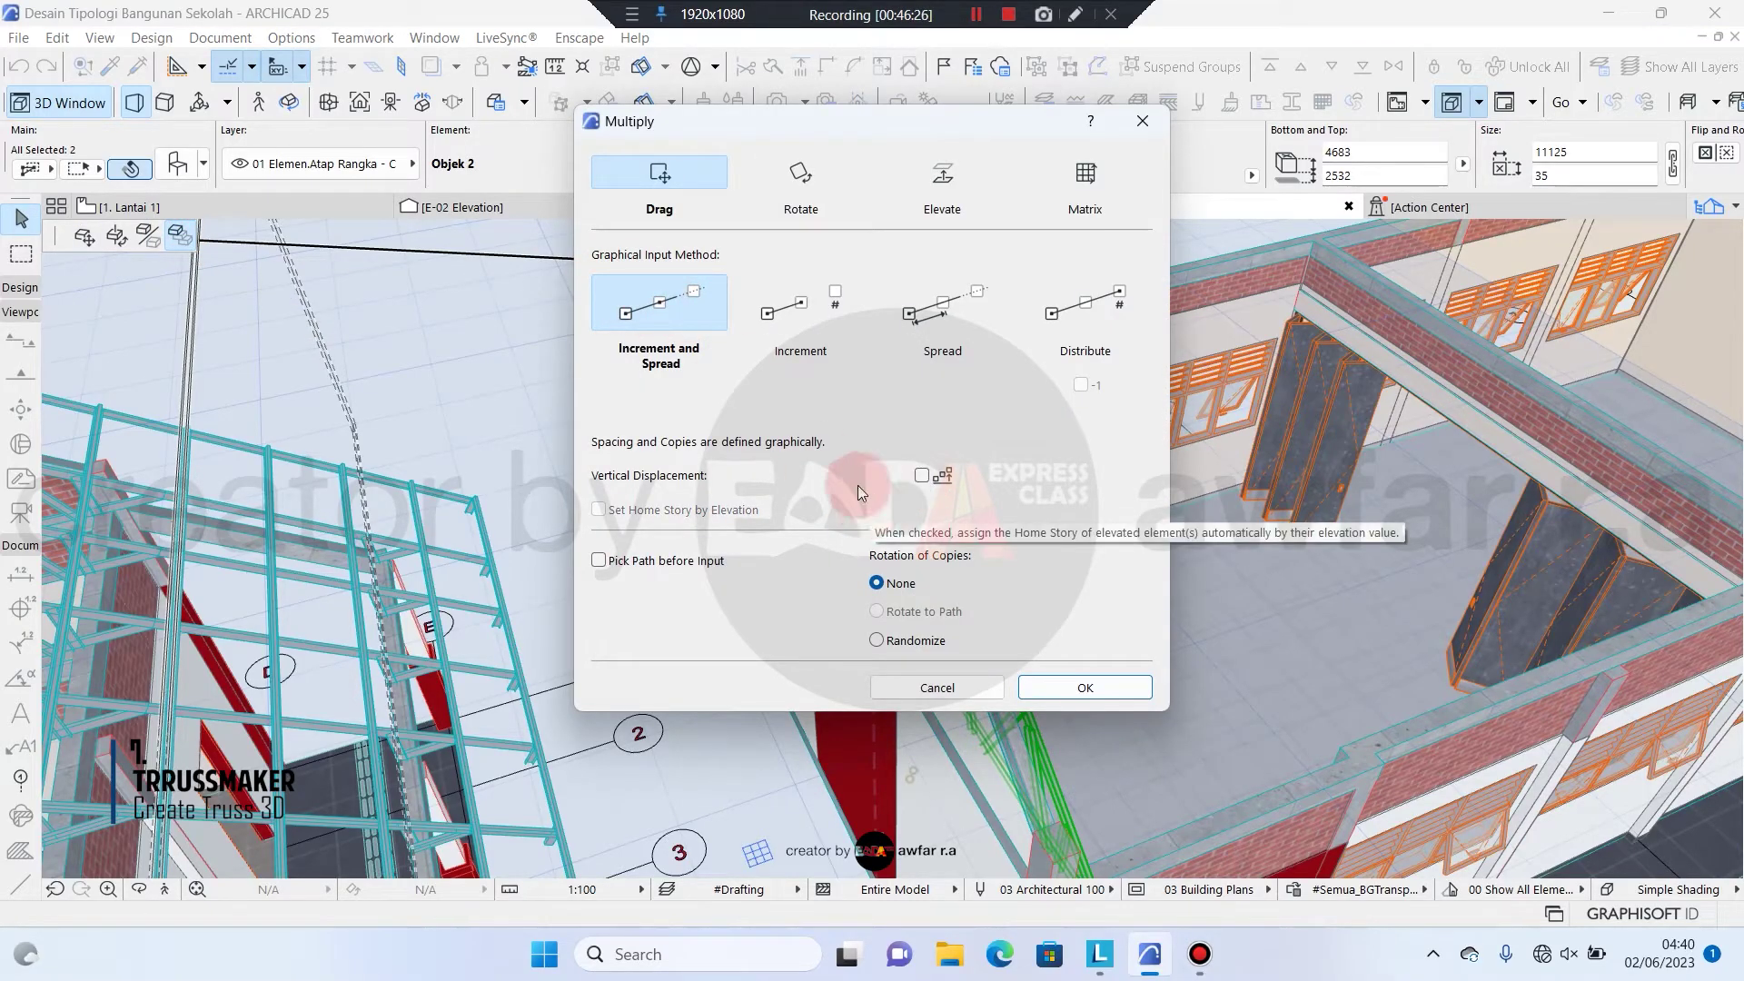
pyautogui.click(802, 304)
pyautogui.click(919, 479)
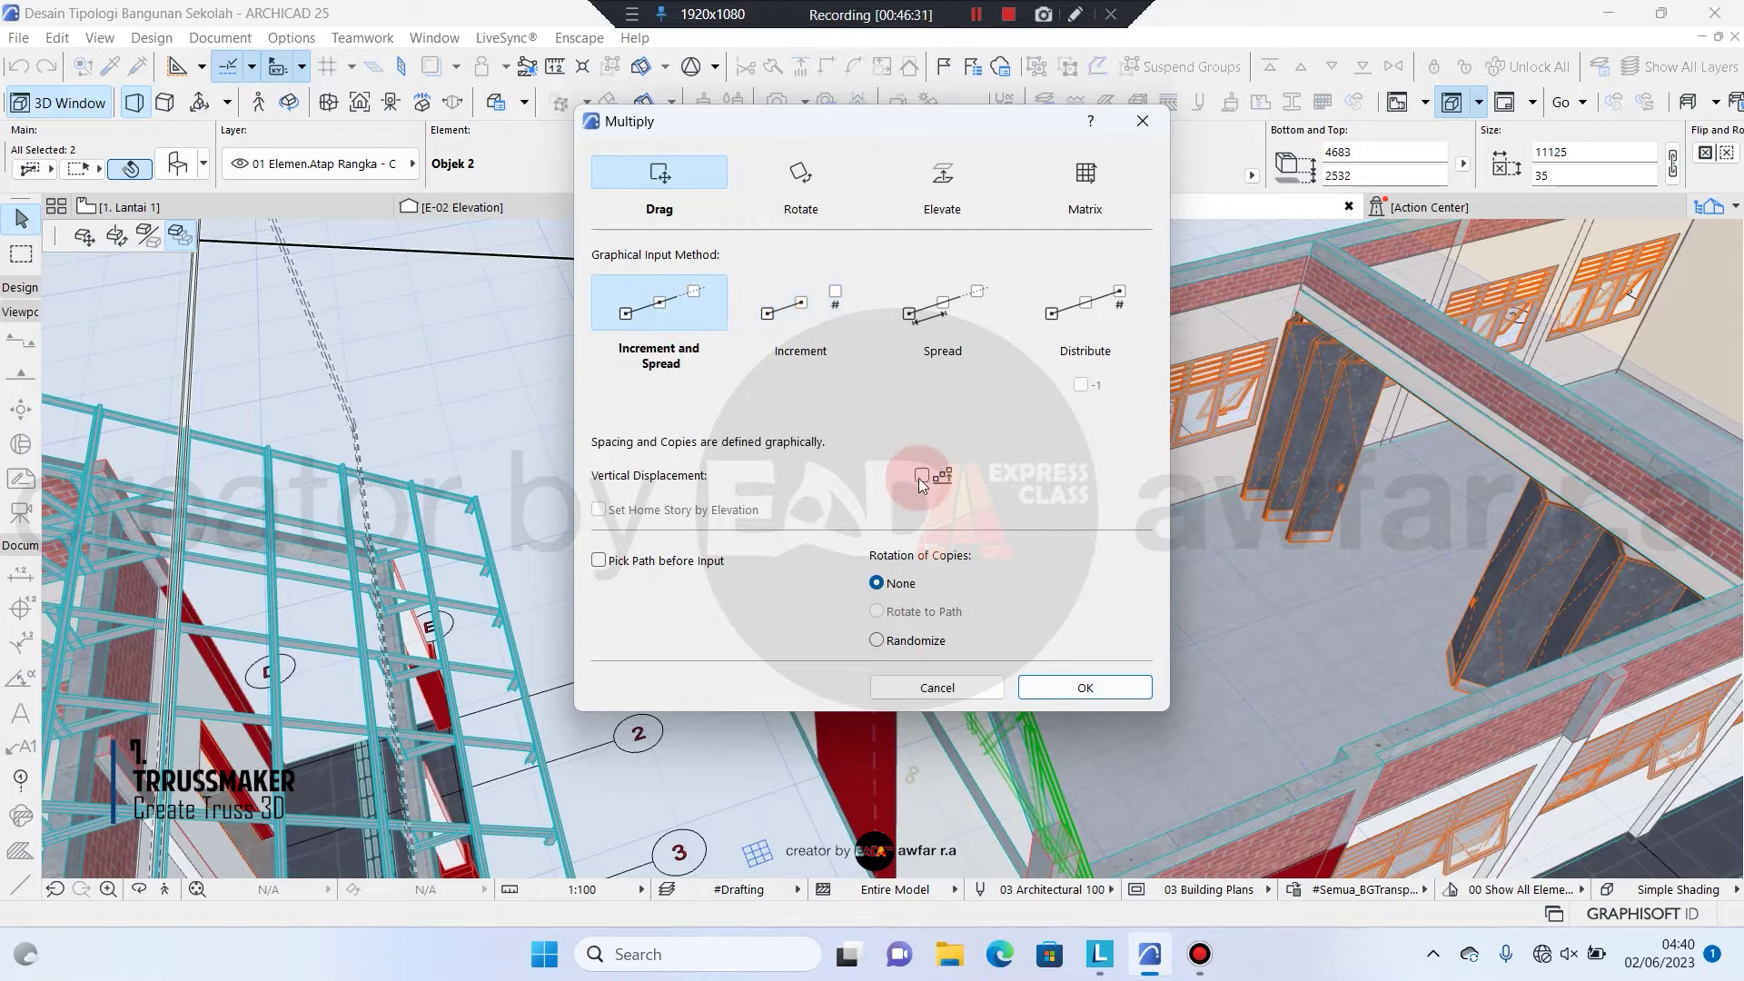
pyautogui.click(1056, 692)
# Take the gable ridge as the drag reference point and define the spacing between truss copies along the X axis
pyautogui.scroll(5, 879, 259)
pyautogui.moveTo(880, 259); pyautogui.dragTo(741, 343, button='middle')
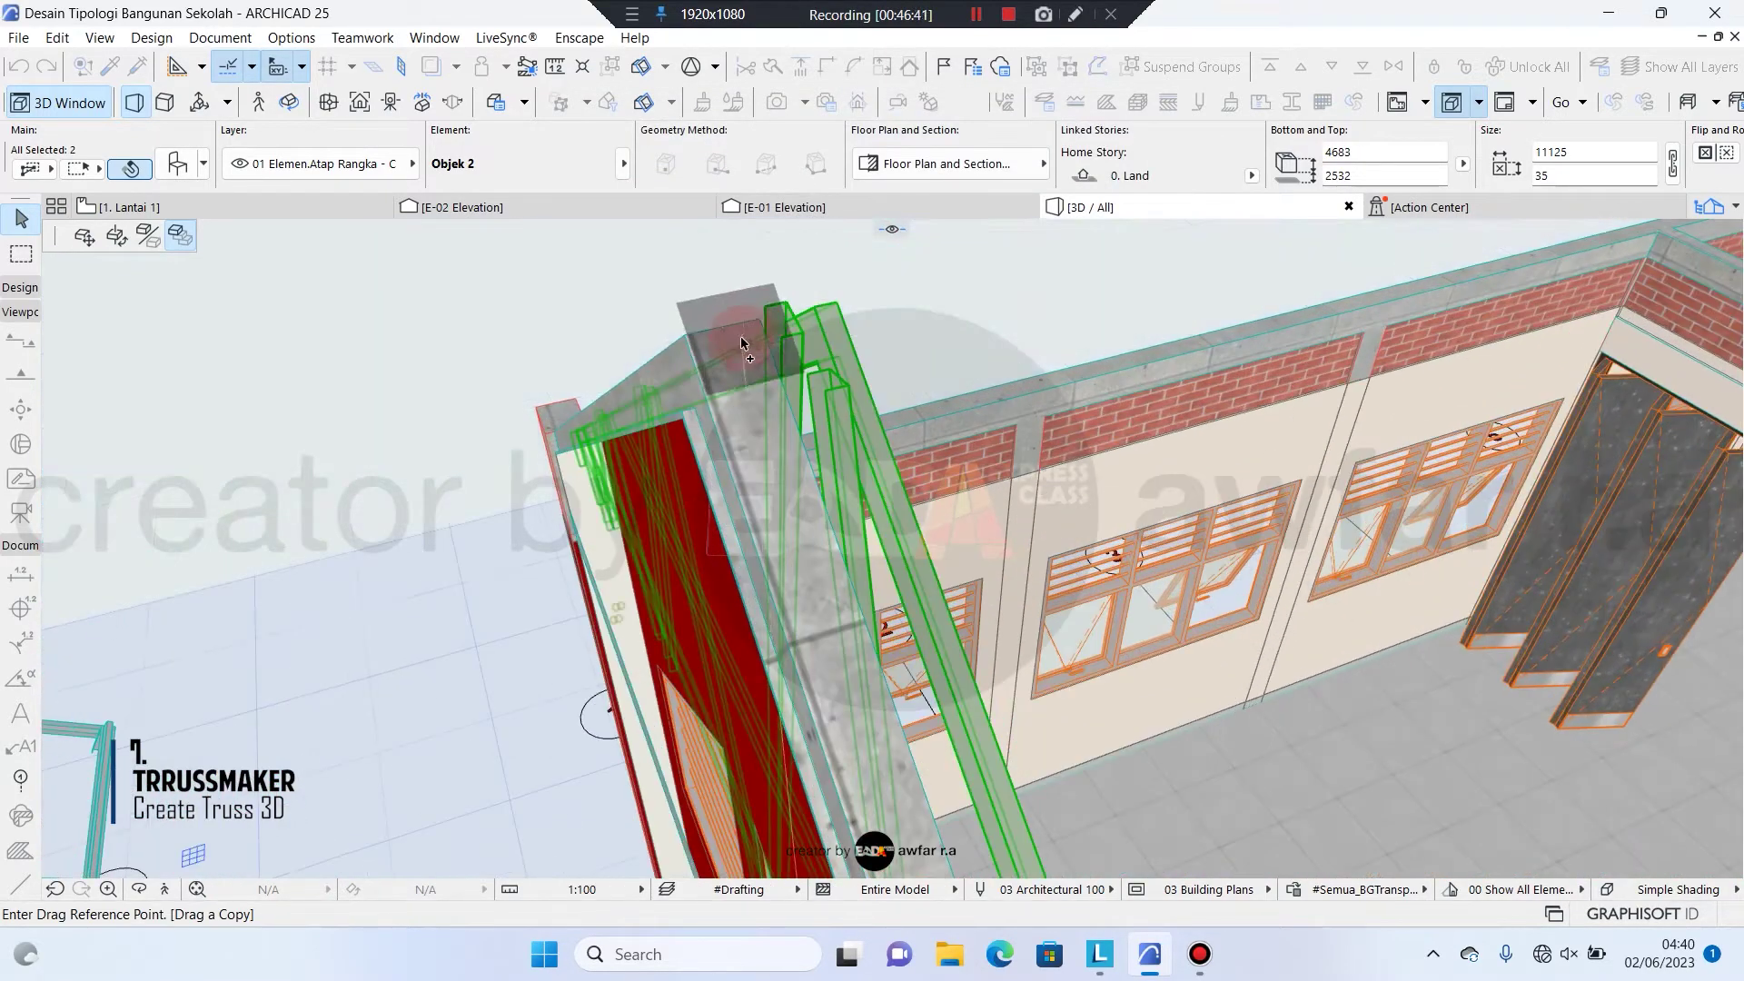
pyautogui.click(741, 344)
pyautogui.scroll(-3, 974, 299)
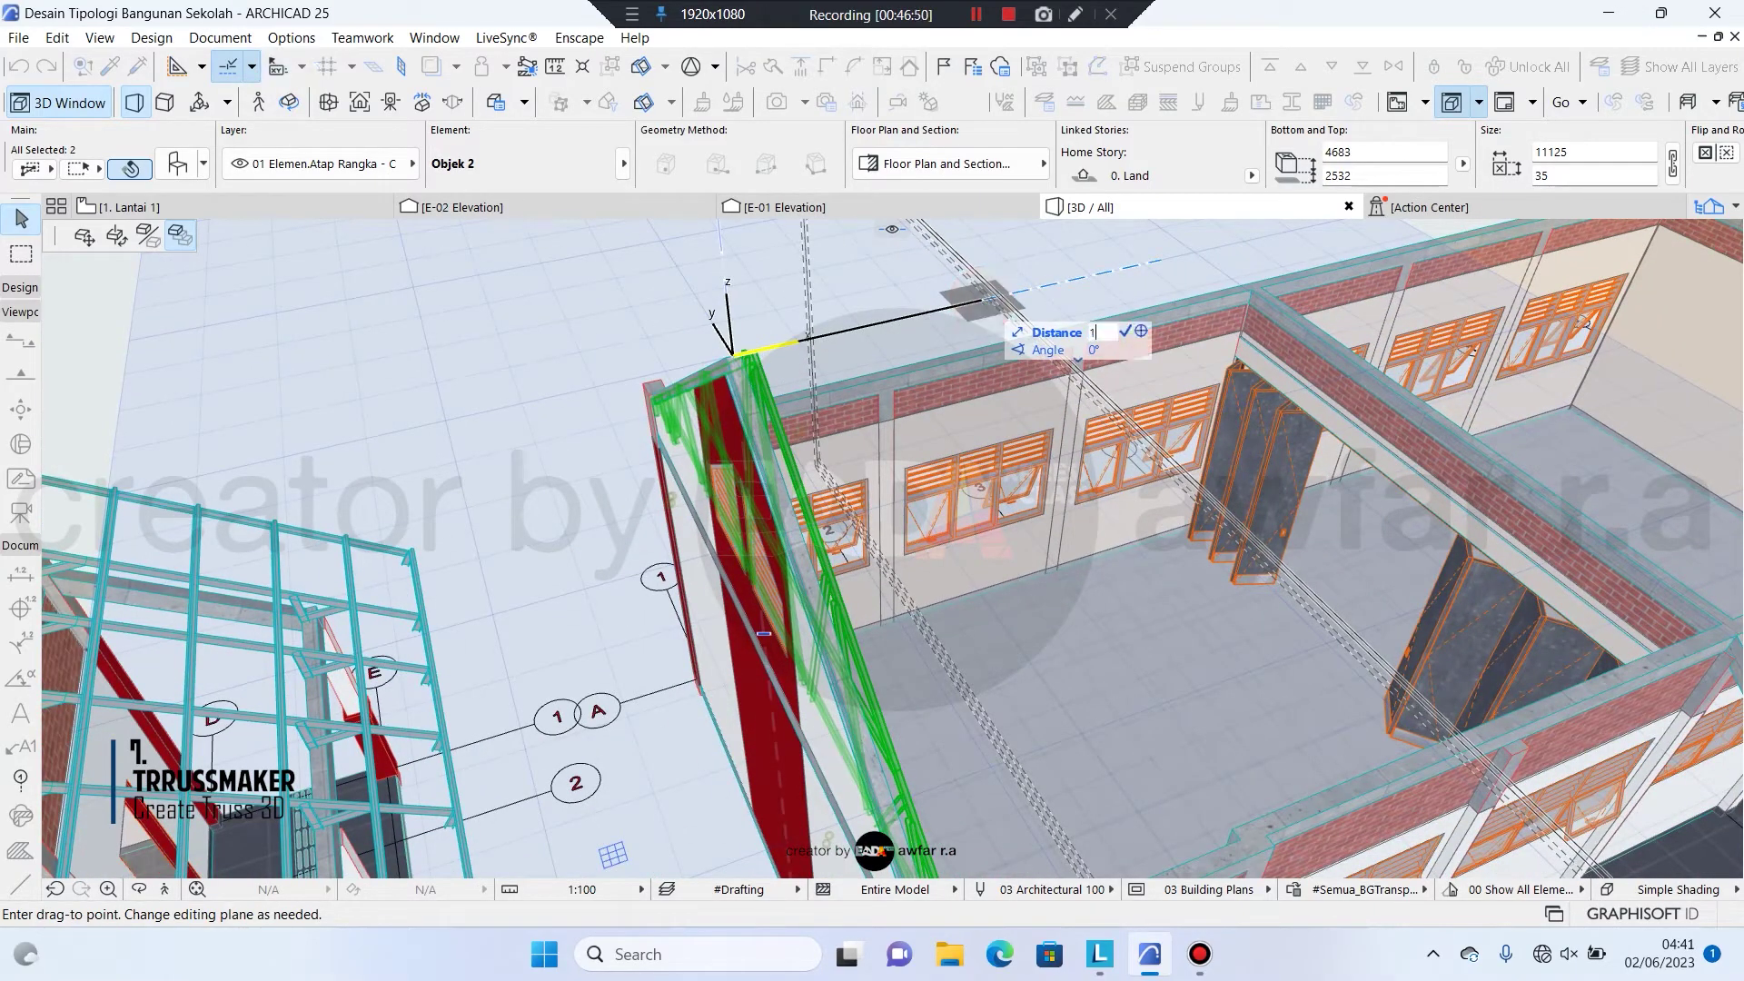
pyautogui.press('Return')
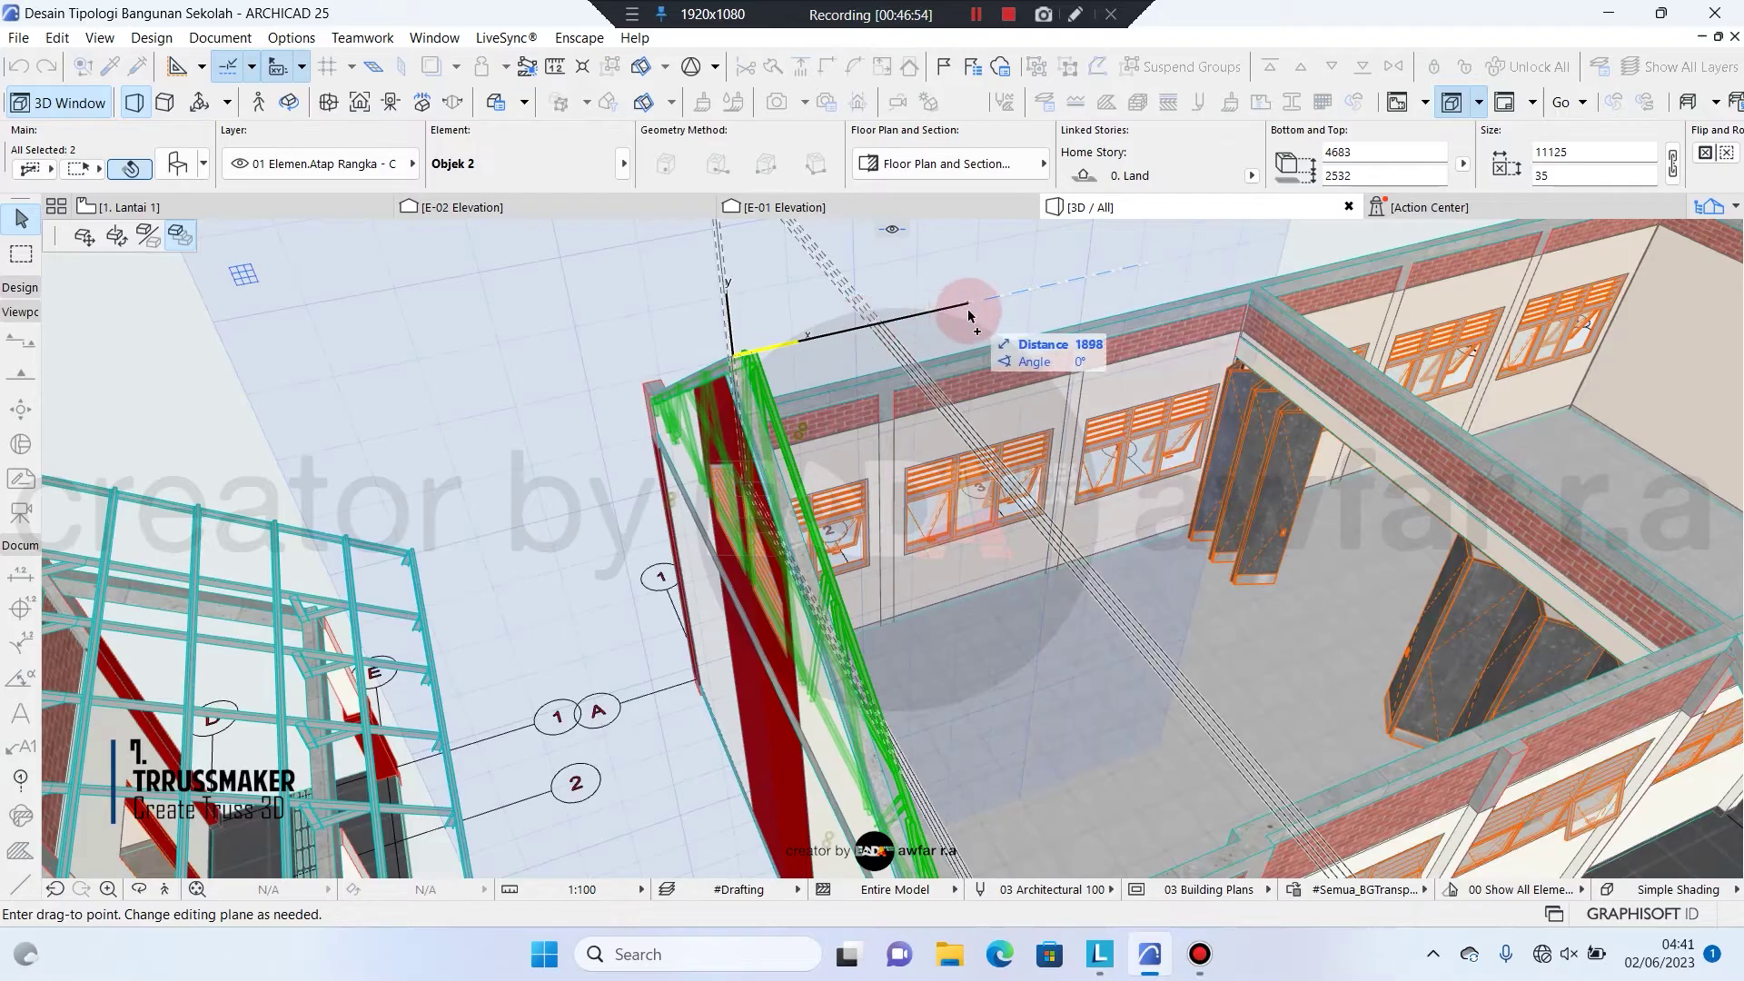
# Spread the truss copies 32000 mm along the building to the opposite gable ridge and clear the selection
pyautogui.scroll(-3, 734, 383)
pyautogui.moveTo(925, 379); pyautogui.dragTo(567, 545, button='middle')
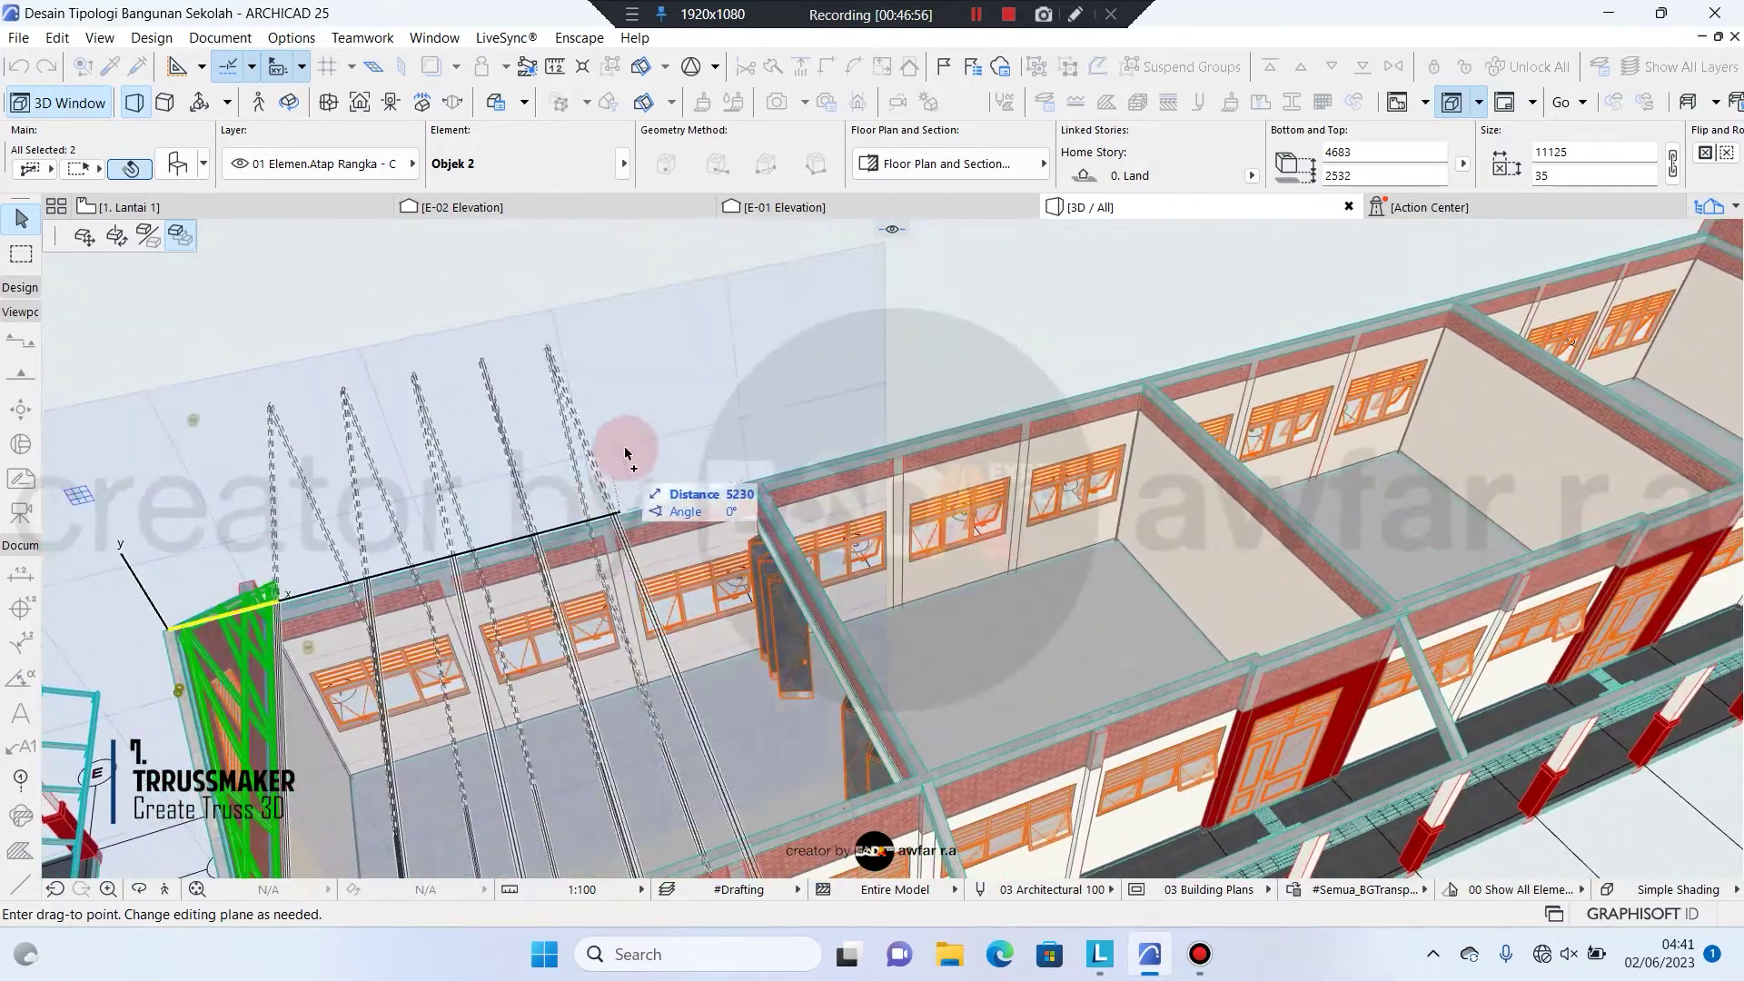
pyautogui.moveTo(972, 403); pyautogui.dragTo(782, 447, button='middle')
pyautogui.moveTo(1199, 368)
pyautogui.mouseDown(button='middle')
pyautogui.moveTo(804, 396)
pyautogui.moveTo(695, 463)
pyautogui.mouseUp(button='middle')
pyautogui.scroll(5, 1095, 363)
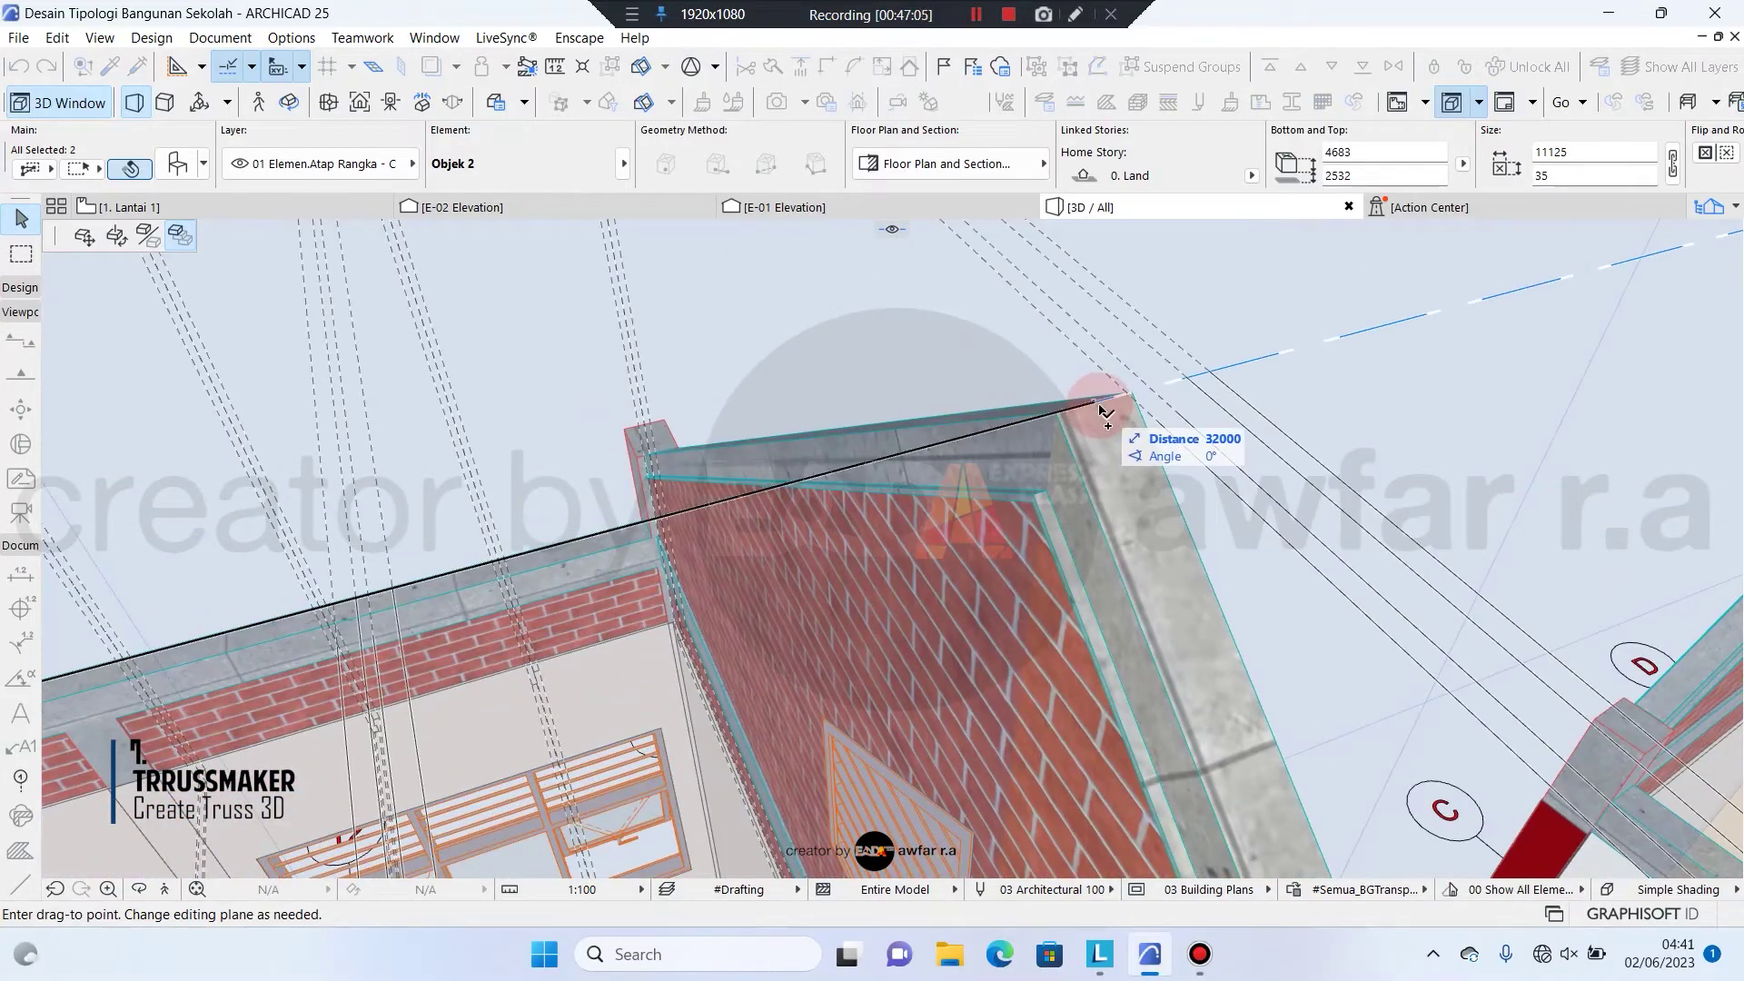
pyautogui.click(1101, 411)
pyautogui.scroll(-2, 1054, 335)
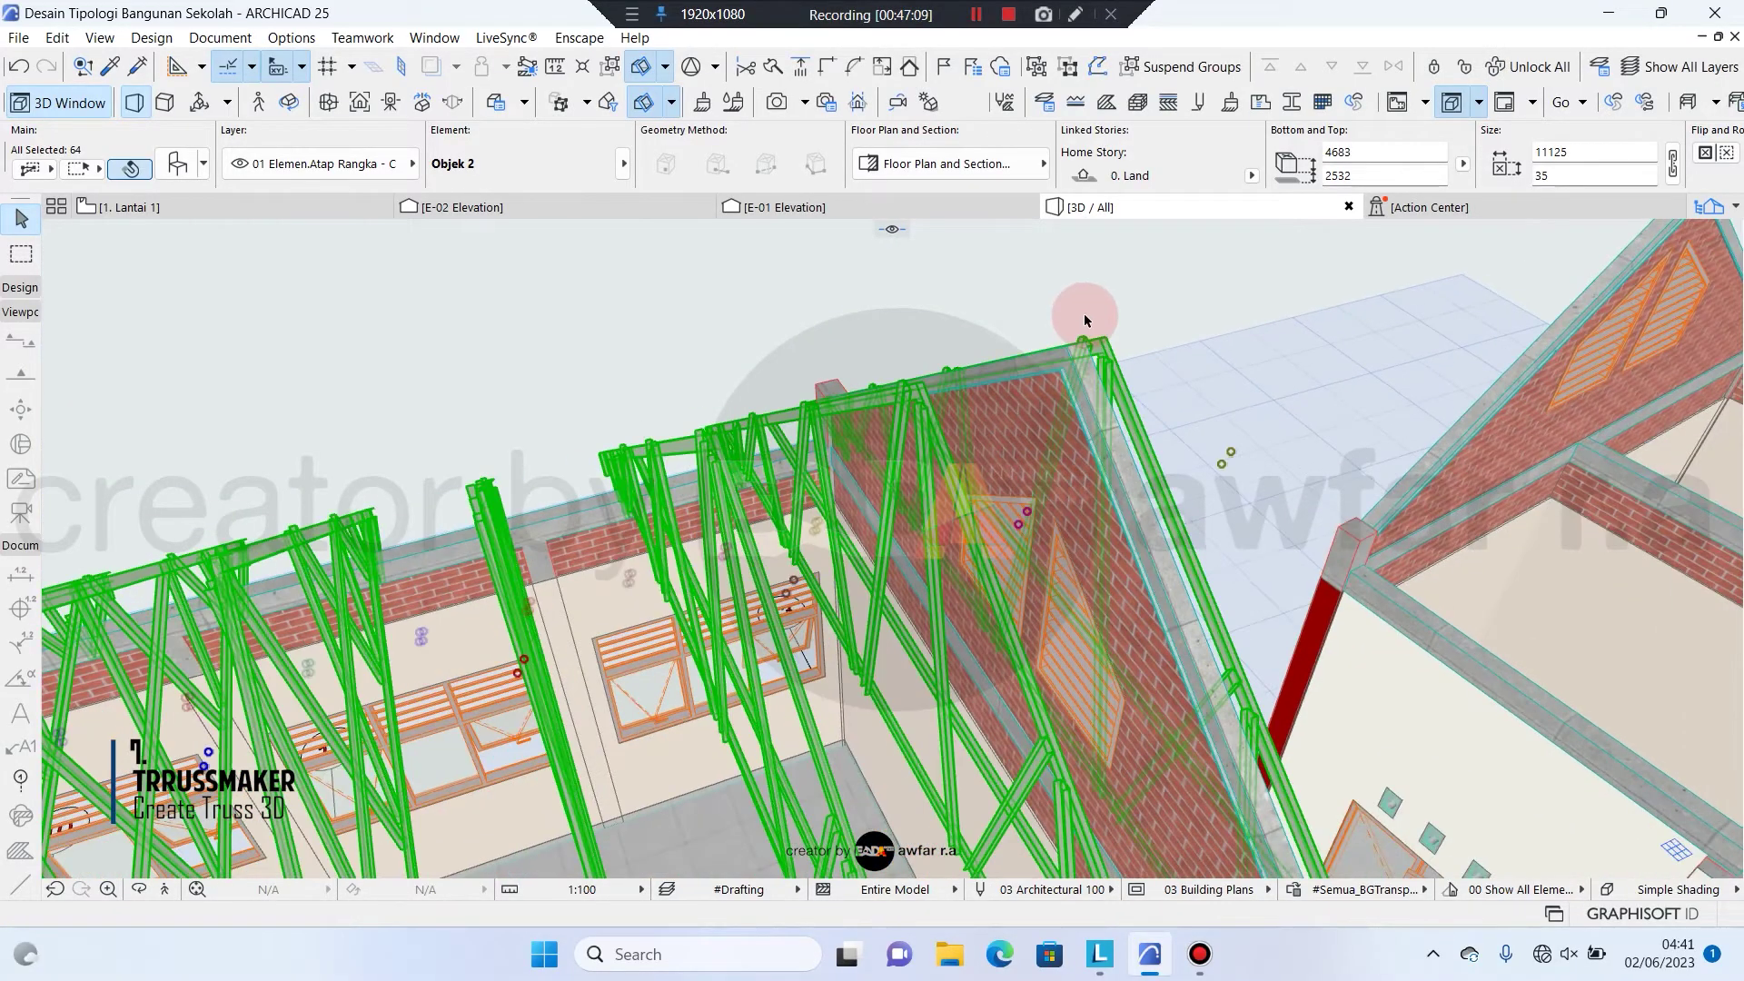
pyautogui.click(1084, 318)
pyautogui.scroll(-2, 1085, 318)
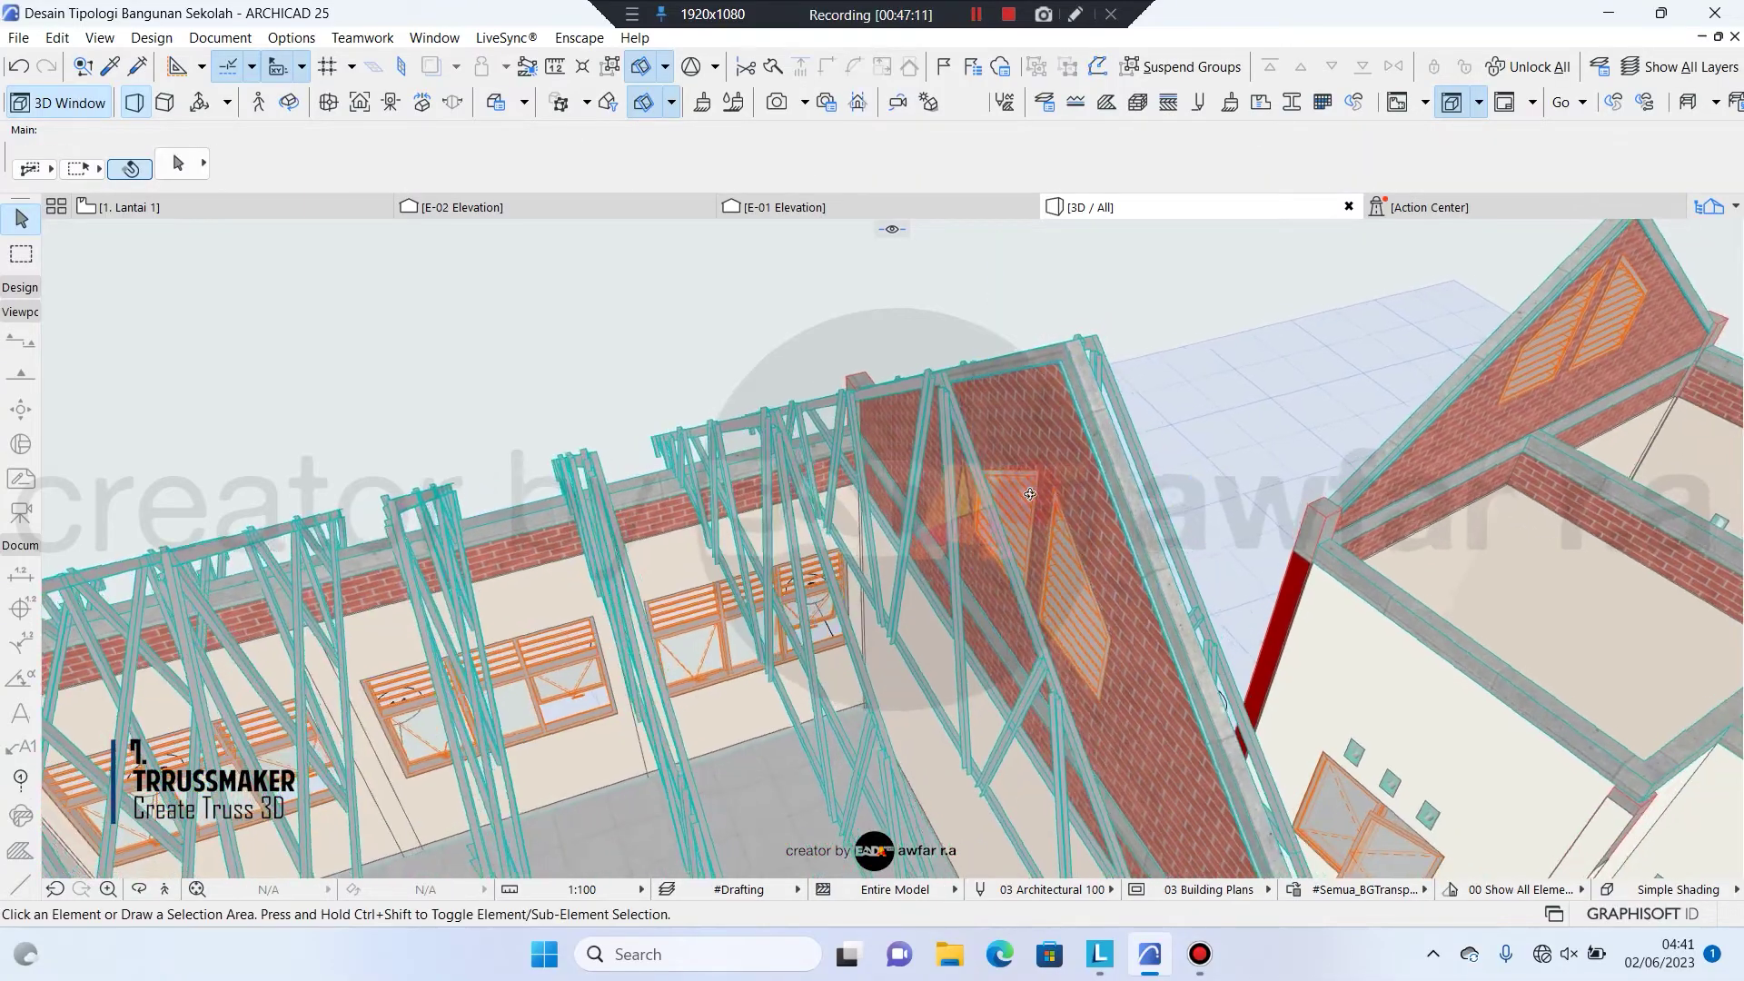
# Examine the row of multiplied trusses over the full length of the school building from several angles
pyautogui.keyDown('shift'); pyautogui.moveTo(1031, 494); pyautogui.dragTo(763, 627, button='middle'); pyautogui.keyUp('shift')
pyautogui.scroll(-3, 1050, 417)
pyautogui.moveTo(309, 454); pyautogui.dragTo(1345, 509, button='middle')
pyautogui.moveTo(826, 557); pyautogui.dragTo(378, 494, button='middle')
pyautogui.keyDown('shift'); pyautogui.moveTo(691, 508); pyautogui.dragTo(975, 524, button='middle'); pyautogui.keyUp('shift')
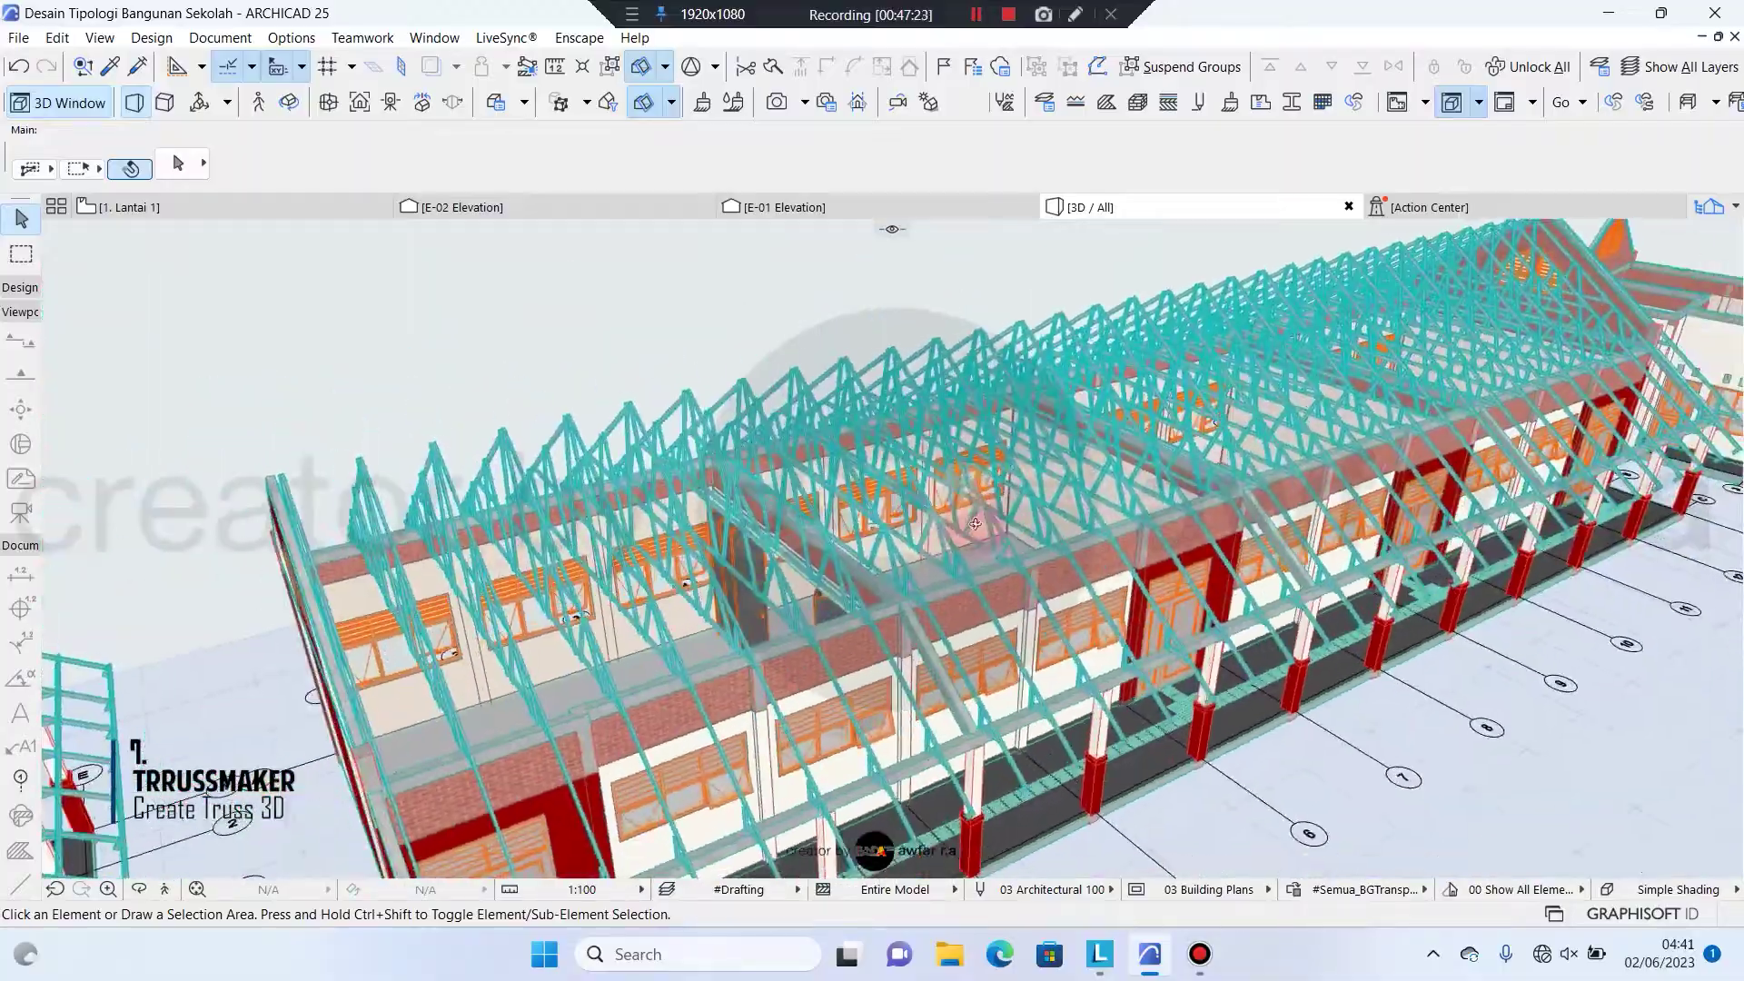
pyautogui.keyDown('shift'); pyautogui.moveTo(392, 523); pyautogui.dragTo(578, 505, button='middle'); pyautogui.keyUp('shift')
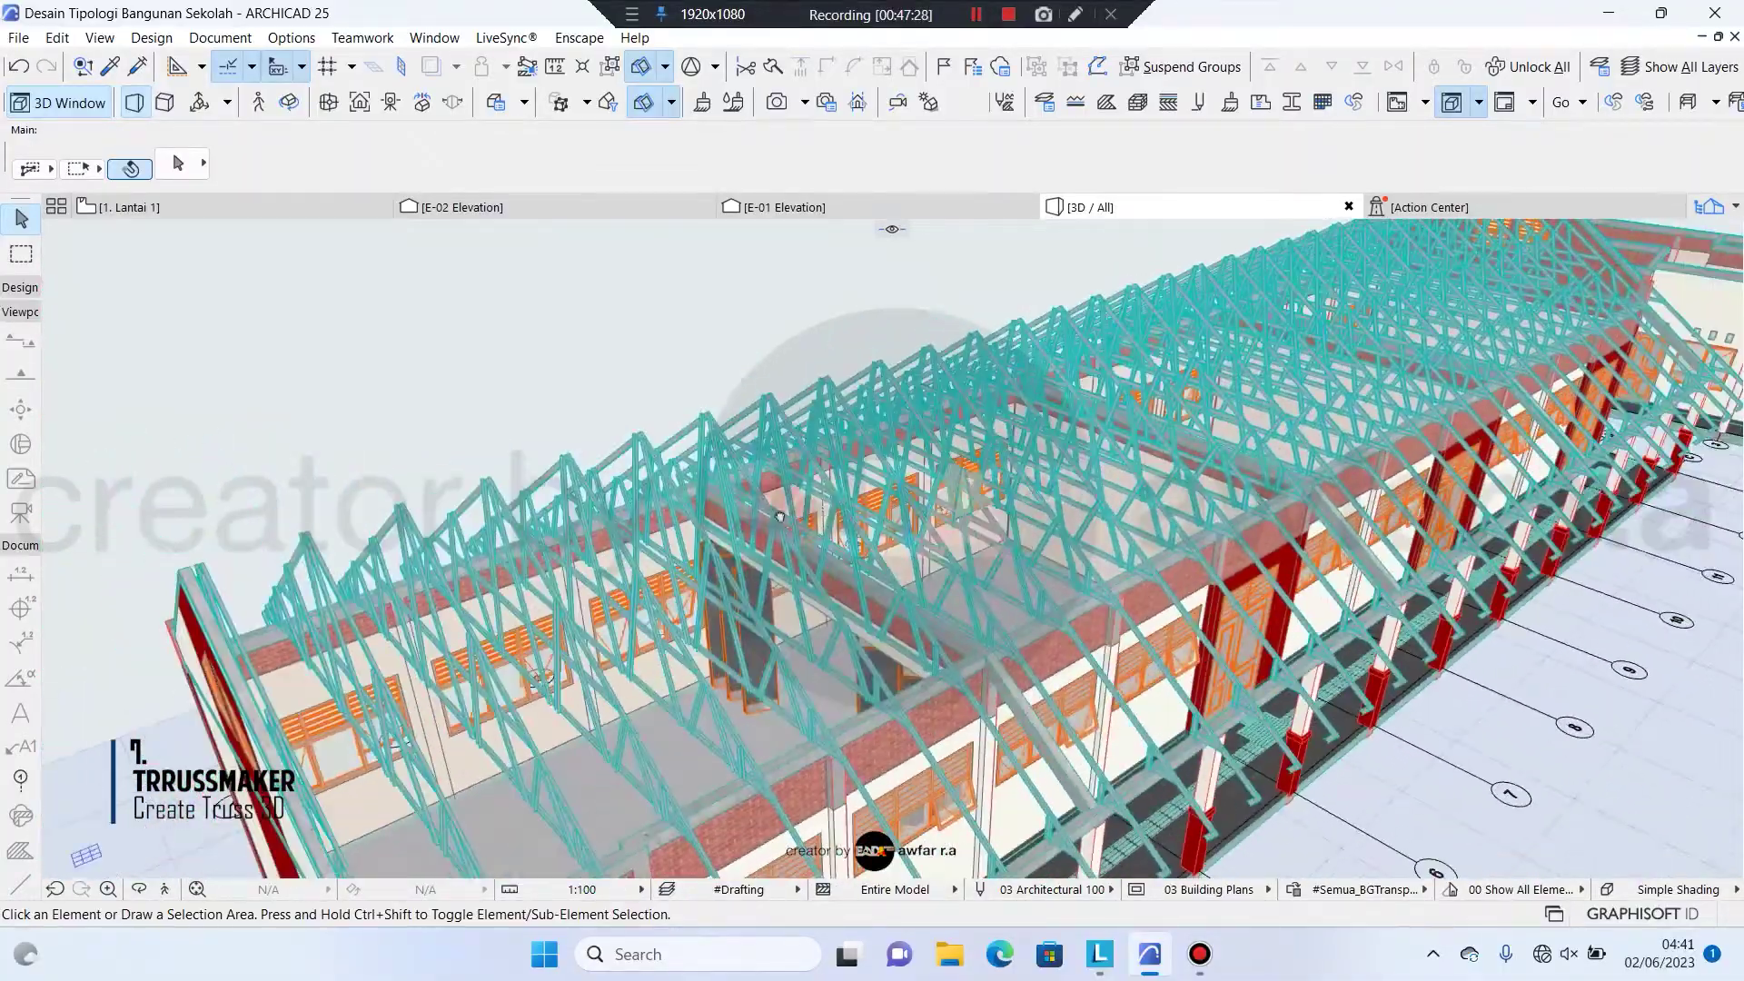
# Move the last truss group inward along the X axis at the far gable and check its fit against the wall
pyautogui.moveTo(845, 473); pyautogui.dragTo(407, 574, button='middle')
pyautogui.scroll(3, 854, 418)
pyautogui.moveTo(1291, 245); pyautogui.dragTo(968, 331, button='middle')
pyautogui.scroll(3, 969, 405)
pyautogui.click(969, 320)
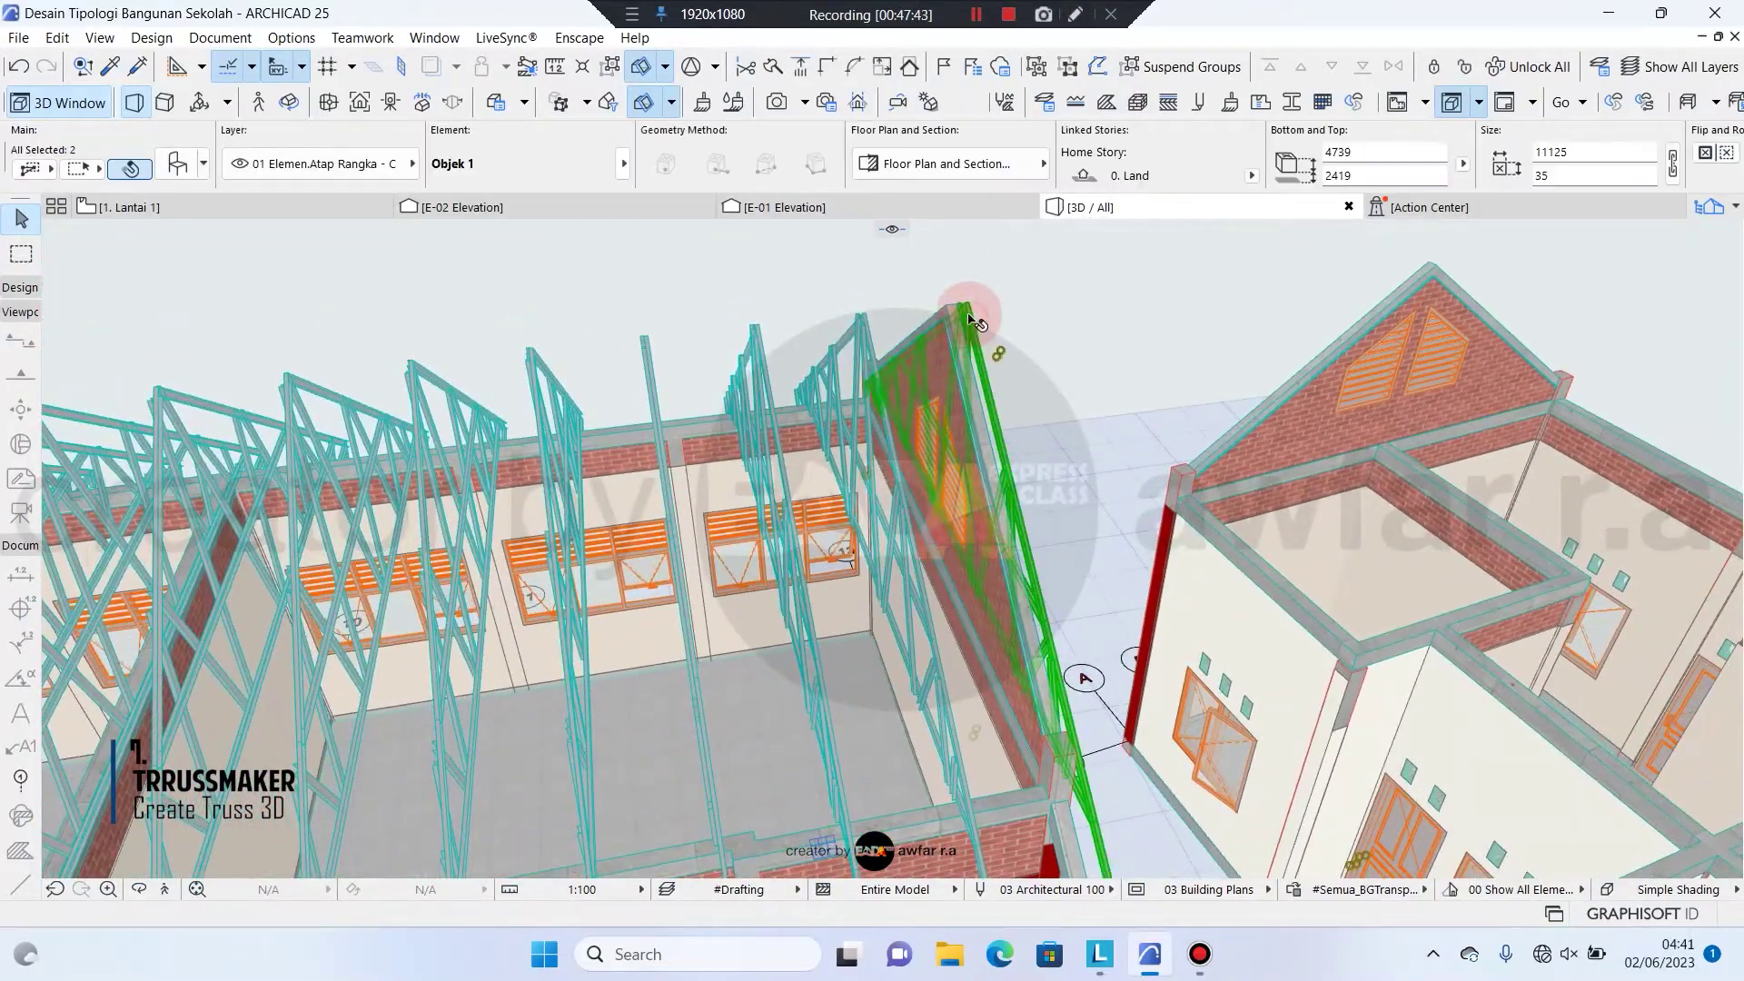
pyautogui.click(970, 315)
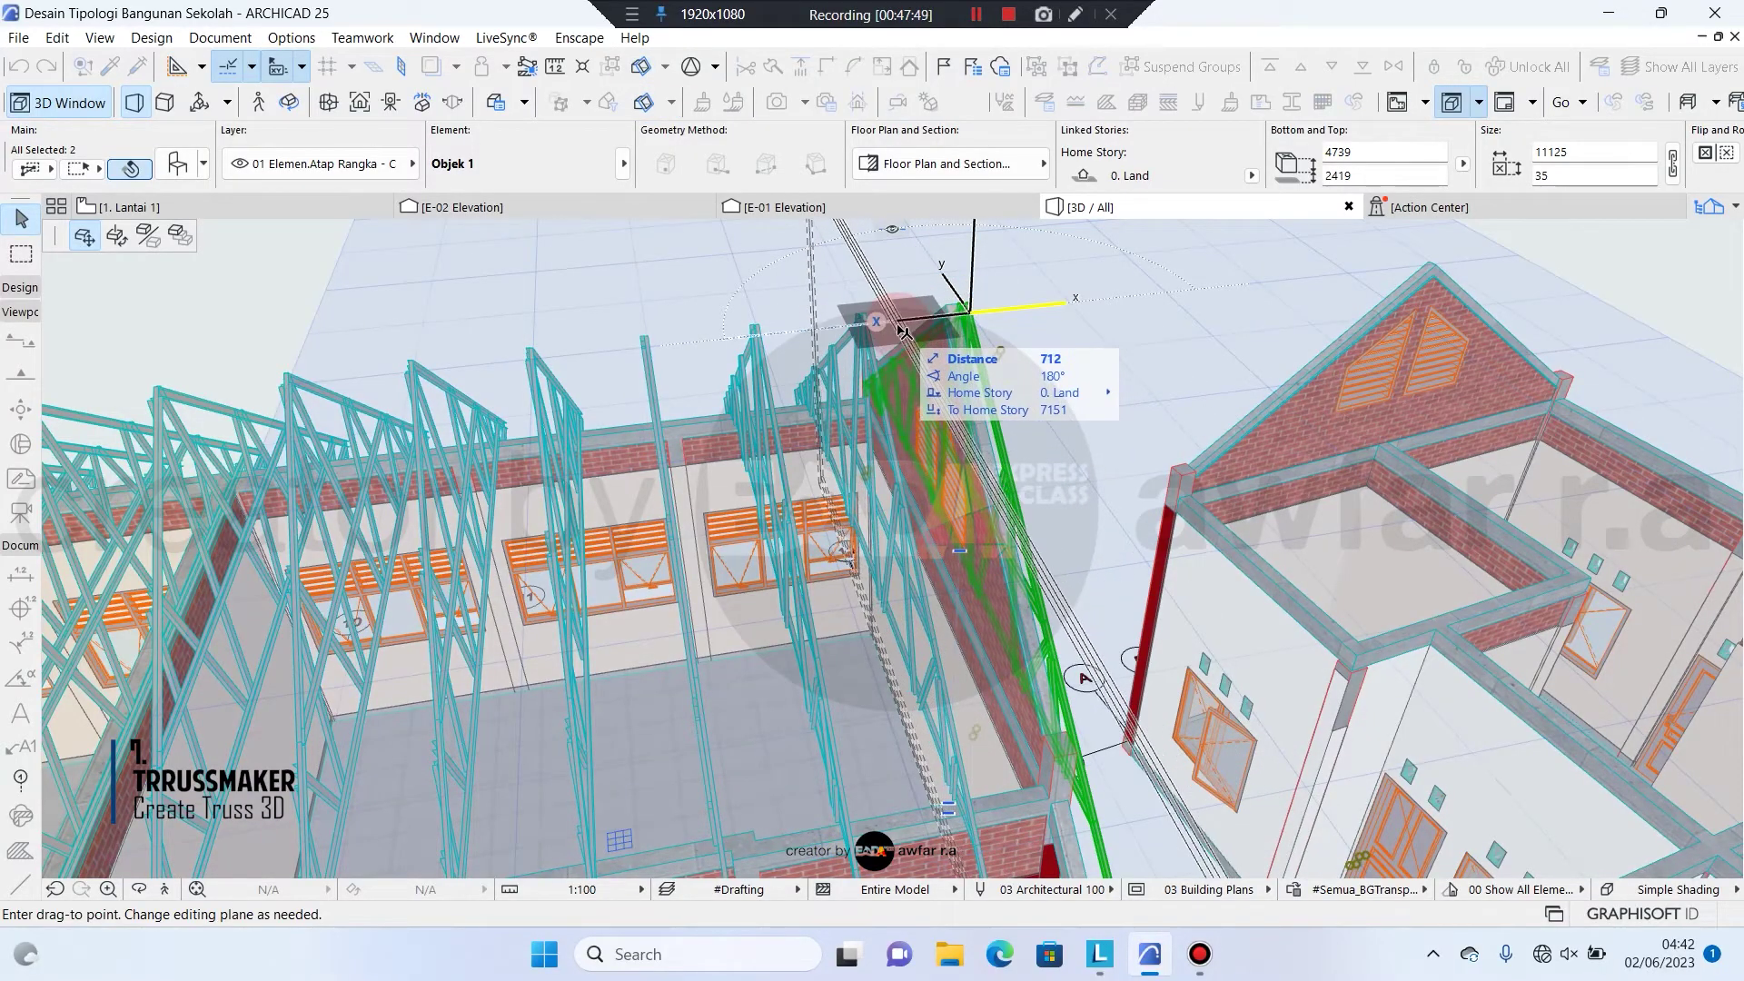
pyautogui.scroll(8, 904, 330)
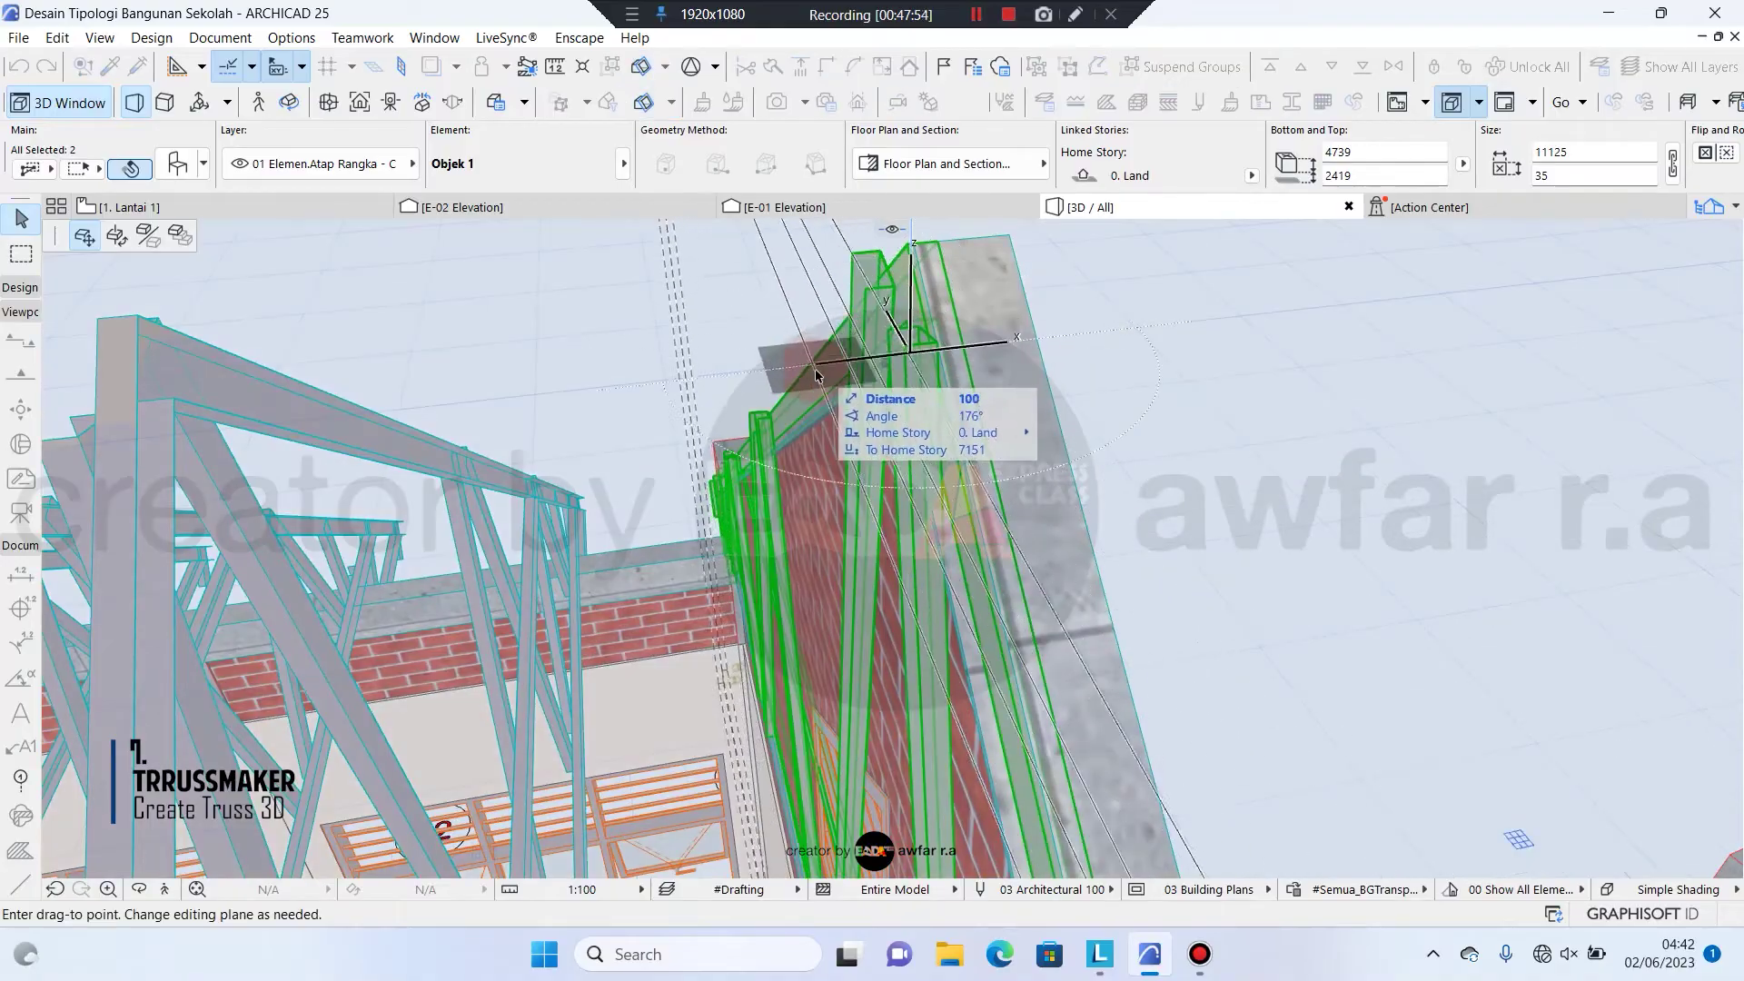
pyautogui.press('Return')
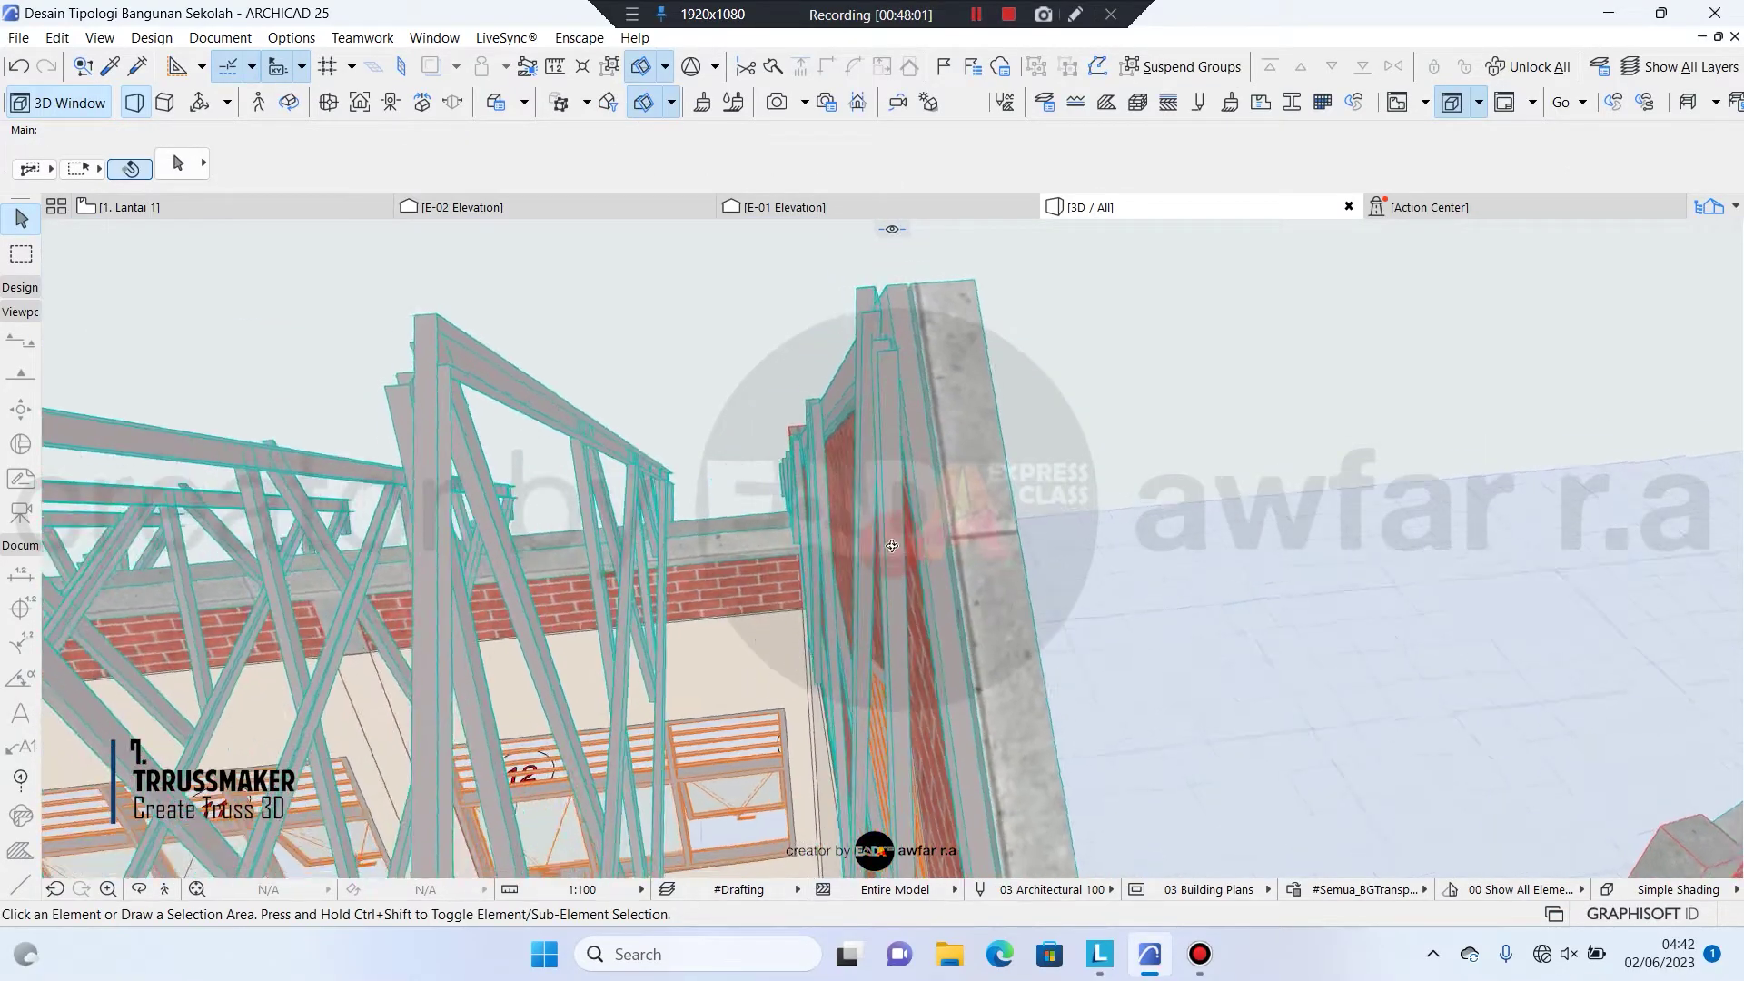
pyautogui.moveTo(900, 391); pyautogui.dragTo(931, 365, button='middle')
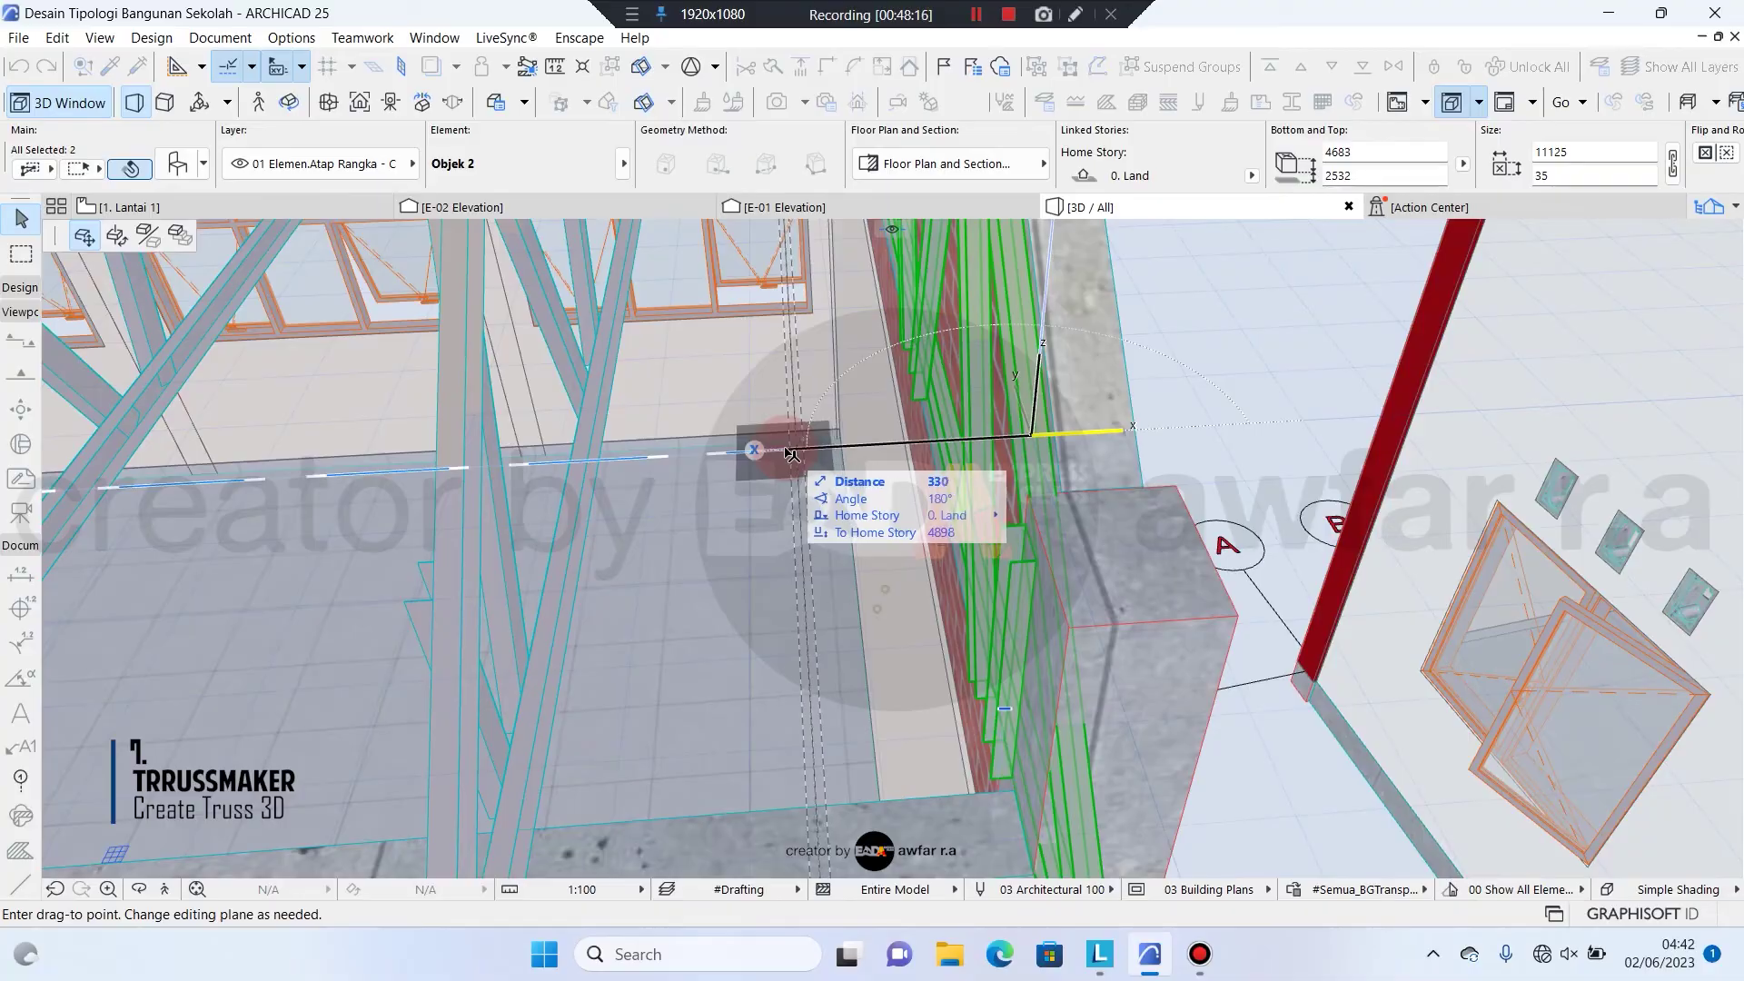
pyautogui.press('Return')
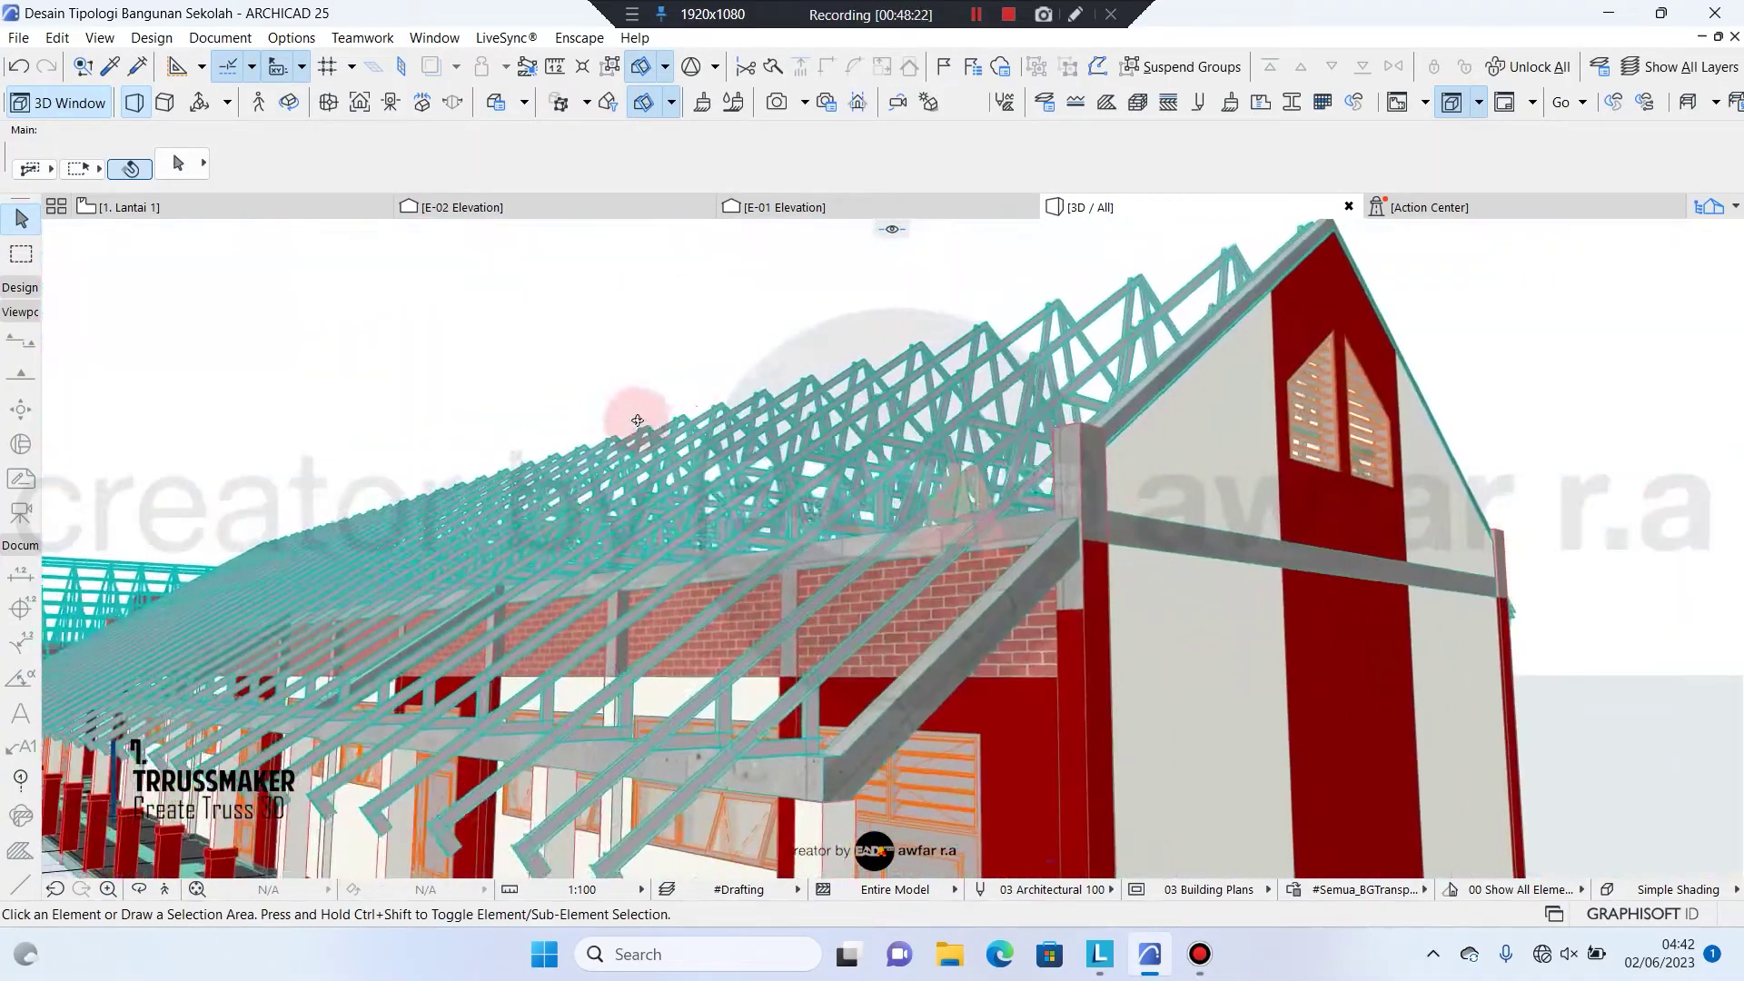
pyautogui.keyDown('shift'); pyautogui.moveTo(637, 421); pyautogui.dragTo(615, 582, button='middle'); pyautogui.keyUp('shift')
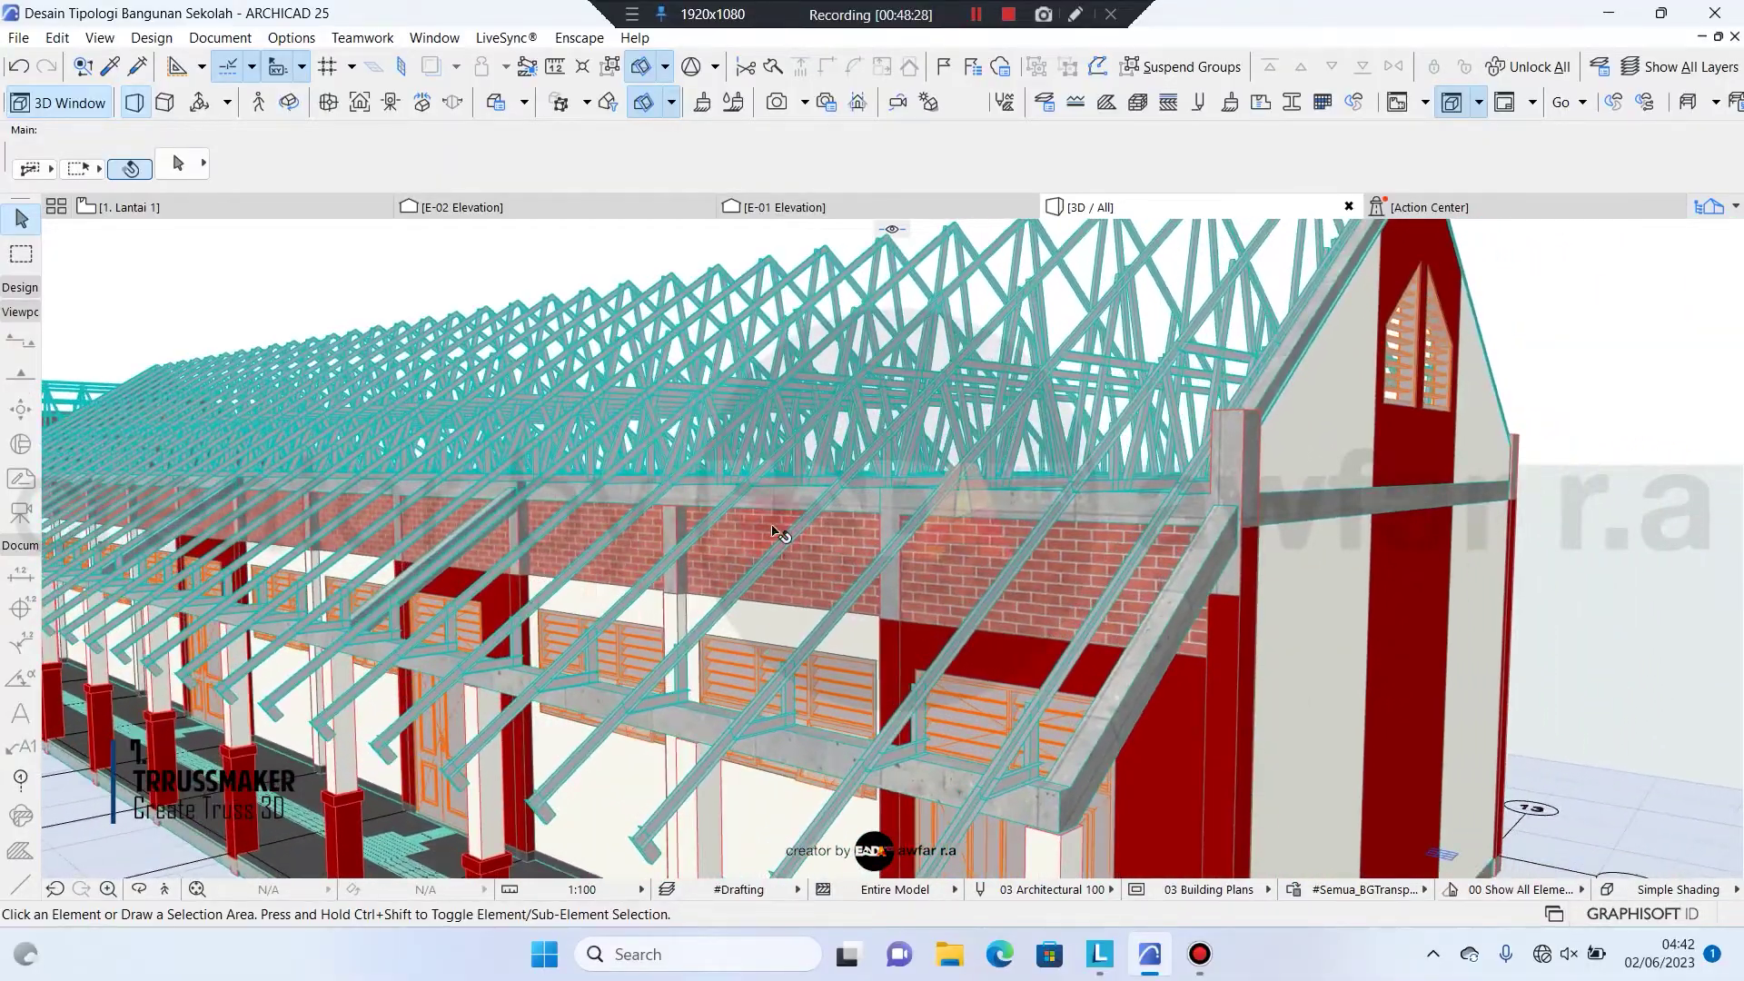
pyautogui.keyDown('shift'); pyautogui.moveTo(936, 515); pyautogui.dragTo(890, 528, button='middle'); pyautogui.keyUp('shift')
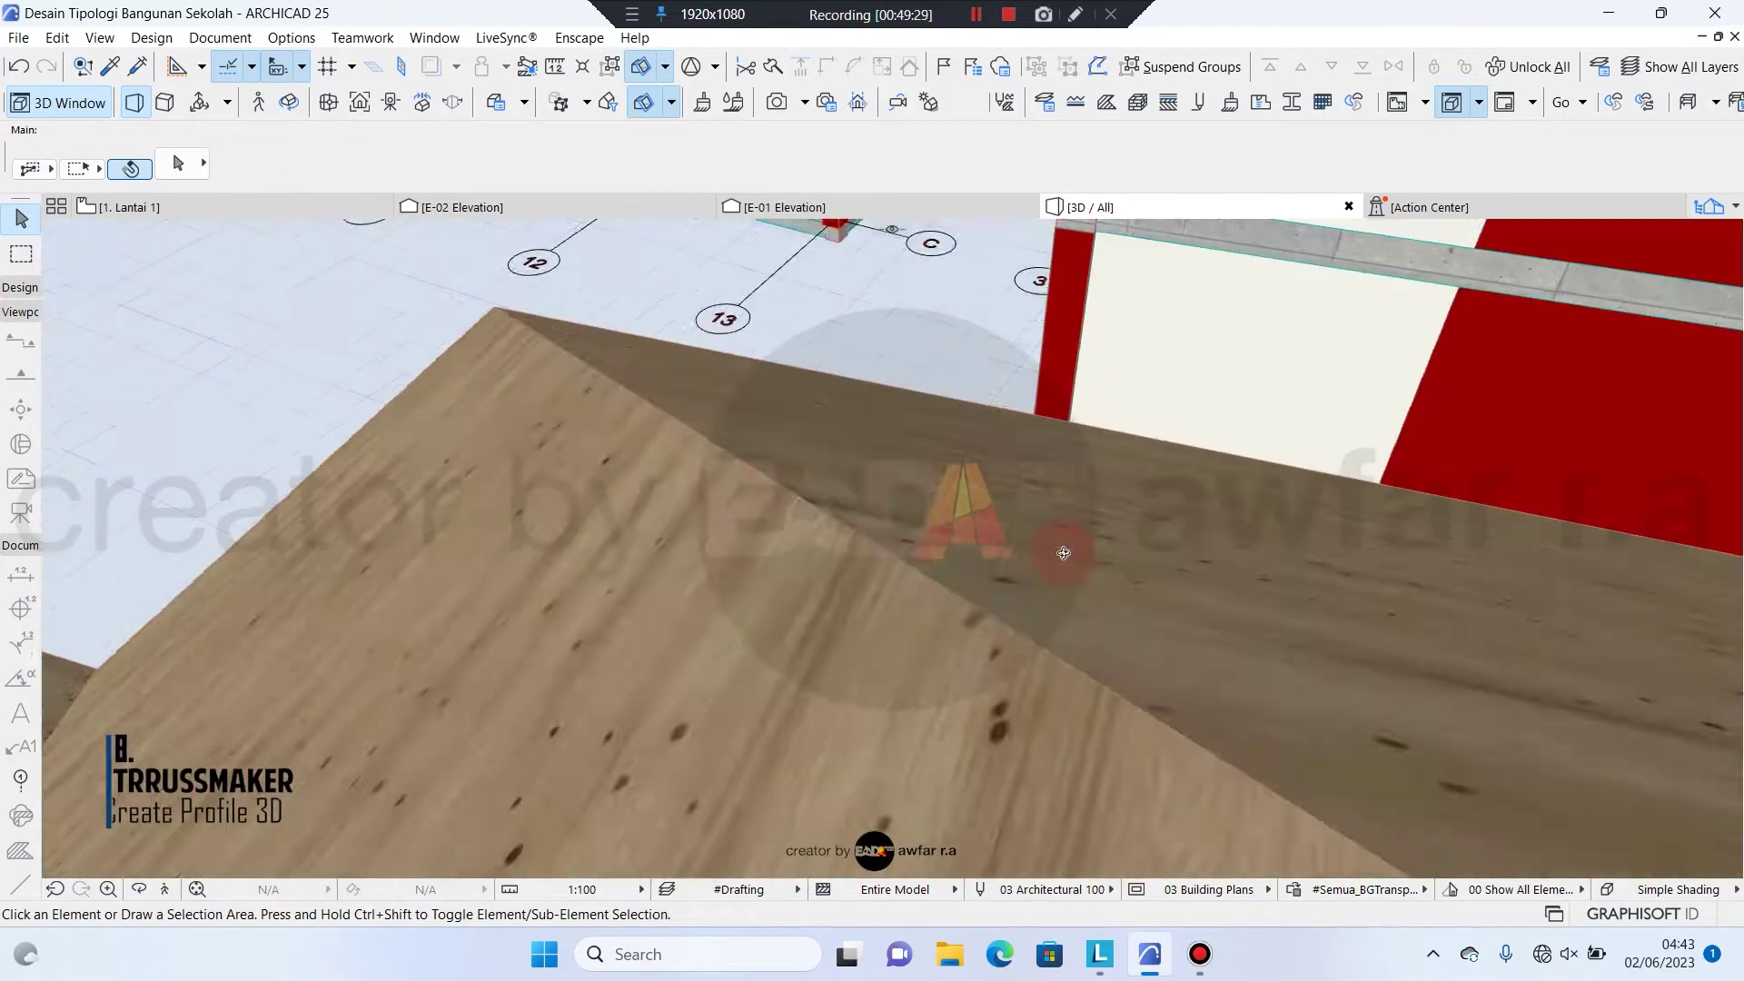
# Open the floor plan of the 2. Atap story and bring the gridlines and existing roof framing into view
pyautogui.moveTo(1059, 549); pyautogui.dragTo(1034, 628)
pyautogui.scroll(-10, 1034, 629)
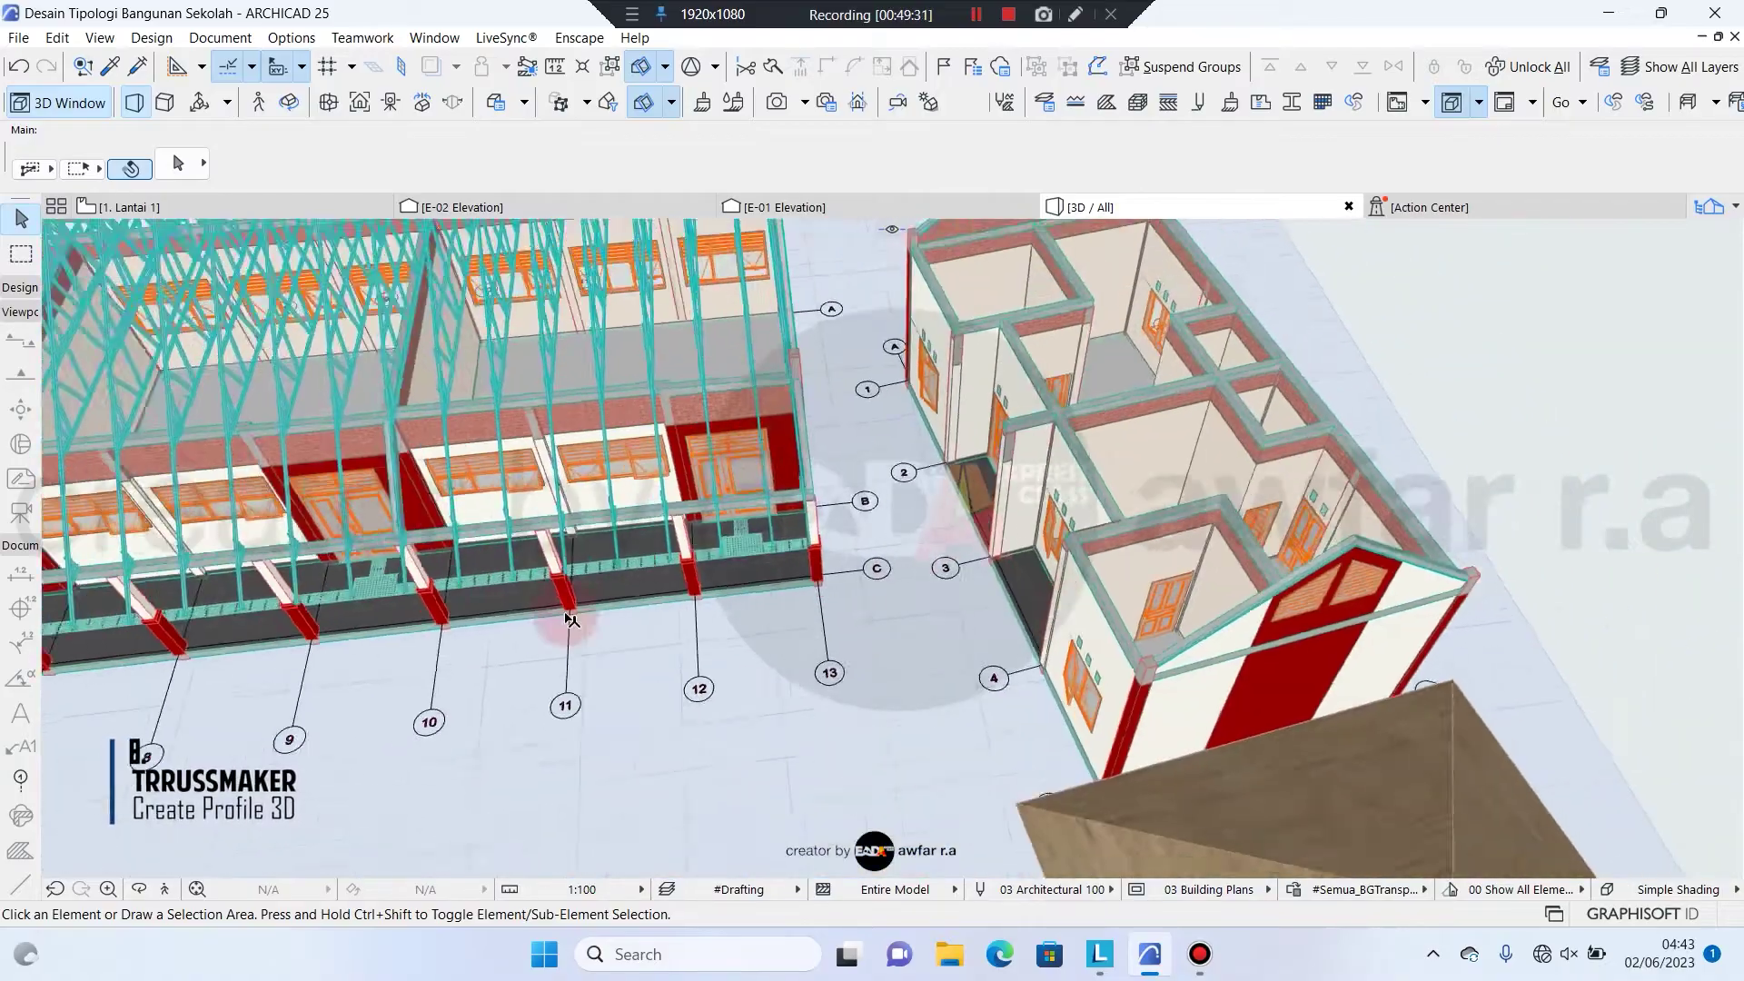
pyautogui.click(214, 205)
pyautogui.rightClick(323, 207)
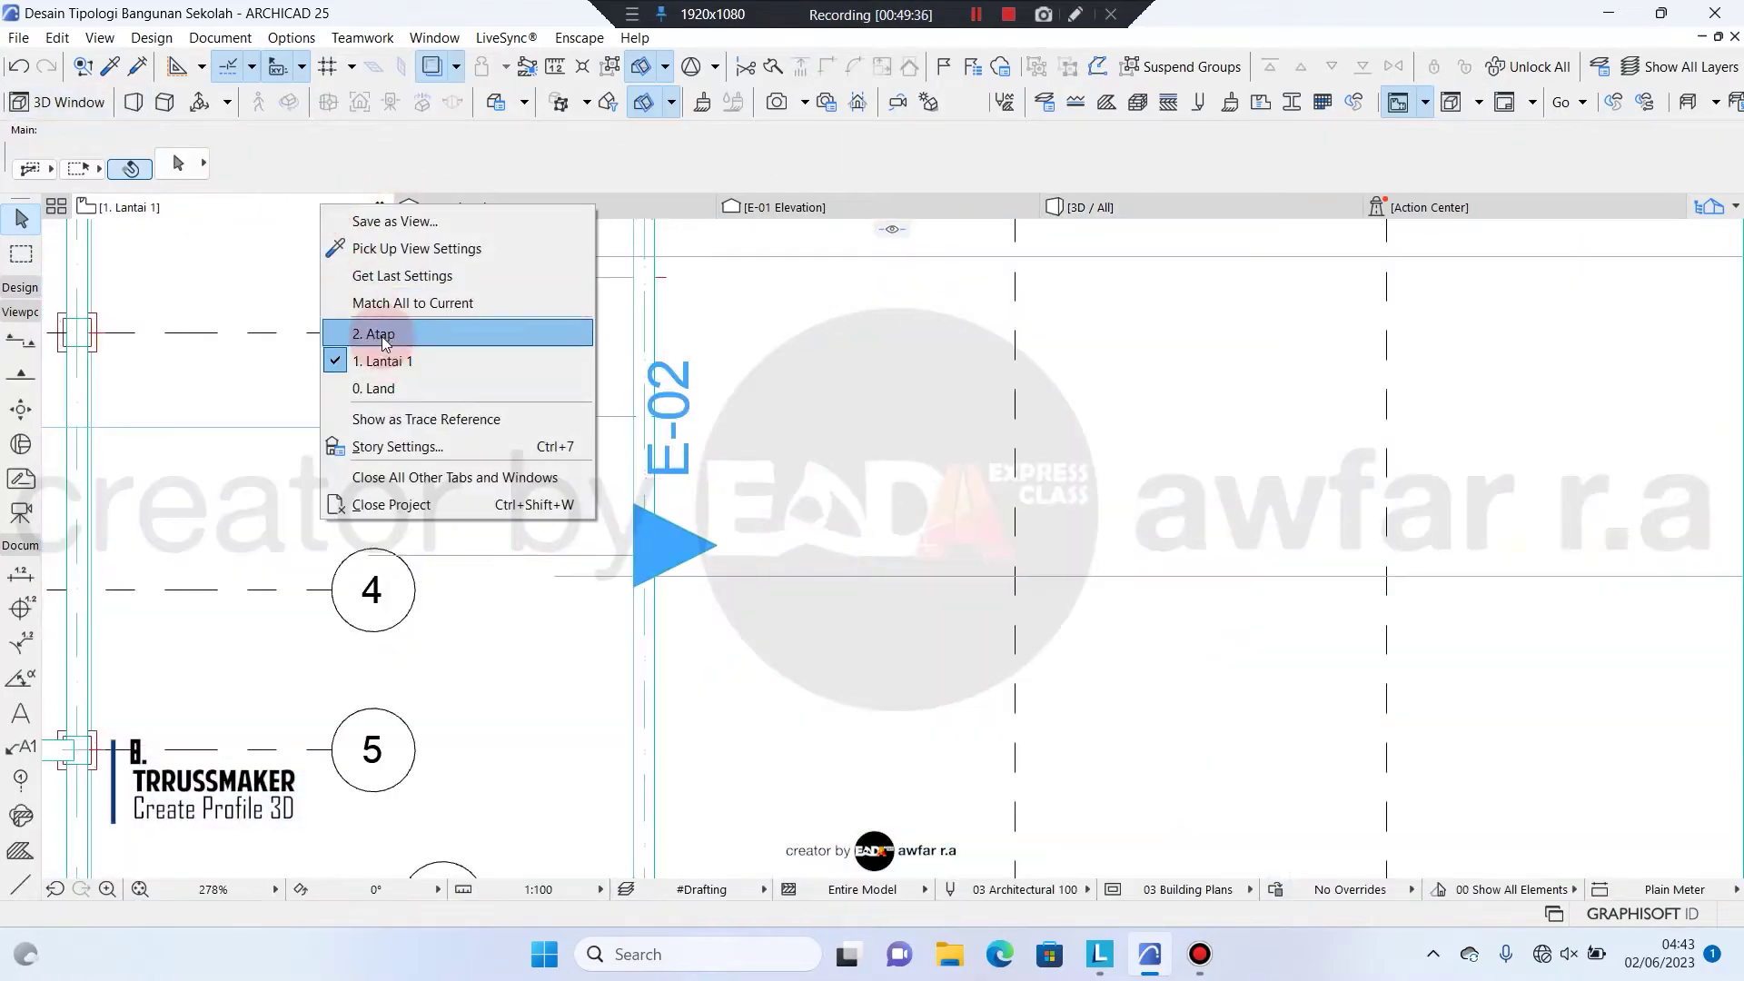
pyautogui.click(382, 334)
pyautogui.scroll(-10, 627, 416)
pyautogui.scroll(1, 628, 416)
pyautogui.scroll(5, 628, 420)
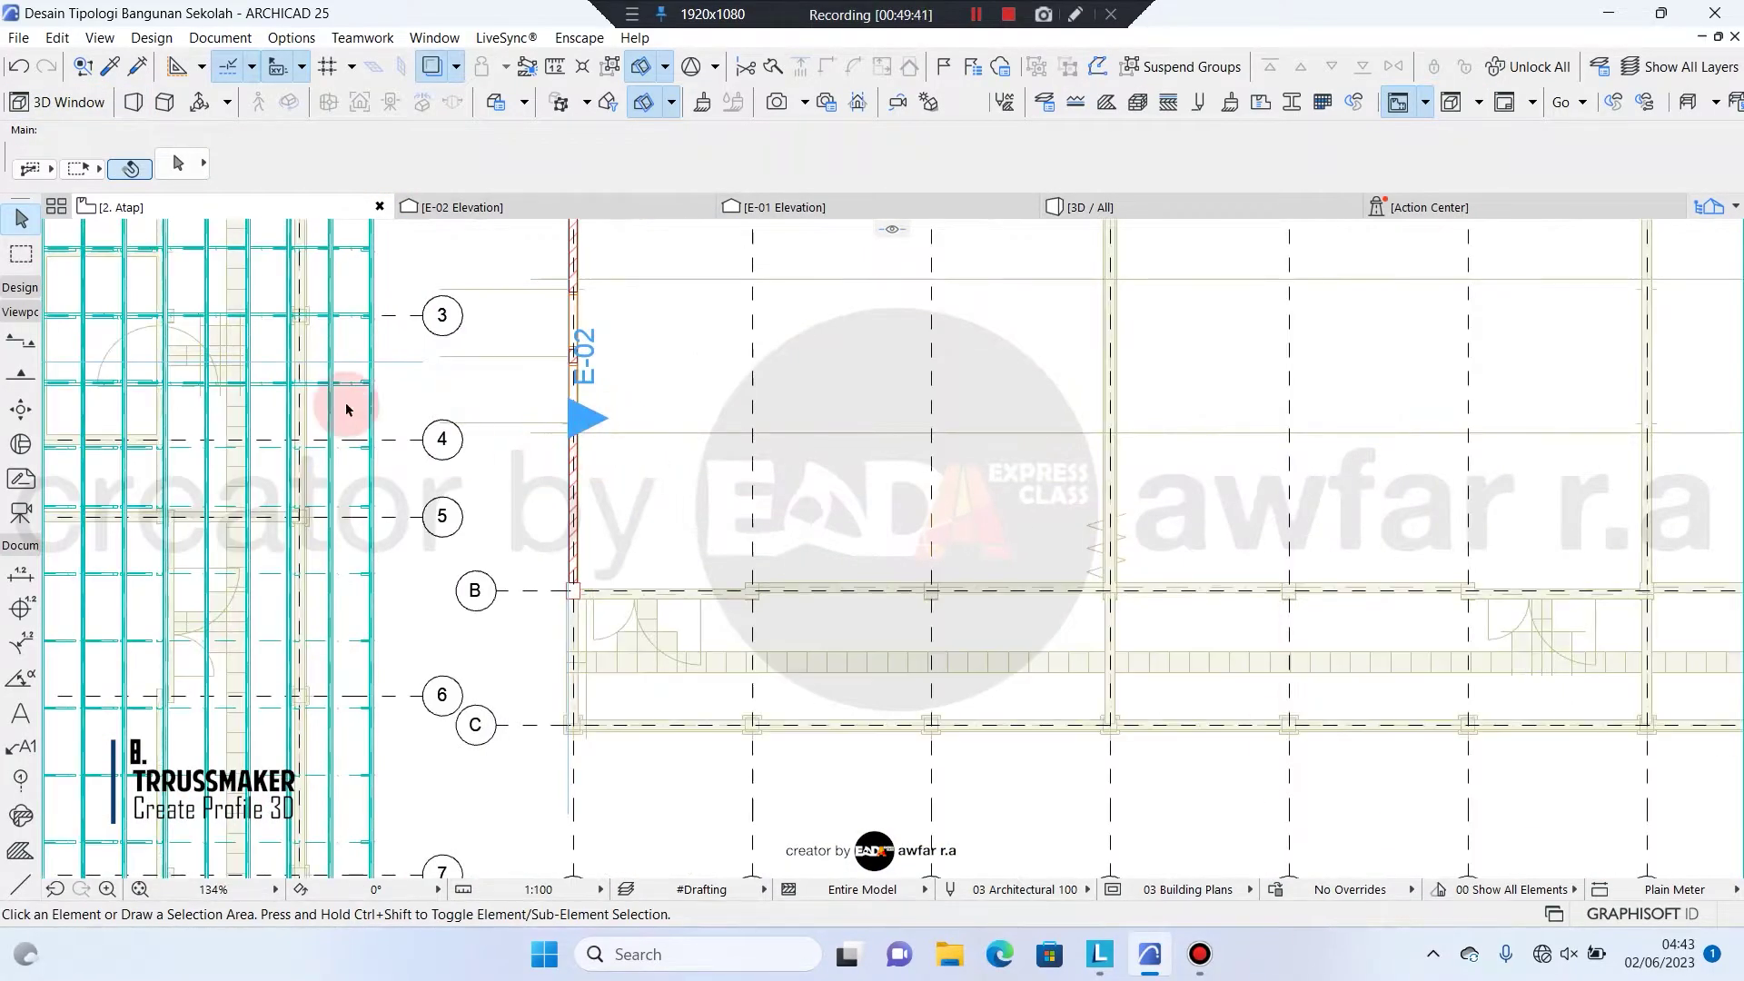
pyautogui.click(343, 385)
pyautogui.click(333, 354)
pyautogui.press('Escape')
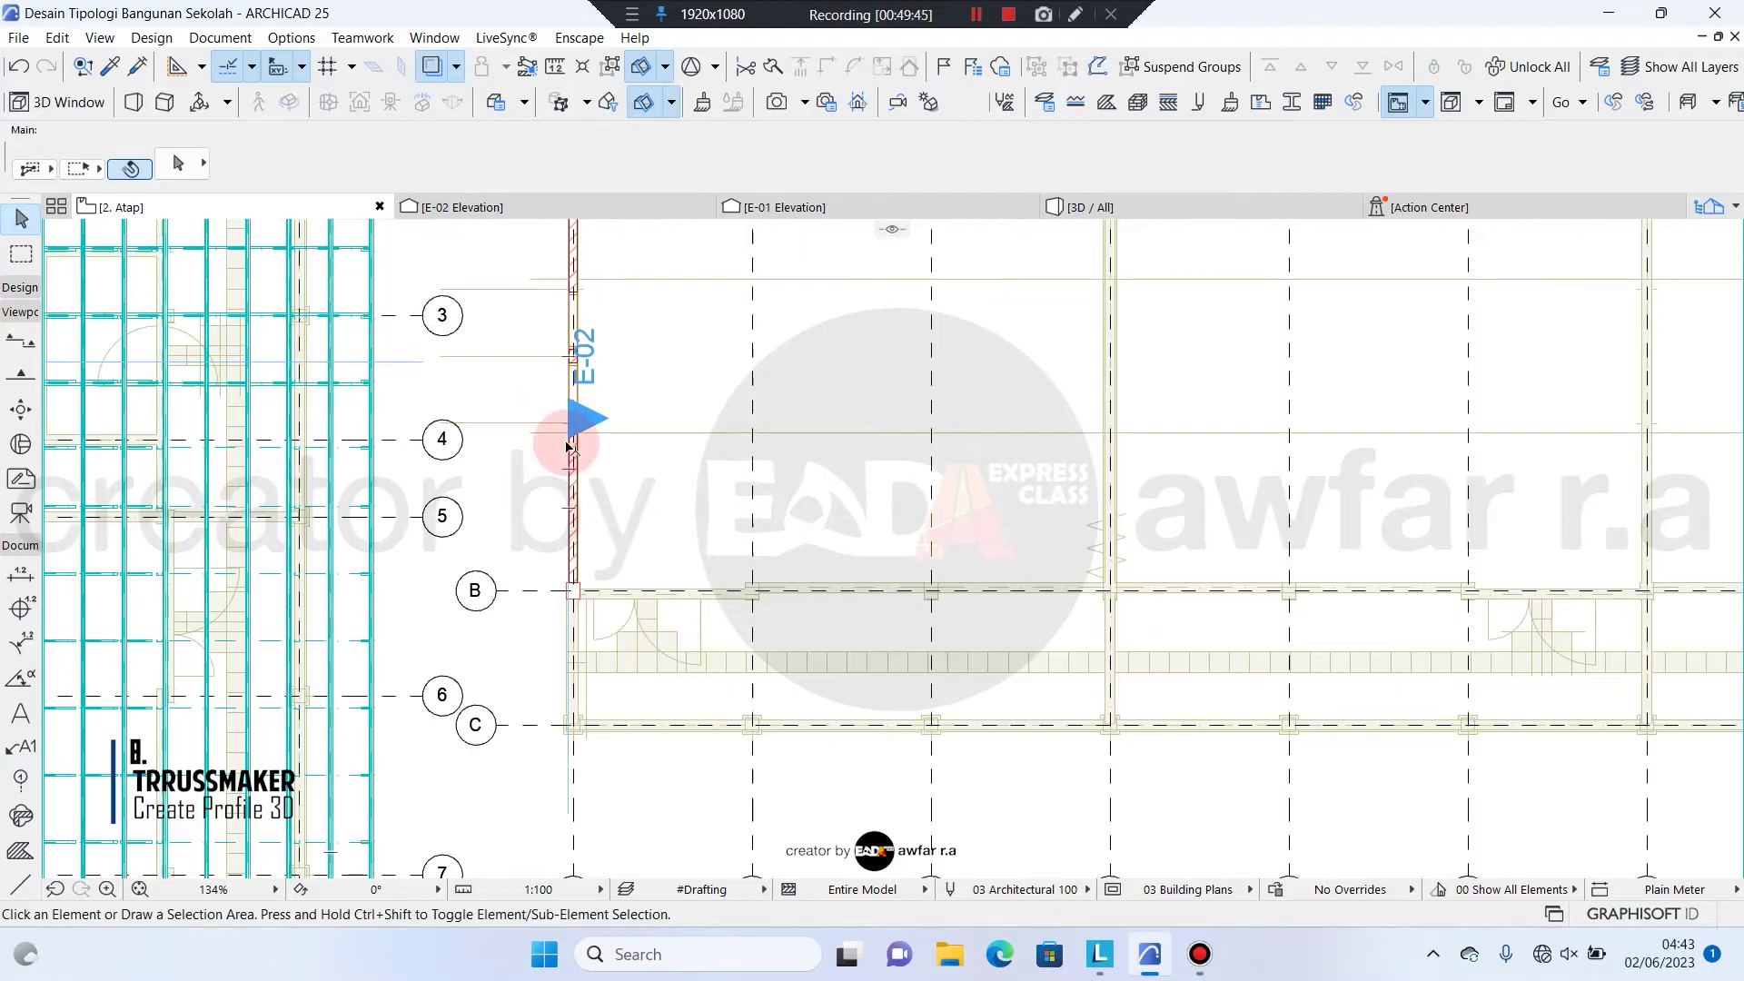
pyautogui.click(351, 385)
pyautogui.click(293, 388)
pyautogui.scroll(6, 170, 384)
pyautogui.click(238, 380)
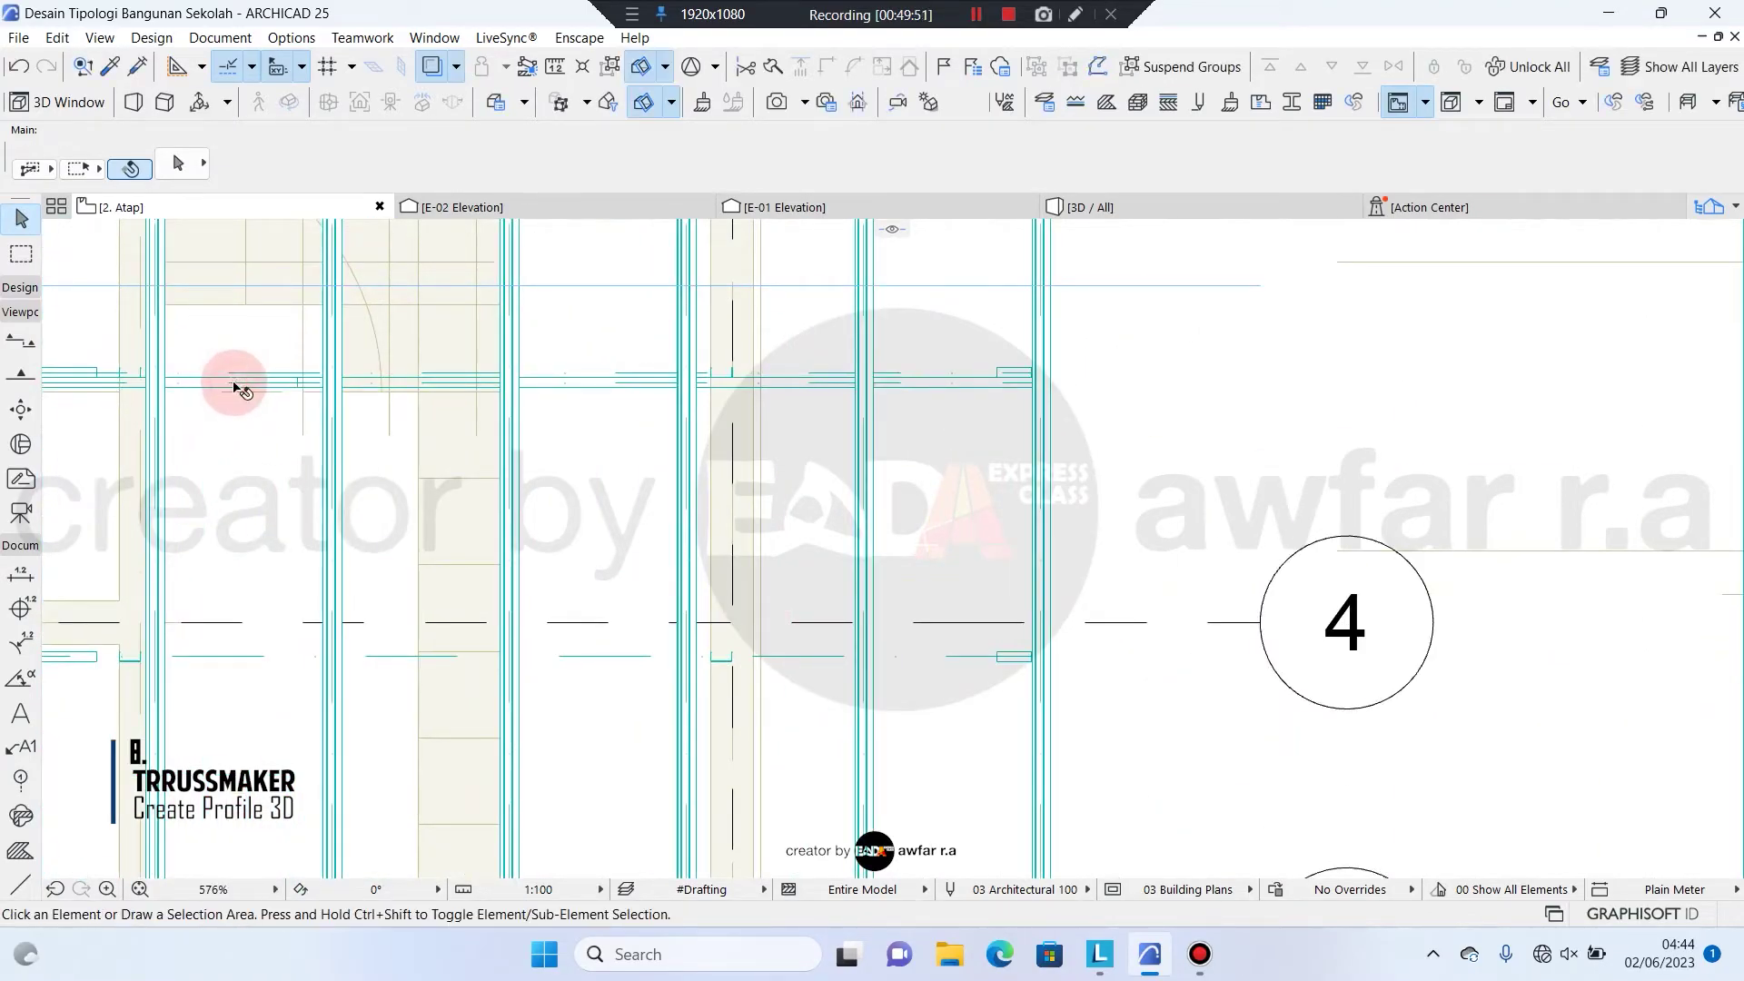
# Open the default settings of the Beam tool and choose 2. Atap as the home story
pyautogui.scroll(-10, 235, 387)
pyautogui.scroll(5, 467, 440)
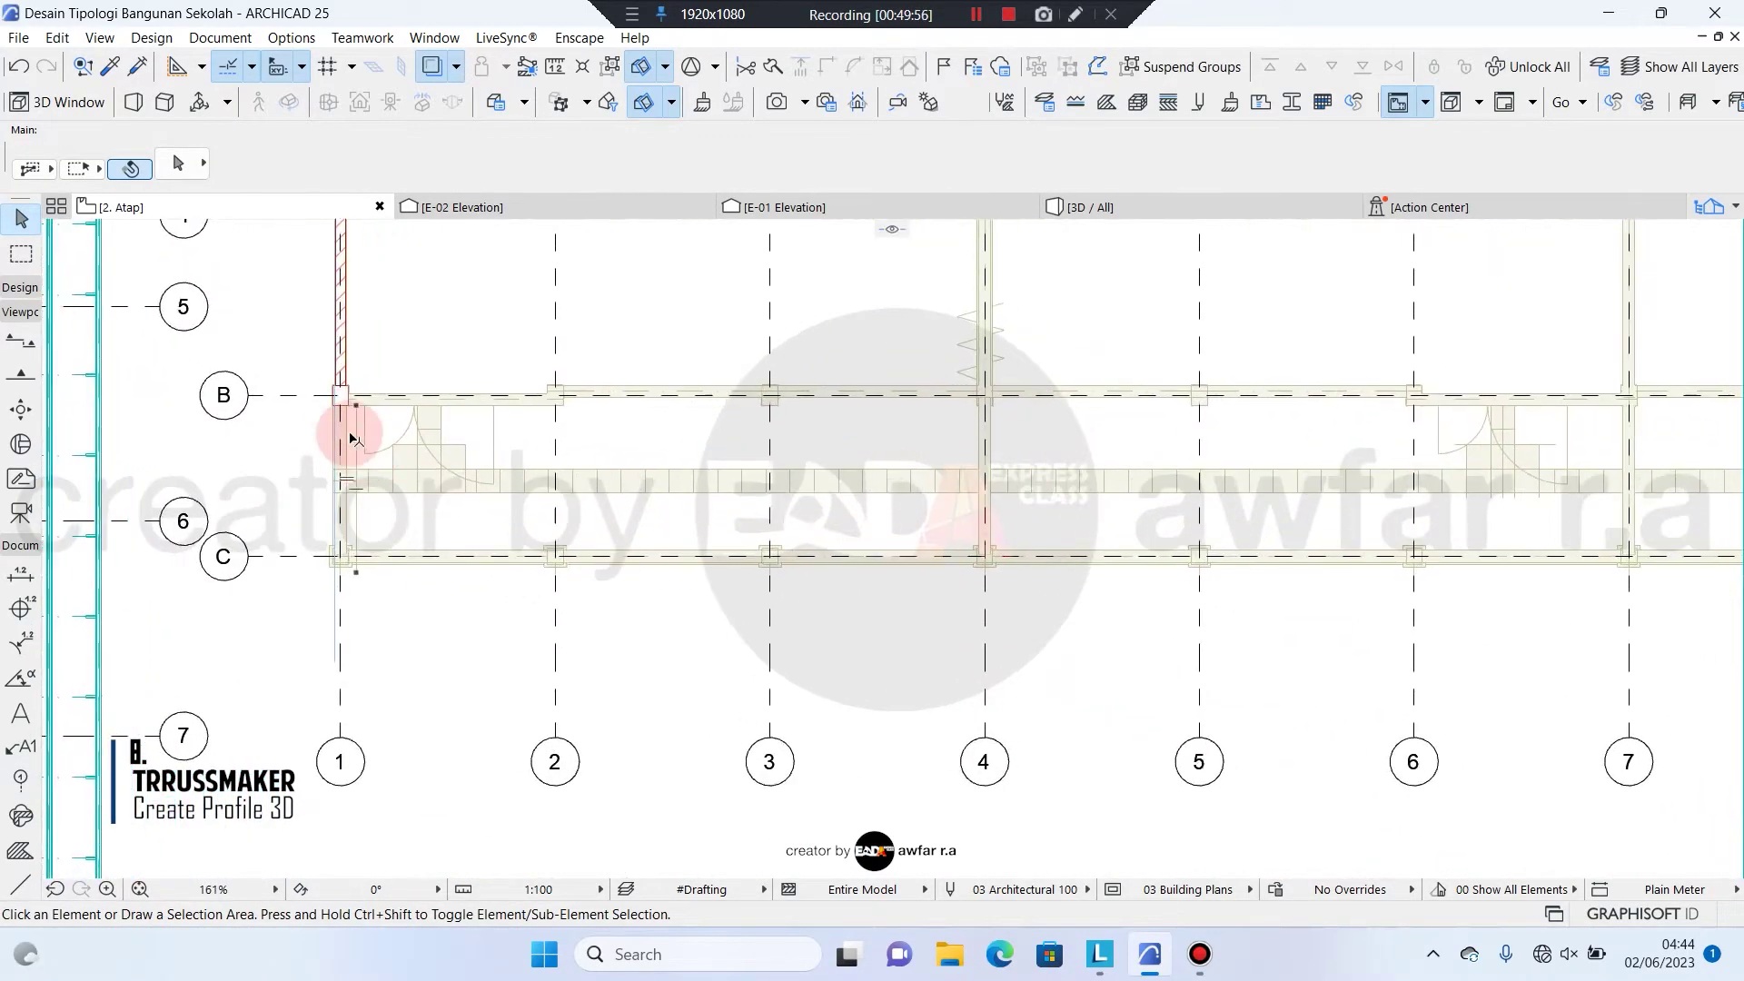
pyautogui.click(19, 289)
pyautogui.click(20, 384)
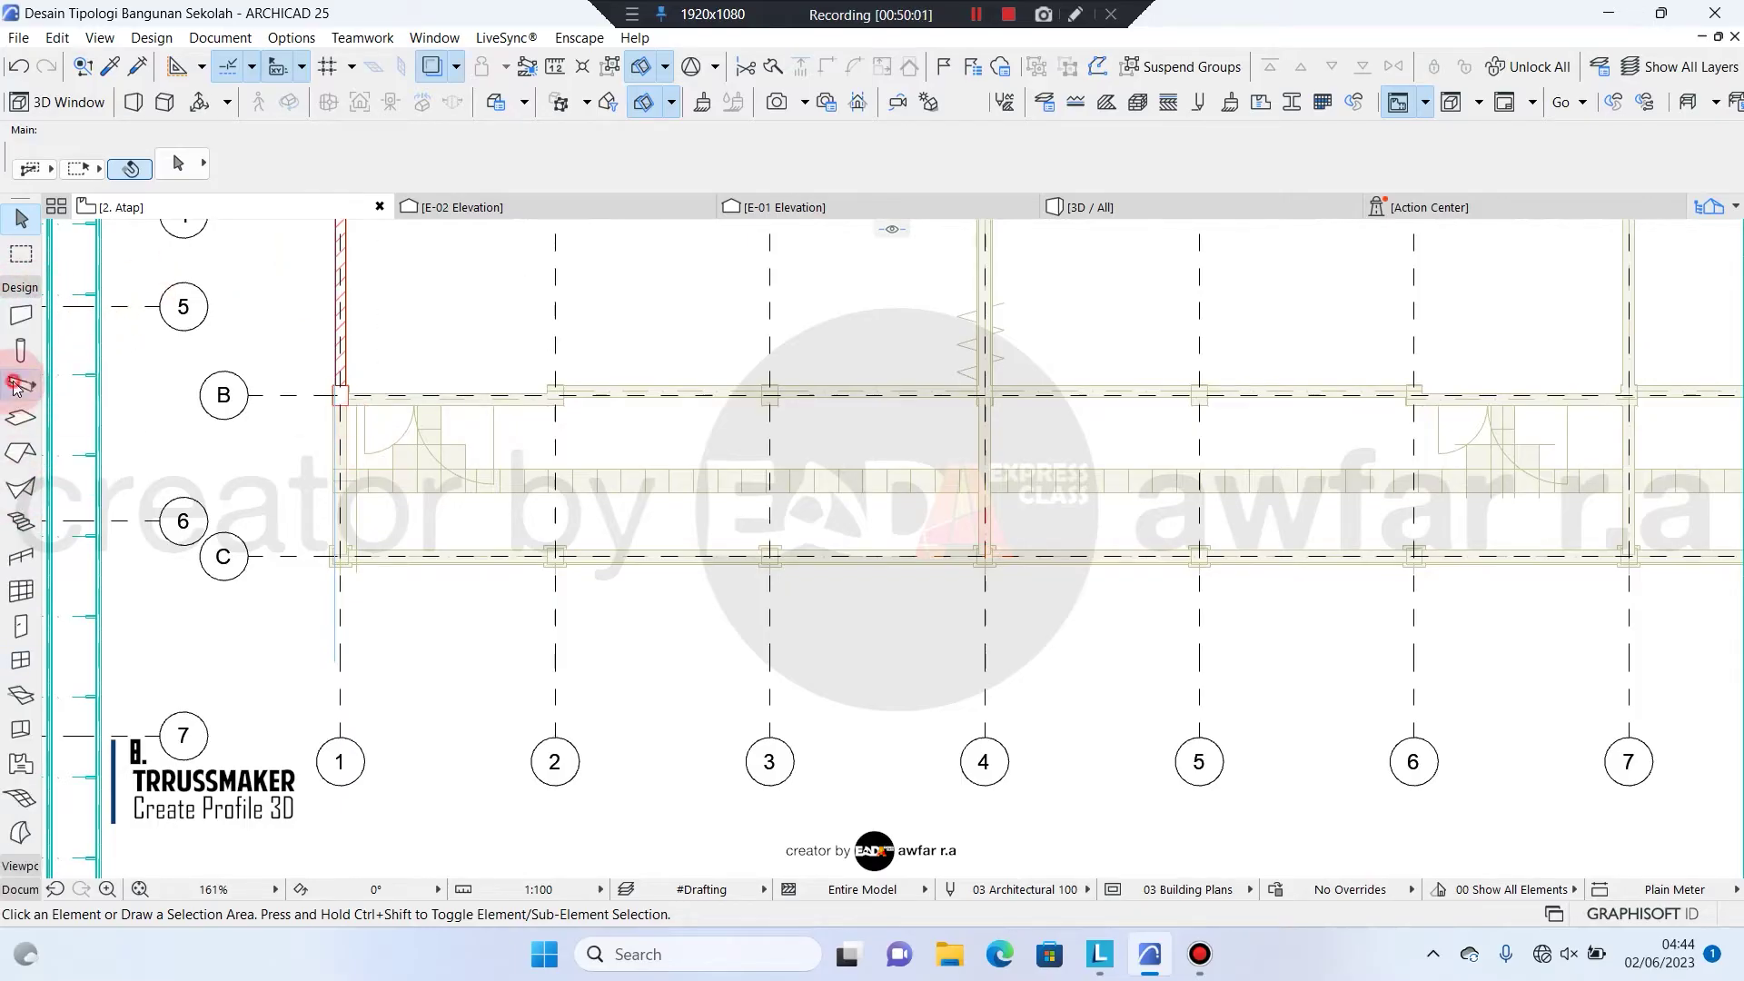
pyautogui.click(202, 171)
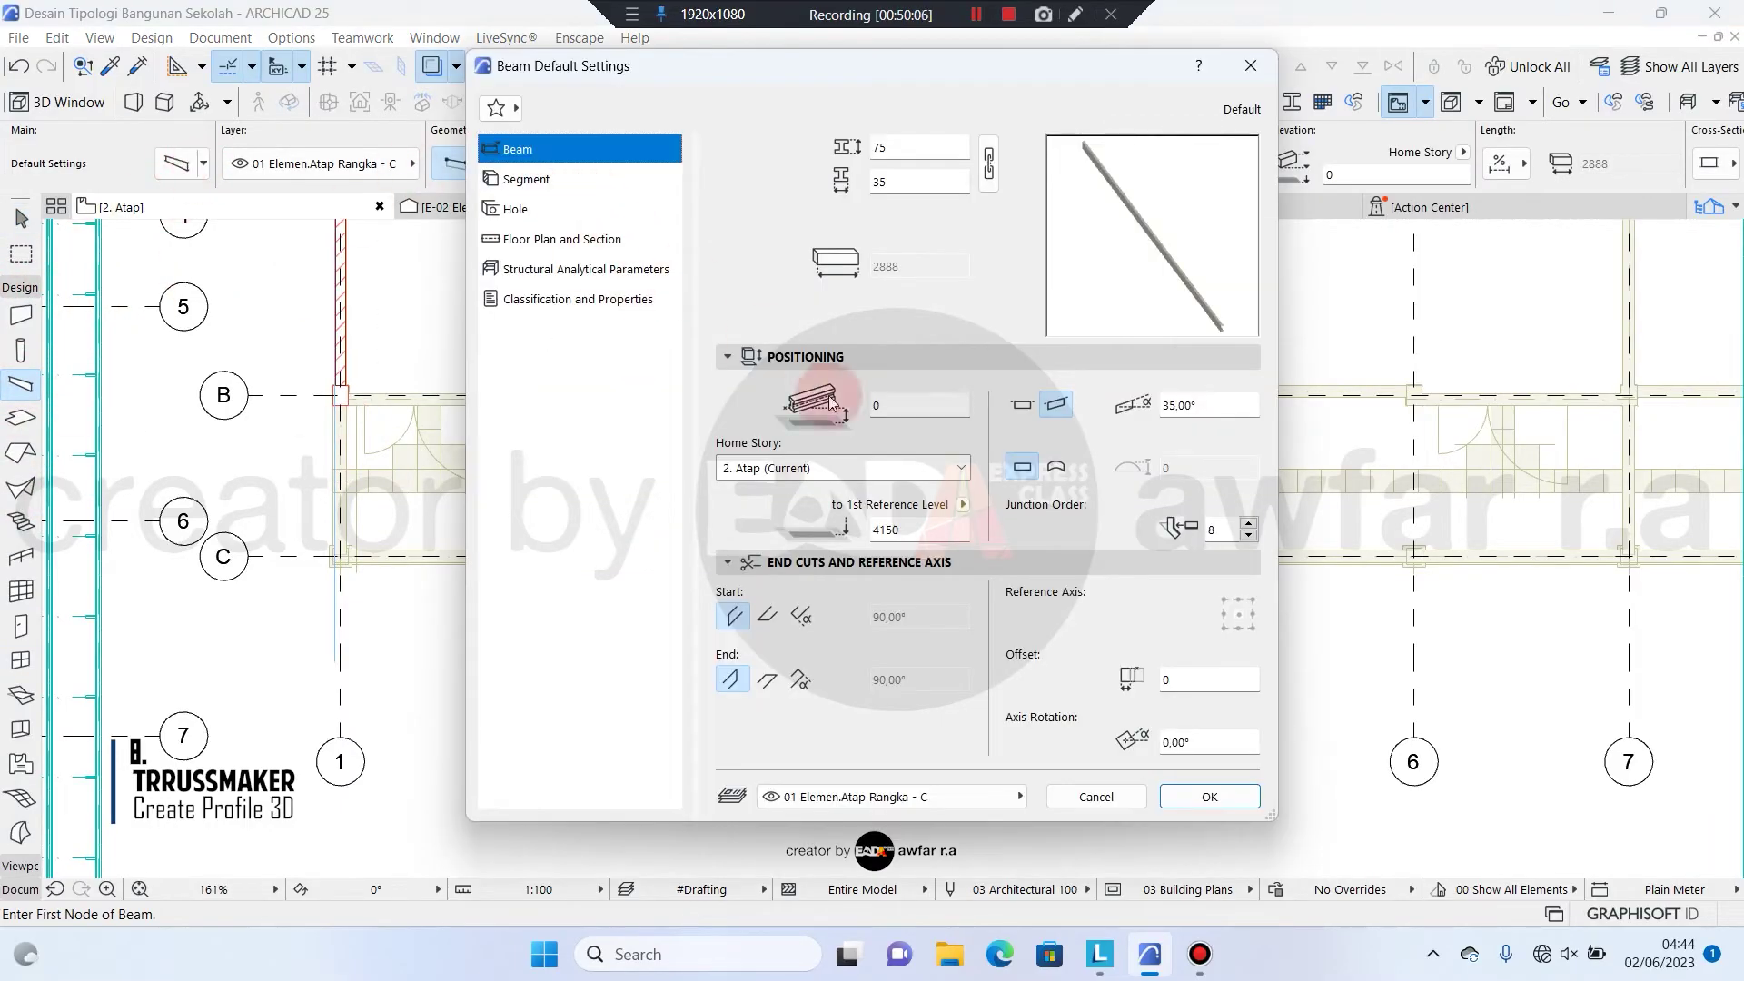
pyautogui.click(882, 468)
pyautogui.click(845, 494)
# Give the beam segment the complex profile #Steel V
pyautogui.click(527, 179)
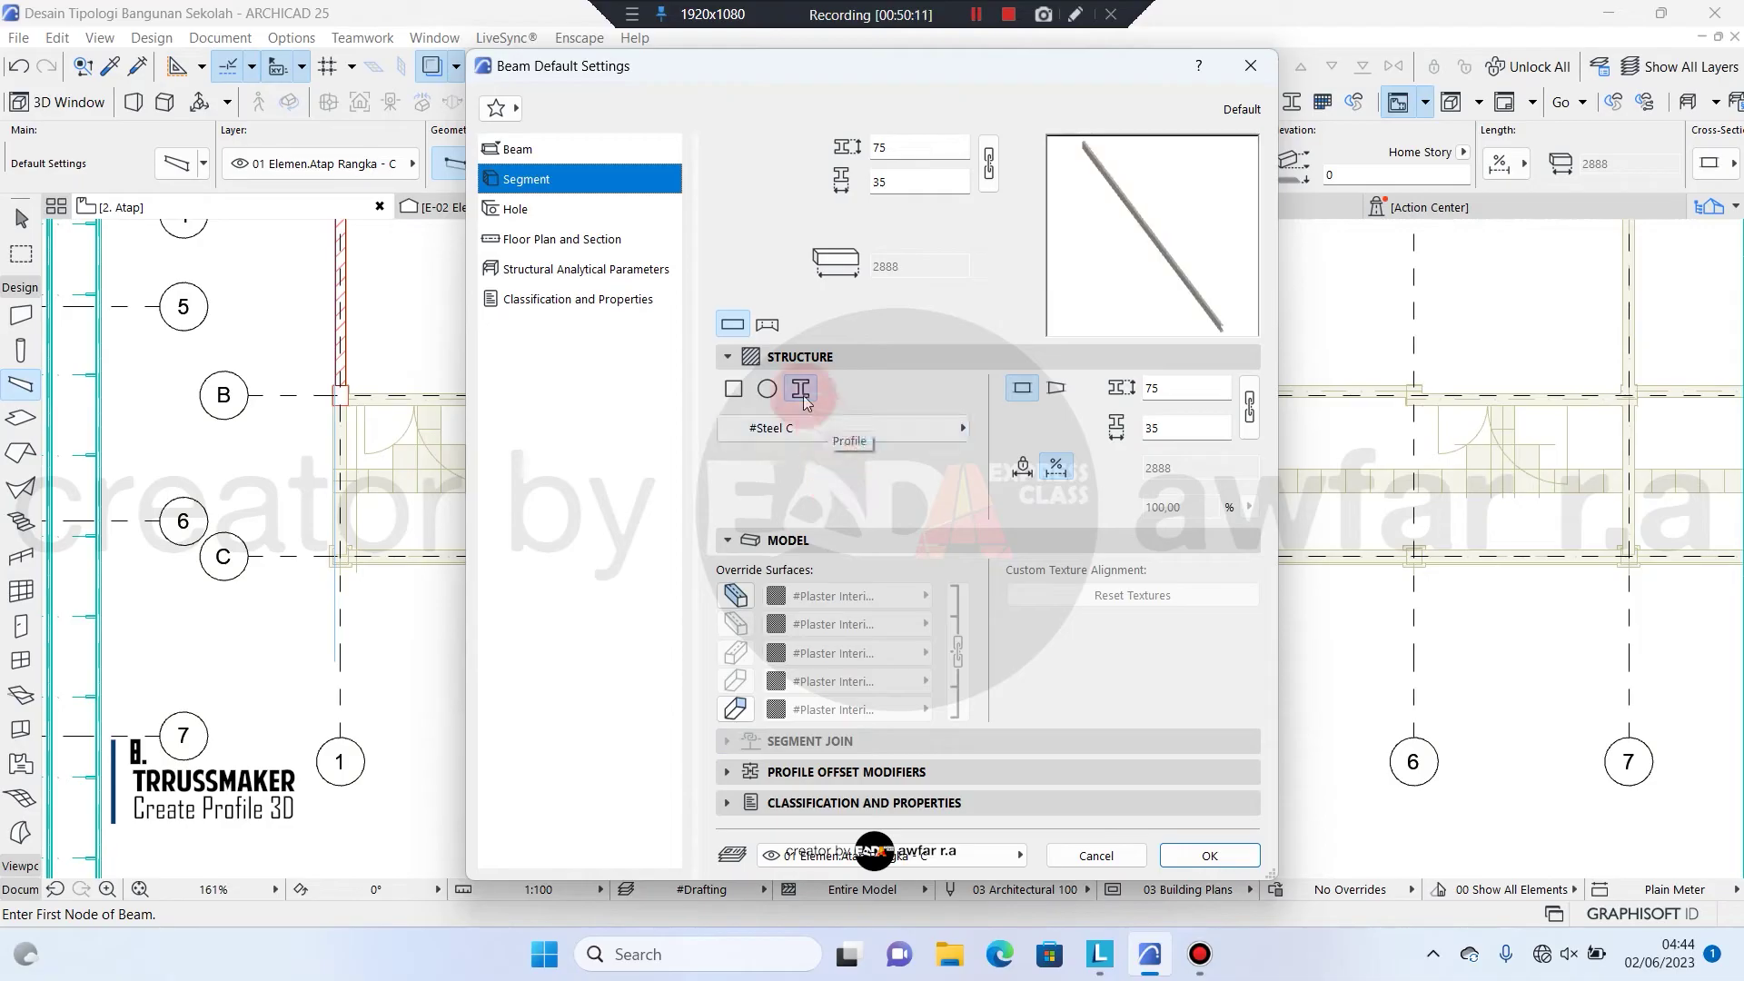
pyautogui.click(821, 428)
pyautogui.click(1119, 447)
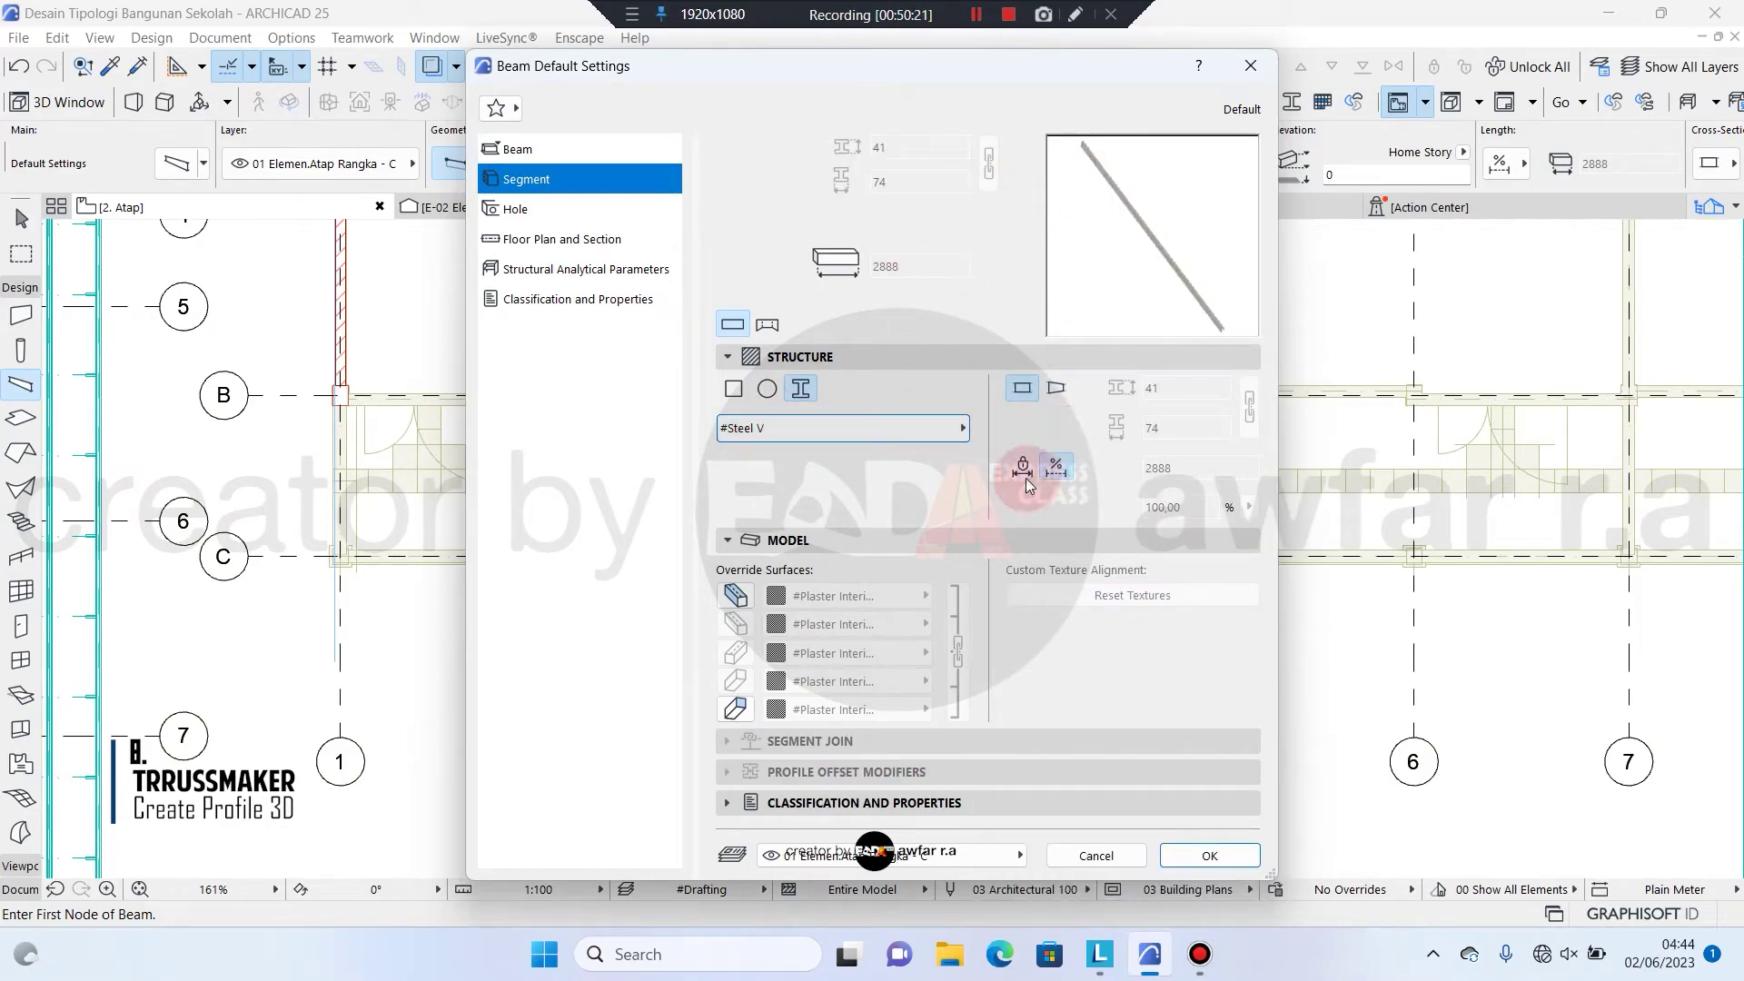
# Make the default beam horizontal, assign it to the layer 01 Elemen.Atap Rangka - V, and accept the settings
pyautogui.click(556, 151)
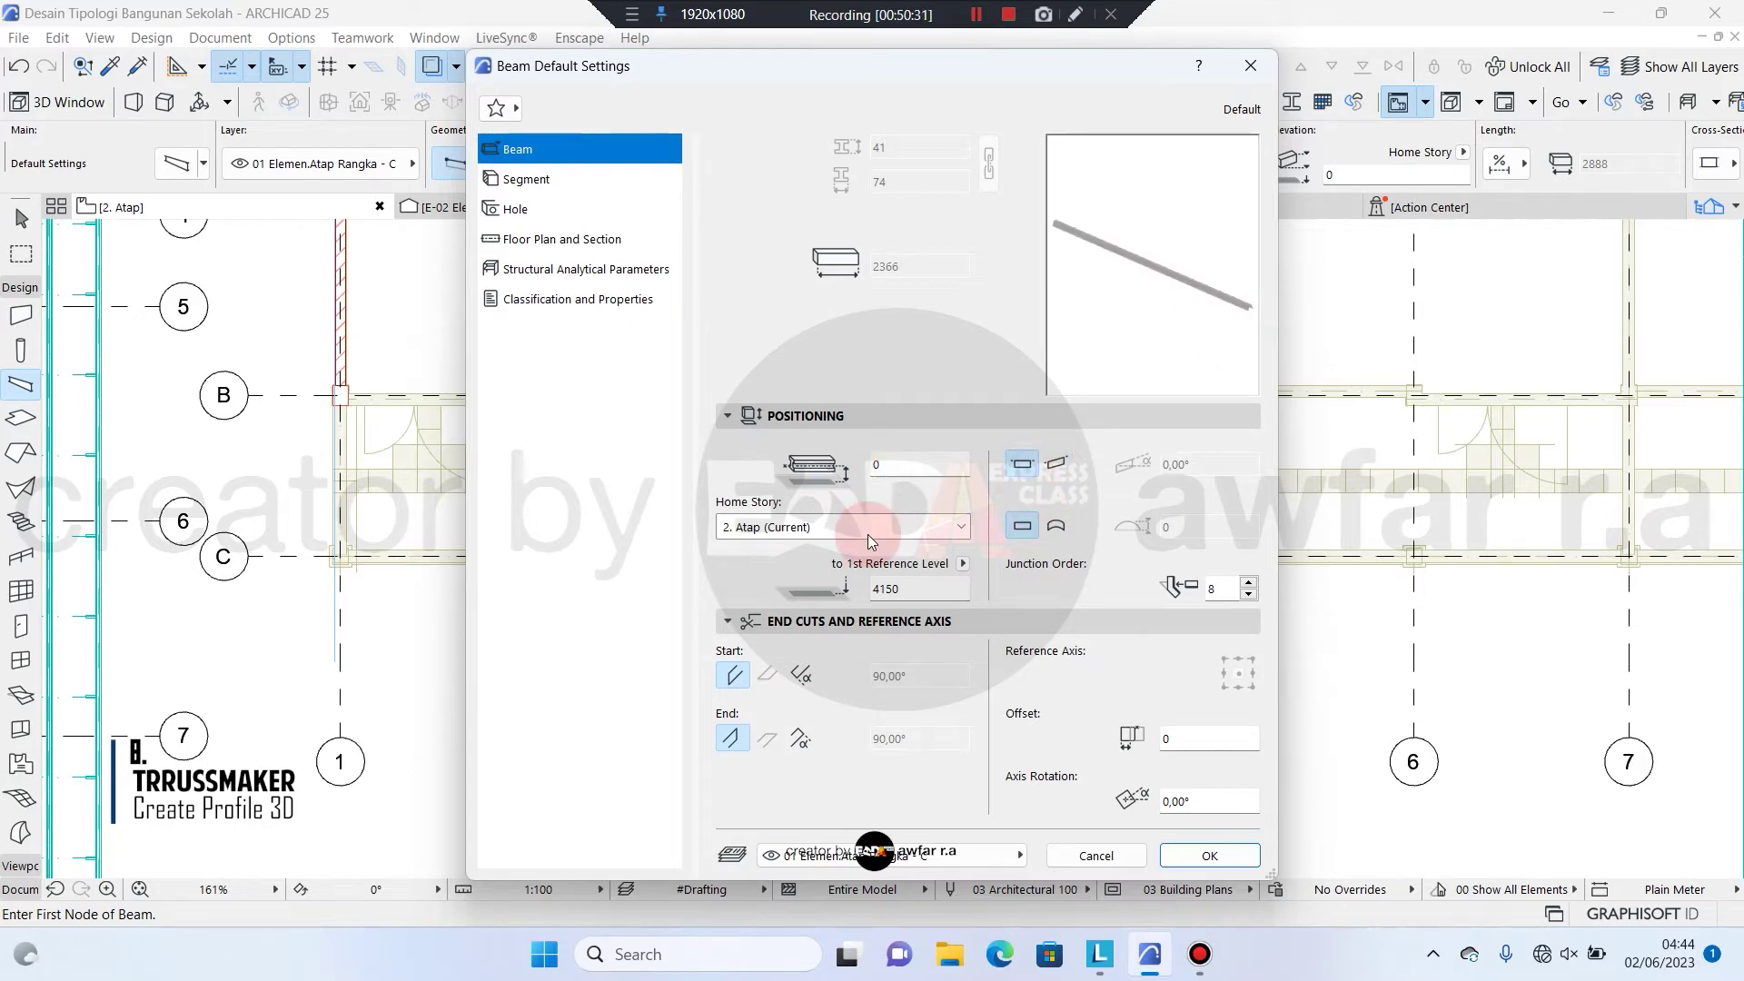
pyautogui.click(888, 855)
pyautogui.click(1119, 792)
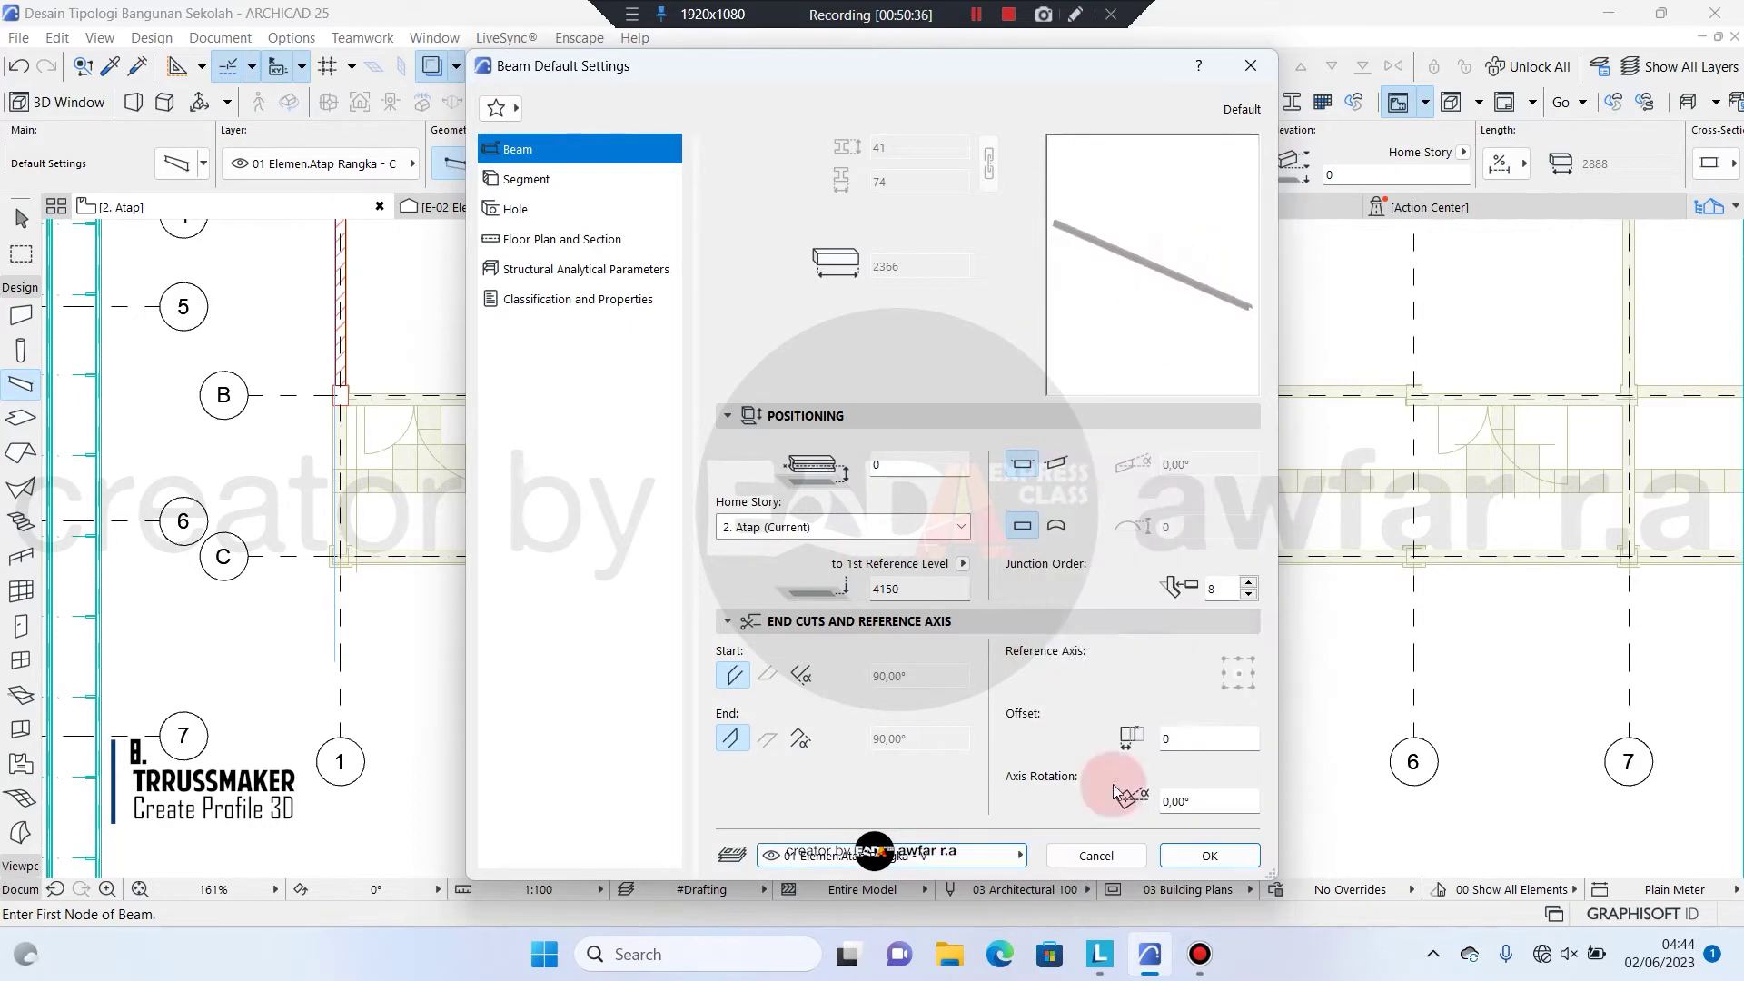
pyautogui.click(1204, 856)
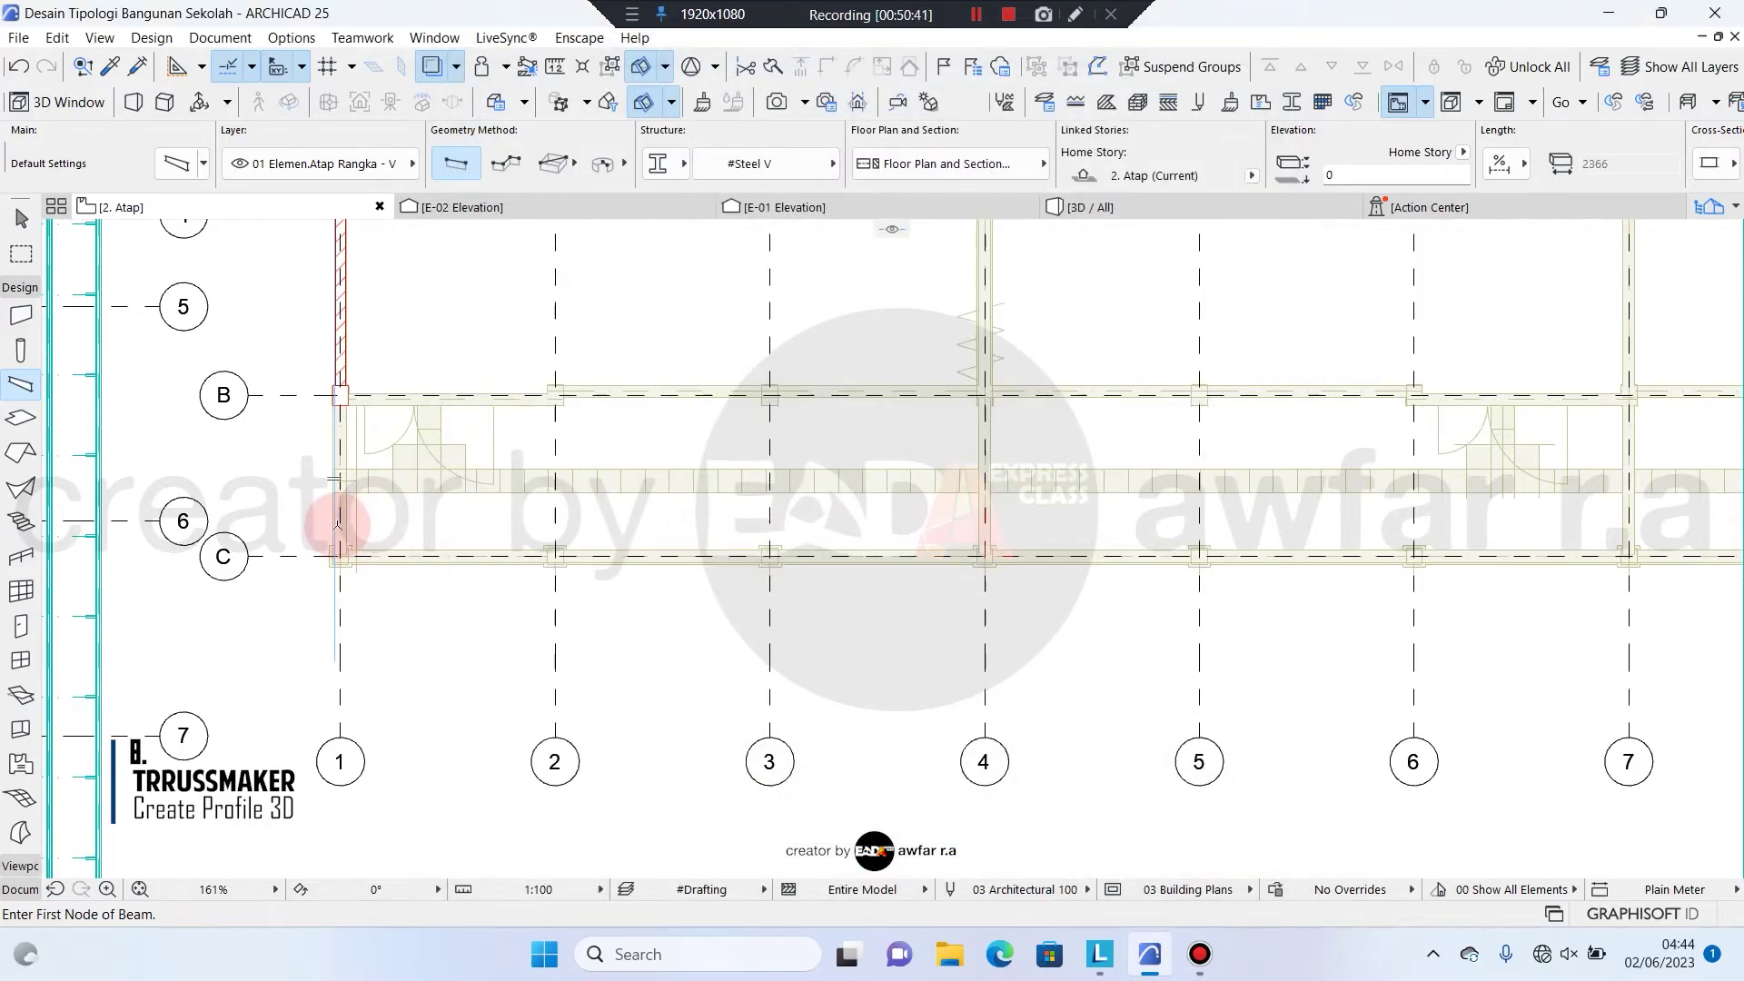
# Draw the #Steel V beam along gridline C from gridline 1 to gridline 13 on the 2. Atap floor plan
pyautogui.click(341, 555)
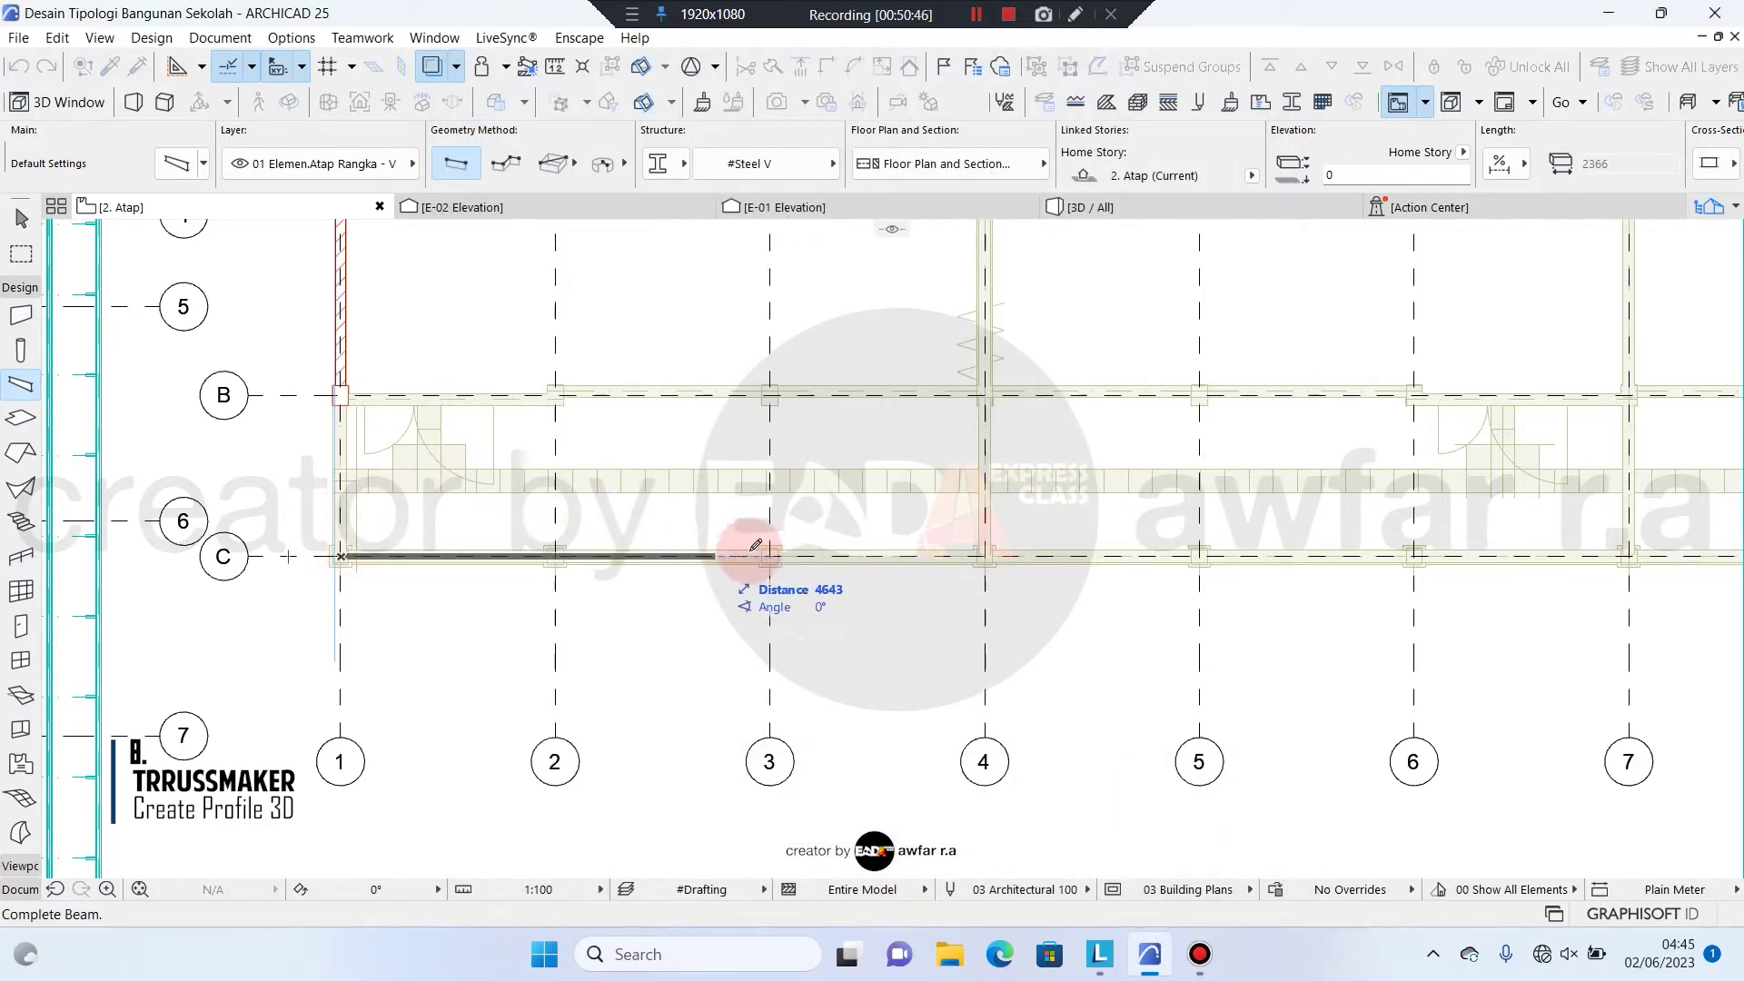
pyautogui.moveTo(1067, 557); pyautogui.dragTo(351, 514, button='middle')
pyautogui.scroll(-3, 347, 513)
pyautogui.moveTo(858, 497); pyautogui.dragTo(521, 498, button='middle')
pyautogui.scroll(6, 1079, 502)
pyautogui.scroll(2, 1082, 504)
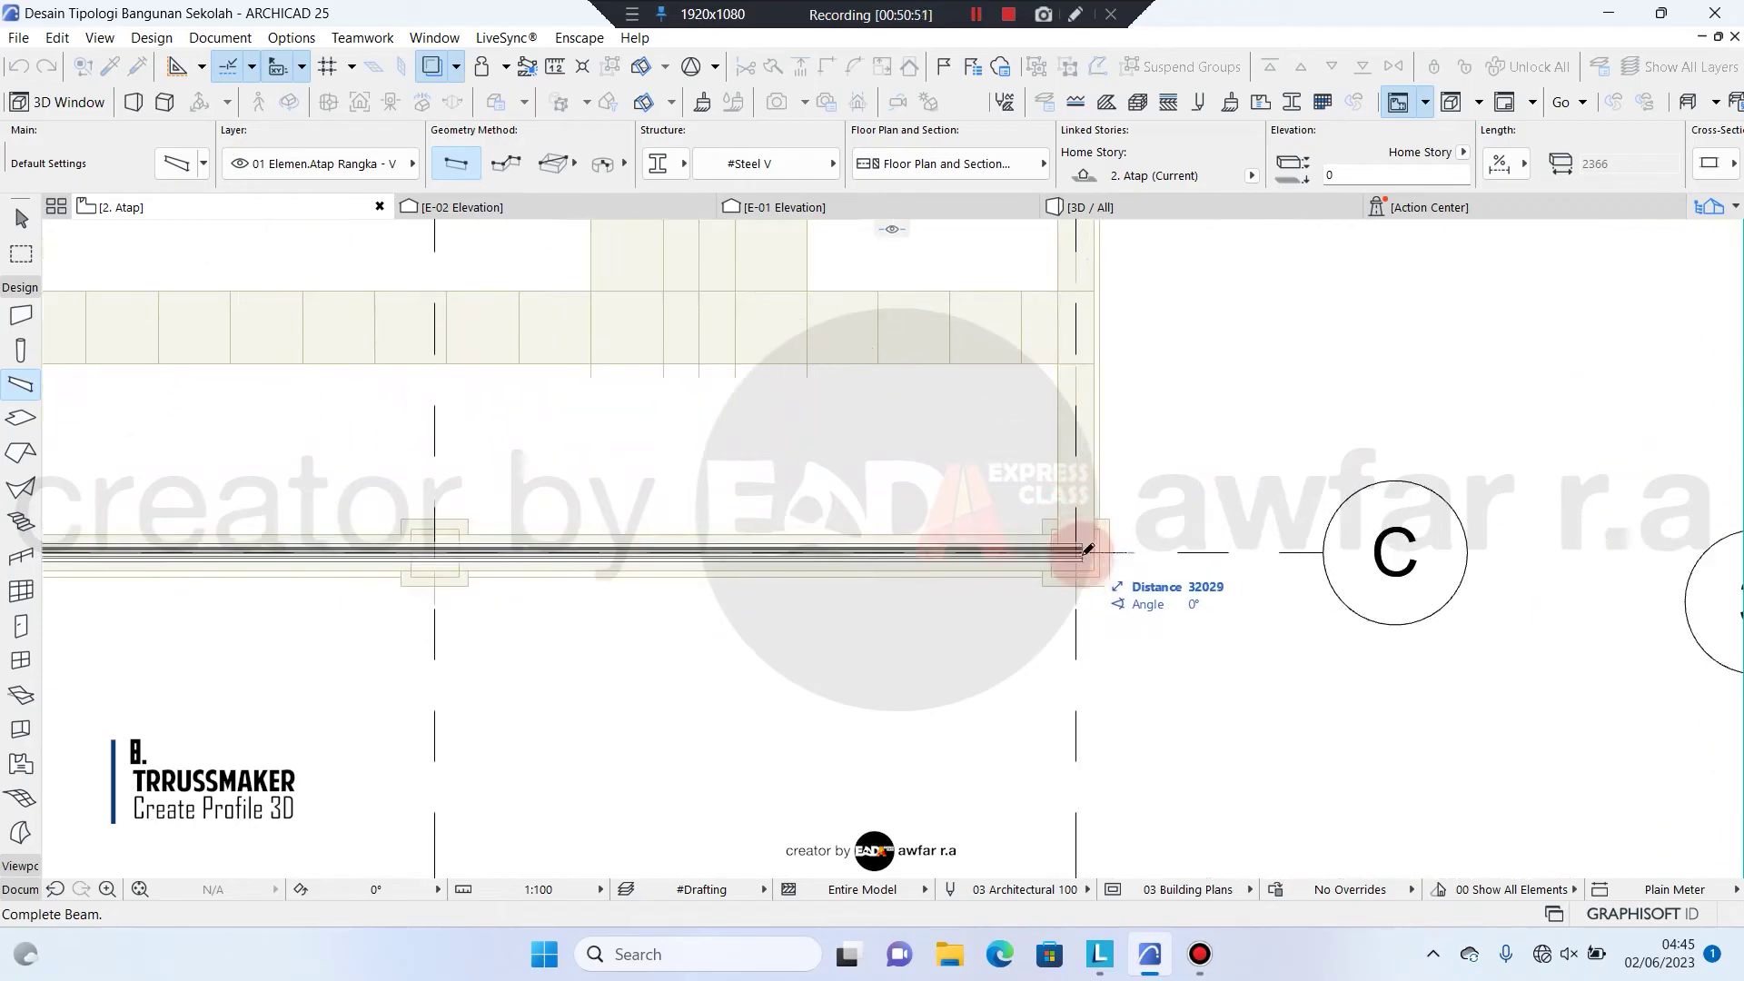
pyautogui.click(1076, 552)
pyautogui.scroll(-9, 1197, 489)
pyautogui.press('Escape')
pyautogui.moveTo(472, 562); pyautogui.dragTo(1304, 573, button='middle')
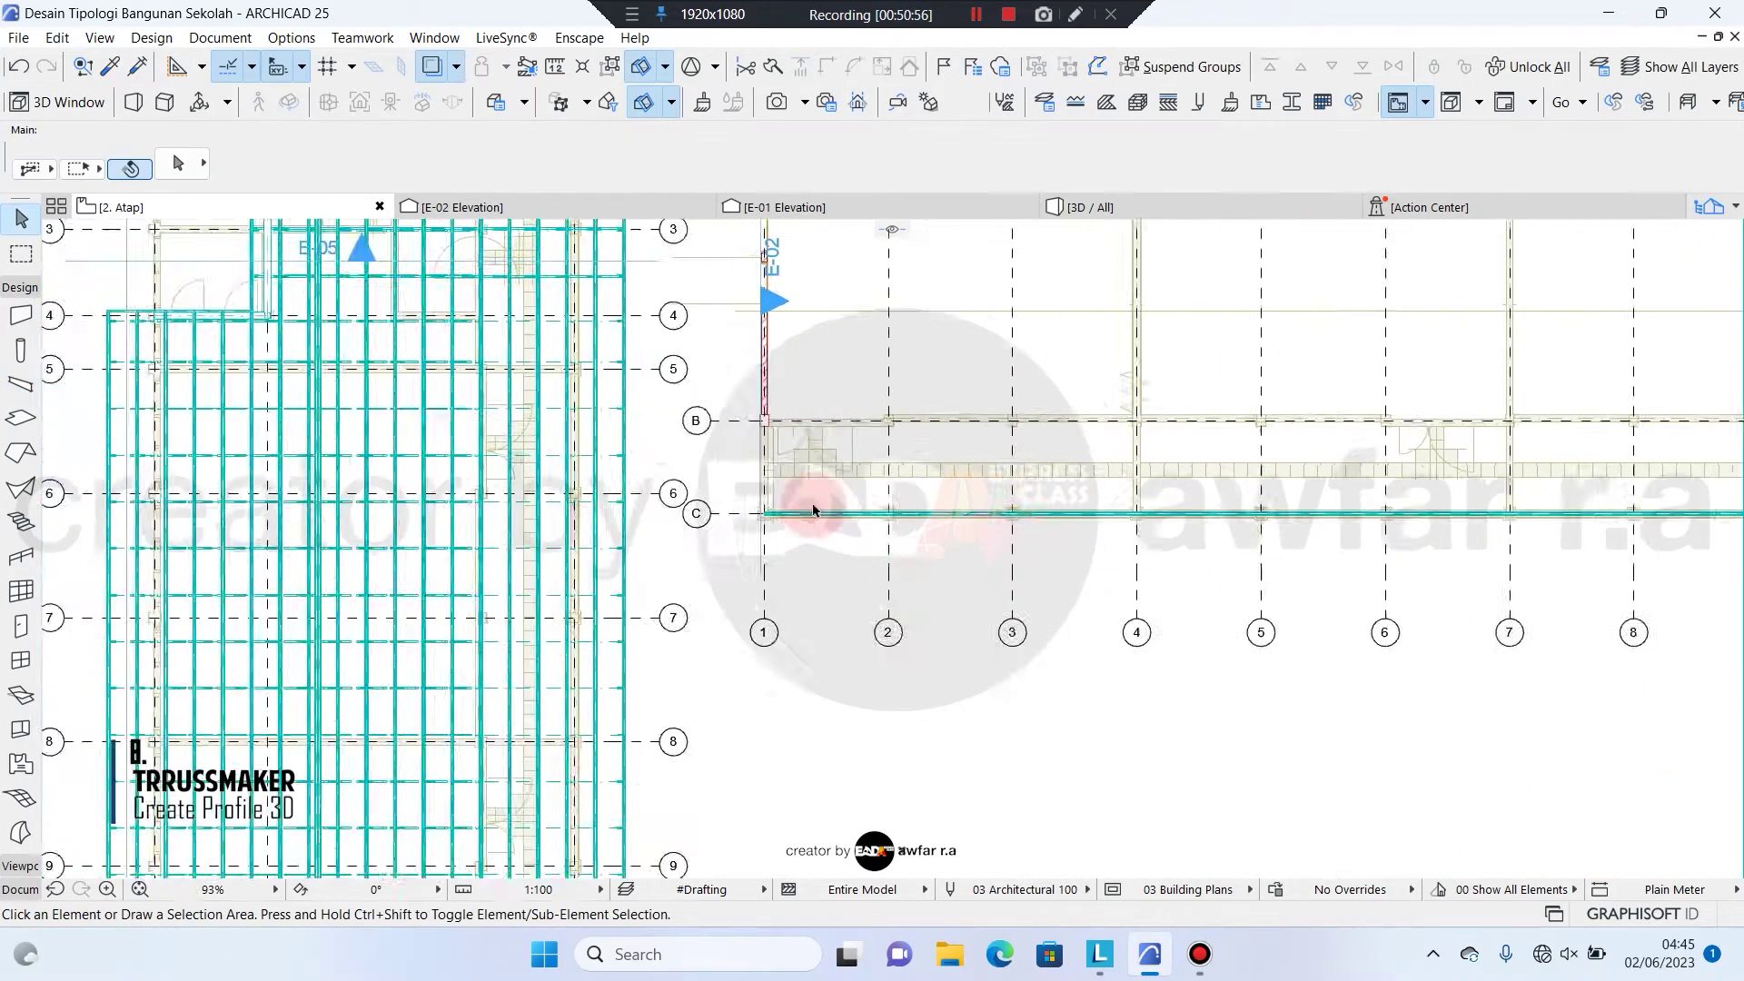
pyautogui.scroll(15, 763, 513)
pyautogui.scroll(2, 806, 572)
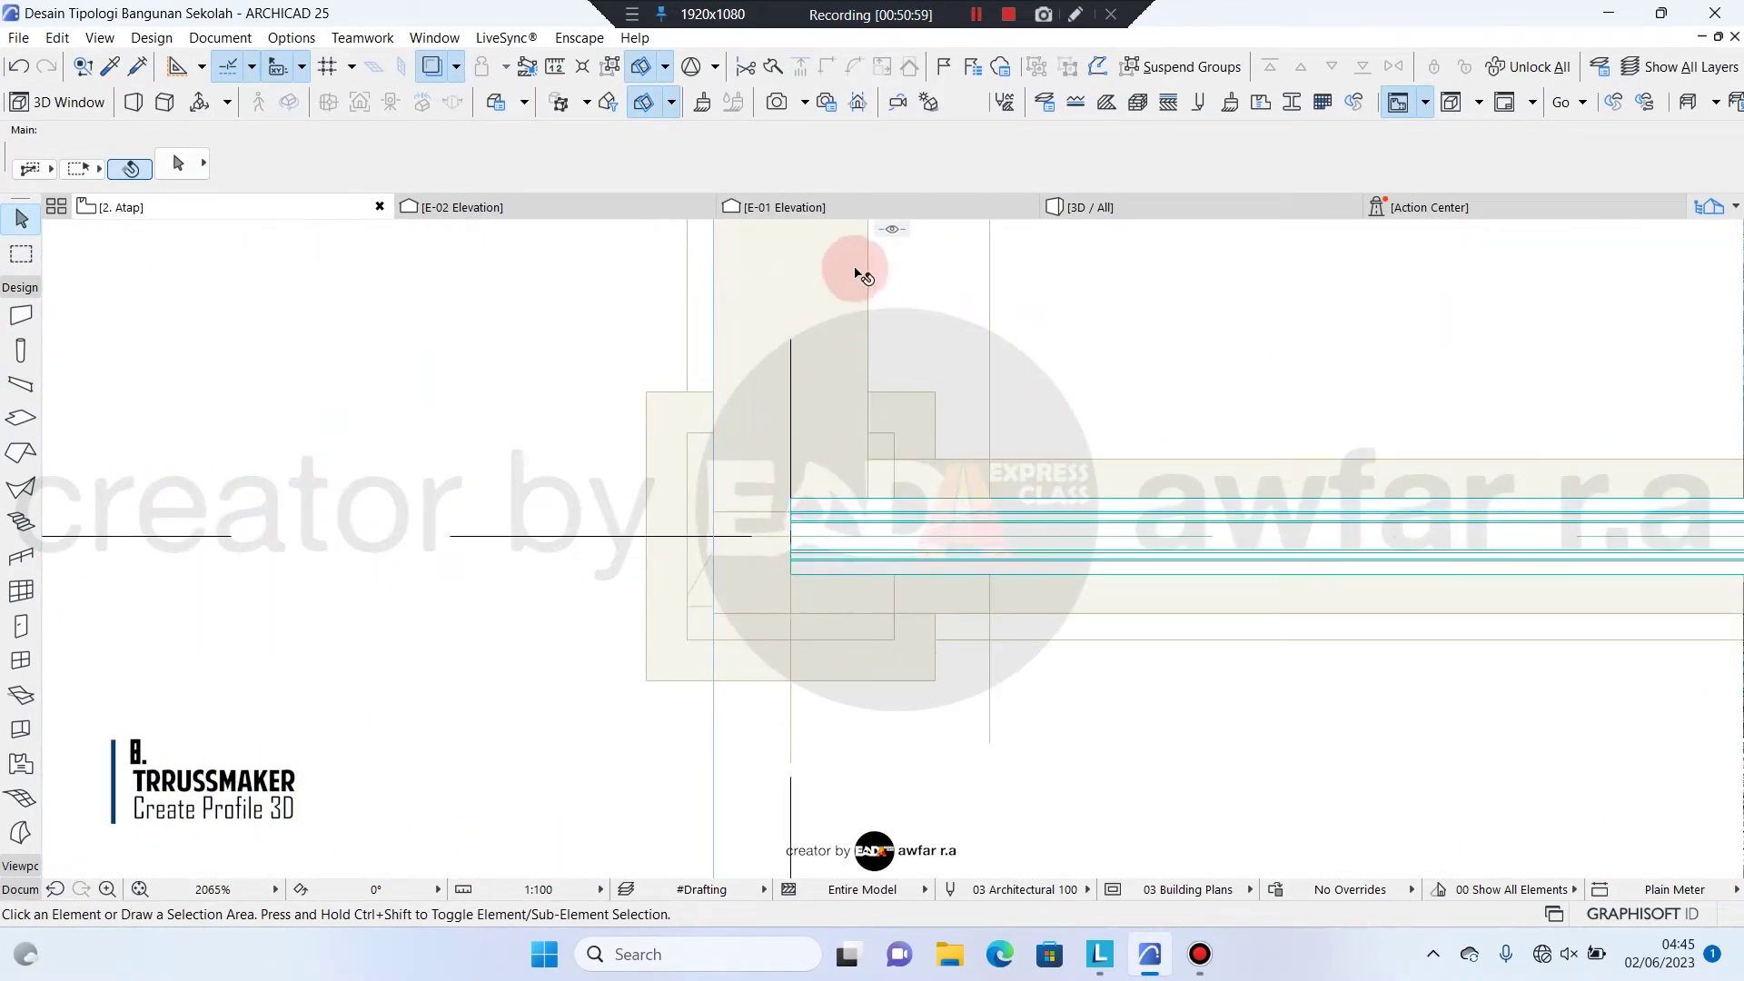
# In the 3D view, set the axis rotation angle of the new steel V beam to -35°
pyautogui.click(1112, 203)
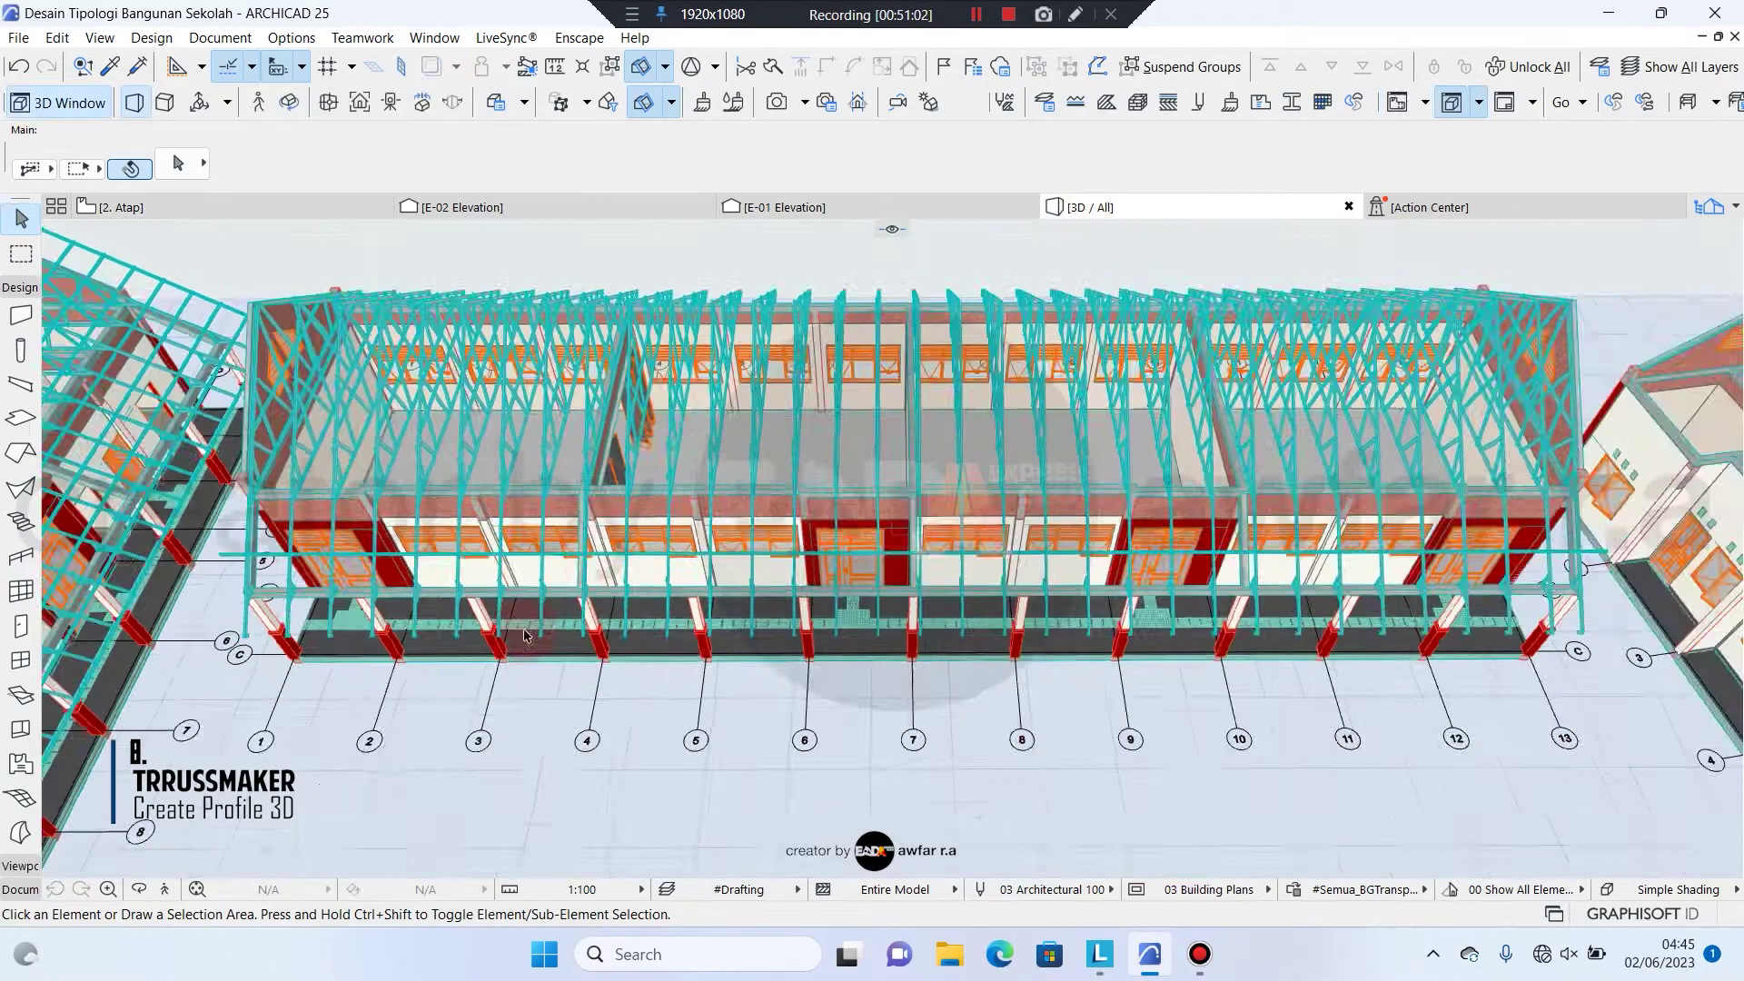
pyautogui.keyDown('shift'); pyautogui.moveTo(563, 636); pyautogui.dragTo(791, 605, button='middle'); pyautogui.keyUp('shift')
pyautogui.scroll(8, 790, 605)
pyautogui.scroll(-6, 797, 613)
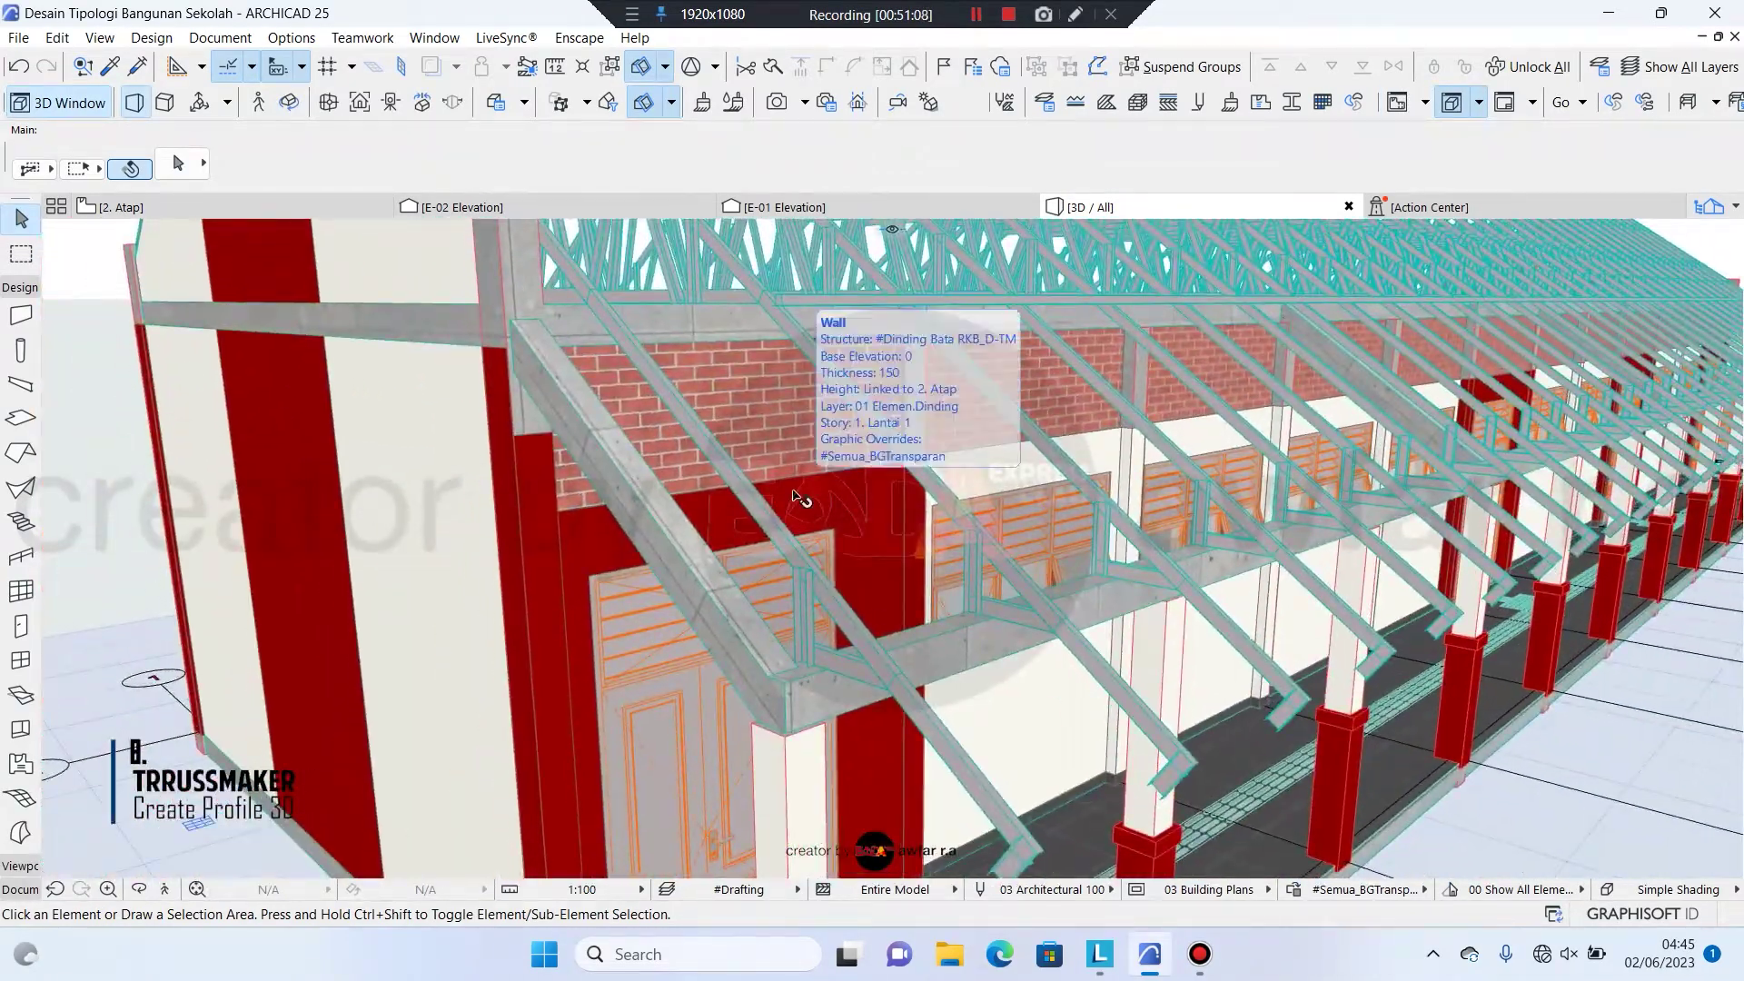
pyautogui.keyDown('shift'); pyautogui.moveTo(781, 427); pyautogui.dragTo(761, 411, button='middle'); pyautogui.keyUp('shift')
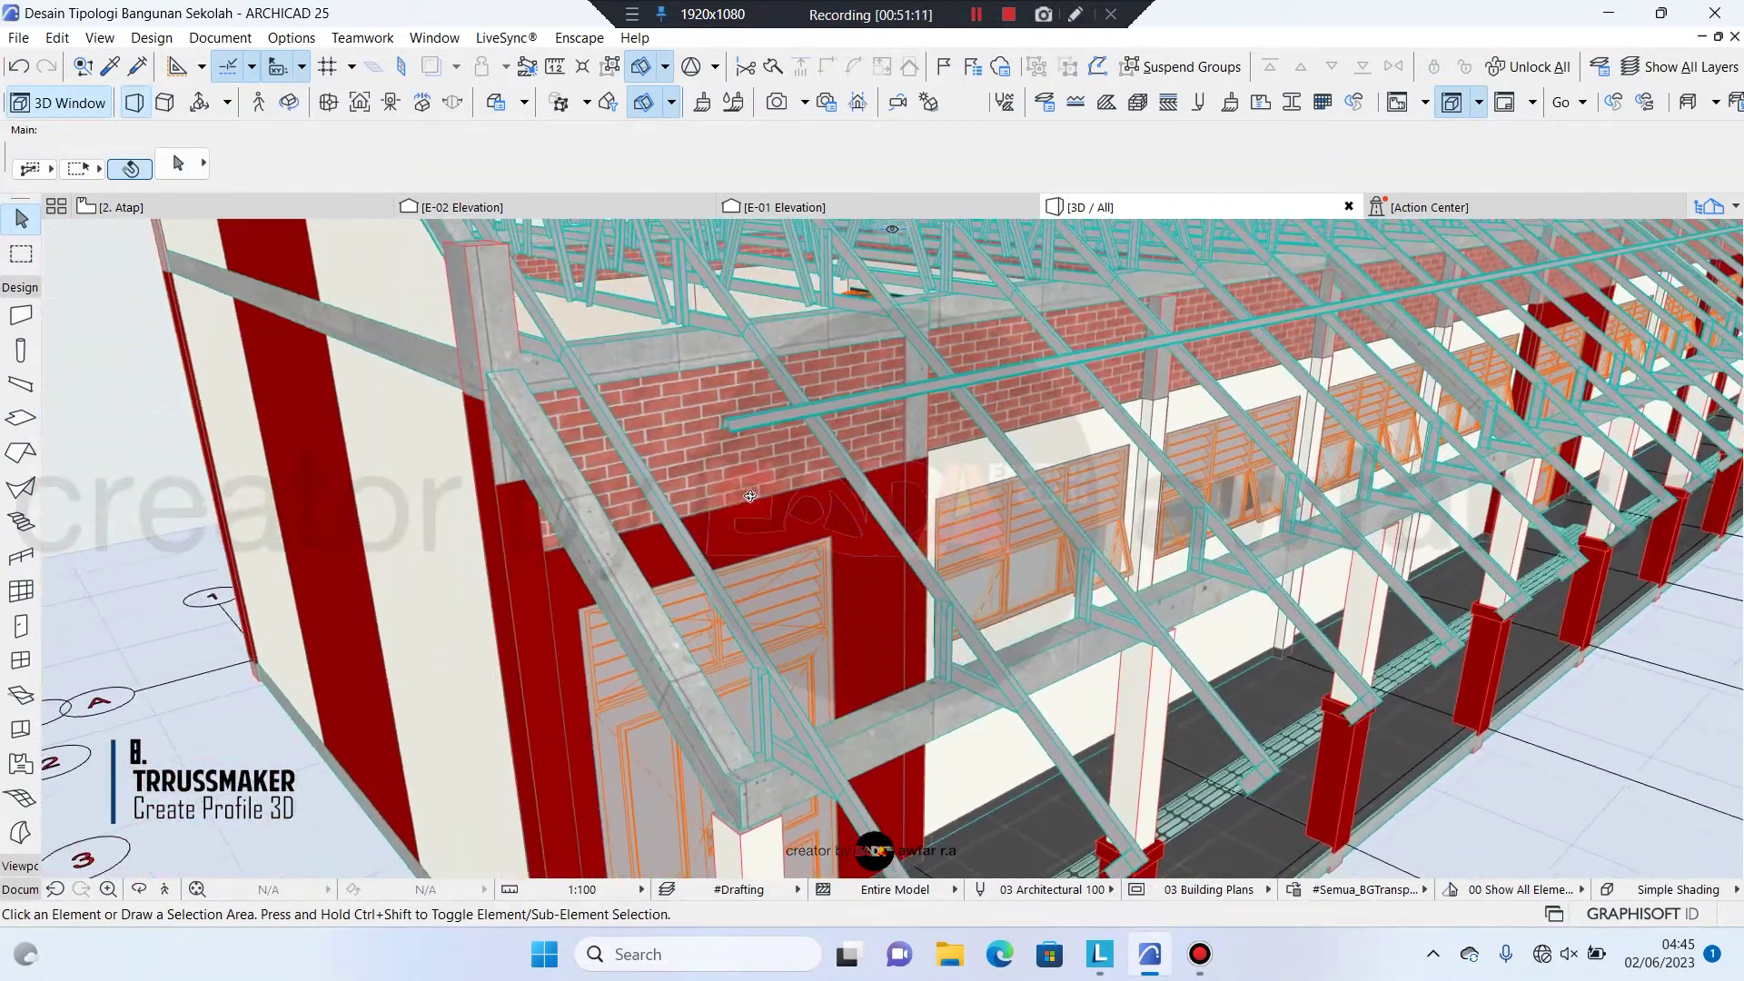
pyautogui.scroll(3, 746, 416)
pyautogui.click(756, 427)
pyautogui.scroll(-3, 969, 157)
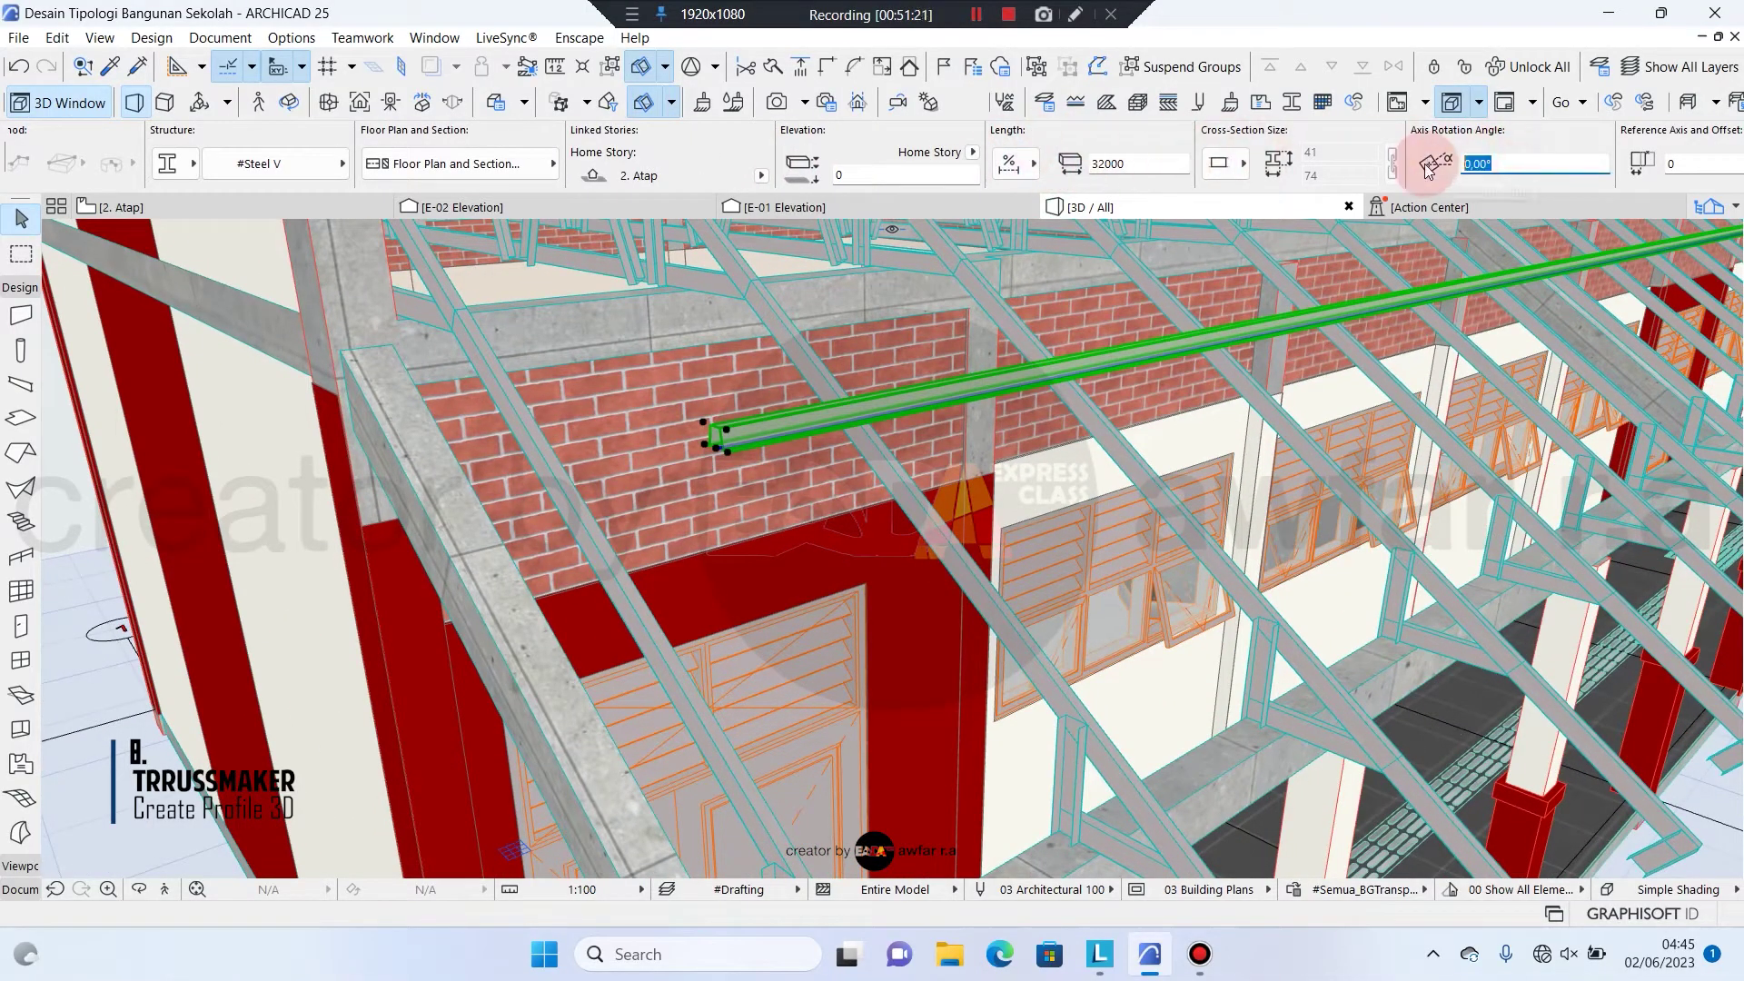
pyautogui.press('Return')
pyautogui.moveTo(1514, 165); pyautogui.dragTo(1432, 164)
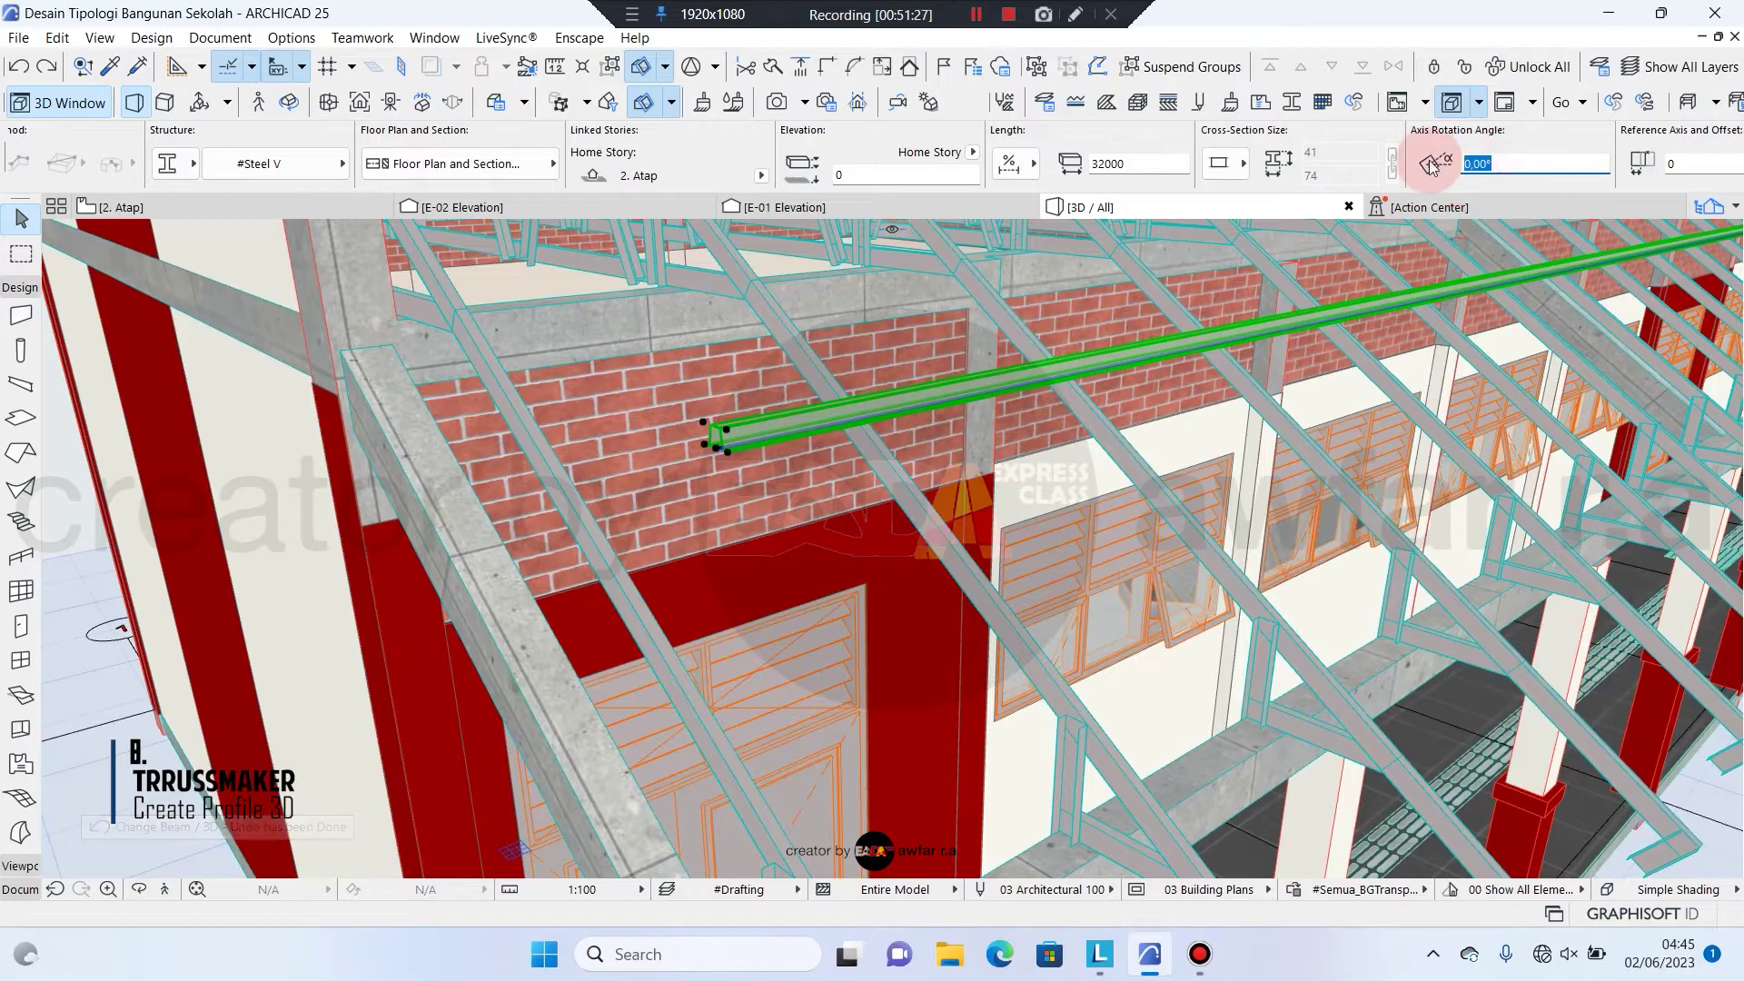
pyautogui.write('-35')
pyautogui.press('Return')
pyautogui.write('35')
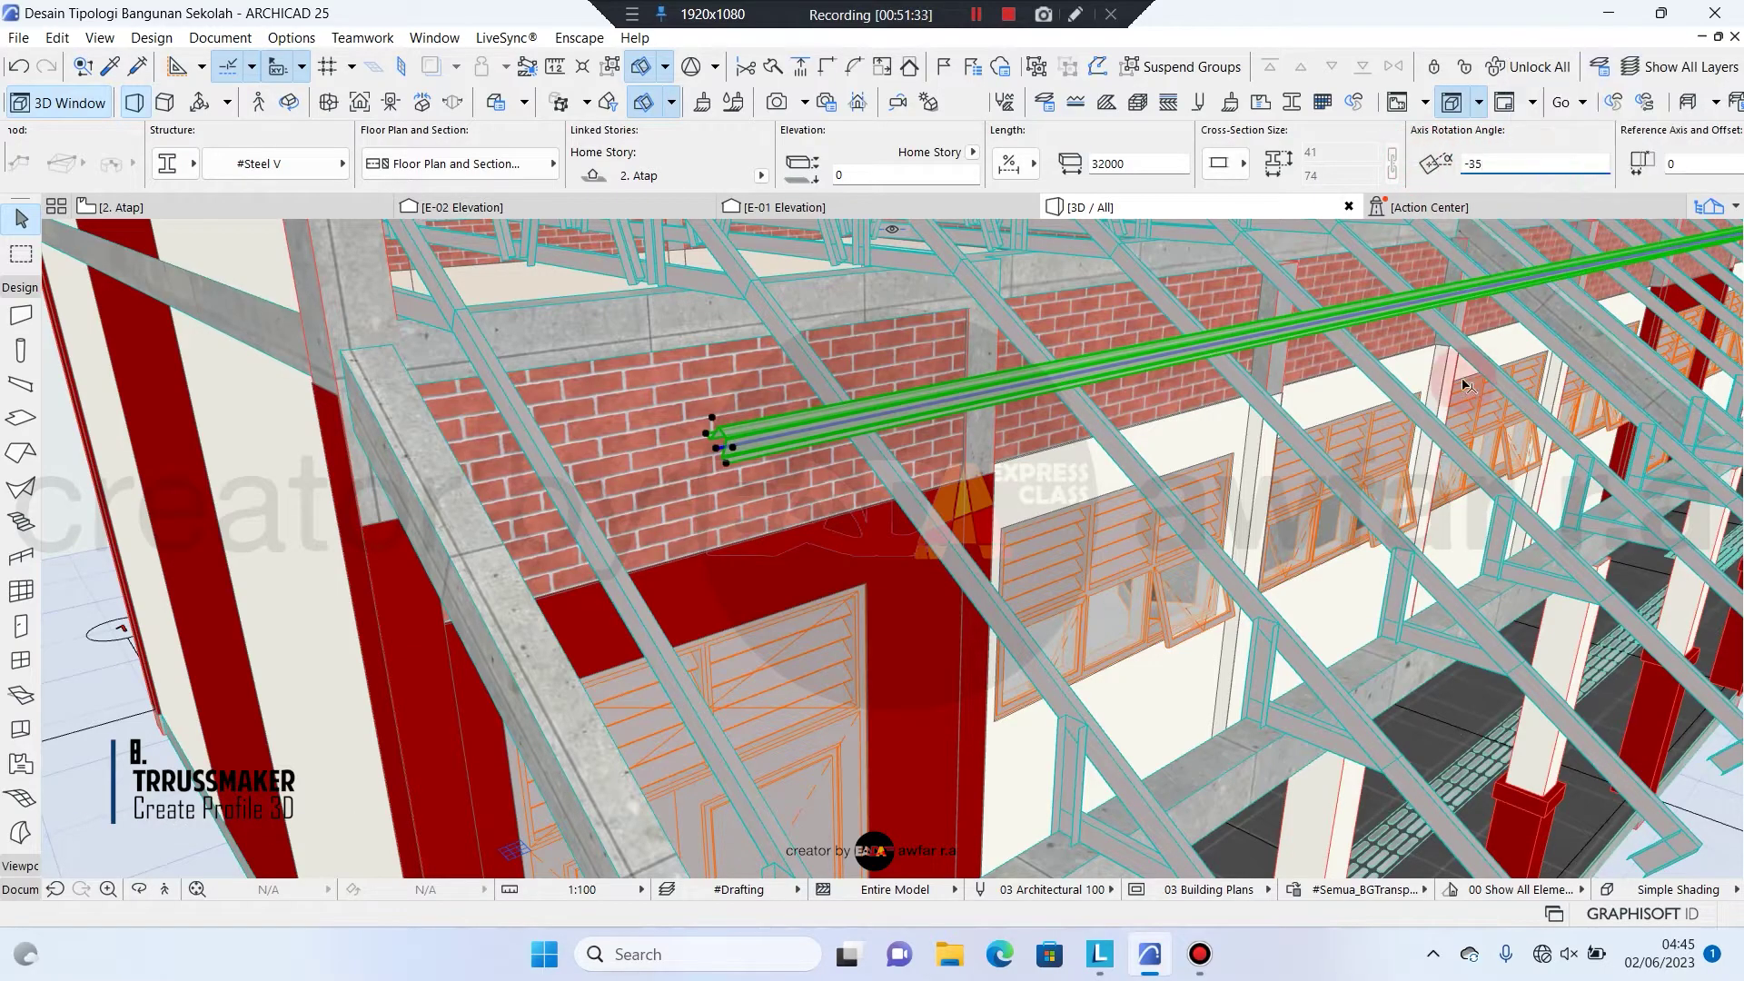
pyautogui.moveTo(845, 427); pyautogui.dragTo(1076, 403, button='middle')
pyautogui.scroll(2, 1283, 363)
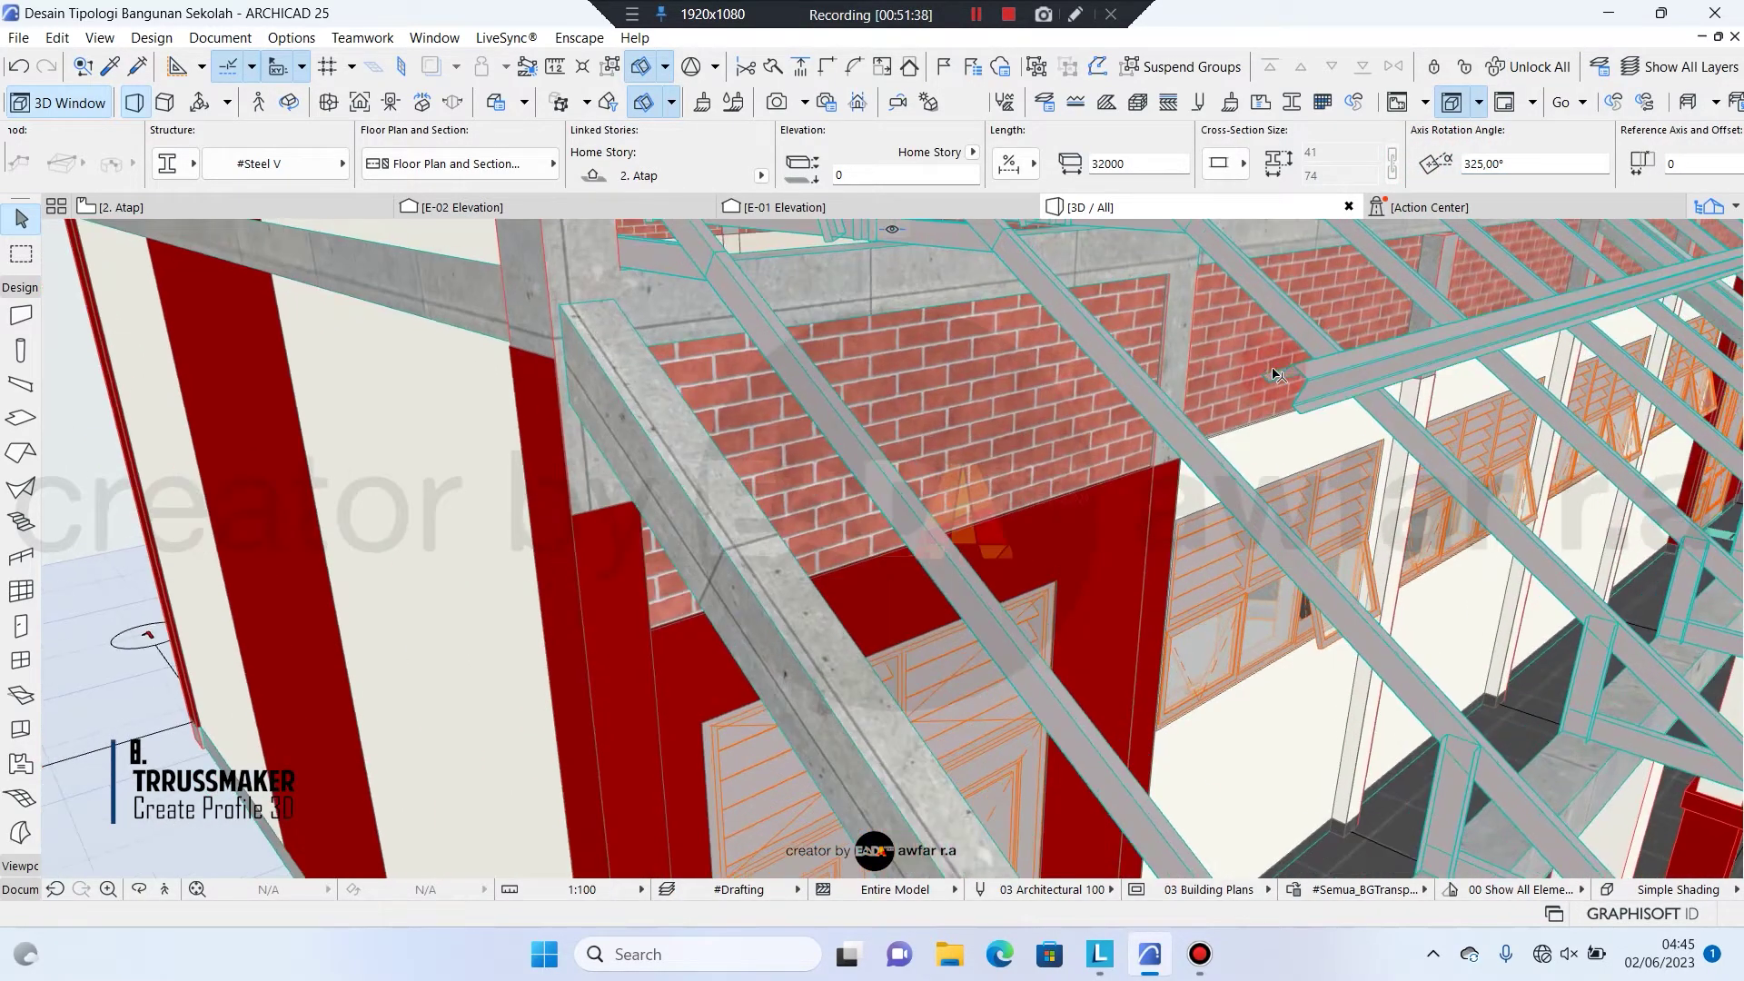
pyautogui.press('Escape')
pyautogui.scroll(2, 1286, 366)
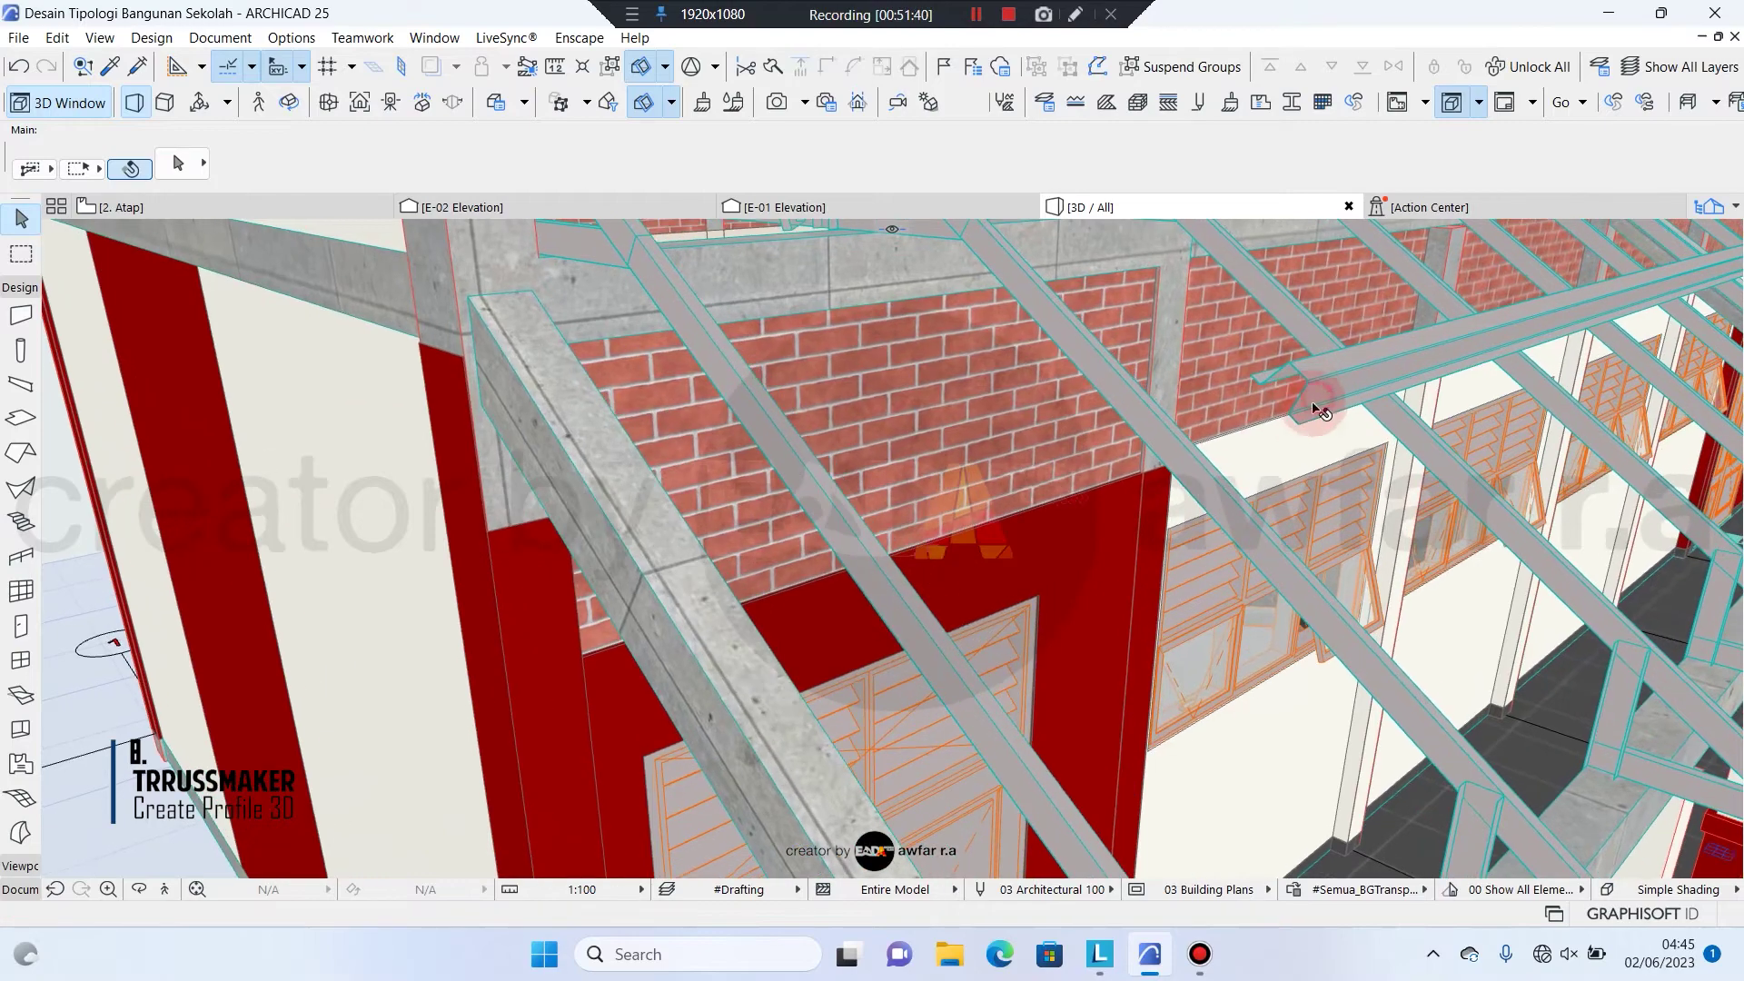
# Move the steel V beam down in 3D from its profile corner to the lower eave end of the first truss
pyautogui.click(1319, 410)
pyautogui.scroll(2, 1305, 432)
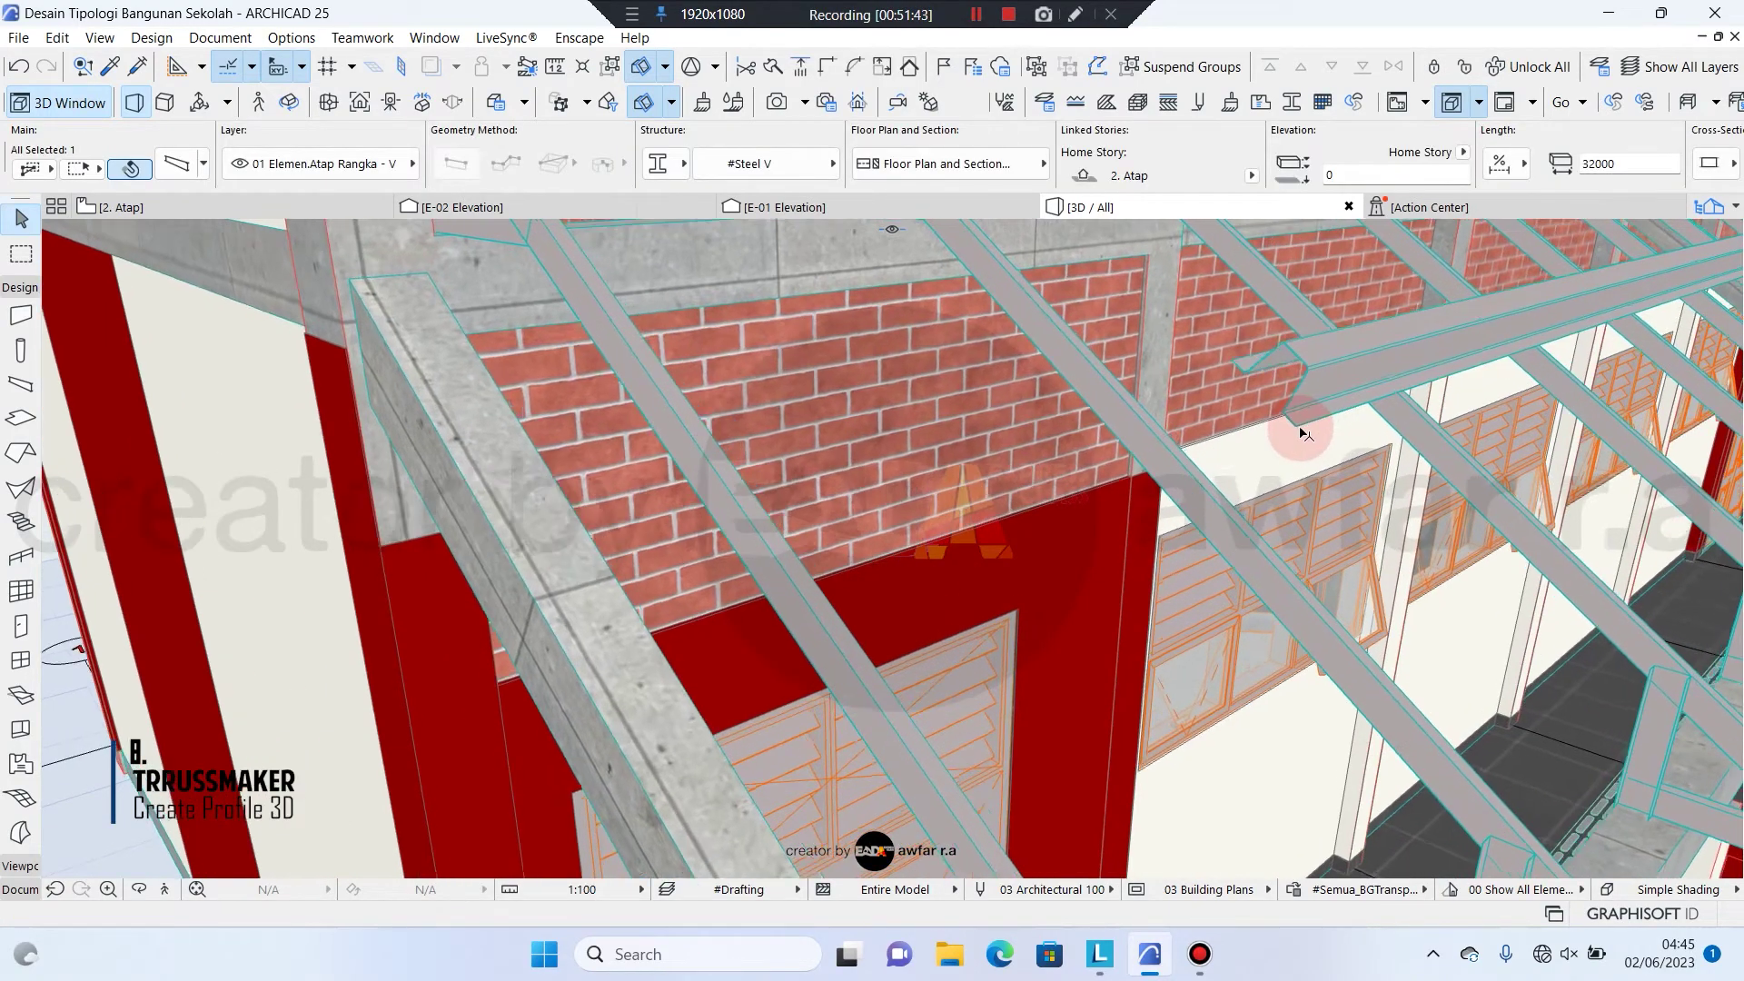
pyautogui.scroll(5, 1305, 434)
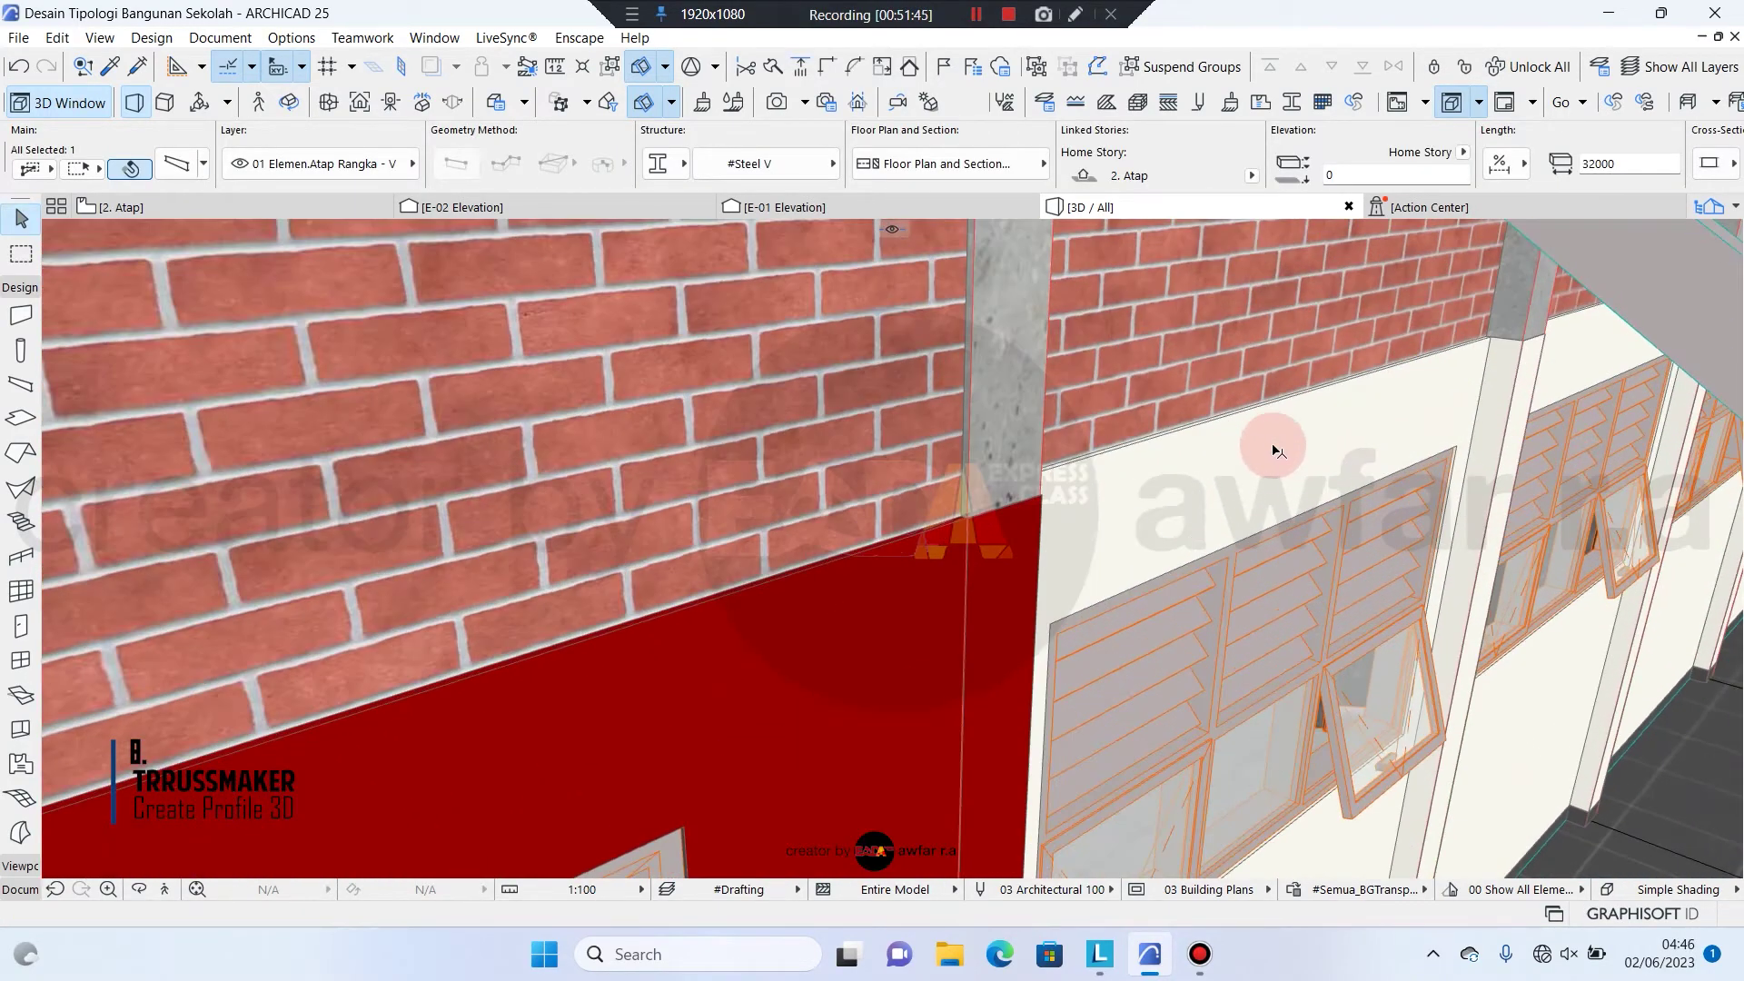
pyautogui.scroll(-4, 1273, 445)
pyautogui.click(1274, 457)
pyautogui.scroll(-1, 1171, 381)
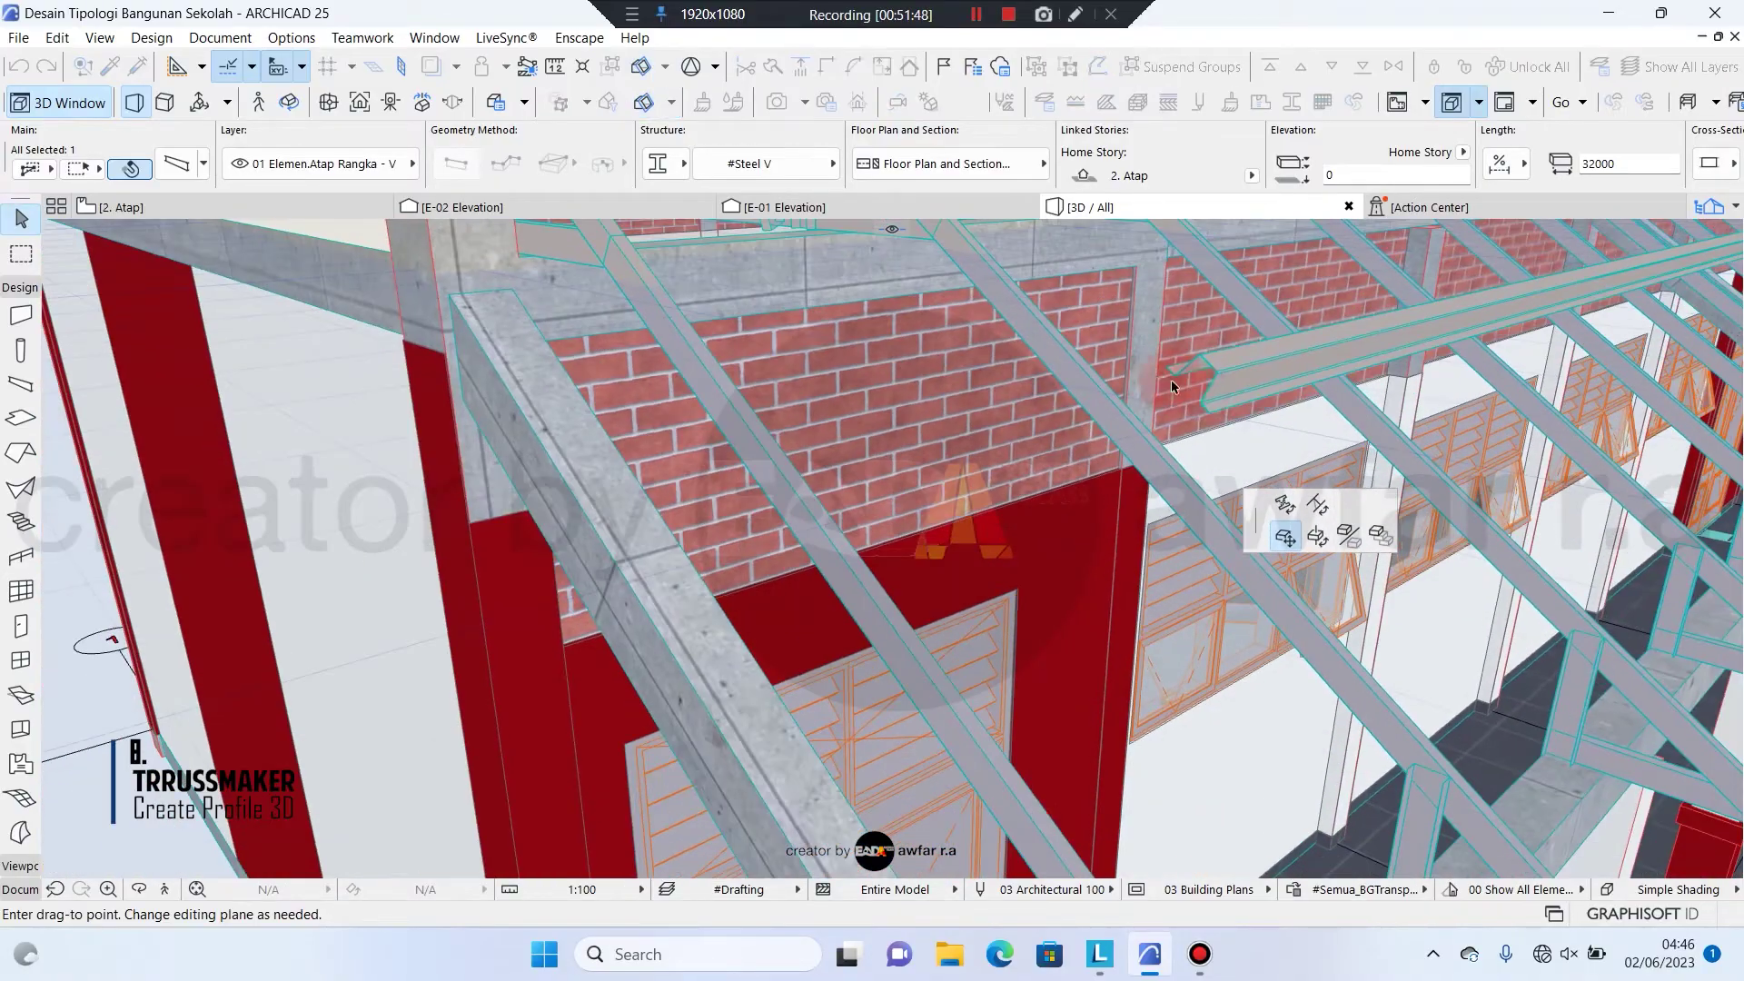
pyautogui.press('Escape')
pyautogui.click(1167, 366)
pyautogui.scroll(-3, 1172, 364)
pyautogui.moveTo(1154, 582); pyautogui.dragTo(1109, 549, button='middle')
pyautogui.scroll(3, 1119, 688)
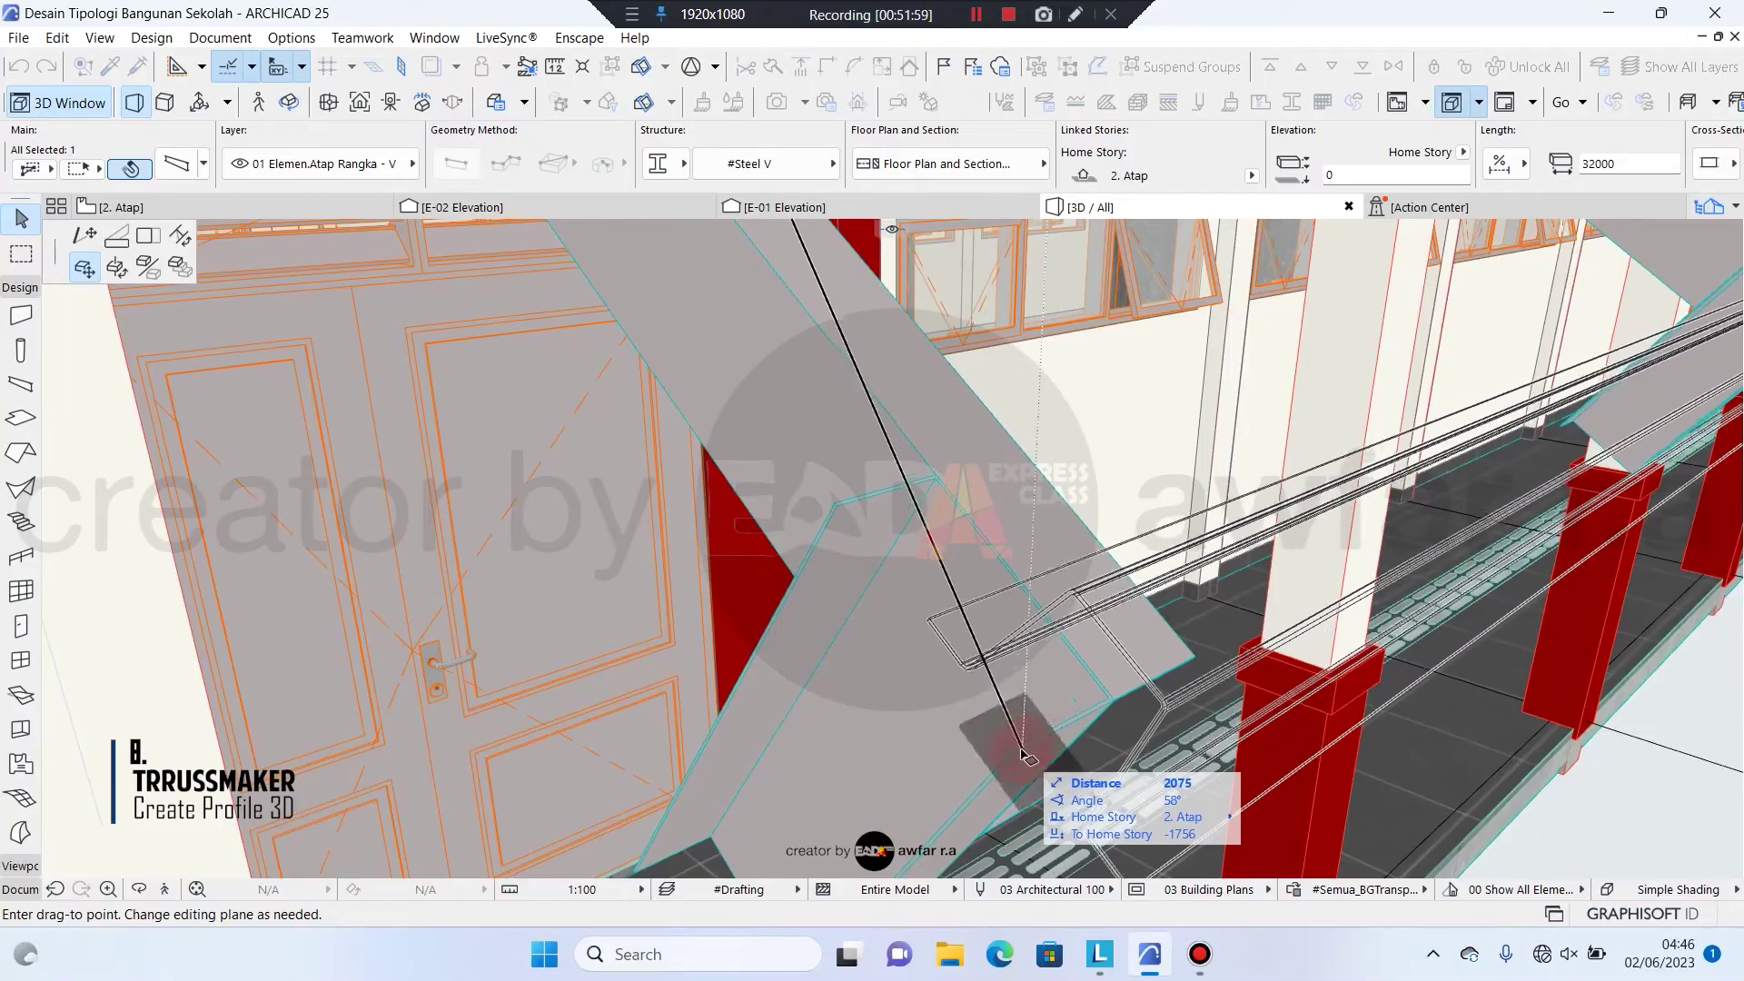
pyautogui.click(1117, 708)
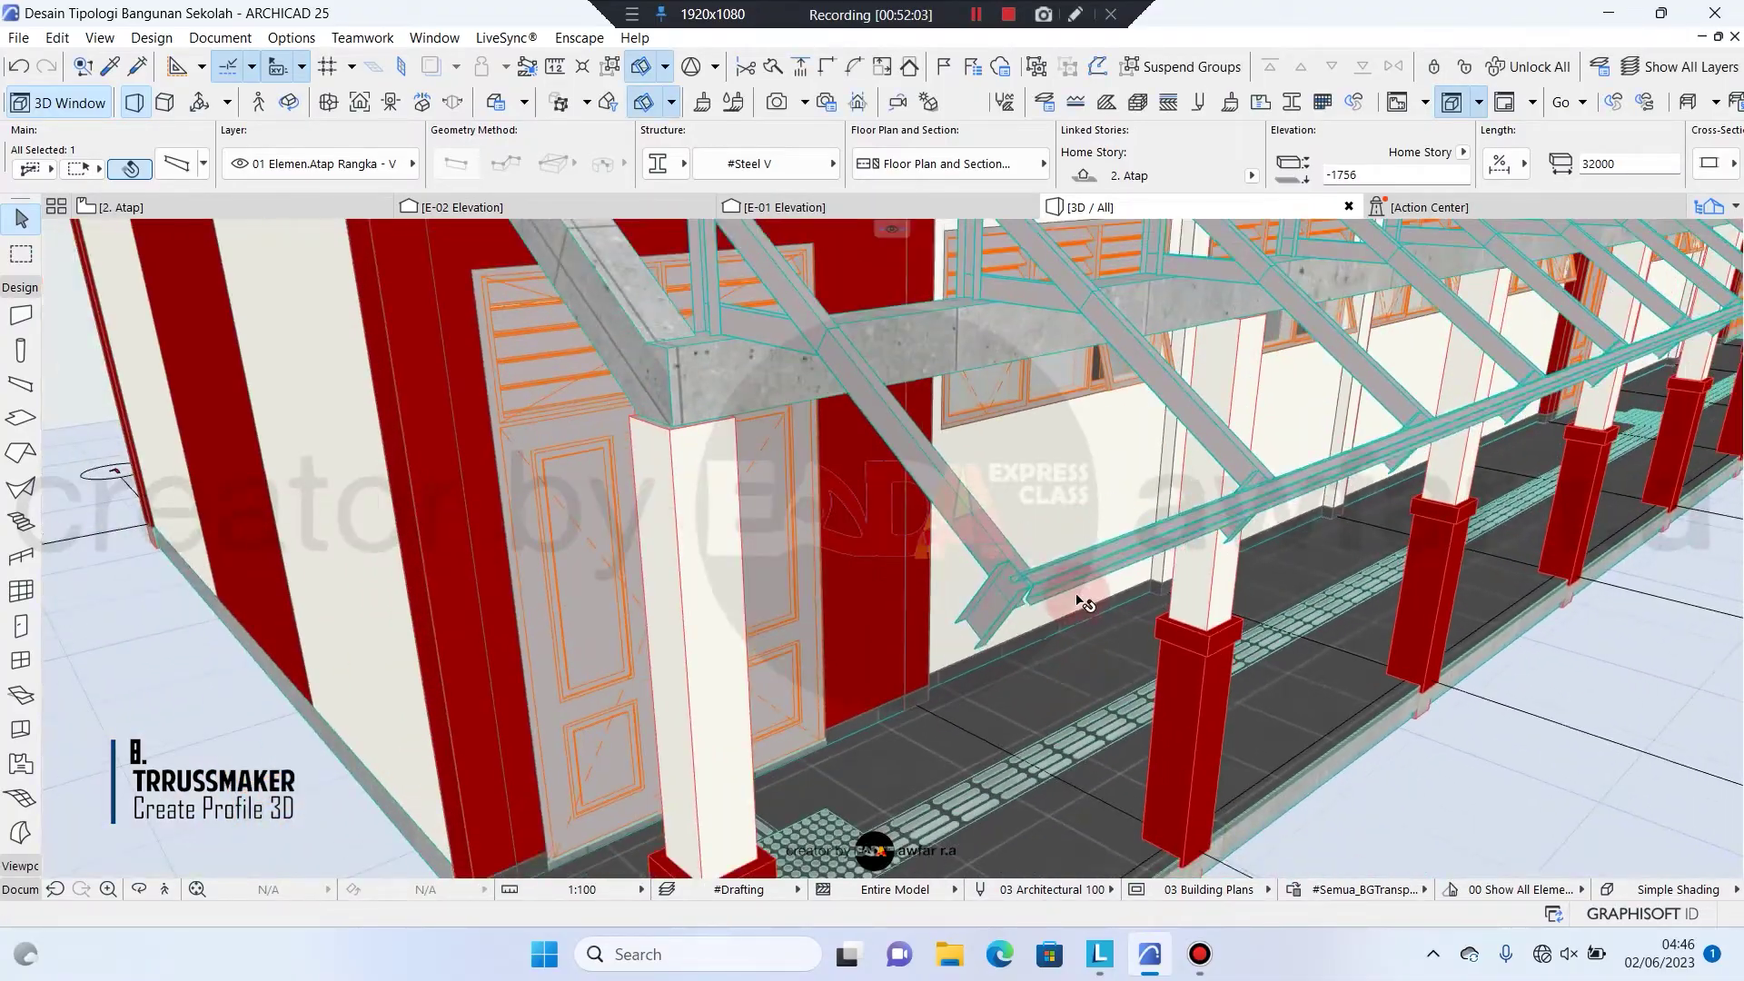
# Try to shift the steel V beam closer onto the first truss end in 3D, and undo that move
pyautogui.scroll(3, 1086, 602)
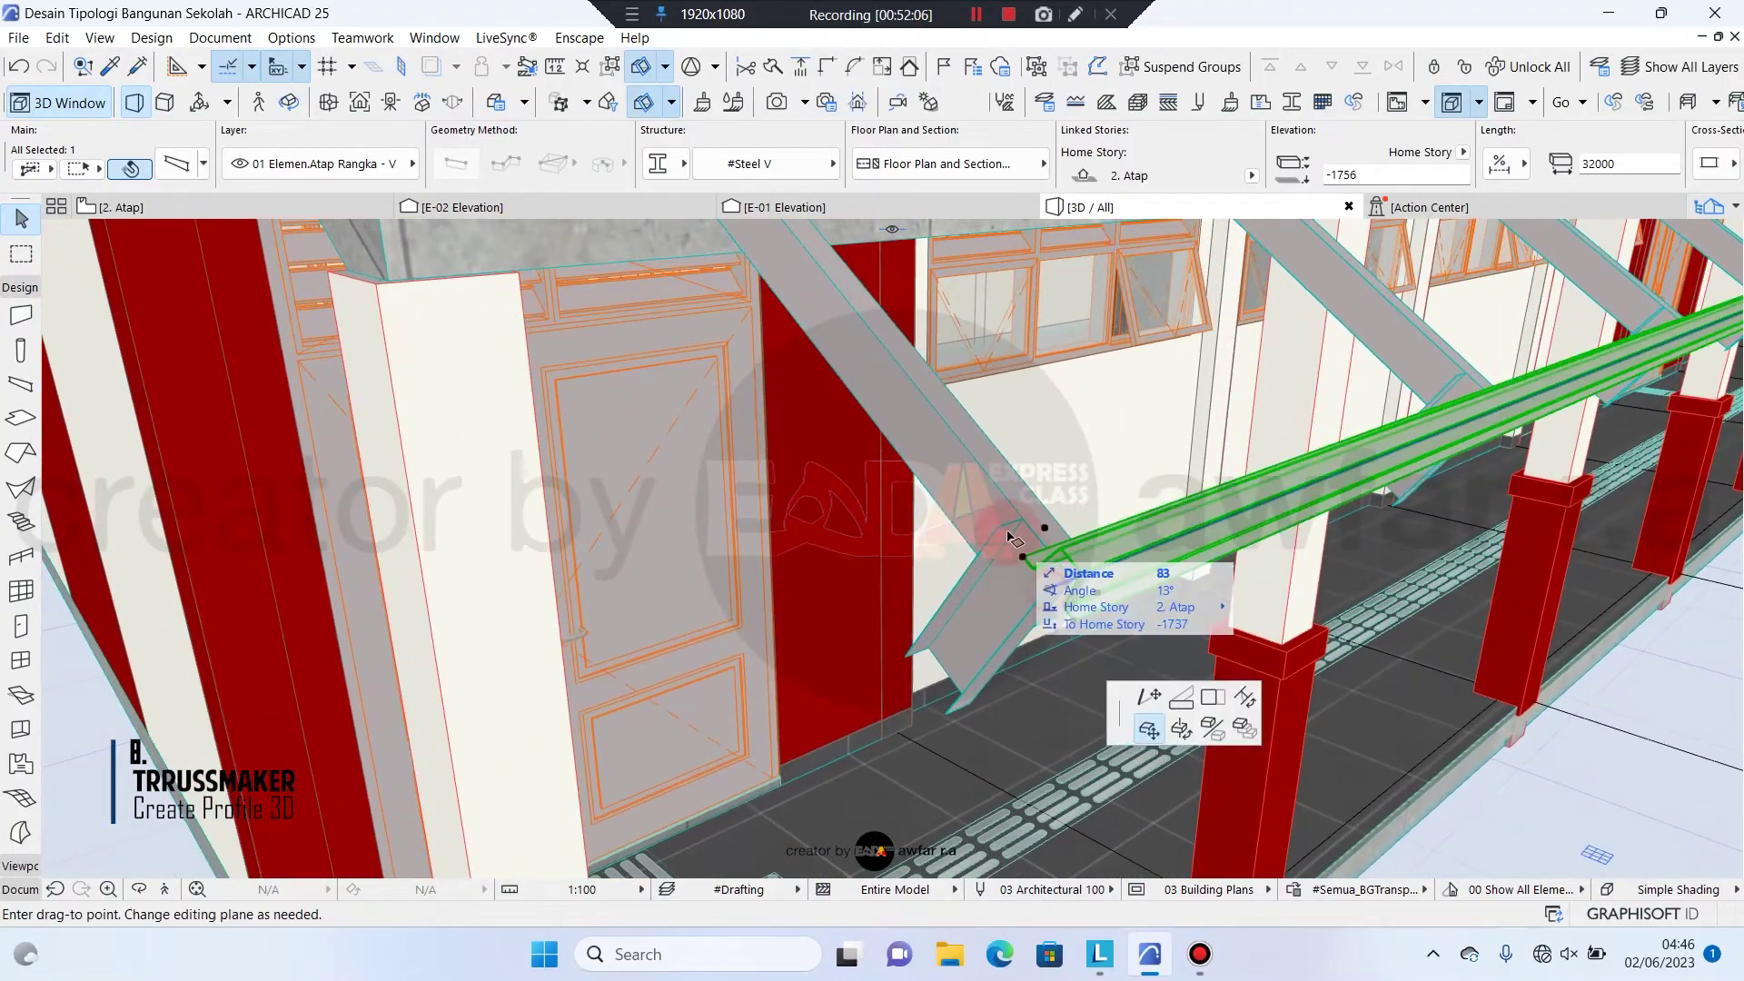
pyautogui.scroll(4, 1009, 527)
pyautogui.hotkey('ctrl', 'z')
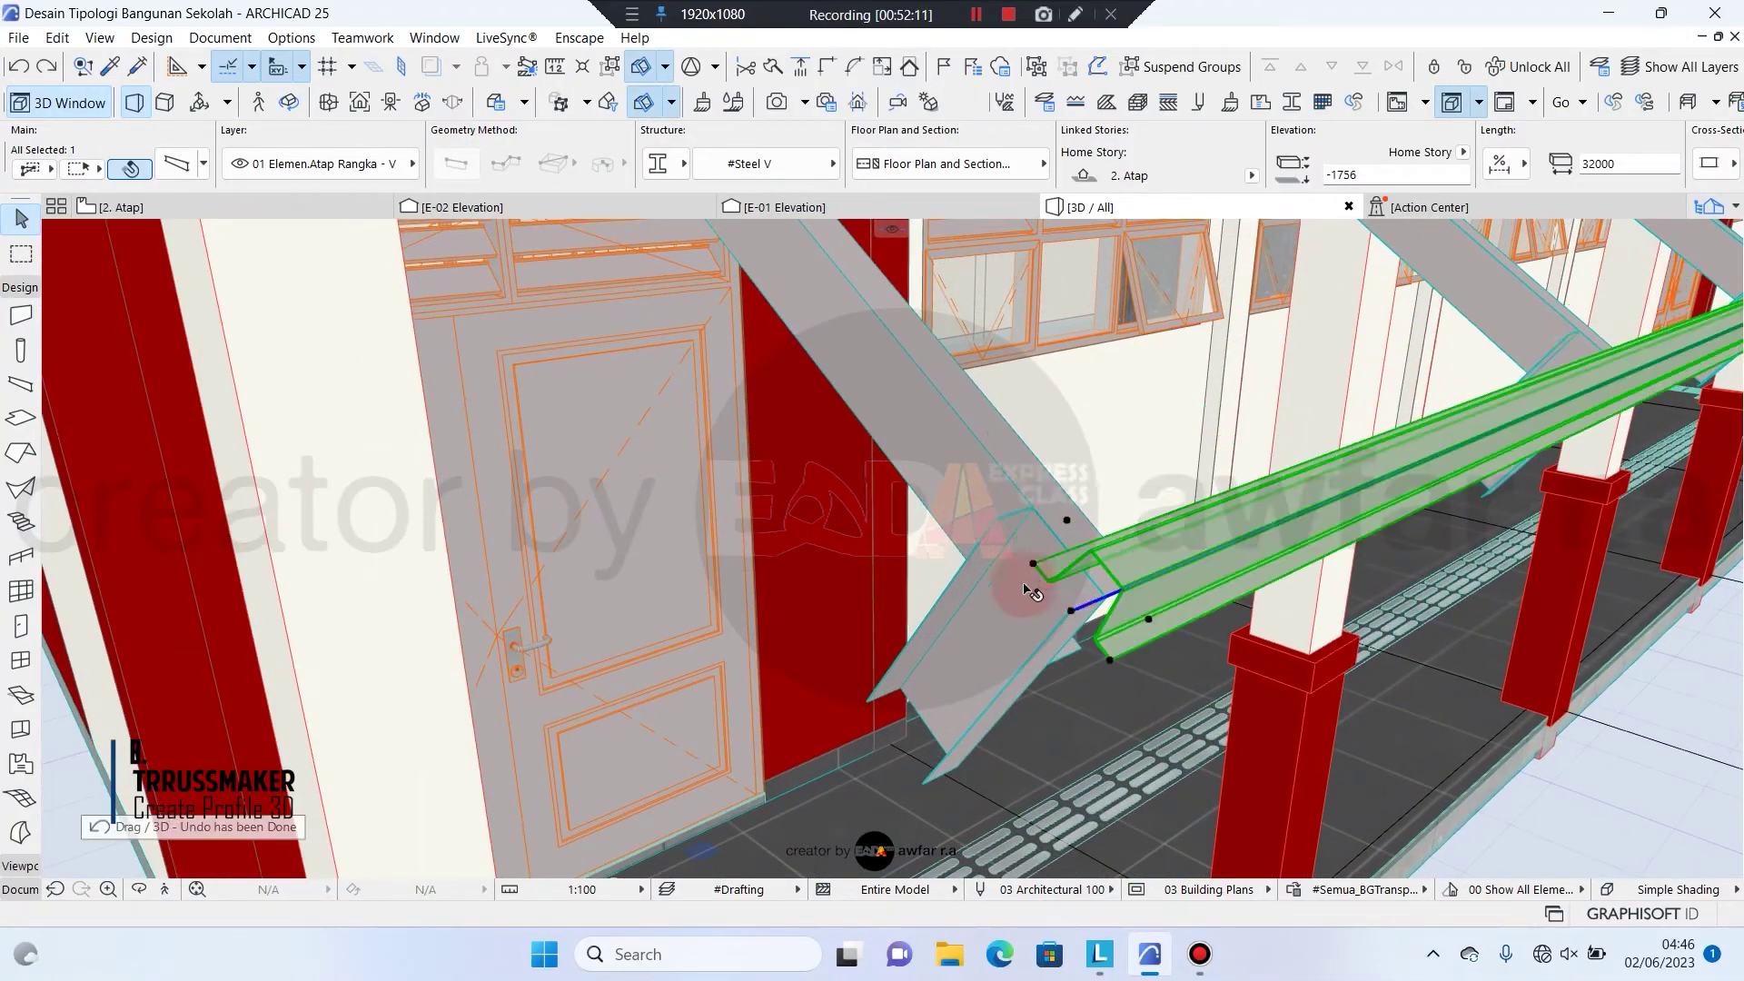
pyautogui.press('Escape')
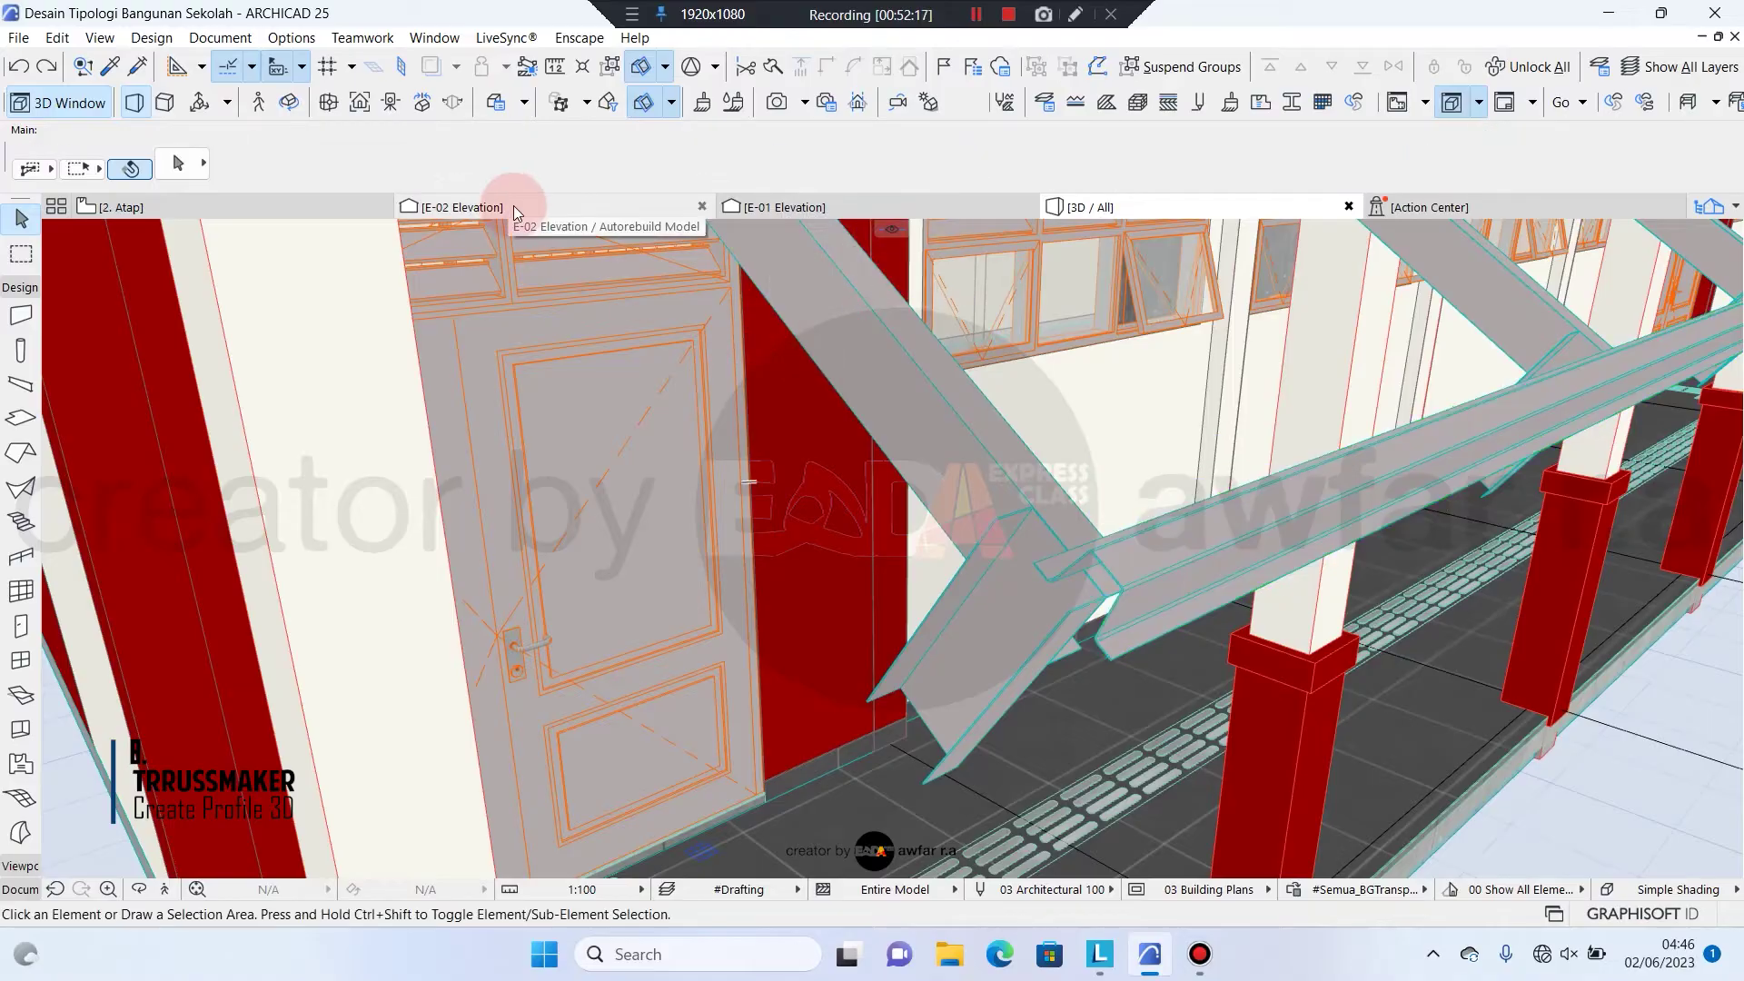
# In the E-02 elevation, move the V beam by its lower profile corner onto the outer top corner of the truss end
pyautogui.click(509, 208)
pyautogui.scroll(3, 1191, 499)
pyautogui.scroll(3, 1296, 592)
pyautogui.scroll(3, 1397, 707)
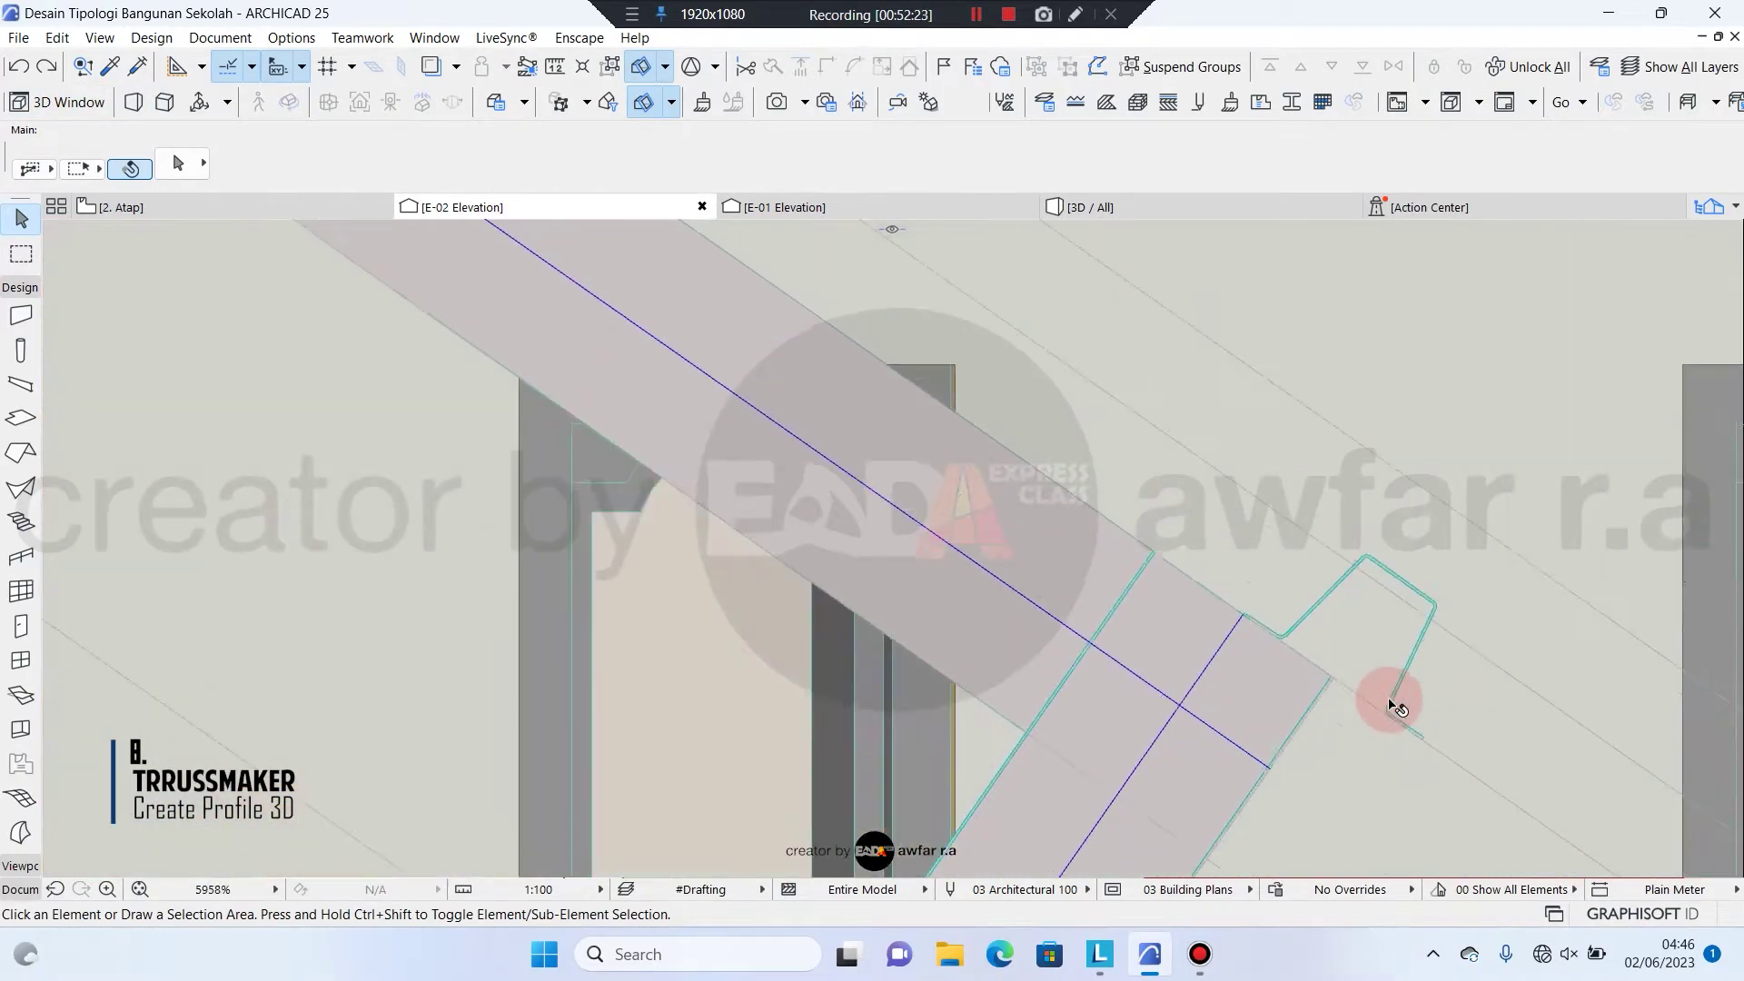
pyautogui.scroll(3, 1396, 706)
pyautogui.click(1445, 662)
pyautogui.scroll(2, 1433, 693)
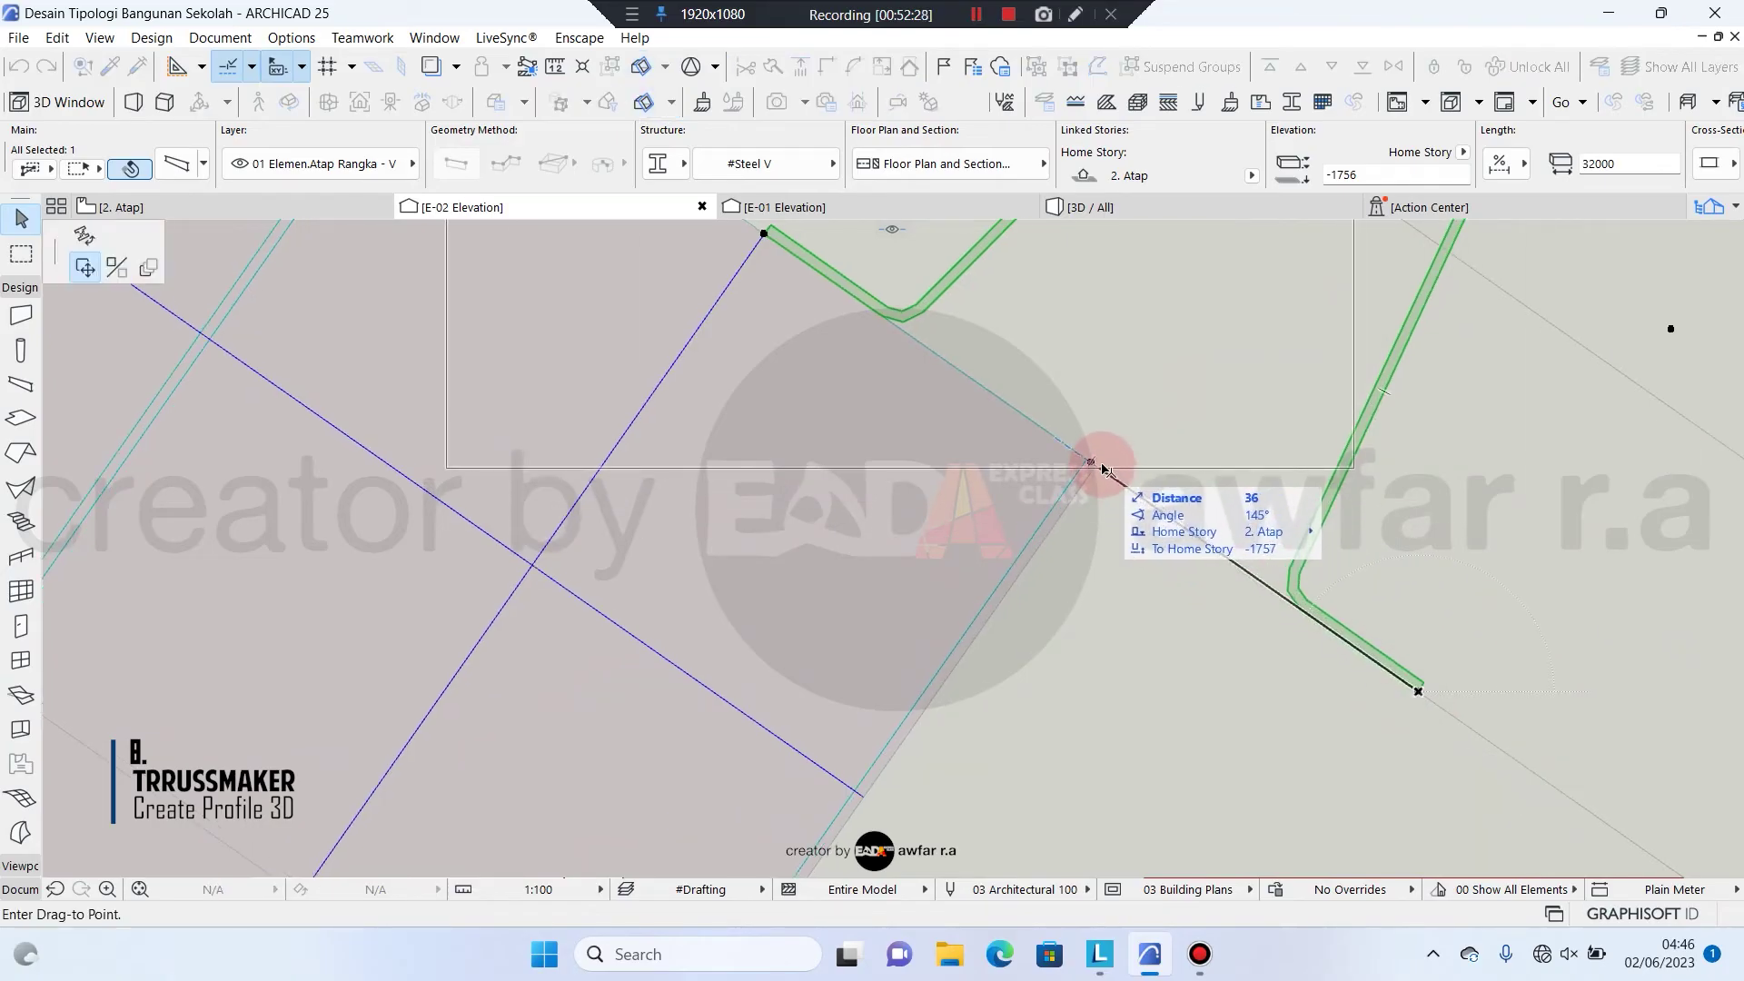
pyautogui.click(1098, 465)
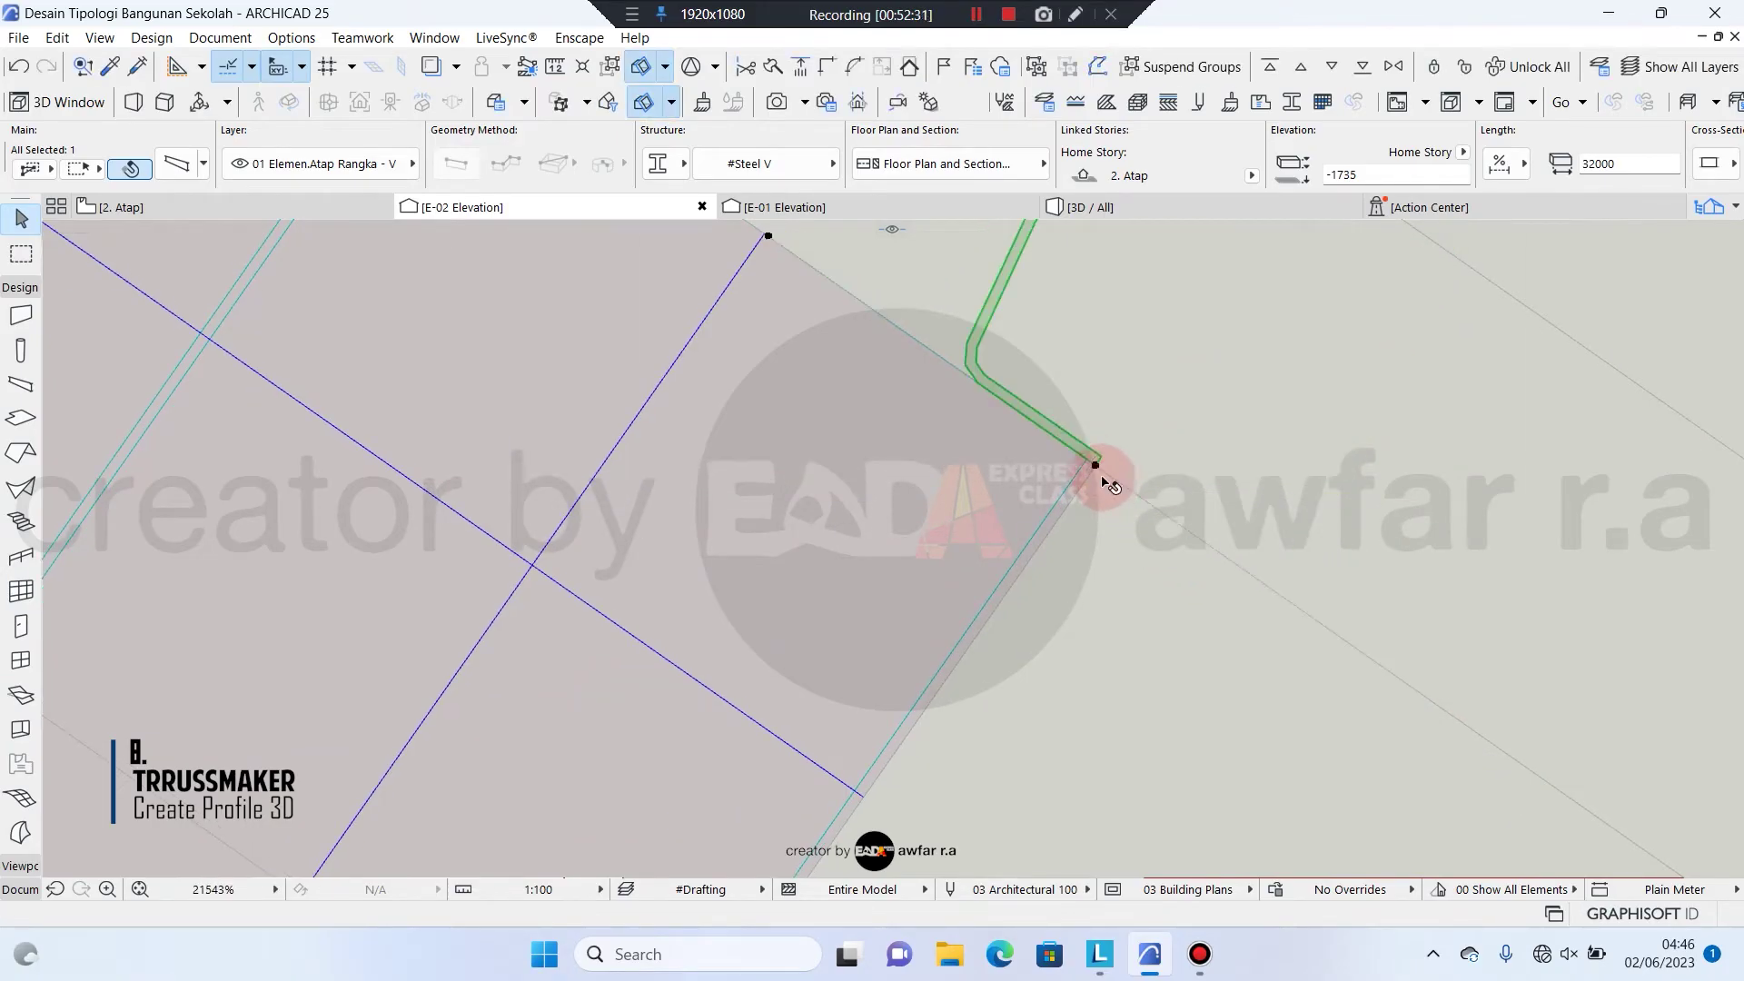
# Examine how the V beam sits on the truss ends in the E-02 elevation and in the 3D view
pyautogui.scroll(2, 1118, 472)
pyautogui.scroll(-4, 1102, 499)
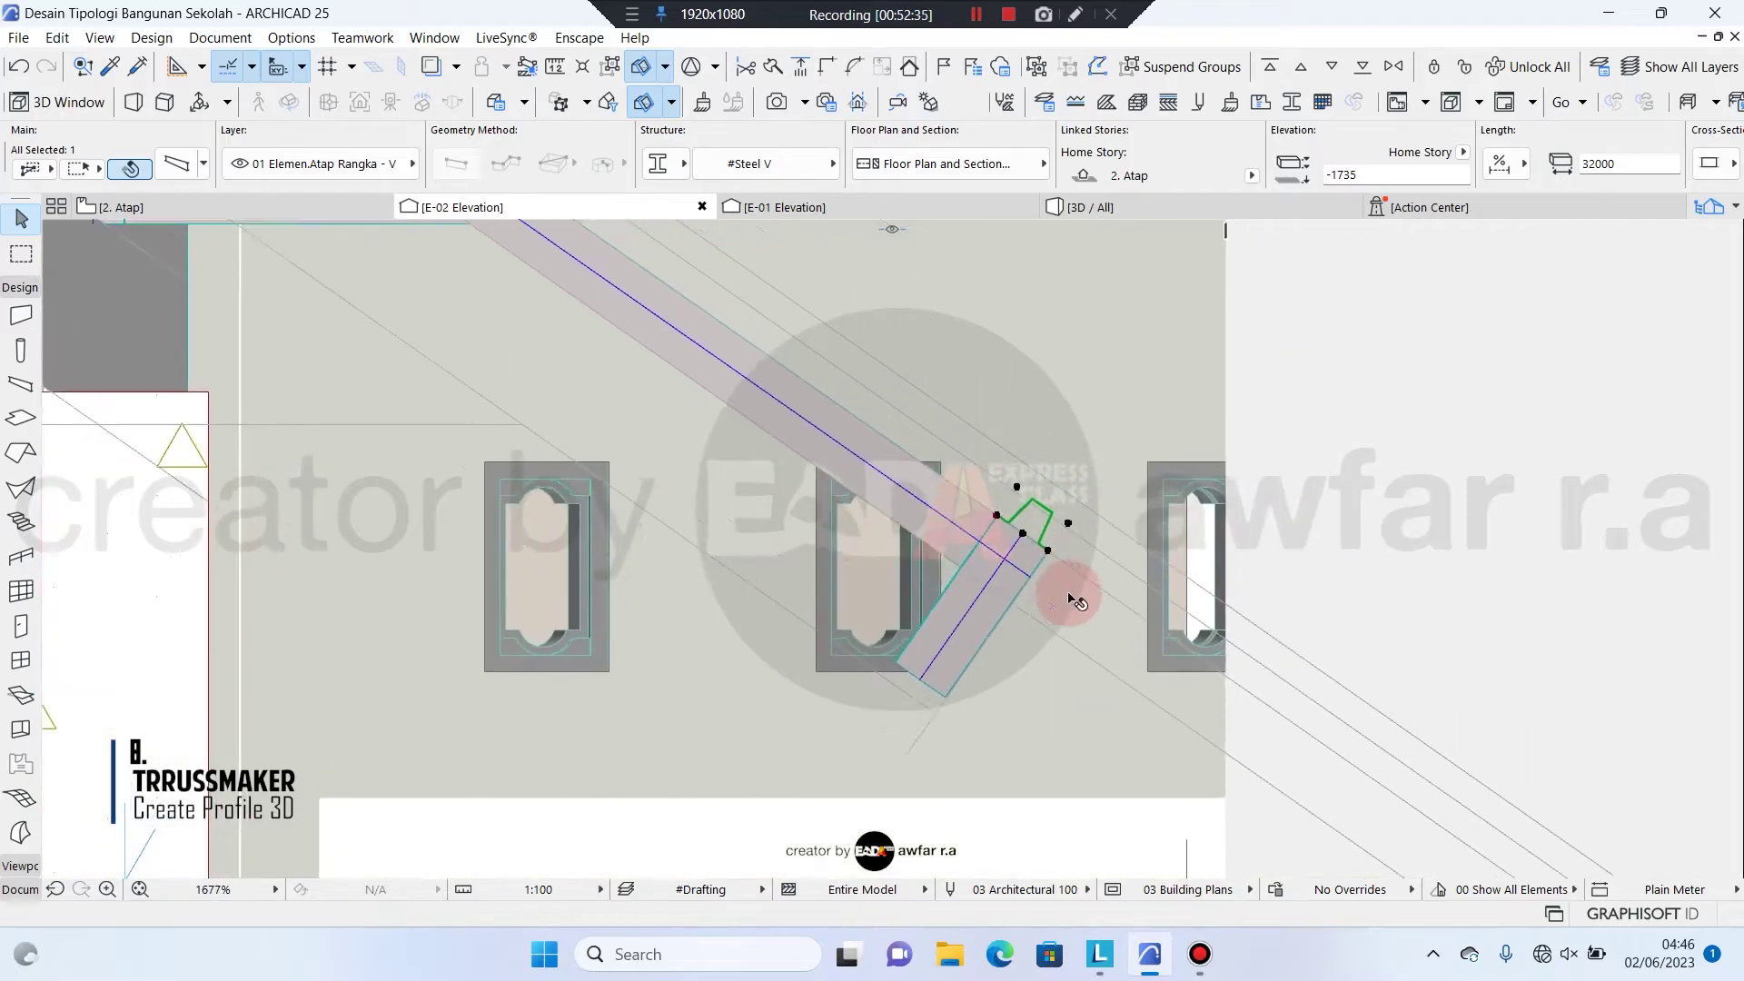
pyautogui.scroll(4, 887, 487)
pyautogui.scroll(-4, 868, 428)
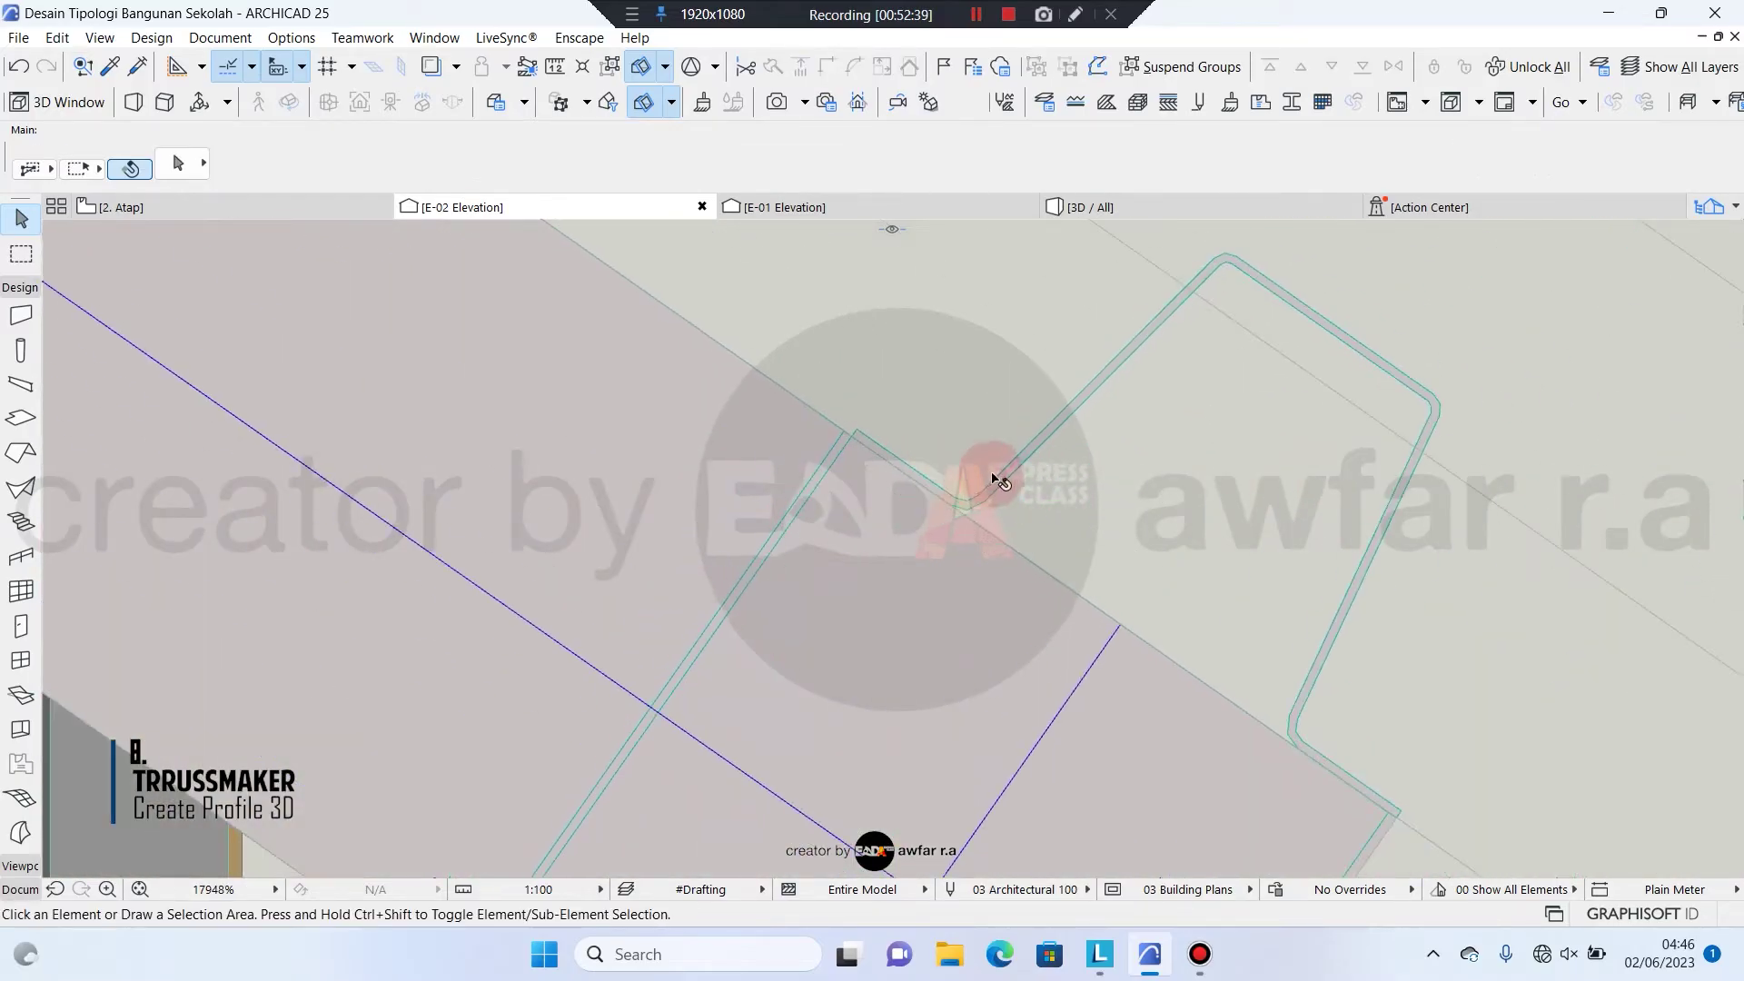
pyautogui.scroll(-4, 1052, 543)
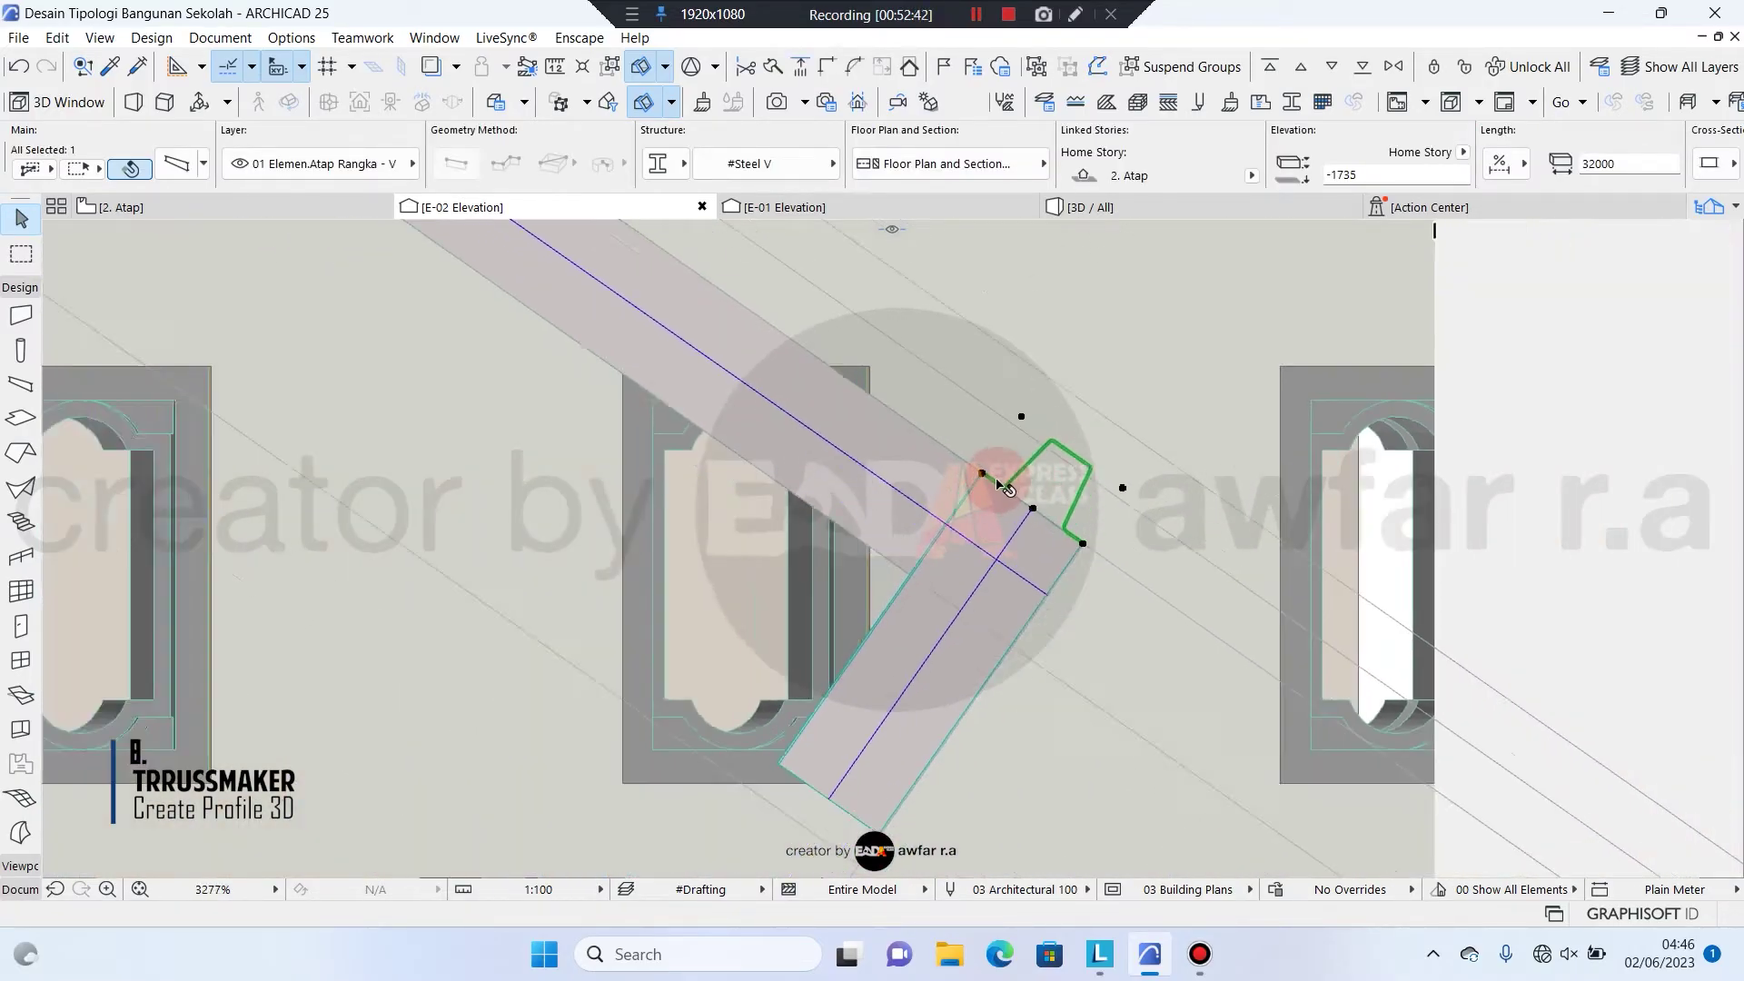
pyautogui.click(1117, 208)
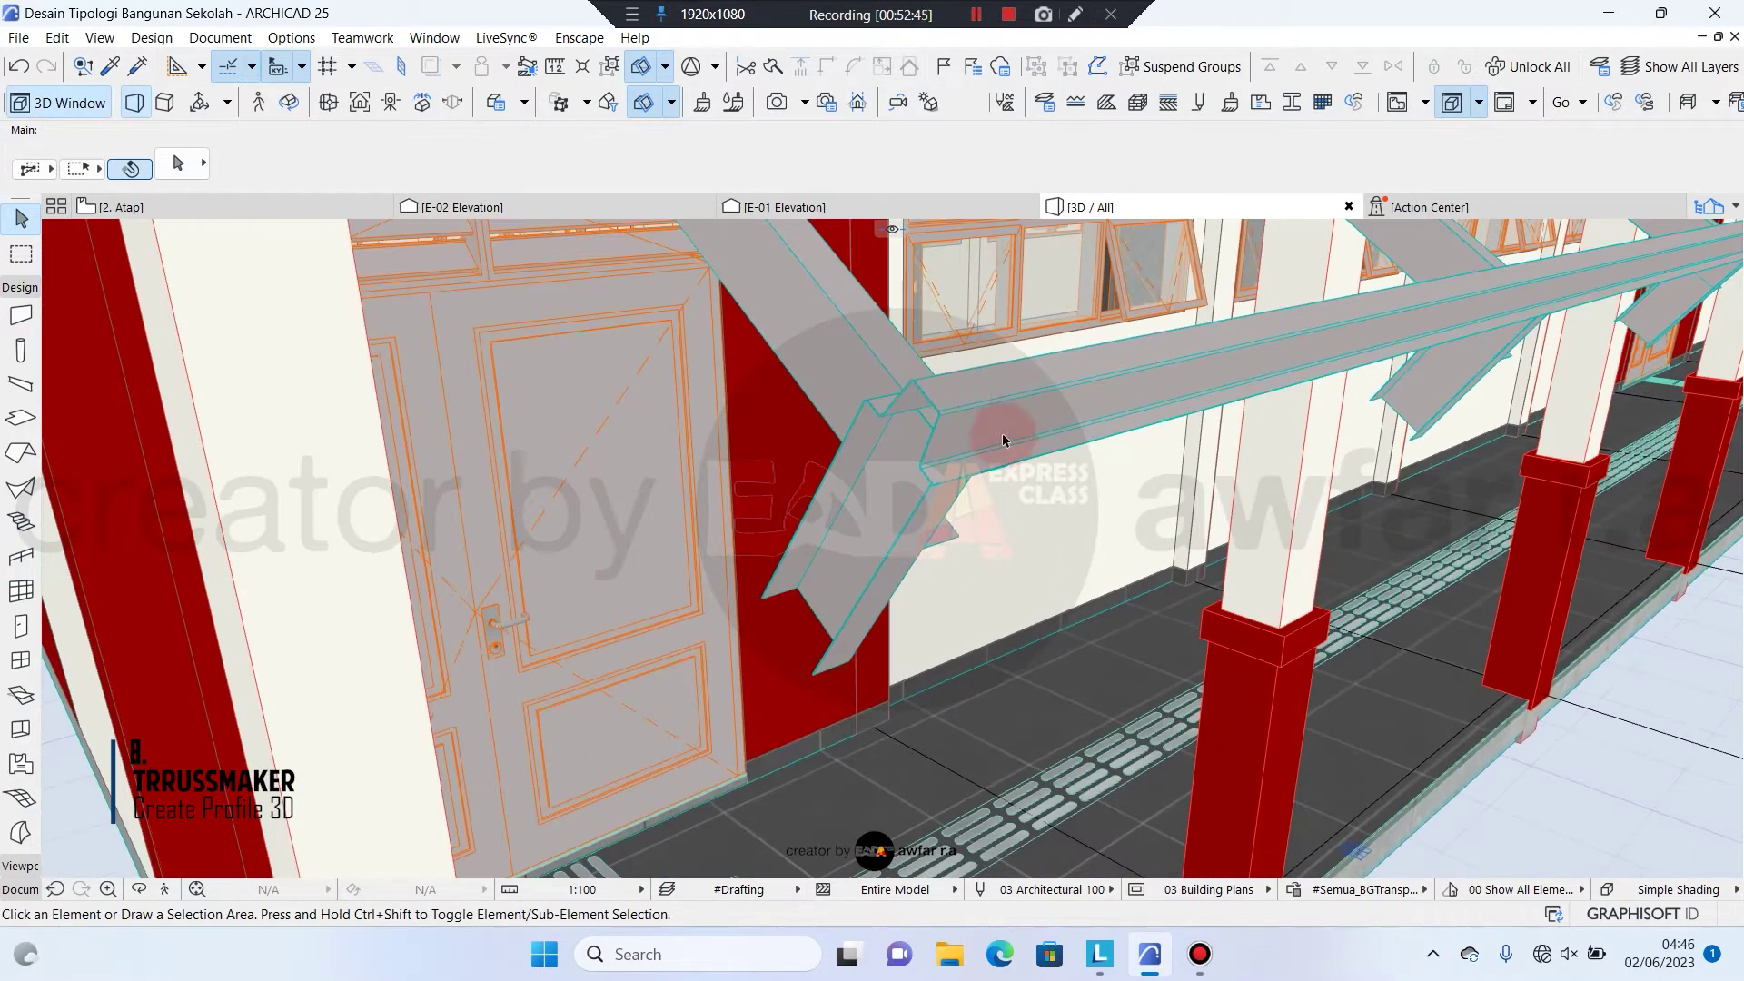
pyautogui.scroll(-2, 989, 458)
pyautogui.keyDown('shift'); pyautogui.moveTo(989, 466); pyautogui.dragTo(1119, 451, button='middle'); pyautogui.keyUp('shift')
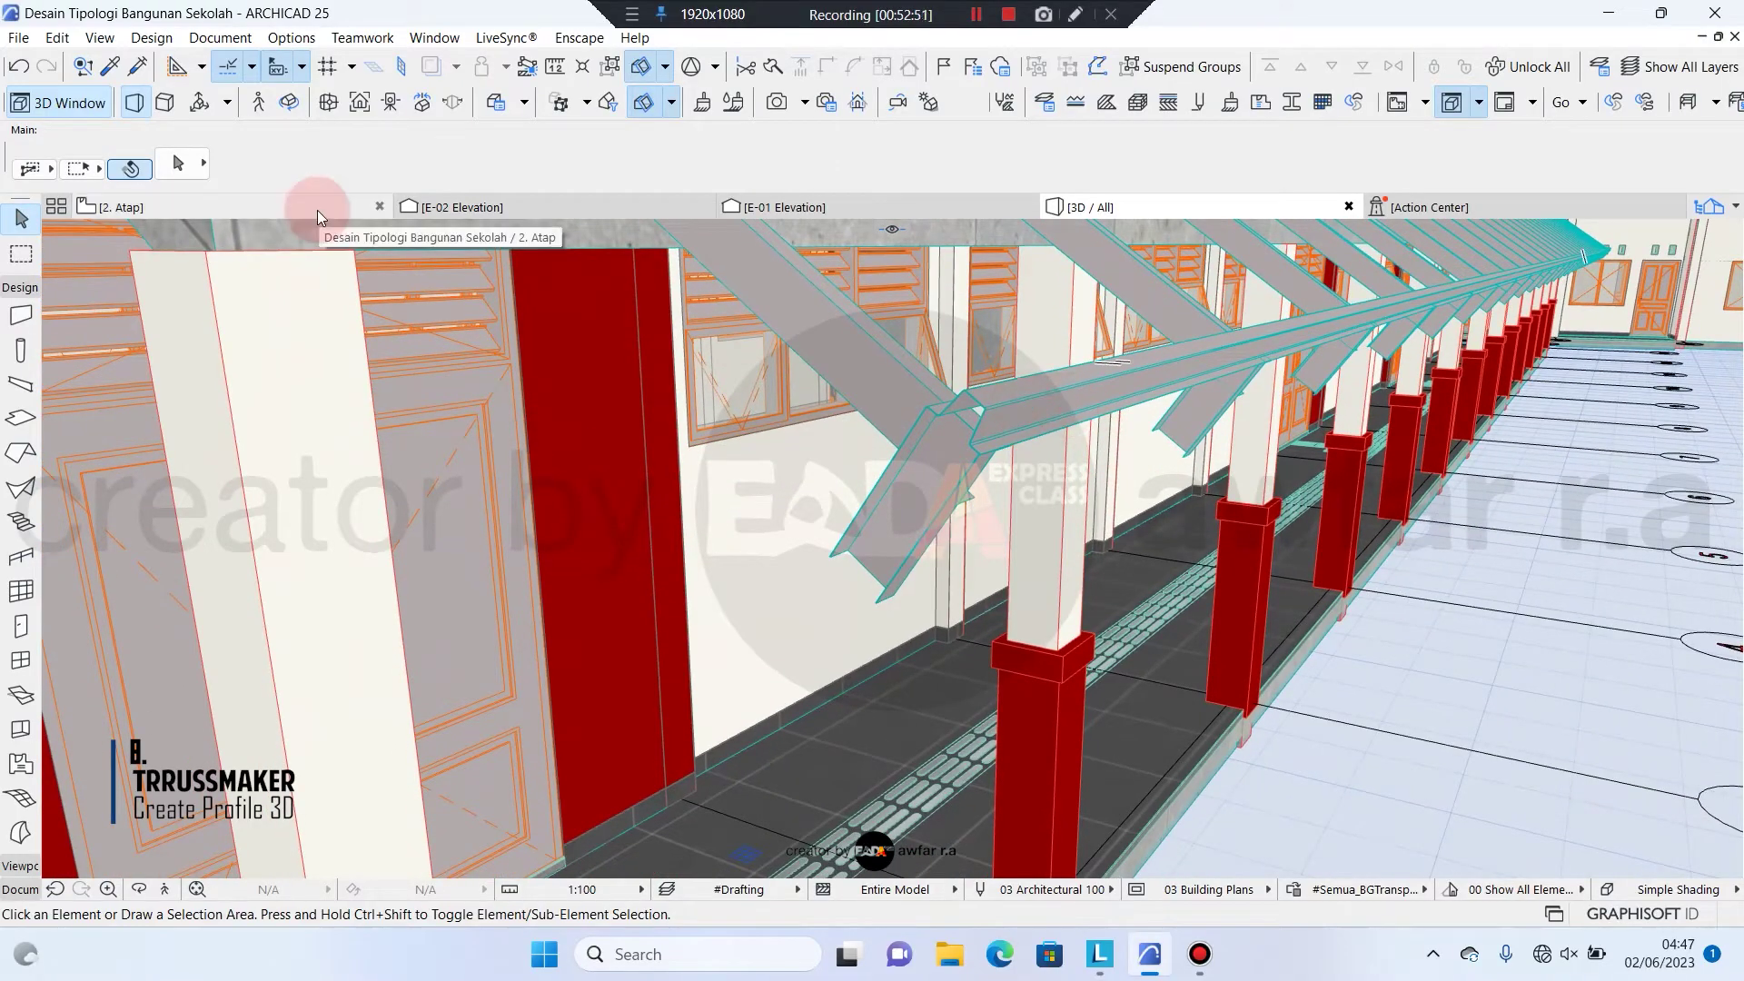
# In the E-02 elevation, place copies of the V beam up the roof slope toward the ridge at 700 mm spacing, and show them in 3D
pyautogui.click(318, 210)
pyautogui.scroll(-2, 498, 300)
pyautogui.click(505, 208)
pyautogui.click(1050, 488)
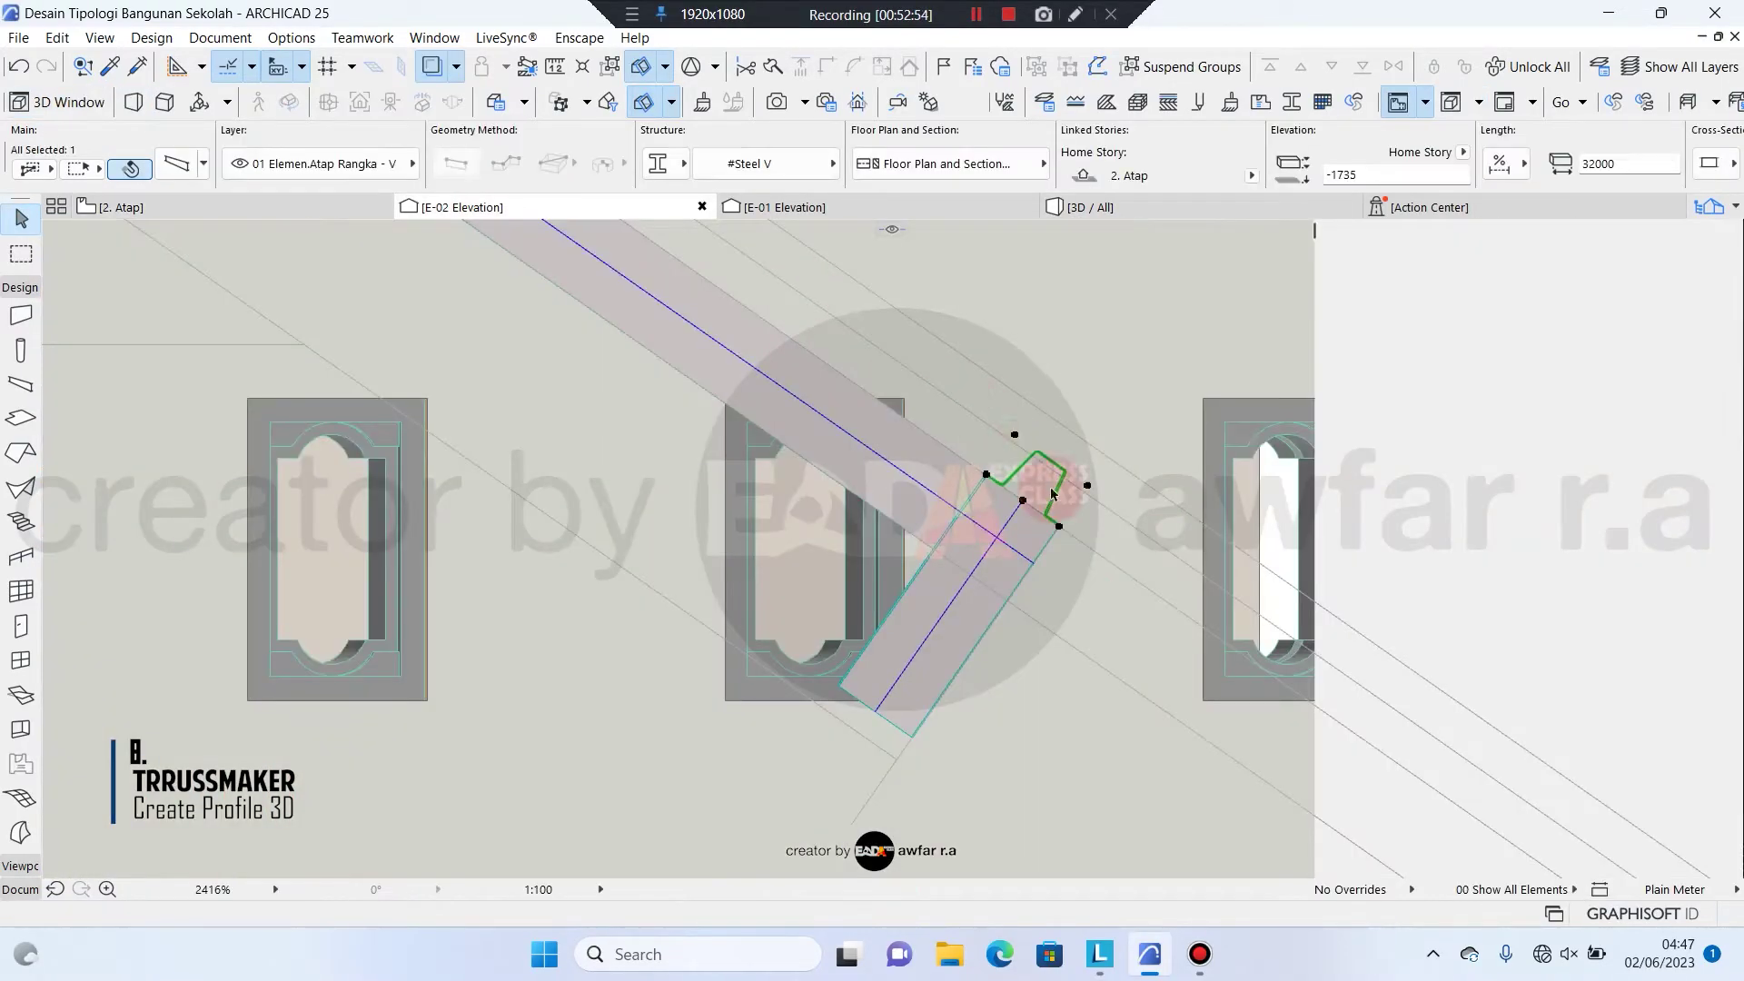
pyautogui.scroll(5, 1050, 487)
pyautogui.click(982, 513)
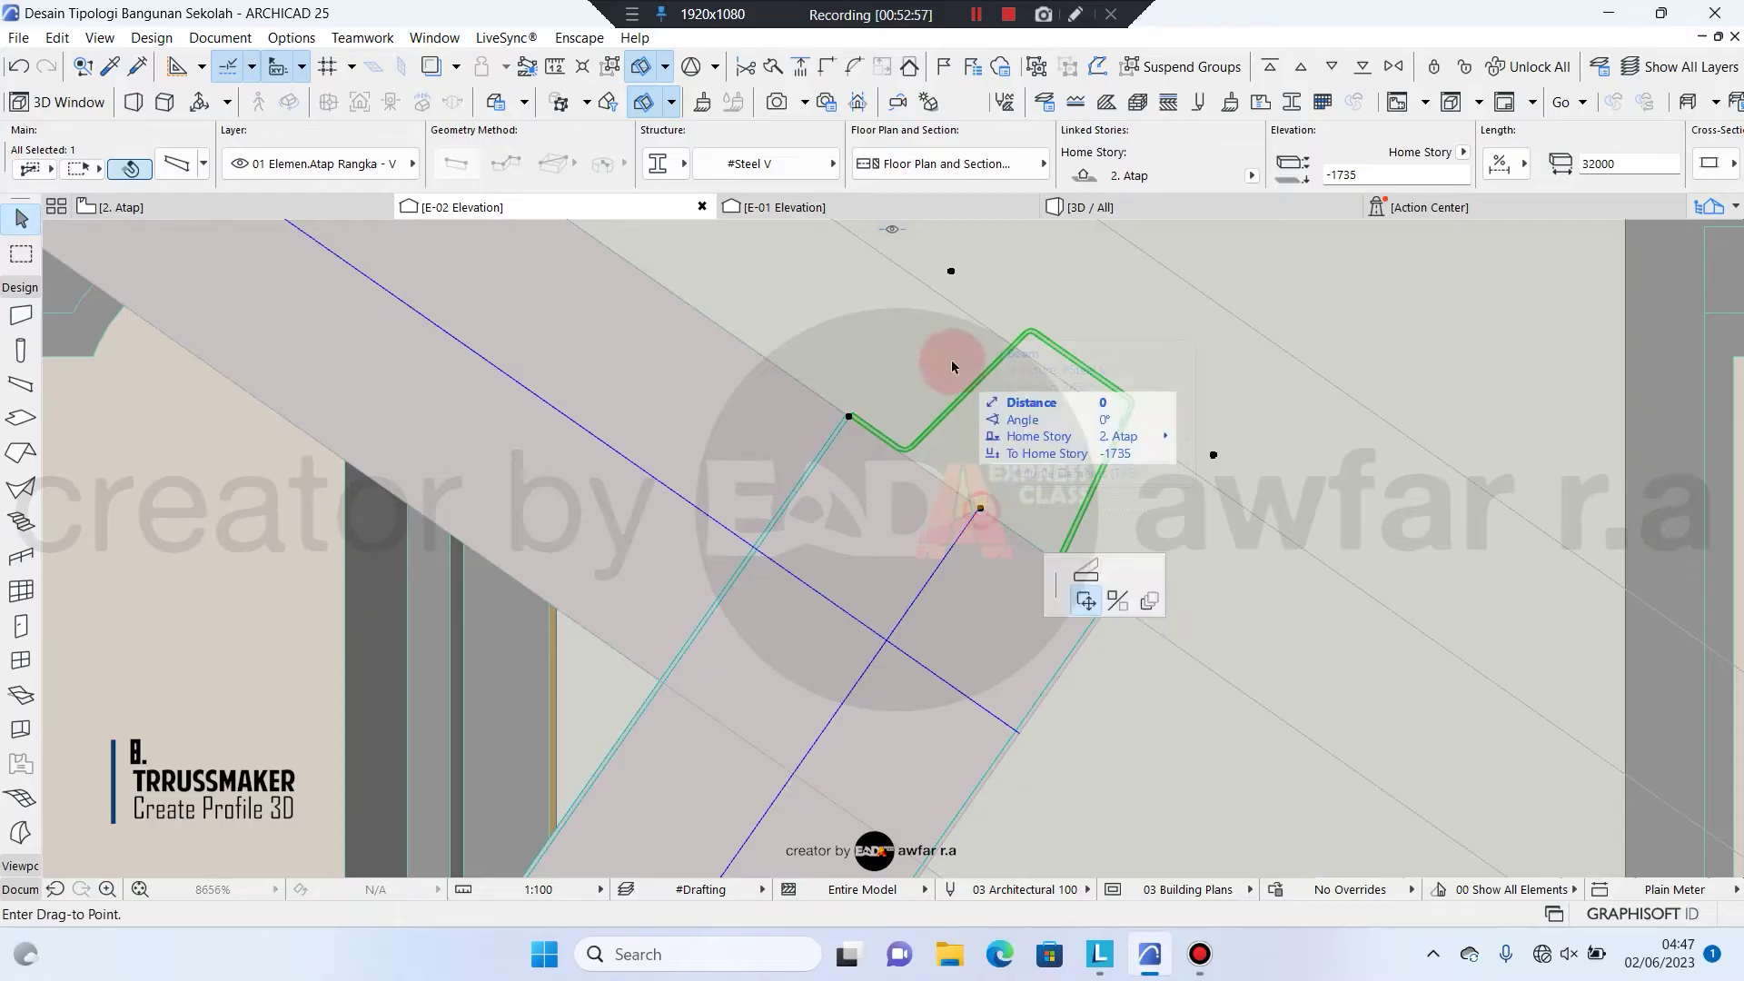
pyautogui.click(148, 267)
pyautogui.click(1076, 691)
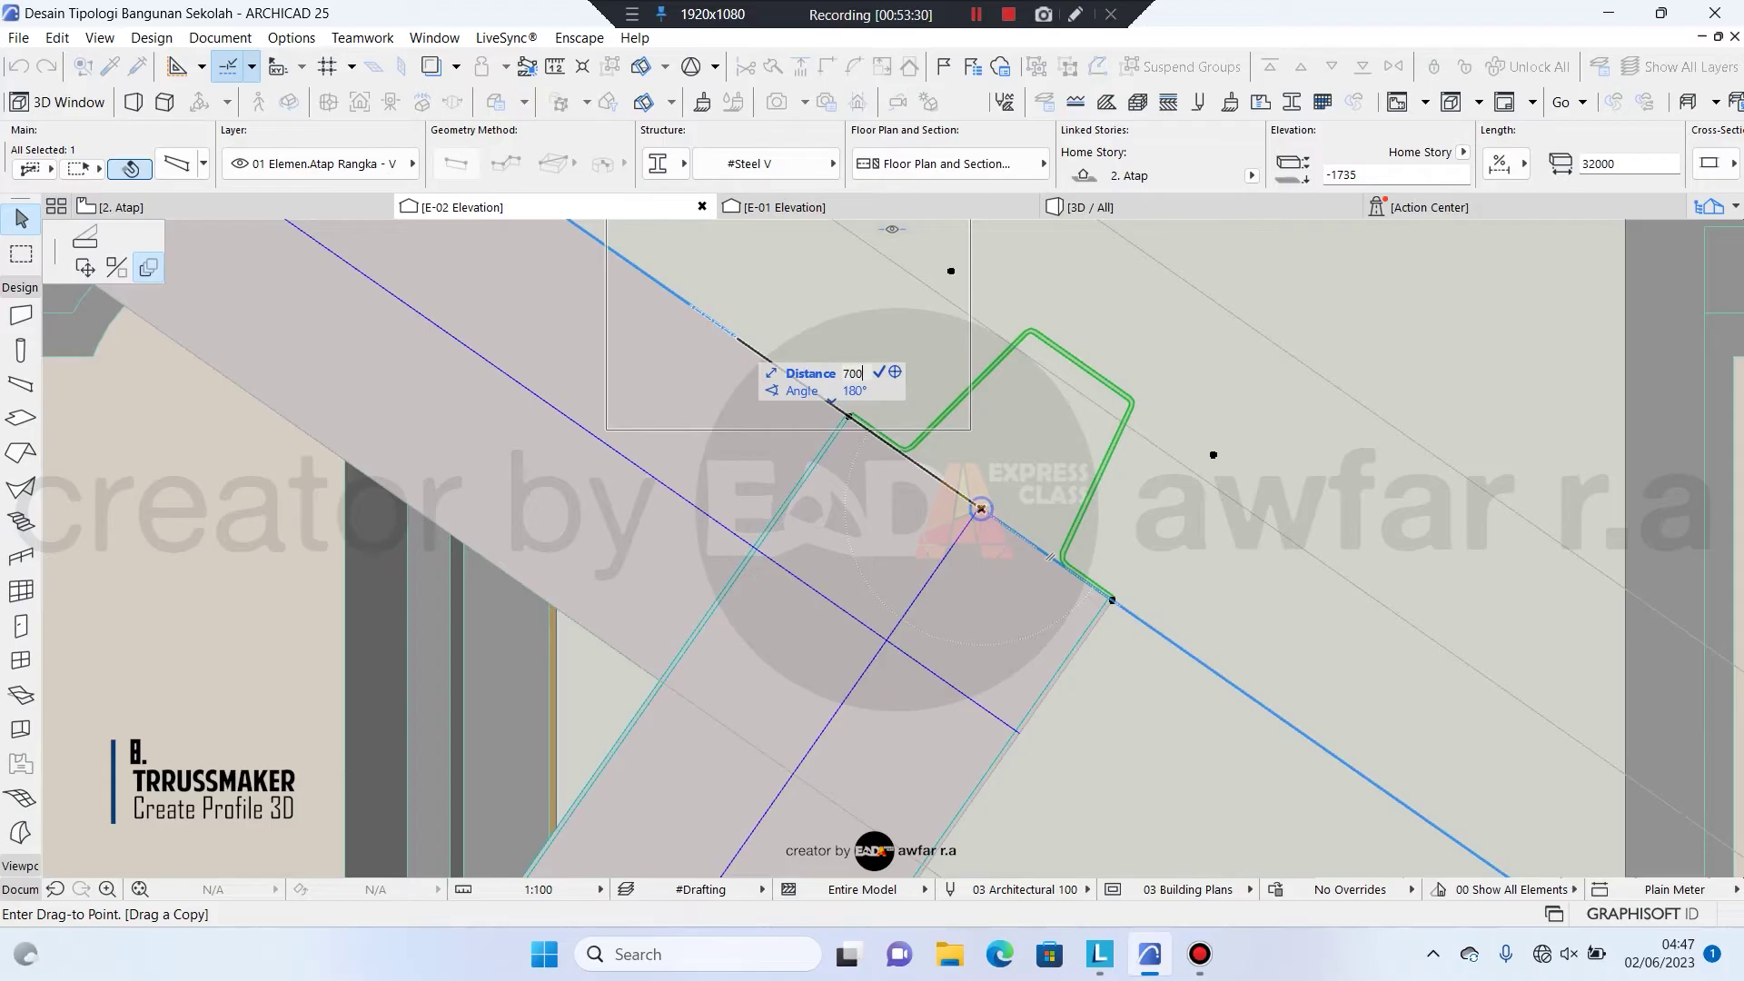
pyautogui.scroll(-5, 584, 576)
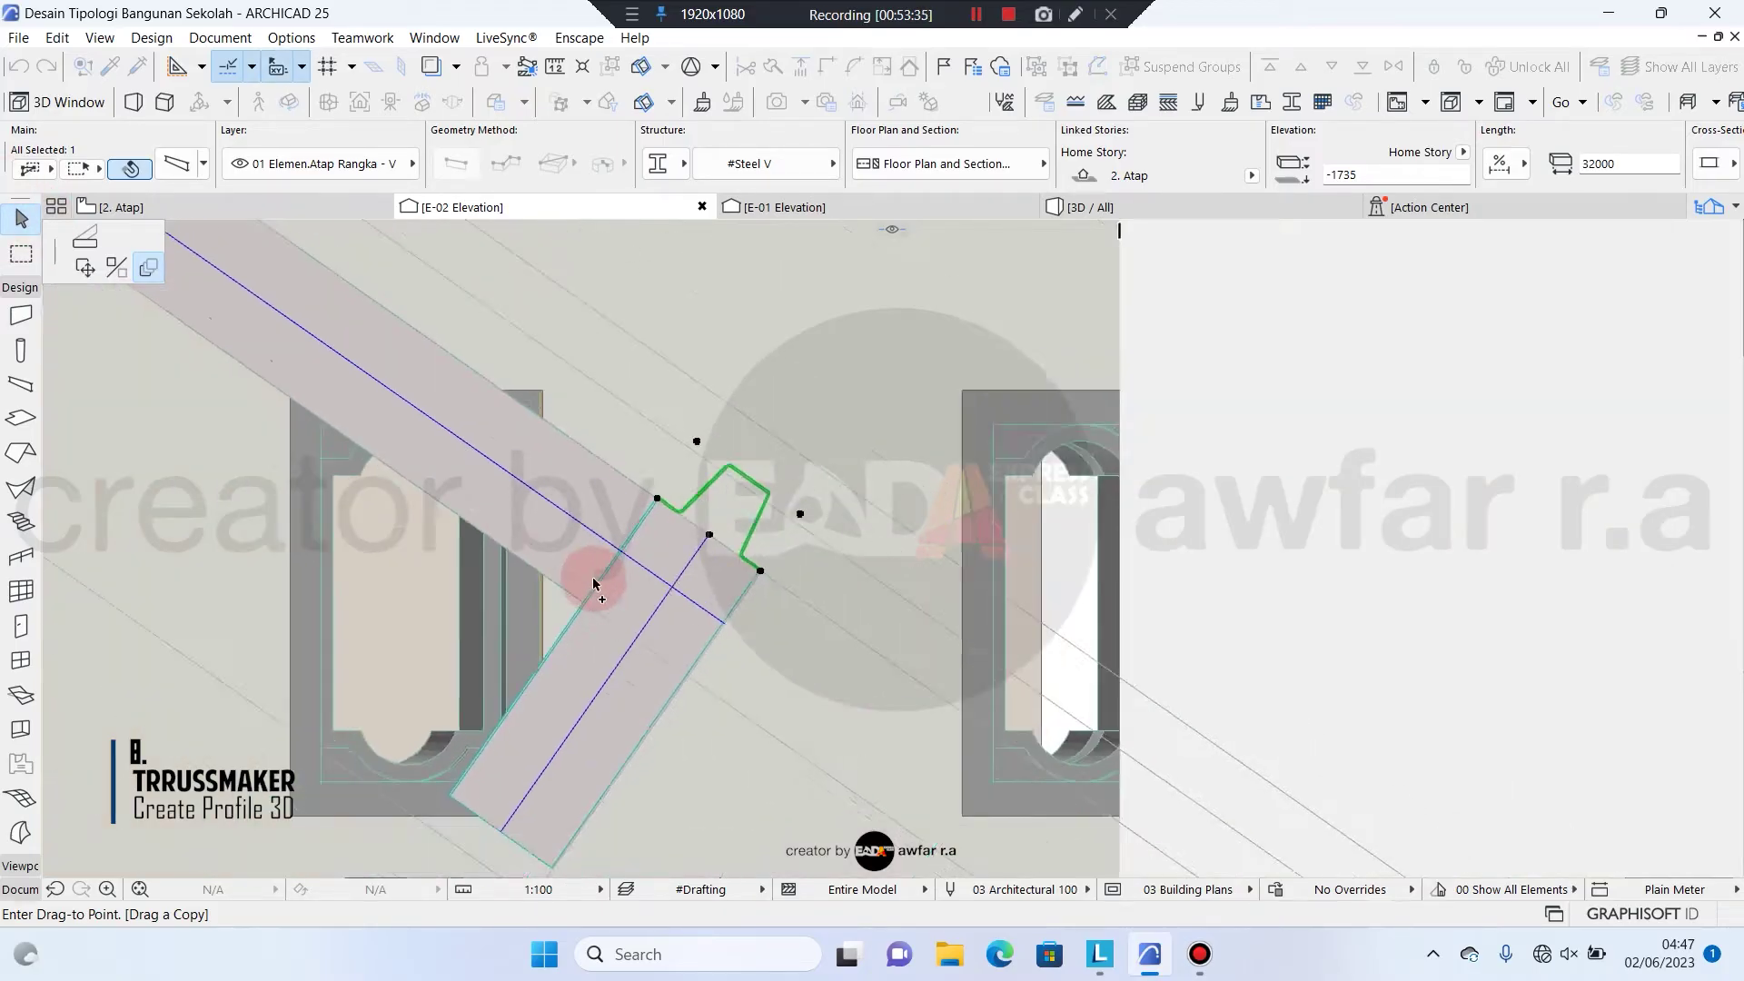
pyautogui.scroll(5, 635, 460)
pyautogui.scroll(-3, 585, 353)
pyautogui.scroll(5, 716, 354)
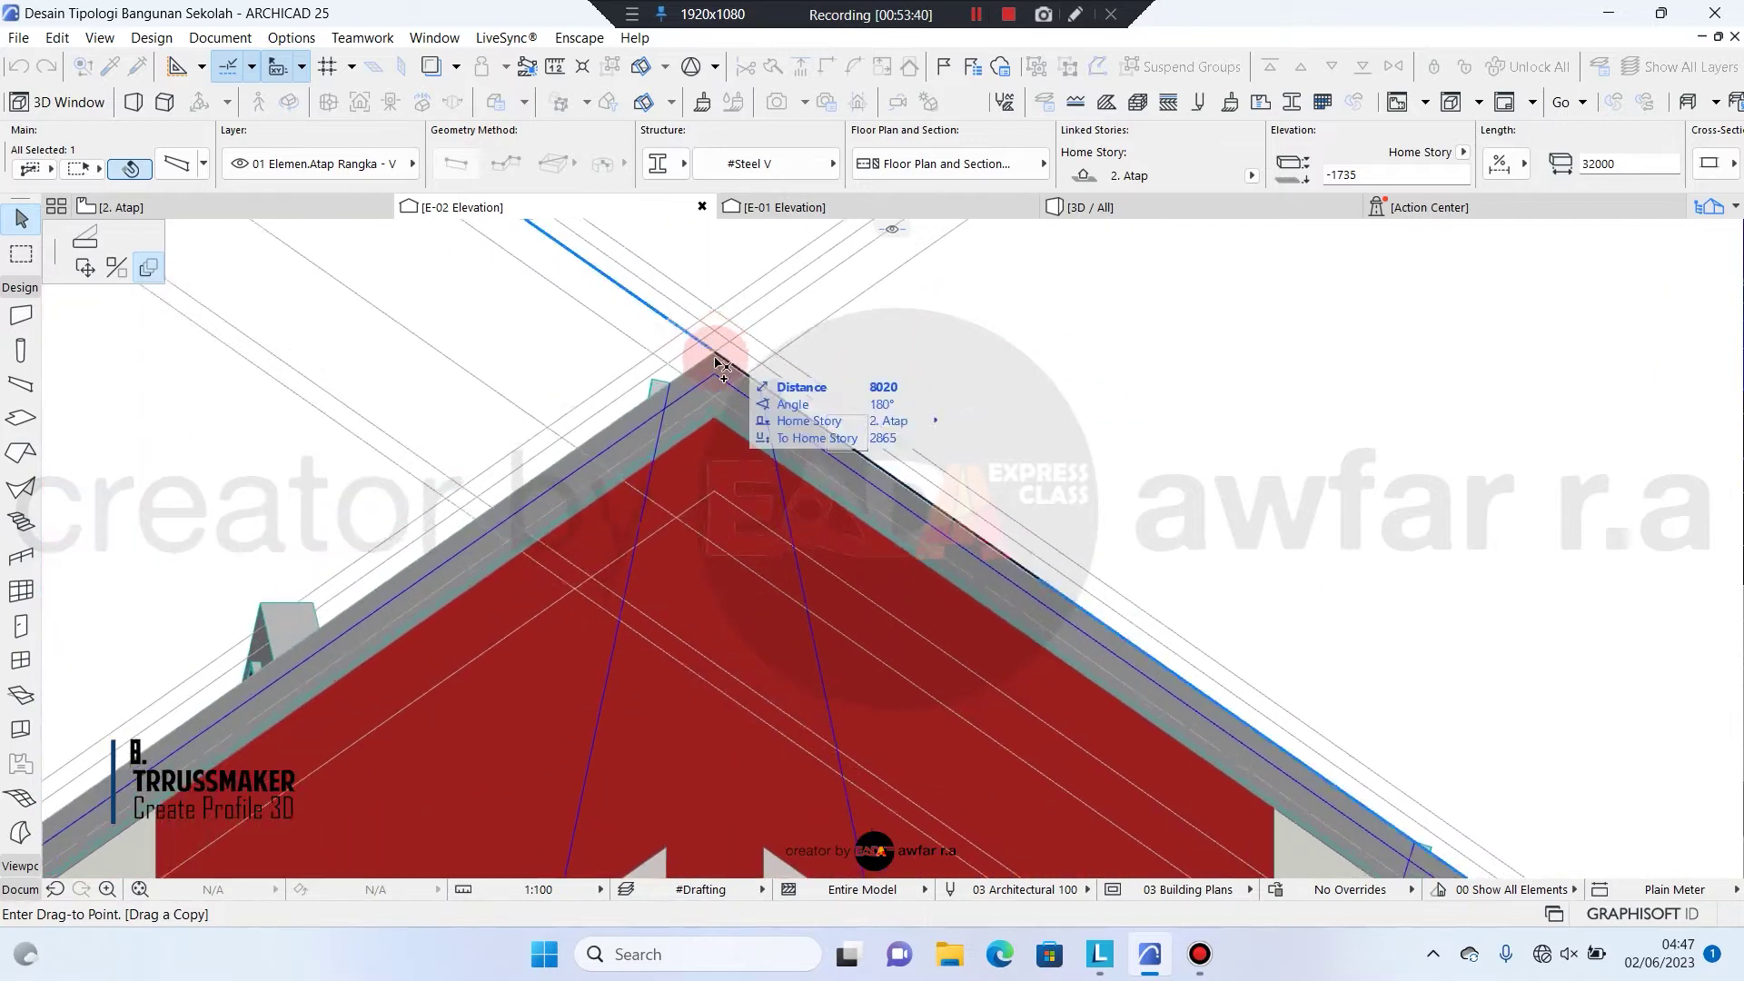
pyautogui.click(717, 356)
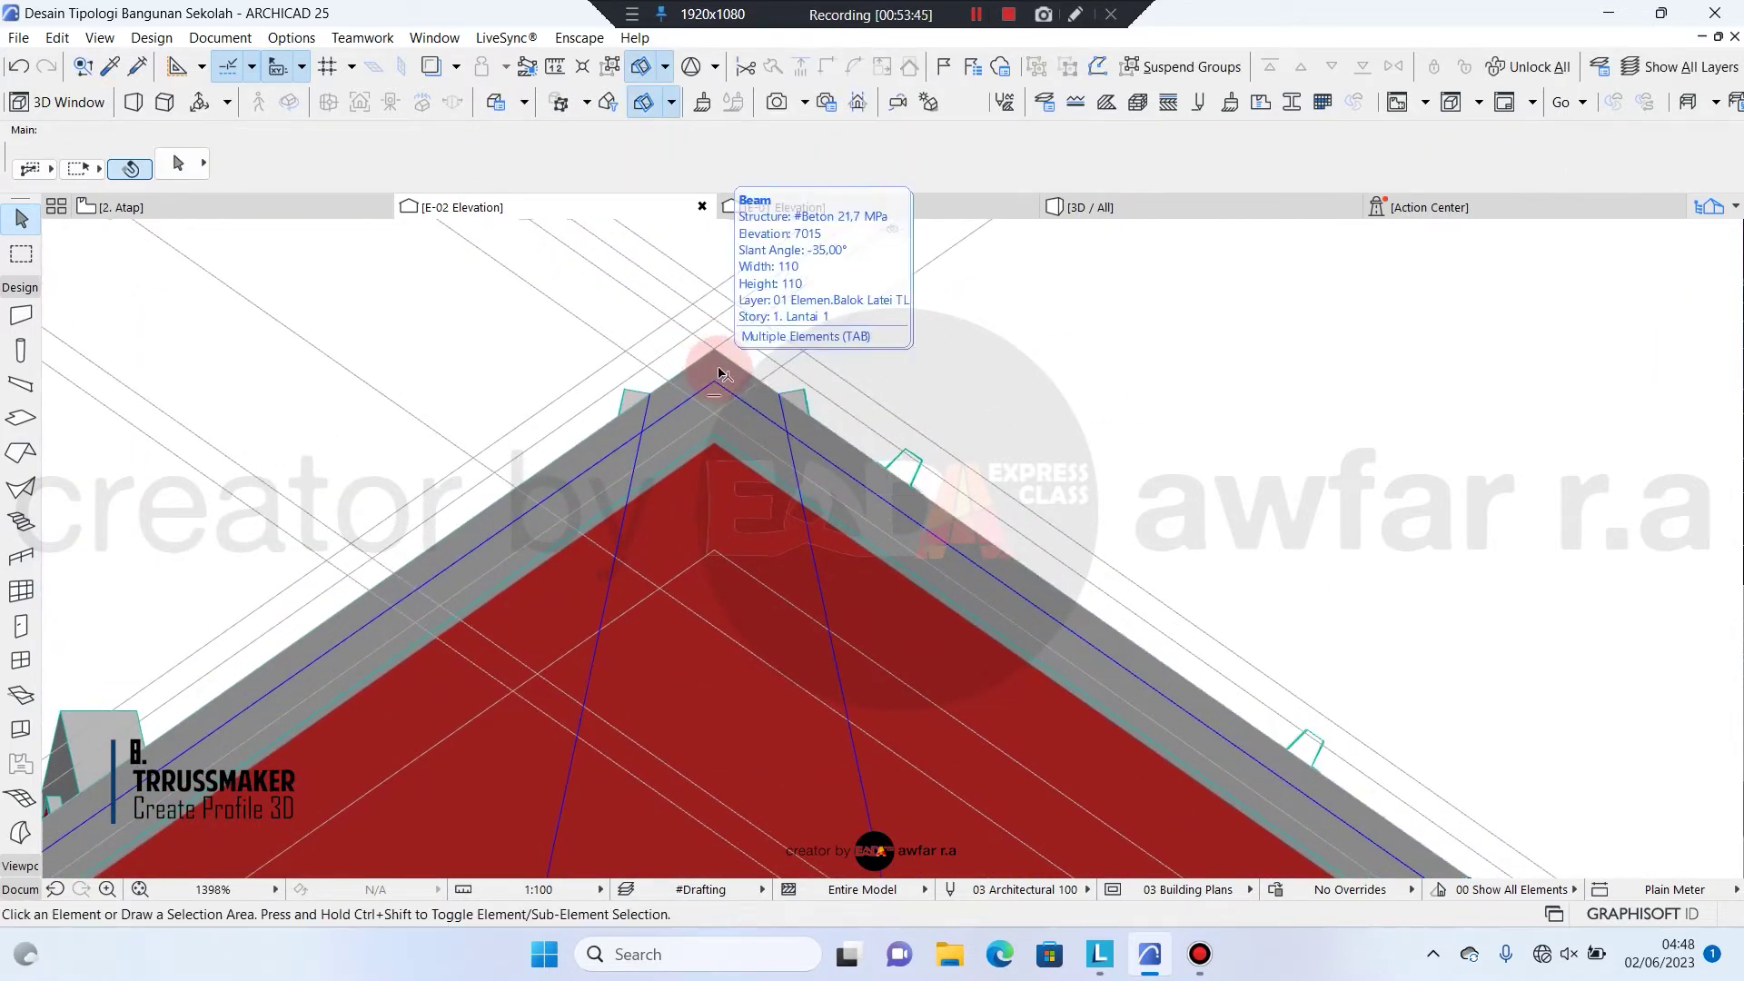
pyautogui.click(1141, 201)
pyautogui.scroll(-5, 886, 271)
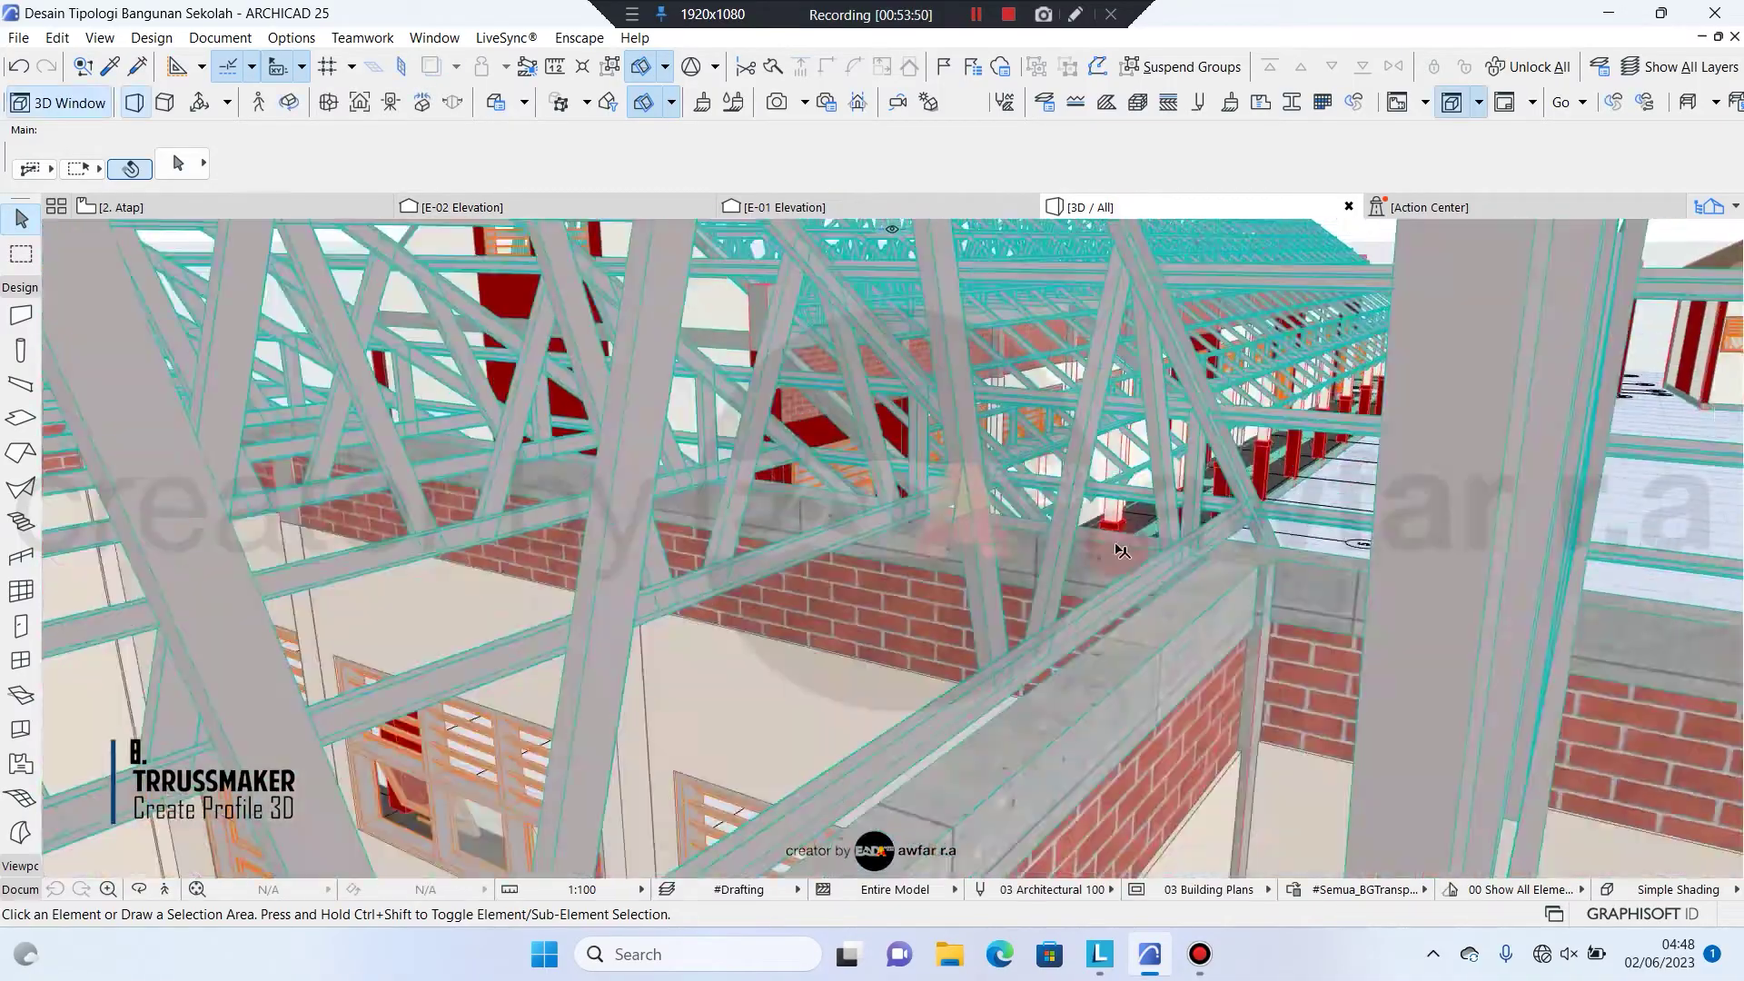
# Examine the V beams across the roof slopes and at the gable end in the 3D view
pyautogui.keyDown('shift'); pyautogui.moveTo(893, 451); pyautogui.dragTo(427, 490, button='middle'); pyautogui.keyUp('shift')
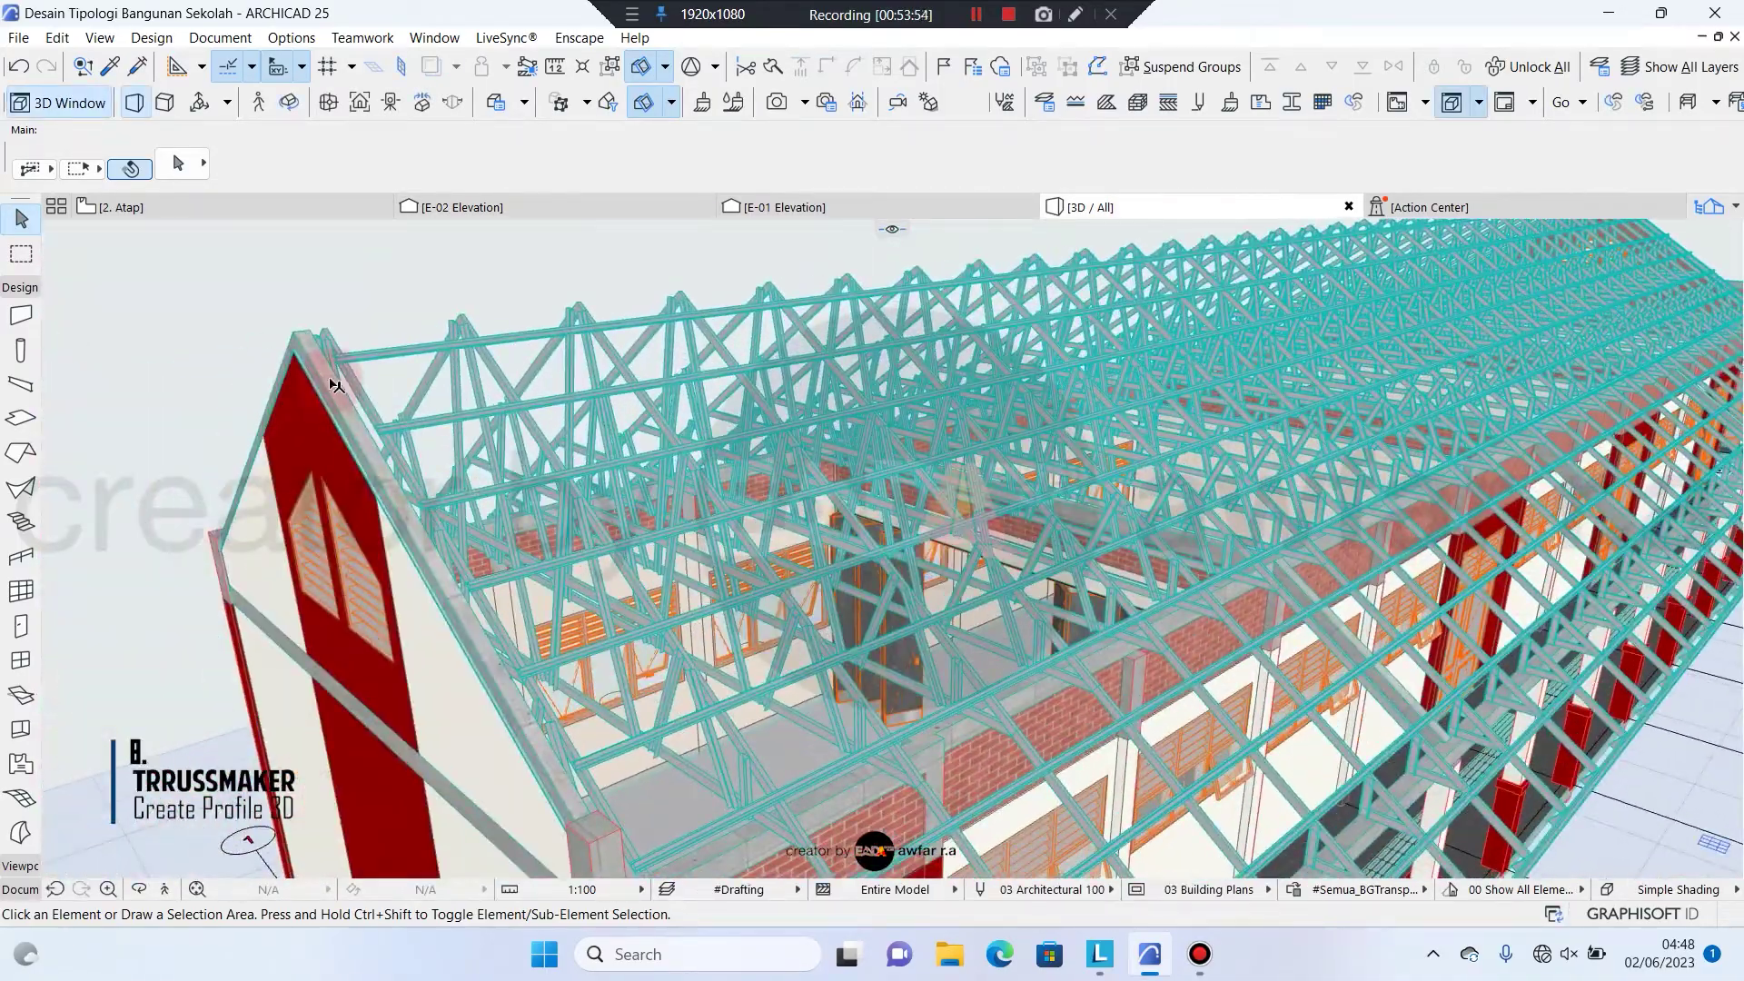
pyautogui.keyDown('shift'); pyautogui.moveTo(334, 386); pyautogui.dragTo(452, 349, button='middle'); pyautogui.keyUp('shift')
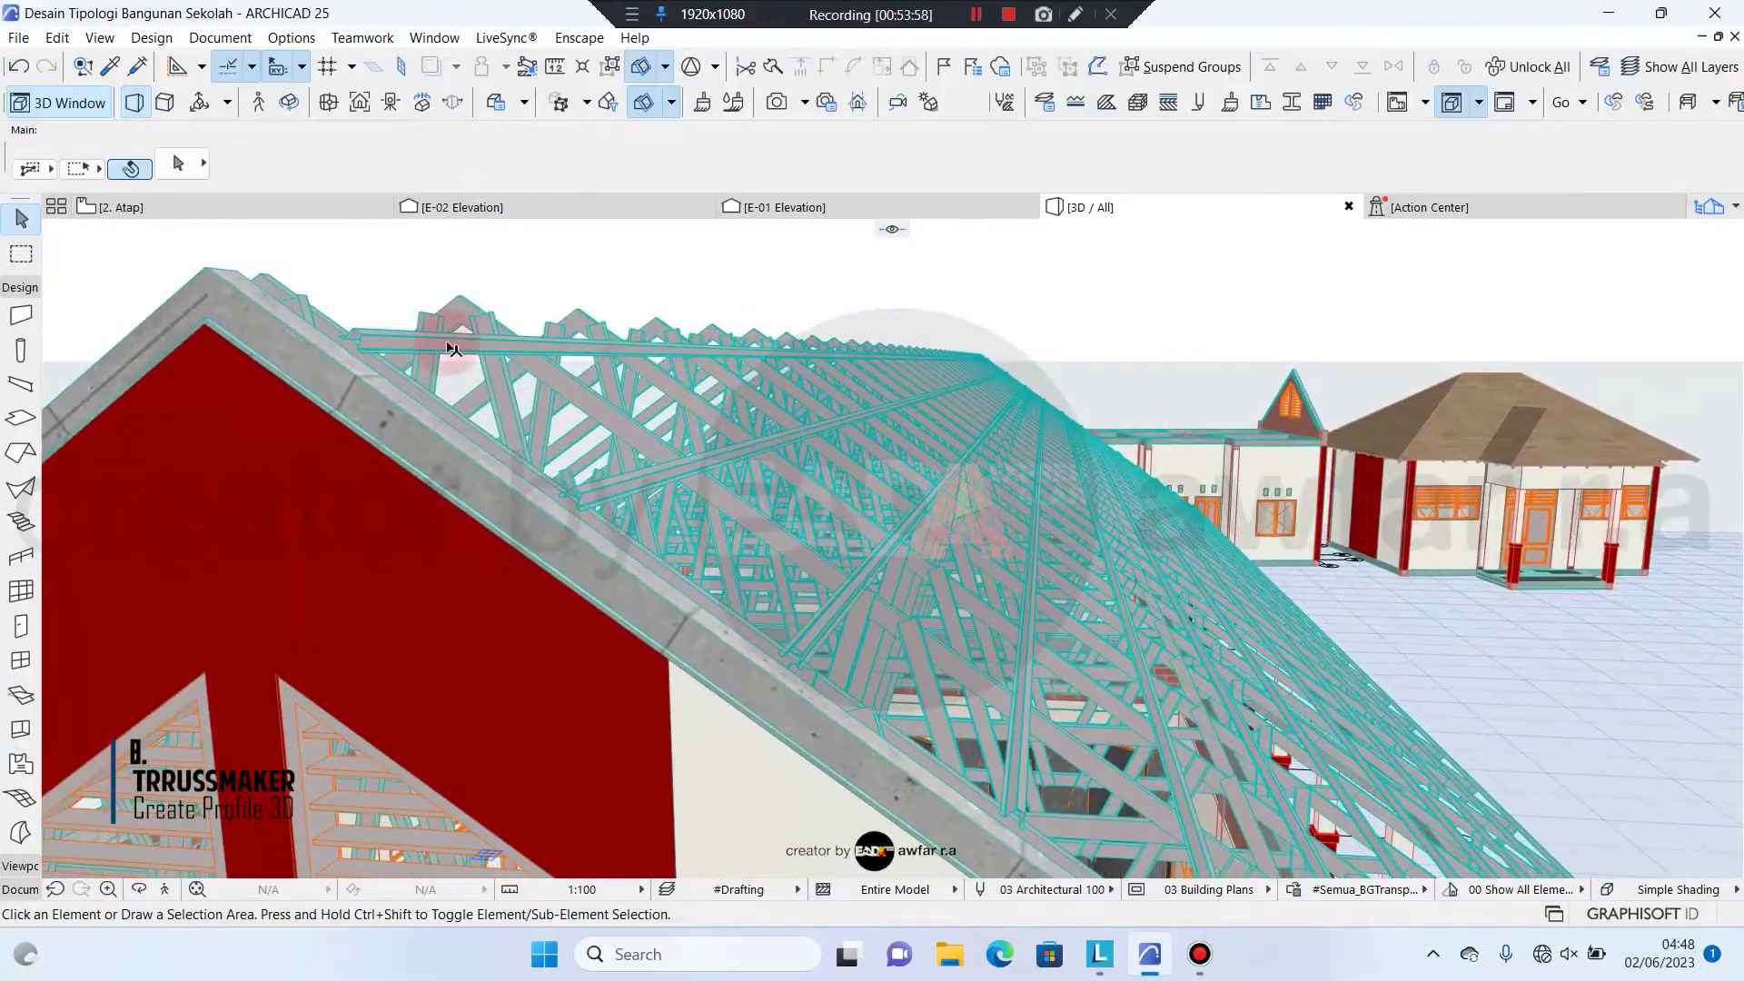
pyautogui.click(451, 349)
pyautogui.click(606, 487)
pyautogui.keyDown('shift'); pyautogui.moveTo(606, 463); pyautogui.dragTo(490, 545, button='middle'); pyautogui.keyUp('shift')
pyautogui.click(333, 258)
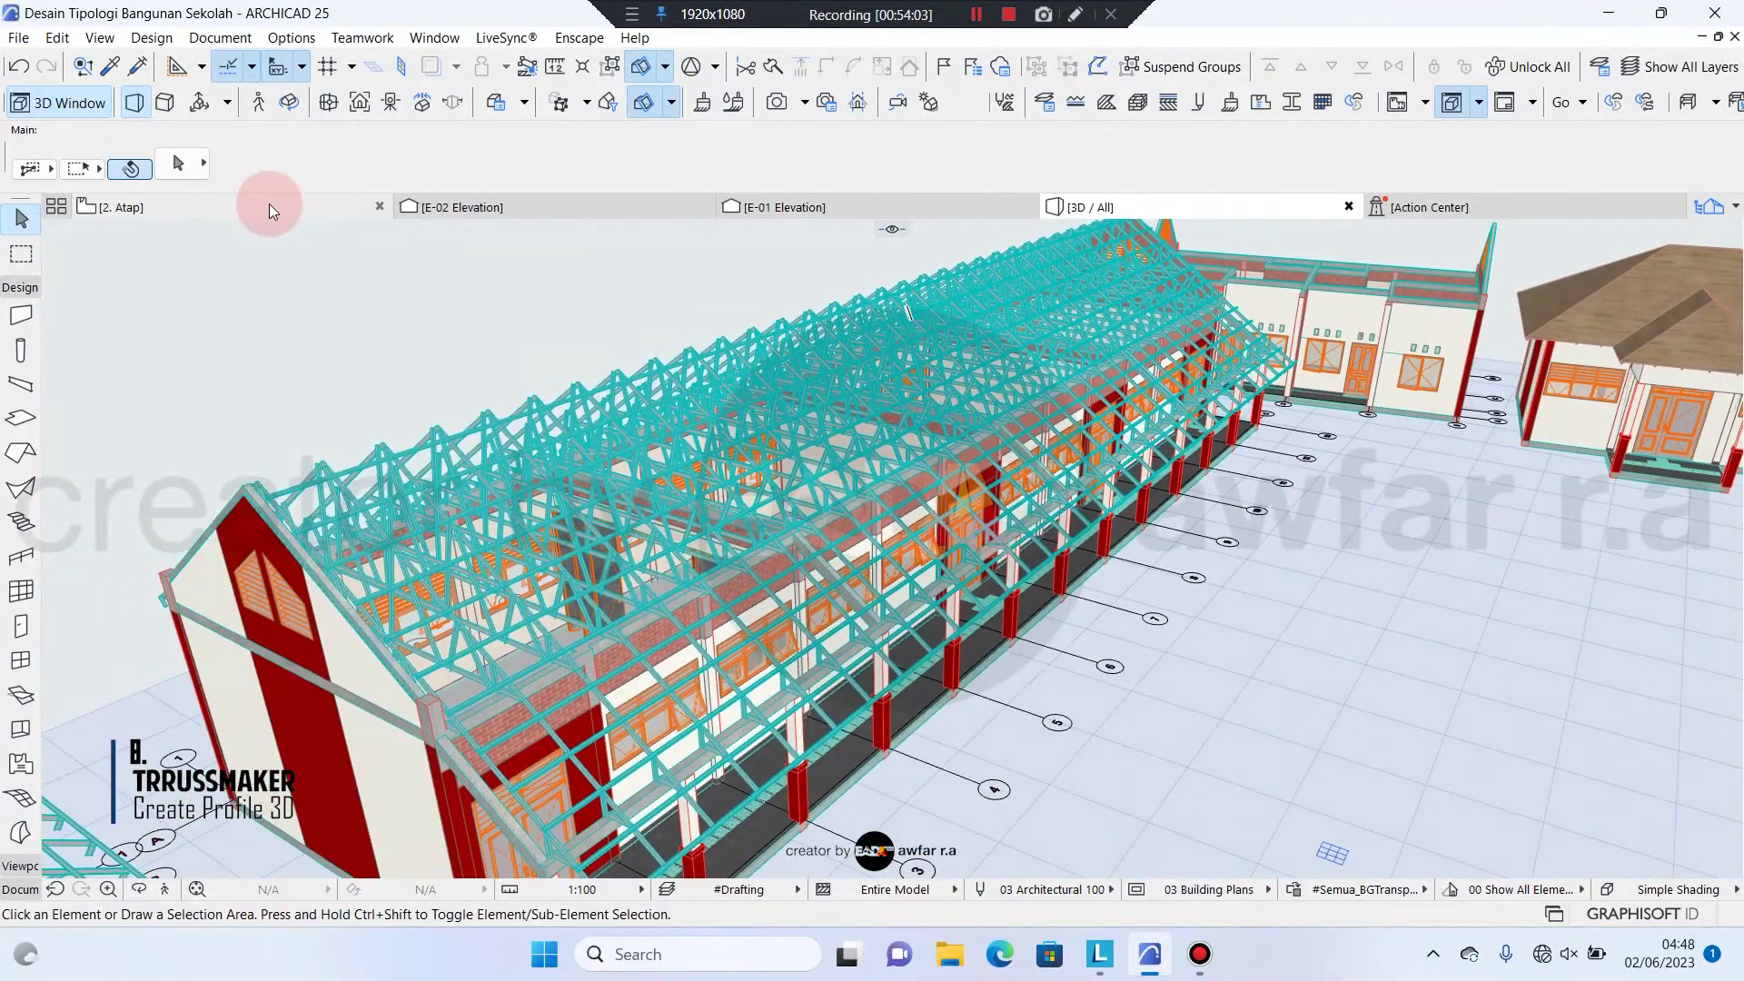
# In the E-02 elevation, mirror a copy of the V beam nearest the ridge about the vertical axis through the ridge point
pyautogui.click(522, 204)
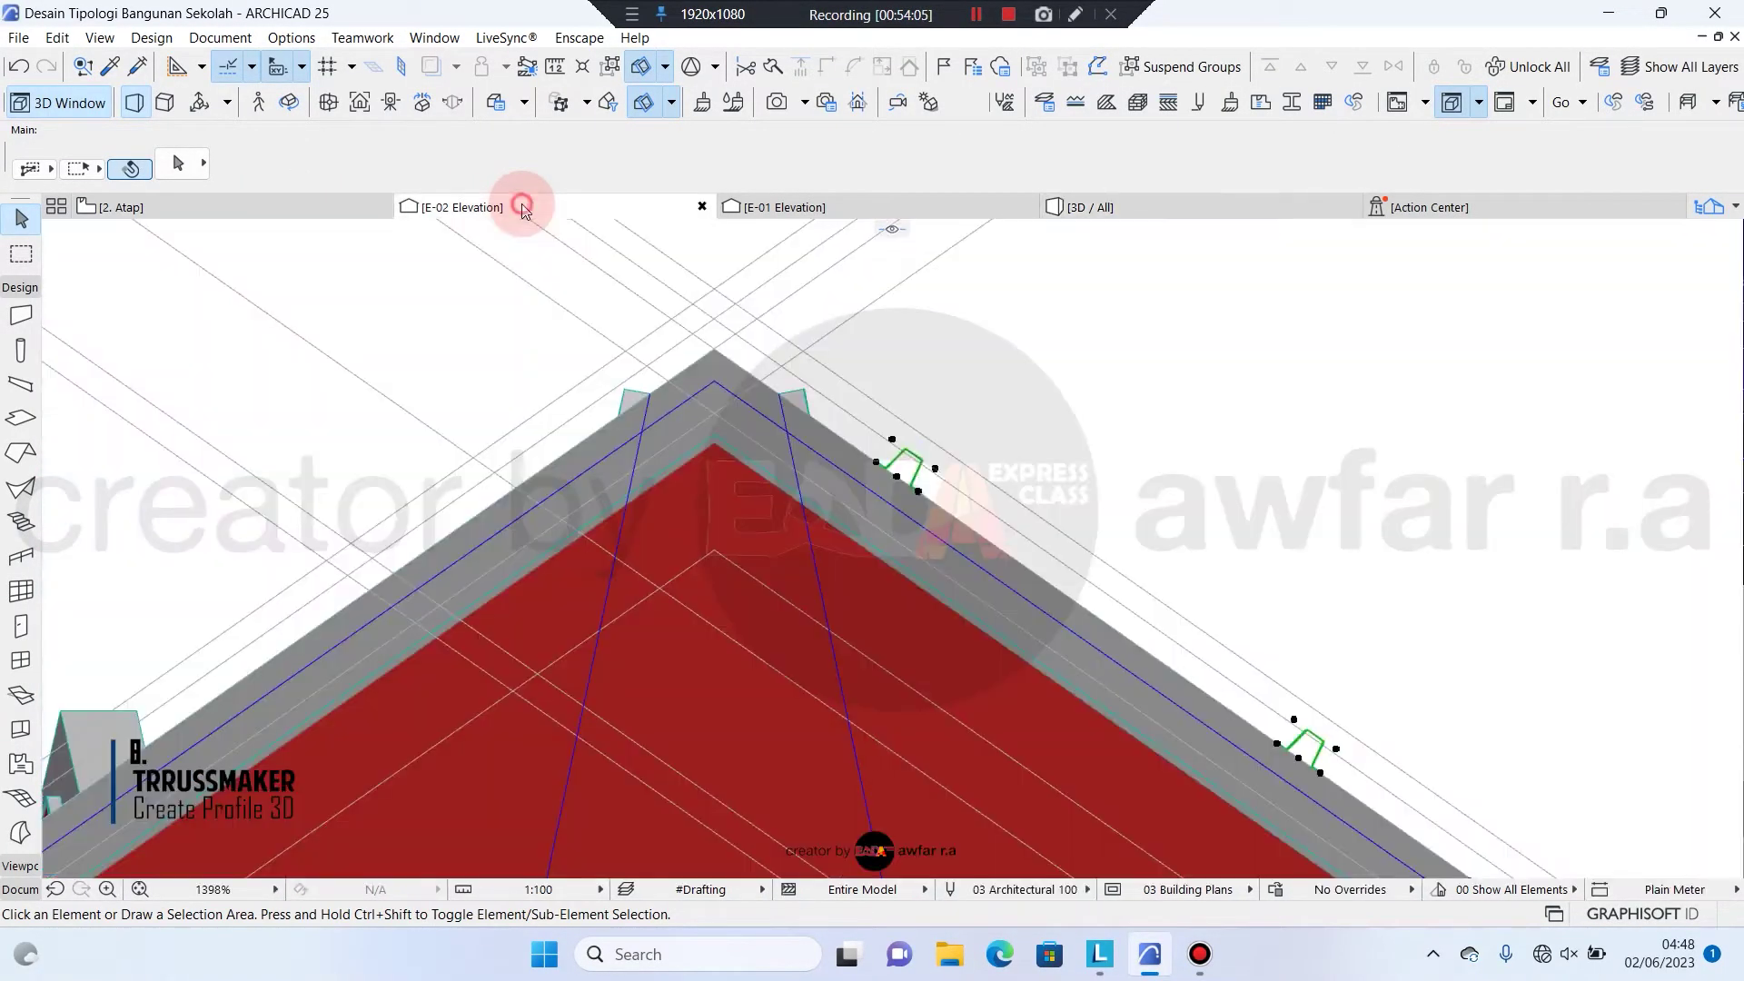
pyautogui.scroll(-5, 706, 276)
pyautogui.scroll(-3, 1157, 533)
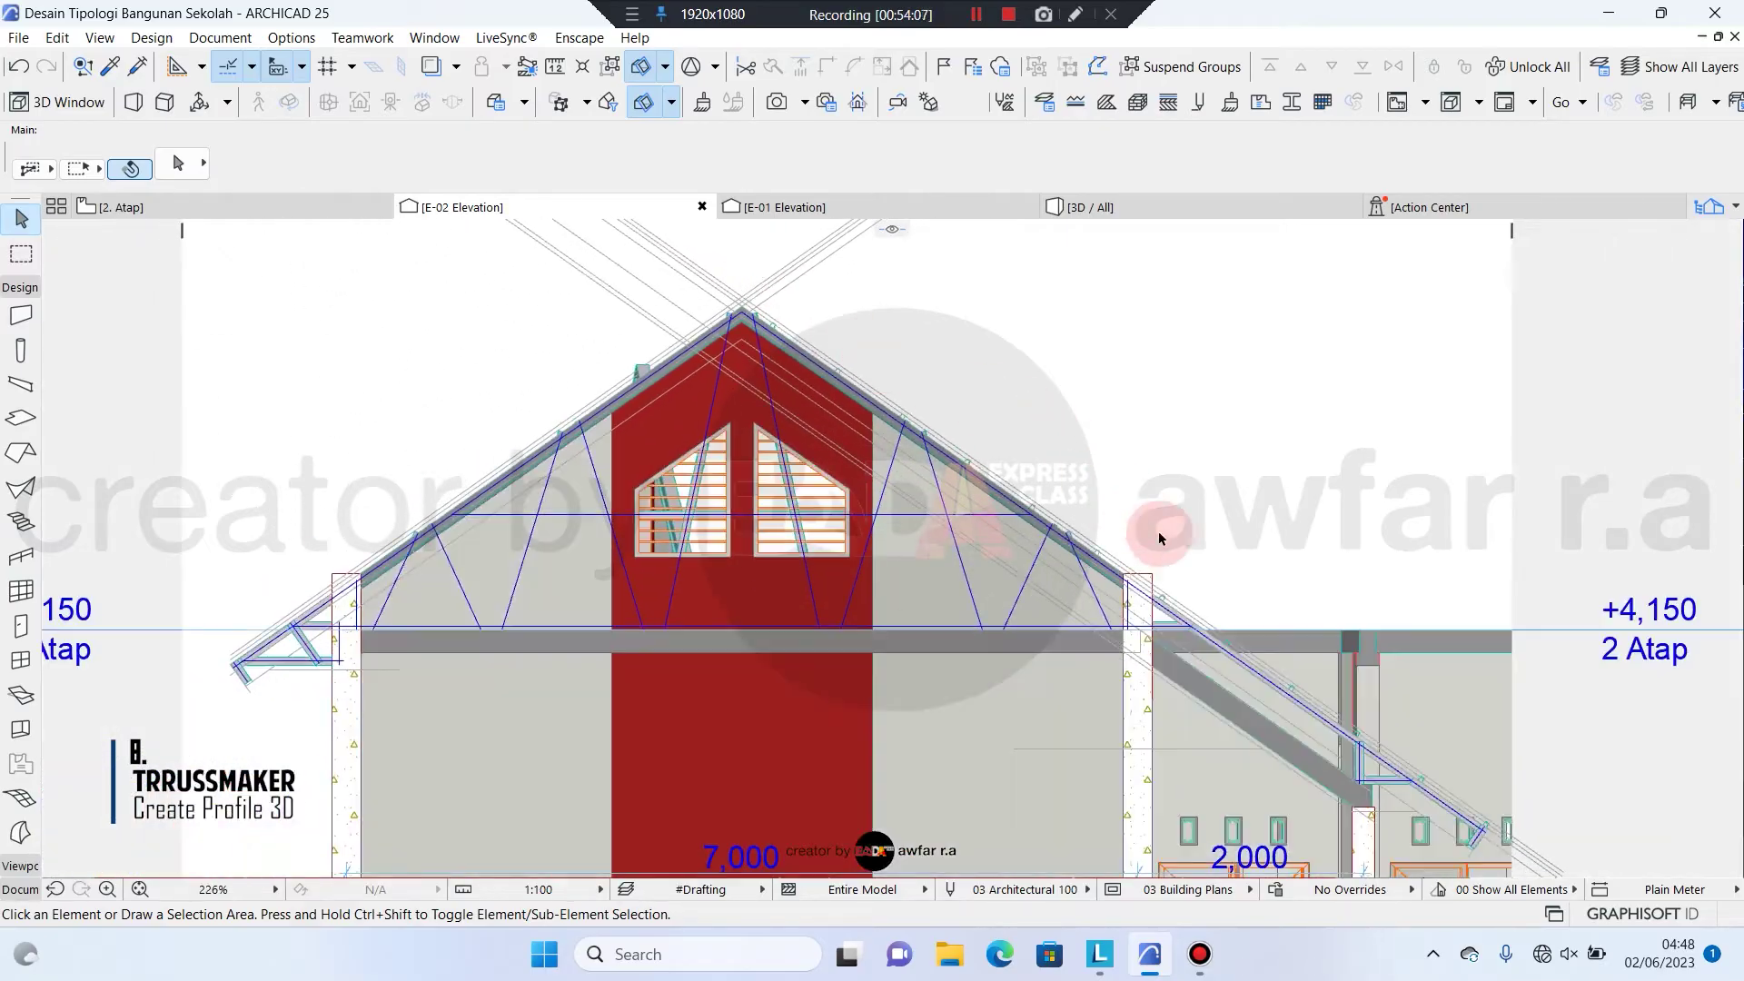
pyautogui.scroll(2, 1012, 409)
pyautogui.scroll(2, 1372, 702)
pyautogui.scroll(1, 1372, 697)
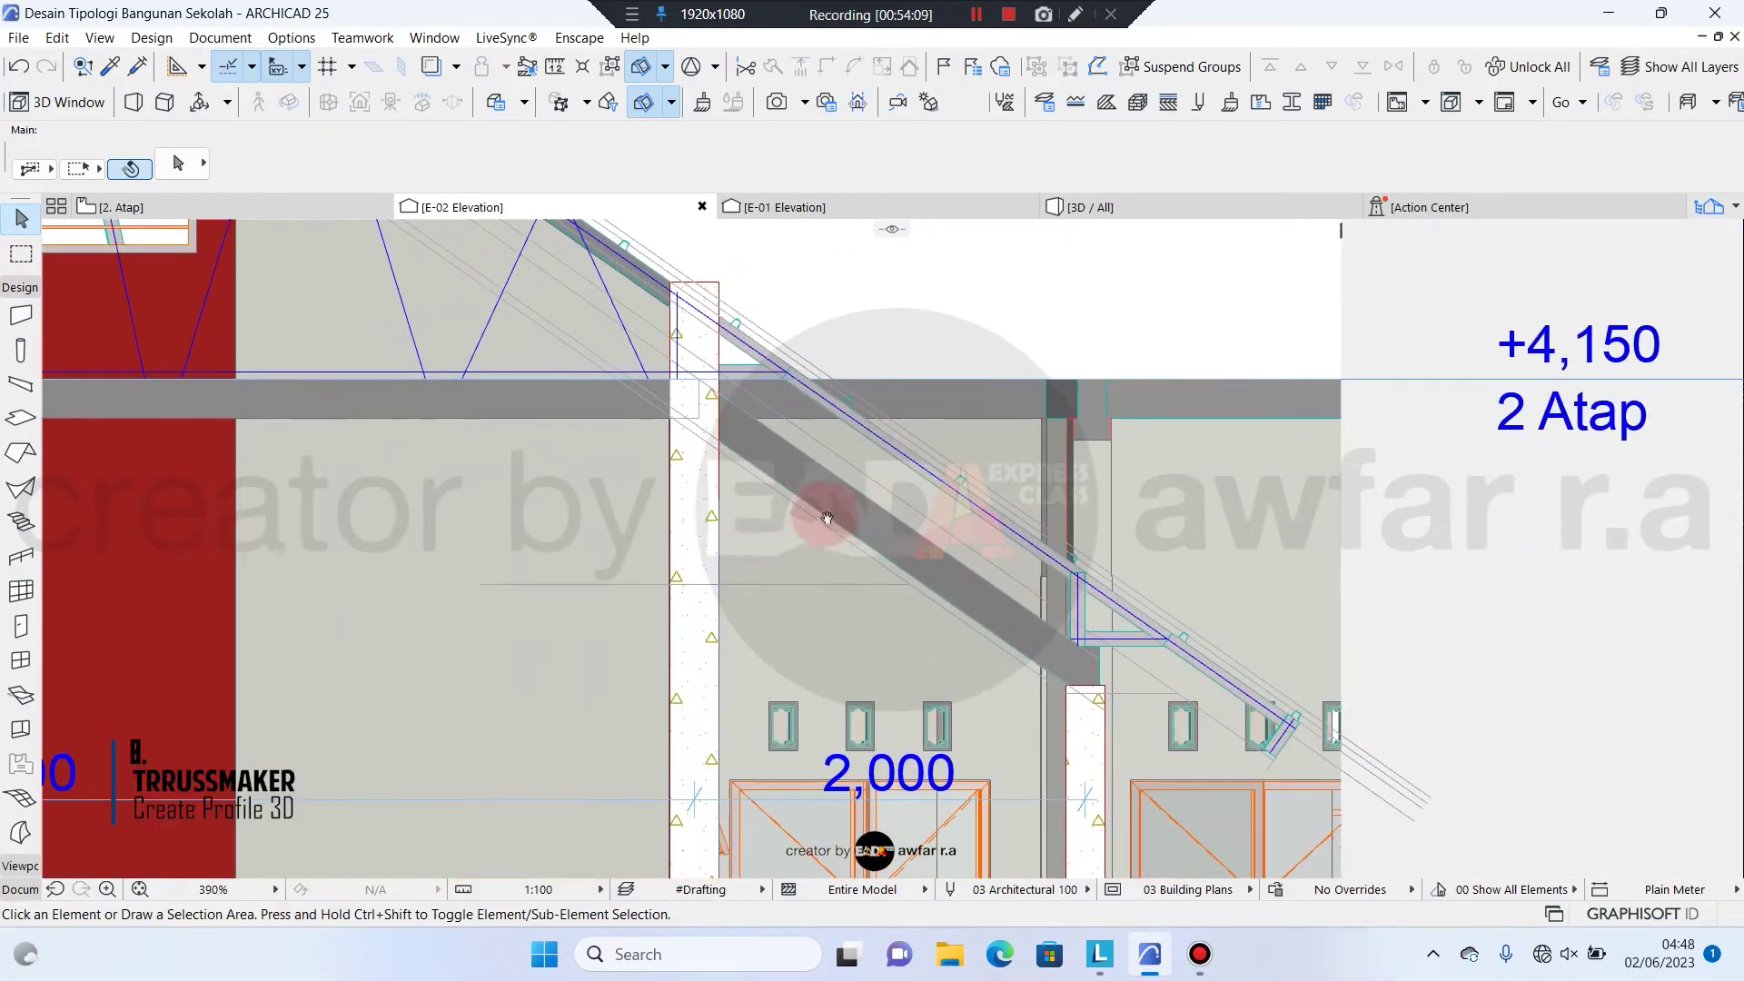
pyautogui.moveTo(249, 296); pyautogui.dragTo(1016, 682, button='middle')
pyautogui.scroll(6, 813, 240)
pyautogui.click(879, 353)
pyautogui.scroll(7, 866, 364)
pyautogui.click(874, 369)
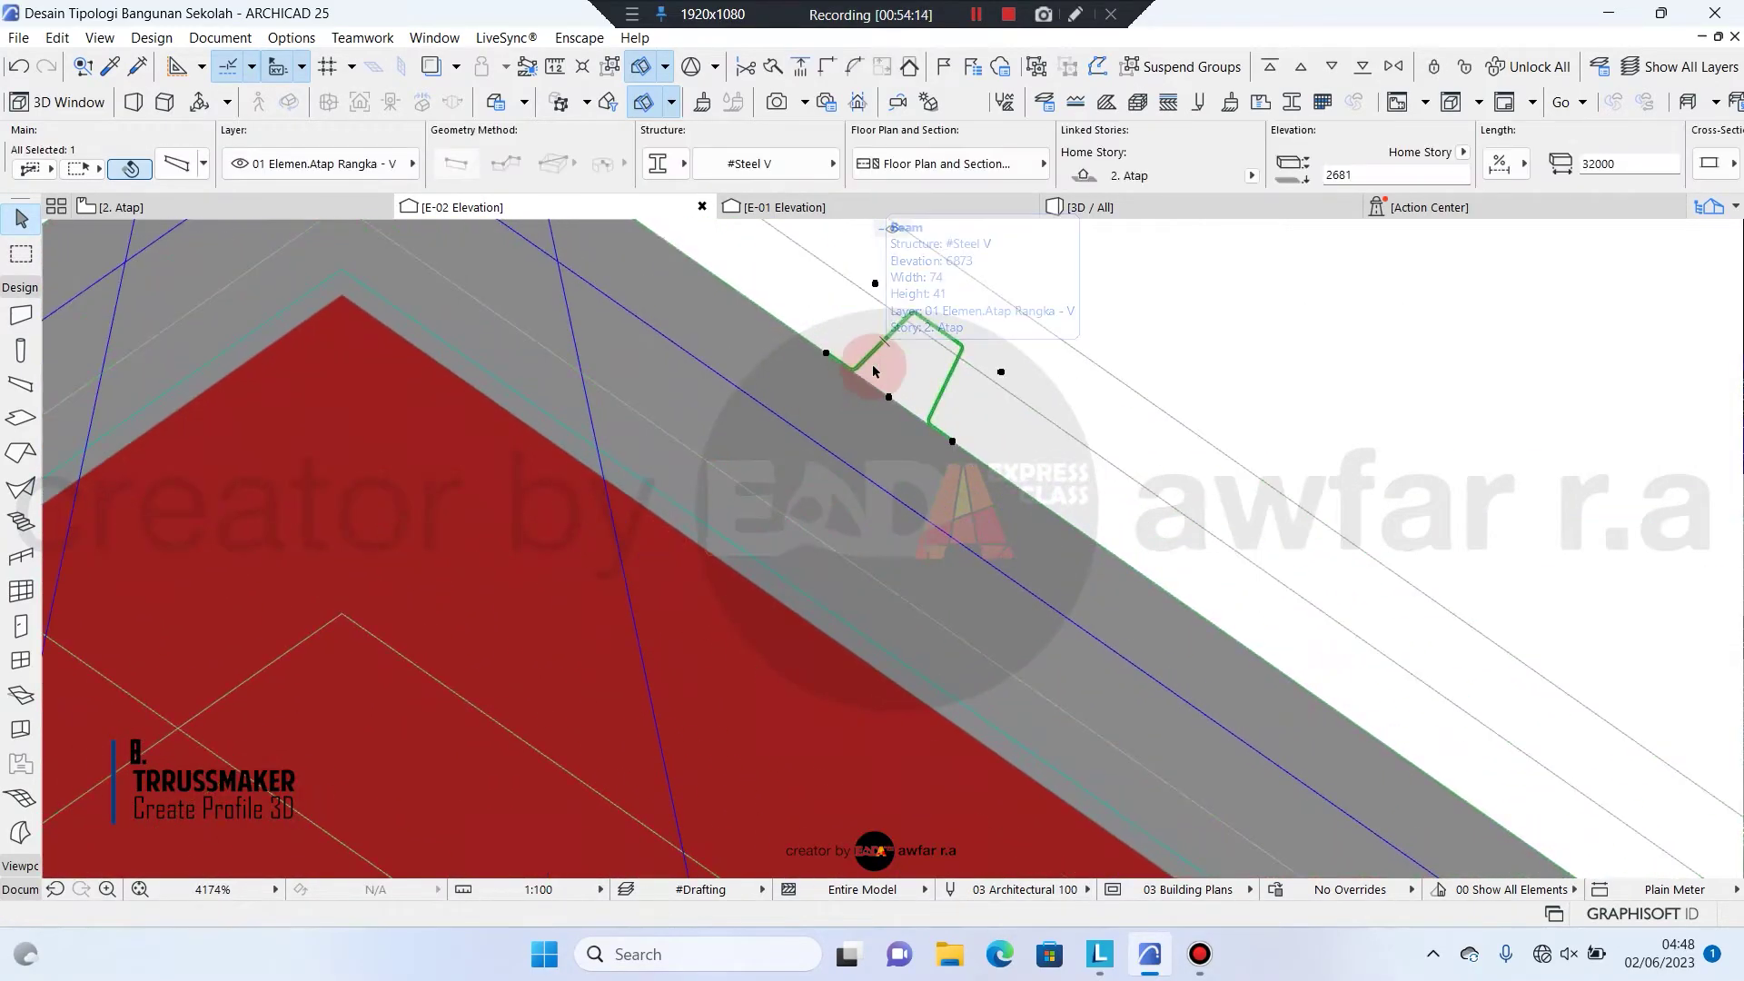
pyautogui.click(121, 267)
pyautogui.moveTo(476, 371); pyautogui.dragTo(998, 710, button='middle')
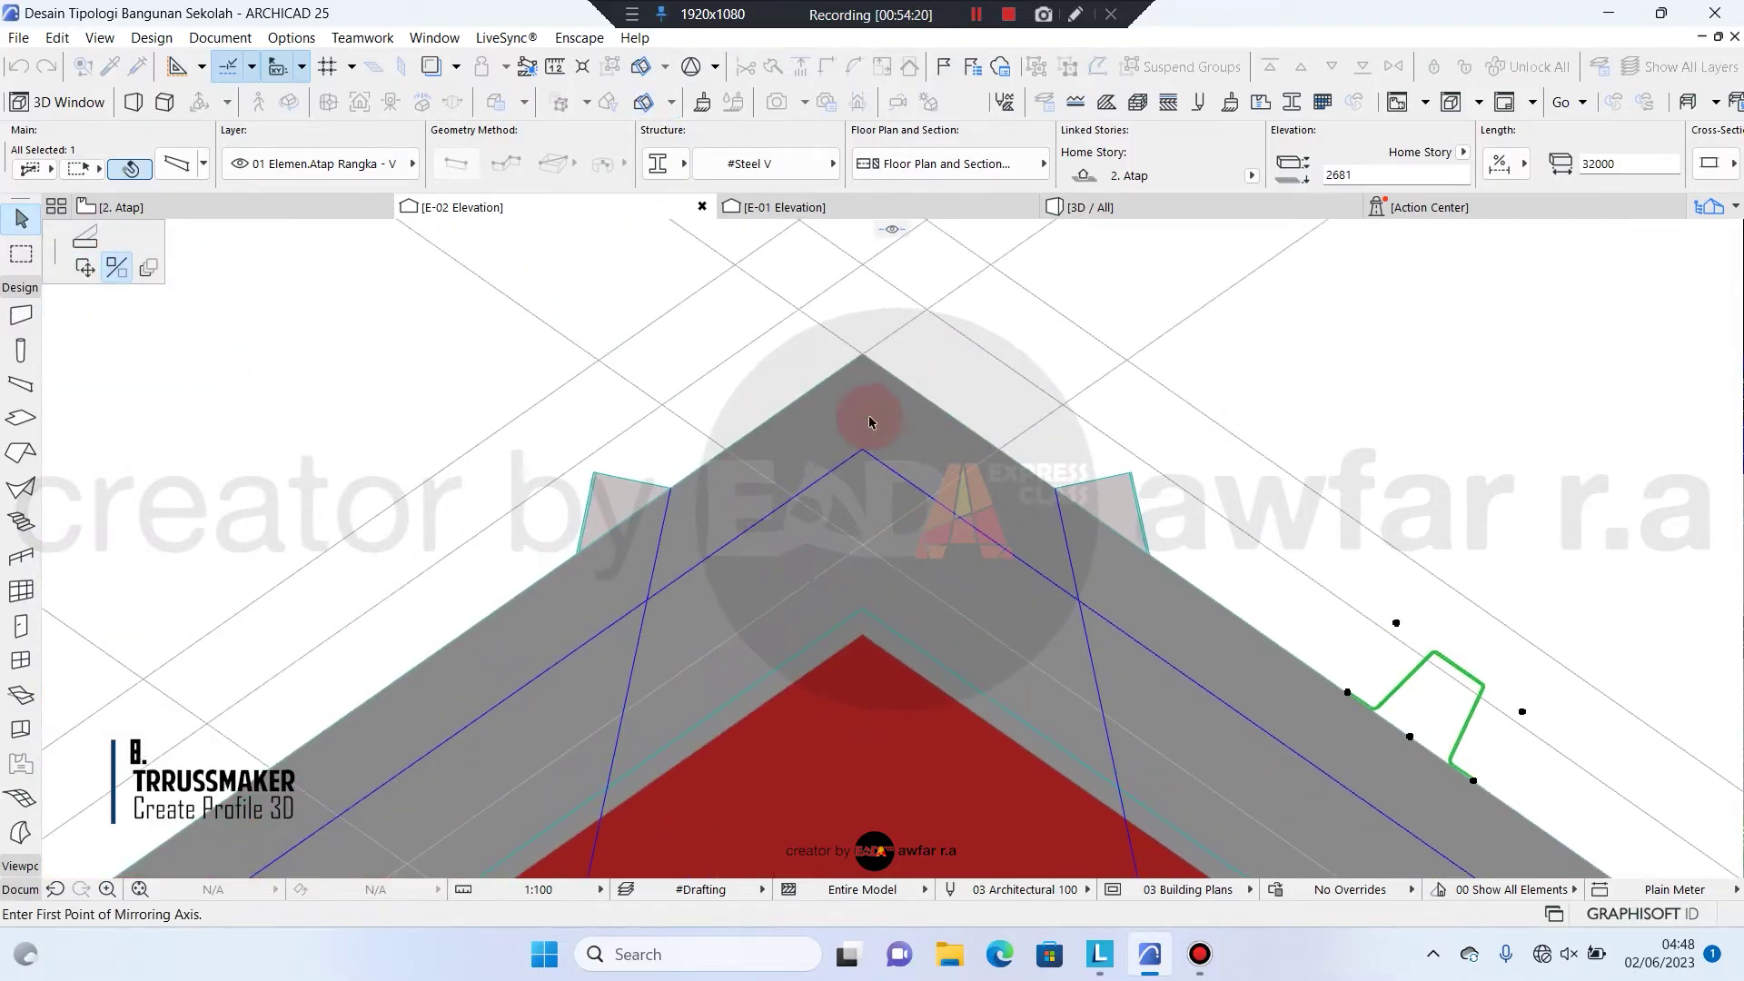
pyautogui.click(864, 354)
pyautogui.click(859, 286)
pyautogui.scroll(5, 740, 375)
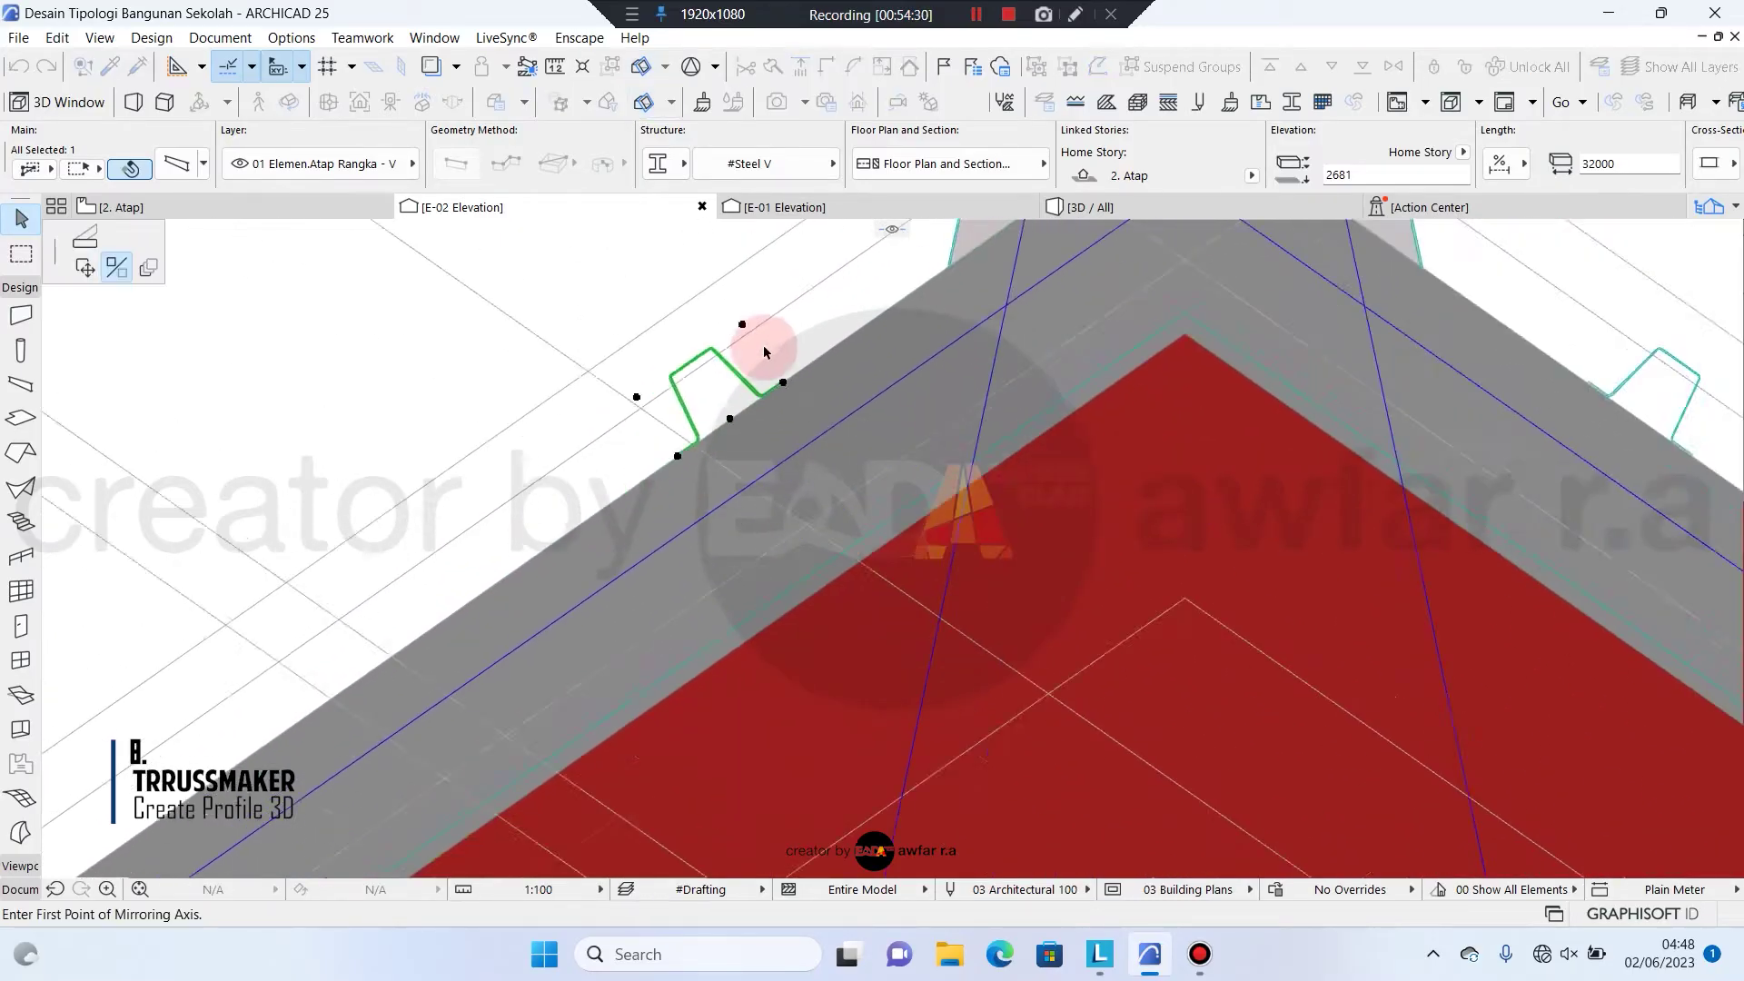
# Move the mirrored V beam down its slope so its lower profile corner sits on the outer top corner of the eave truss end
pyautogui.scroll(-1, 764, 352)
pyautogui.click(85, 268)
pyautogui.scroll(-9, 769, 333)
pyautogui.scroll(1, 576, 510)
pyautogui.moveTo(182, 727); pyautogui.dragTo(744, 356, button='middle')
pyautogui.scroll(9, 319, 681)
pyautogui.click(514, 724)
pyautogui.scroll(7, 369, 831)
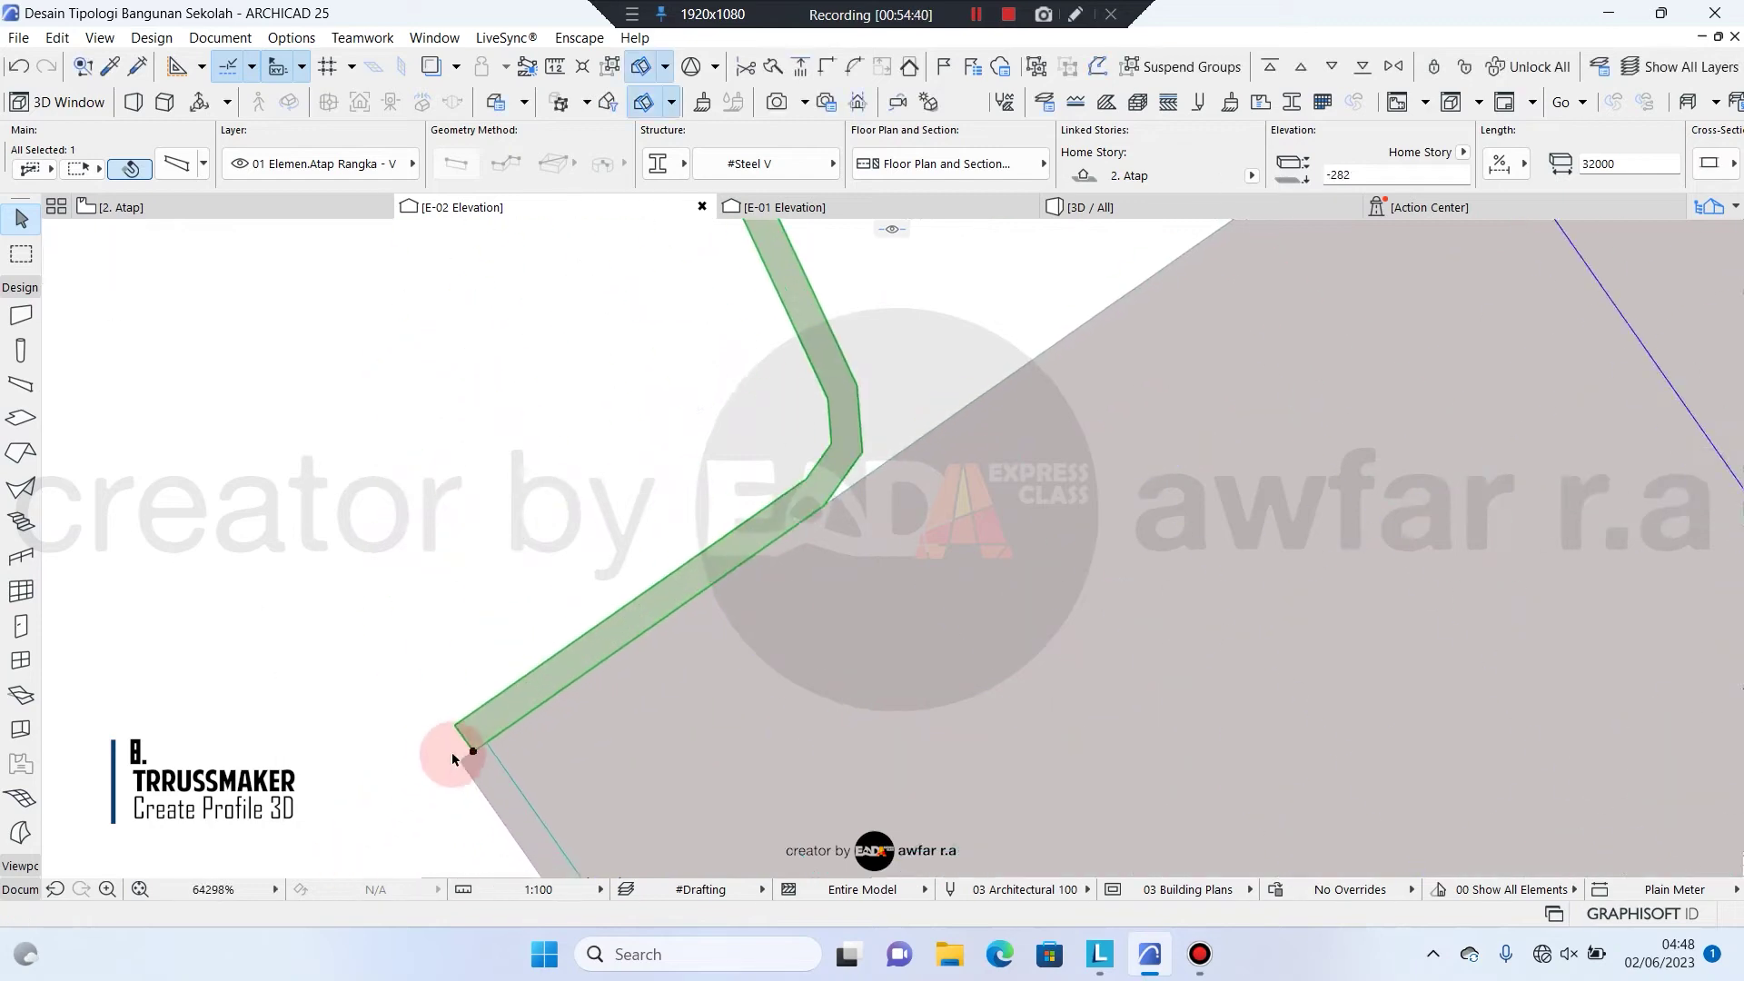
pyautogui.click(472, 751)
pyautogui.click(461, 760)
pyautogui.scroll(-7, 353, 745)
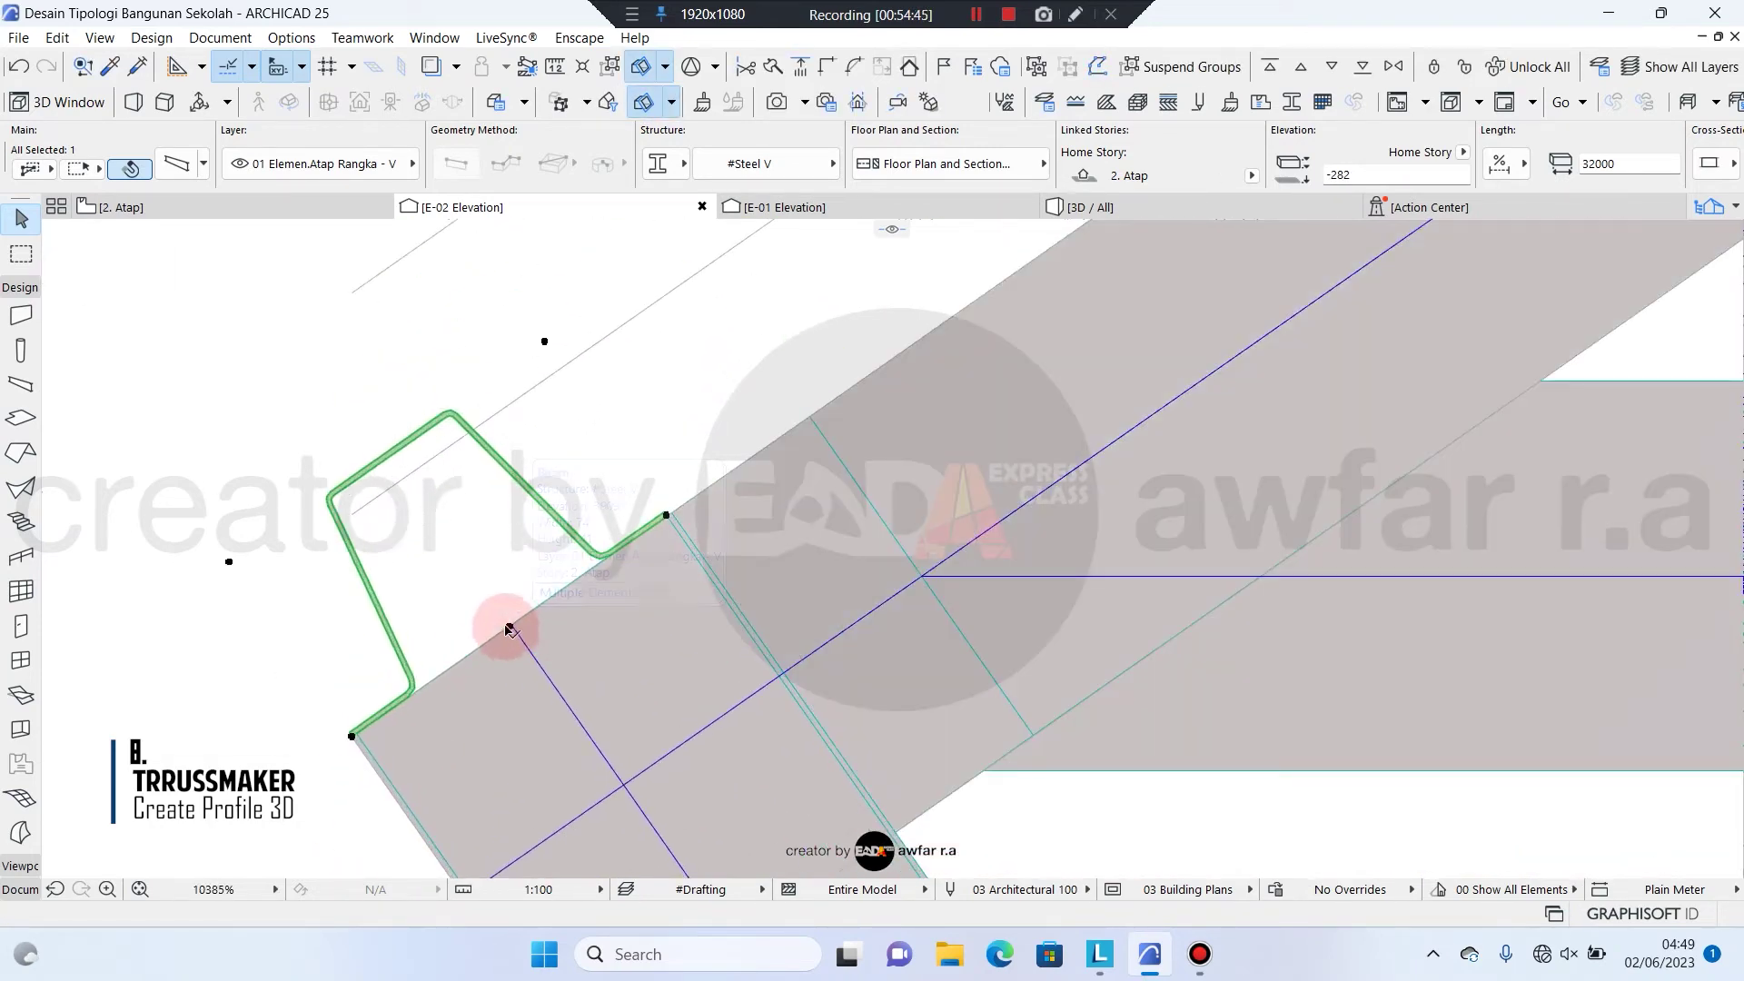
# Multiply the eave V beam up the slope to the ridge at 700 mm spacing, using Drag with Increment and Spread
pyautogui.click(509, 629)
pyautogui.click(148, 269)
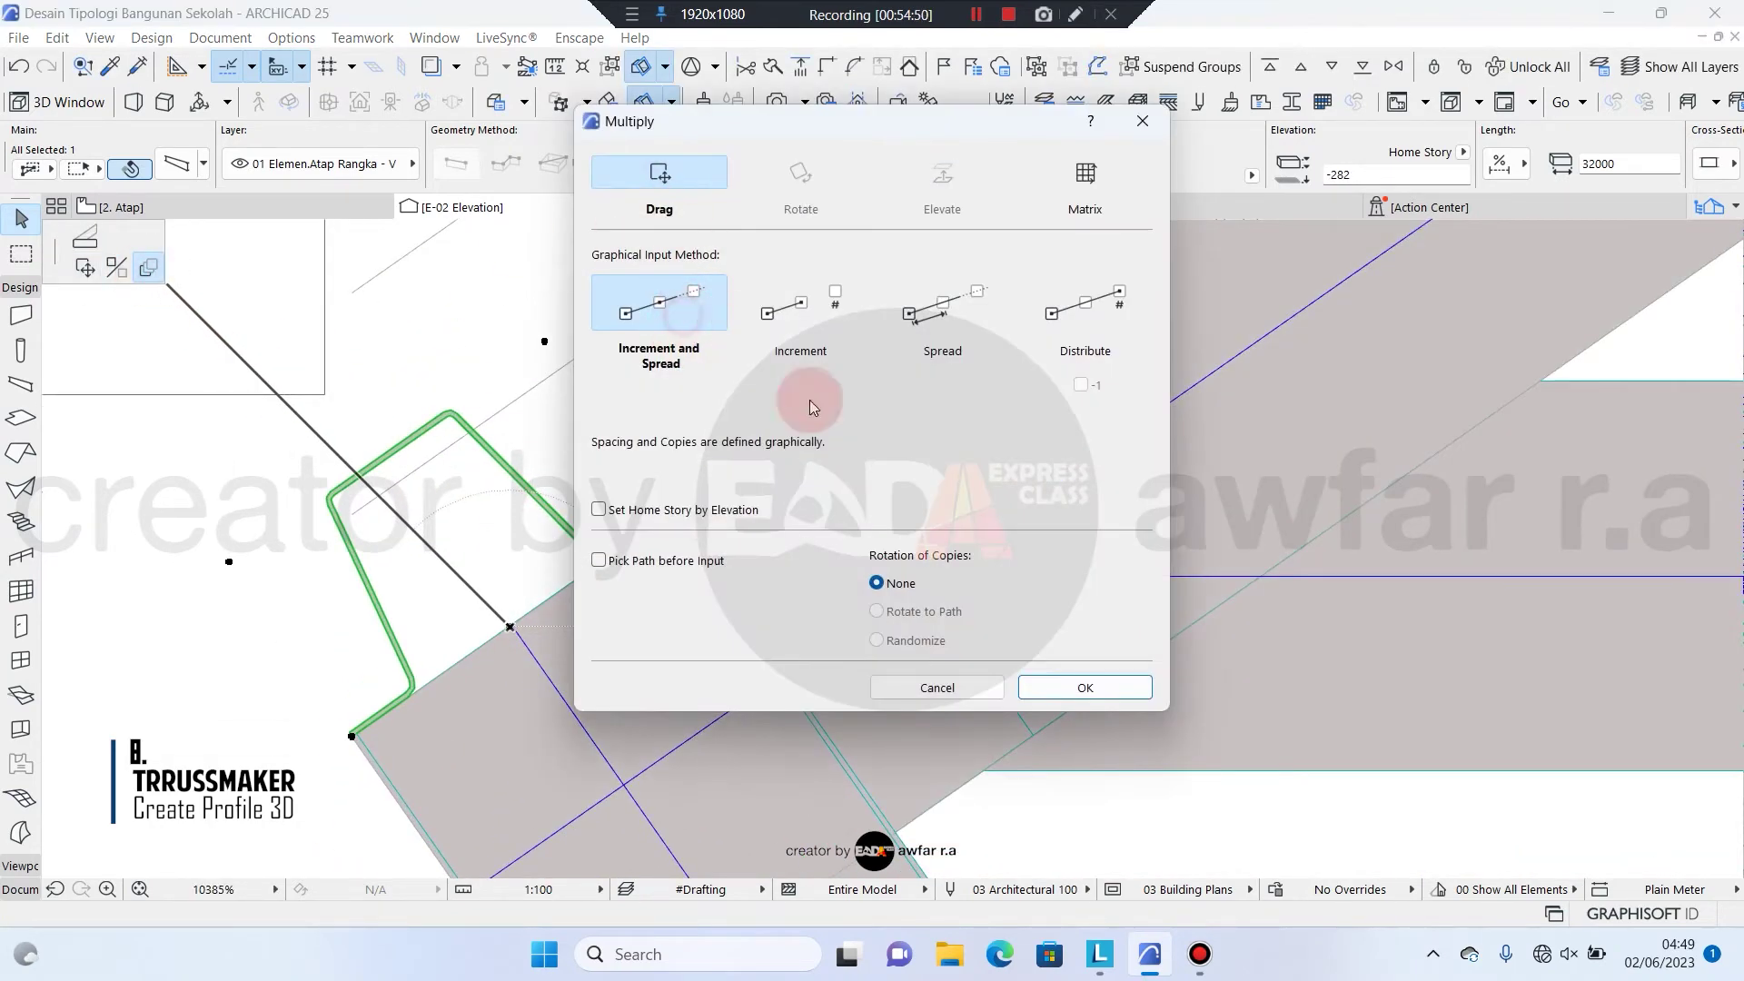
pyautogui.click(1068, 691)
pyautogui.click(509, 628)
pyautogui.scroll(-5, 350, 635)
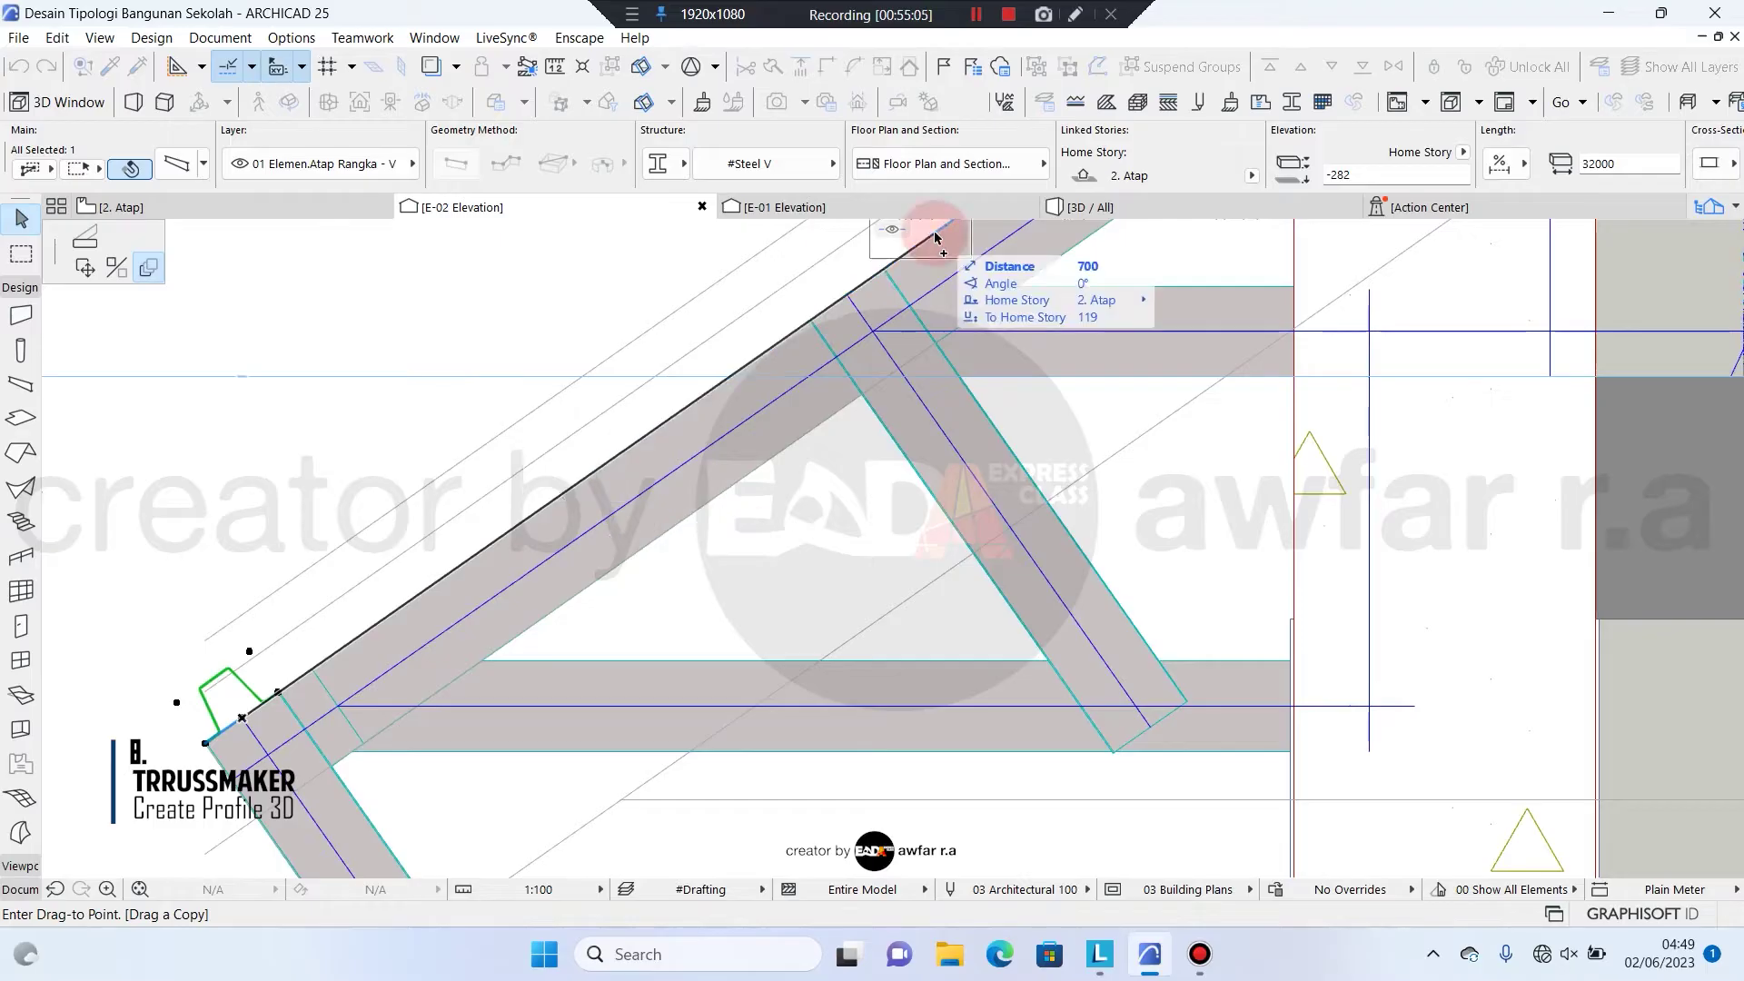
pyautogui.scroll(-3, 525, 525)
pyautogui.scroll(7, 355, 623)
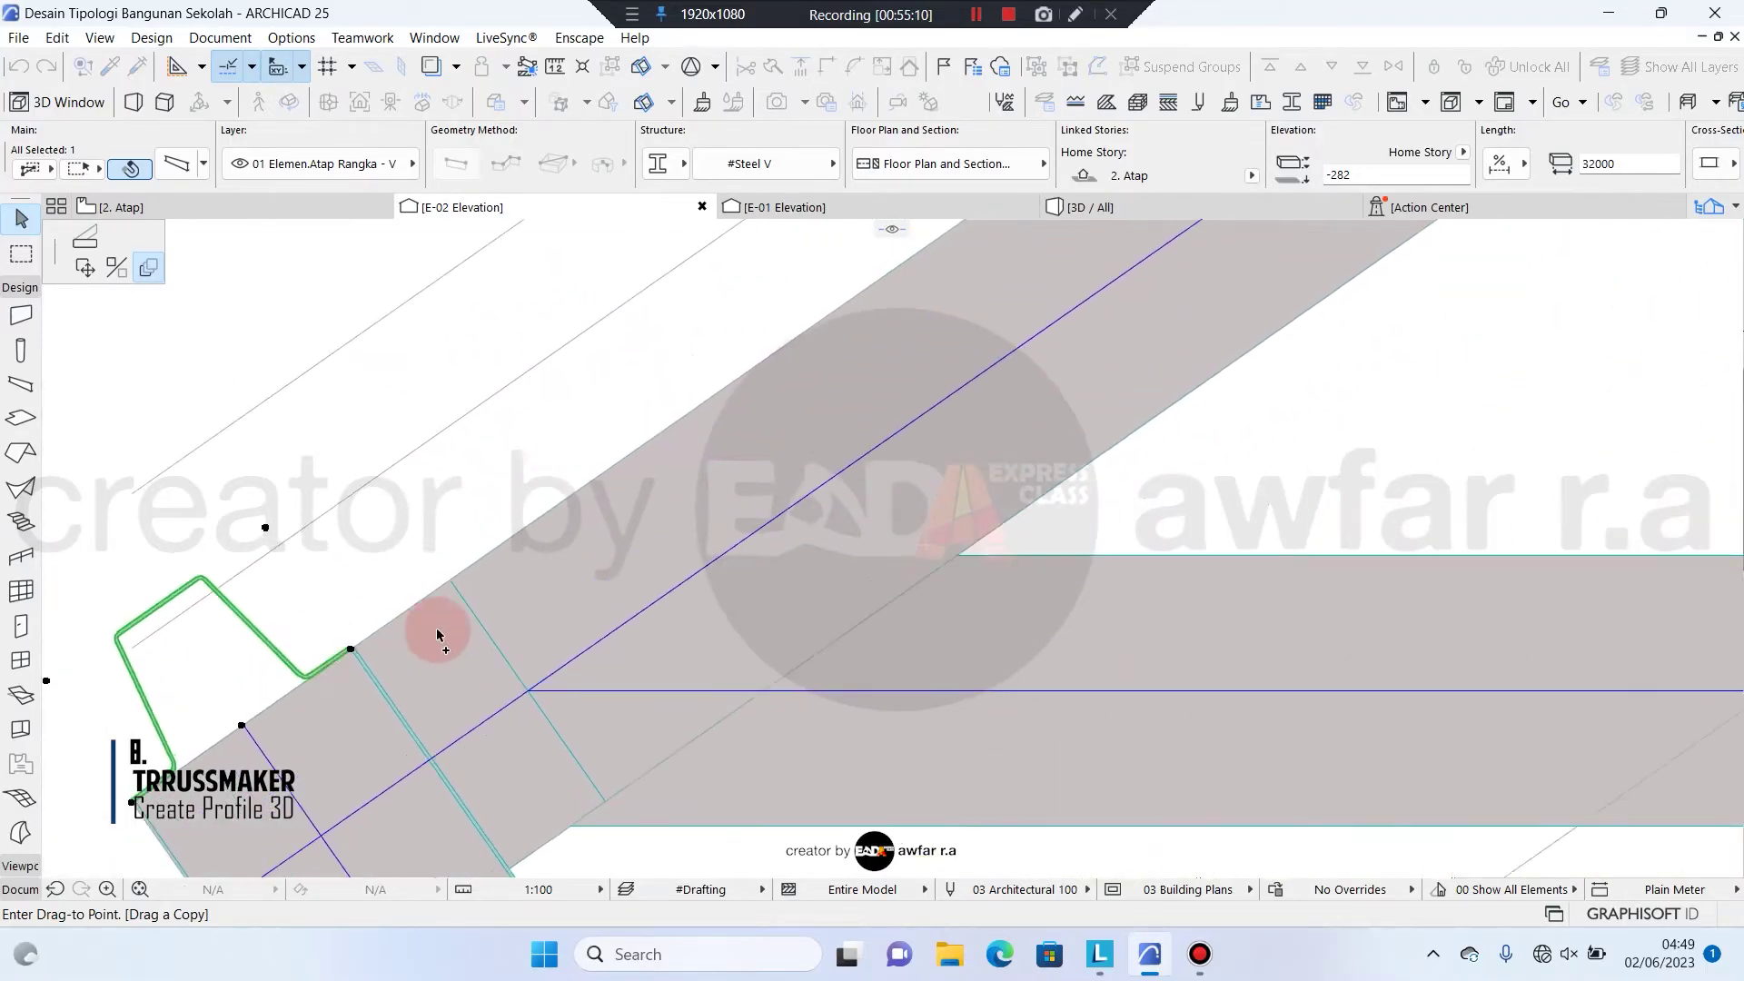
pyautogui.scroll(-3, 724, 390)
pyautogui.moveTo(1035, 236); pyautogui.dragTo(759, 417, button='middle')
pyautogui.scroll(-3, 760, 417)
pyautogui.moveTo(1135, 250); pyautogui.dragTo(448, 666, button='middle')
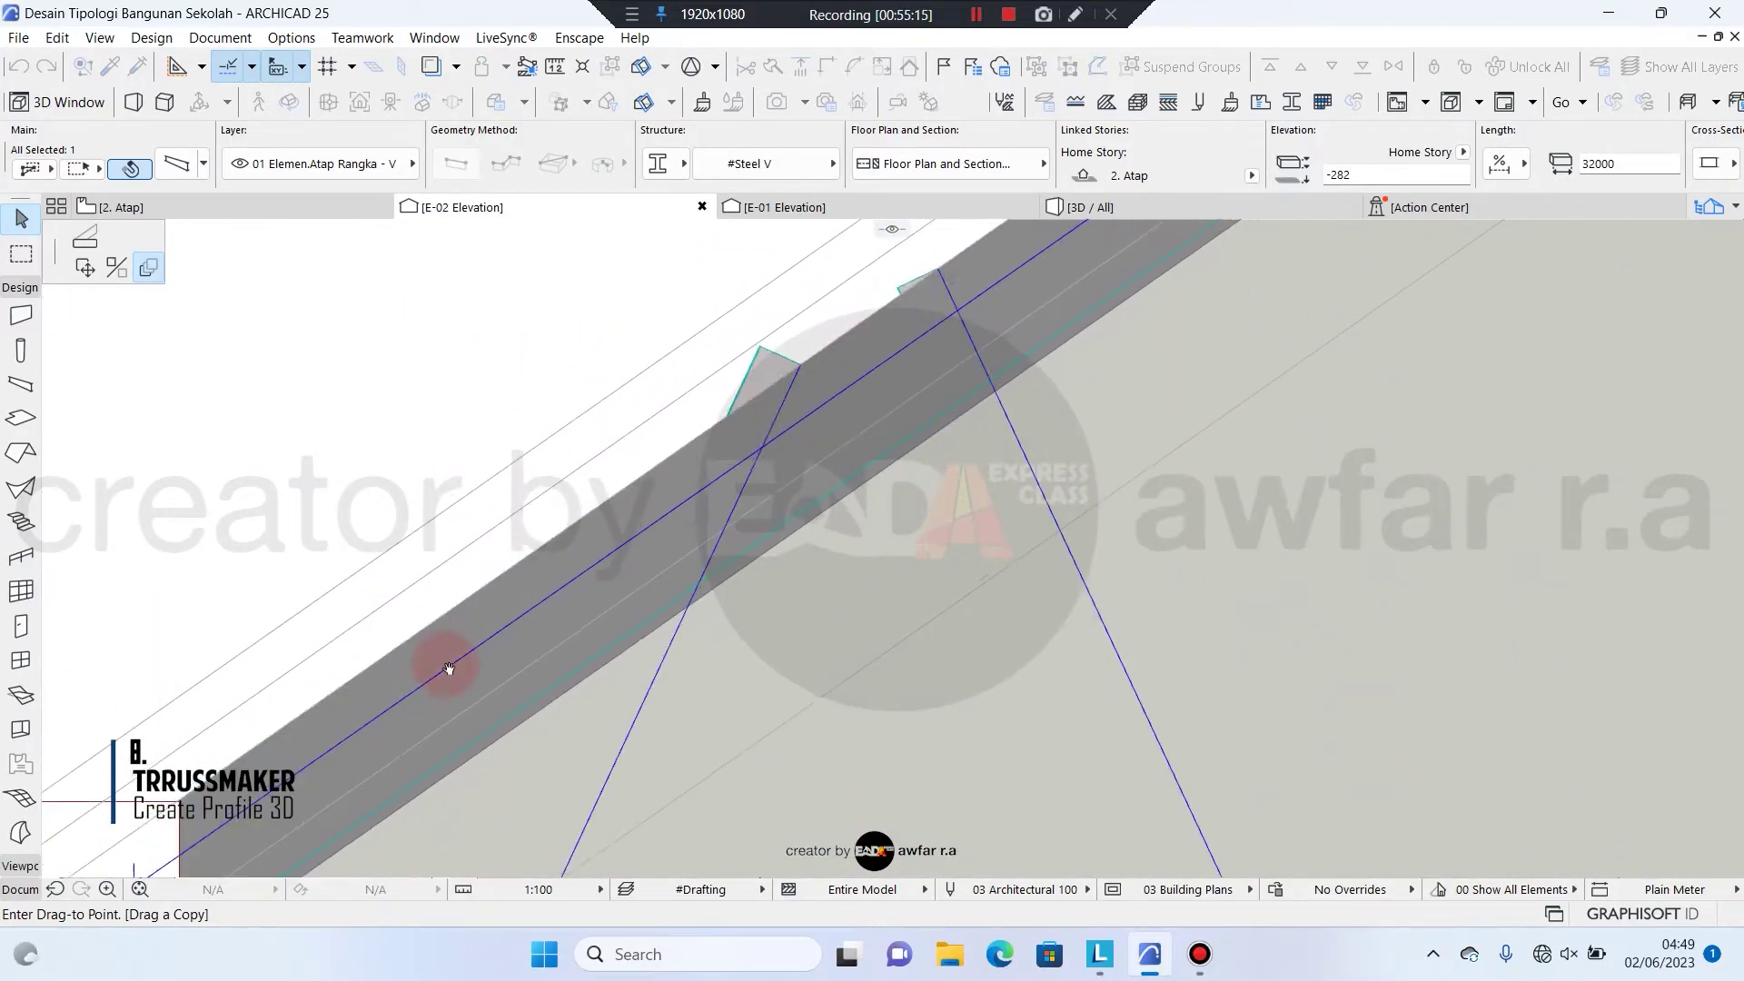
pyautogui.scroll(4, 818, 345)
pyautogui.scroll(-5, 509, 582)
pyautogui.scroll(-4, 565, 553)
pyautogui.moveTo(954, 272); pyautogui.dragTo(568, 545, button='middle')
pyautogui.scroll(4, 886, 350)
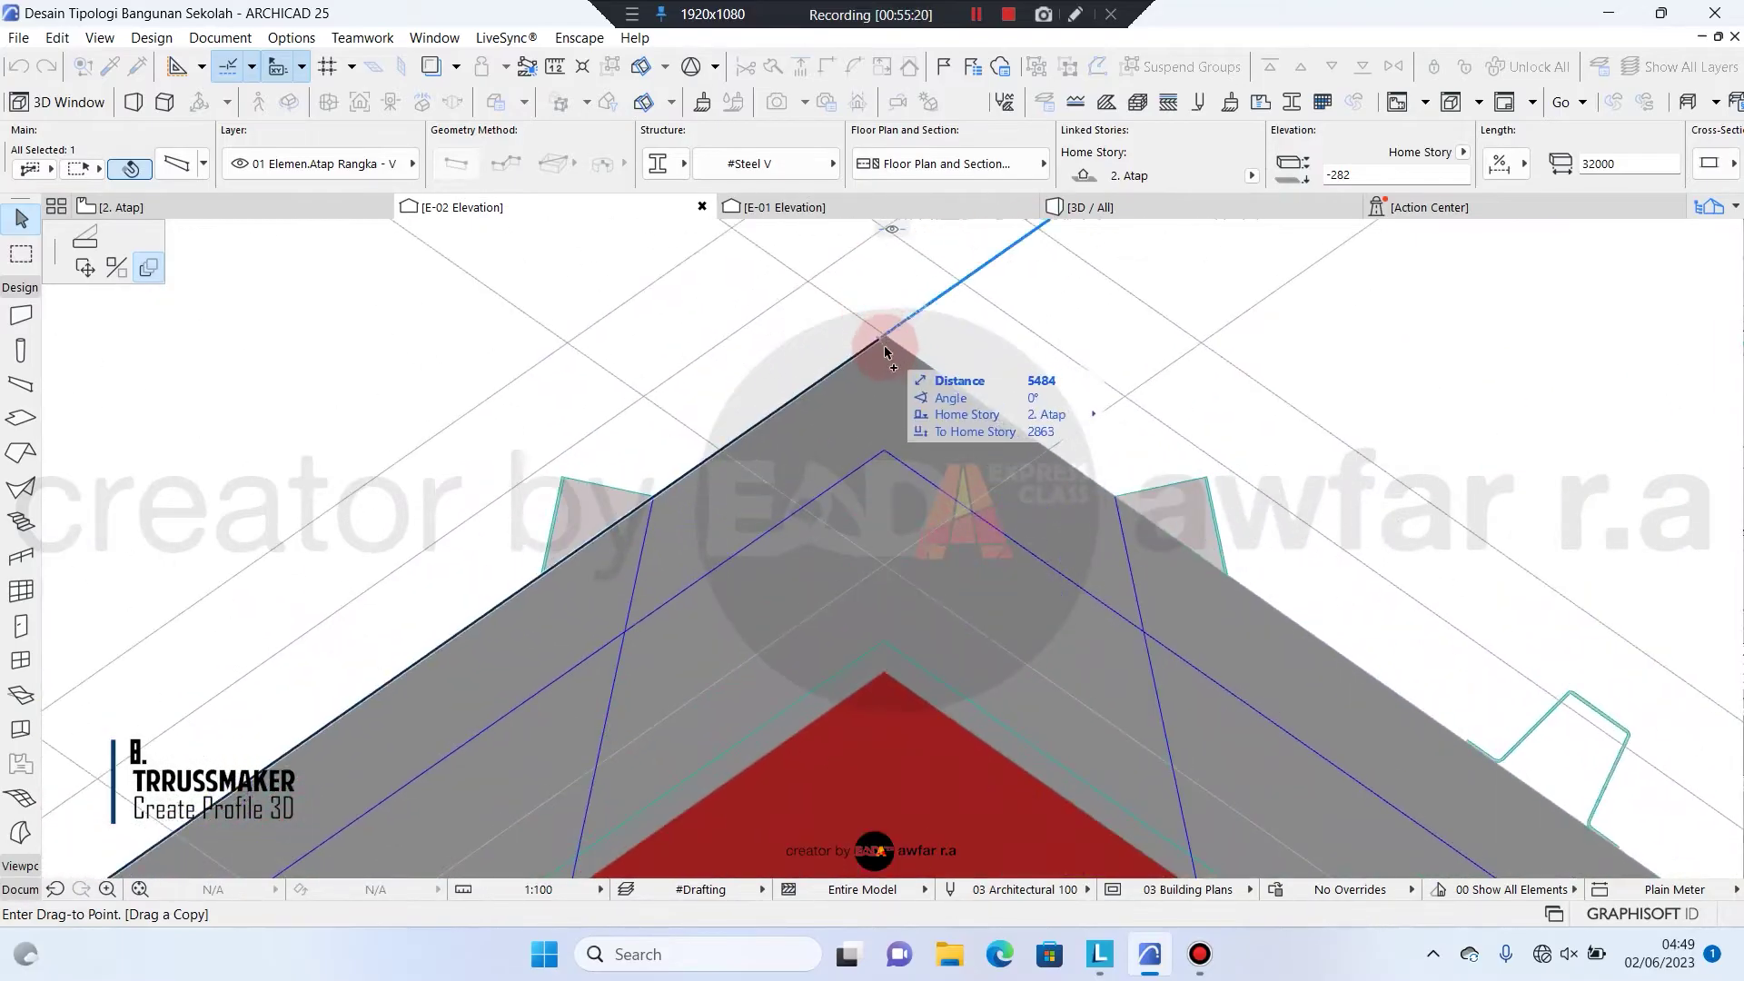
pyautogui.click(889, 340)
pyautogui.scroll(-4, 939, 281)
pyautogui.scroll(4, 940, 276)
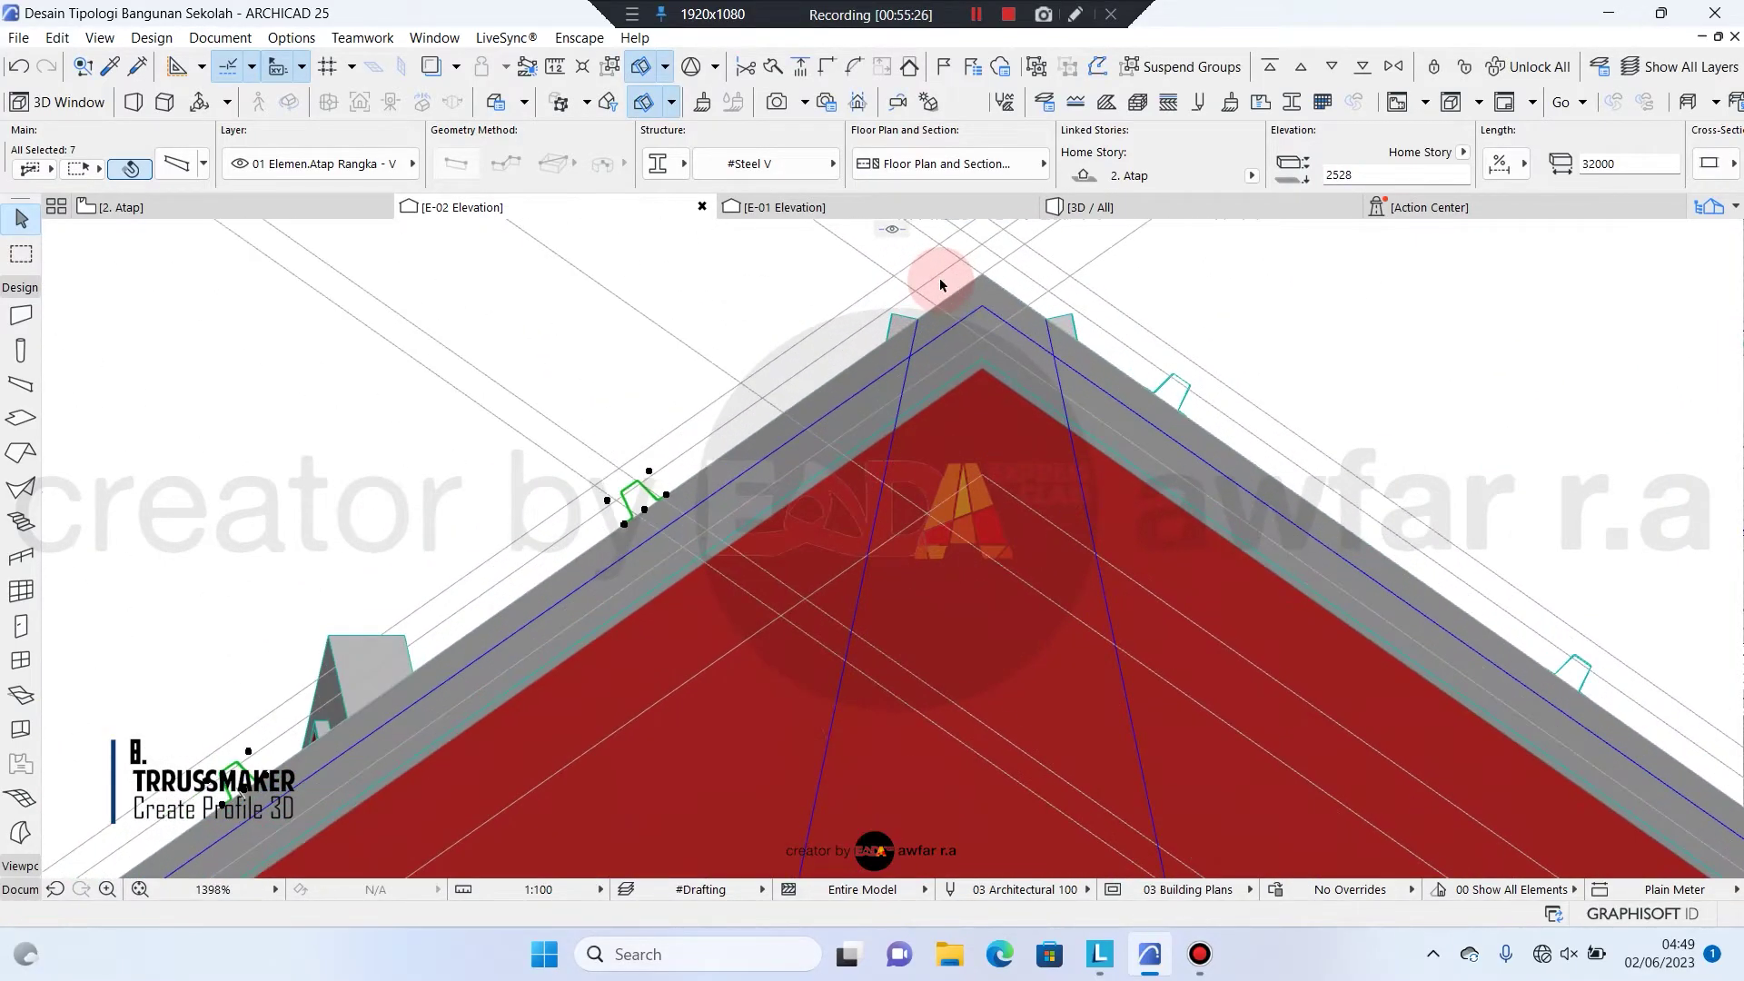
# Copy the uppermost V beam of the first slope up to the ridge, with its upper profile corner on the ridge point
pyautogui.scroll(2, 632, 498)
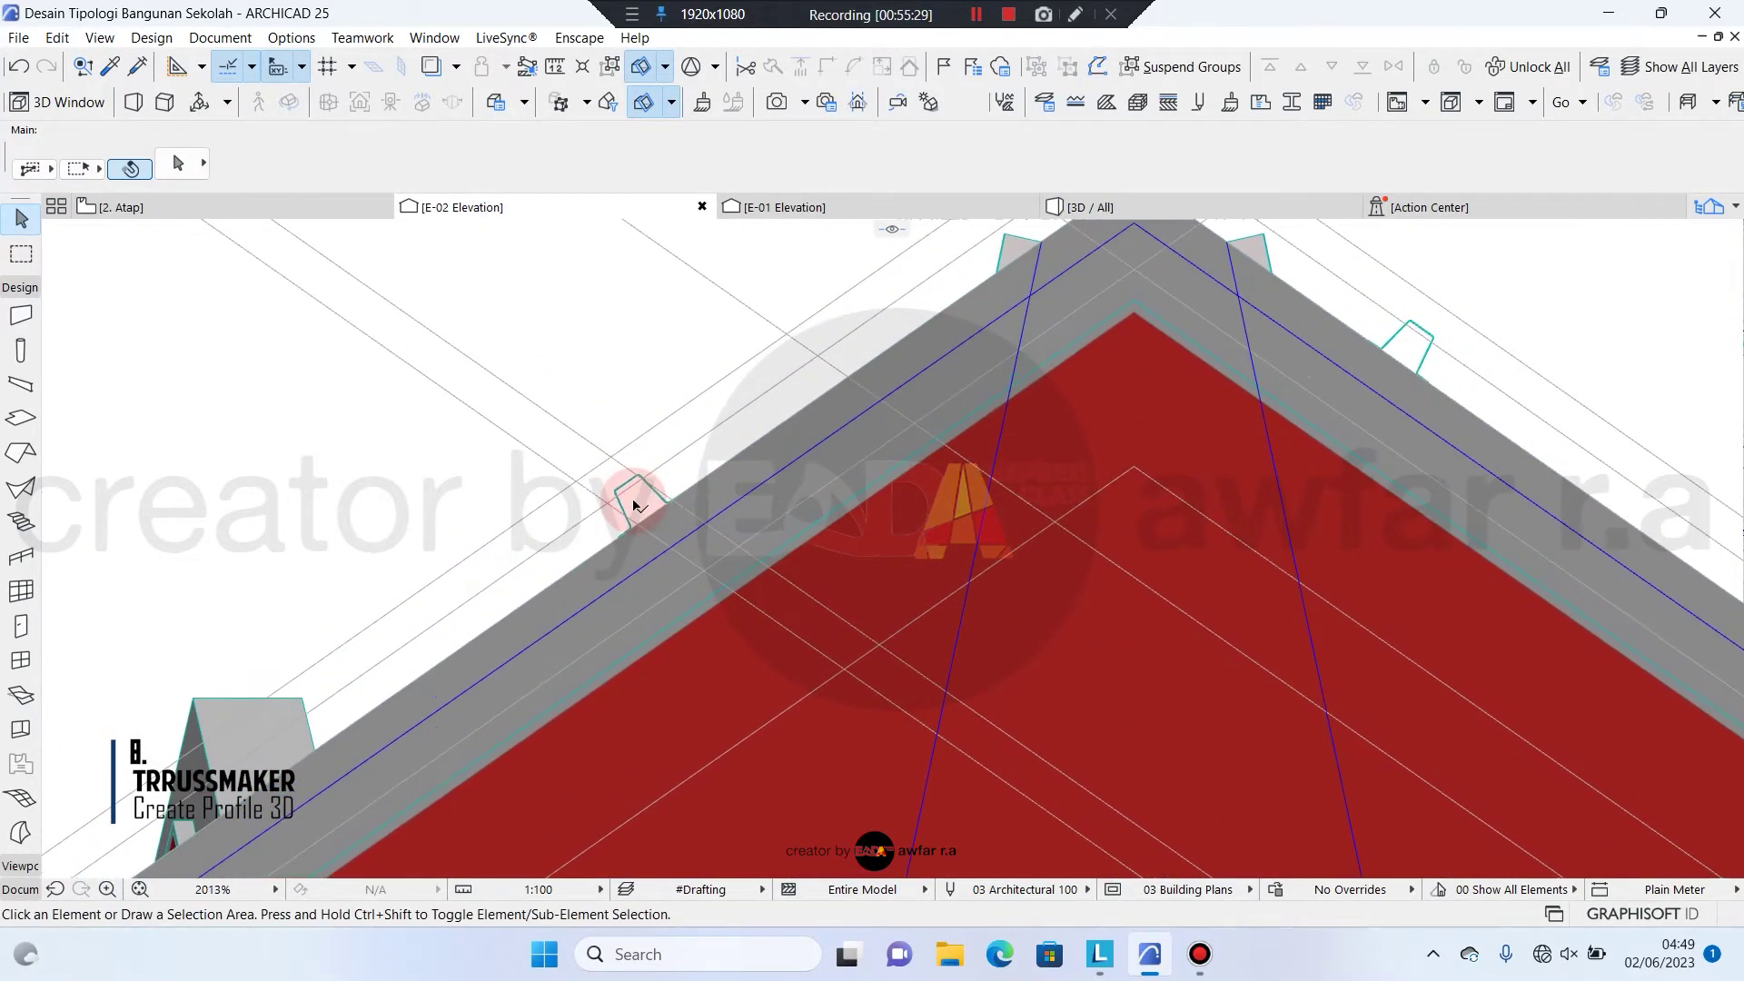
pyautogui.scroll(-2, 645, 554)
pyautogui.moveTo(927, 482); pyautogui.dragTo(866, 484, button='middle')
pyautogui.scroll(3, 1051, 439)
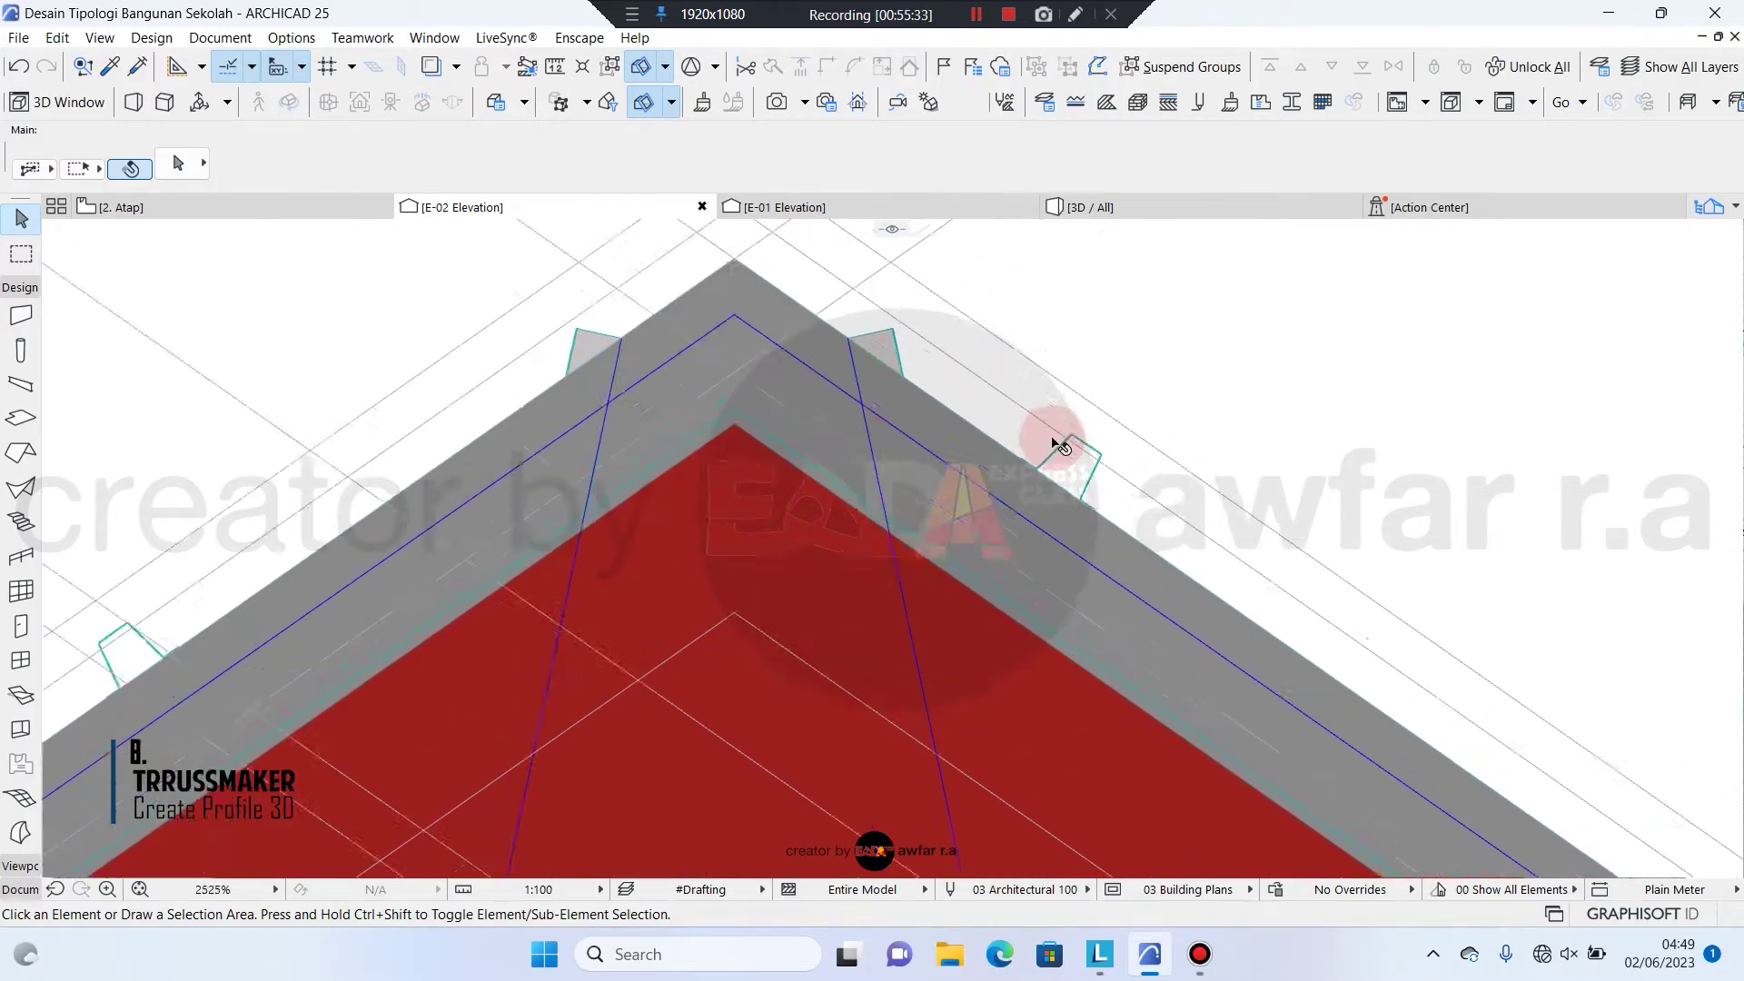
pyautogui.click(1044, 499)
pyautogui.scroll(3, 1044, 499)
pyautogui.click(977, 446)
pyautogui.moveTo(809, 343); pyautogui.dragTo(670, 662, button='middle')
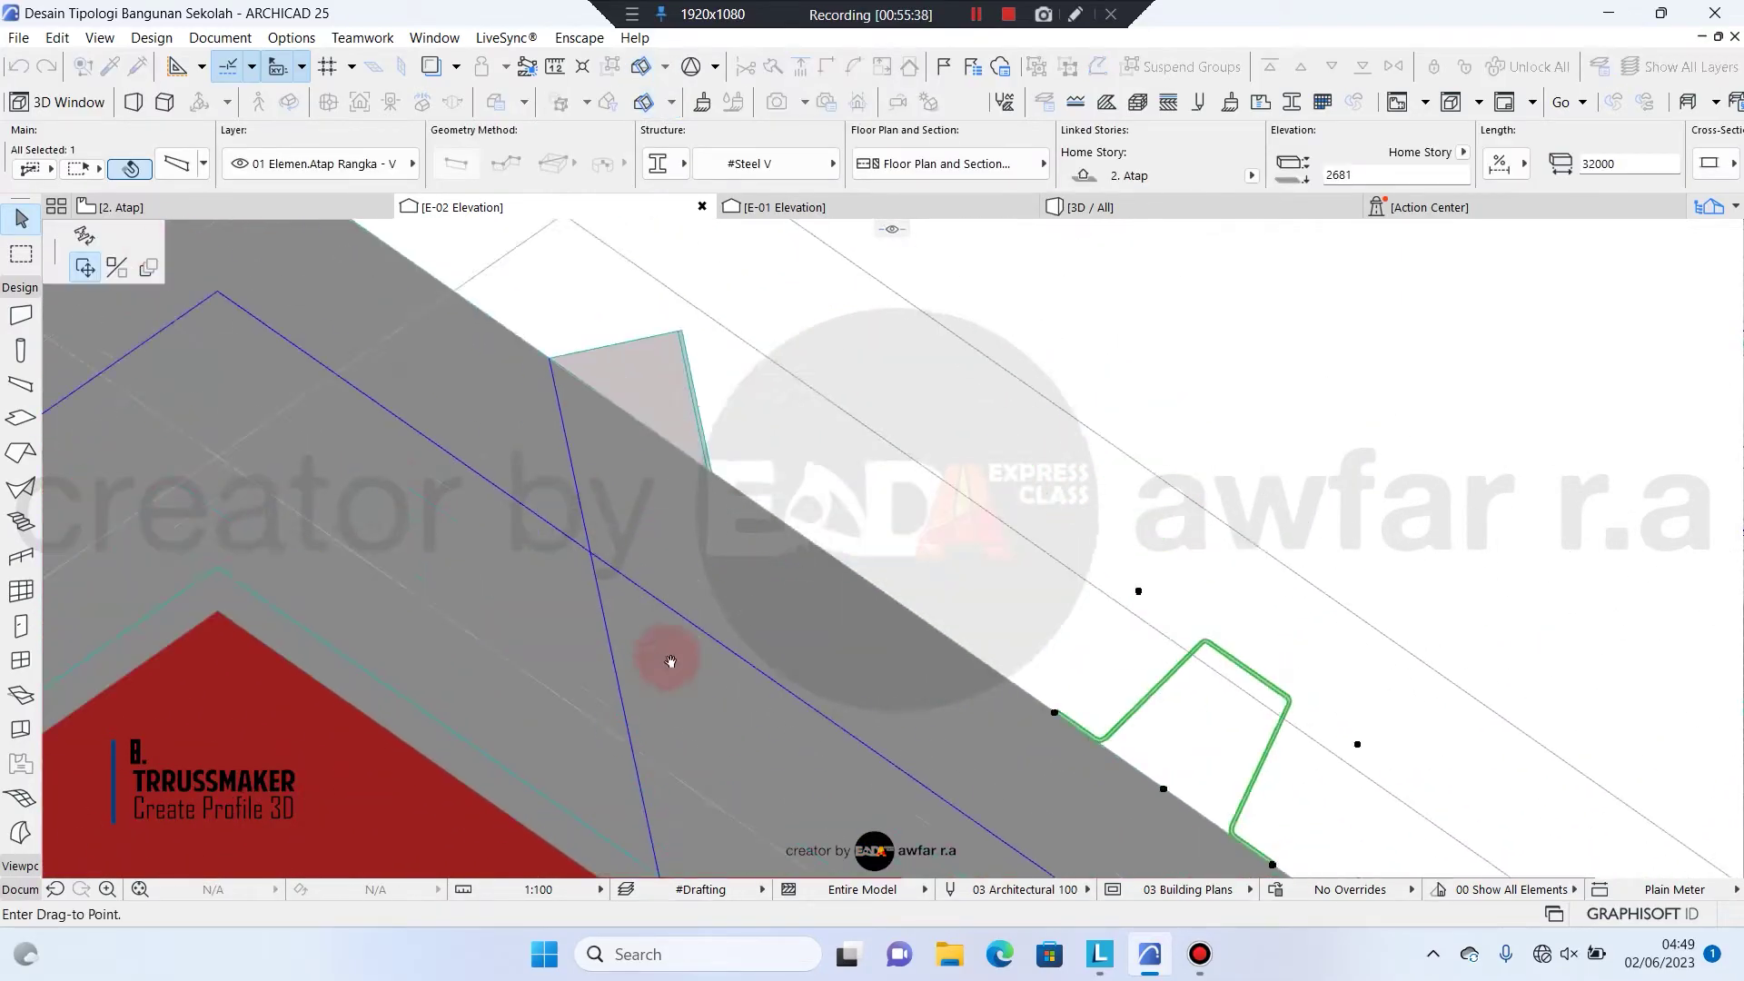
pyautogui.scroll(-4, 618, 424)
pyautogui.scroll(3, 790, 449)
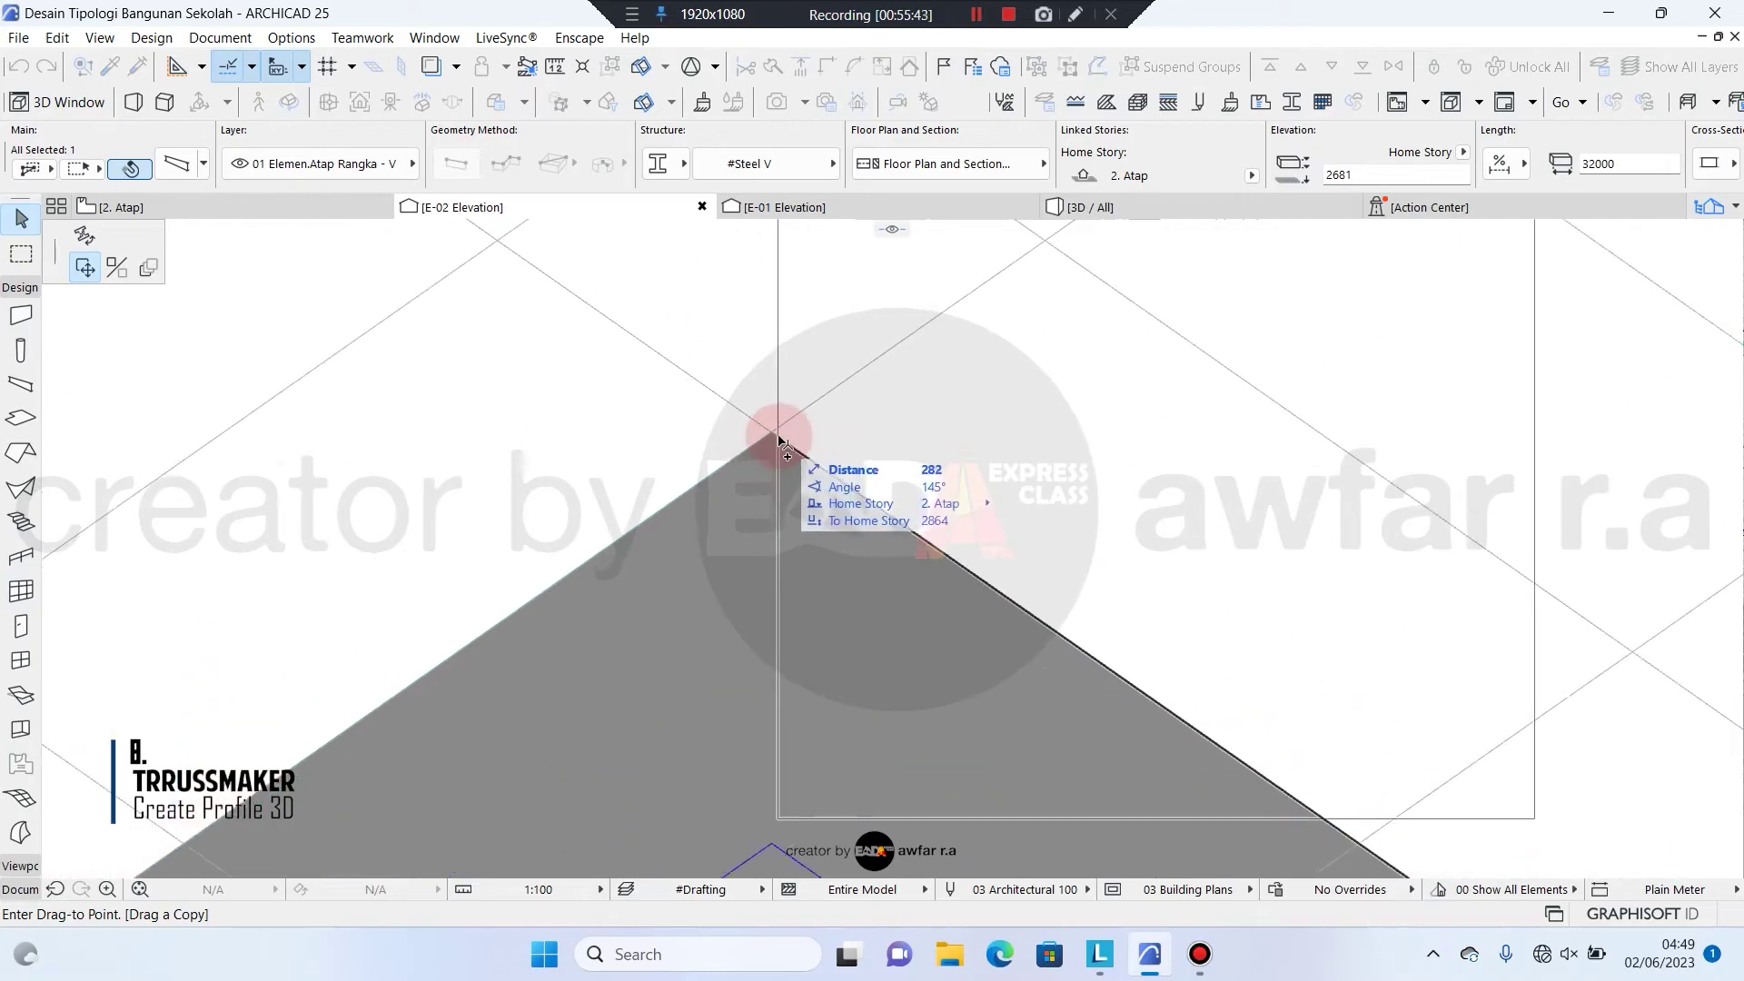
pyautogui.click(775, 434)
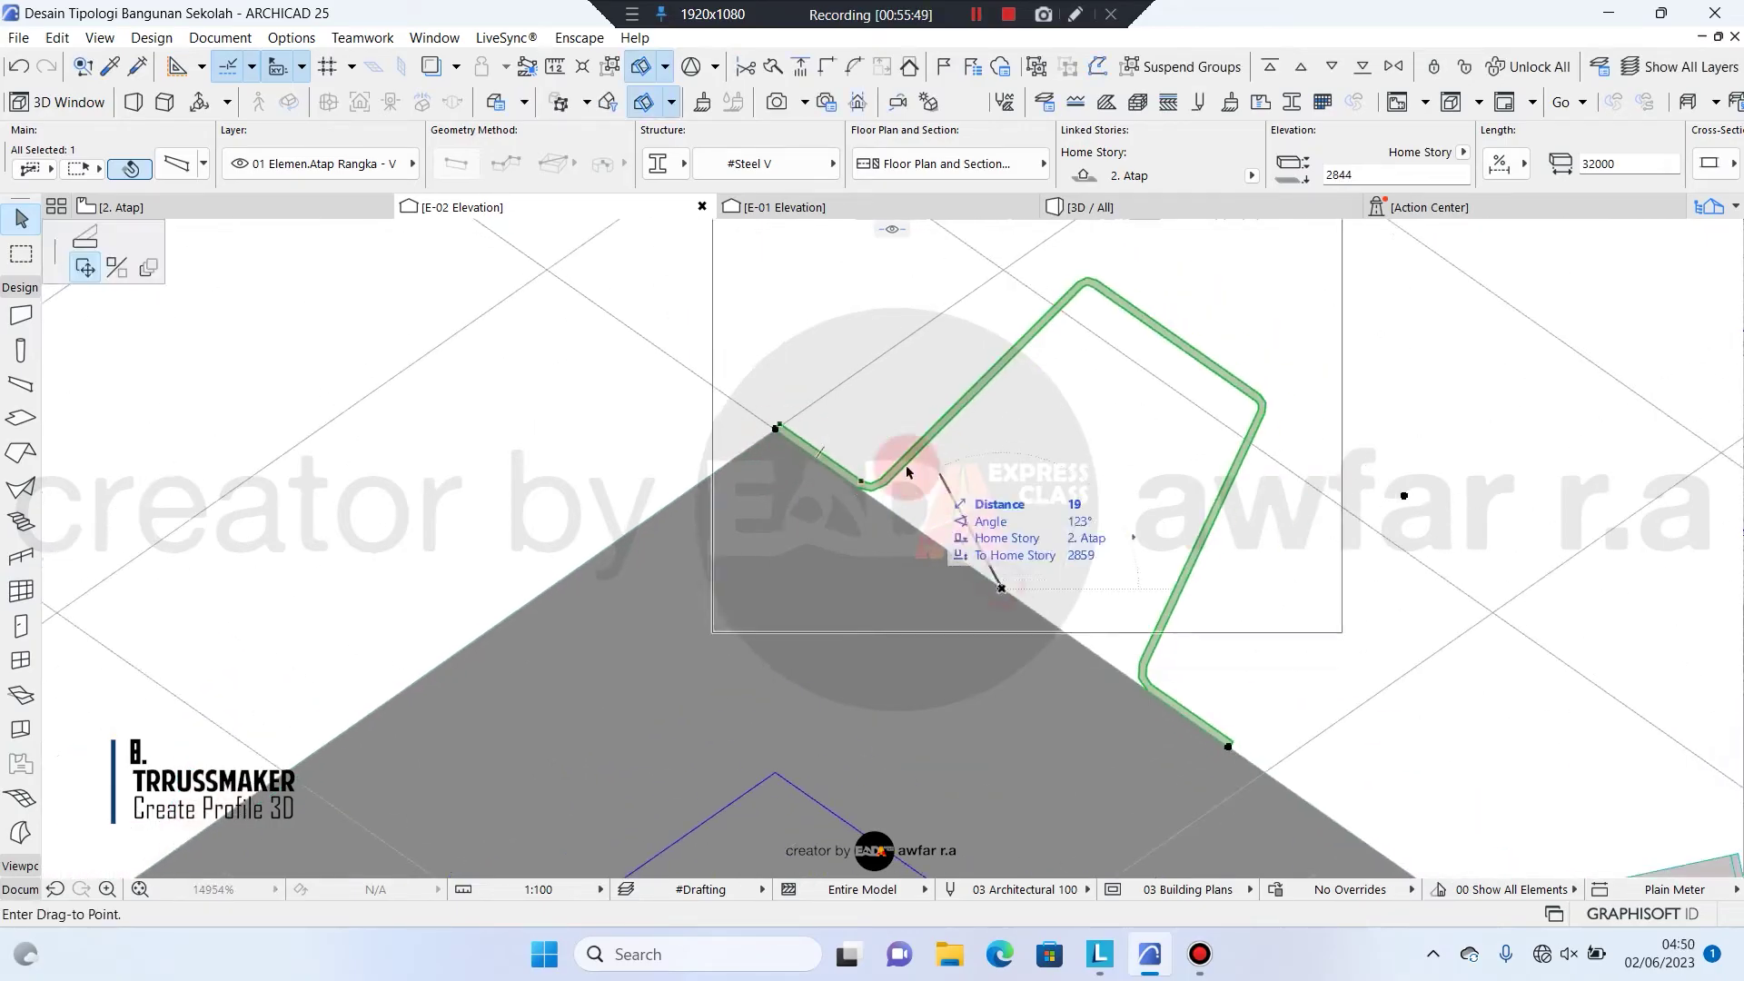
# Mirror a copy of the ridge V beam onto the opposite slope about the vertical axis through the ridge point
pyautogui.click(116, 267)
pyautogui.click(783, 356)
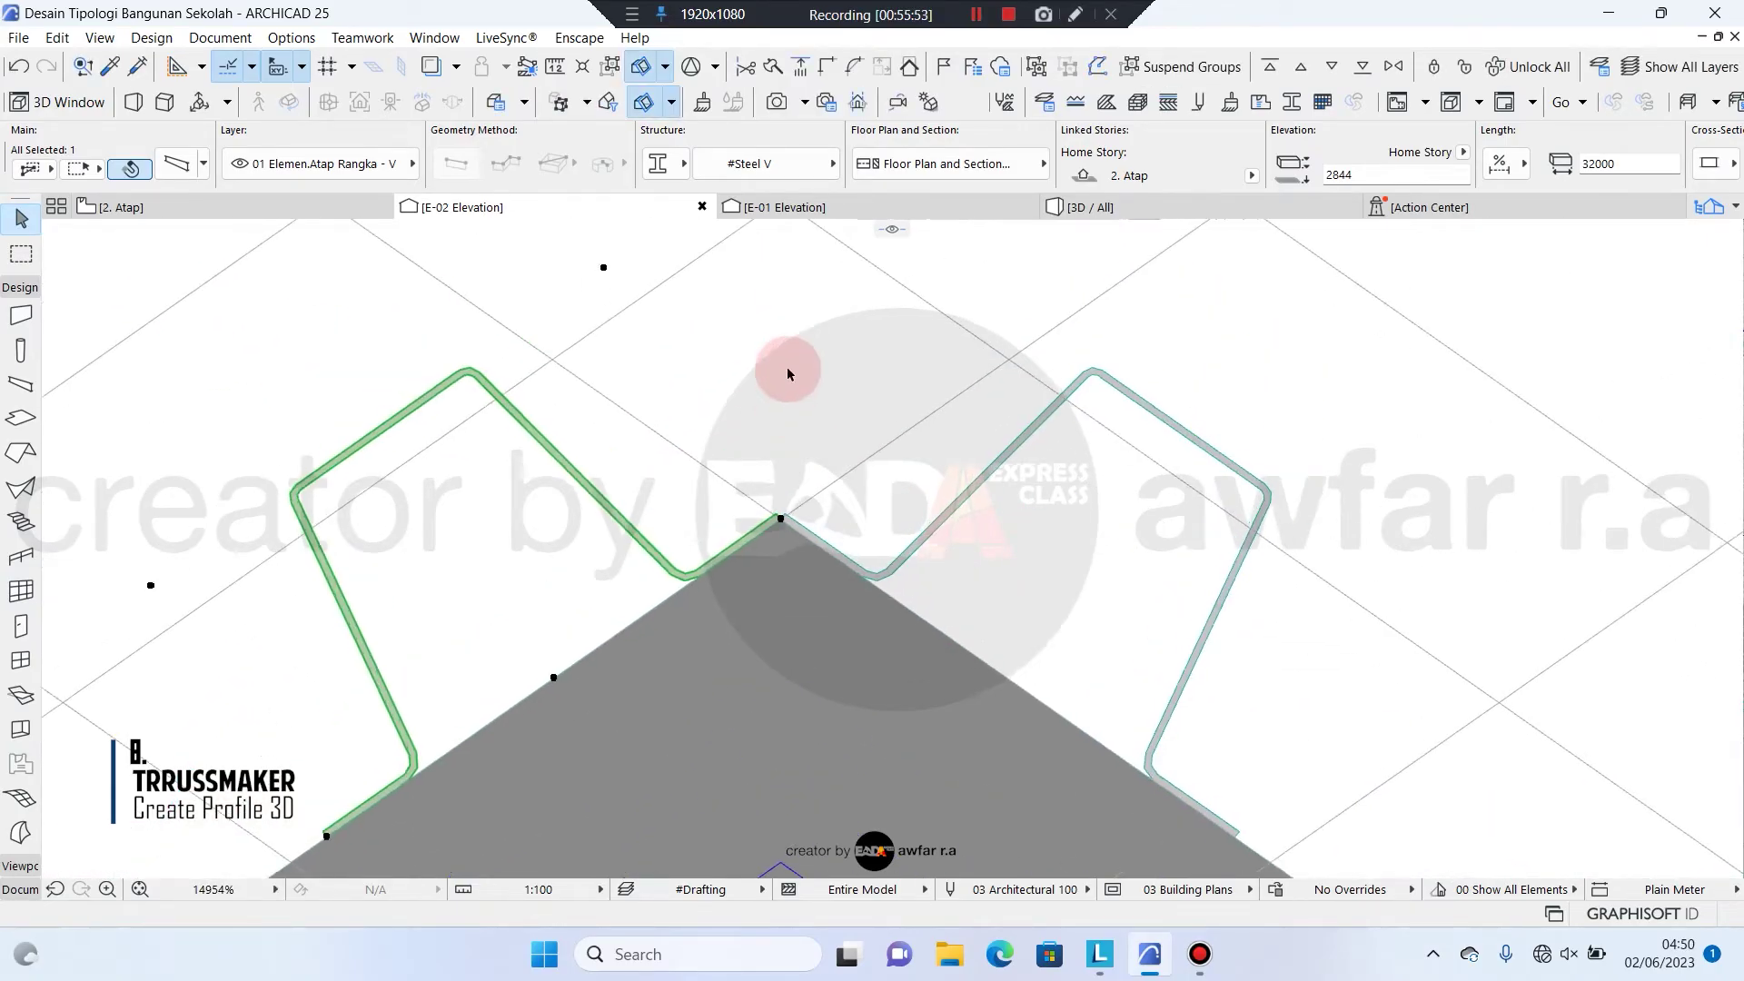
pyautogui.press('Escape')
pyautogui.scroll(-2, 795, 345)
pyautogui.scroll(-3, 750, 391)
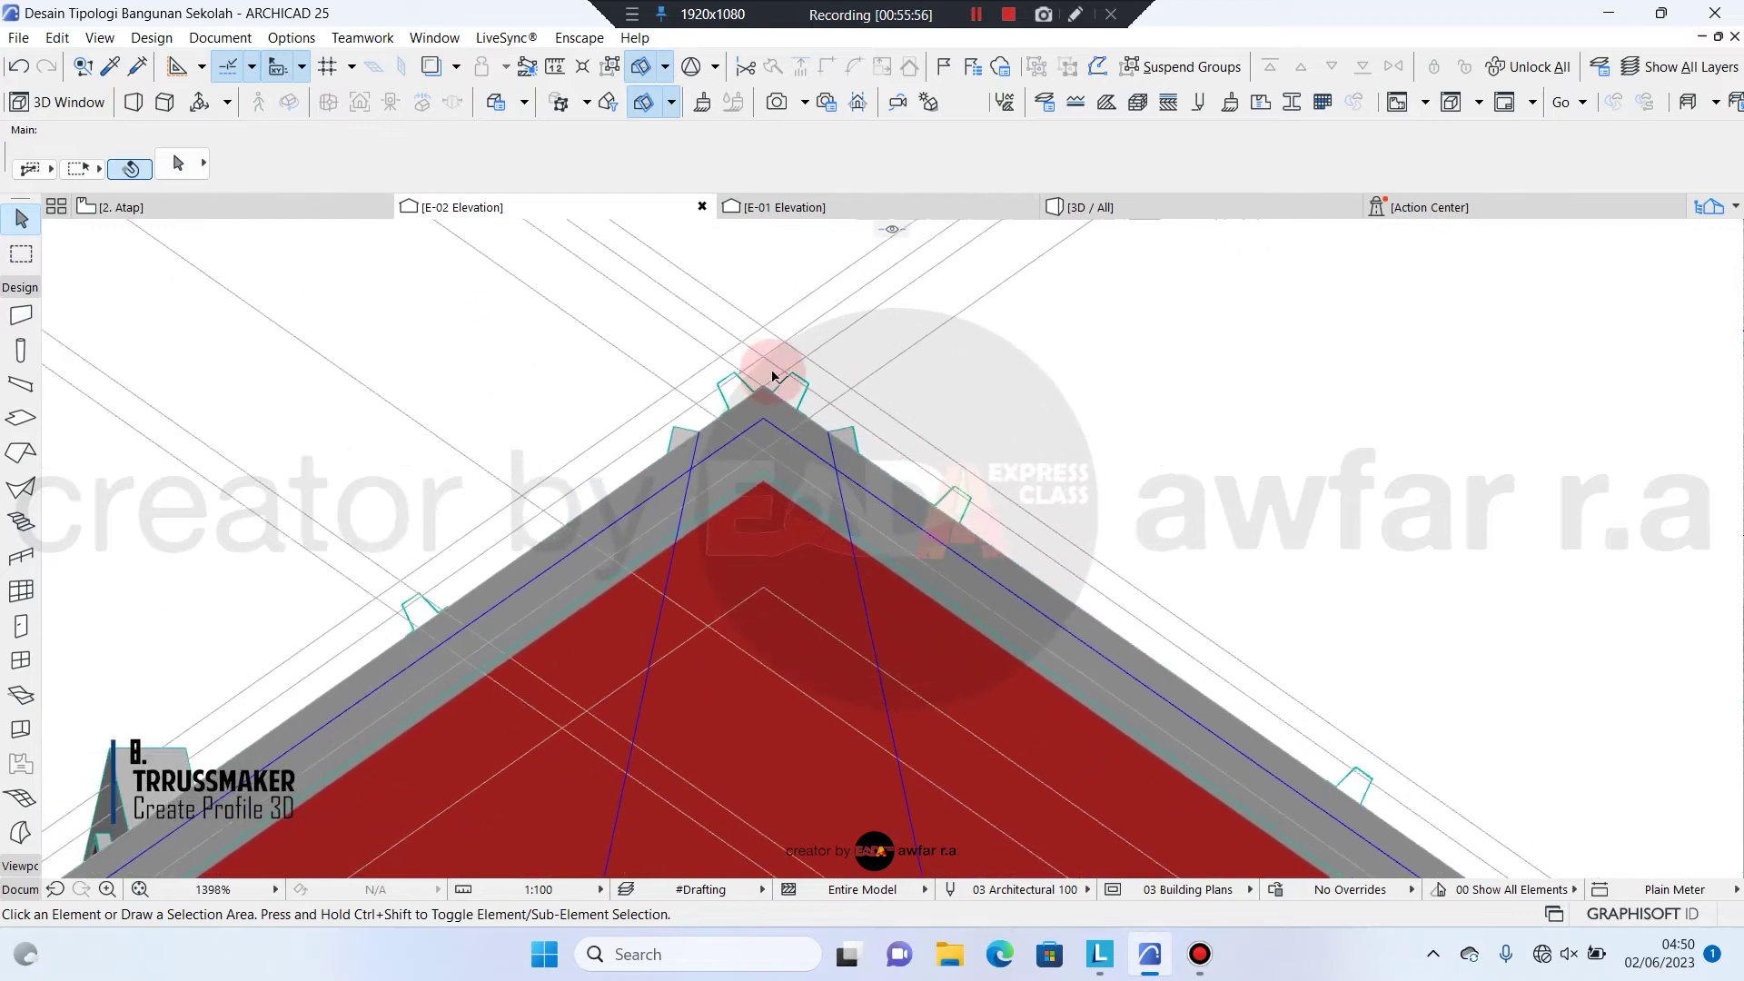
pyautogui.scroll(1, 769, 379)
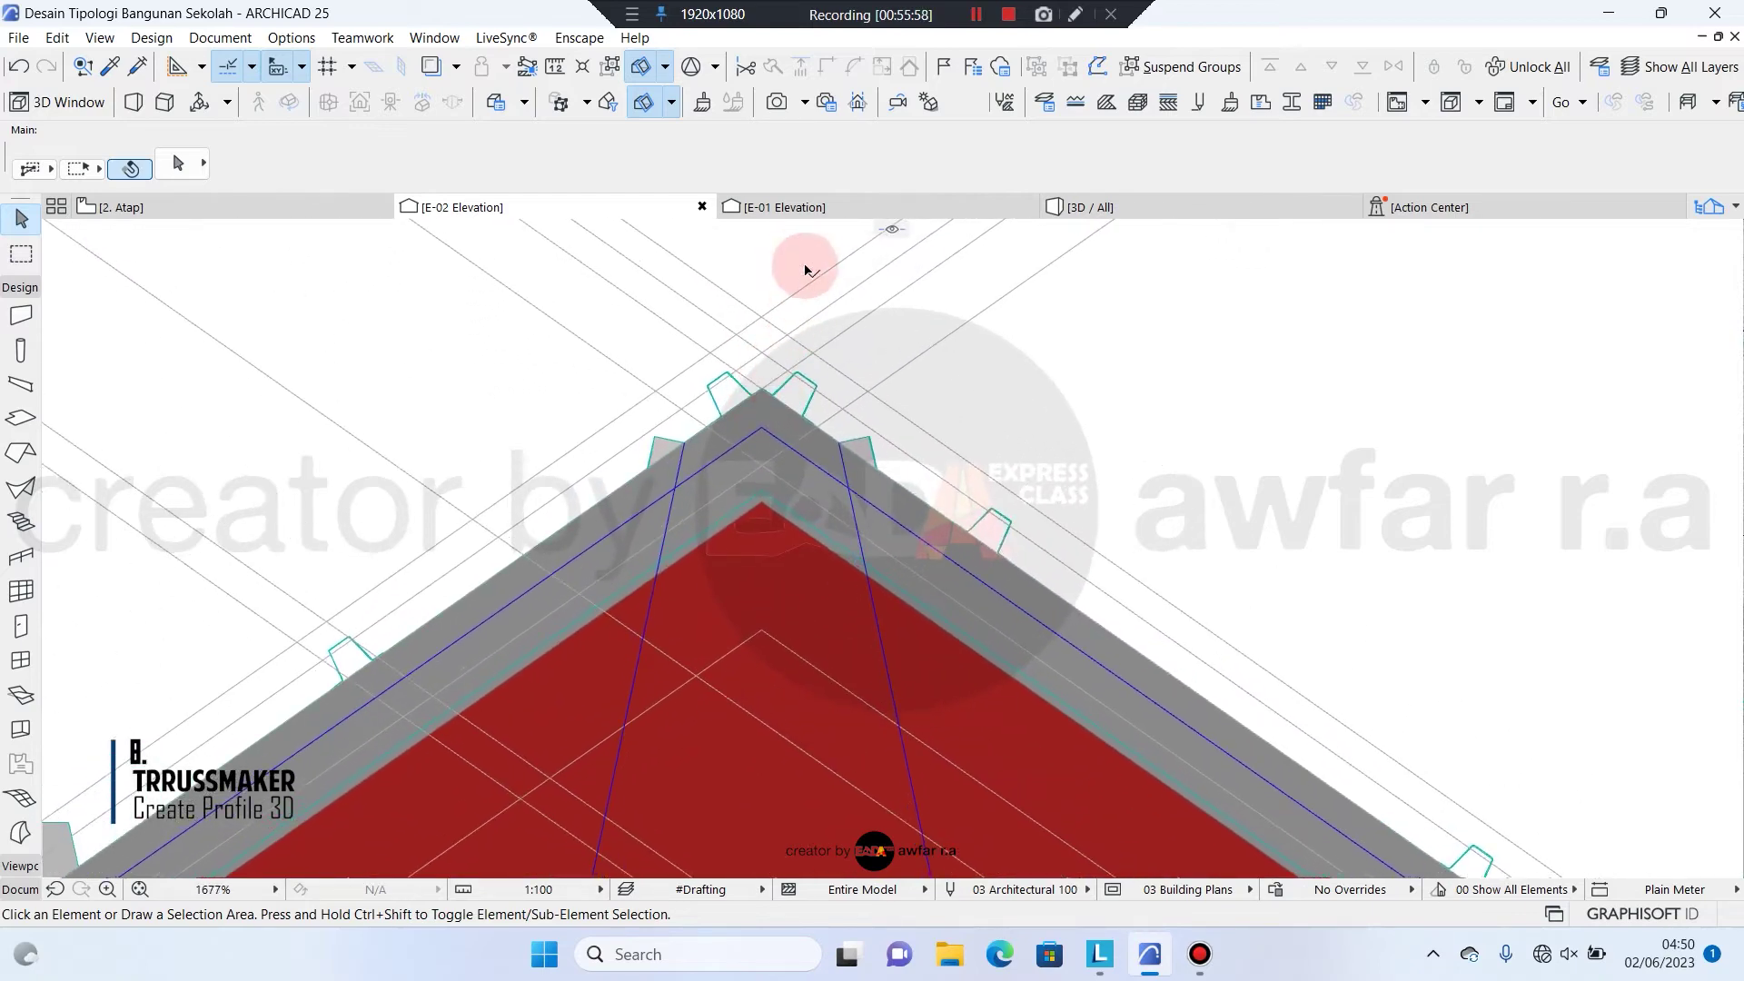
pyautogui.scroll(2, 827, 227)
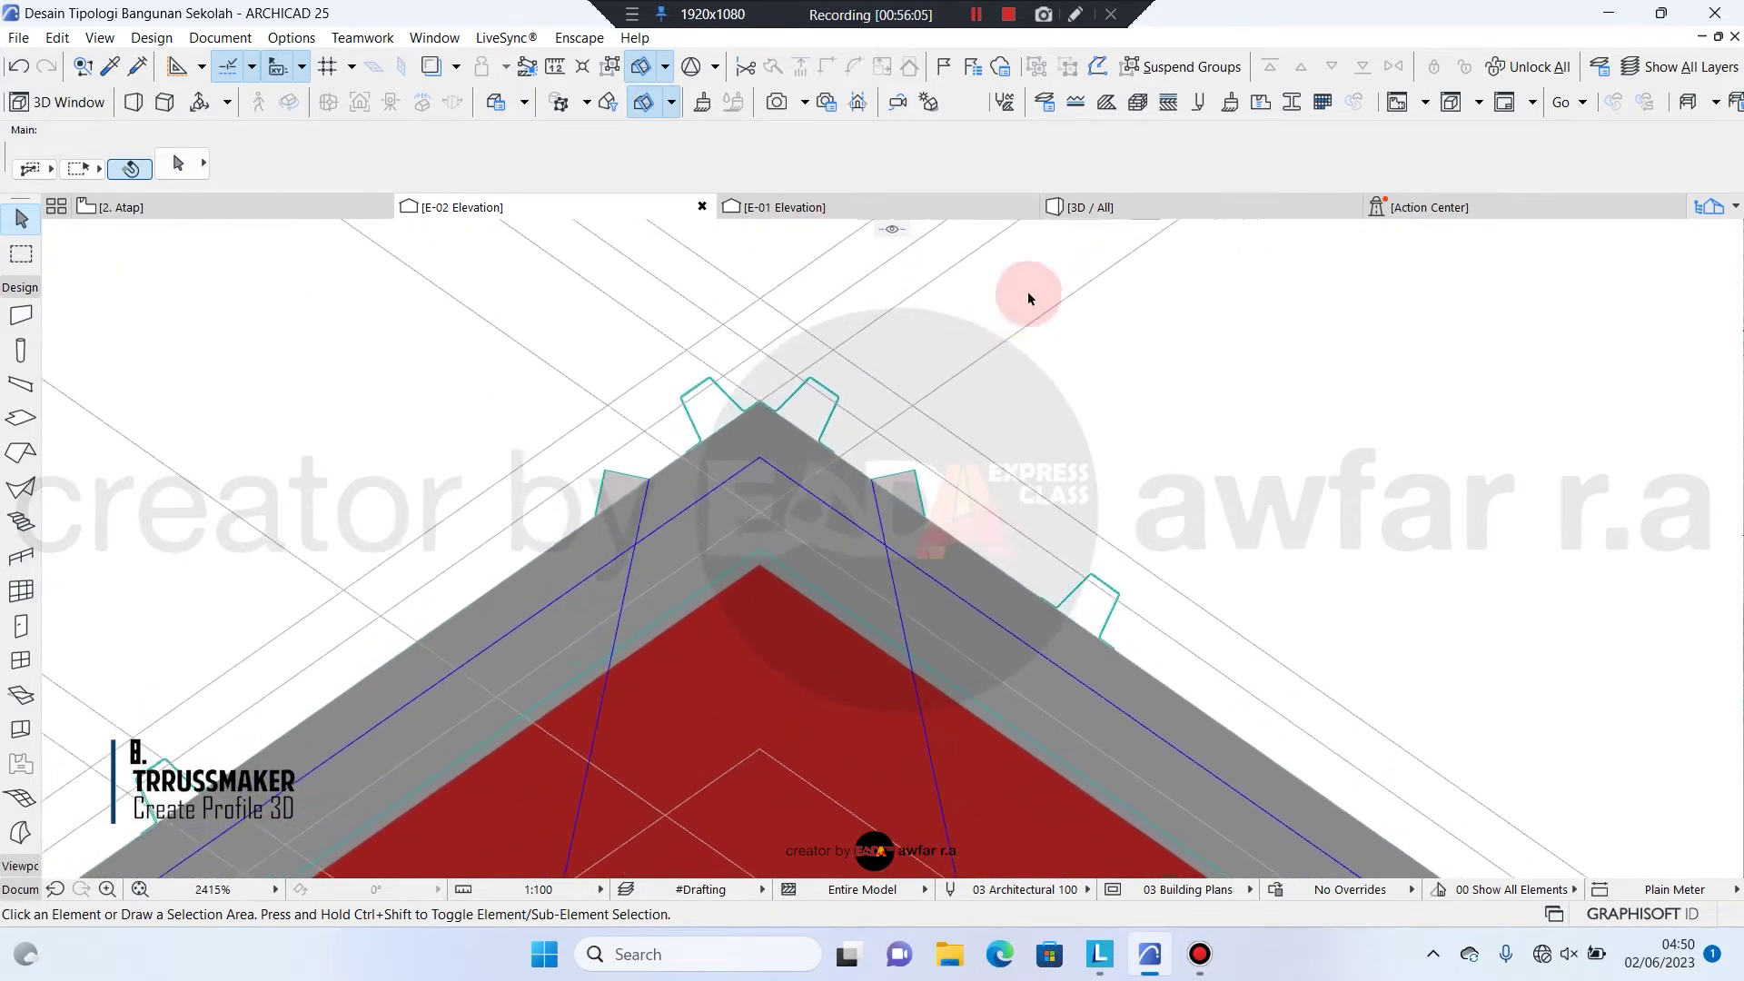
# Examine the completed V beams at the ridge and along both slopes of the building in the 3D view
pyautogui.click(1142, 198)
pyautogui.scroll(1, 187, 487)
pyautogui.keyDown('shift'); pyautogui.moveTo(187, 487); pyautogui.dragTo(575, 460, button='middle'); pyautogui.keyUp('shift')
pyautogui.scroll(-2, 482, 432)
pyautogui.keyDown('shift'); pyautogui.moveTo(481, 432); pyautogui.dragTo(411, 454, button='middle'); pyautogui.keyUp('shift')
pyautogui.scroll(-2, 556, 475)
pyautogui.scroll(3, 400, 481)
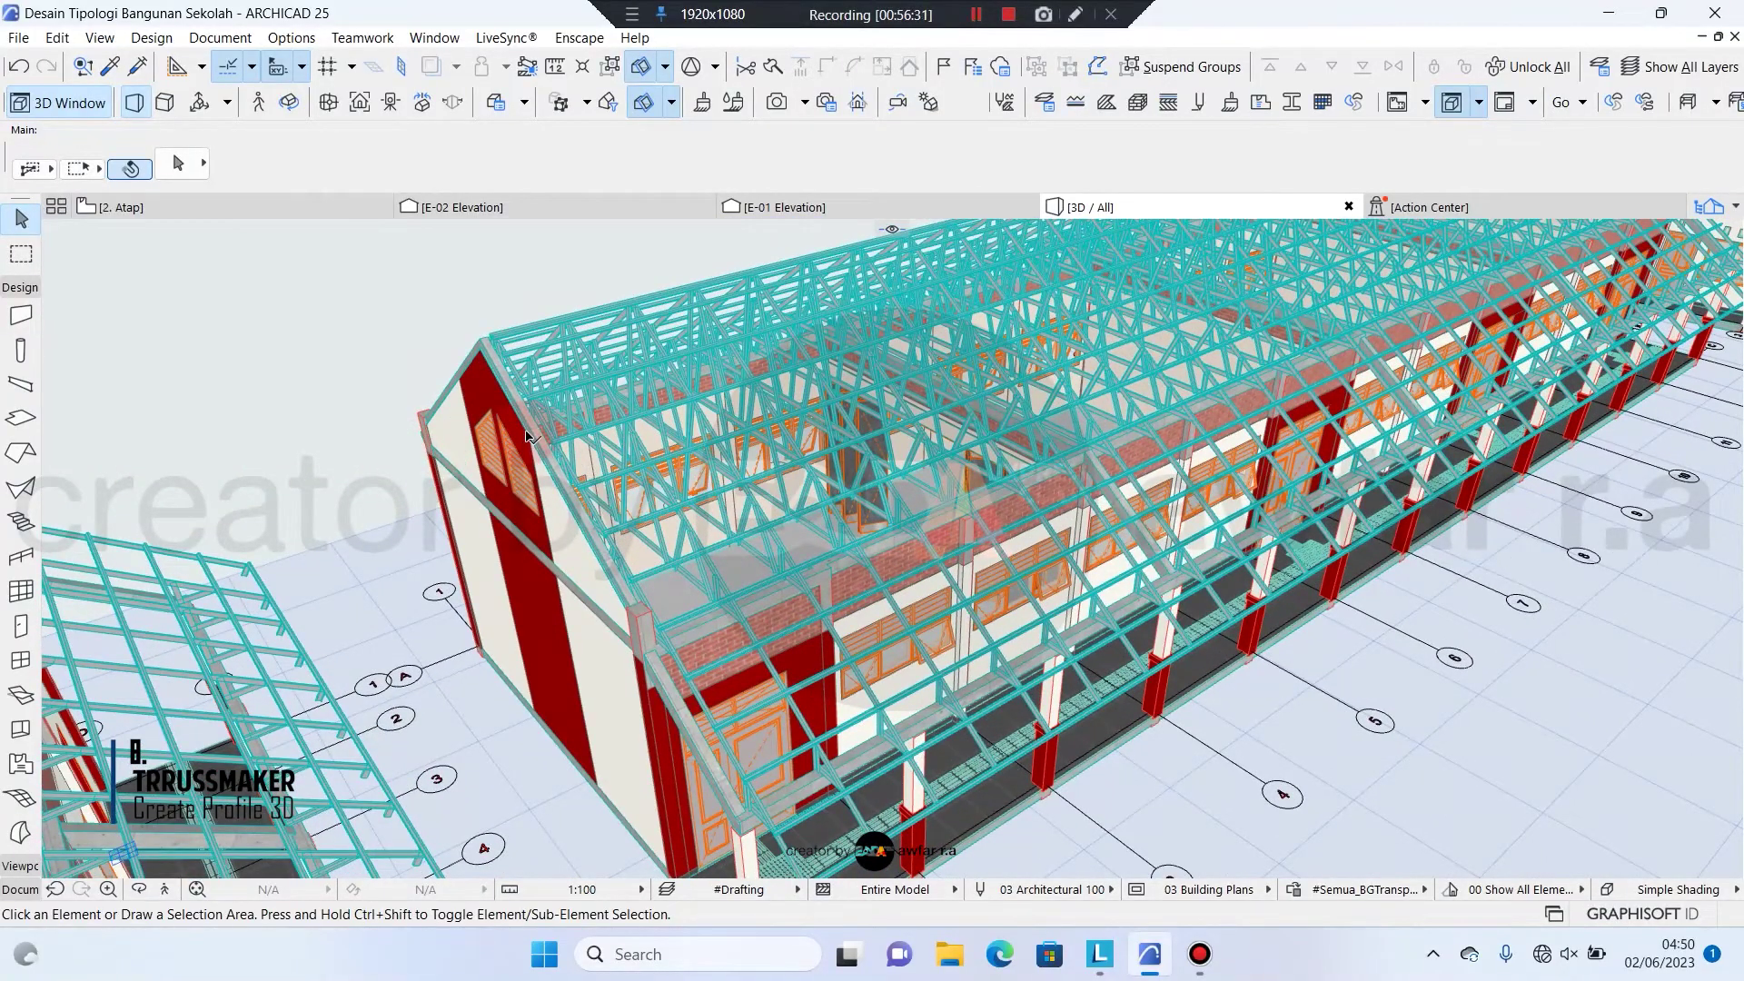
pyautogui.keyDown('shift'); pyautogui.moveTo(527, 436); pyautogui.dragTo(379, 287, button='middle'); pyautogui.keyUp('shift')
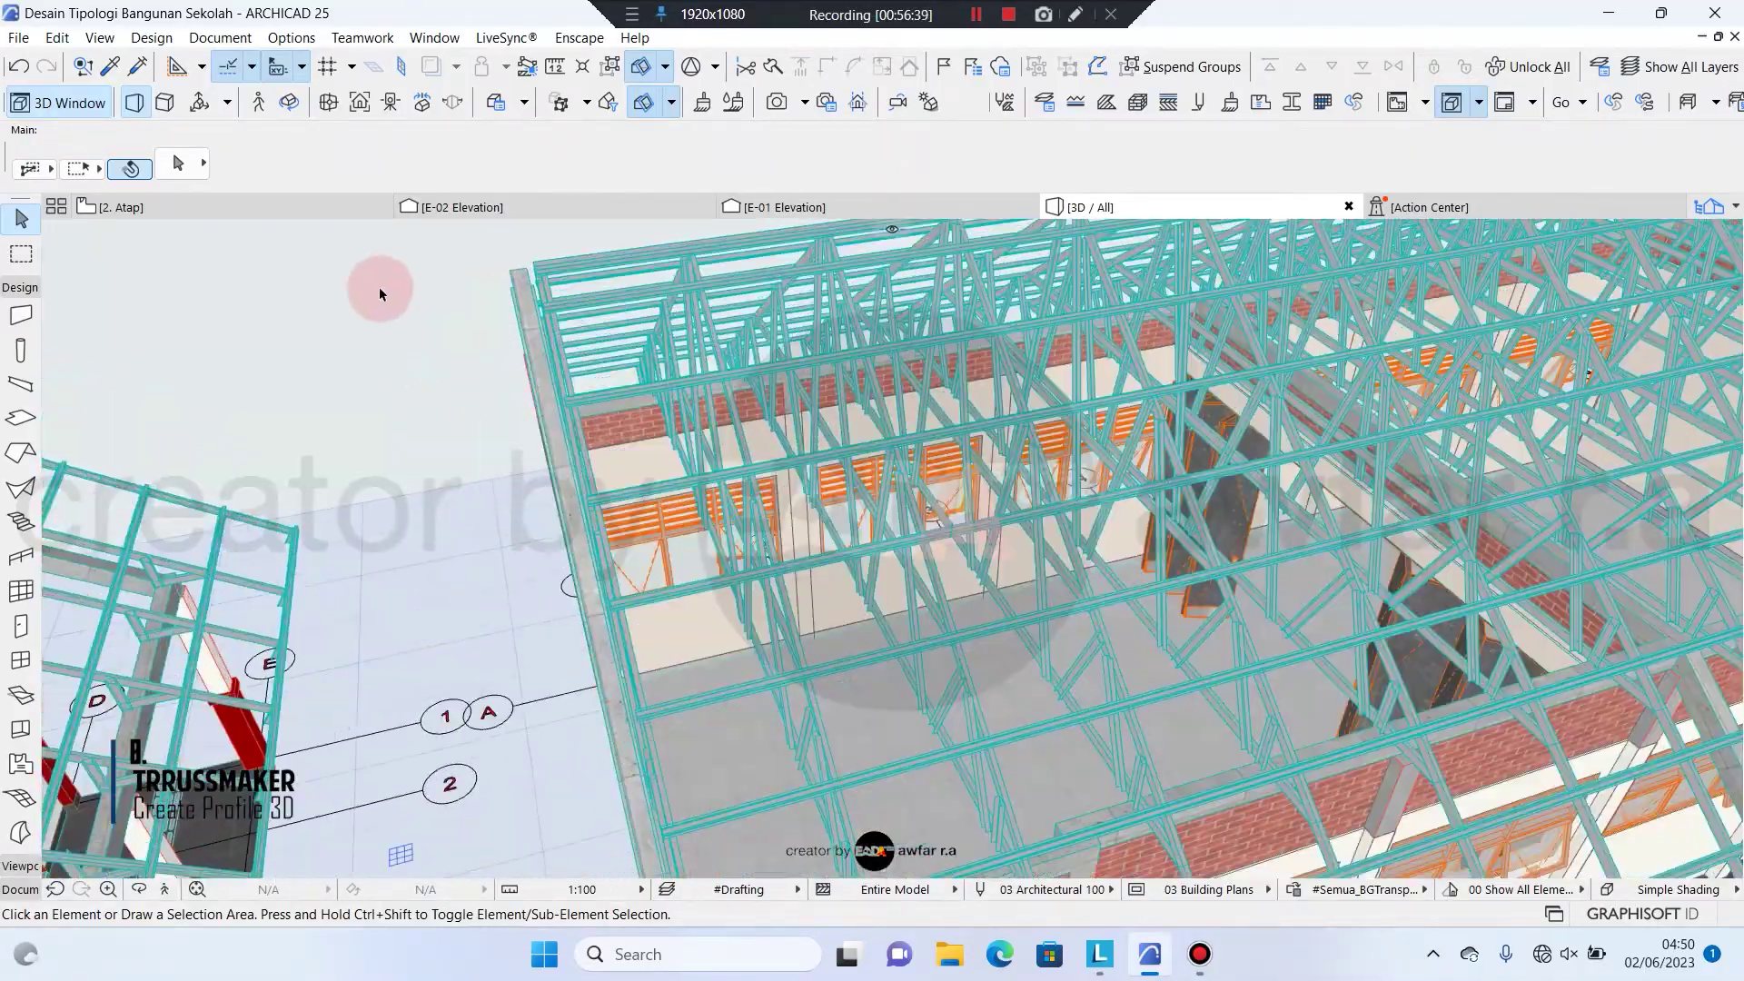
pyautogui.scroll(-5, 403, 318)
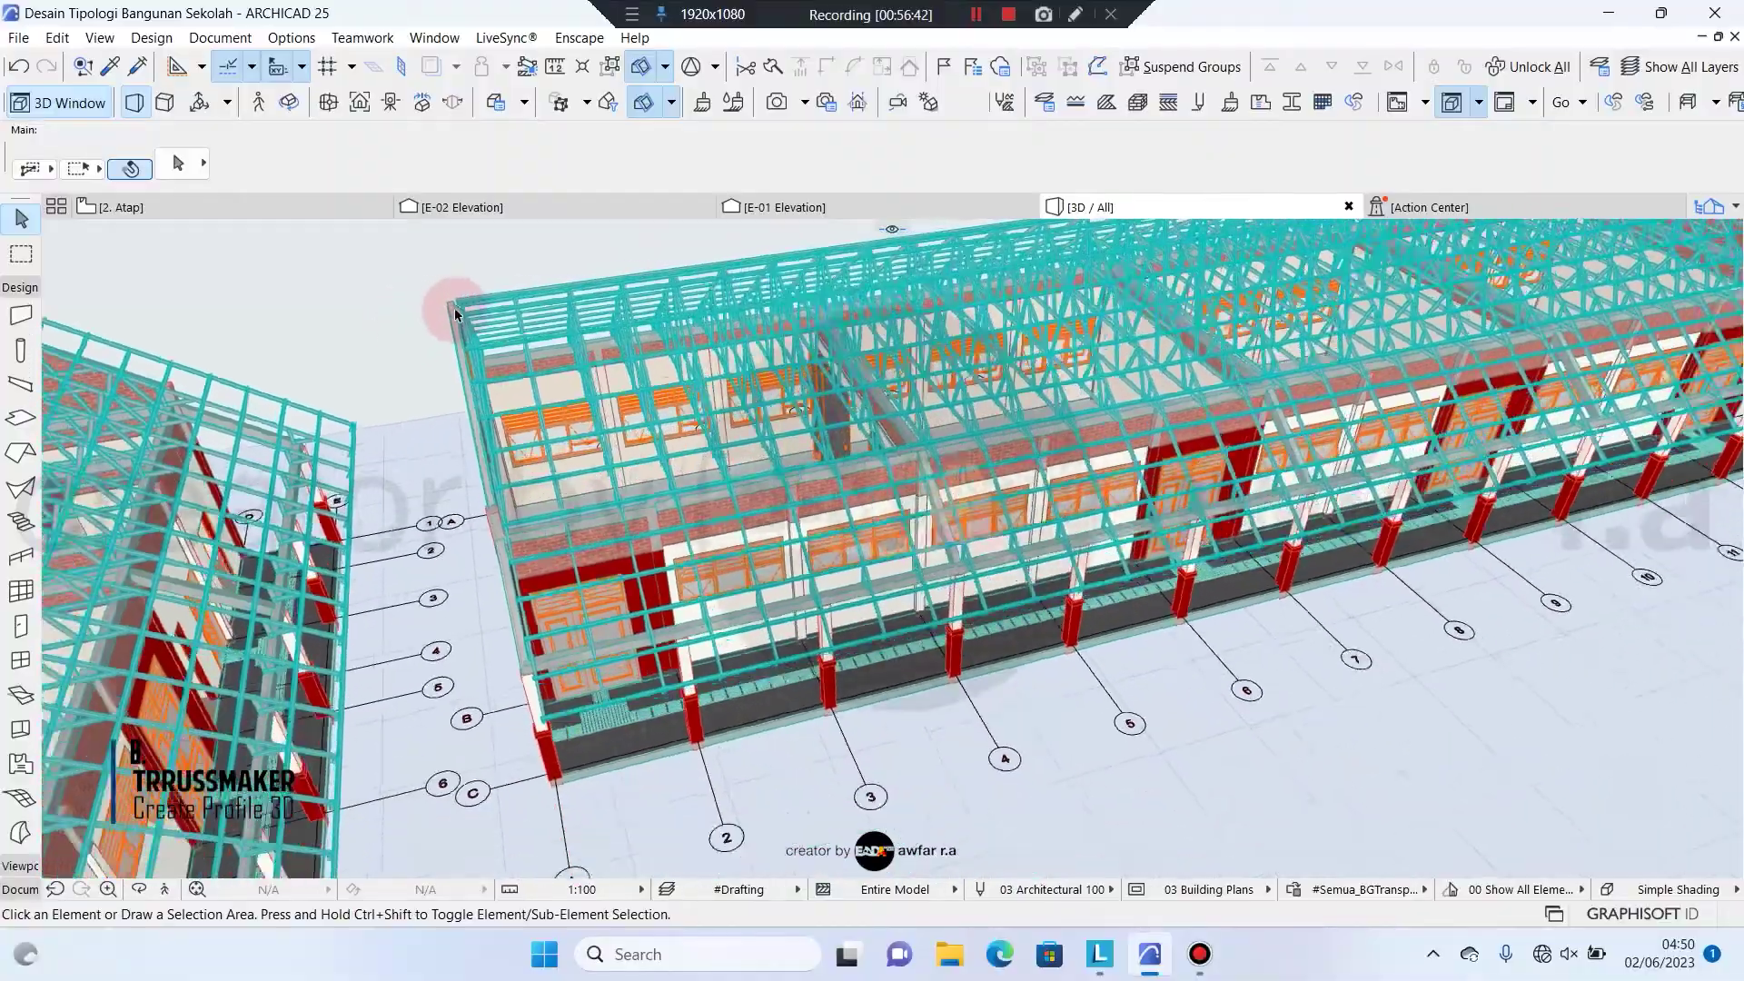
# Inspect how the V beams extend past the gable walls on the neighbouring building's roof in 3D
pyautogui.moveTo(456, 314)
pyautogui.keyDown('shift'); pyautogui.mouseDown(button='middle')
pyautogui.moveTo(324, 656)
pyautogui.moveTo(395, 594)
pyautogui.moveTo(343, 378)
pyautogui.moveTo(727, 526)
pyautogui.moveTo(1181, 613)
pyautogui.mouseUp(button='middle'); pyautogui.keyUp('shift')
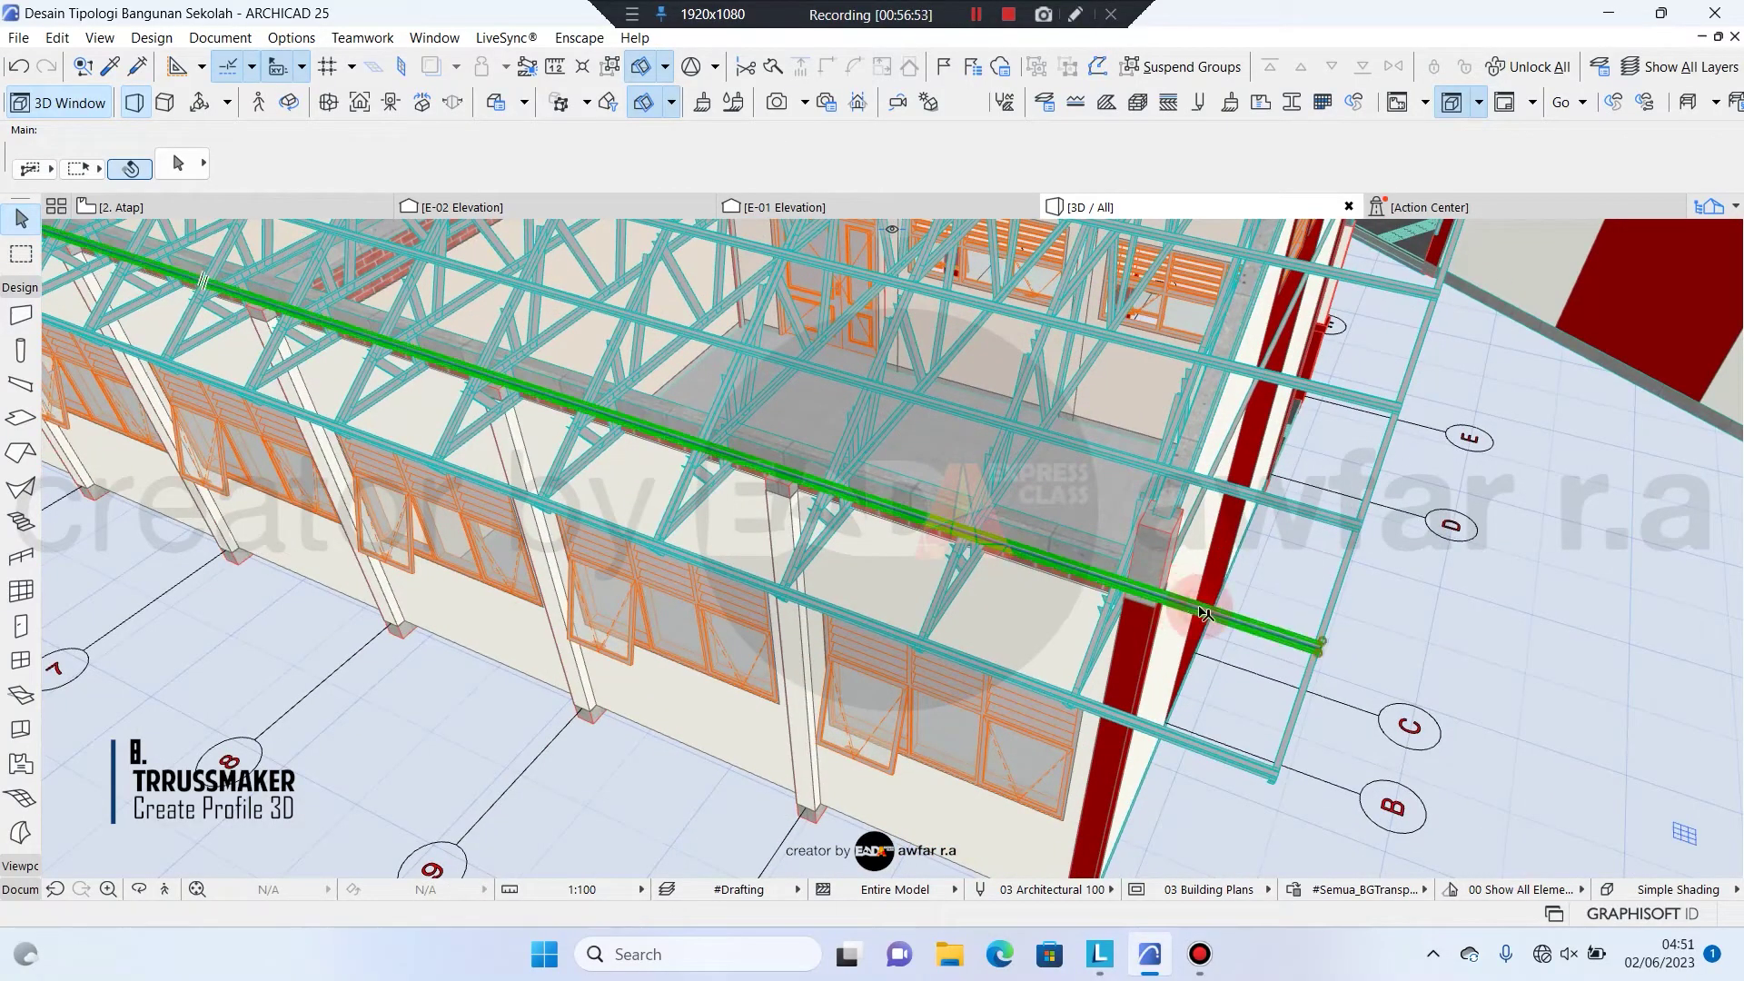
pyautogui.click(1201, 614)
pyautogui.click(1323, 520)
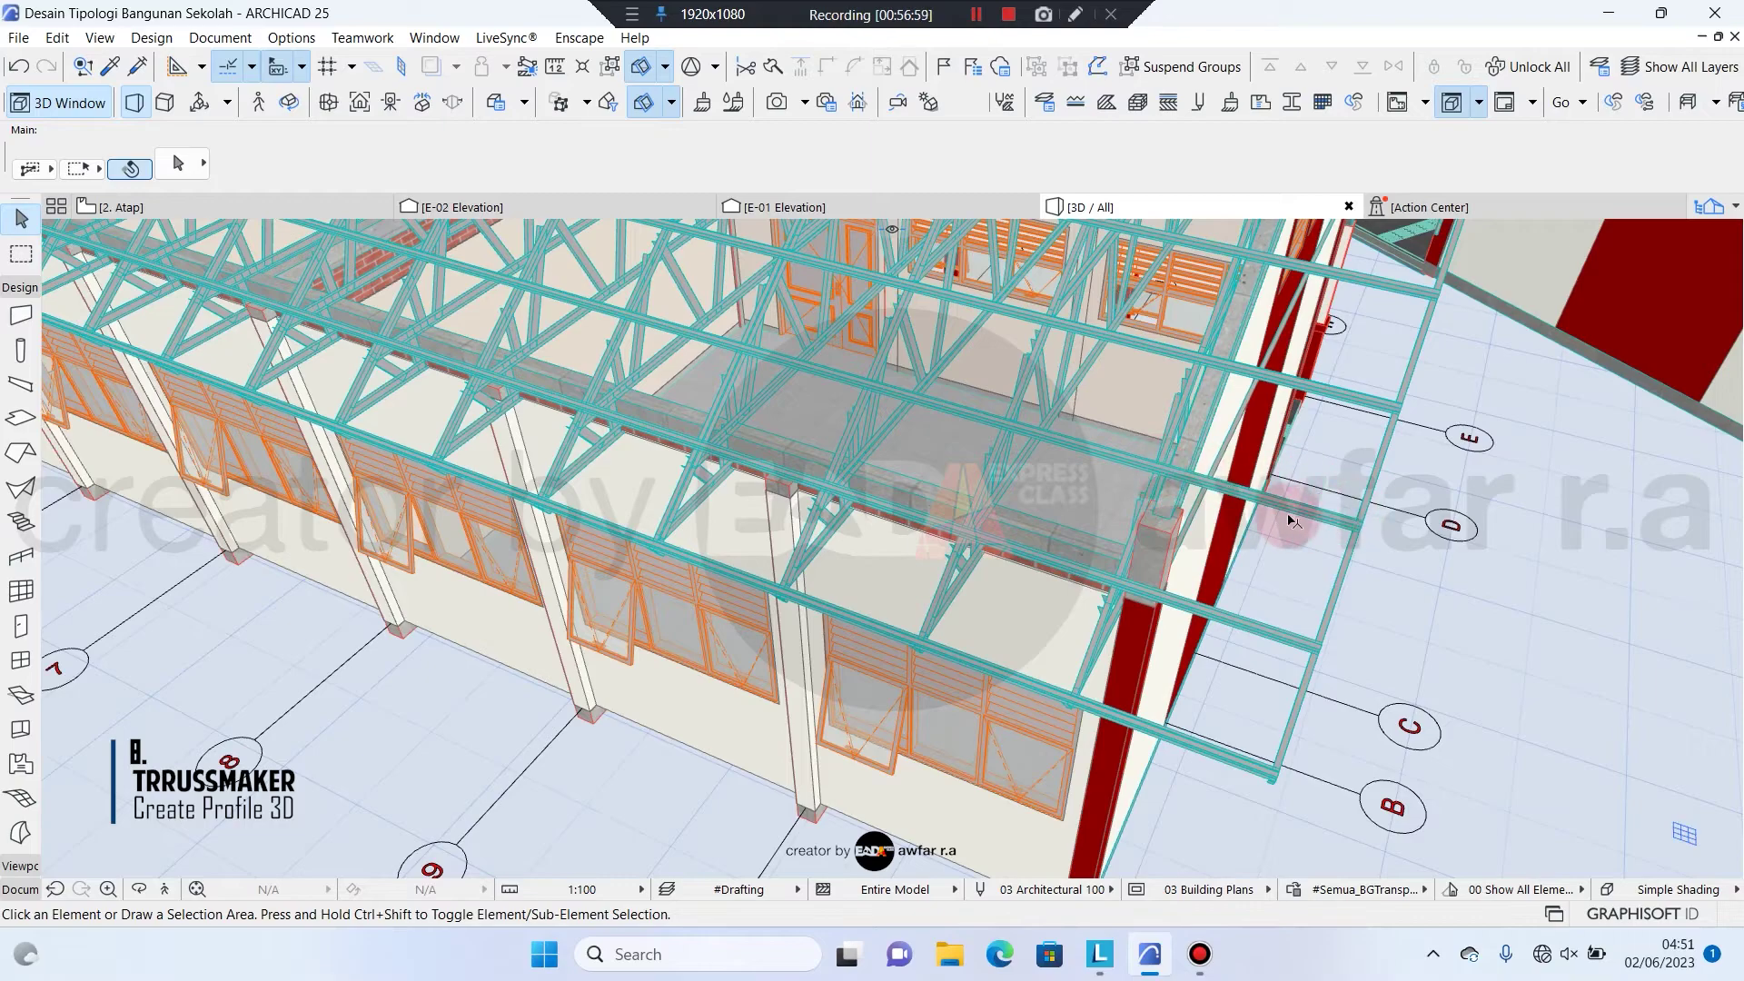
pyautogui.scroll(-5, 1312, 536)
pyautogui.scroll(3, 1192, 565)
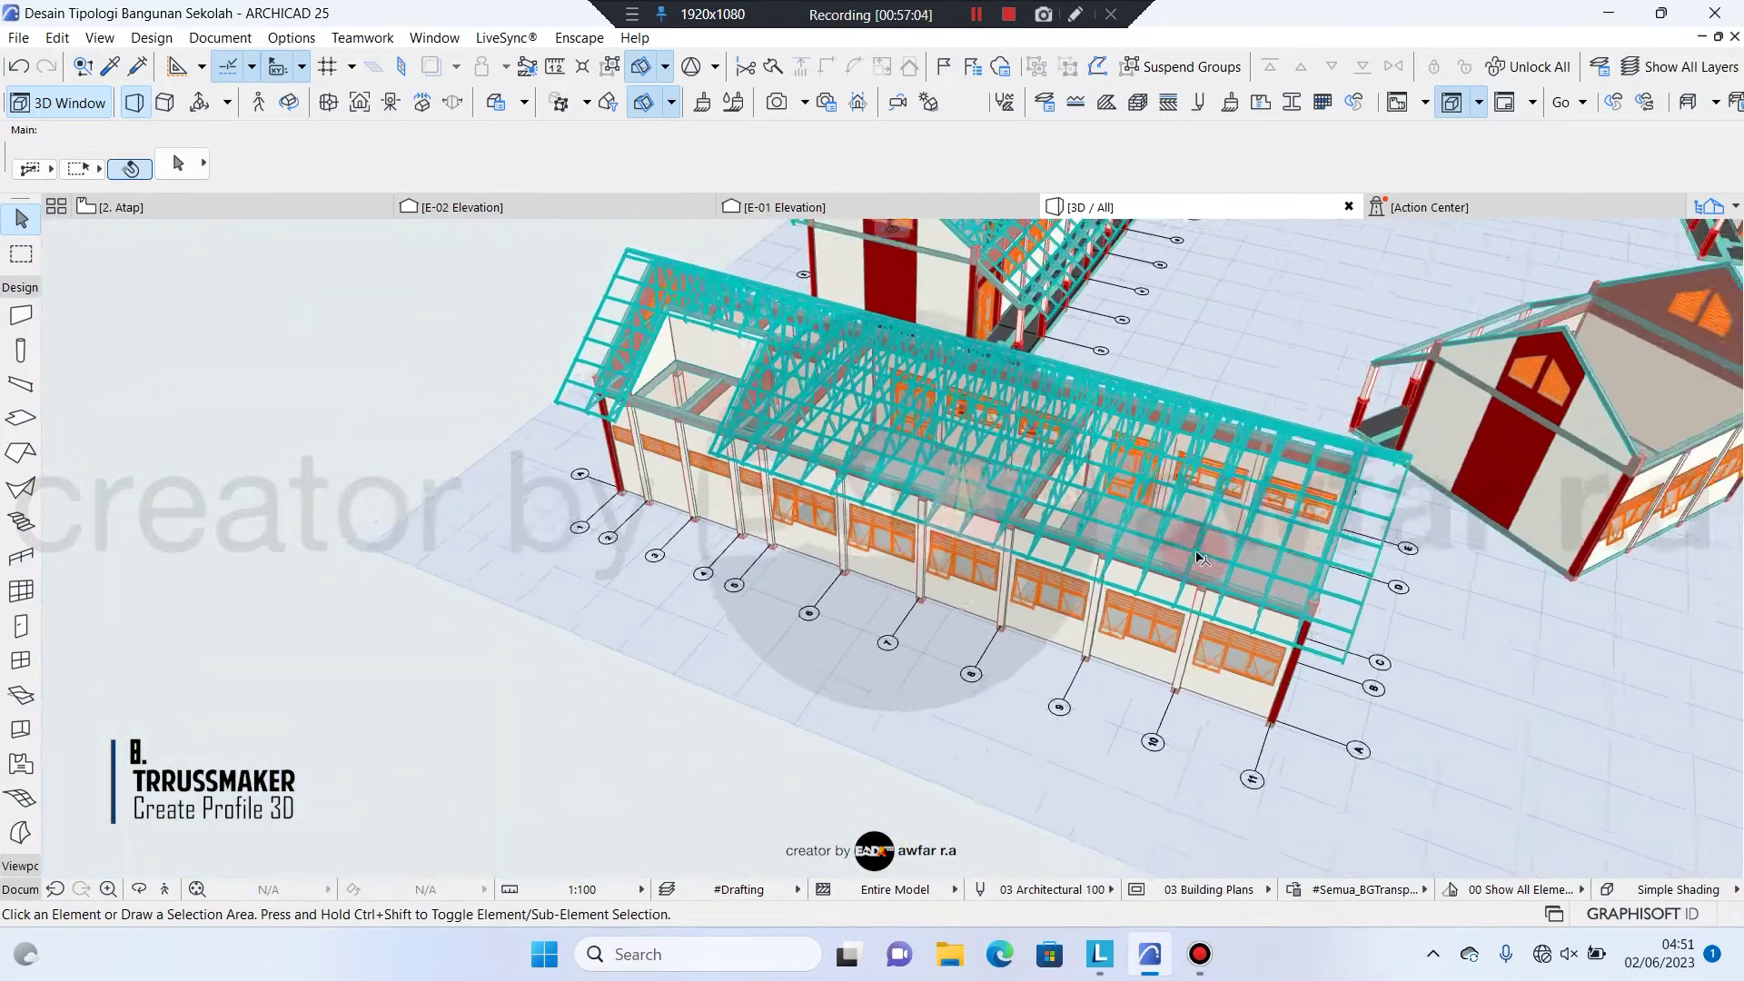
pyautogui.scroll(-2, 468, 445)
pyautogui.moveTo(467, 445); pyautogui.dragTo(674, 574, button='middle')
pyautogui.scroll(4, 669, 390)
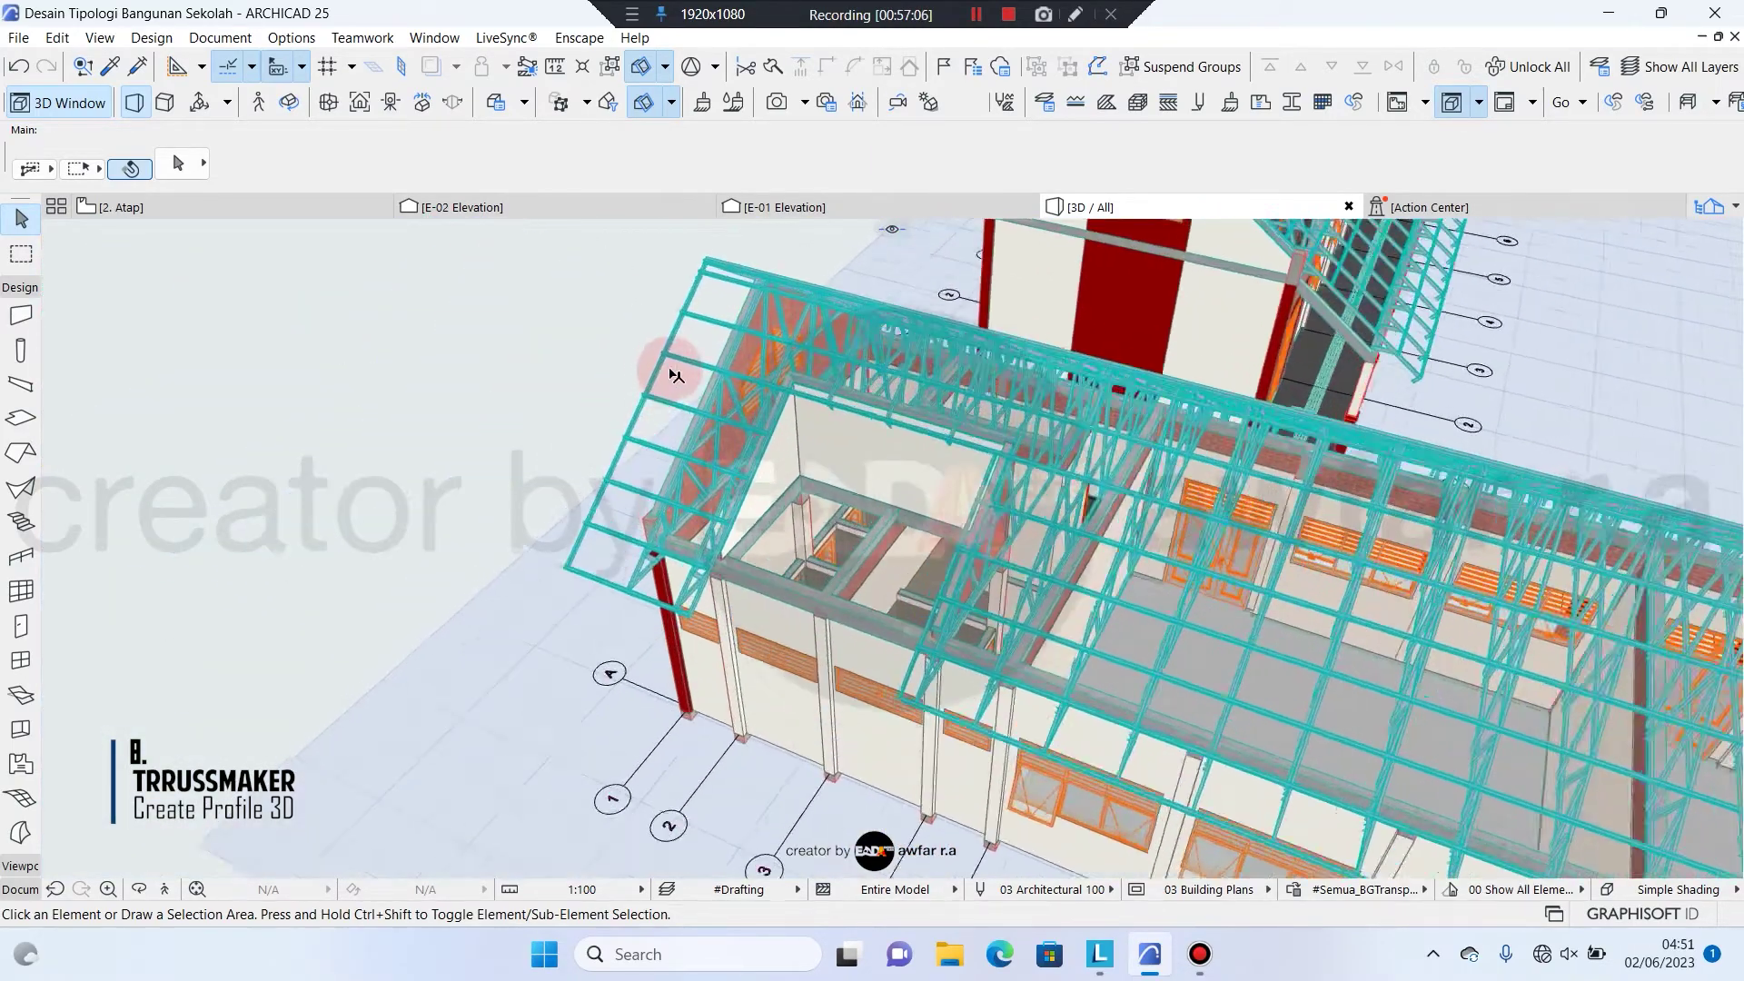
# Compare the V beam ends at the first building's gable wall with the neighbouring roof in the 3D view
pyautogui.scroll(-1, 666, 380)
pyautogui.moveTo(1181, 407); pyautogui.dragTo(568, 491, button='middle')
pyautogui.scroll(5, 672, 445)
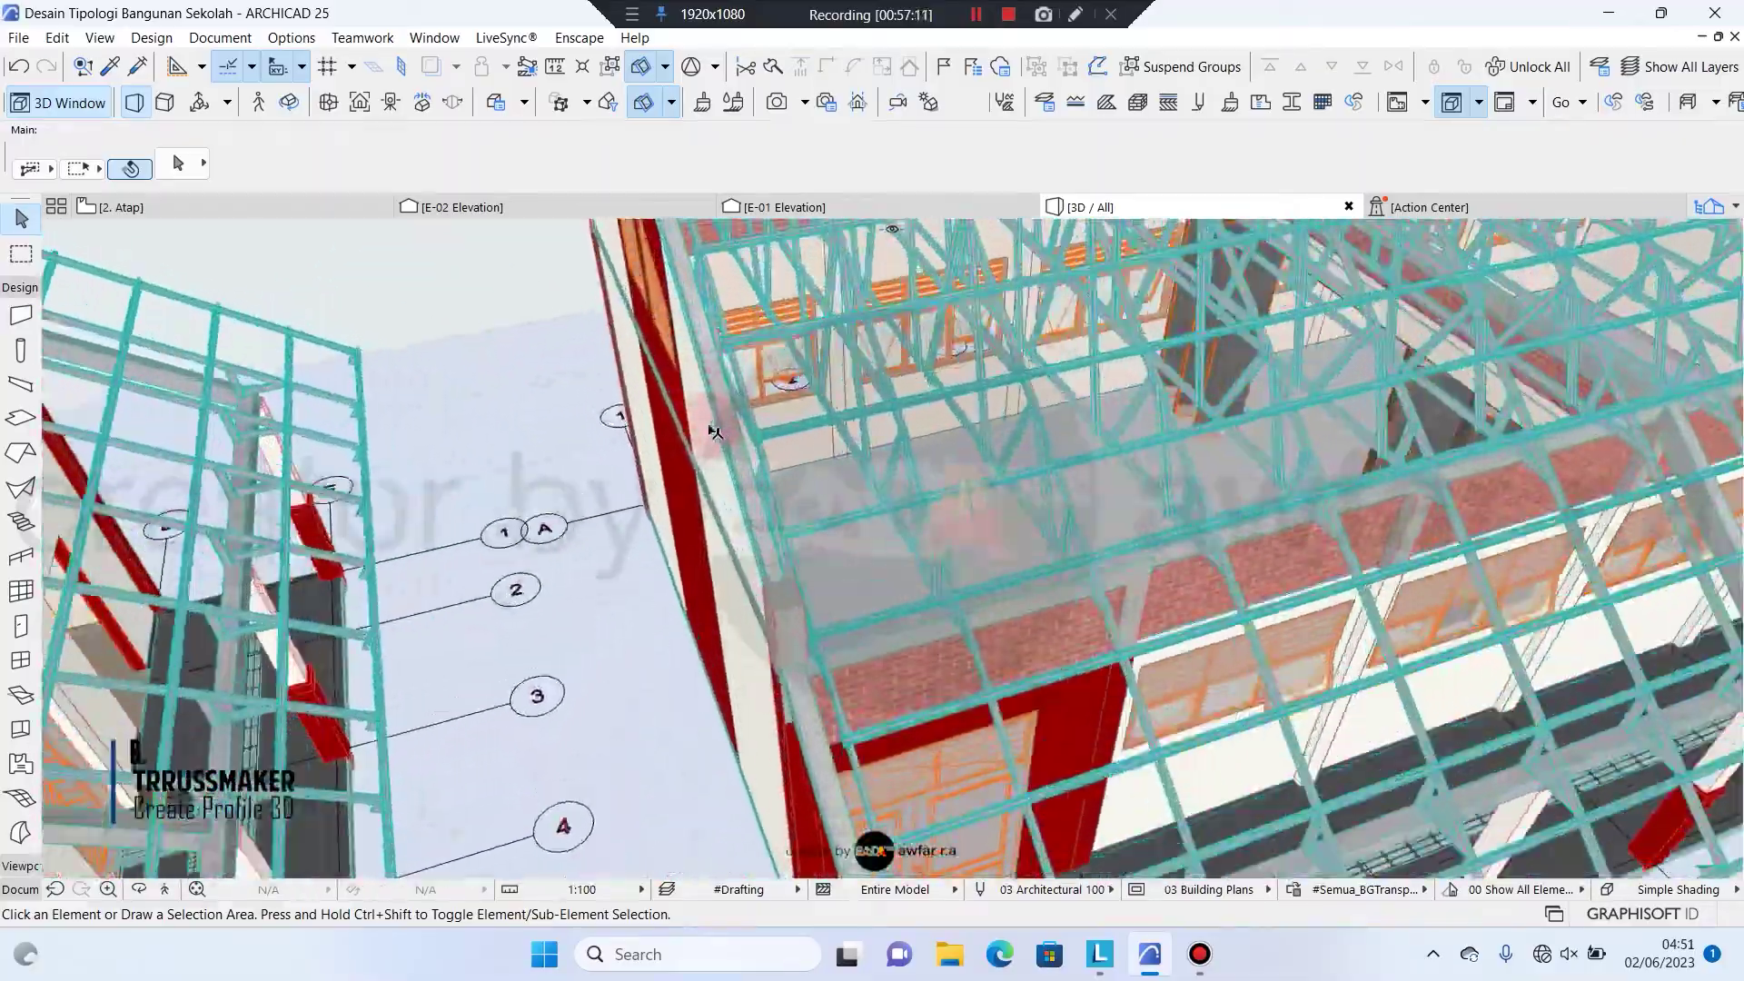
pyautogui.keyDown('shift'); pyautogui.moveTo(712, 428); pyautogui.dragTo(626, 423, button='middle'); pyautogui.keyUp('shift')
pyautogui.scroll(-4, 627, 424)
pyautogui.moveTo(1363, 436); pyautogui.dragTo(727, 472, button='middle')
pyautogui.keyDown('shift'); pyautogui.moveTo(1362, 427); pyautogui.dragTo(1173, 462, button='middle'); pyautogui.keyUp('shift')
pyautogui.scroll(-3, 1230, 426)
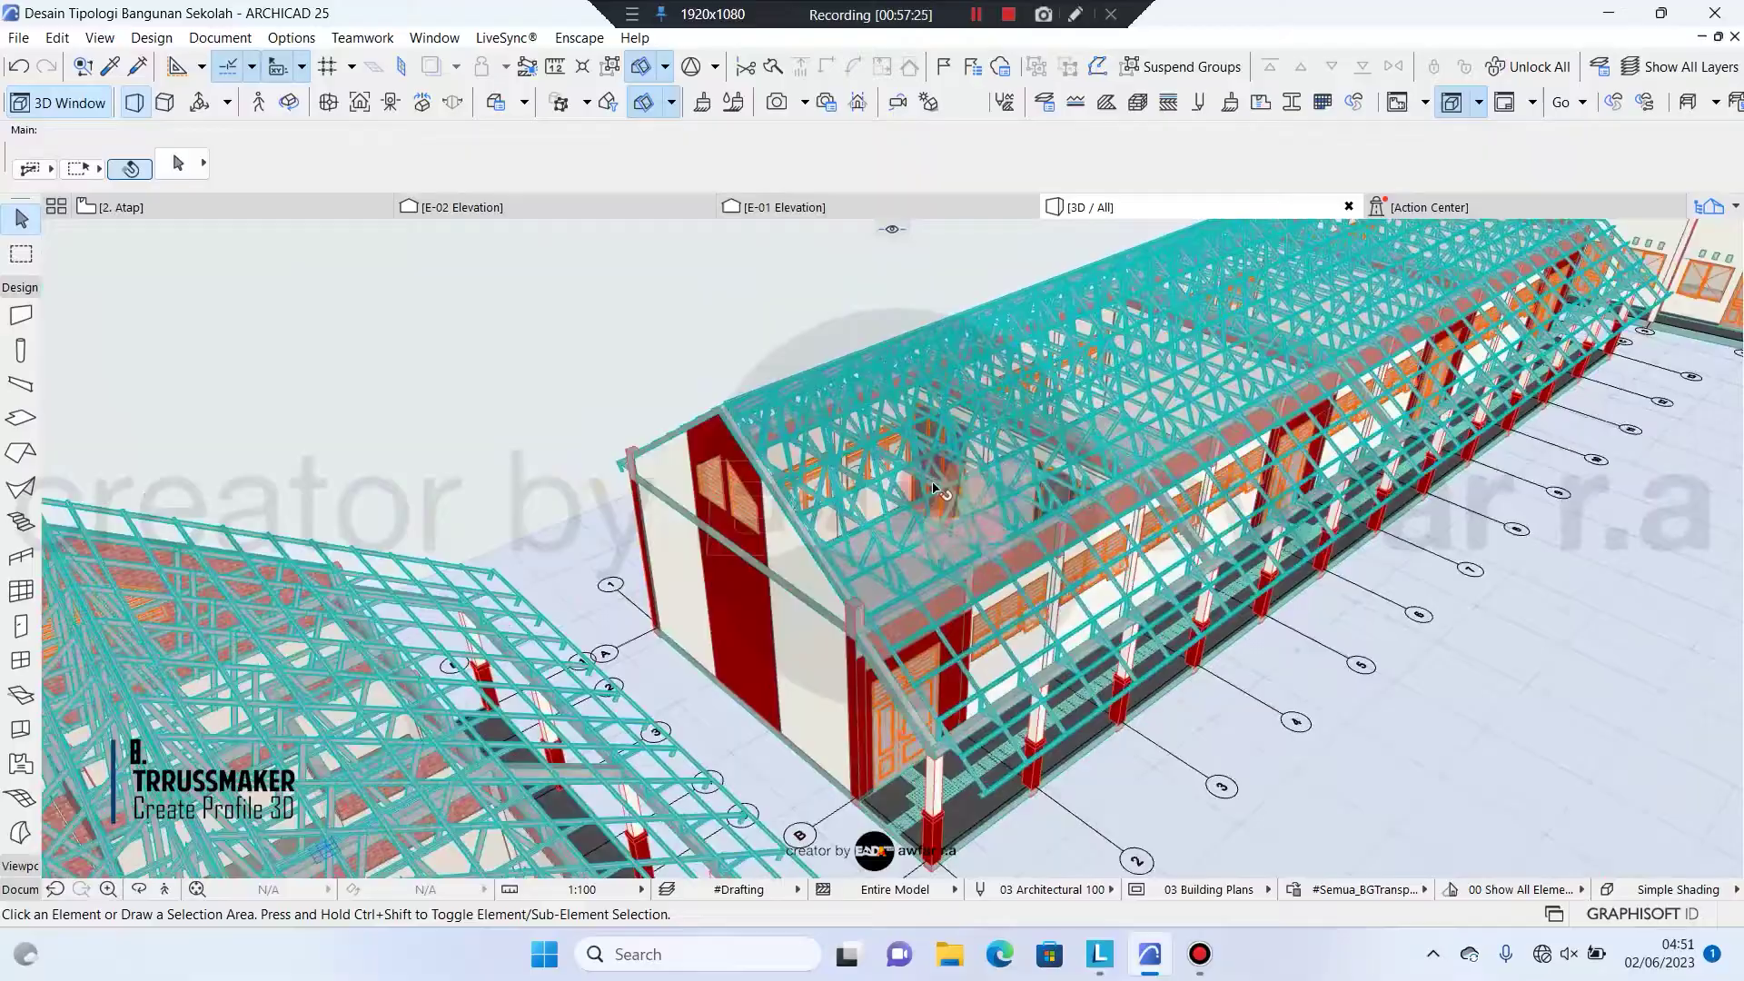
# Examine the V beam ends of both buildings' roofs at the gable walls in the 3D view
pyautogui.scroll(10, 1270, 595)
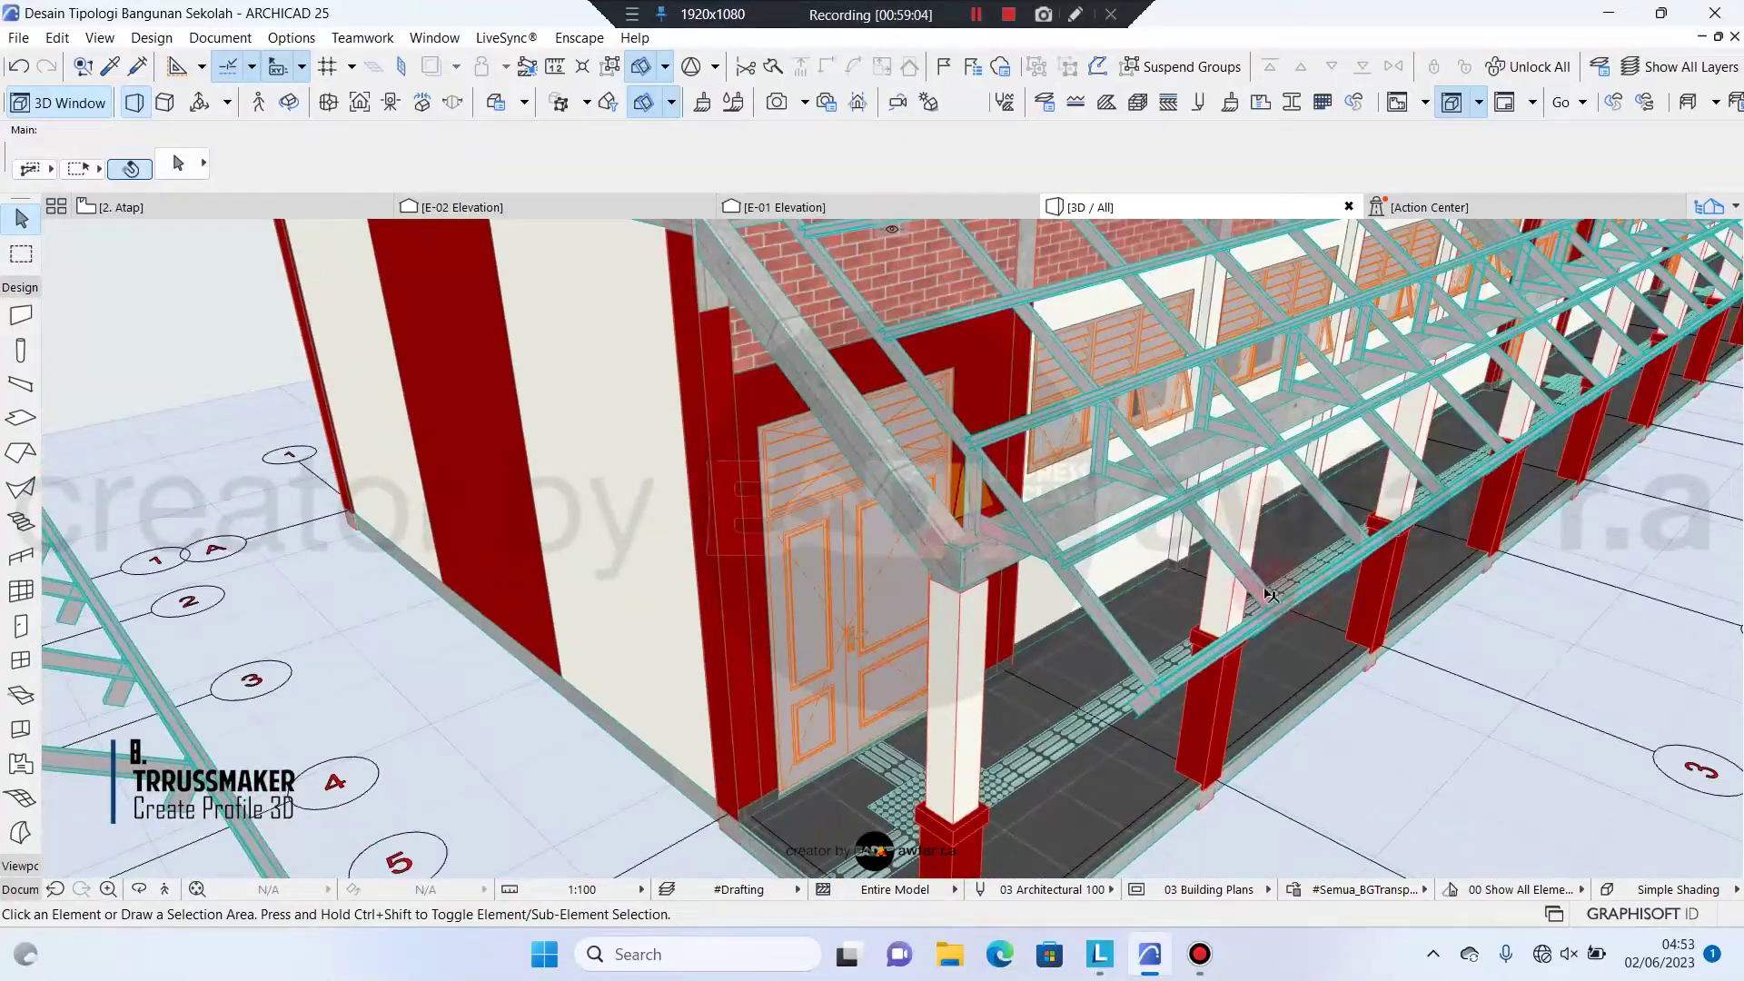
pyautogui.moveTo(1190, 599)
pyautogui.keyDown('shift'); pyautogui.mouseDown(button='middle')
pyautogui.moveTo(1153, 602)
pyautogui.moveTo(1187, 590)
pyautogui.mouseUp(button='middle'); pyautogui.keyUp('shift')
pyautogui.scroll(-4, 1222, 531)
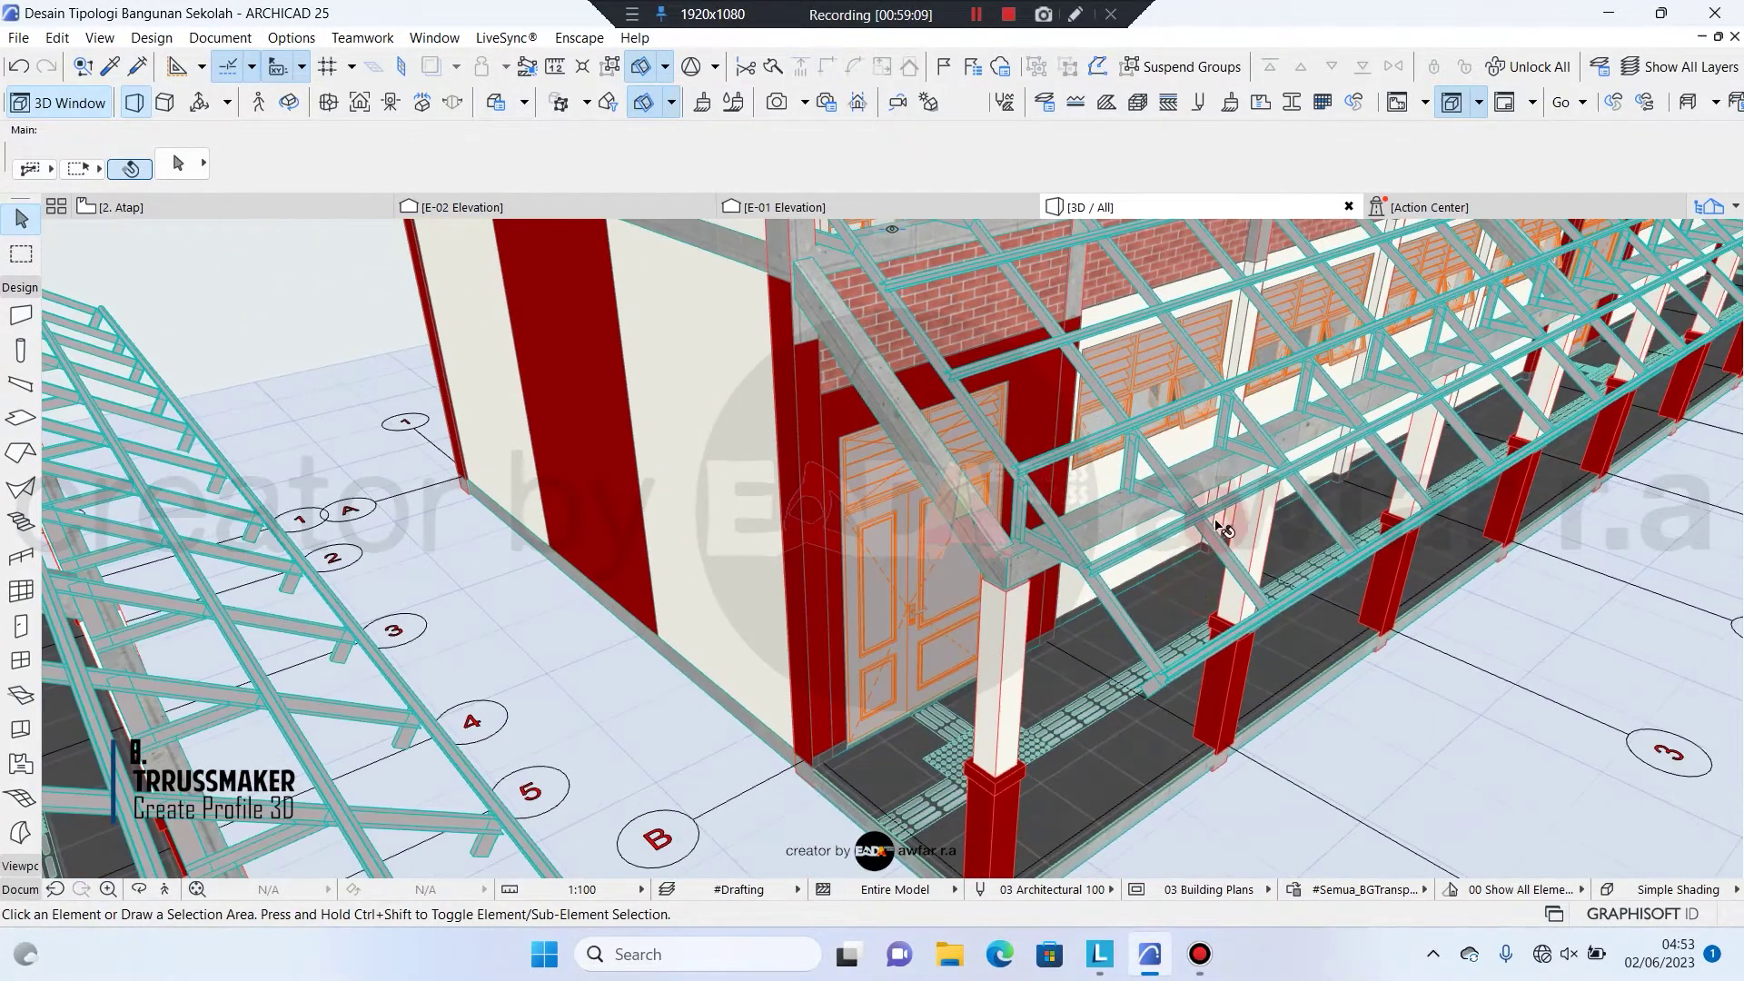
pyautogui.scroll(-5, 1222, 531)
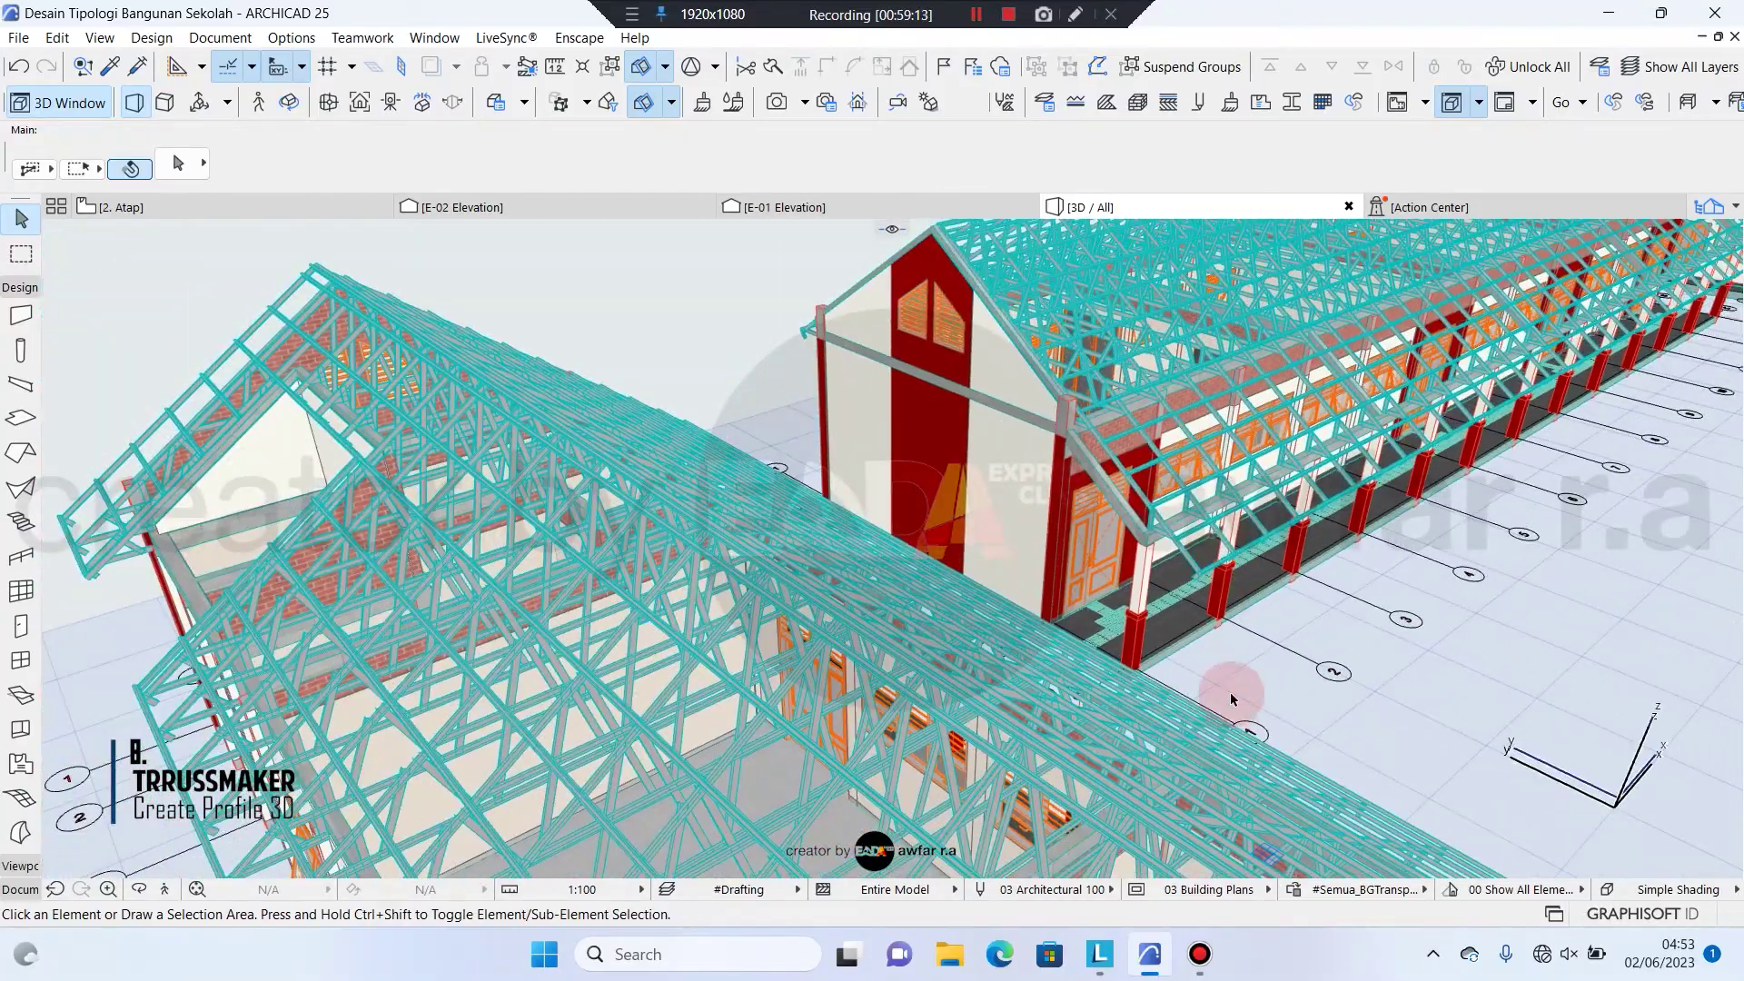
pyautogui.keyDown('shift'); pyautogui.moveTo(1230, 697); pyautogui.dragTo(1301, 557, button='middle'); pyautogui.keyUp('shift')
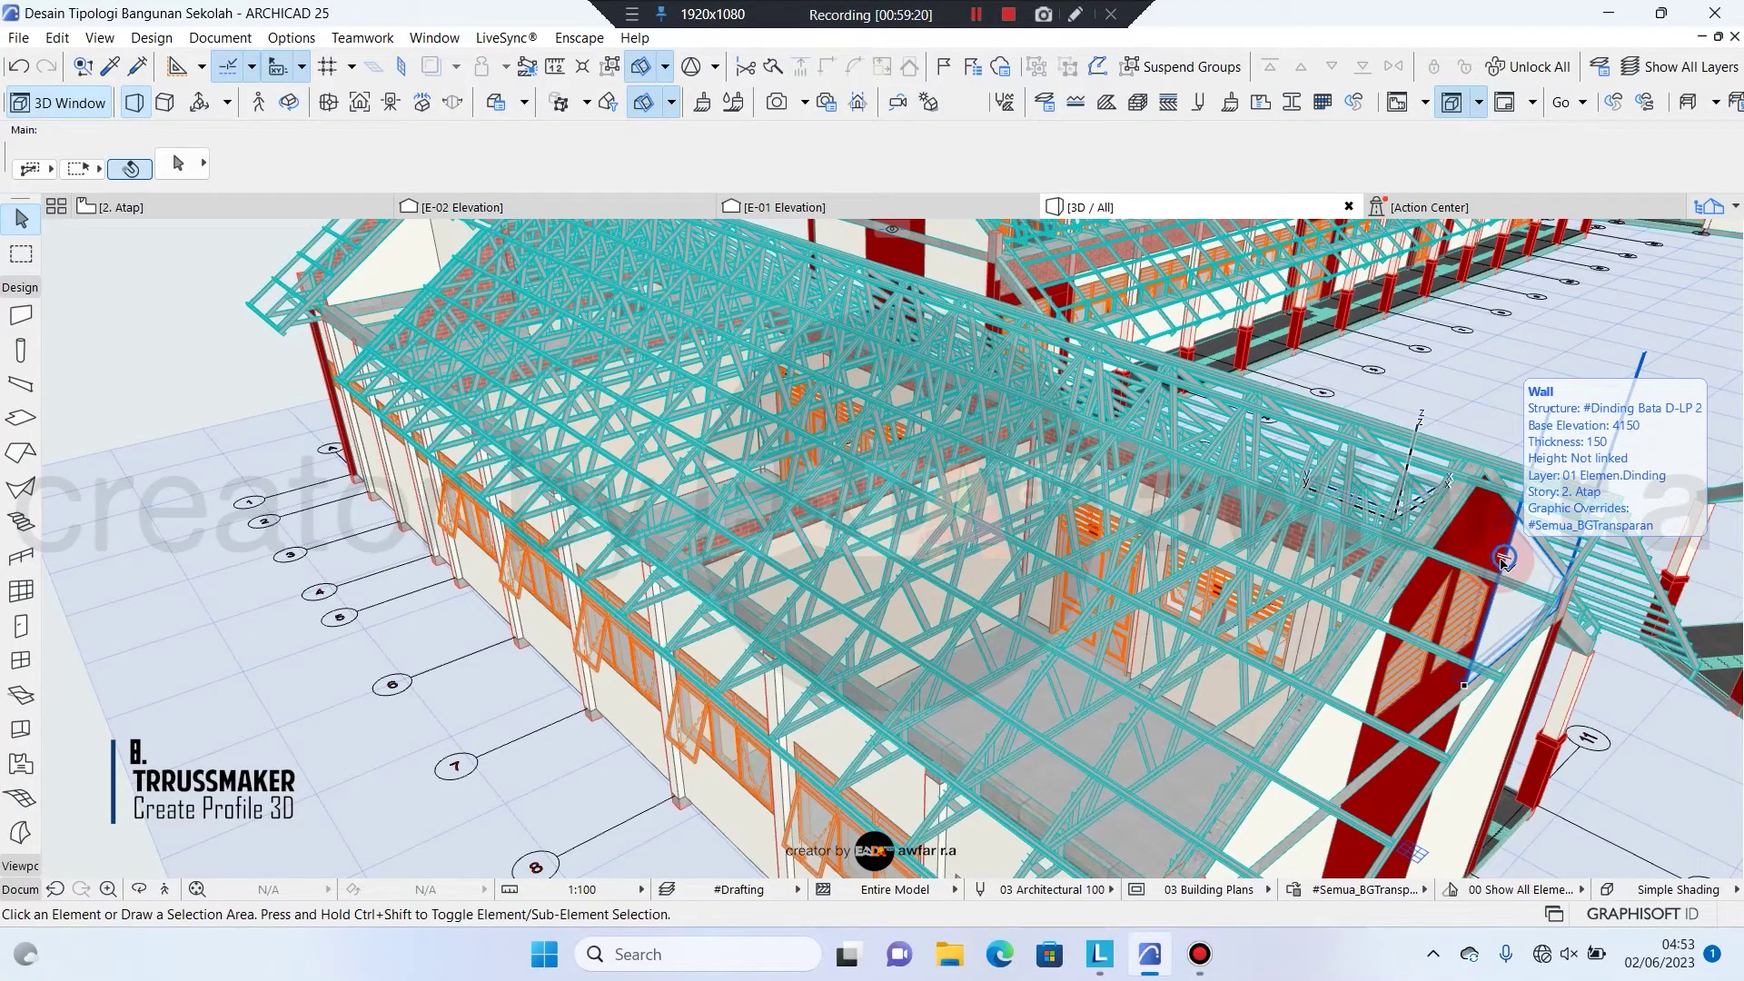
pyautogui.scroll(-1, 1503, 563)
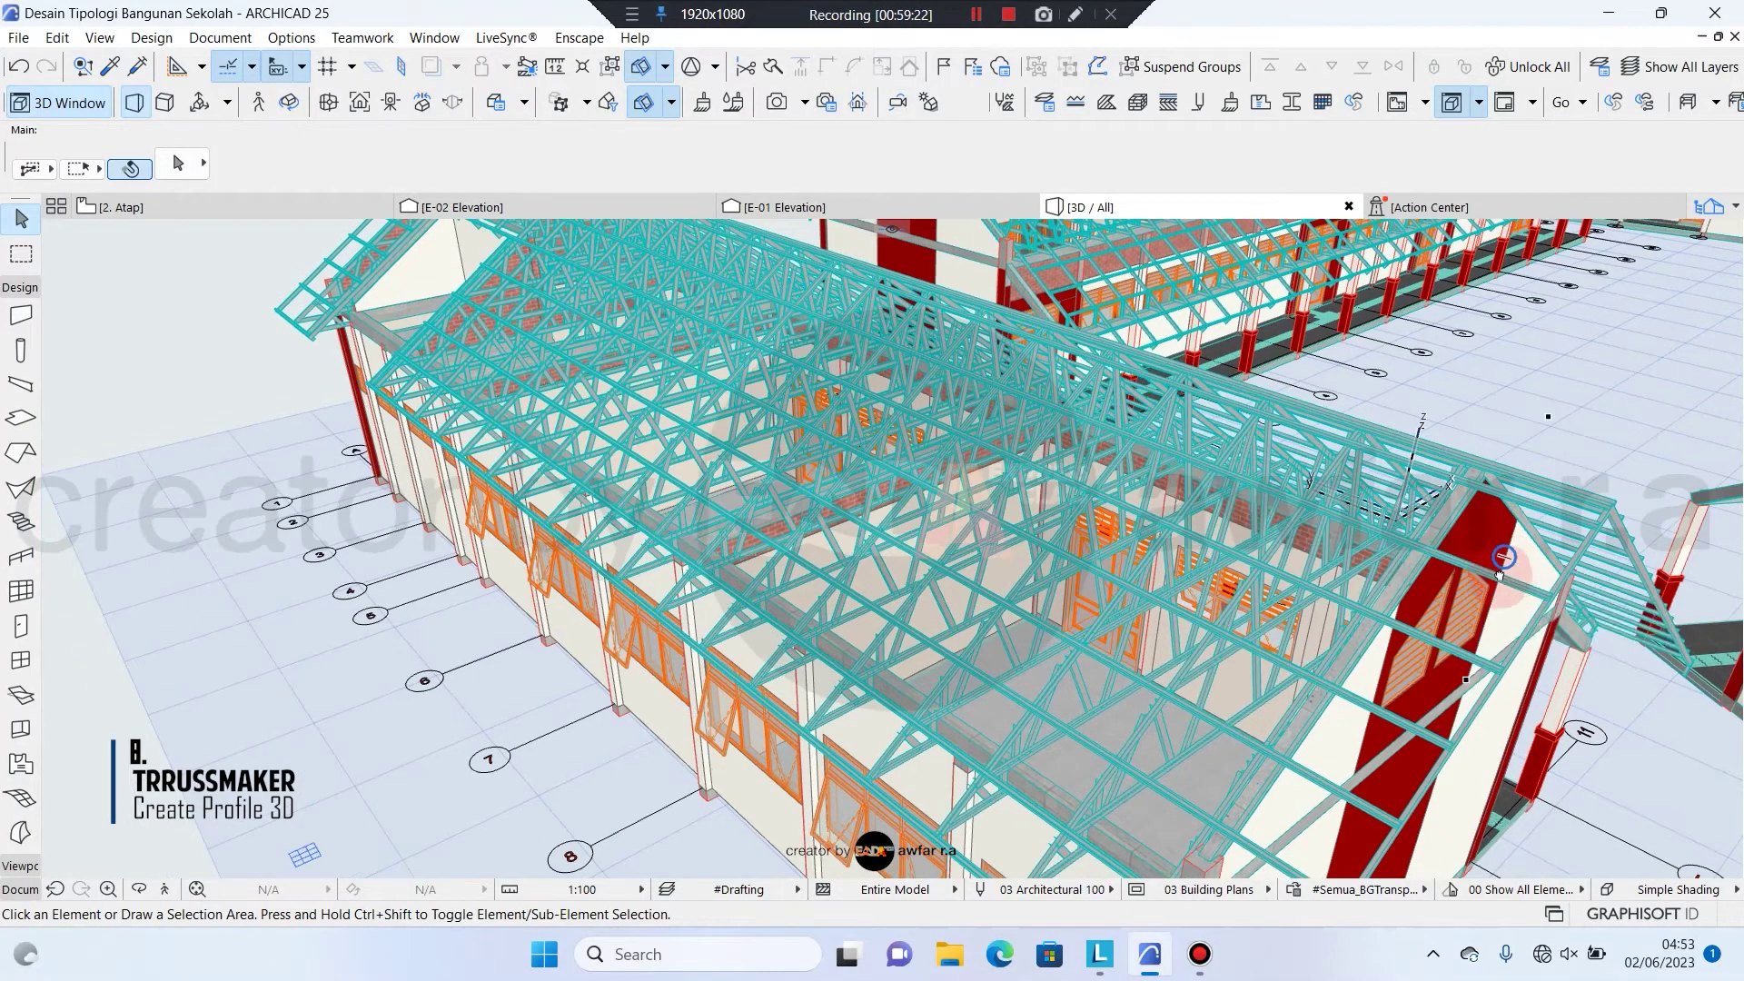
pyautogui.moveTo(1500, 574); pyautogui.dragTo(1445, 546, button='middle')
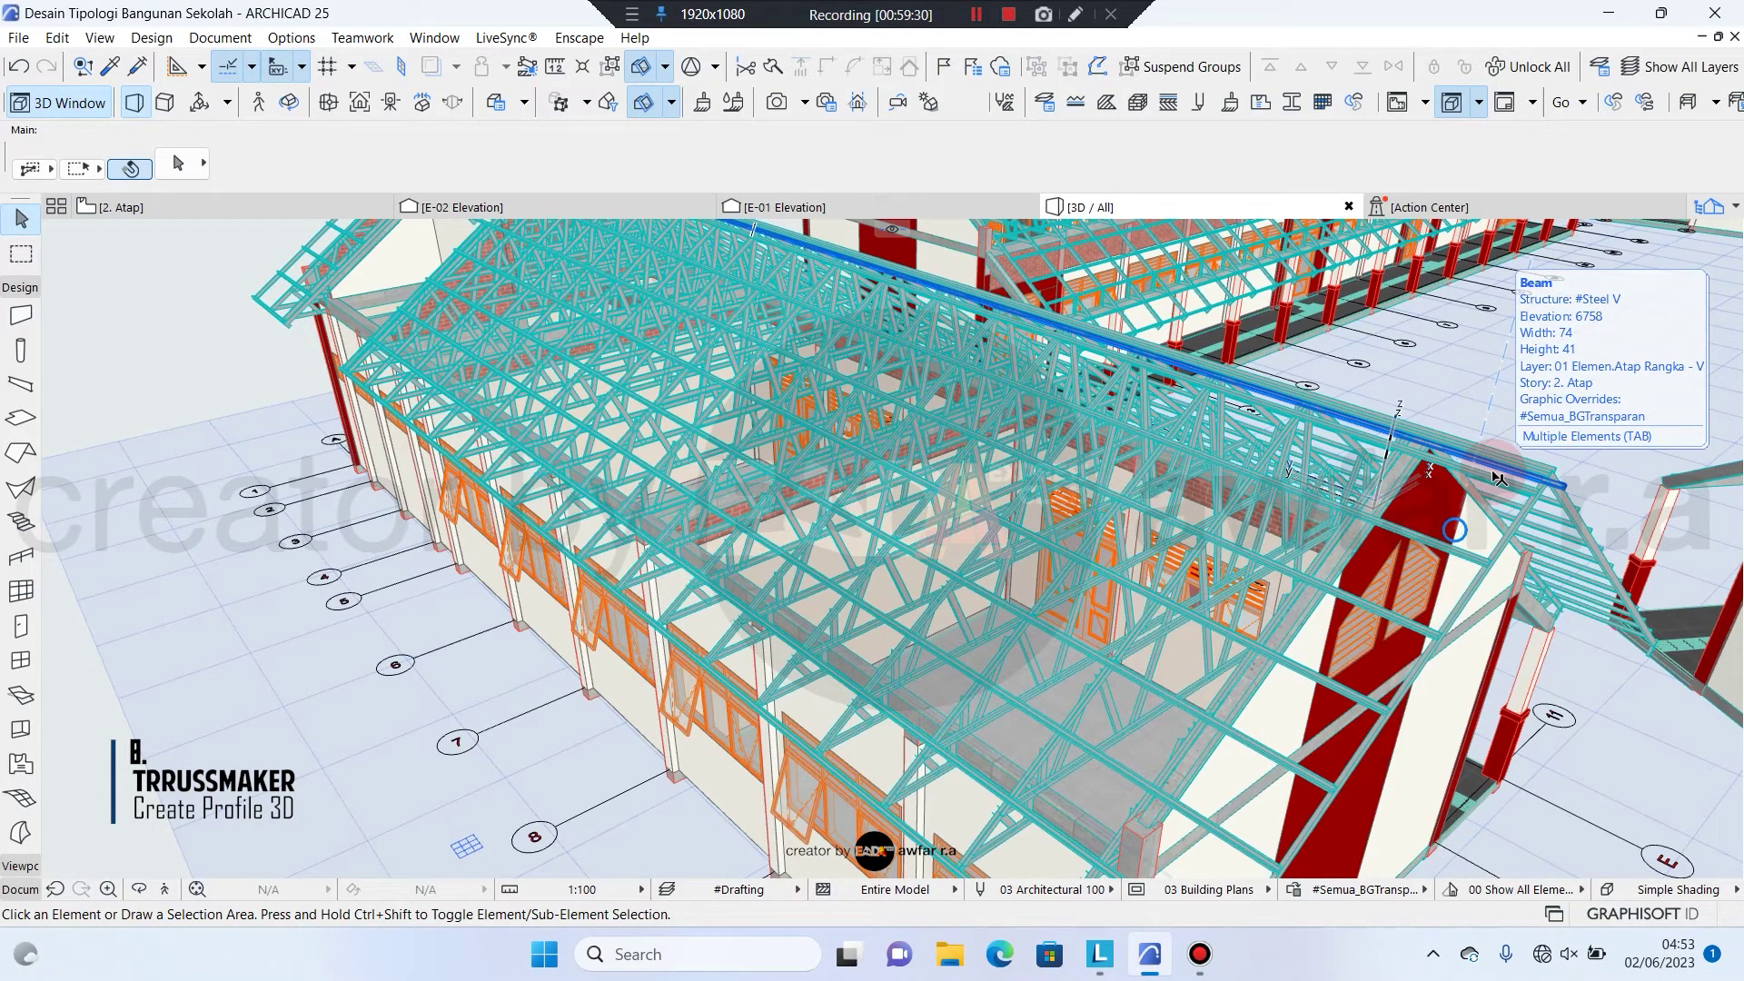
# Inspect the outermost truss beyond the end gable wall, from the ridge to the eaves on both slopes, in 3D
pyautogui.scroll(5, 1499, 478)
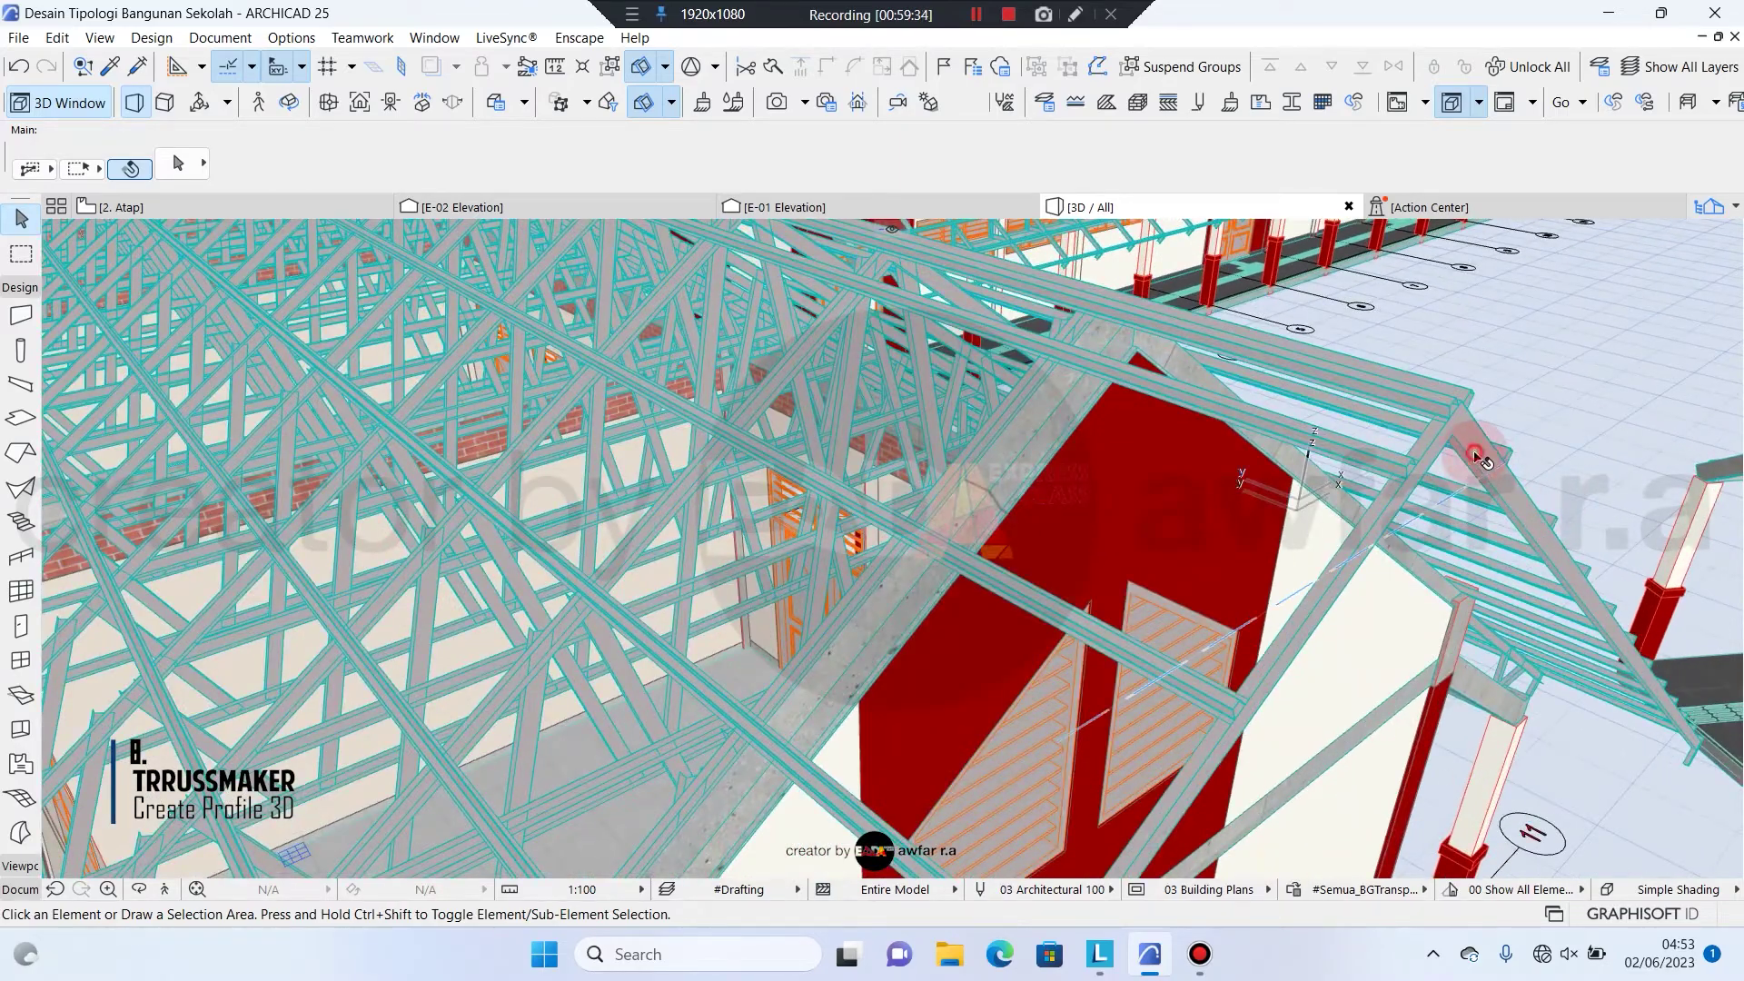
pyautogui.click(1481, 459)
pyautogui.scroll(-5, 1481, 459)
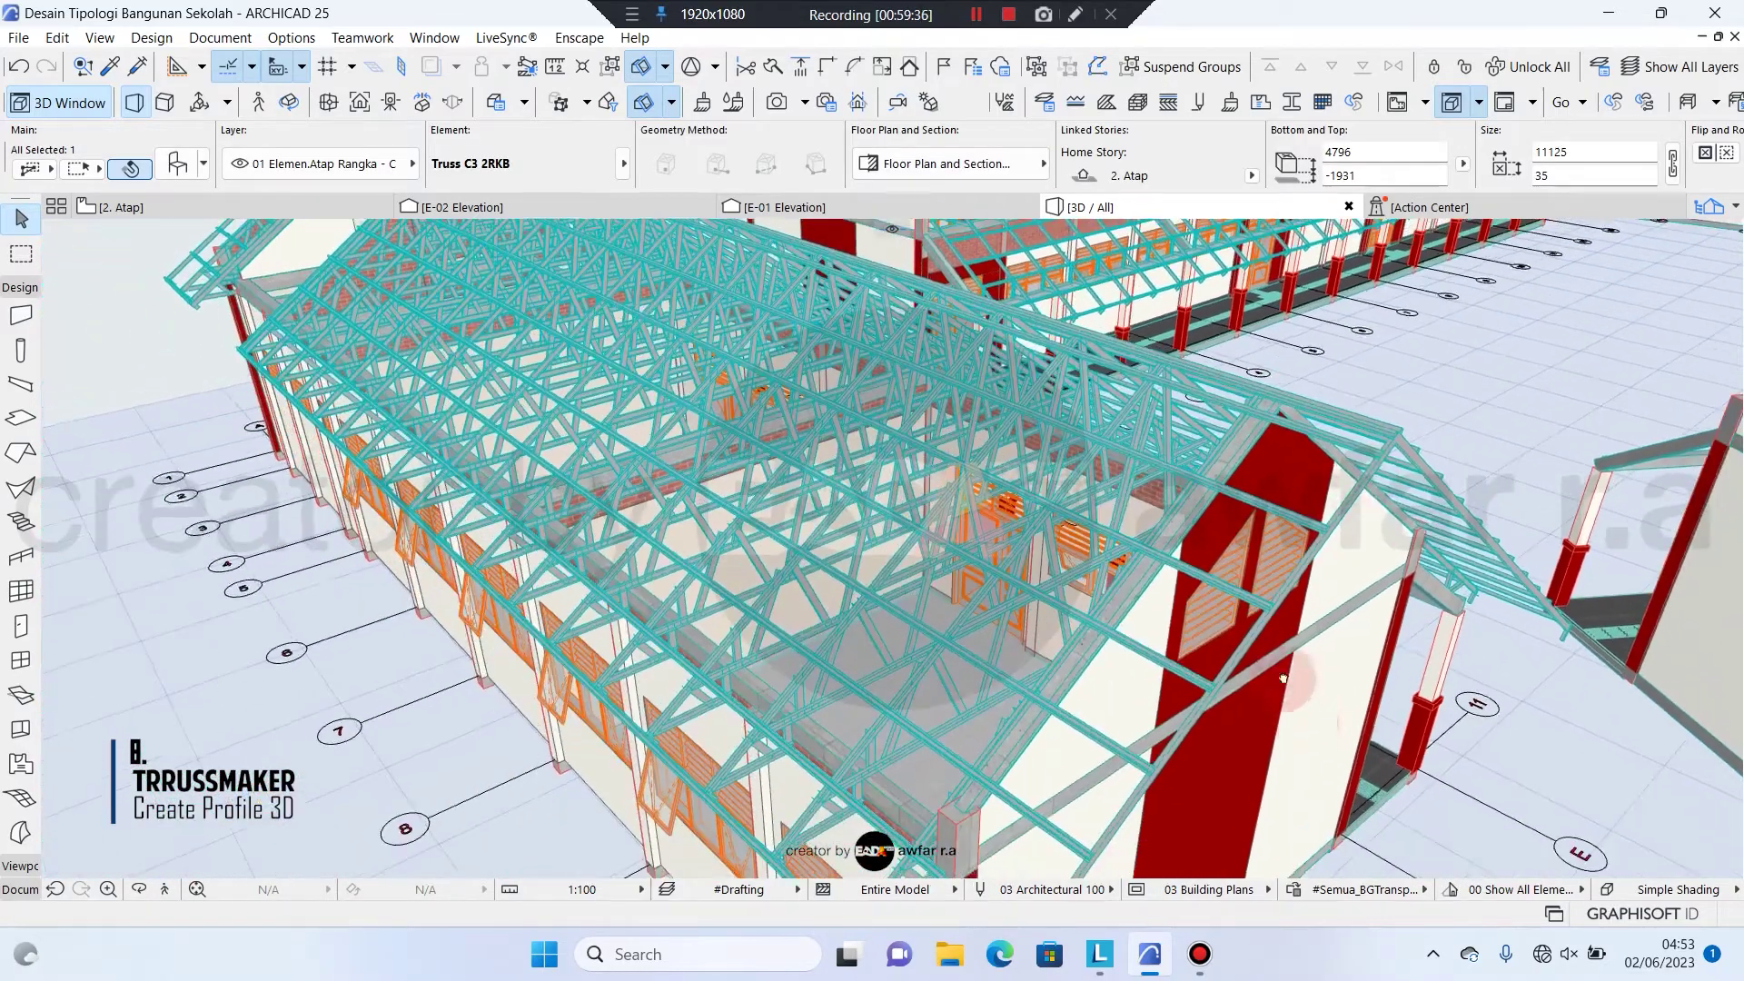
pyautogui.scroll(3, 1283, 678)
pyautogui.scroll(4, 728, 790)
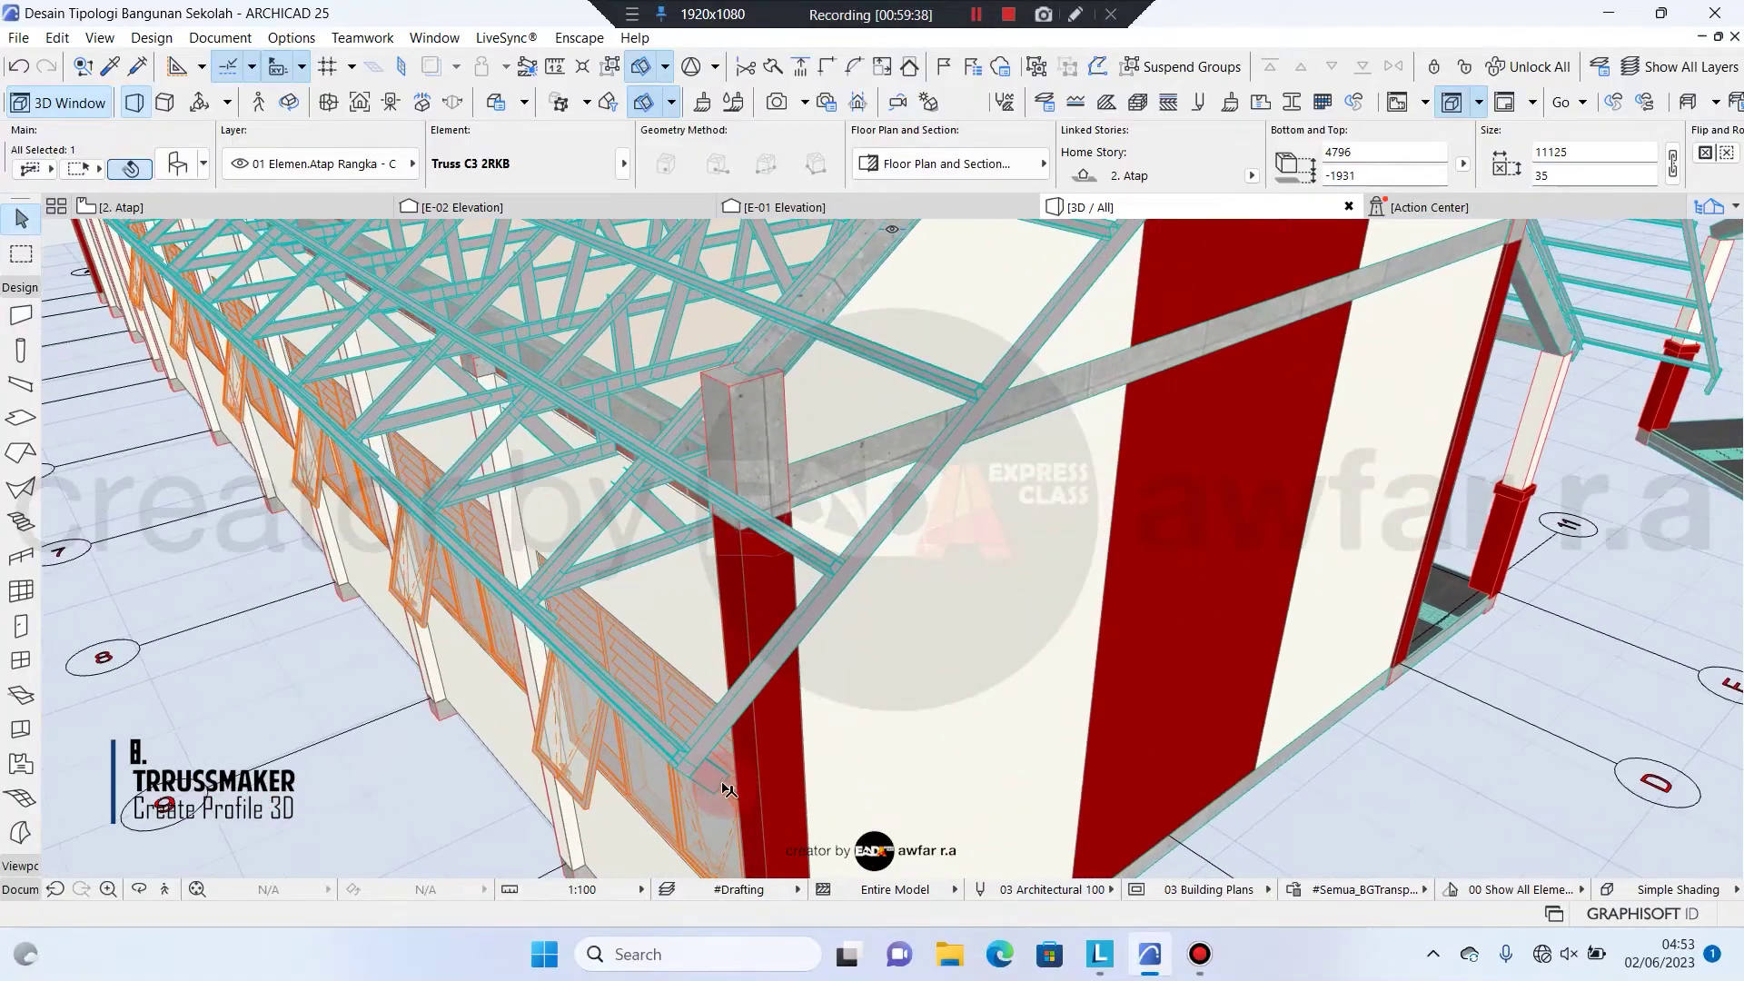
pyautogui.scroll(2, 708, 791)
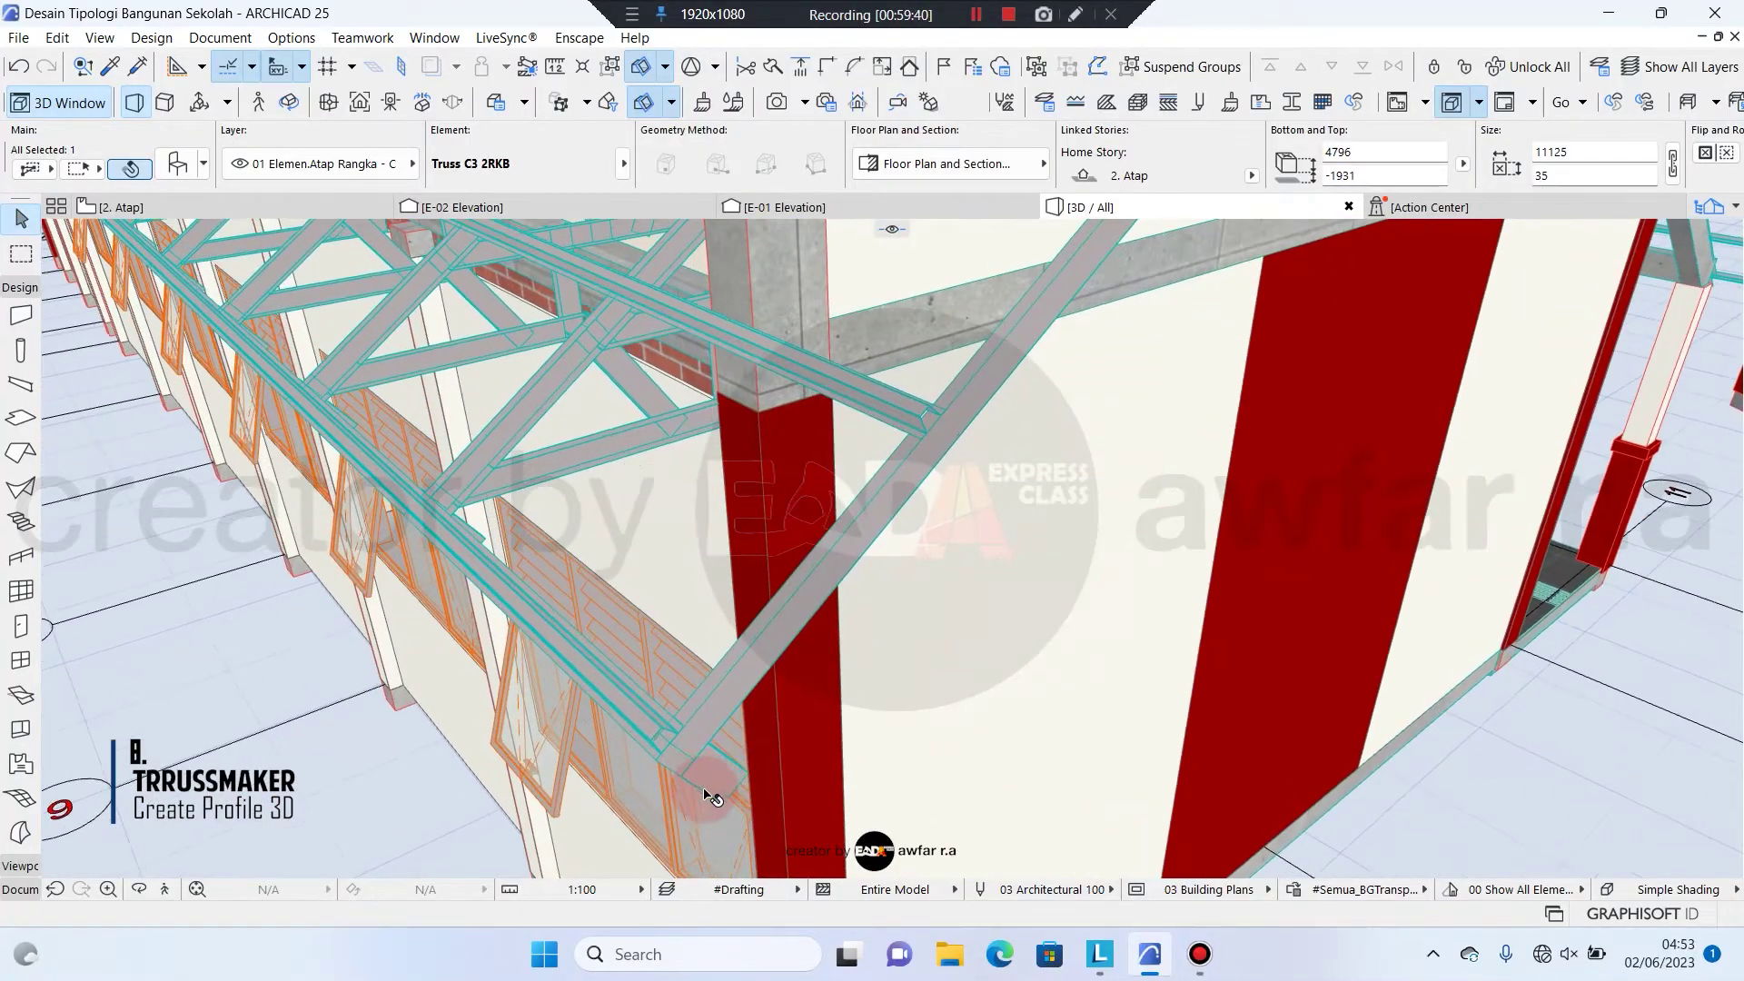
pyautogui.scroll(-6, 683, 750)
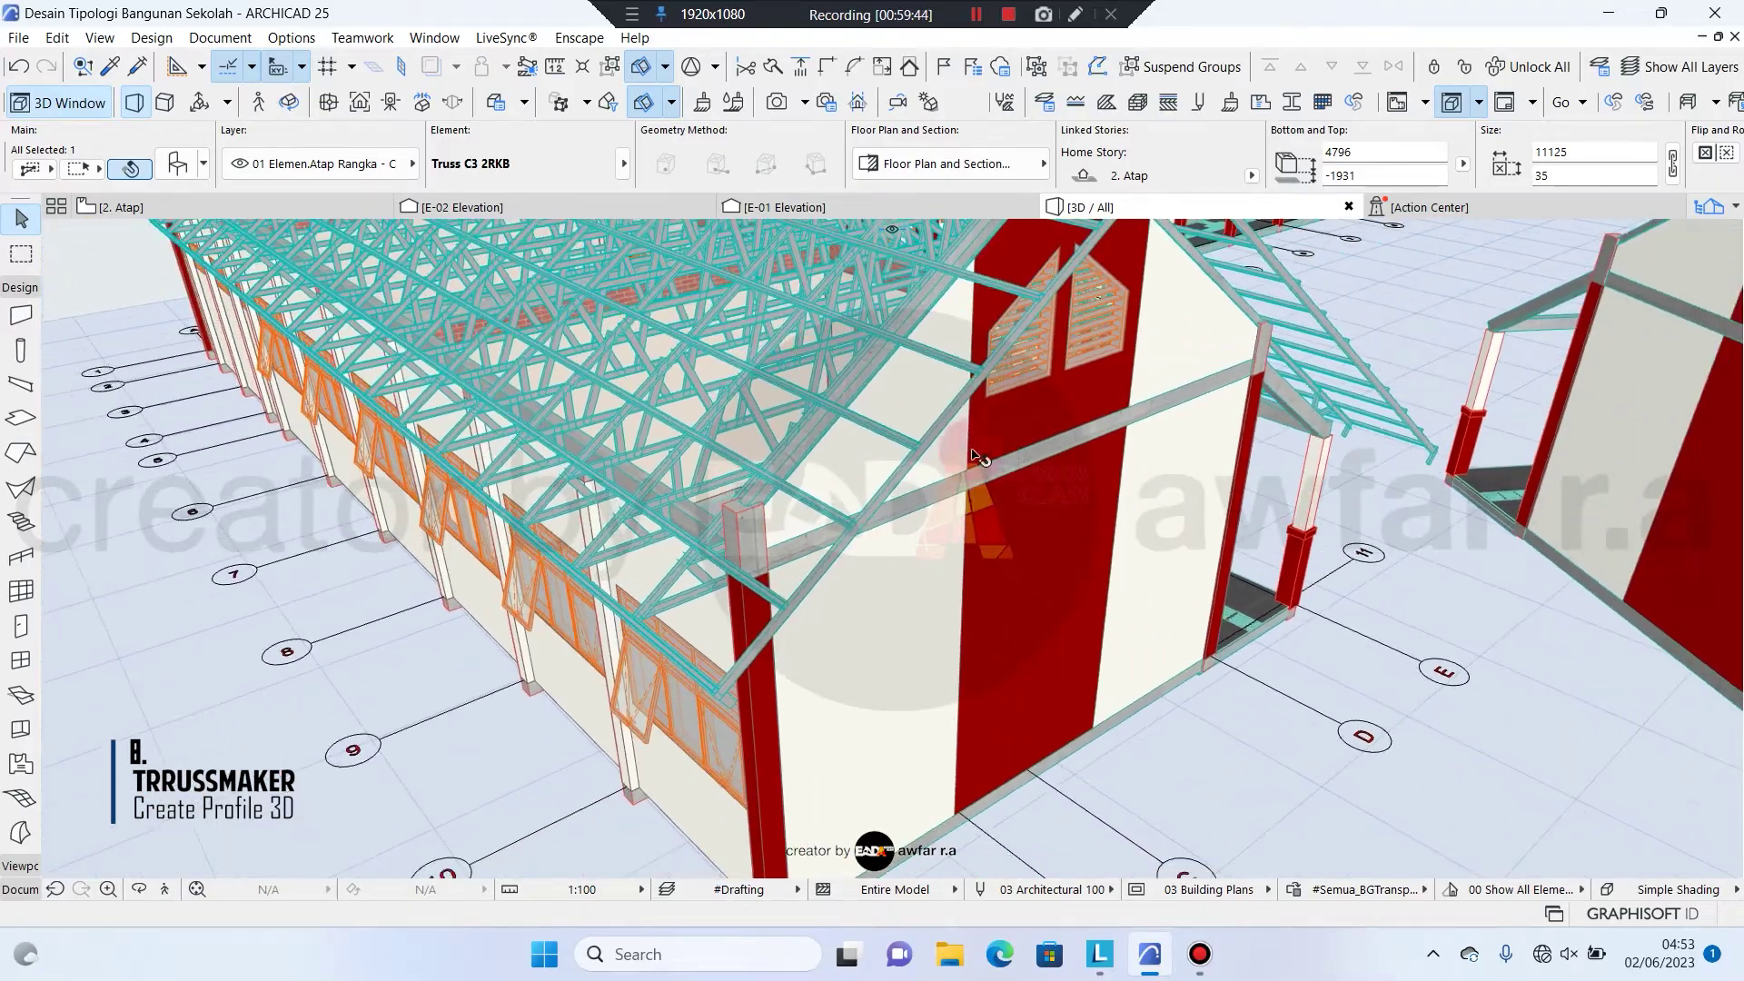
pyautogui.moveTo(997, 396); pyautogui.dragTo(851, 632, button='middle')
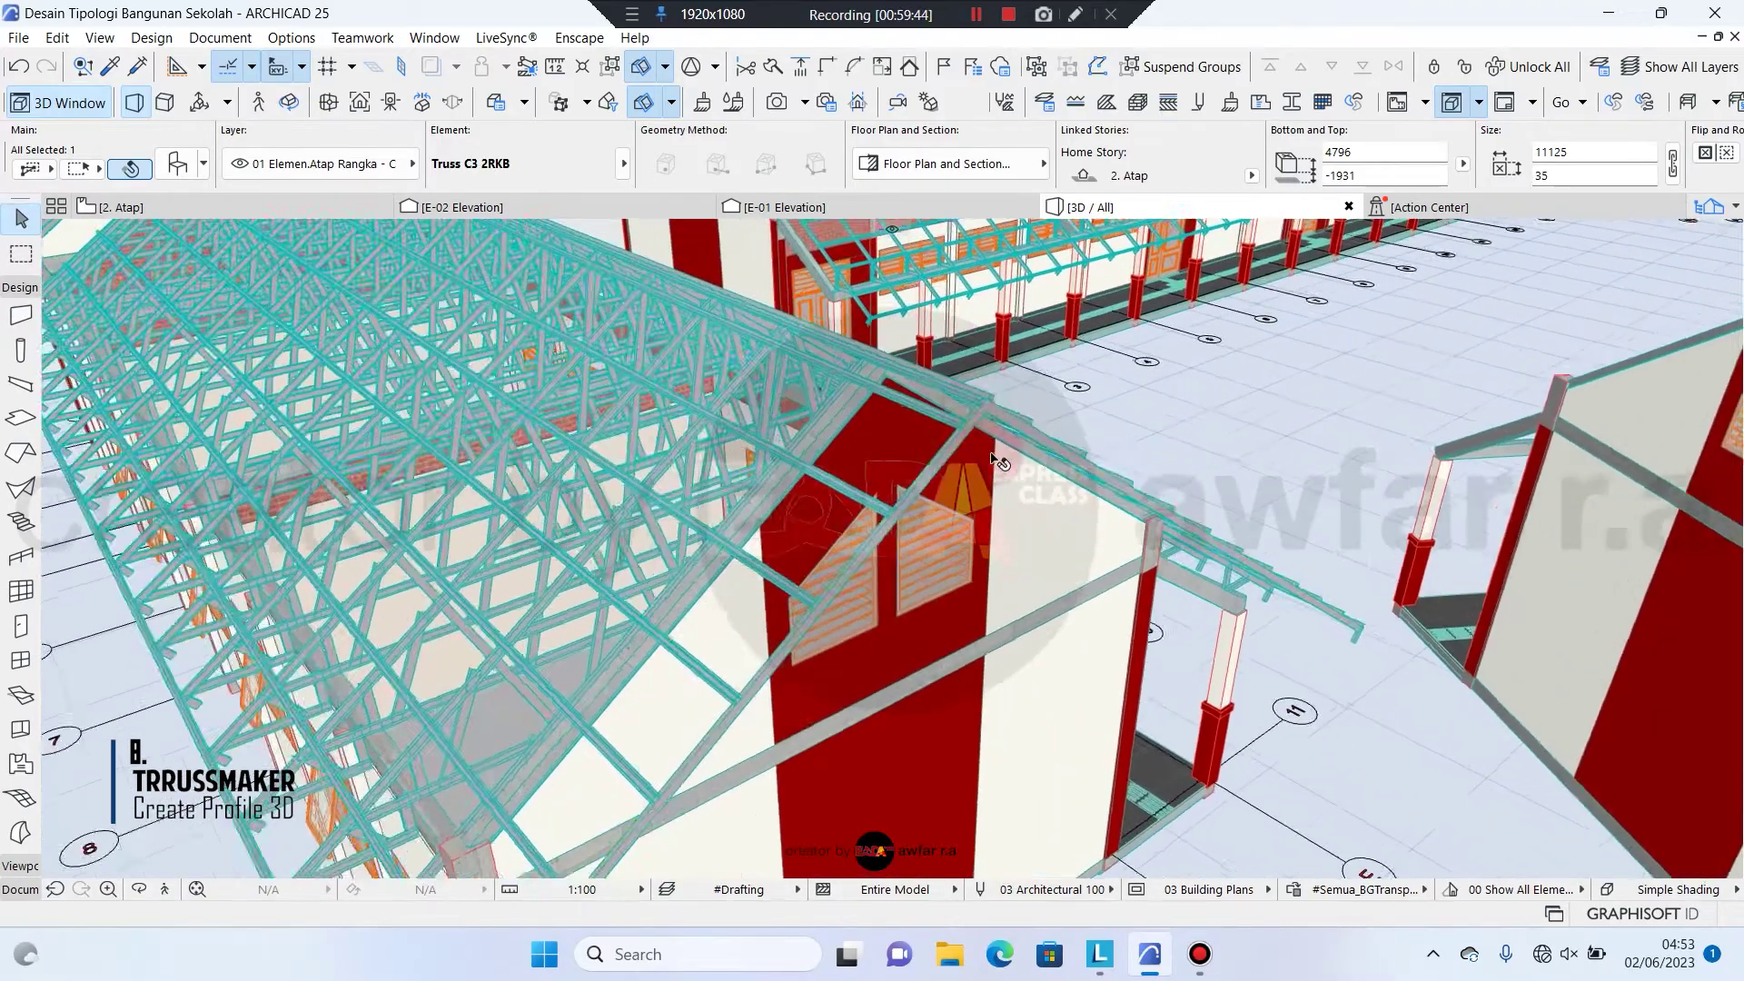
pyautogui.scroll(6, 1359, 627)
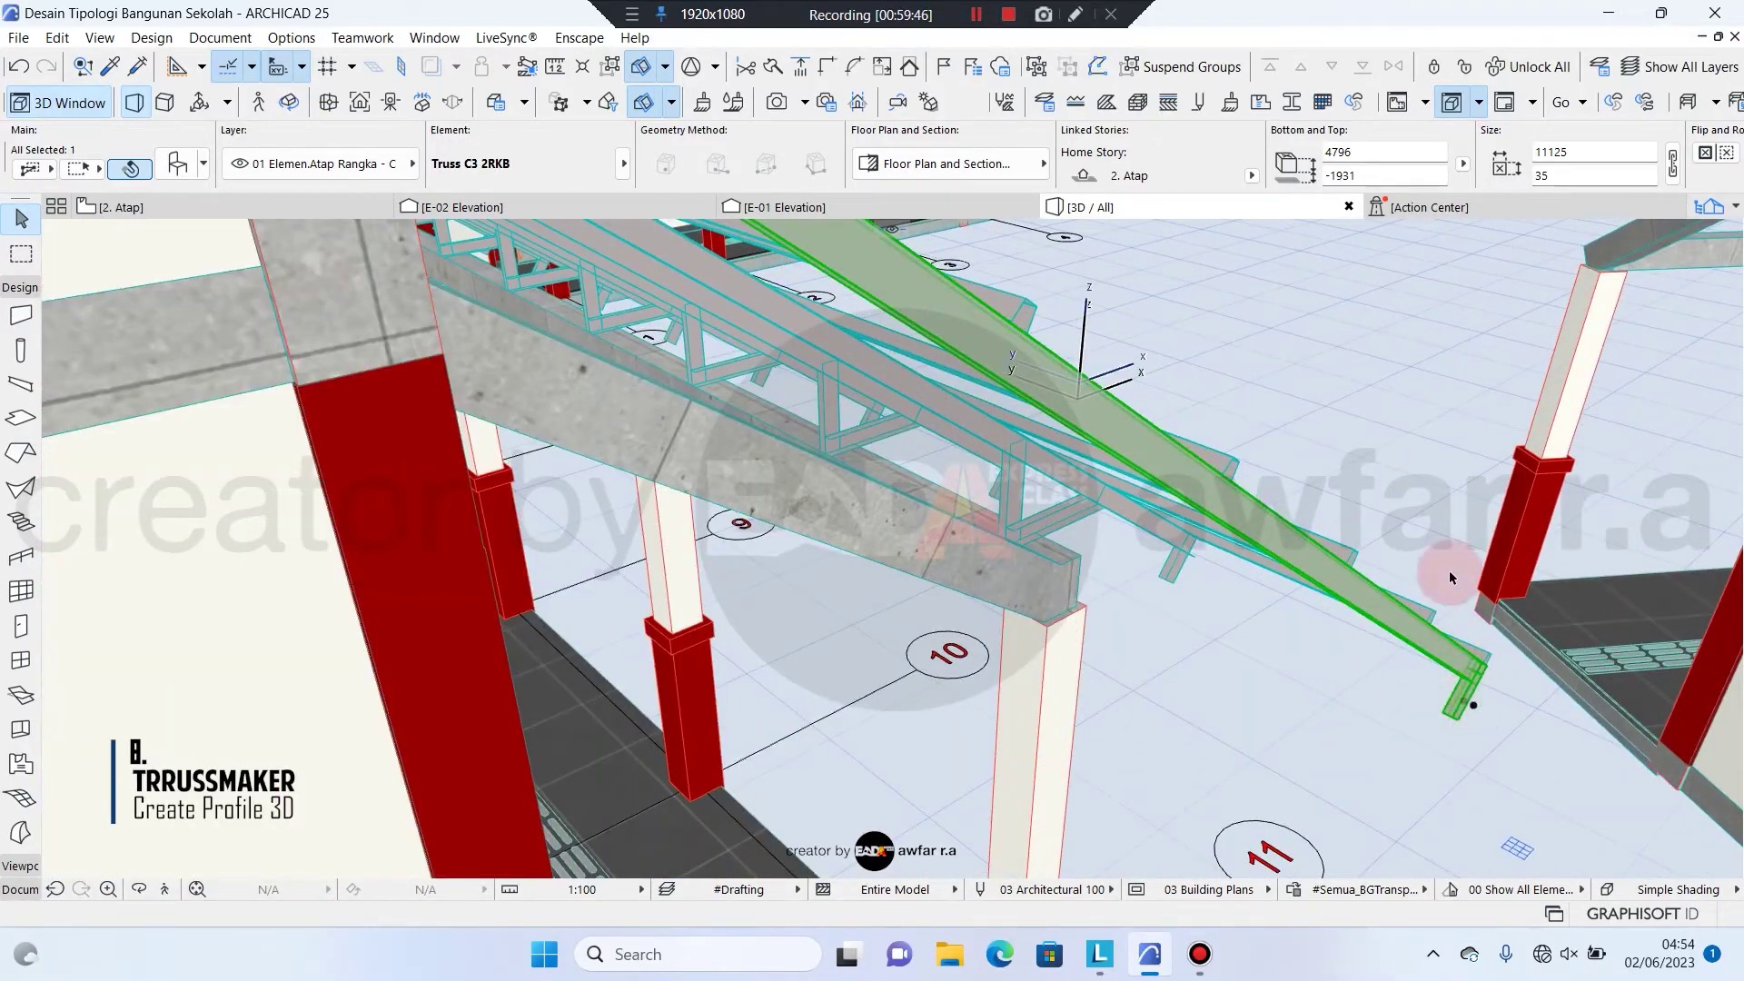
pyautogui.scroll(-4, 1450, 575)
pyautogui.press('Escape')
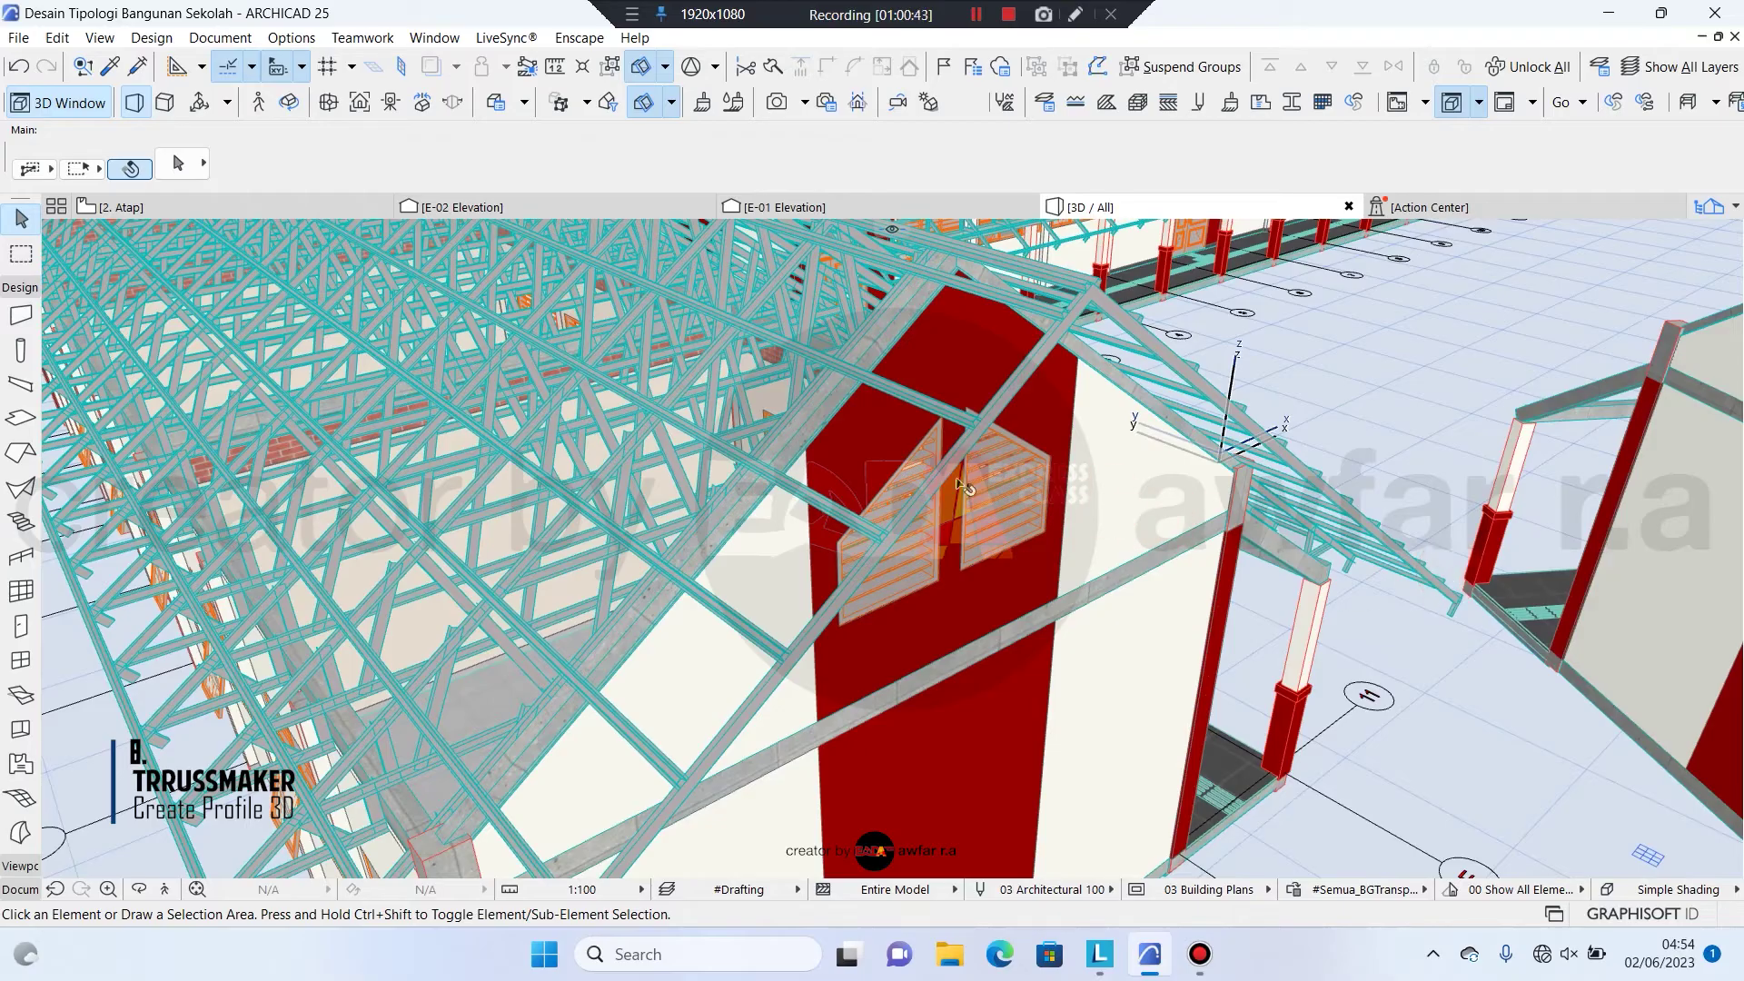
# Open the 2. Atap floor plan and stretch the outermost eaves V beam of the horizontal building to grid line 1
pyautogui.keyDown('shift'); pyautogui.moveTo(954, 477); pyautogui.dragTo(1043, 586, button='middle'); pyautogui.keyUp('shift')
pyautogui.scroll(-5, 820, 597)
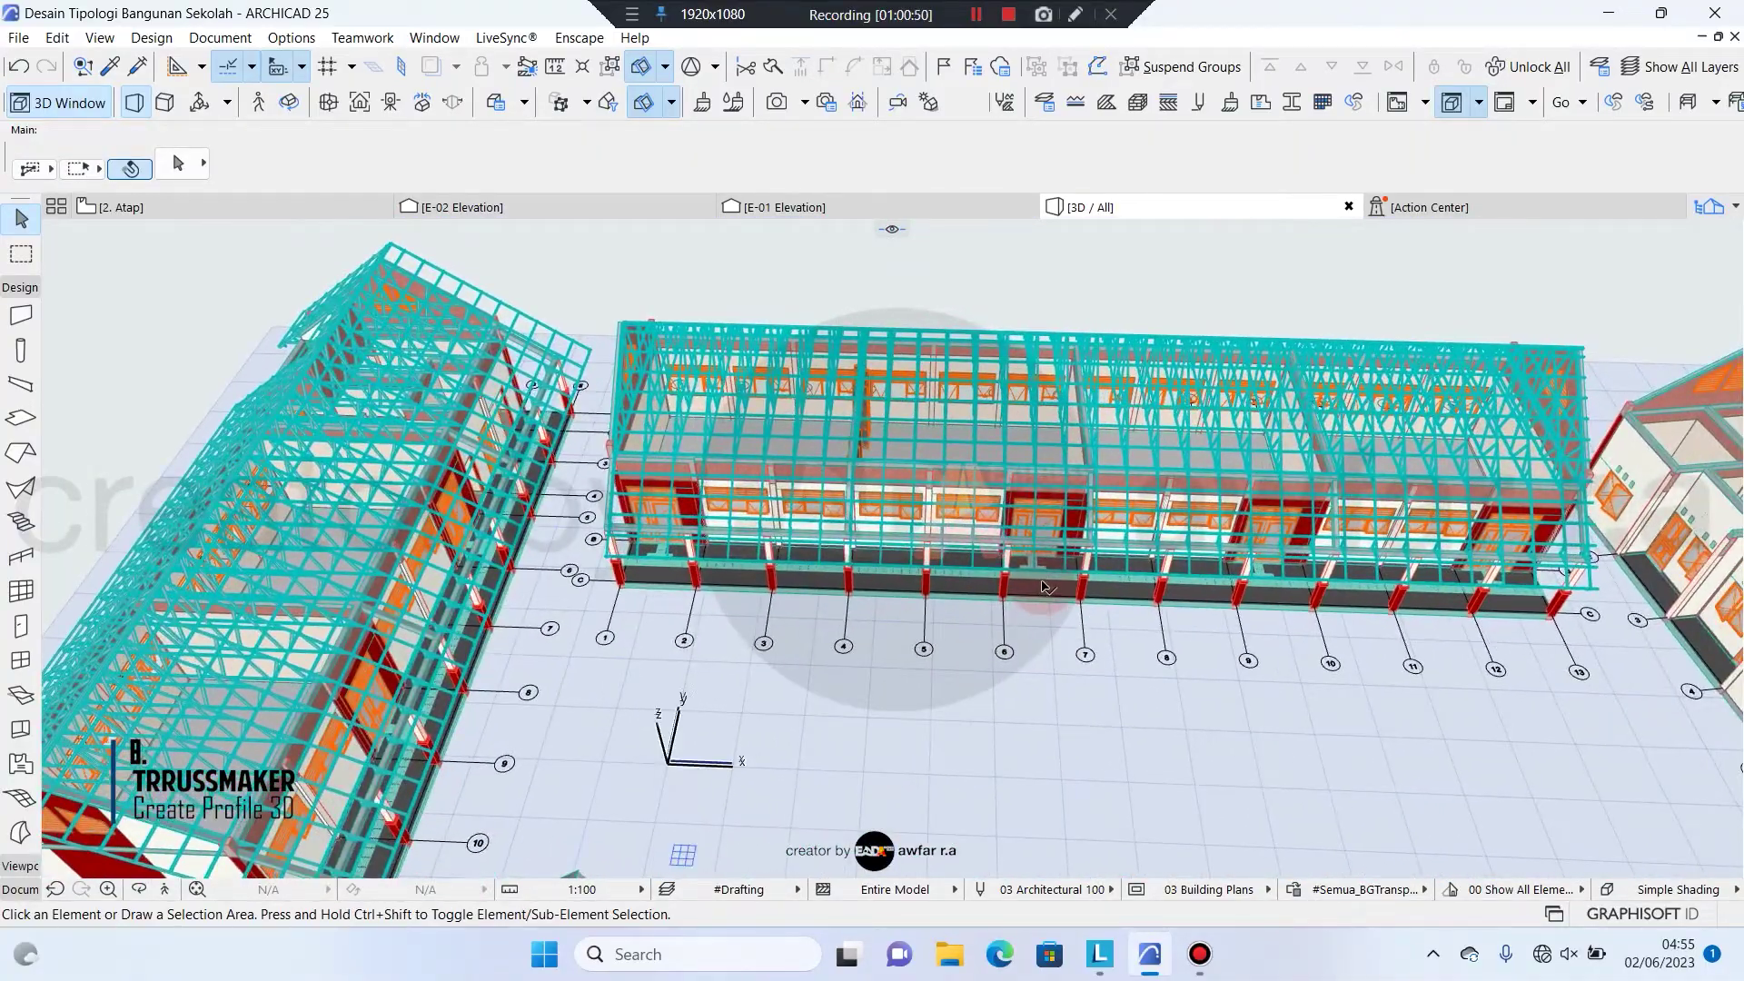
pyautogui.keyDown('shift'); pyautogui.moveTo(925, 624); pyautogui.dragTo(965, 612, button='middle'); pyautogui.keyUp('shift')
pyautogui.scroll(3, 966, 611)
pyautogui.click(242, 215)
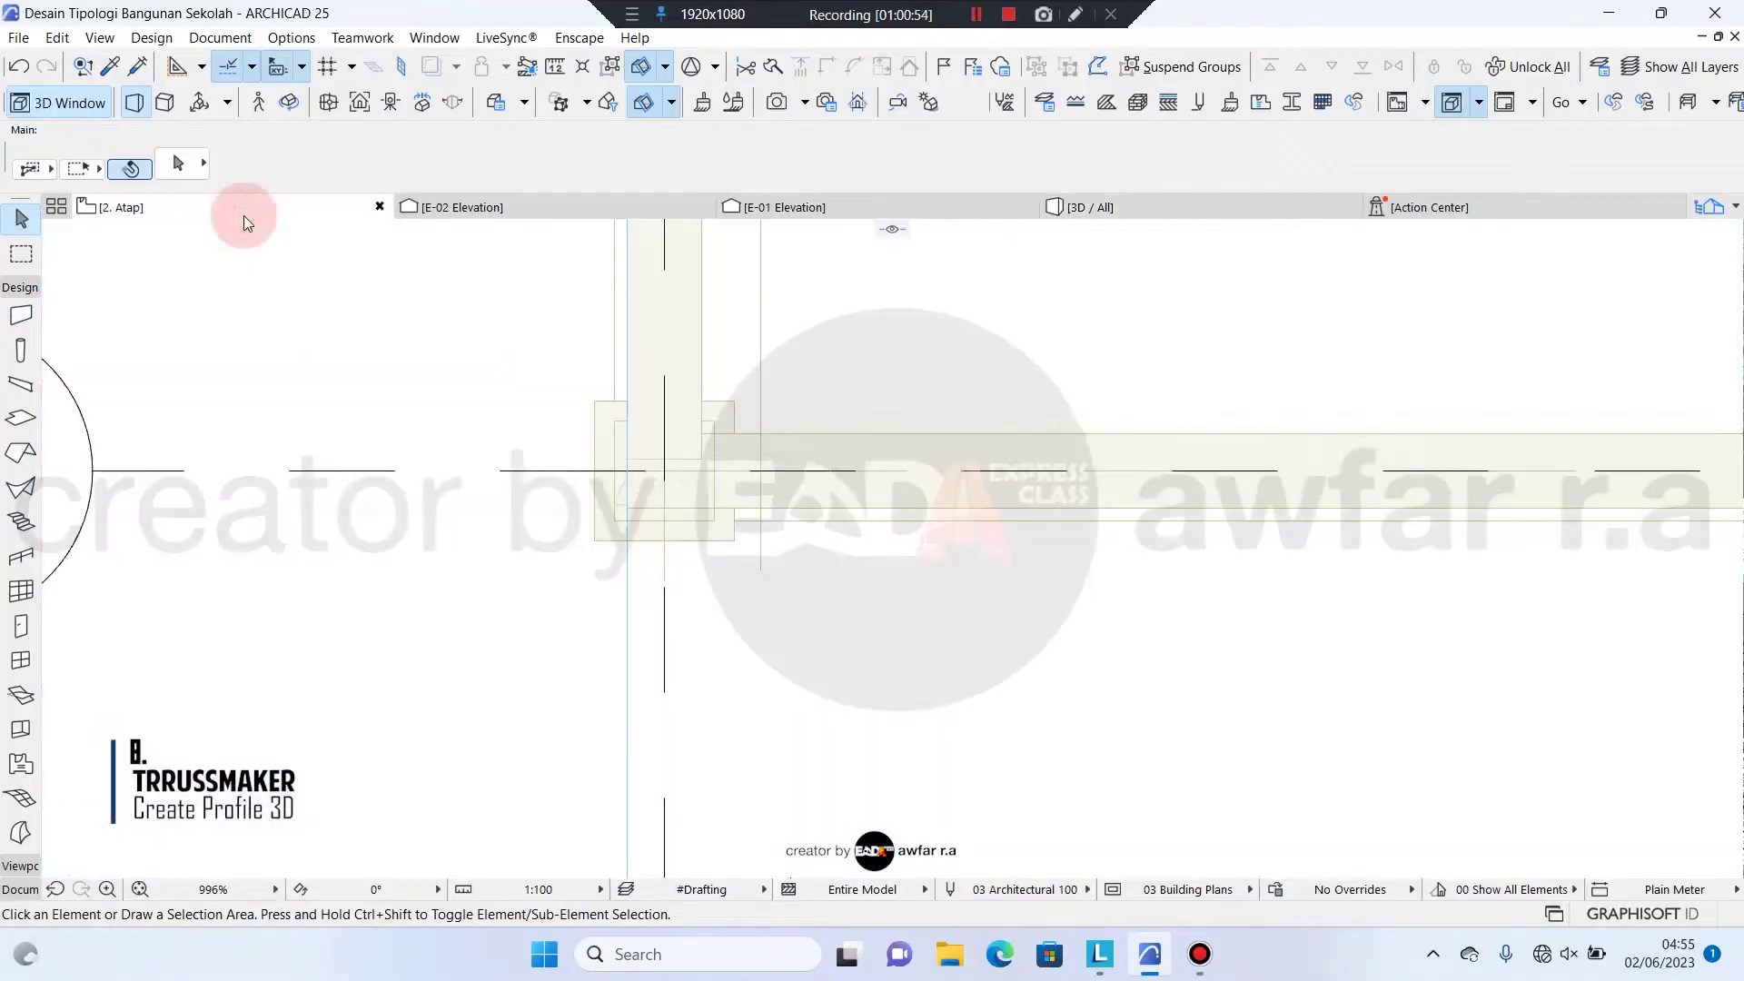
pyautogui.click(731, 545)
pyautogui.scroll(8, 732, 545)
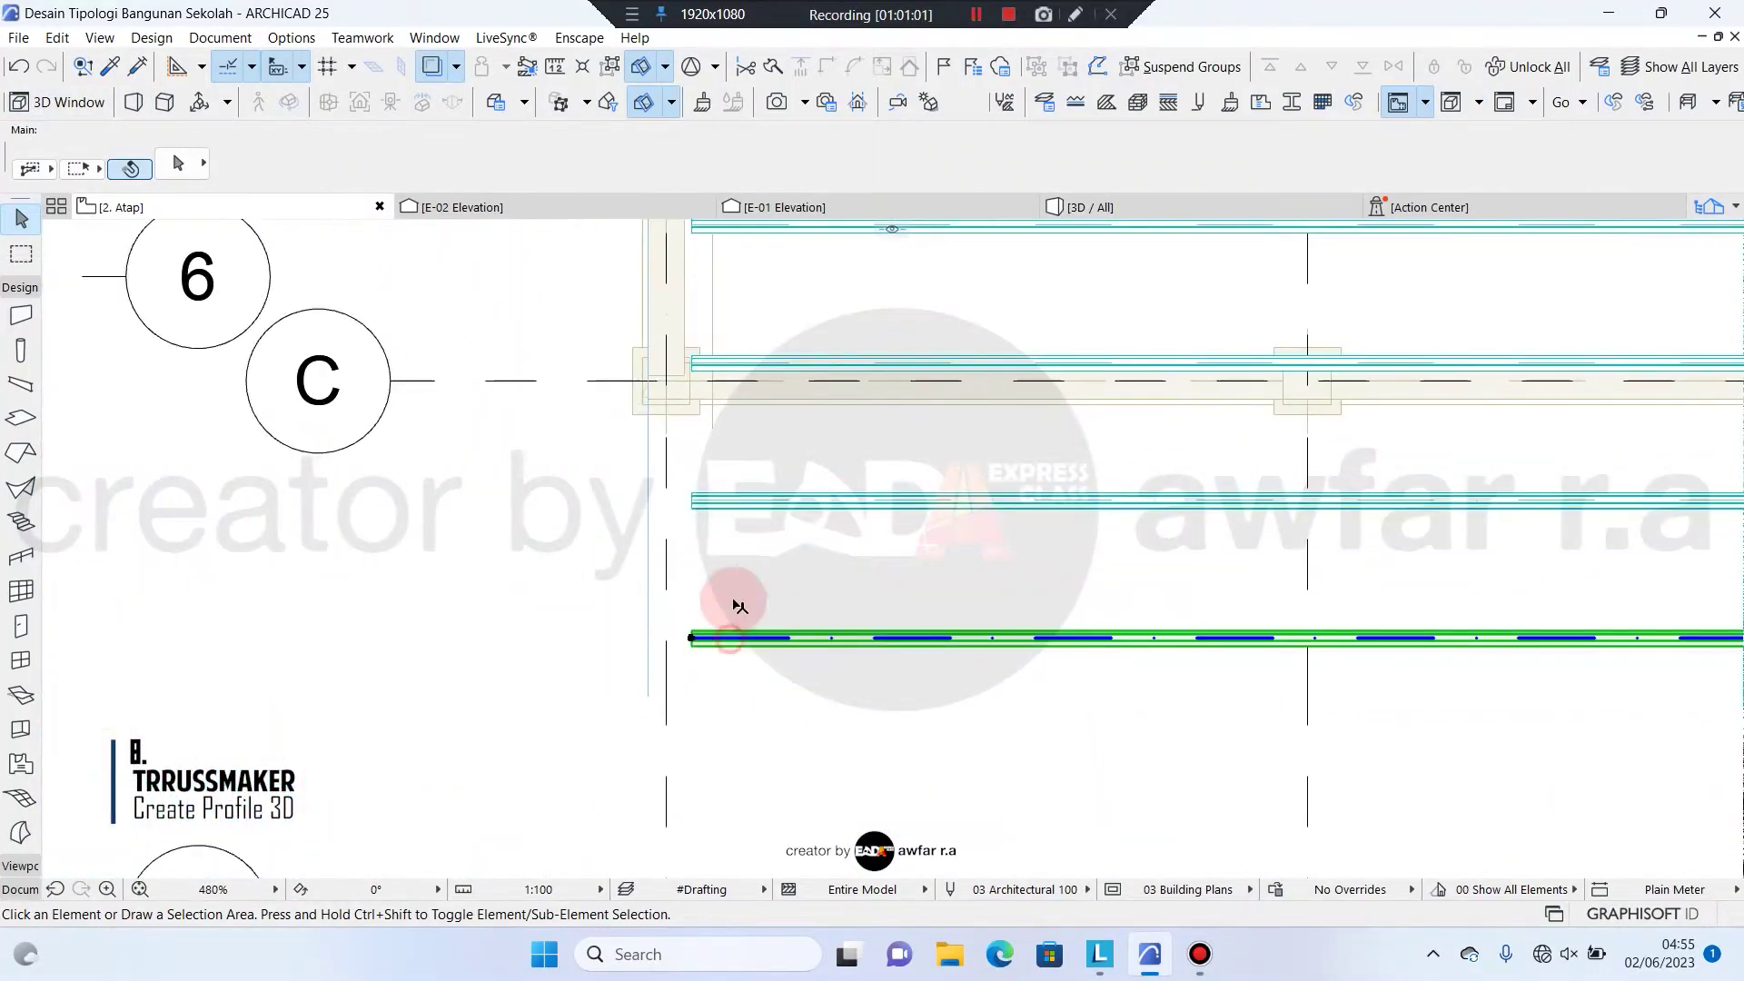
pyautogui.click(692, 640)
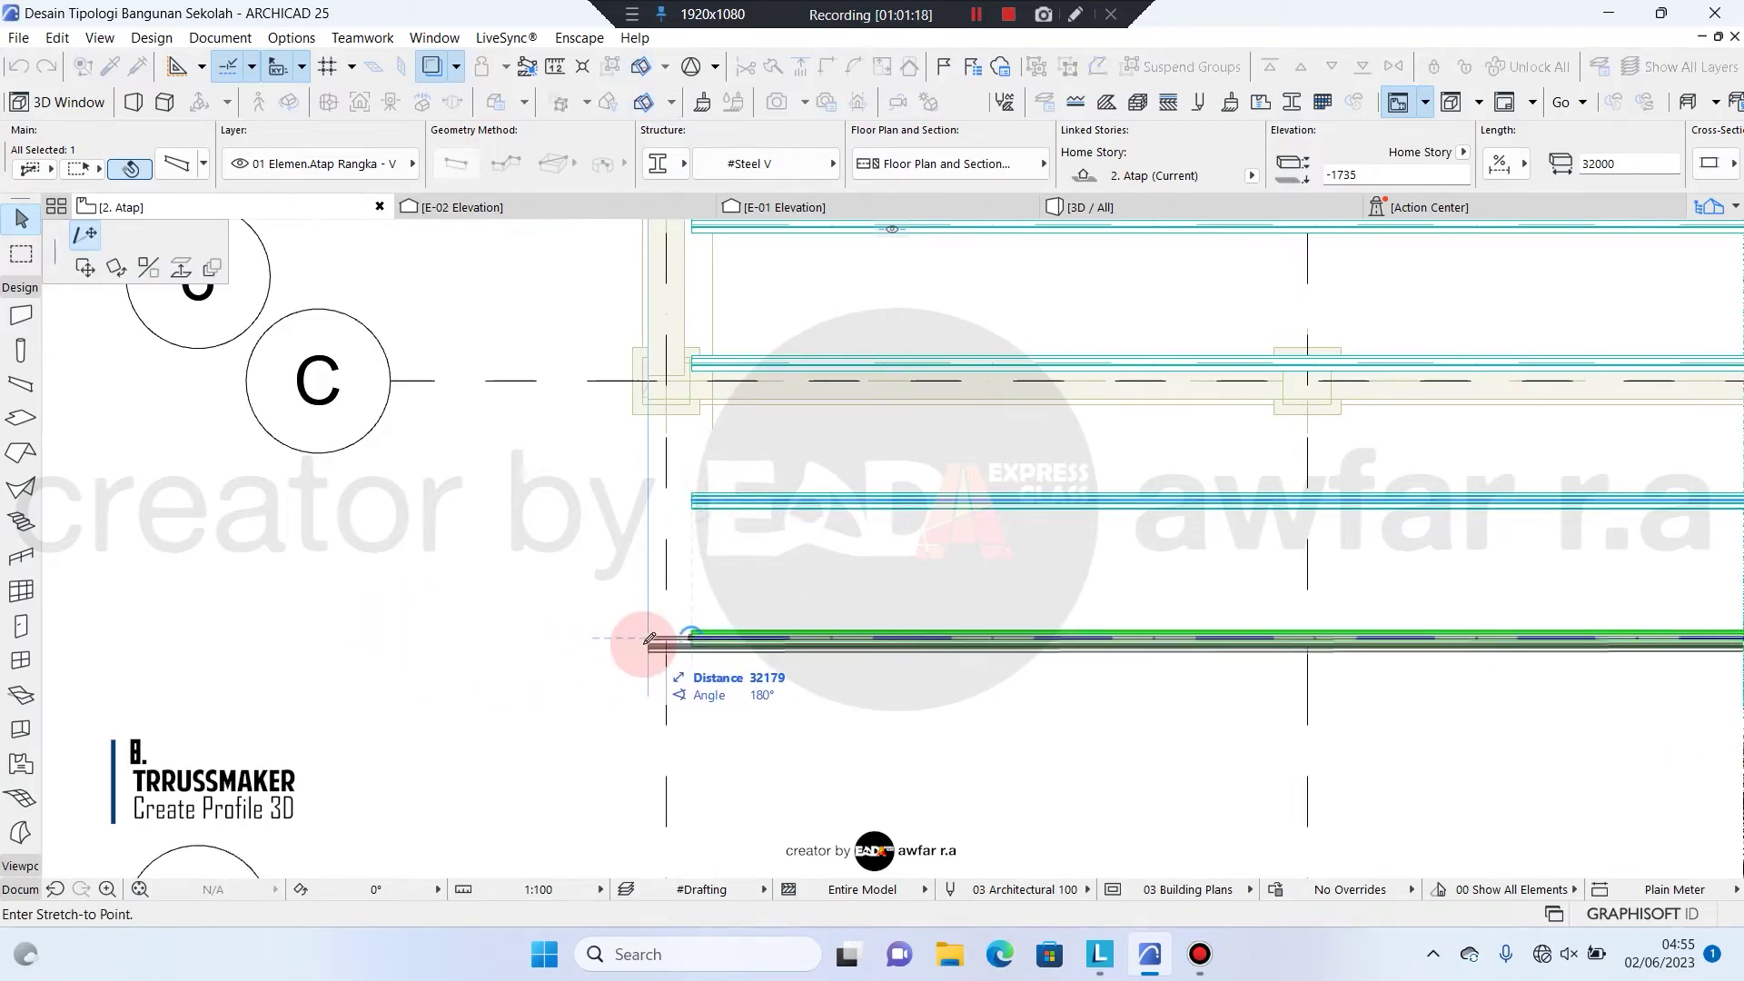
pyautogui.scroll(-2, 648, 639)
pyautogui.scroll(2, 672, 637)
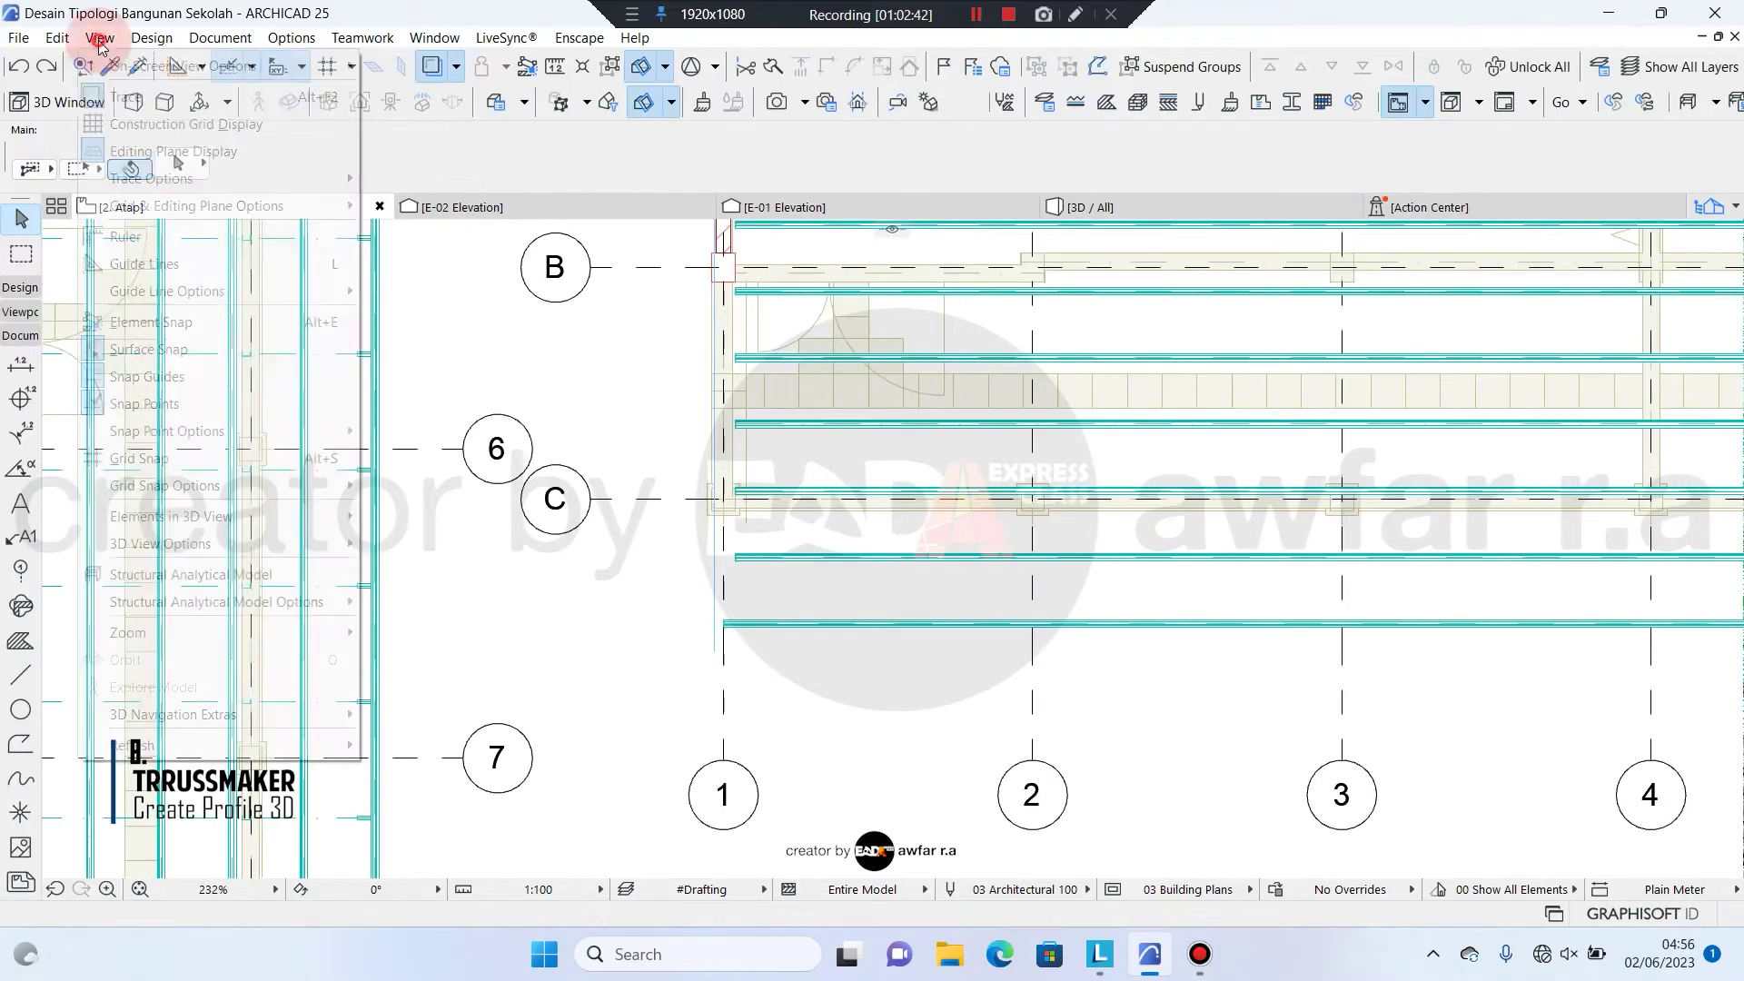
# Turn on guide lines for the floor plan
pyautogui.click(98, 38)
pyautogui.click(171, 262)
pyautogui.click(1200, 324)
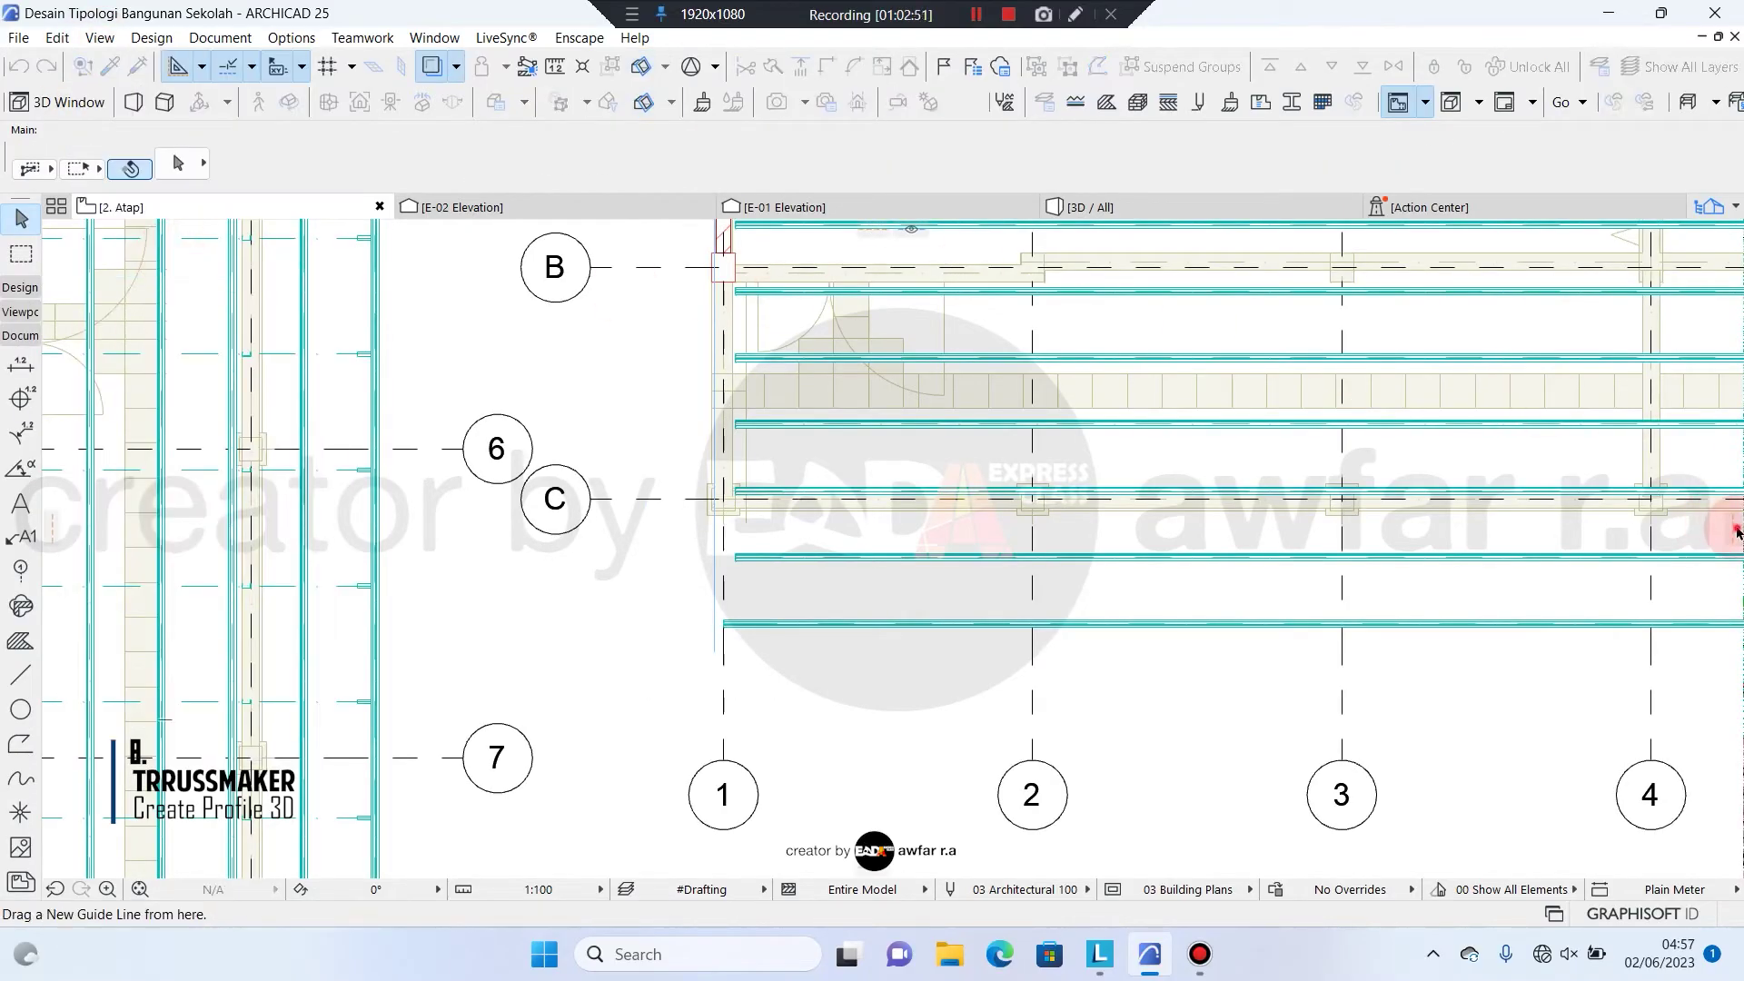
pyautogui.moveTo(717, 572); pyautogui.dragTo(718, 586)
pyautogui.click(724, 599)
pyautogui.click(724, 698)
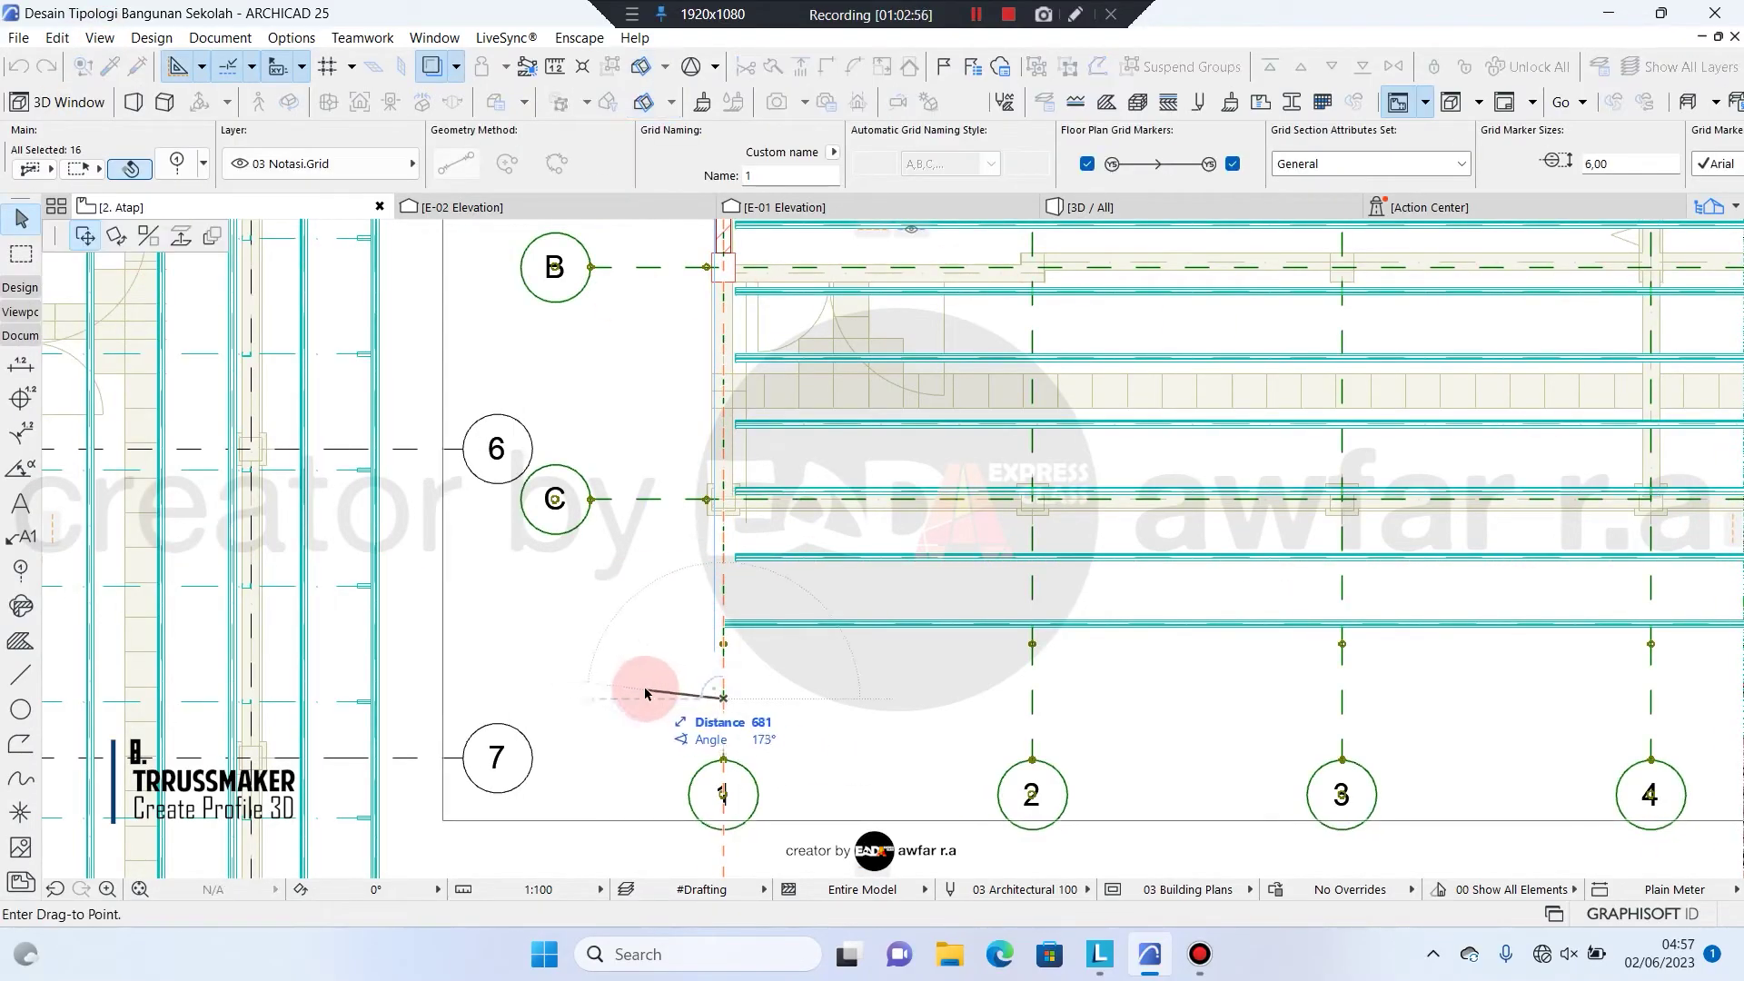
pyautogui.press('Escape')
pyautogui.press('Escape')
# Place a vertical guide line 1000 mm outside grid line 1 of the horizontal building
pyautogui.scroll(-2, 660, 617)
pyautogui.scroll(-1, 662, 617)
pyautogui.click(701, 777)
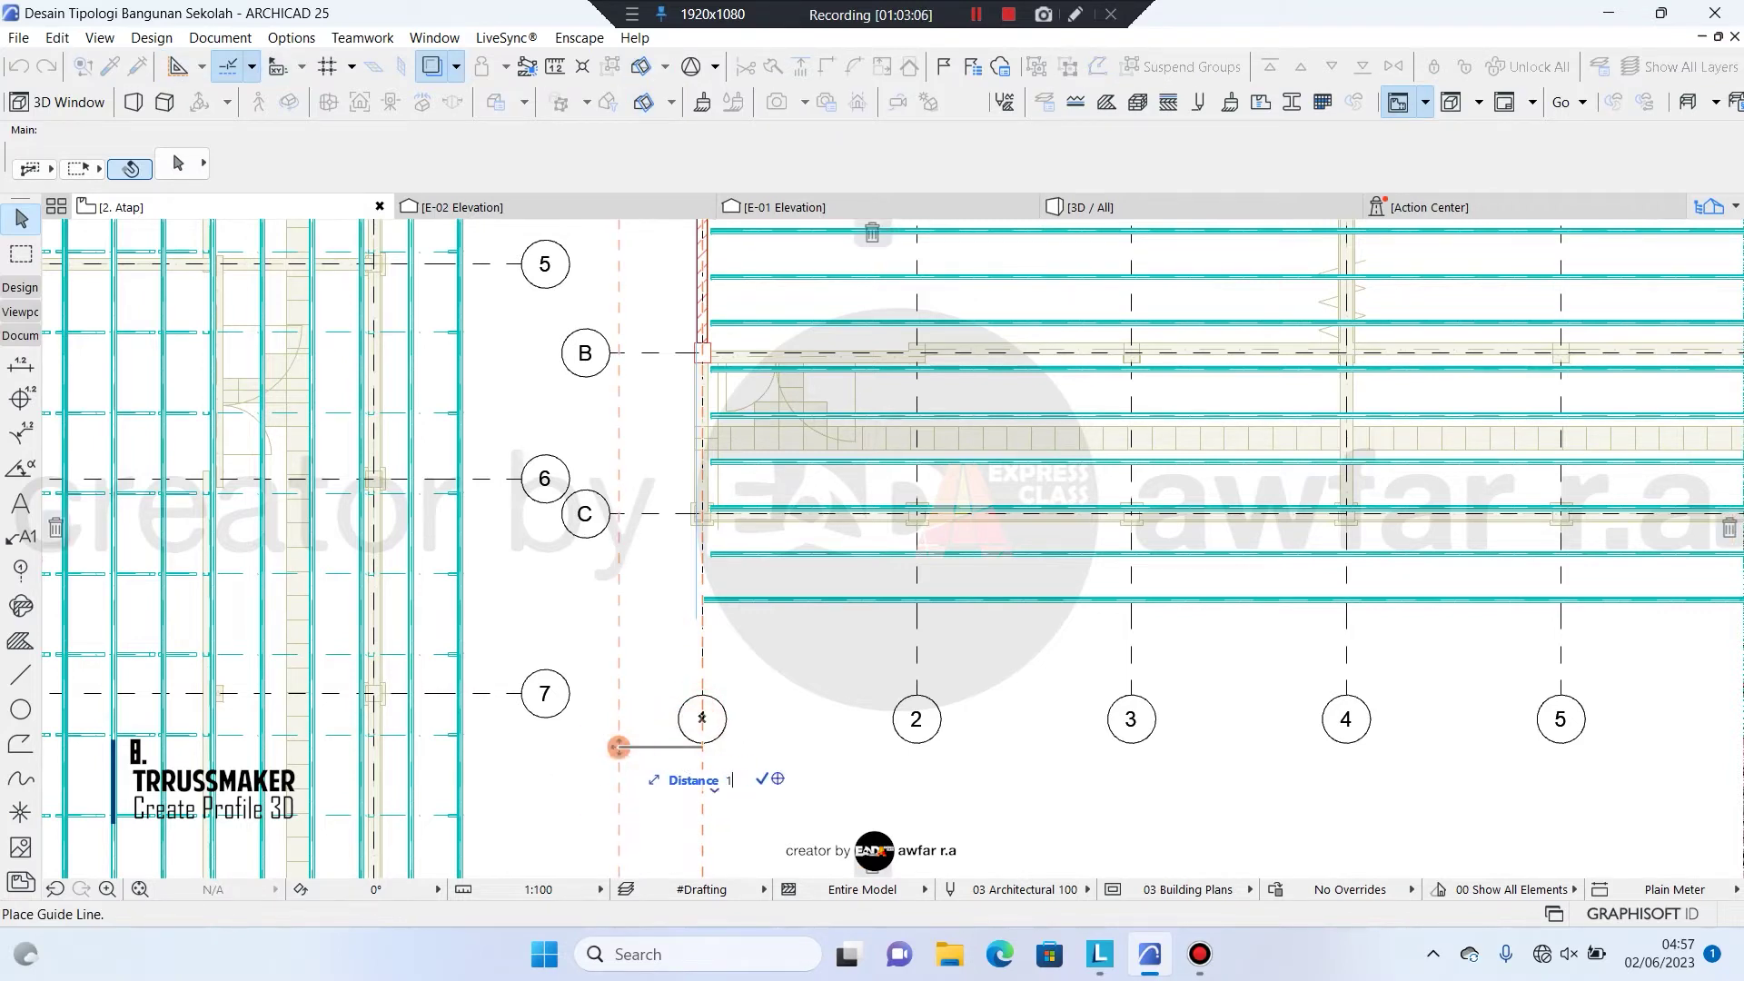
pyautogui.press('Return')
# Stretch the outermost eaves V beam's grid 1 end to the guide line beyond the gable
pyautogui.scroll(3, 733, 591)
pyautogui.click(724, 596)
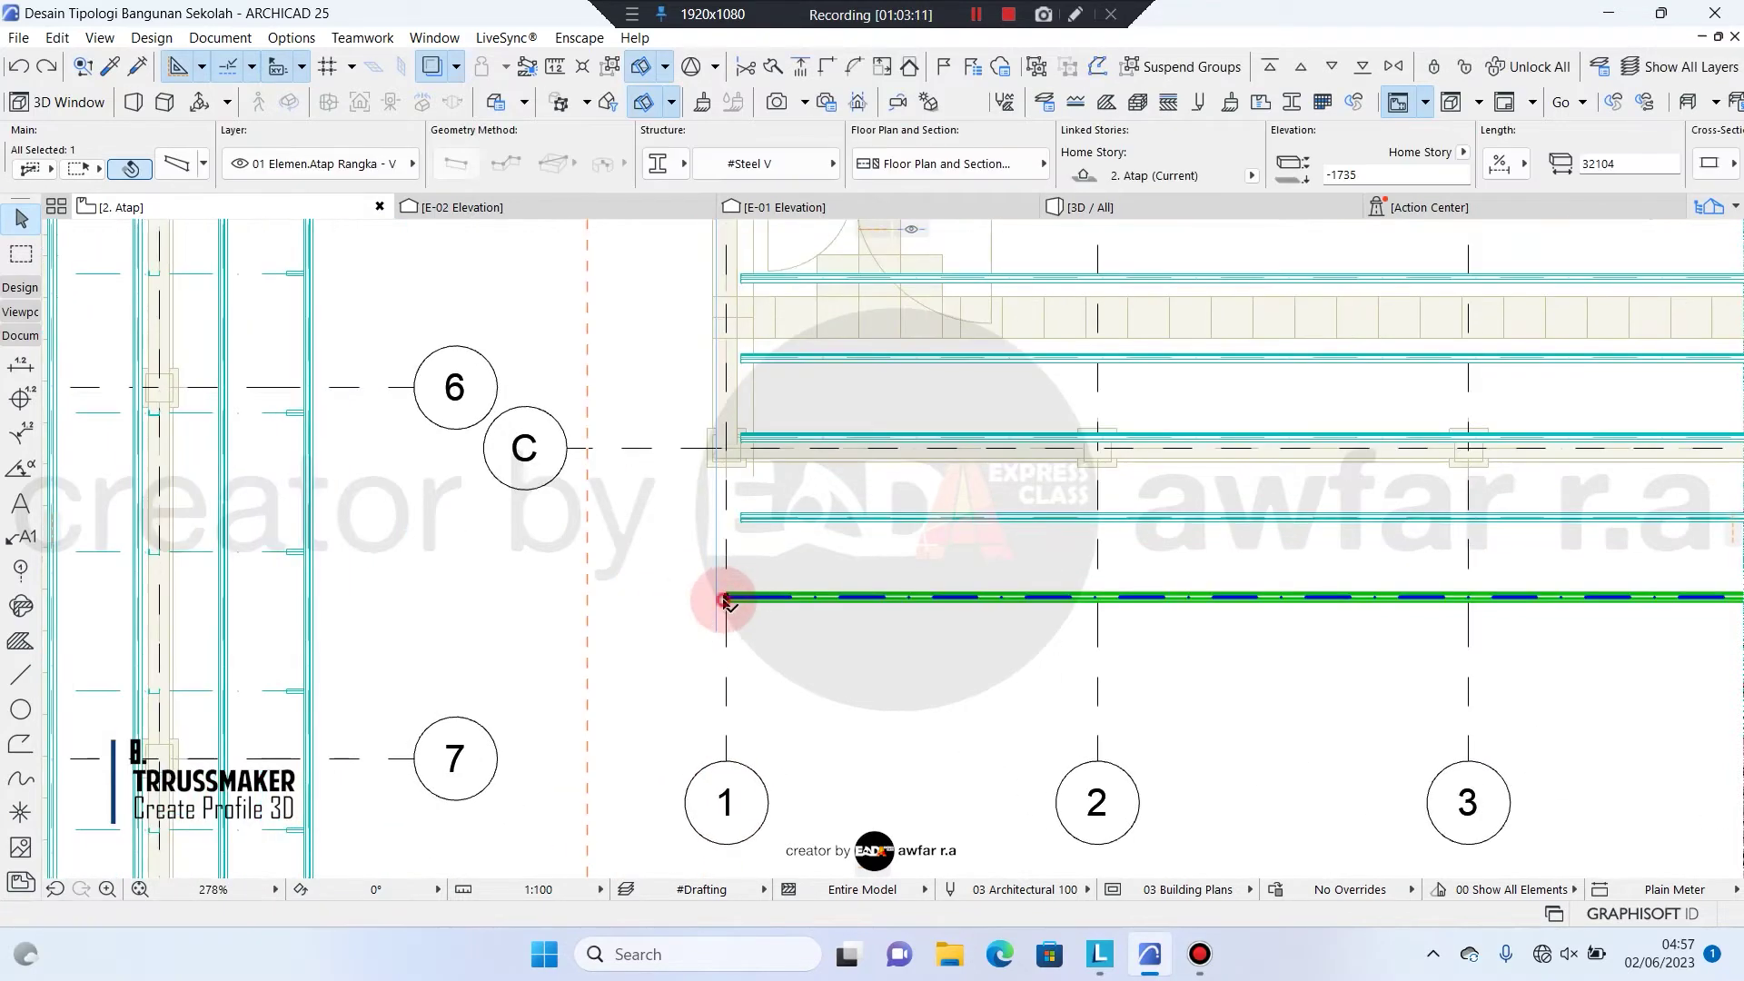
pyautogui.click(724, 597)
pyautogui.click(589, 596)
# Place a guide line 1000 mm outside grid line 13 and stretch the eaves V beam's other end to it
pyautogui.scroll(-5, 589, 596)
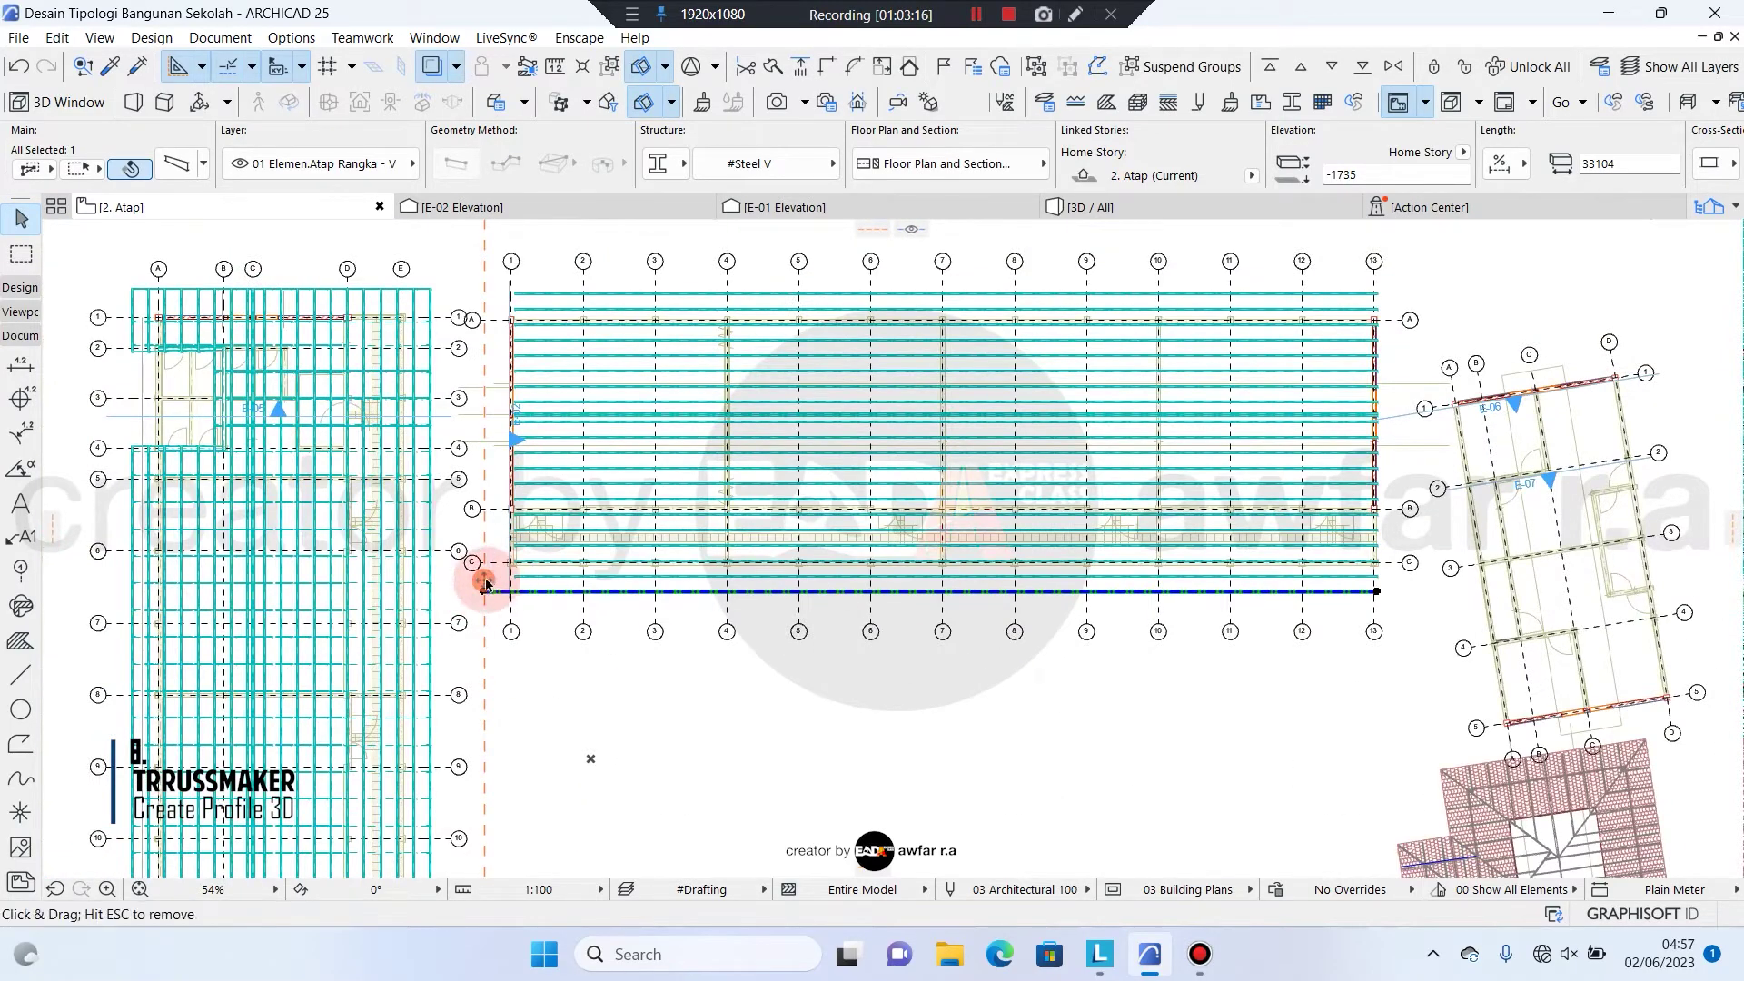
pyautogui.scroll(10, 1363, 586)
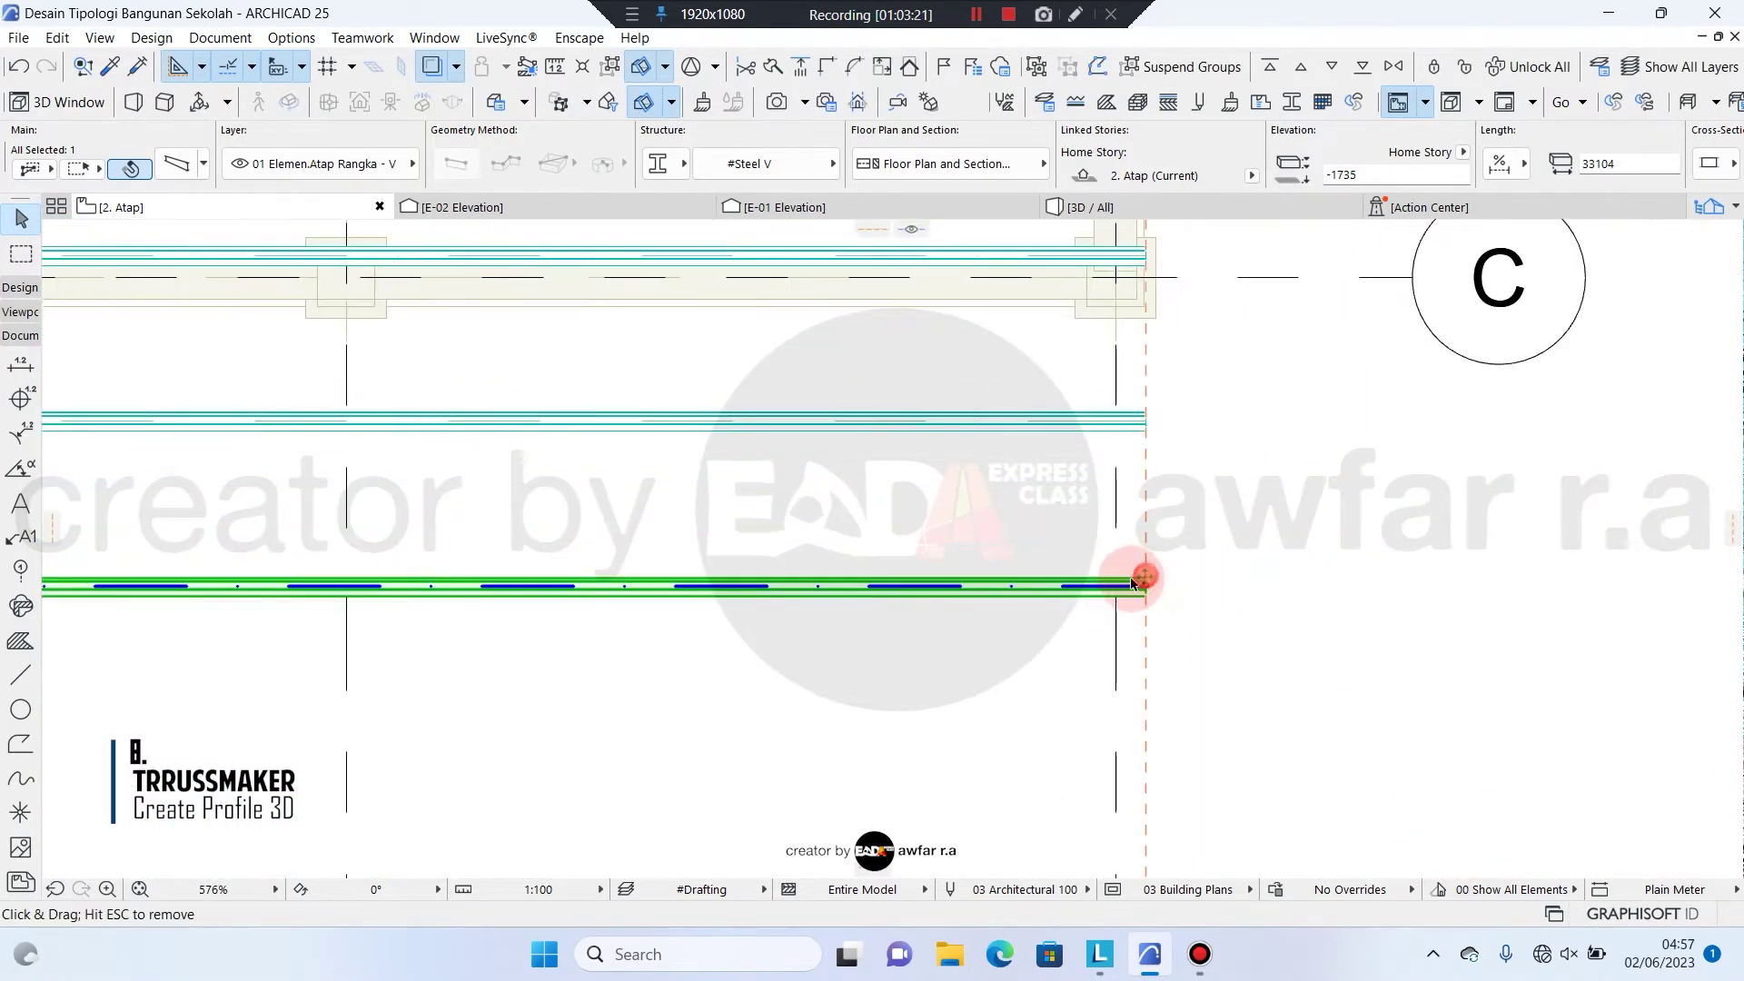
pyautogui.moveTo(1133, 581); pyautogui.dragTo(1282, 509)
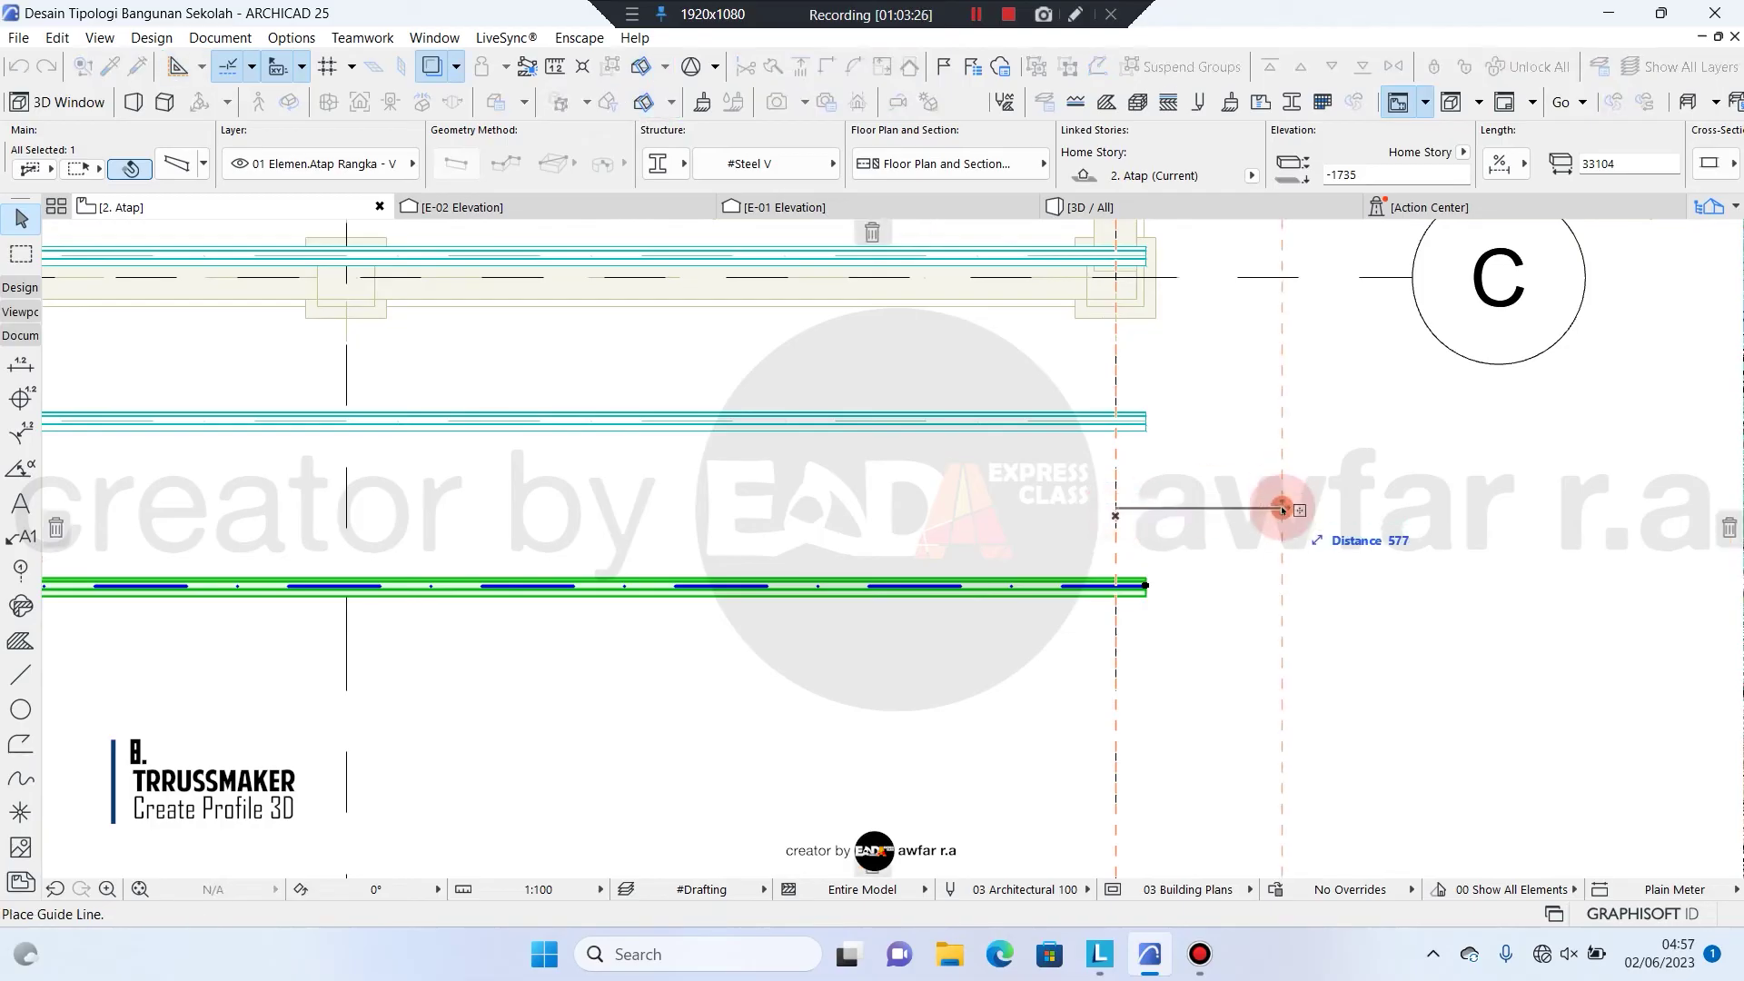
pyautogui.press('Return')
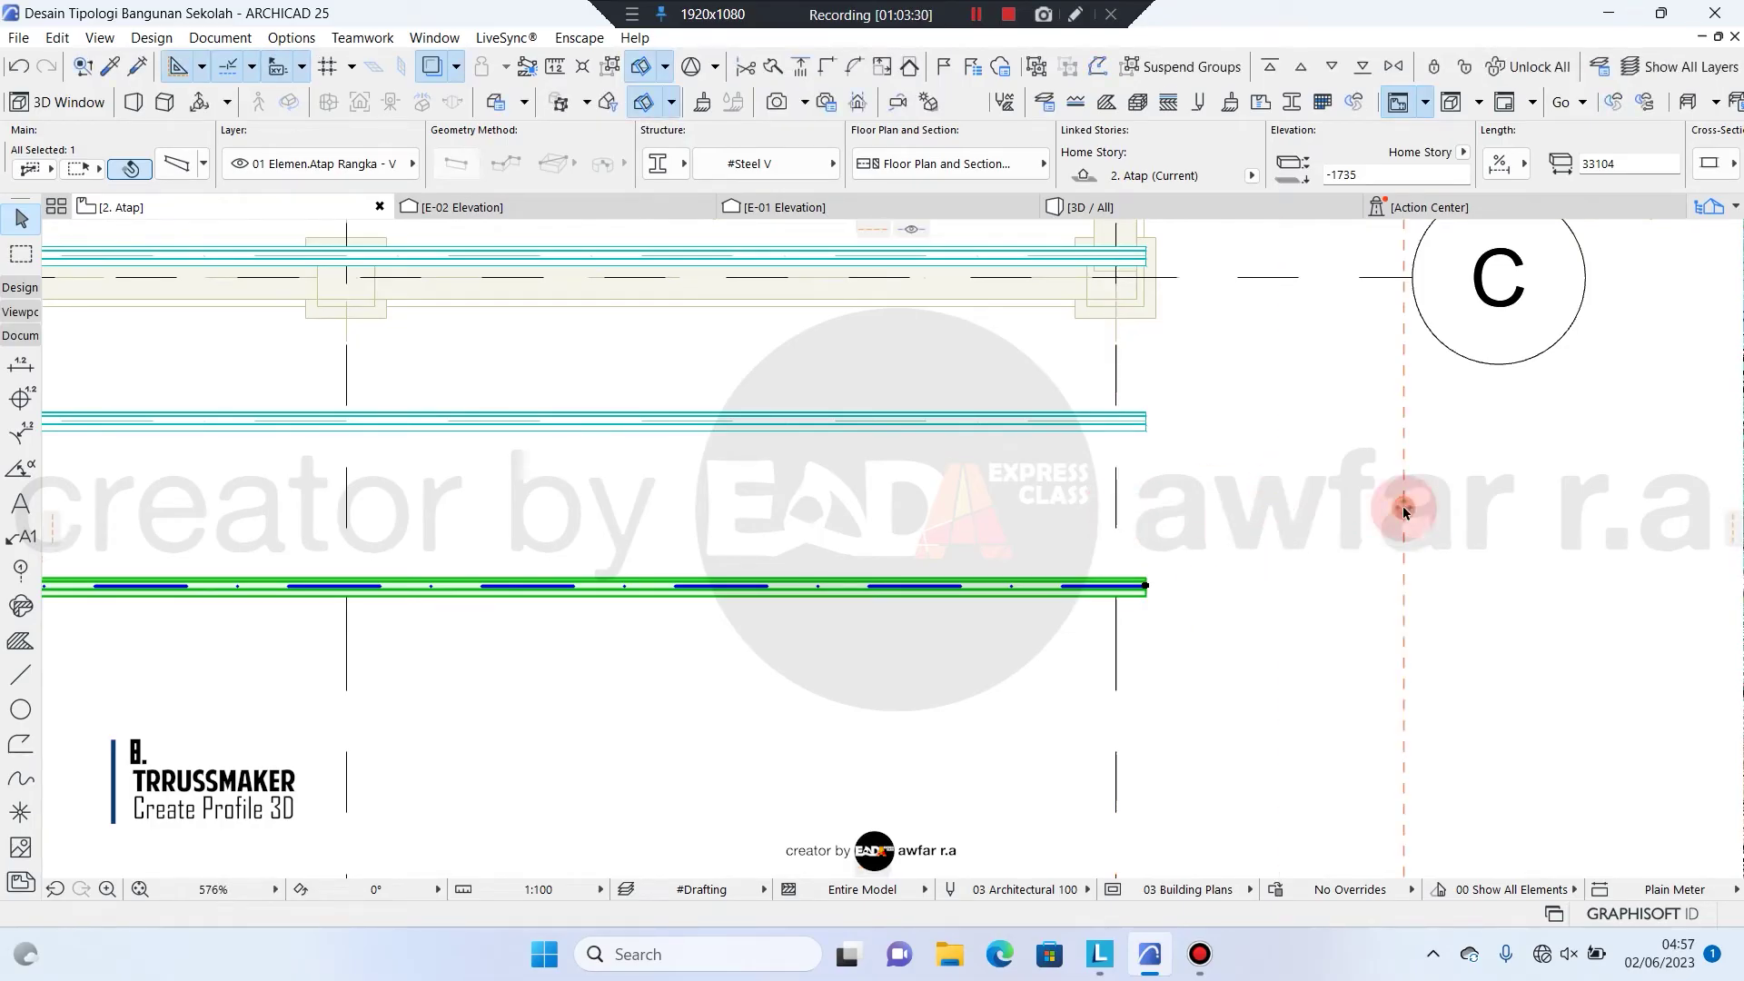
pyautogui.click(1145, 586)
pyautogui.click(1404, 586)
pyautogui.scroll(-14, 1358, 500)
pyautogui.press('Escape')
pyautogui.scroll(8, 672, 495)
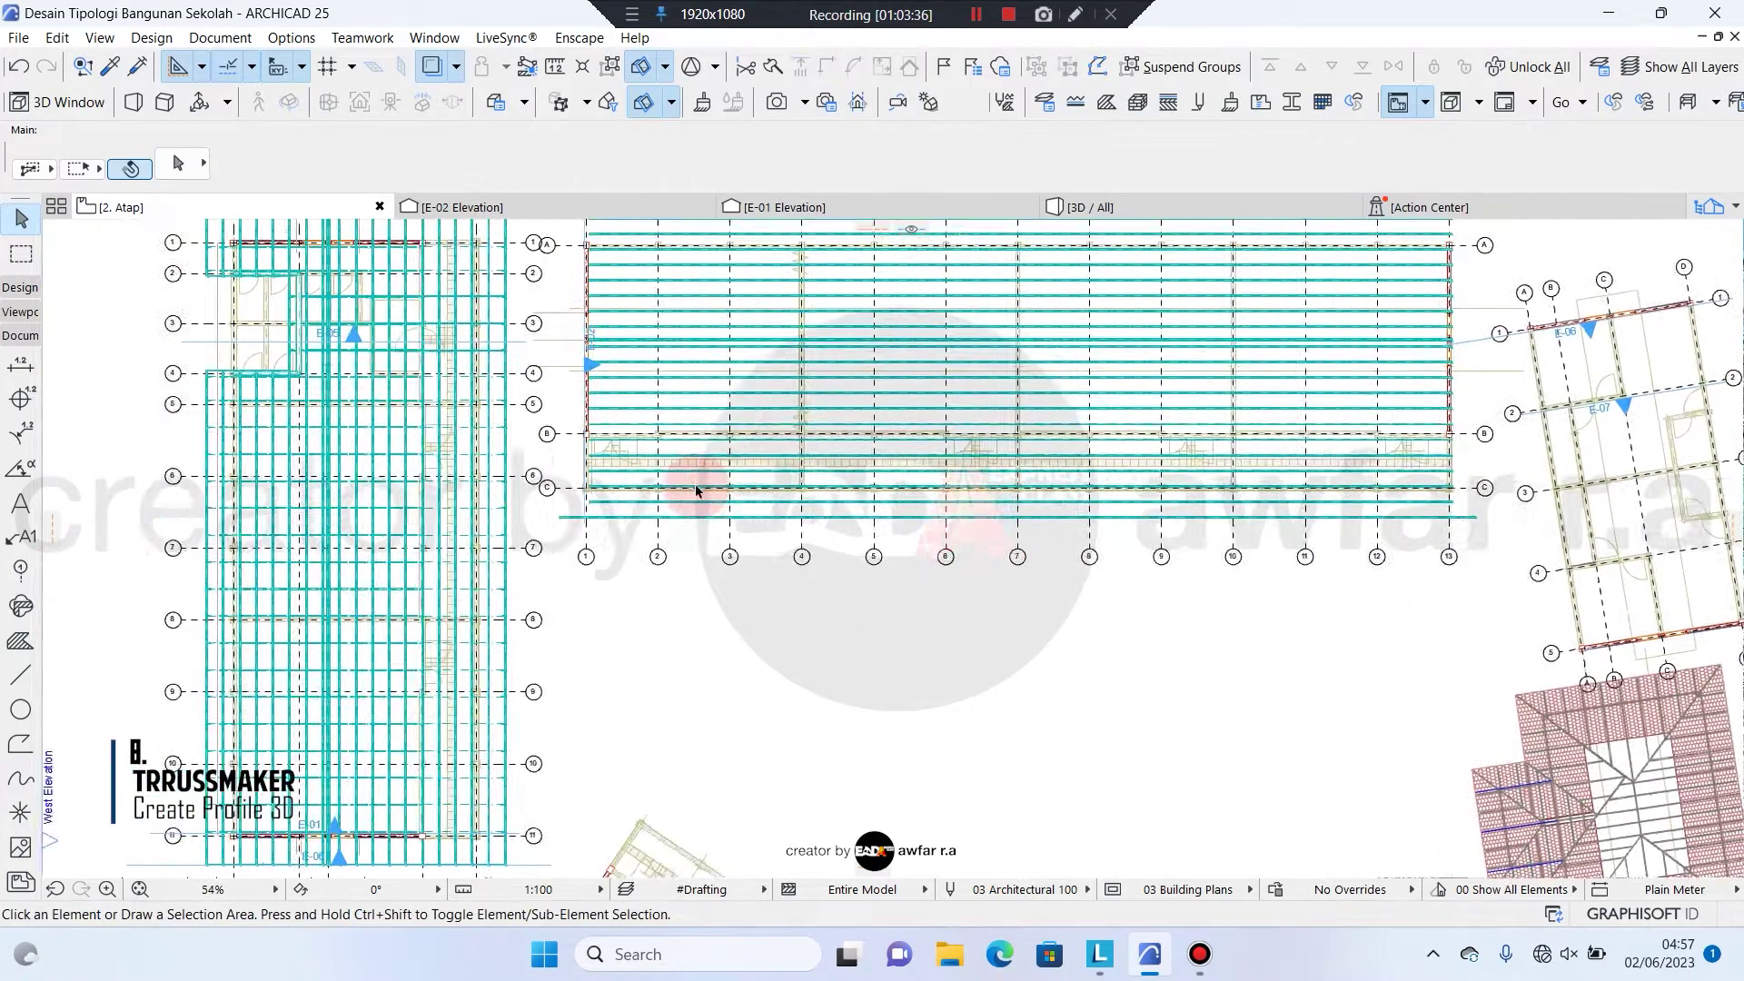
pyautogui.click(647, 481)
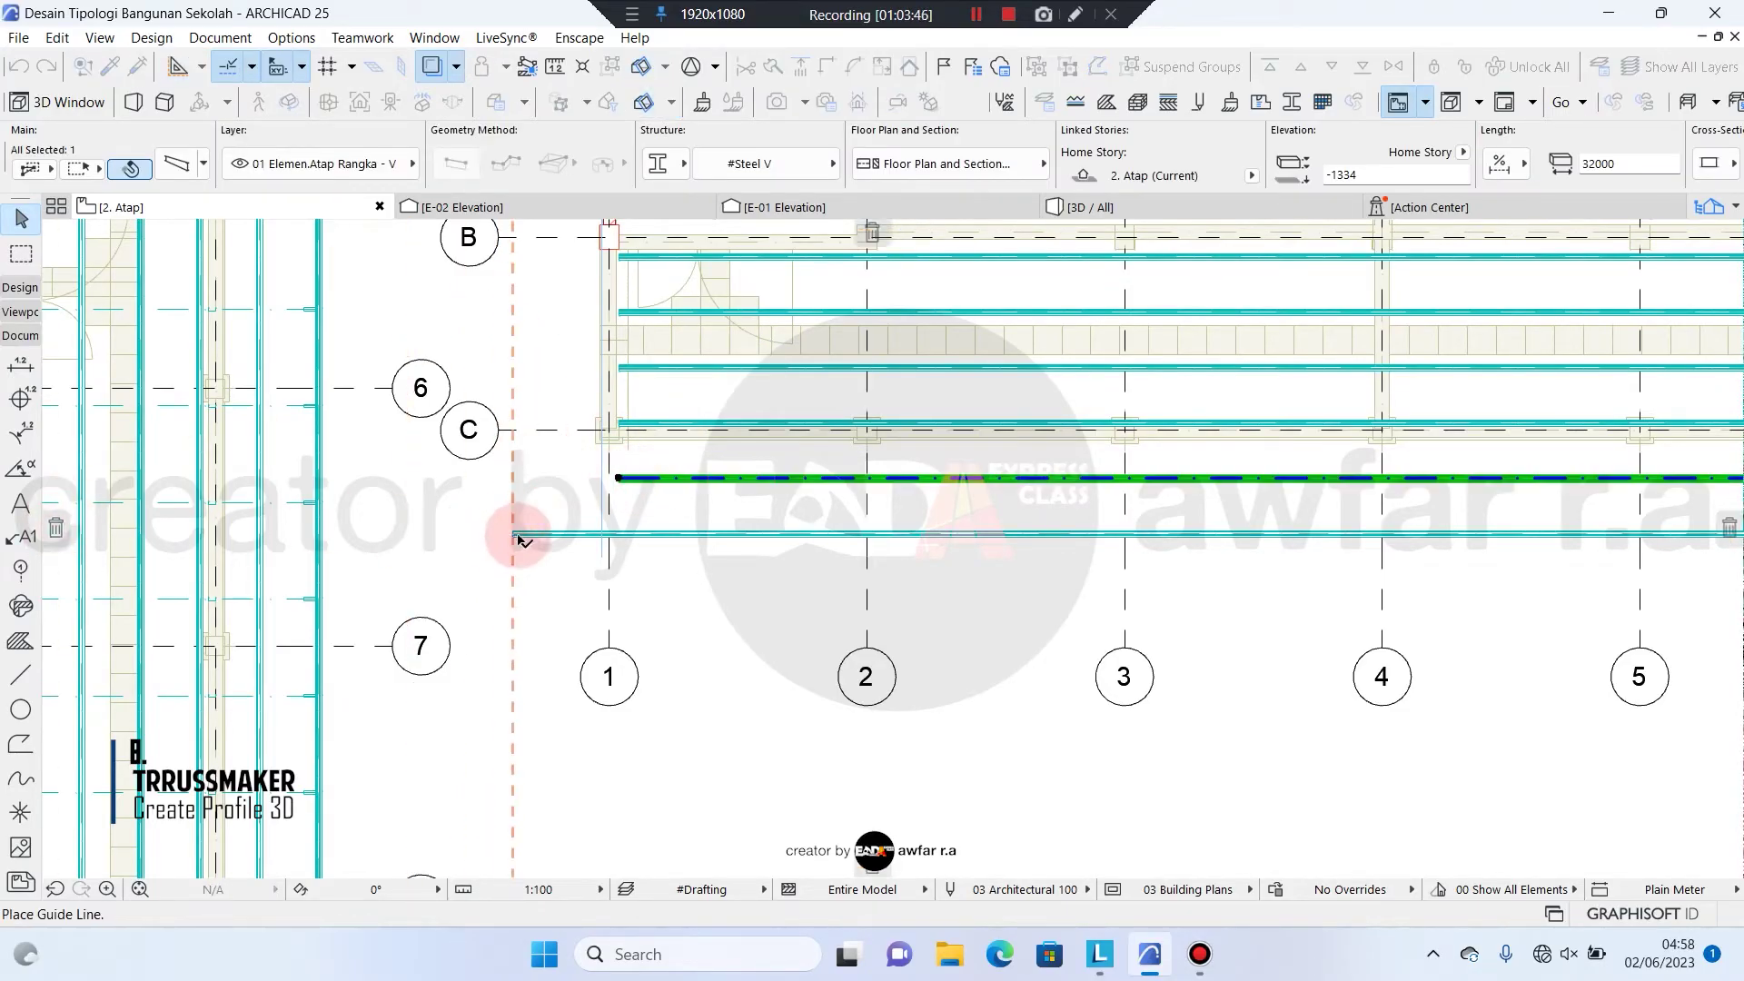
pyautogui.press('Escape')
# Select the unextended V beams on the eaves-side slope, starting beside the extended beam and continuing past grid line B towards the ridge
pyautogui.scroll(-9, 496, 520)
pyautogui.scroll(6, 1109, 525)
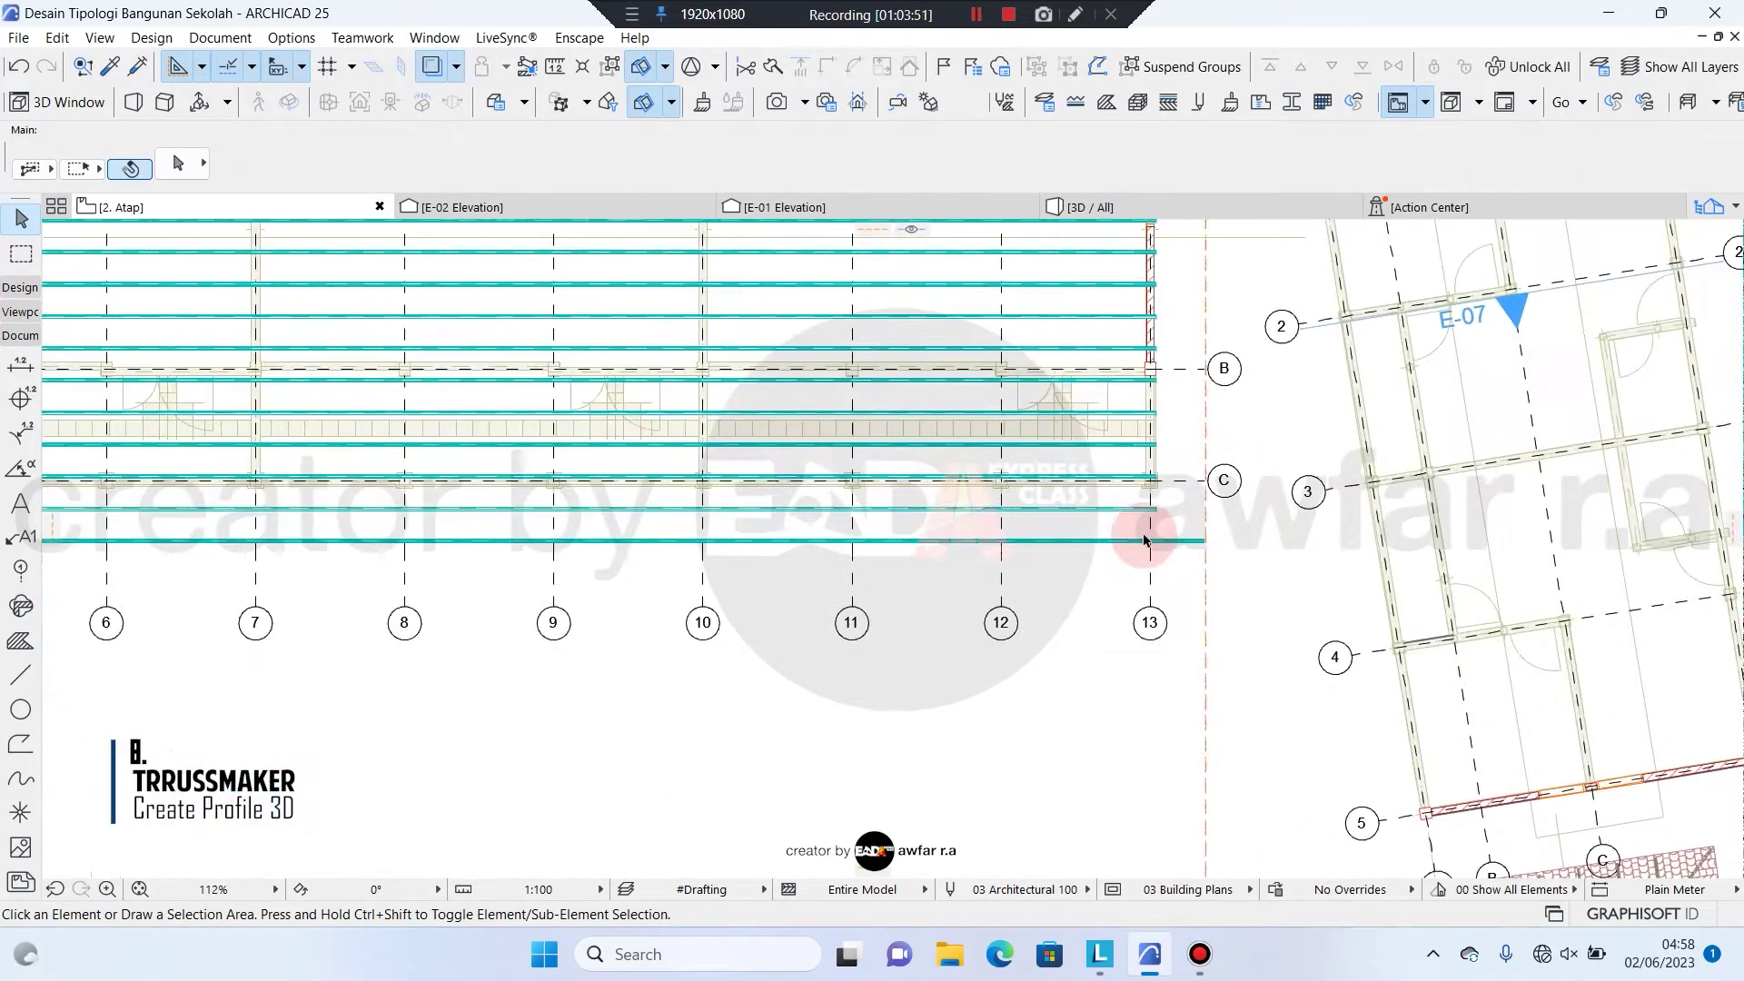
pyautogui.moveTo(1056, 483); pyautogui.dragTo(1223, 498, button='middle')
pyautogui.scroll(-2, 1305, 482)
pyautogui.moveTo(560, 532); pyautogui.dragTo(752, 576, button='middle')
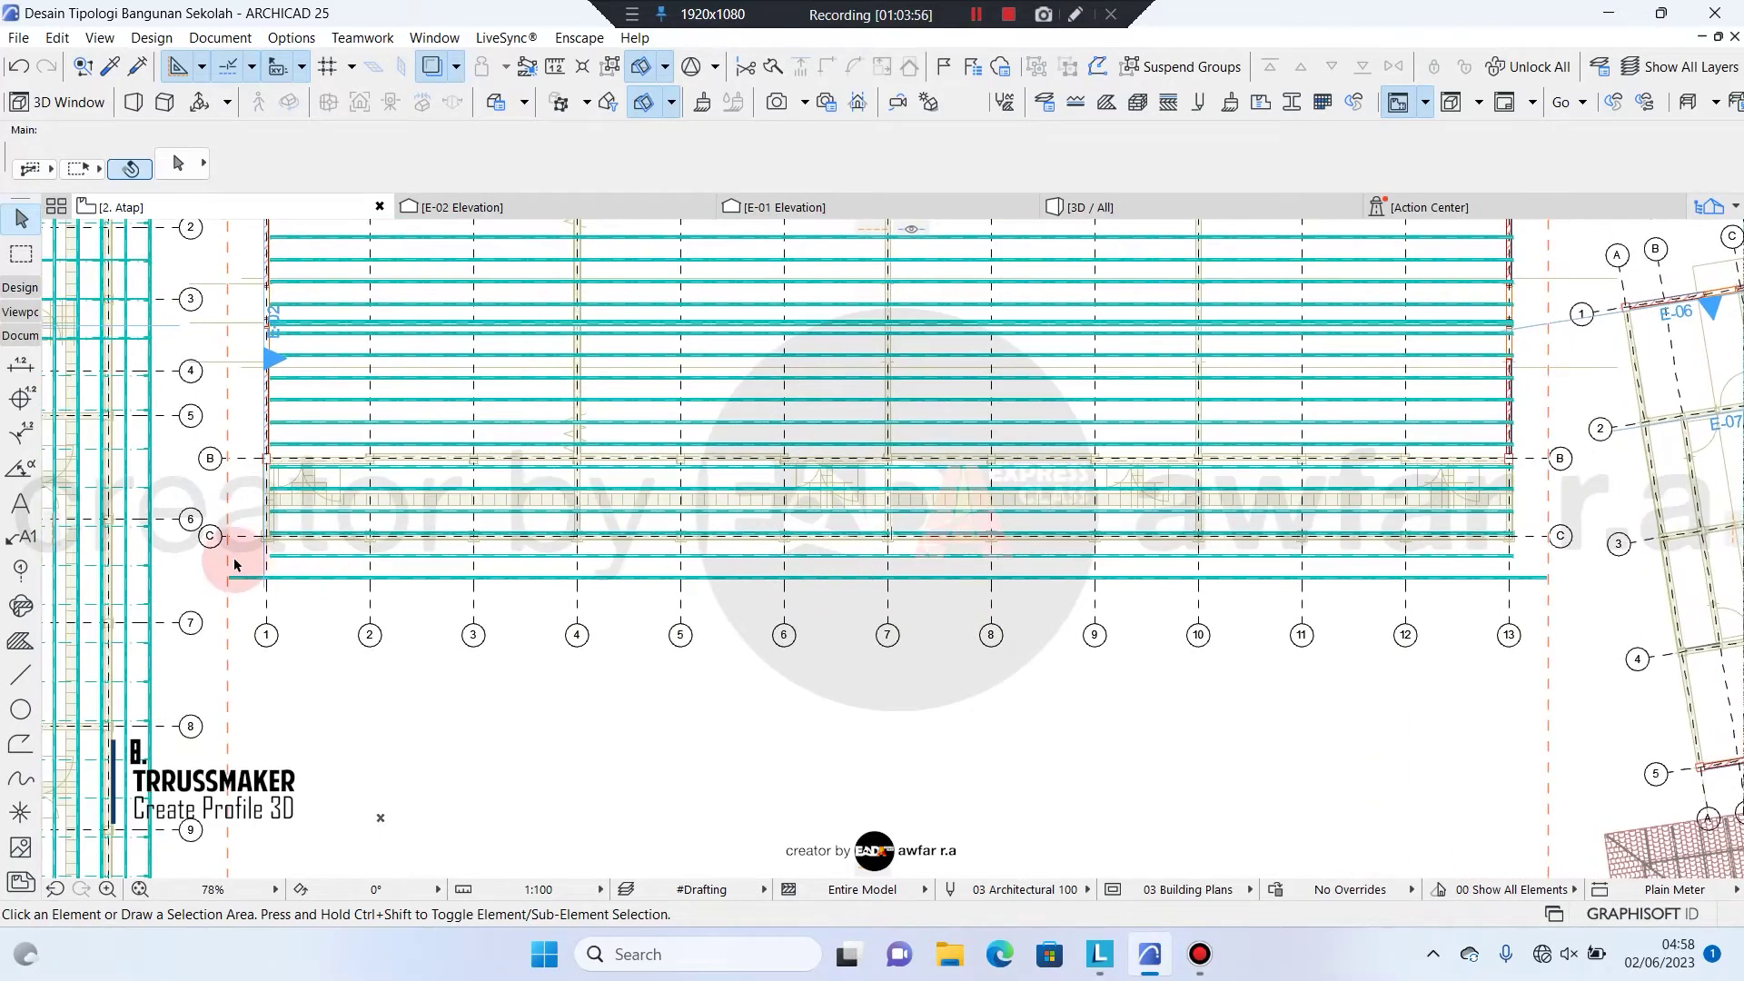
pyautogui.moveTo(235, 558); pyautogui.dragTo(388, 817, button='middle')
pyautogui.scroll(2, 224, 602)
pyautogui.click(401, 843)
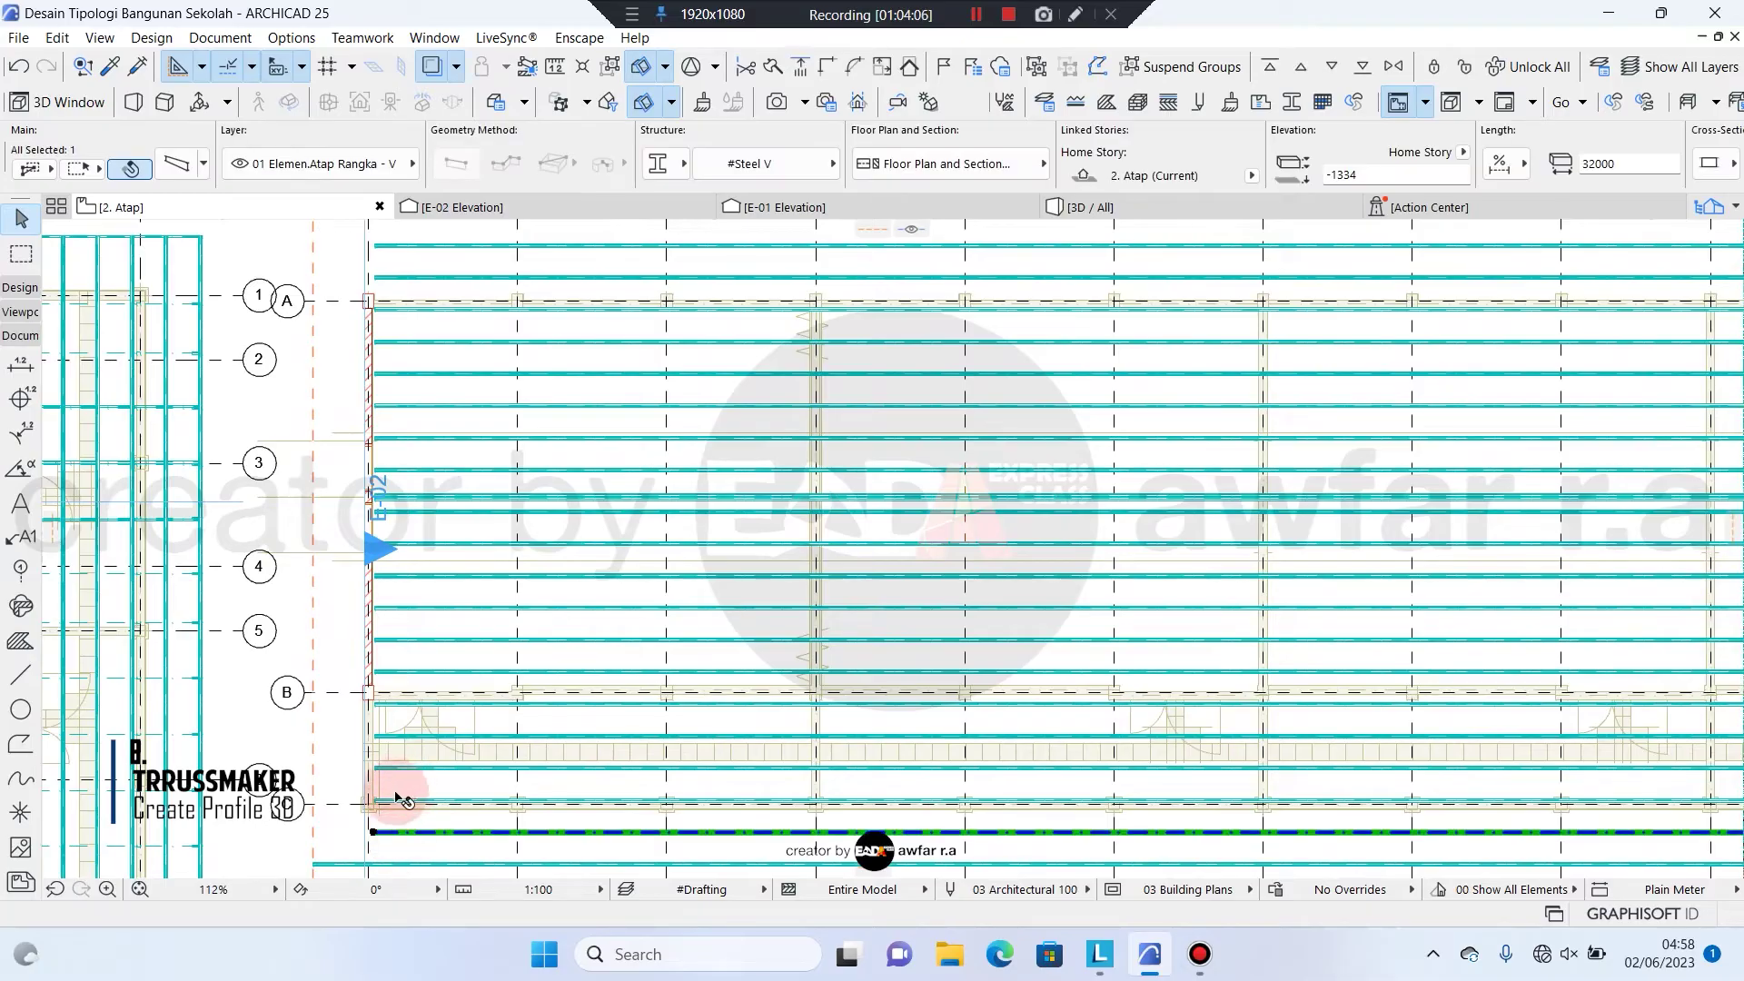
pyautogui.scroll(3, 396, 809)
pyautogui.keyDown('shift'); pyautogui.click(401, 653); pyautogui.keyUp('shift')
pyautogui.keyDown('shift'); pyautogui.click(395, 589); pyautogui.keyUp('shift')
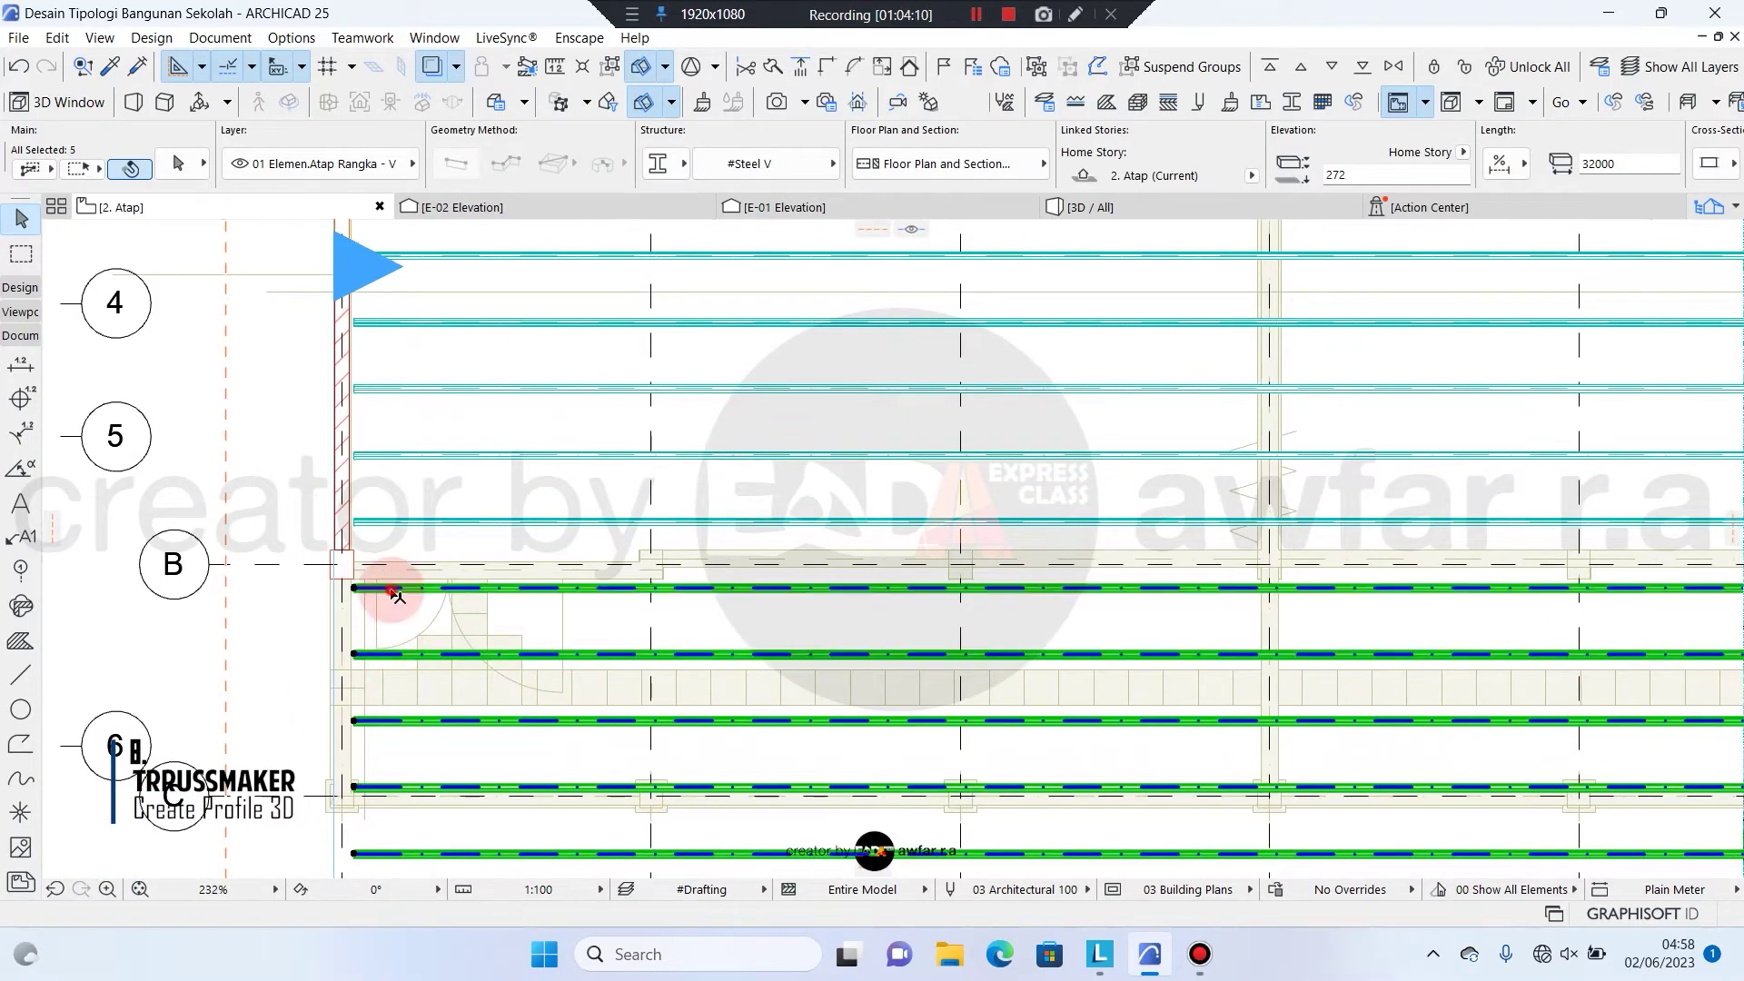
pyautogui.keyDown('shift'); pyautogui.click(418, 454); pyautogui.keyUp('shift')
pyautogui.keyDown('shift'); pyautogui.click(432, 389); pyautogui.keyUp('shift')
# Add the remaining unextended V beams across the ridge to the far eaves to the selection and delete the selected beams
pyautogui.moveTo(445, 329); pyautogui.dragTo(432, 493, button='middle')
pyautogui.scroll(-3, 431, 492)
pyautogui.scroll(2, 402, 325)
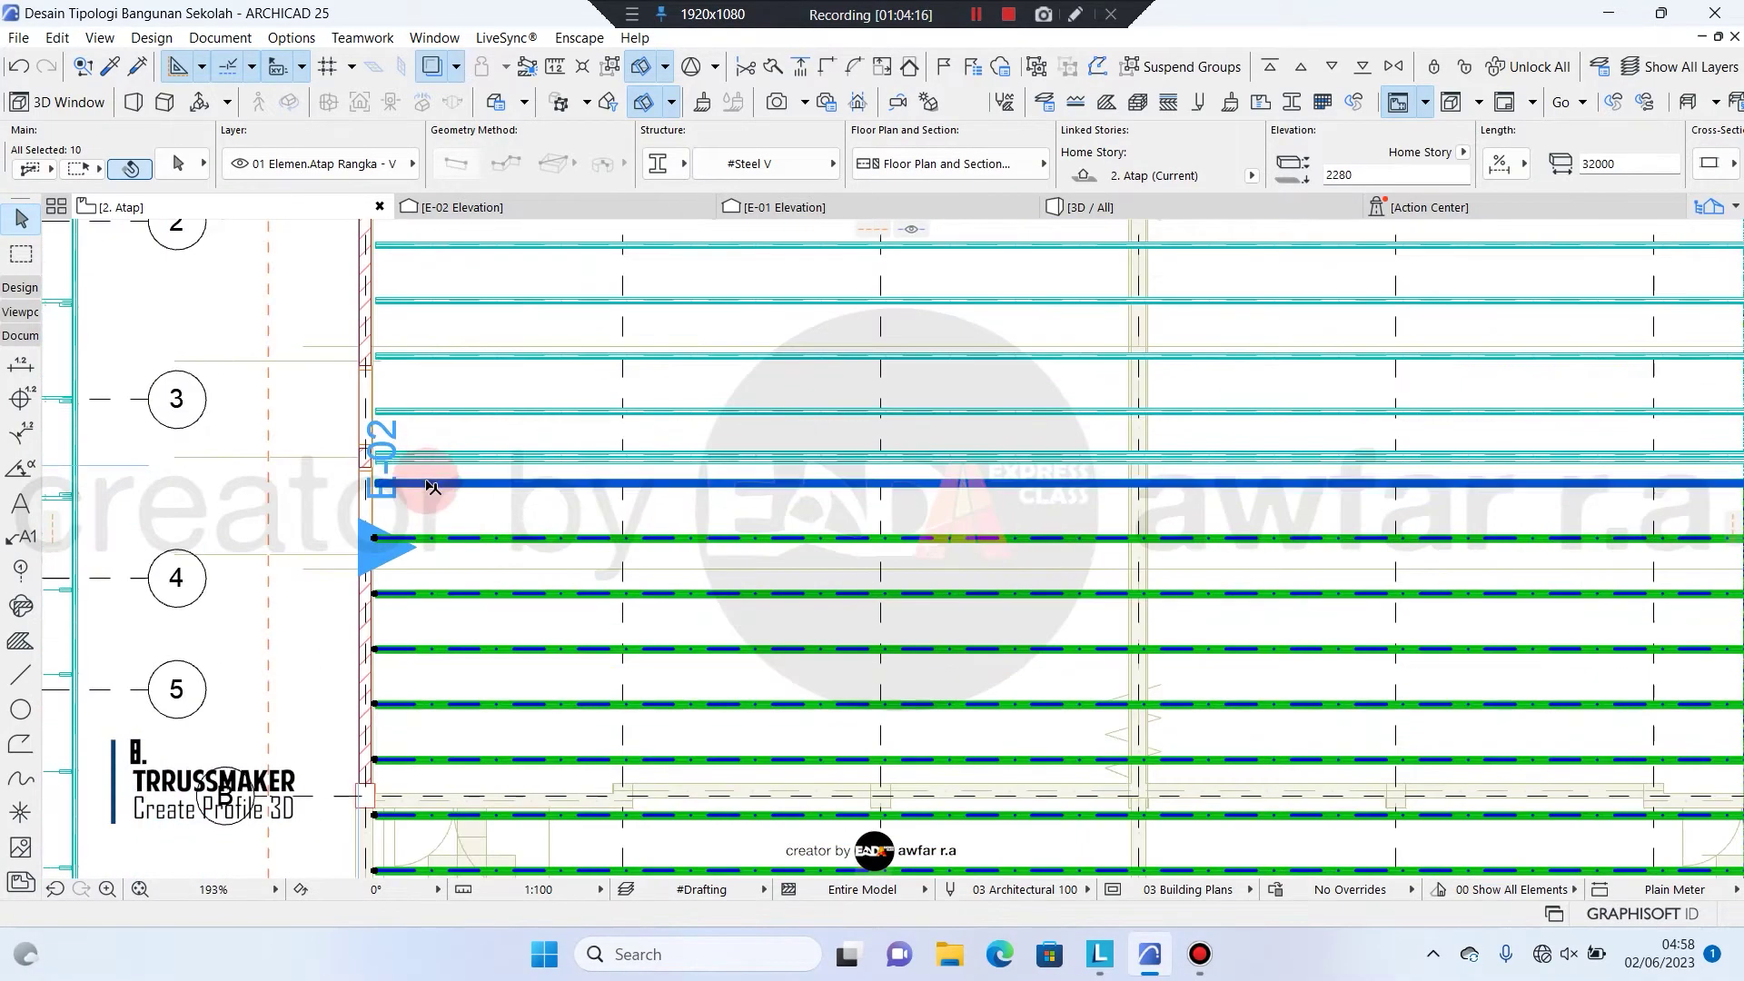
pyautogui.keyDown('shift'); pyautogui.click(427, 483); pyautogui.keyUp('shift')
pyautogui.scroll(5, 415, 465)
pyautogui.keyDown('shift'); pyautogui.click(414, 464); pyautogui.keyUp('shift')
pyautogui.keyDown('shift'); pyautogui.click(429, 423); pyautogui.keyUp('shift')
pyautogui.keyDown('shift'); pyautogui.click(462, 290); pyautogui.keyUp('shift')
pyautogui.scroll(-8, 462, 290)
pyautogui.moveTo(467, 255); pyautogui.dragTo(454, 533, button='middle')
pyautogui.scroll(2, 454, 531)
pyautogui.keyDown('shift'); pyautogui.click(458, 518); pyautogui.keyUp('shift')
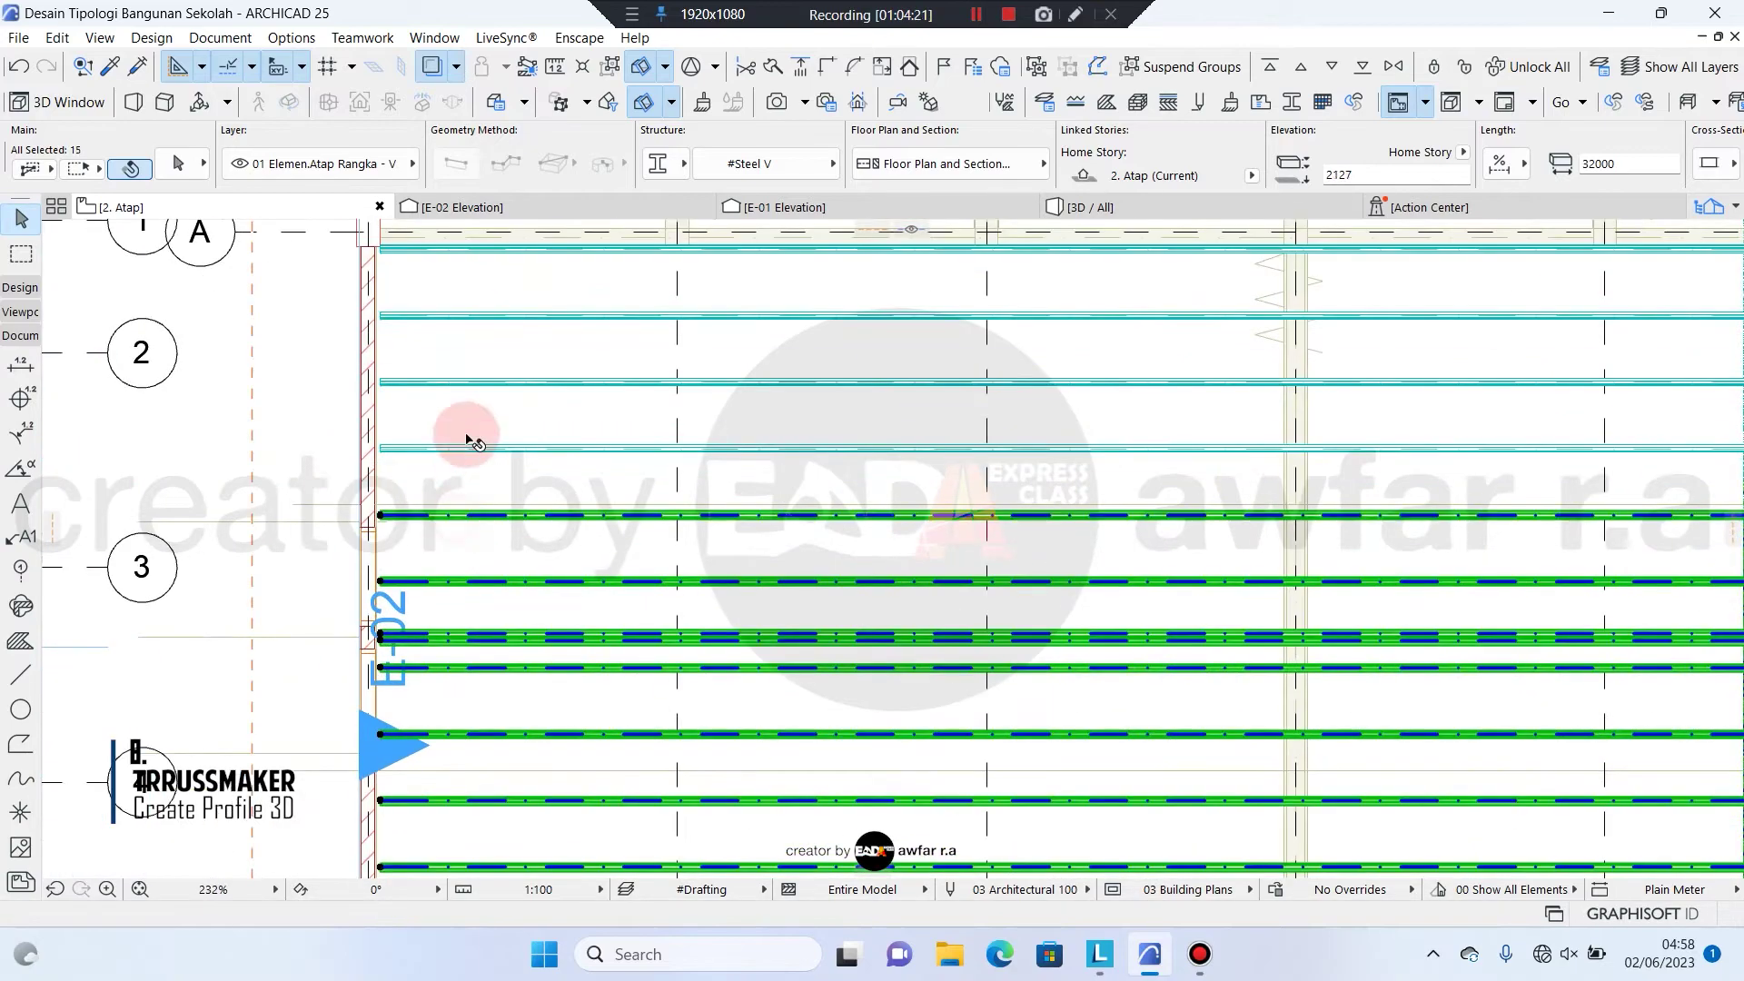
pyautogui.scroll(-3, 487, 258)
pyautogui.scroll(2, 467, 312)
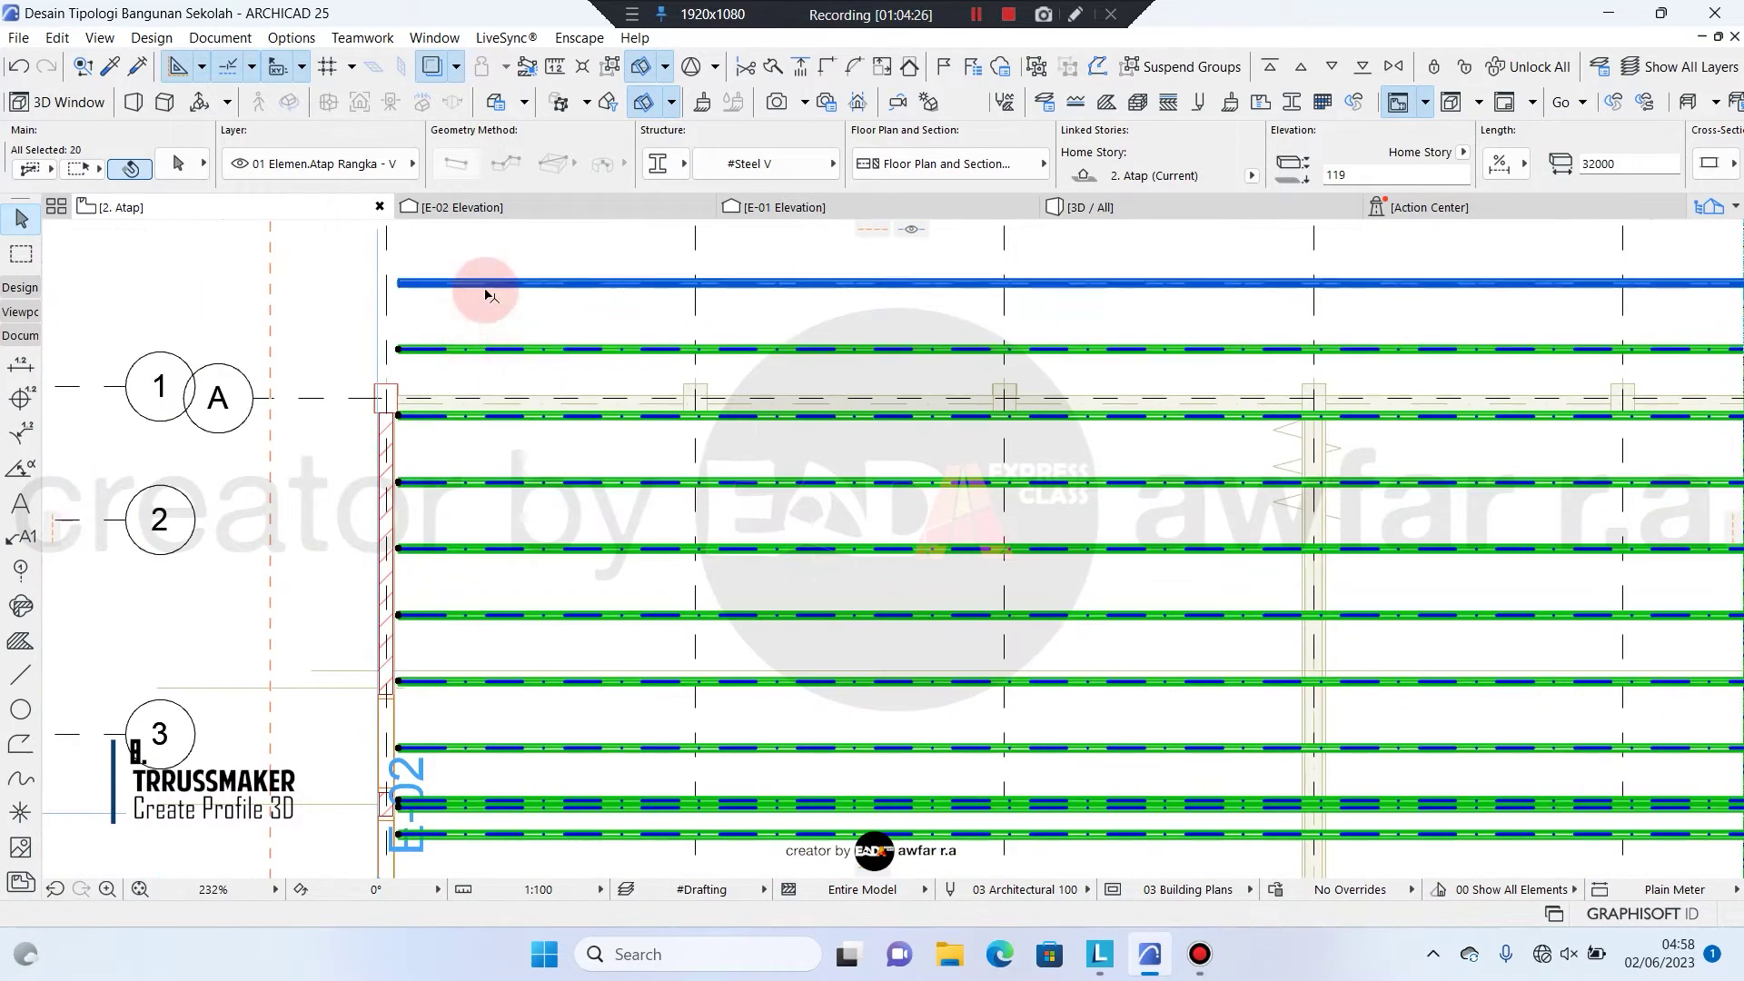
pyautogui.scroll(-4, 482, 288)
pyautogui.click(575, 313)
pyautogui.moveTo(574, 313); pyautogui.dragTo(573, 591, button='middle')
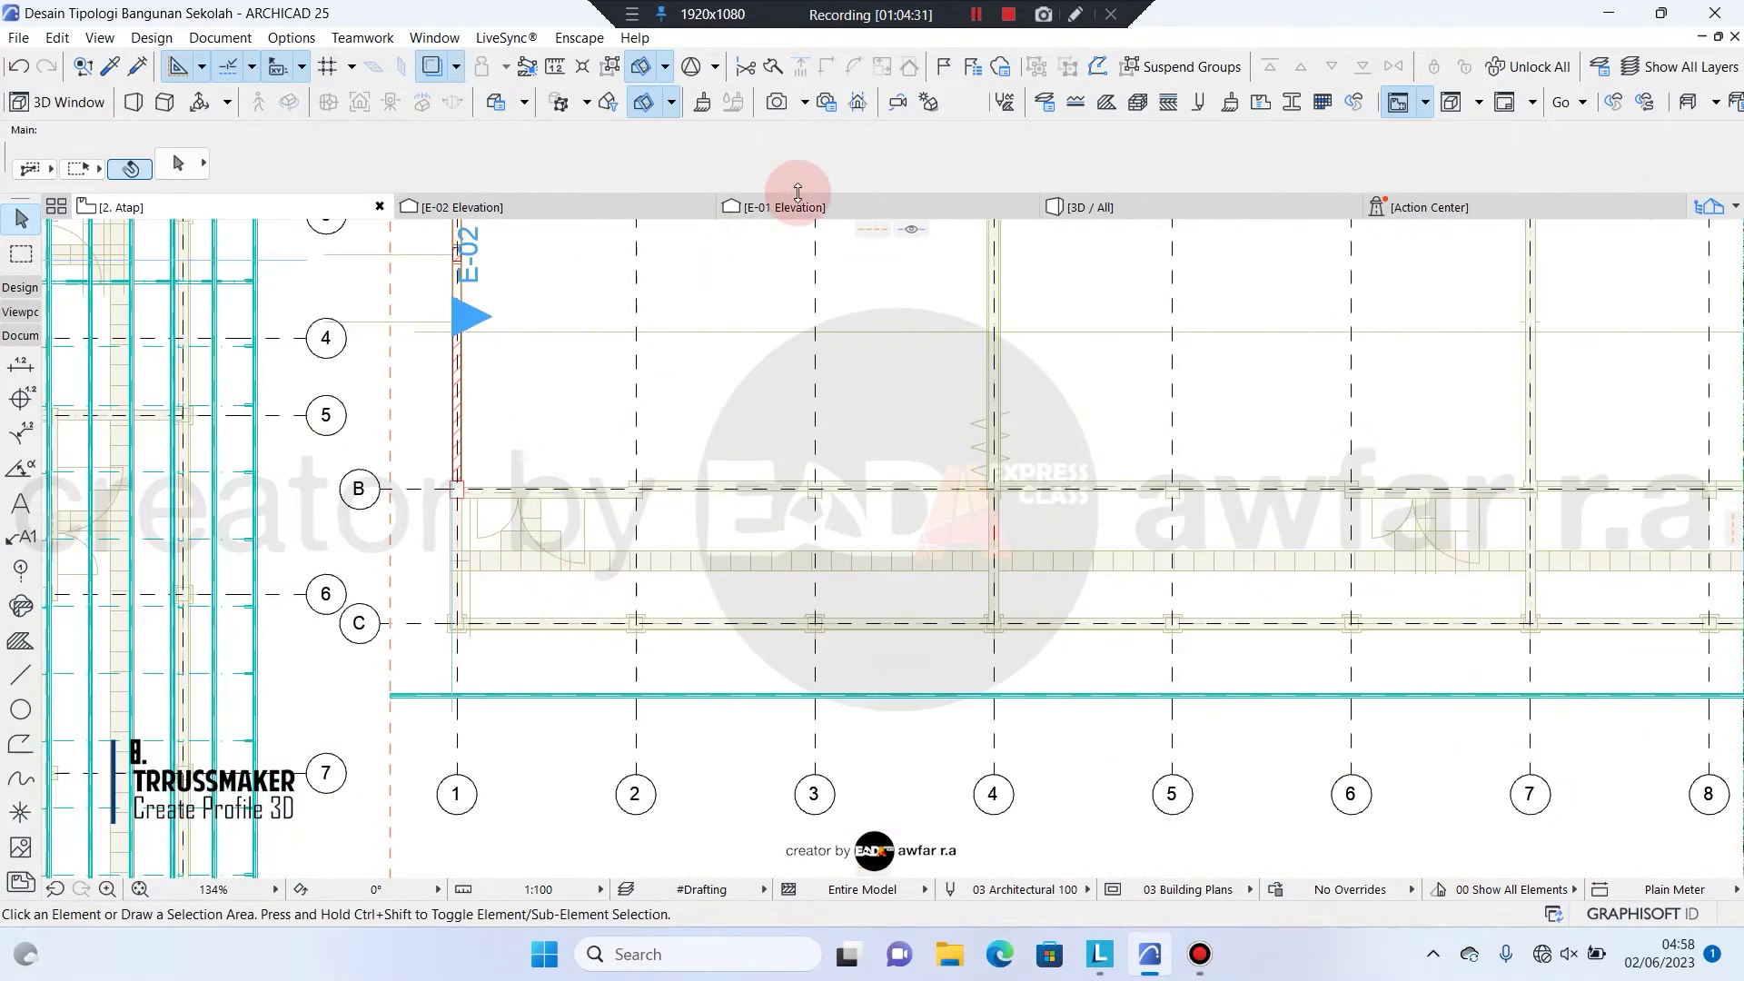
# In the E-02 elevation, multiply the extended eaves V beam up the right-hand roof slope towards the ridge at 700 mm spacing
pyautogui.click(1177, 202)
pyautogui.click(584, 206)
pyautogui.scroll(-3, 585, 364)
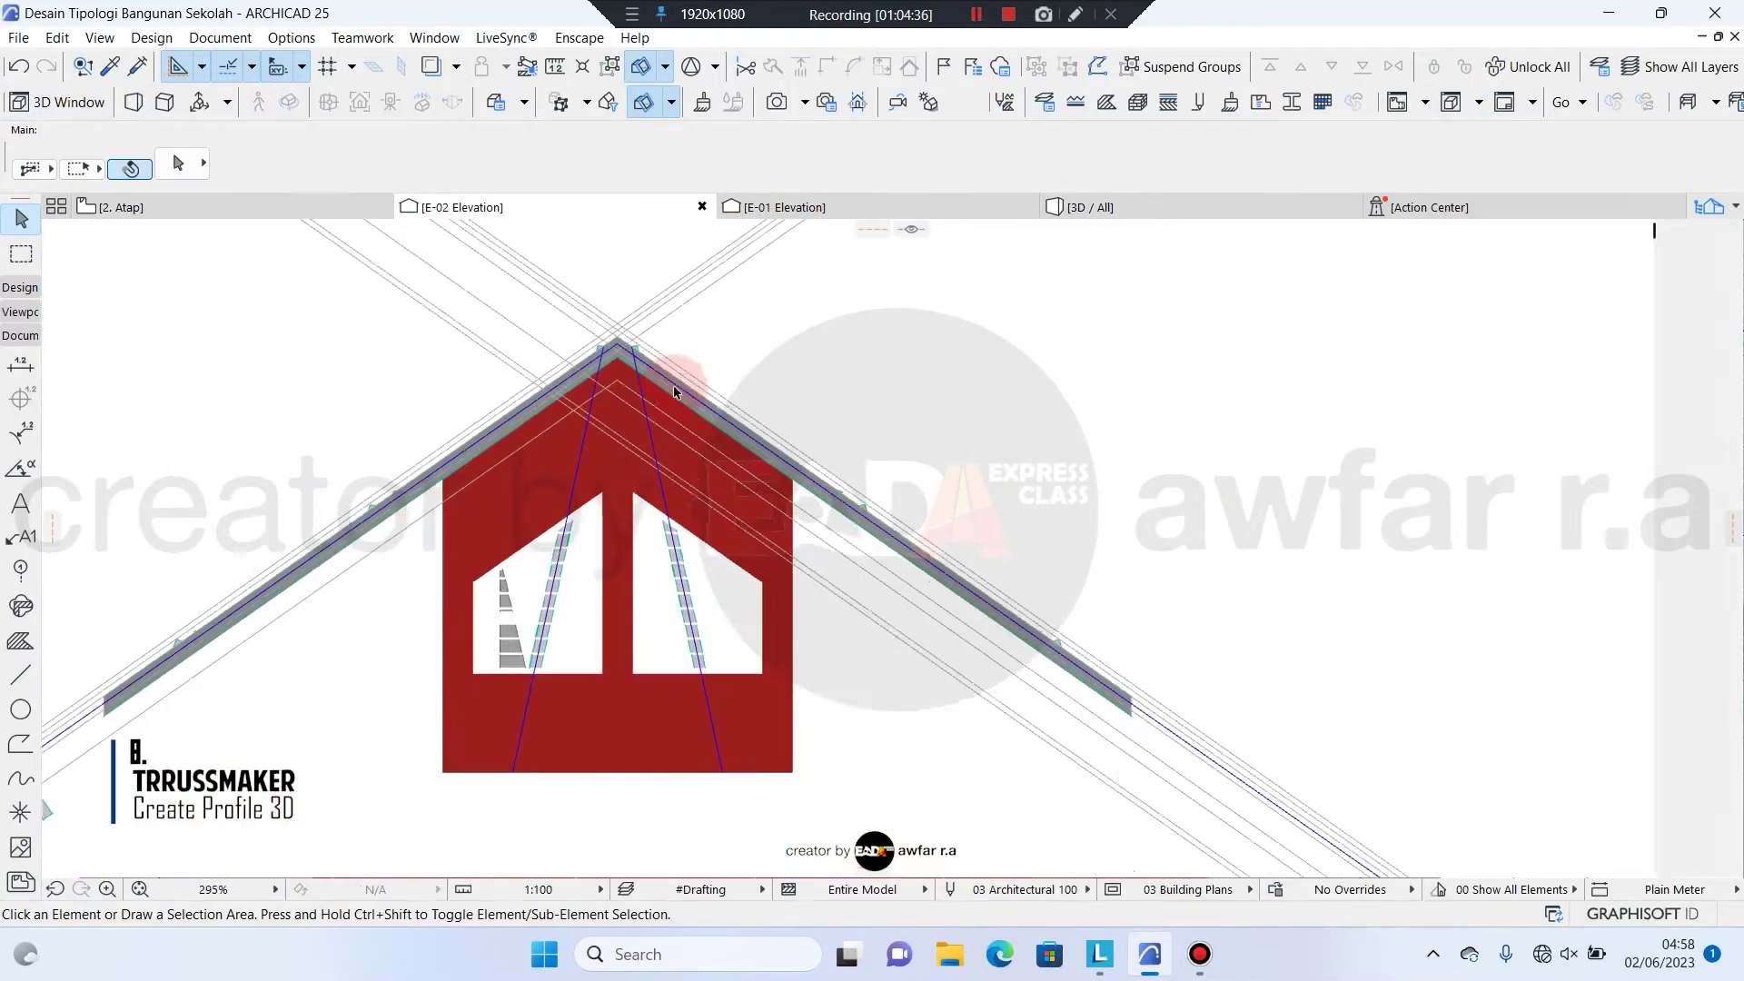
pyautogui.scroll(4, 778, 409)
pyautogui.scroll(3, 1115, 680)
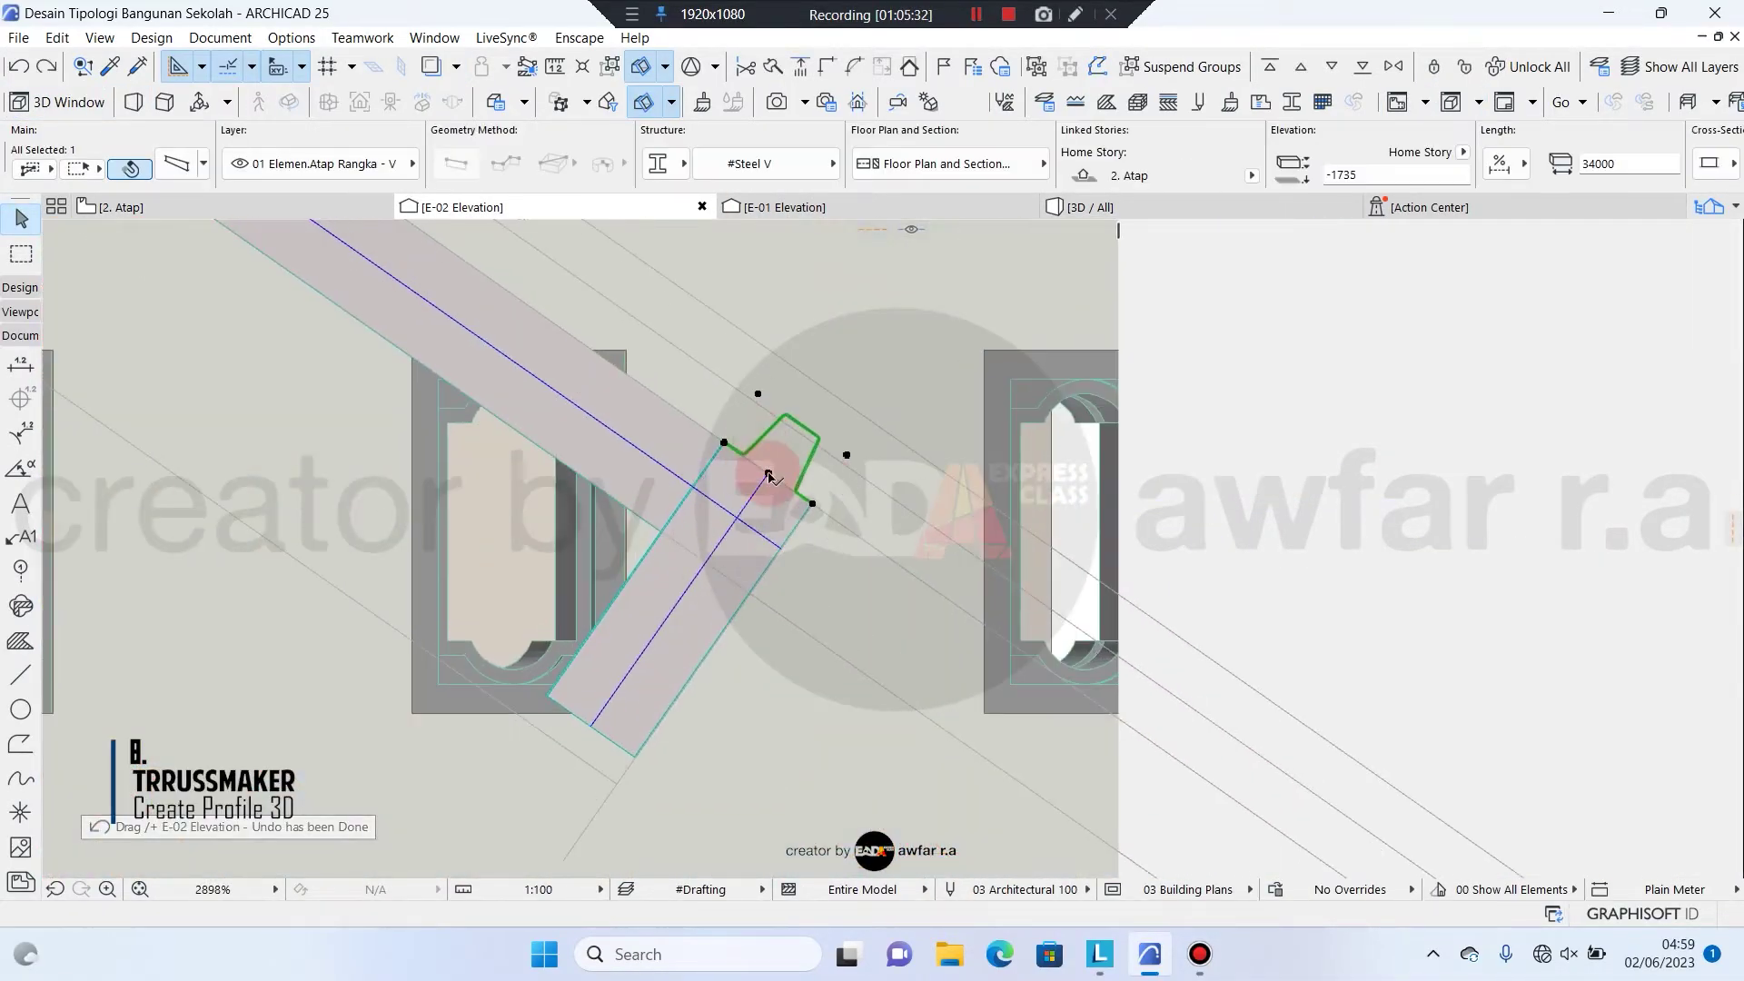
pyautogui.click(779, 475)
pyautogui.click(148, 267)
pyautogui.click(1034, 684)
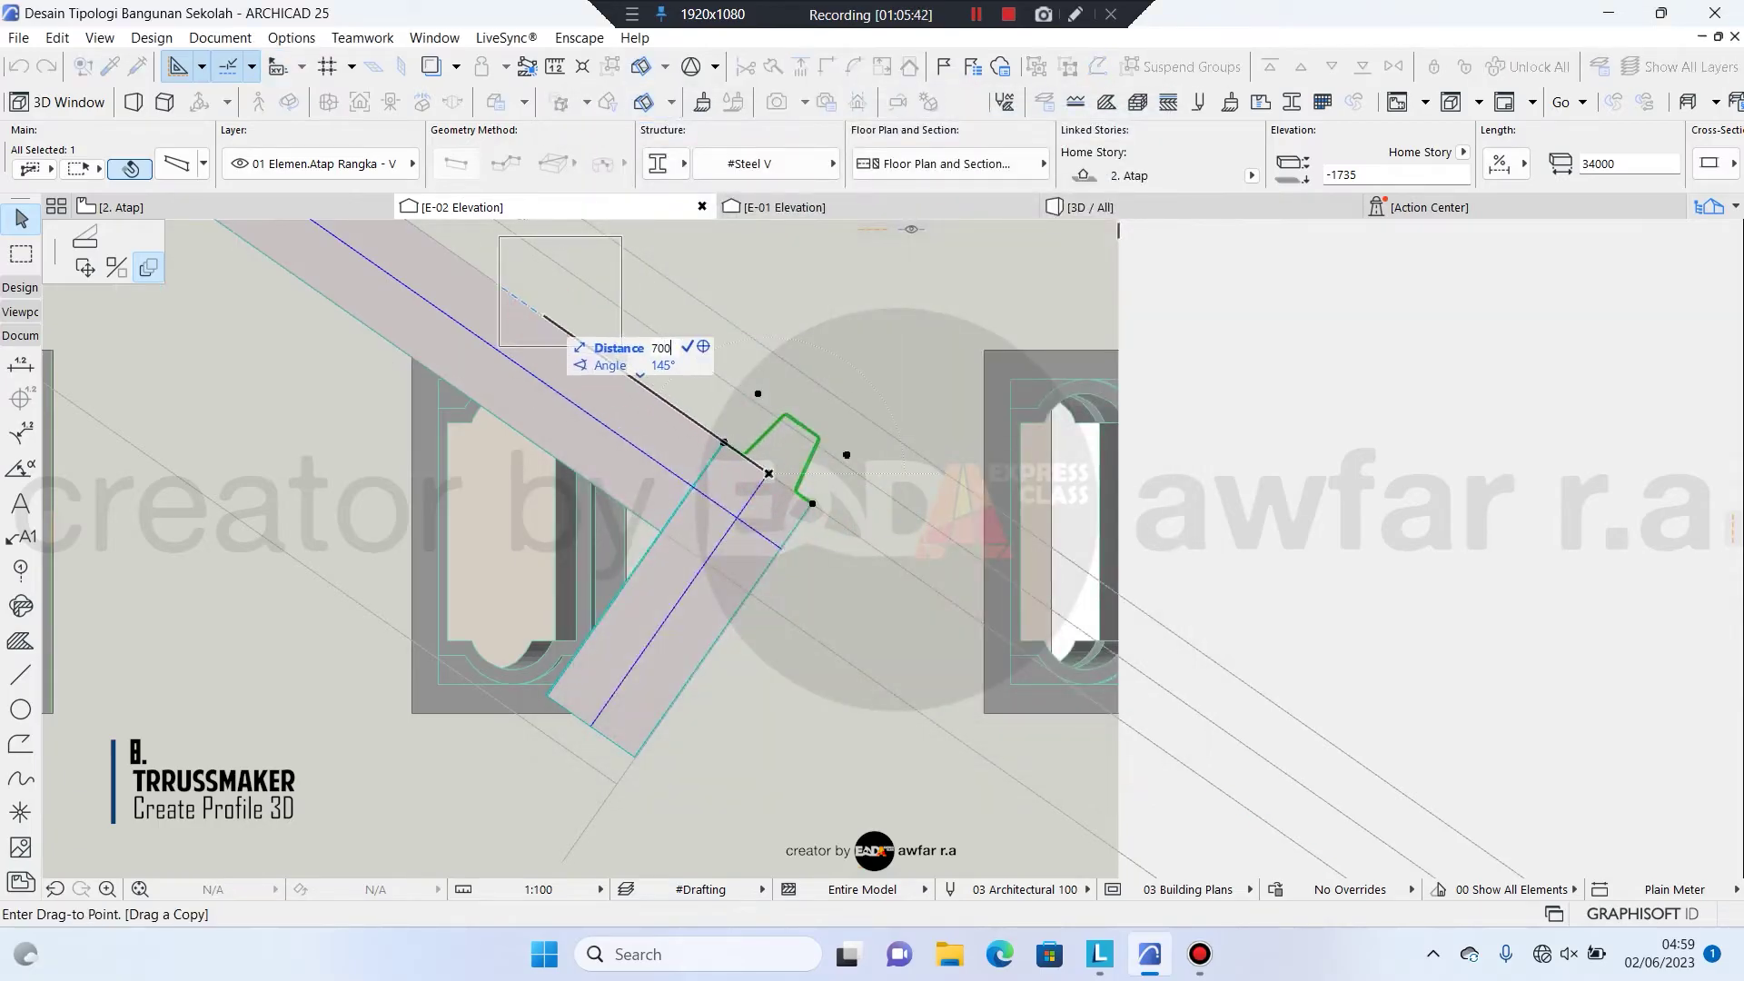
pyautogui.press('Escape')
pyautogui.scroll(-6, 98, 313)
pyautogui.moveTo(155, 236); pyautogui.dragTo(999, 618, button='middle')
pyautogui.moveTo(677, 287); pyautogui.dragTo(1090, 595, button='middle')
pyautogui.scroll(3, 687, 301)
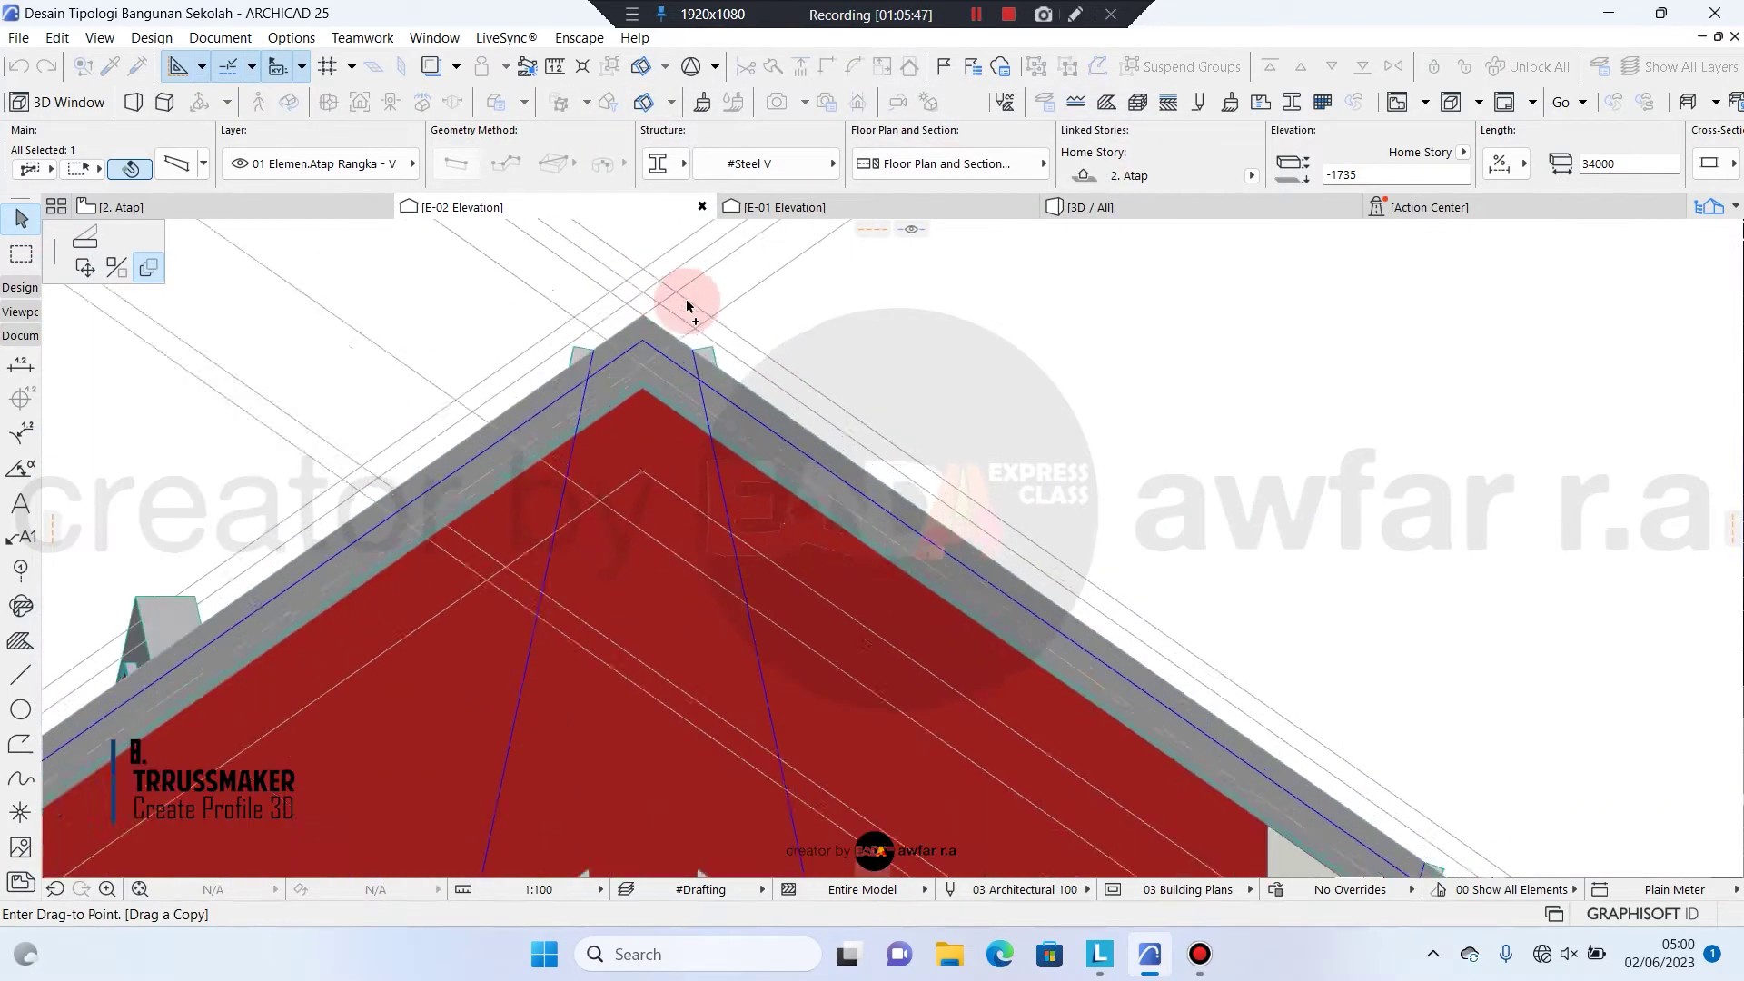
pyautogui.scroll(3, 688, 306)
pyautogui.click(885, 518)
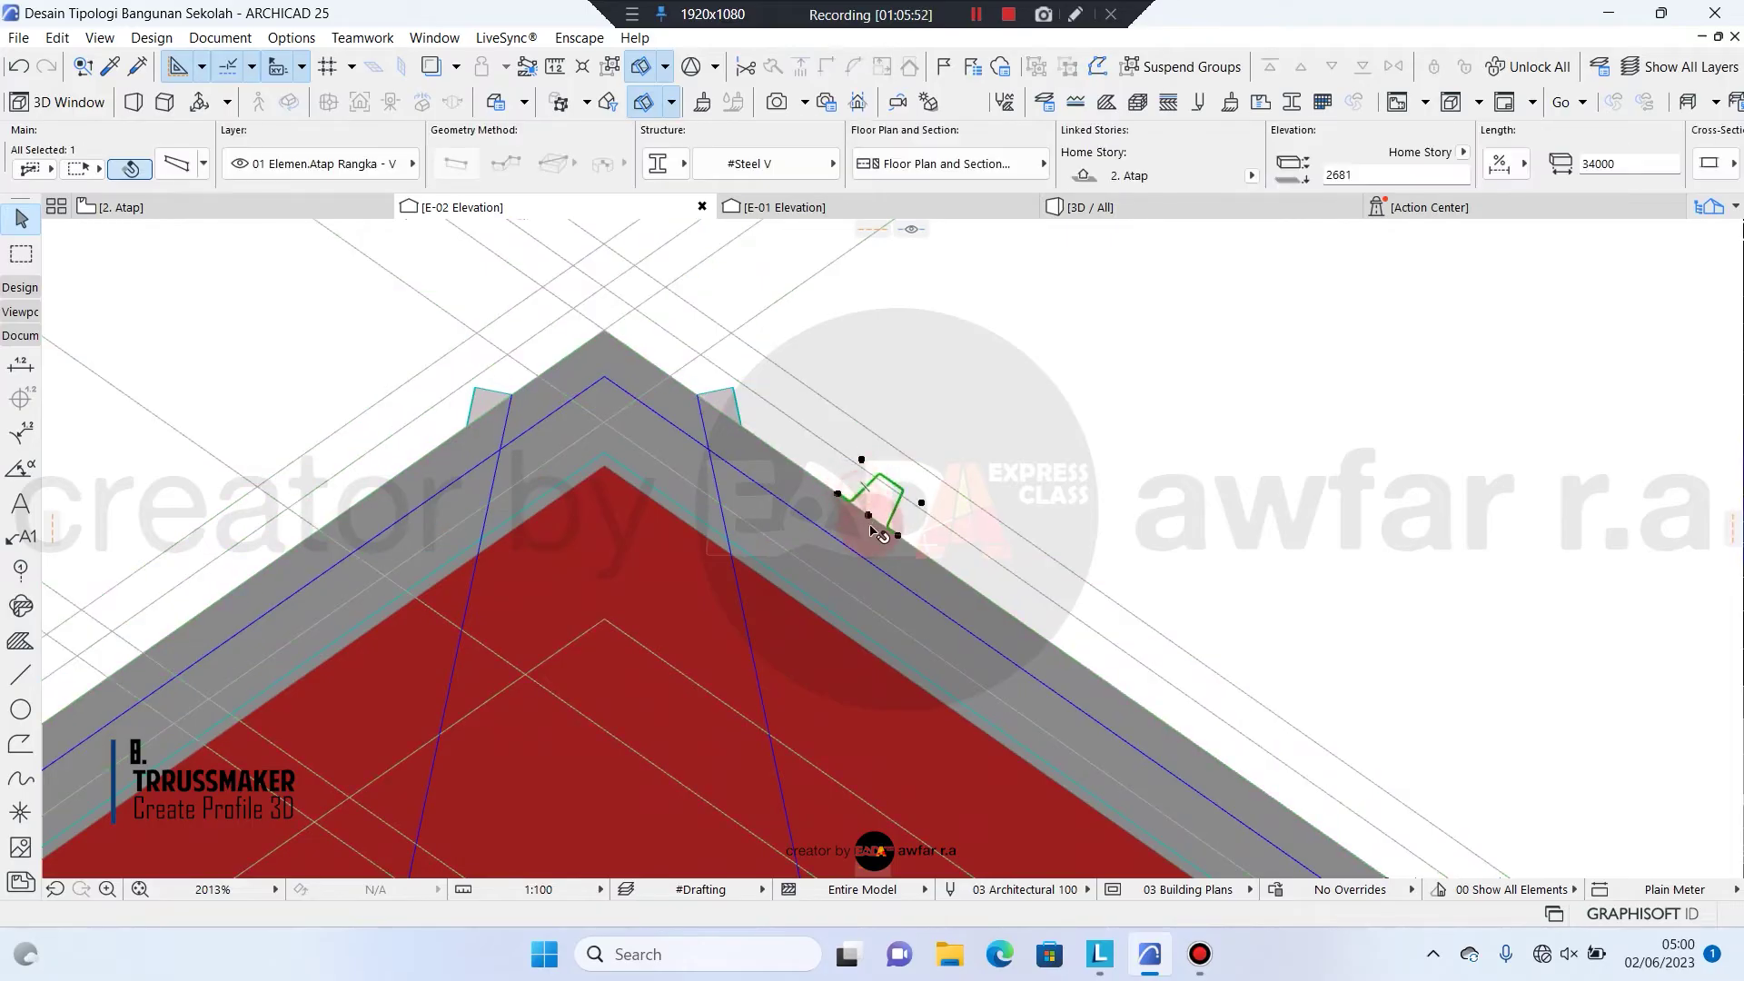
# Try to move the uppermost V beam by its upper corner to the ridge apex, and undo the move
pyautogui.scroll(4, 827, 493)
pyautogui.click(888, 498)
pyautogui.scroll(-5, 865, 507)
pyautogui.scroll(4, 688, 374)
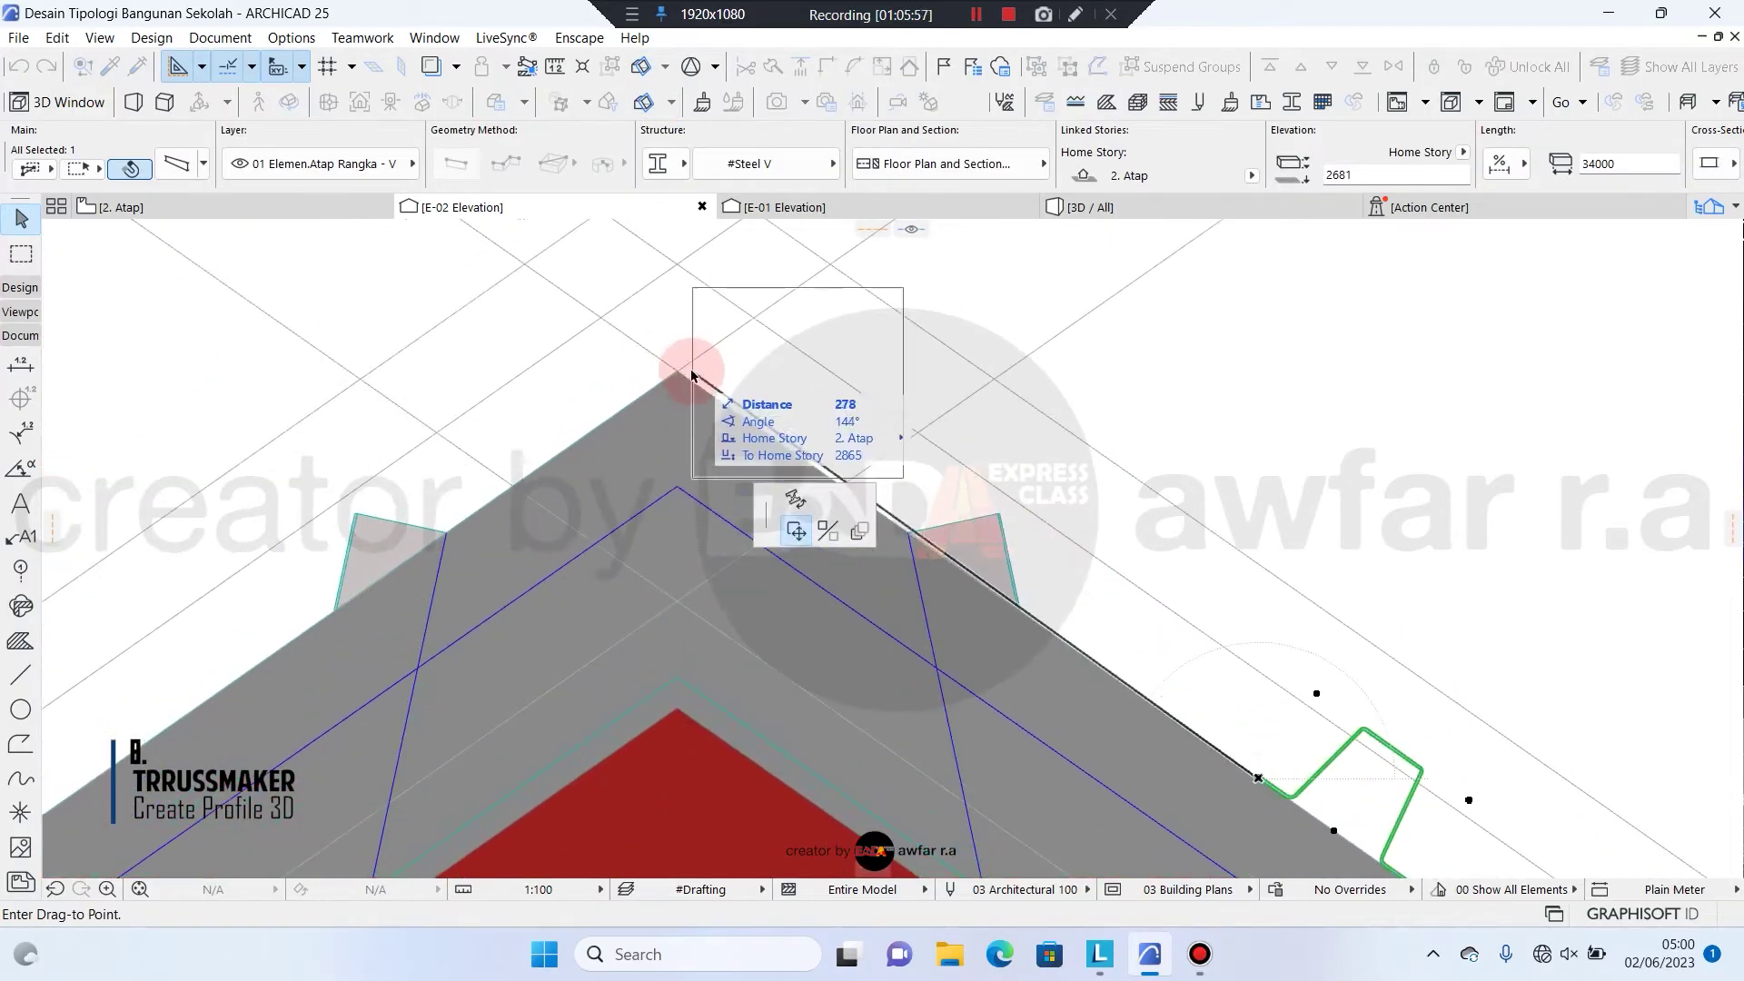
pyautogui.click(678, 372)
pyautogui.scroll(-5, 725, 335)
pyautogui.hotkey('ctrl', 'z')
# Copy the uppermost V beam from its upper corner to the ridge apex
pyautogui.scroll(5, 834, 436)
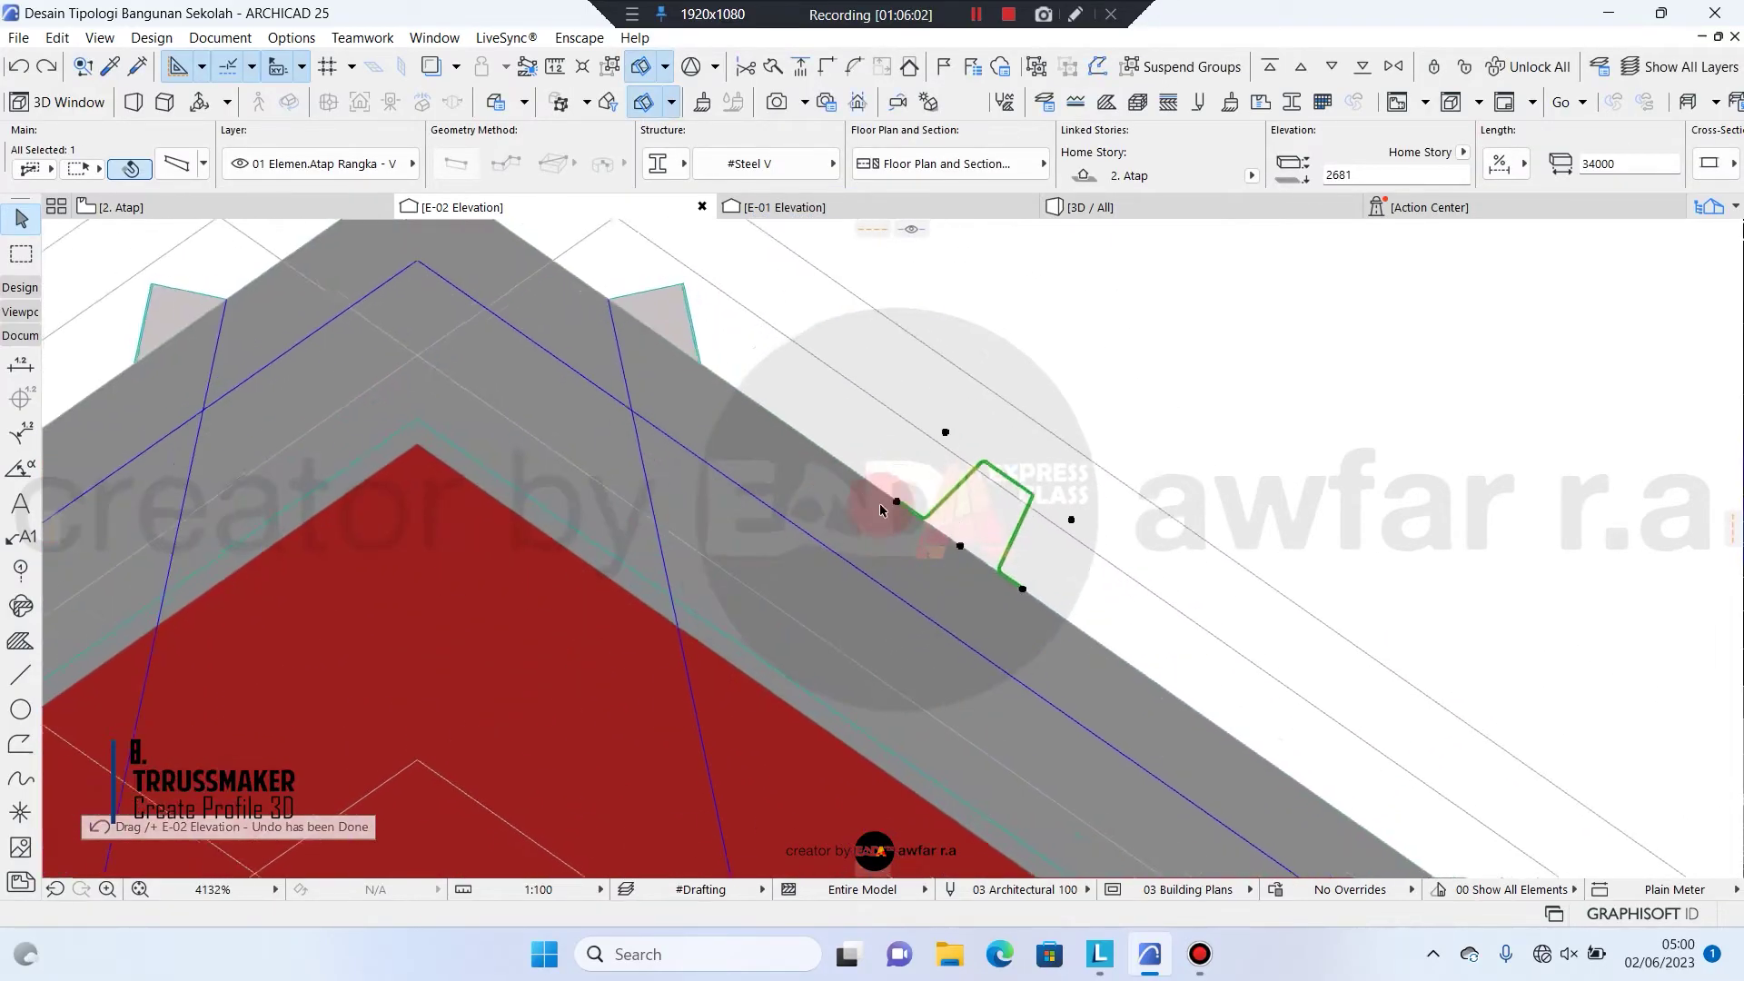
pyautogui.click(895, 501)
pyautogui.scroll(4, 595, 329)
pyautogui.click(613, 265)
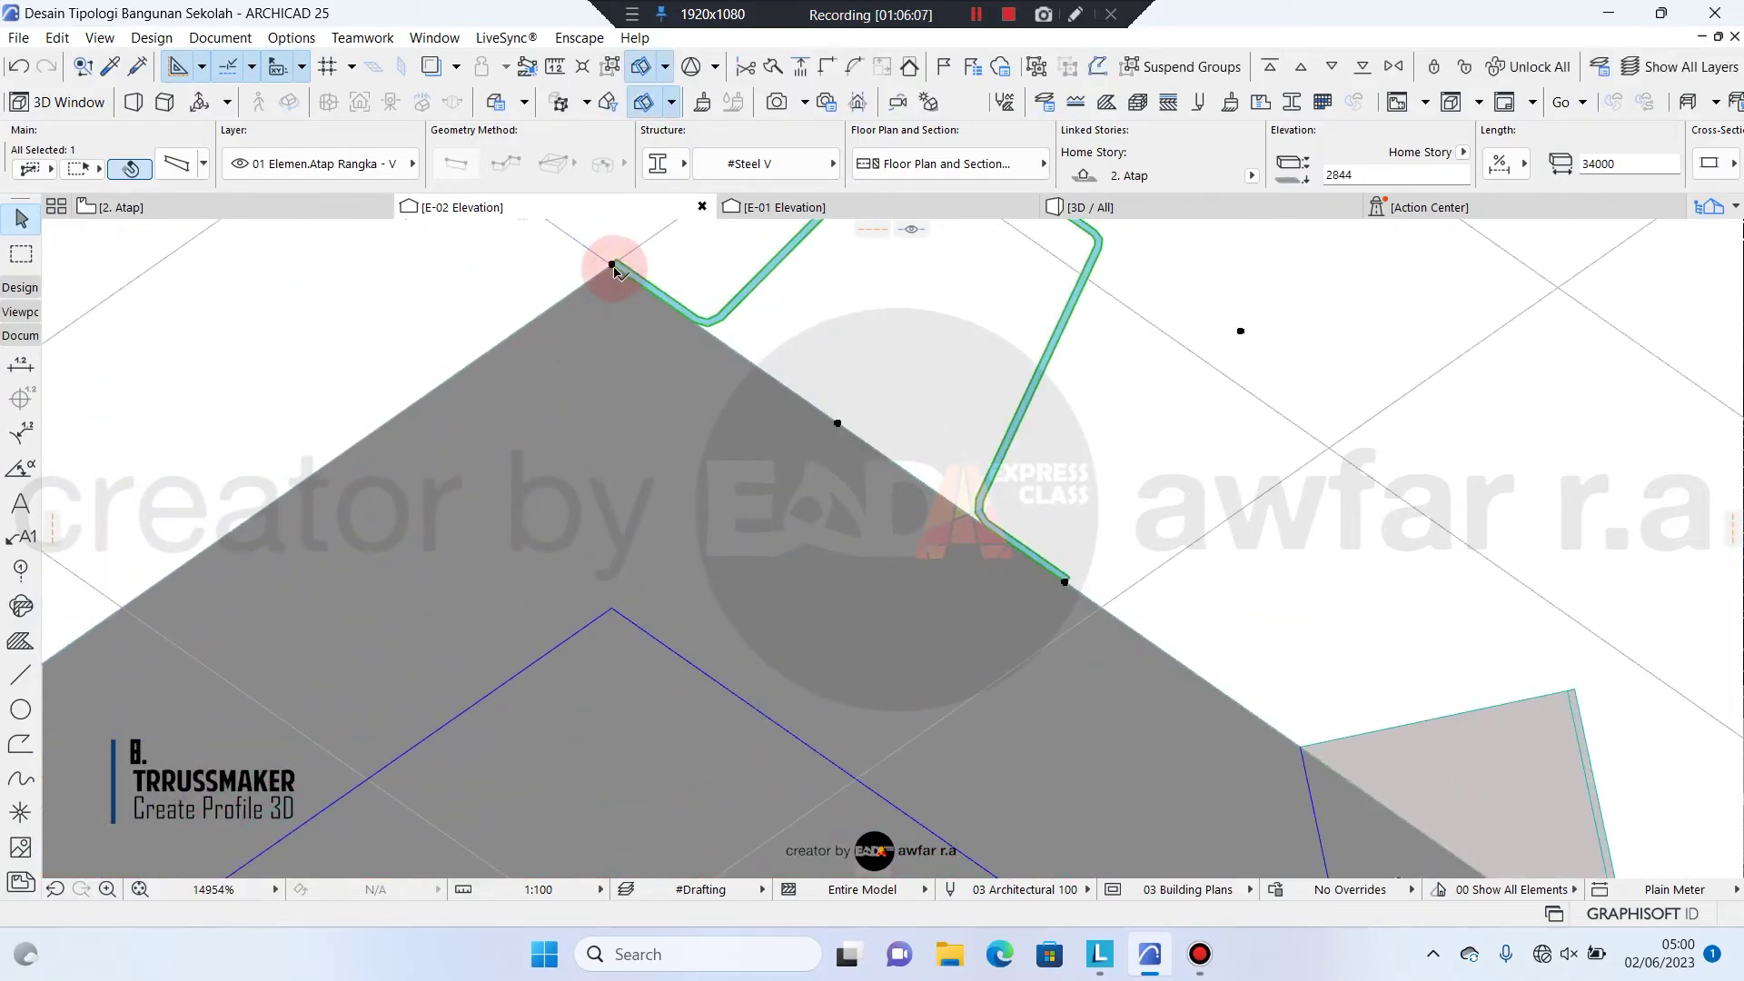
# Mirror a copy of the ridge V beam onto the opposite slope about the vertical axis through the apex
pyautogui.click(838, 424)
pyautogui.press('Escape')
pyautogui.click(738, 291)
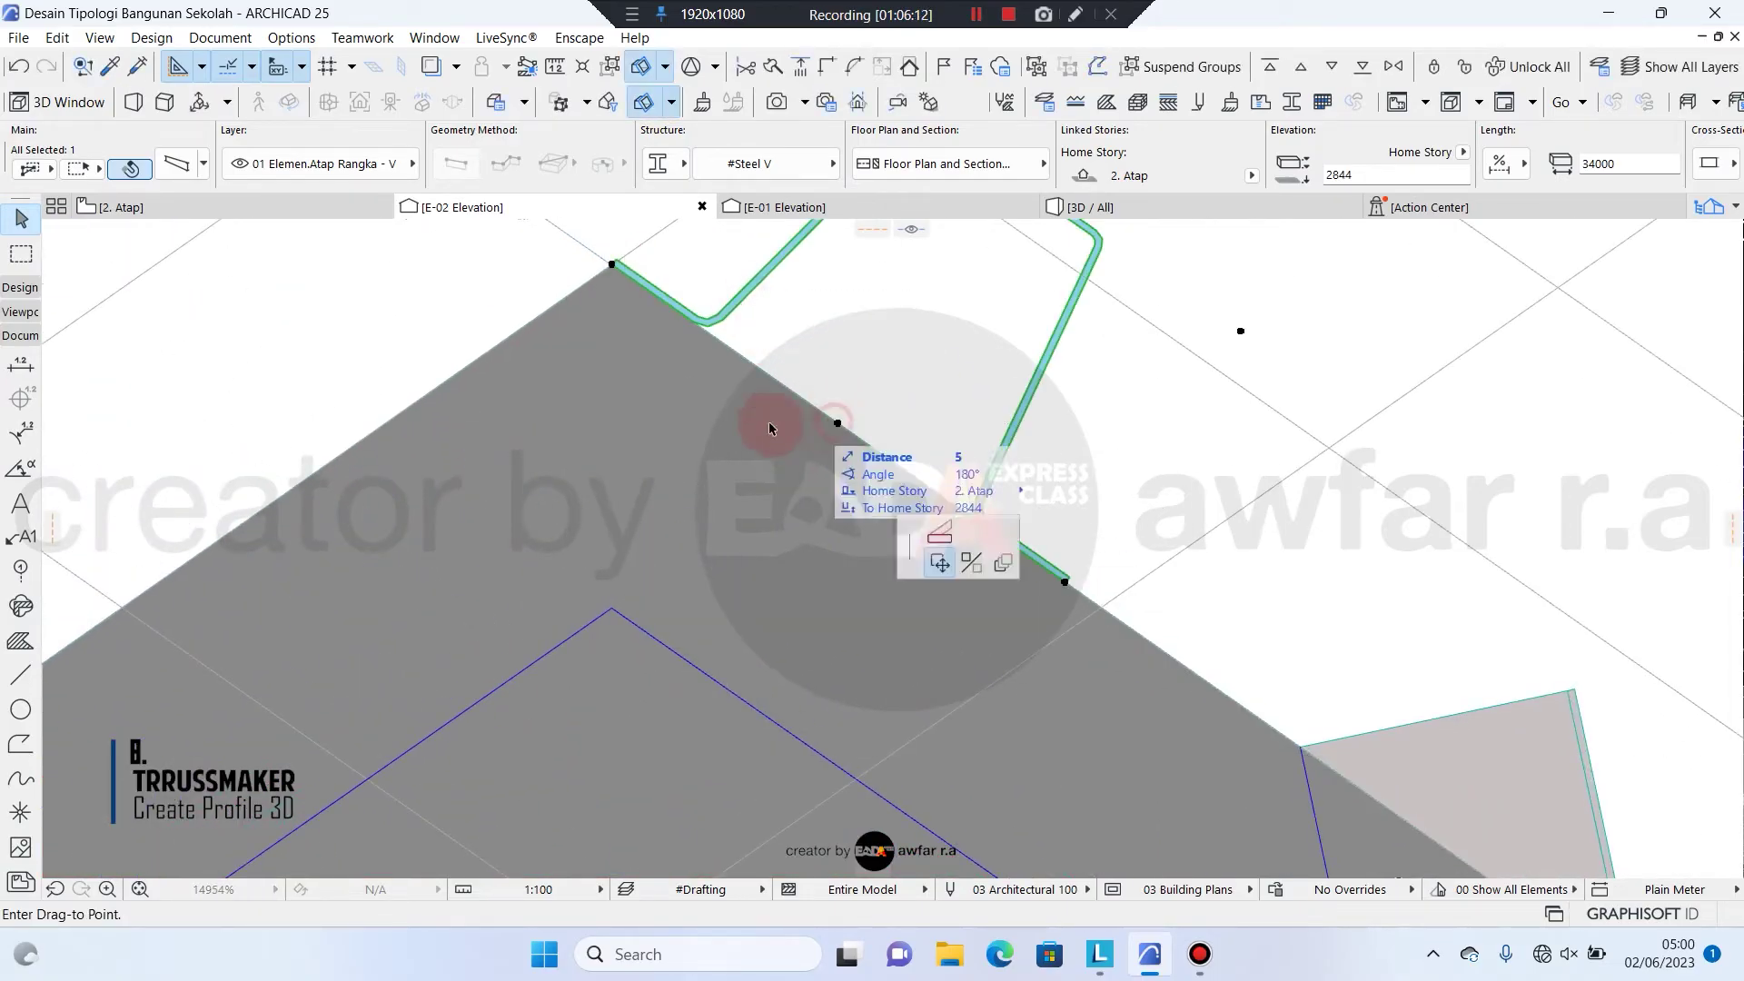
pyautogui.click(118, 267)
pyautogui.click(613, 264)
pyautogui.click(614, 363)
pyautogui.moveTo(611, 238); pyautogui.dragTo(660, 492, button='middle')
pyautogui.press('Escape')
pyautogui.scroll(-10, 672, 333)
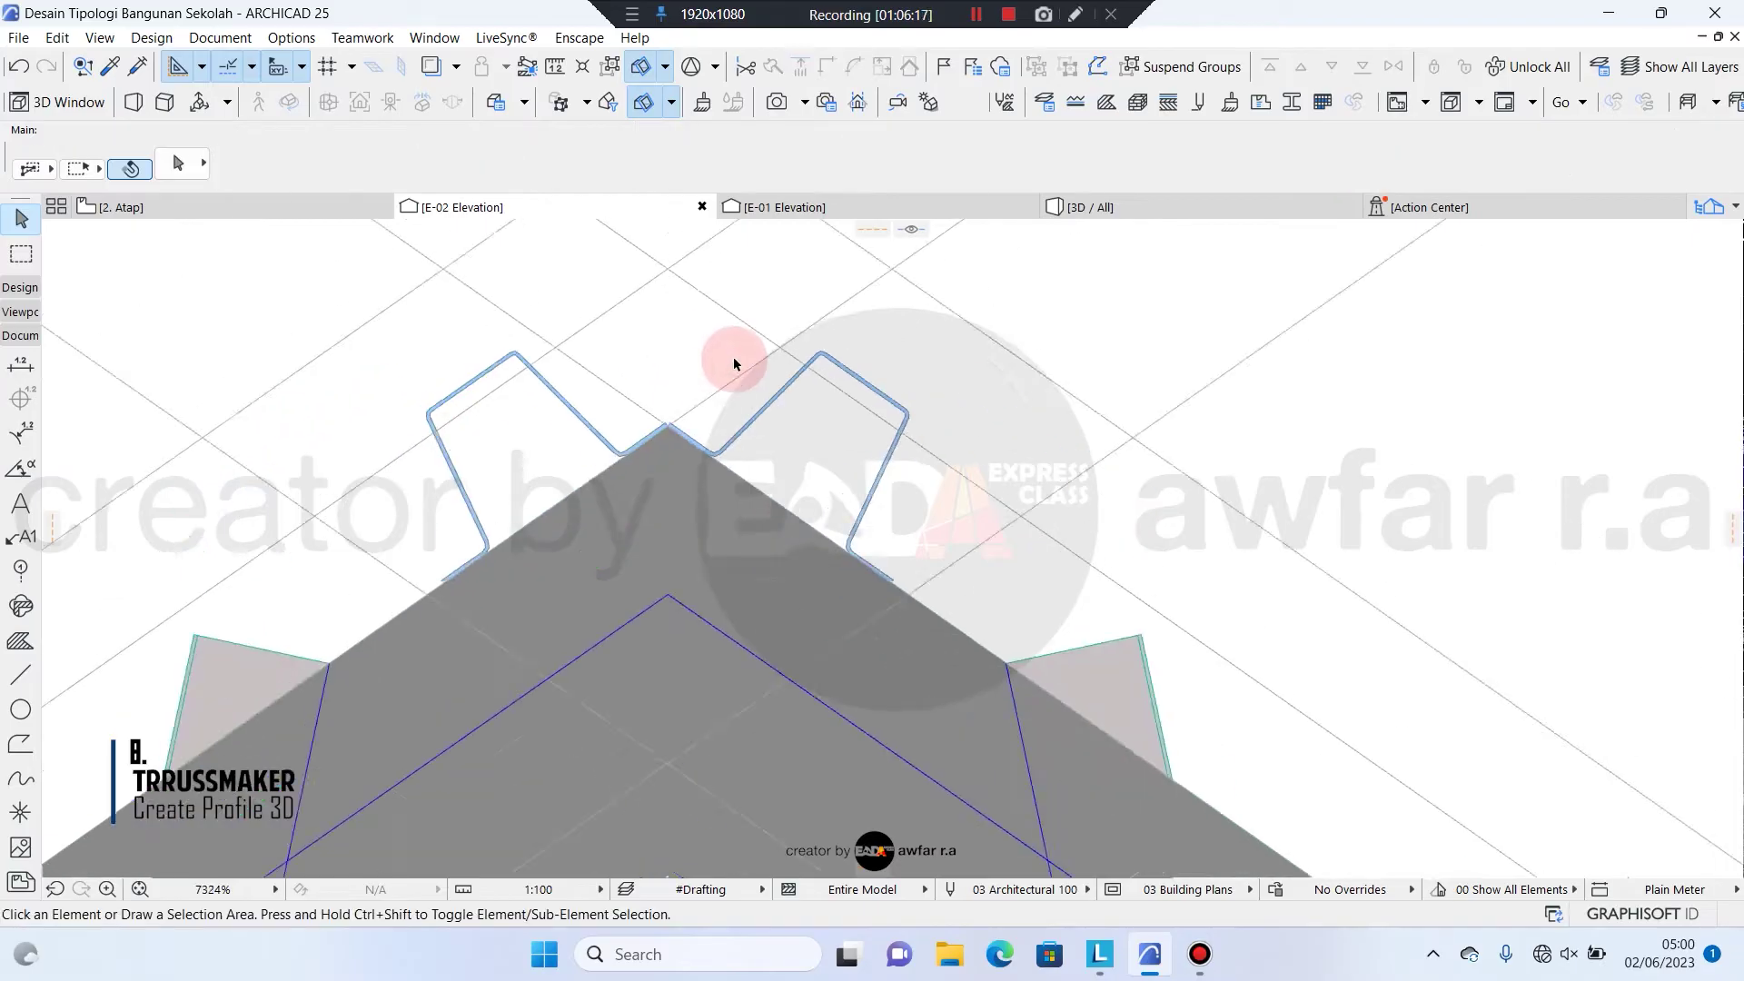
# Copy the mirrored ridge V beam by its lower corner to the eaves end of the left-hand roof slope
pyautogui.scroll(15, 993, 514)
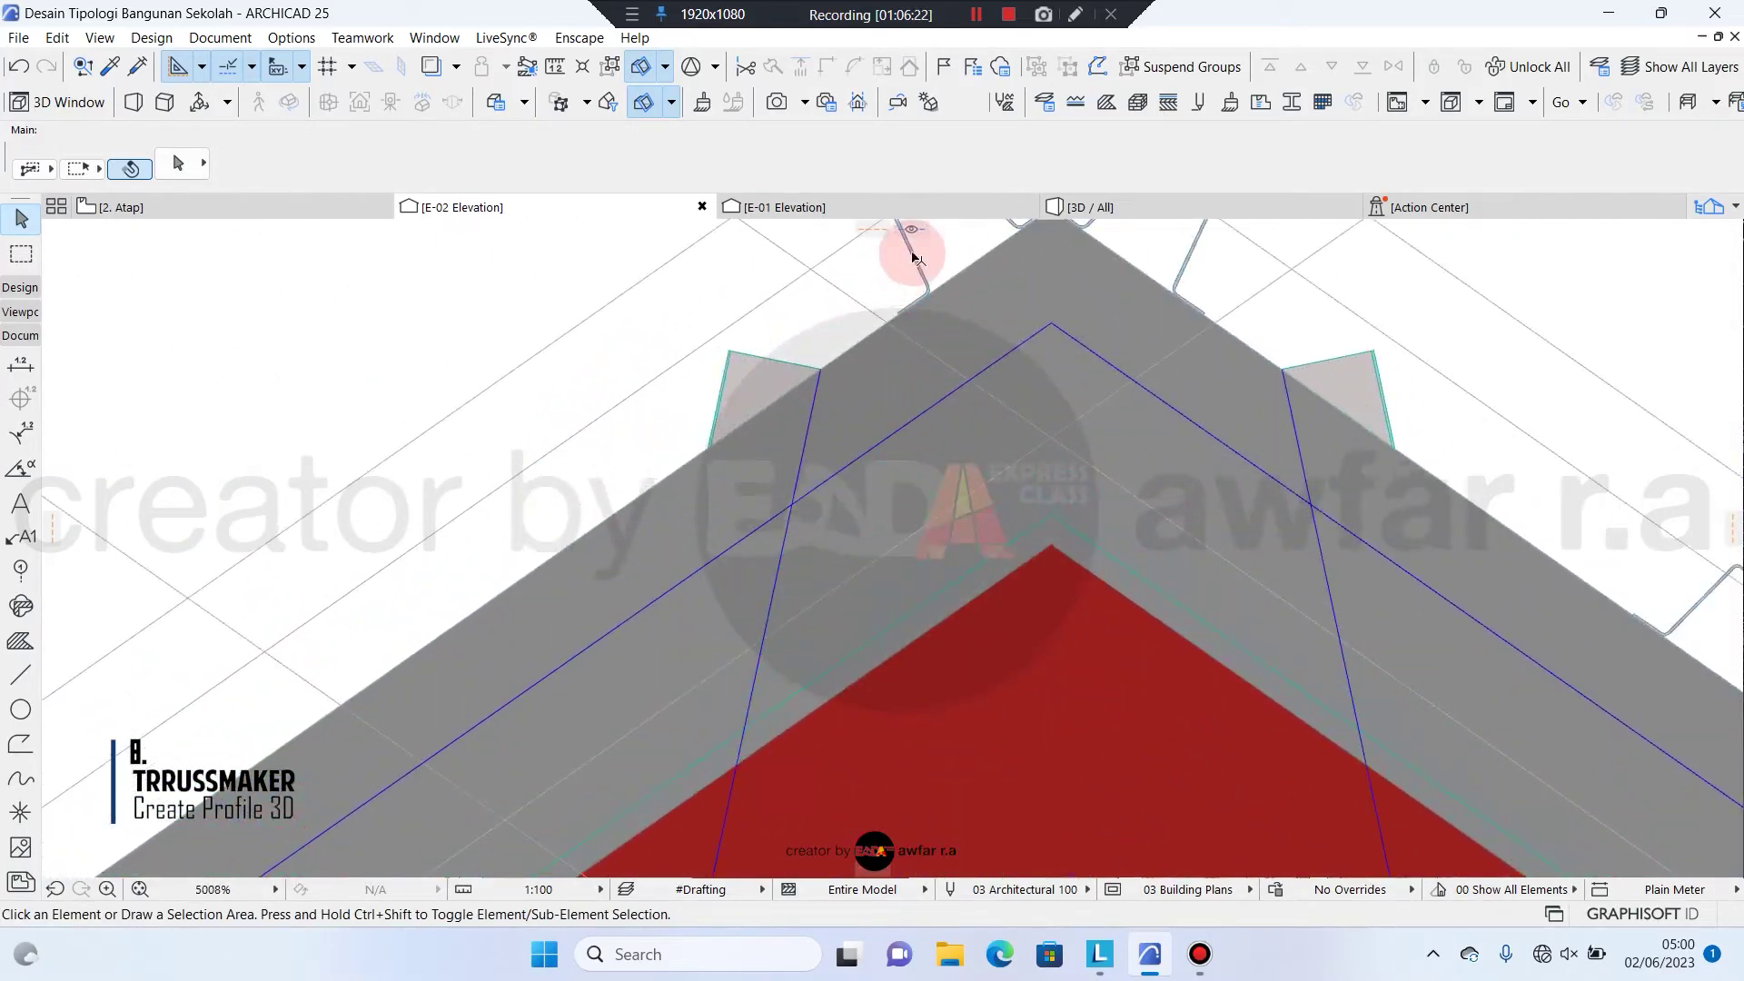
pyautogui.click(899, 315)
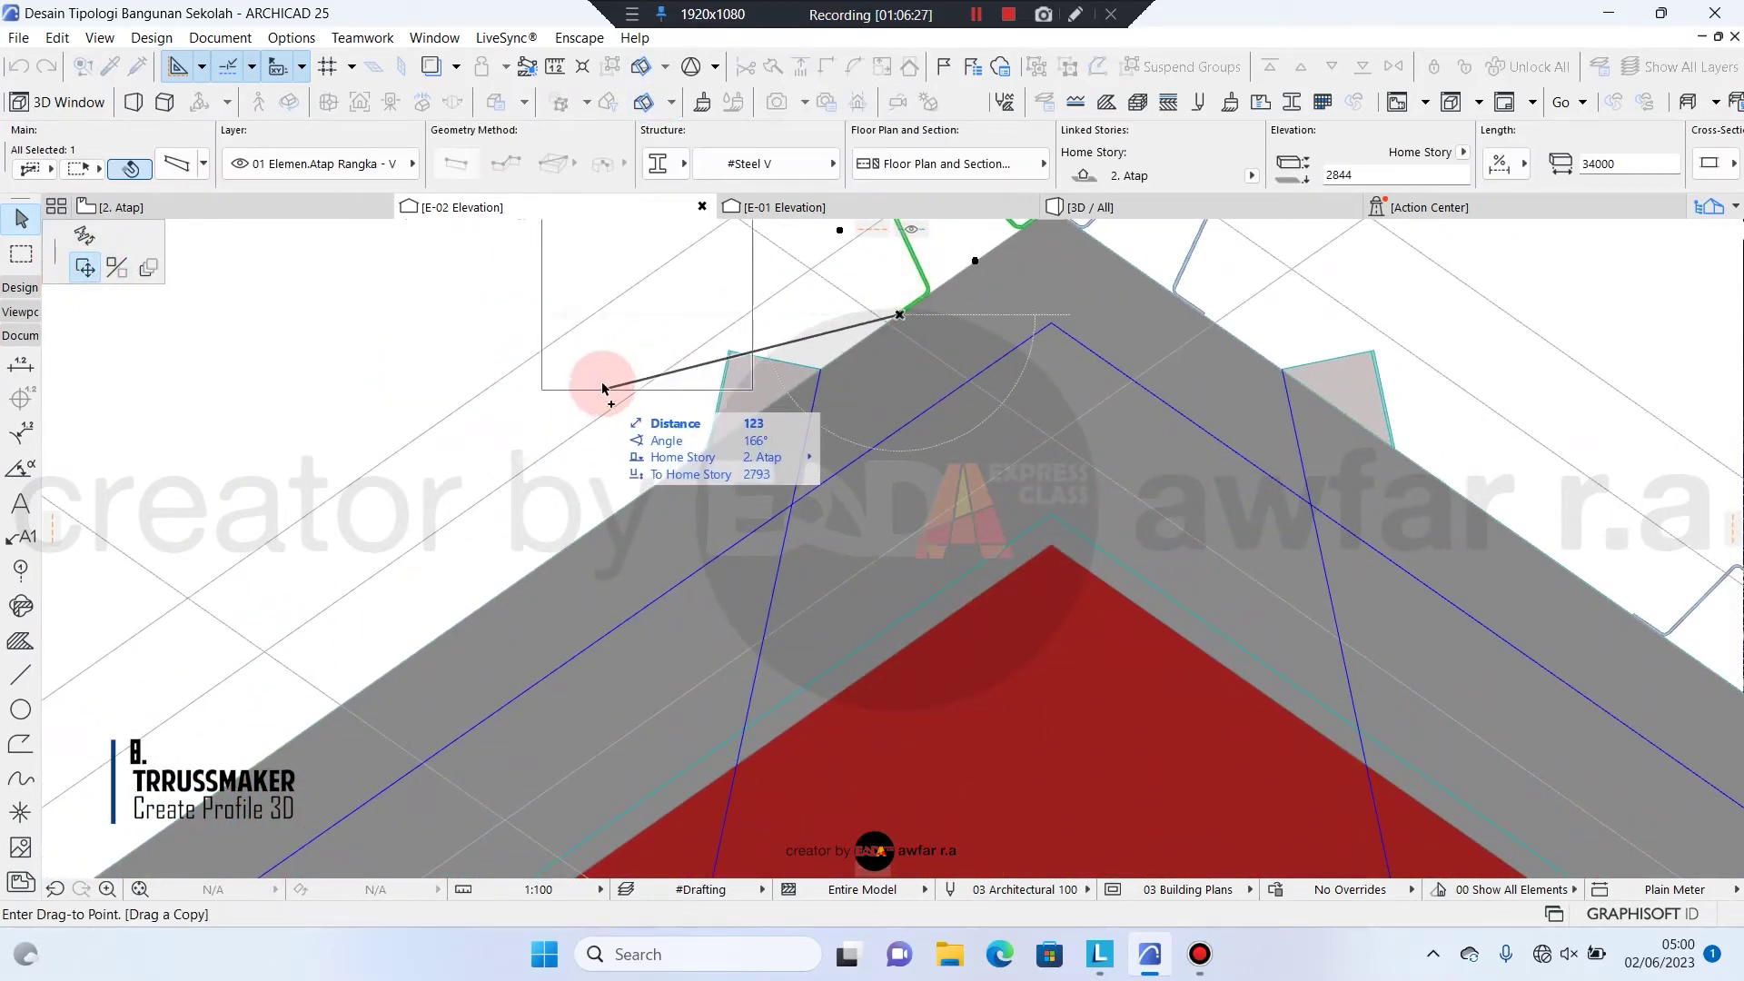
pyautogui.scroll(-10, 358, 720)
pyautogui.scroll(12, 233, 739)
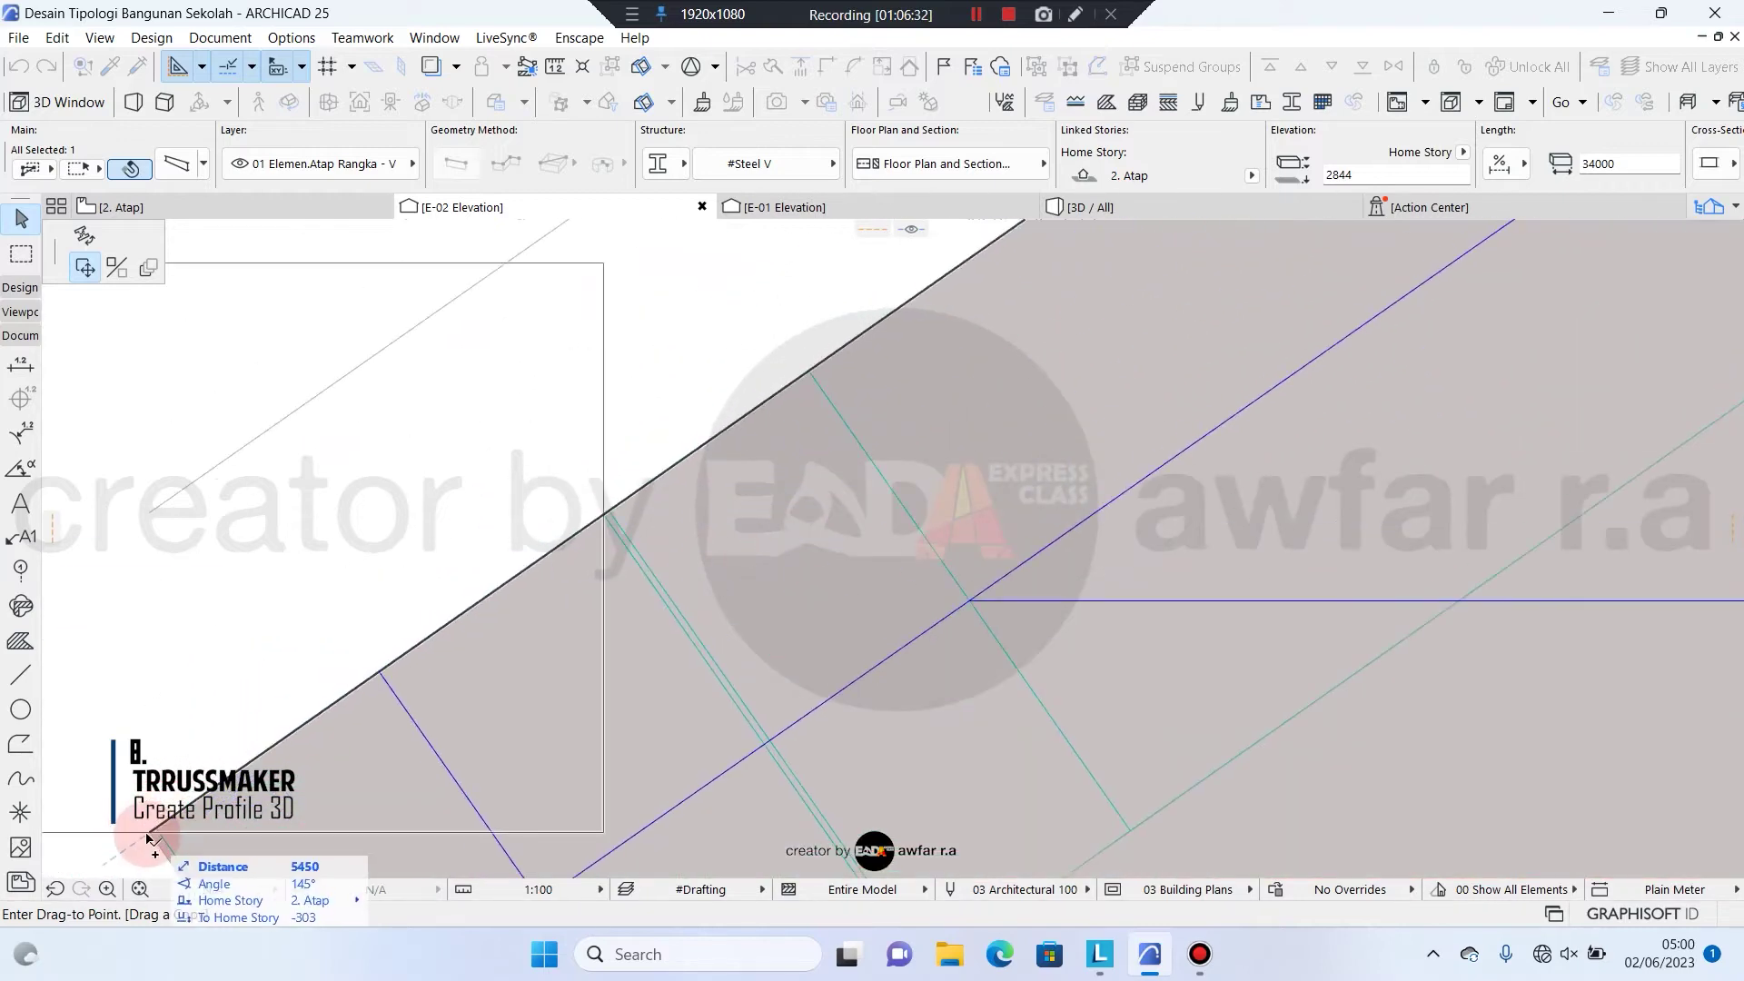
pyautogui.click(147, 835)
# Multiply the left-hand eaves V beam up the slope at 700 mm spacing, ending just below the ridge beam
pyautogui.click(146, 271)
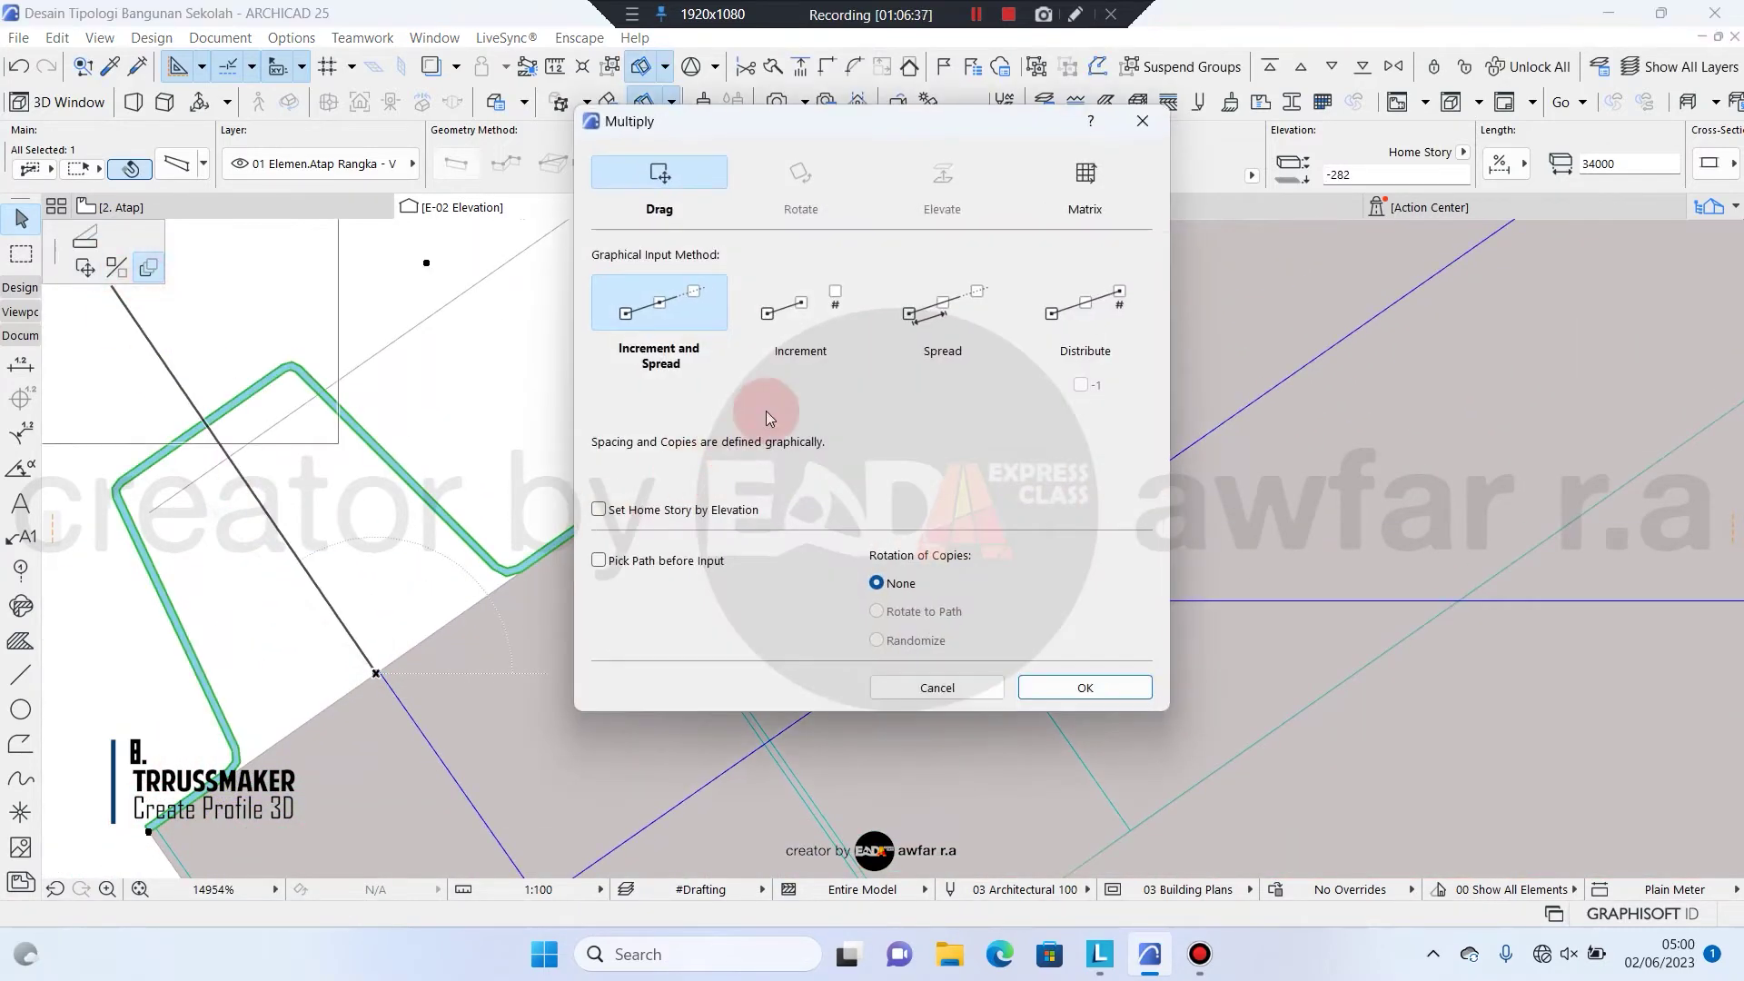
pyautogui.click(1039, 681)
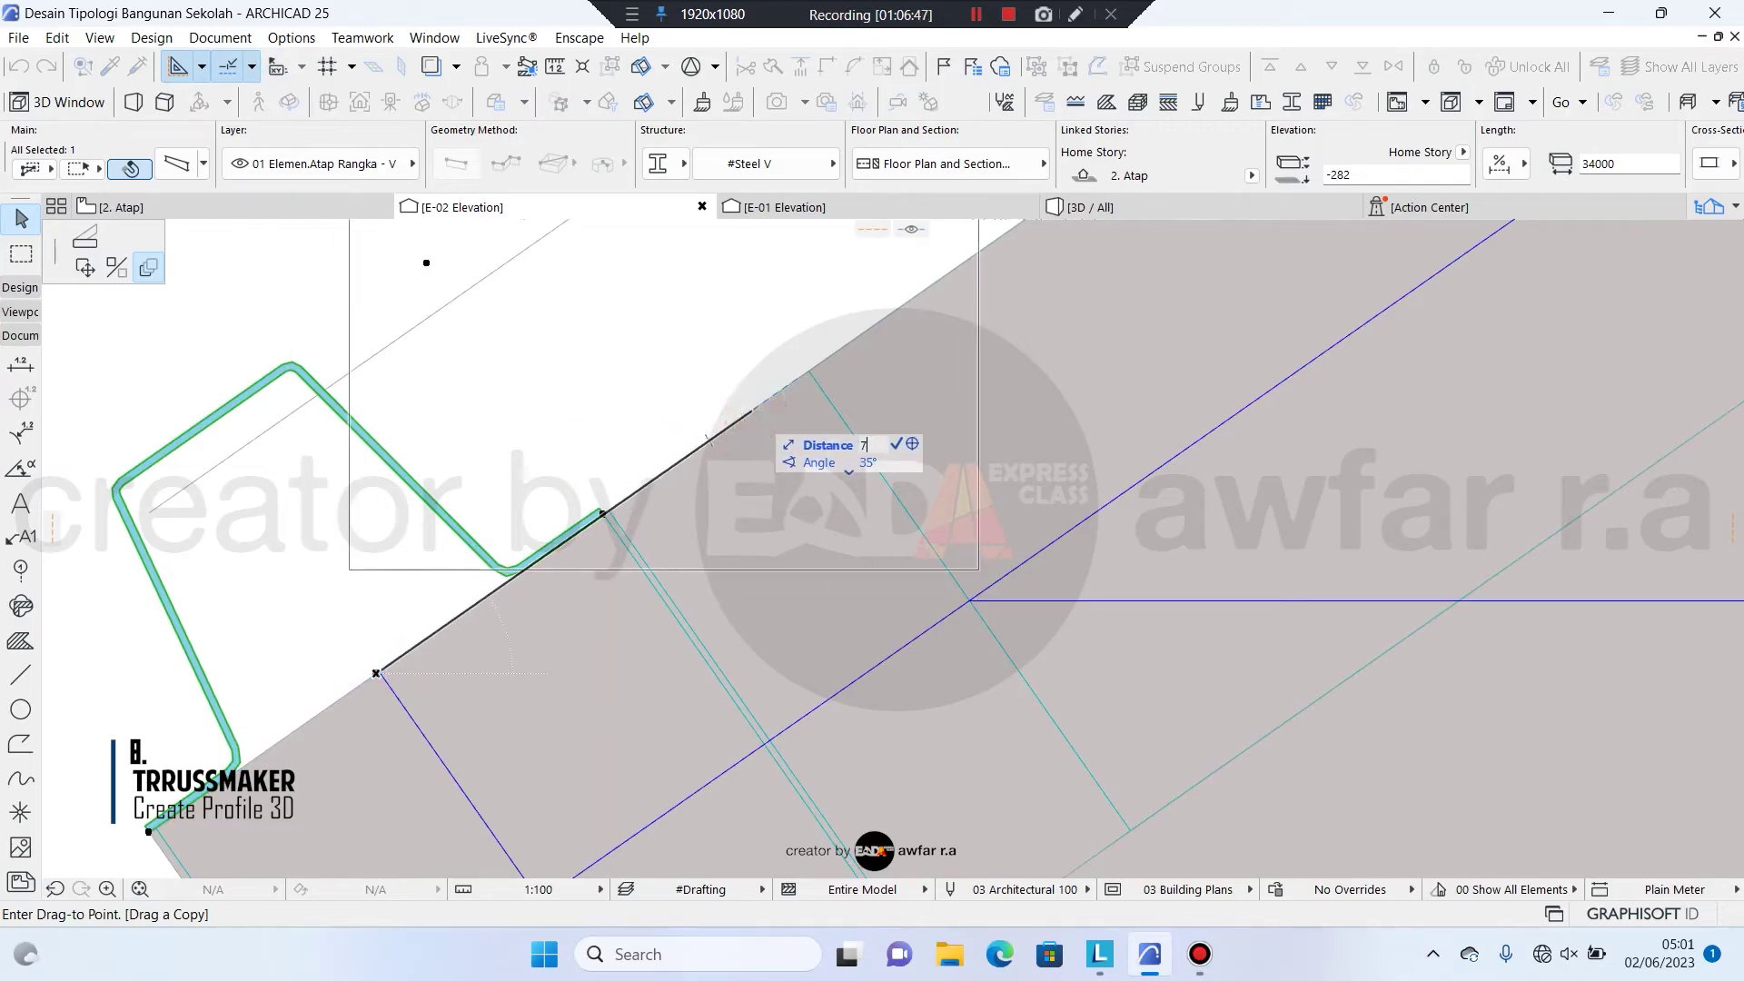
pyautogui.scroll(-12, 1181, 439)
pyautogui.scroll(10, 1072, 238)
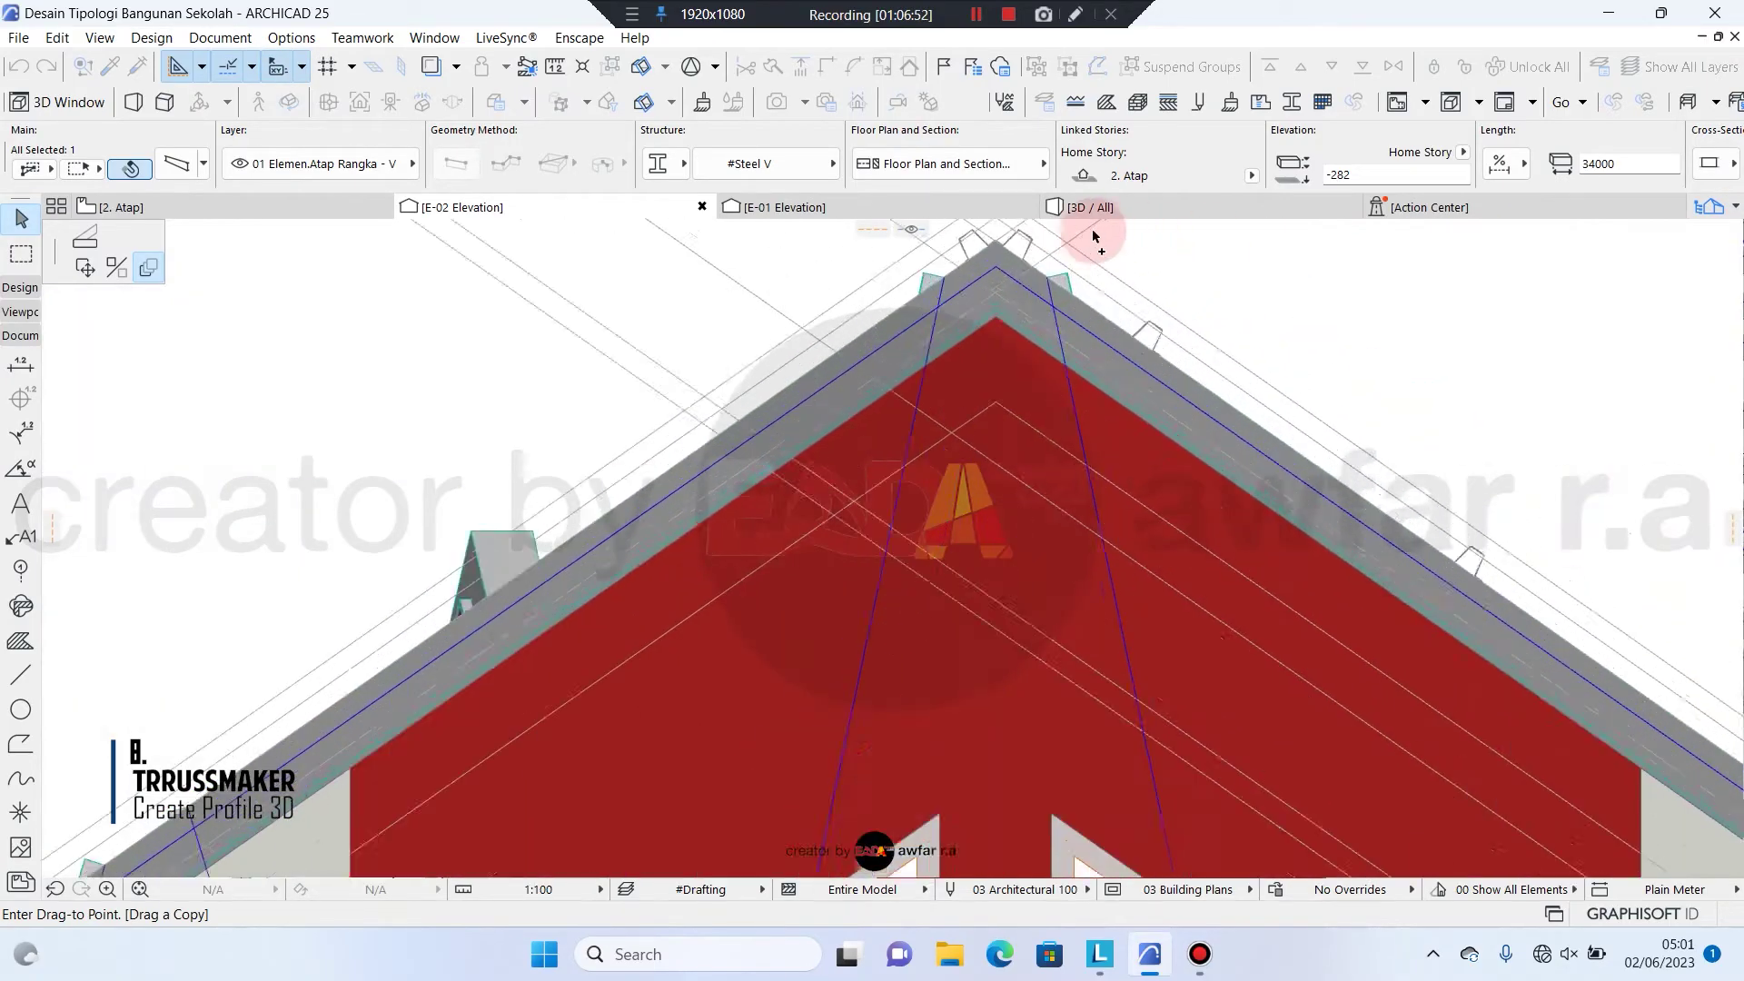
pyautogui.scroll(3, 864, 459)
pyautogui.click(845, 418)
pyautogui.scroll(-15, 922, 313)
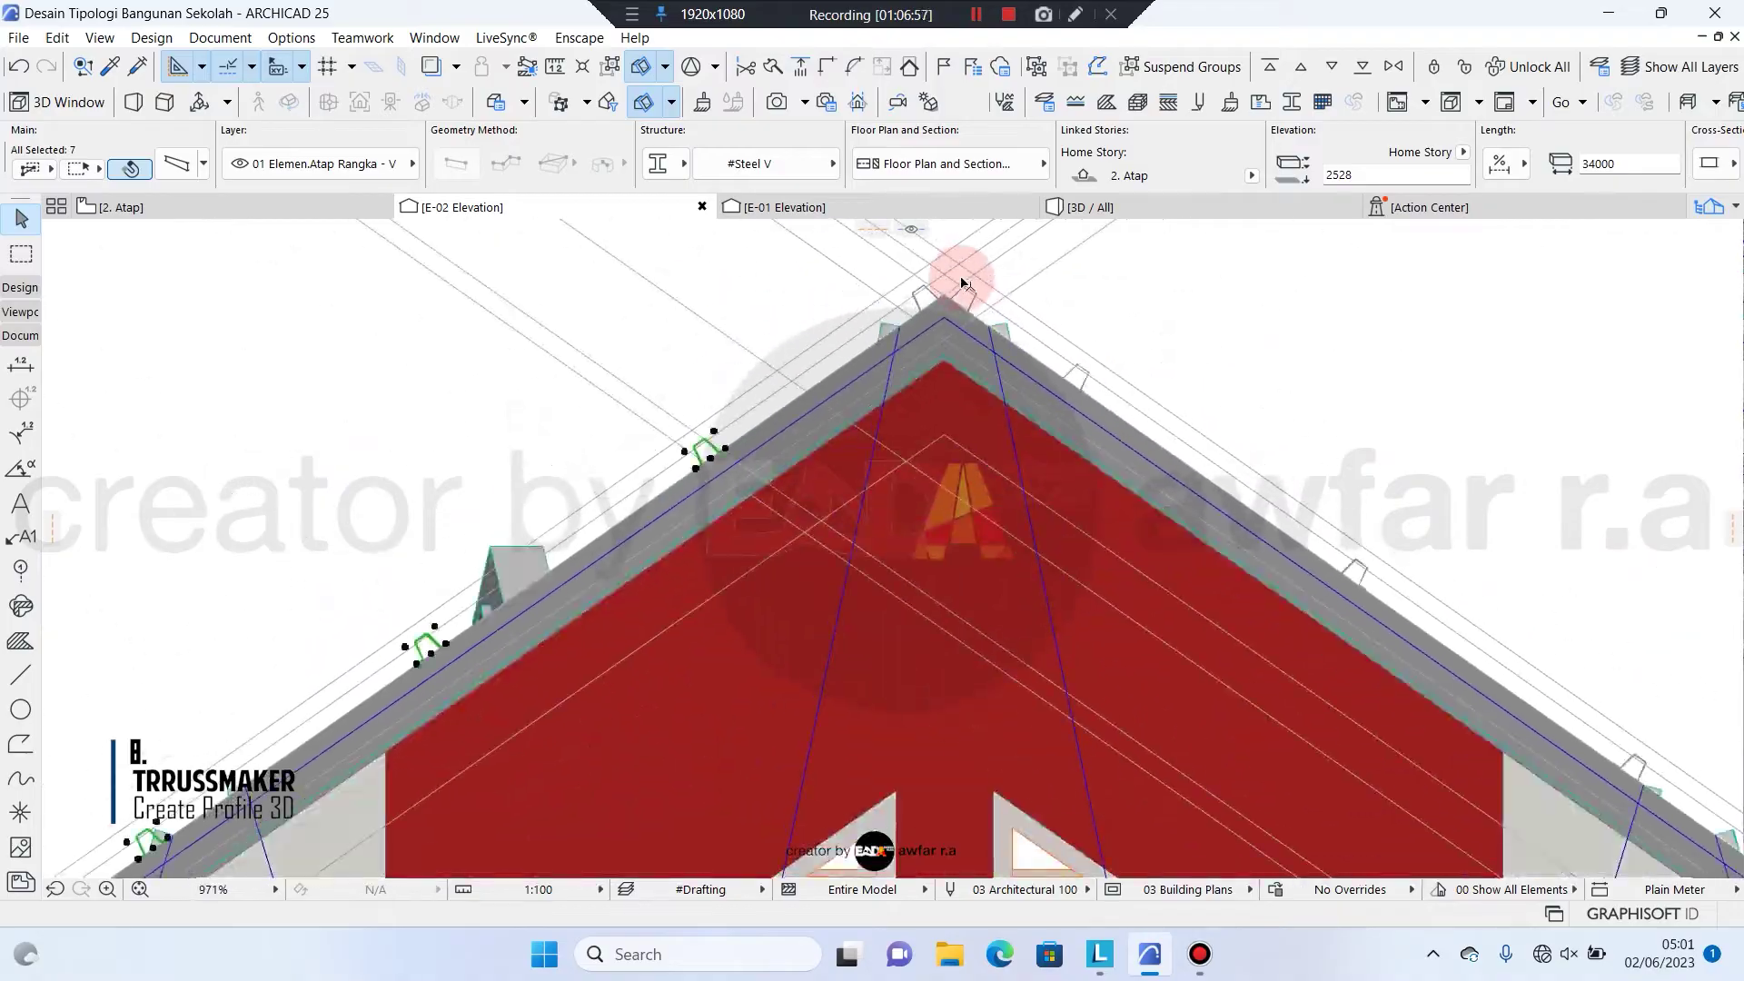
pyautogui.press('Escape')
# Examine the V beams on both roof slopes and their gable overhangs in the 3D view
pyautogui.click(1116, 210)
pyautogui.keyDown('shift'); pyautogui.moveTo(709, 427); pyautogui.dragTo(256, 276, button='middle'); pyautogui.keyUp('shift')
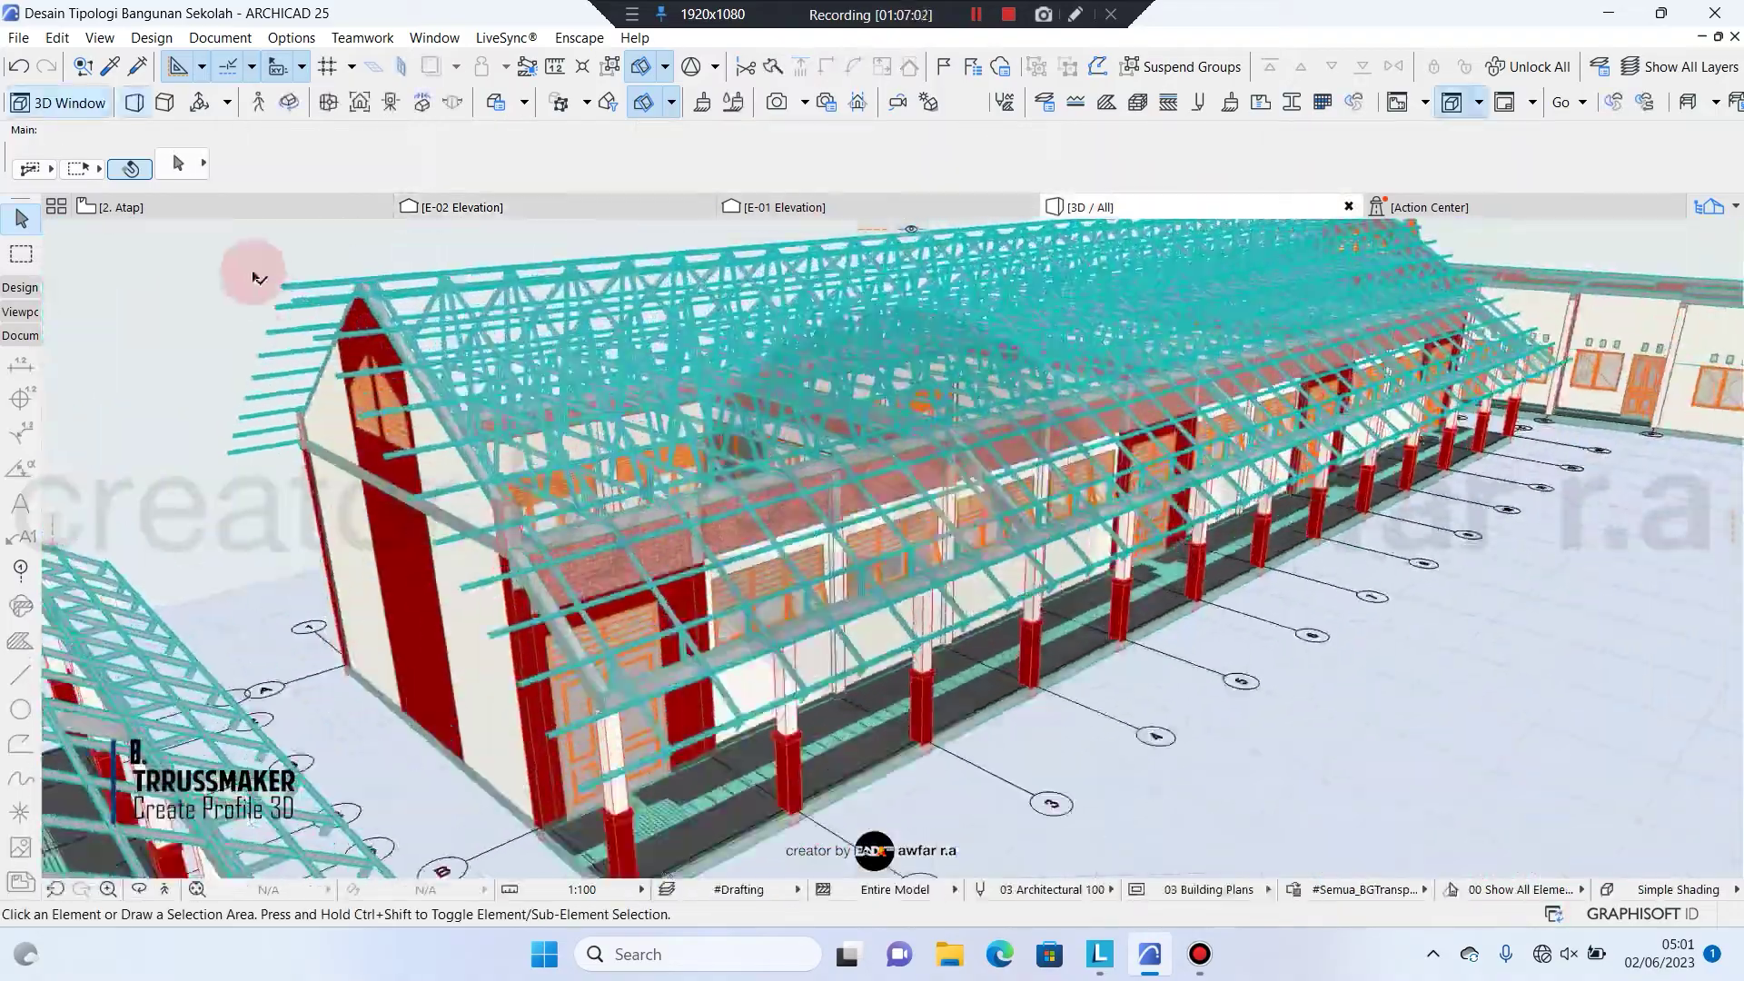
pyautogui.scroll(5, 332, 341)
pyautogui.keyDown('shift'); pyautogui.moveTo(341, 355); pyautogui.dragTo(281, 401, button='middle'); pyautogui.keyUp('shift')
pyautogui.scroll(-5, 280, 400)
pyautogui.keyDown('shift'); pyautogui.moveTo(364, 491); pyautogui.dragTo(475, 311, button='middle'); pyautogui.keyUp('shift')
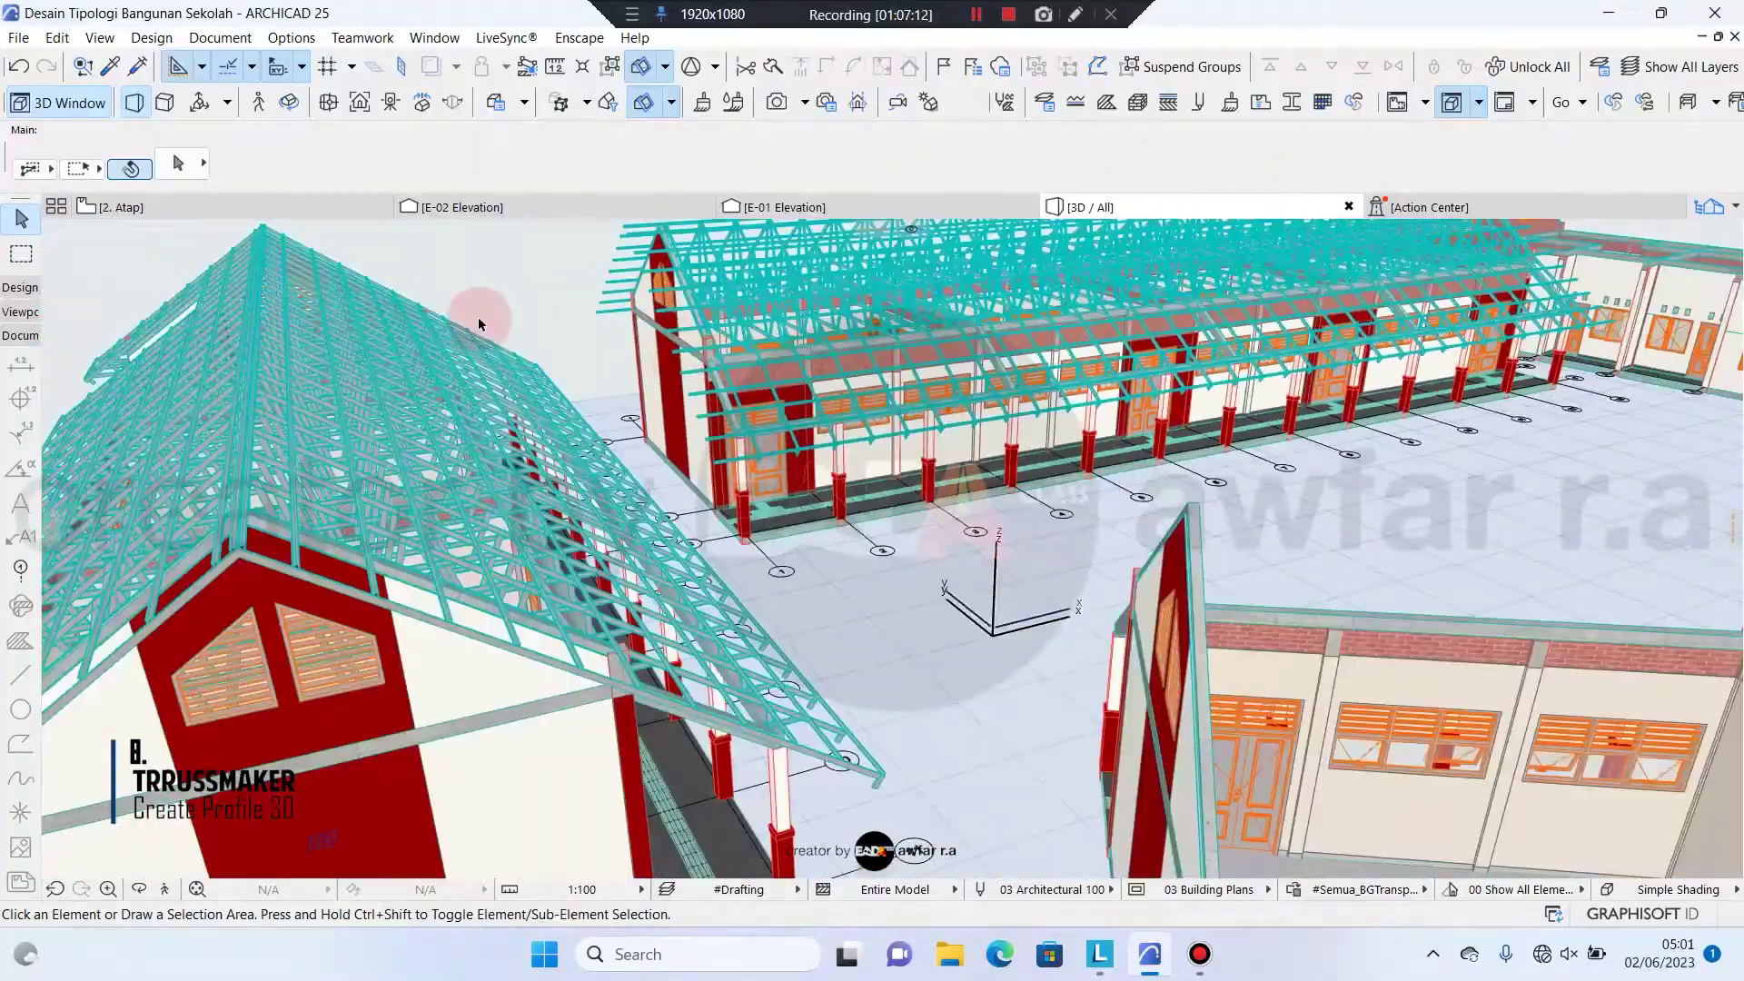
pyautogui.click(790, 208)
pyautogui.click(342, 215)
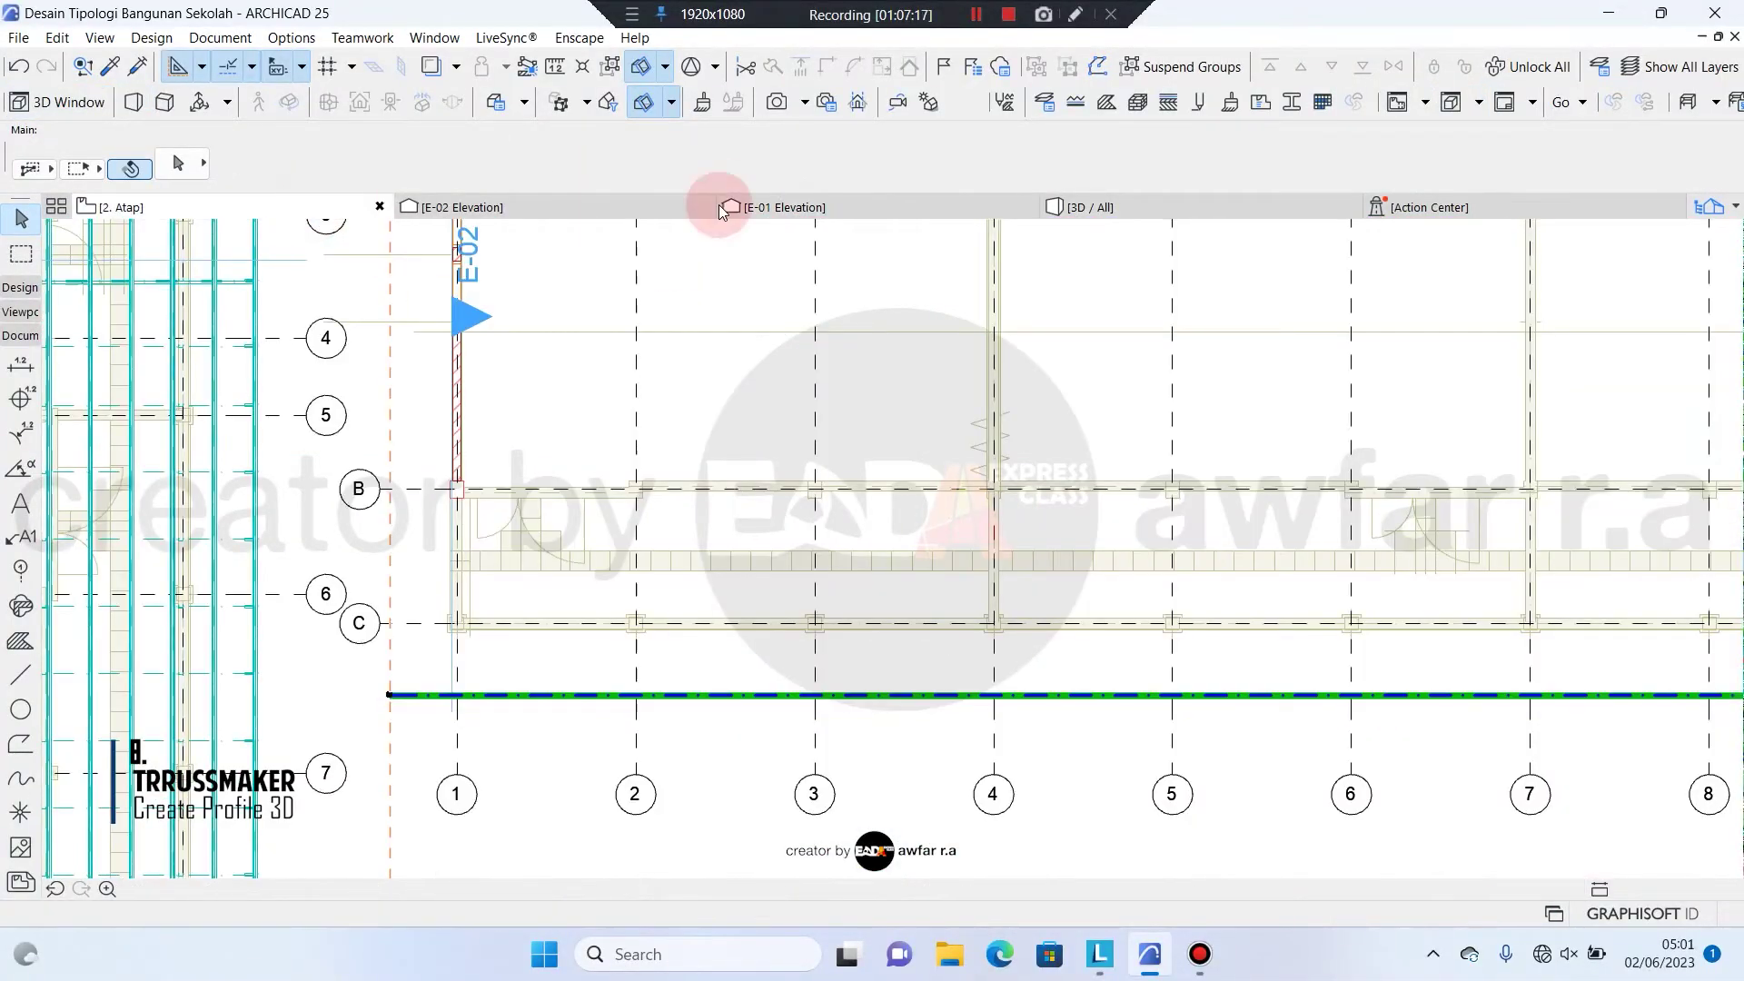
pyautogui.press('F3')
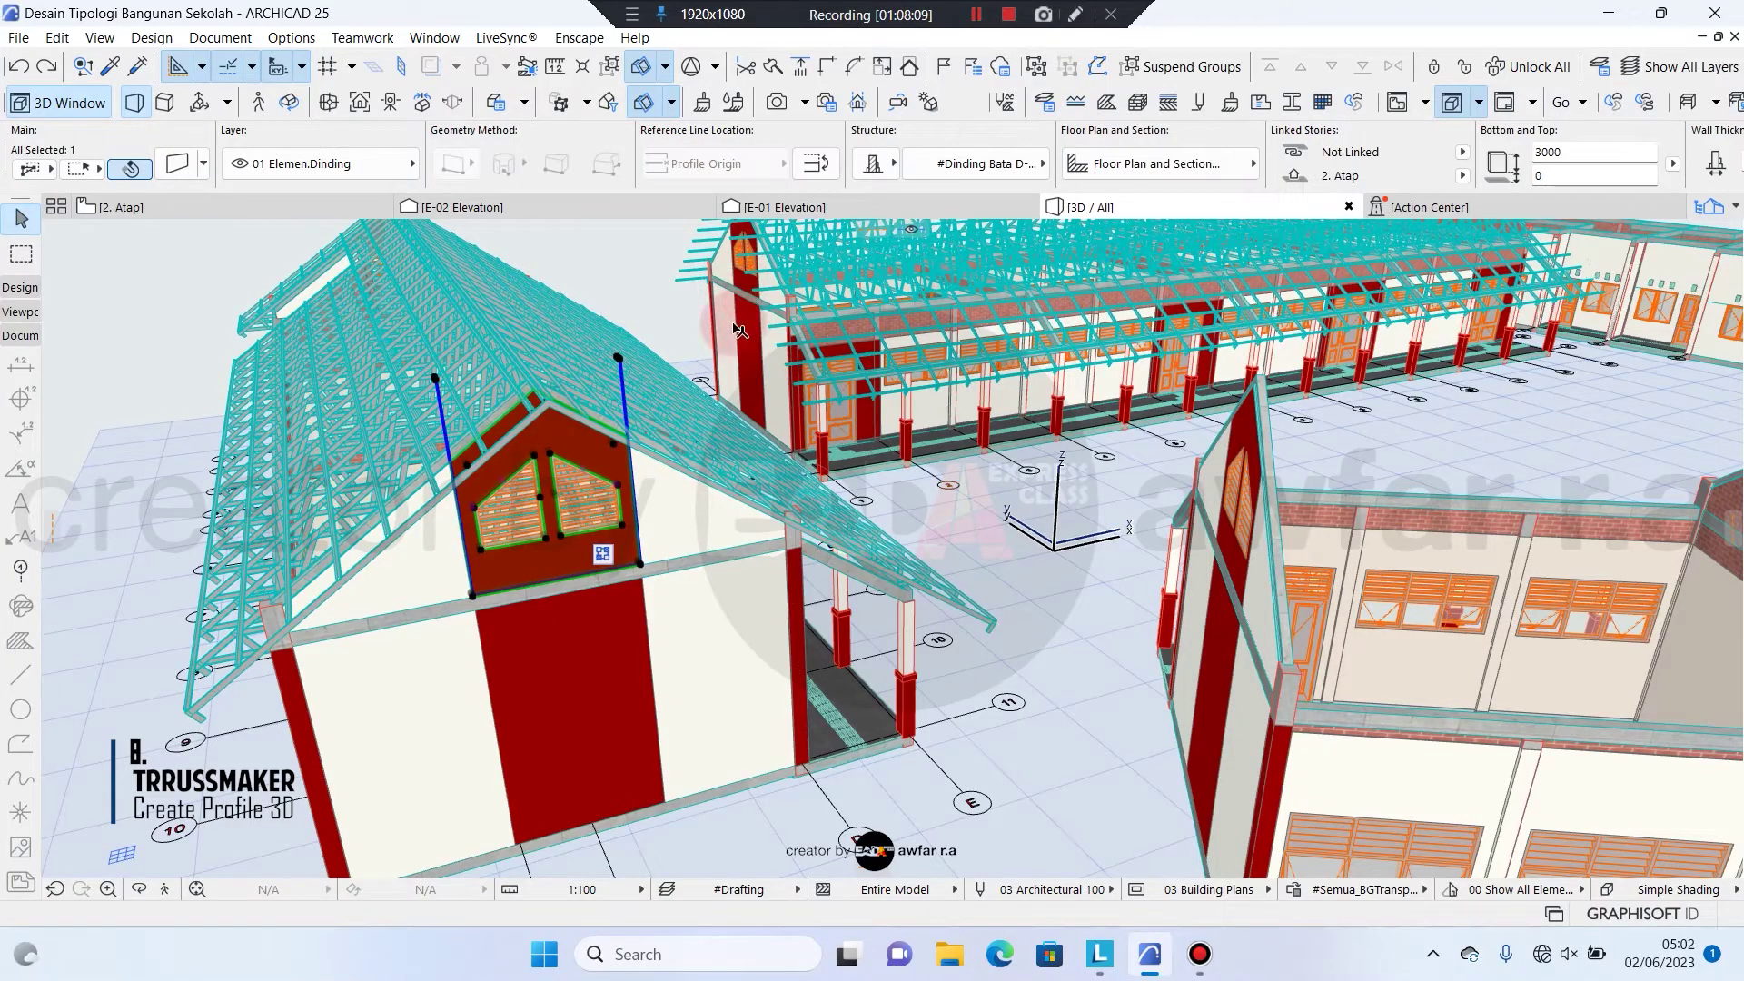
# Move the Truss C3 2RKB from the neighbouring building's gable by its apex to the horizontal building's gable end
pyautogui.click(412, 524)
pyautogui.hotkey('ctrl', 'd')
pyautogui.click(633, 389)
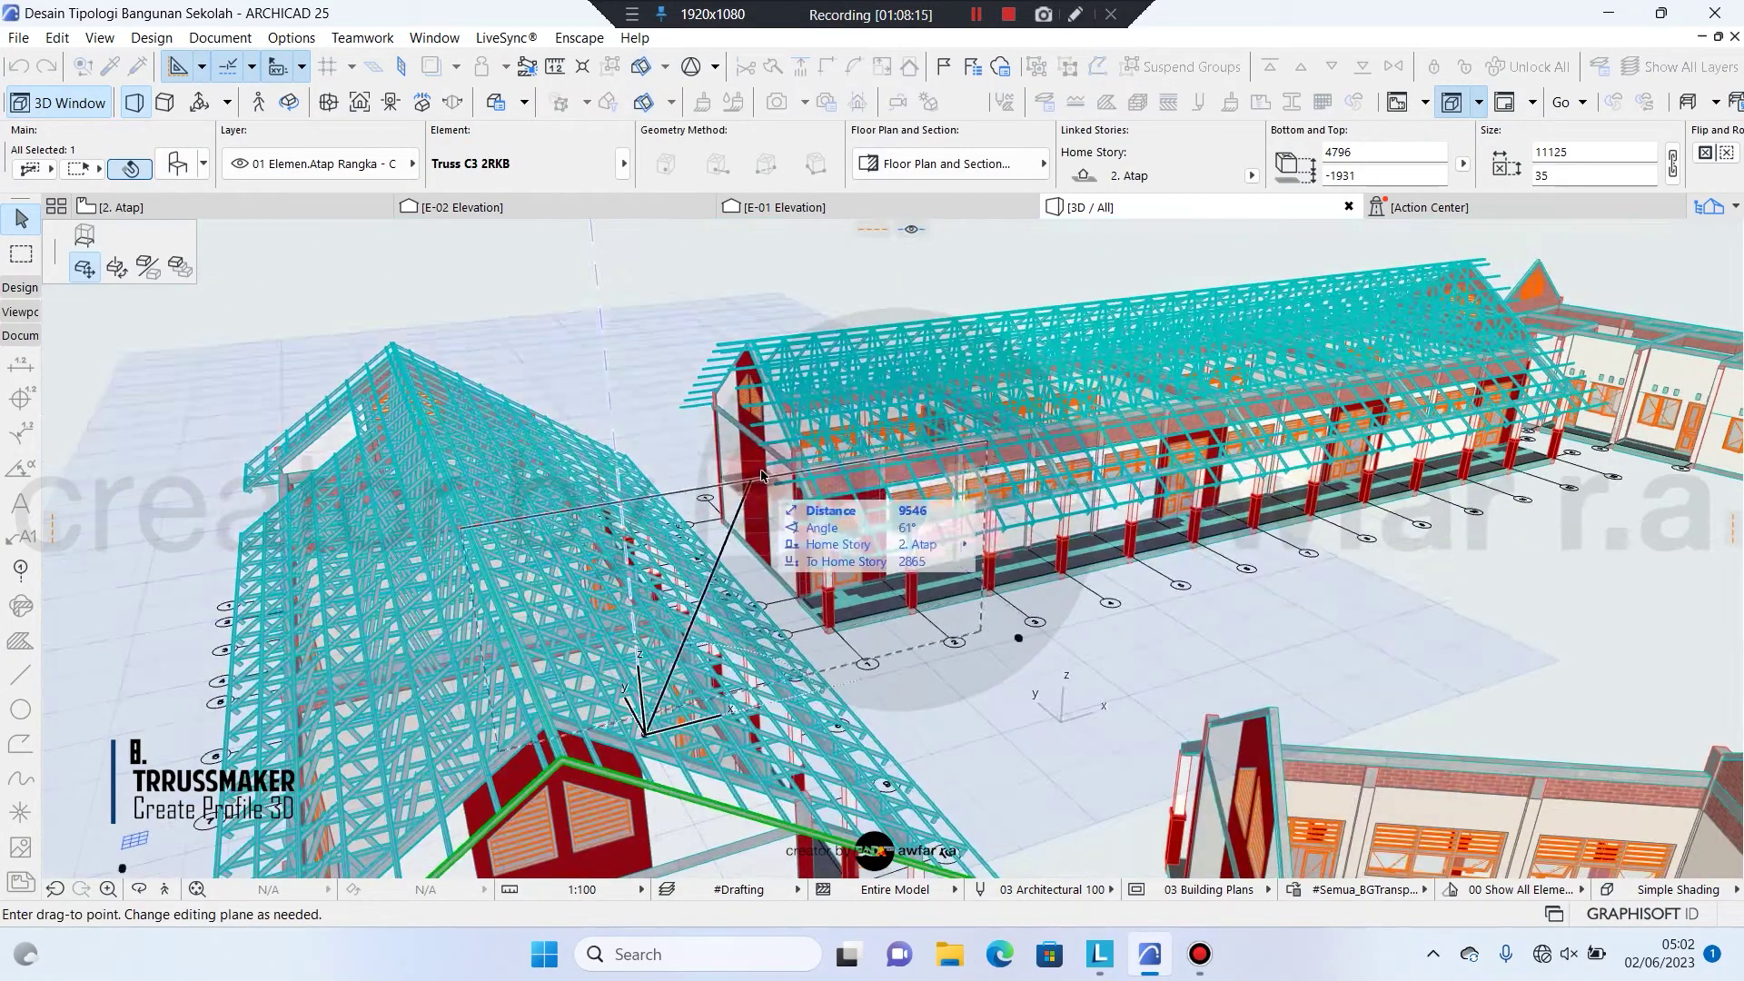
pyautogui.scroll(-5, 688, 348)
pyautogui.scroll(8, 688, 348)
pyautogui.click(688, 348)
pyautogui.scroll(8, 811, 311)
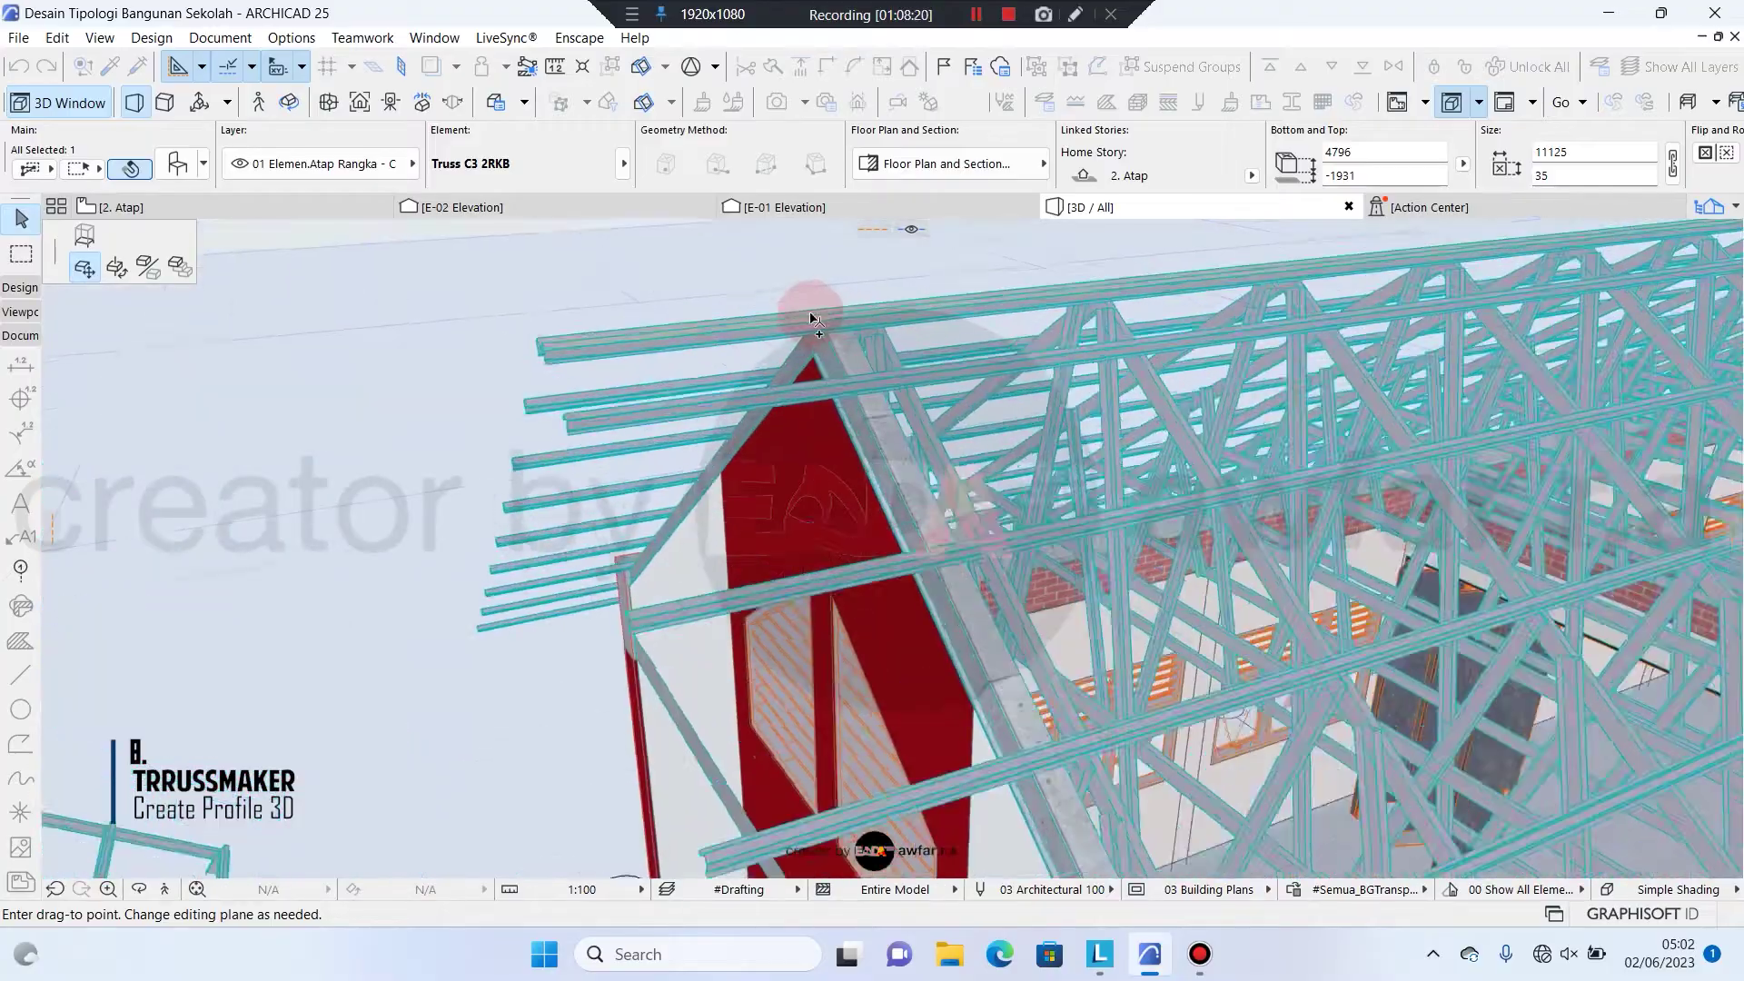
pyautogui.scroll(-5, 884, 329)
pyautogui.scroll(4, 635, 416)
pyautogui.scroll(6, 635, 416)
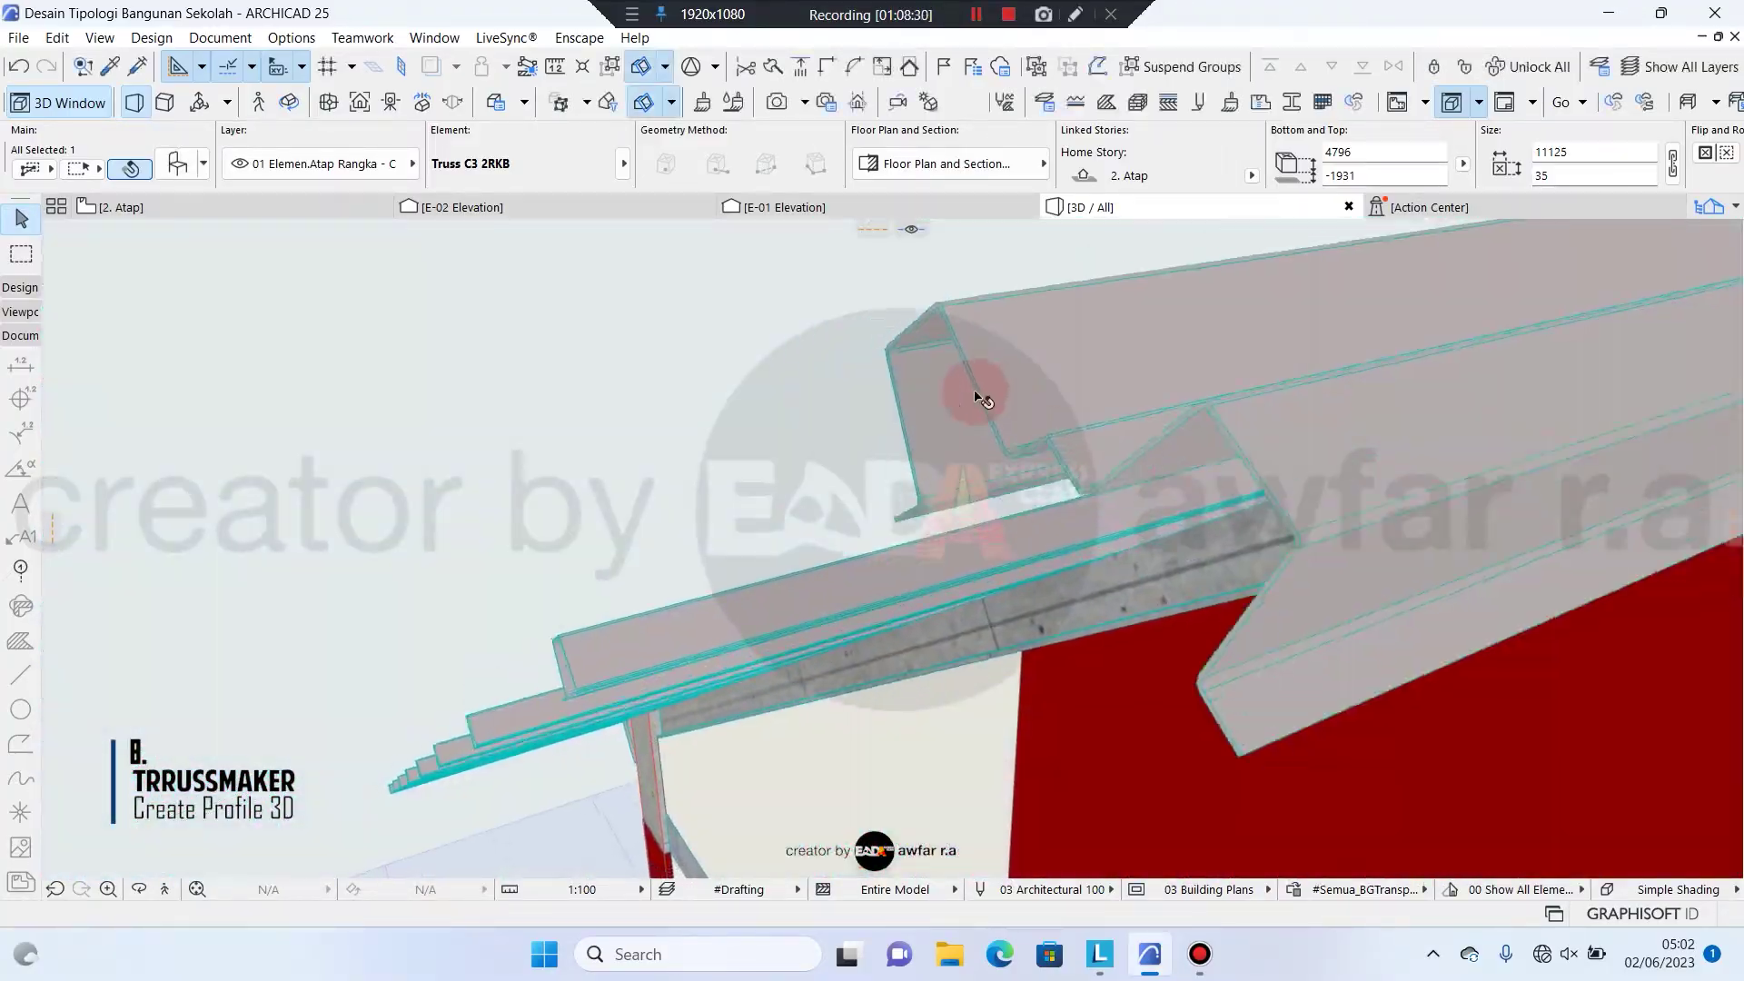
# Rotate the moved truss about its apex so that it stands parallel to the horizontal building's gable wall
pyautogui.scroll(-6, 909, 400)
pyautogui.click(751, 421)
pyautogui.scroll(10, 752, 422)
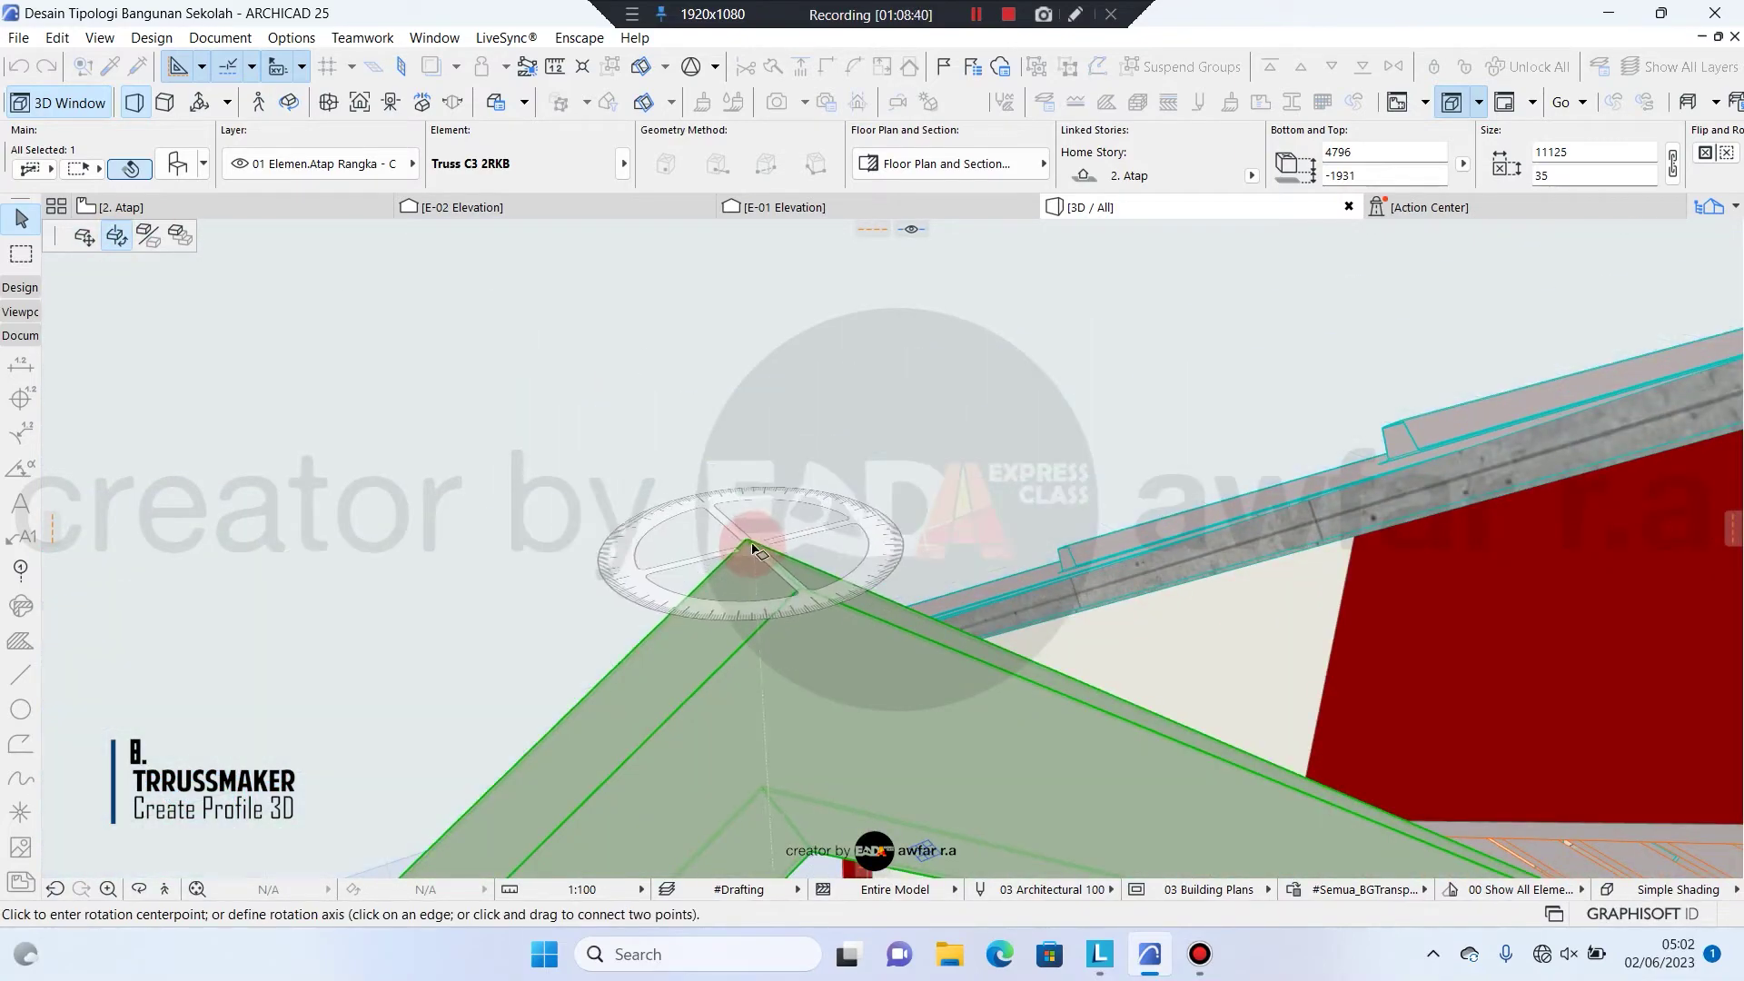
pyautogui.click(747, 542)
pyautogui.click(603, 406)
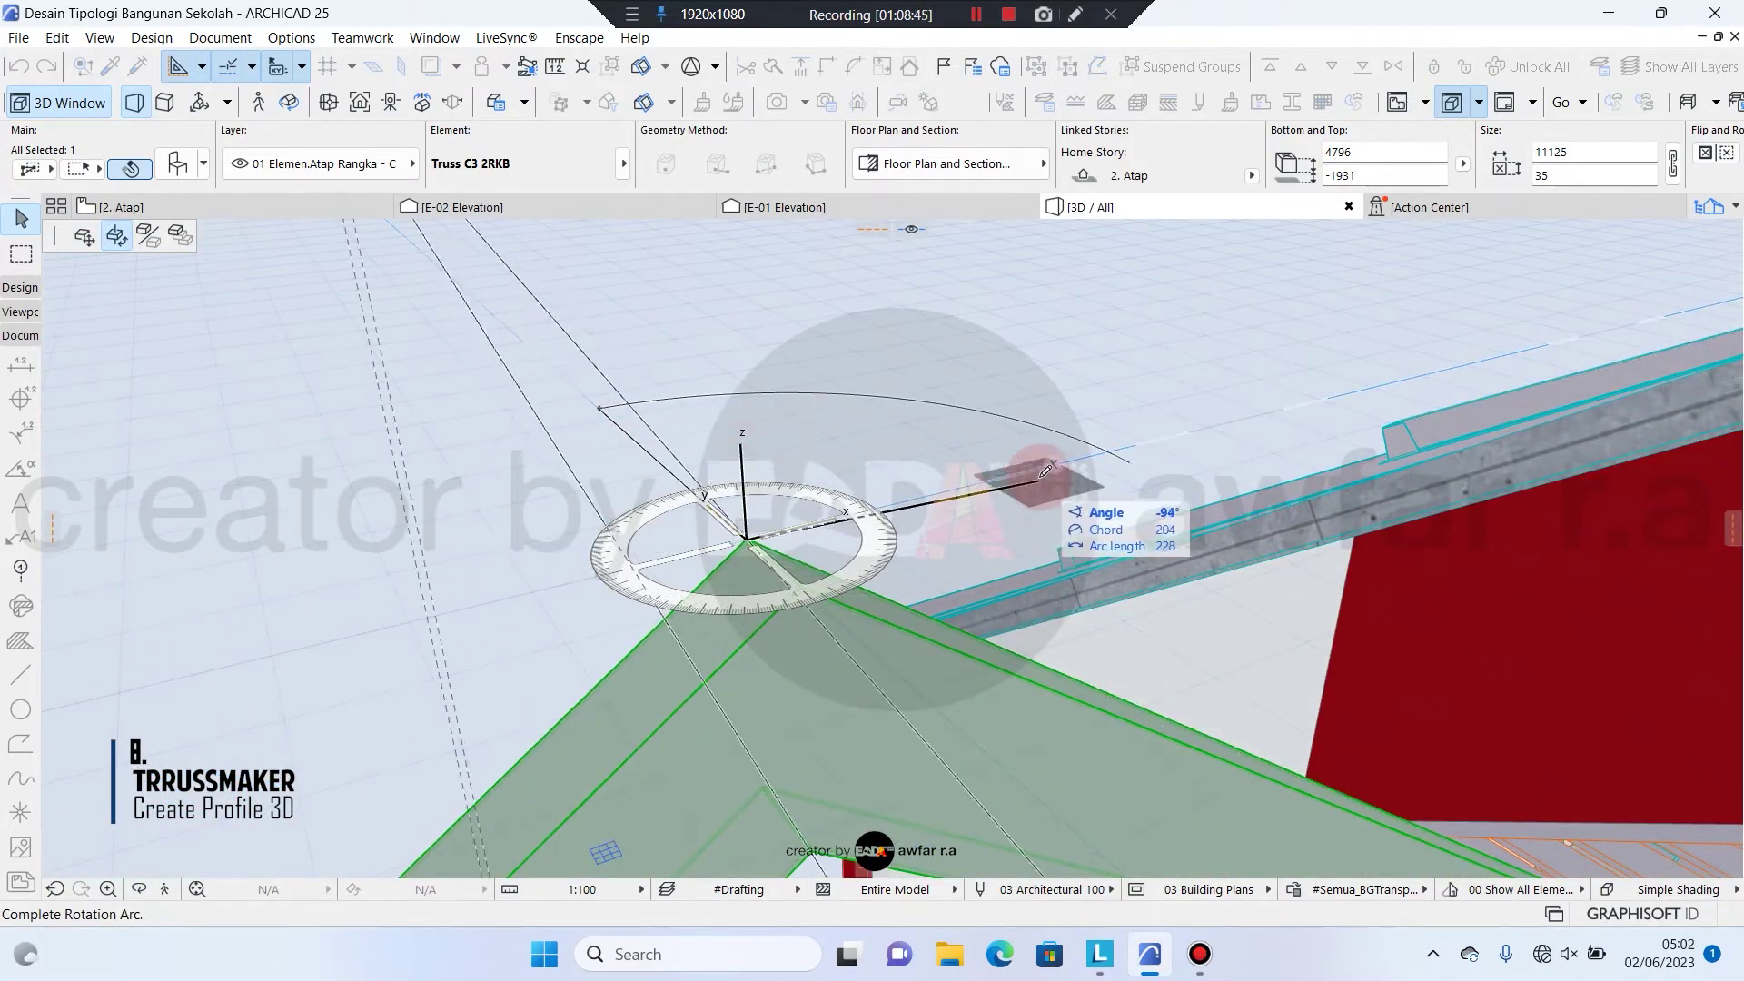
pyautogui.click(1032, 499)
# Examine the rotated truss beside the gable and compare its eaves end with the V beam and truss connections on the neighbouring roof
pyautogui.scroll(-5, 819, 438)
pyautogui.scroll(-5, 842, 395)
pyautogui.scroll(12, 654, 498)
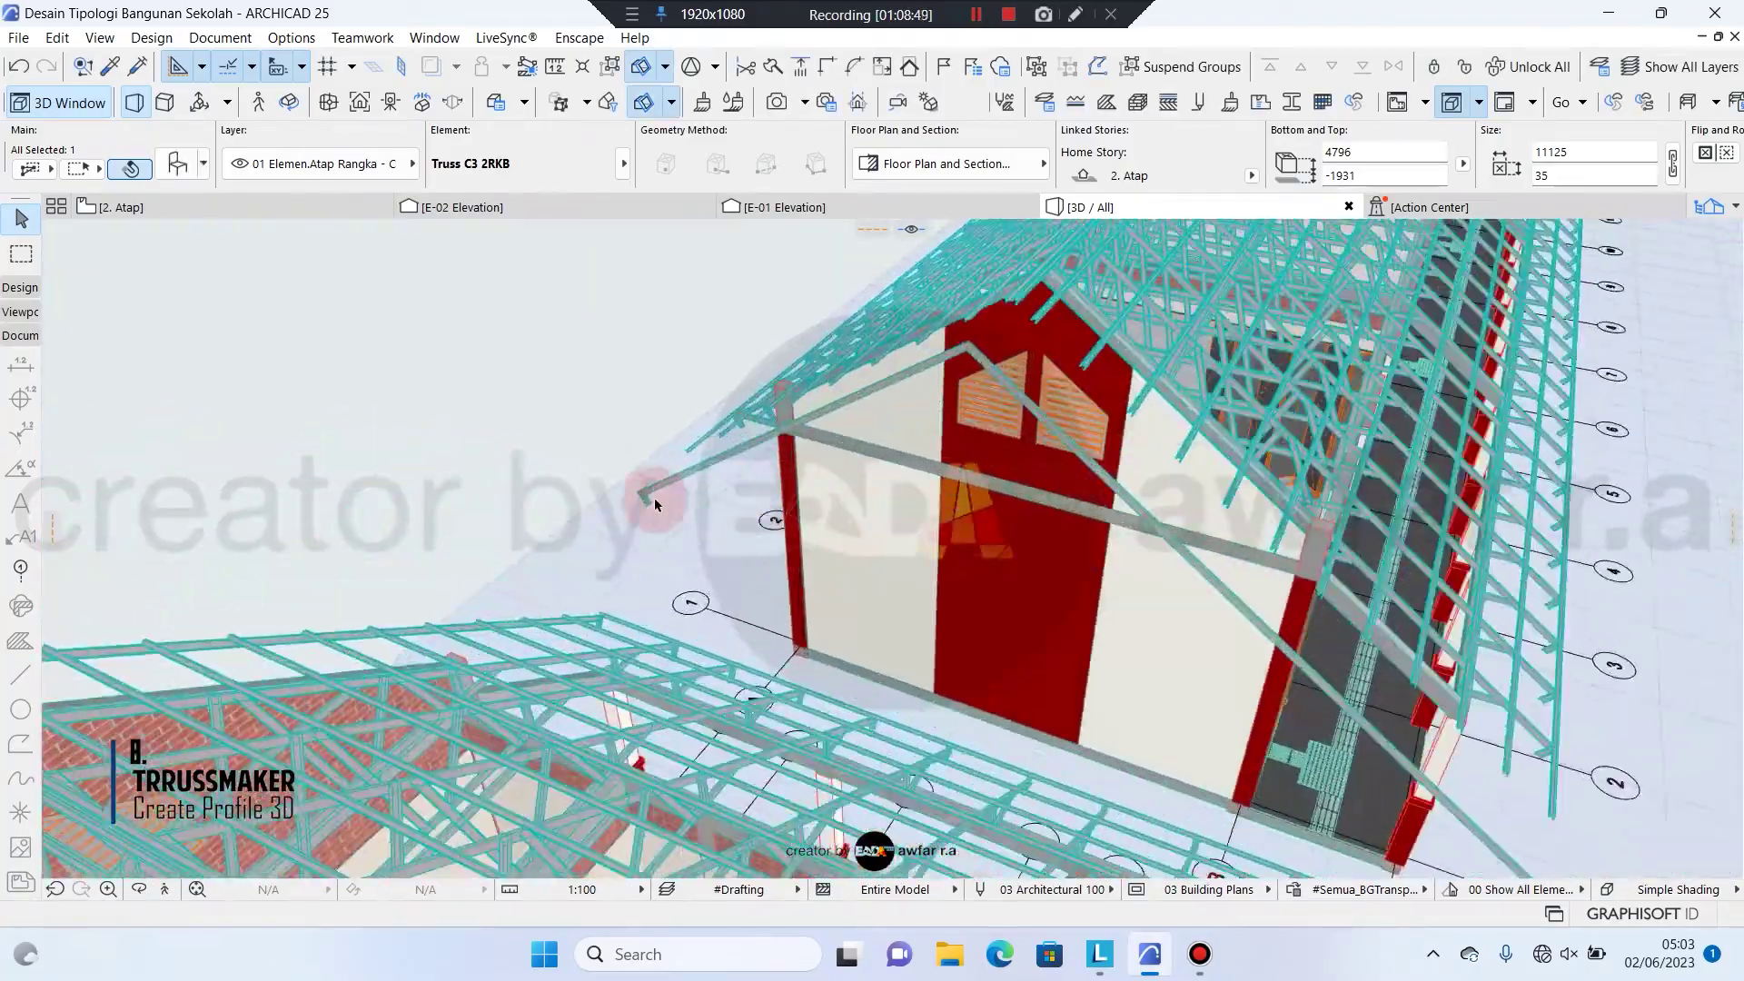
pyautogui.scroll(-5, 770, 491)
pyautogui.moveTo(788, 520); pyautogui.dragTo(331, 428, button='middle')
pyautogui.scroll(-3, 883, 407)
pyautogui.scroll(-4, 886, 406)
pyautogui.scroll(10, 582, 444)
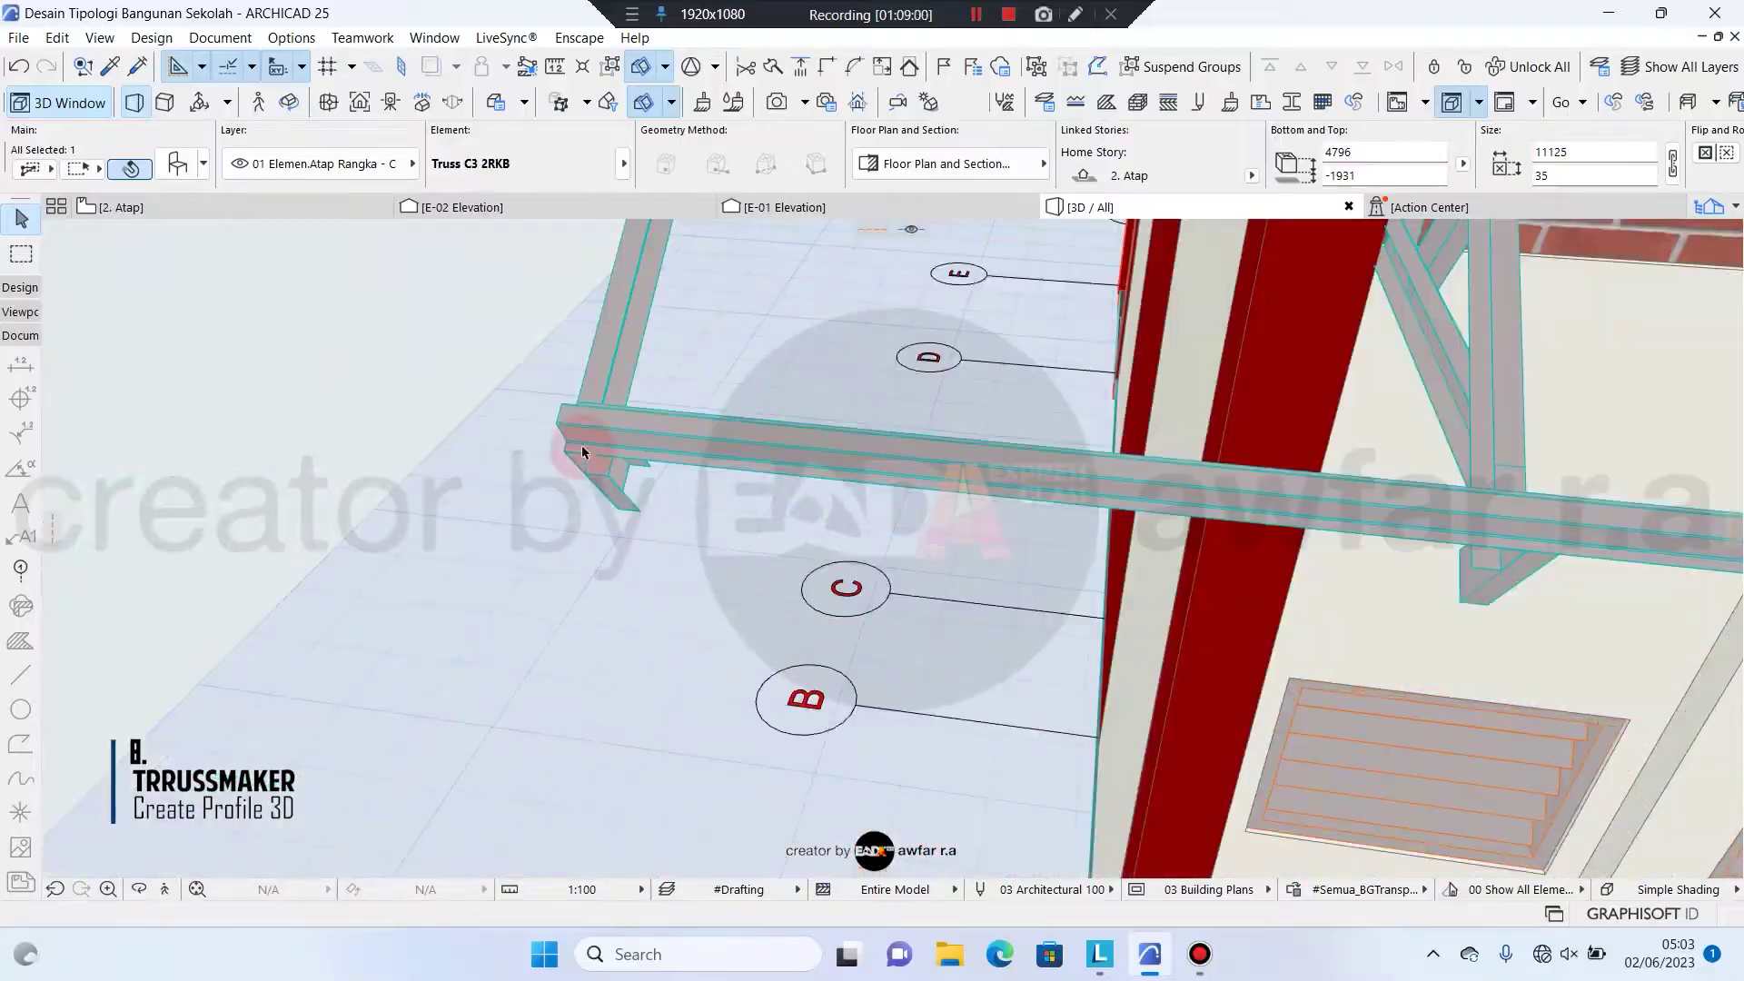
pyautogui.scroll(-5, 550, 522)
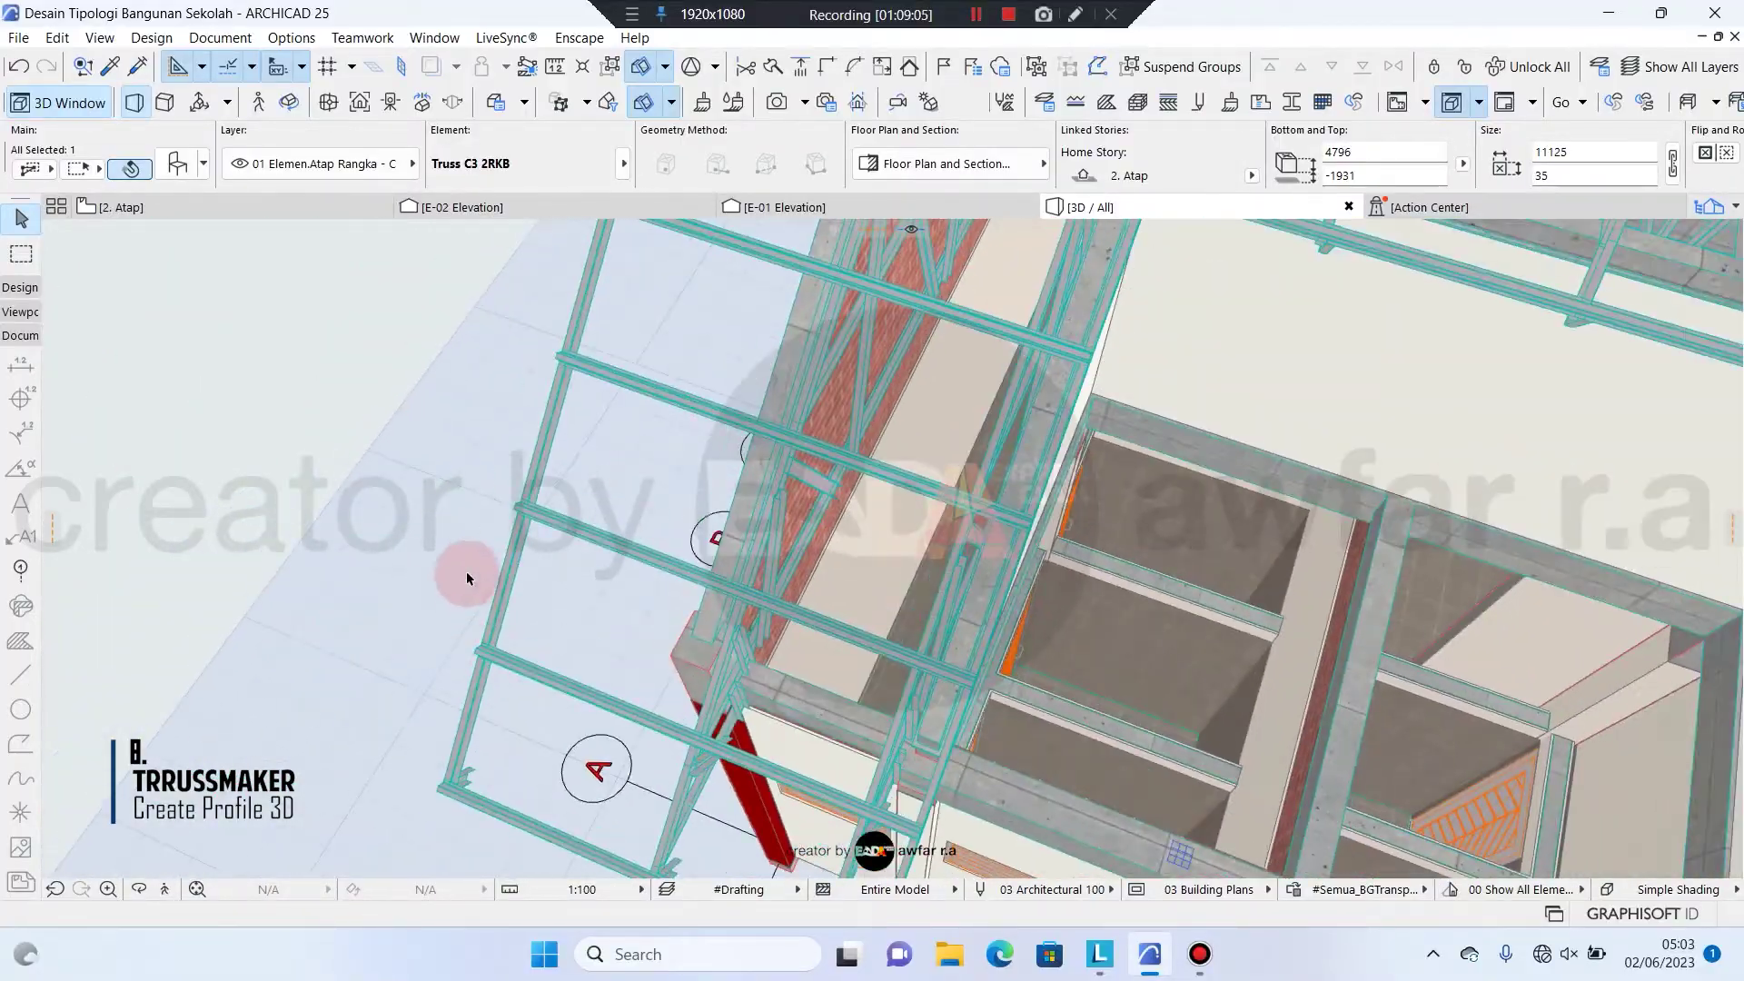
pyautogui.scroll(10, 802, 287)
pyautogui.scroll(-3, 845, 584)
pyautogui.keyDown('shift'); pyautogui.moveTo(845, 584); pyautogui.dragTo(1199, 617, button='middle'); pyautogui.keyUp('shift')
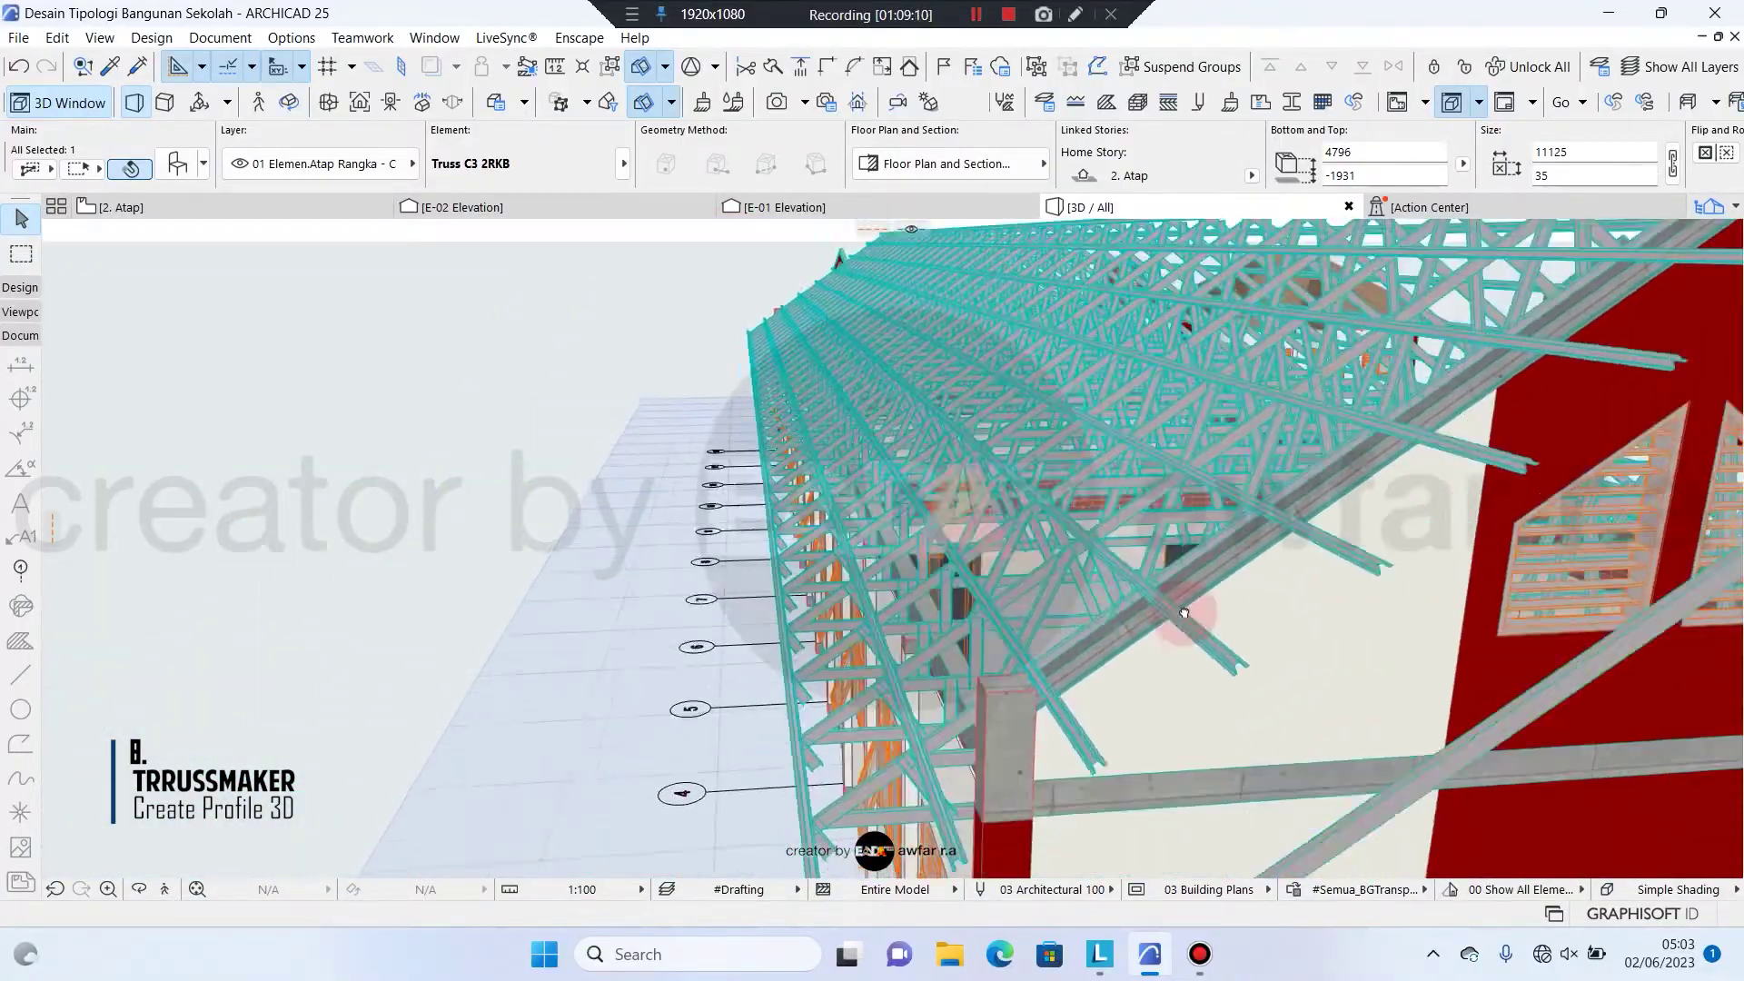
pyautogui.scroll(5, 1220, 783)
pyautogui.keyDown('shift'); pyautogui.moveTo(1219, 783); pyautogui.dragTo(1288, 629, button='middle'); pyautogui.keyUp('shift')
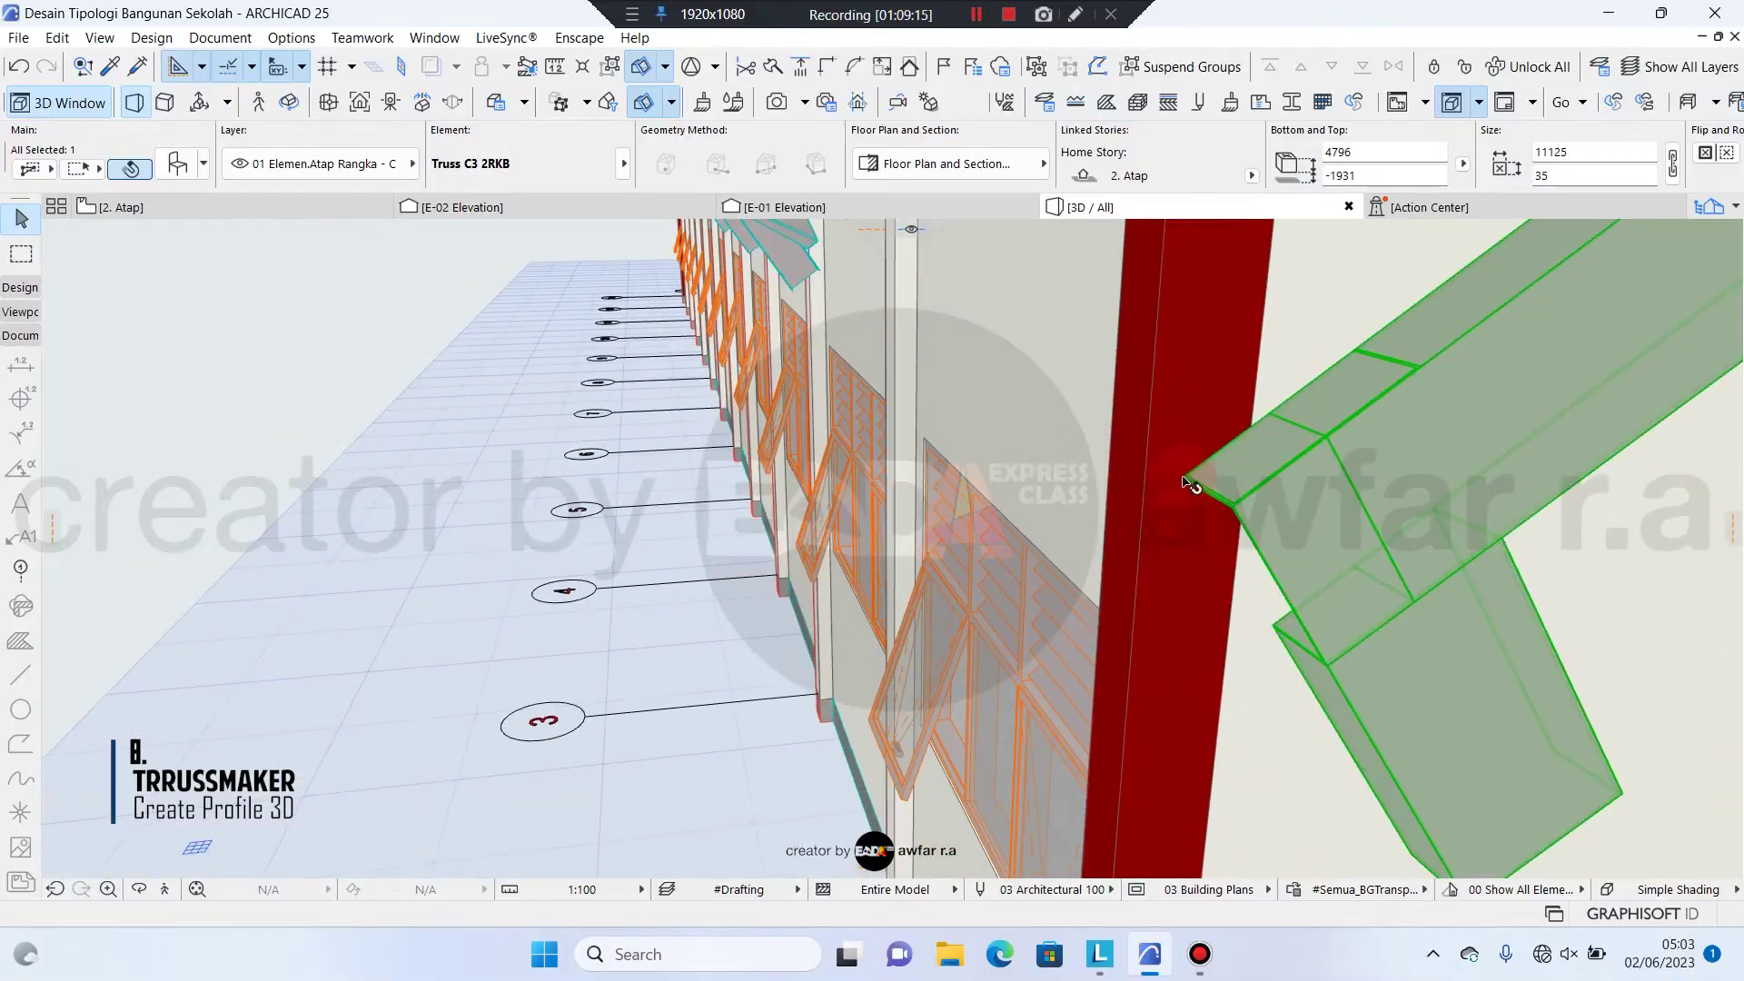
# Move the Truss C3 2RKB by its eaves corner onto the matching corner of the V beam at the gable overhang
pyautogui.scroll(3, 1190, 484)
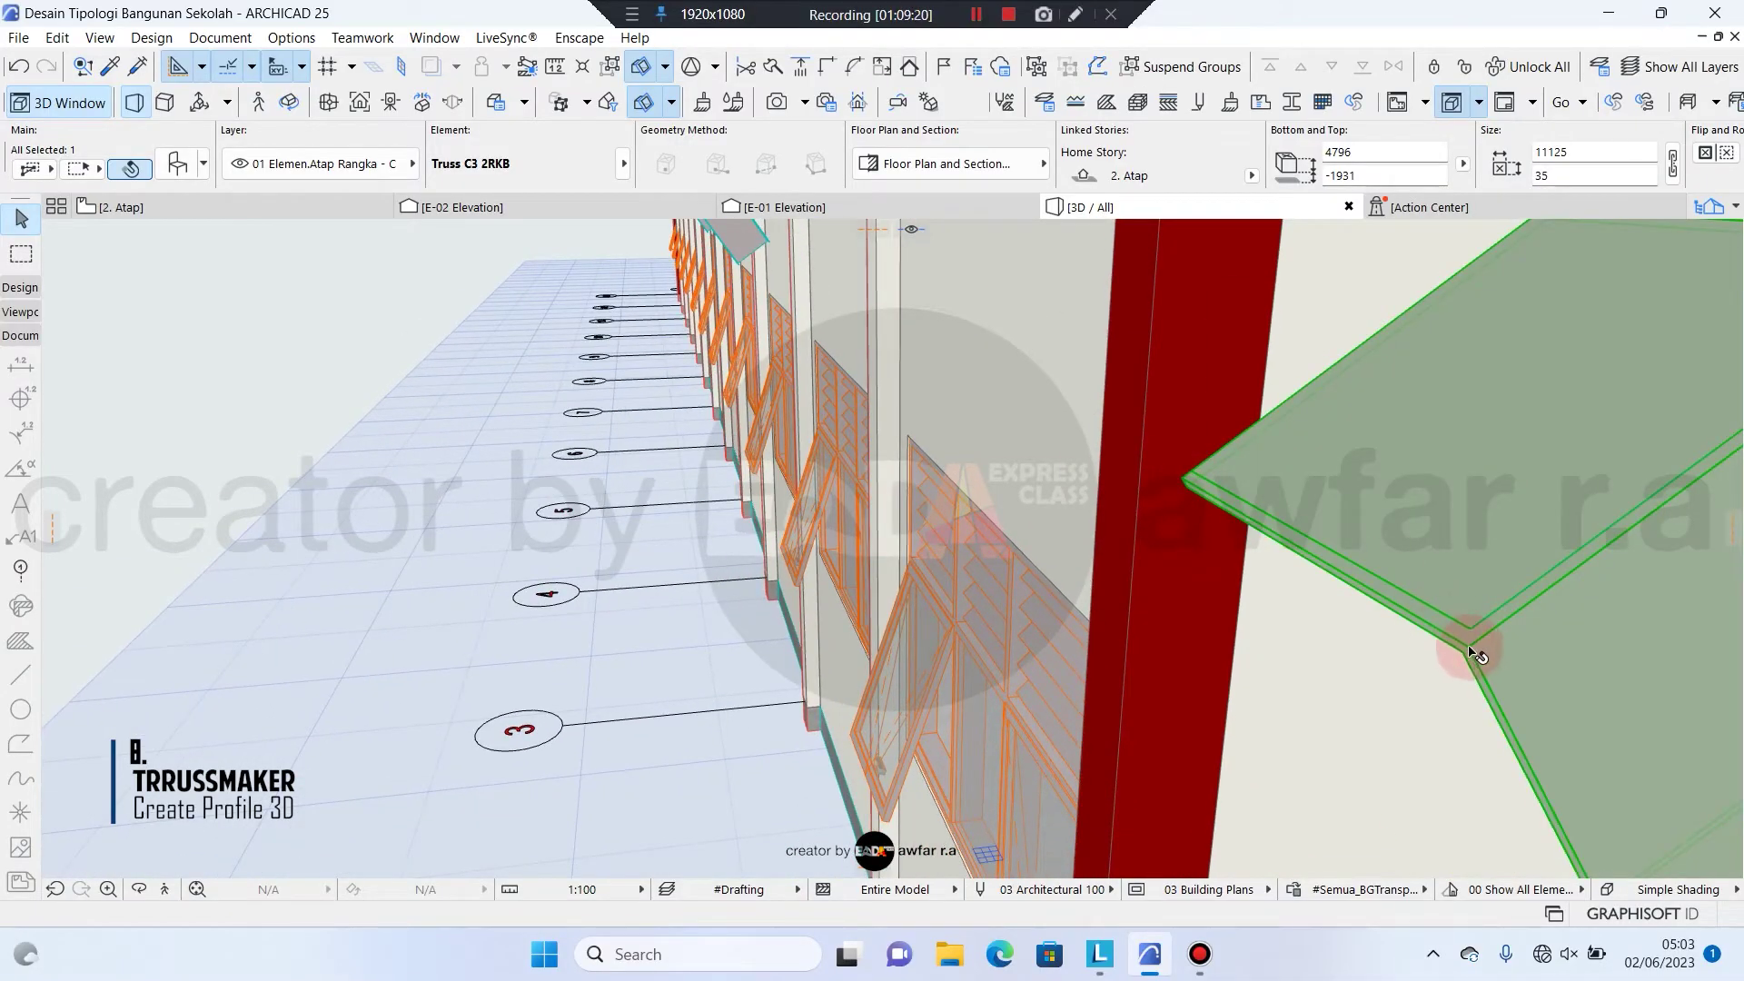
pyautogui.click(1476, 652)
pyautogui.keyDown('shift'); pyautogui.moveTo(851, 418); pyautogui.dragTo(1140, 465, button='middle'); pyautogui.keyUp('shift')
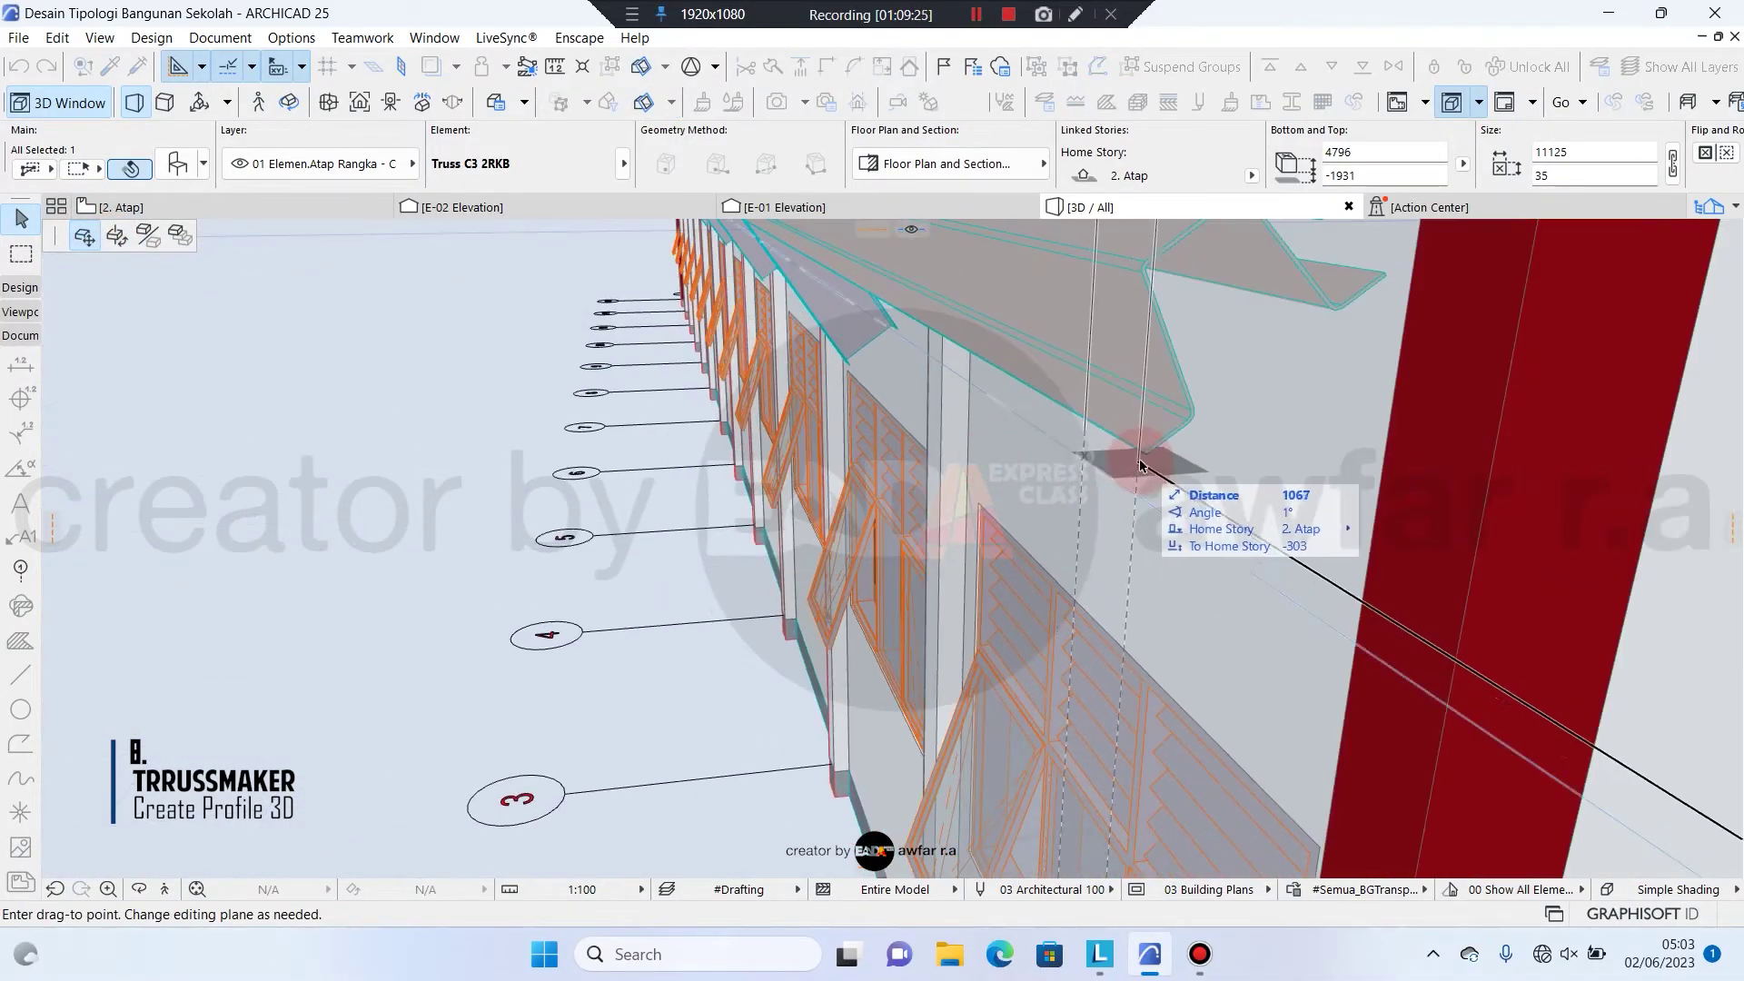
pyautogui.click(1146, 454)
pyautogui.scroll(2, 1166, 447)
pyautogui.scroll(-2, 1167, 462)
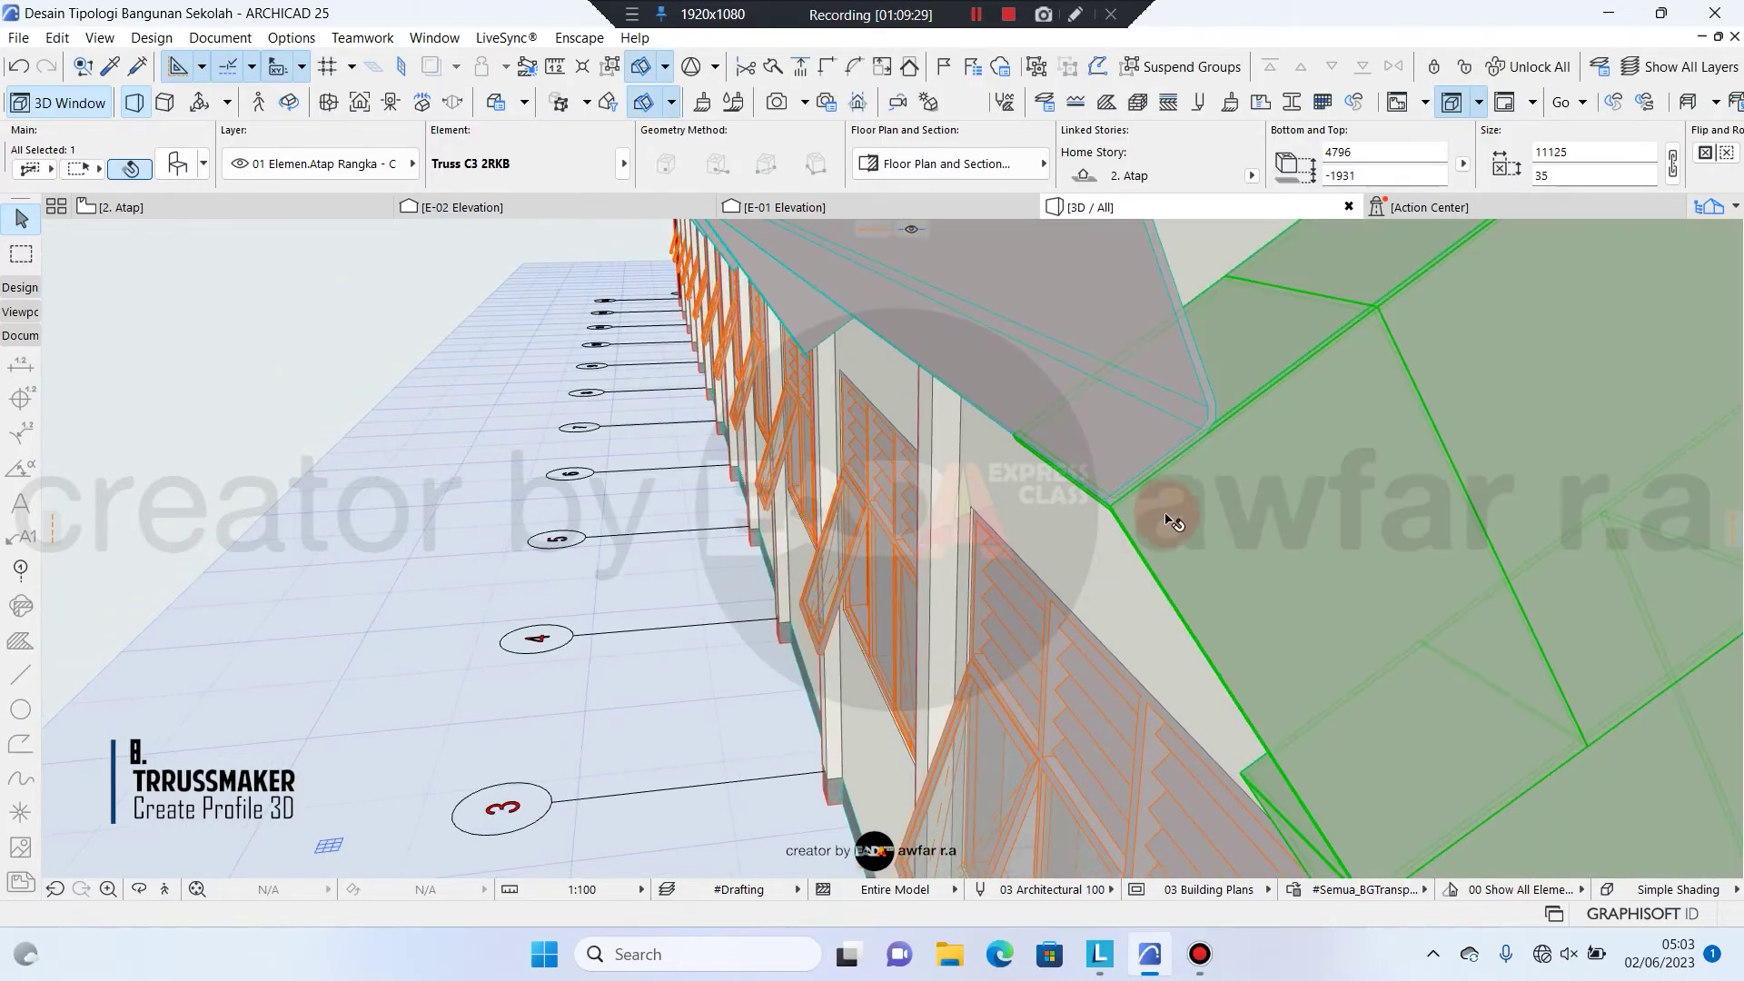
pyautogui.press('Escape')
# Examine how the end truss's lower end meets the V beams at the veranda side of the gable
pyautogui.scroll(-5, 1078, 588)
pyautogui.keyDown('shift'); pyautogui.moveTo(1078, 588); pyautogui.dragTo(865, 709, button='middle'); pyautogui.keyUp('shift')
pyautogui.scroll(4, 862, 721)
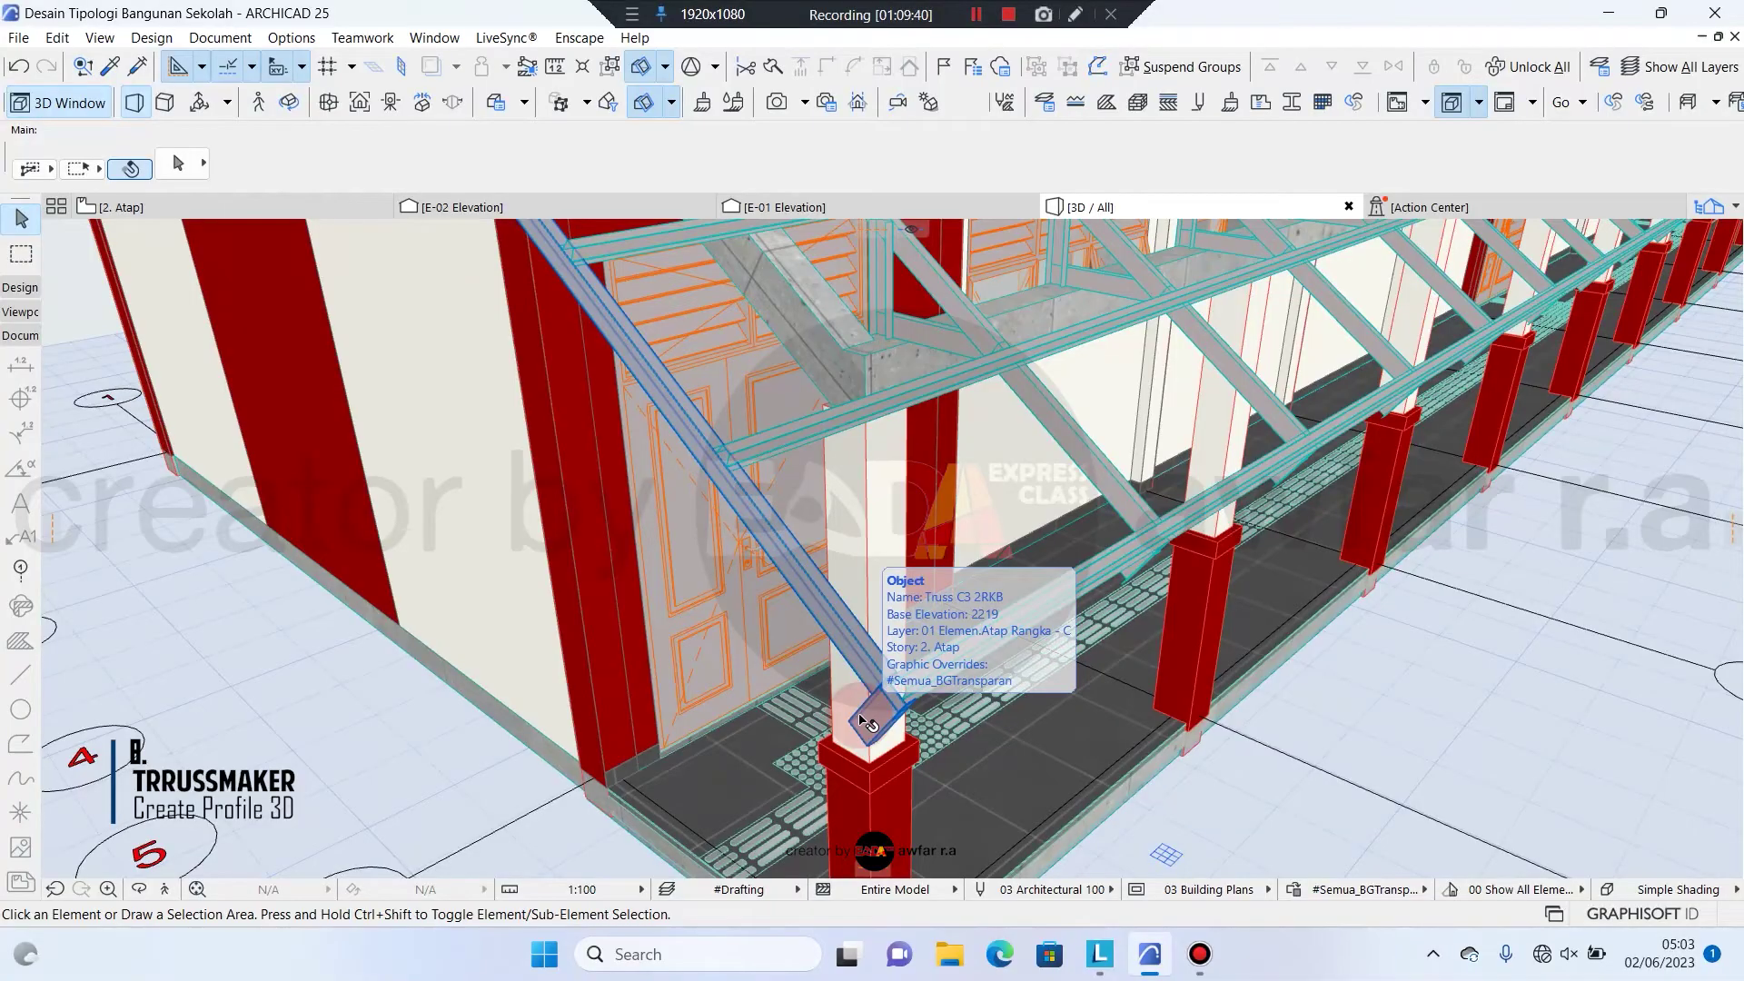
pyautogui.scroll(5, 864, 722)
pyautogui.keyDown('shift'); pyautogui.moveTo(903, 608); pyautogui.dragTo(739, 643, button='middle'); pyautogui.keyUp('shift')
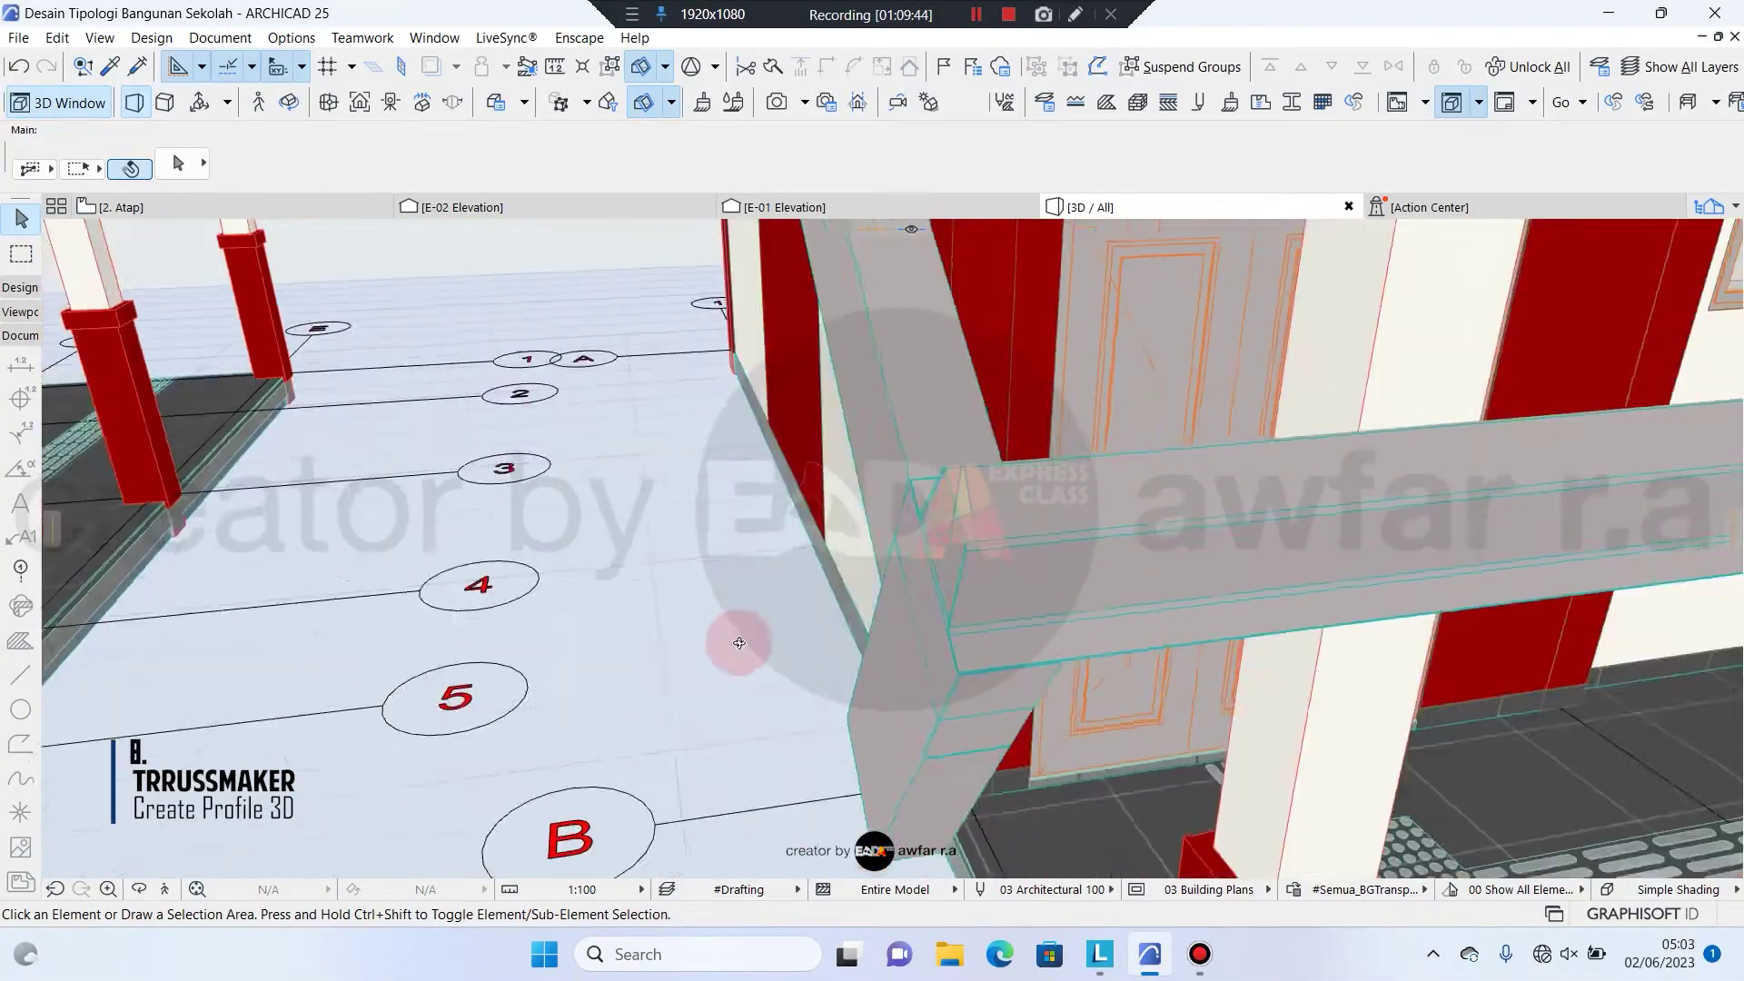
pyautogui.scroll(-6, 668, 447)
pyautogui.moveTo(600, 521); pyautogui.dragTo(574, 548, button='middle')
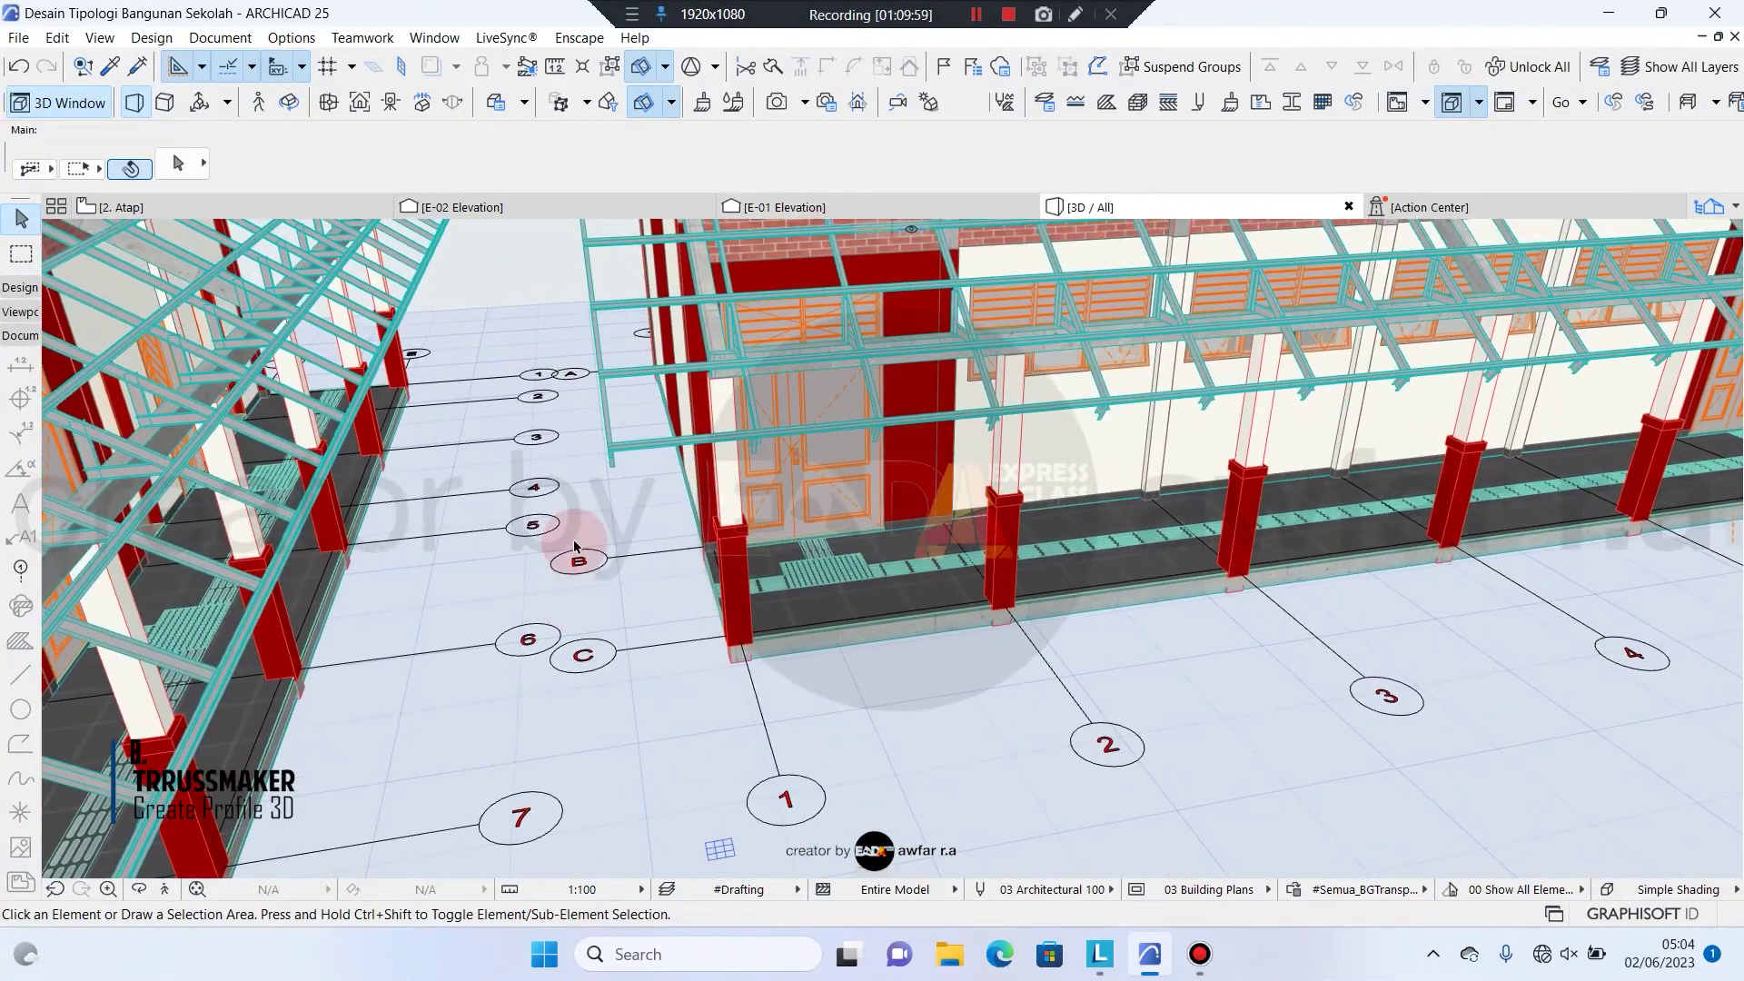
# Mirror a copy of the end truss to the gable overhang at the building's opposite end
pyautogui.click(607, 406)
pyautogui.click(613, 471)
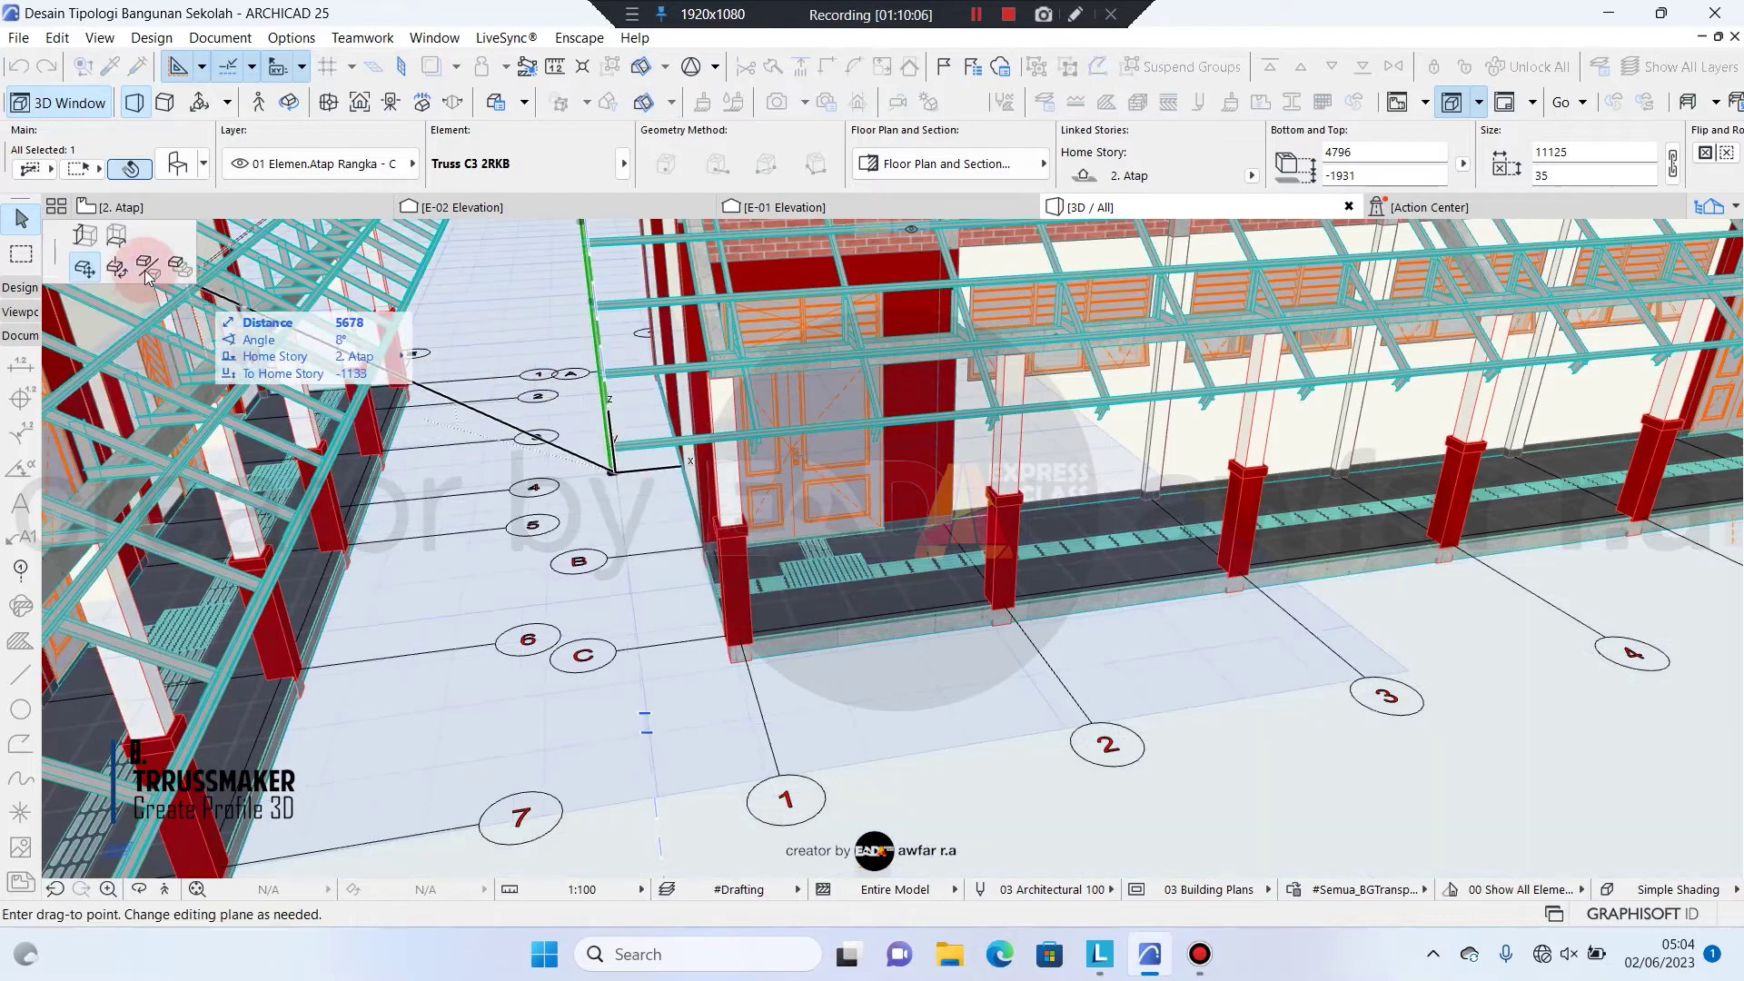
pyautogui.click(147, 274)
pyautogui.scroll(-6, 363, 518)
pyautogui.moveTo(591, 596); pyautogui.dragTo(399, 653, button='middle')
pyautogui.keyDown('shift'); pyautogui.moveTo(905, 706); pyautogui.dragTo(1285, 309, button='middle'); pyautogui.keyUp('shift')
pyautogui.click(929, 801)
pyautogui.click(982, 690)
pyautogui.scroll(3, 1286, 309)
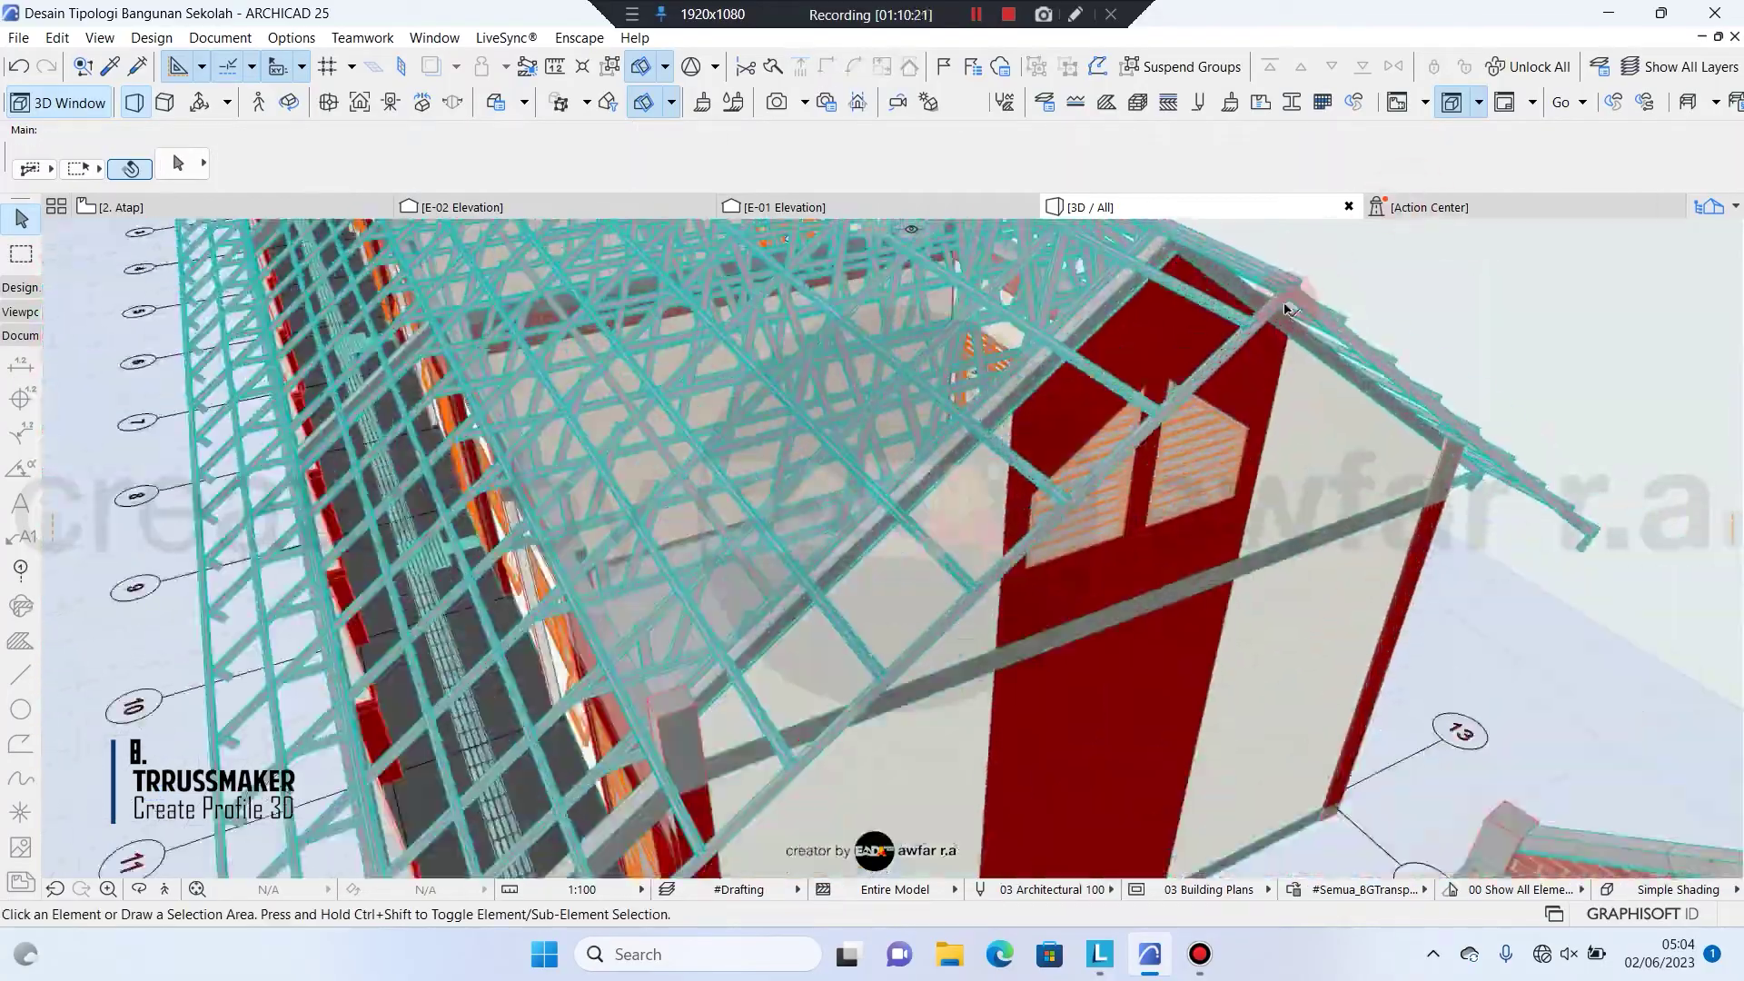
# Examine the finished roof frames with their end trusses and gable overhangs on both long buildings in the 3D view
pyautogui.scroll(3, 1299, 291)
pyautogui.scroll(-6, 1312, 280)
pyautogui.scroll(3, 918, 763)
pyautogui.moveTo(917, 763); pyautogui.dragTo(709, 509, button='middle')
pyautogui.scroll(-4, 709, 510)
pyautogui.keyDown('shift'); pyautogui.moveTo(891, 473); pyautogui.dragTo(695, 419, button='middle'); pyautogui.keyUp('shift')
pyautogui.moveTo(745, 486); pyautogui.dragTo(856, 554, button='middle')
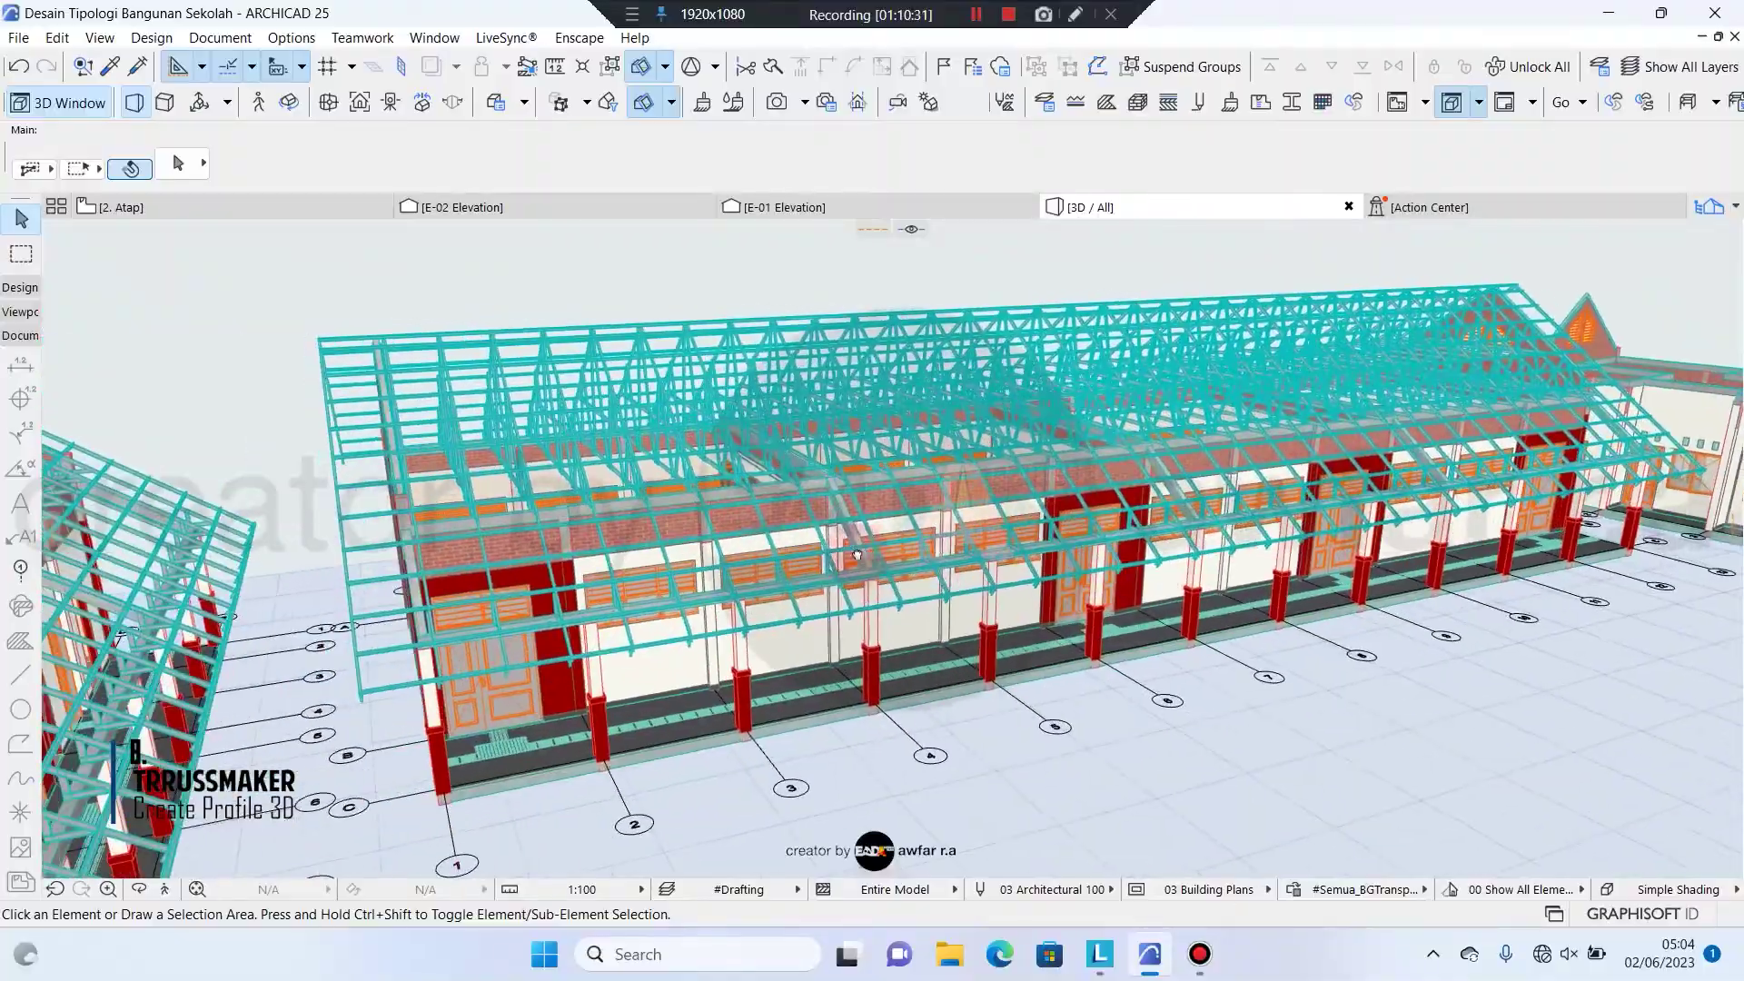
pyautogui.scroll(-5, 857, 555)
pyautogui.scroll(2, 699, 454)
pyautogui.scroll(2, 673, 475)
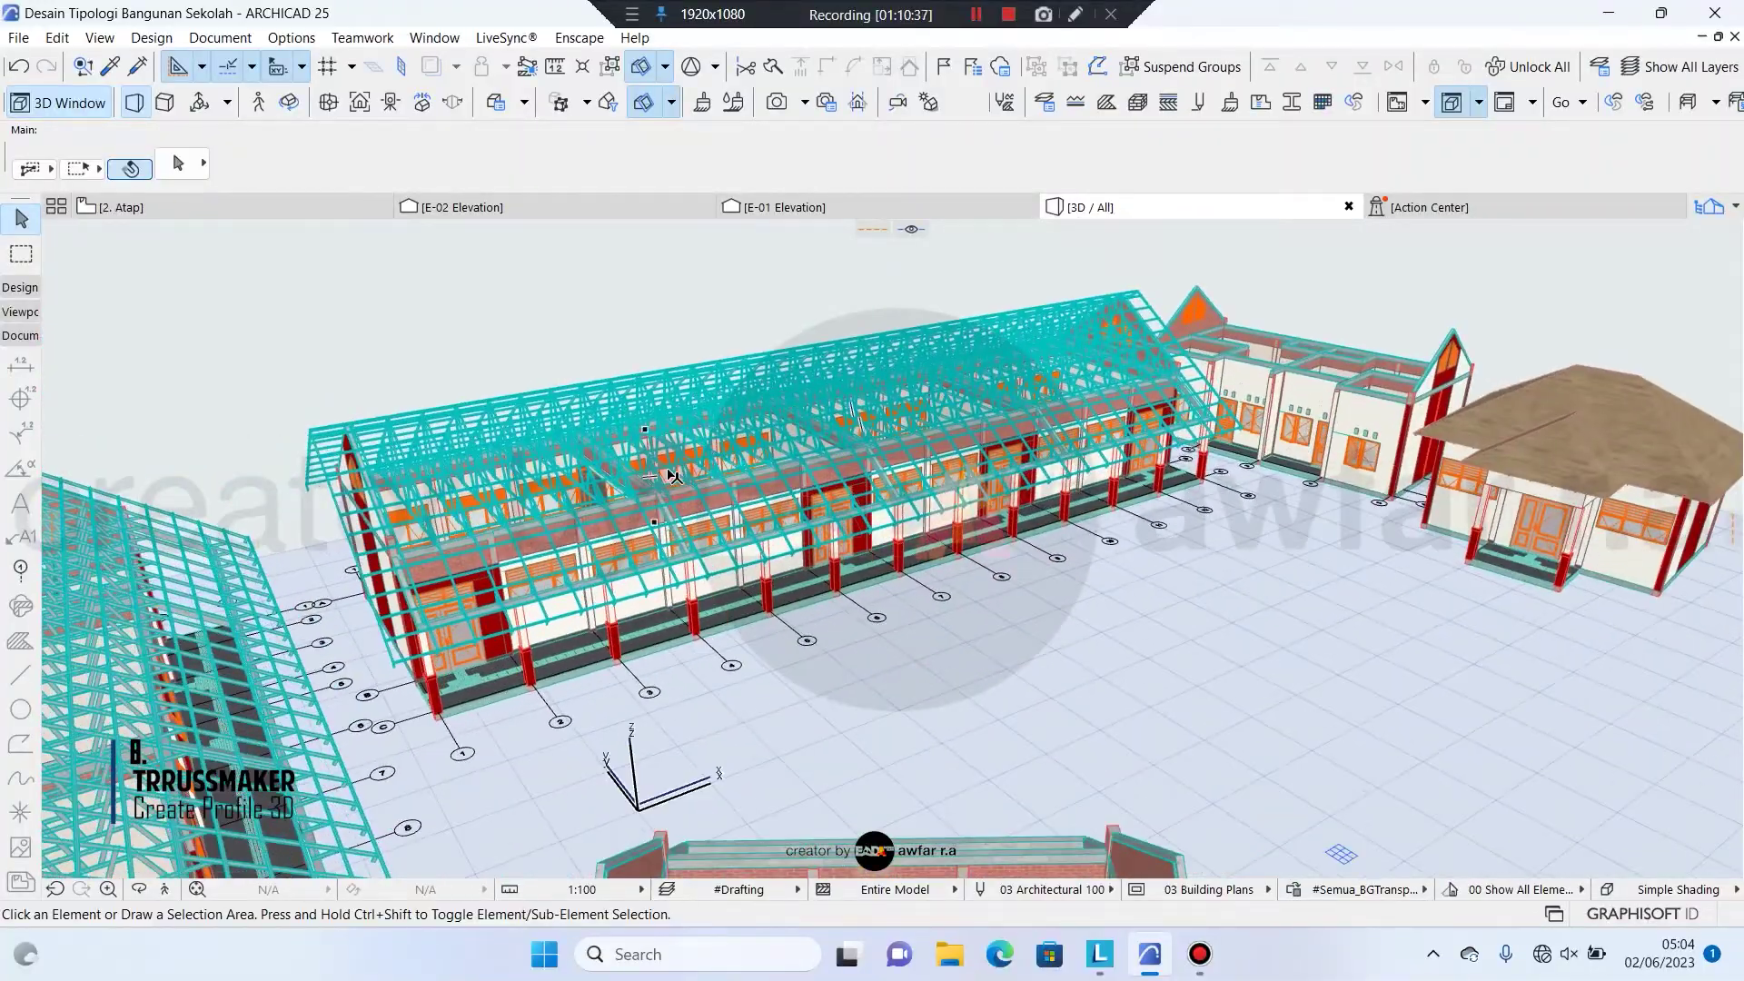
pyautogui.scroll(5, 672, 476)
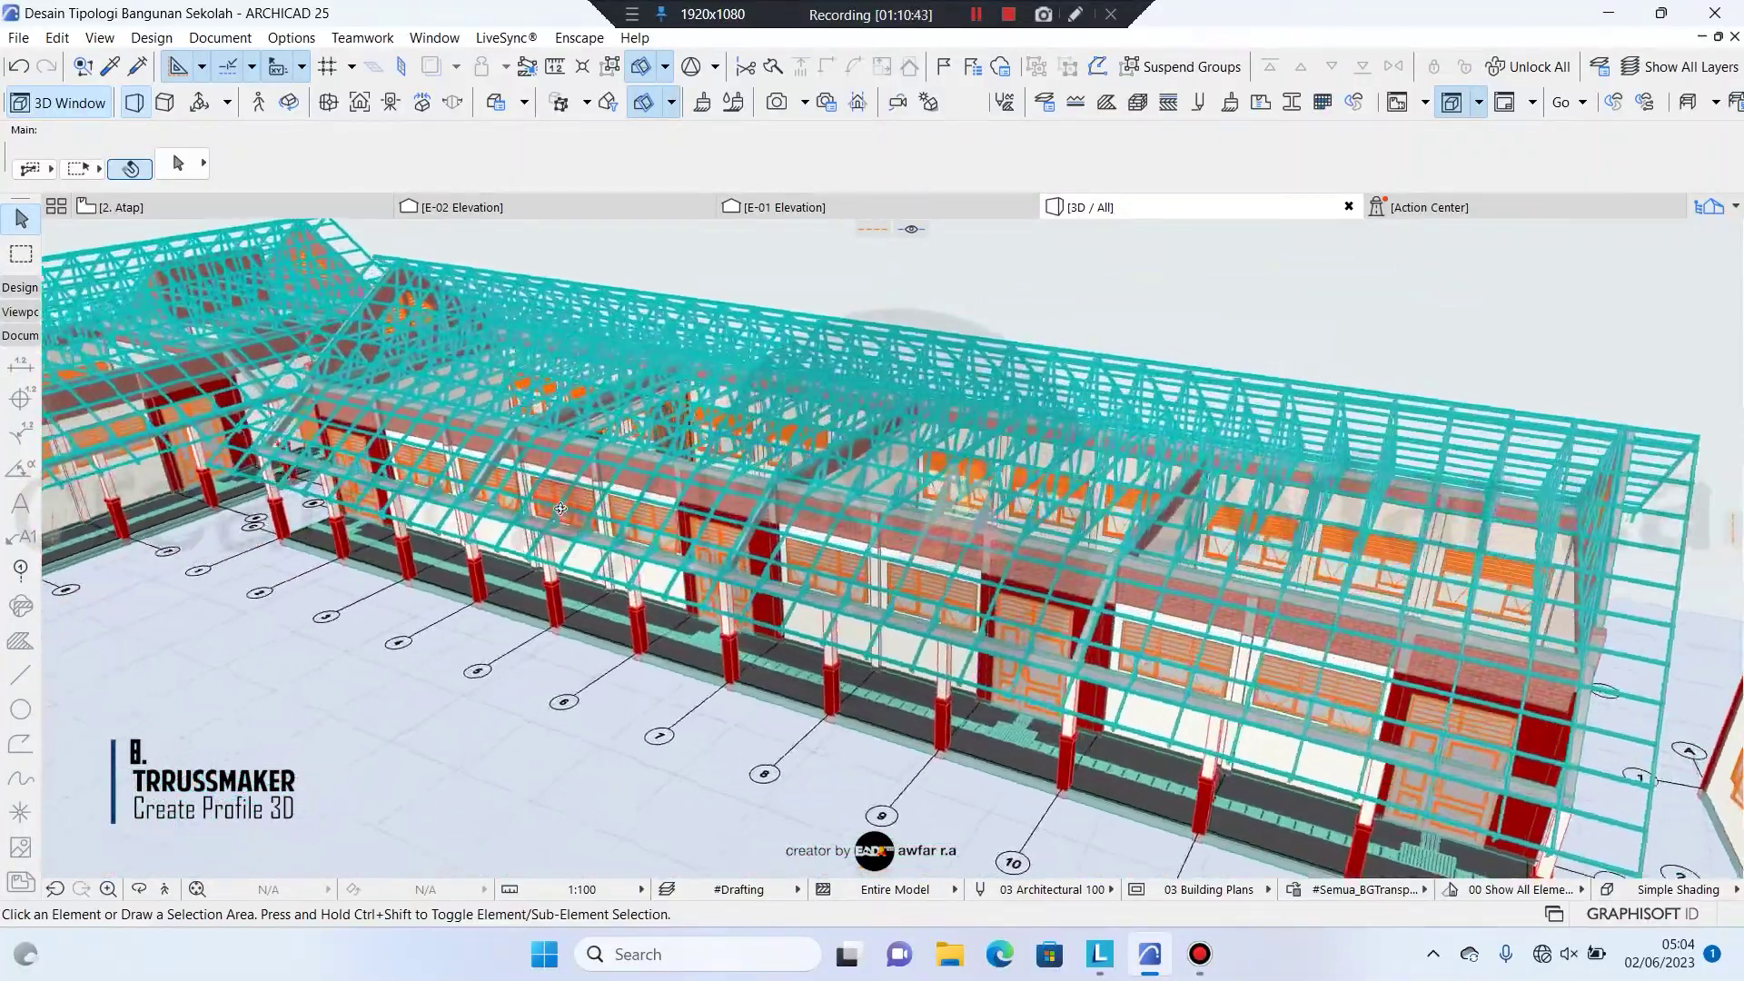
pyautogui.keyDown('shift'); pyautogui.moveTo(561, 509); pyautogui.dragTo(591, 488, button='middle'); pyautogui.keyUp('shift')
pyautogui.keyDown('shift'); pyautogui.moveTo(161, 497); pyautogui.dragTo(779, 479, button='middle'); pyautogui.keyUp('shift')
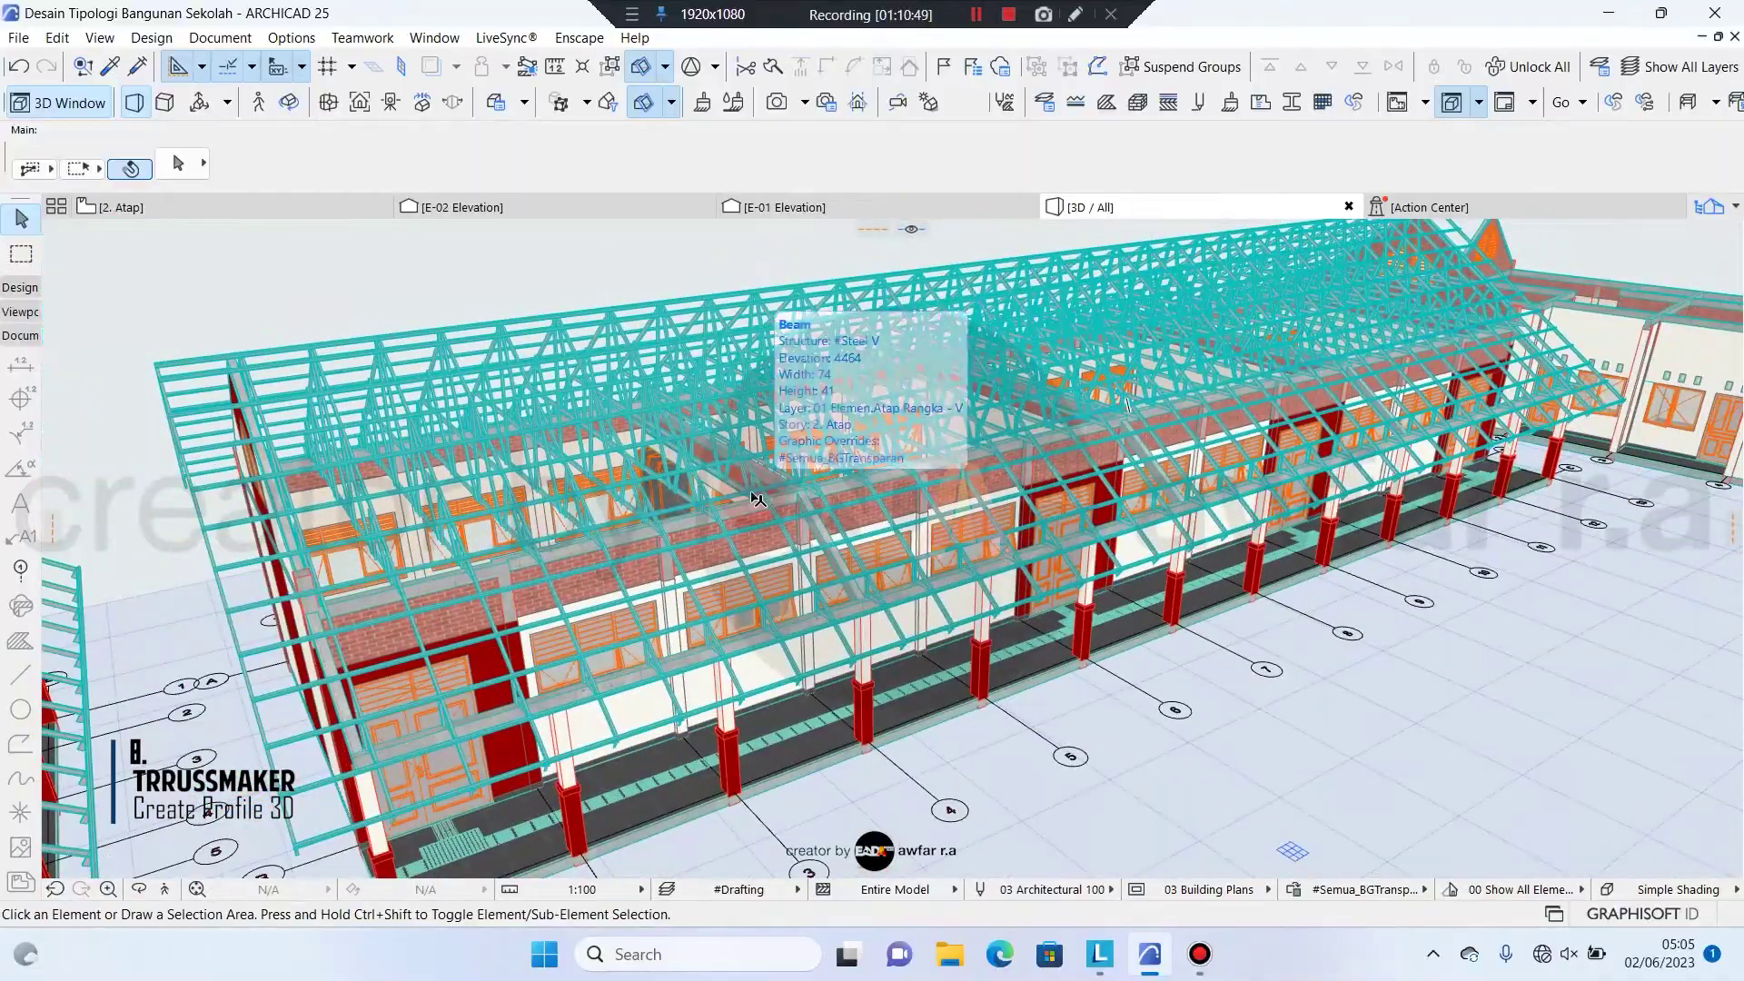
pyautogui.keyDown('shift'); pyautogui.moveTo(532, 368); pyautogui.dragTo(882, 636, button='middle'); pyautogui.keyUp('shift')
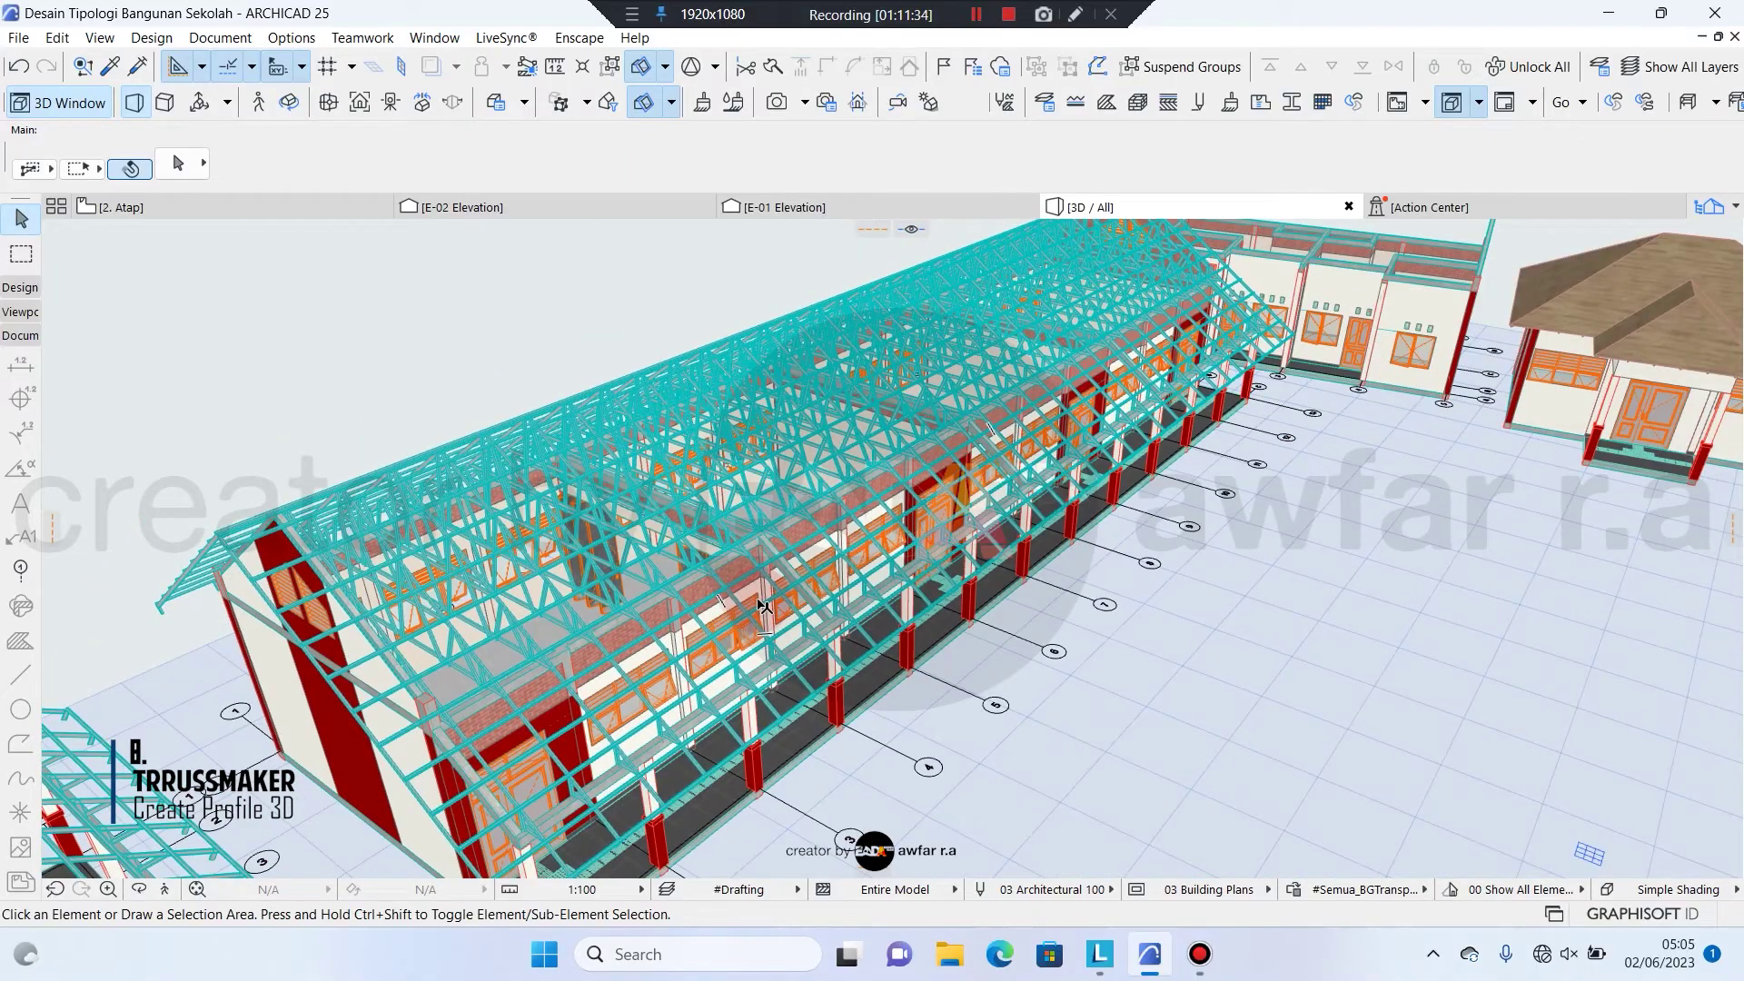
pyautogui.rightClick(778, 393)
pyautogui.click(615, 345)
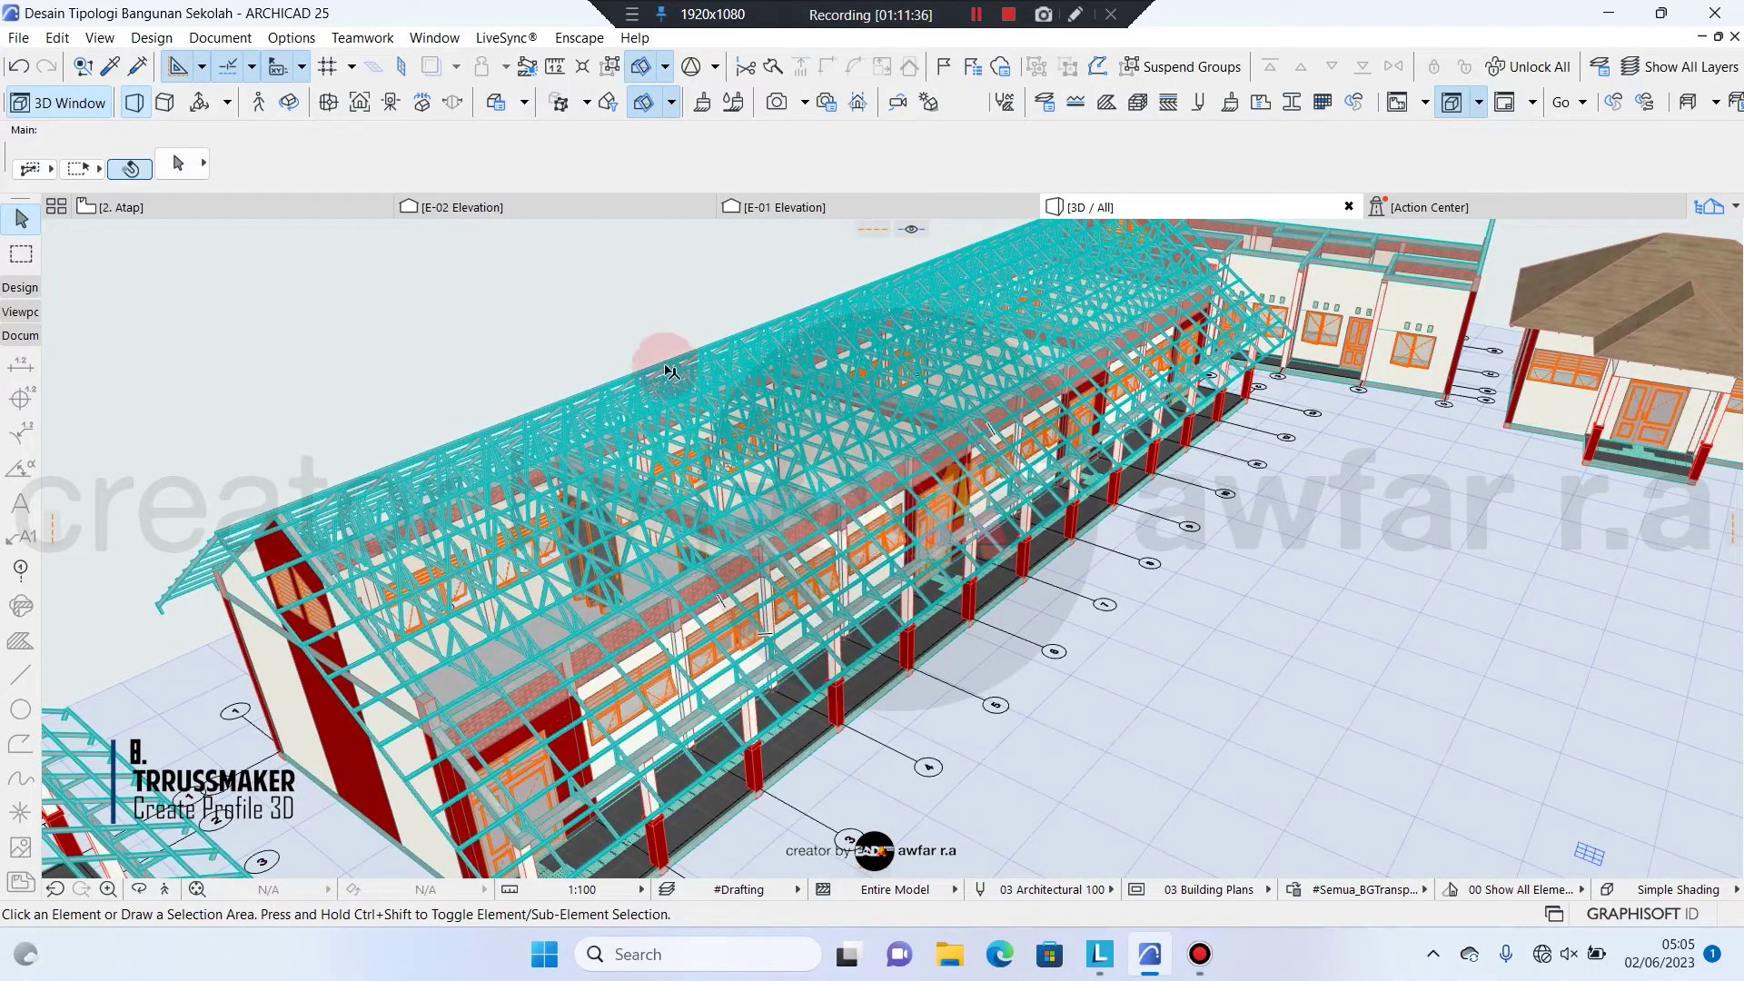
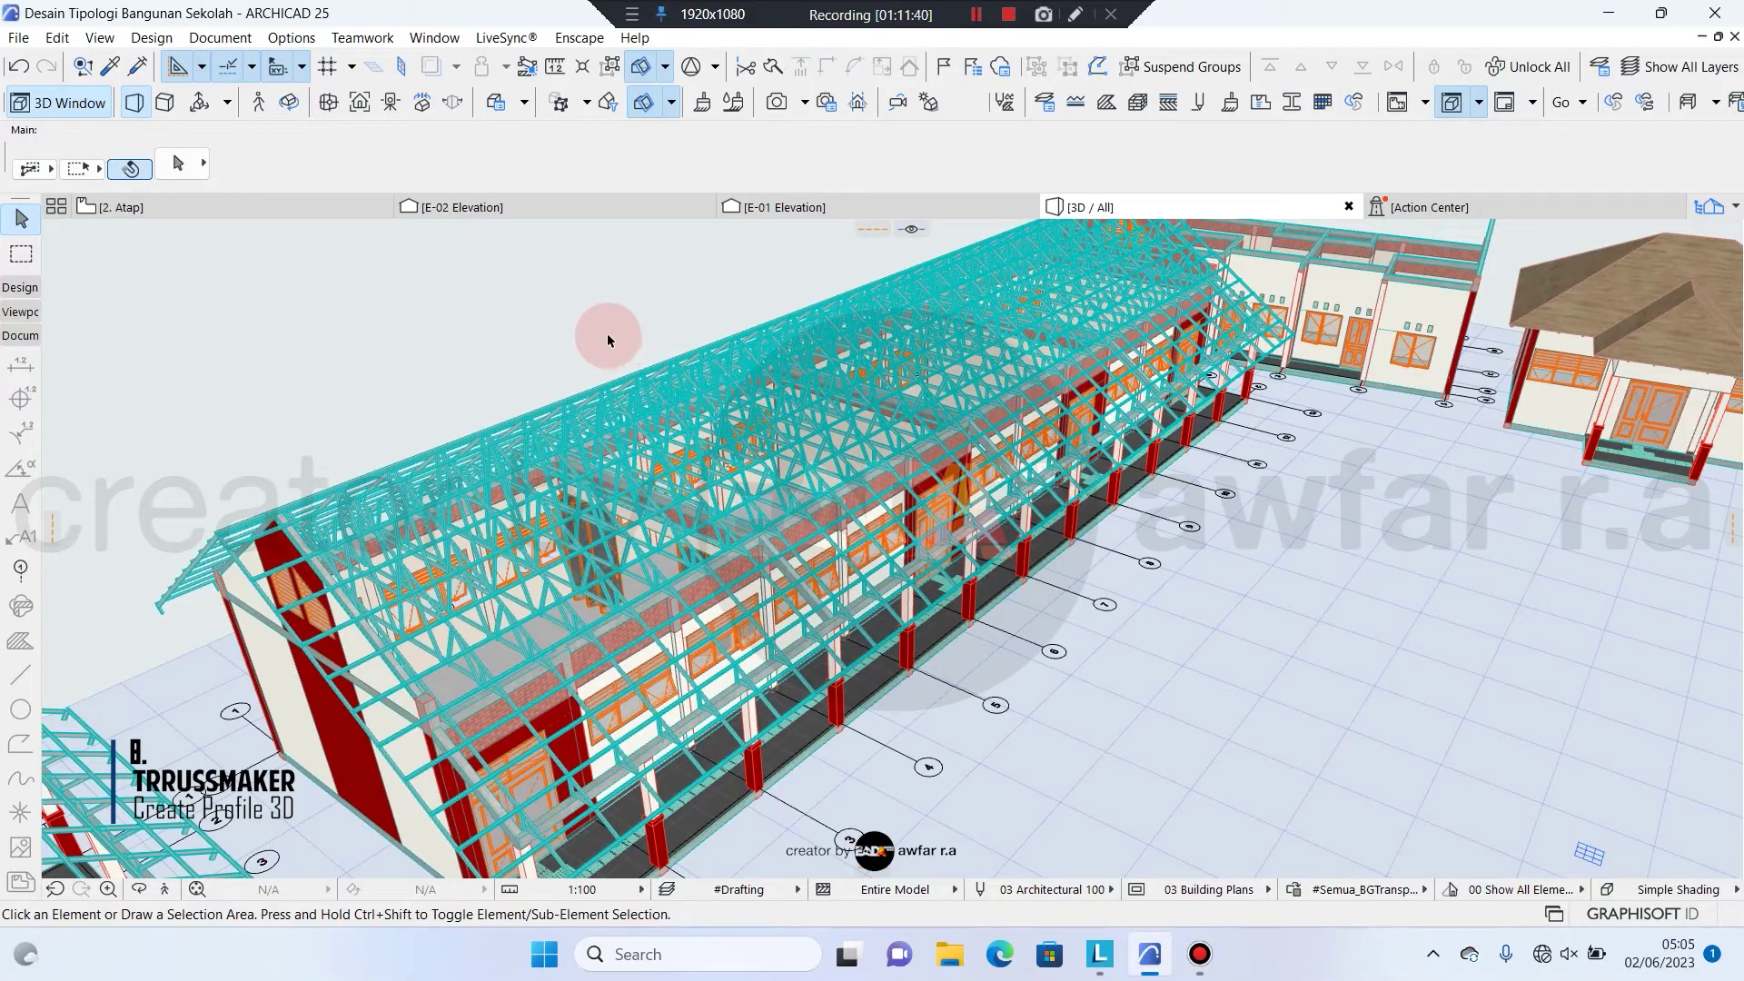
pyautogui.scroll(-1, 793, 433)
pyautogui.keyDown('shift'); pyautogui.moveTo(798, 434); pyautogui.dragTo(729, 416, button='middle'); pyautogui.keyUp('shift')
pyautogui.scroll(-4, 787, 408)
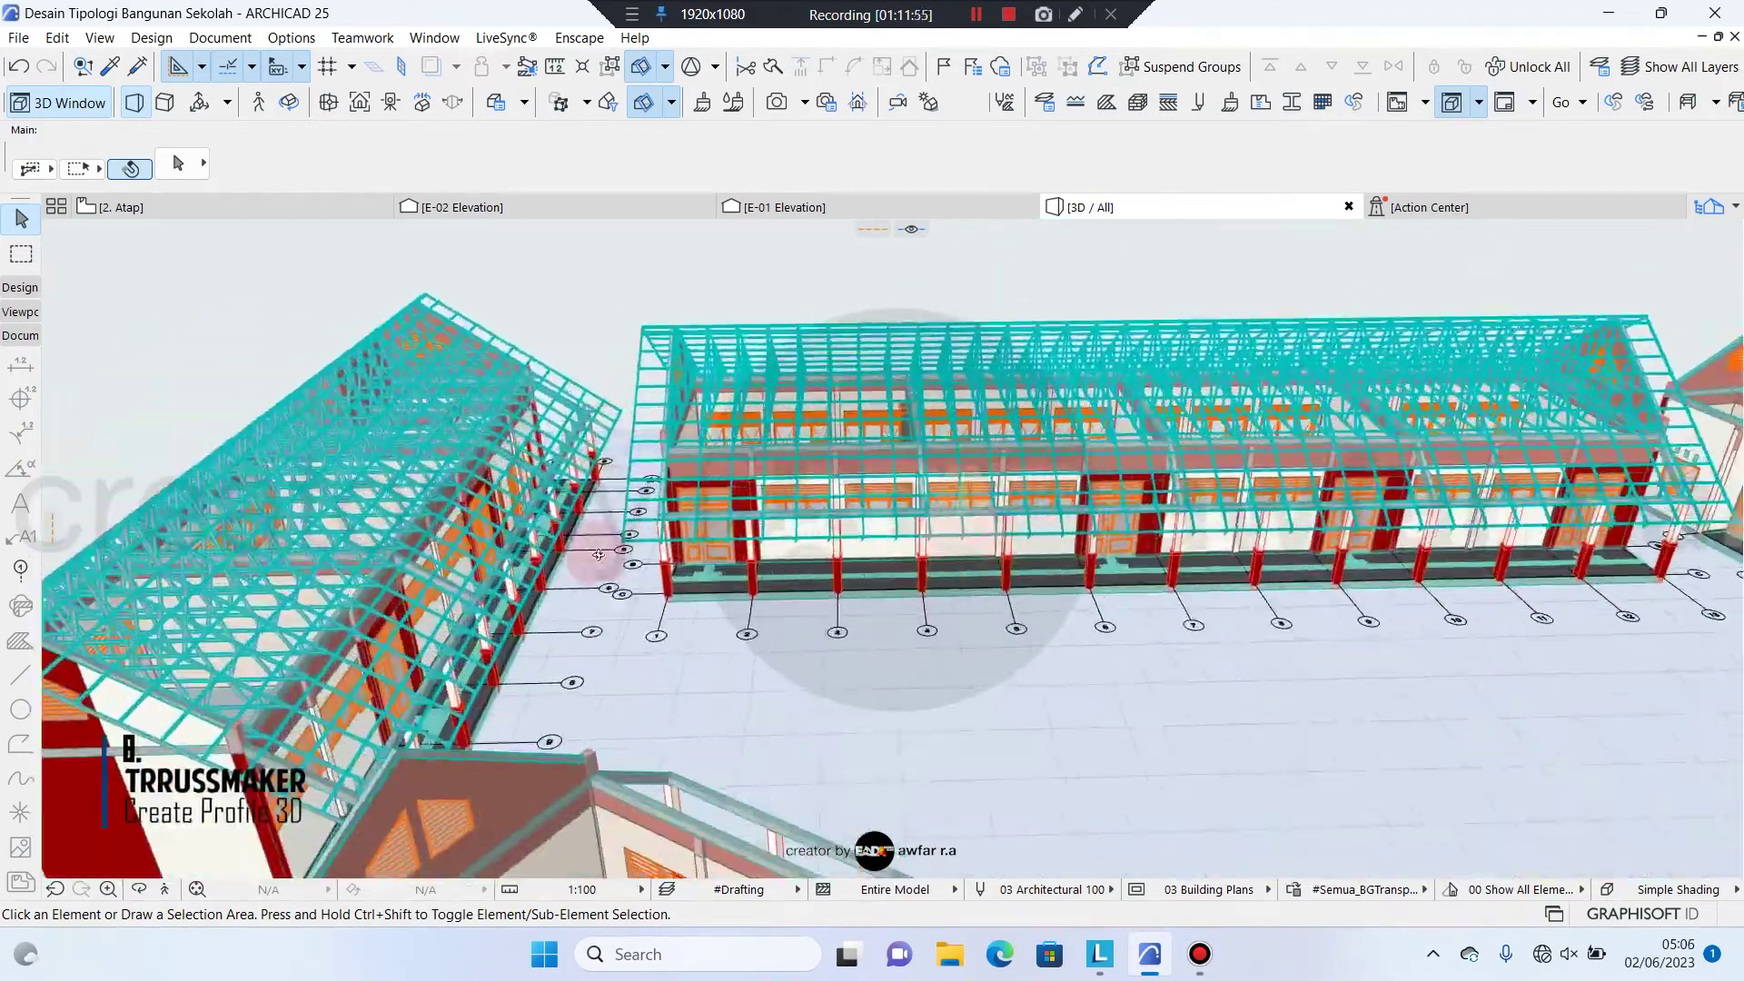
pyautogui.keyDown('shift'); pyautogui.moveTo(800, 427); pyautogui.dragTo(890, 508, button='middle'); pyautogui.keyUp('shift')
pyautogui.scroll(3, 897, 550)
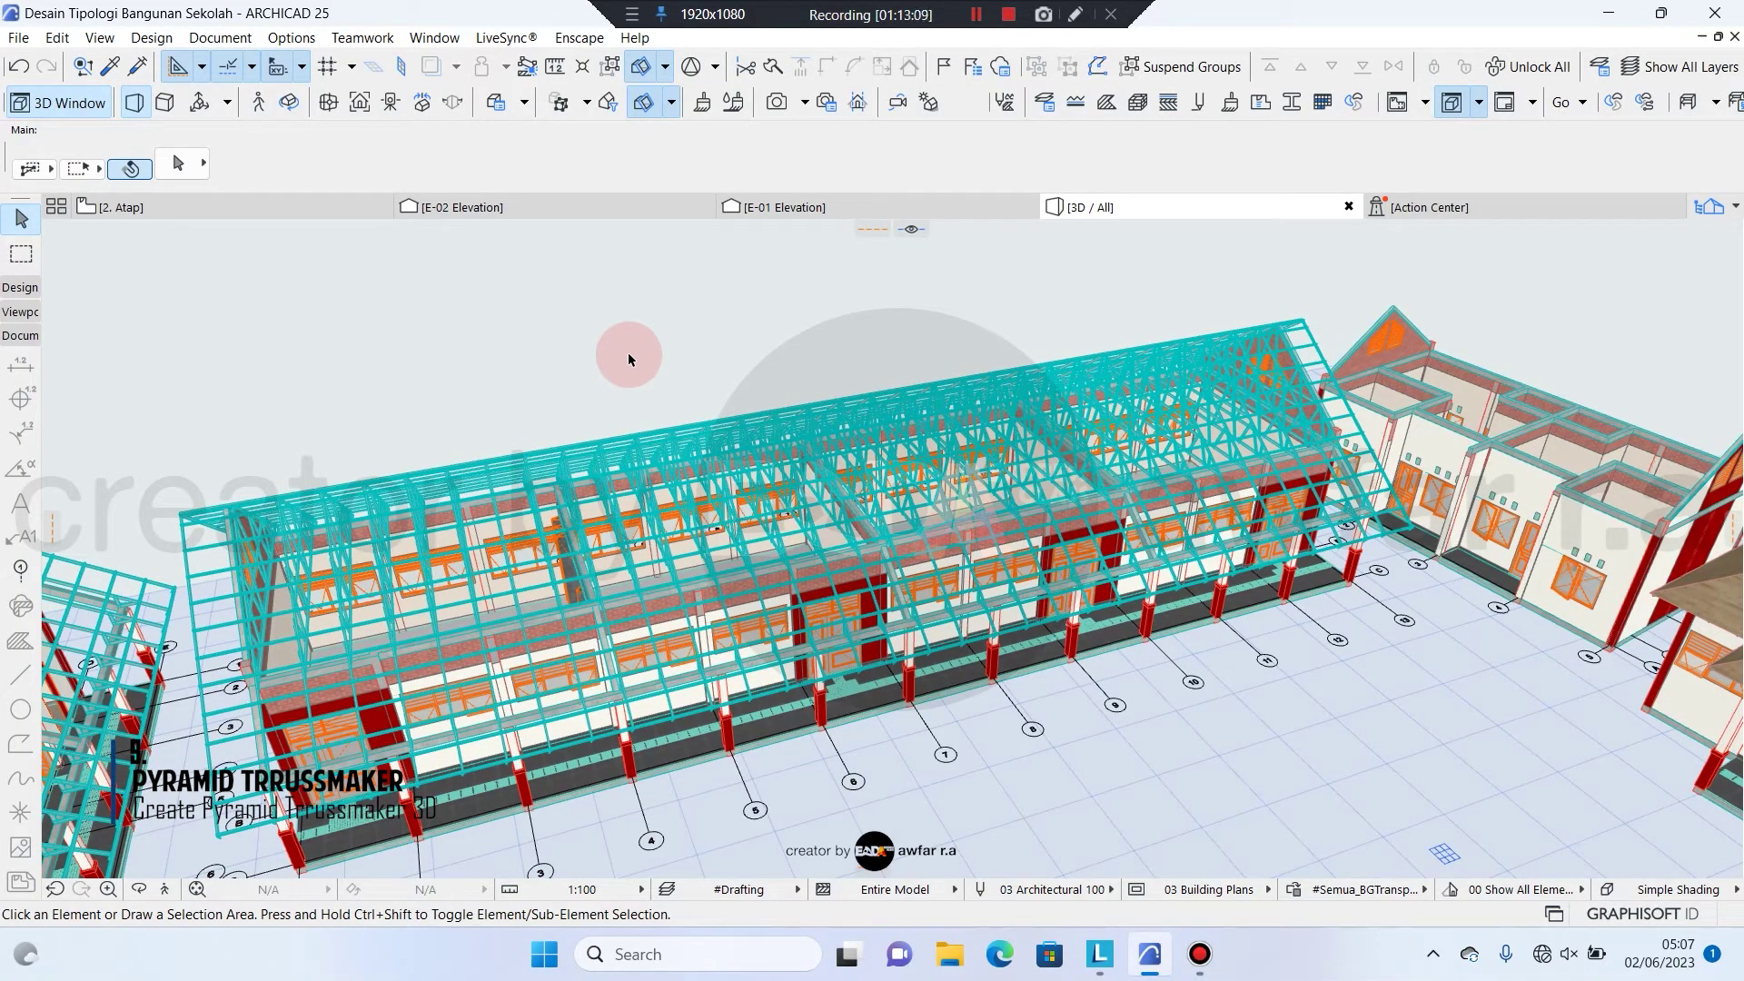
# Examine the building with the hipped roof beside the long classroom building in the 3D view
pyautogui.keyDown('shift'); pyautogui.moveTo(629, 352); pyautogui.dragTo(664, 387, button='middle'); pyautogui.keyUp('shift')
pyautogui.moveTo(932, 431); pyautogui.dragTo(518, 377, button='middle')
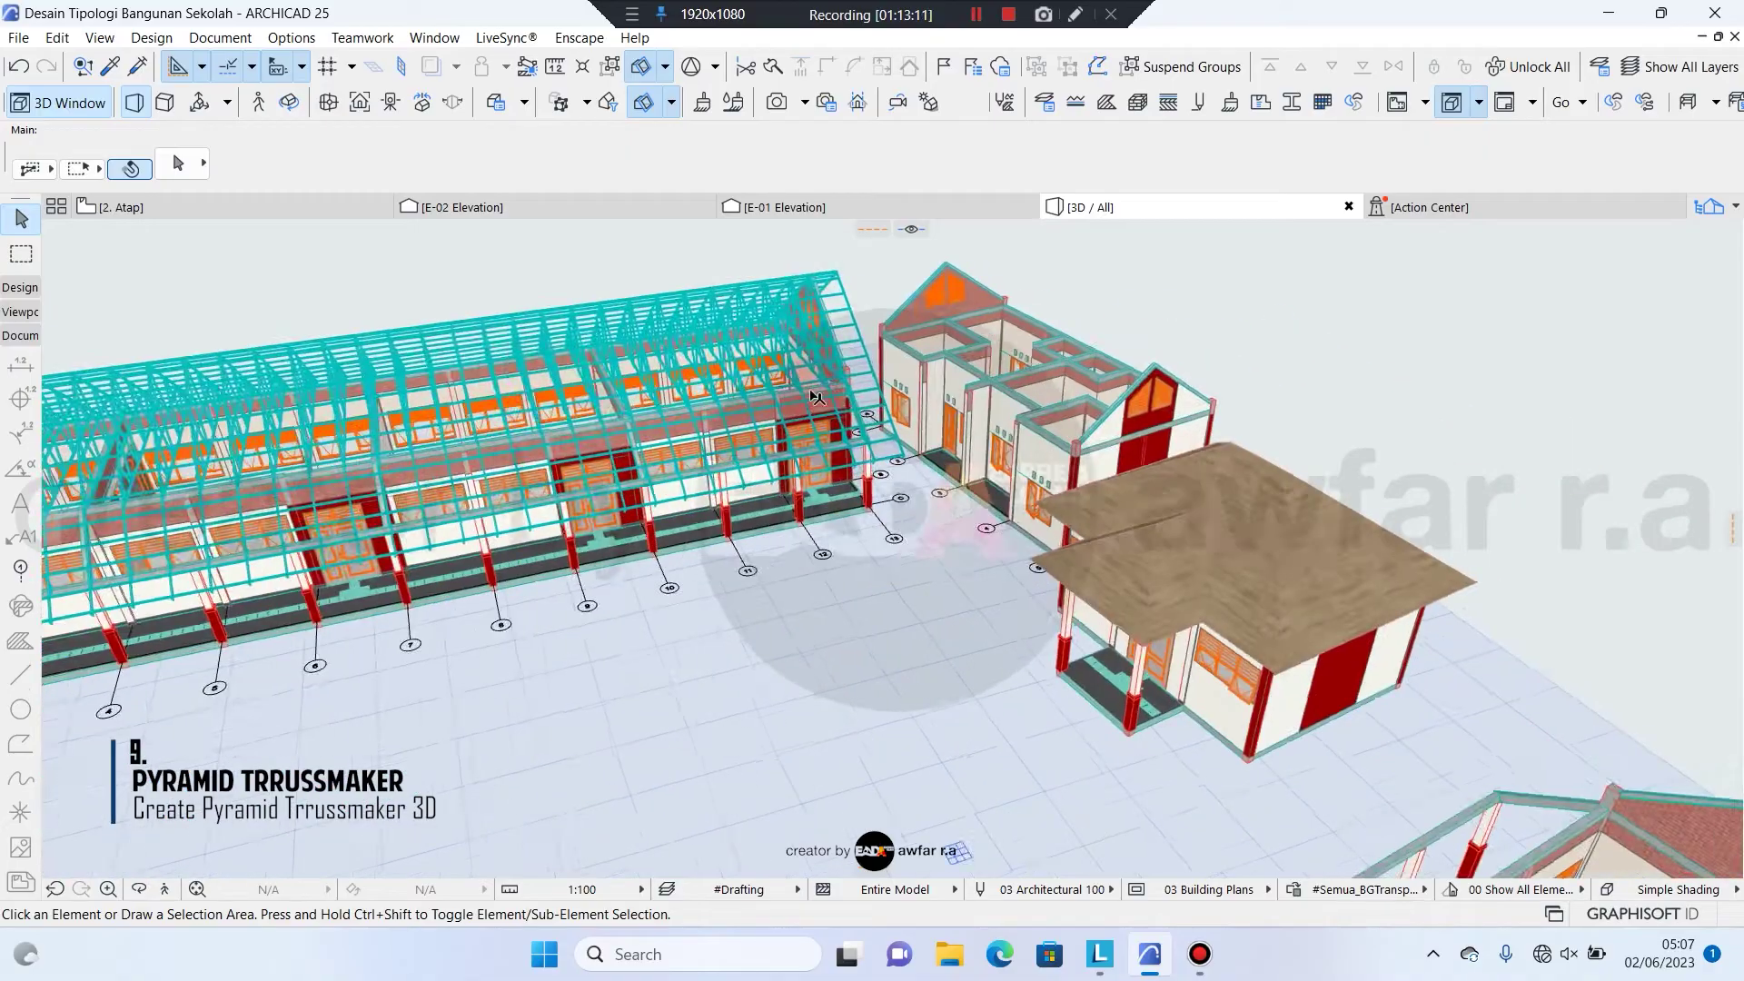
pyautogui.scroll(5, 1309, 536)
pyautogui.keyDown('shift'); pyautogui.moveTo(1118, 510); pyautogui.dragTo(1109, 474, button='middle'); pyautogui.keyUp('shift')
pyautogui.scroll(-1, 1159, 440)
pyautogui.moveTo(902, 468); pyautogui.dragTo(949, 492, button='middle')
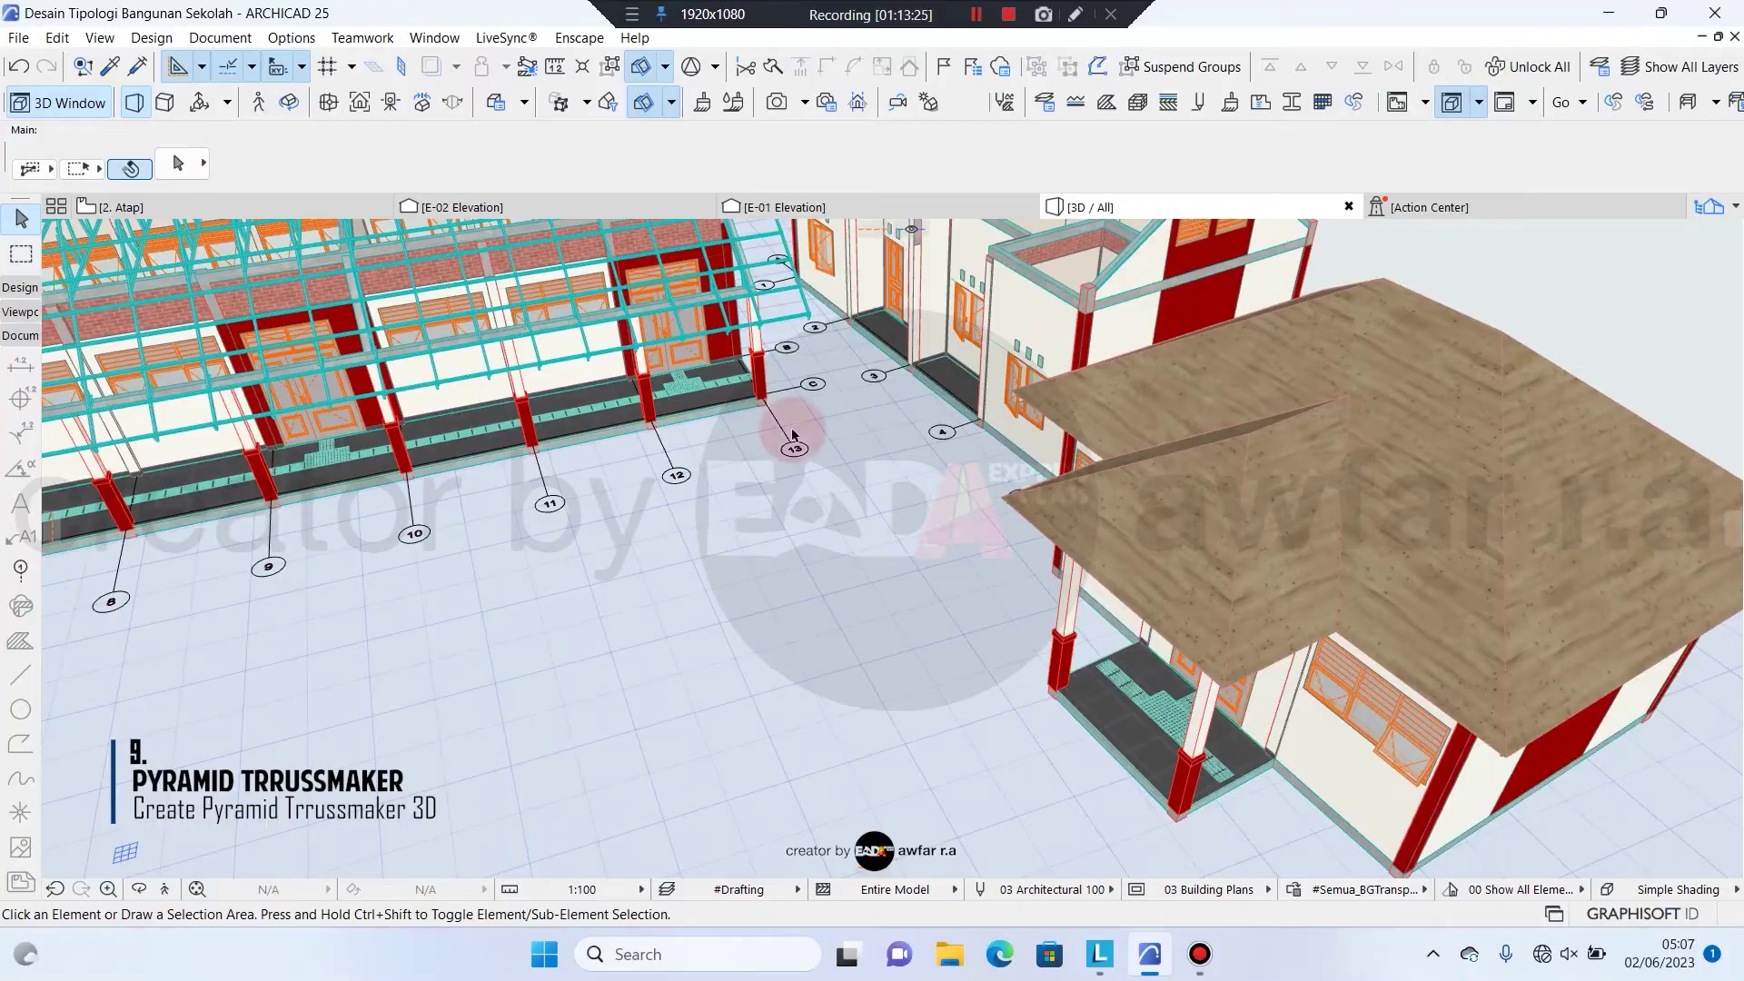
# Open the 2. Atap floor plan and set the Roof tool to a multi-plane hipped roof with rotated rectangular construction
pyautogui.click(307, 205)
pyautogui.scroll(-8, 786, 427)
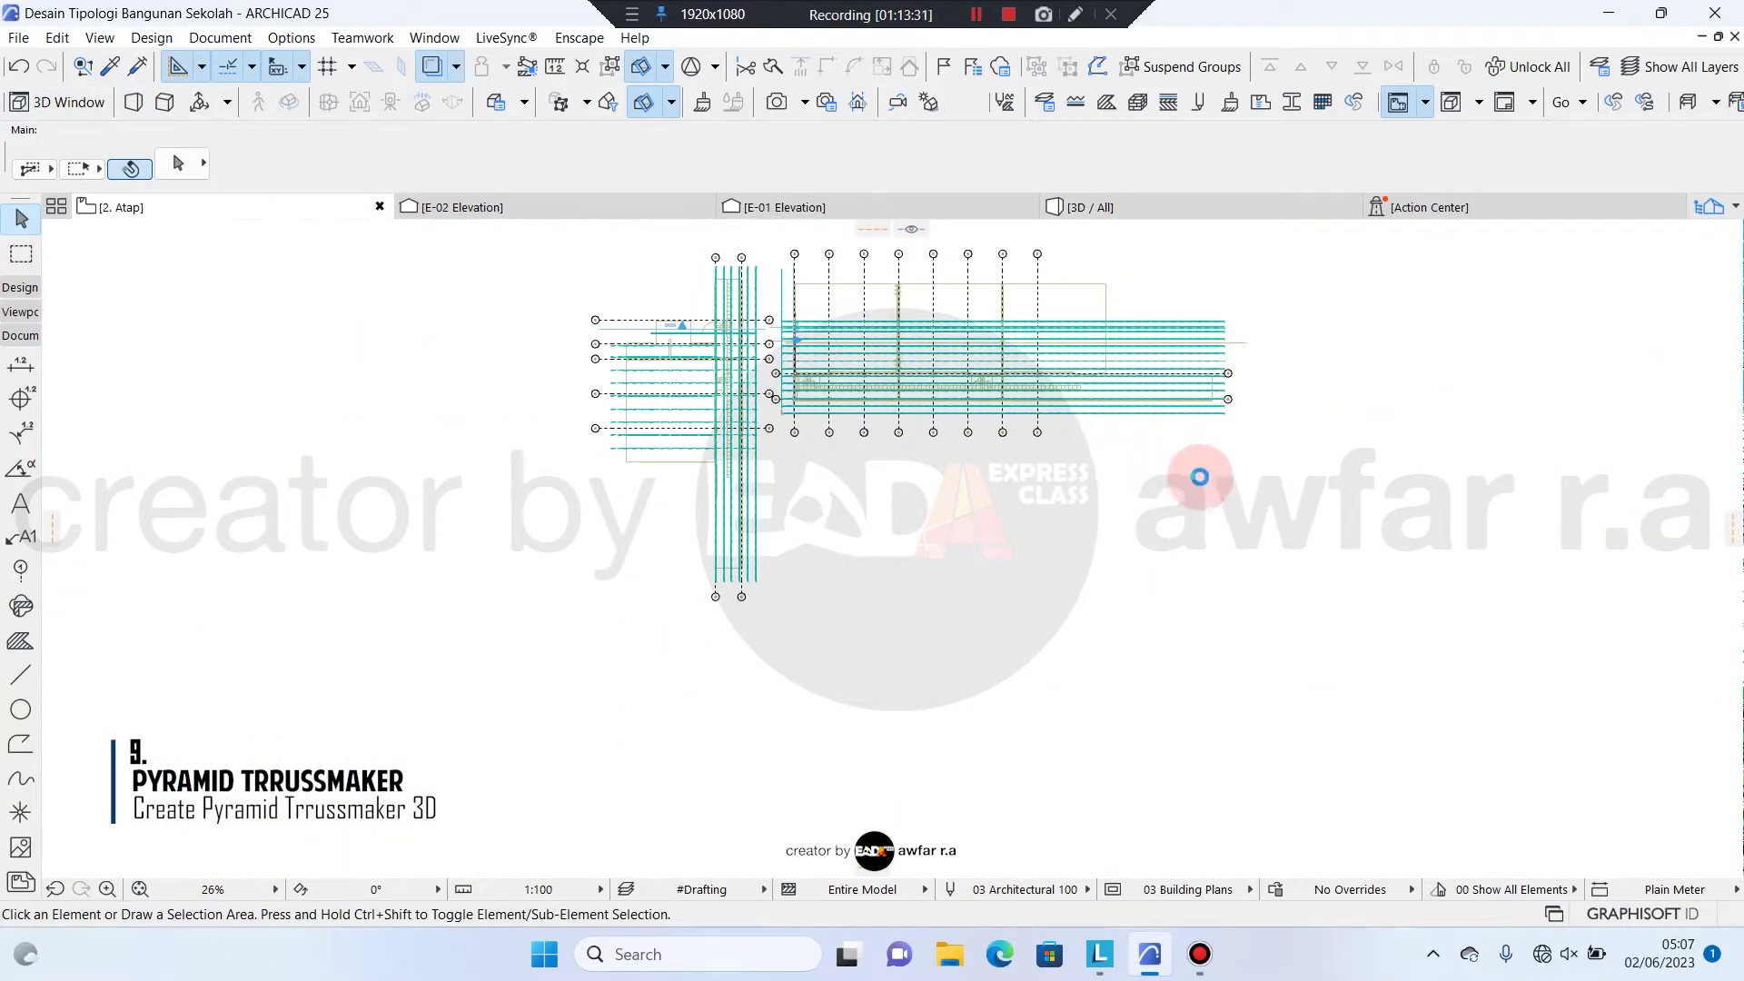
pyautogui.scroll(5, 1190, 509)
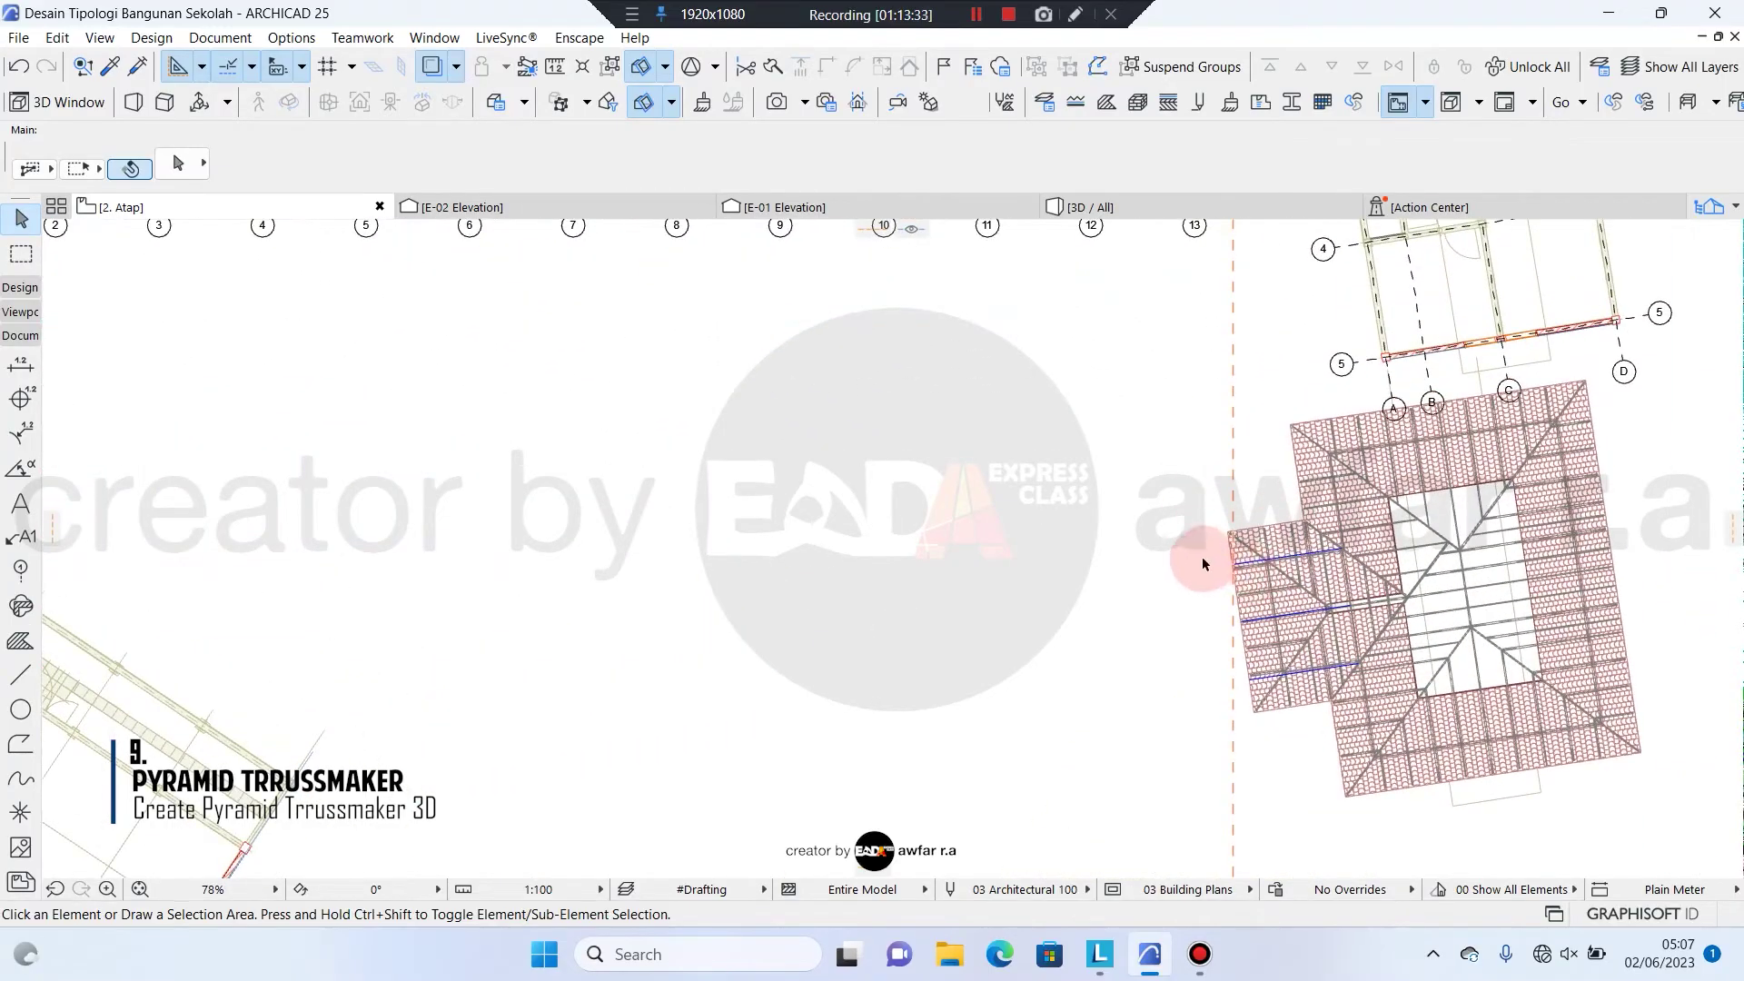
pyautogui.moveTo(1202, 556); pyautogui.dragTo(796, 463, button='middle')
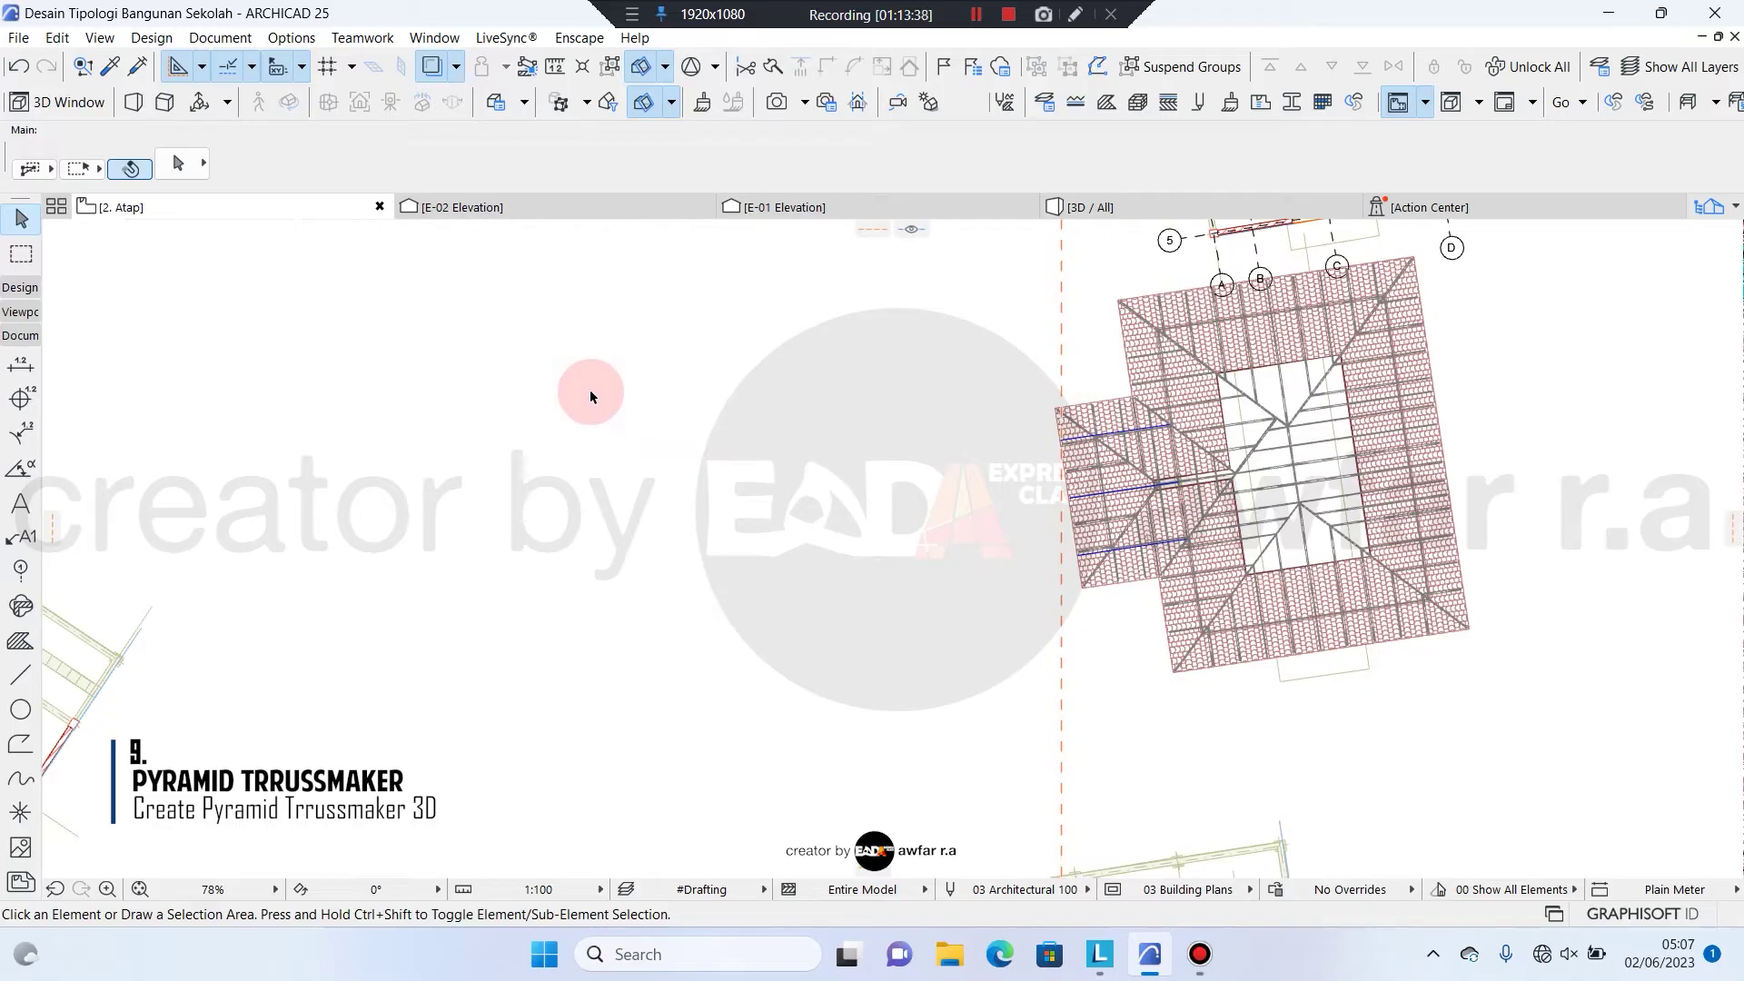
pyautogui.click(21, 287)
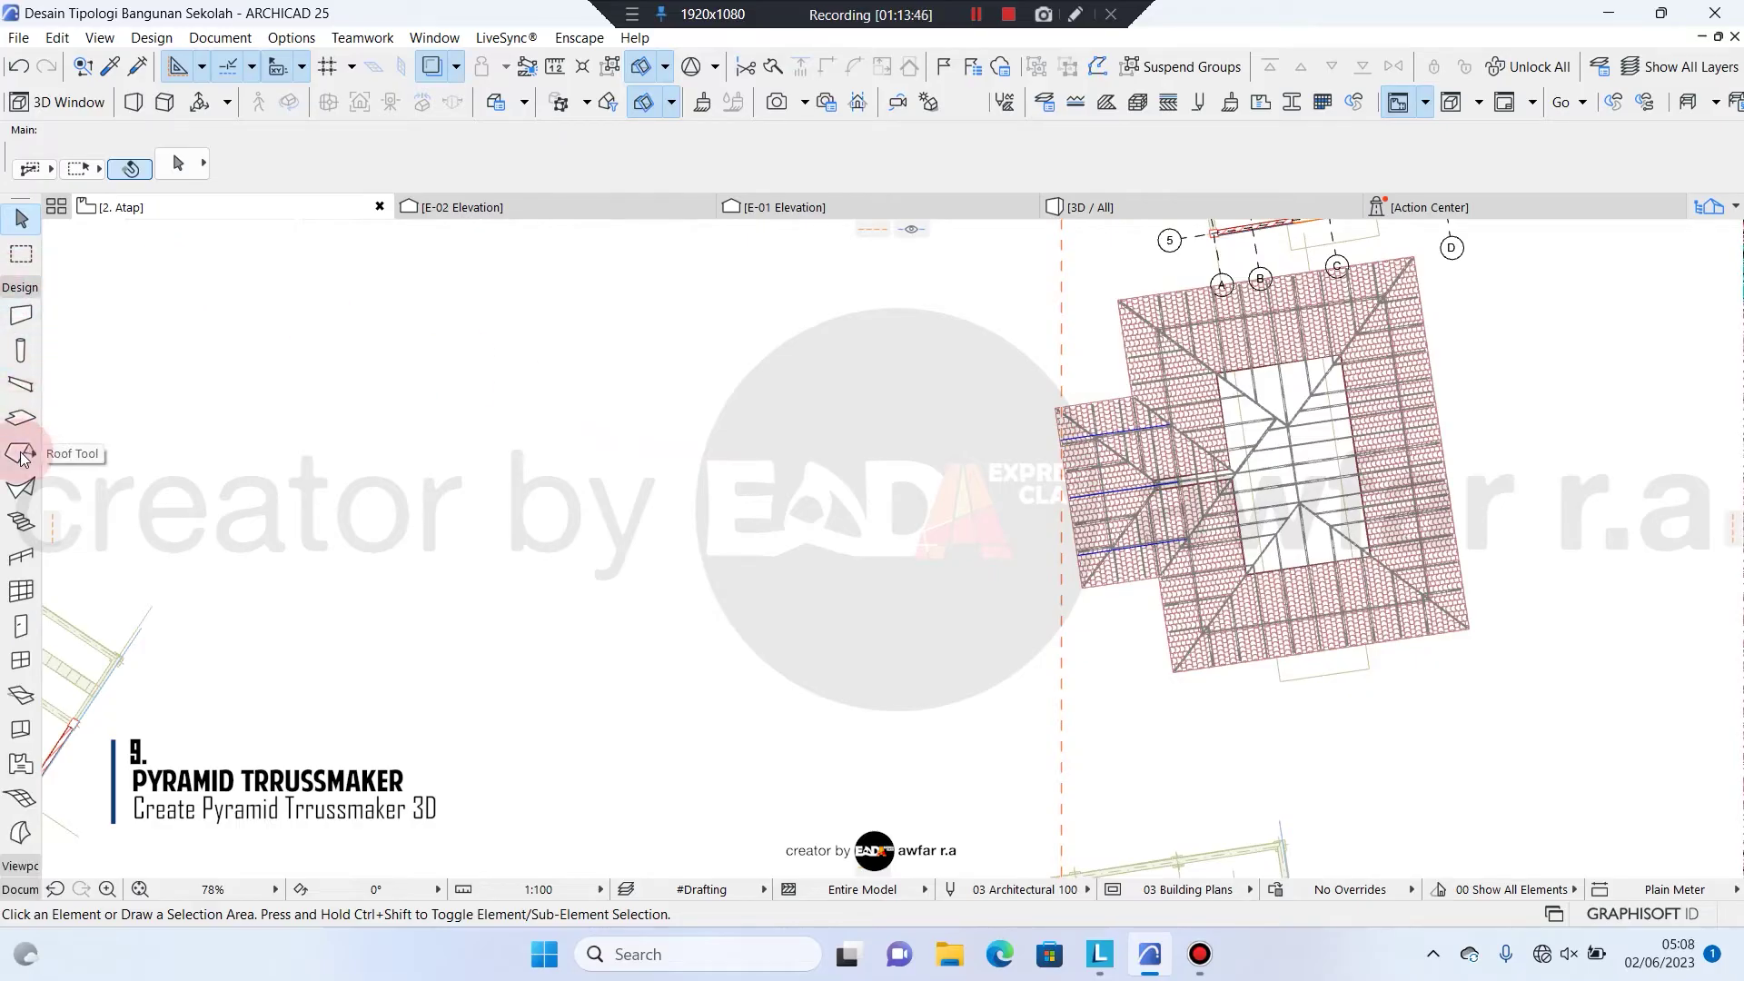
pyautogui.click(23, 456)
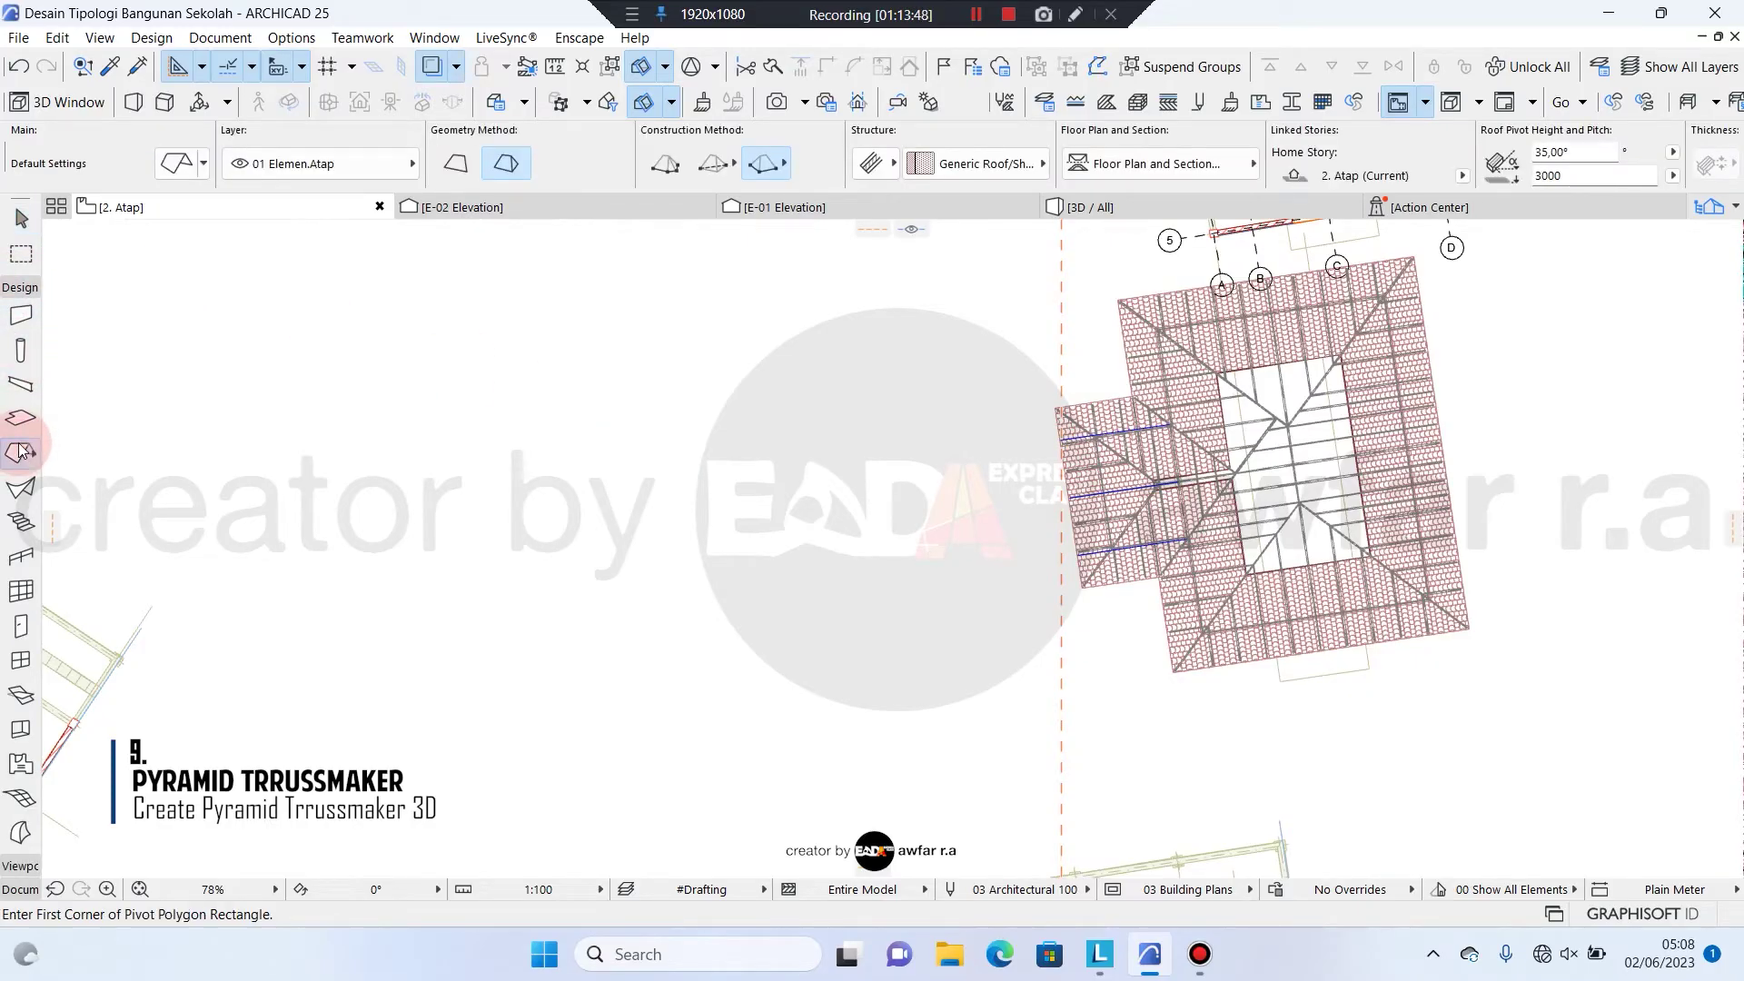
pyautogui.click(509, 167)
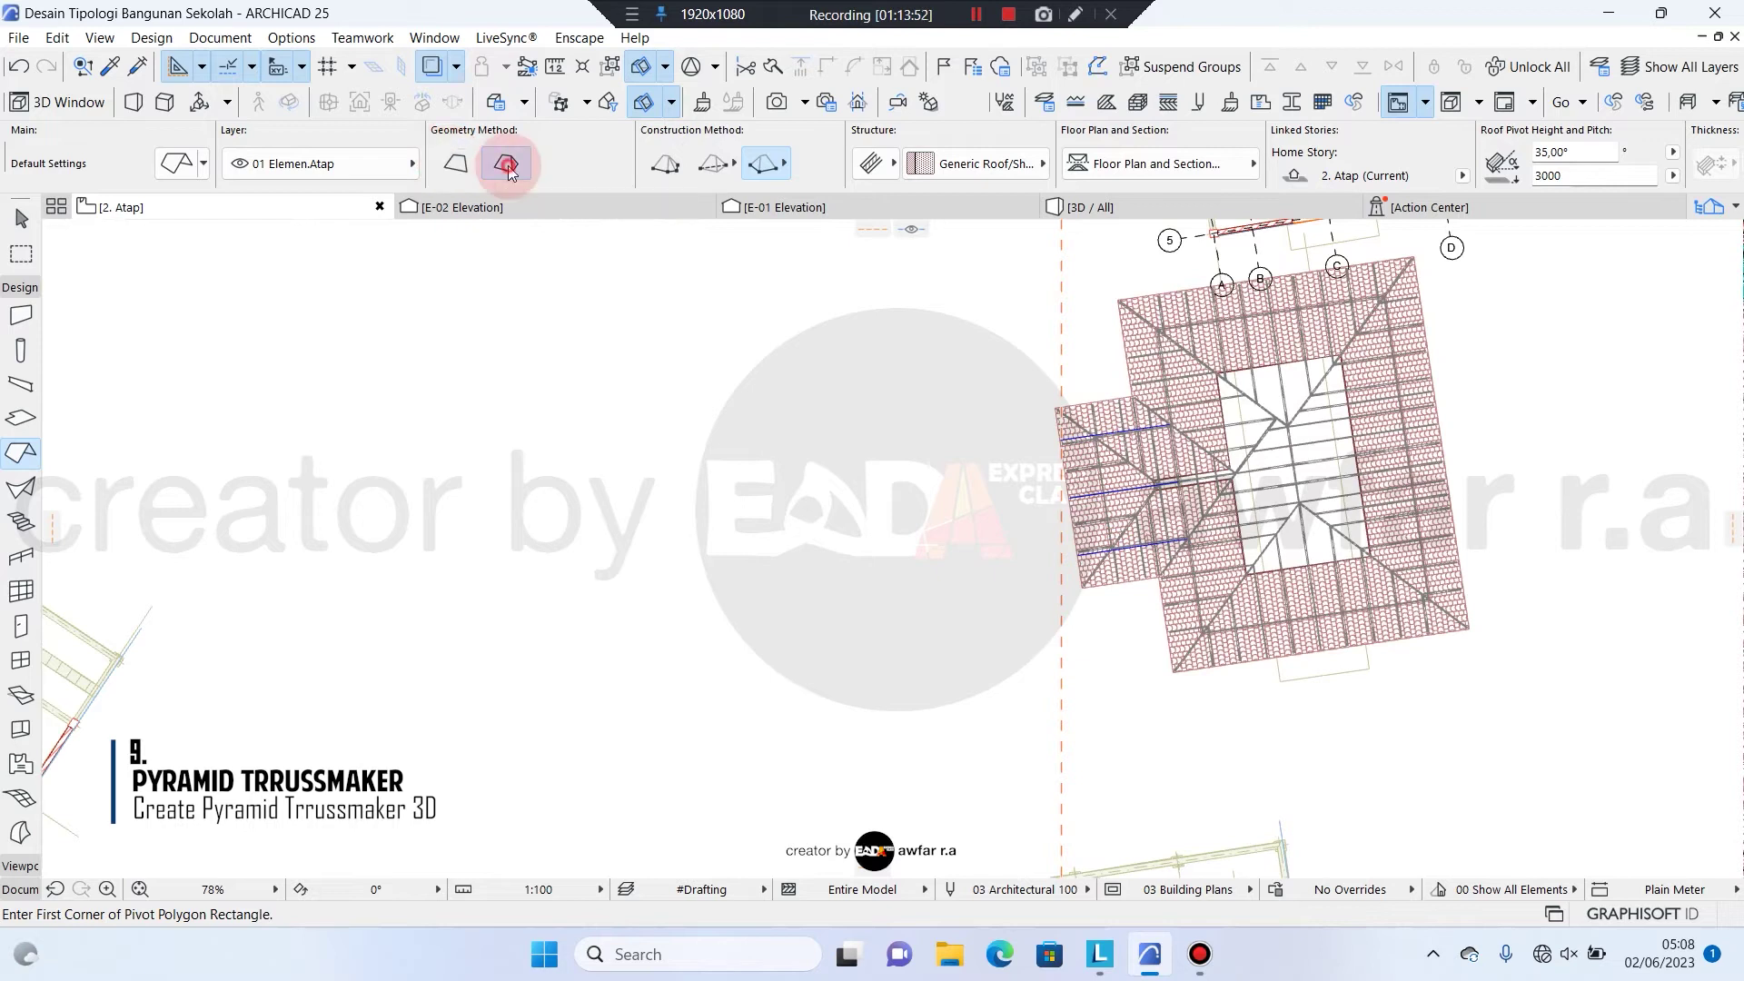
pyautogui.click(785, 159)
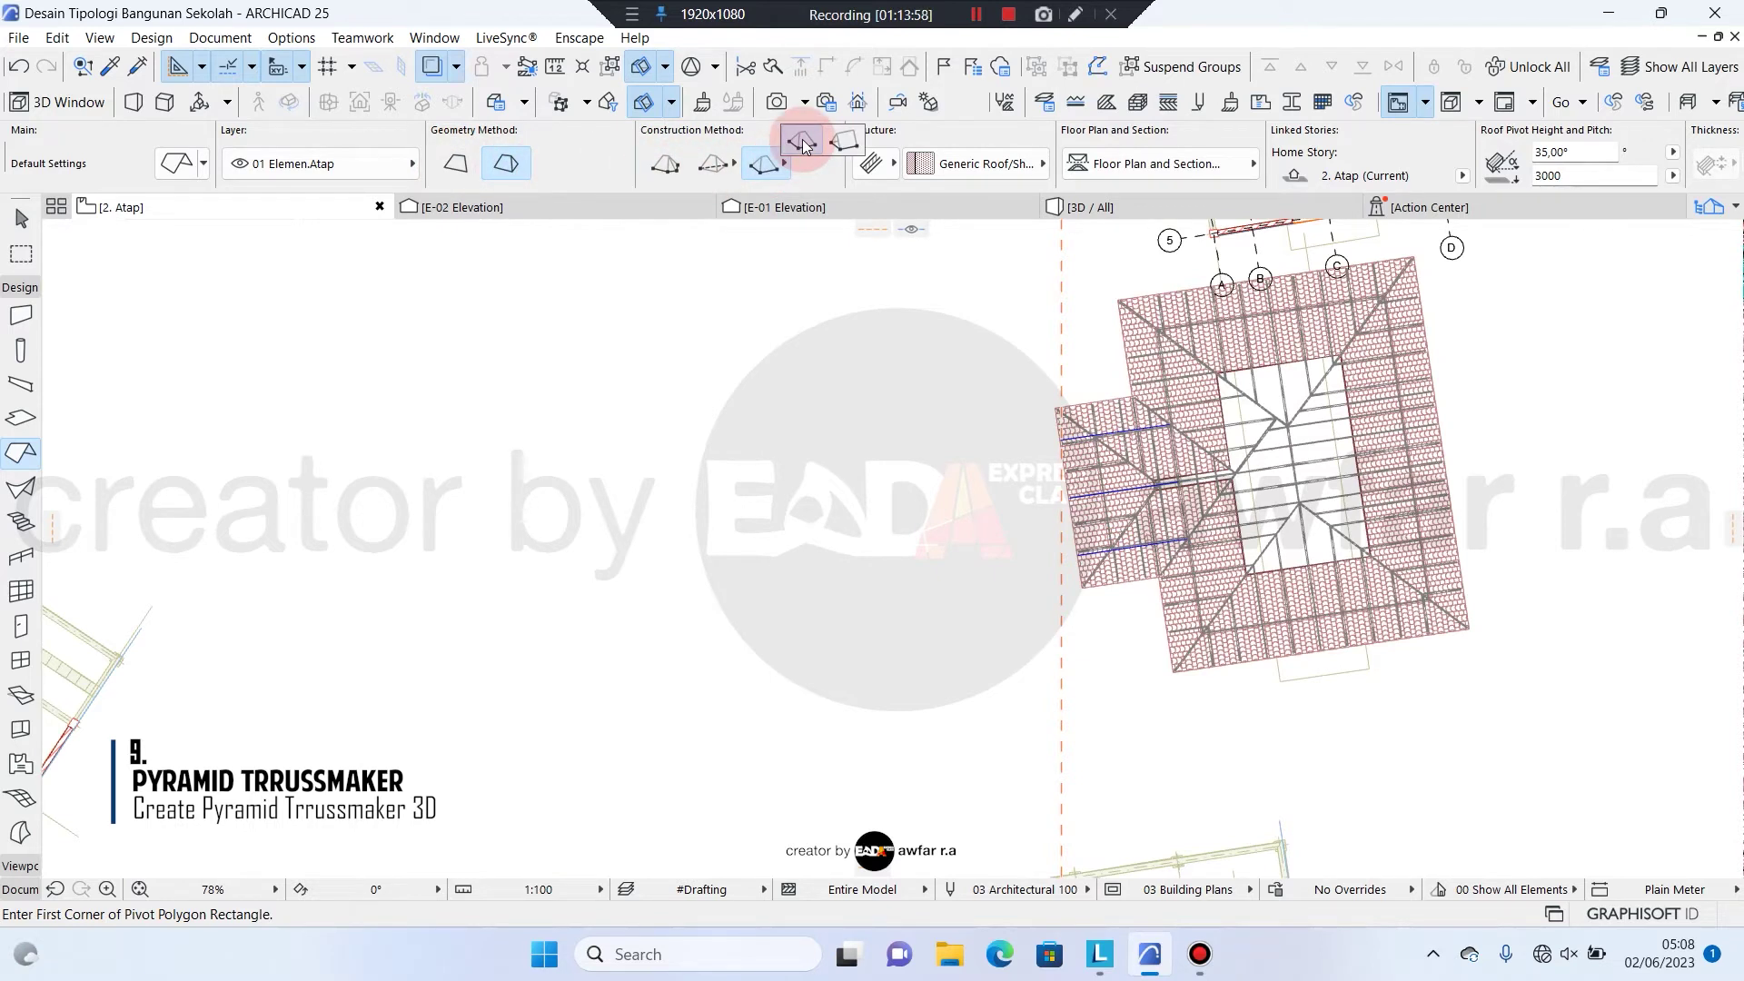
pyautogui.click(803, 139)
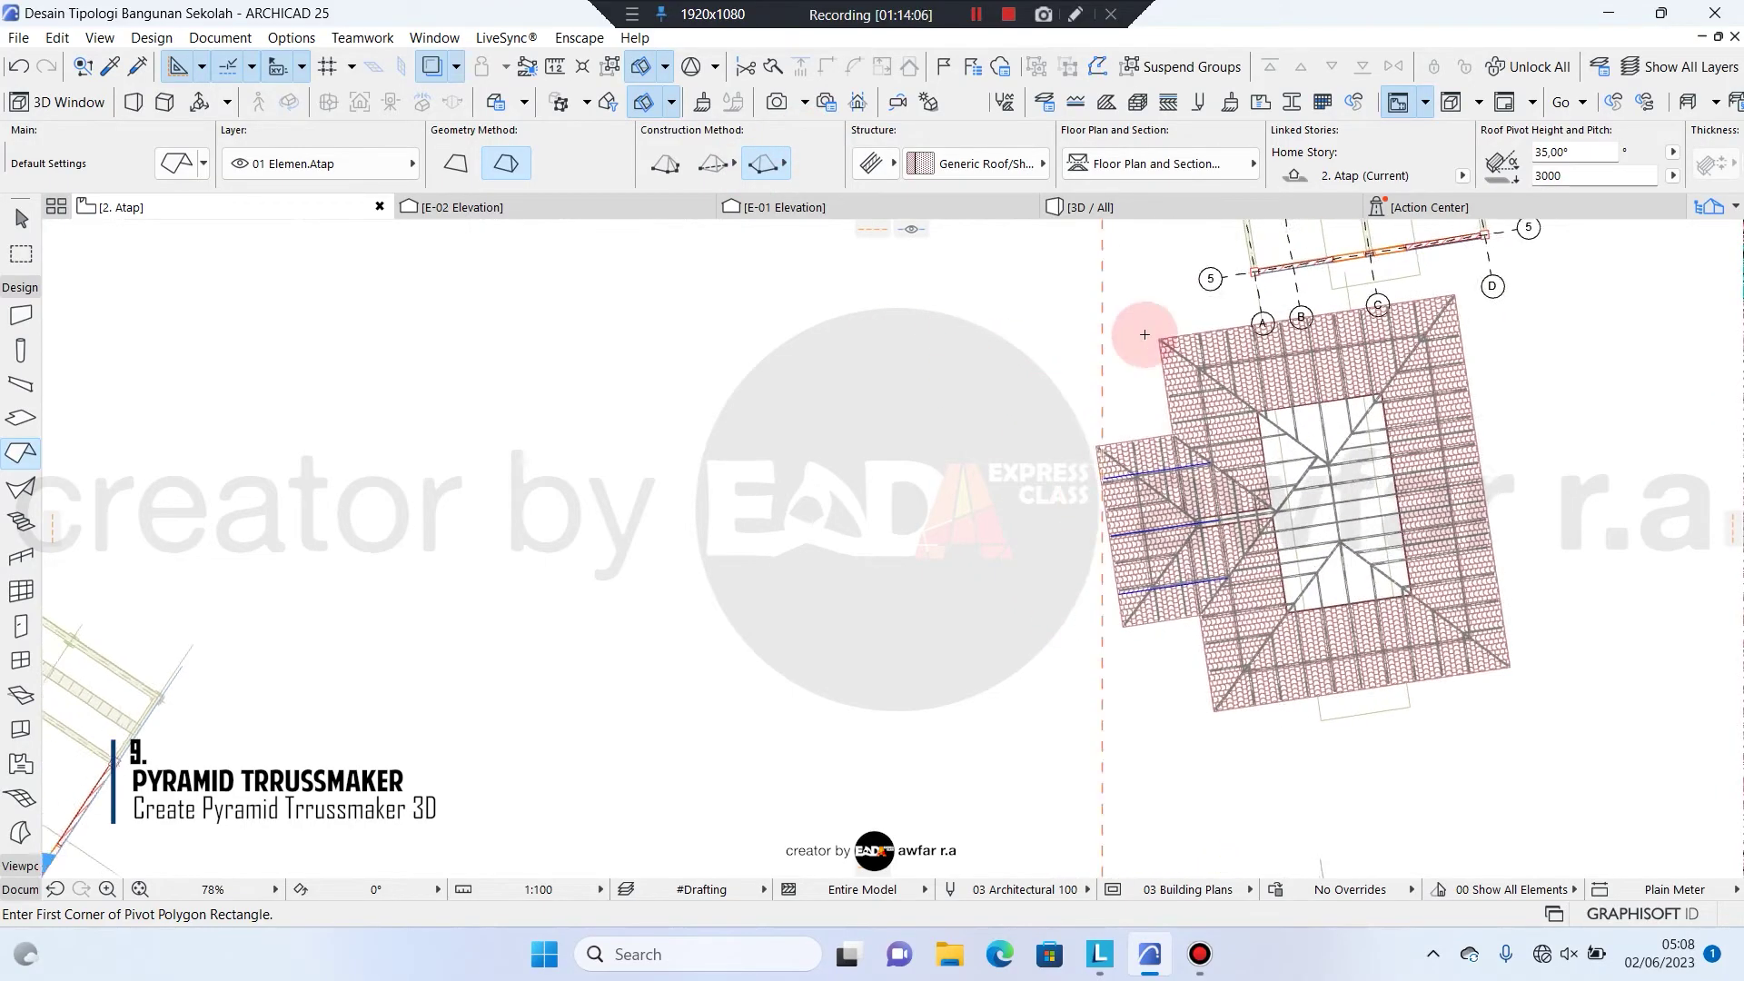
# Draw a rectangular hip roof rotated about 10° in the empty area beside the existing hipped roof and show it in the 3D view
pyautogui.scroll(3, 1145, 334)
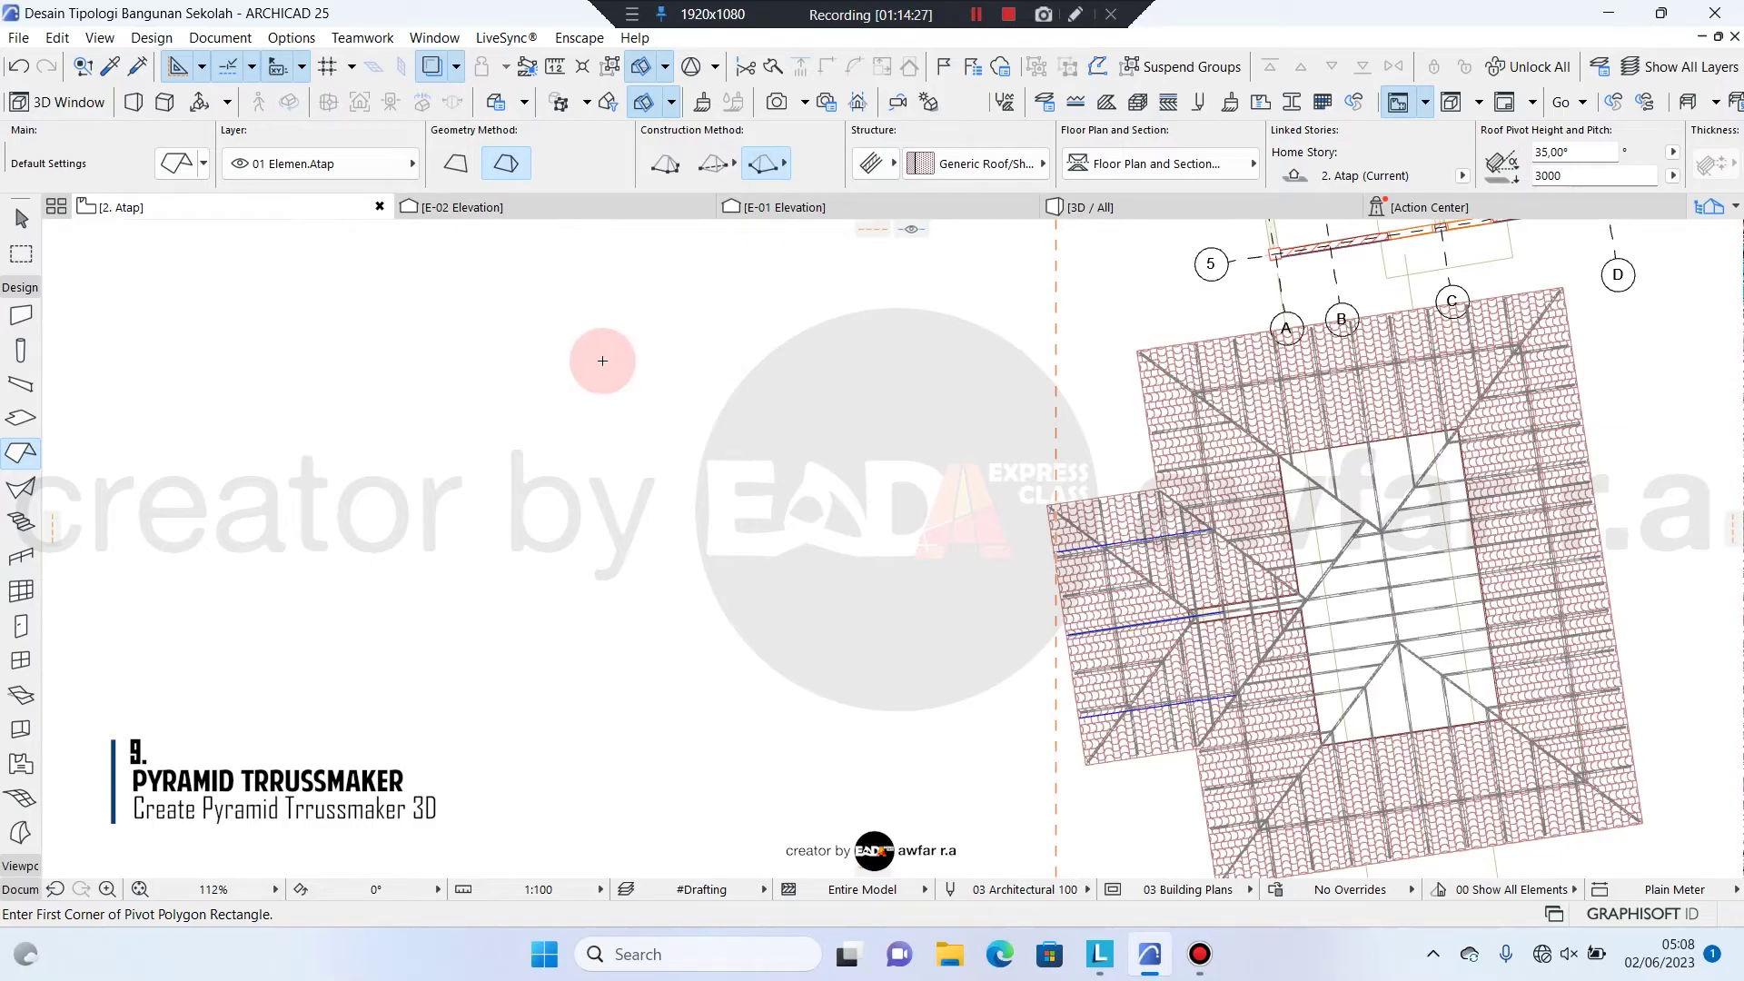
pyautogui.click(594, 362)
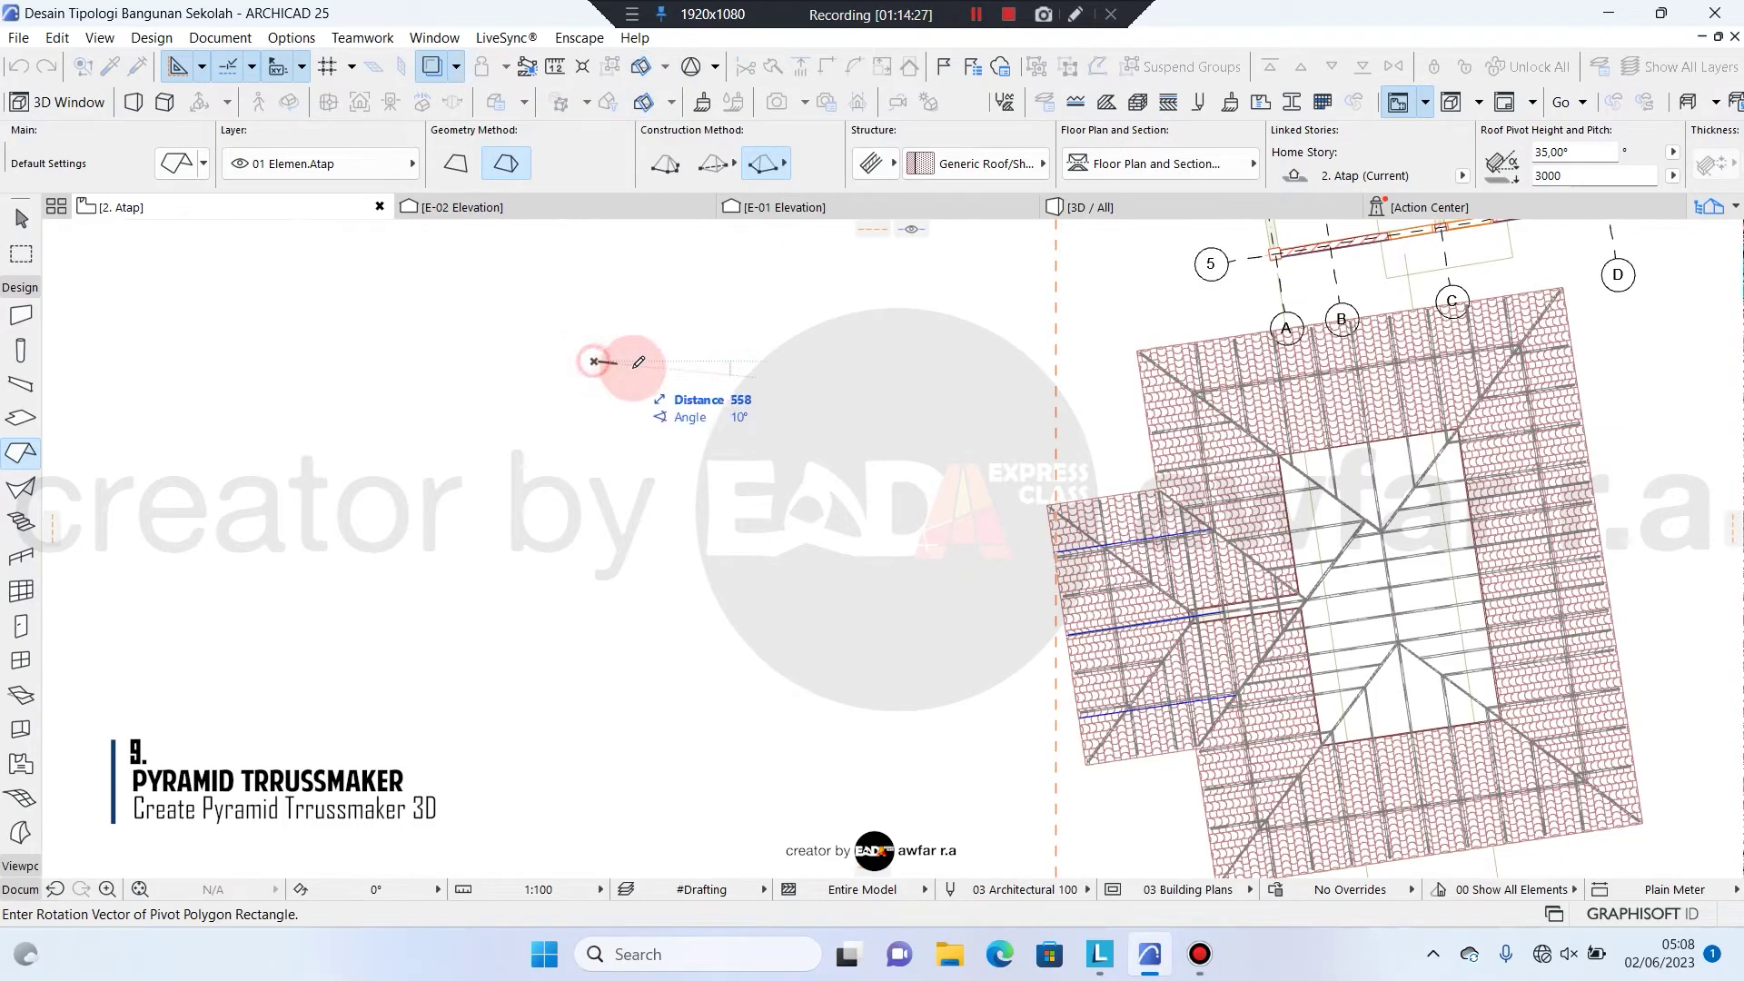
pyautogui.click(943, 300)
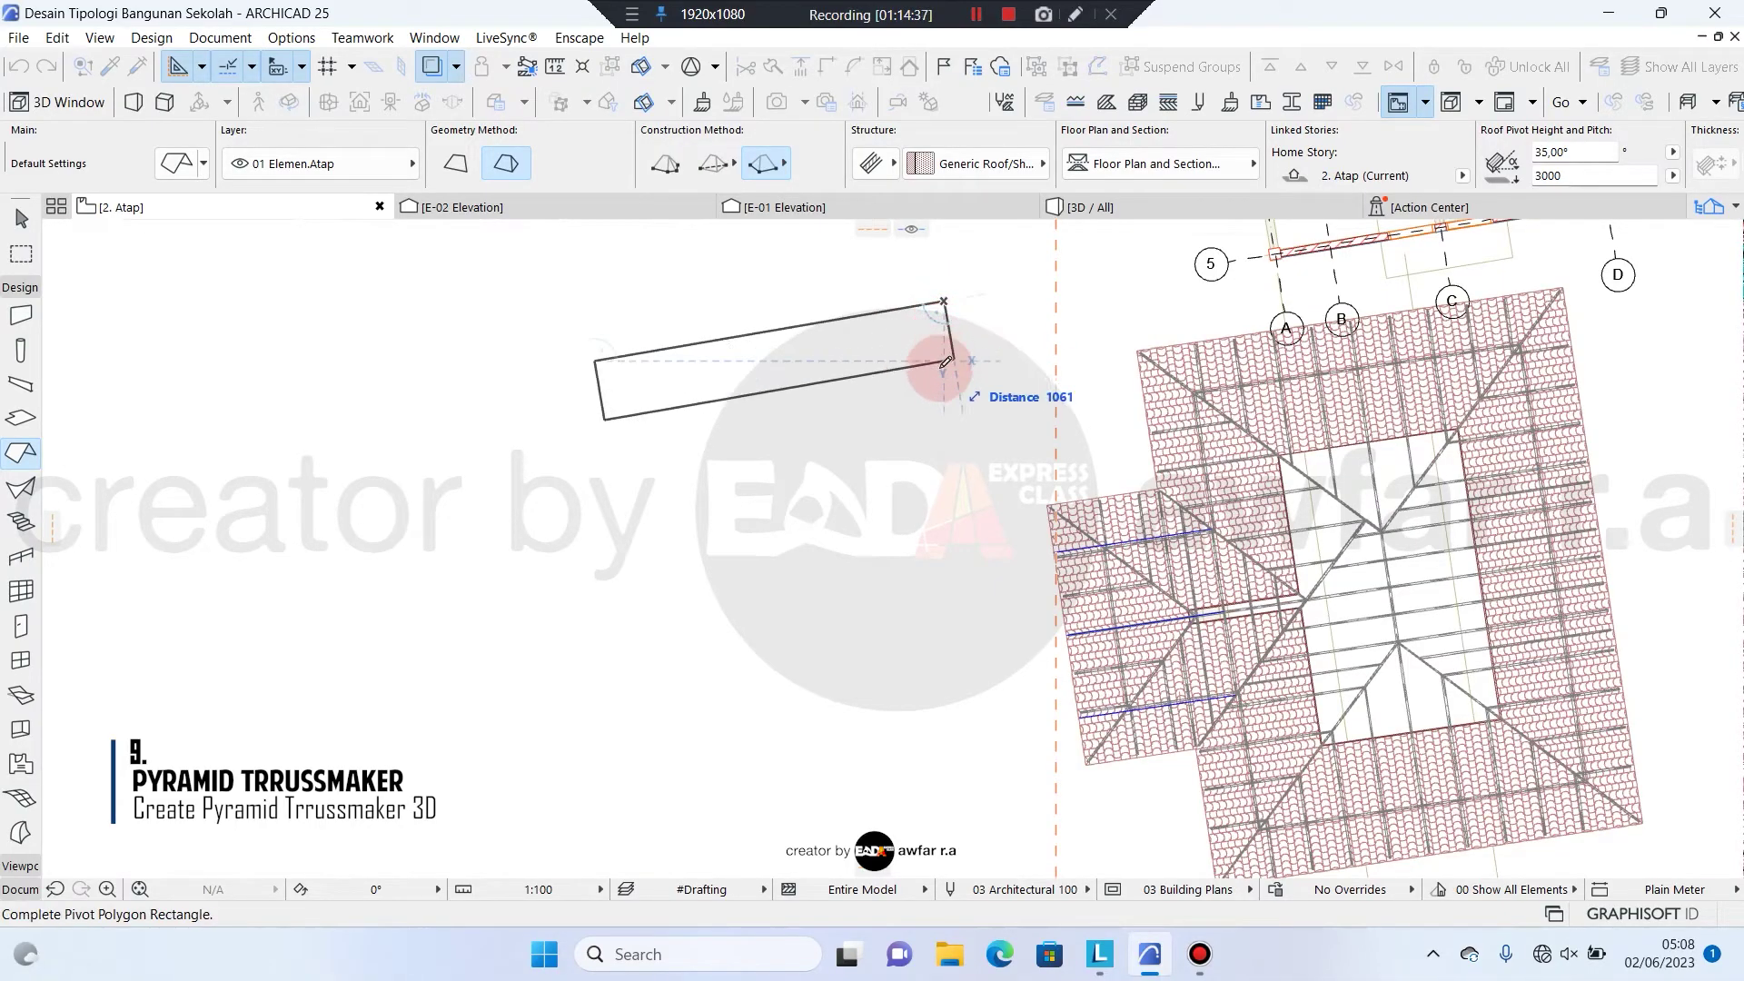
pyautogui.scroll(-3, 979, 711)
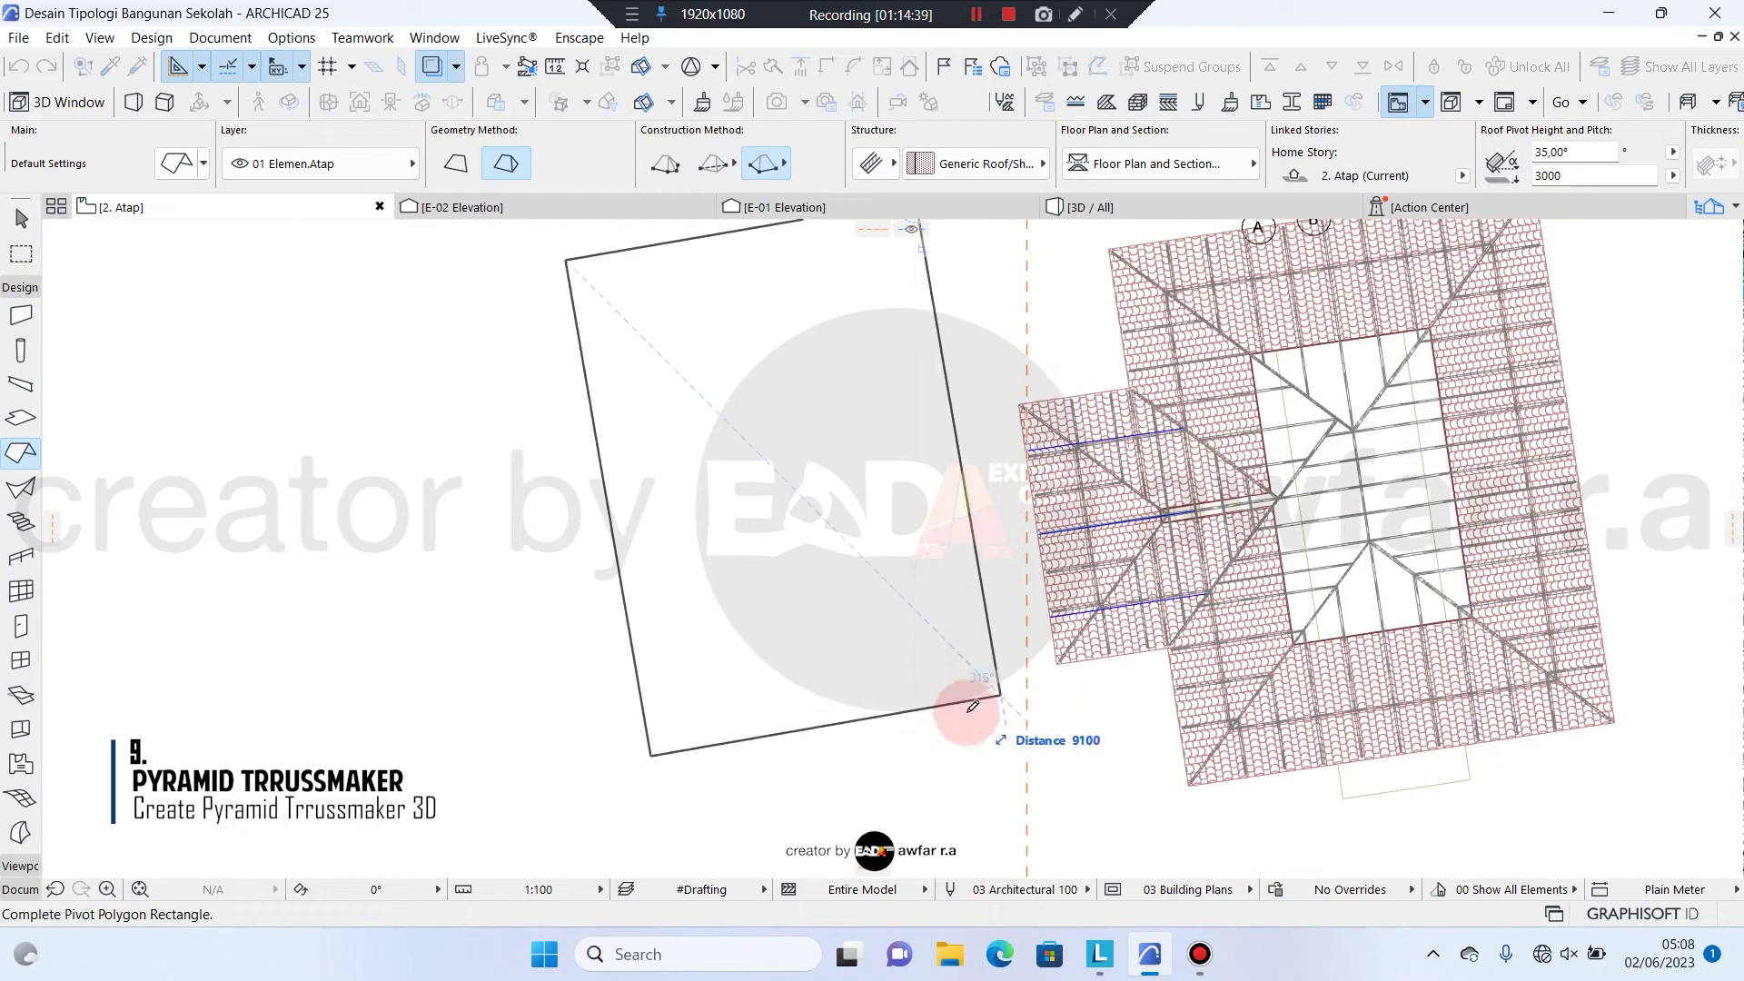
pyautogui.click(1003, 739)
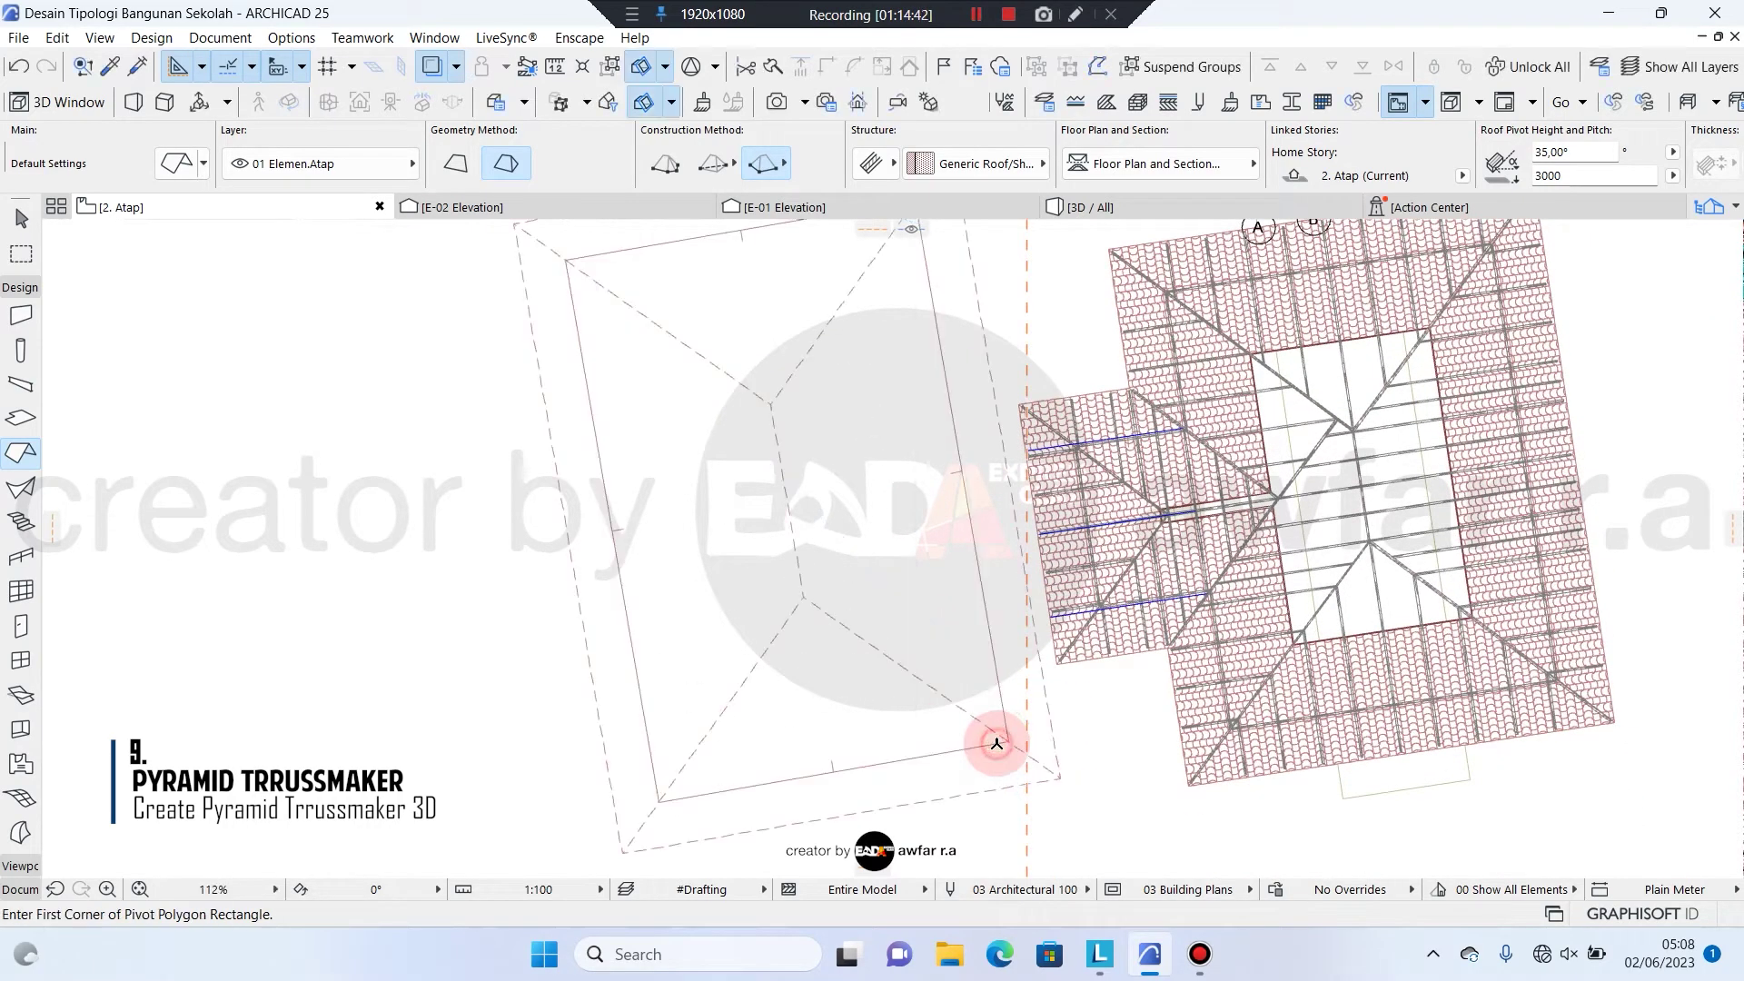
pyautogui.scroll(-2, 836, 591)
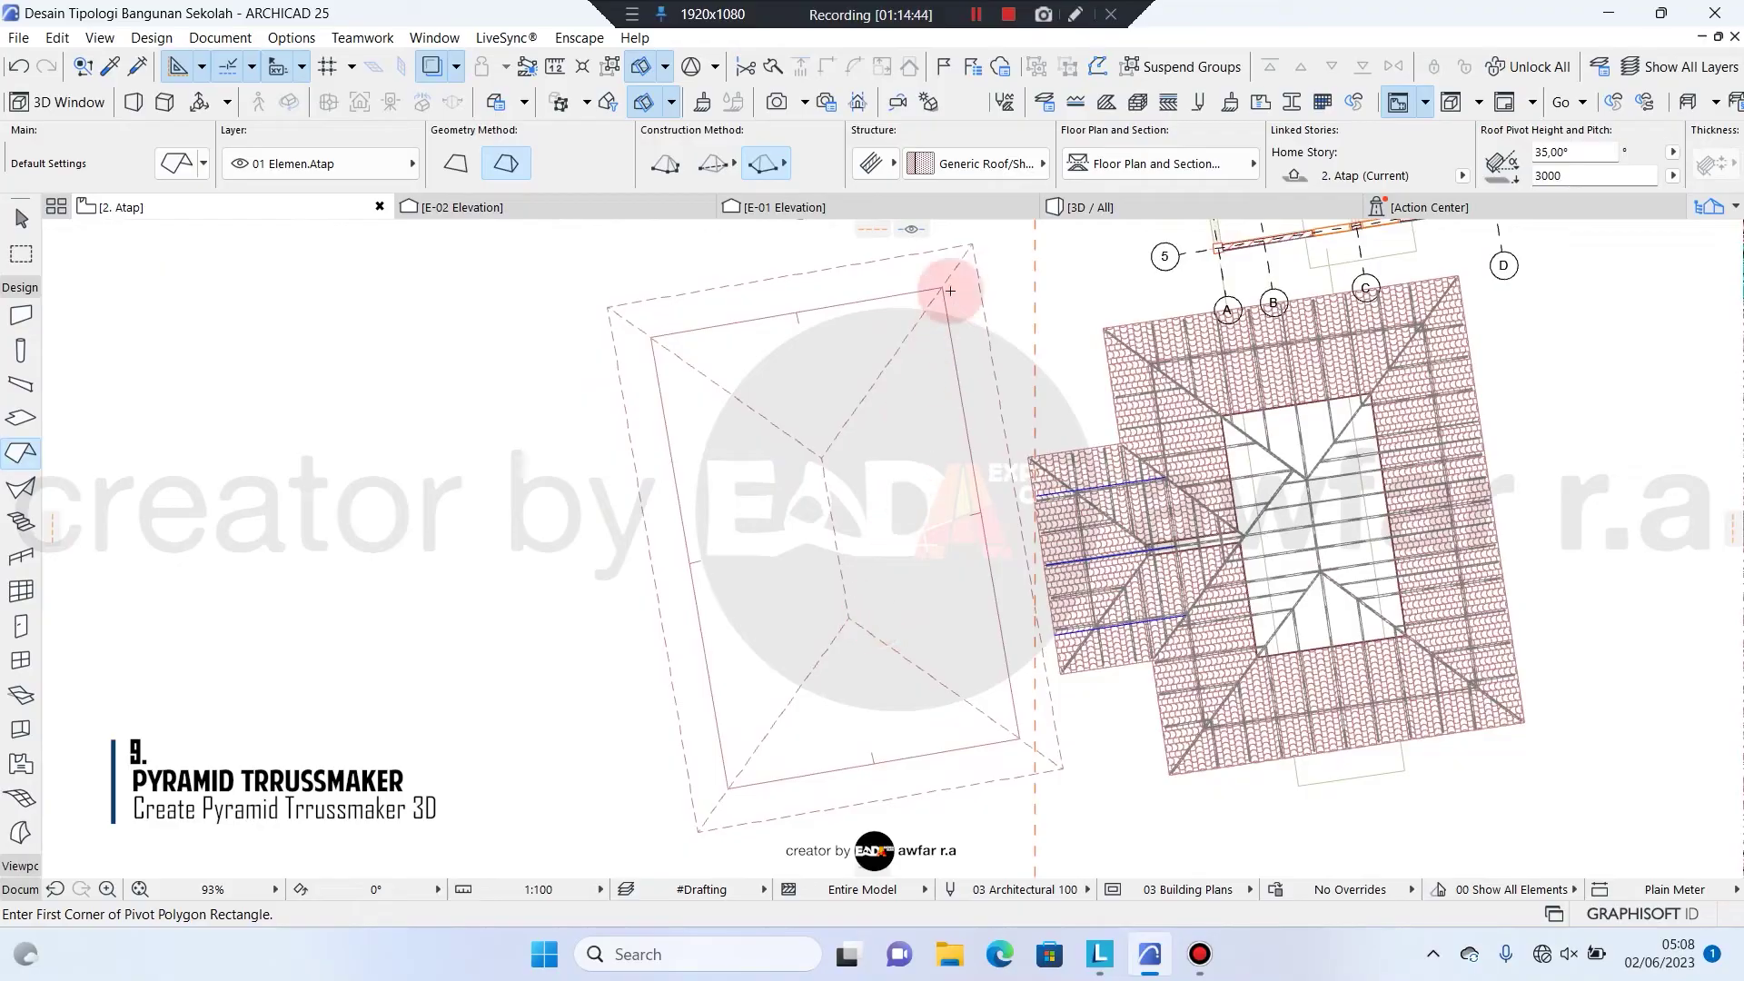
pyautogui.press('Escape')
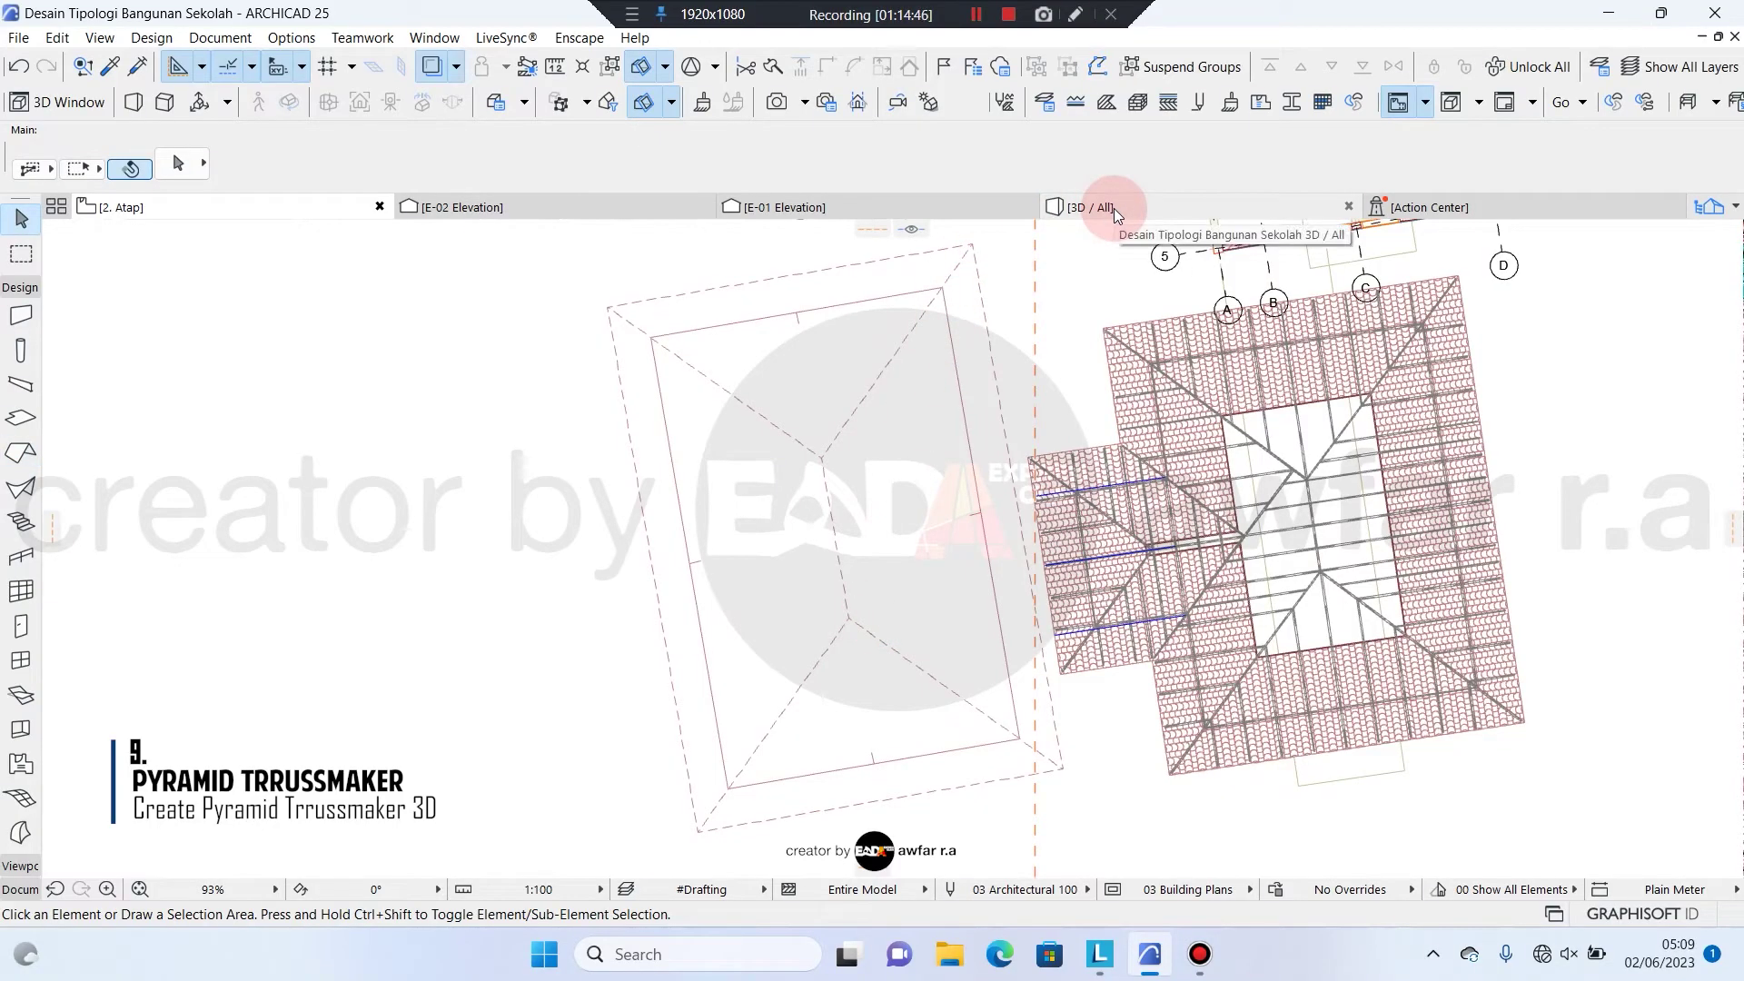
pyautogui.click(1113, 209)
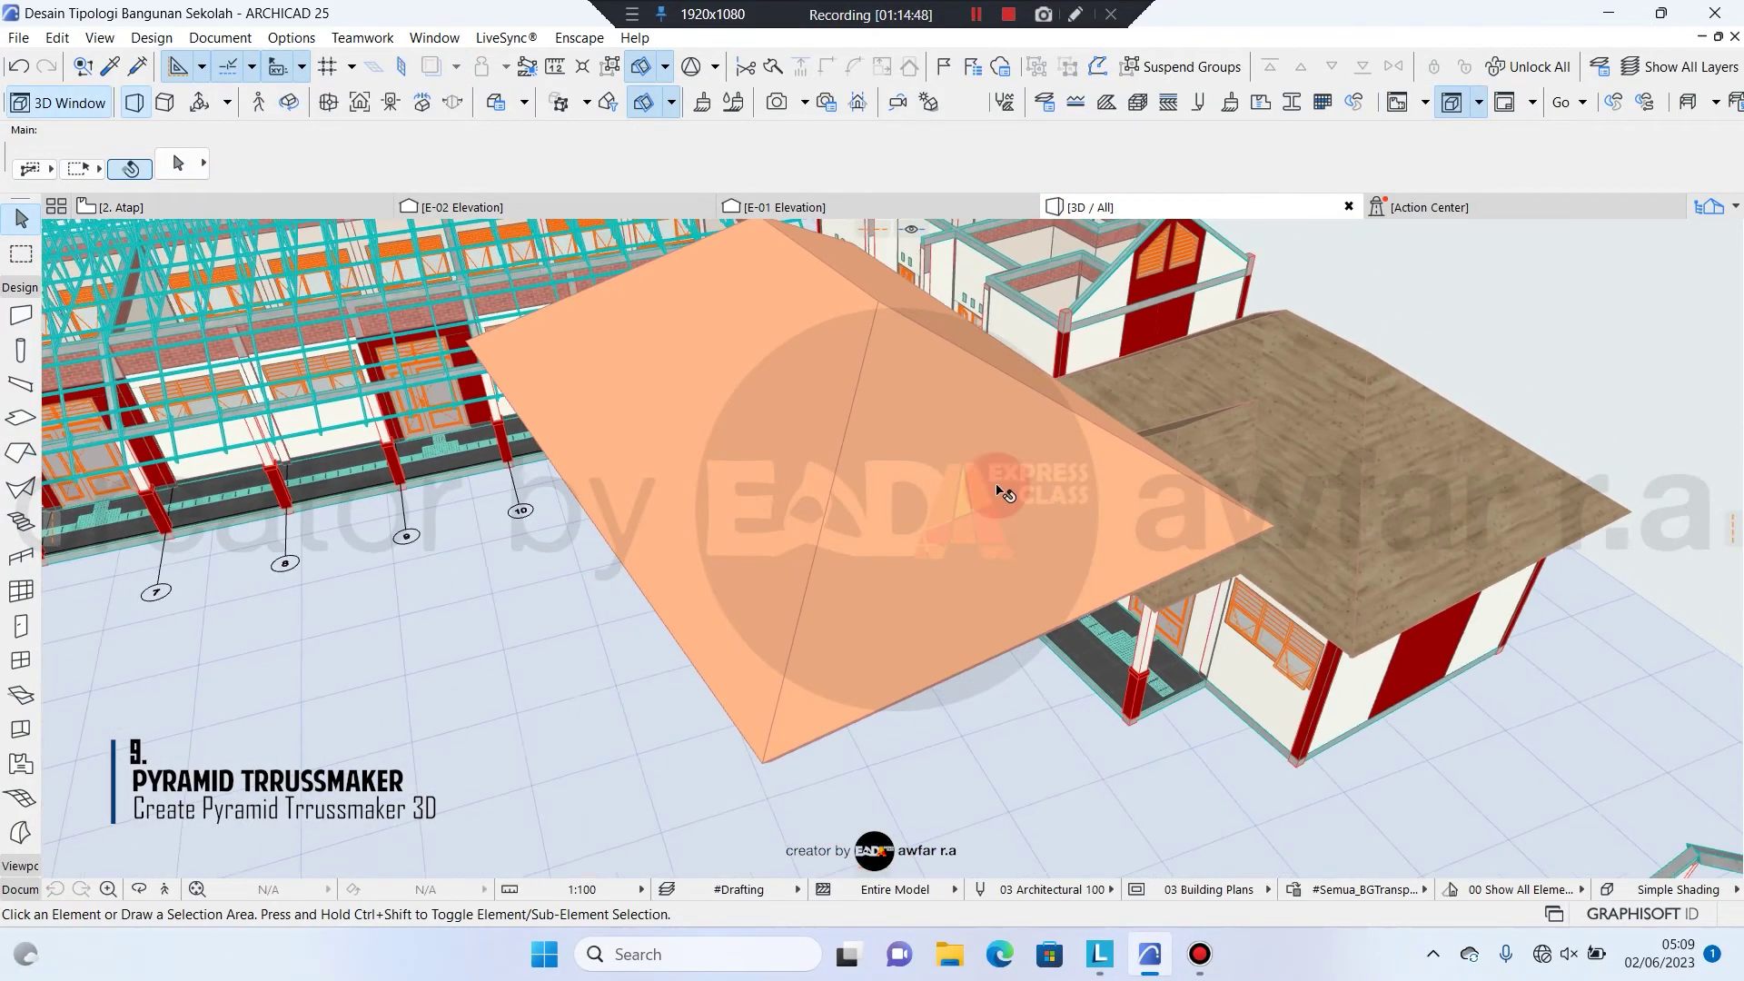
# Return to the 2. Atap floor plan and select the newly drawn rectangular hip roof
pyautogui.keyDown('shift'); pyautogui.moveTo(997, 570); pyautogui.dragTo(1037, 557, button='middle'); pyautogui.keyUp('shift')
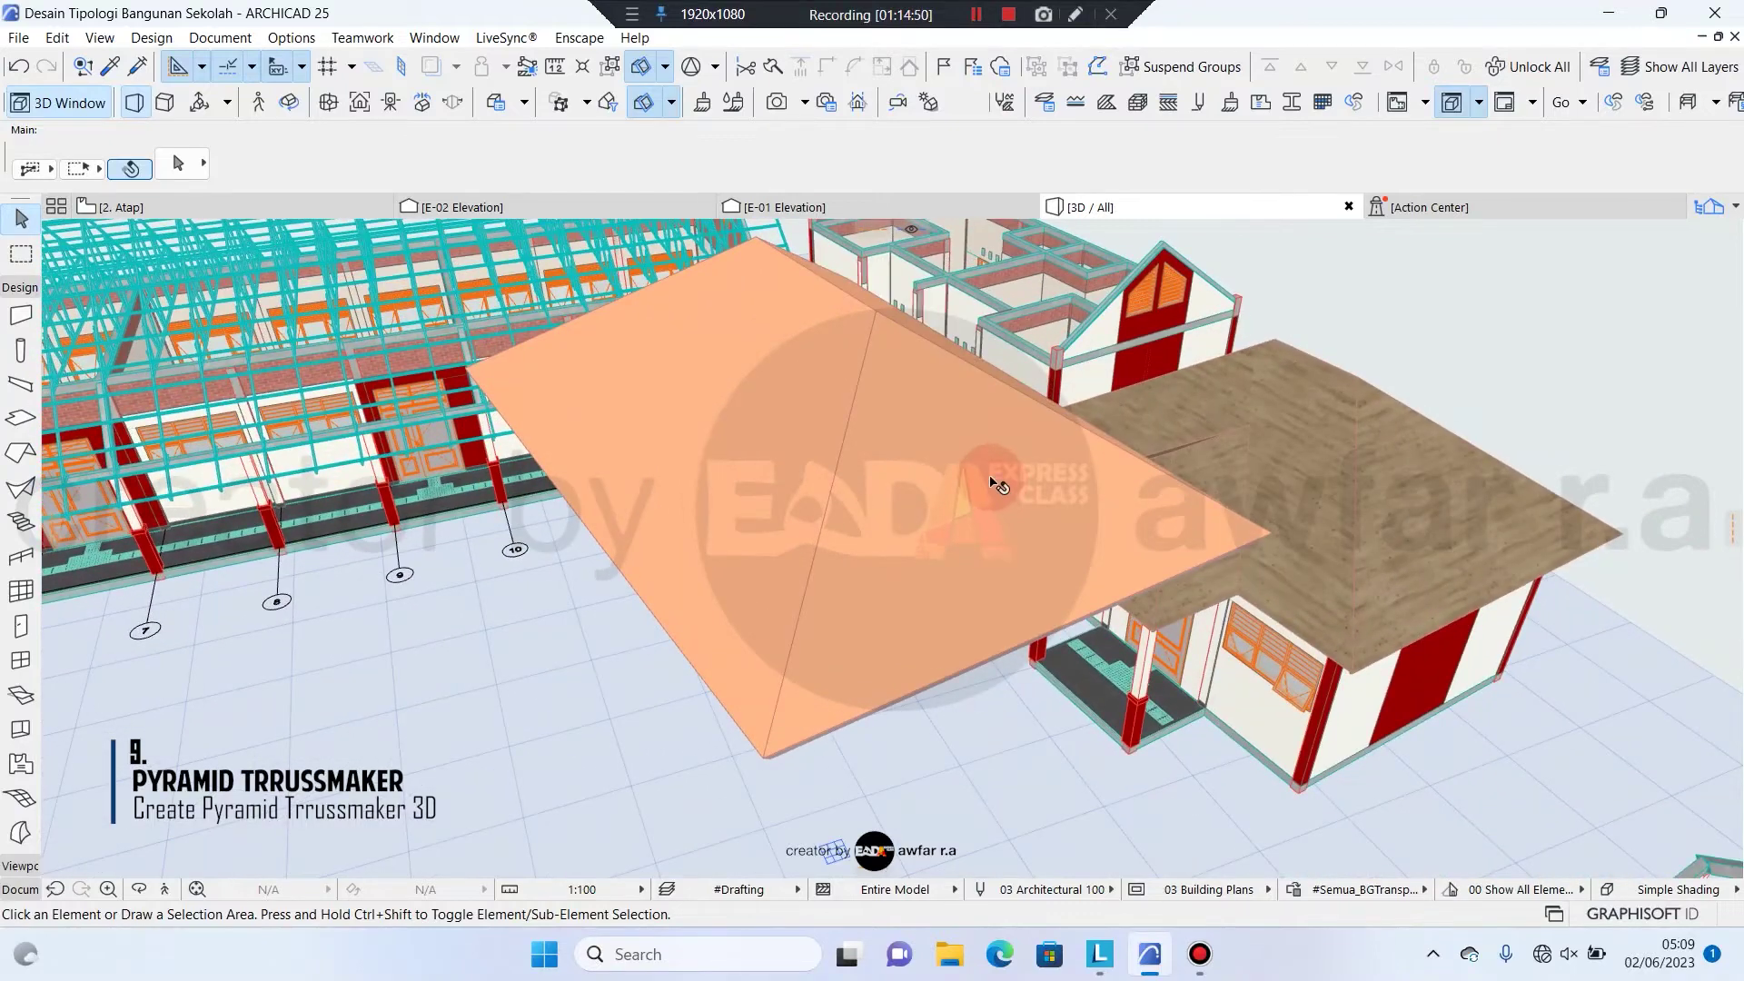
pyautogui.click(291, 208)
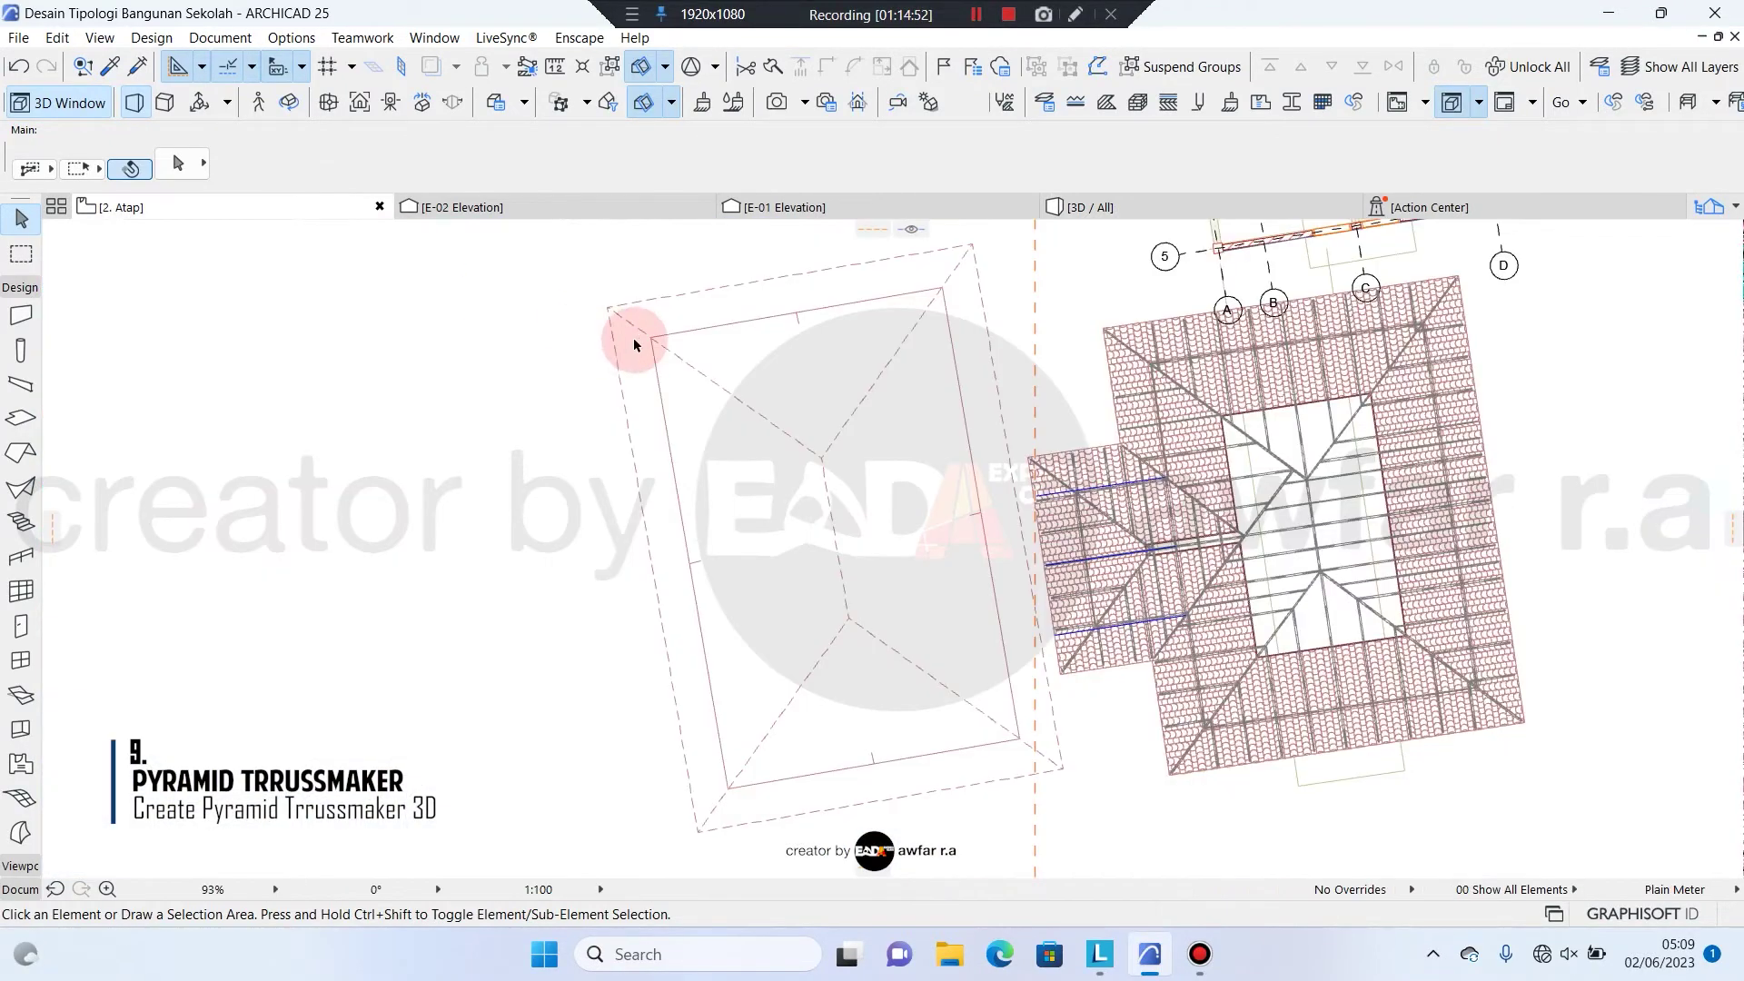
pyautogui.click(740, 402)
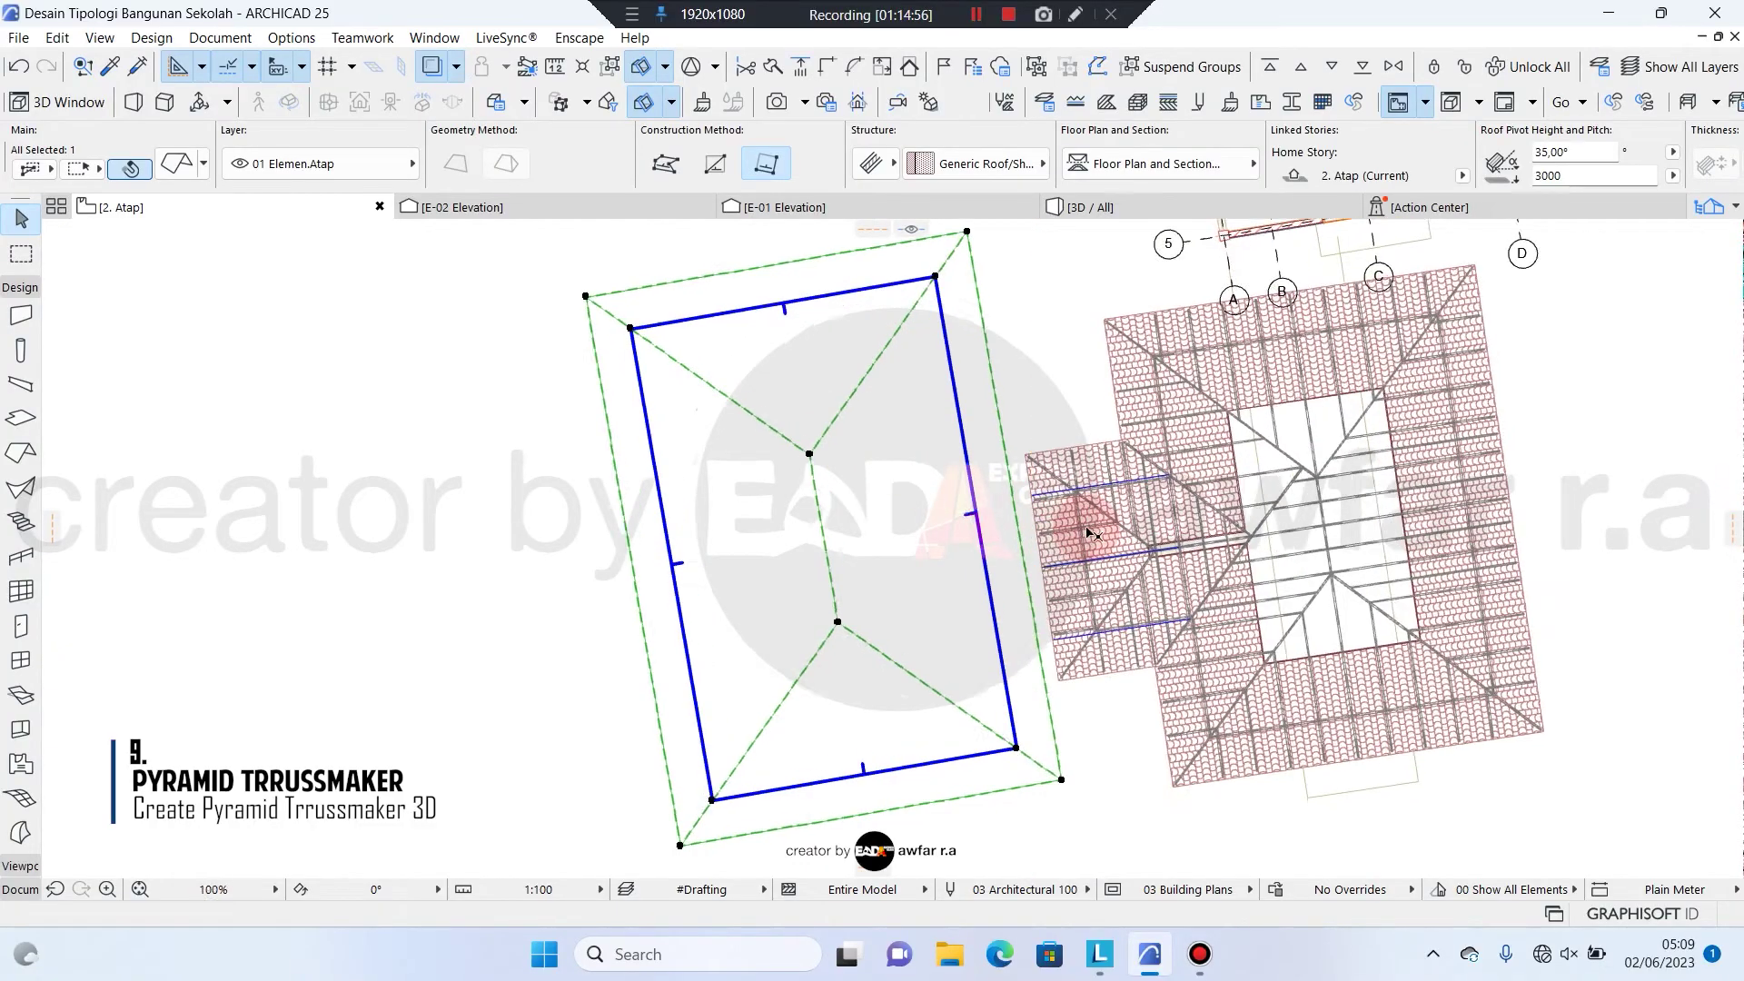
pyautogui.scroll(3, 1095, 517)
pyautogui.scroll(-3, 1090, 423)
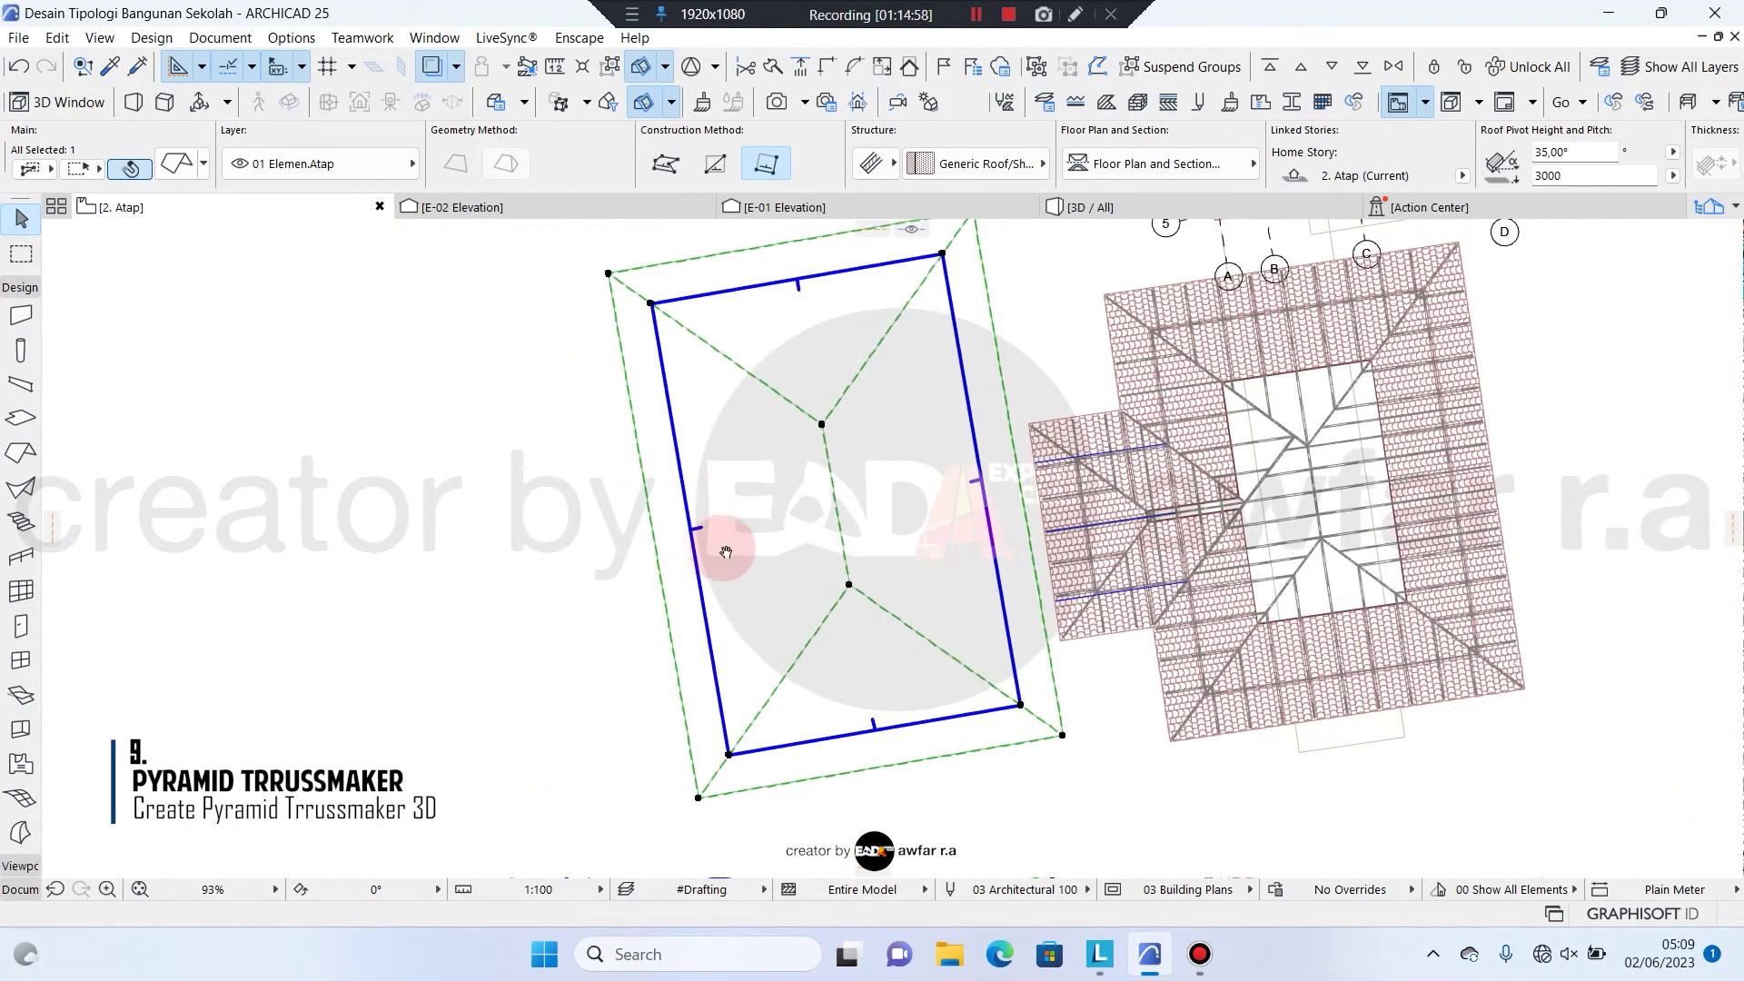
pyautogui.moveTo(720, 545); pyautogui.dragTo(903, 479, button='middle')
pyautogui.click(846, 419)
pyautogui.click(870, 399)
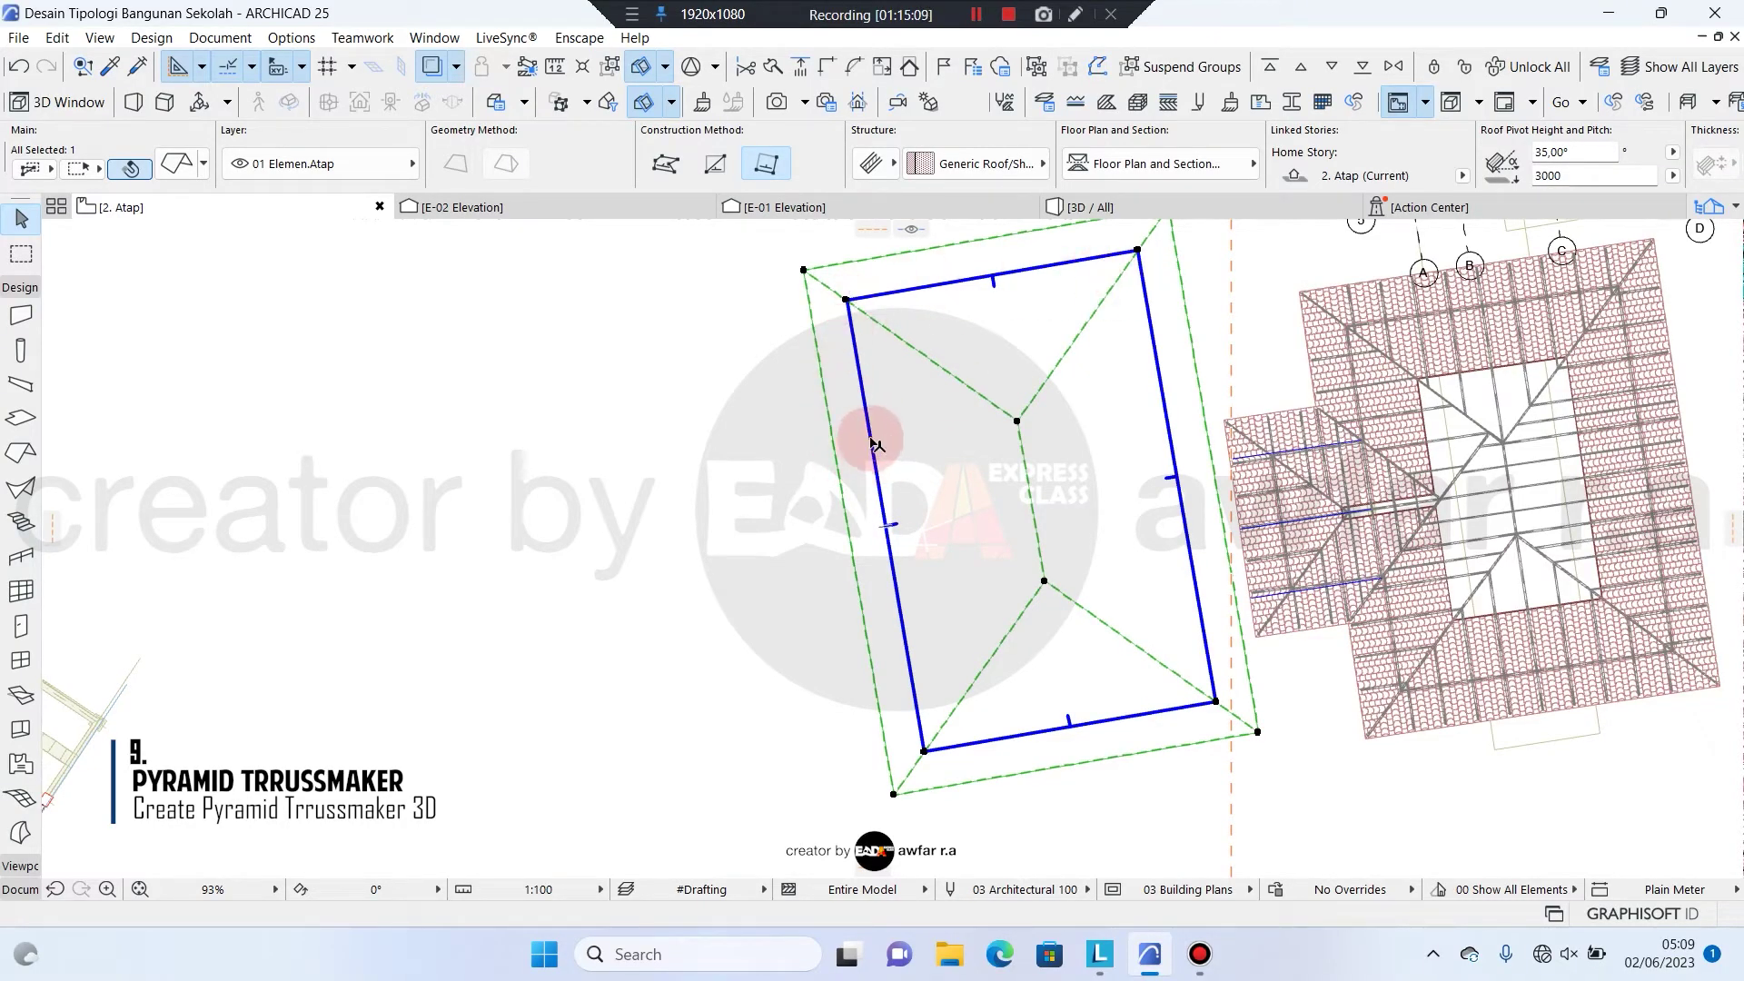
# Add a rotated rectangular wing to the hip roof, projecting outward from its long edge facing away from the existing roof
pyautogui.click(871, 439)
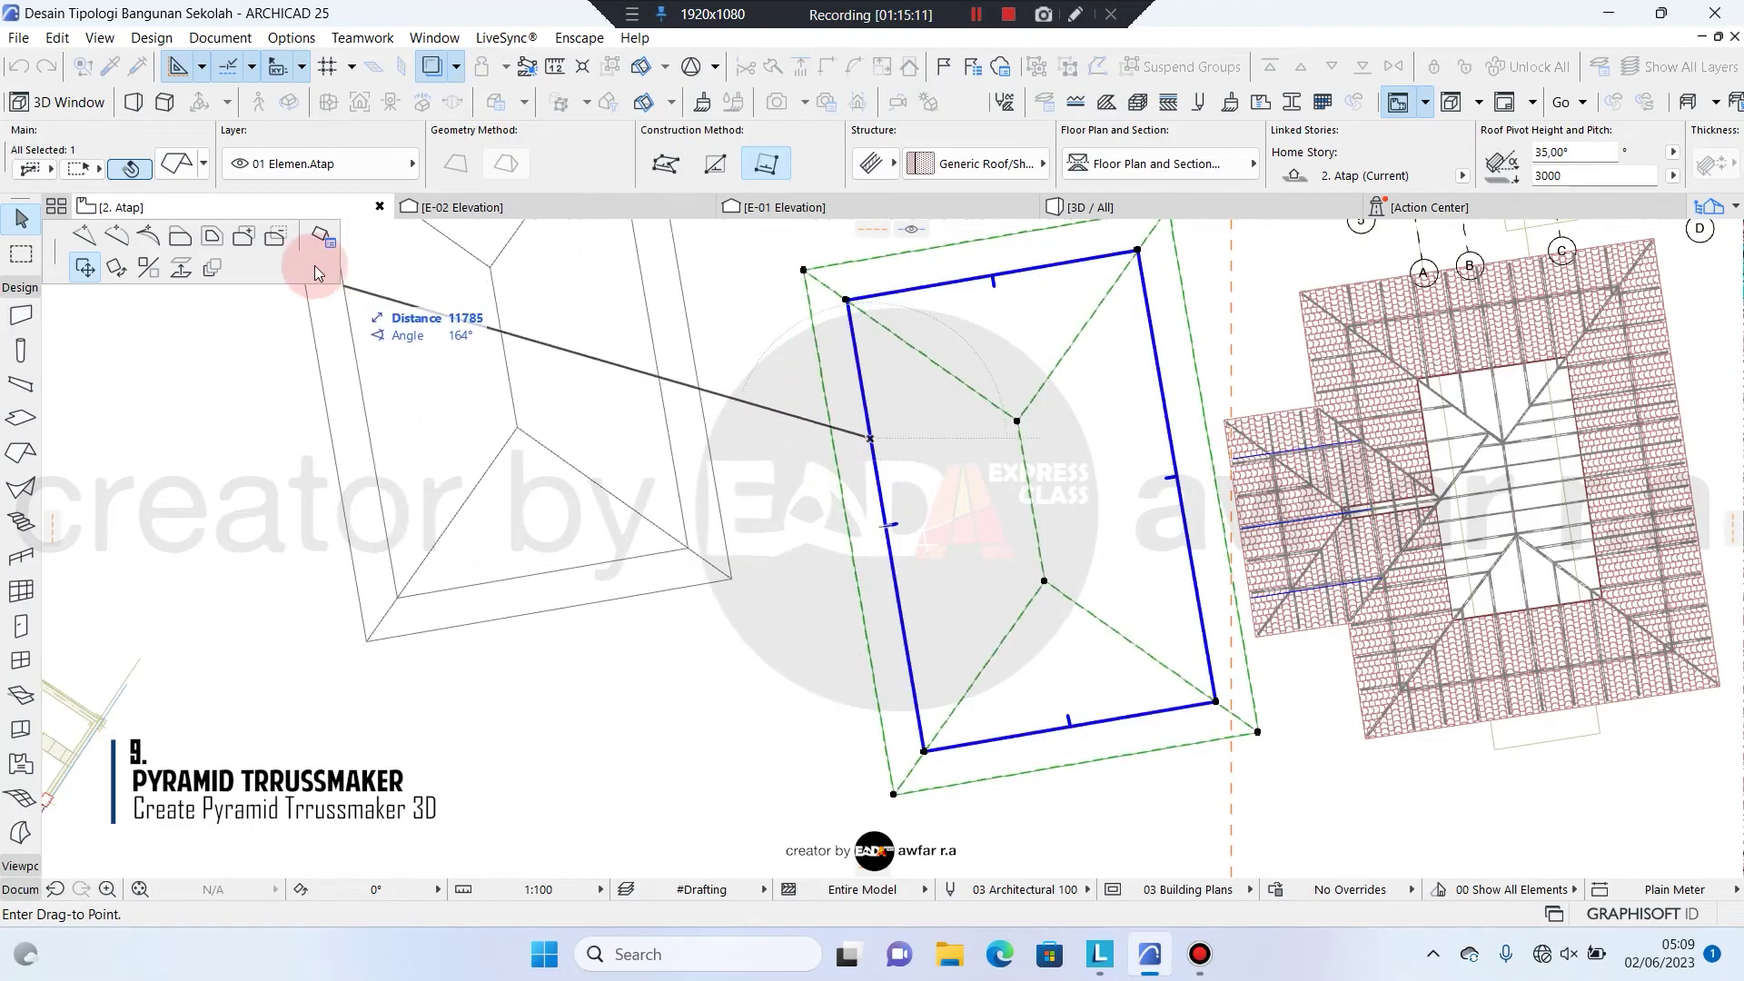
pyautogui.click(243, 236)
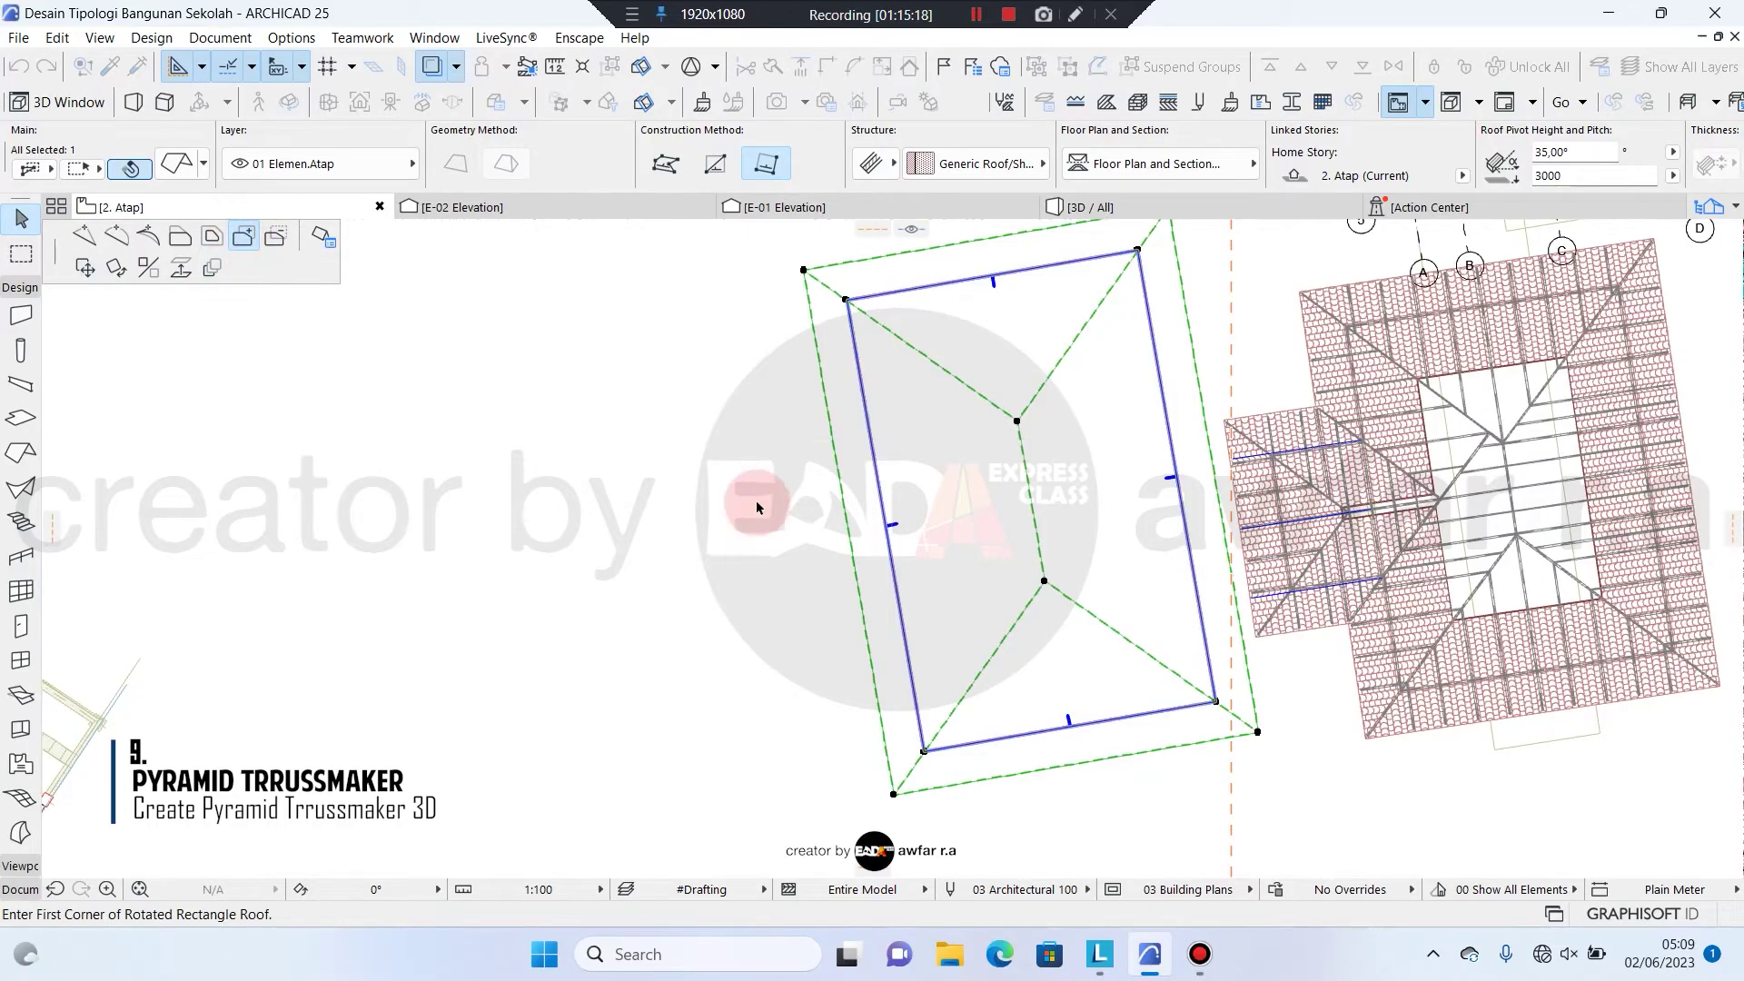
pyautogui.click(870, 437)
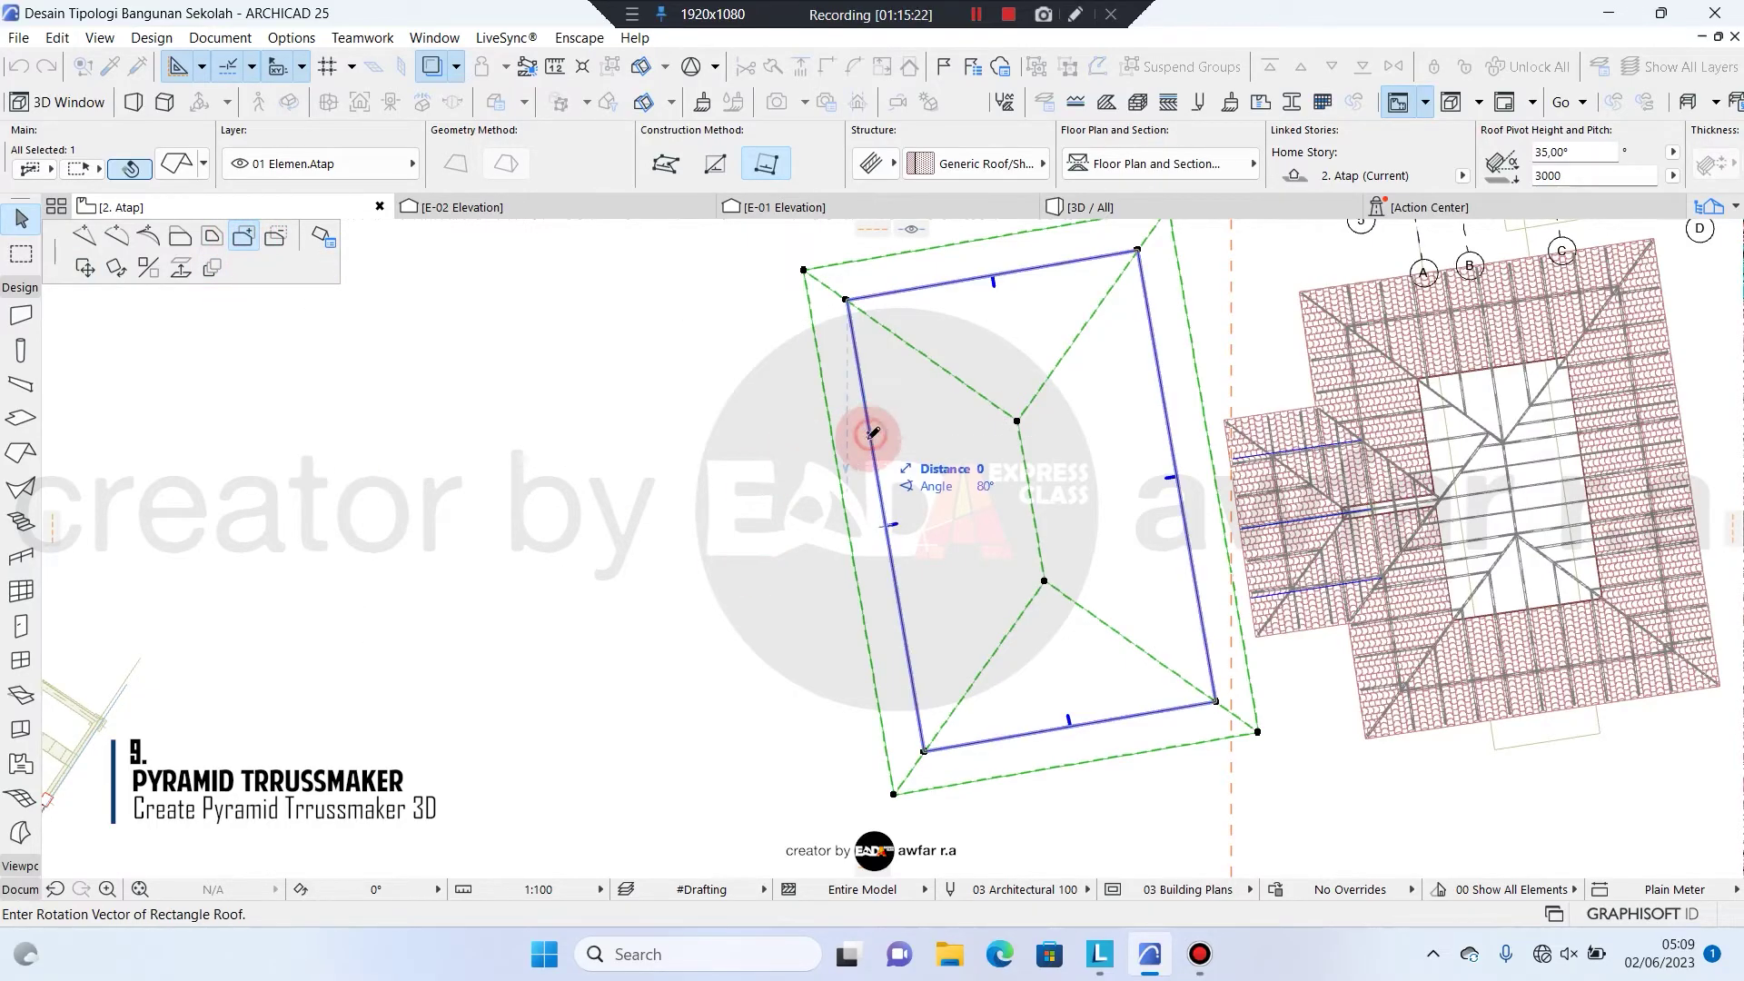
pyautogui.click(902, 596)
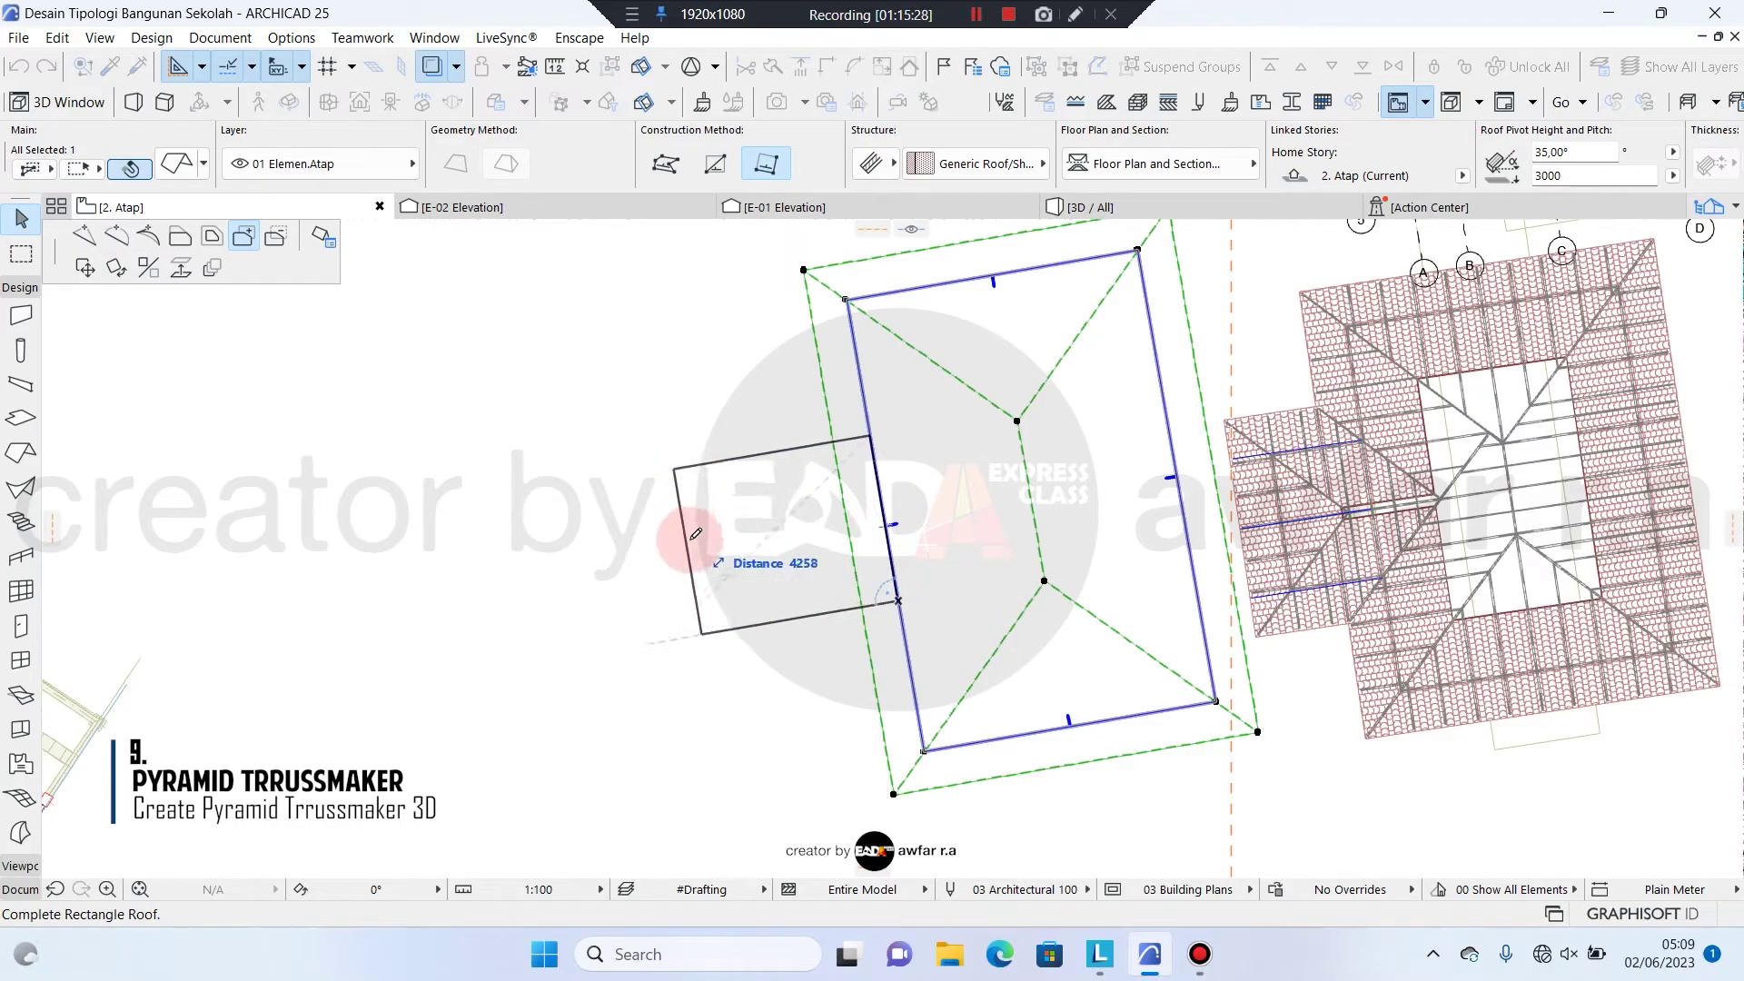
pyautogui.click(761, 536)
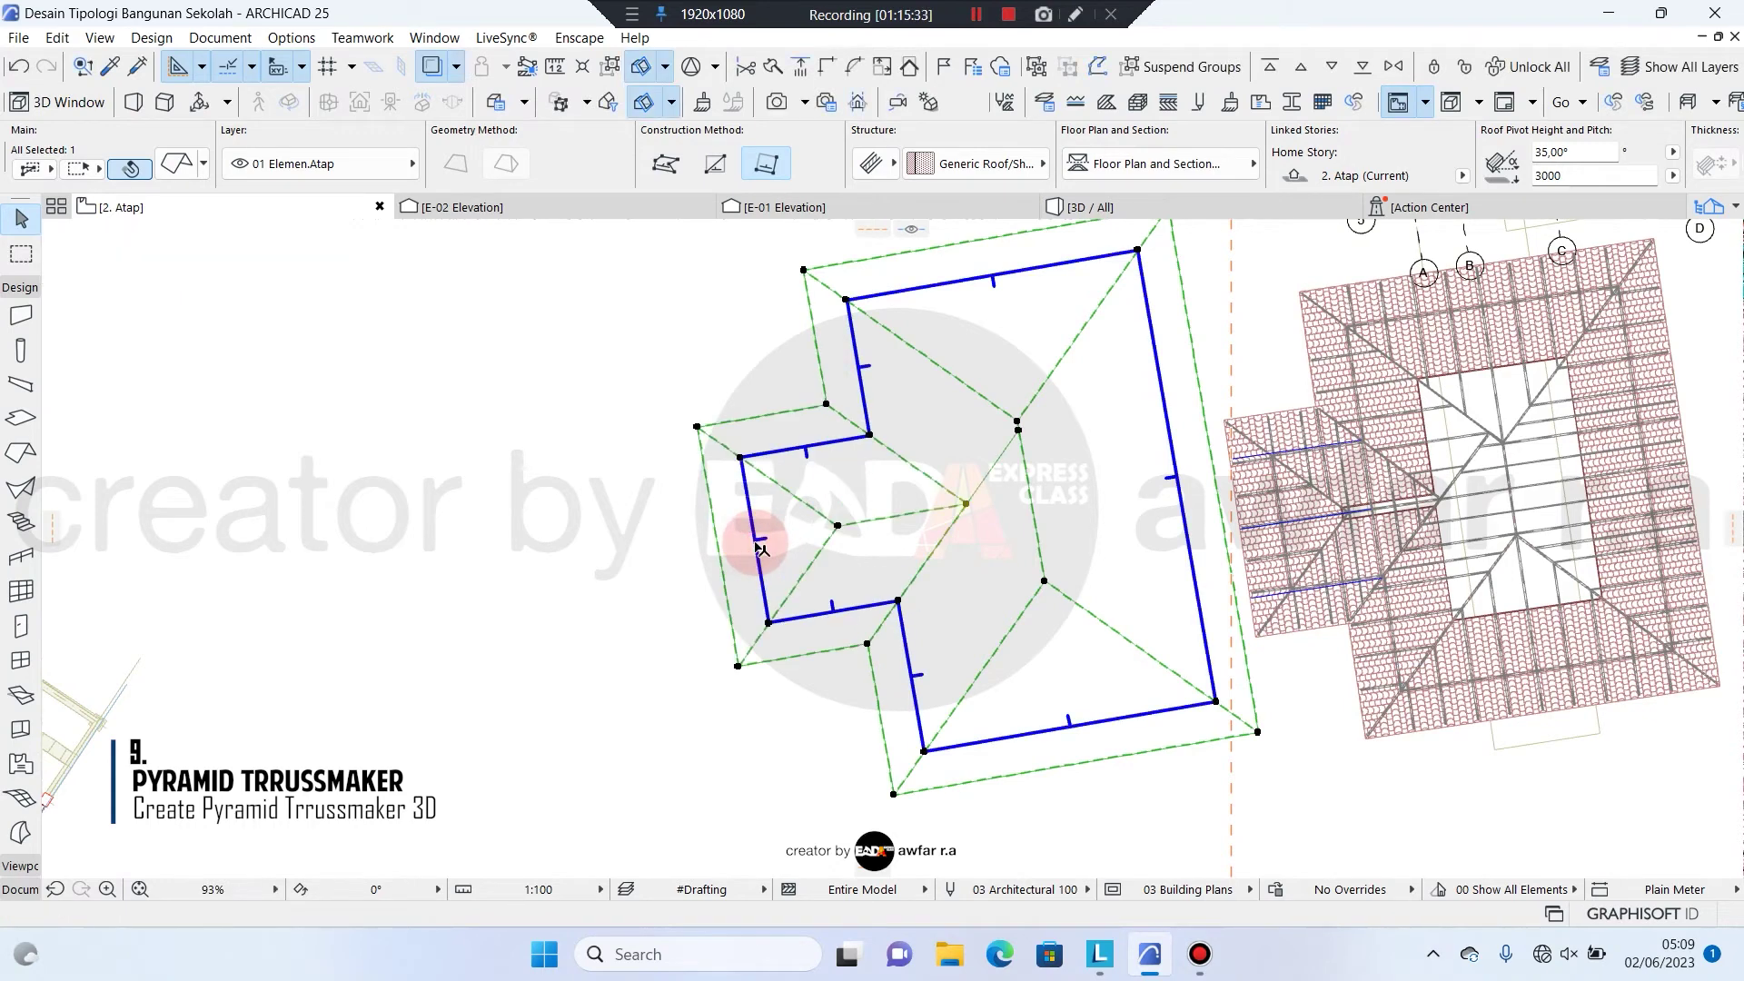
pyautogui.press('Escape')
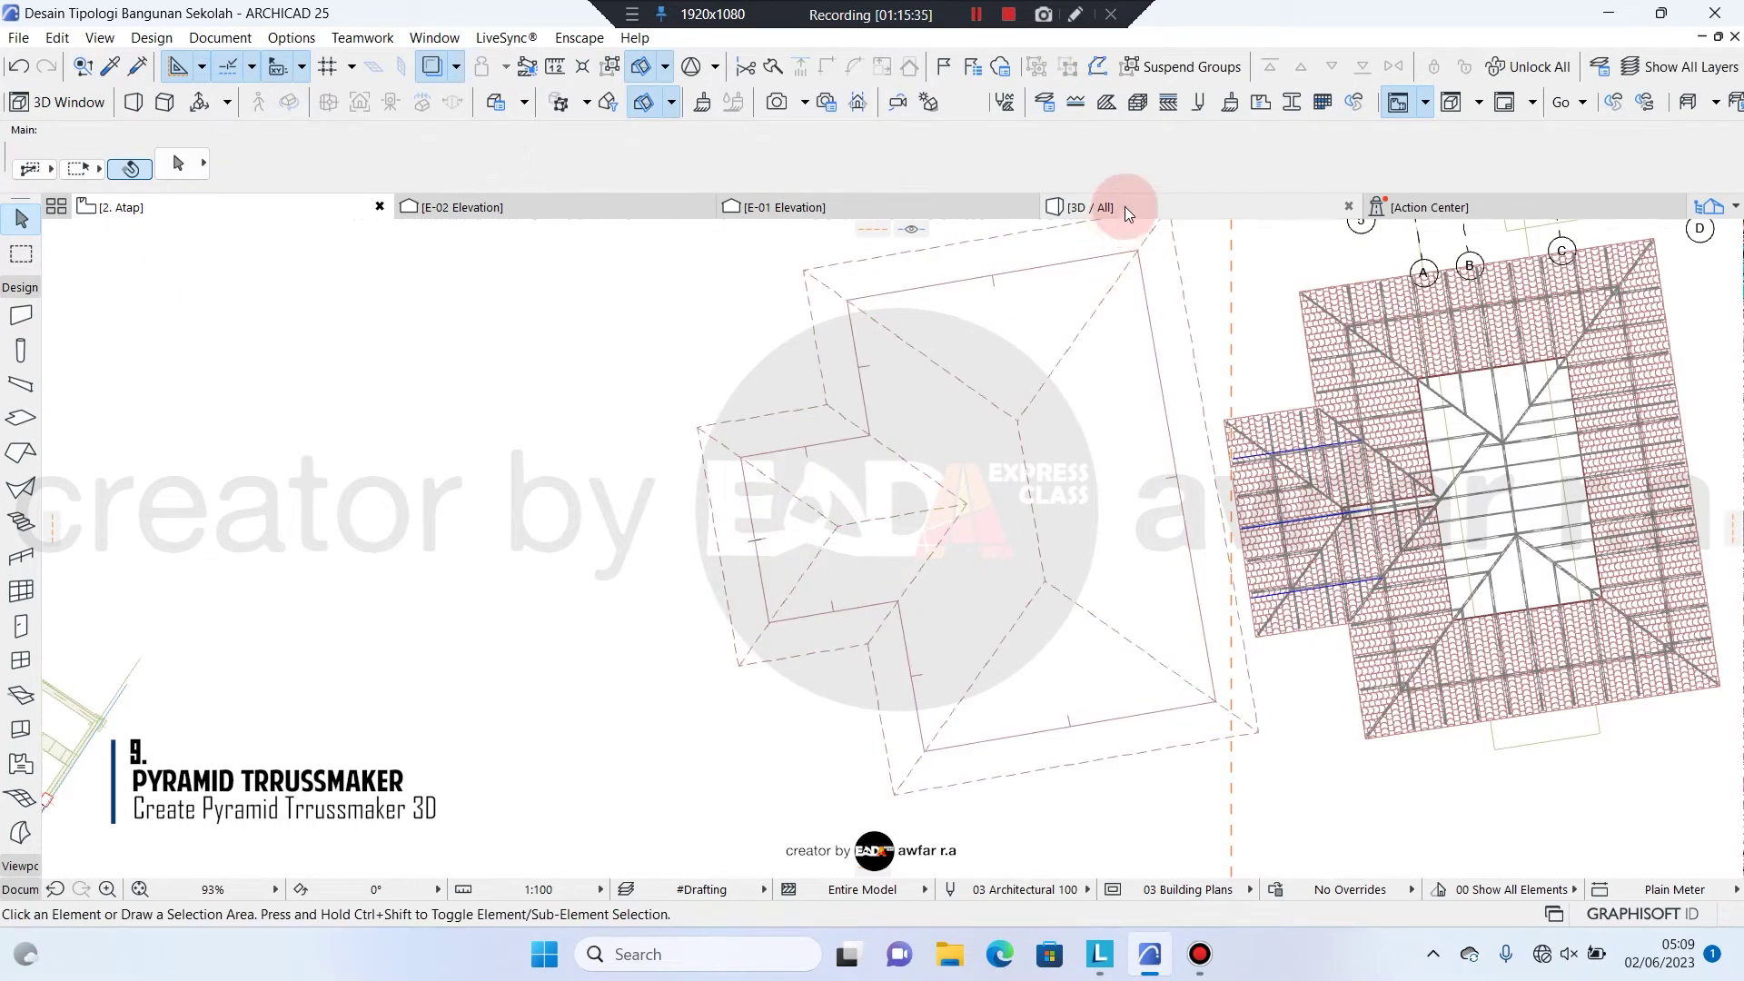
# Examine the hip roof with its added wing in the 3D view
pyautogui.click(1124, 205)
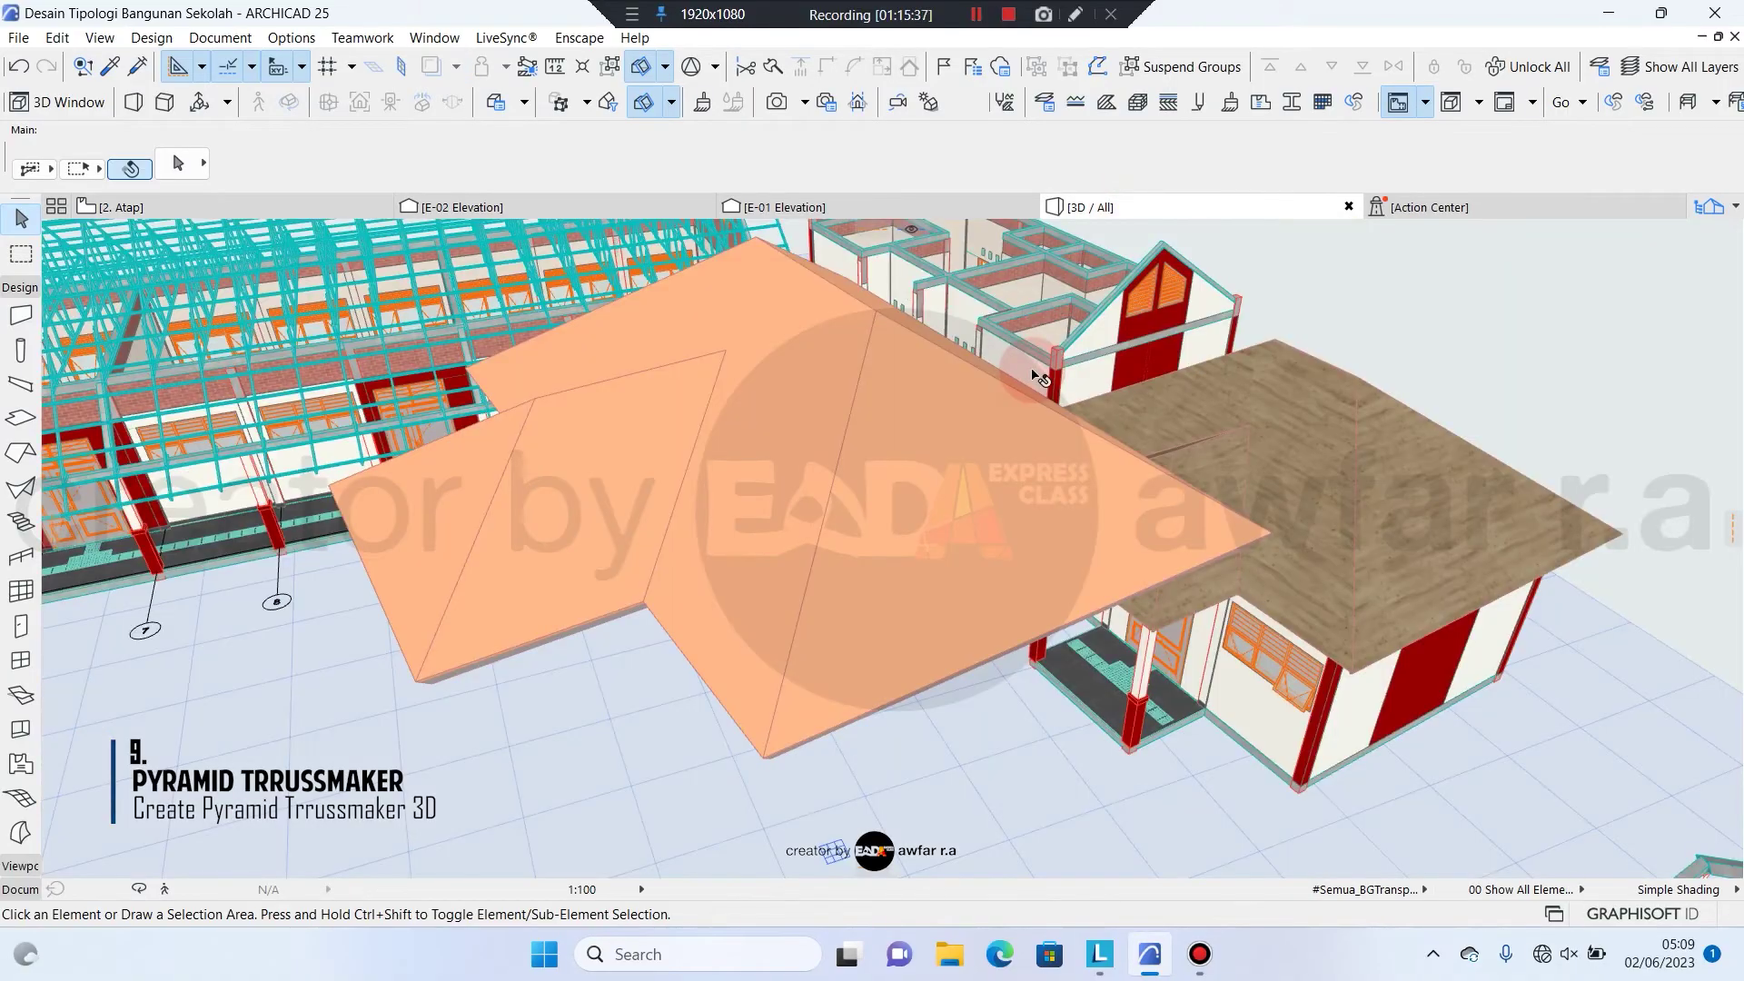
pyautogui.keyDown('shift'); pyautogui.moveTo(799, 508); pyautogui.dragTo(929, 404, button='middle'); pyautogui.keyUp('shift')
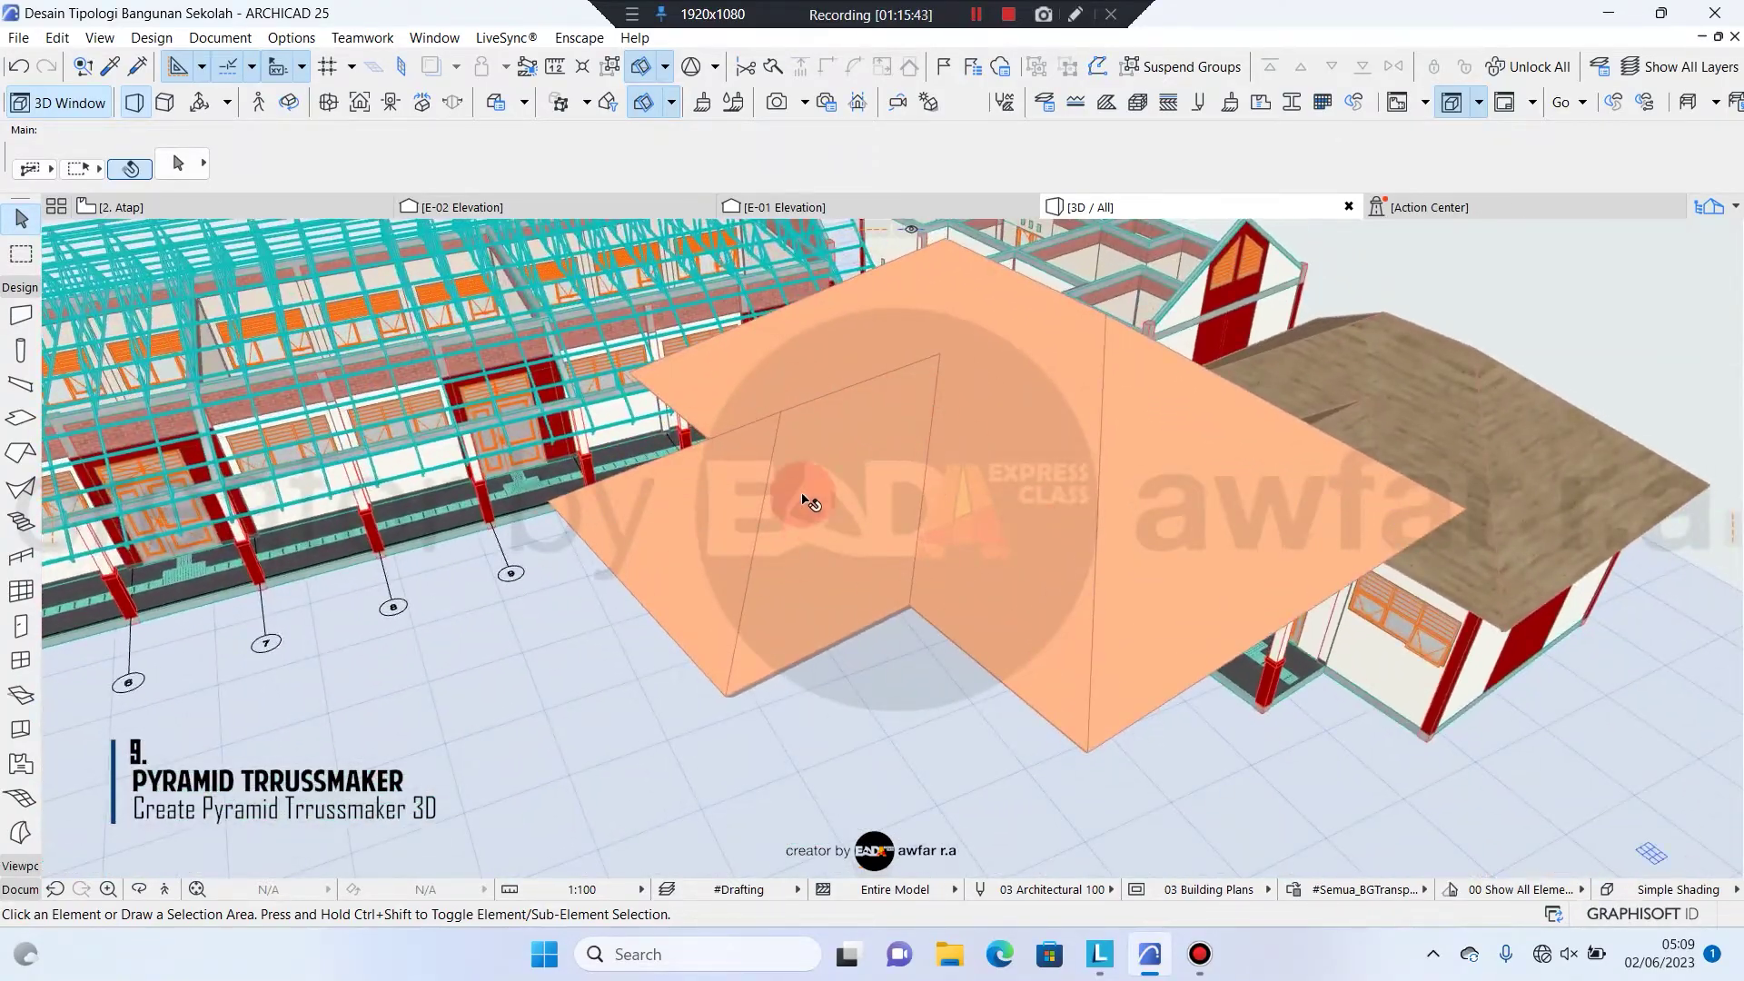
pyautogui.keyDown('shift'); pyautogui.moveTo(802, 495); pyautogui.dragTo(879, 550, button='middle'); pyautogui.keyUp('shift')
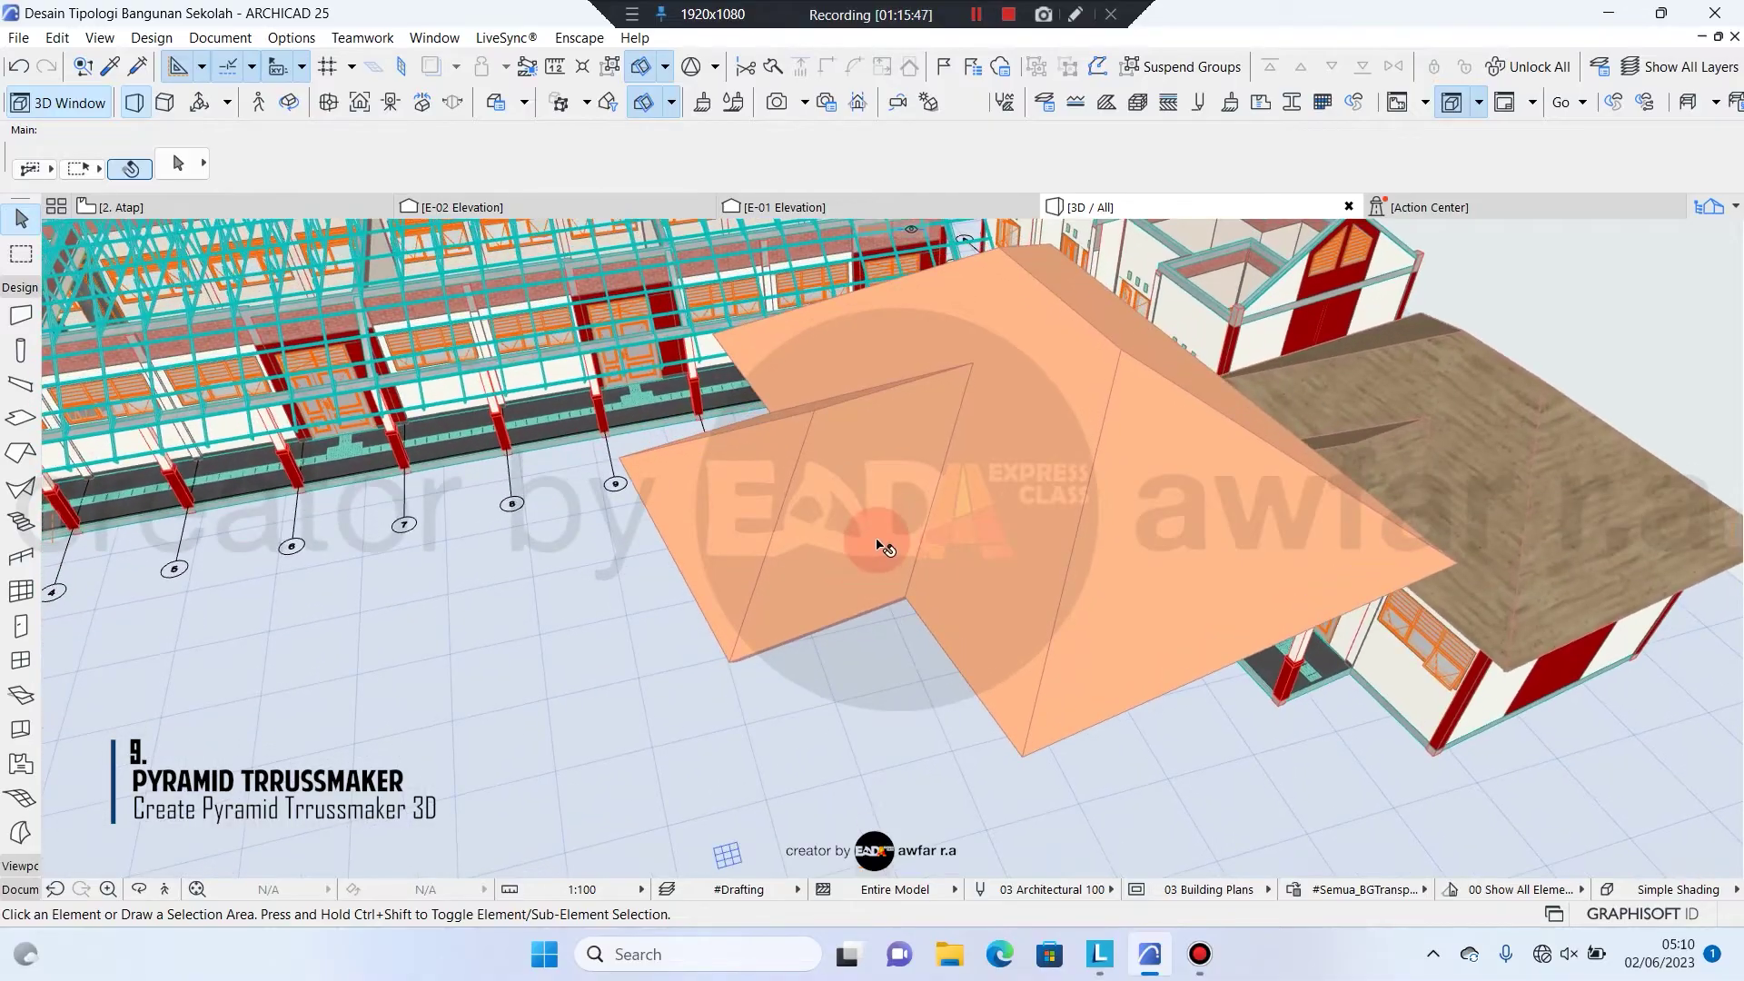
# Select the extended hip roof in the 2. Atap plan and review its pitch, elevation and eaves overhang settings
pyautogui.click(282, 201)
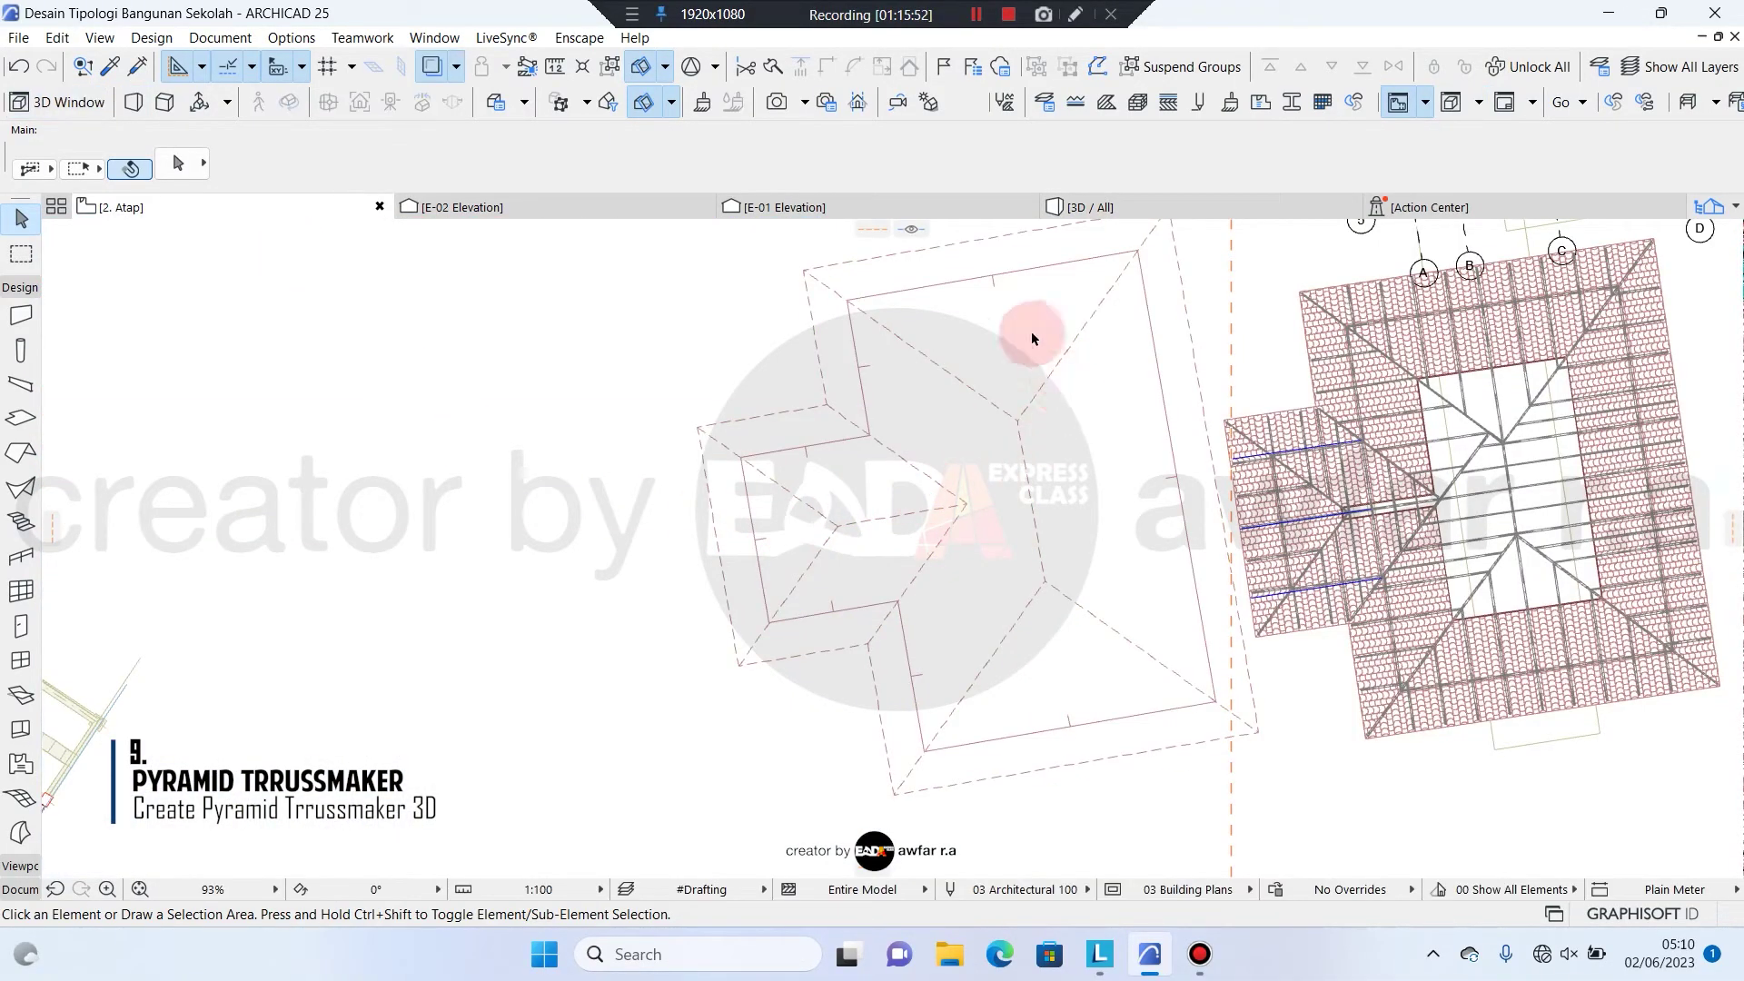
pyautogui.click(735, 377)
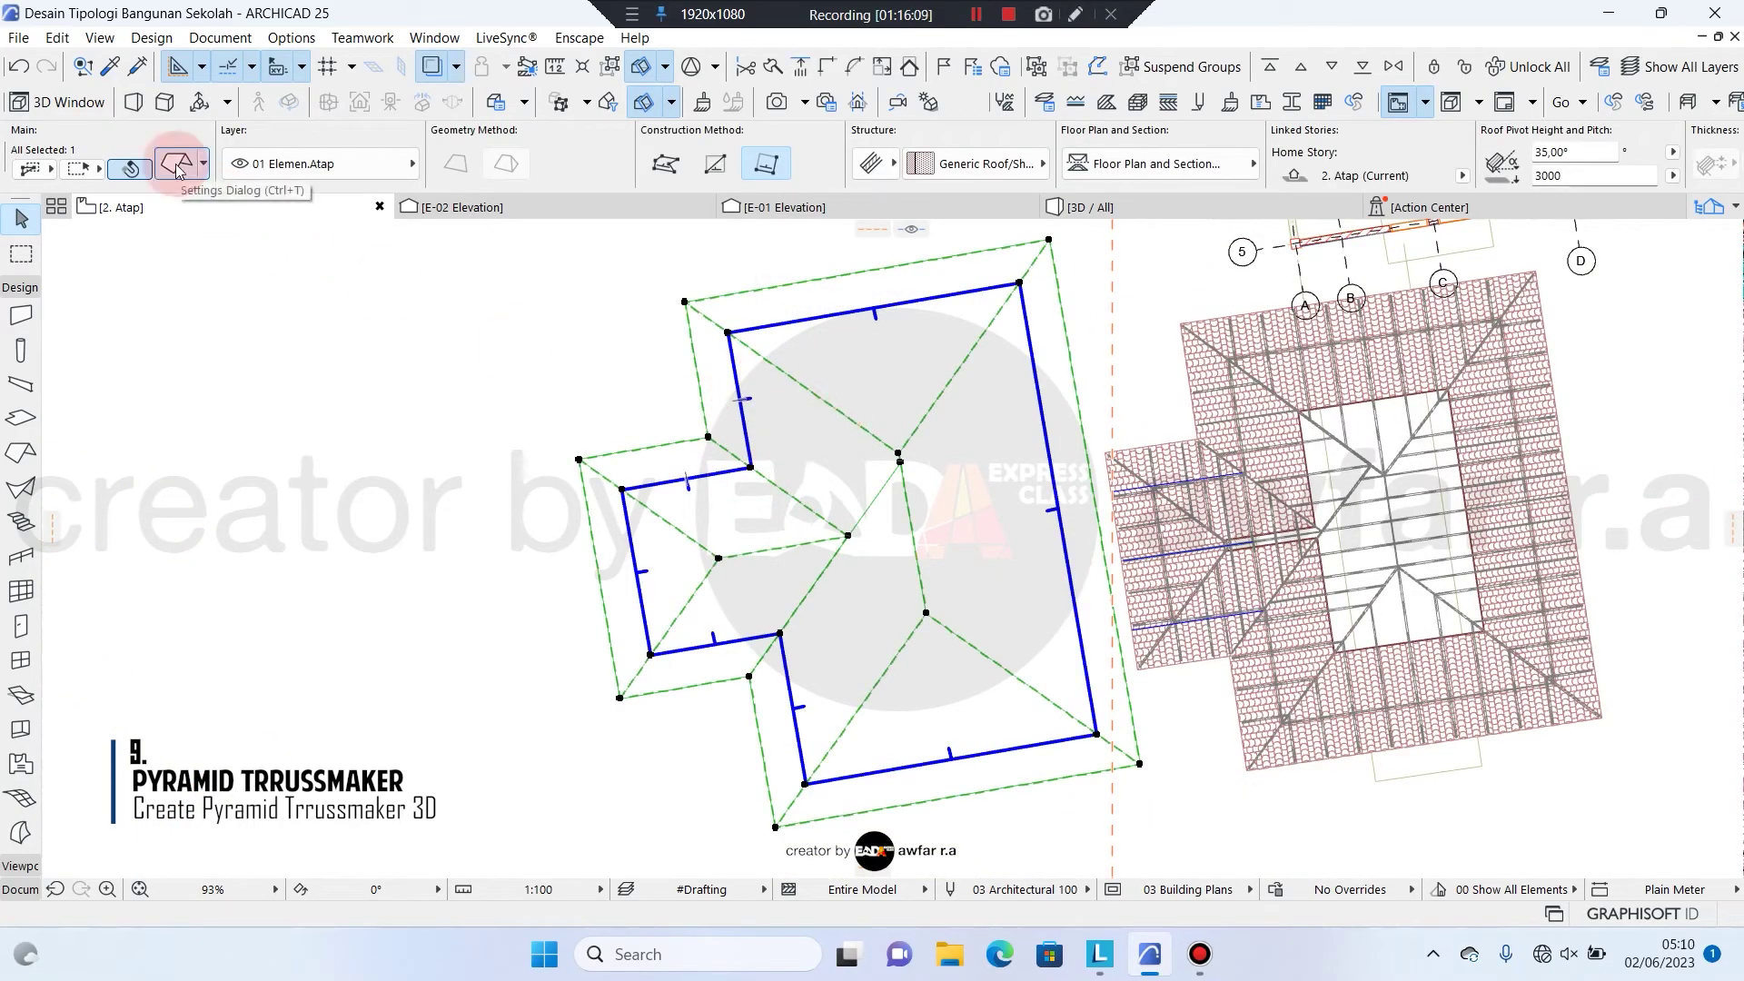
pyautogui.click(178, 171)
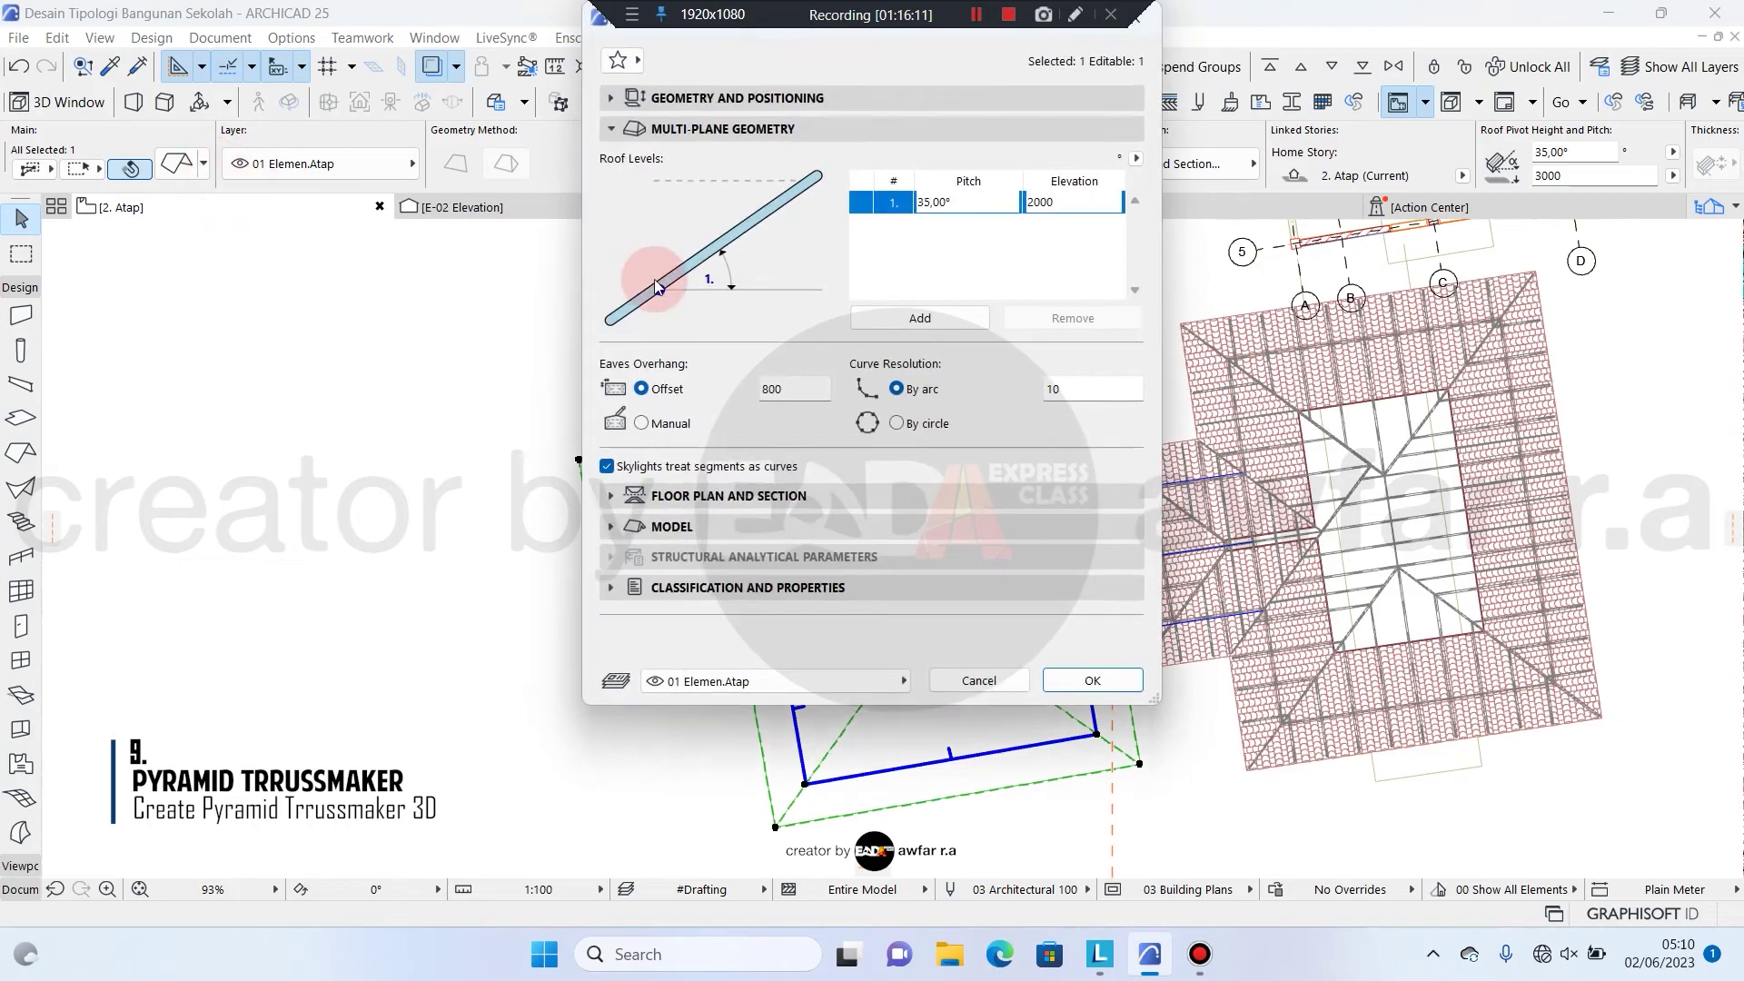
pyautogui.click(662, 100)
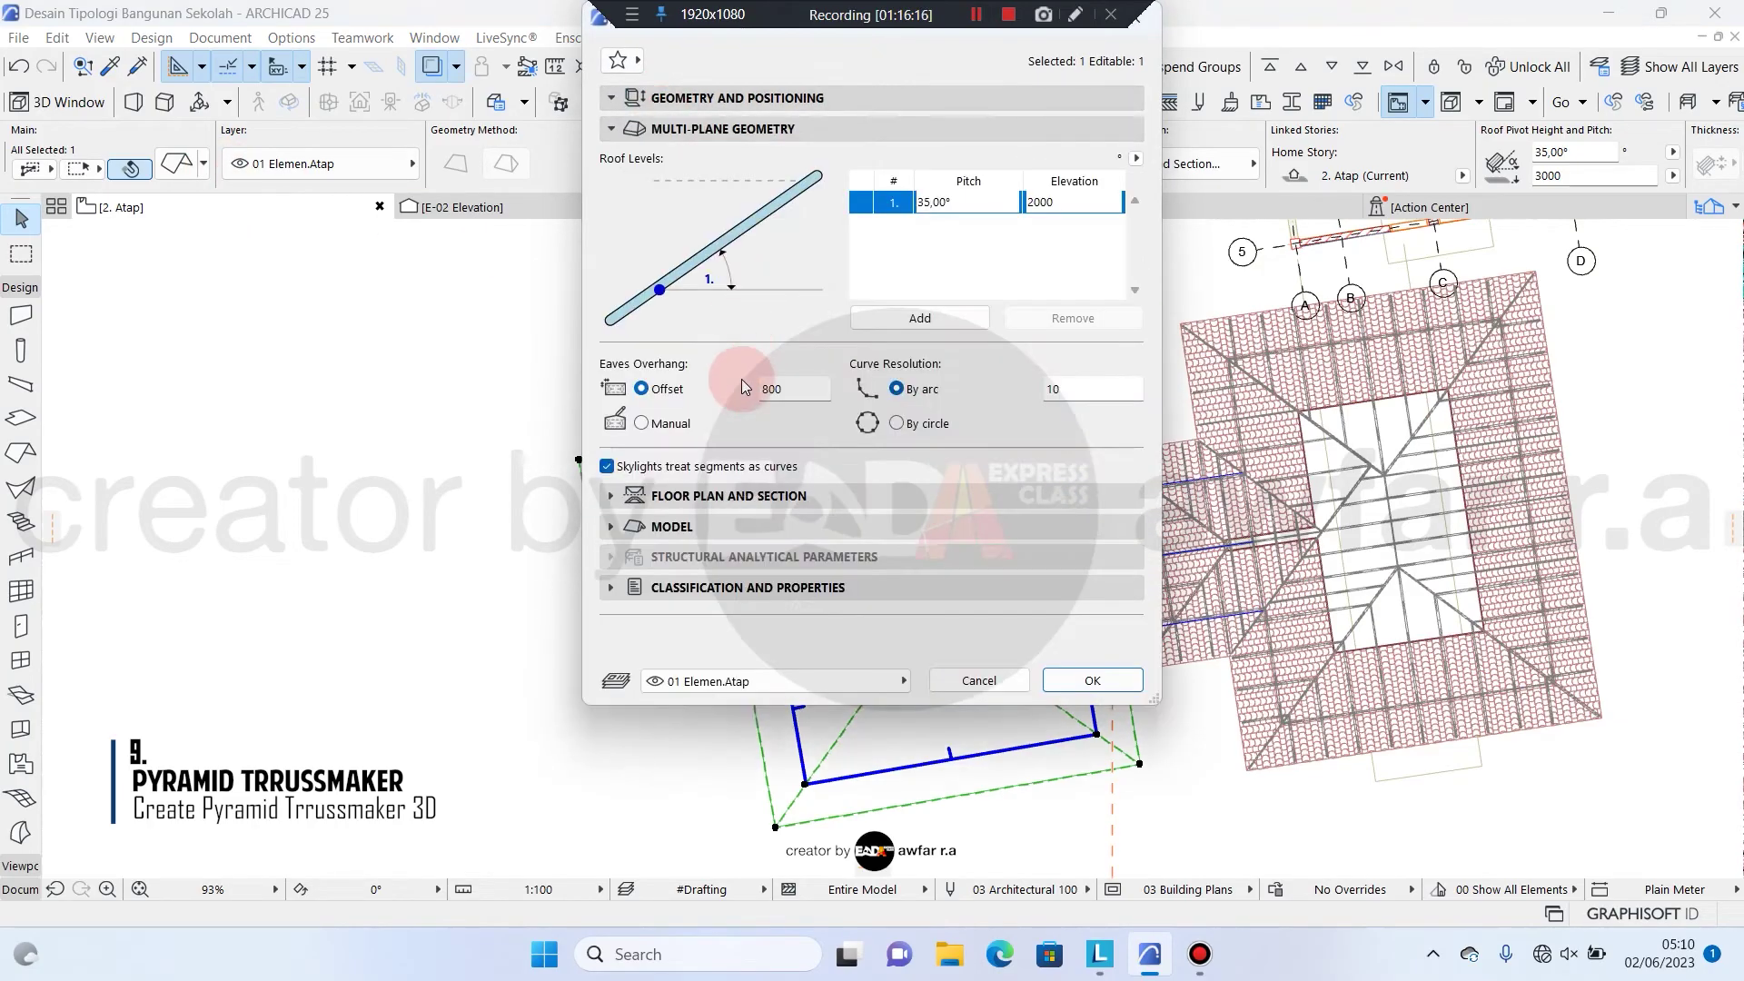
pyautogui.click(798, 387)
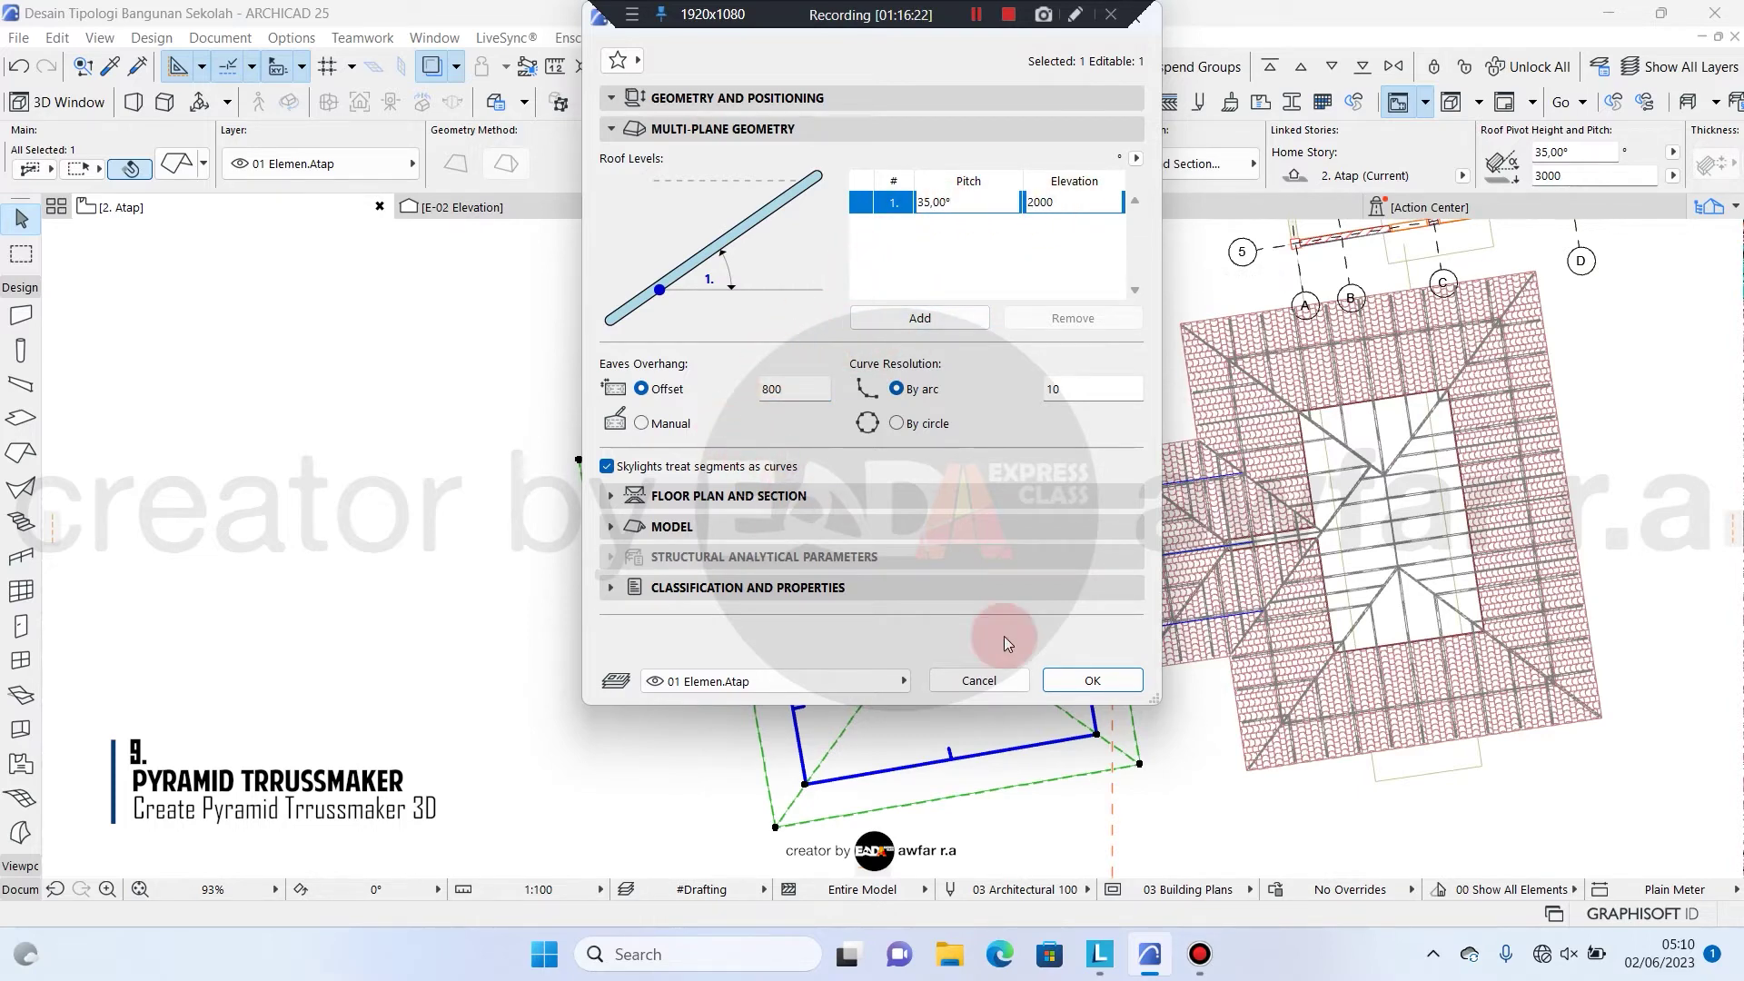
pyautogui.click(1093, 680)
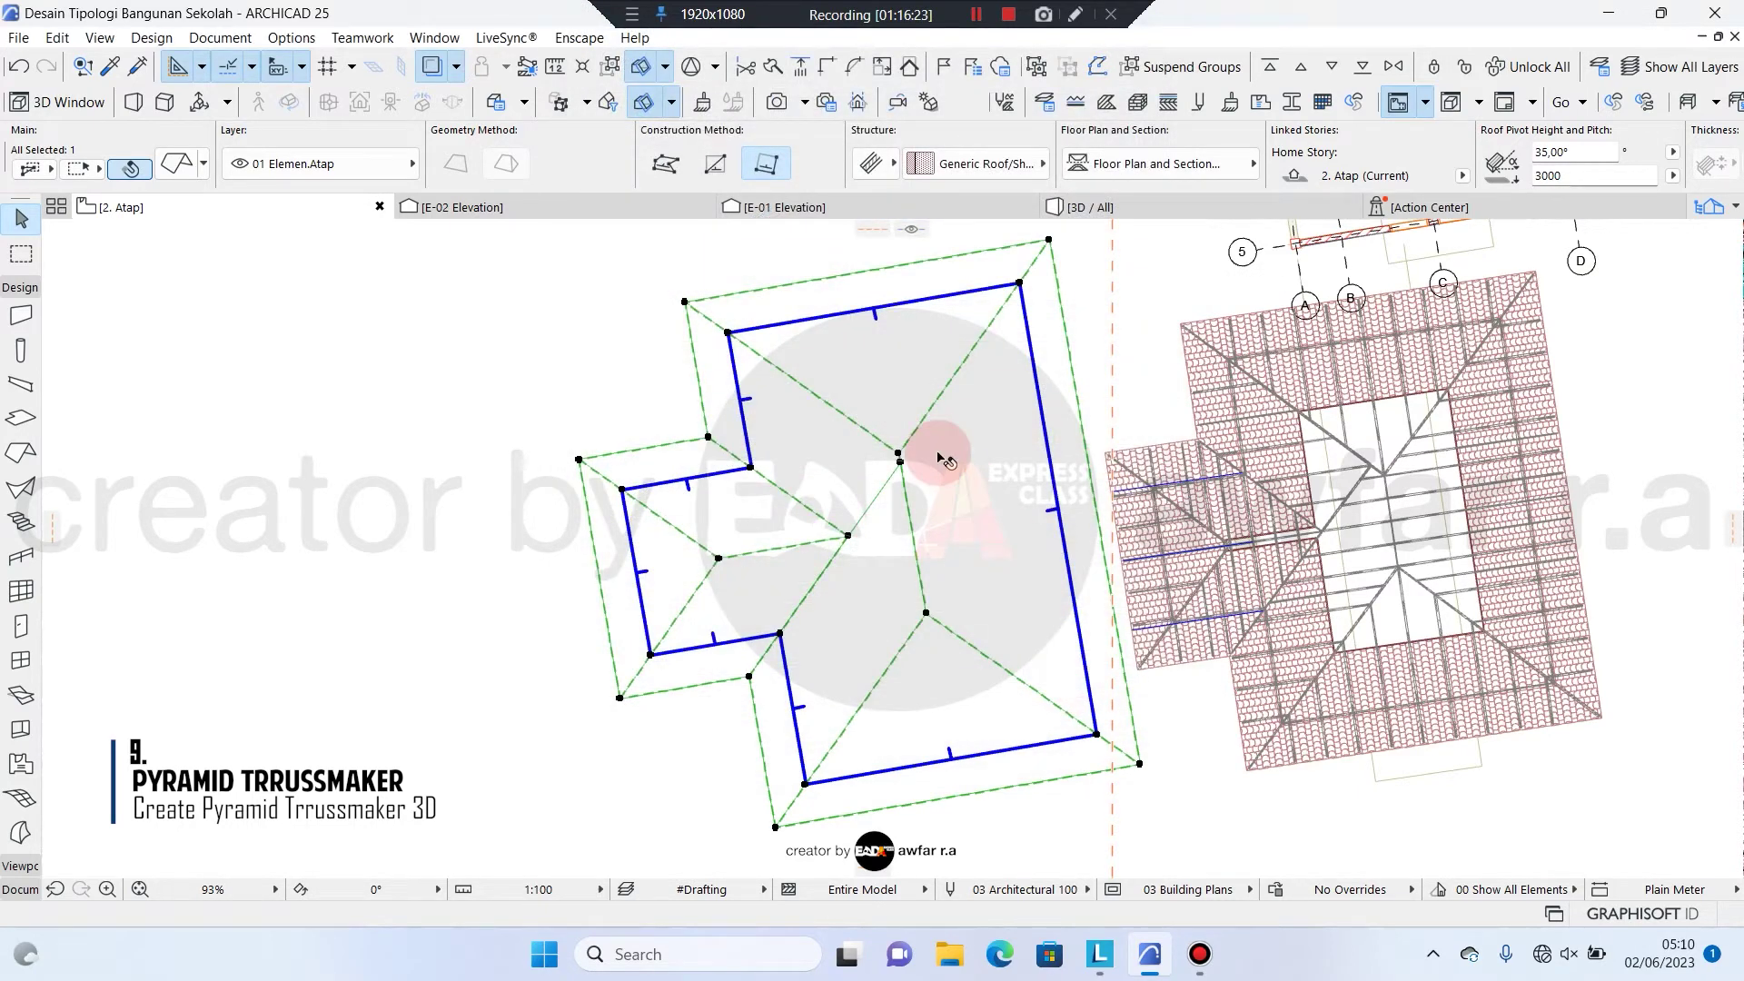
# Show the RoofMaker toolbox and open the Roof Wizard settings for the selected hip roof
pyautogui.click(154, 38)
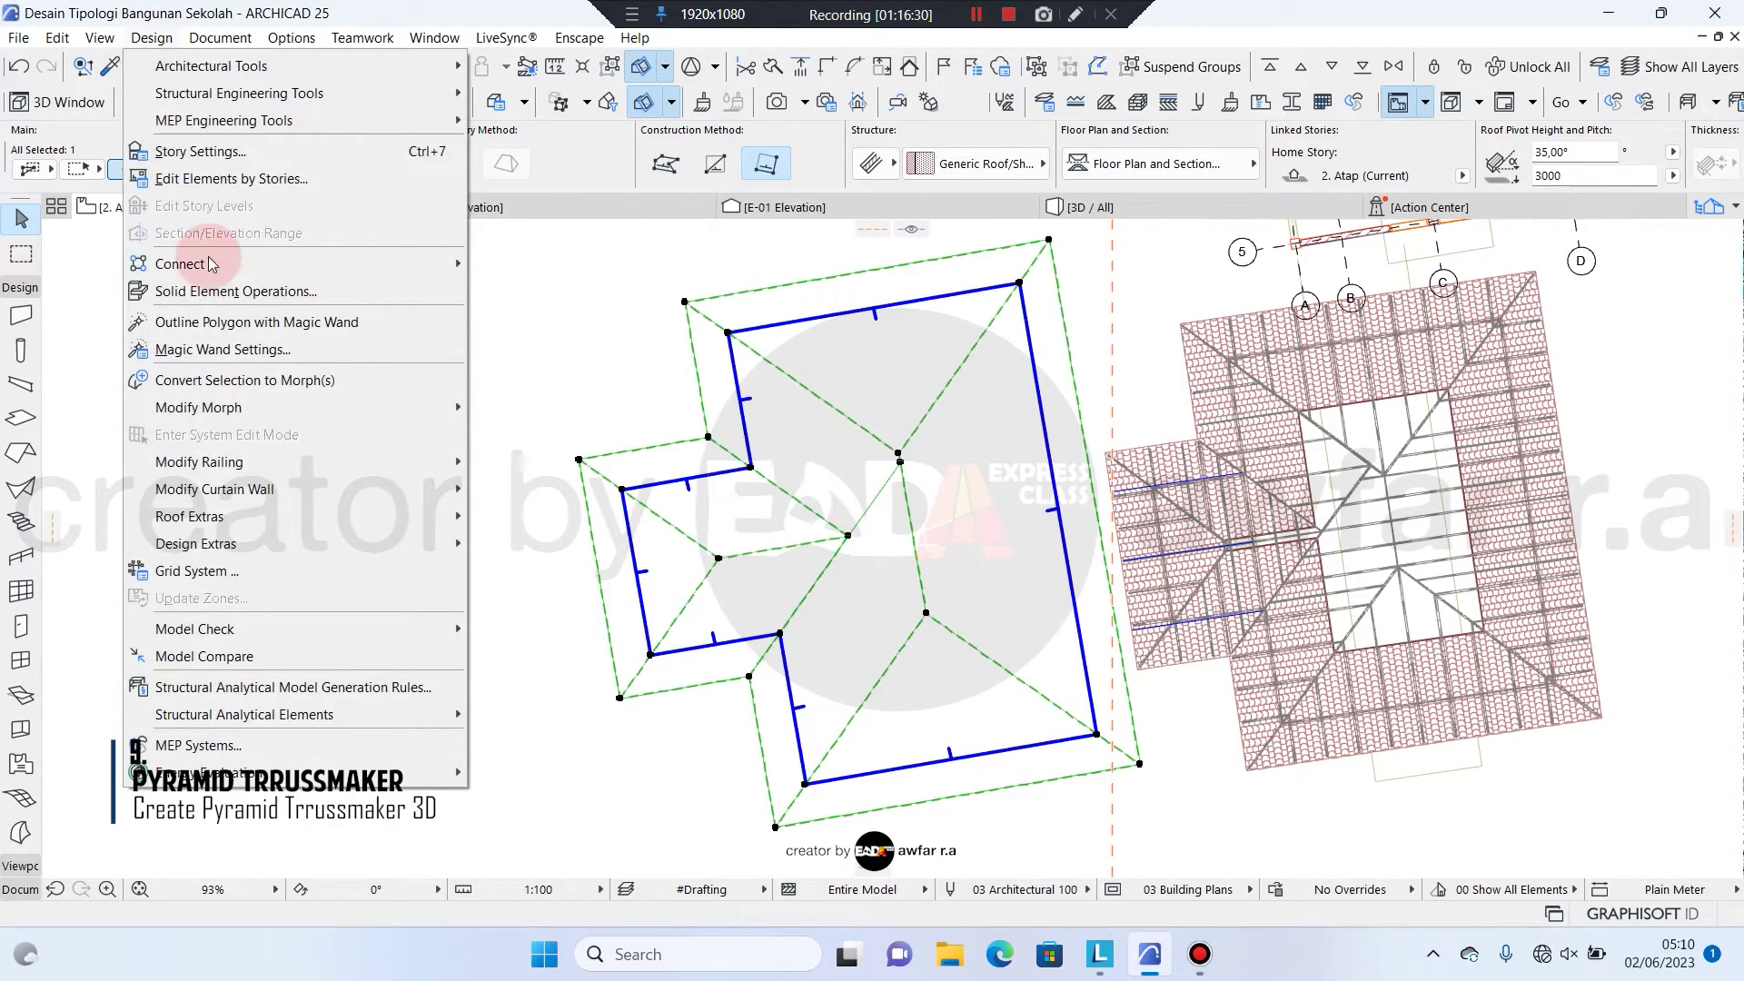
pyautogui.moveTo(303, 520)
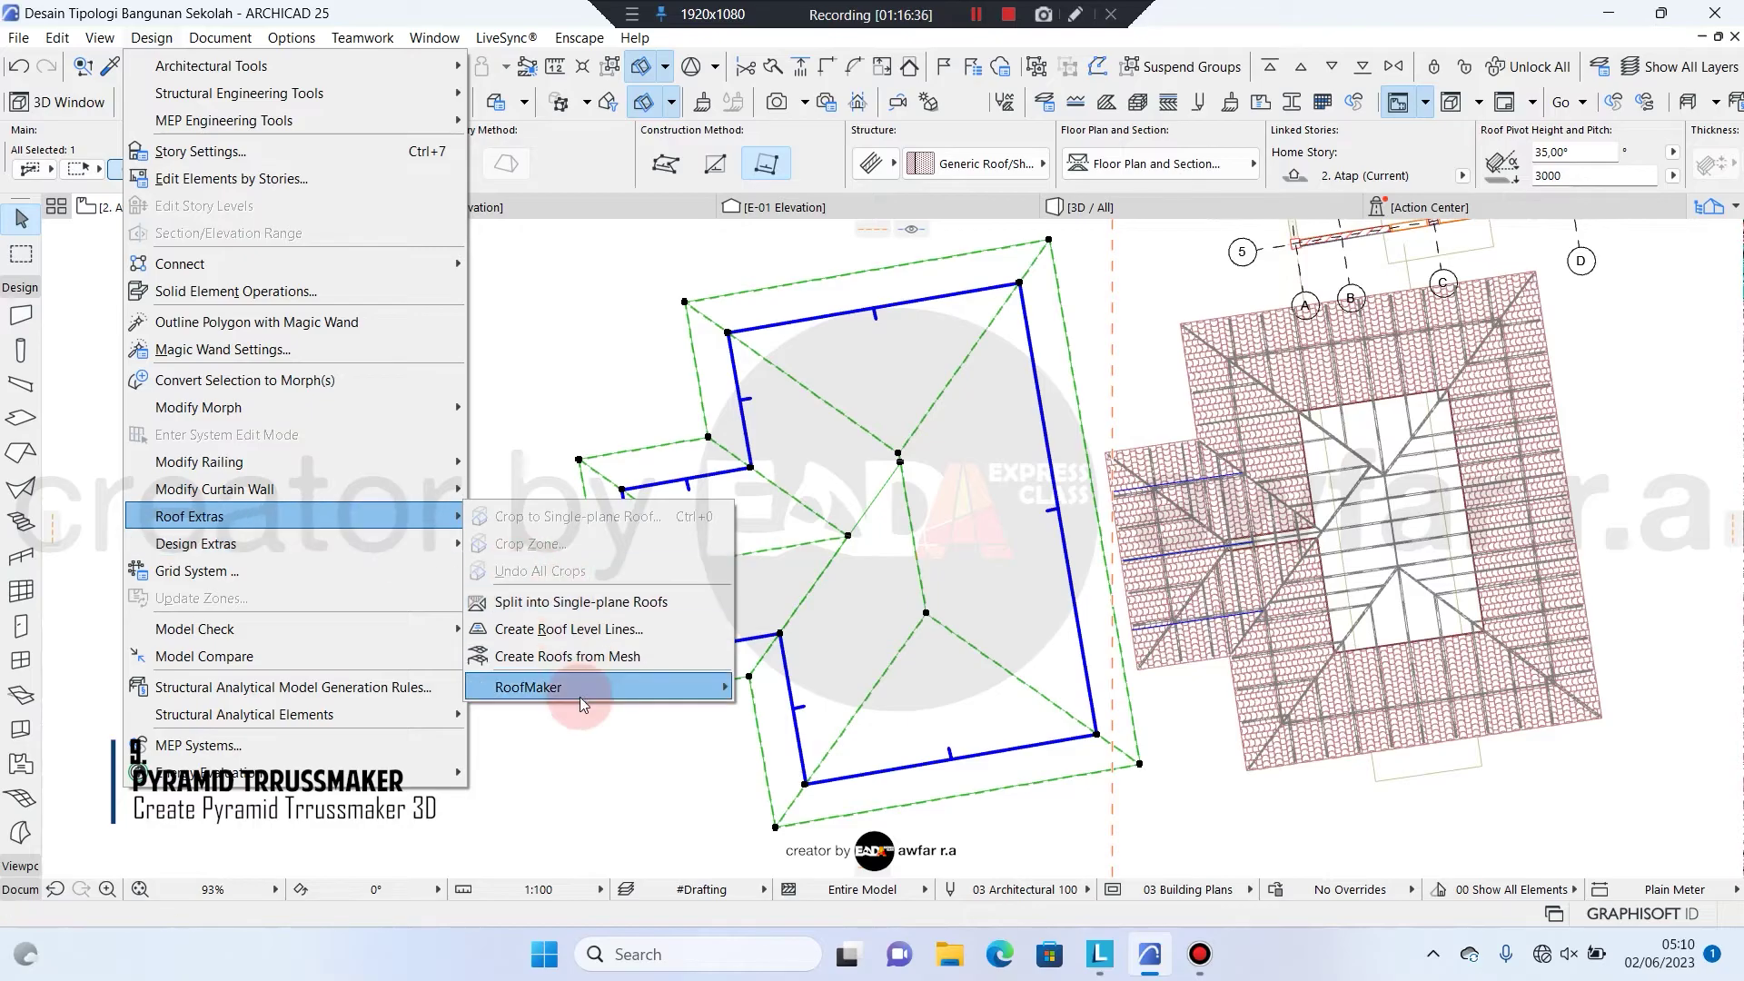
pyautogui.moveTo(581, 704)
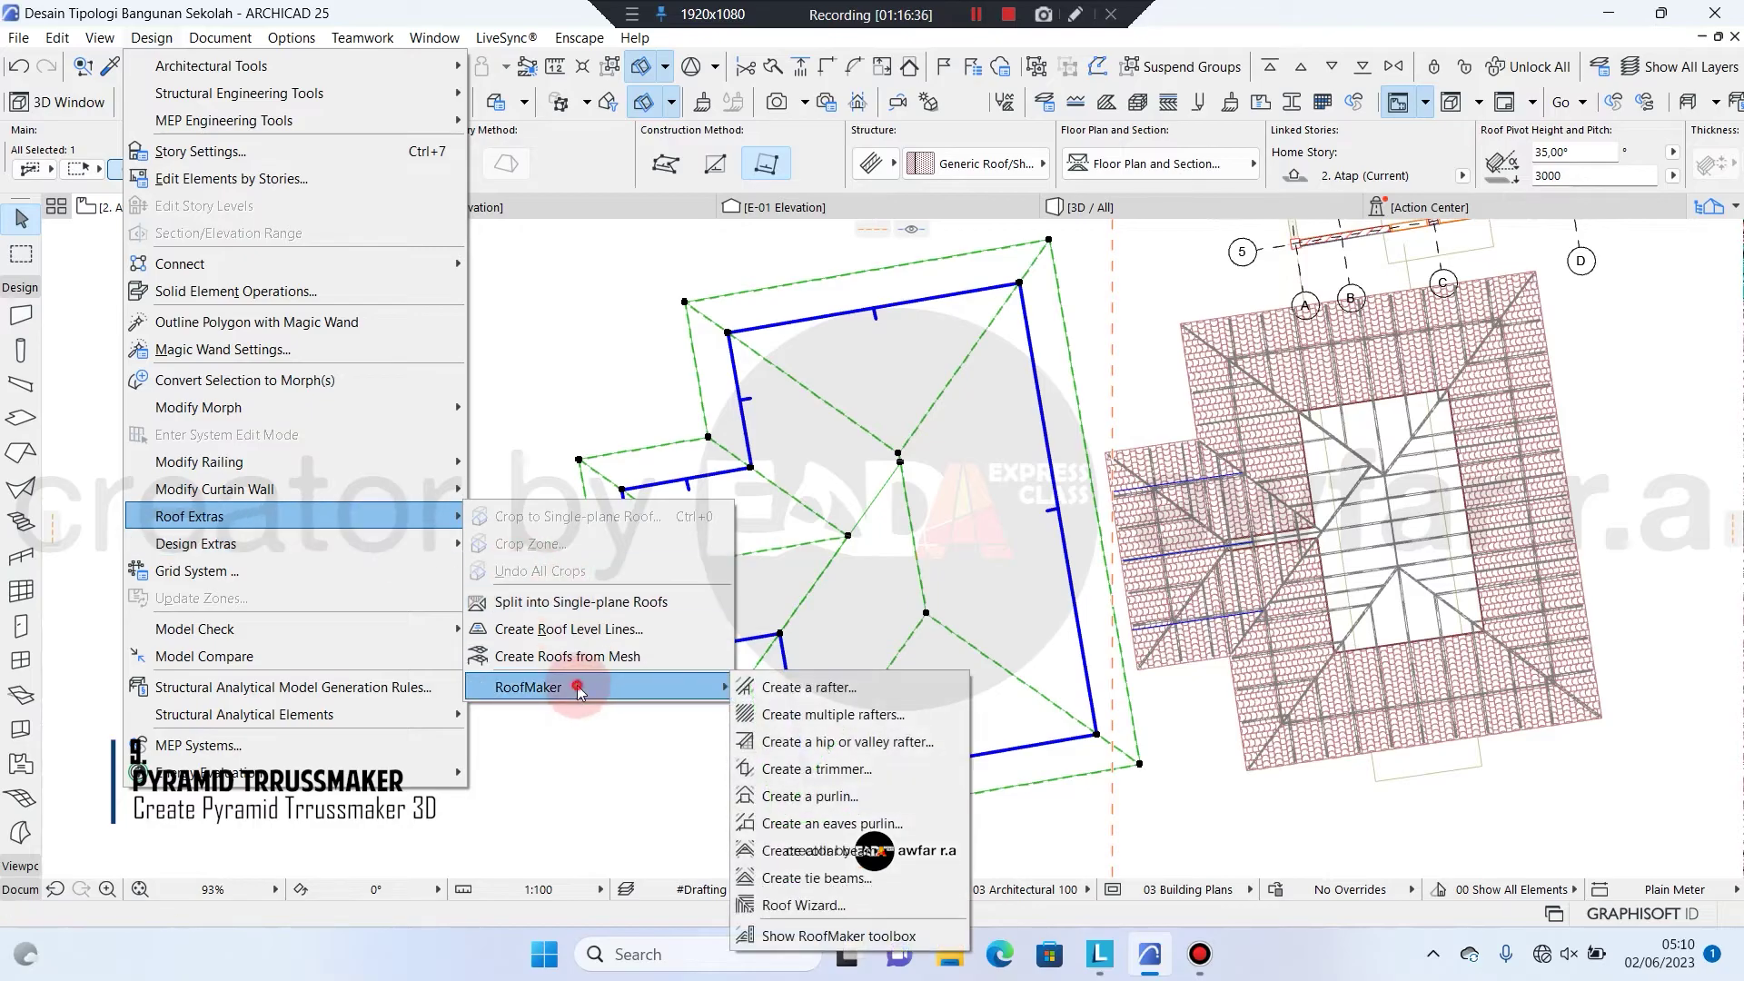
pyautogui.click(793, 938)
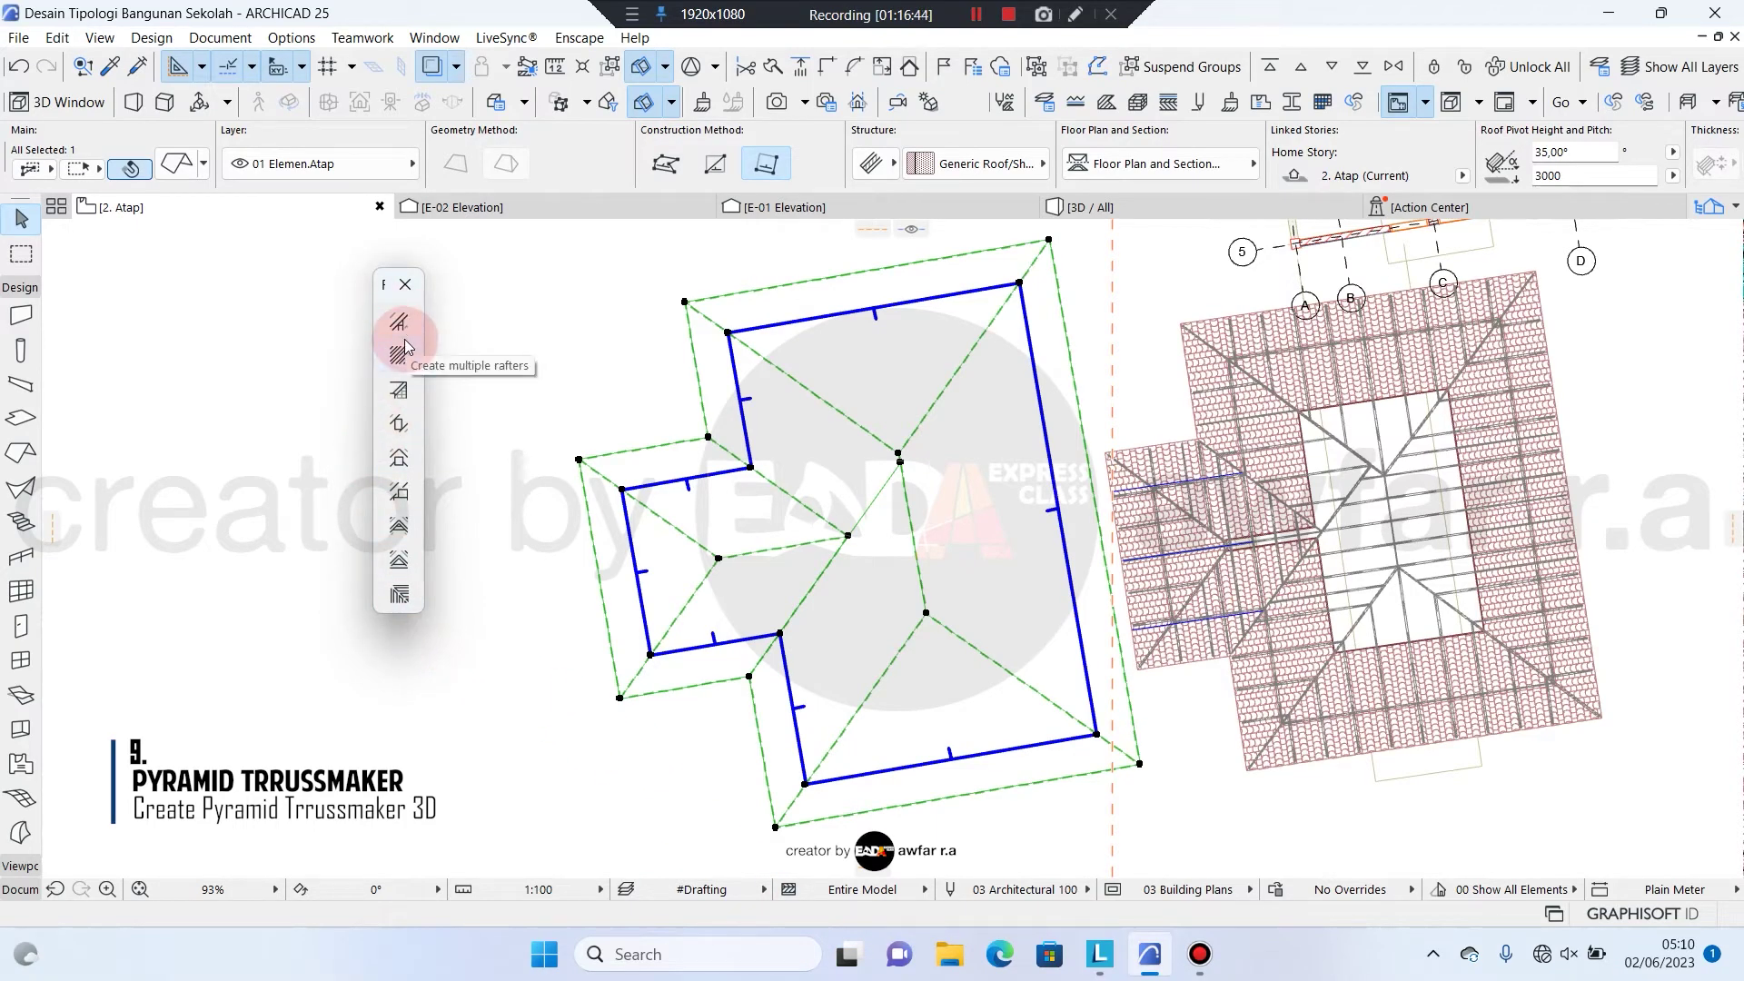
pyautogui.click(400, 596)
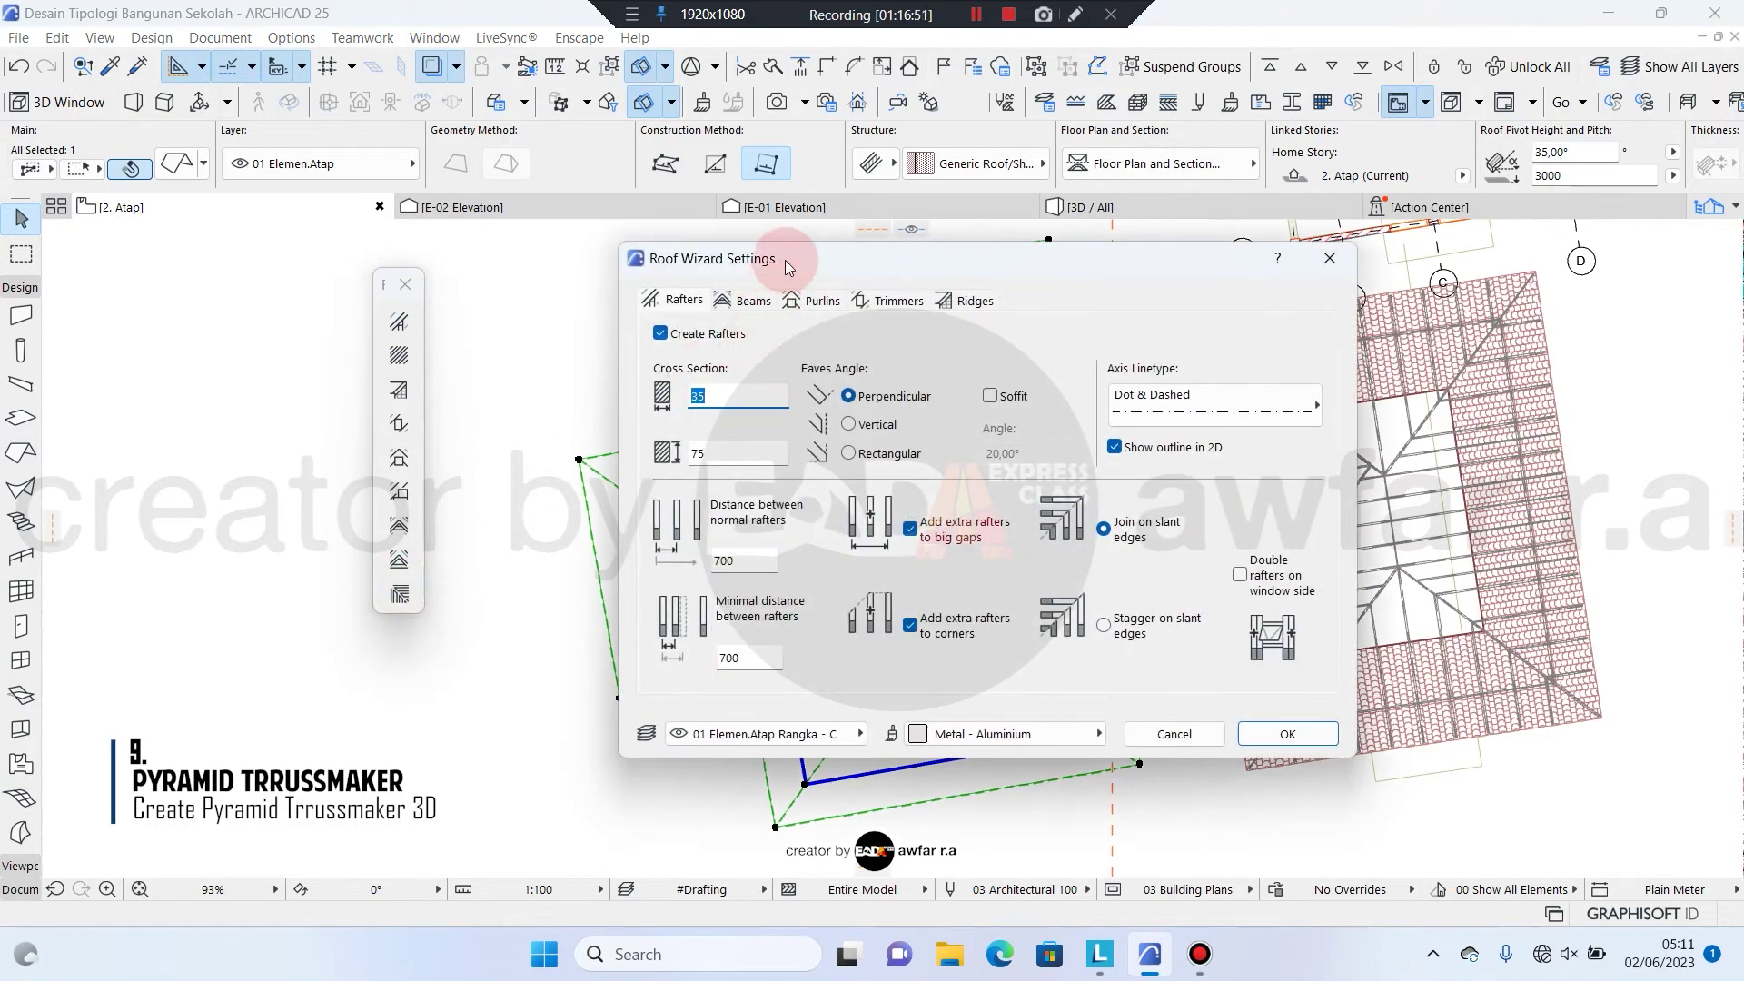
# Assign the roof framing to layer 01 Elemen.Atap Rangka - C, keeping 35 x 75 rafters at 700 spacing
pyautogui.moveTo(785, 260); pyautogui.dragTo(814, 279)
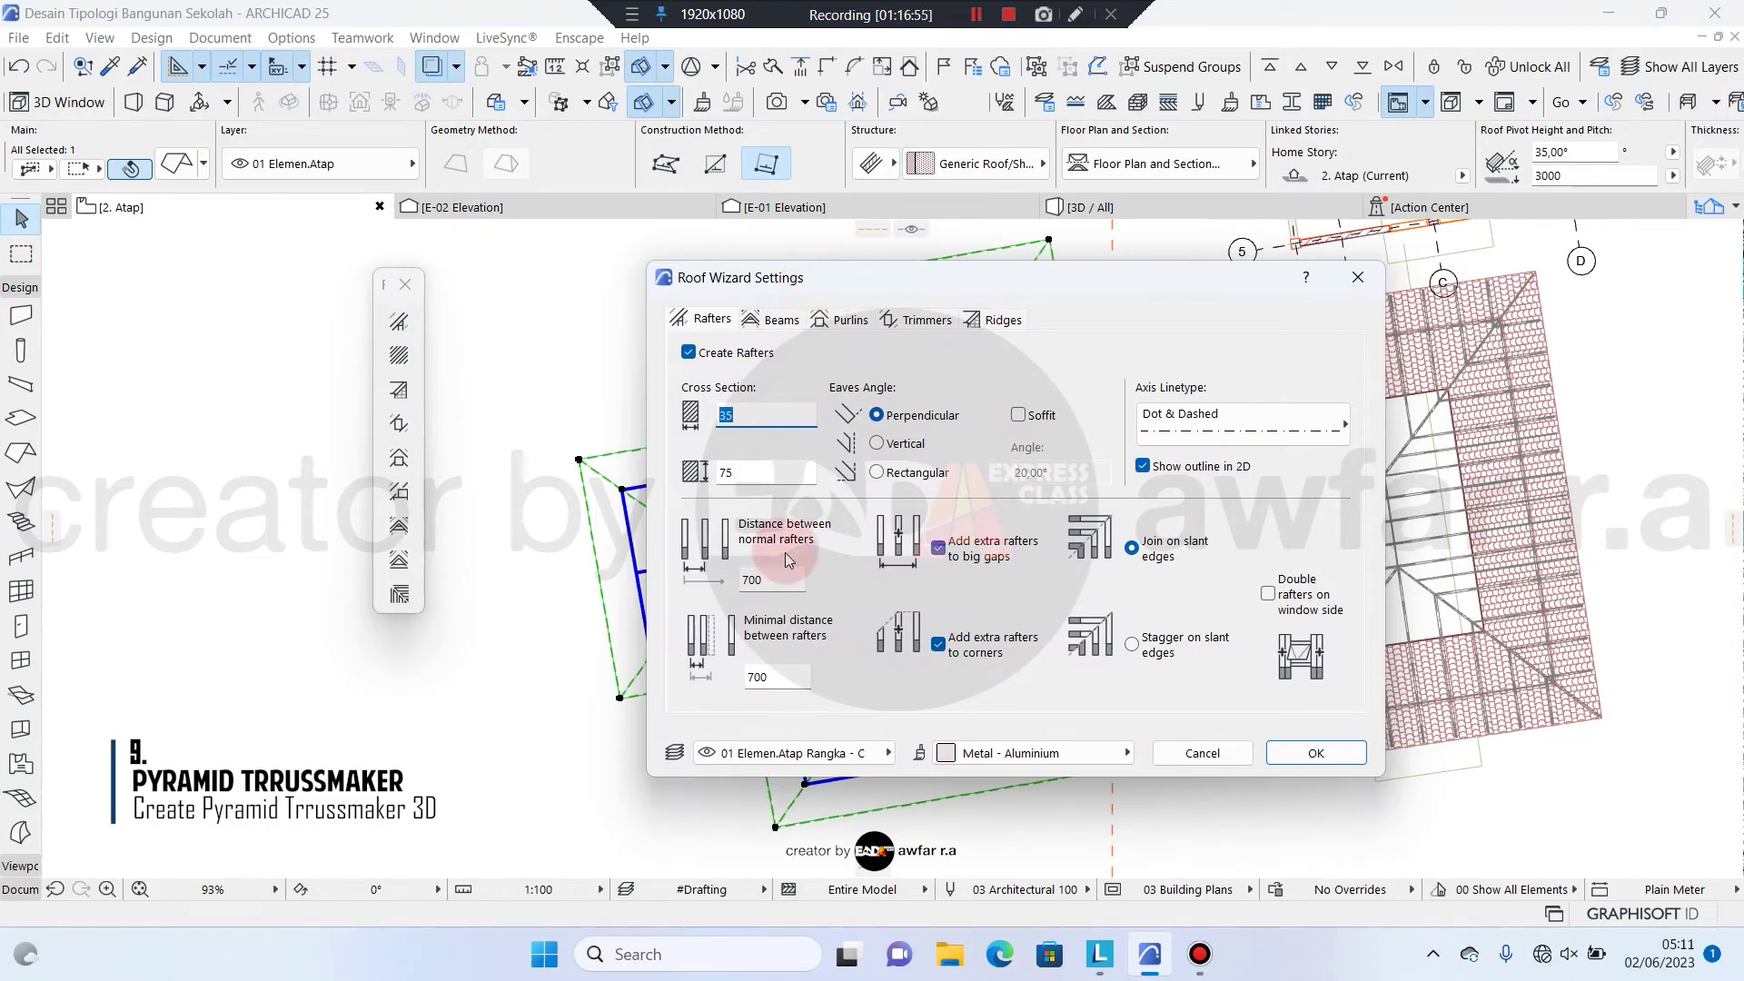
pyautogui.click(800, 761)
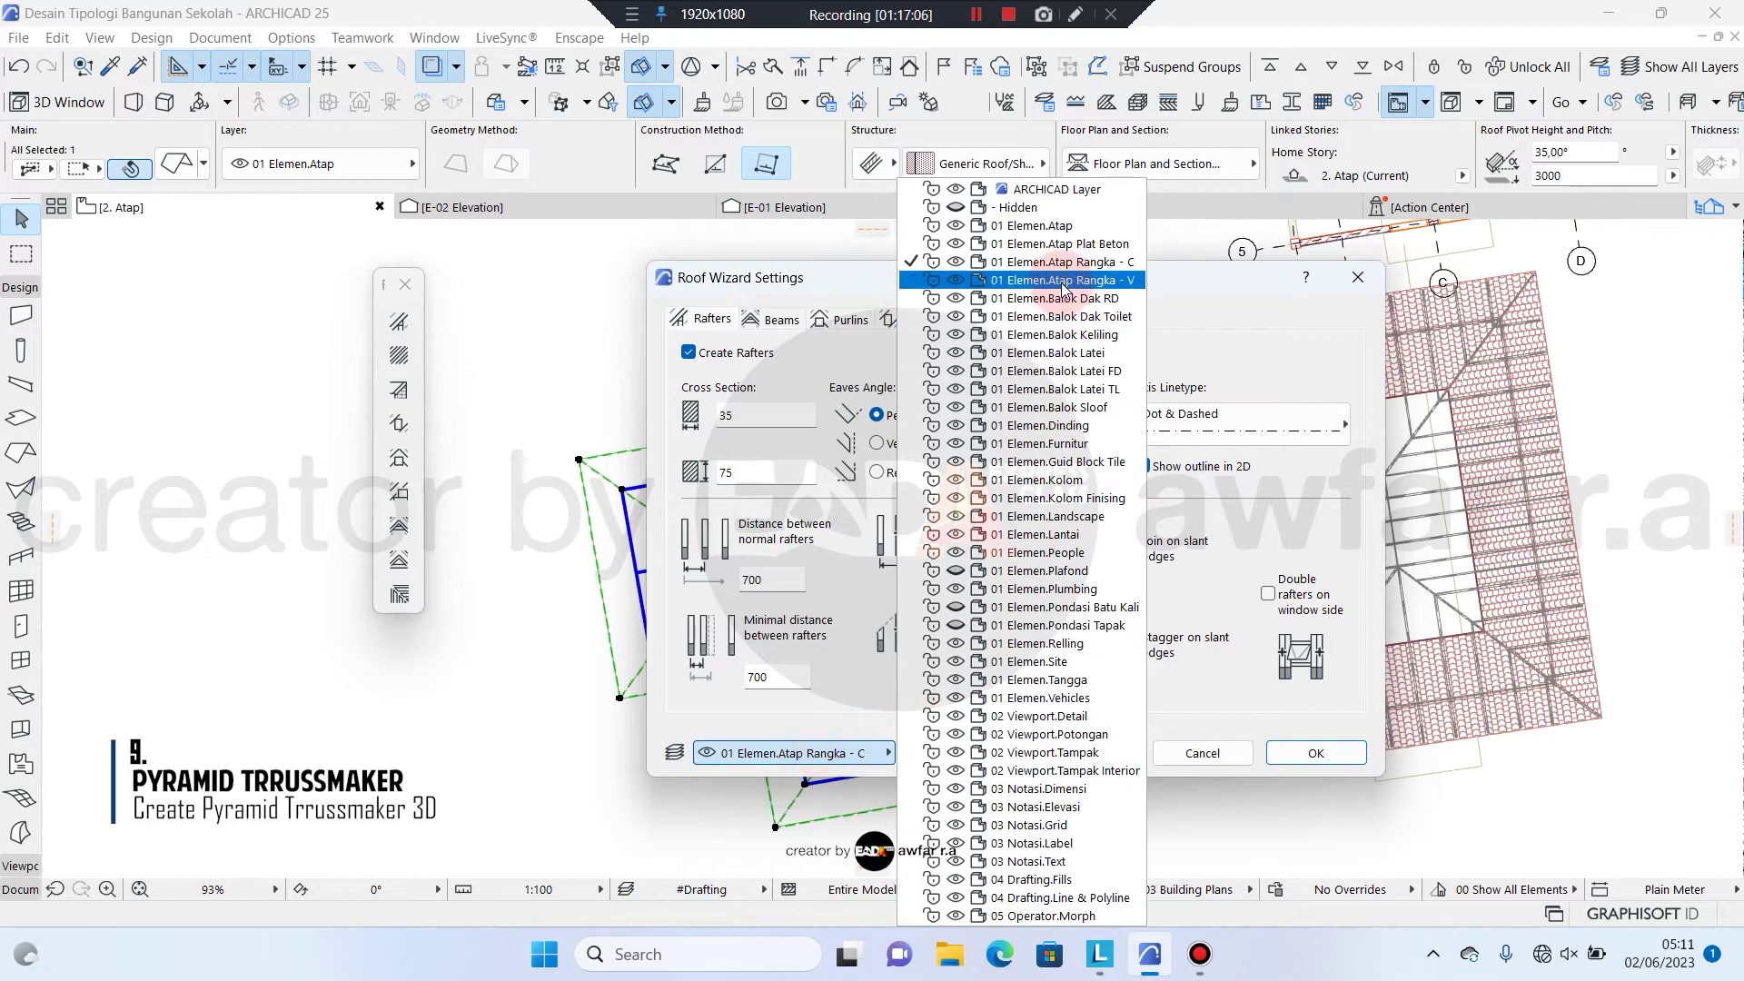
pyautogui.click(1072, 263)
pyautogui.click(706, 322)
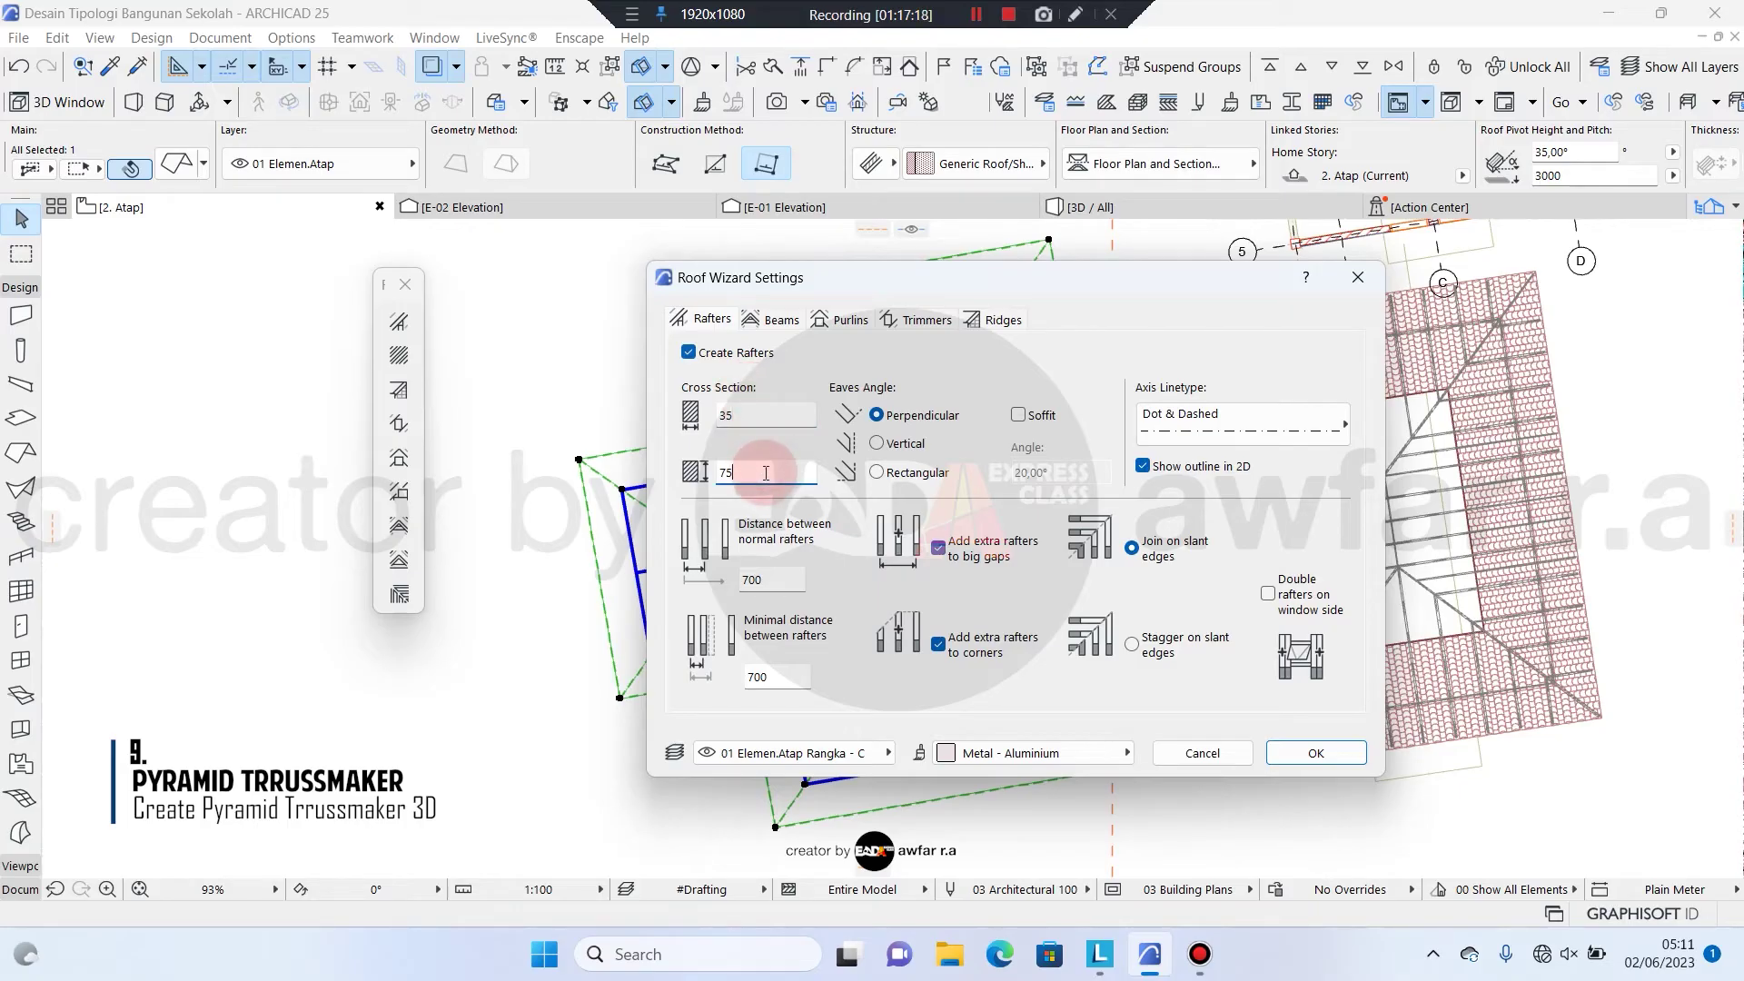
pyautogui.click(772, 581)
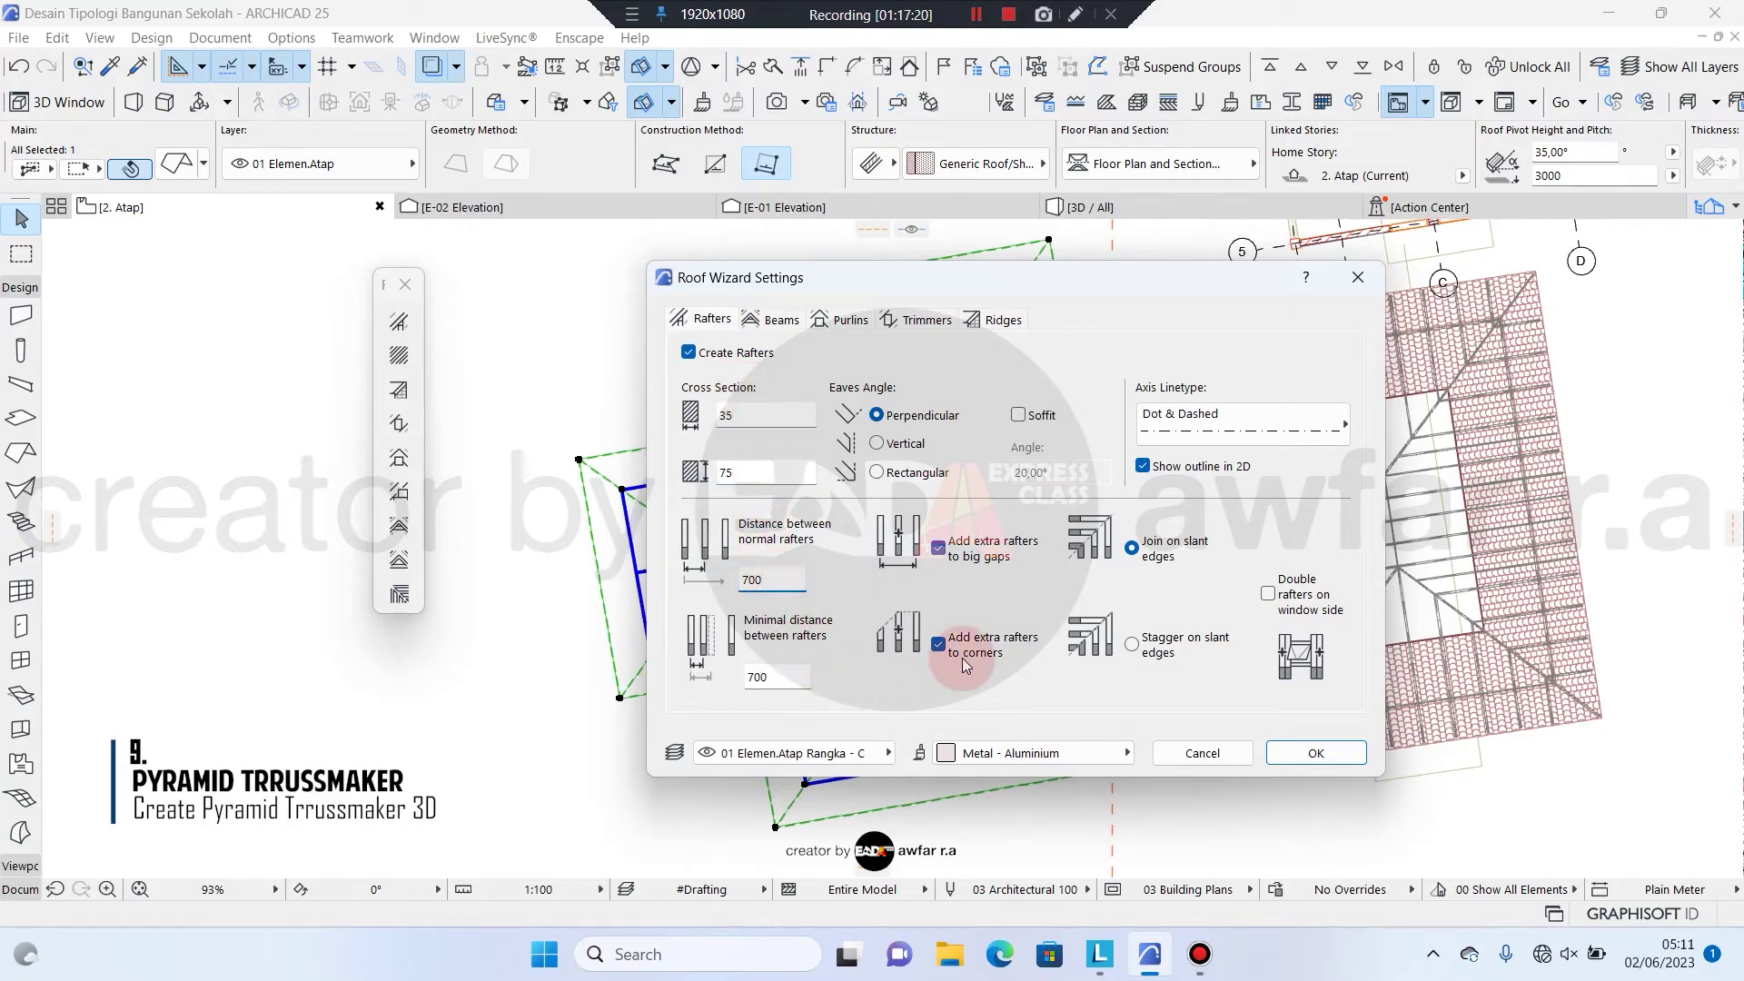
# Generate the roof framing with collar beams, ridge and eaves purlins, trimmers, and hip and valley rafters, all 35 x 75
pyautogui.click(780, 321)
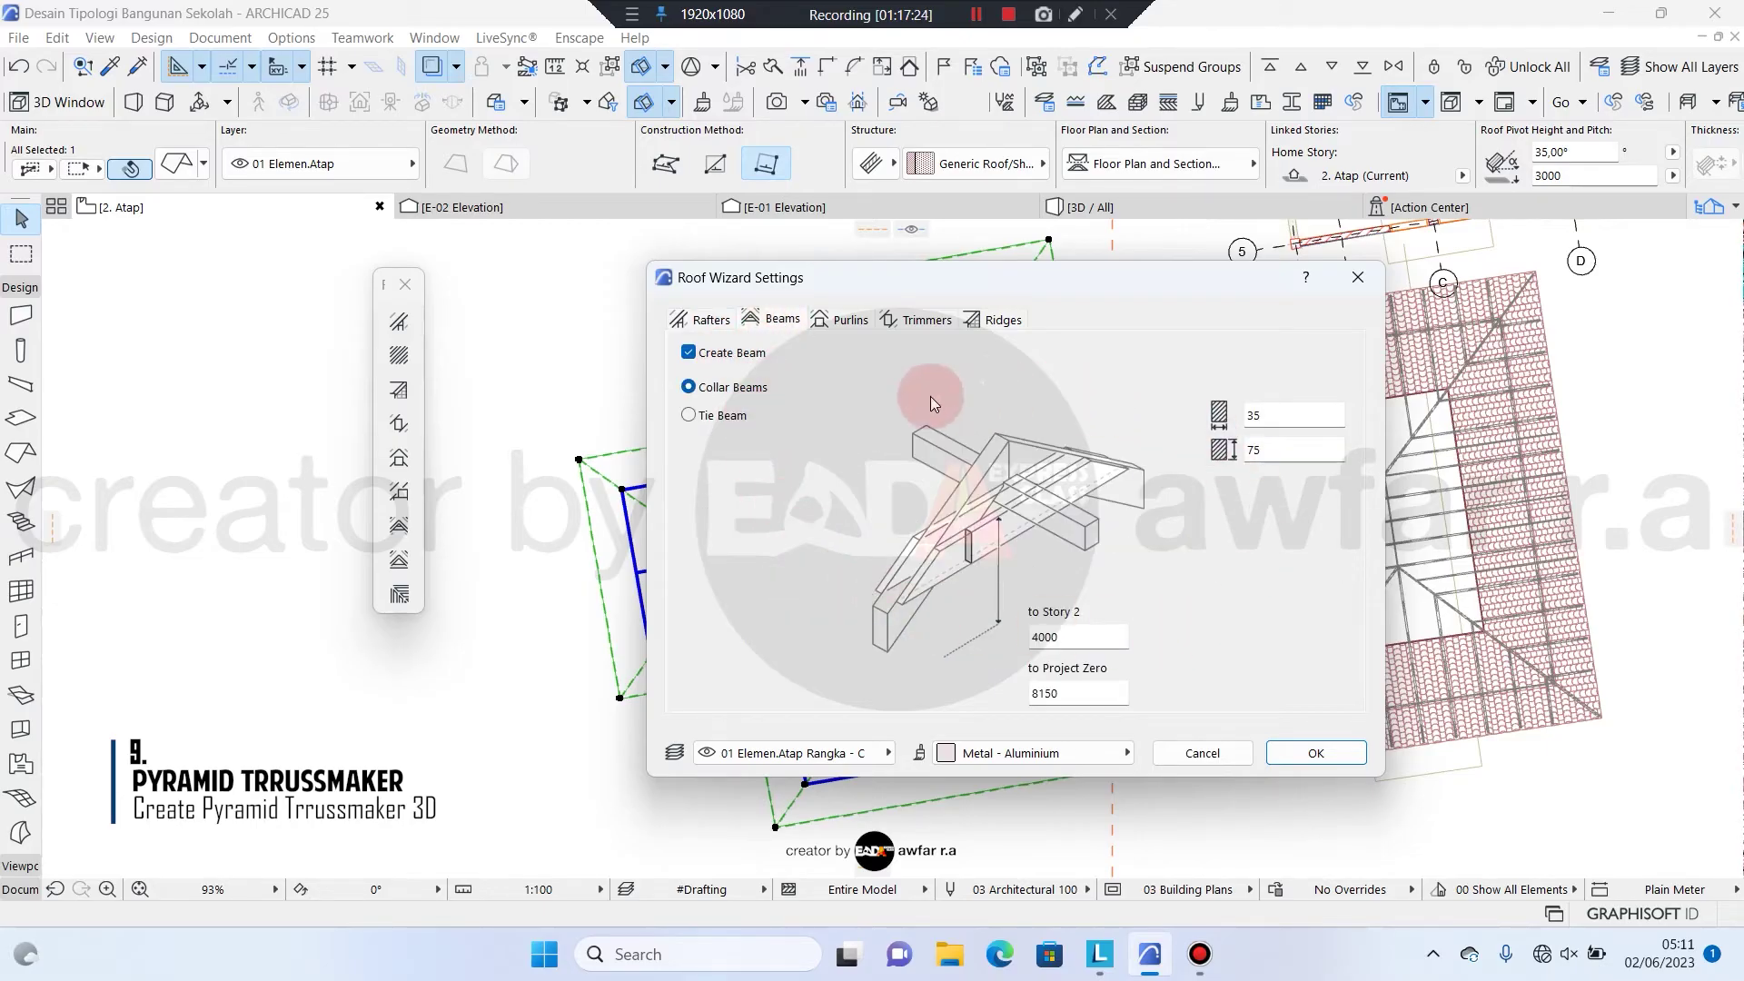
pyautogui.click(837, 322)
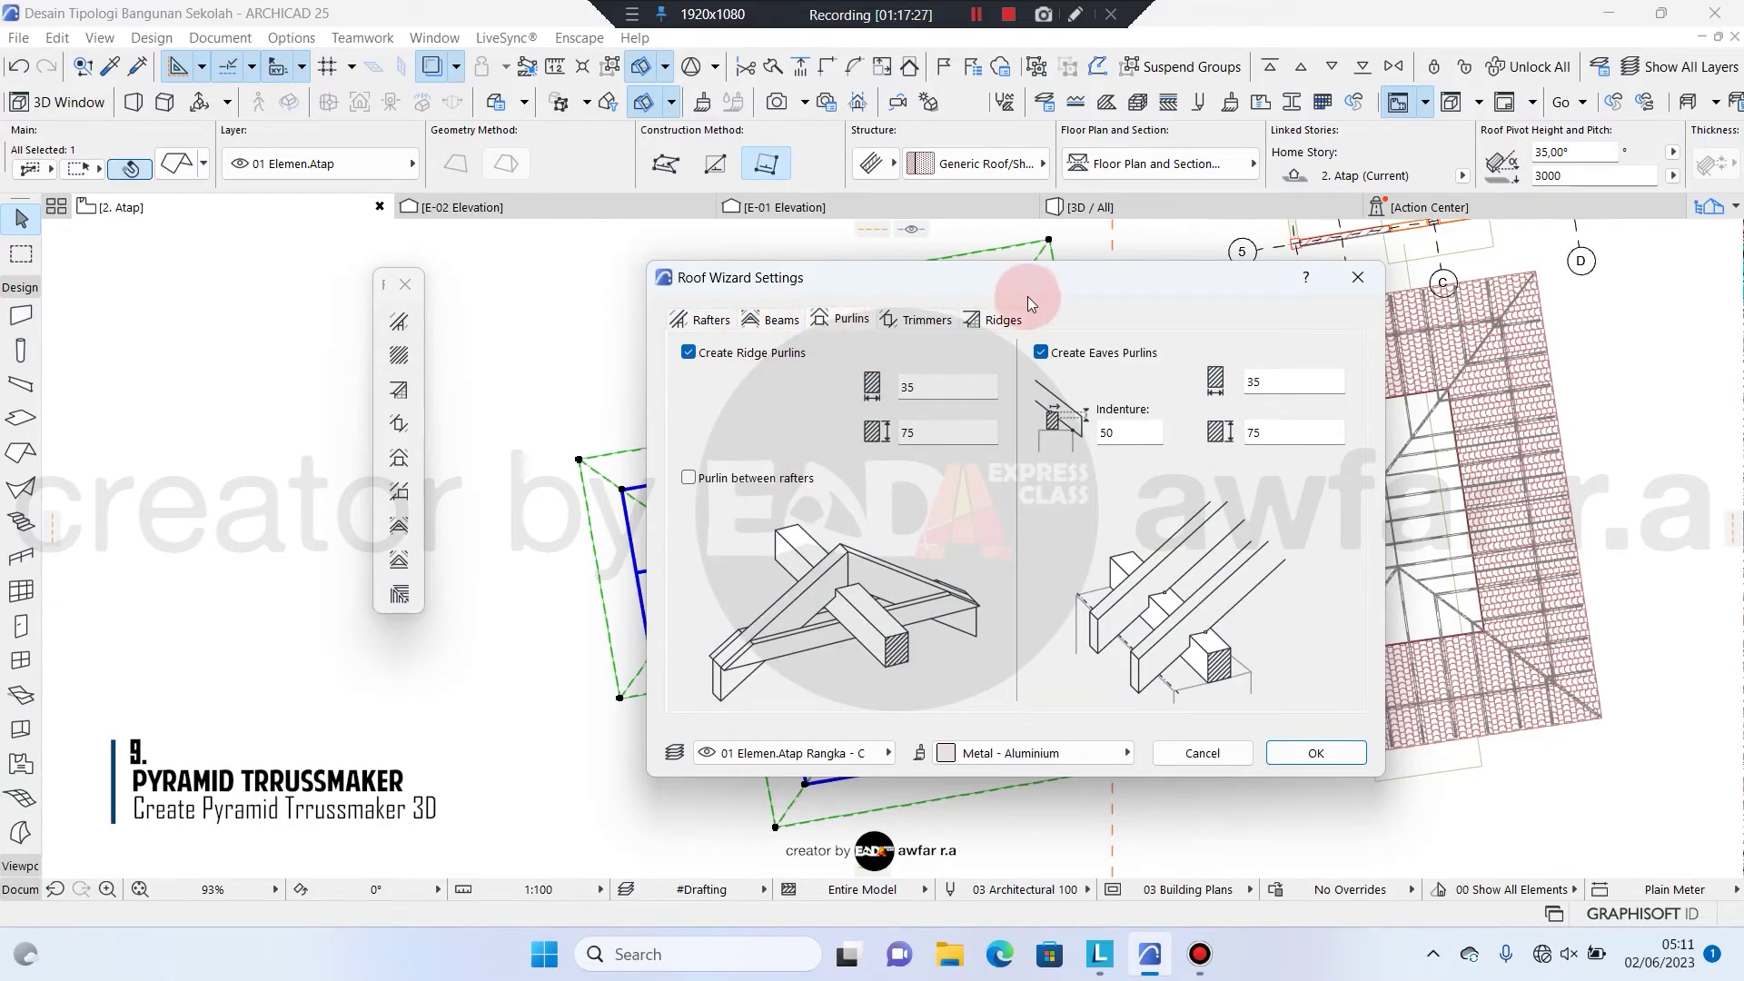
pyautogui.moveTo(1017, 279); pyautogui.dragTo(1005, 276)
pyautogui.click(906, 317)
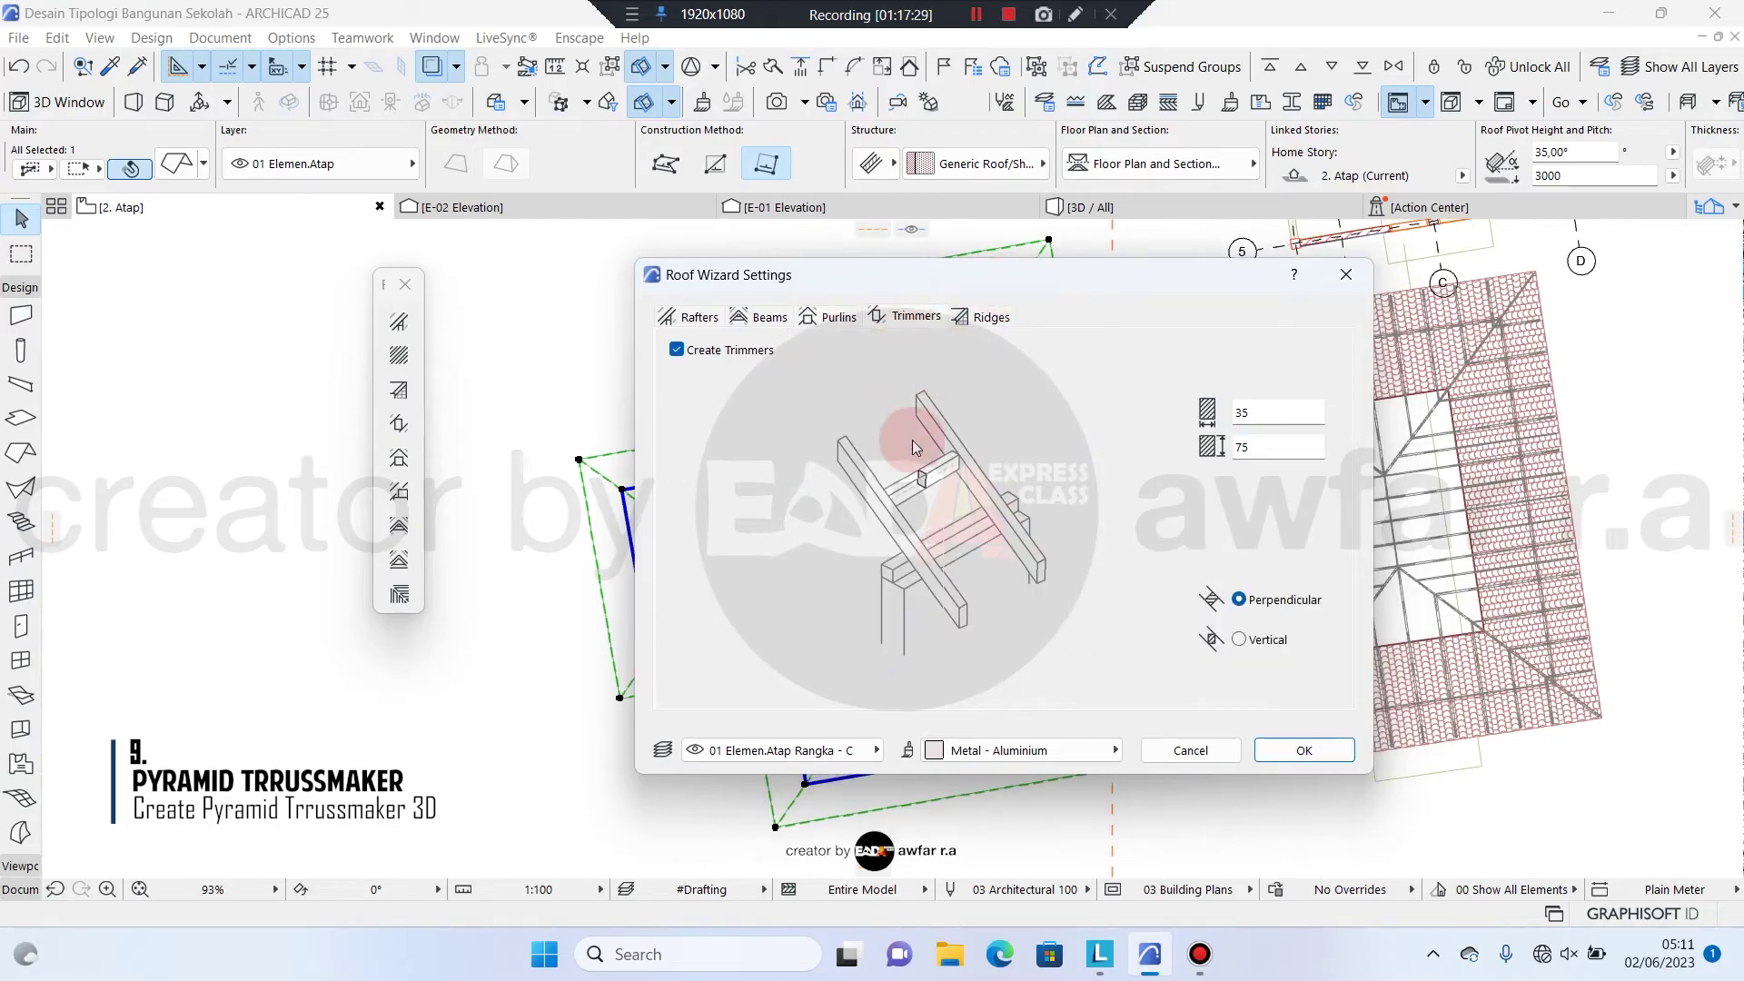
pyautogui.click(991, 318)
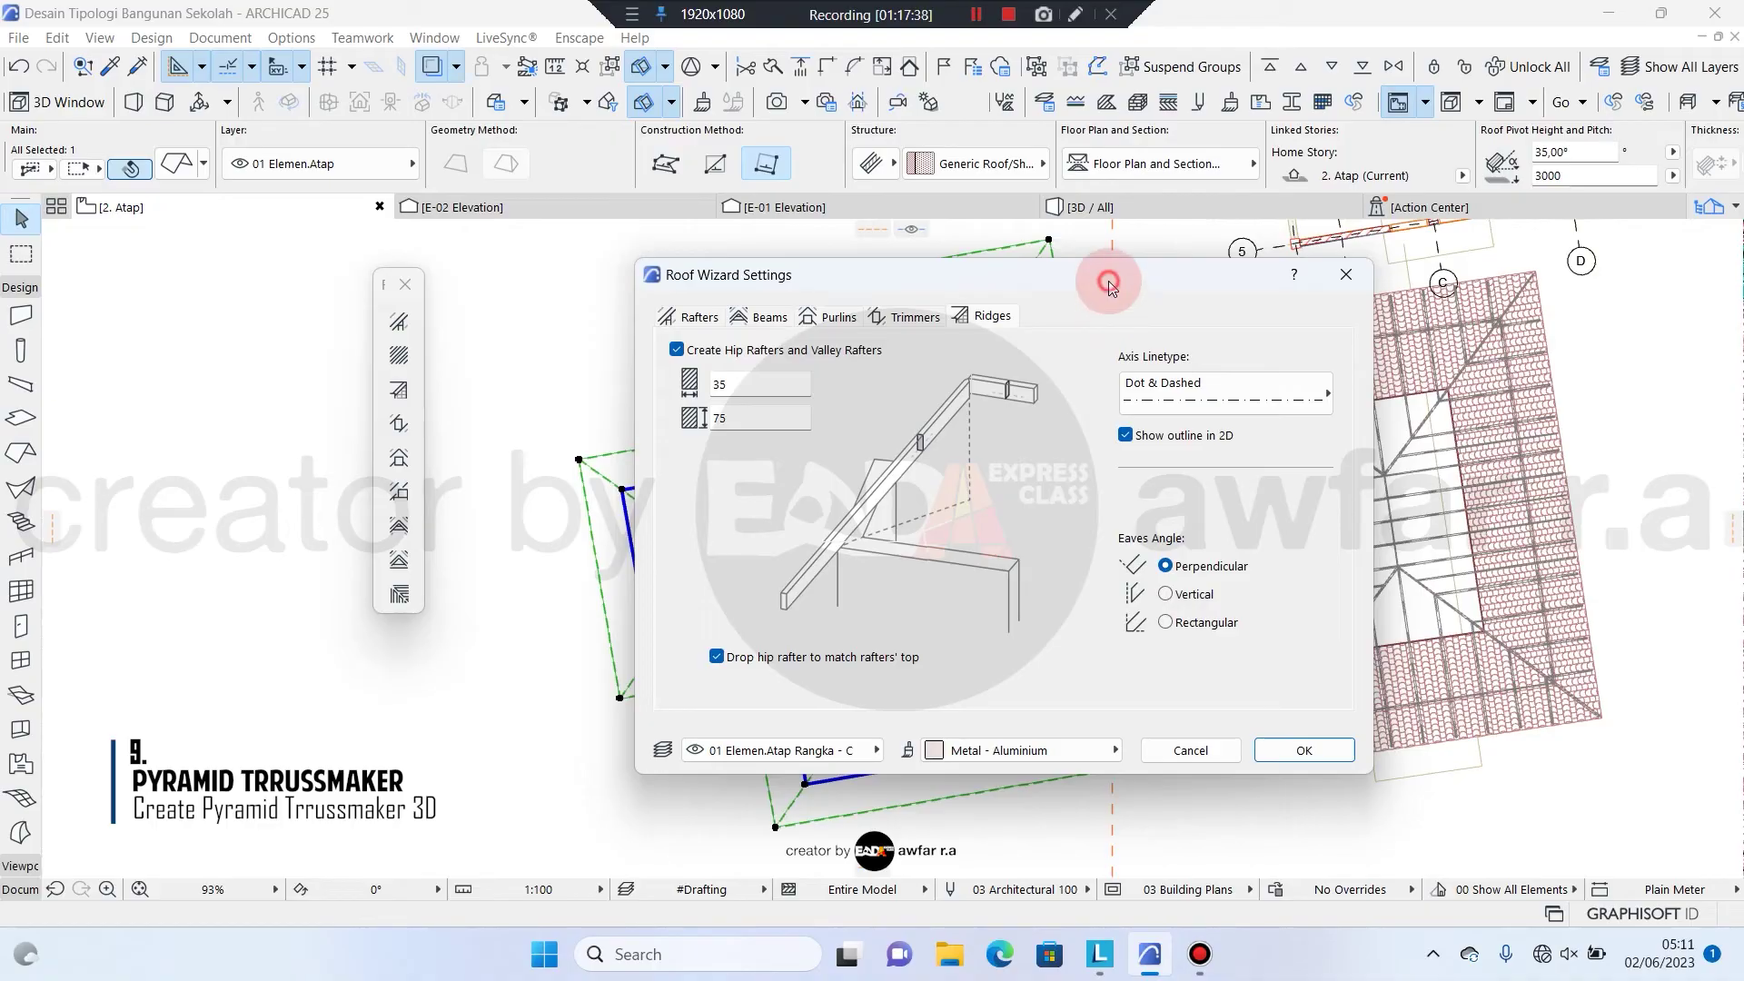
pyautogui.click(1301, 751)
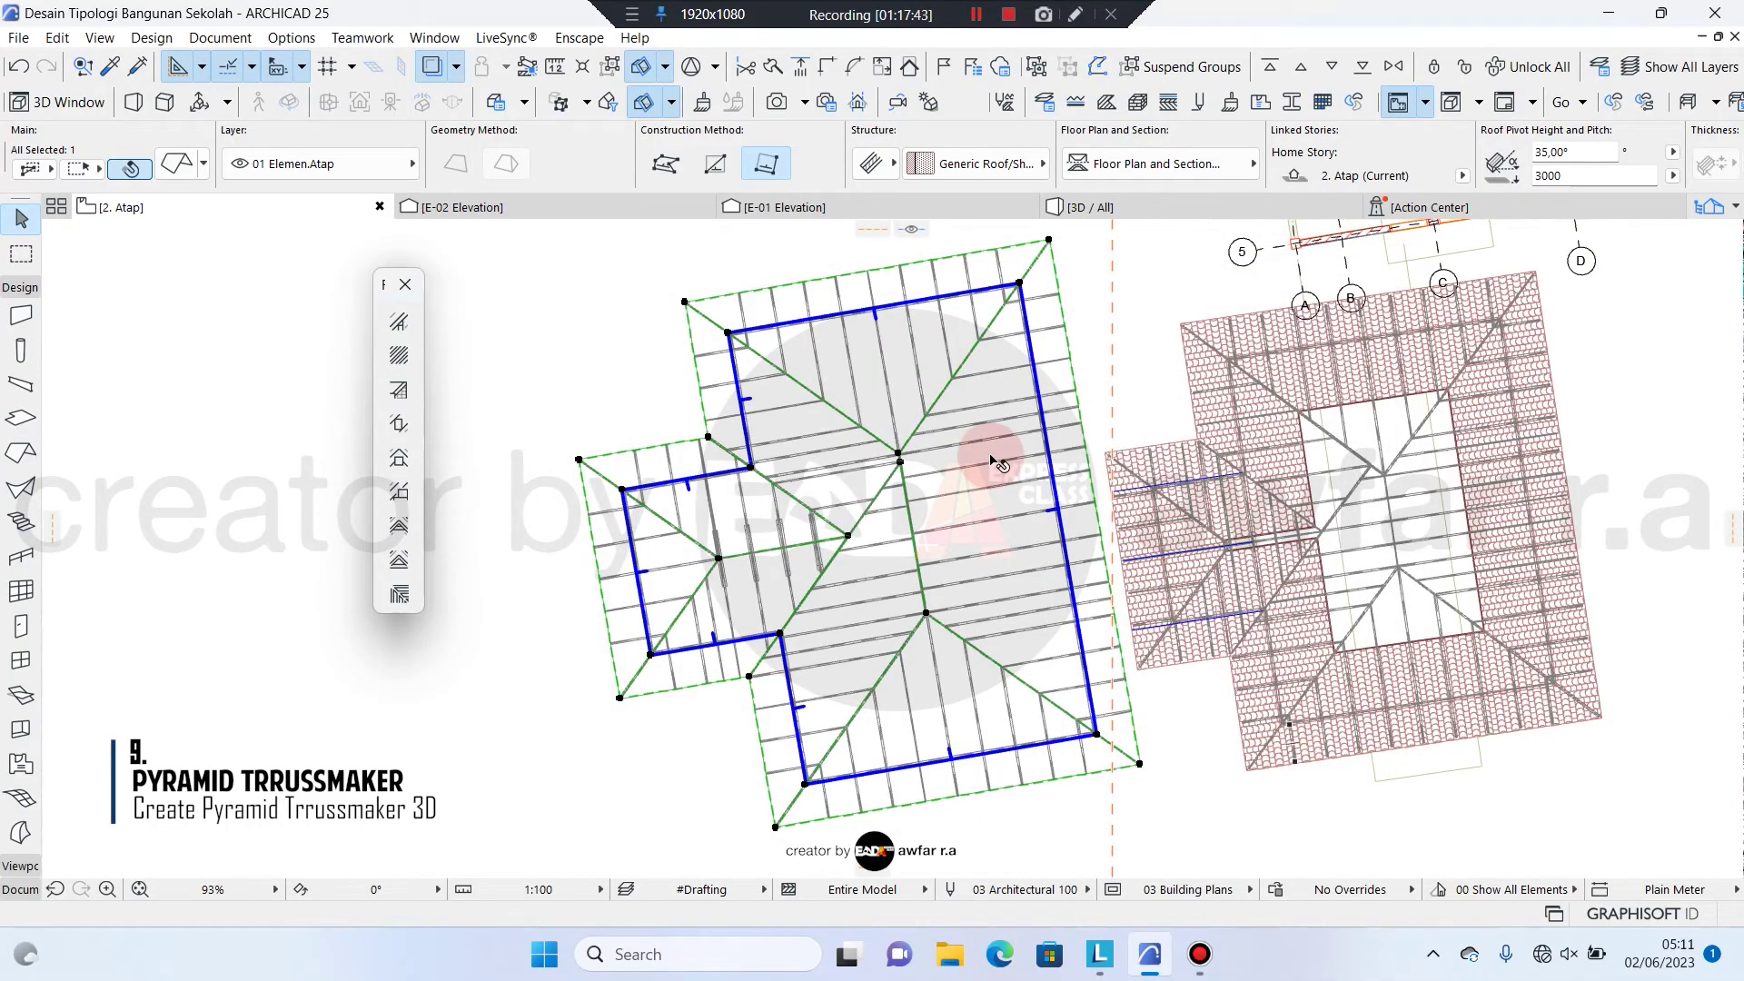
pyautogui.scroll(2, 868, 519)
pyautogui.scroll(-1, 789, 550)
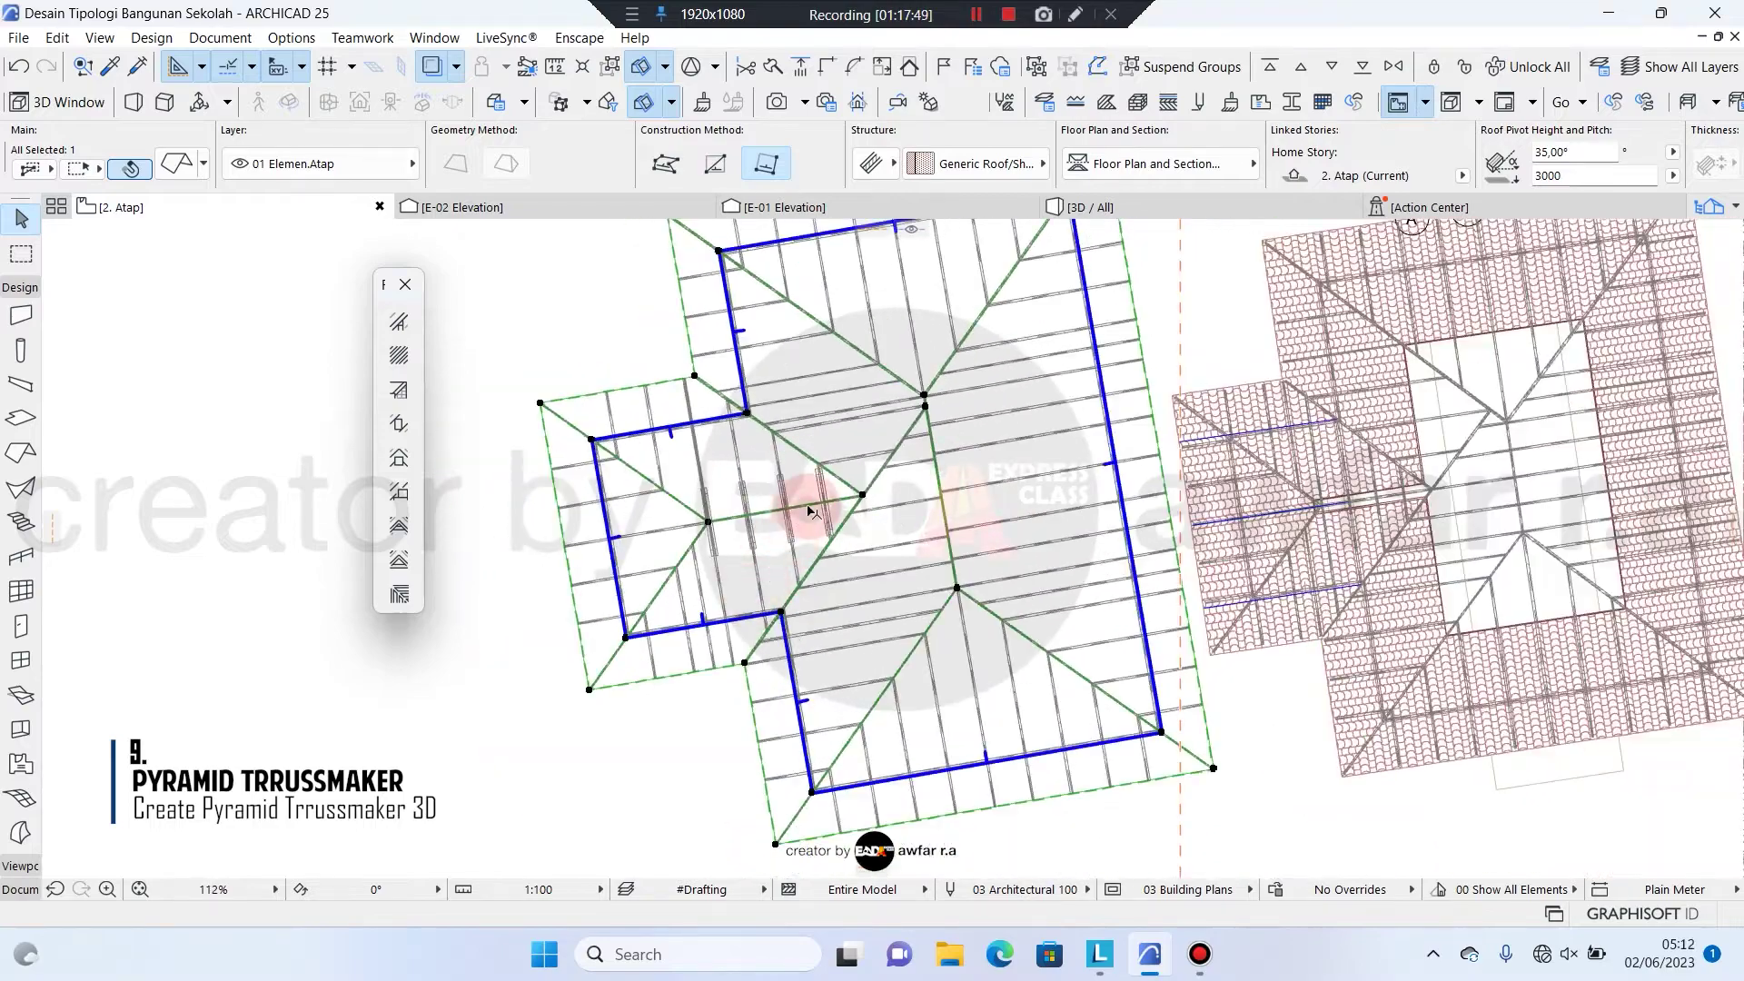
# Delete the extended hip roof covering in the 3D model, keeping the roof framing generated beneath it
pyautogui.scroll(-1, 799, 498)
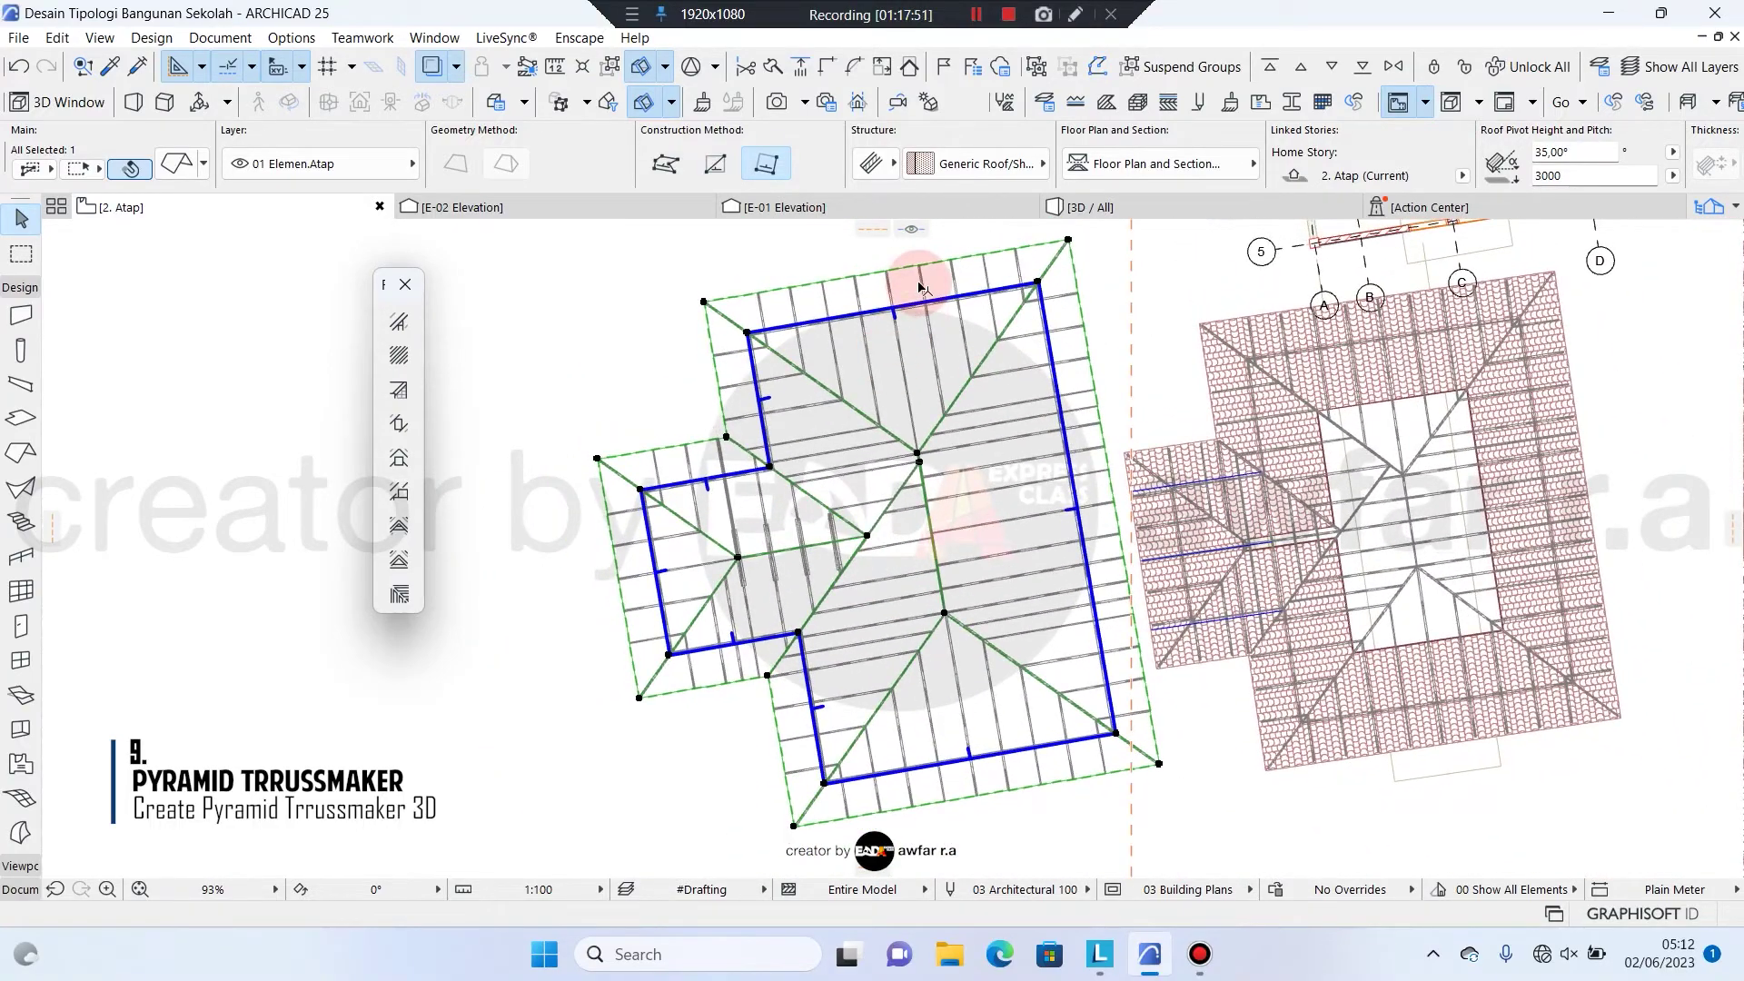
pyautogui.click(1117, 207)
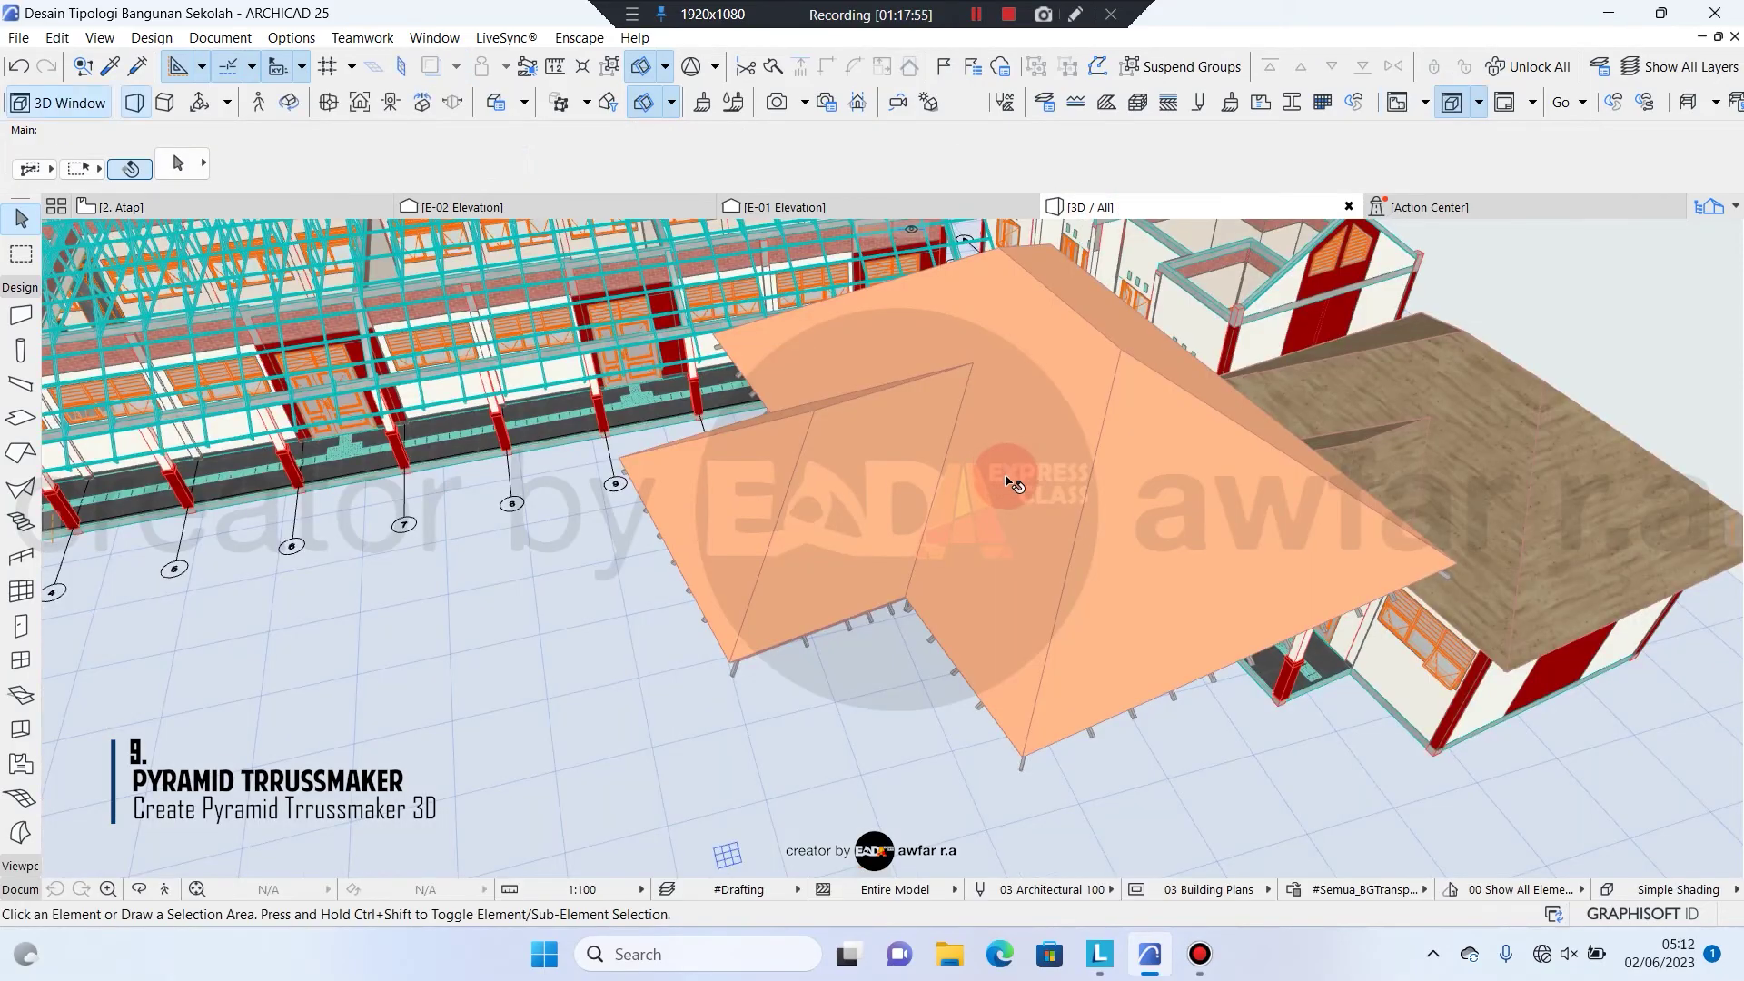
pyautogui.keyDown('shift'); pyautogui.moveTo(1011, 483); pyautogui.dragTo(1071, 545, button='middle'); pyautogui.keyUp('shift')
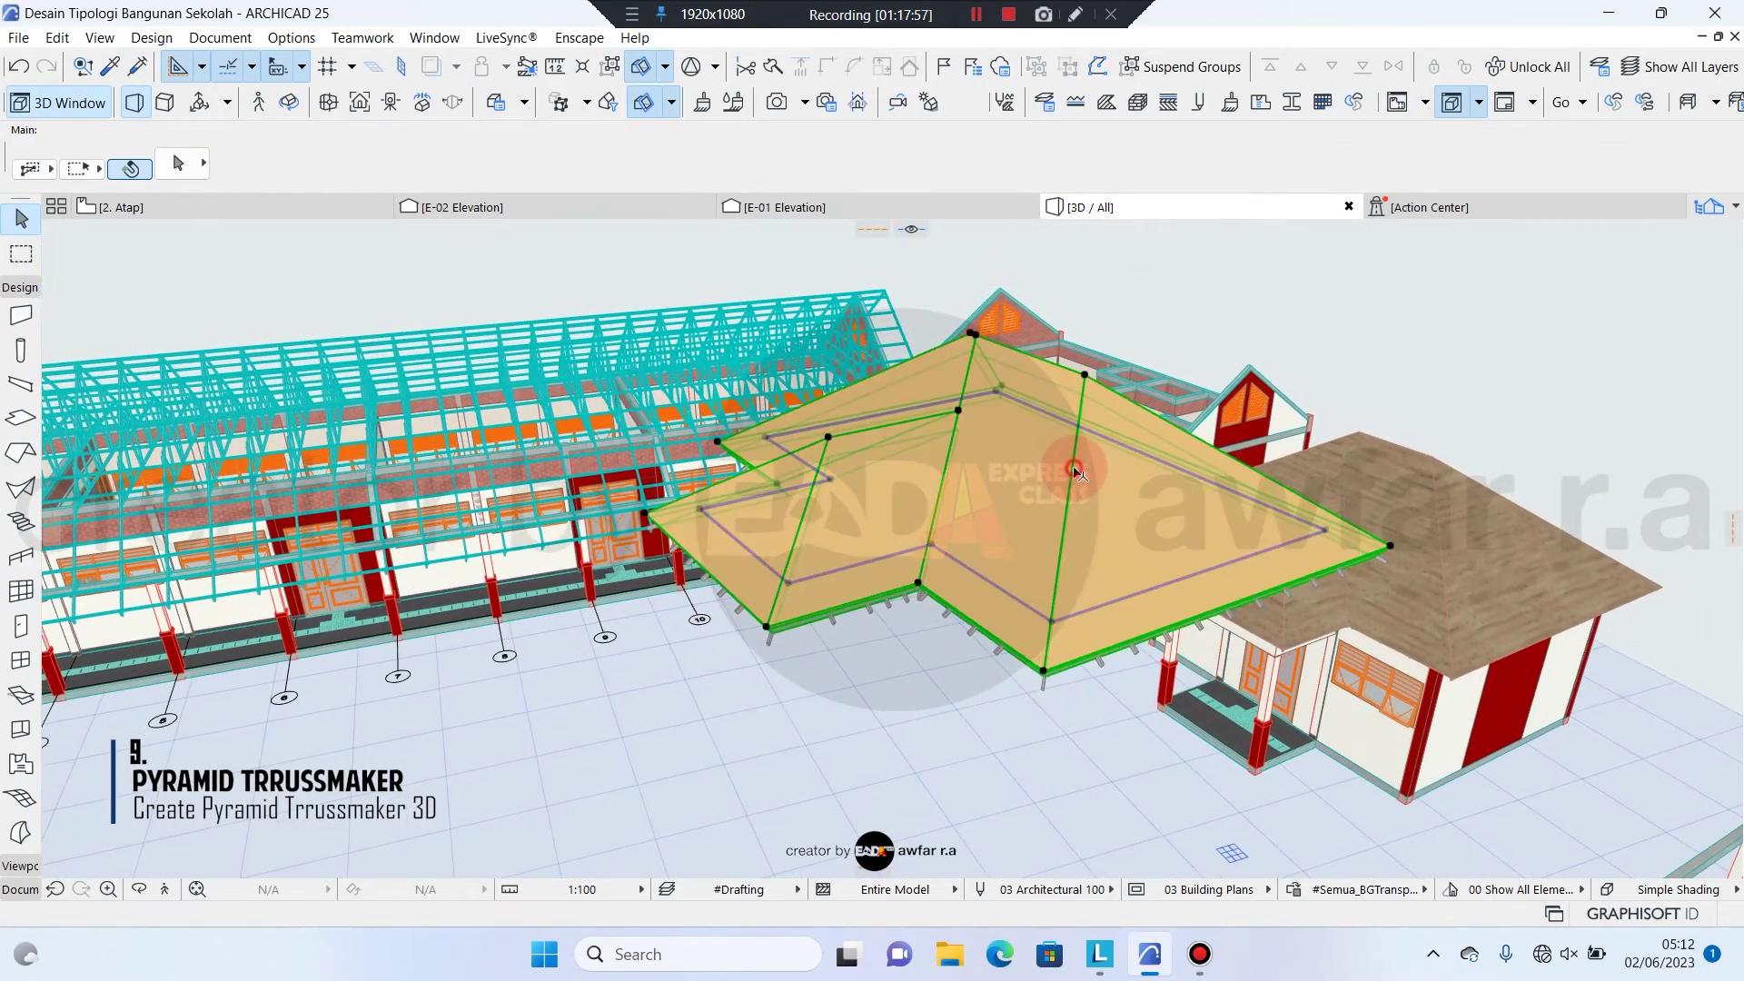
pyautogui.press('Delete')
pyautogui.scroll(2, 1127, 522)
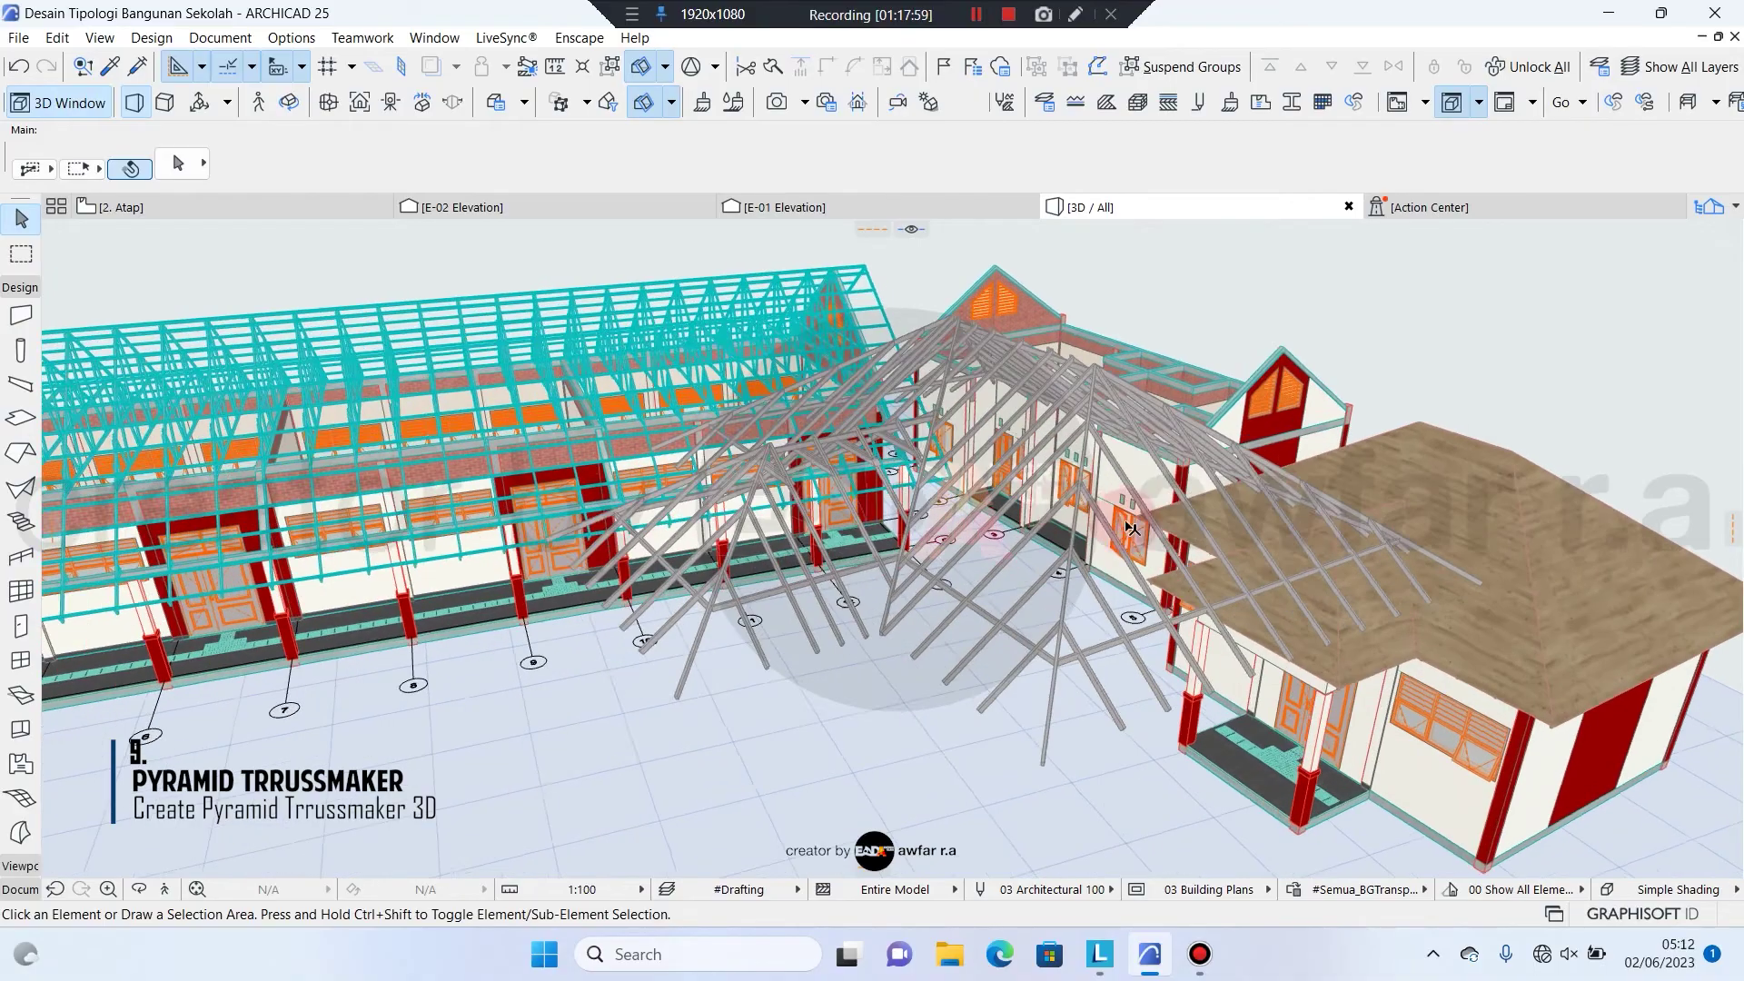
# Examine the generated hip roof framing in 3D from several sides, including its rafters, ridges, hips and side wing
pyautogui.keyDown('shift'); pyautogui.moveTo(1129, 527); pyautogui.dragTo(351, 526, button='middle'); pyautogui.keyUp('shift')
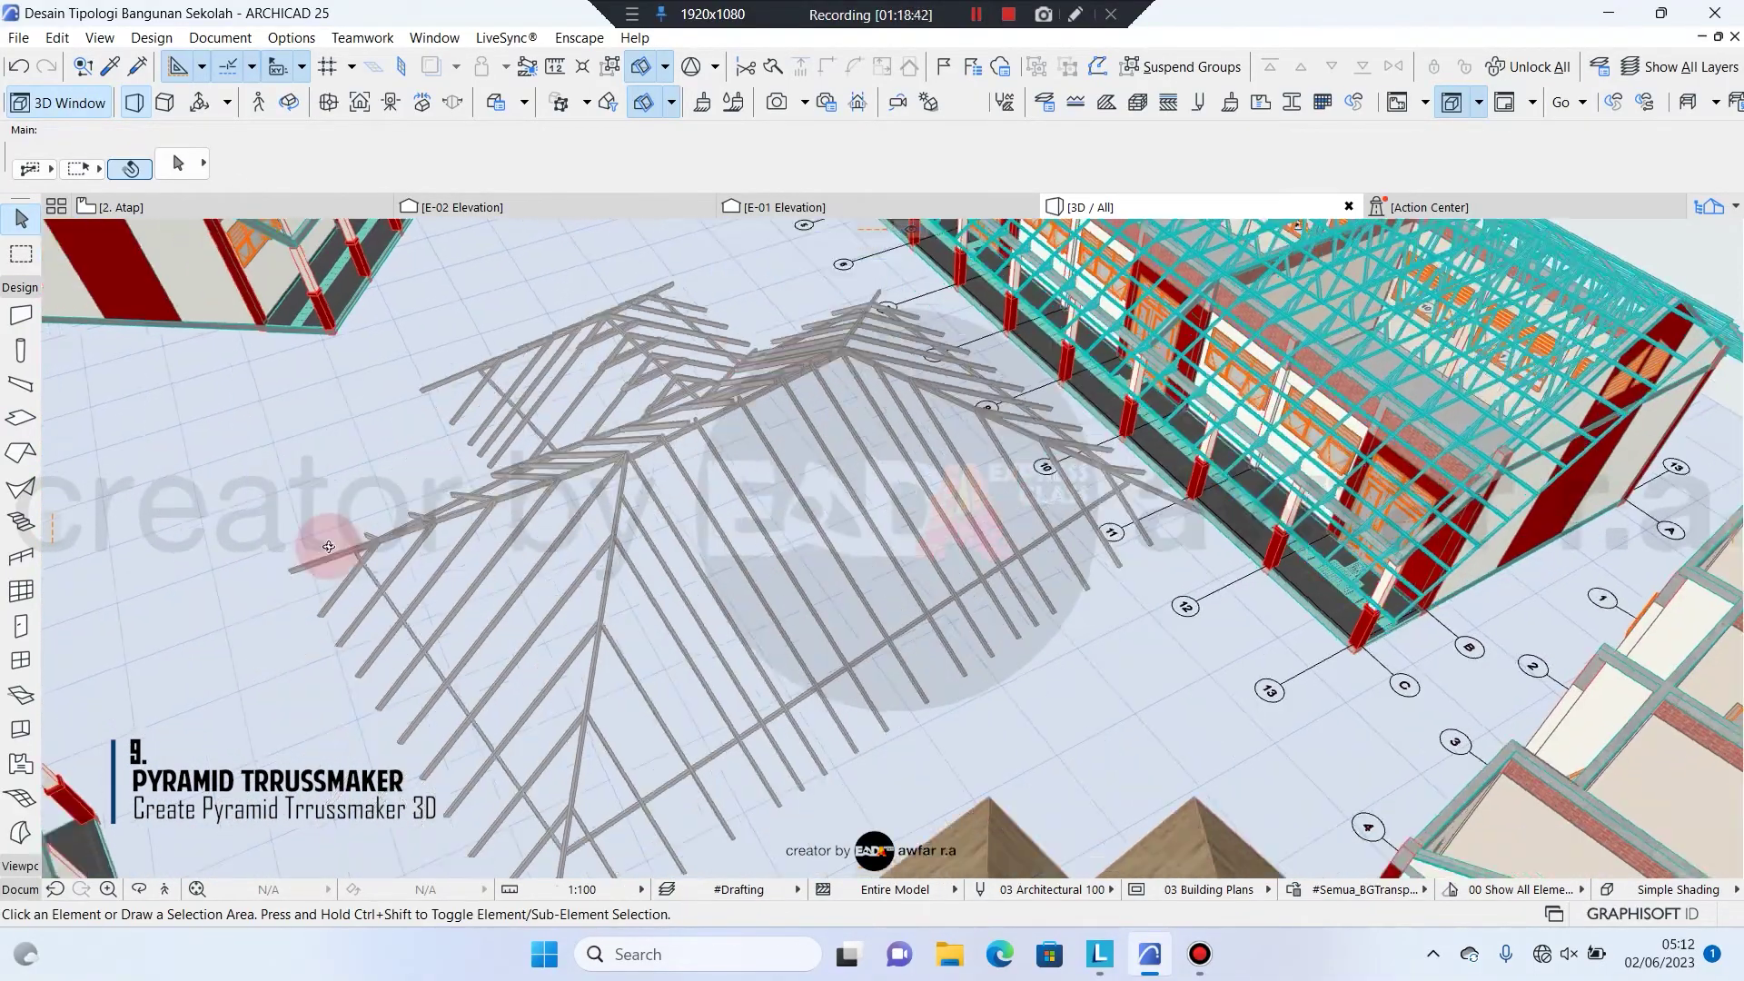
pyautogui.keyDown('shift'); pyautogui.moveTo(331, 545); pyautogui.dragTo(361, 499, button='middle'); pyautogui.keyUp('shift')
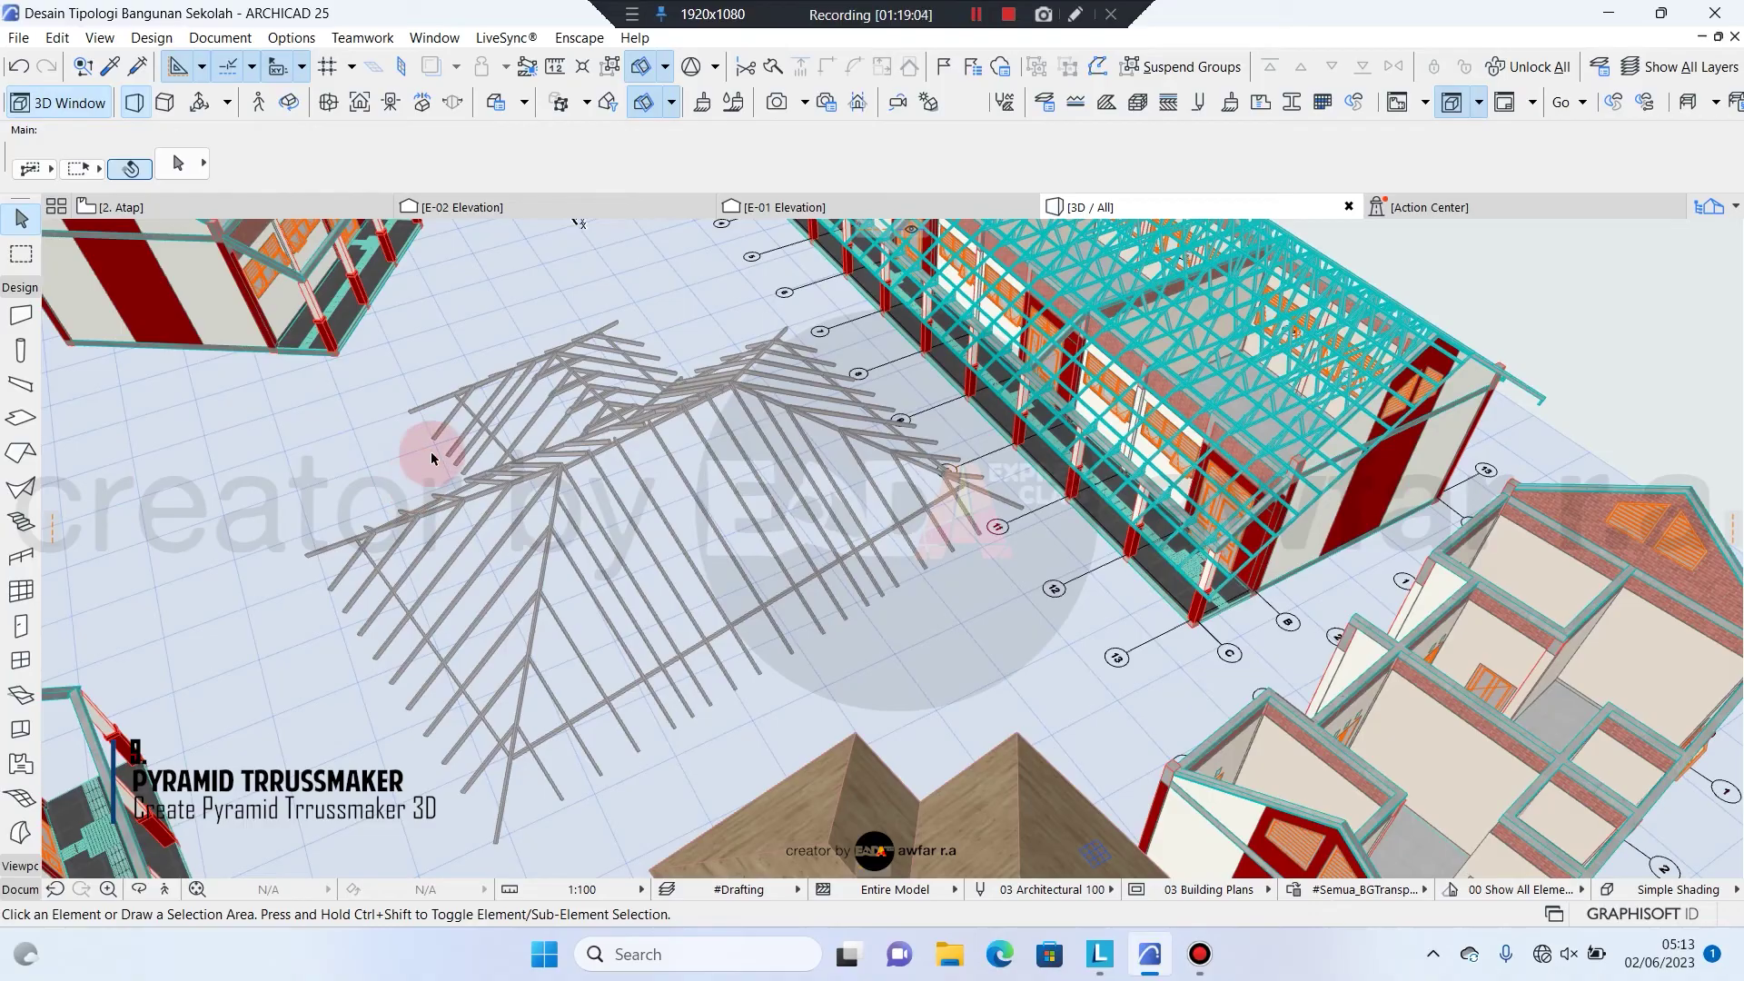
pyautogui.keyDown('shift'); pyautogui.moveTo(431, 451); pyautogui.dragTo(475, 603, button='middle'); pyautogui.keyUp('shift')
pyautogui.keyDown('shift'); pyautogui.moveTo(576, 487); pyautogui.dragTo(343, 630, button='middle'); pyautogui.keyUp('shift')
pyautogui.keyDown('shift'); pyautogui.moveTo(486, 517); pyautogui.dragTo(1219, 364, button='middle'); pyautogui.keyUp('shift')
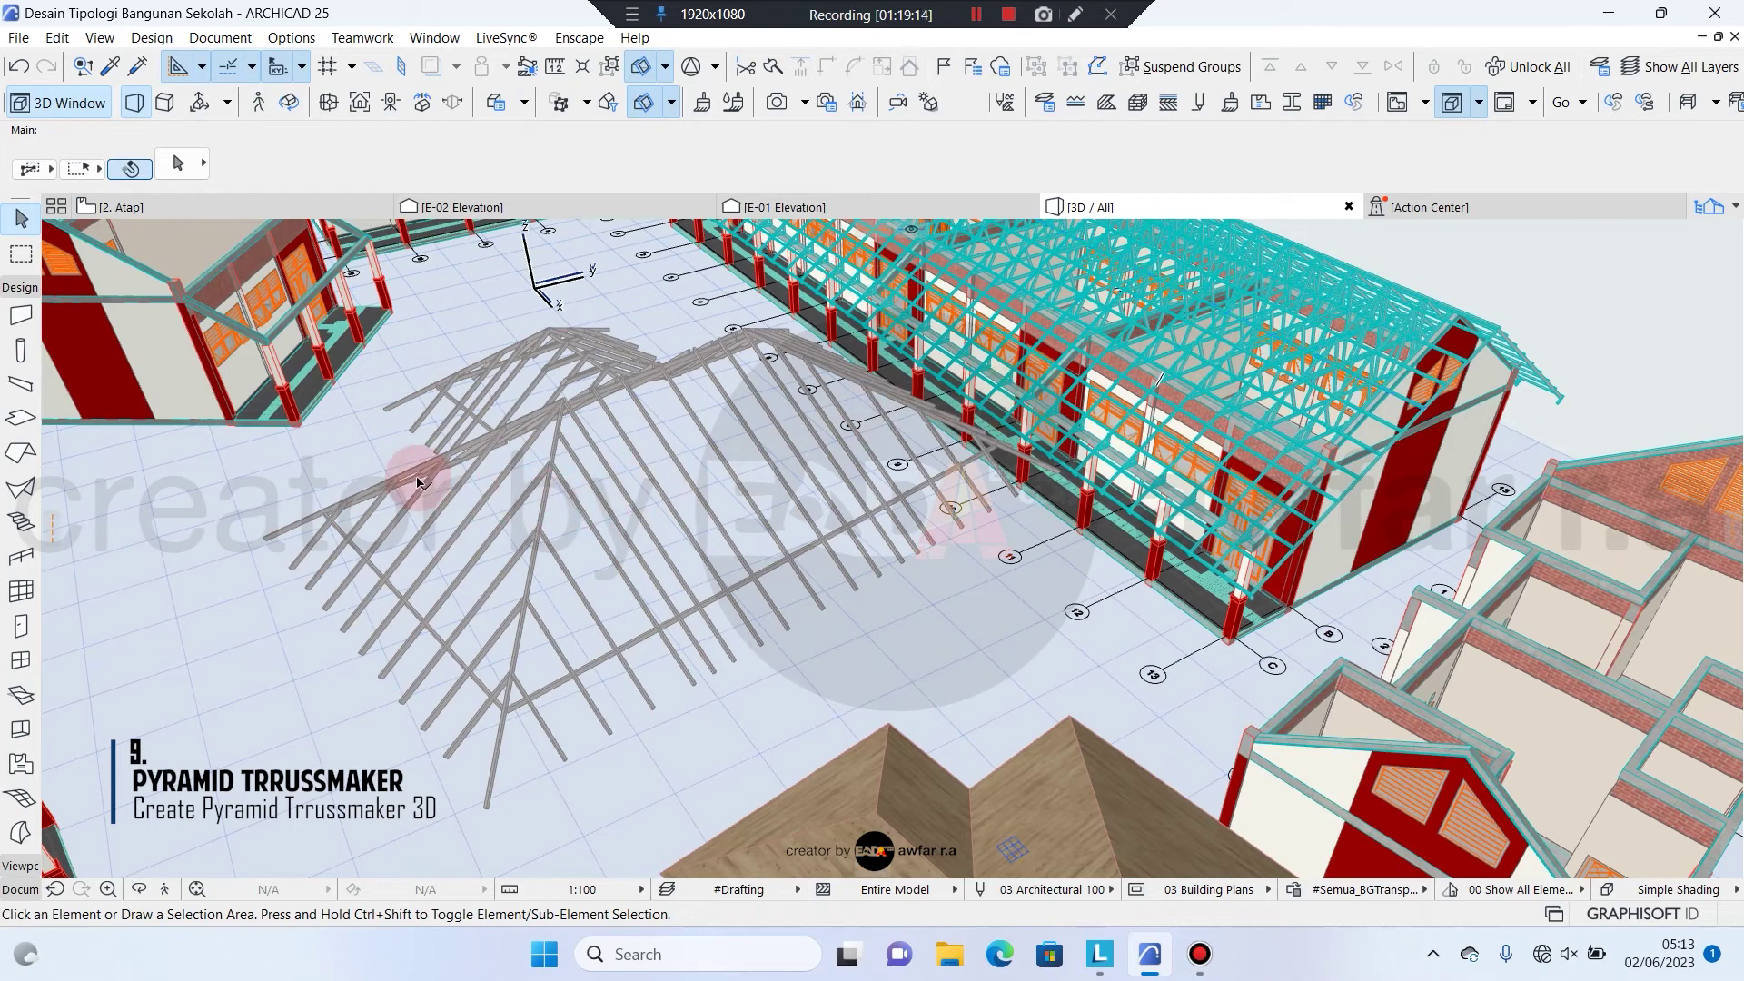
pyautogui.keyDown('shift'); pyautogui.moveTo(467, 545); pyautogui.dragTo(661, 531, button='middle'); pyautogui.keyUp('shift')
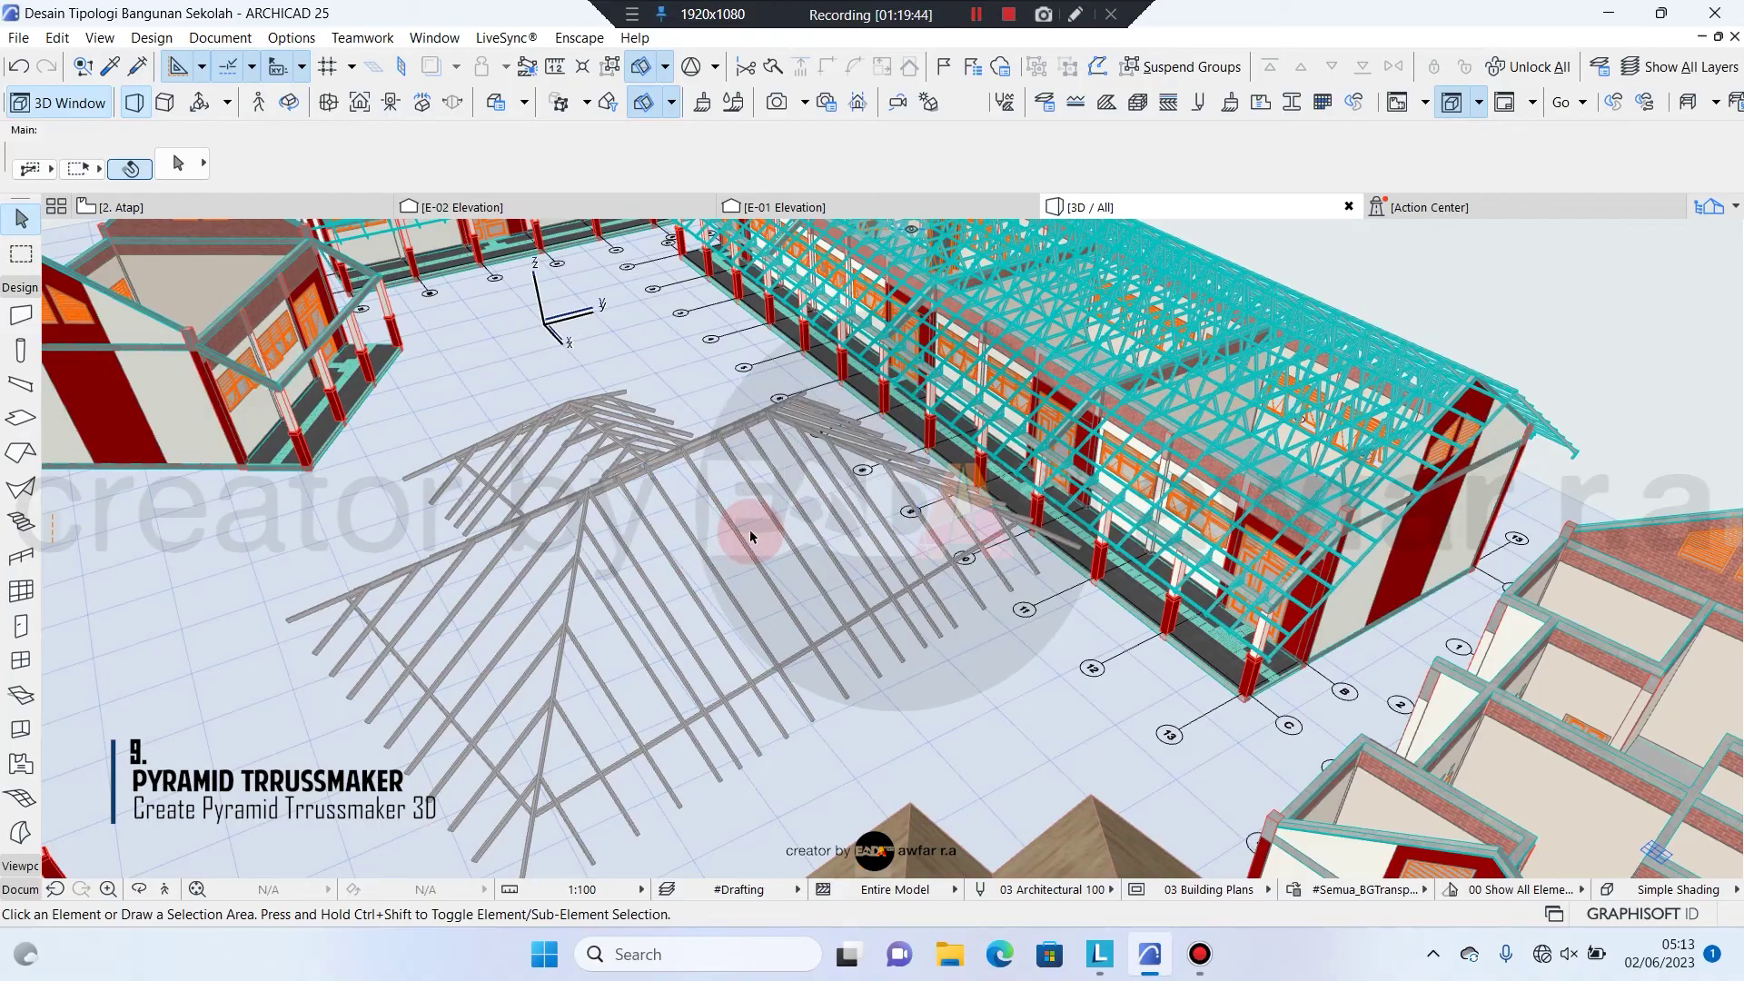
pyautogui.moveTo(748, 605); pyautogui.dragTo(1170, 556, button='middle')
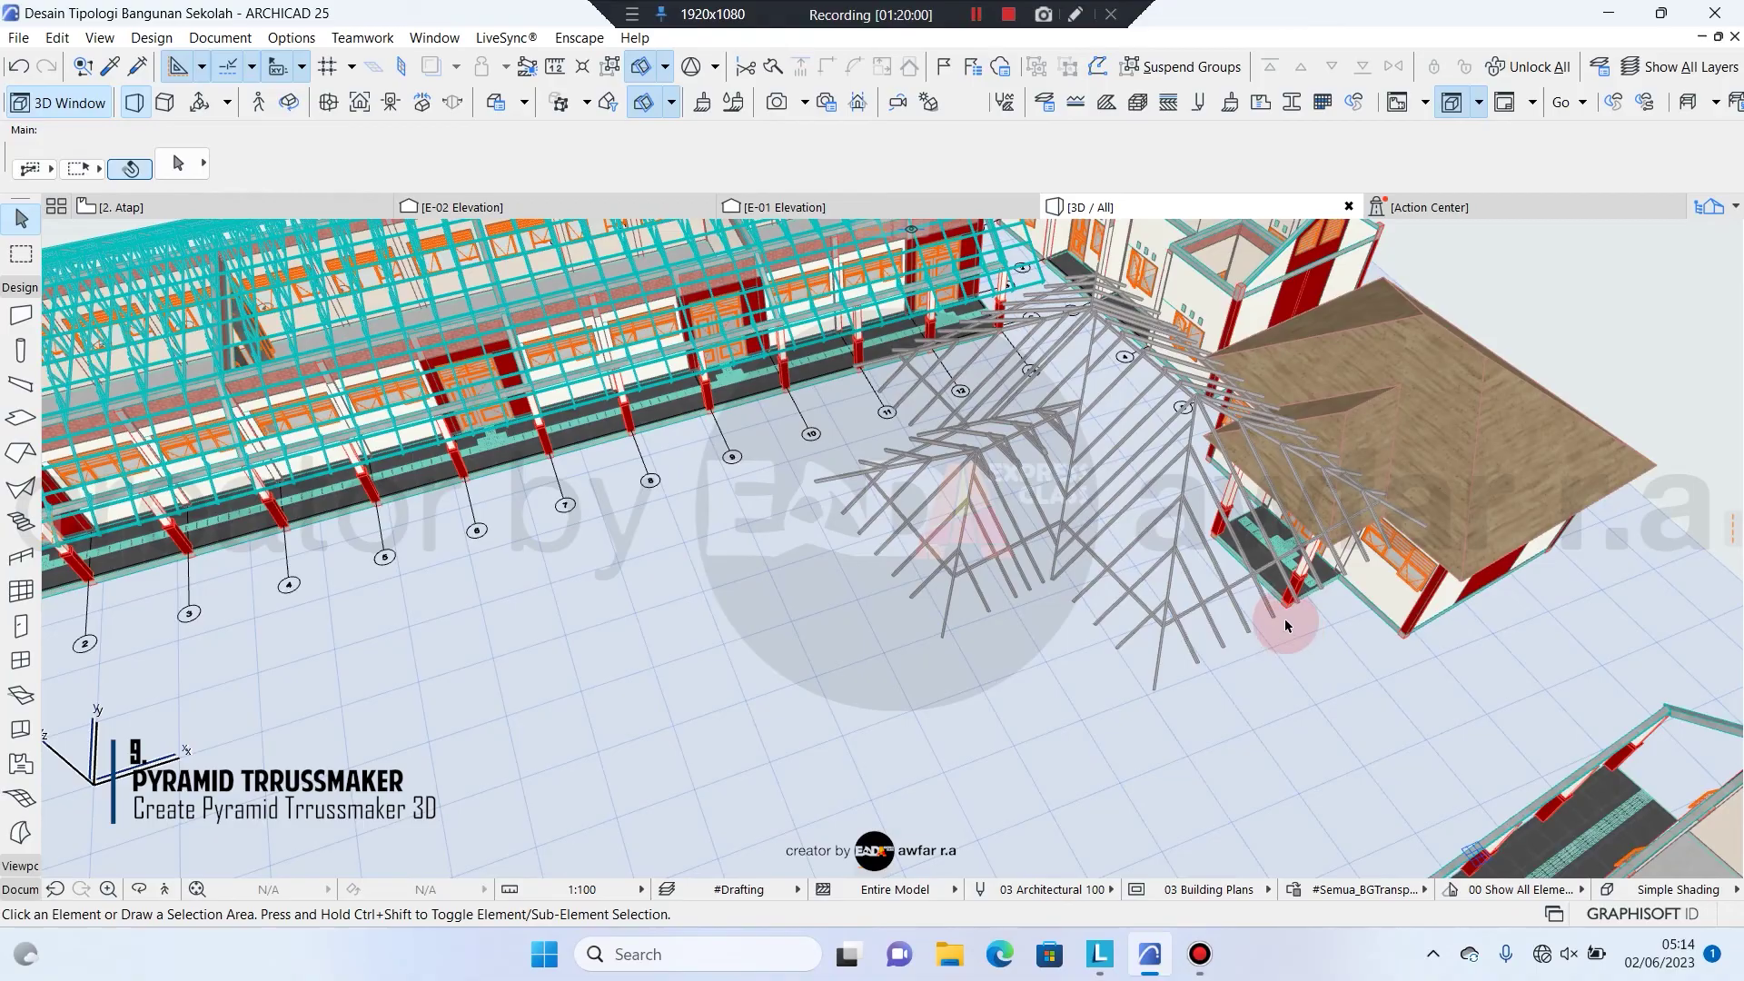
# Move the generated hip roof framing group to the open area on the far side of the brown-roofed building
pyautogui.keyDown('shift'); pyautogui.moveTo(1285, 618); pyautogui.dragTo(1316, 545, button='middle'); pyautogui.keyUp('shift')
pyautogui.click(1218, 509)
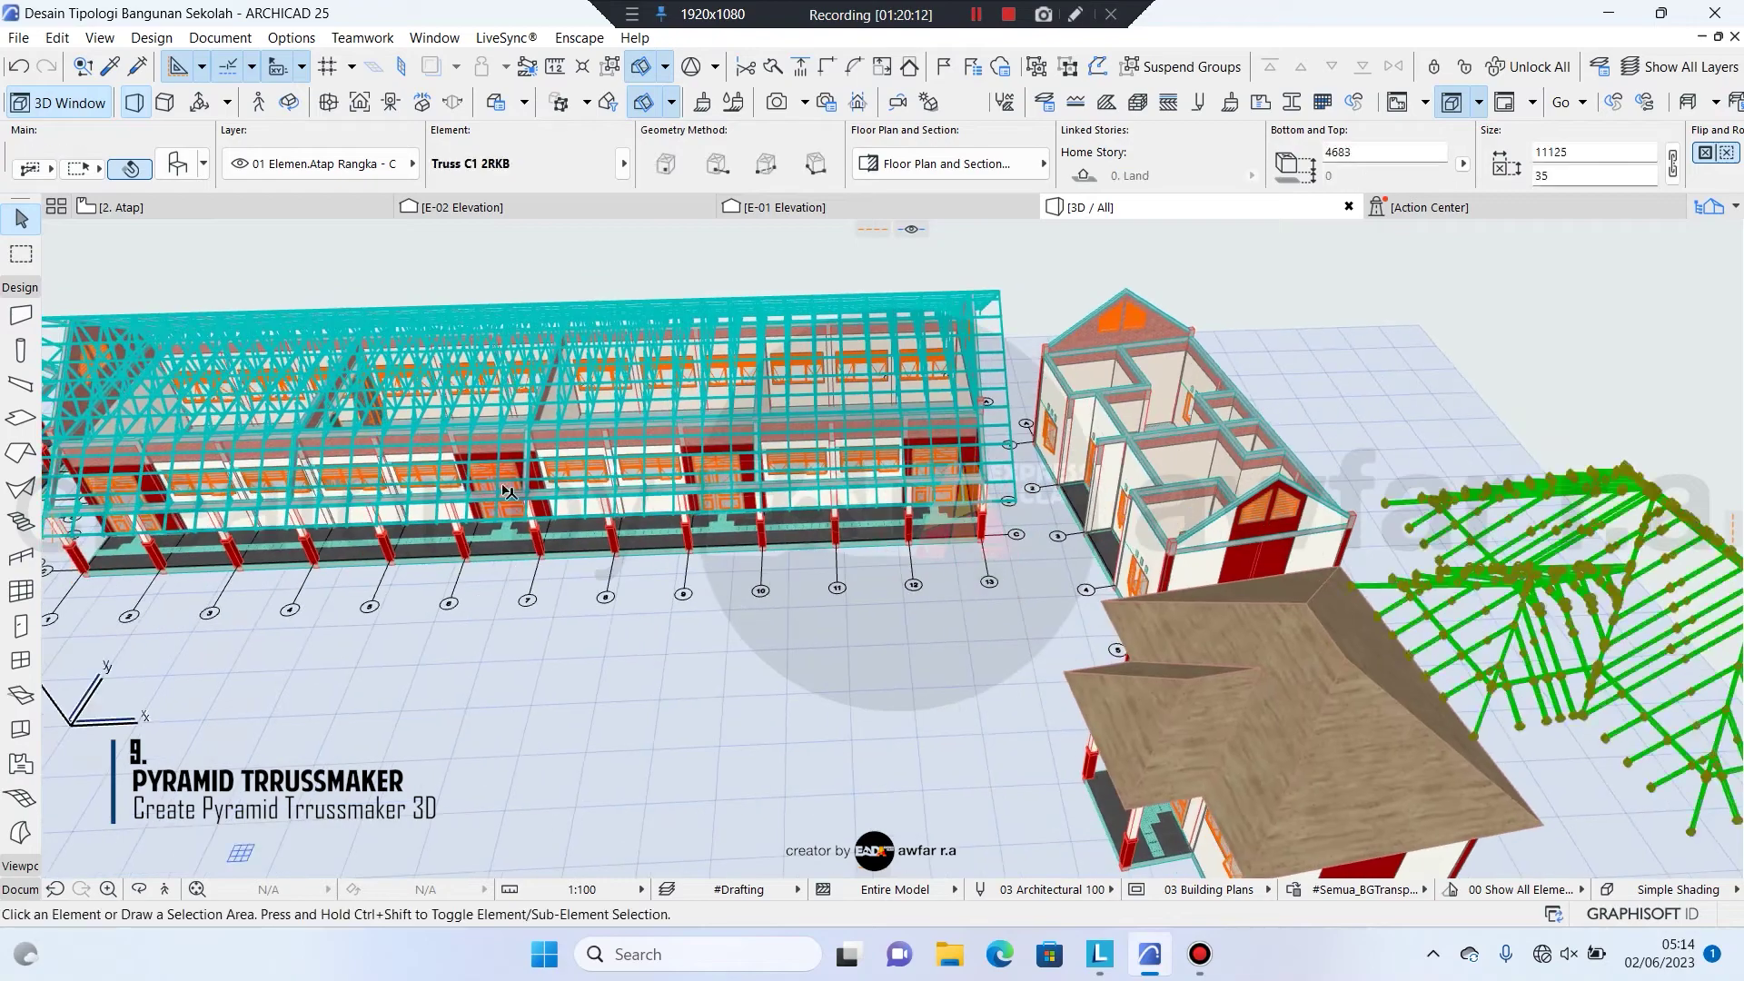
pyautogui.press('Escape')
pyautogui.moveTo(504, 490); pyautogui.dragTo(1192, 549, button='middle')
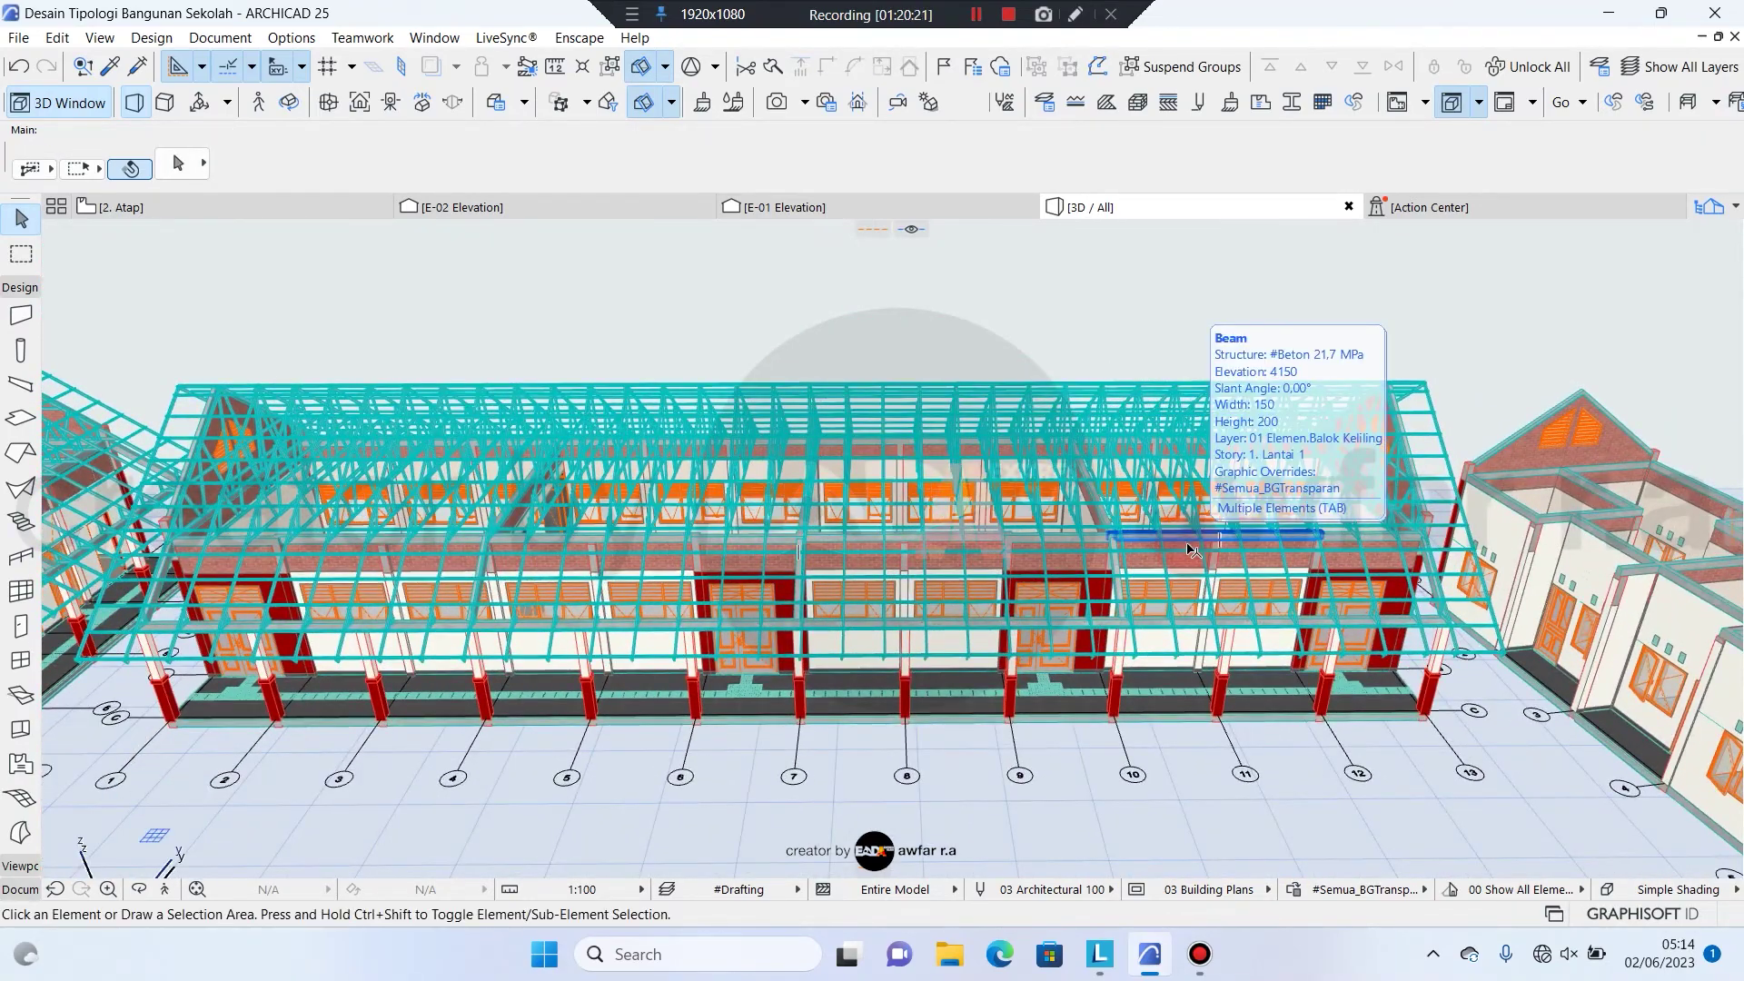